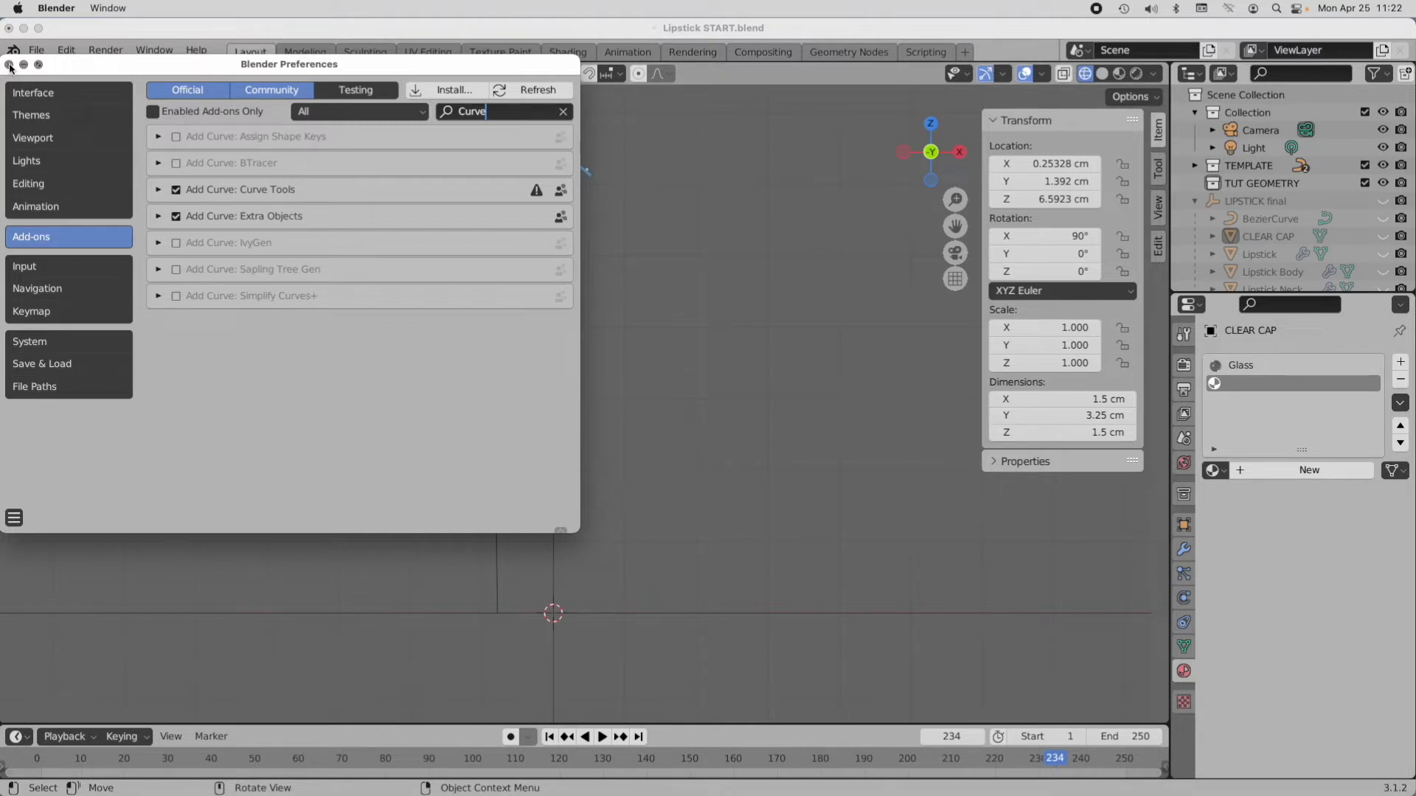
# Step: Check the curve add-ons and the Auto Perspective option in the navigation preferences, and close the preferences
pyautogui.press('Return')
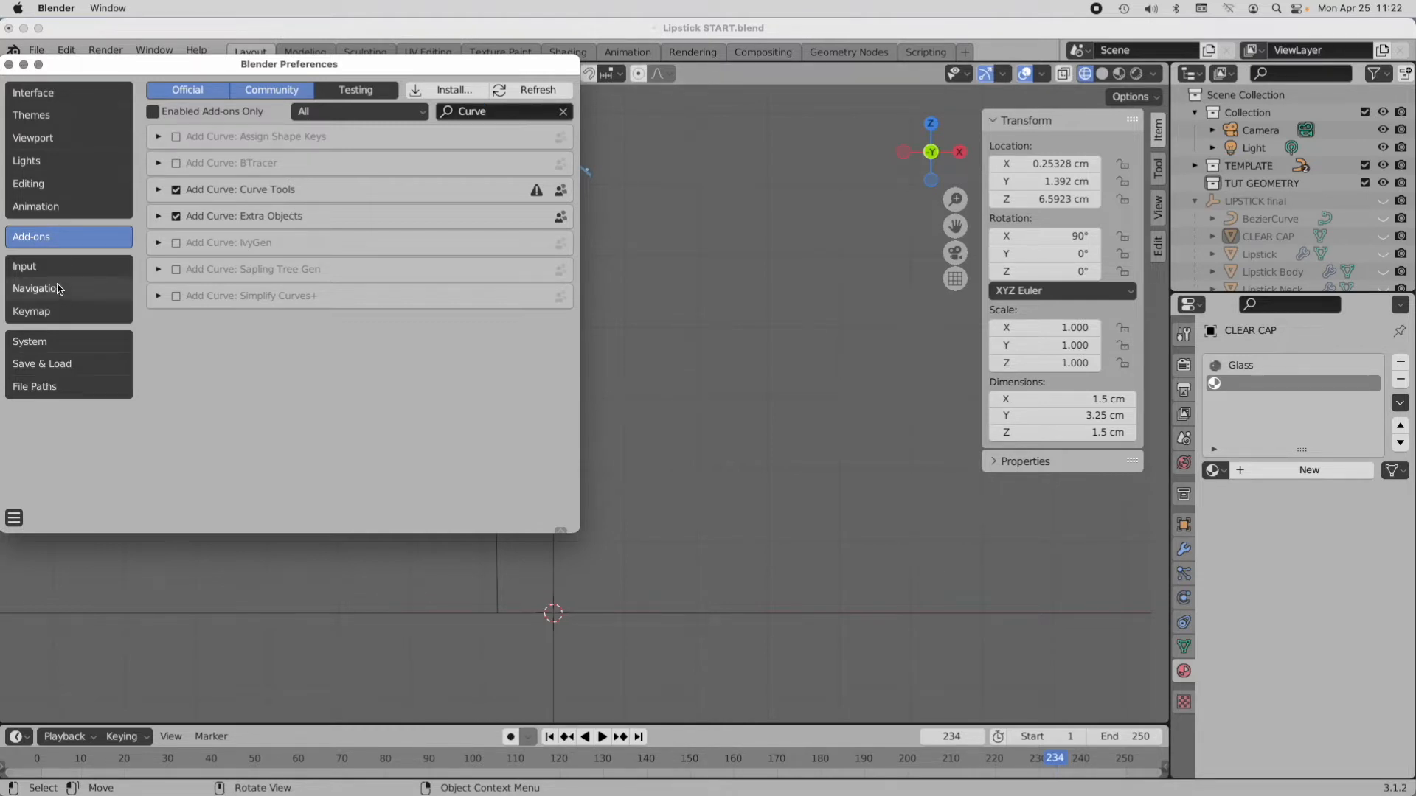
pyautogui.click(59, 289)
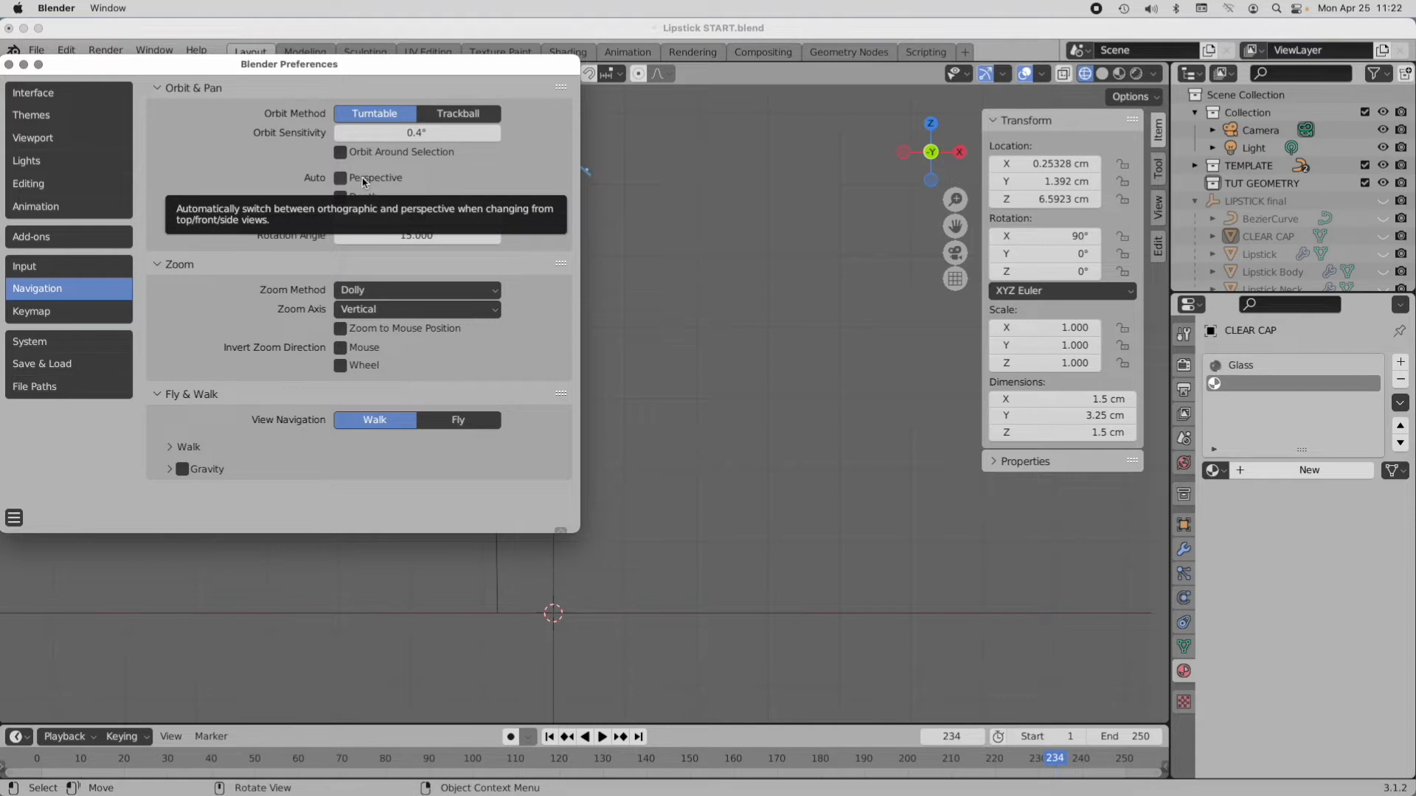
pyautogui.click(9, 65)
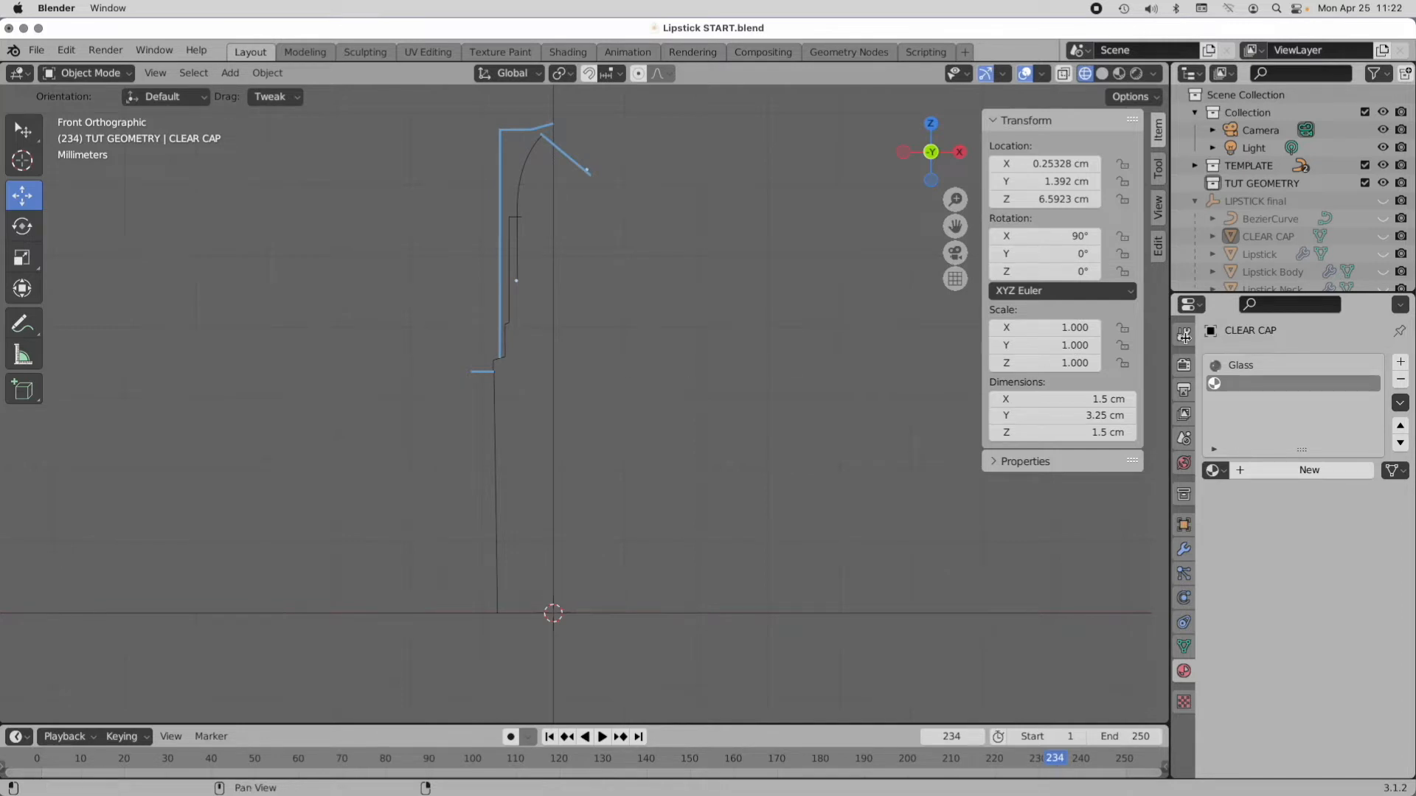
# Step: Show the LIPSTICK final model and move it about 2.9 cm along X, beside the template curves
pyautogui.click(1384, 201)
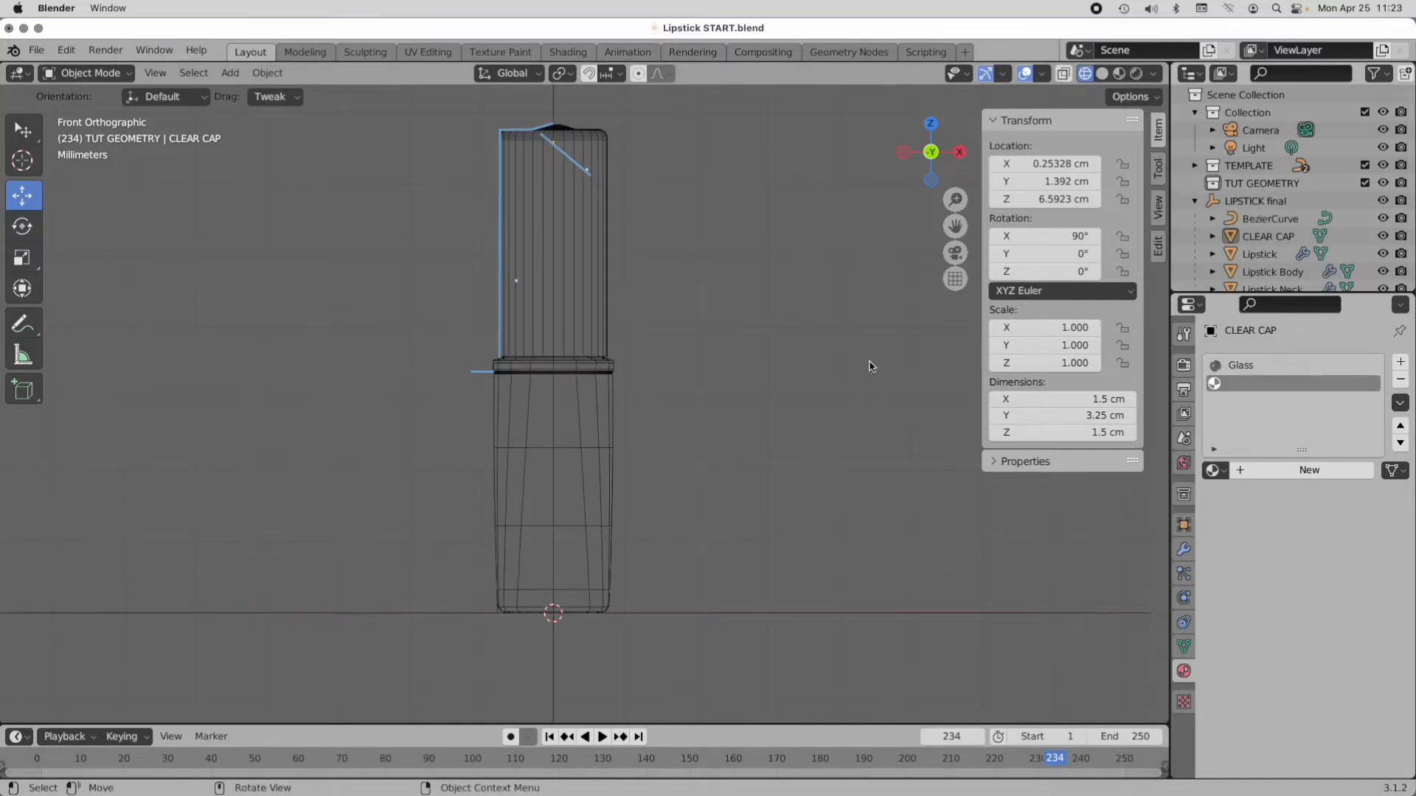
pyautogui.click(1261, 201)
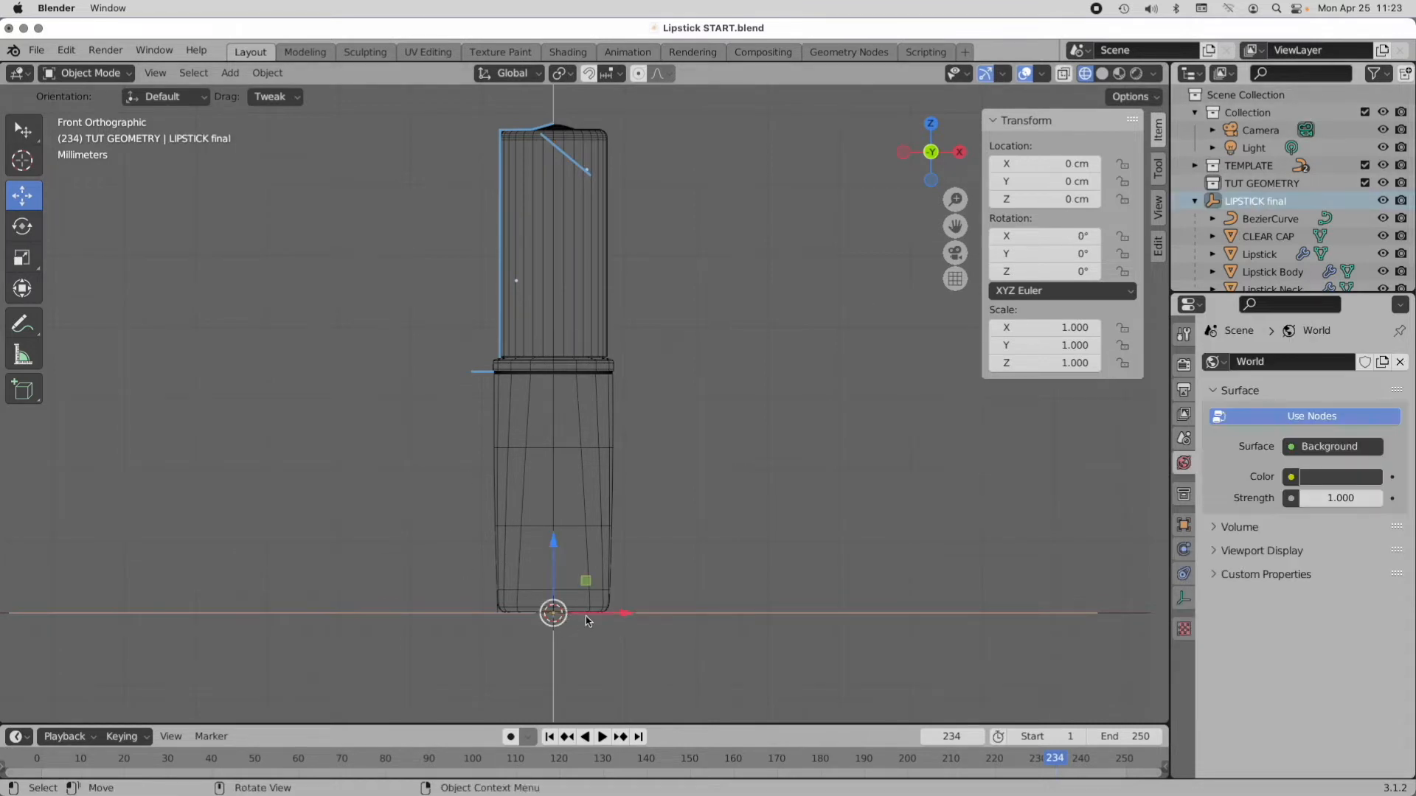
pyautogui.moveTo(627, 614); pyautogui.dragTo(842, 606)
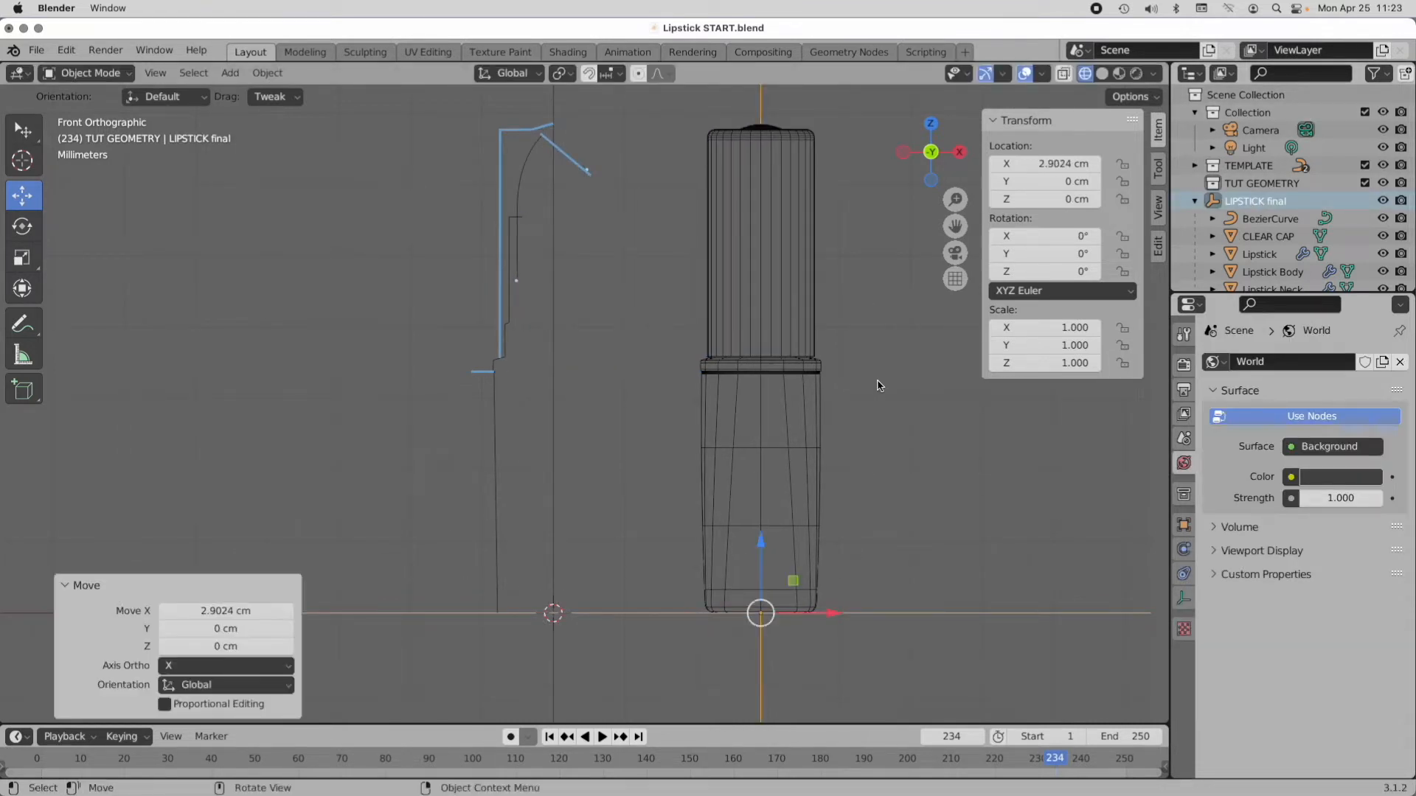
pyautogui.moveTo(878, 386); pyautogui.dragTo(782, 419, button='middle')
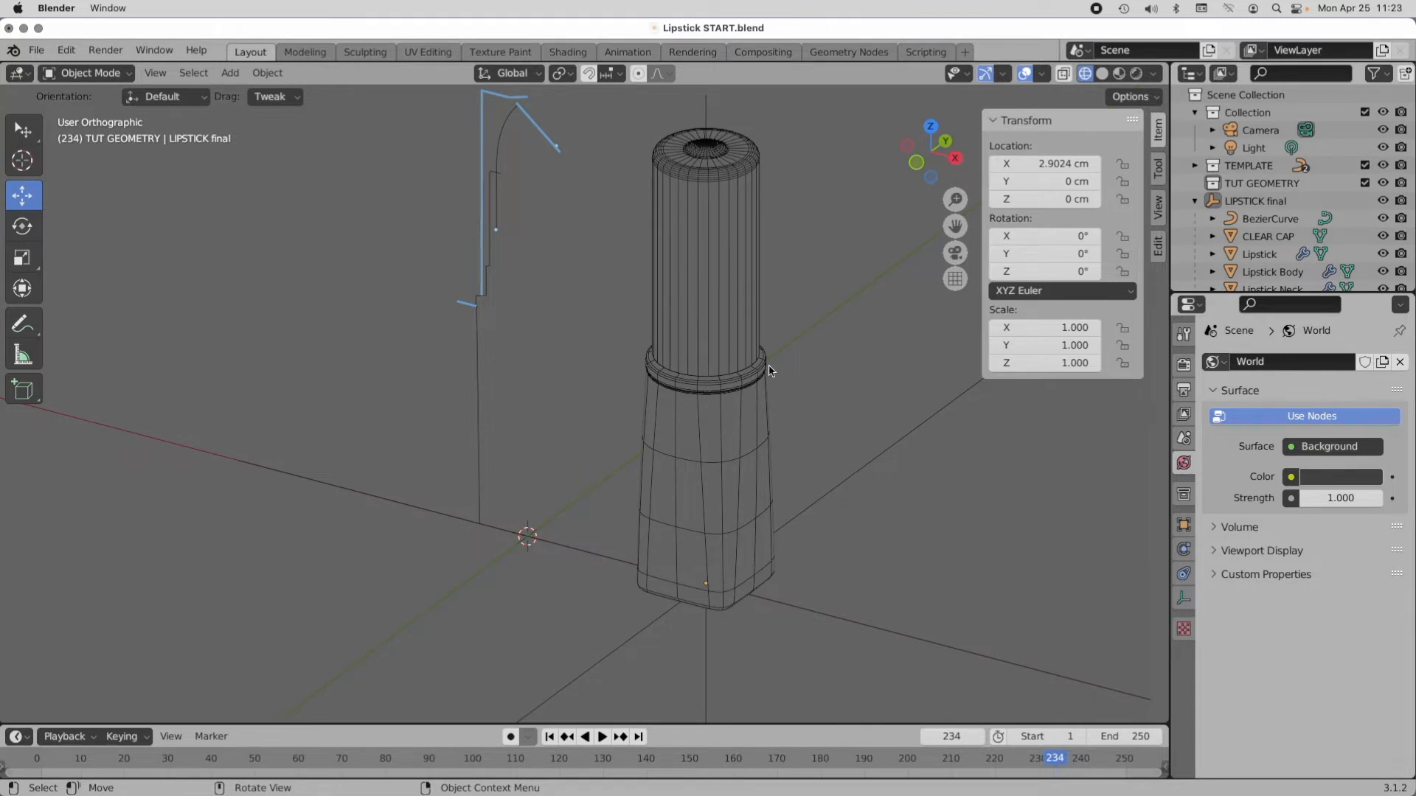
pyautogui.click(917, 164)
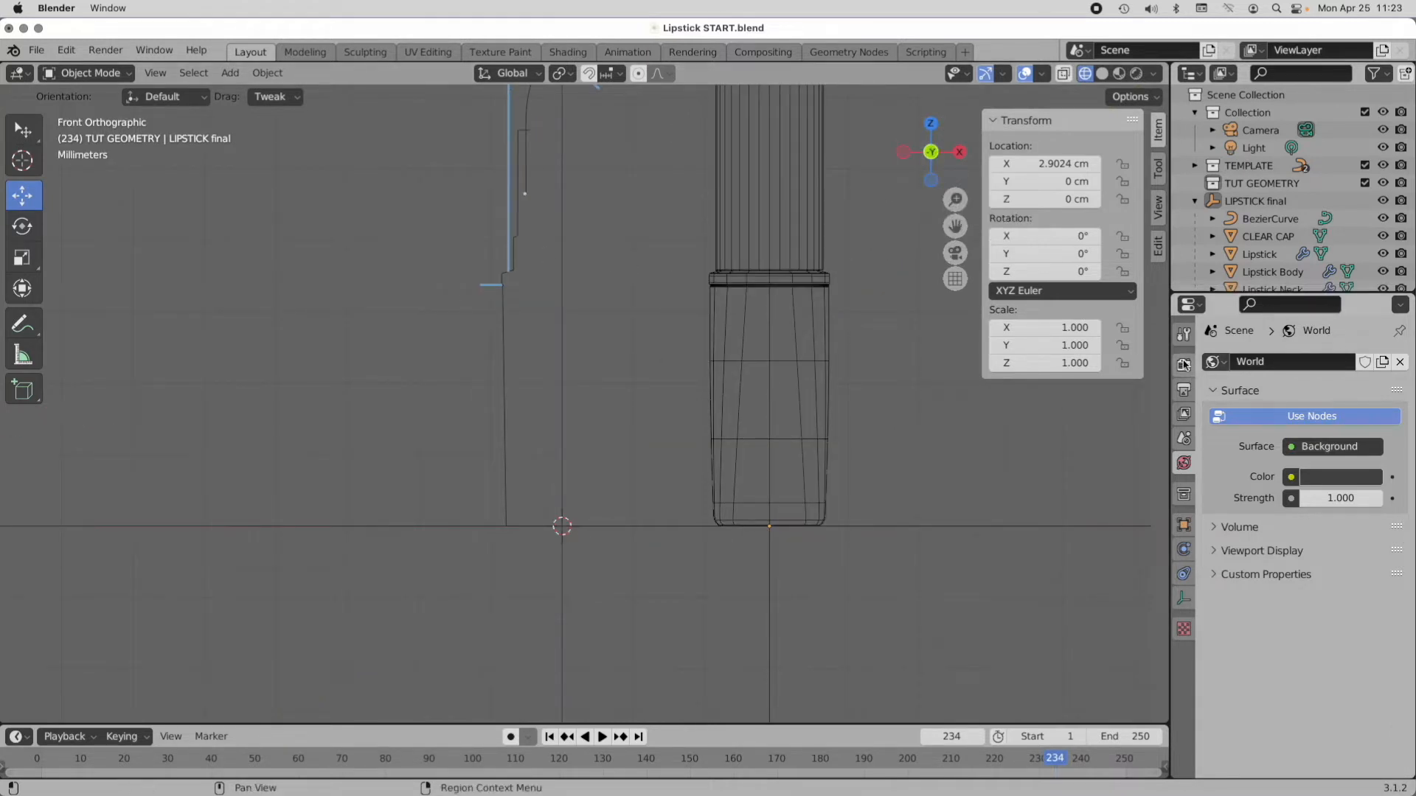
# Step: Display the scene's unit settings and add a mesh circle at the origin with a radius of 2 cm
pyautogui.click(1184, 440)
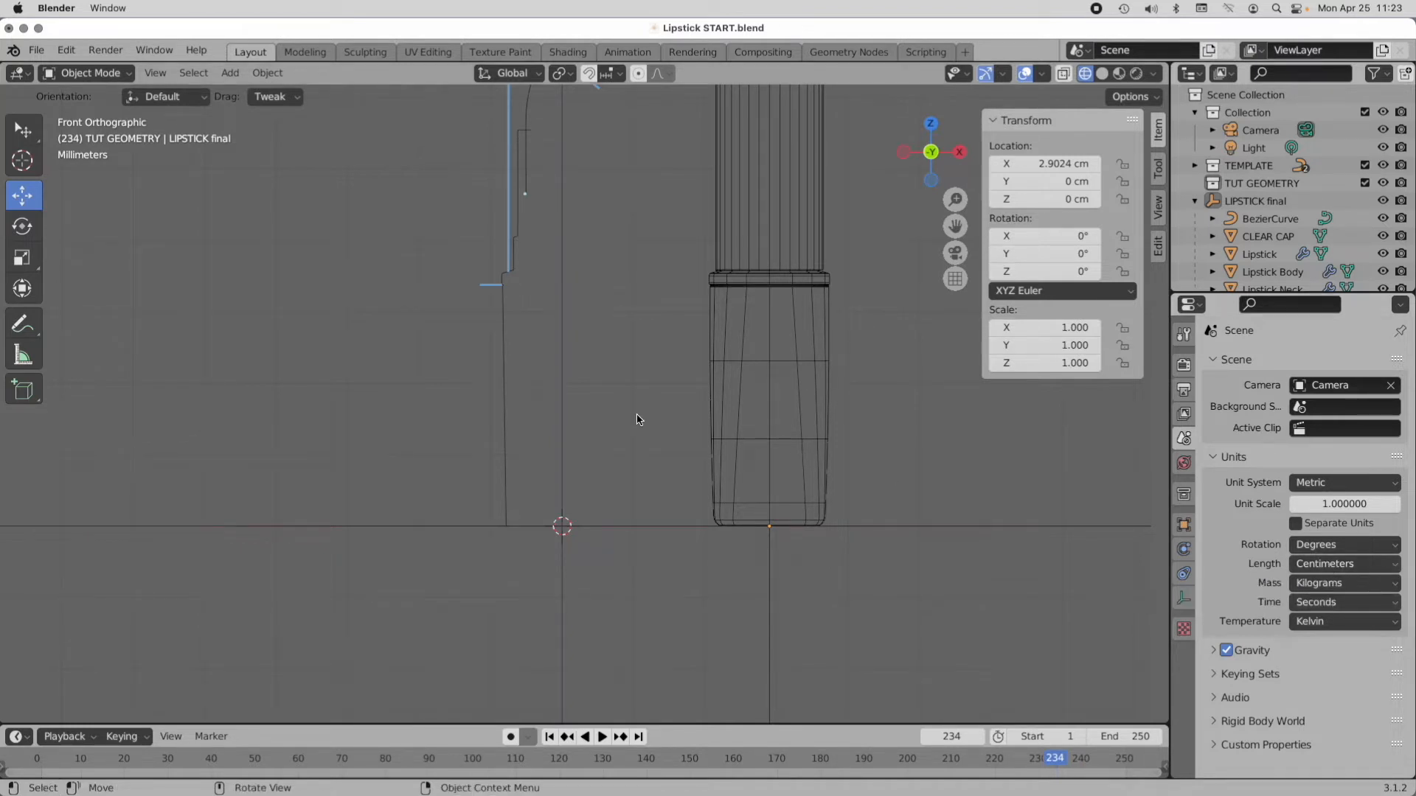
pyautogui.click(267, 73)
pyautogui.moveTo(266, 93)
pyautogui.moveTo(233, 74)
pyautogui.click(230, 74)
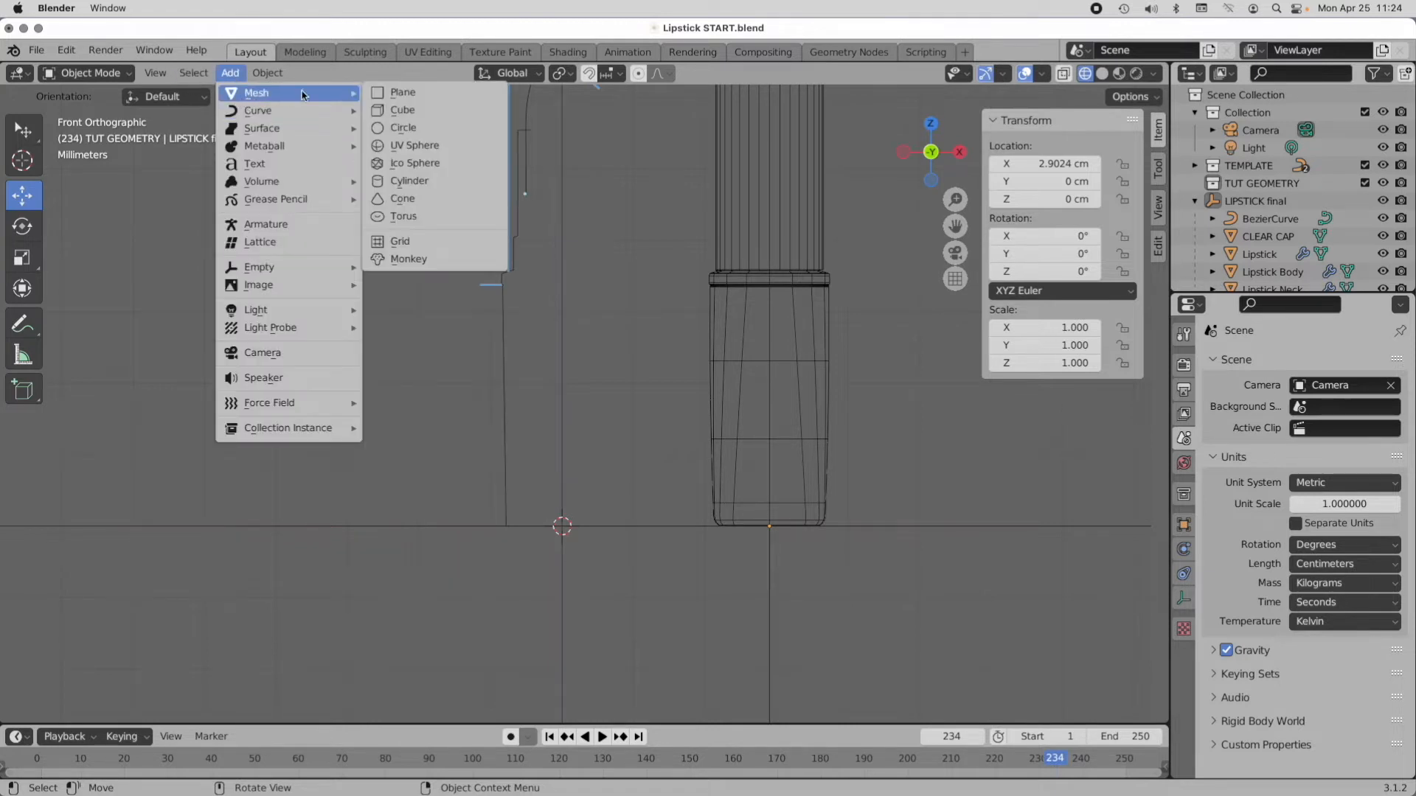
pyautogui.click(418, 128)
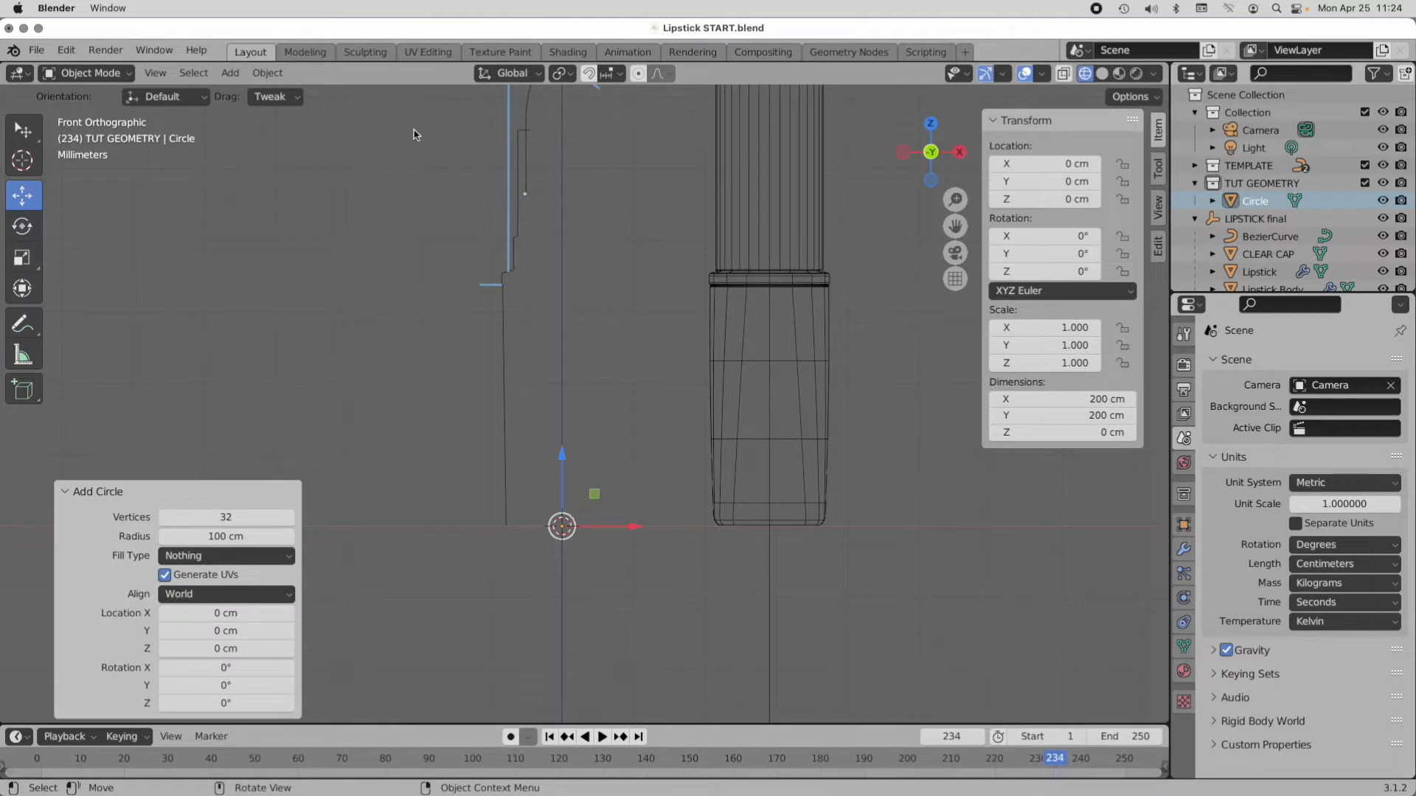
pyautogui.click(239, 536)
pyautogui.write('2')
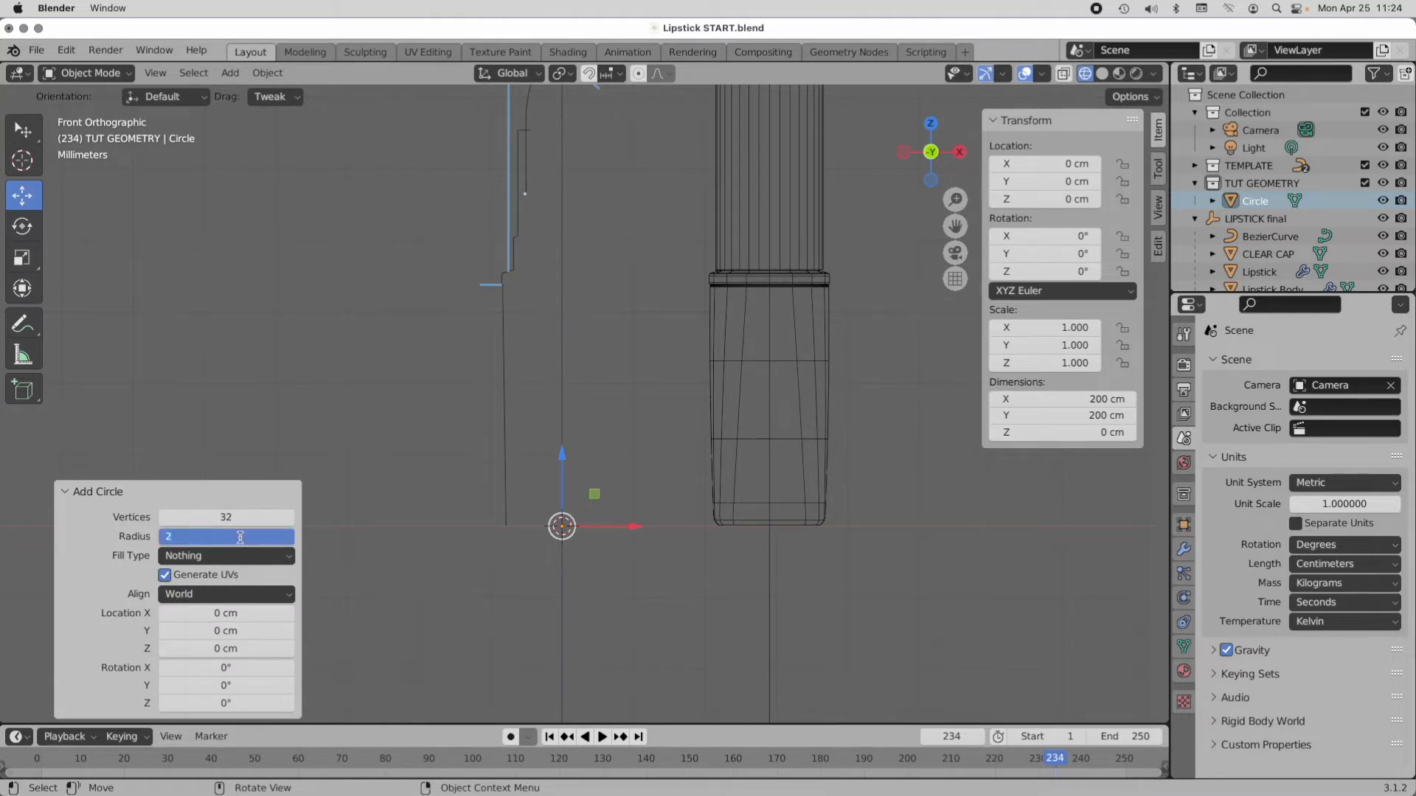
pyautogui.press('Return')
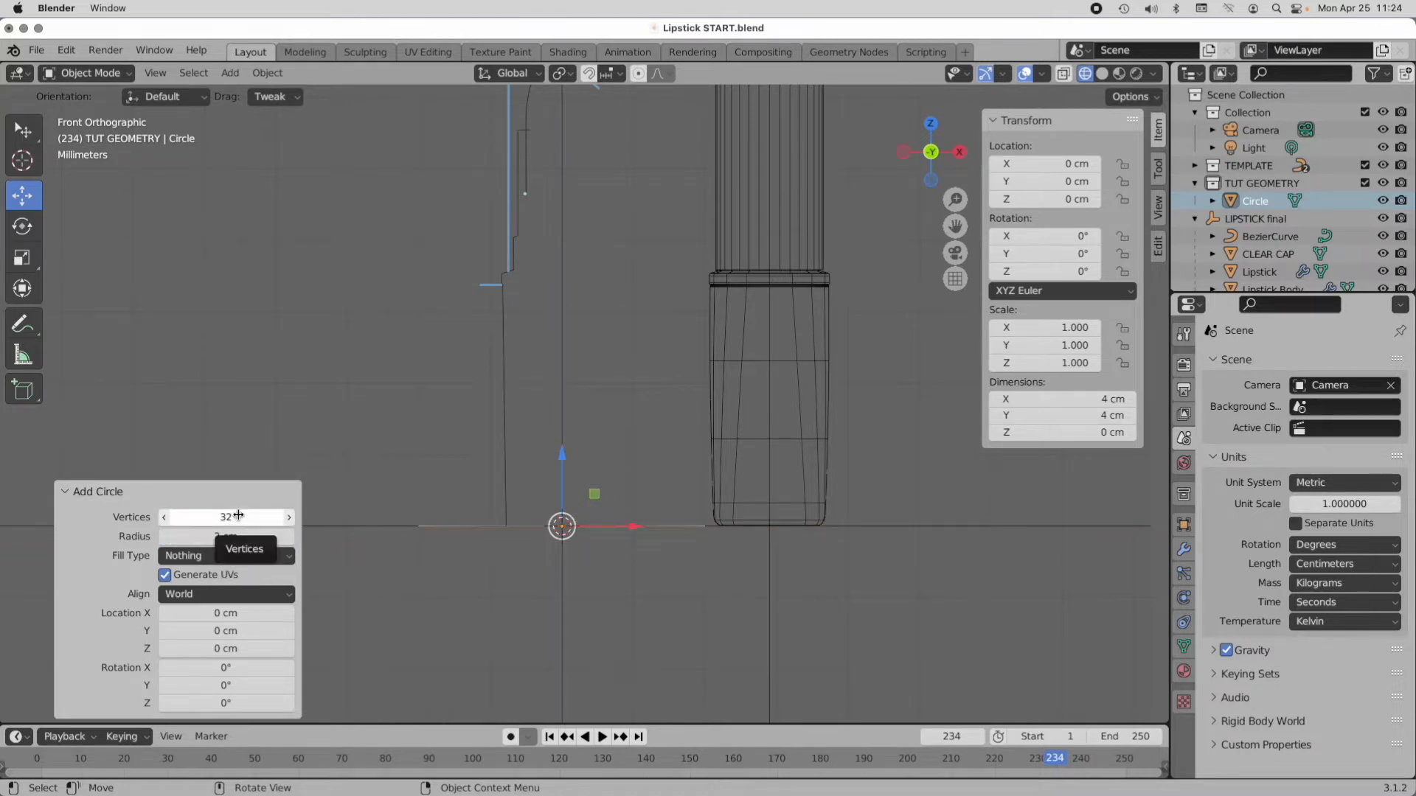
# Step: Set the new circle's vertex count to 16
pyautogui.click(238, 516)
pyautogui.write('1')
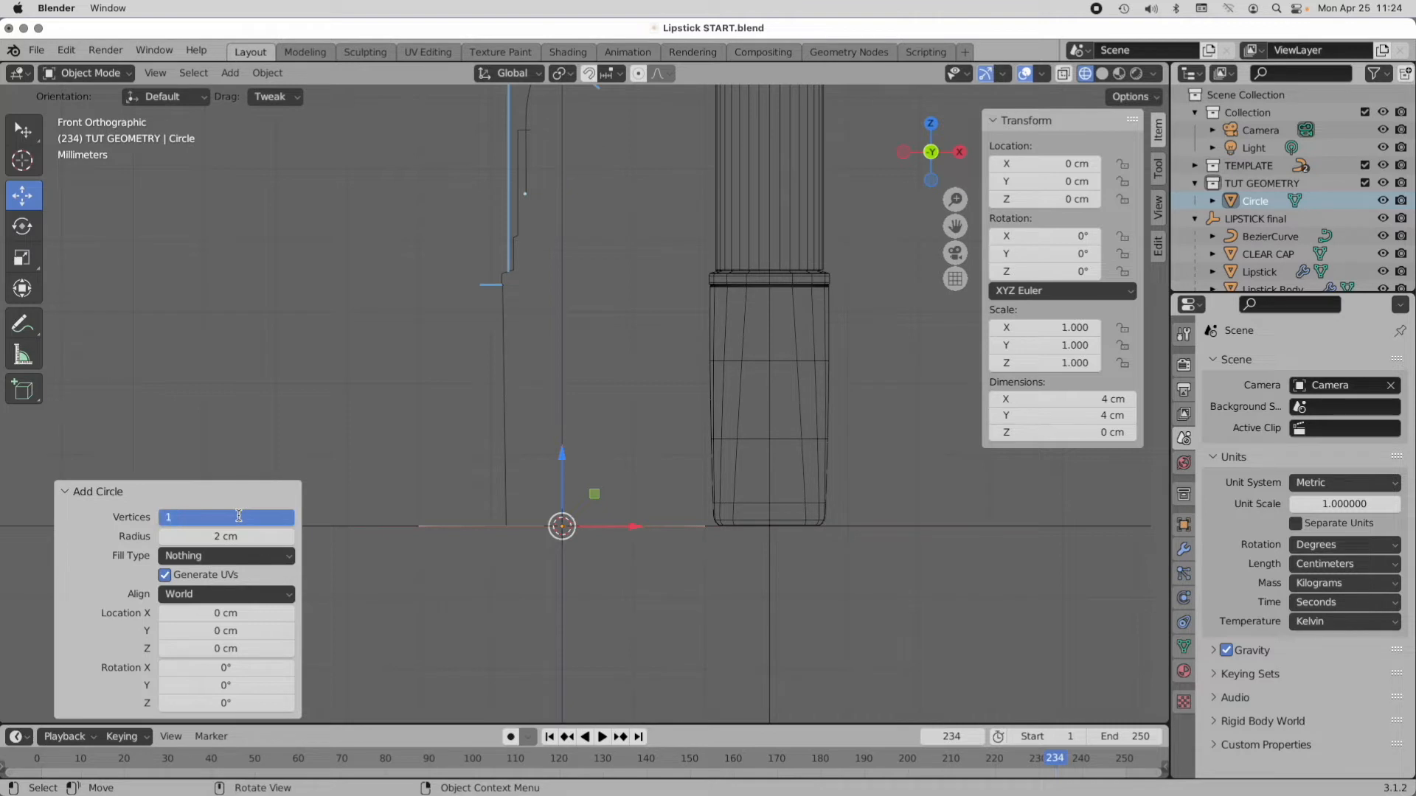
pyautogui.write('6')
pyautogui.press('Return')
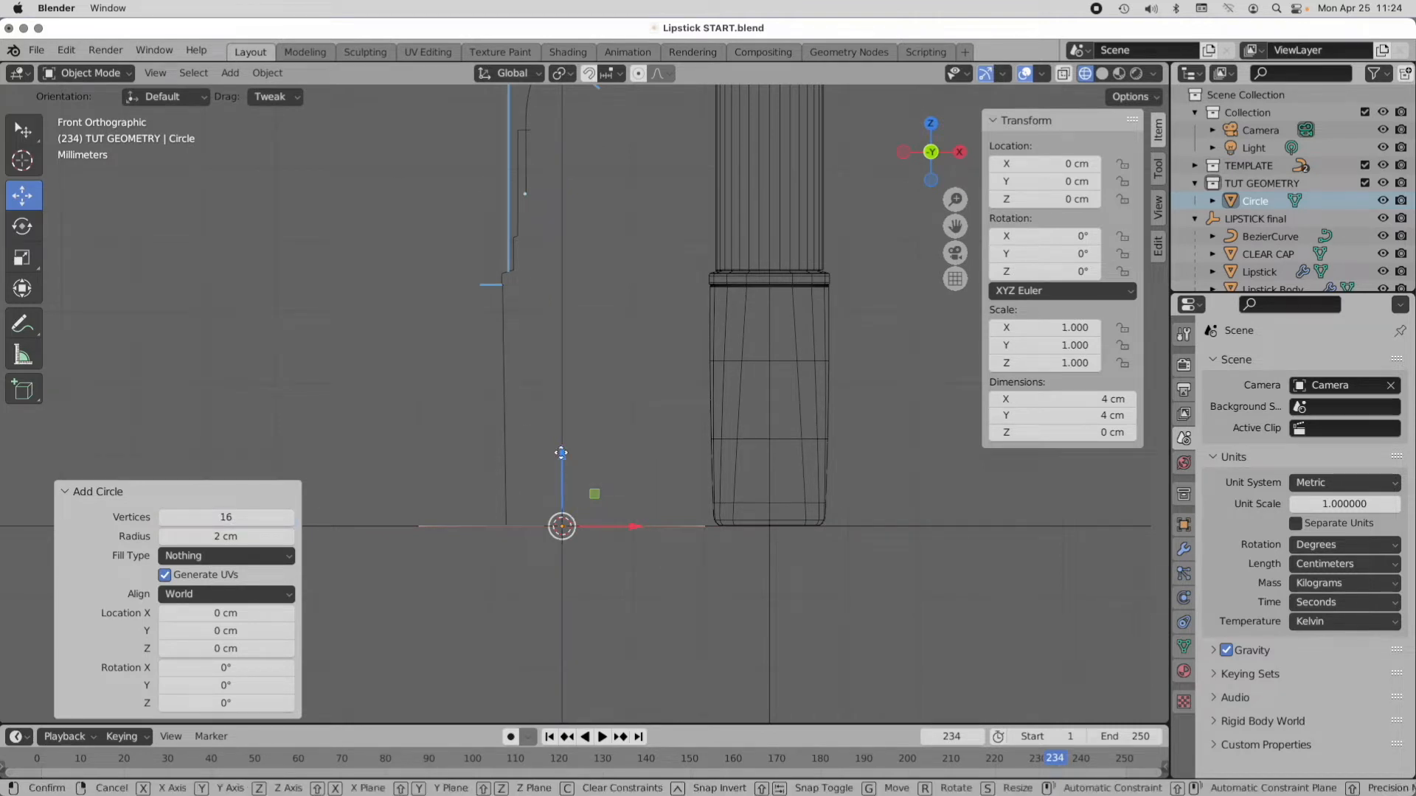
# Step: Raise the circle about 3.37 cm along Z to the template's short horizontal mark and set its X rotation to 90°
pyautogui.moveTo(562, 458); pyautogui.dragTo(530, 219)
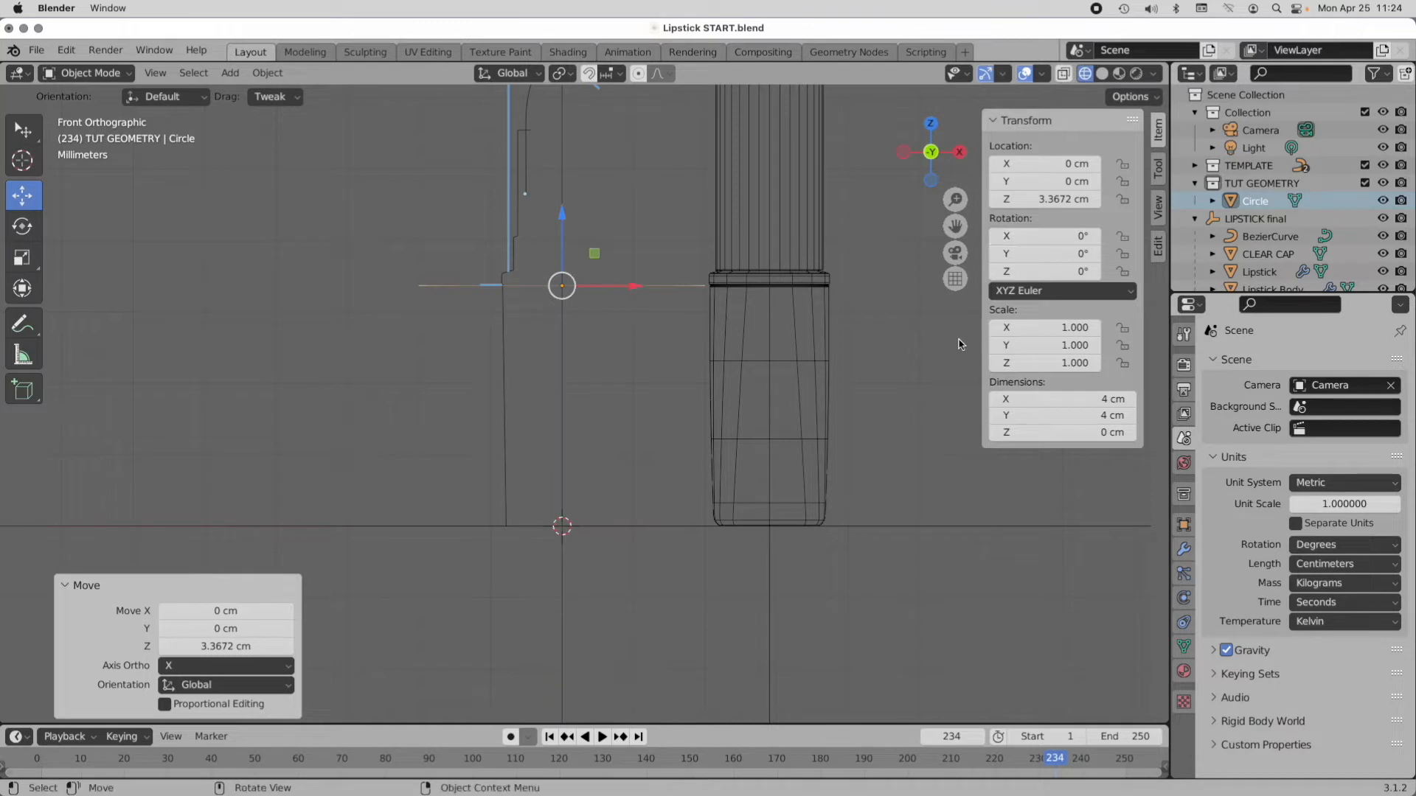
pyautogui.press('n')
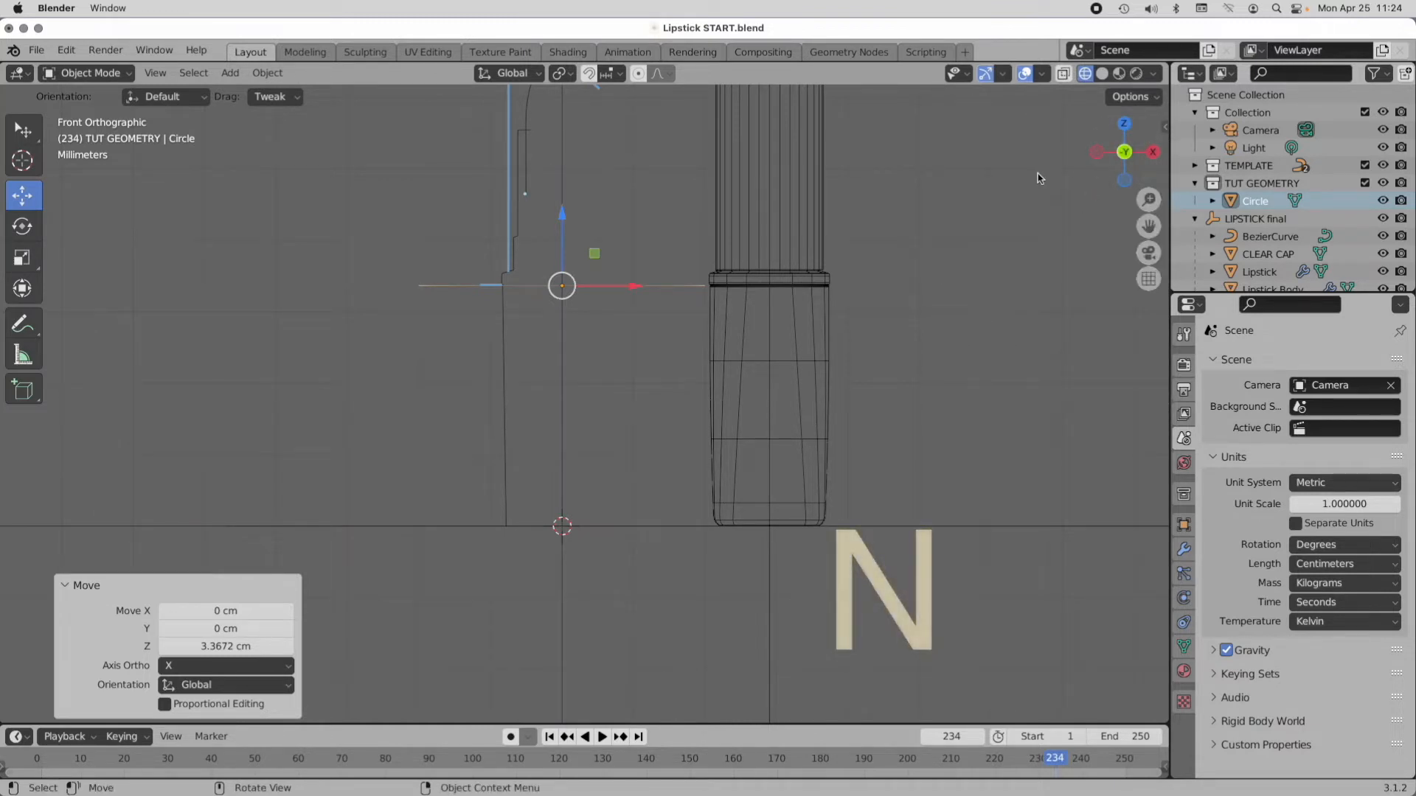
pyautogui.press('n')
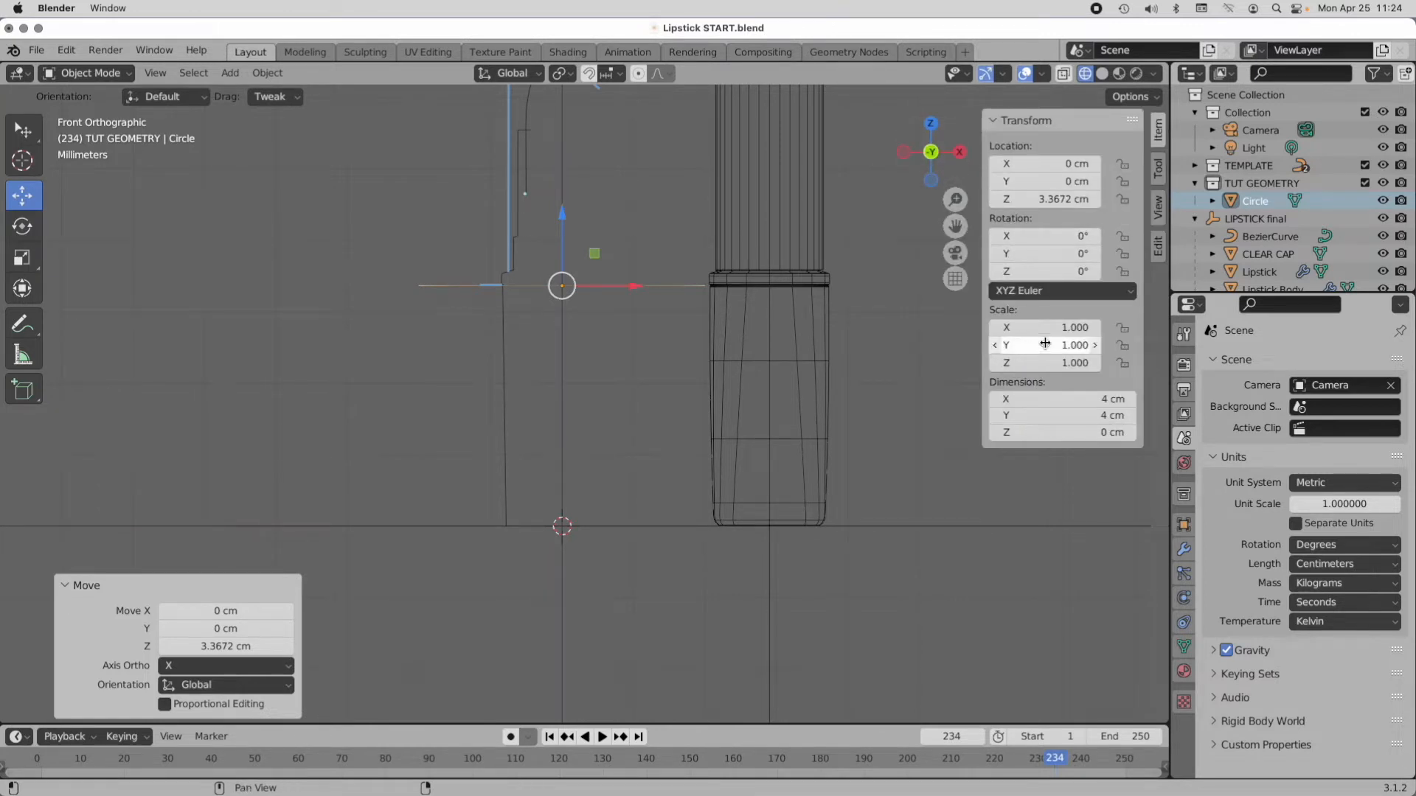
pyautogui.click(1049, 236)
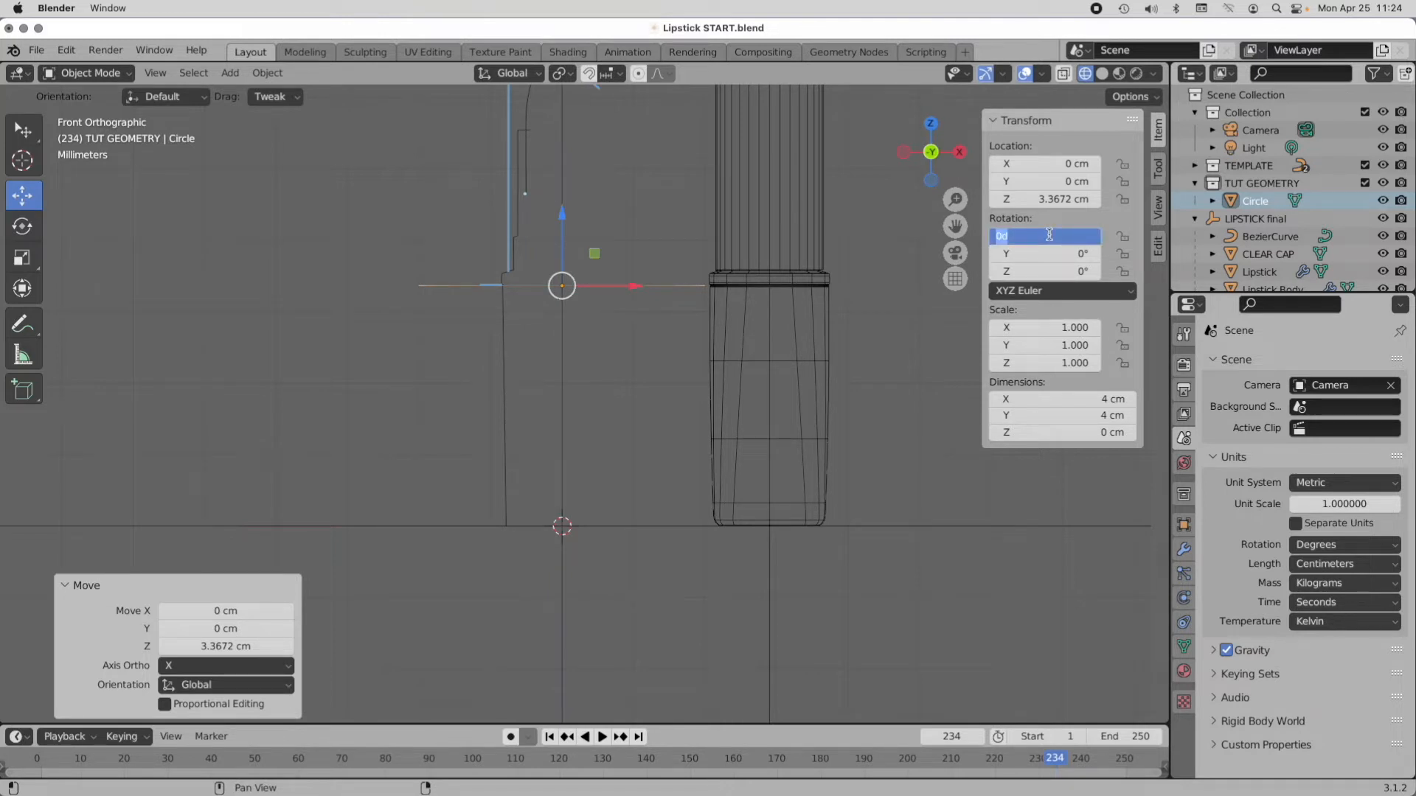
pyautogui.write('90')
pyautogui.press('Return')
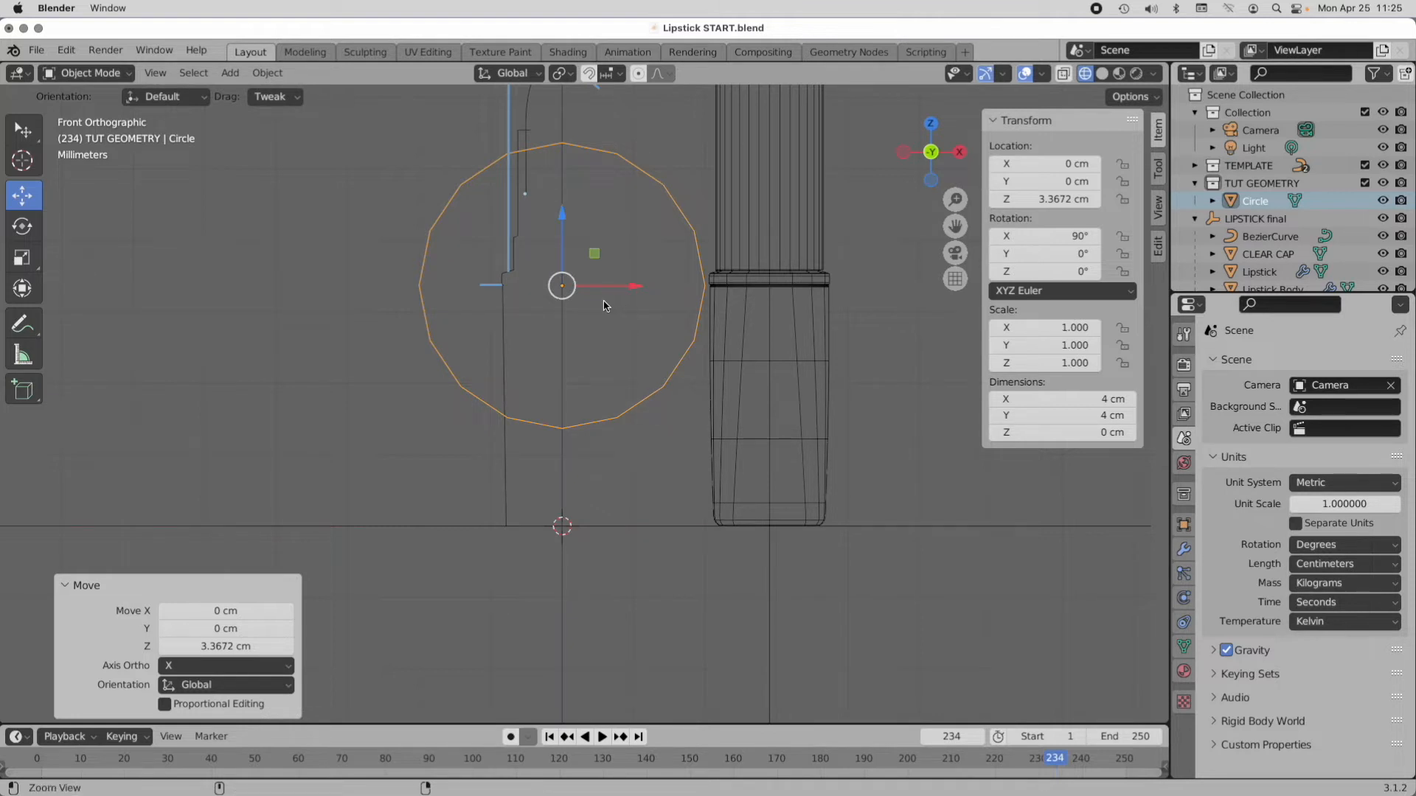
# Step: Scale the circle uniformly to about 0.418 so its edge meets the template's body outline
pyautogui.keyDown('ctrl'); pyautogui.moveTo(604, 297); pyautogui.dragTo(639, 330, button='middle'); pyautogui.keyUp('ctrl')
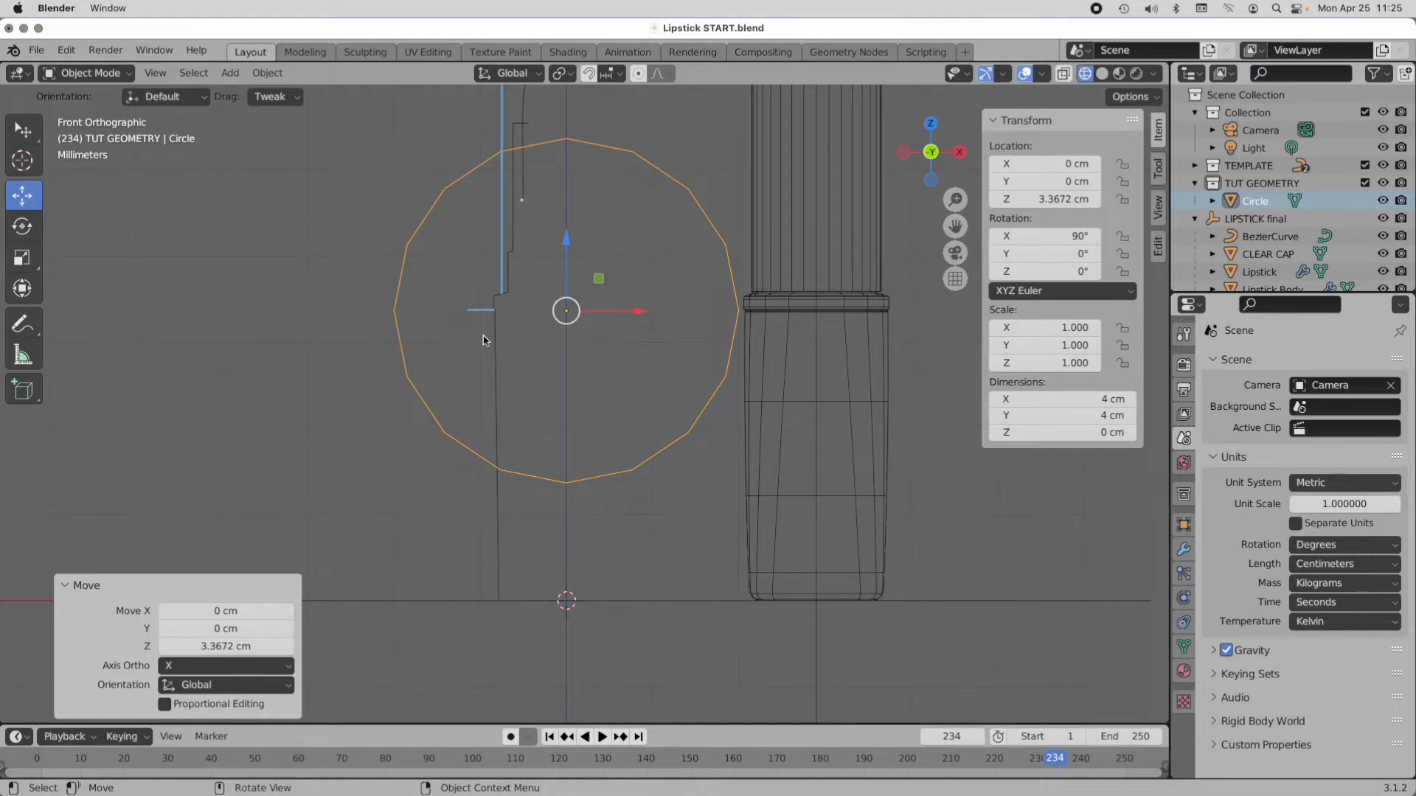
pyautogui.click(22, 258)
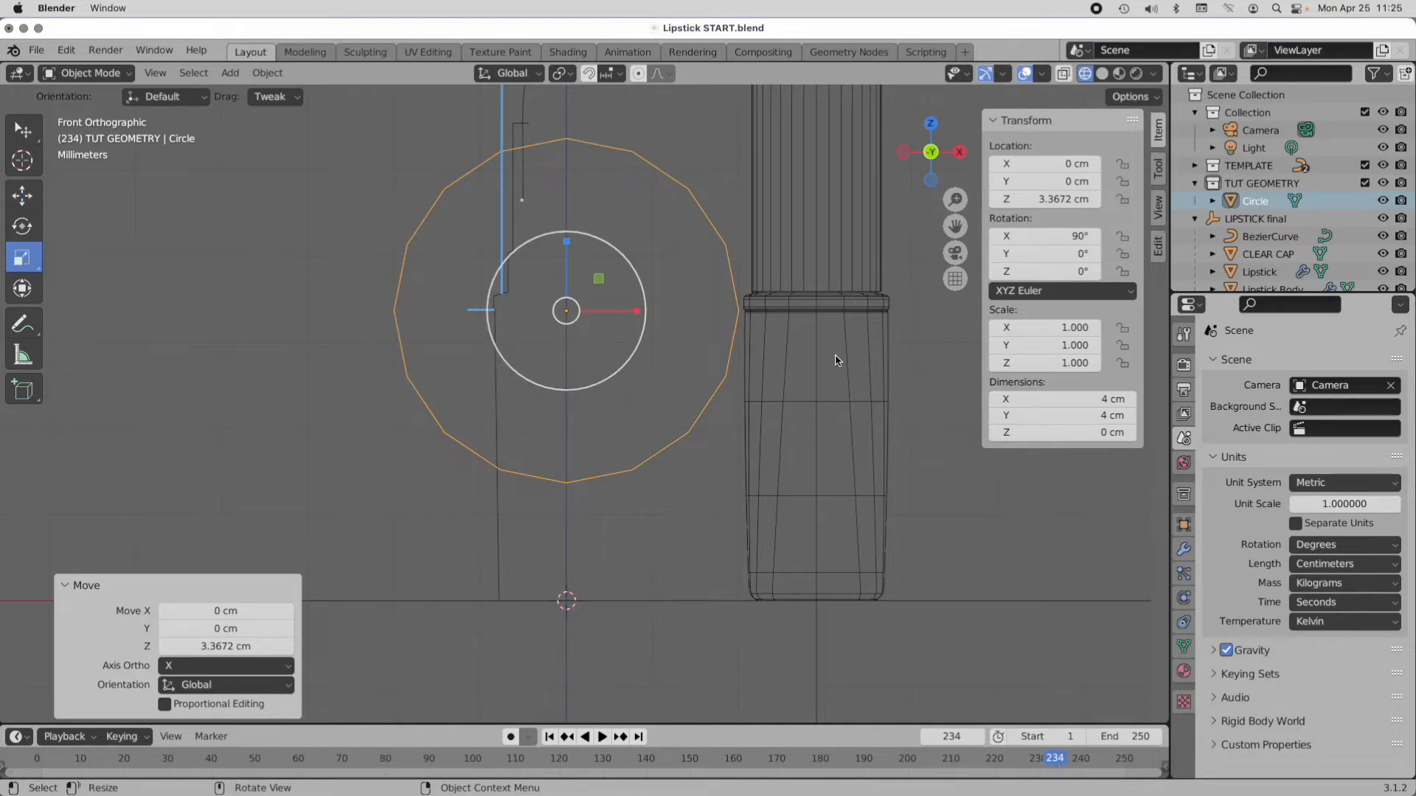
pyautogui.press('s')
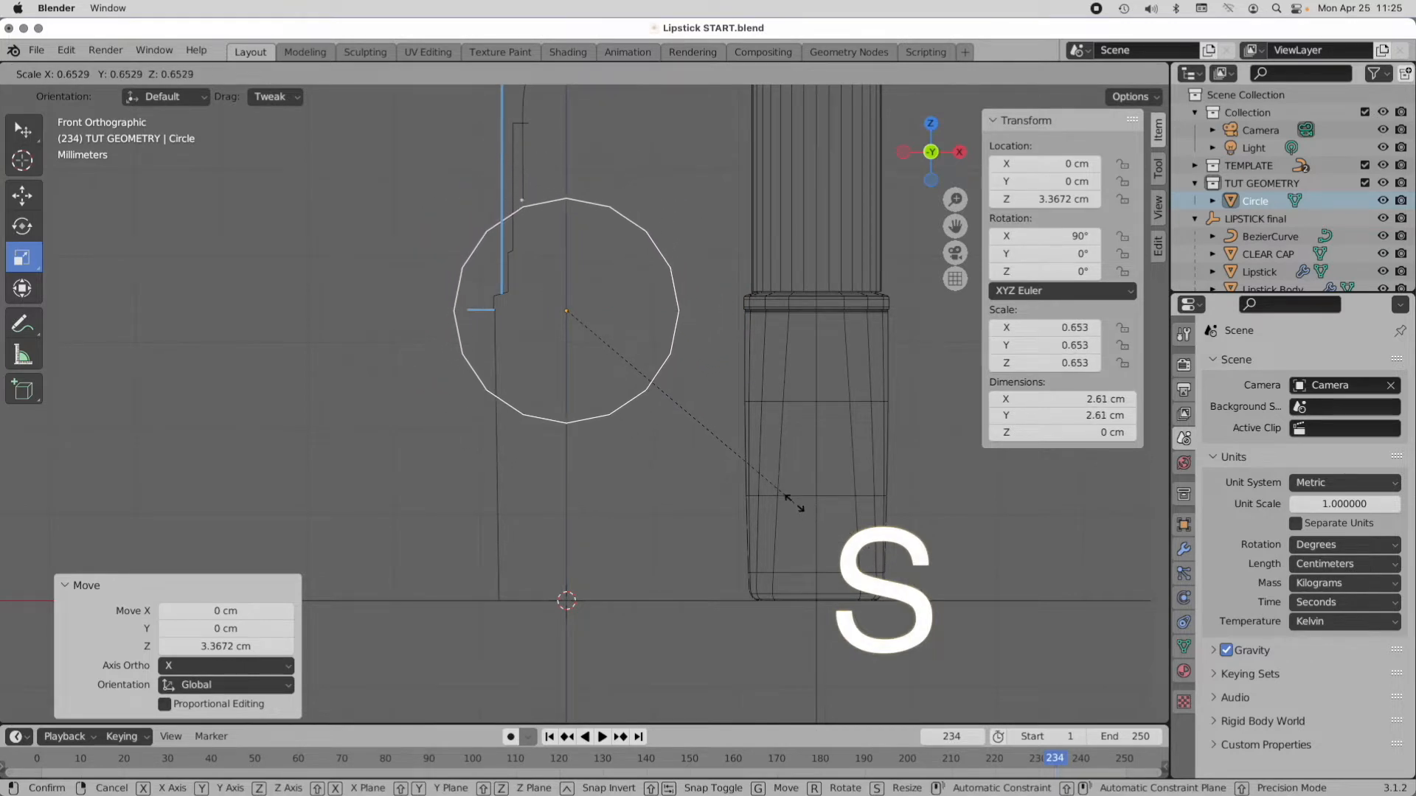
pyautogui.click(716, 430)
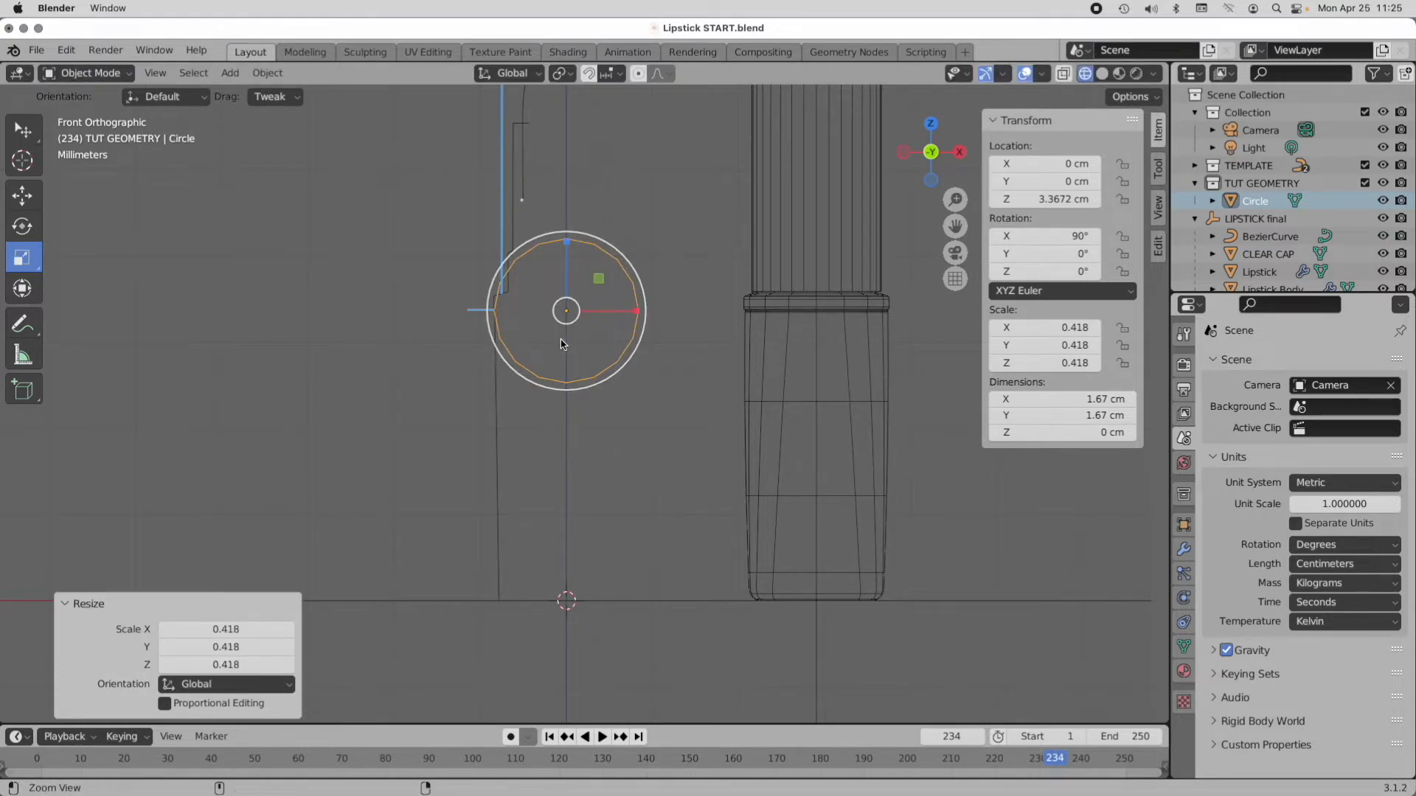
# Step: Duplicate the circle and place the copy at the base of the template by setting its Z location to 0 cm
pyautogui.scroll(3, 562, 341)
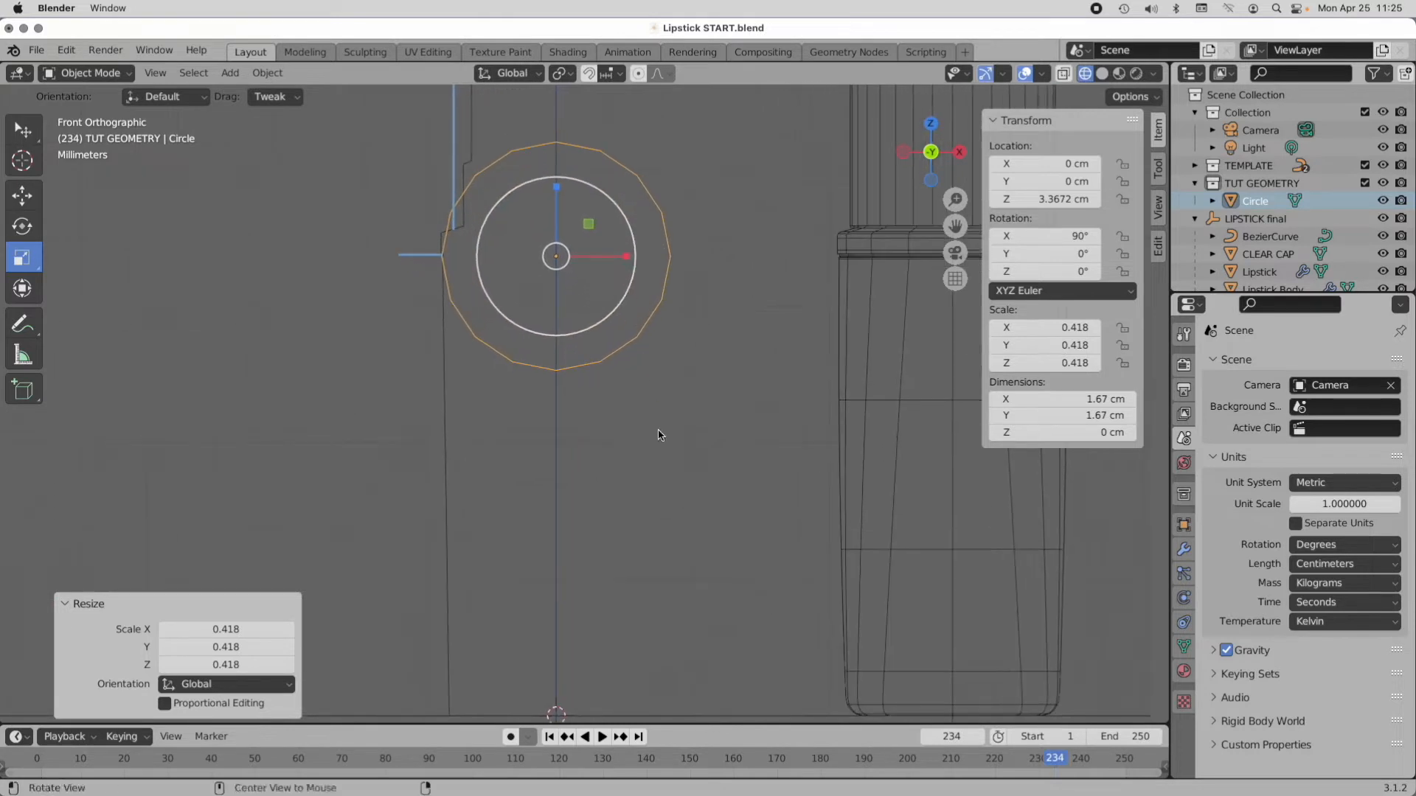
pyautogui.keyDown('alt'); pyautogui.keyDown('shift'); pyautogui.moveTo(661, 473); pyautogui.dragTo(649, 427); pyautogui.keyUp('shift'); pyautogui.keyUp('alt')
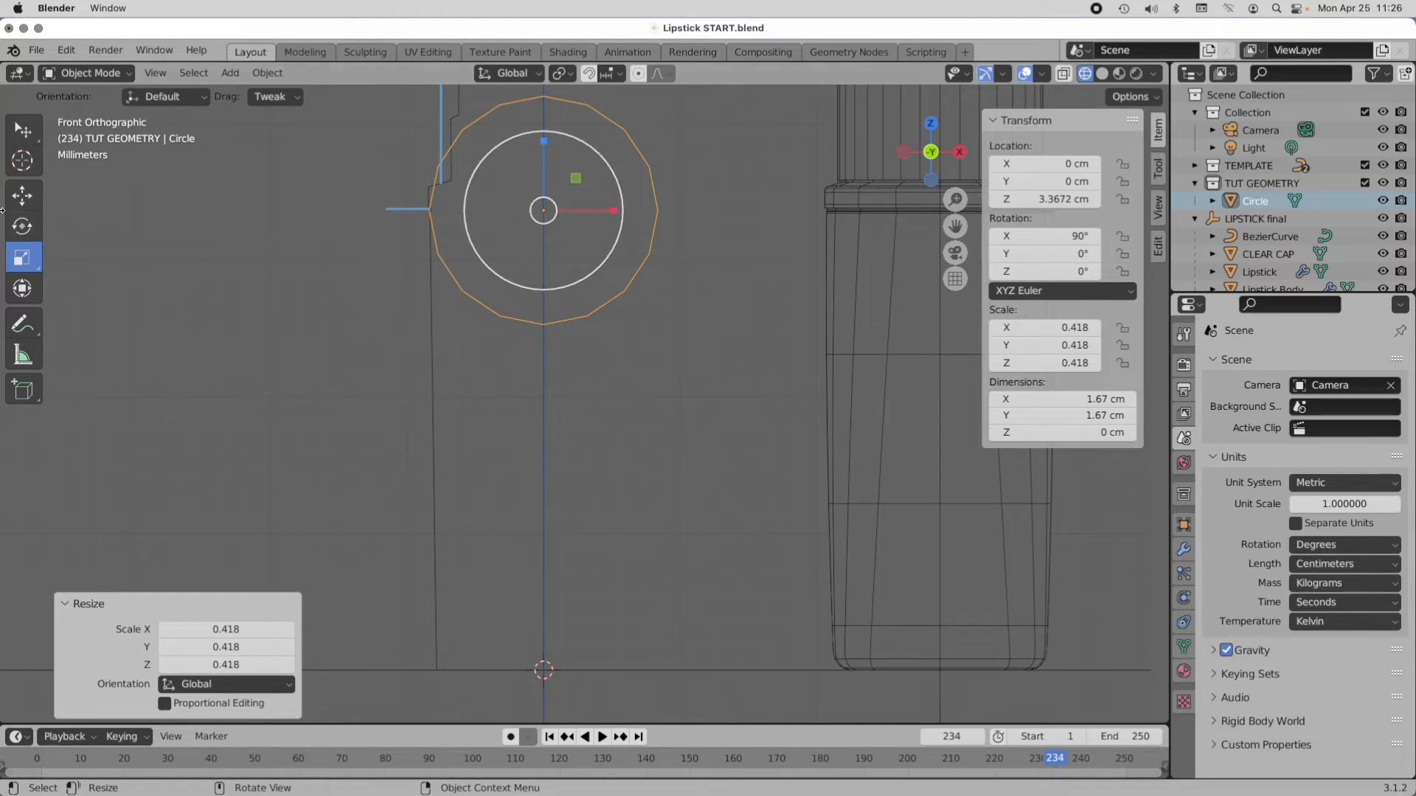
pyautogui.click(22, 196)
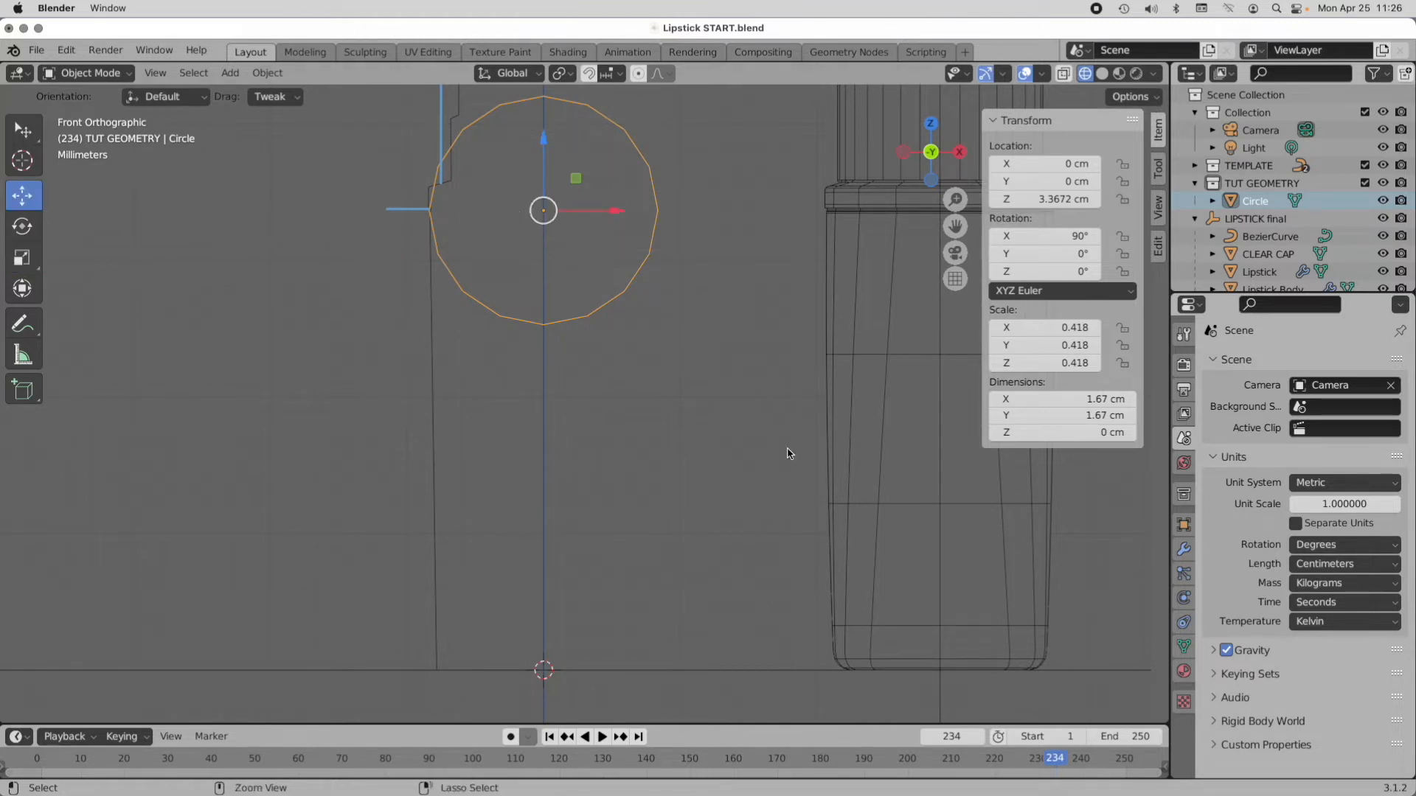
pyautogui.click(267, 73)
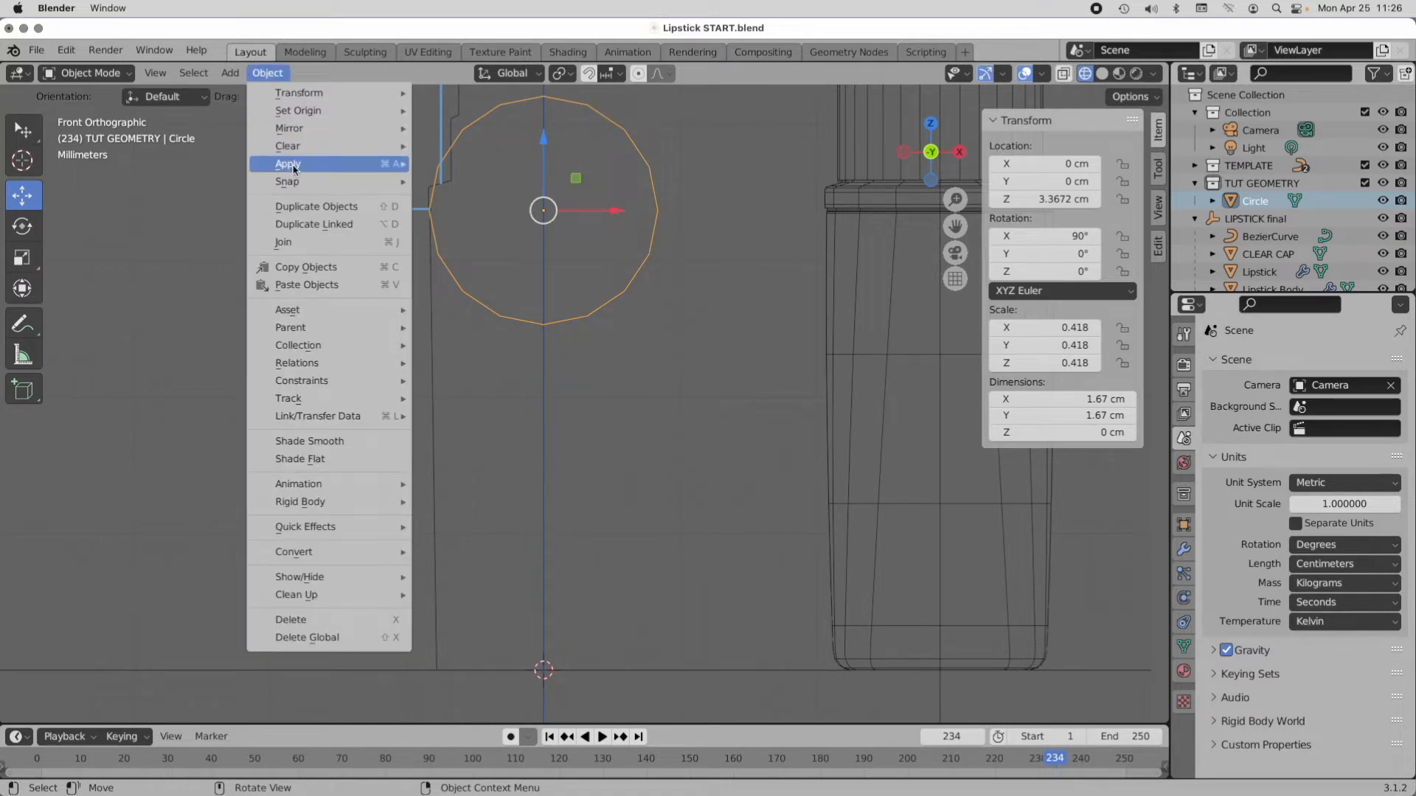
pyautogui.click(306, 213)
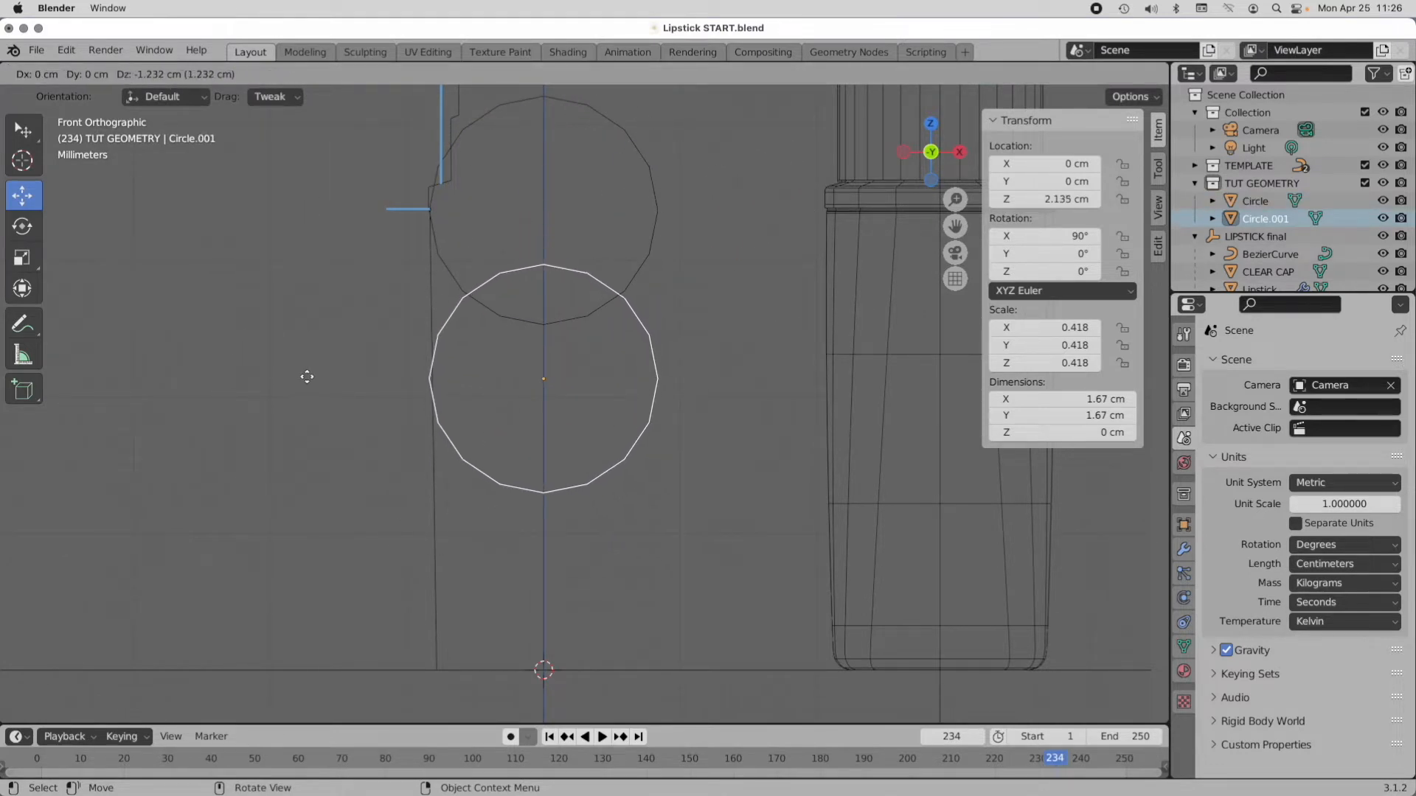
pyautogui.press('Escape')
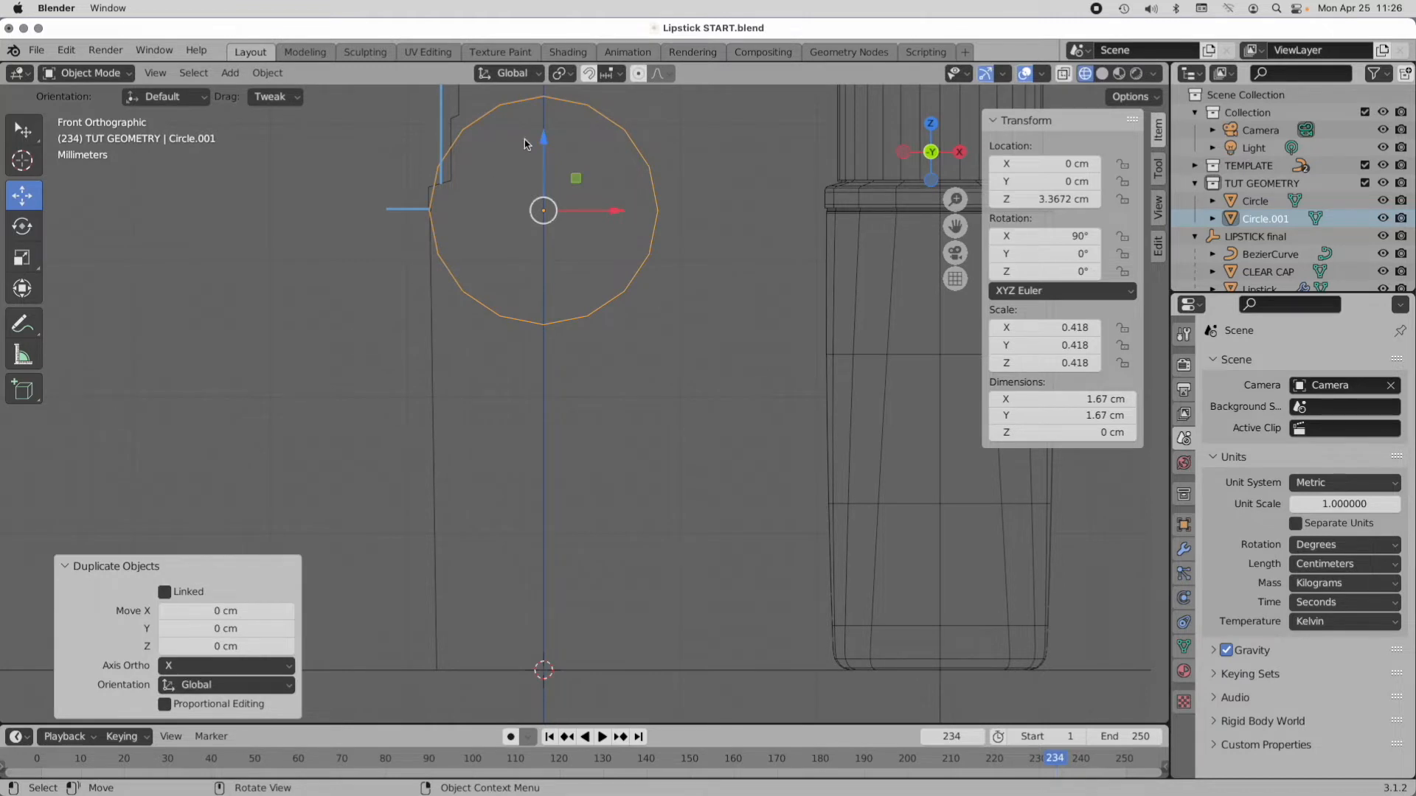
pyautogui.moveTo(543, 141); pyautogui.dragTo(563, 487)
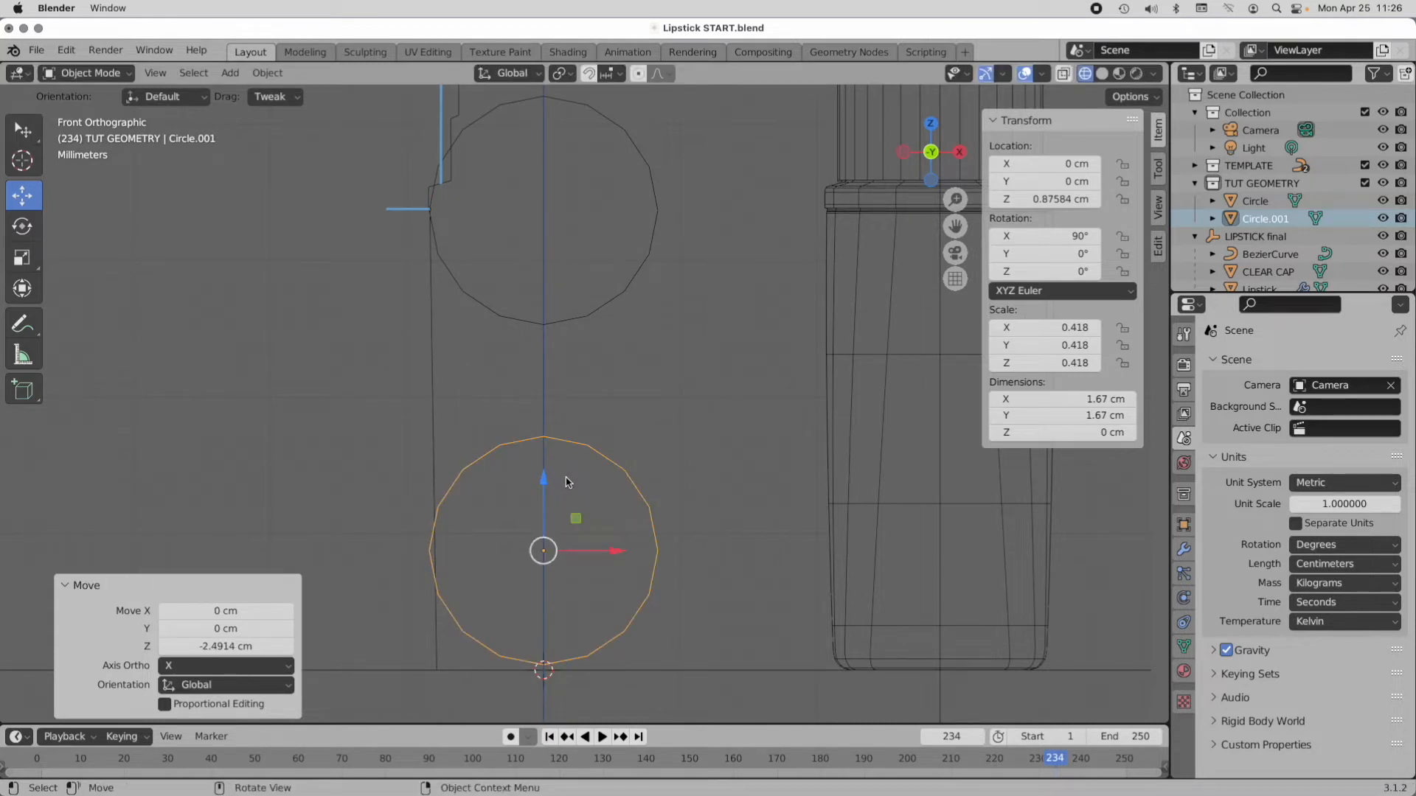
pyautogui.click(1026, 200)
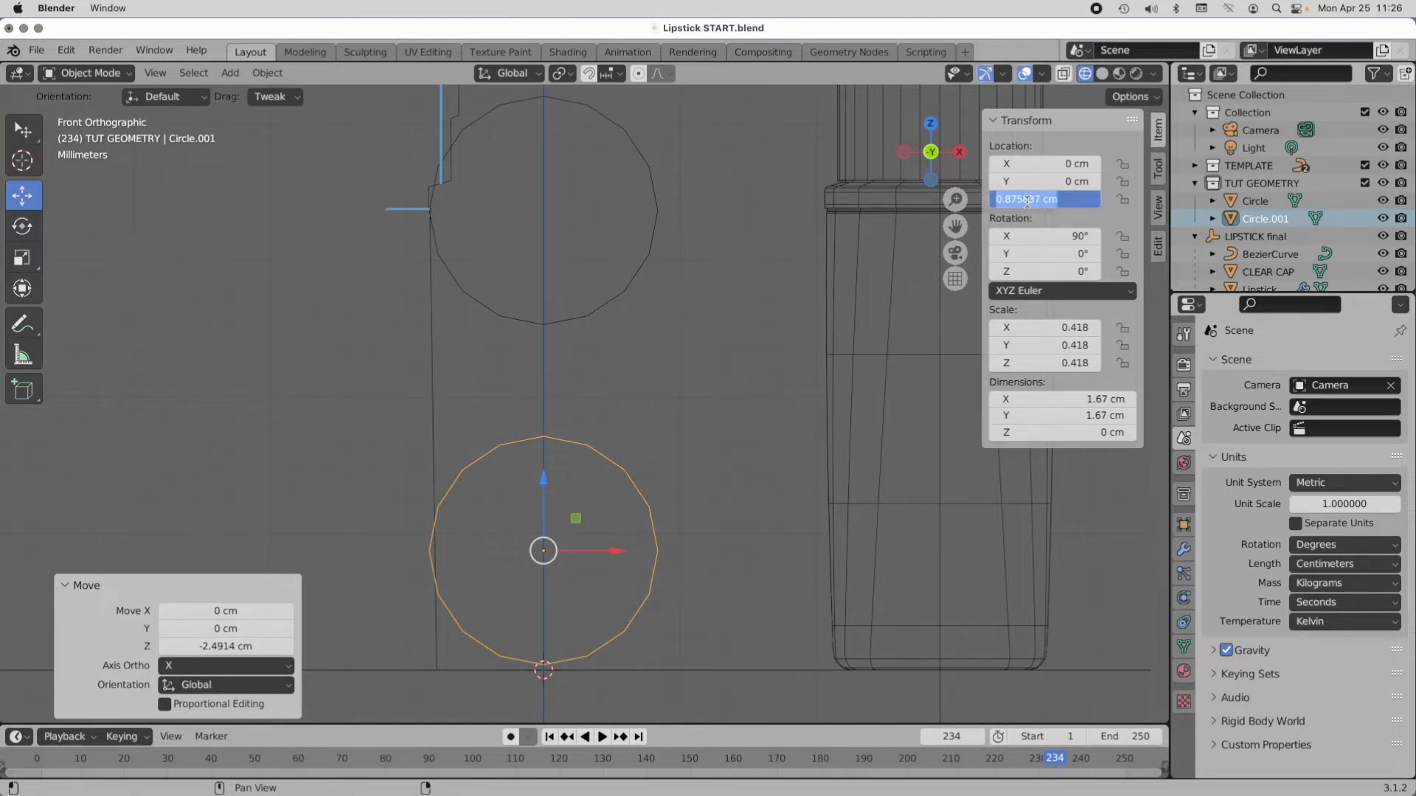
pyautogui.write('0')
pyautogui.press('Return')
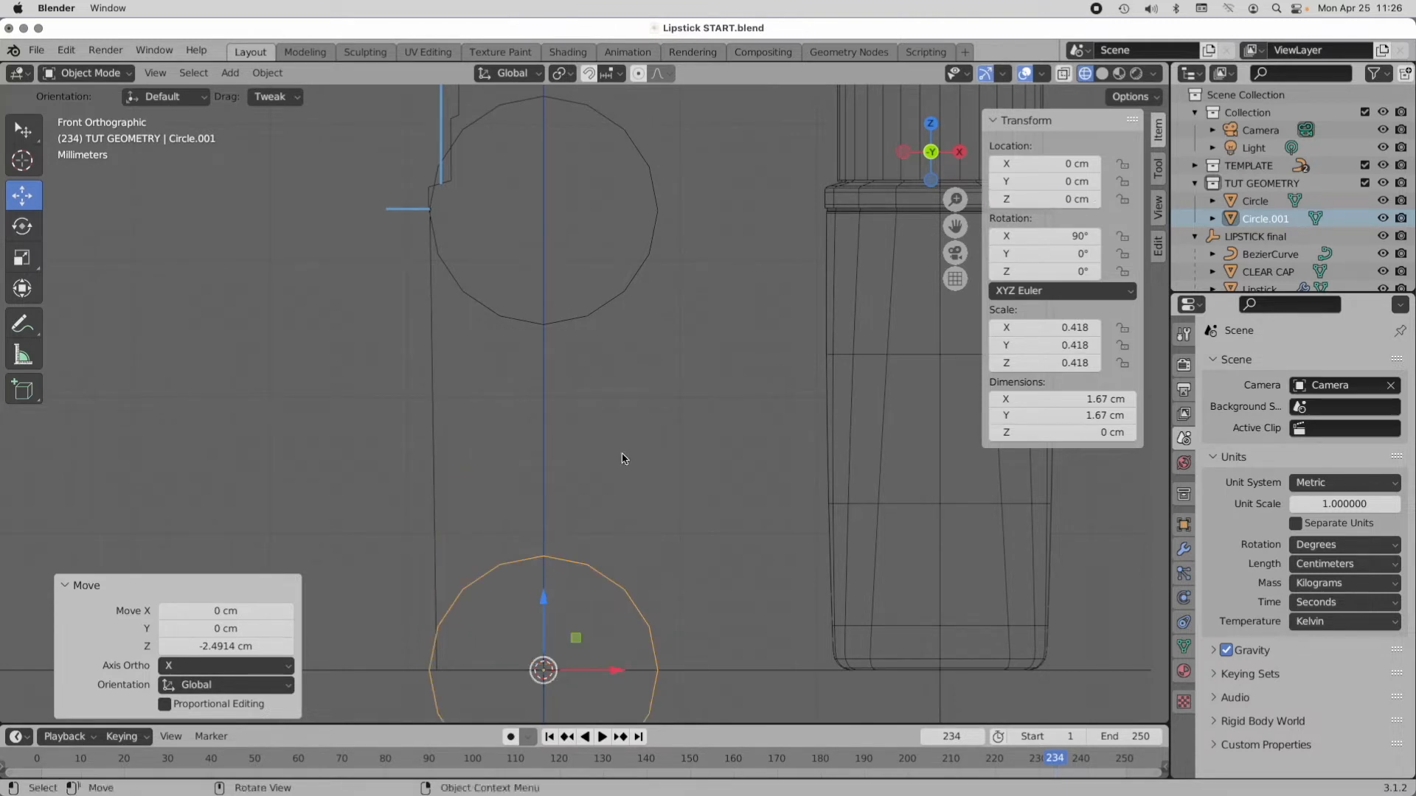
# Step: Frame the base circle in the front view and enter Edit Mode on it with vertex selection
pyautogui.keyDown('shift'); pyautogui.moveTo(616, 531); pyautogui.dragTo(643, 244, button='middle'); pyautogui.keyUp('shift')
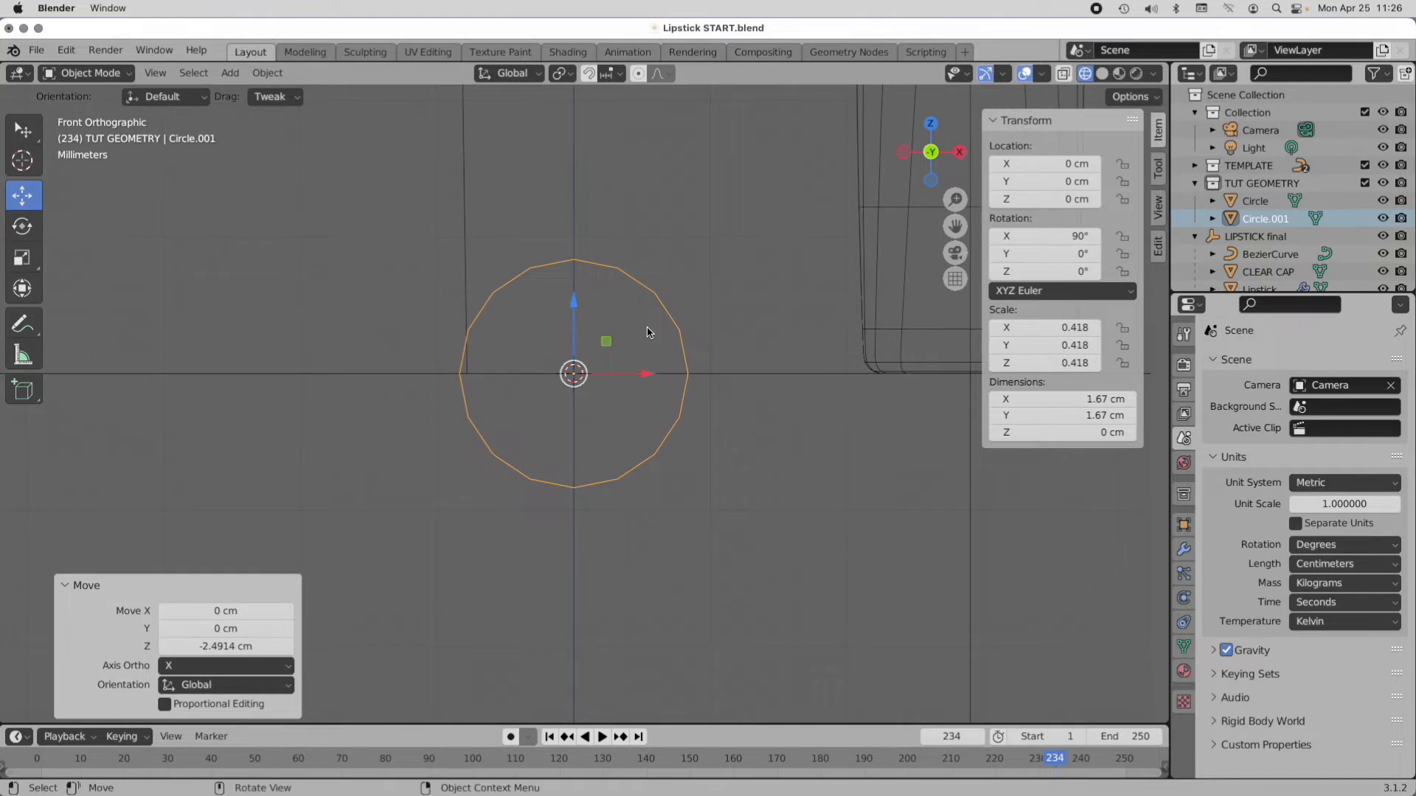
pyautogui.click(158, 74)
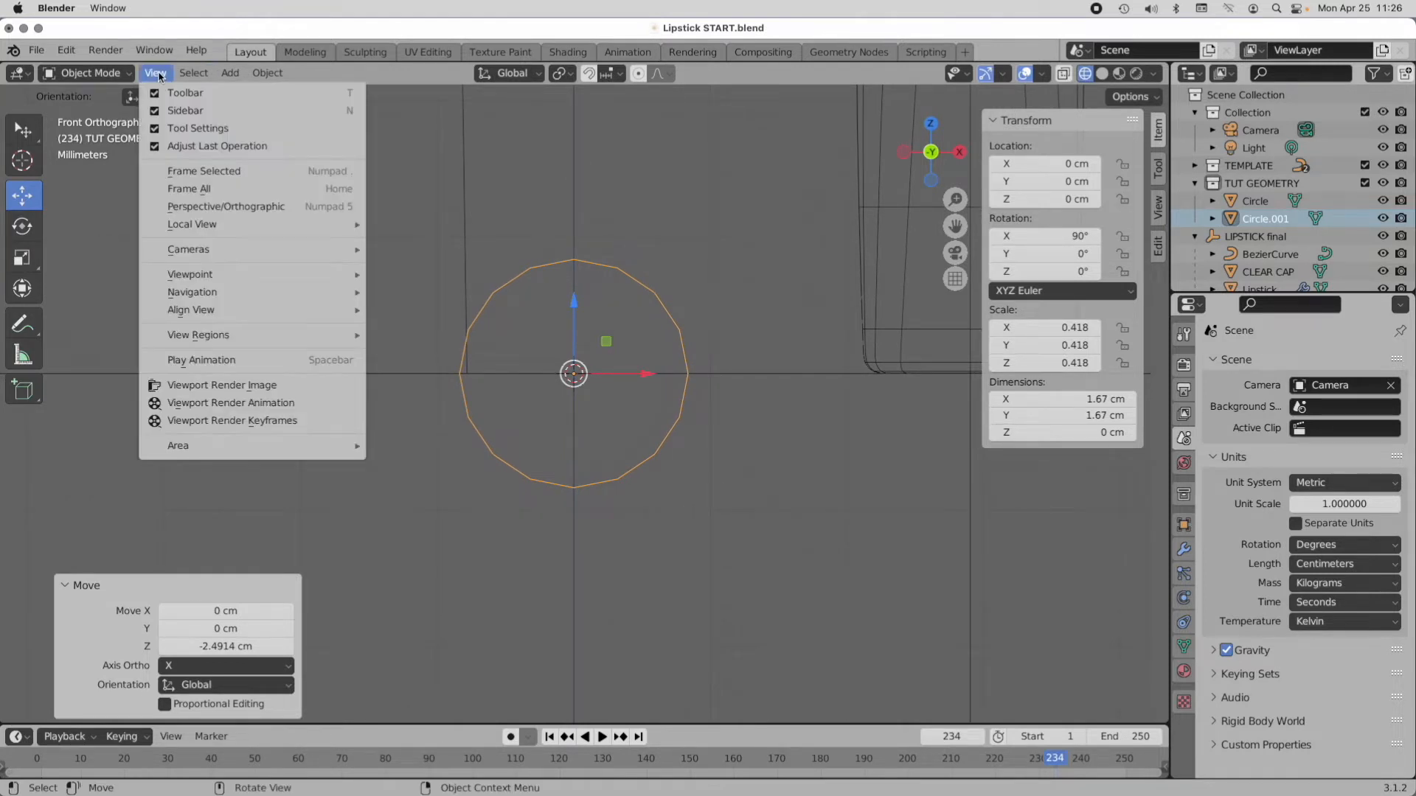
pyautogui.click(181, 172)
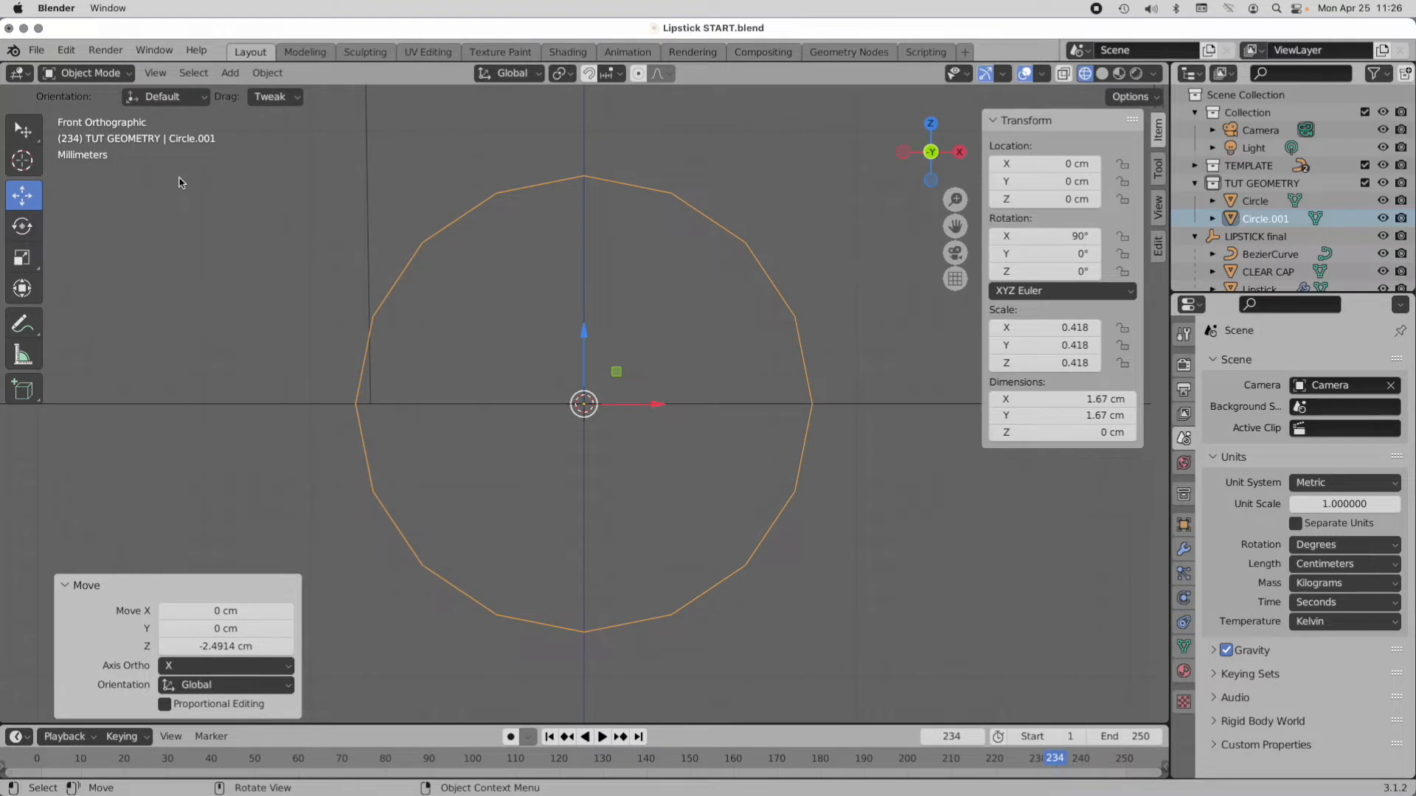
pyautogui.click(90, 72)
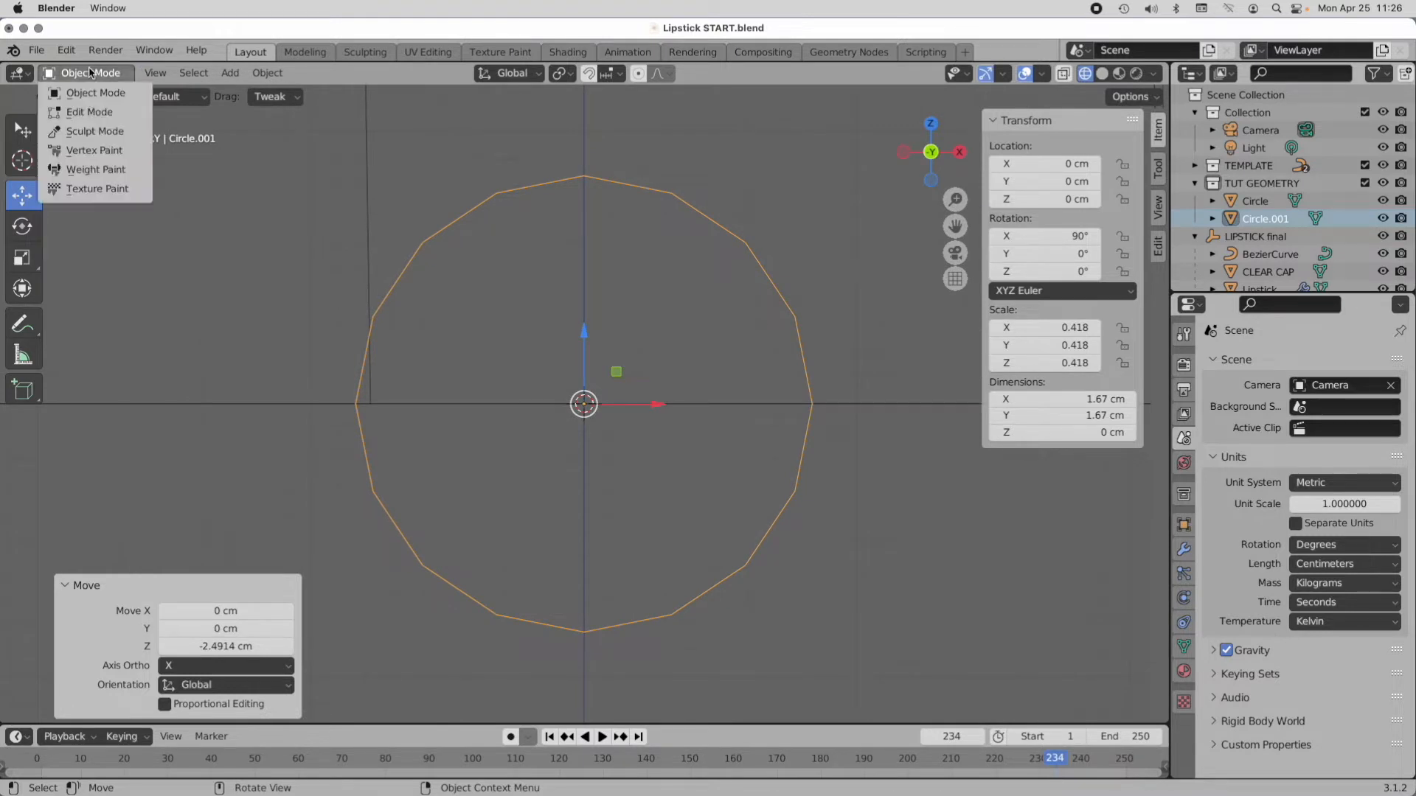
pyautogui.click(89, 112)
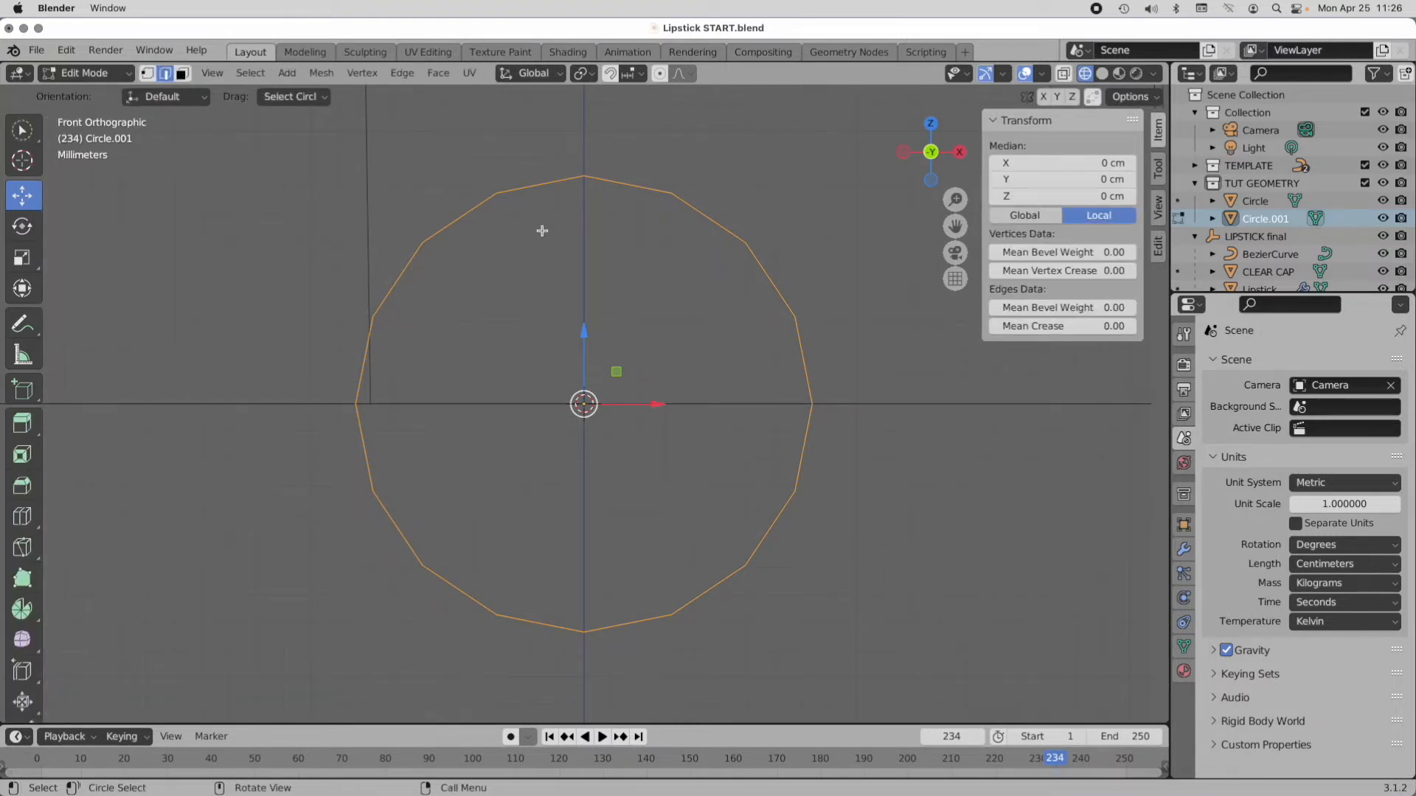
pyautogui.click(147, 74)
# Step: Select the three vertices of the circle's upper-right quadrant with circle selection, and reselect them with Select Box
pyautogui.click(669, 188)
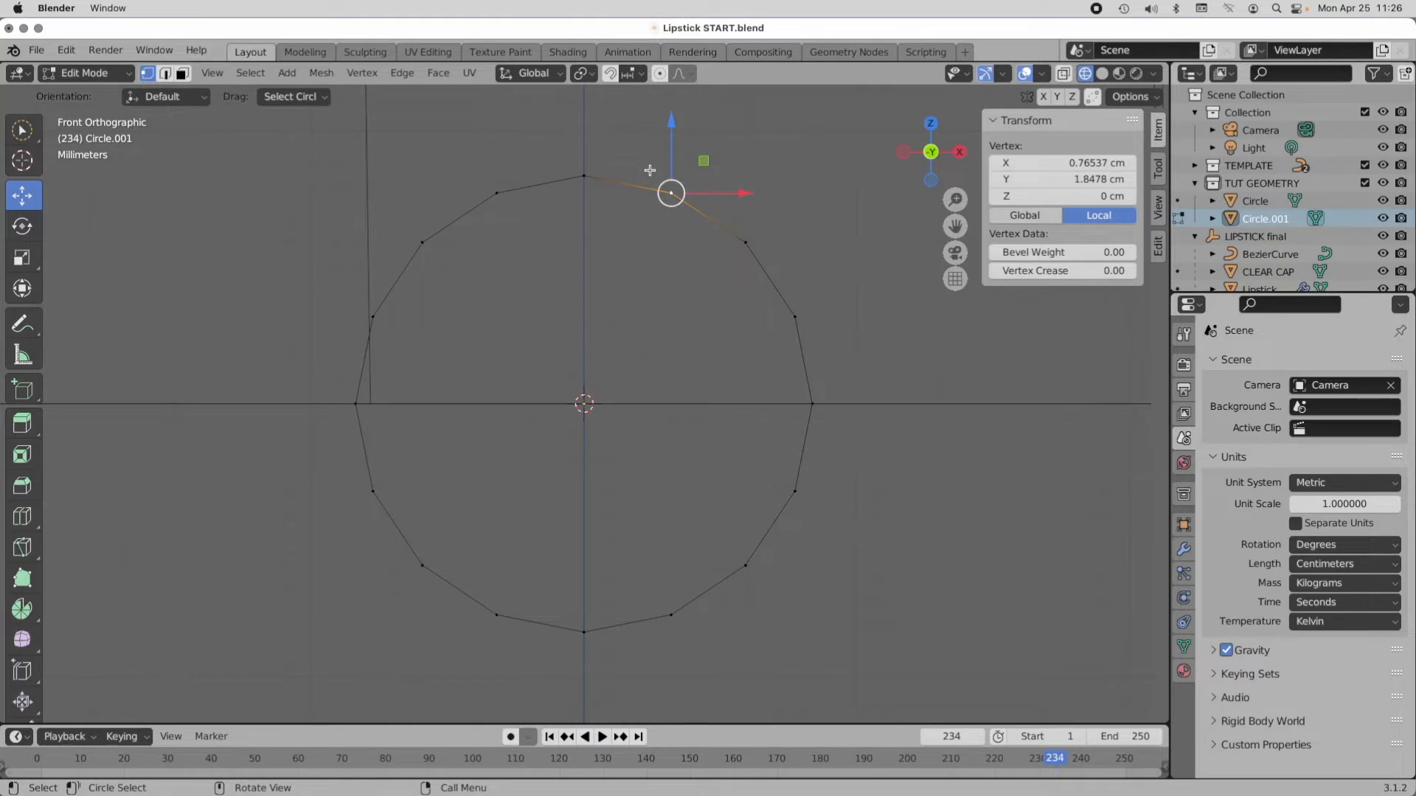
pyautogui.moveTo(650, 171)
pyautogui.mouseDown()
pyautogui.moveTo(821, 318)
pyautogui.moveTo(786, 301)
pyautogui.mouseUp()
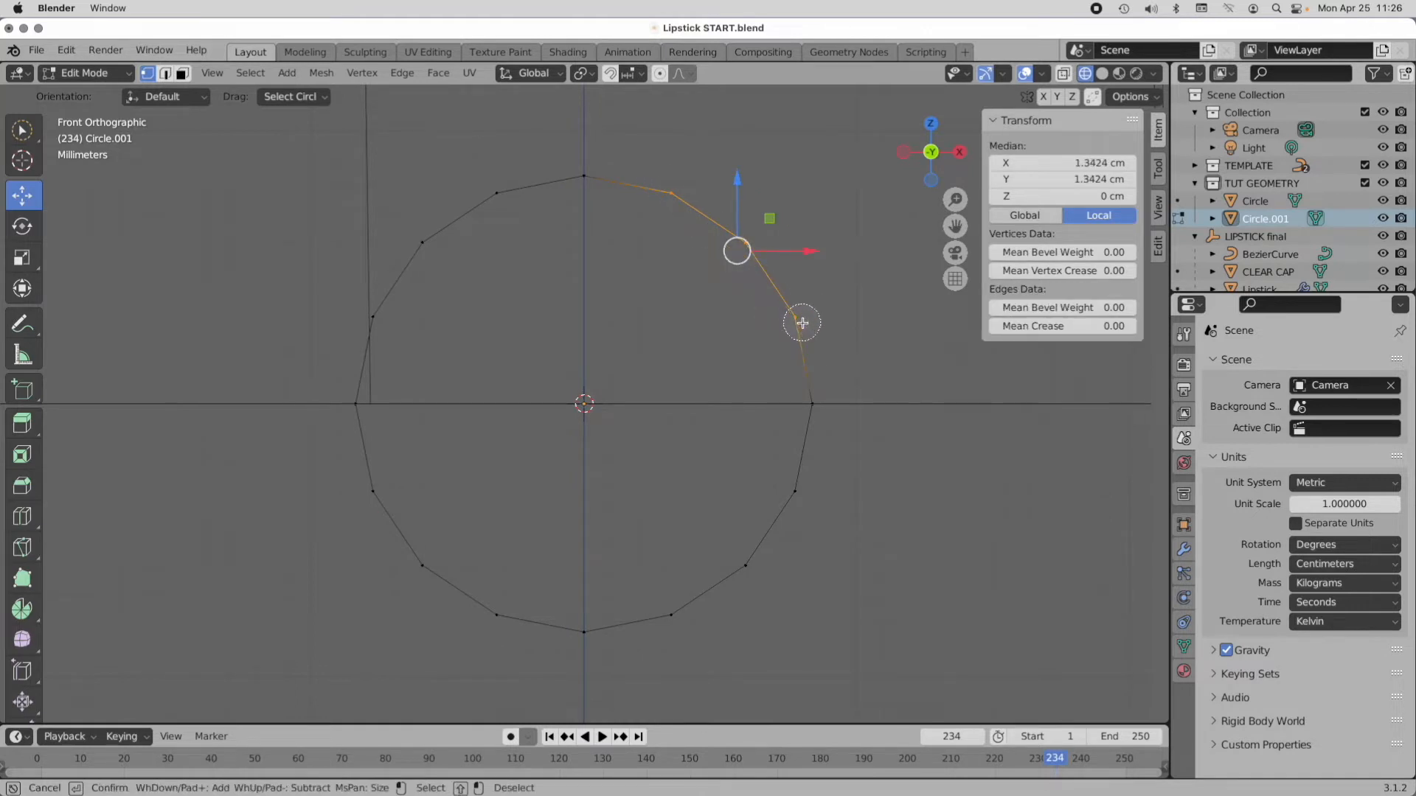
pyautogui.rightClick(811, 346)
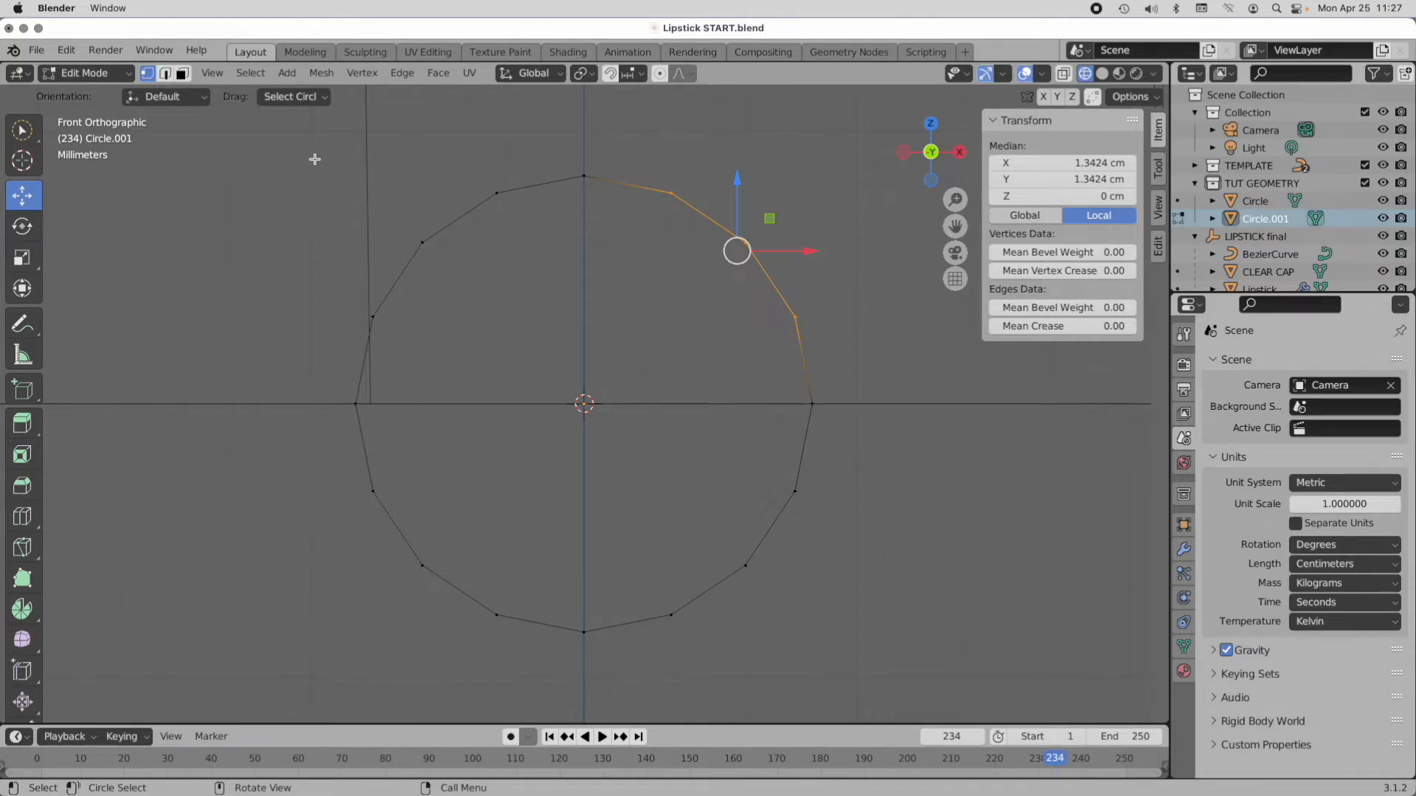
pyautogui.click(22, 132)
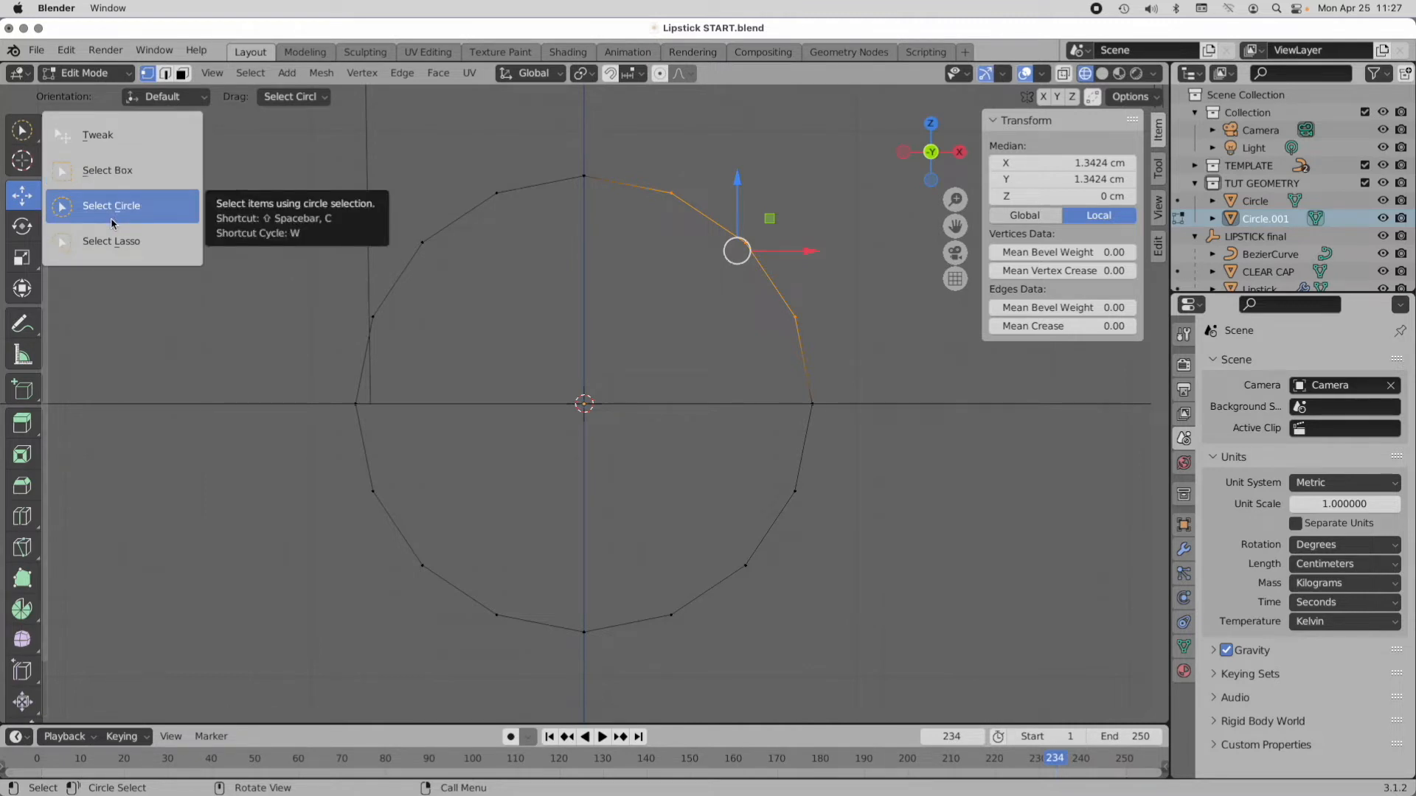
pyautogui.click(114, 177)
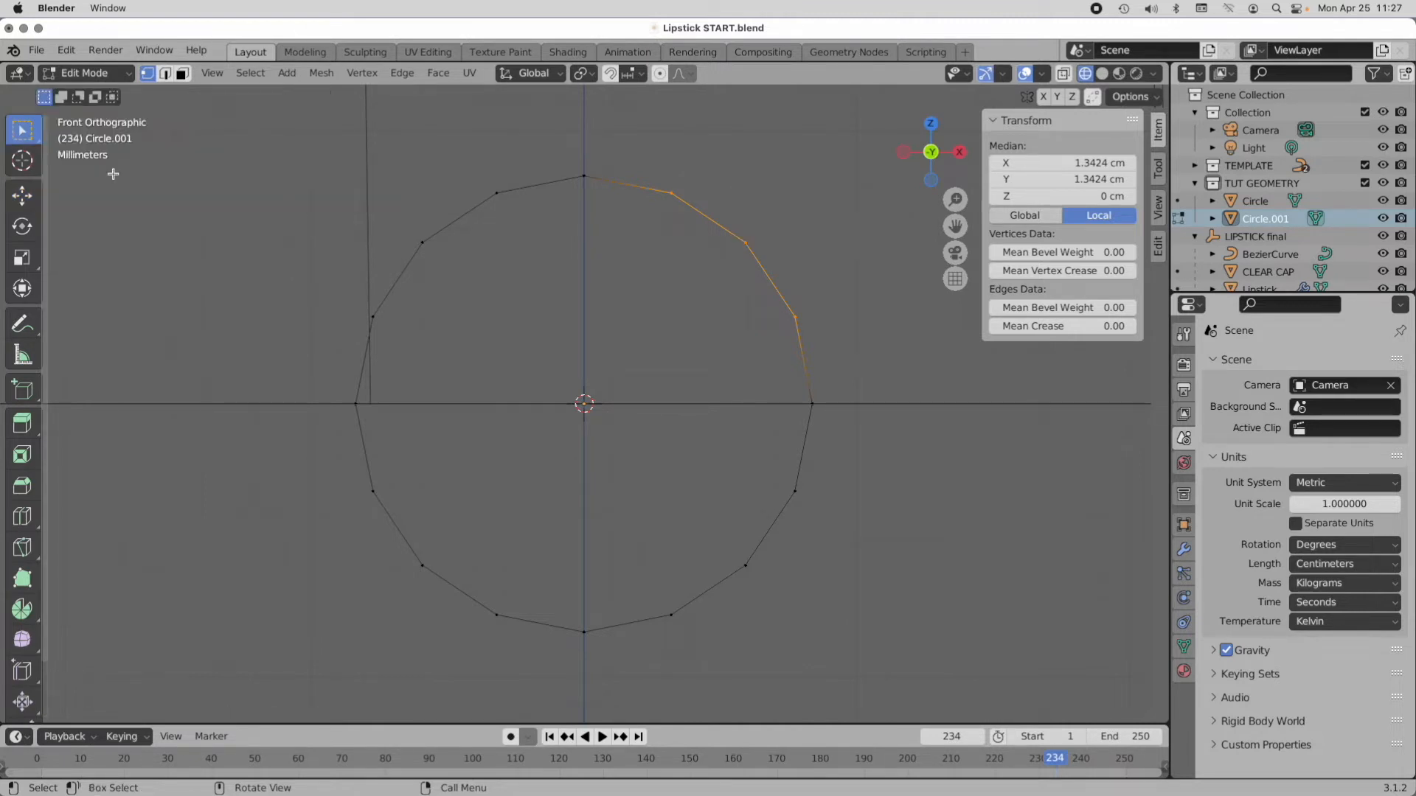
pyautogui.moveTo(648, 161); pyautogui.dragTo(837, 364)
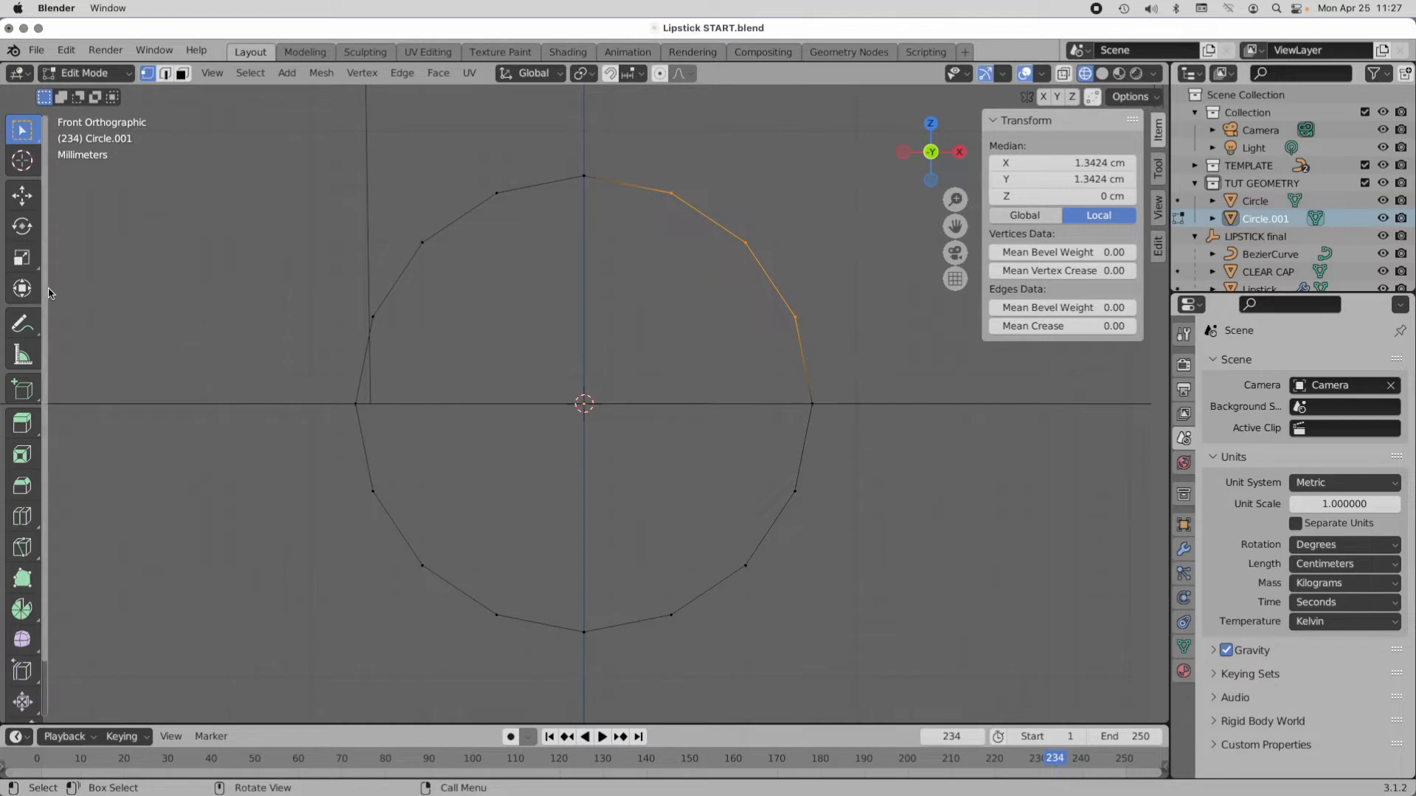
# Step: Try scaling the three upper-right vertices together to about 0.427, and undo both the scaling and the selection
pyautogui.click(29, 261)
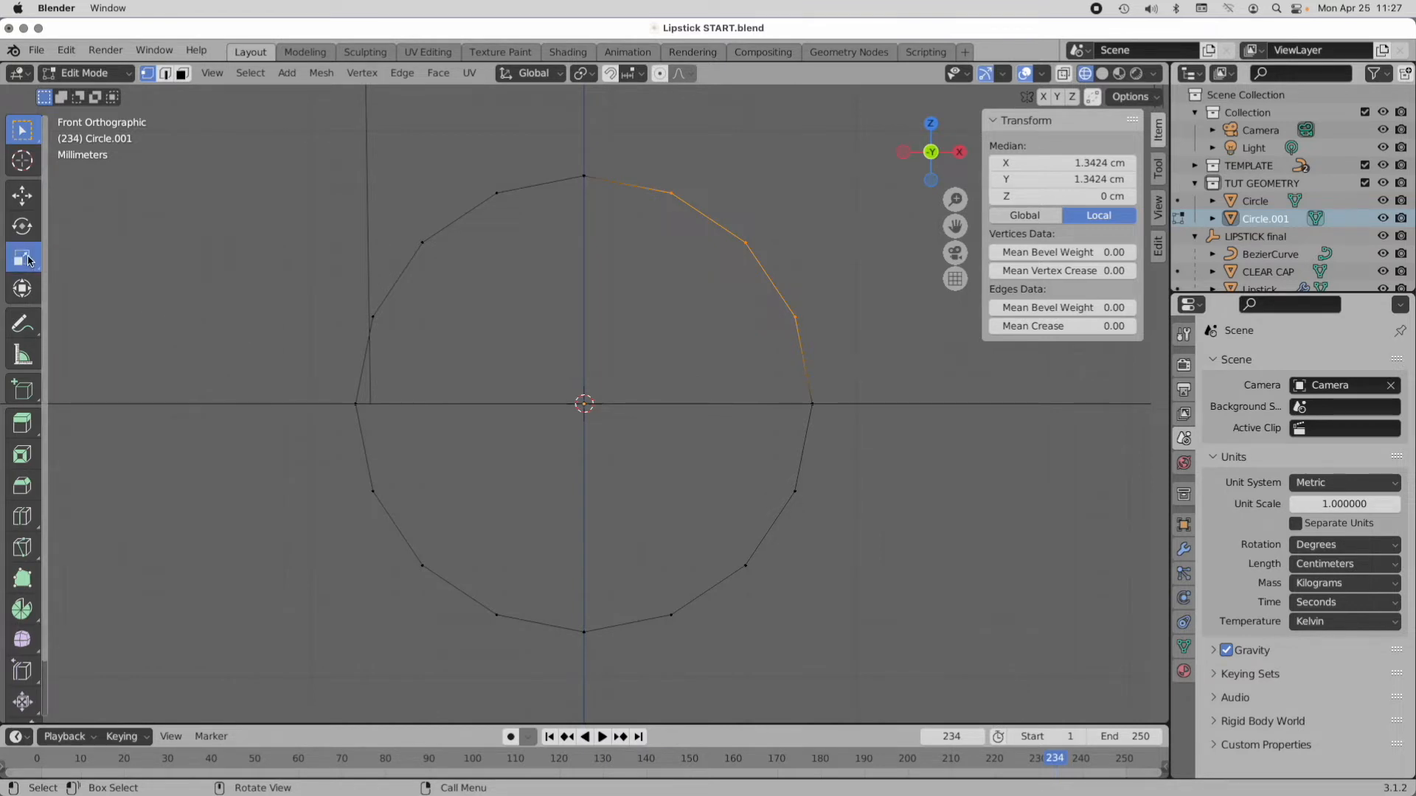
pyautogui.moveTo(768, 218); pyautogui.dragTo(755, 250)
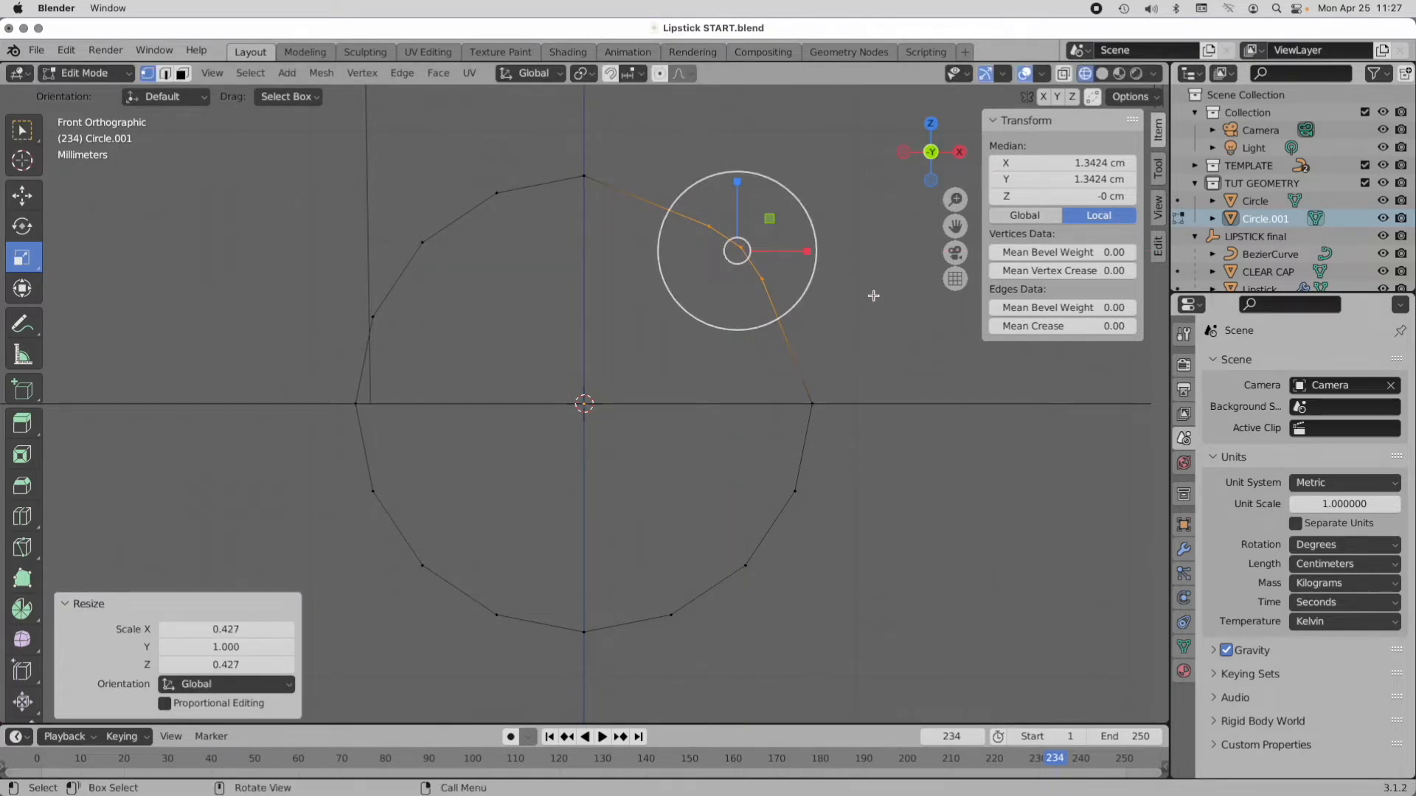
pyautogui.hotkey('ctrl', 'z')
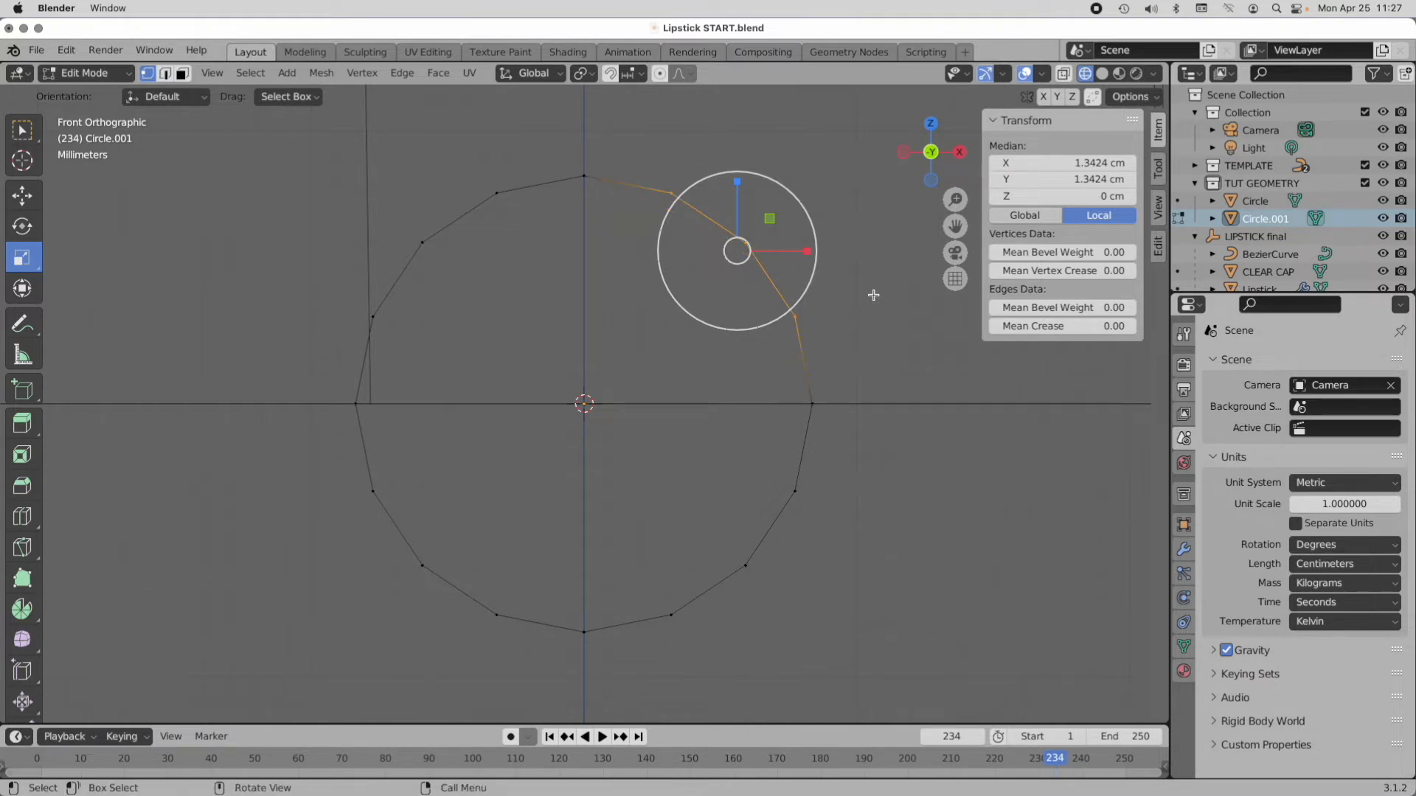
pyautogui.hotkey('ctrl', 'z')
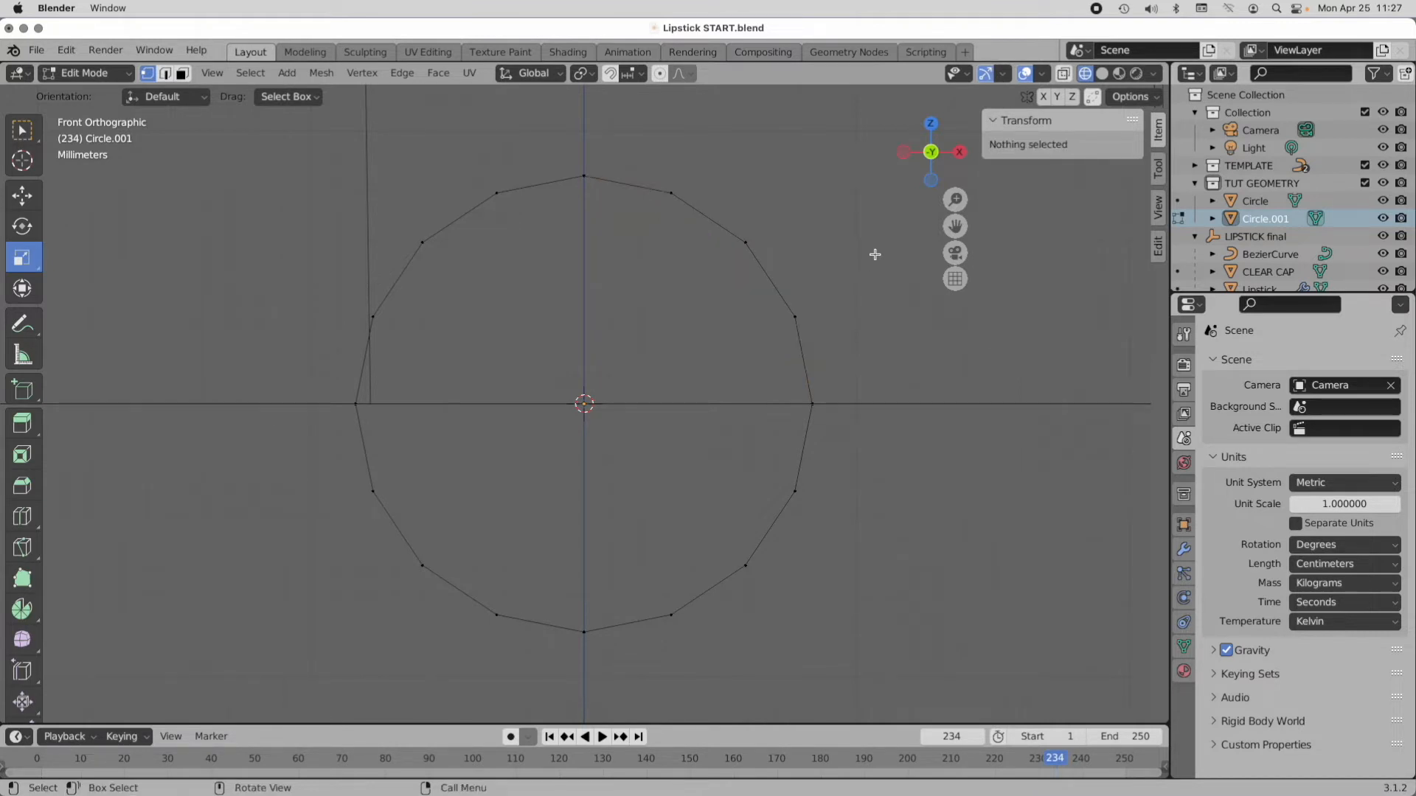
# Step: Enable mesh mirroring on X, Y and Z and scale the three upper-right vertices to about 0.457 in X and Z
pyautogui.click(1044, 97)
pyautogui.click(1058, 96)
pyautogui.click(1072, 97)
pyautogui.moveTo(855, 150); pyautogui.dragTo(646, 322)
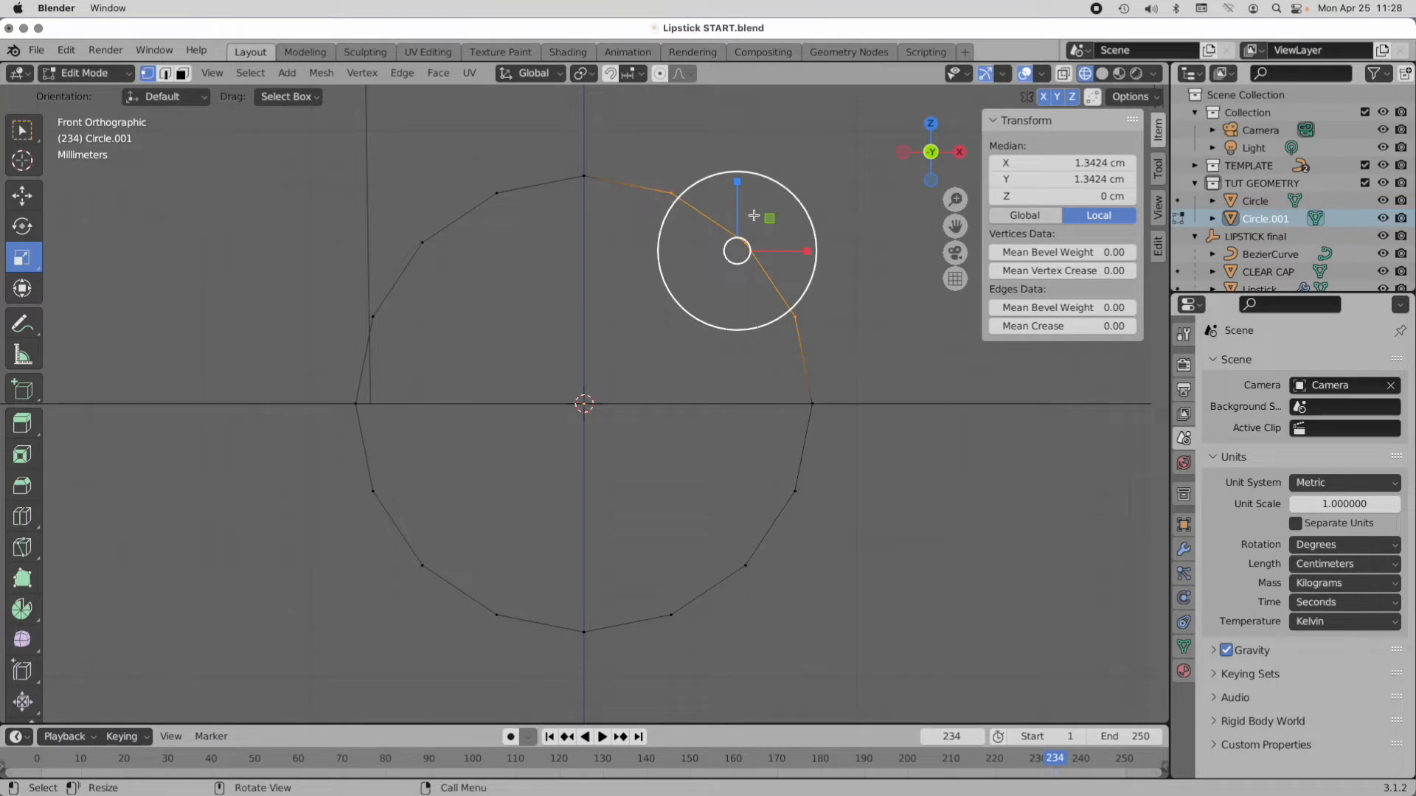
pyautogui.moveTo(769, 218); pyautogui.dragTo(752, 242)
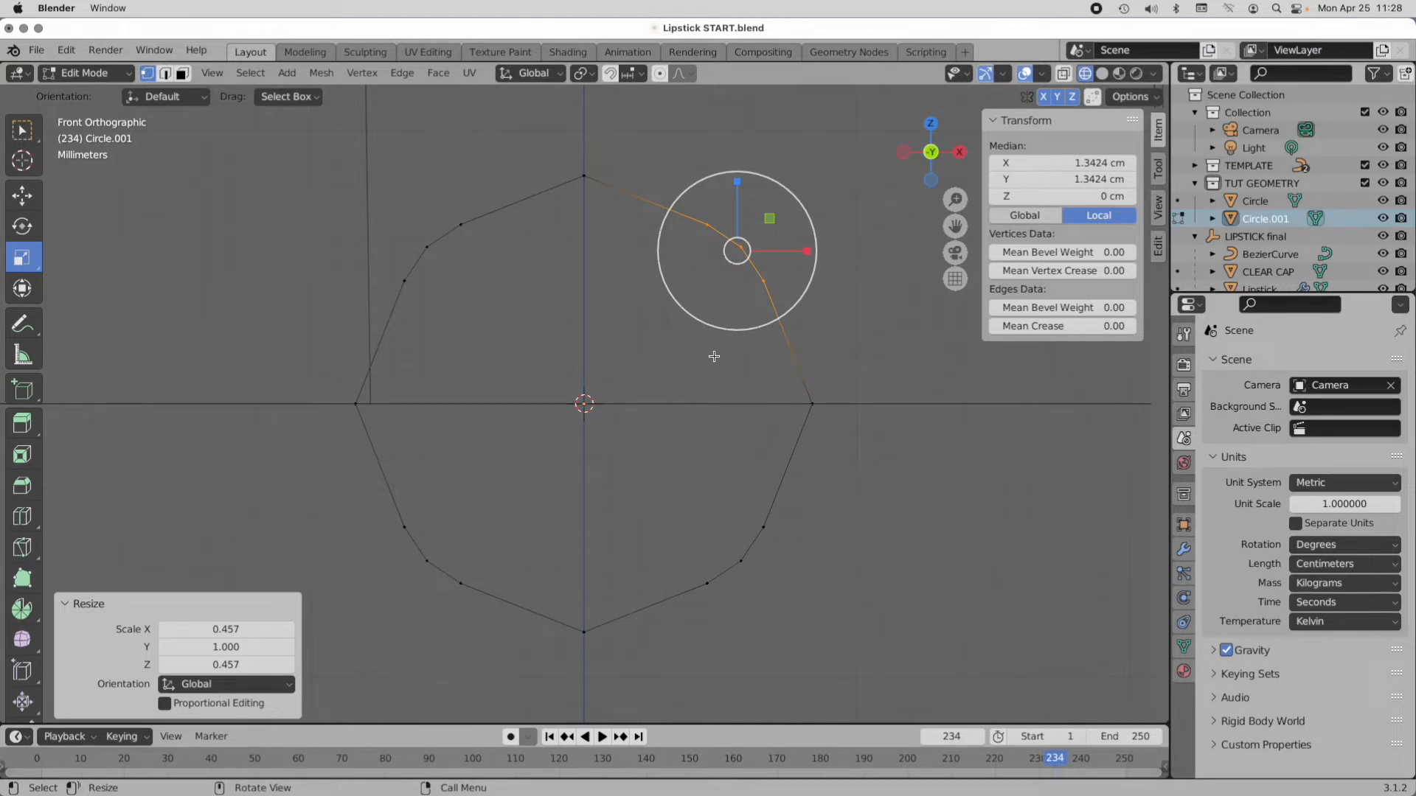
# Step: Try moving the mirrored corner vertices outward about 0.089 cm in X and 0.046 cm in Z, and undo the move
pyautogui.click(22, 195)
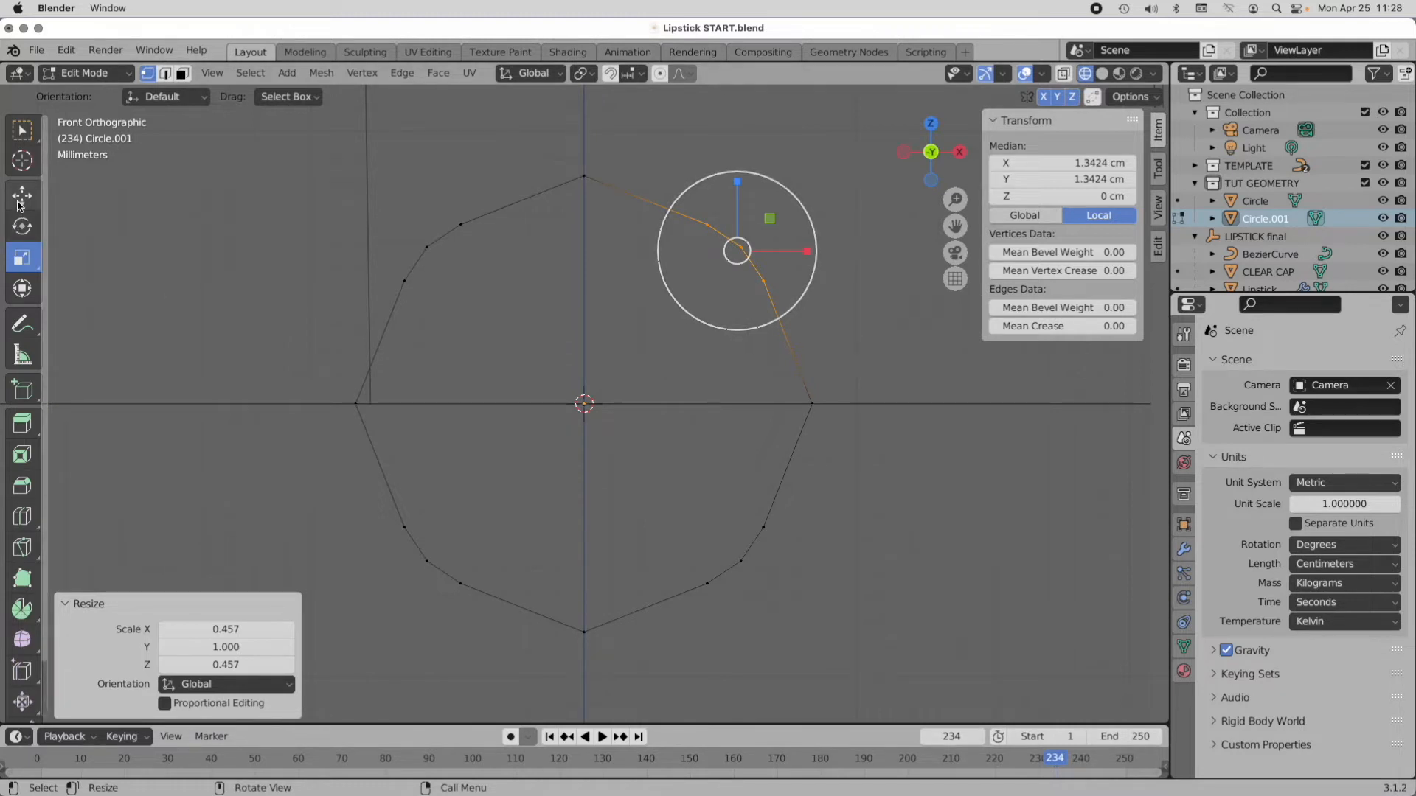
pyautogui.press('g')
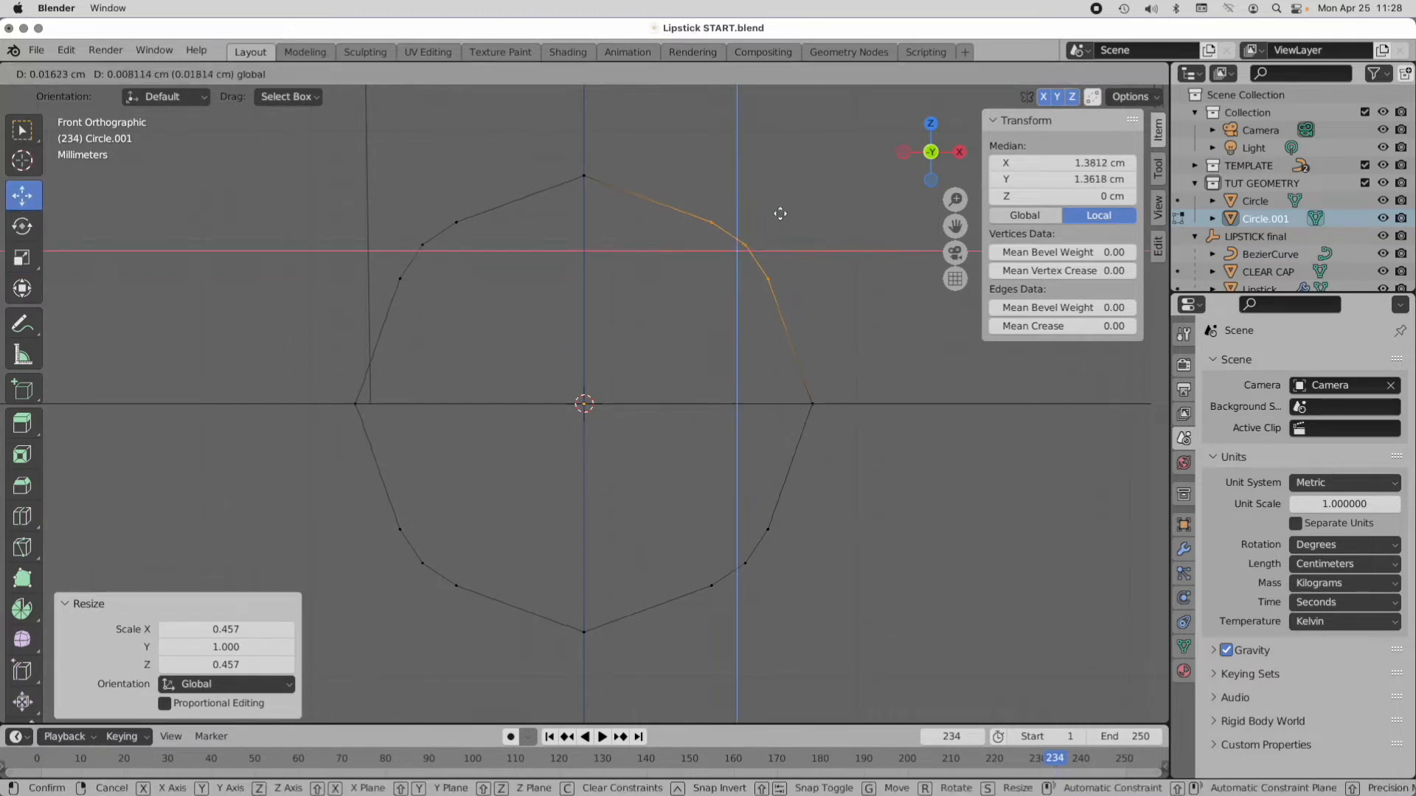
pyautogui.click(797, 204)
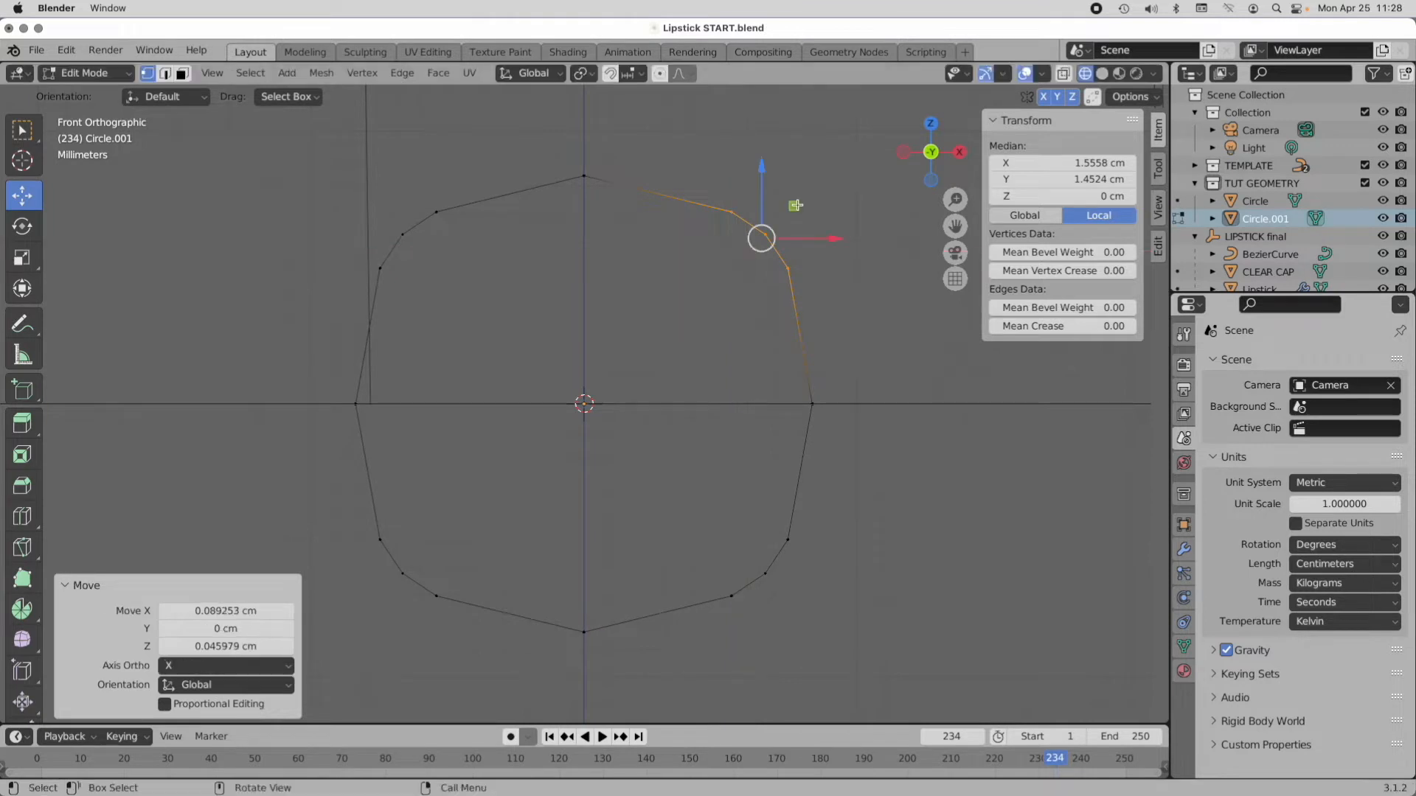
pyautogui.hotkey('ctrl', 'z')
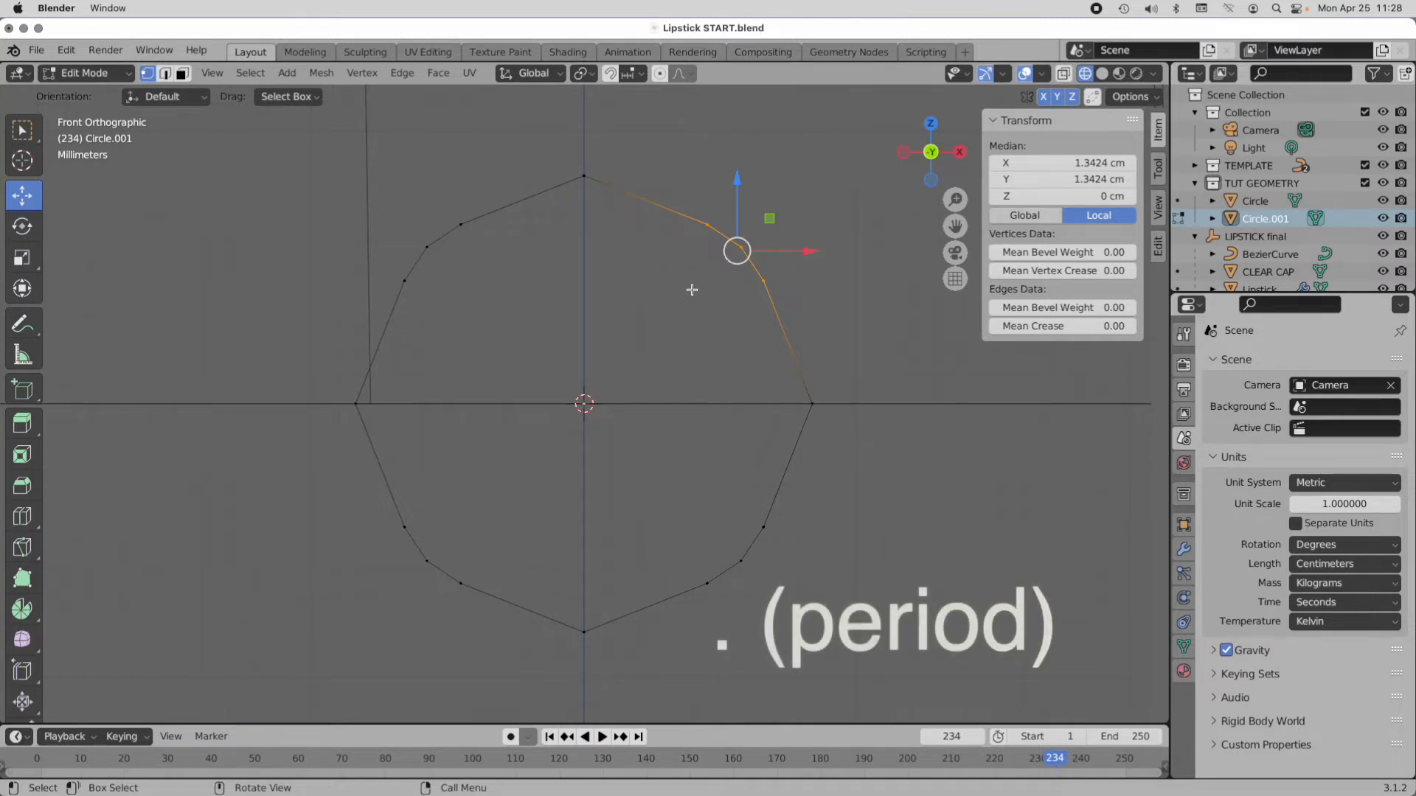
# Step: Set the pivot point to 3D Cursor and scale the corner vertices outward by about 1.216 to square off the circle
pyautogui.press('.')
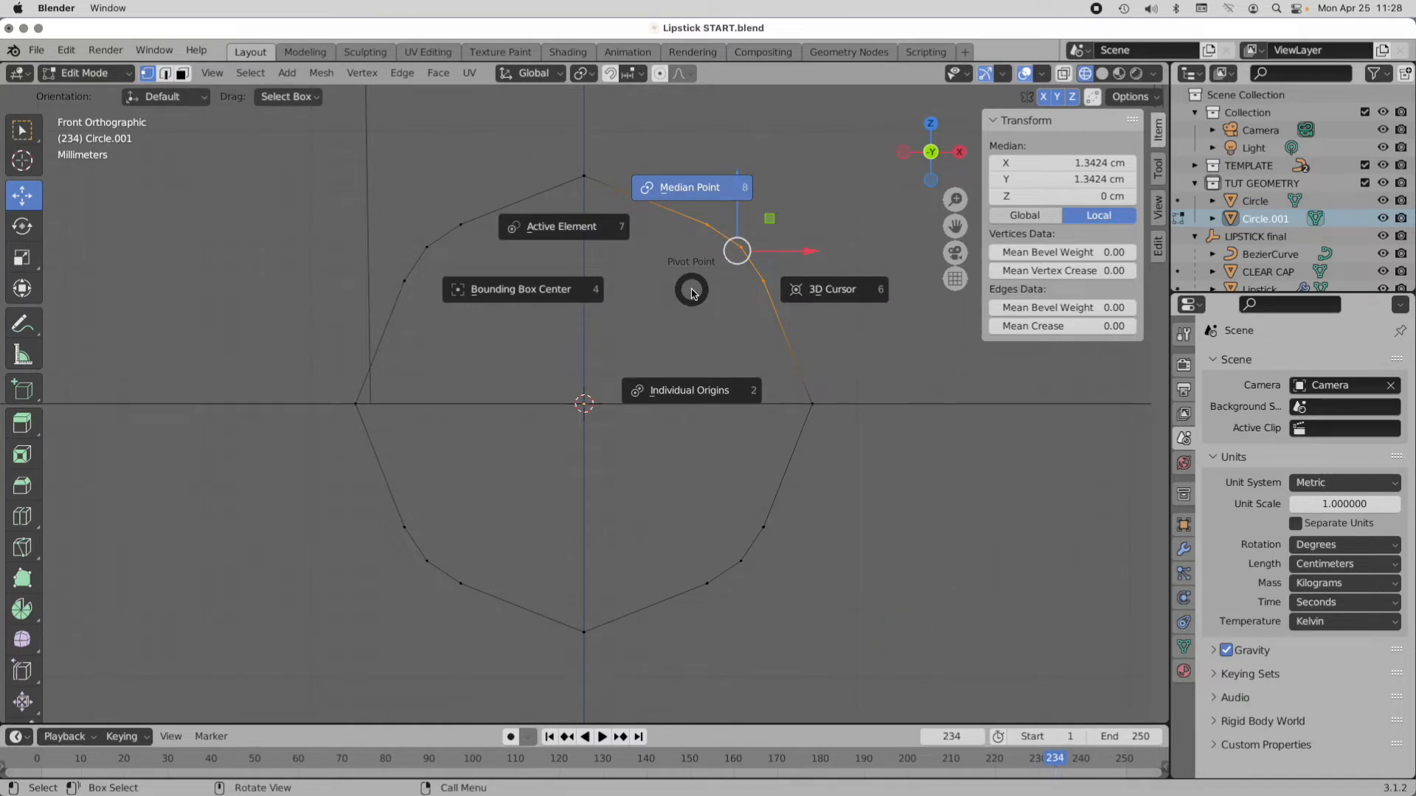
pyautogui.click(841, 292)
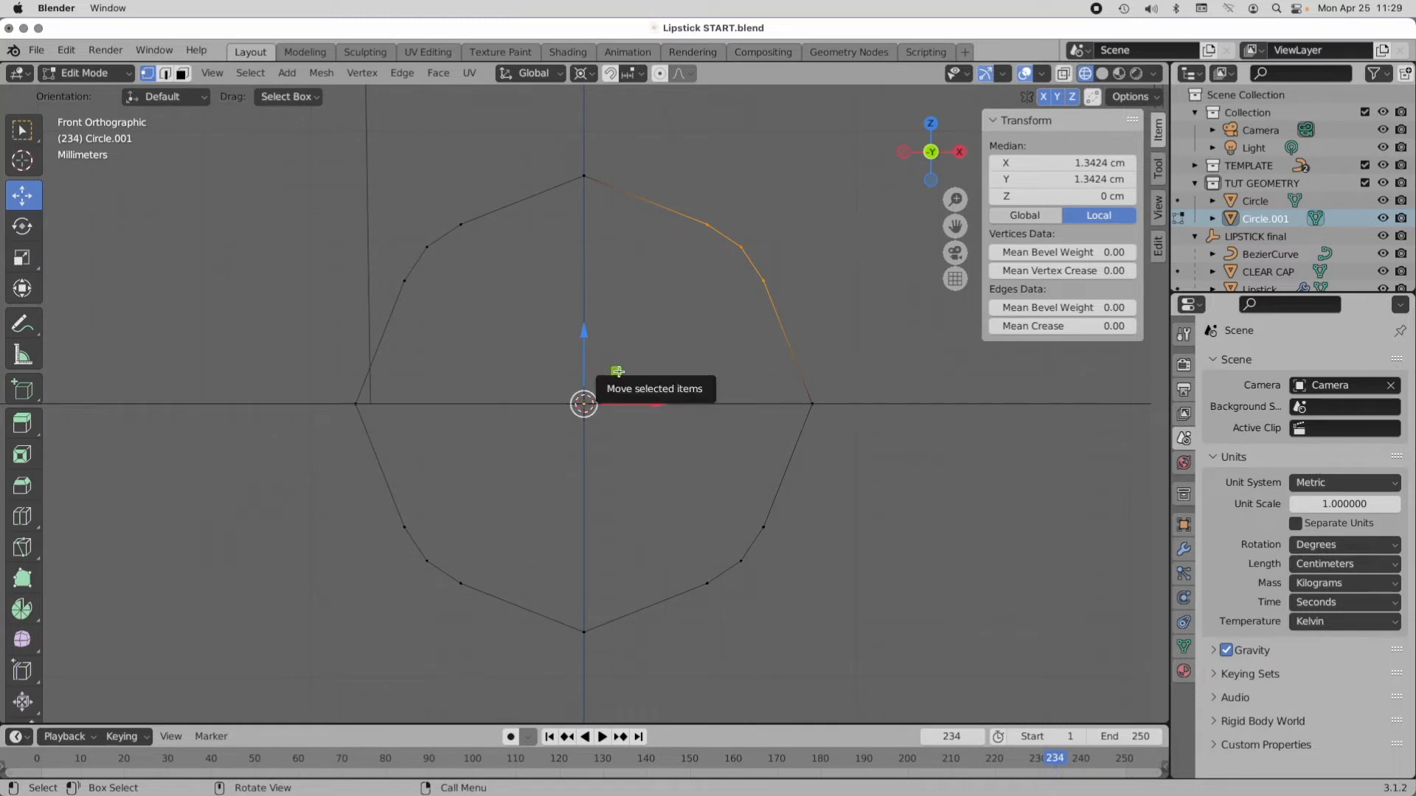
pyautogui.moveTo(617, 371); pyautogui.dragTo(680, 339)
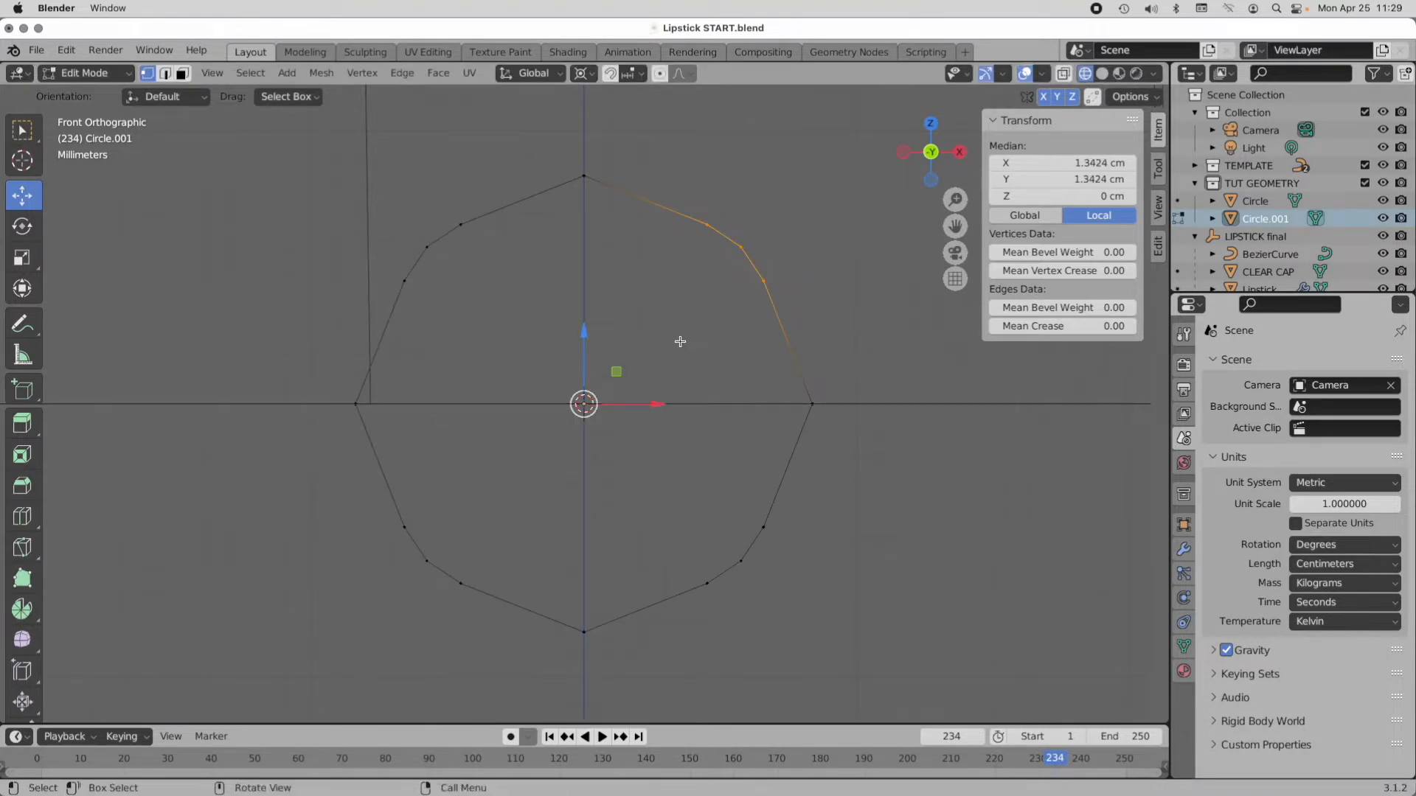
pyautogui.press('s')
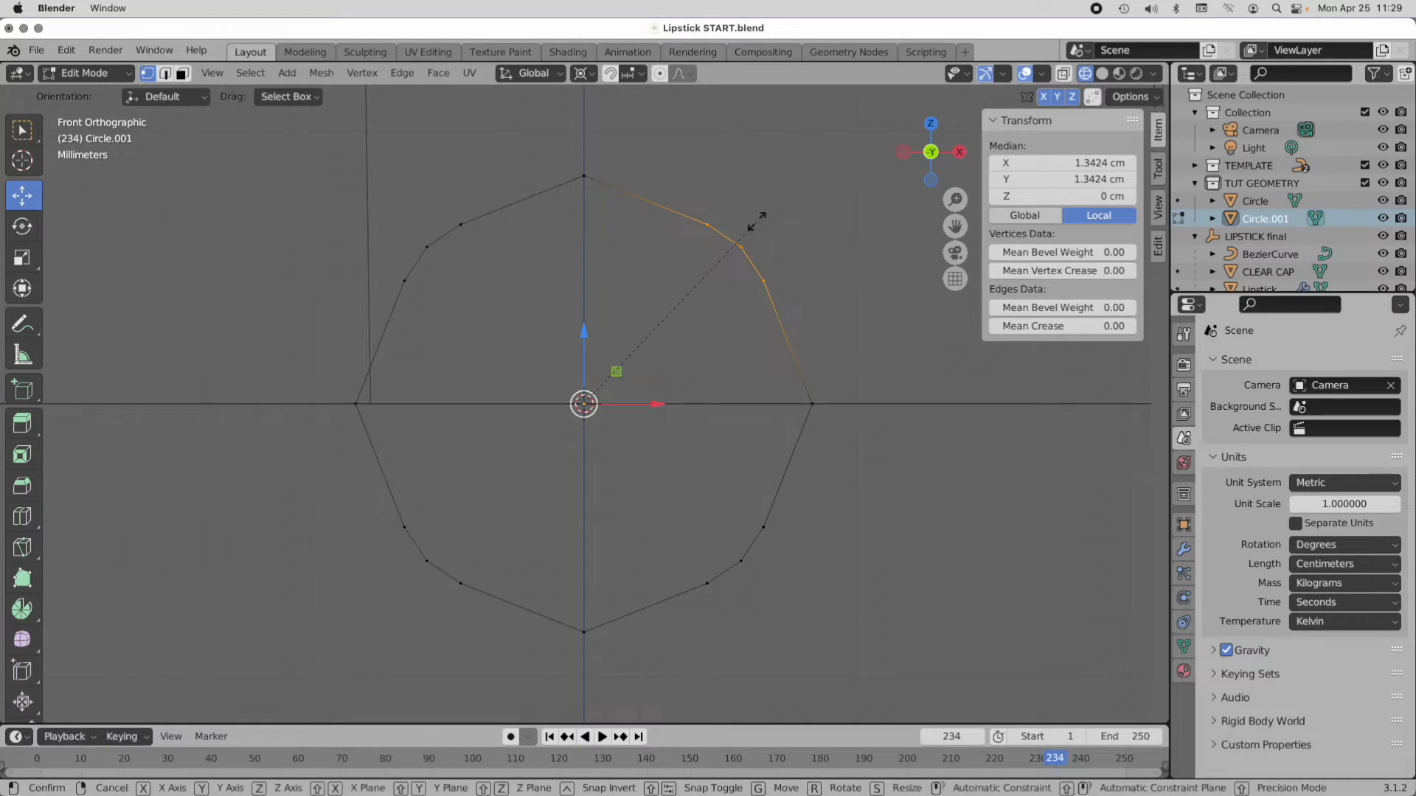
pyautogui.click(804, 192)
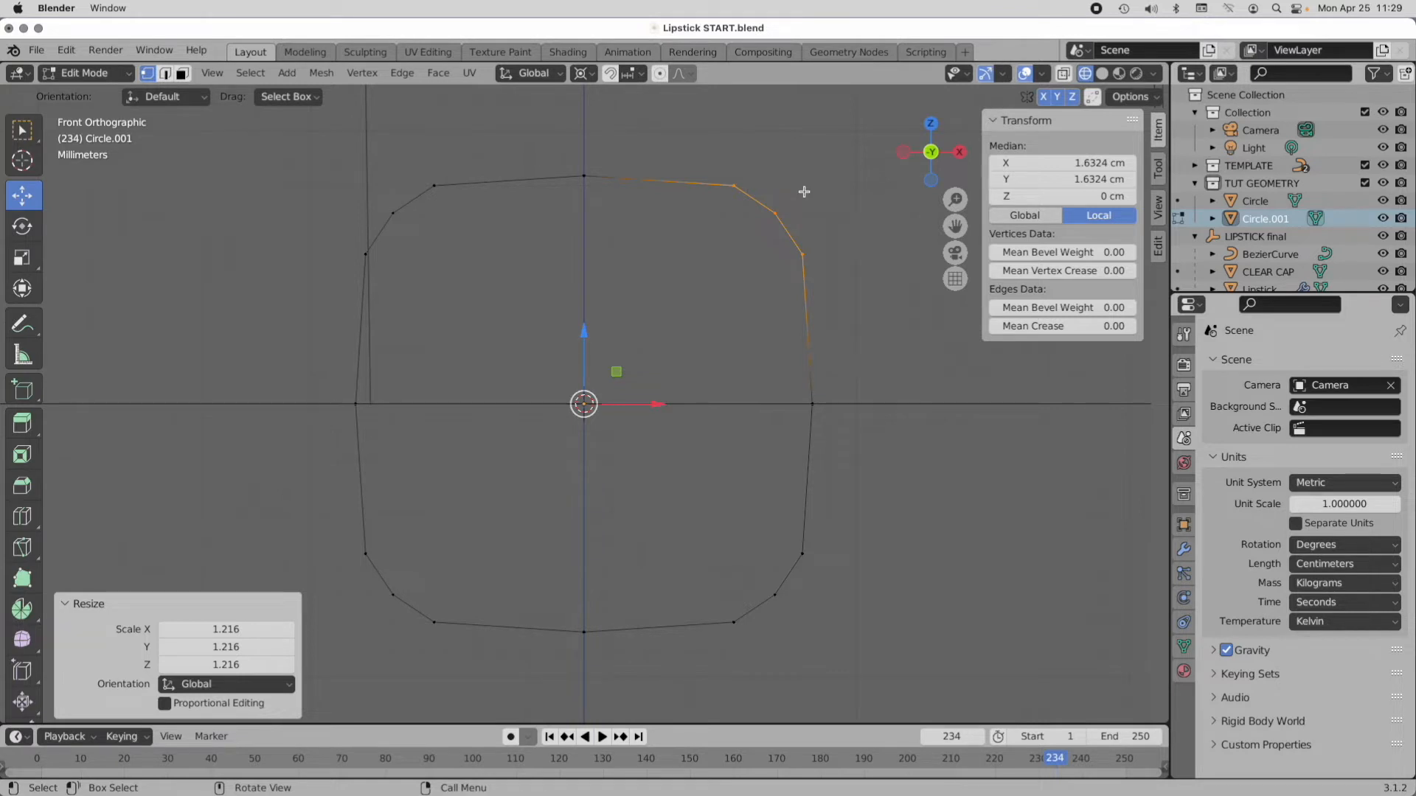
# Step: Tighten the corner vertices by scaling them down about Bounding Box Center, and scale them outward by about 1.076 about the 3D Cursor
pyautogui.scroll(-5, 643, 318)
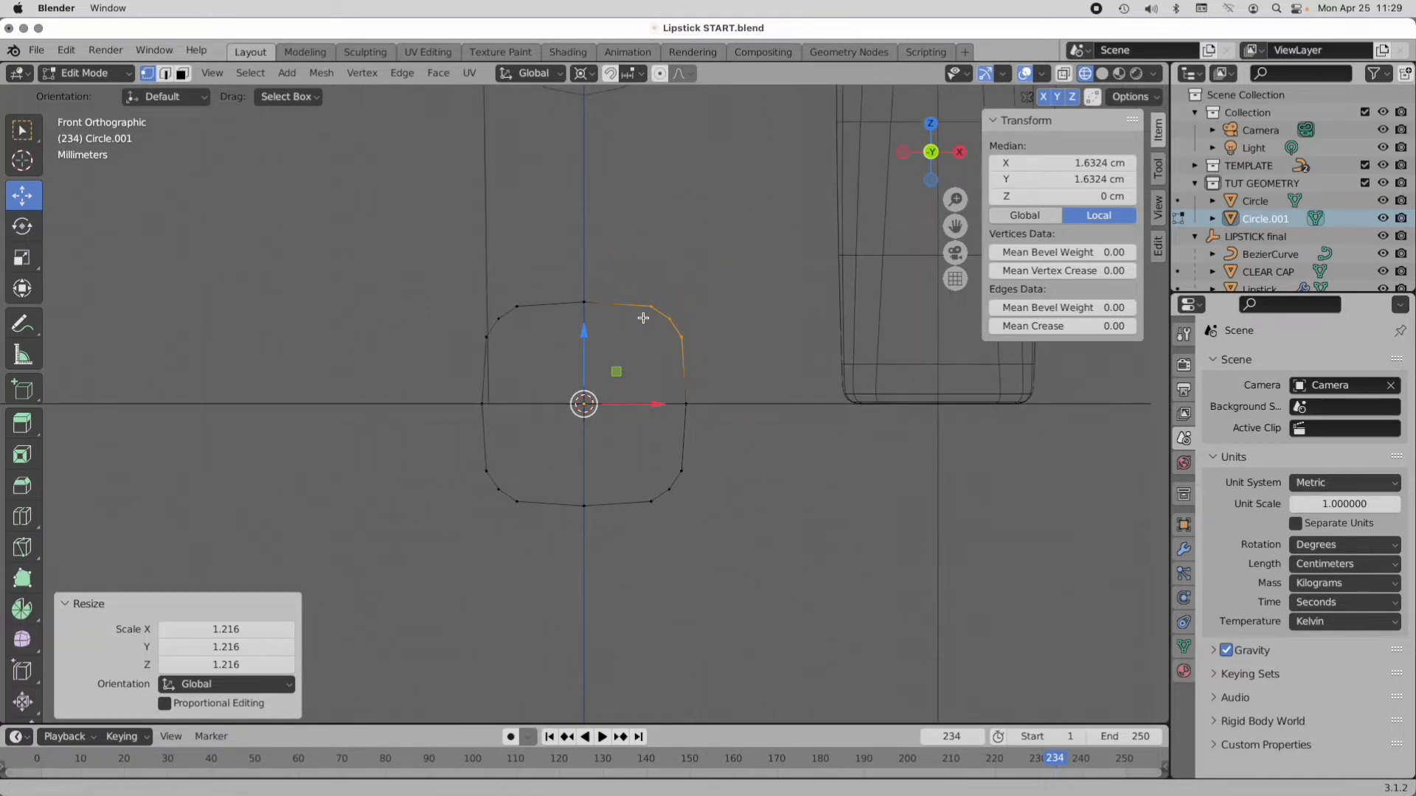
pyautogui.keyDown('ctrl'); pyautogui.keyDown('alt'); pyautogui.moveTo(643, 318); pyautogui.dragTo(590, 391); pyautogui.keyUp('alt'); pyautogui.keyUp('ctrl')
pyautogui.keyDown('alt'); pyautogui.keyDown('shift'); pyautogui.moveTo(744, 185); pyautogui.dragTo(674, 265); pyautogui.keyUp('shift'); pyautogui.keyUp('alt')
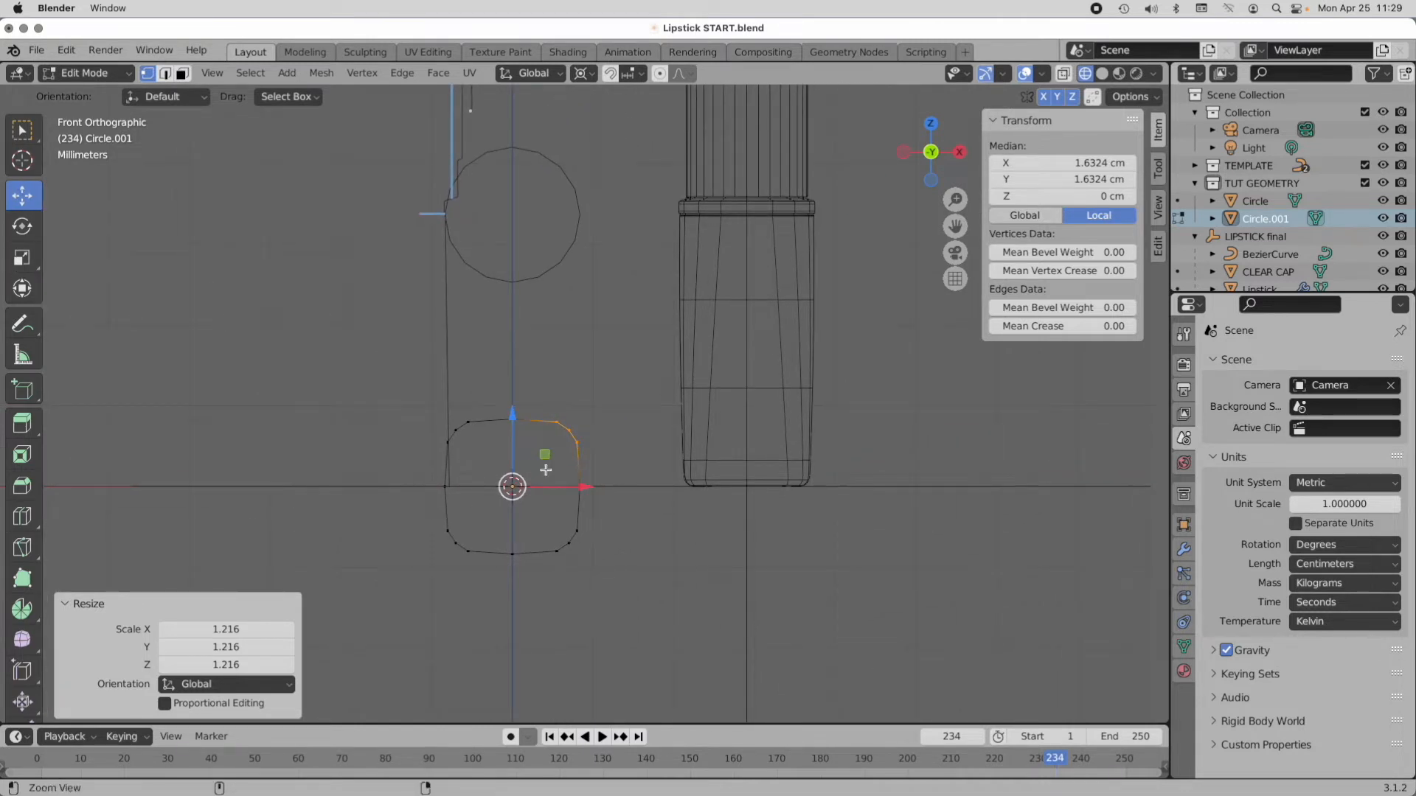
pyautogui.keyDown('ctrl'); pyautogui.keyDown('alt'); pyautogui.moveTo(545, 469); pyautogui.dragTo(587, 438); pyautogui.keyUp('alt'); pyautogui.keyUp('ctrl')
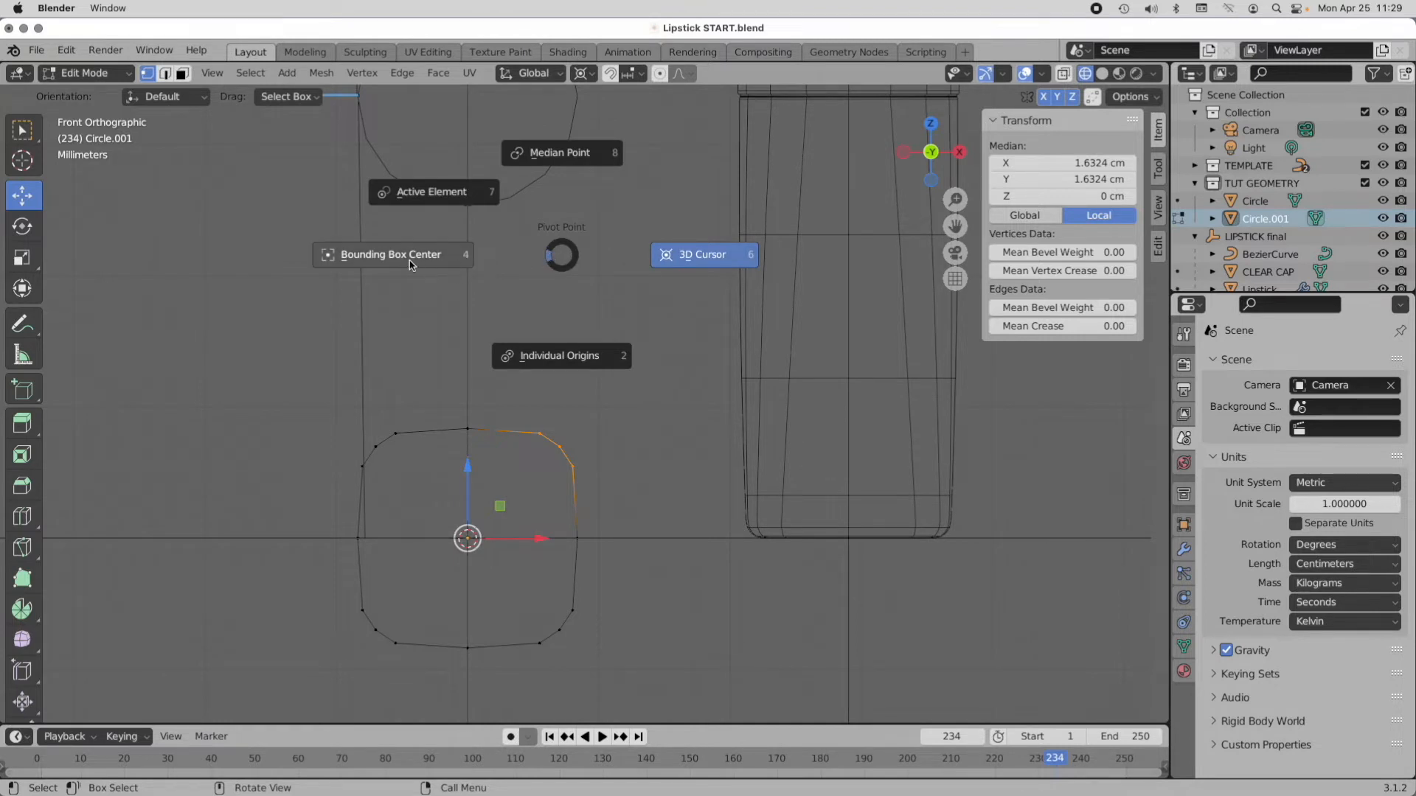
pyautogui.click(408, 260)
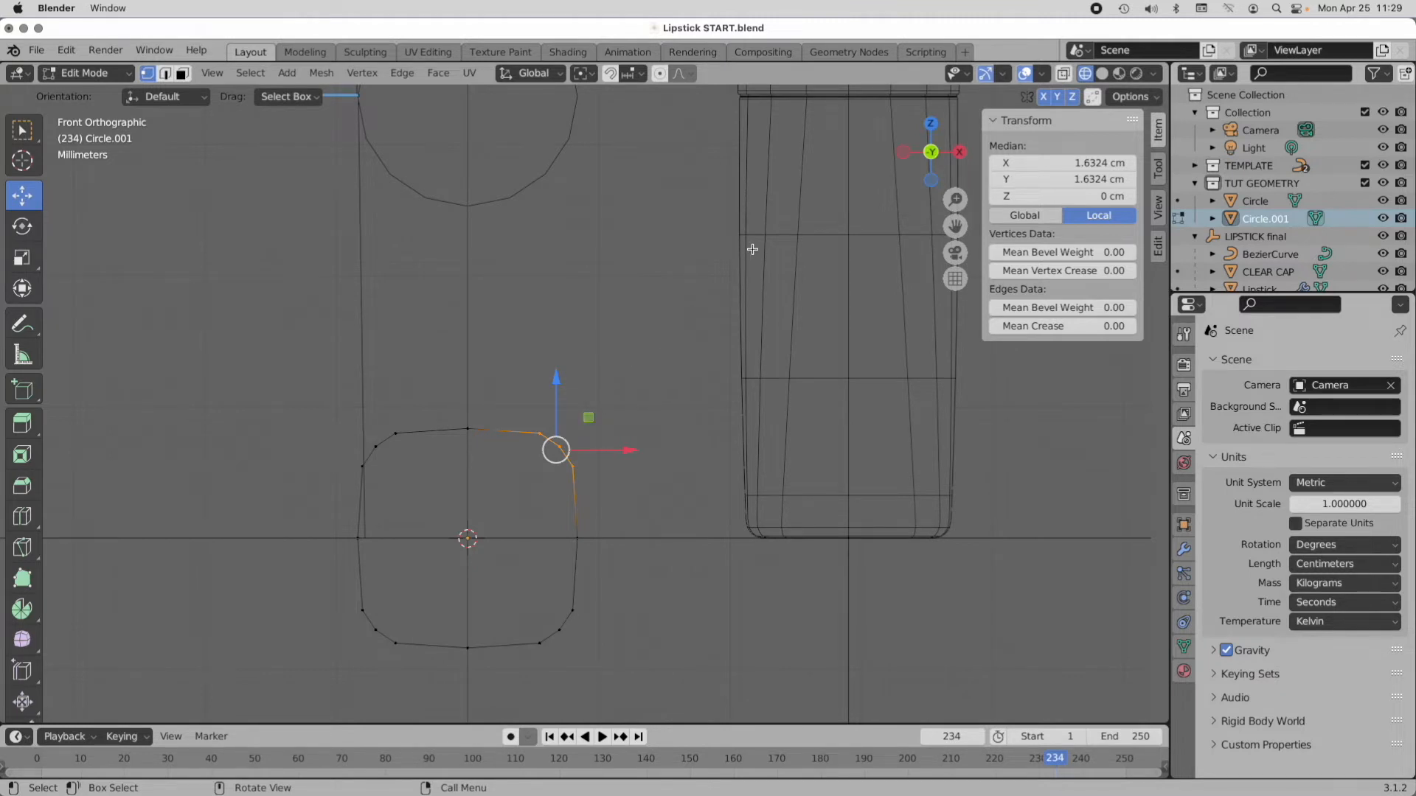
pyautogui.press('s')
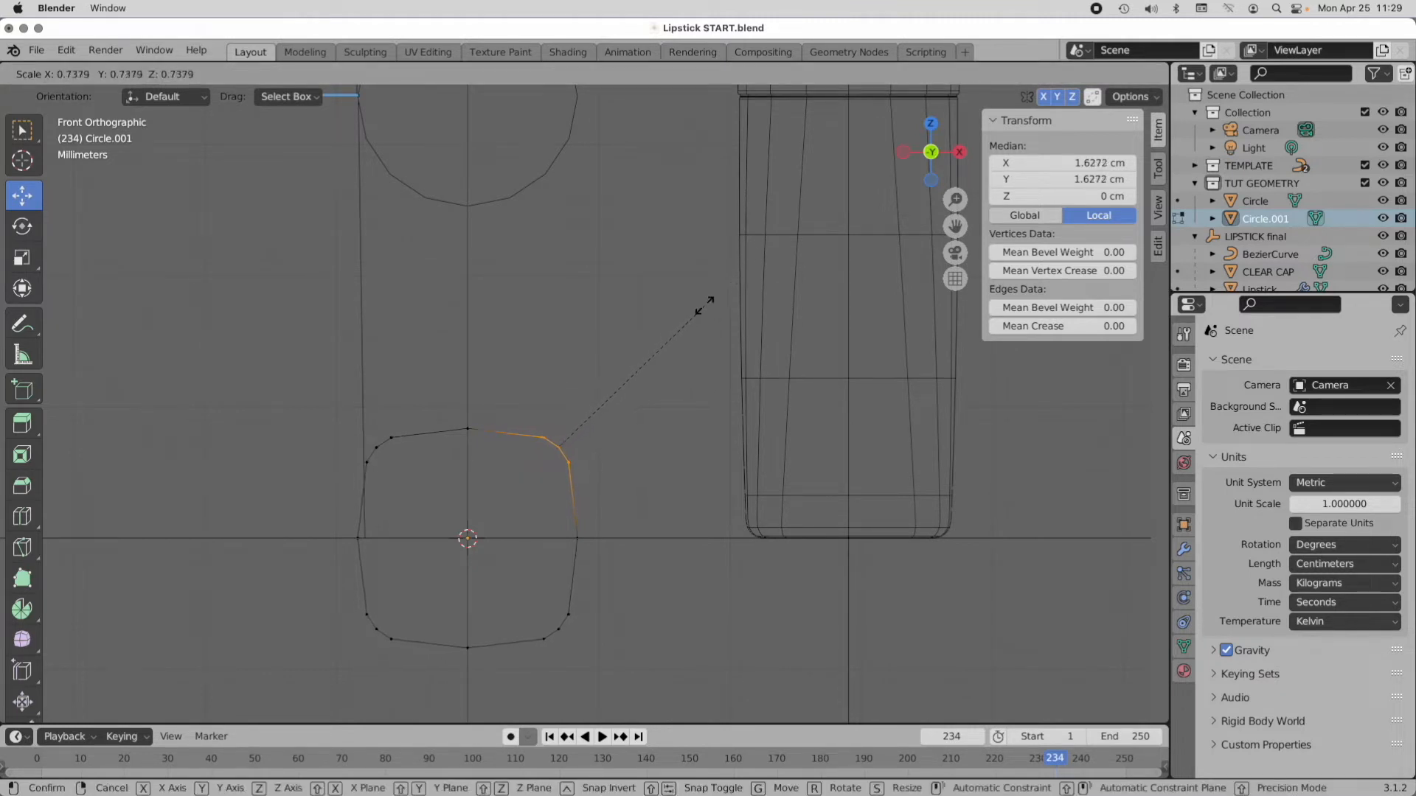
pyautogui.click(686, 326)
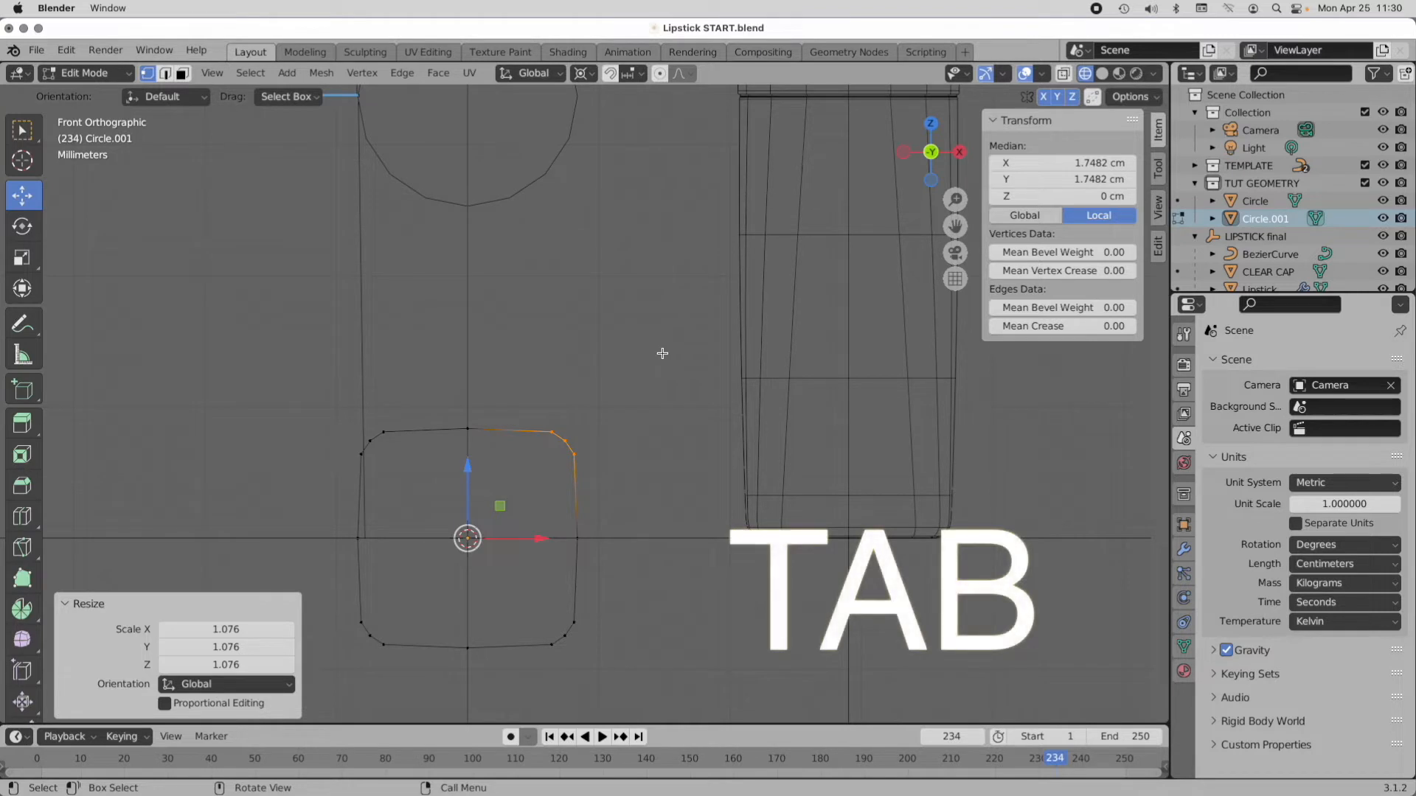
# Step: Return to Object Mode and select the upper circle together with the squared base profile
pyautogui.press('Tab')
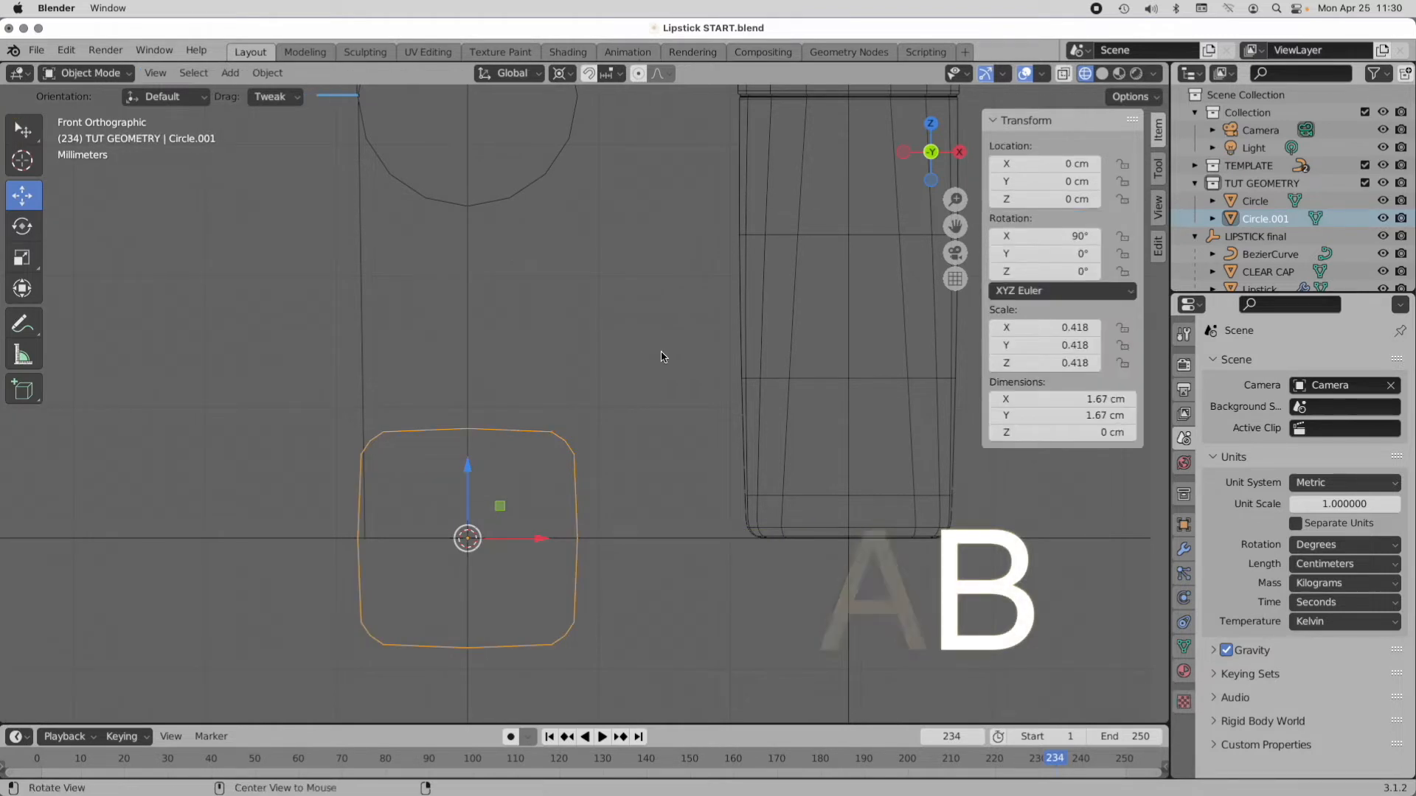
pyautogui.scroll(-3, 664, 361)
pyautogui.moveTo(664, 385); pyautogui.dragTo(569, 412, button='middle')
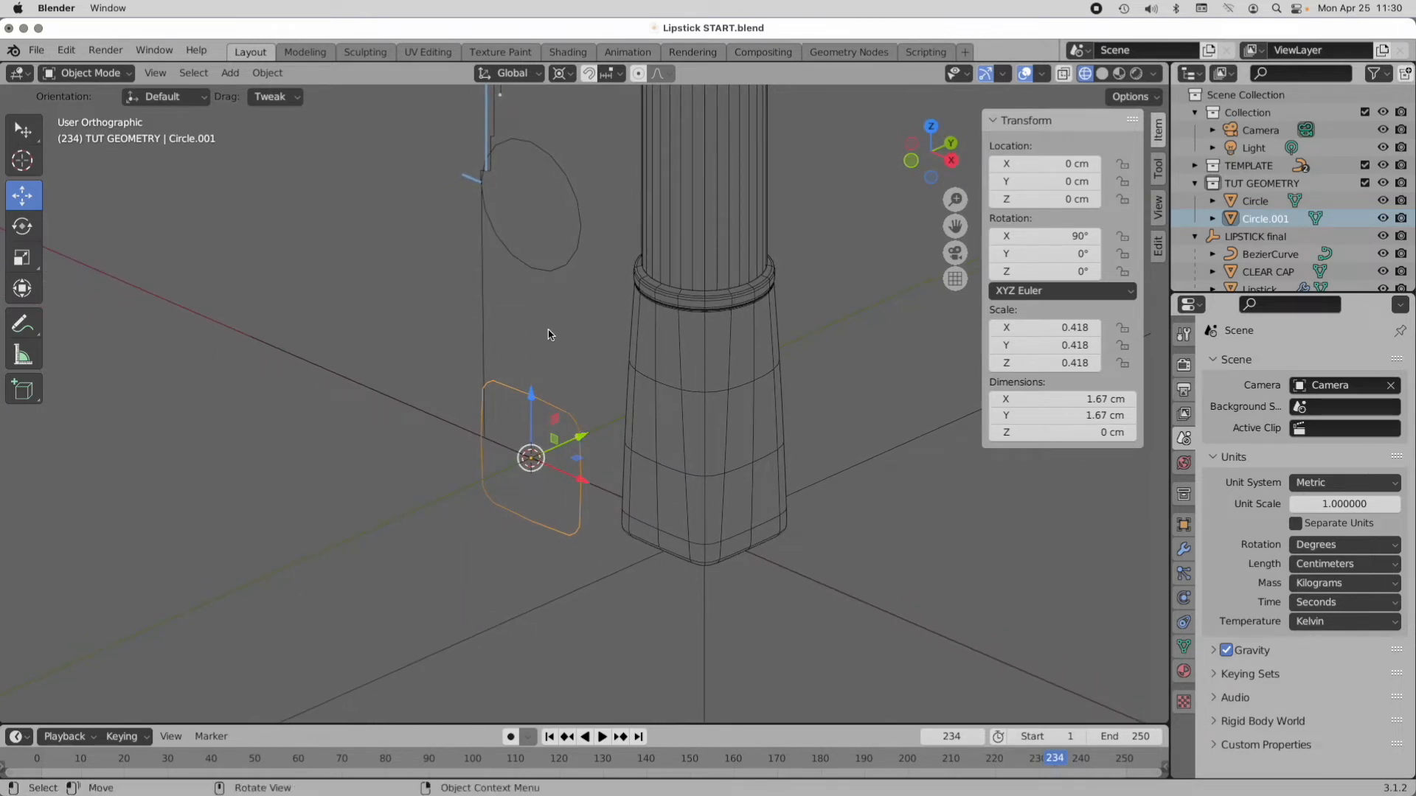
pyautogui.keyDown('shift'); pyautogui.click(536, 273); pyautogui.keyUp('shift')
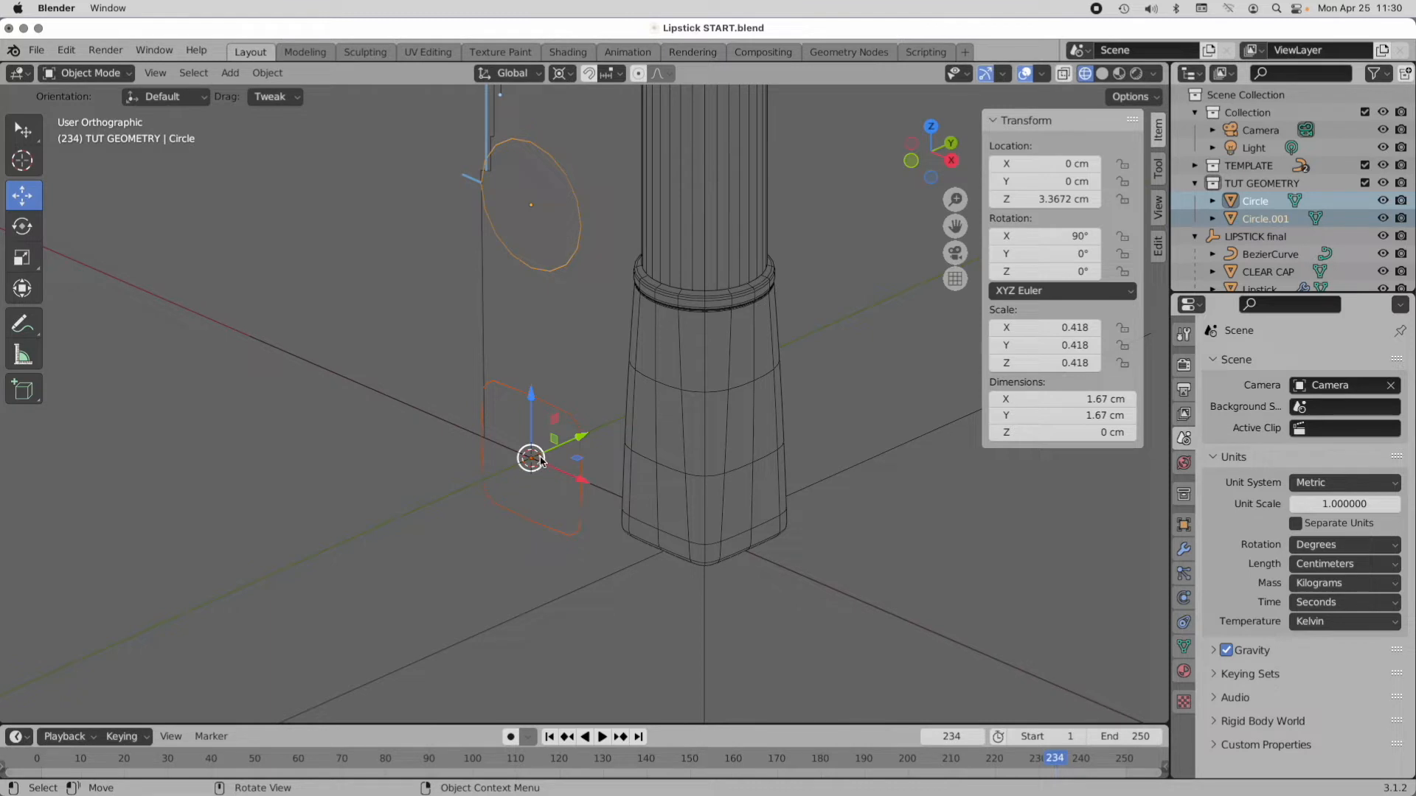
# Step: Set the pivot point to Individual Origins and rotate both profiles 90° about the global X axis so they lie flat
pyautogui.press('.')
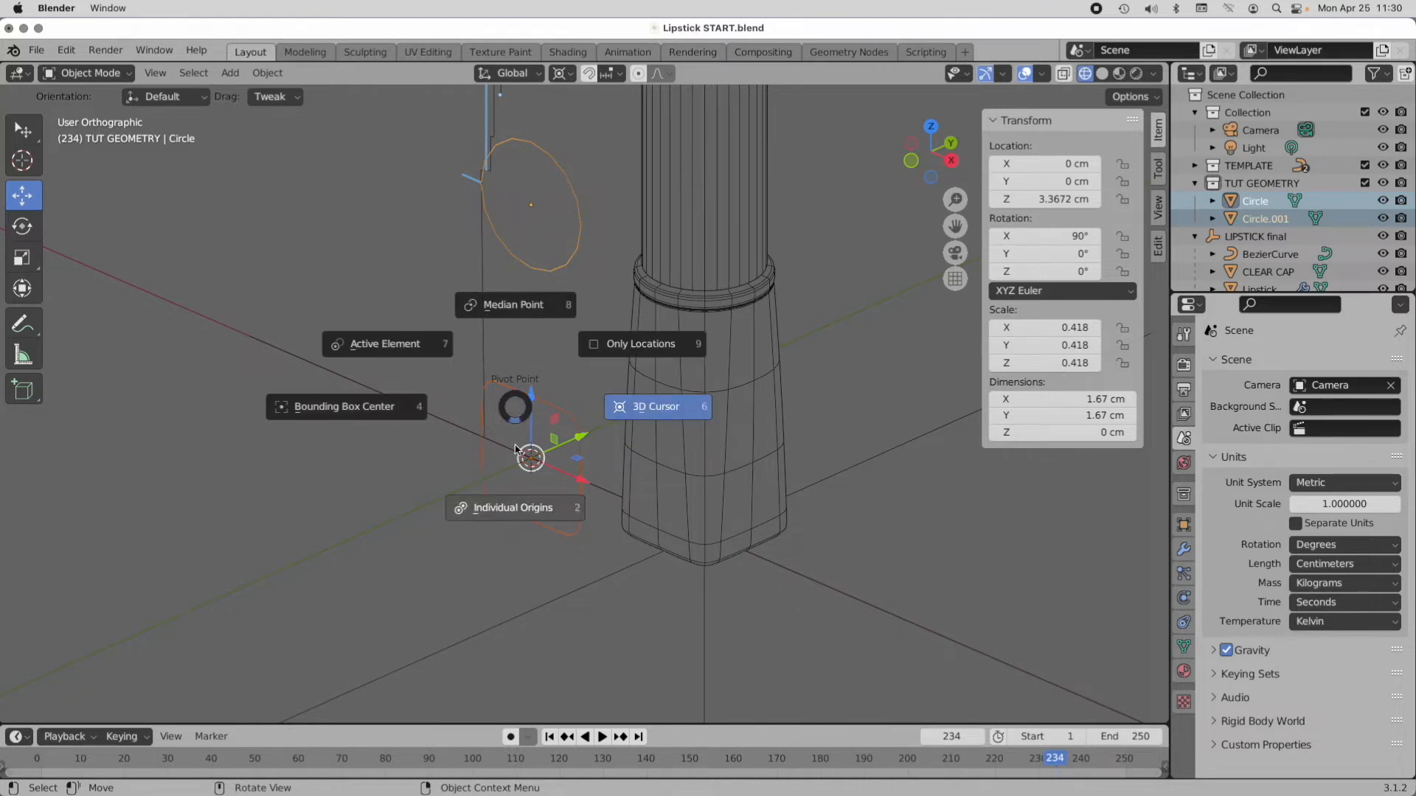
pyautogui.click(521, 509)
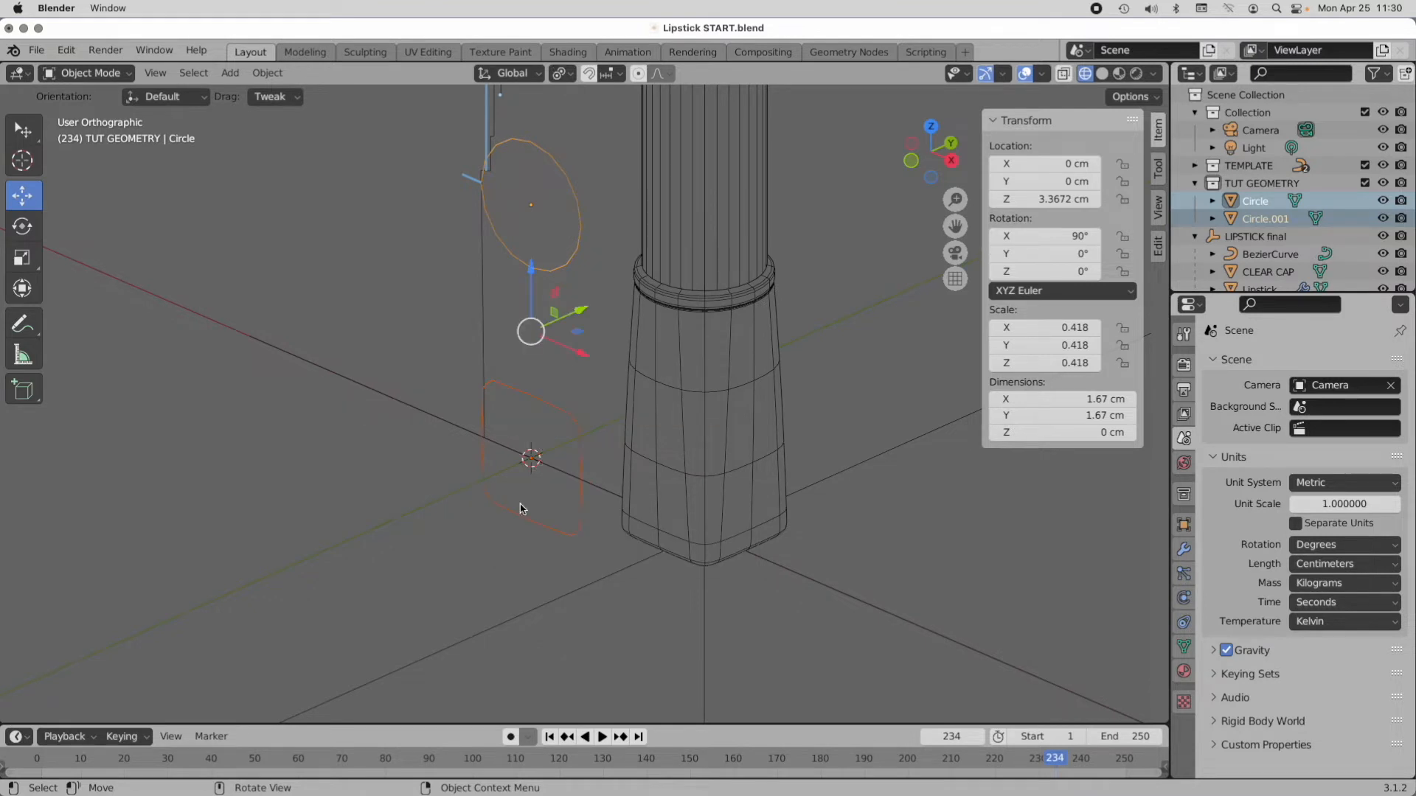
pyautogui.click(22, 225)
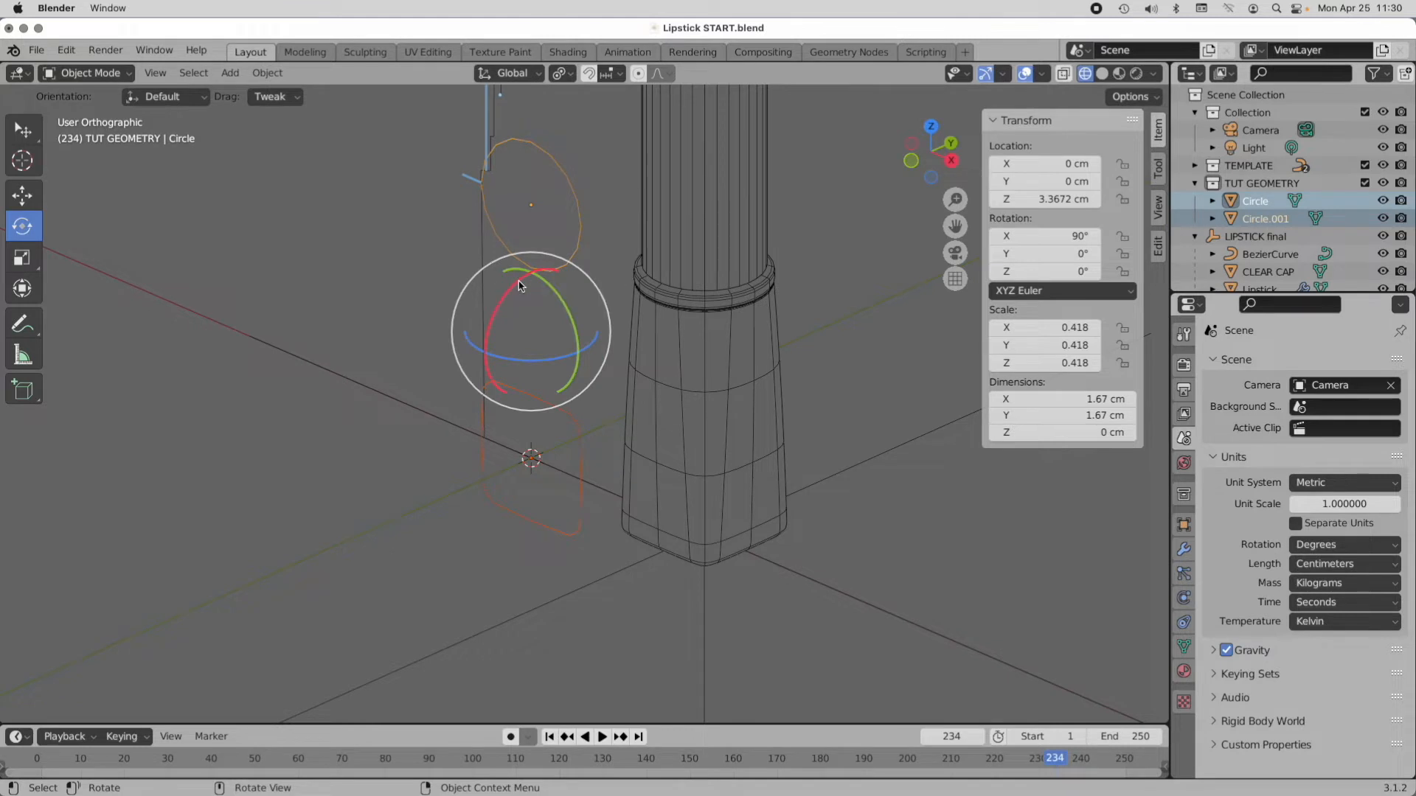
pyautogui.moveTo(525, 284); pyautogui.dragTo(499, 337)
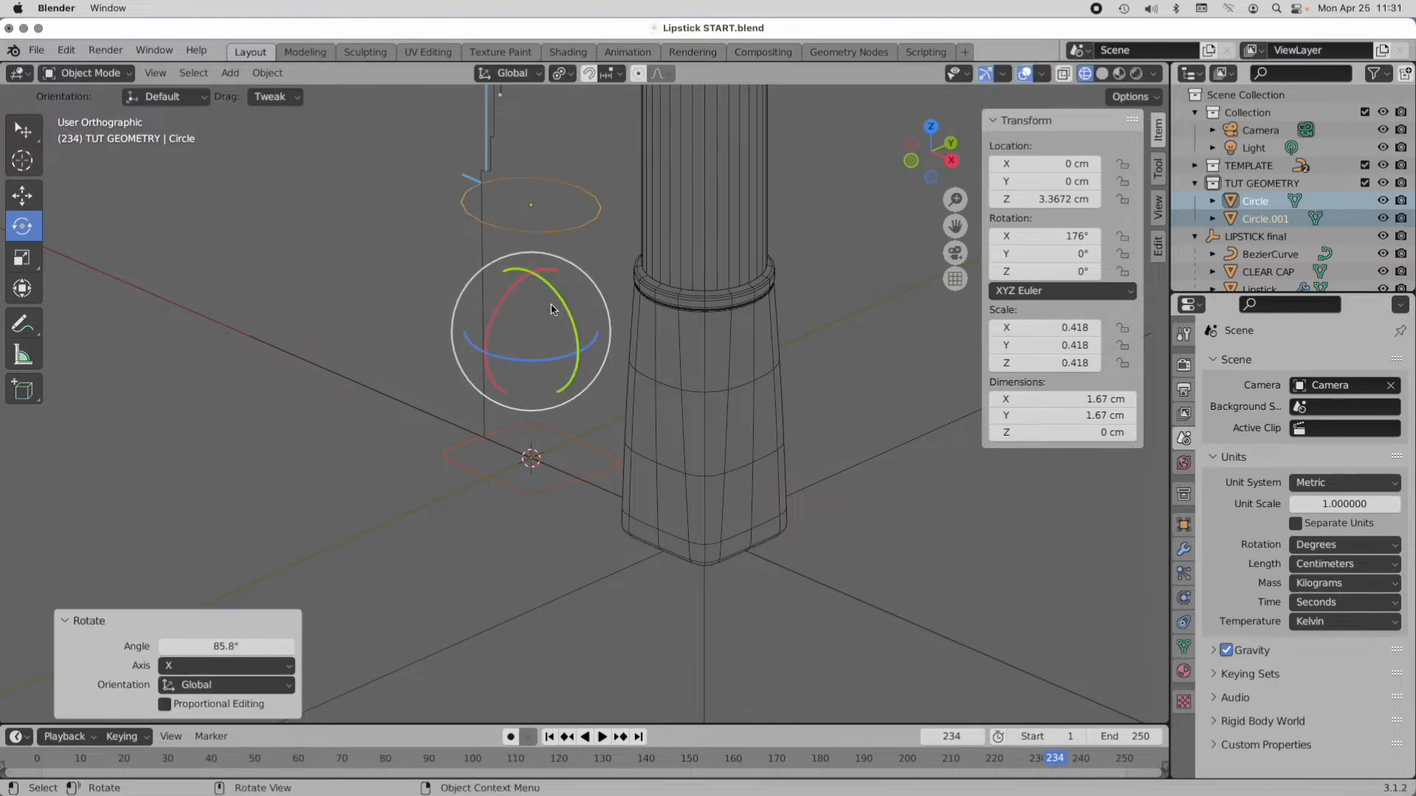
pyautogui.click(251, 646)
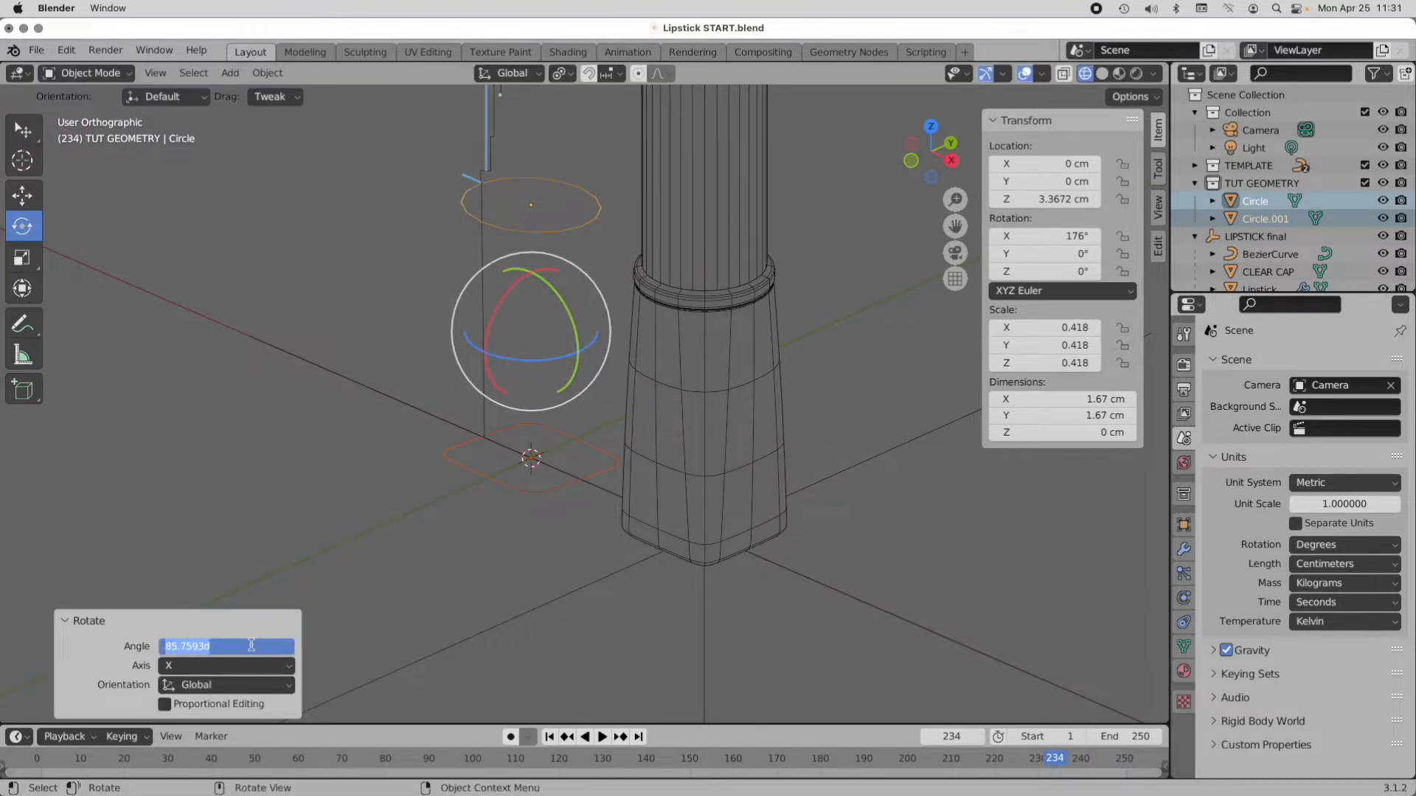
pyautogui.write('90')
pyautogui.press('Return')
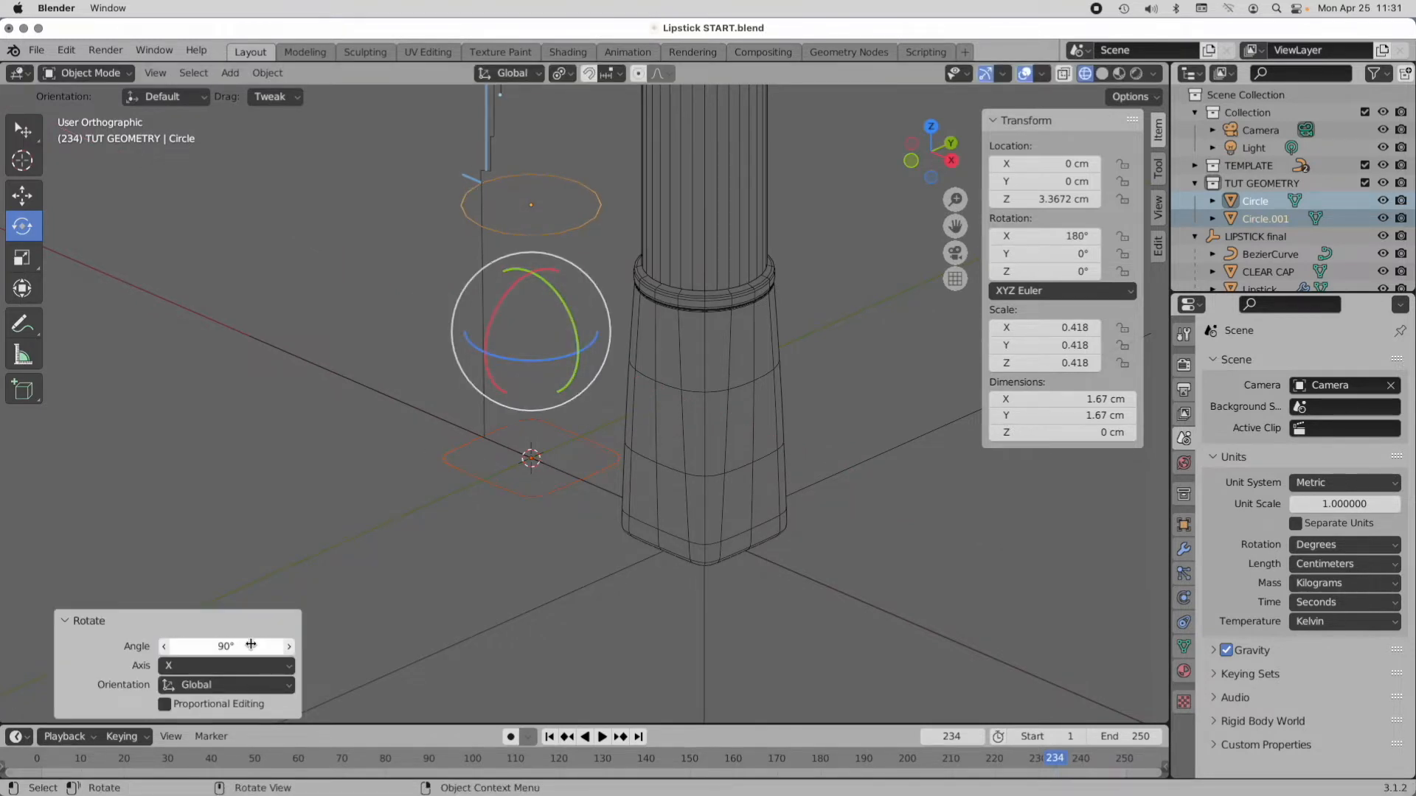
# Step: Join the upper circle and the squared base profile into a single mesh object
pyautogui.click(22, 198)
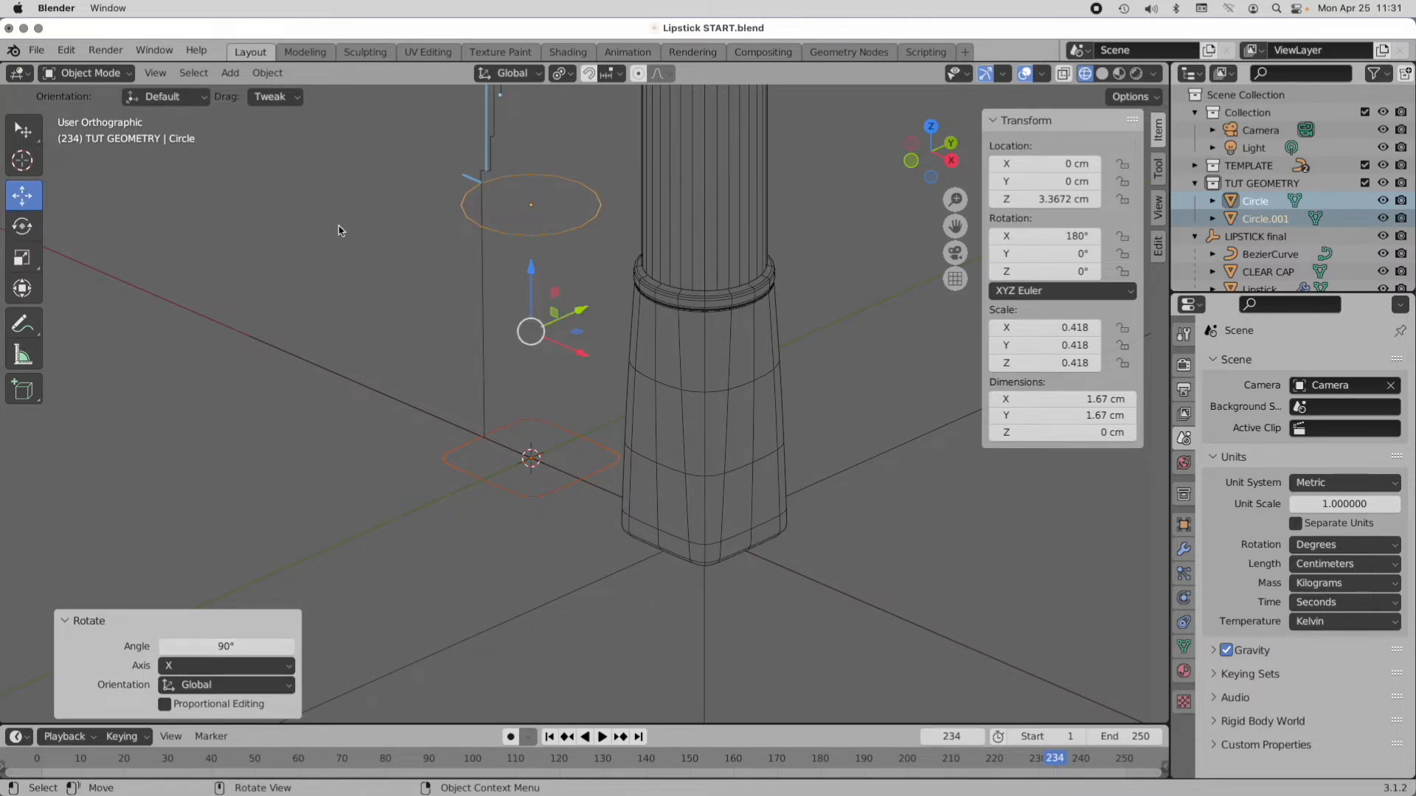
pyautogui.rightClick(418, 236)
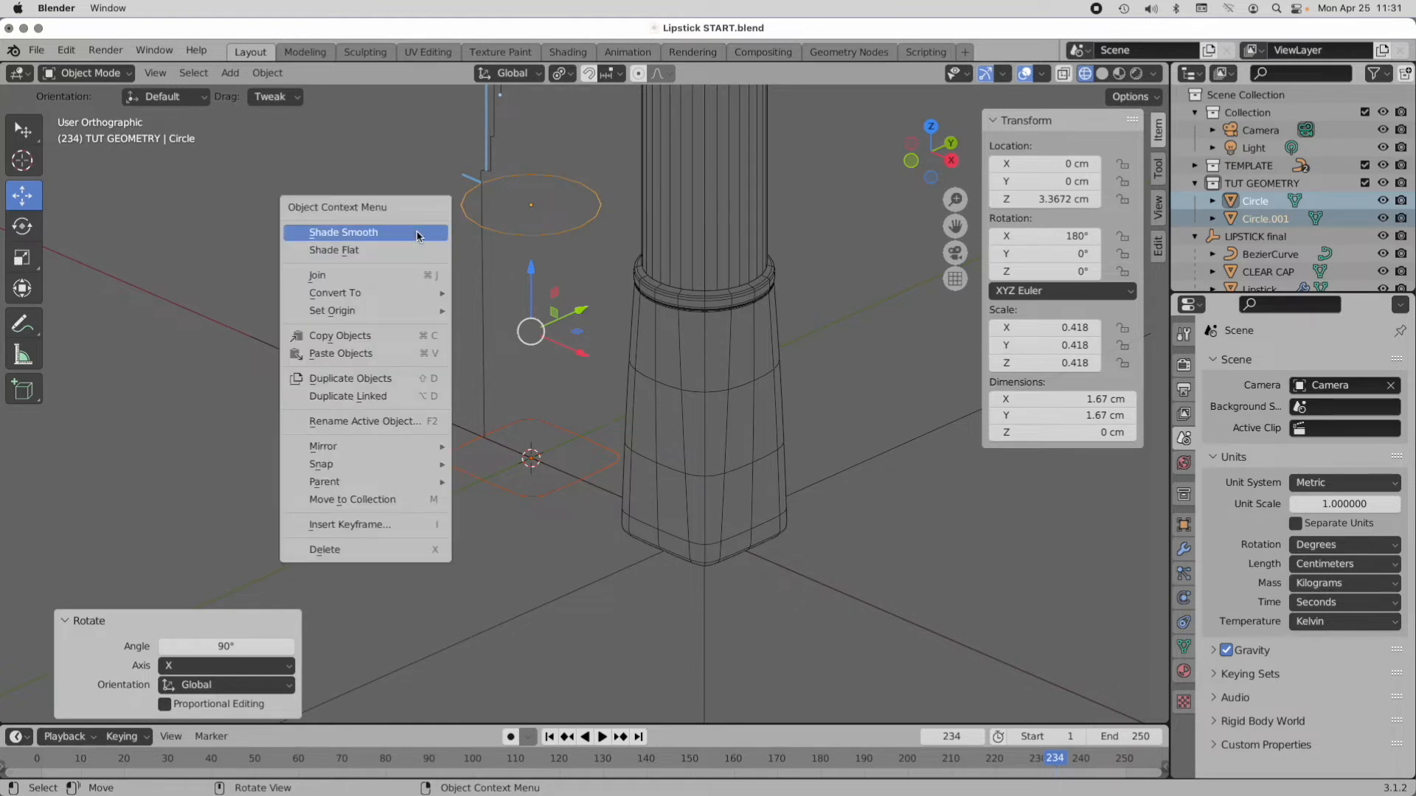
pyautogui.click(417, 283)
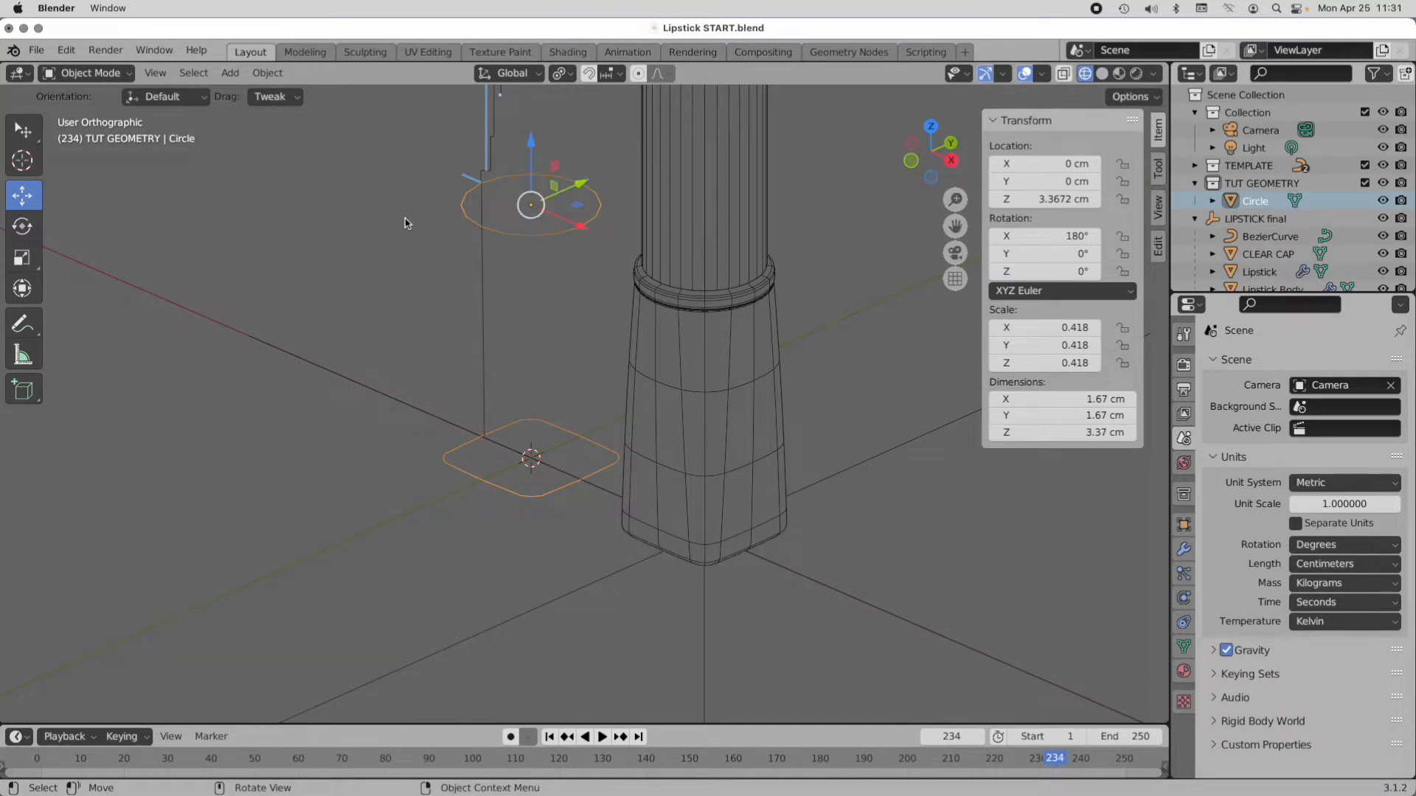
# Step: In Edit Mode with edge selection, select both profile loops and bridge them with Bridge Edge Loops to form the body wall
pyautogui.click(80, 73)
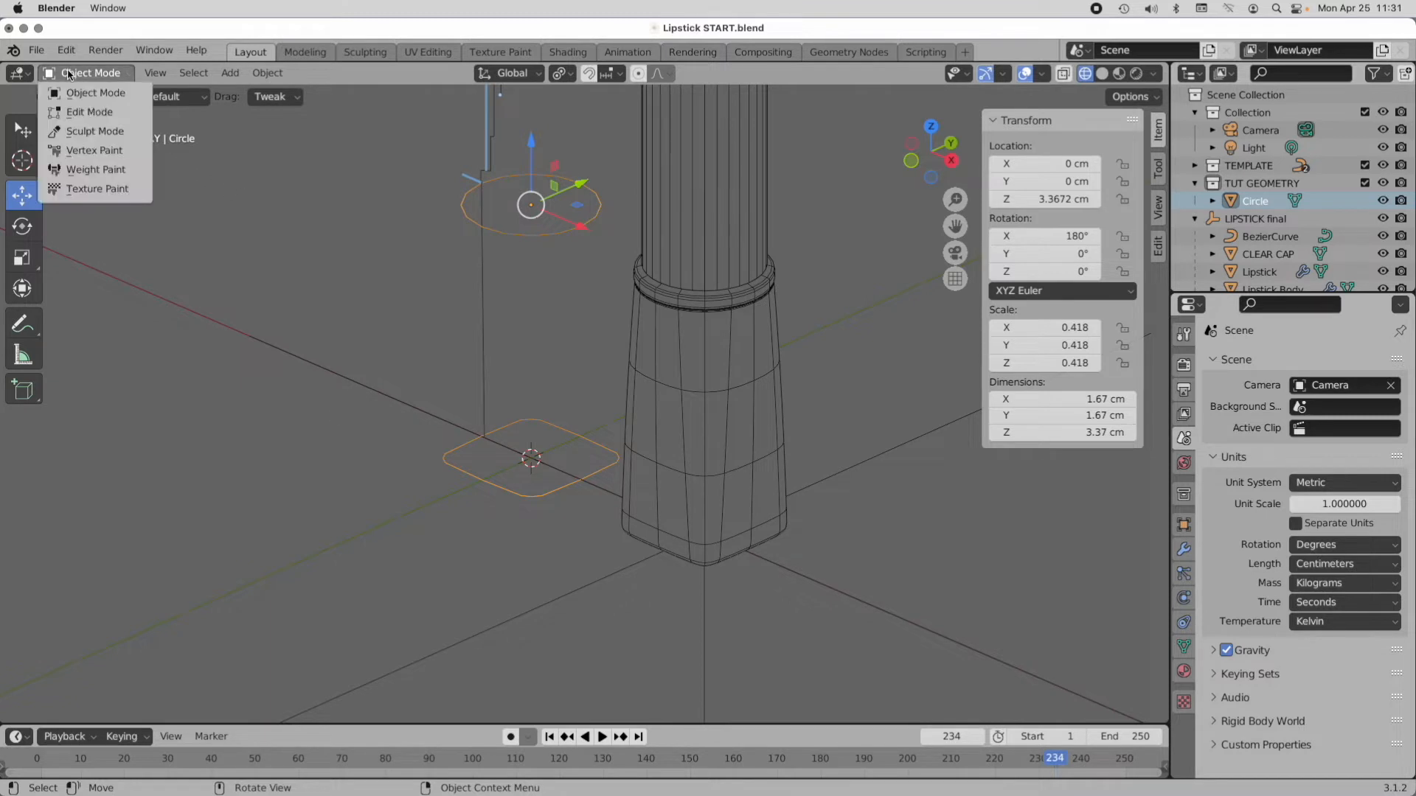
pyautogui.click(83, 112)
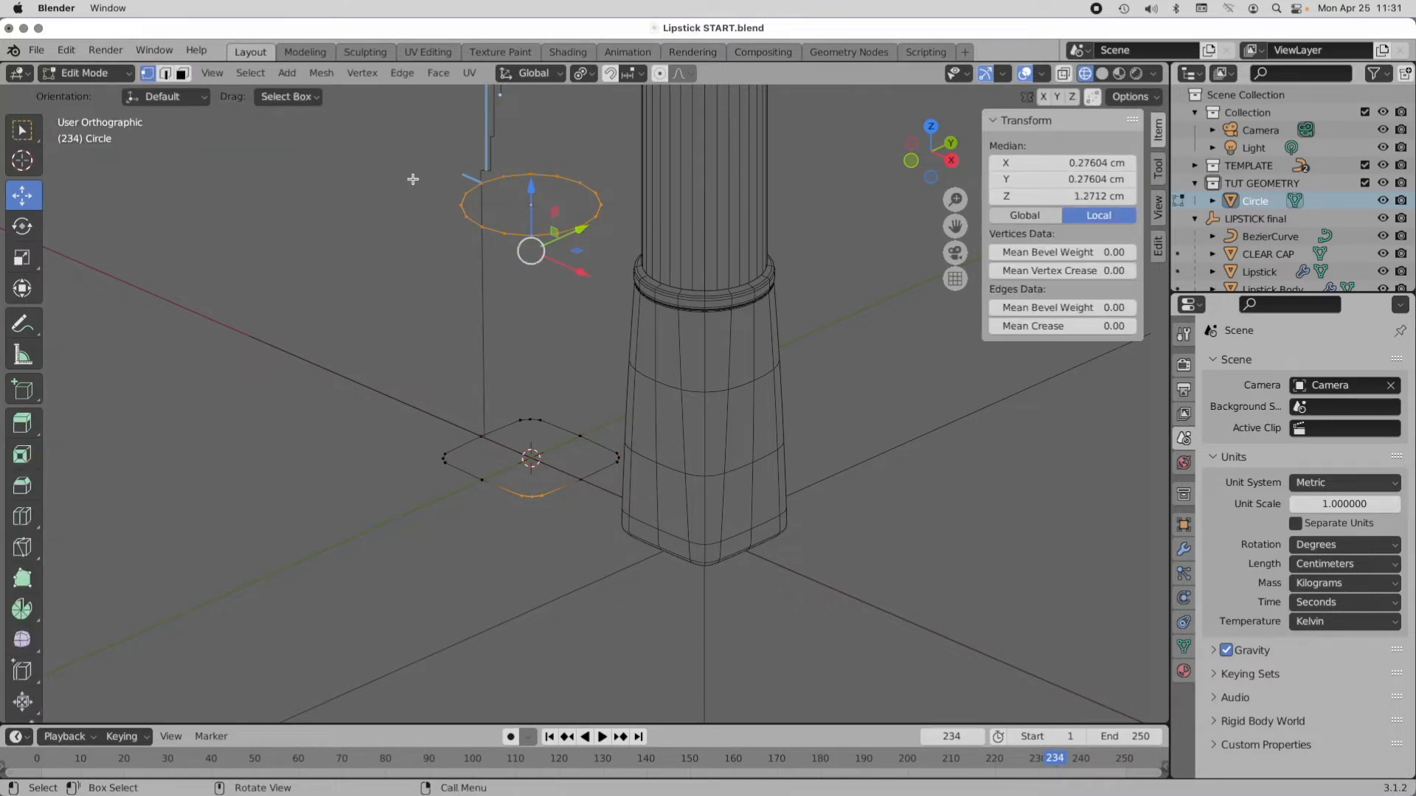
pyautogui.click(165, 73)
pyautogui.moveTo(358, 135); pyautogui.dragTo(676, 564)
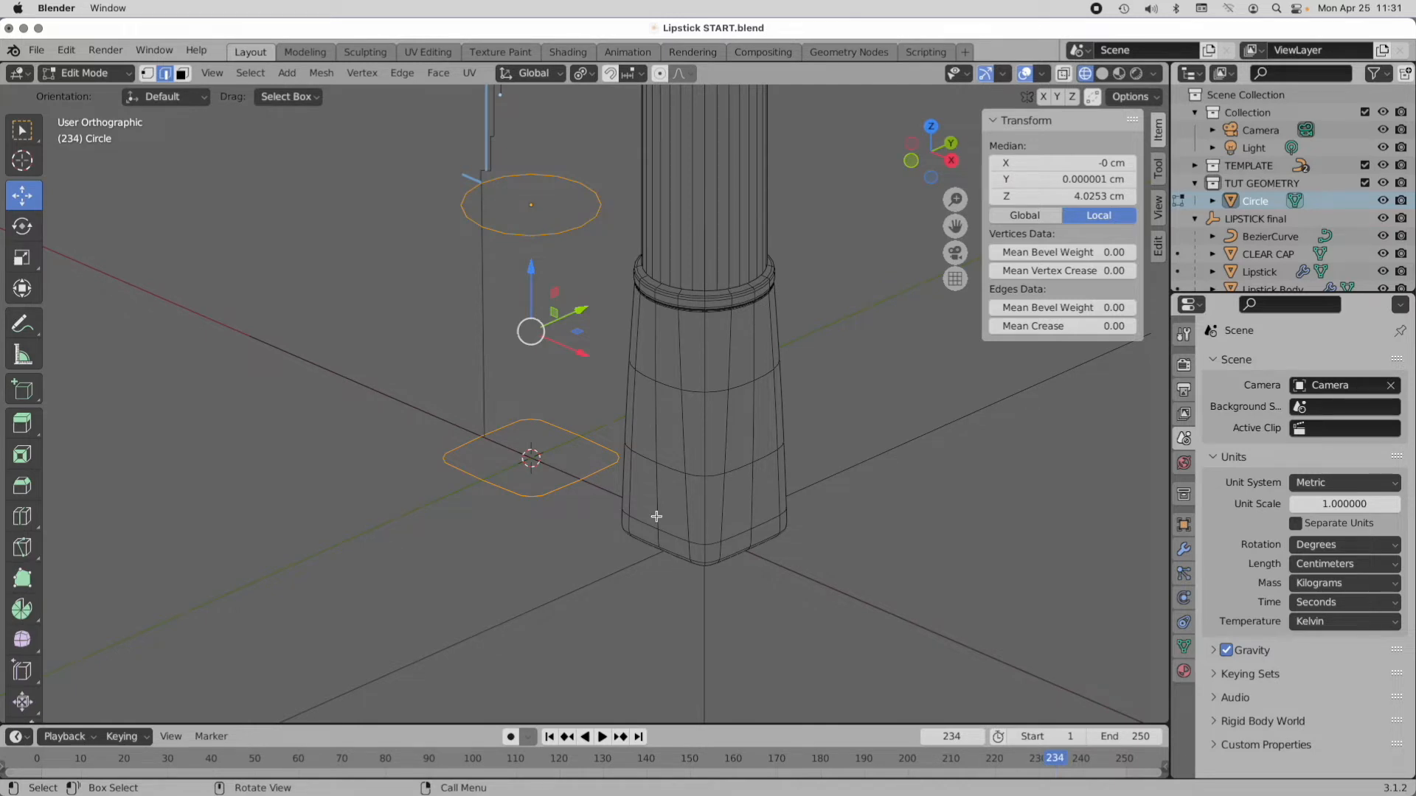
pyautogui.click(404, 73)
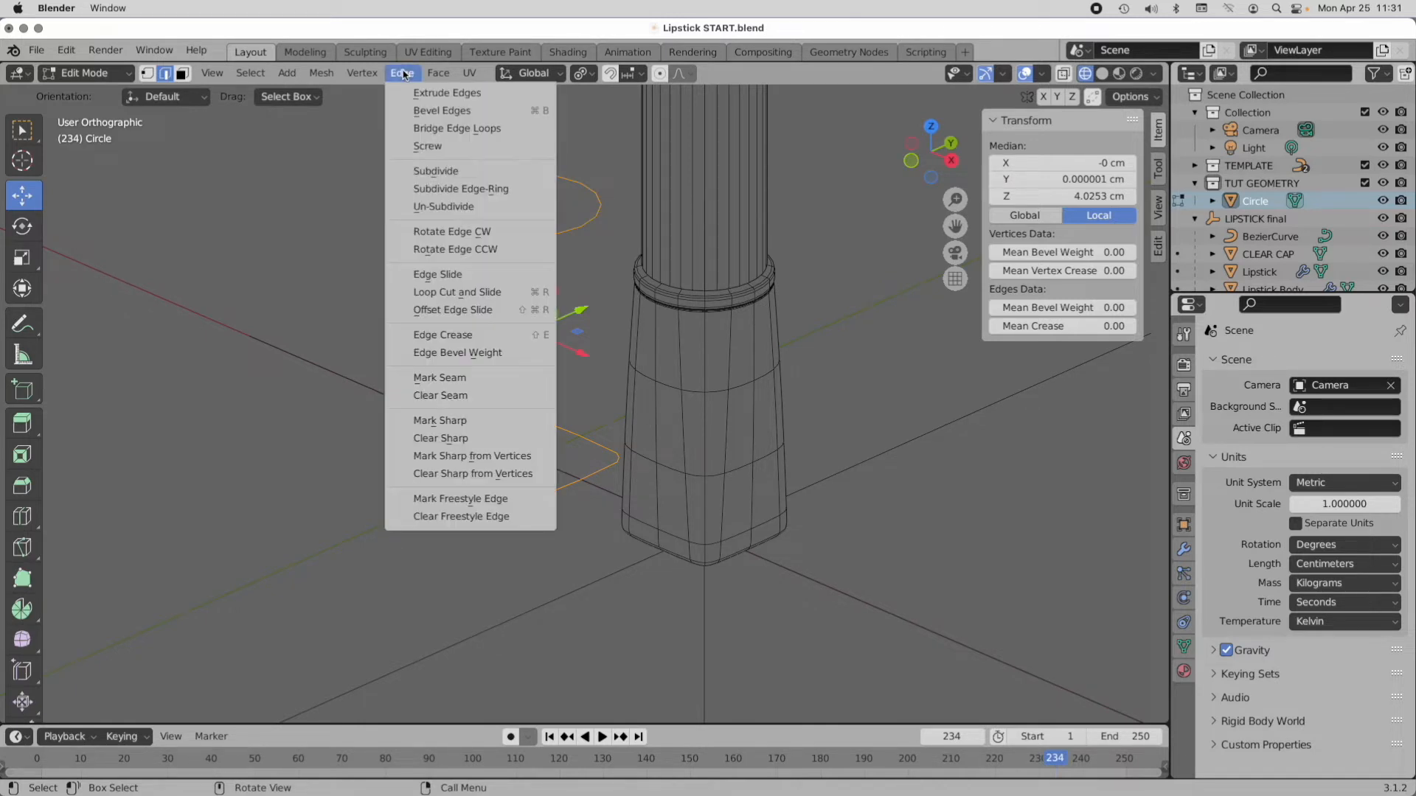
pyautogui.click(422, 130)
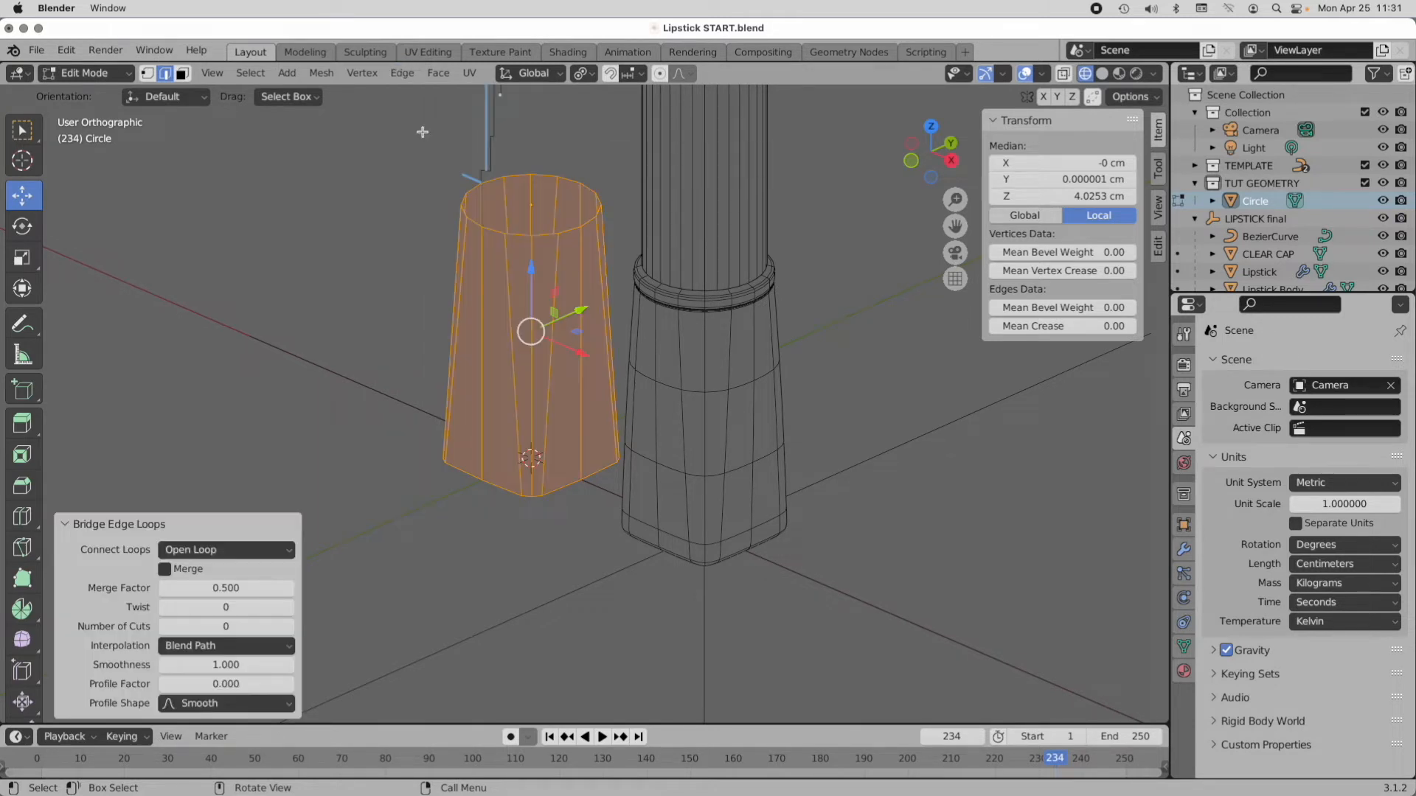
pyautogui.click(357, 448)
pyautogui.moveTo(357, 449); pyautogui.dragTo(385, 483, button='middle')
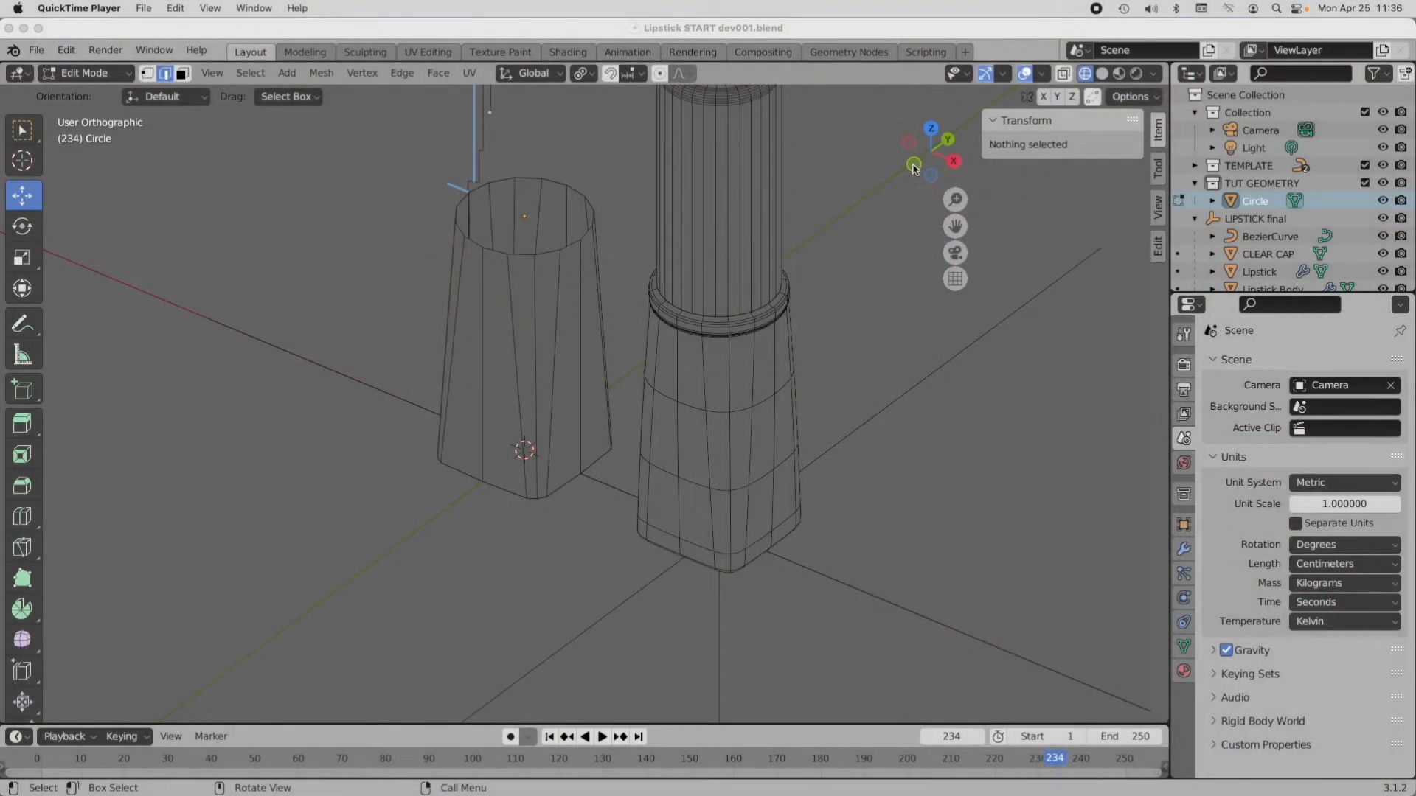
# Step: In front view, add a single horizontal loop cut around the middle of the bridged body, with factor 0
pyautogui.click(913, 166)
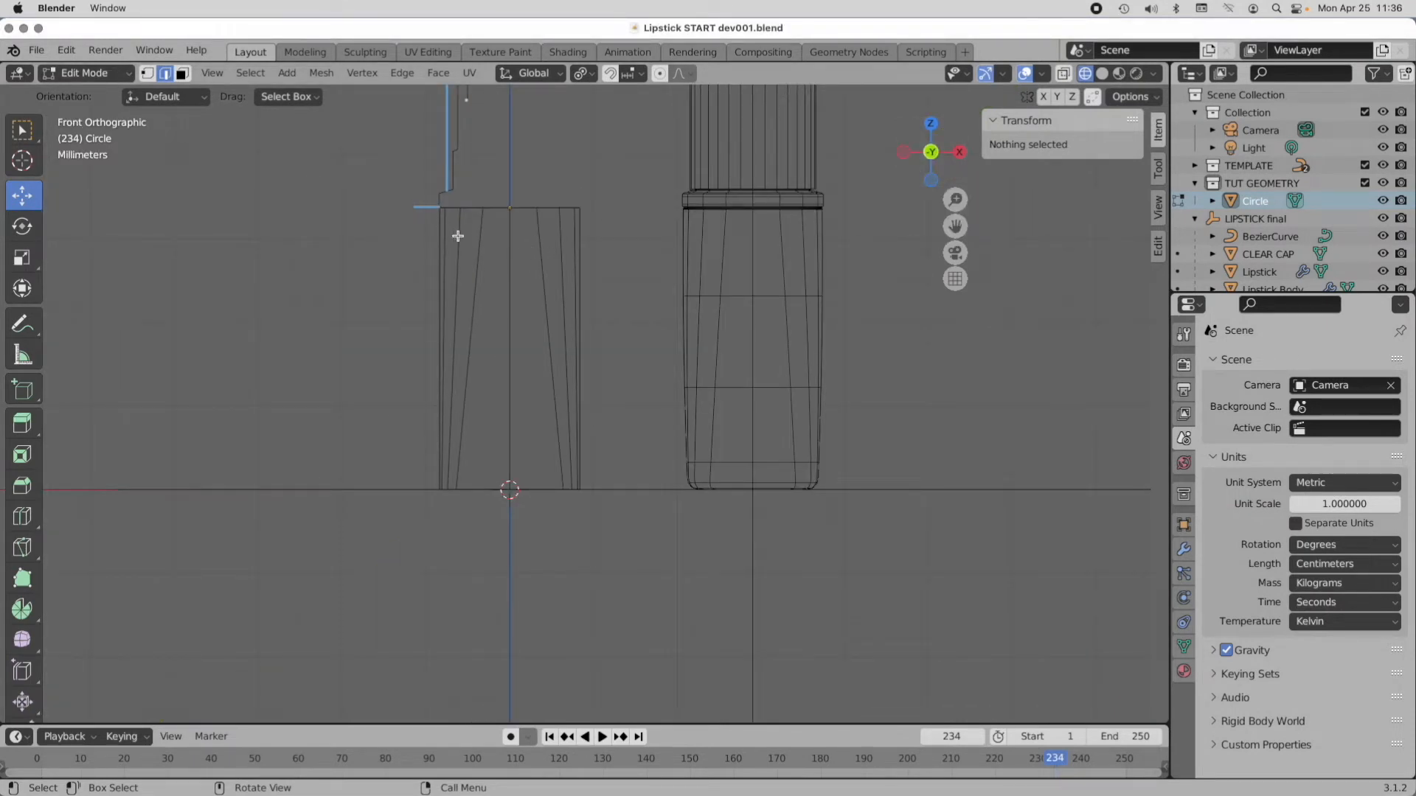
pyautogui.press('a')
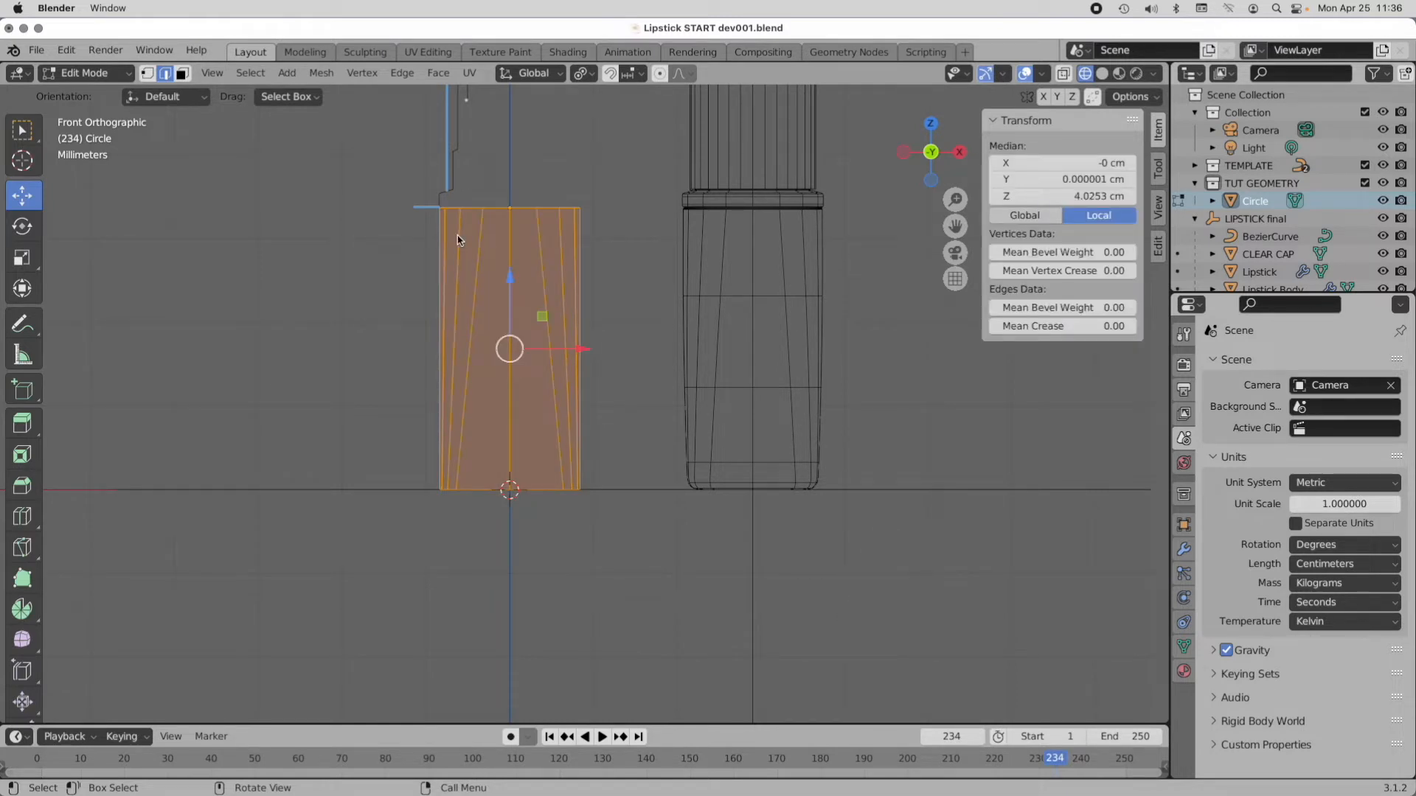
pyautogui.scroll(1, 620, 250)
pyautogui.scroll(2, 620, 249)
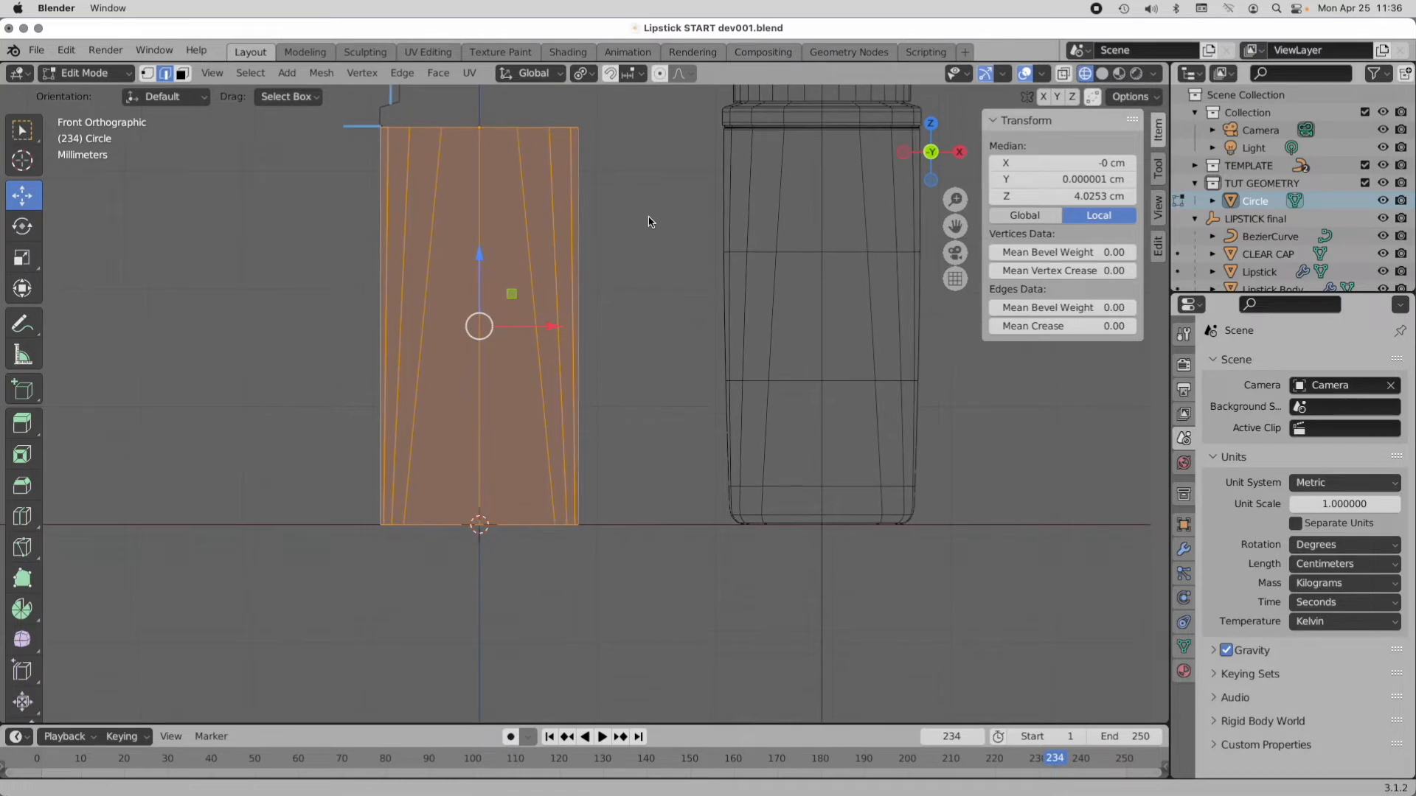
pyautogui.keyDown('shift'); pyautogui.moveTo(649, 216); pyautogui.dragTo(636, 300, button='middle'); pyautogui.keyUp('shift')
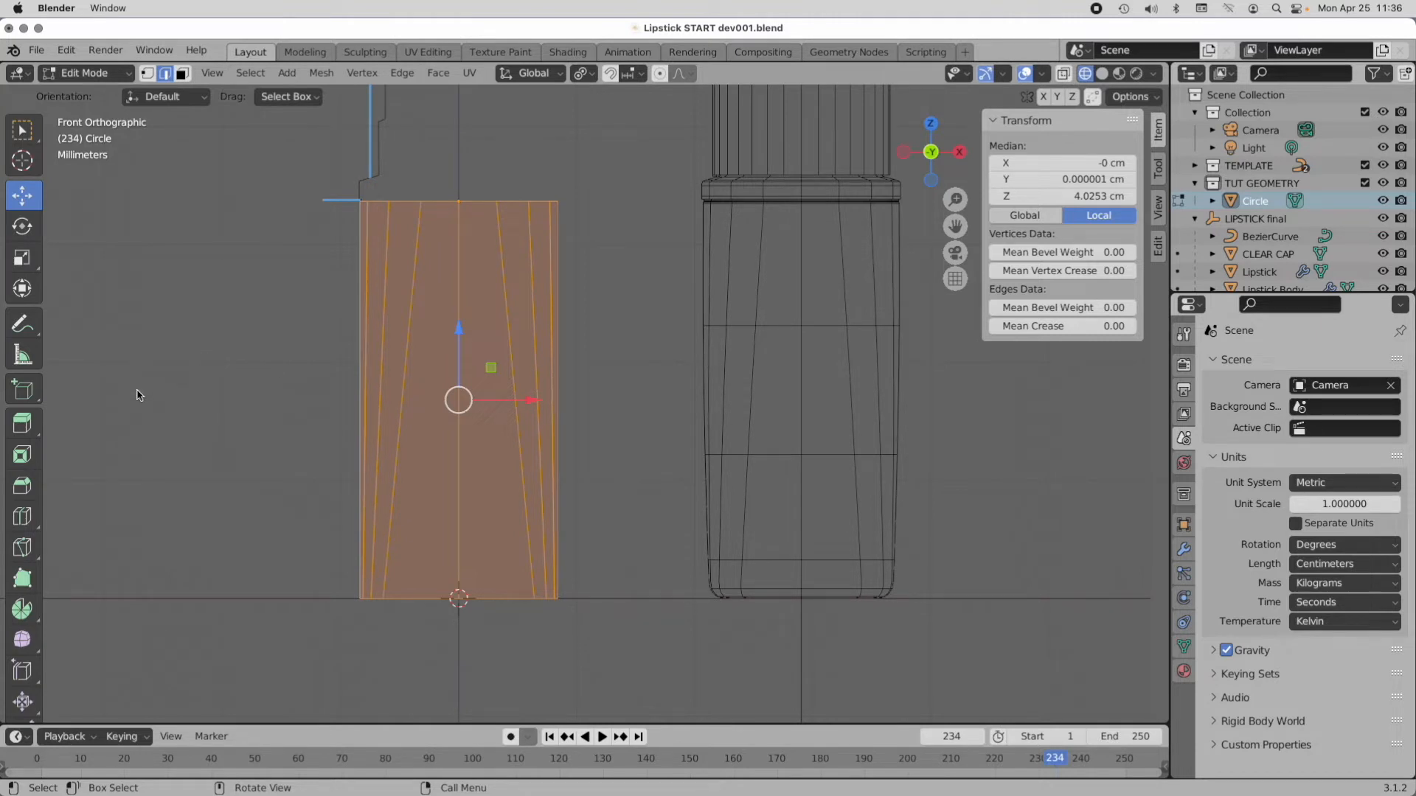
pyautogui.click(22, 521)
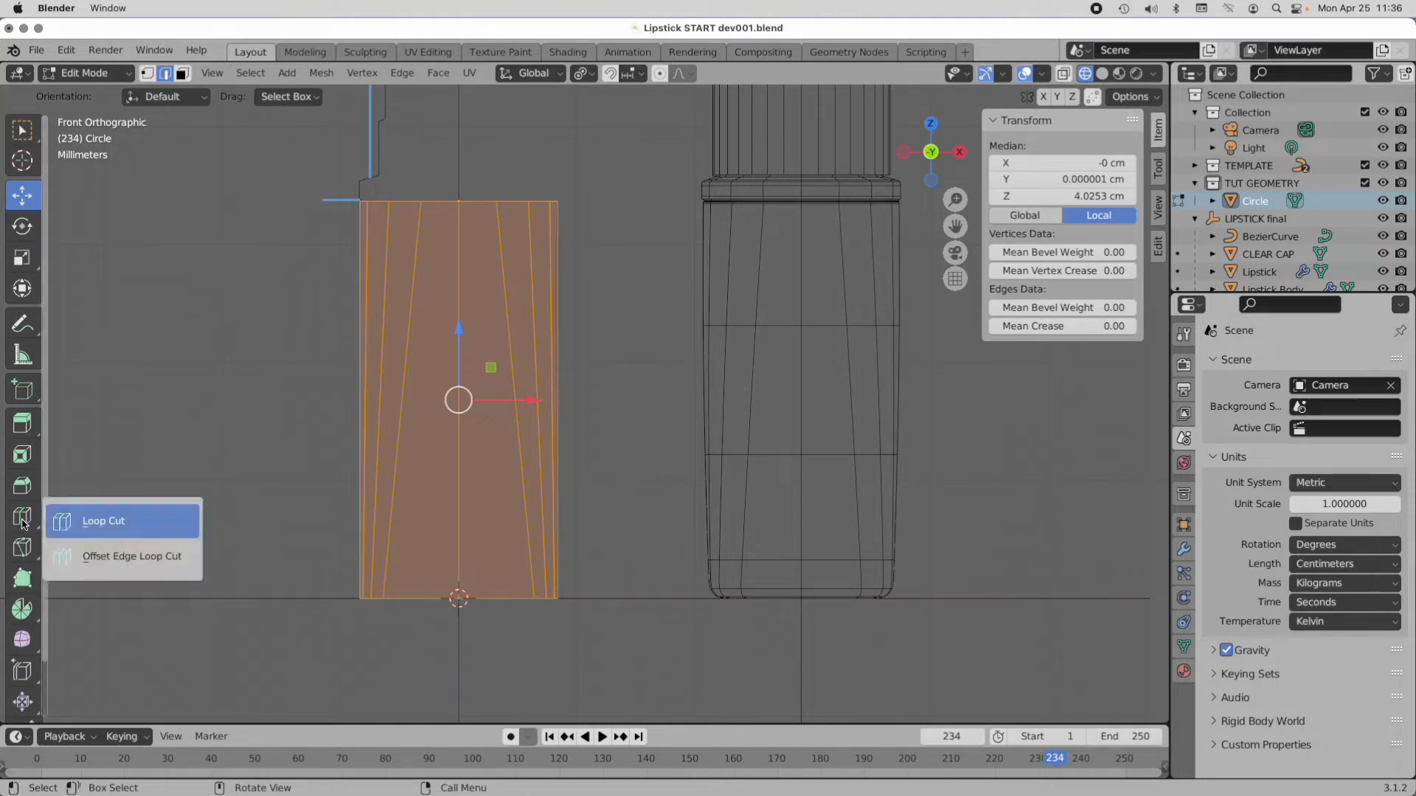
pyautogui.click(112, 521)
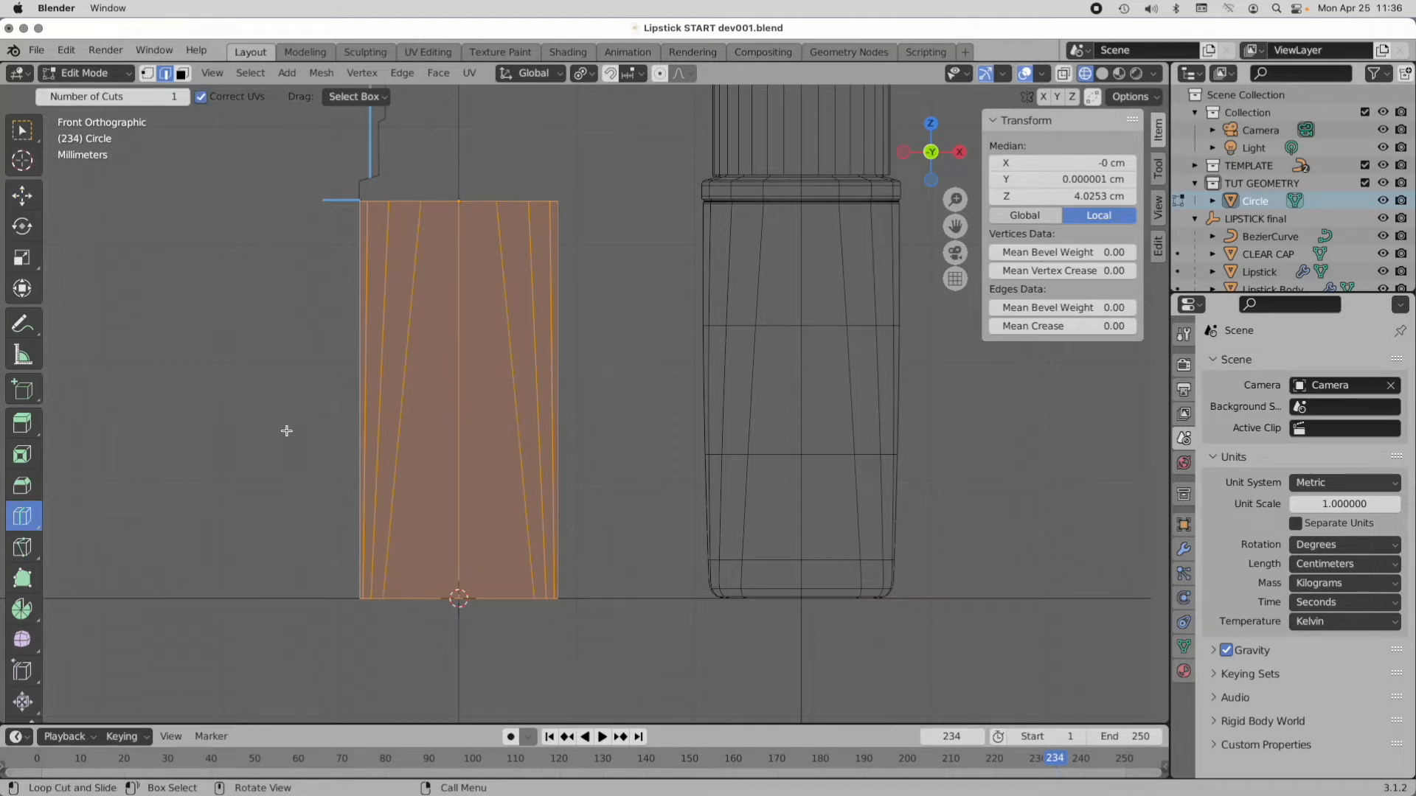
pyautogui.click(482, 400)
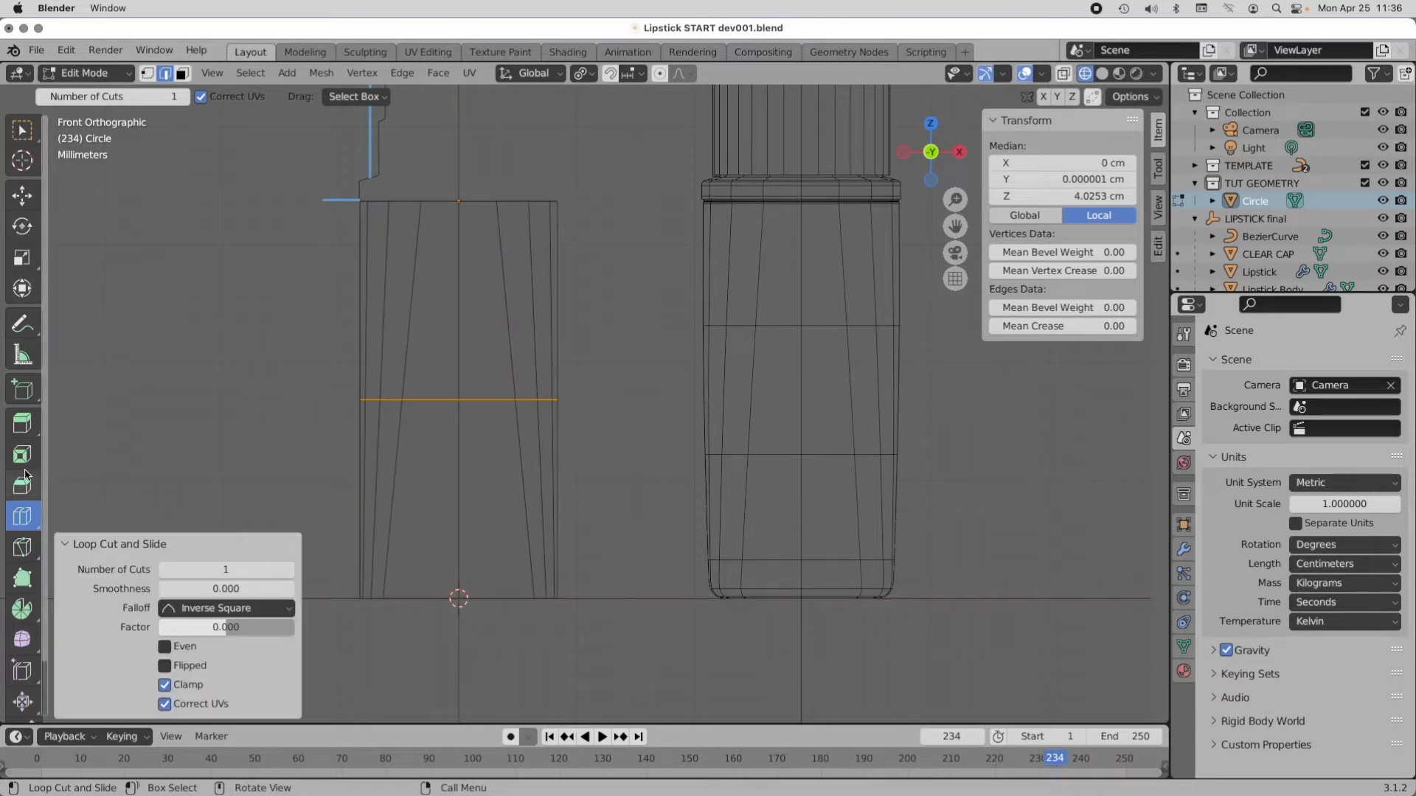
# Step: Activate the Shrink/Fatten tool and display the mesh's vertex normals, reducing their display size to nearly 0.00
pyautogui.click(26, 703)
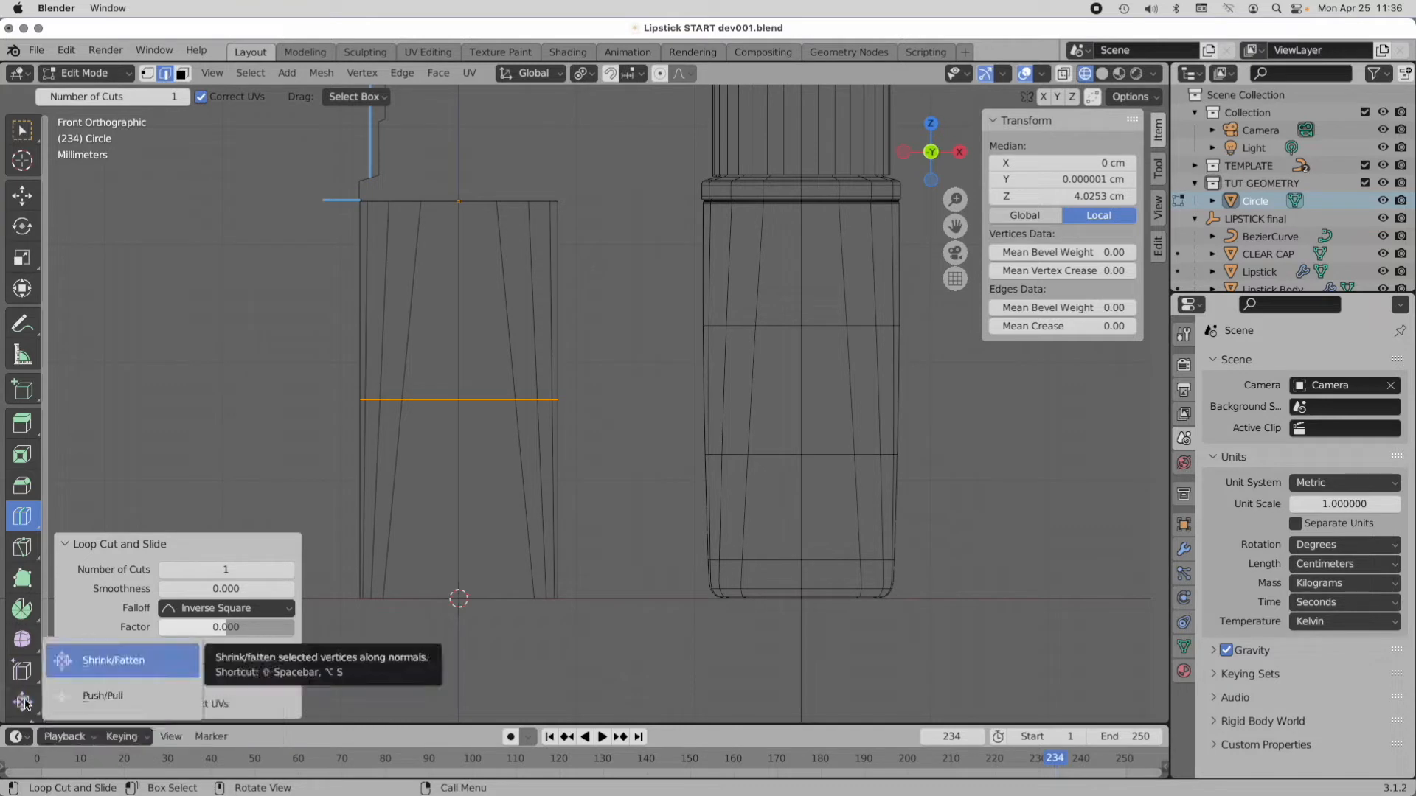
pyautogui.click(120, 659)
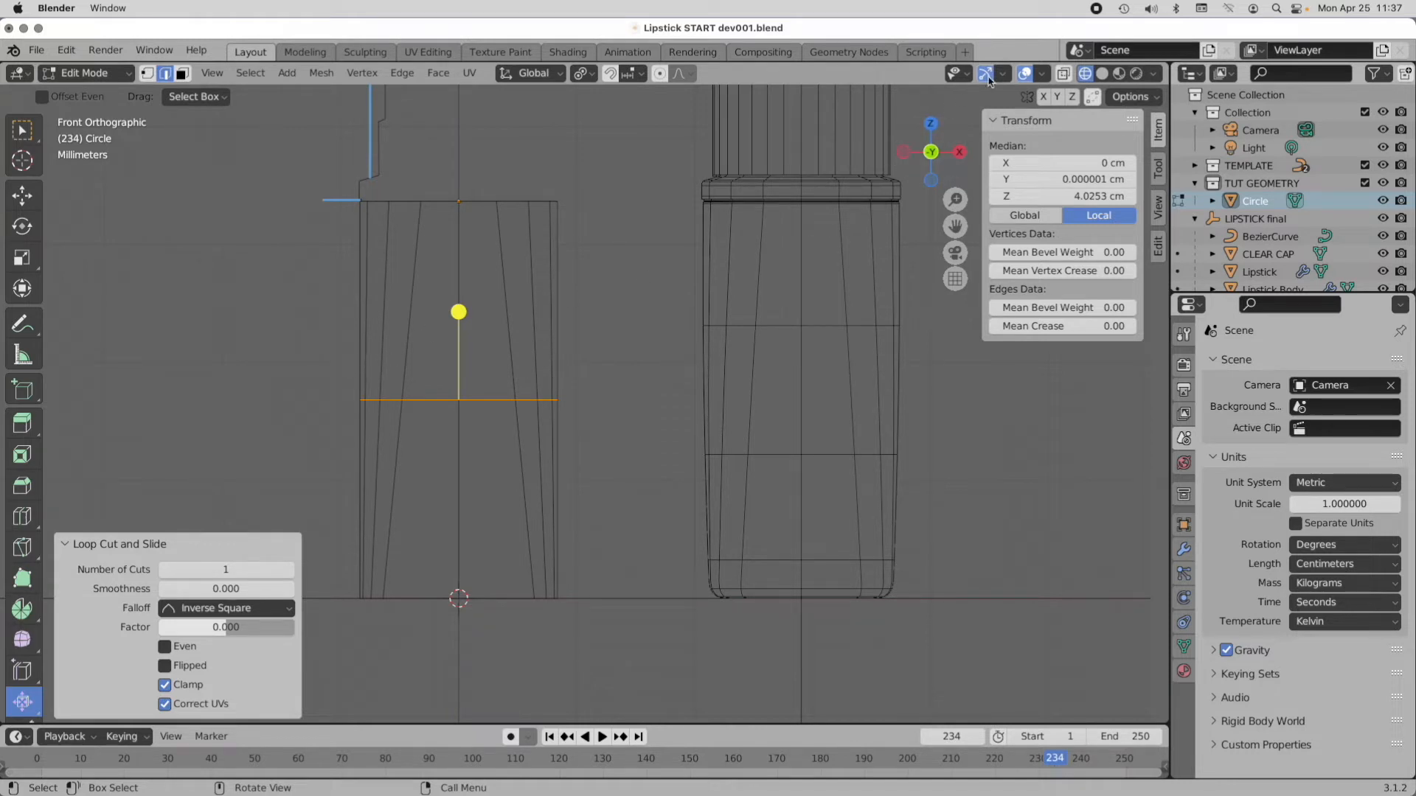
pyautogui.click(1006, 75)
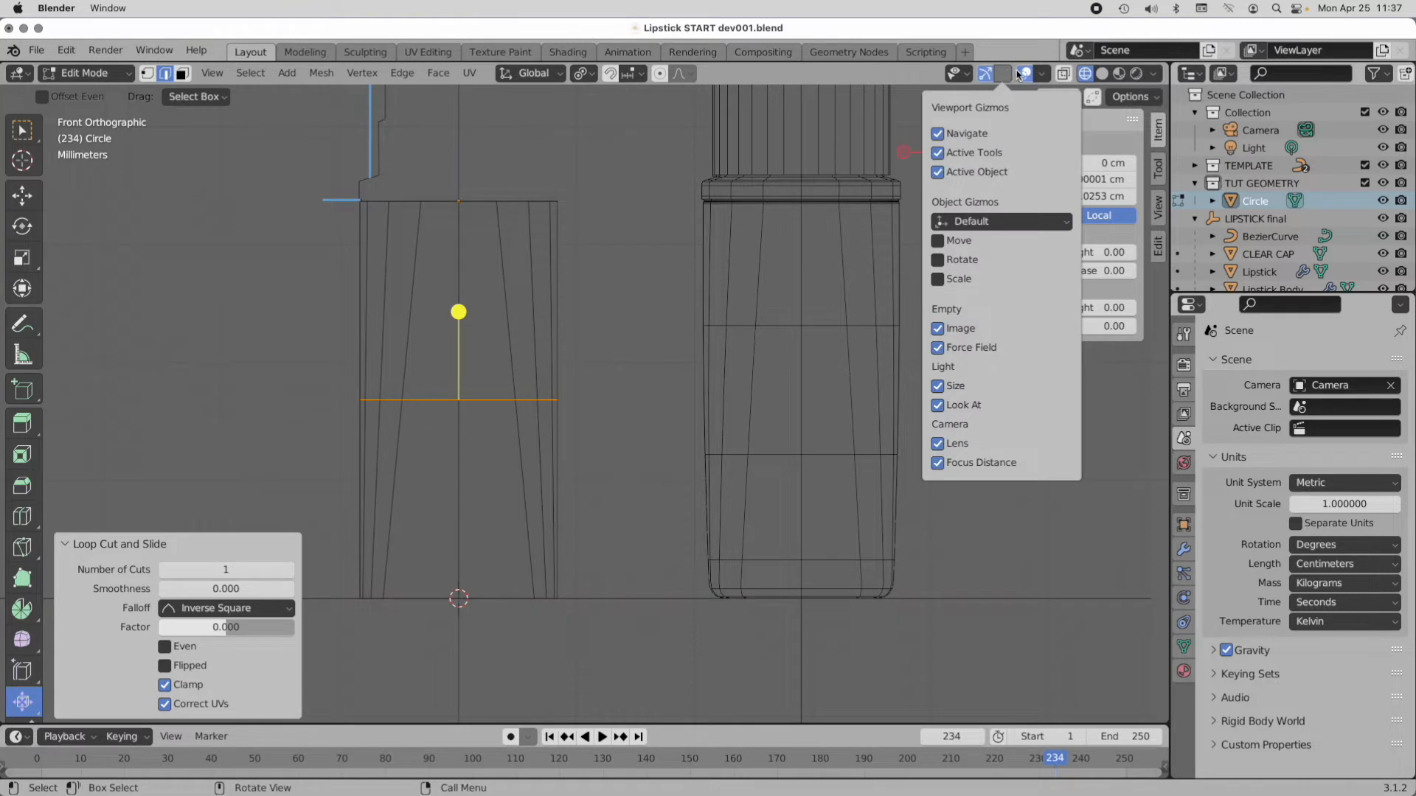
pyautogui.click(1040, 77)
pyautogui.click(1039, 77)
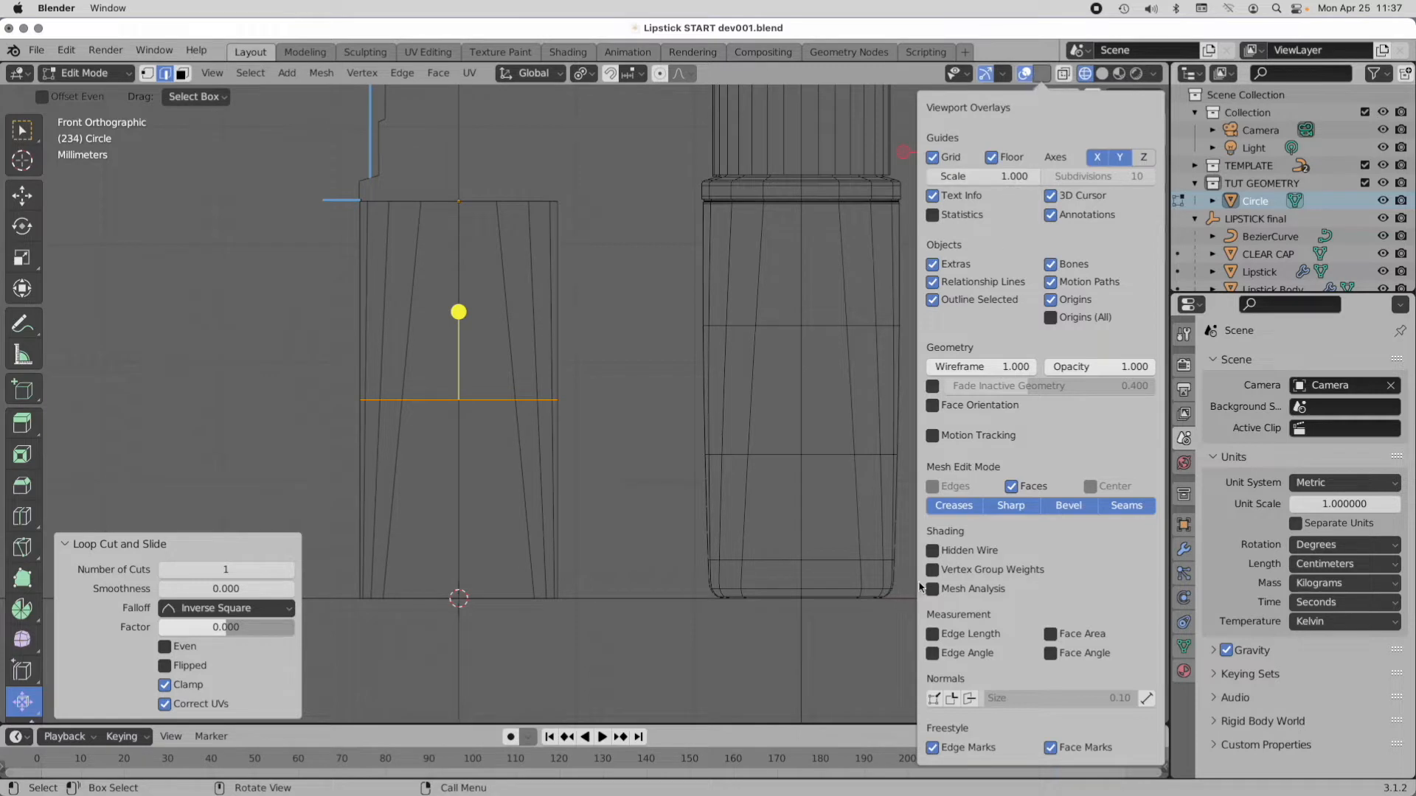
pyautogui.click(933, 699)
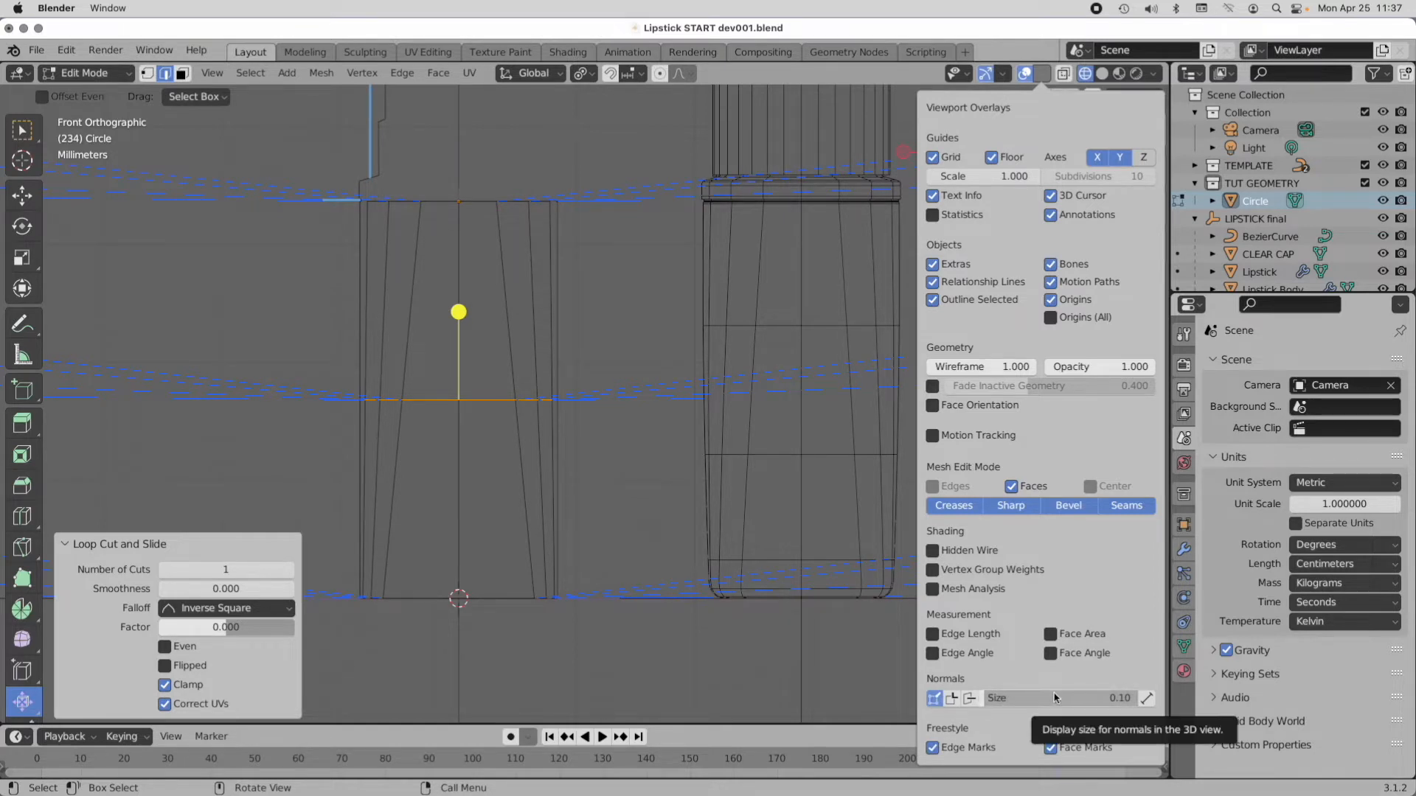
pyautogui.click(1095, 698)
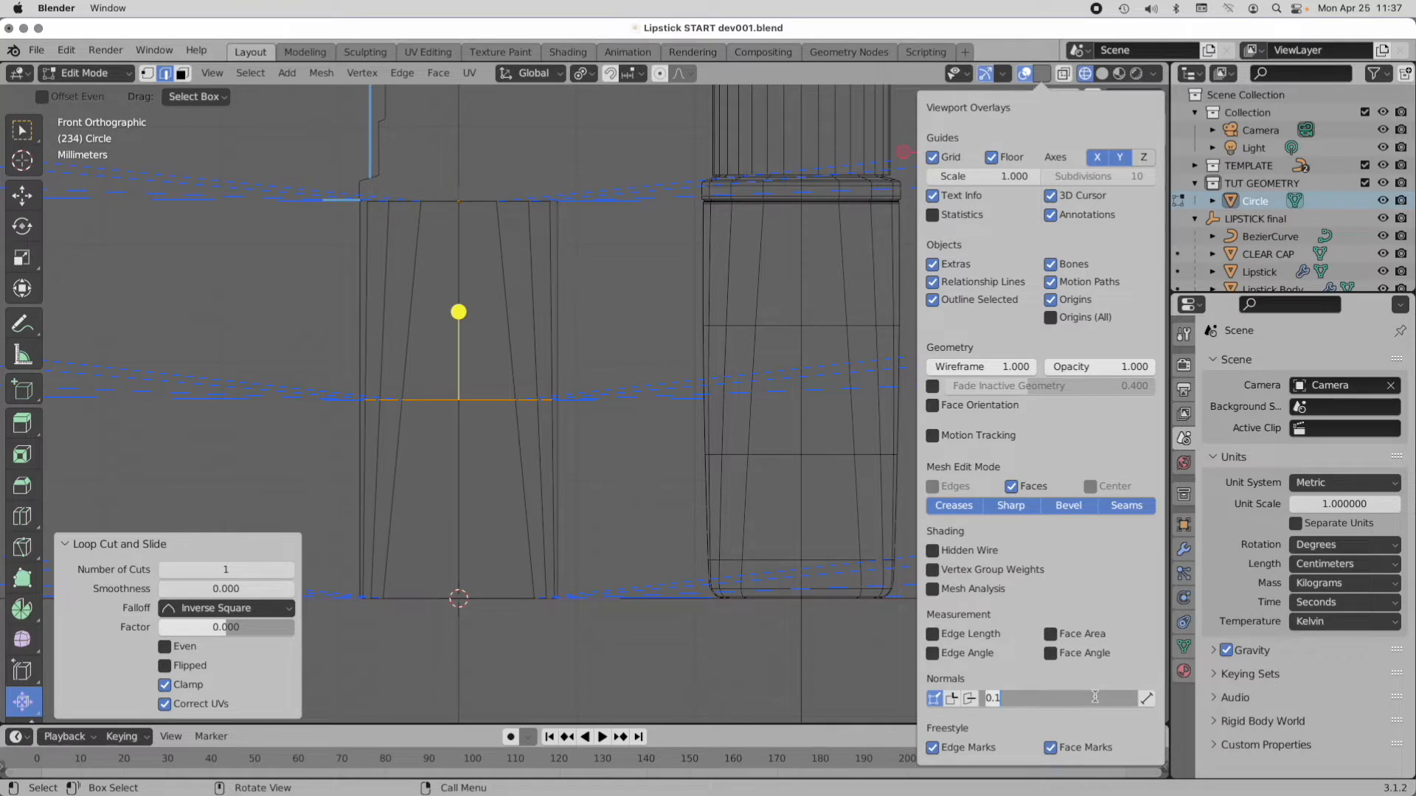
pyautogui.write('.0')
pyautogui.press('Return')
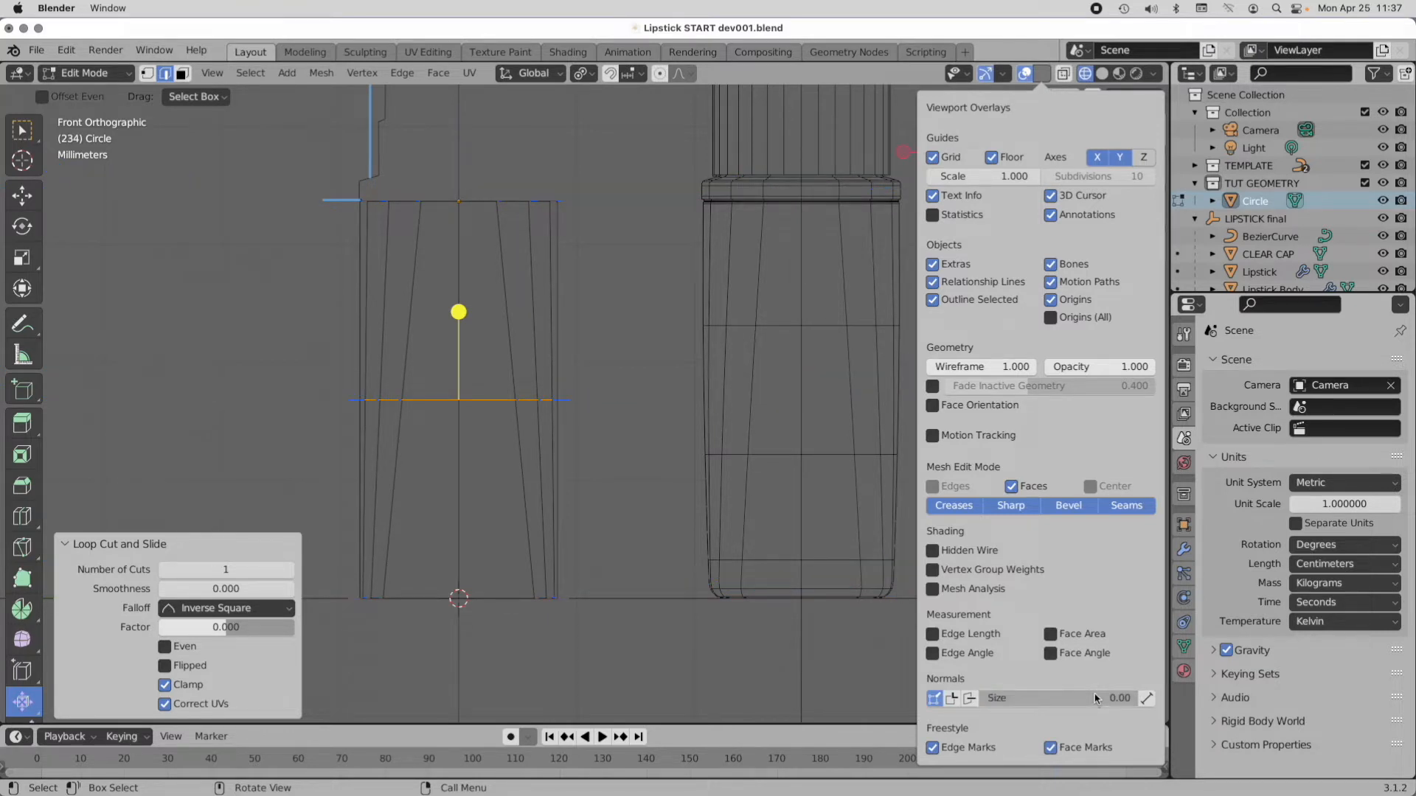
# Step: Push the middle edge loop outward along its normals with Shrink/Fatten by about 0.109 cm
pyautogui.keyDown('ctrl'); pyautogui.moveTo(372, 419); pyautogui.dragTo(404, 397, button='middle'); pyautogui.keyUp('ctrl')
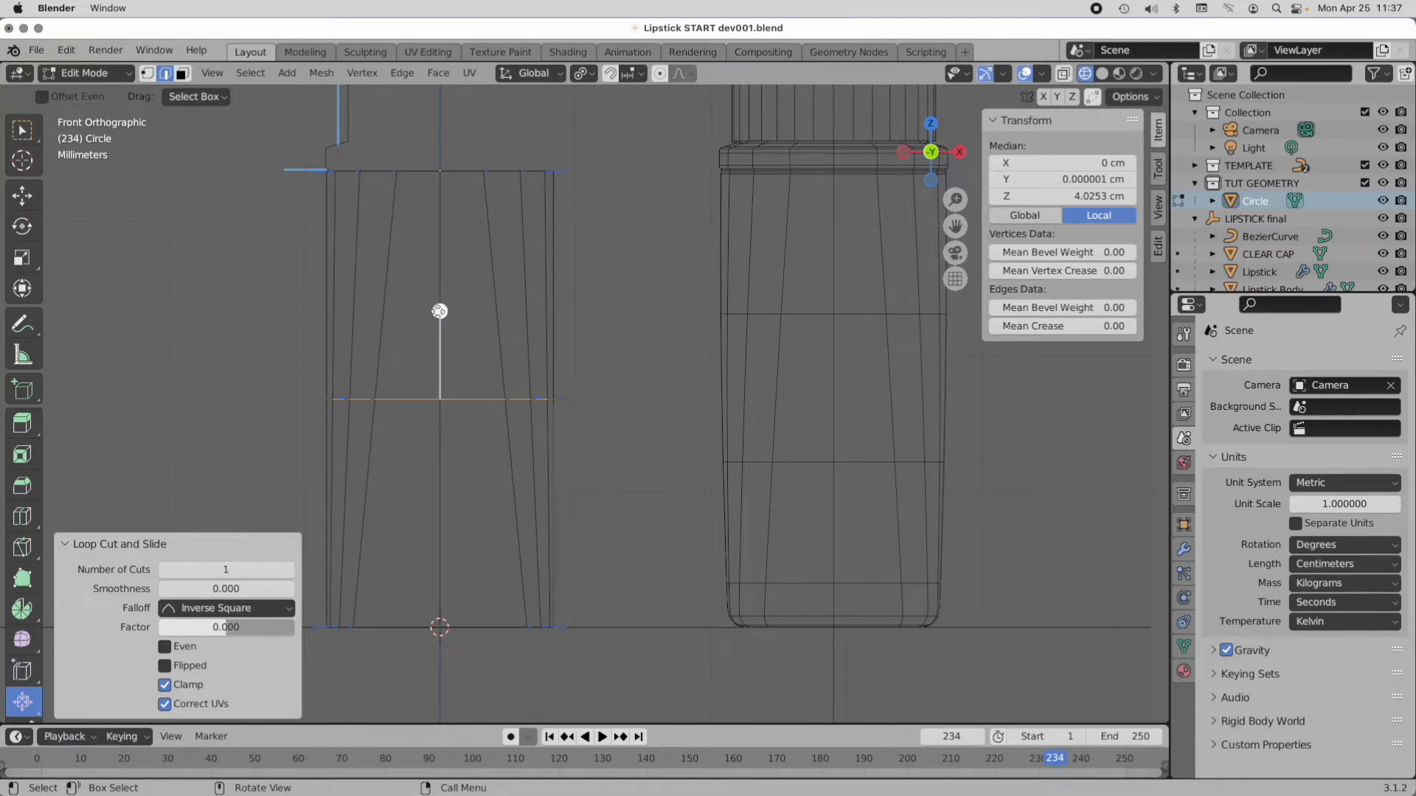
pyautogui.moveTo(440, 311); pyautogui.dragTo(441, 304)
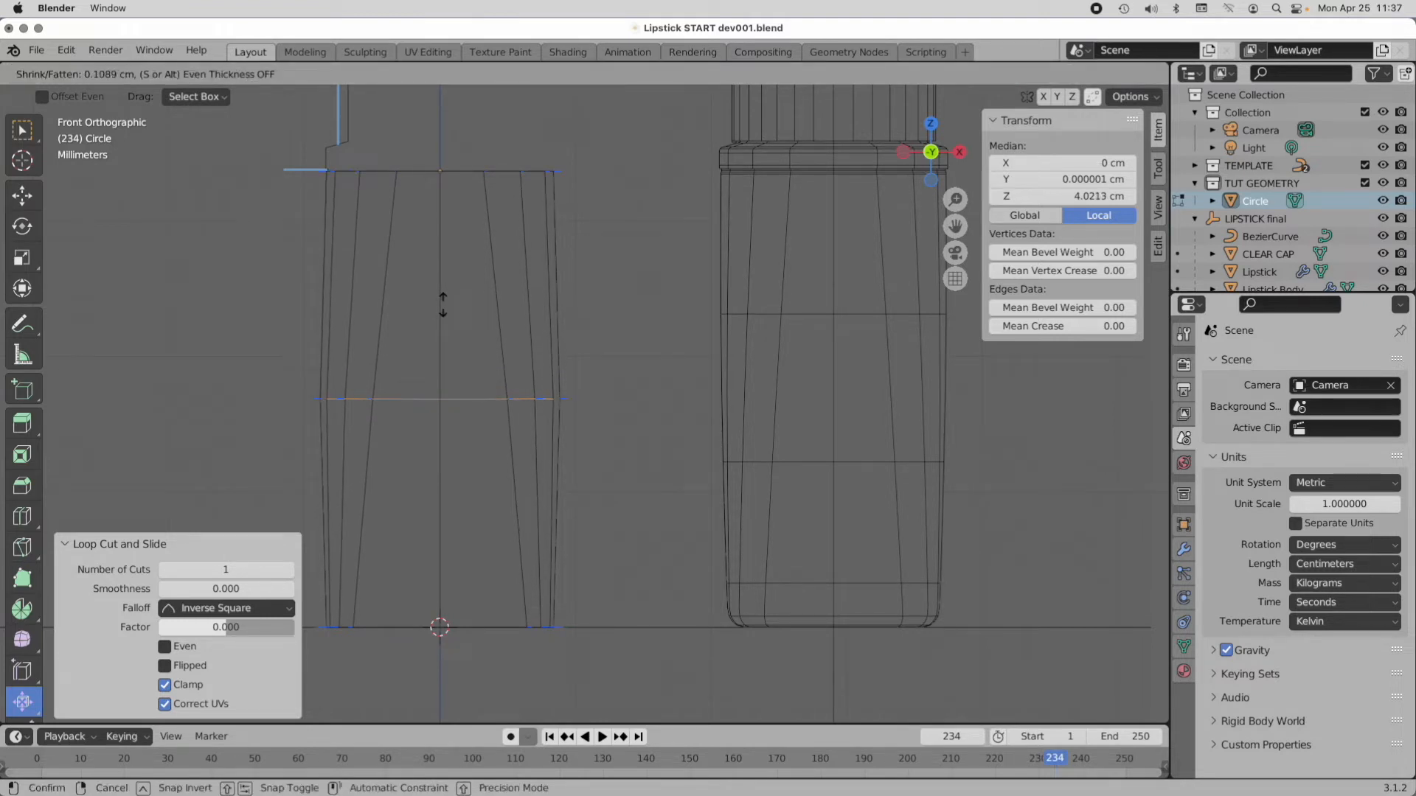
pyautogui.click(442, 304)
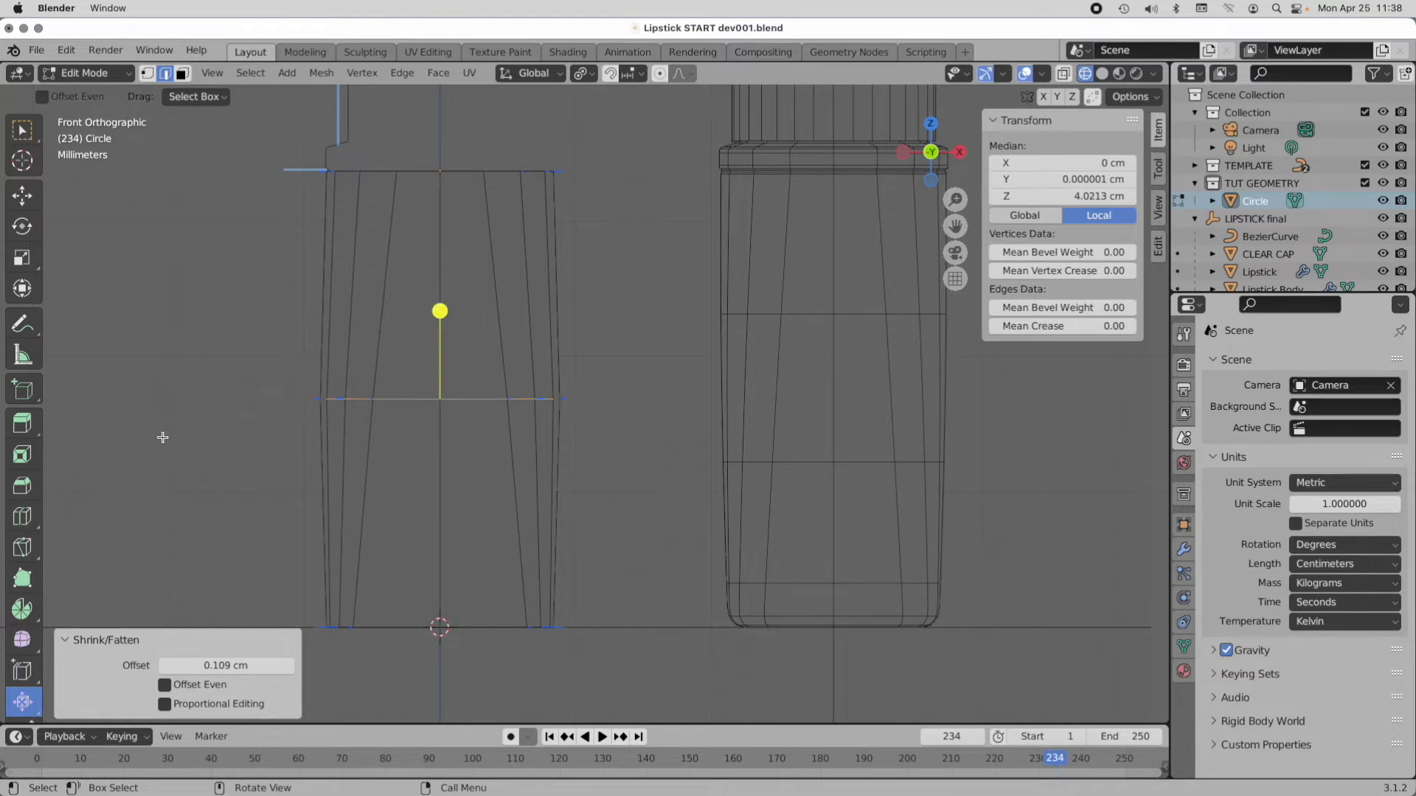
# Step: Bevel the middle edge loop with a width of about 1.38 cm and one segment to split it into two loops
pyautogui.click(23, 486)
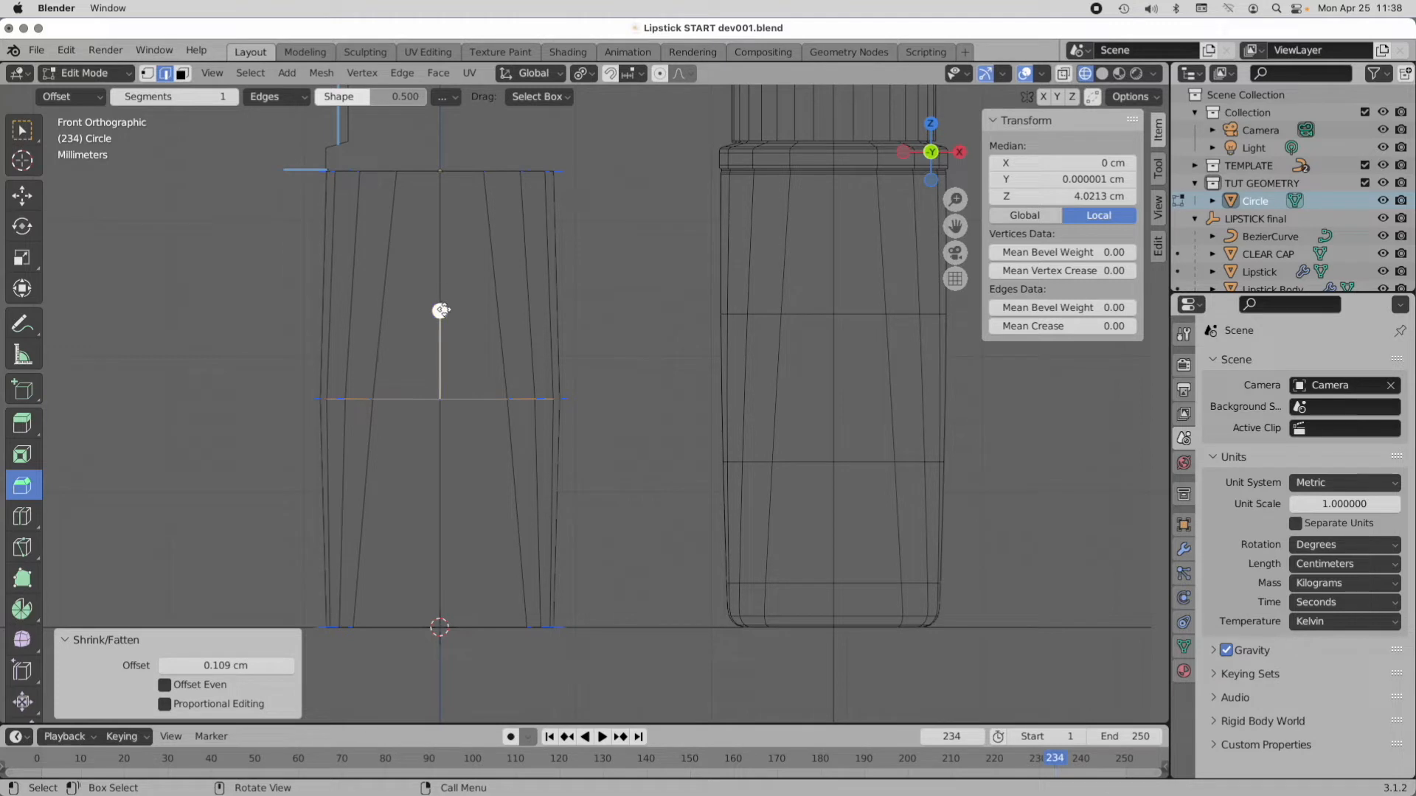
pyautogui.moveTo(441, 311); pyautogui.dragTo(437, 230)
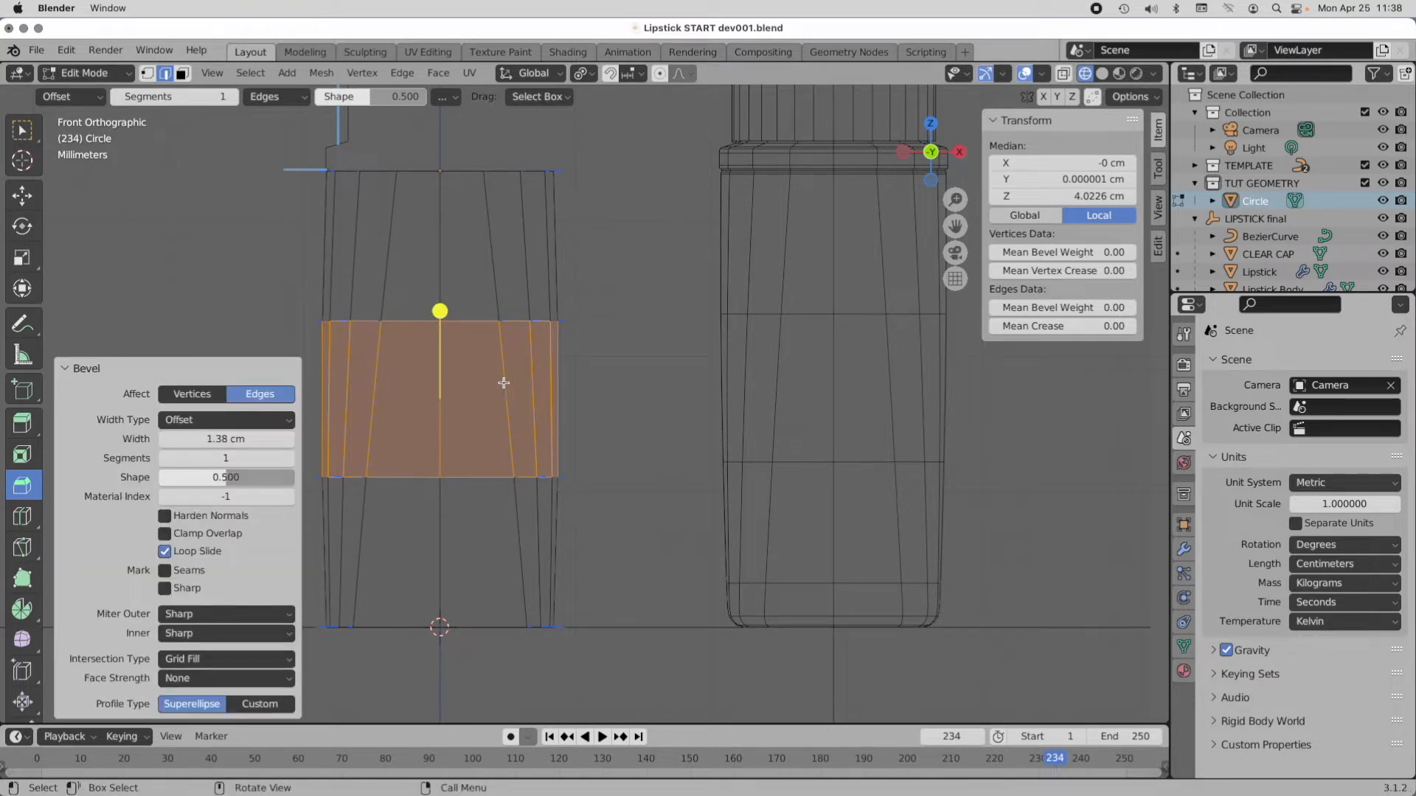
pyautogui.click(594, 374)
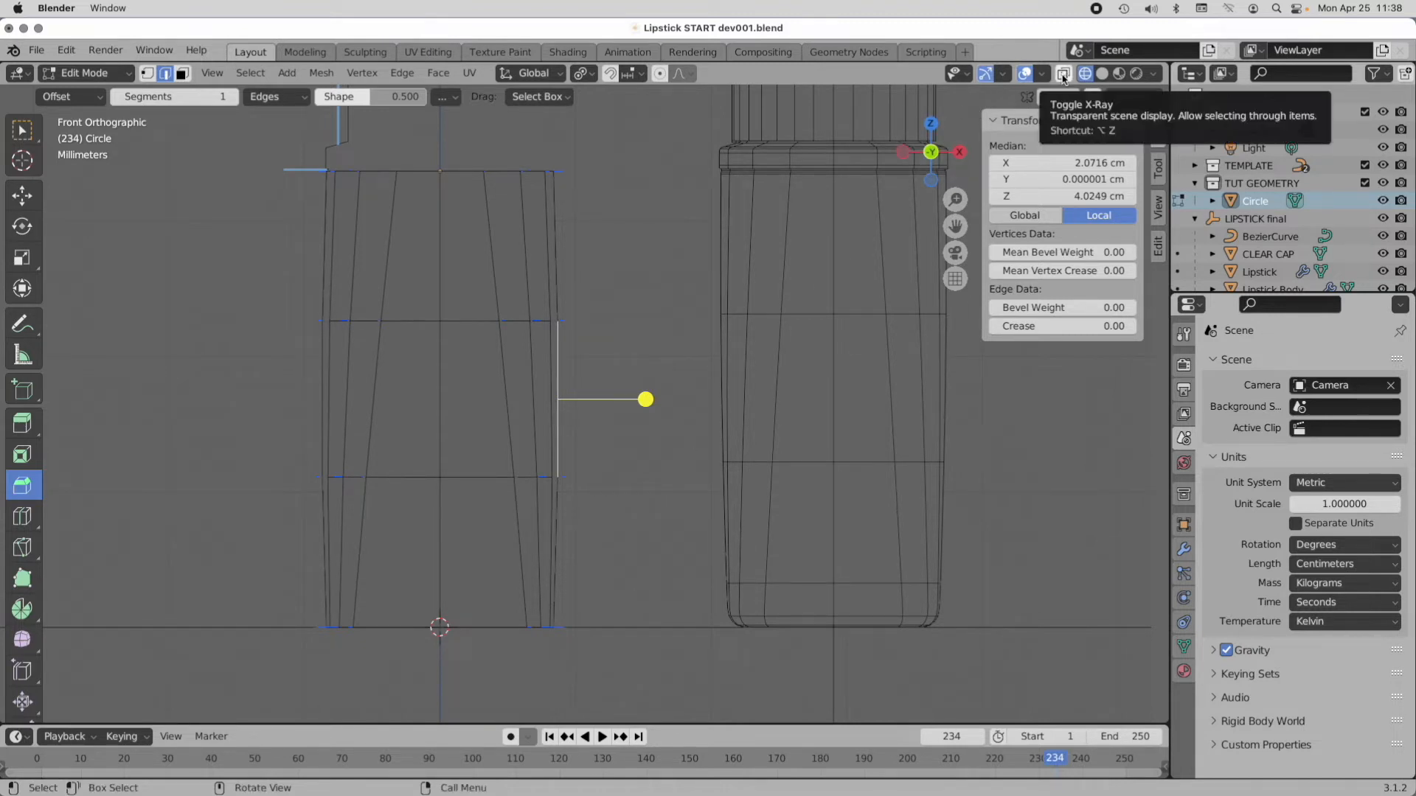
# Step: With X-ray turned on, select the body's bottom edge loop and scale it uniformly to about 0.964
pyautogui.click(1063, 74)
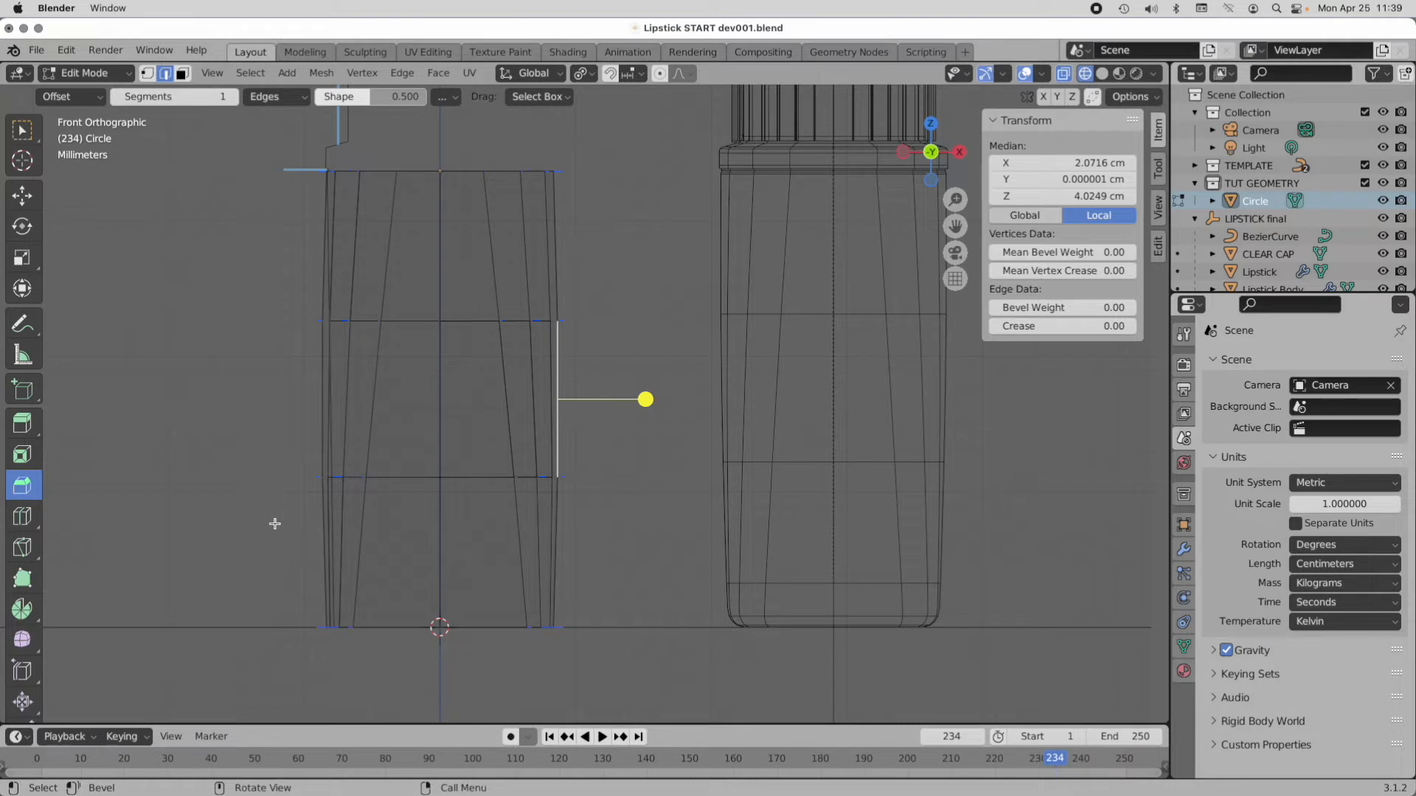
pyautogui.moveTo(264, 557); pyautogui.dragTo(572, 704)
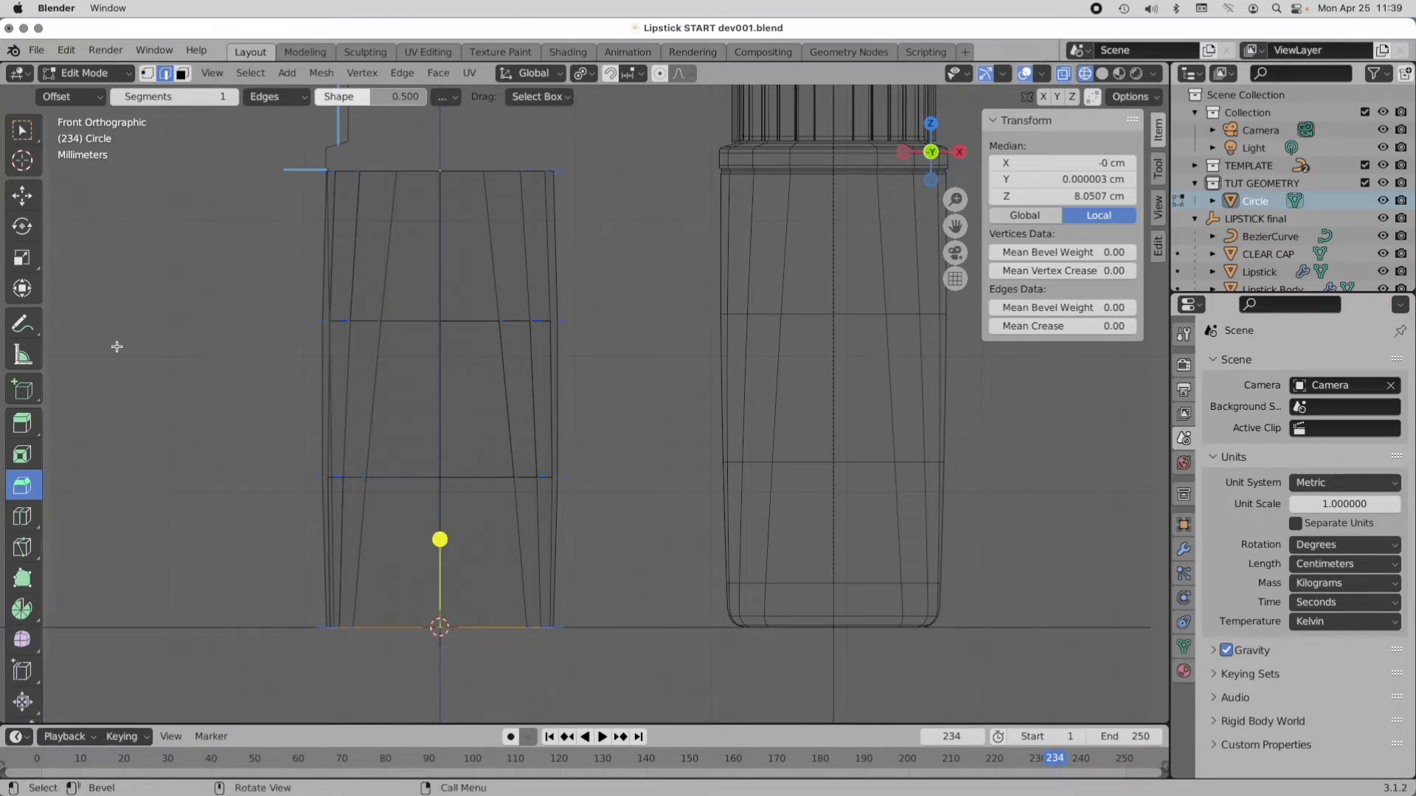
pyautogui.click(23, 258)
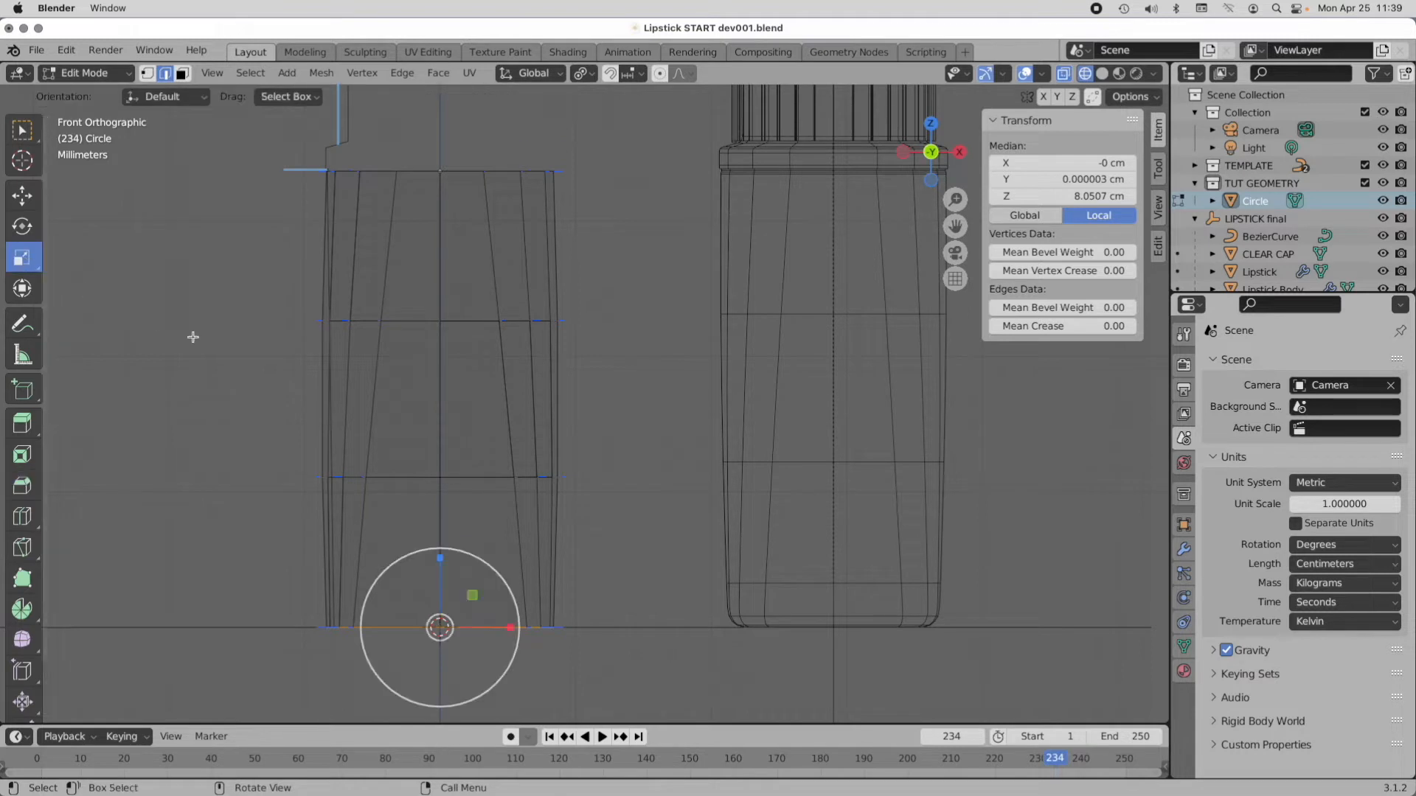
pyautogui.moveTo(498, 571); pyautogui.dragTo(500, 579)
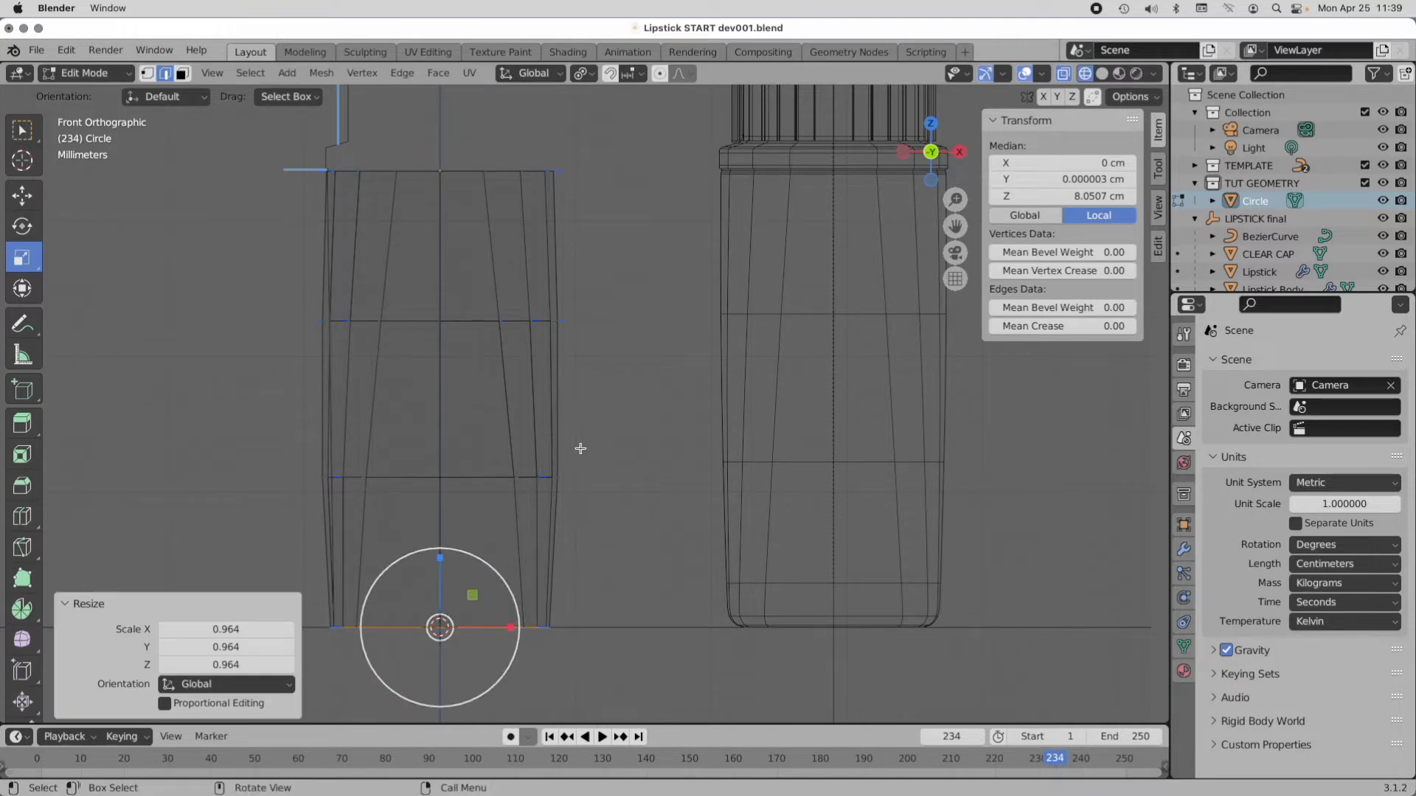
pyautogui.press('s')
pyautogui.click(607, 423)
# Step: Select the lower of the two middle edge loops and scale it uniformly to about 0.98
pyautogui.moveTo(610, 439); pyautogui.dragTo(136, 589)
pyautogui.press('s')
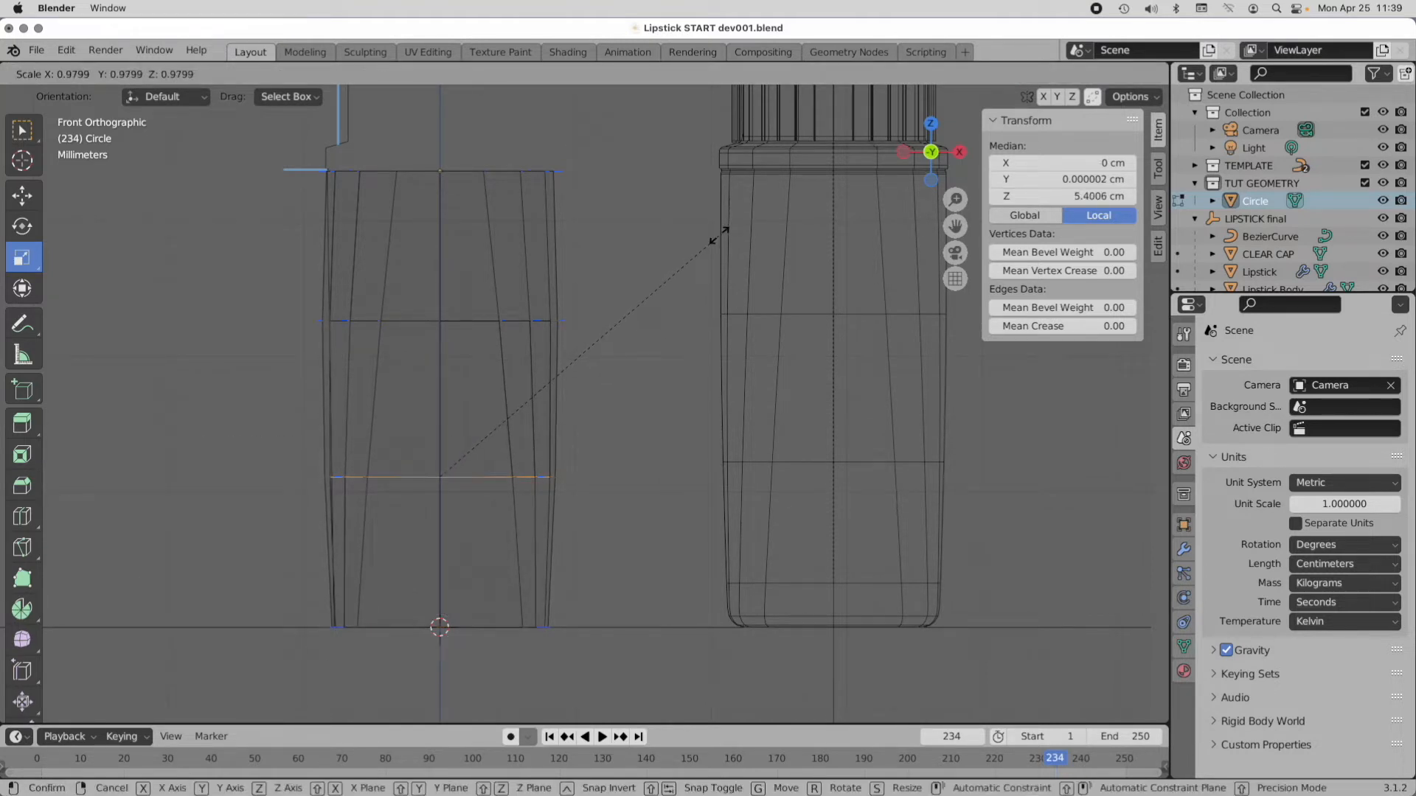
pyautogui.click(720, 236)
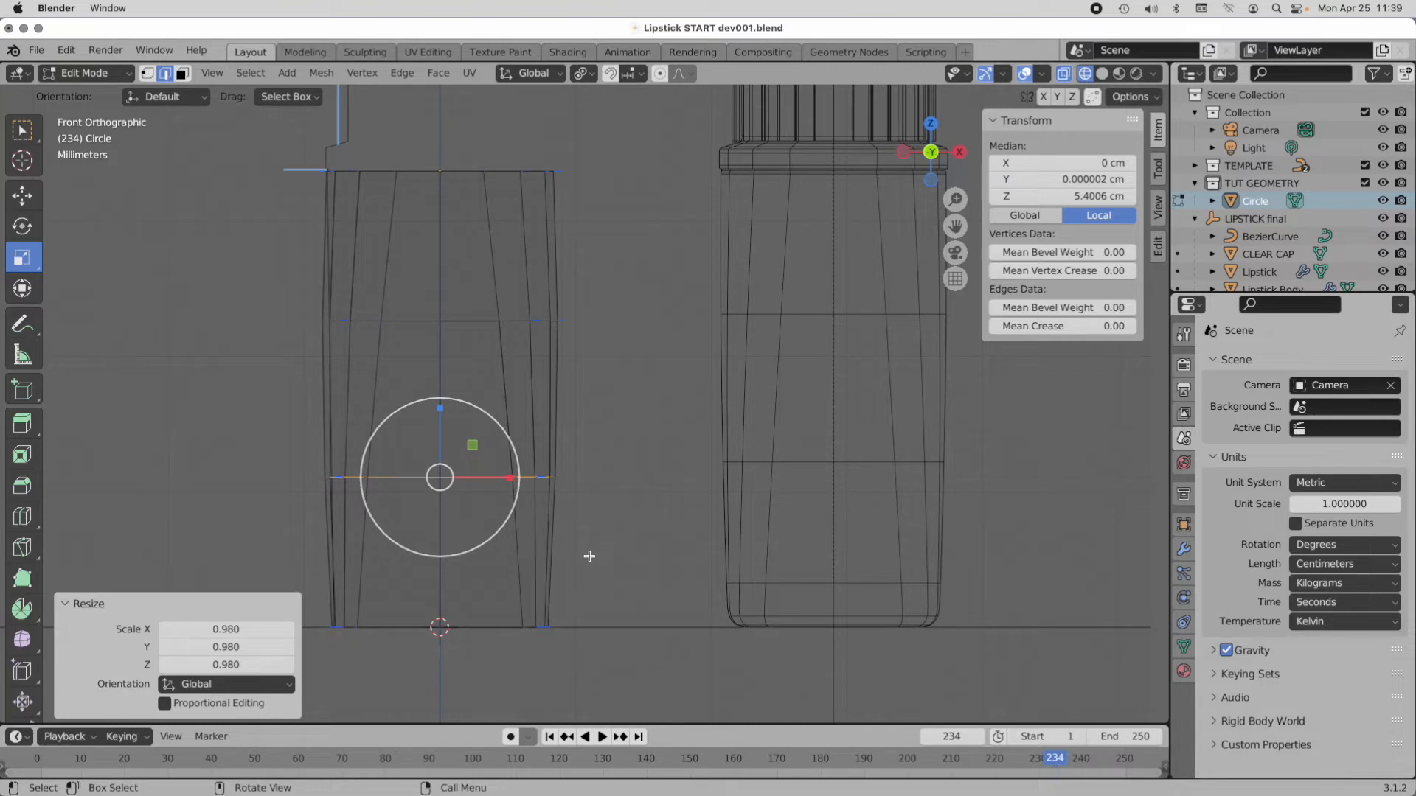
# Step: Turn off the vertex normals display and the X-ray view
pyautogui.moveTo(589, 556); pyautogui.dragTo(612, 458, button='middle')
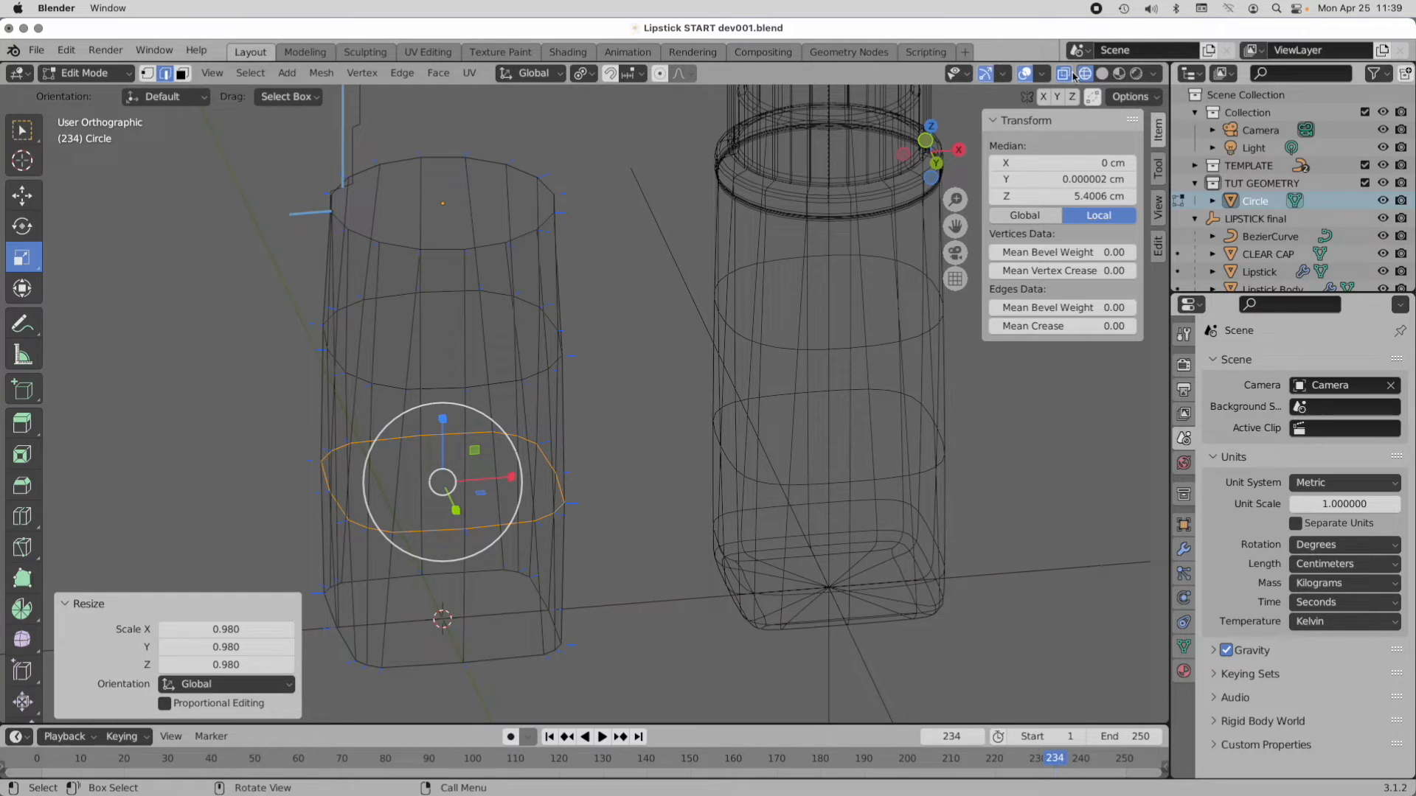
pyautogui.click(1042, 75)
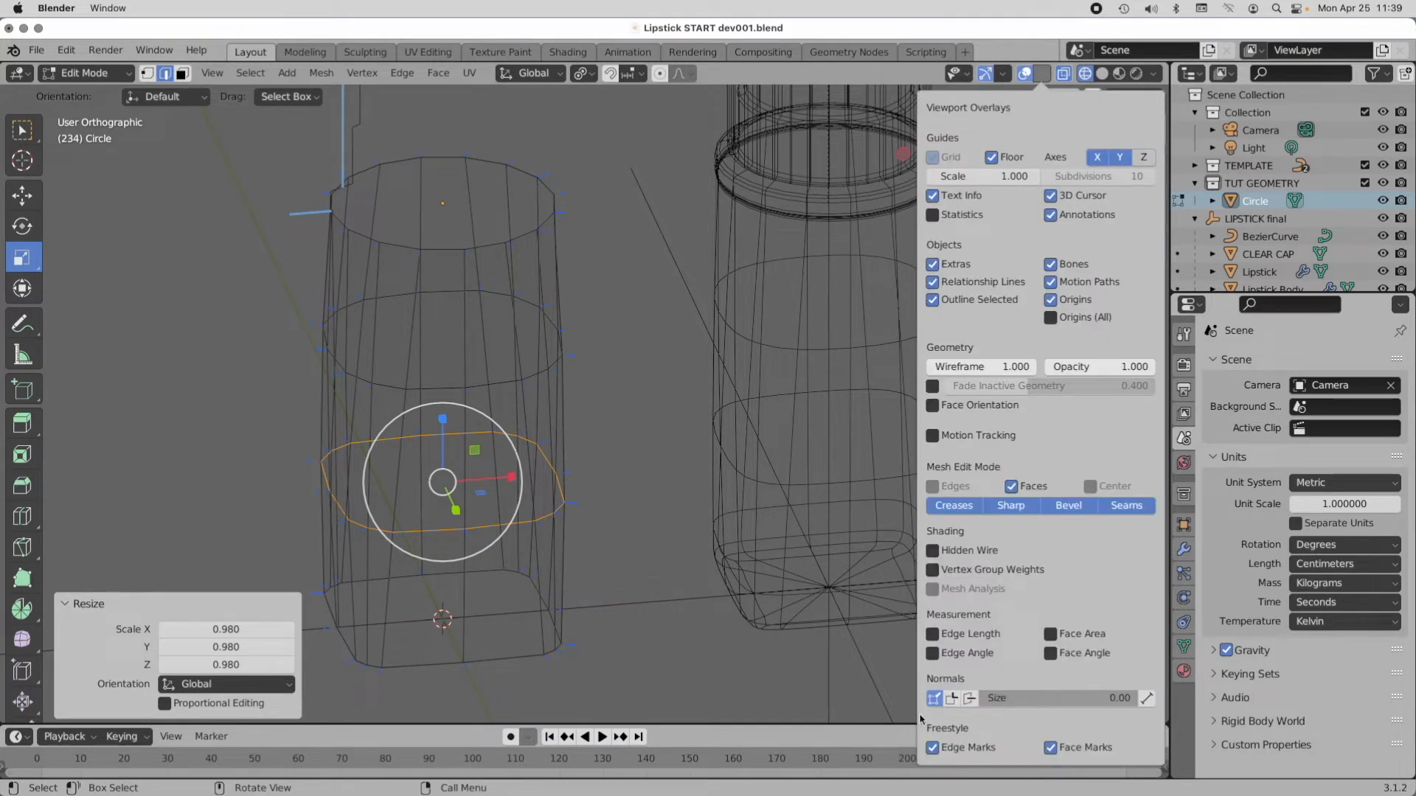
pyautogui.click(934, 698)
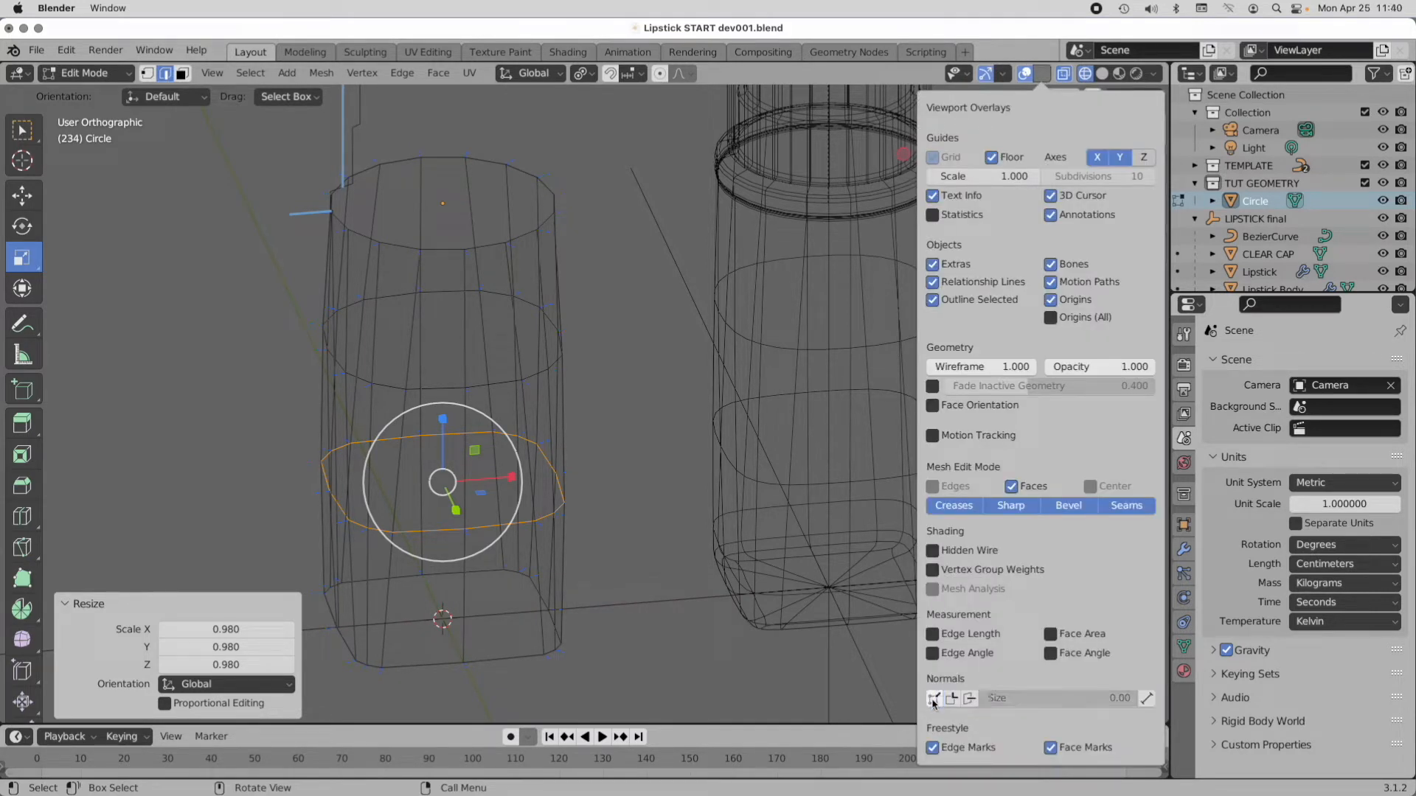
pyautogui.press('n')
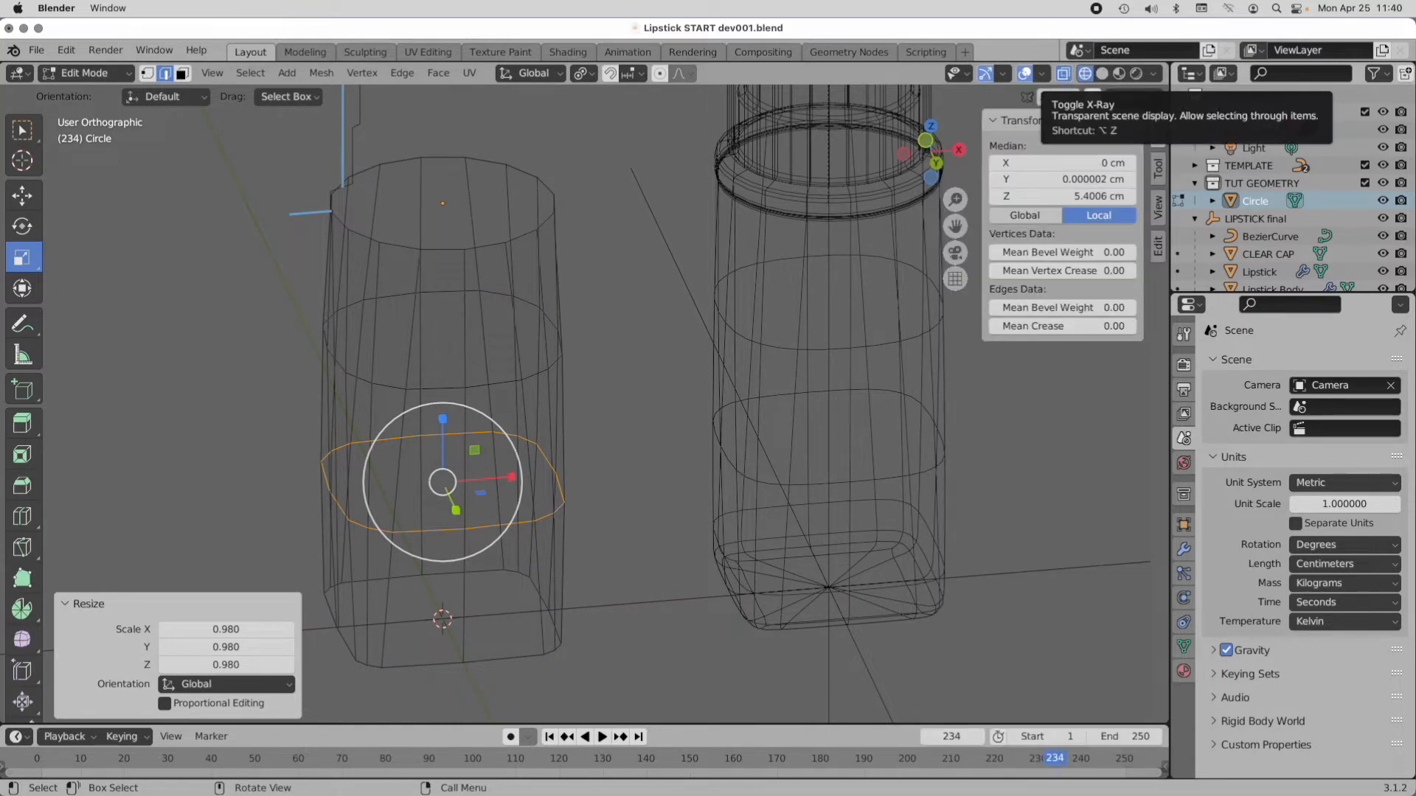
pyautogui.click(1063, 76)
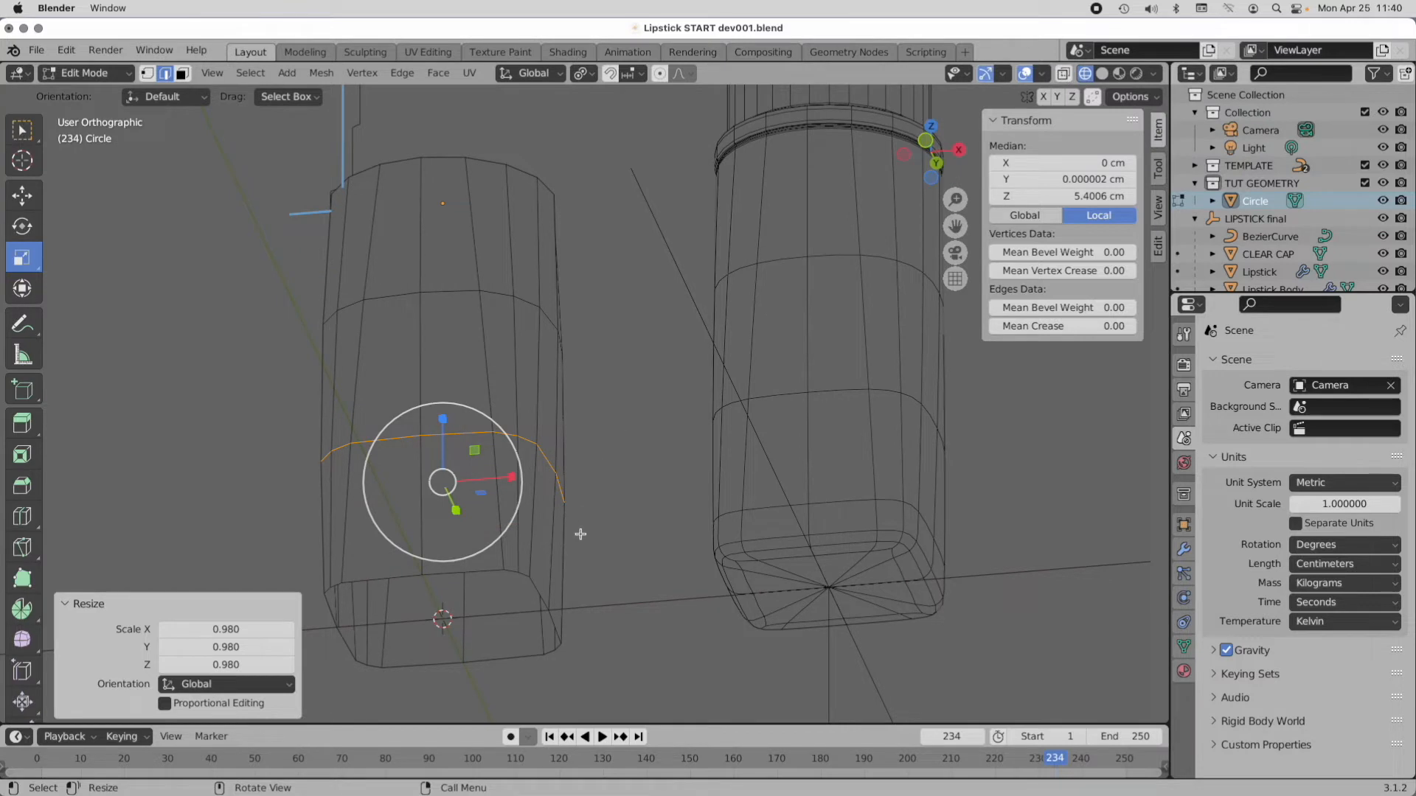
# Step: Select the open bottom edge loop of the body and close it with New Face from Edges
pyautogui.keyDown('shift'); pyautogui.moveTo(569, 544); pyautogui.dragTo(659, 393, button='middle'); pyautogui.keyUp('shift')
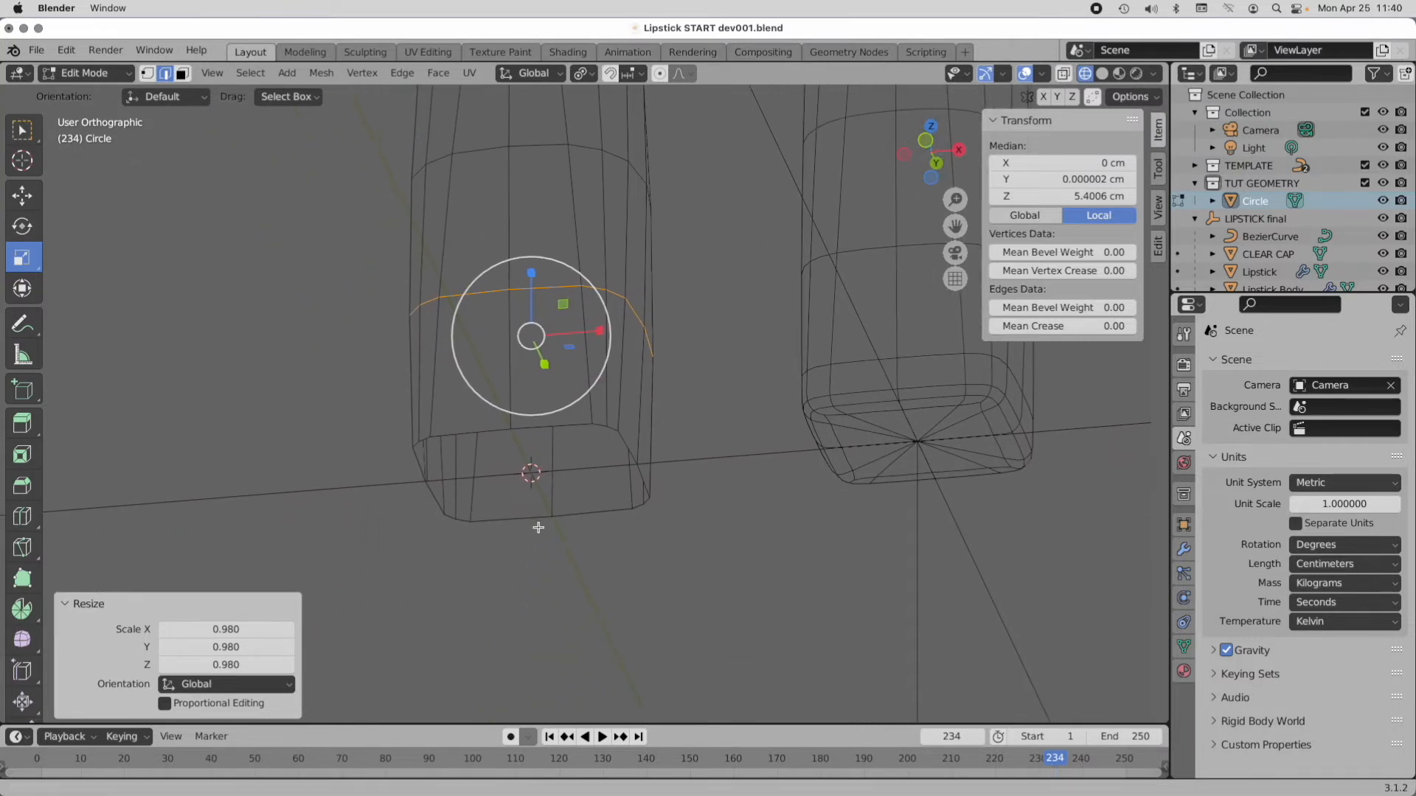
pyautogui.keyDown('ctrl'); pyautogui.moveTo(537, 529); pyautogui.dragTo(576, 439, button='middle'); pyautogui.keyUp('ctrl')
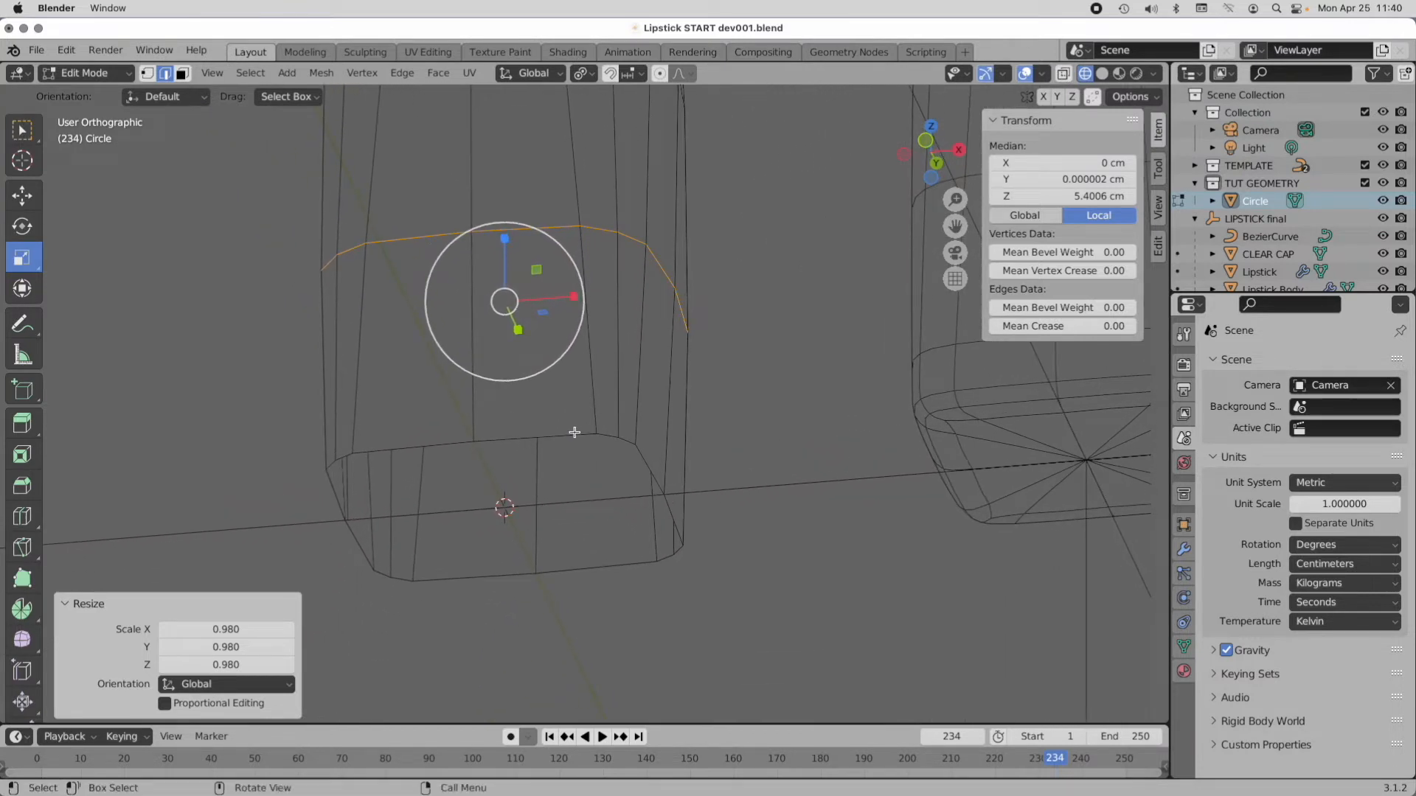
pyautogui.keyDown('alt'); pyautogui.click(574, 434); pyautogui.keyUp('alt')
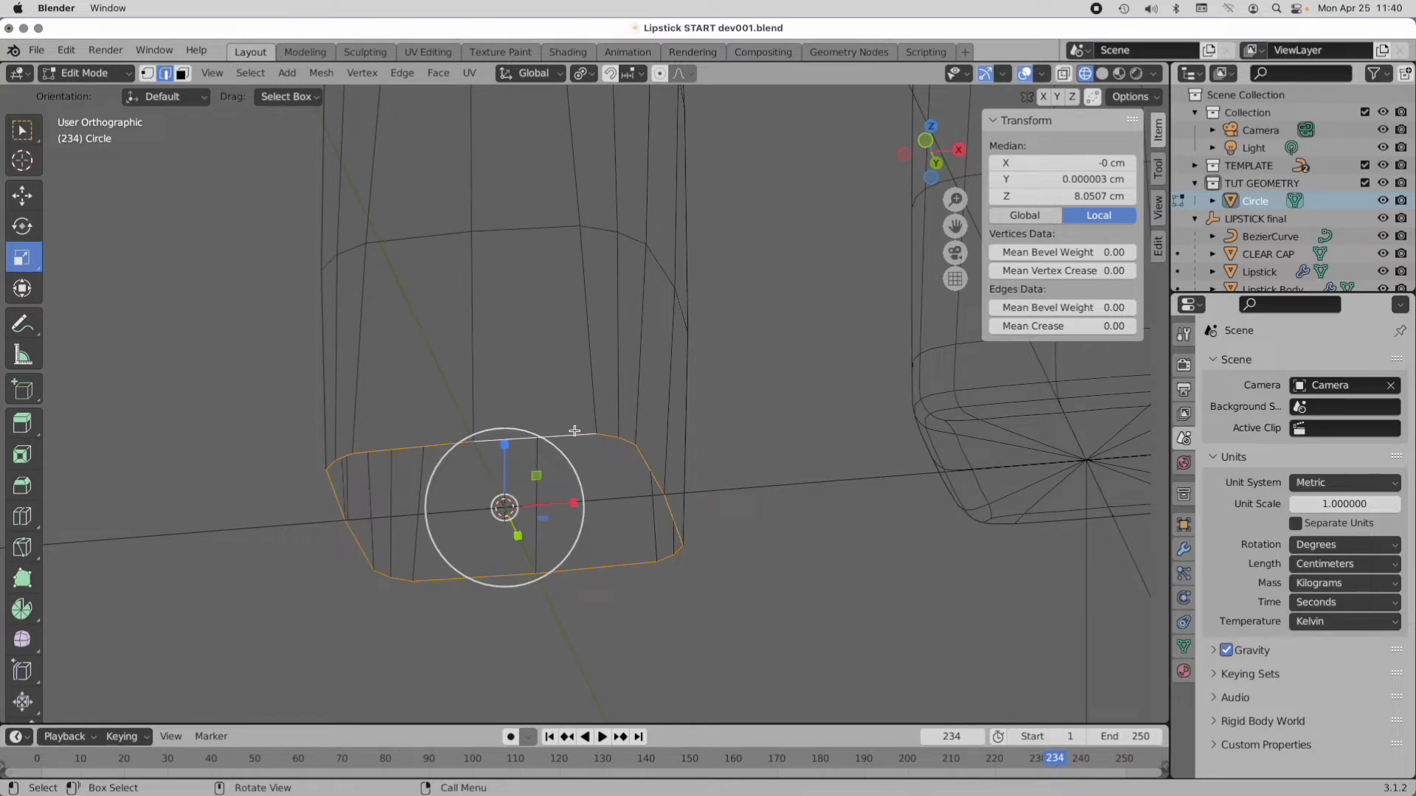
pyautogui.rightClick(391, 132)
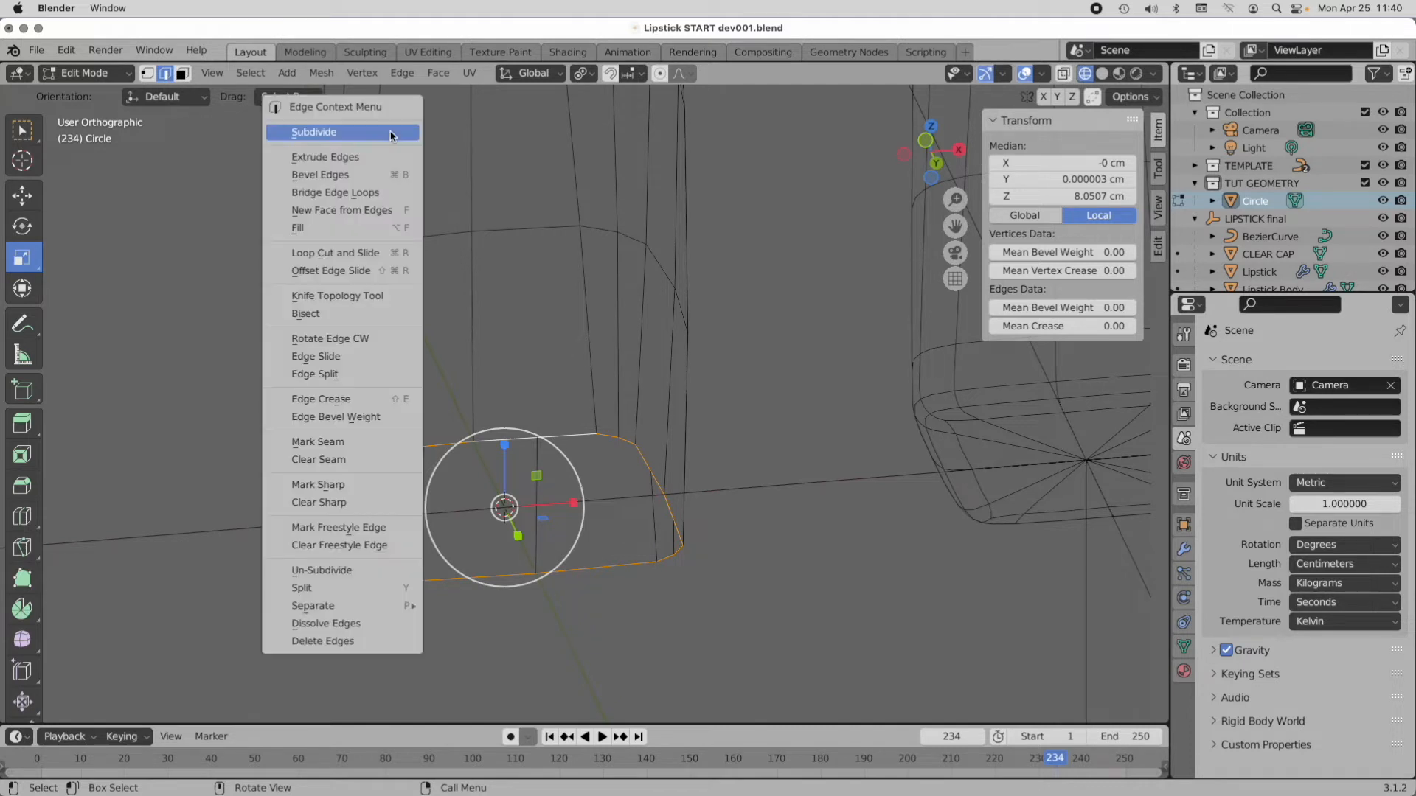
pyautogui.click(390, 211)
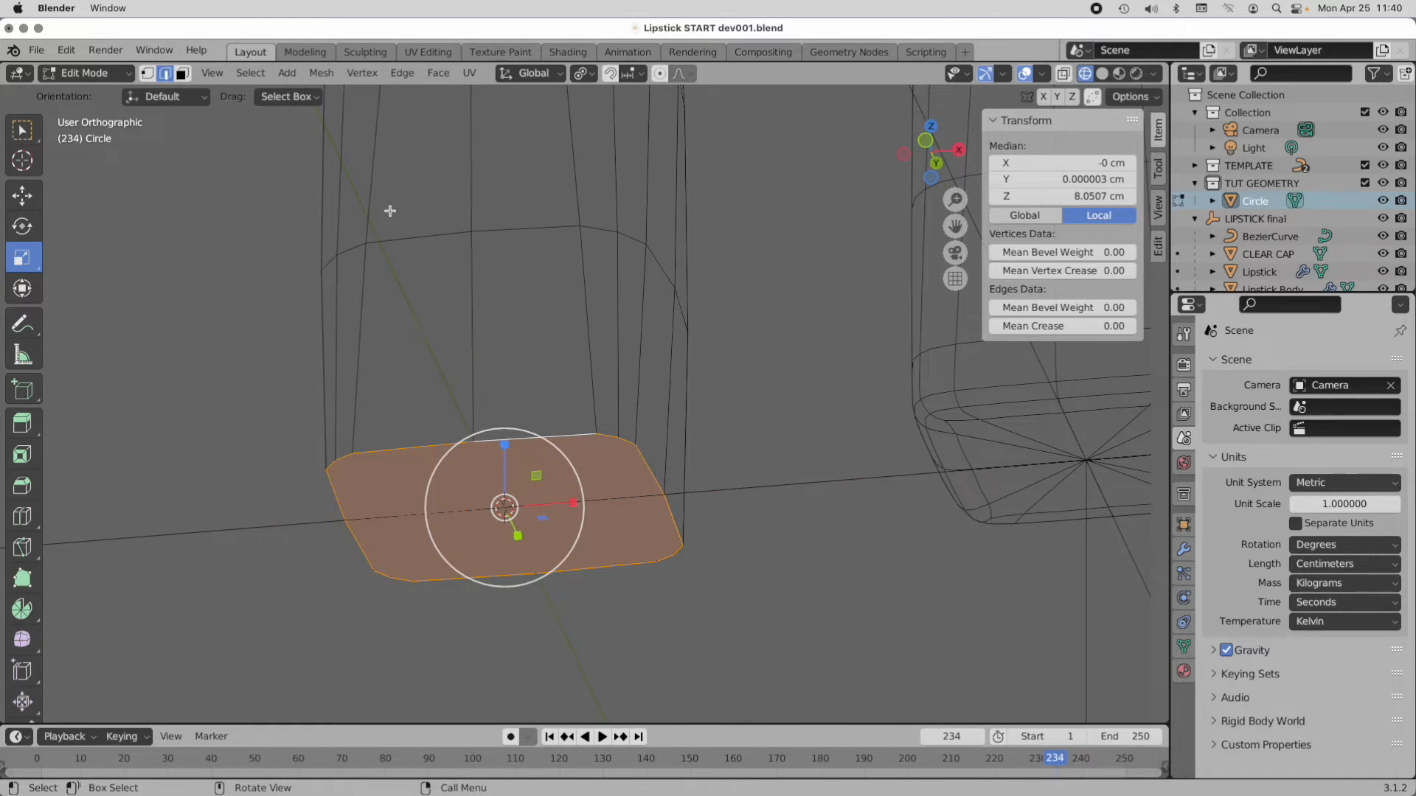
# Step: Bevel the bottom edge loop with two segments, shape 1.000 and a width of about 0.367 cm to add supporting loops
pyautogui.click(23, 486)
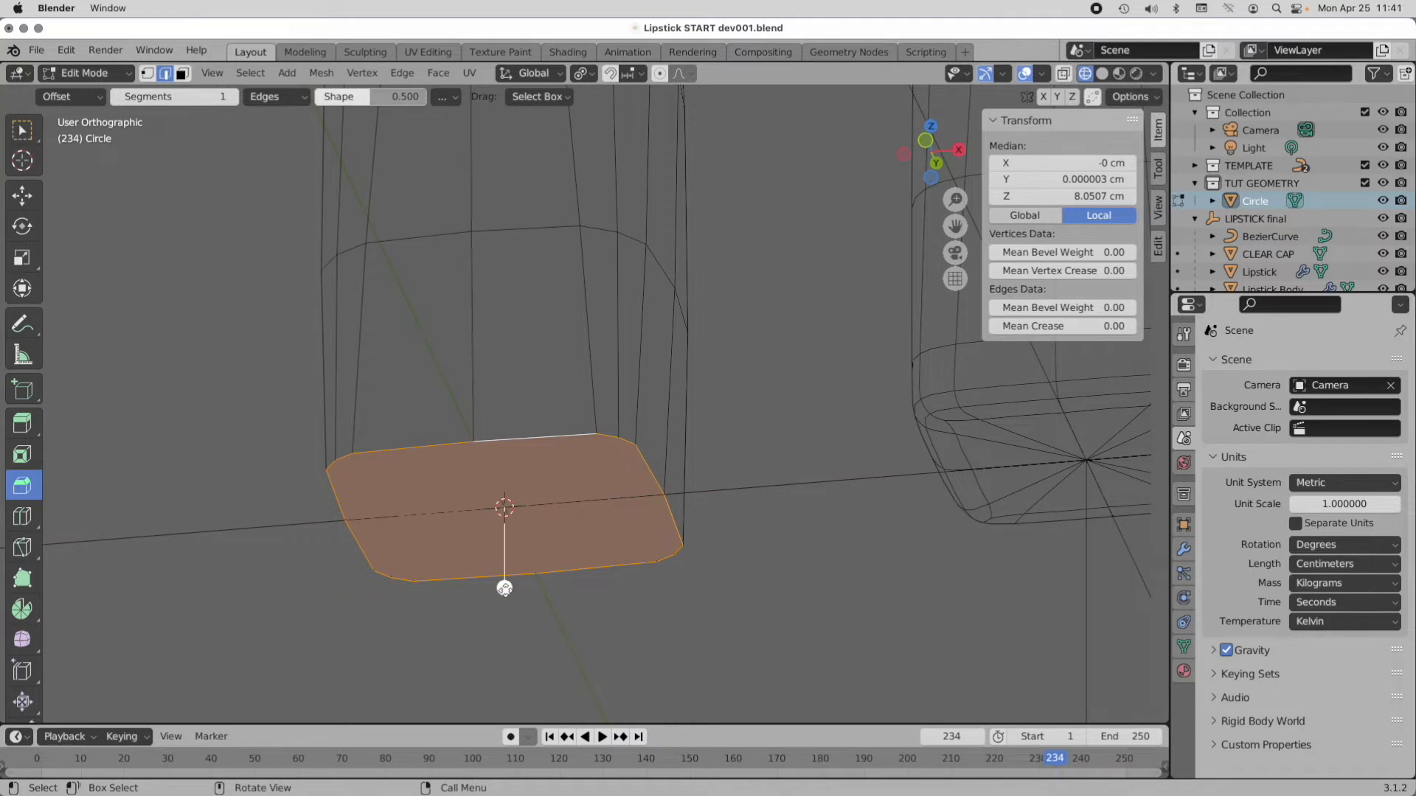
pyautogui.moveTo(504, 589); pyautogui.dragTo(511, 625)
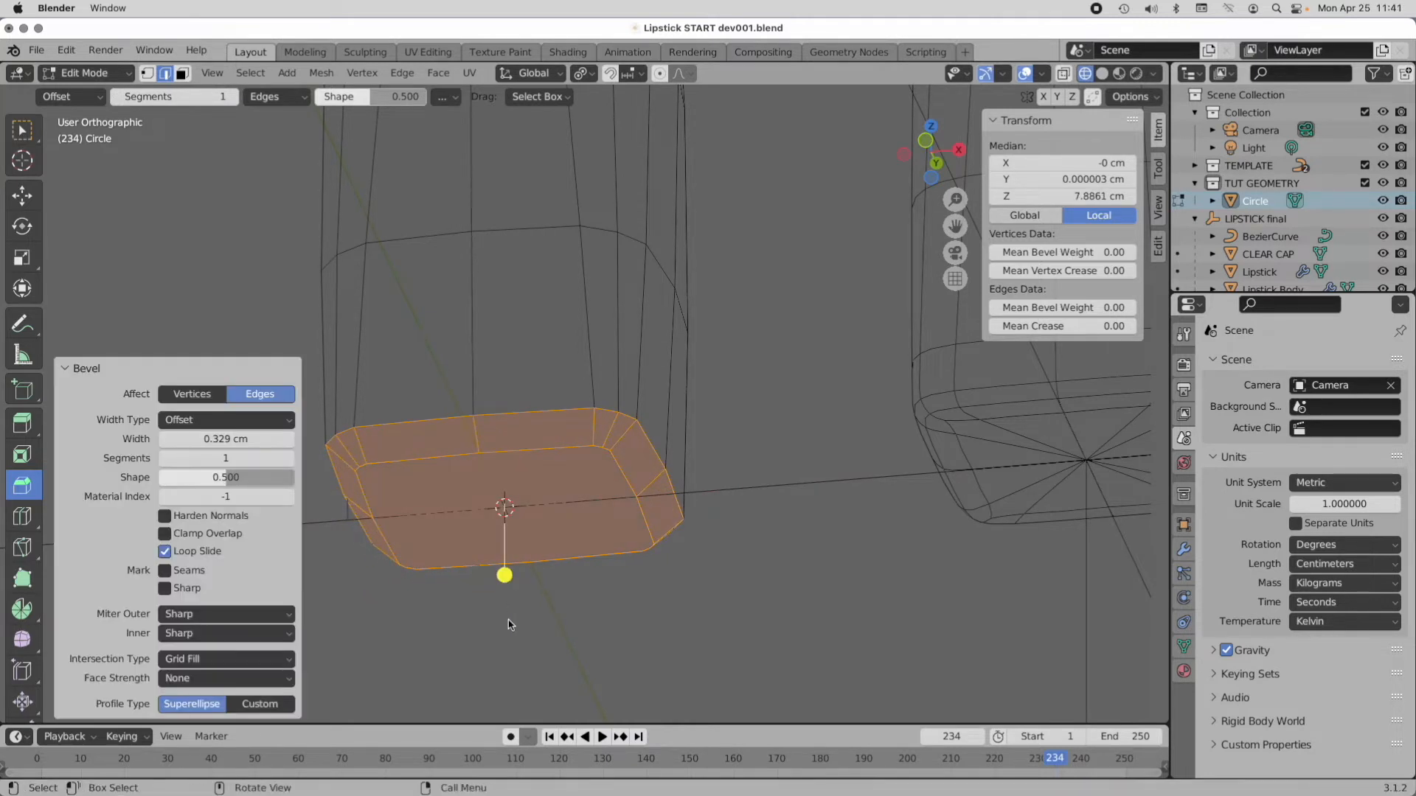
pyautogui.press('super+z')
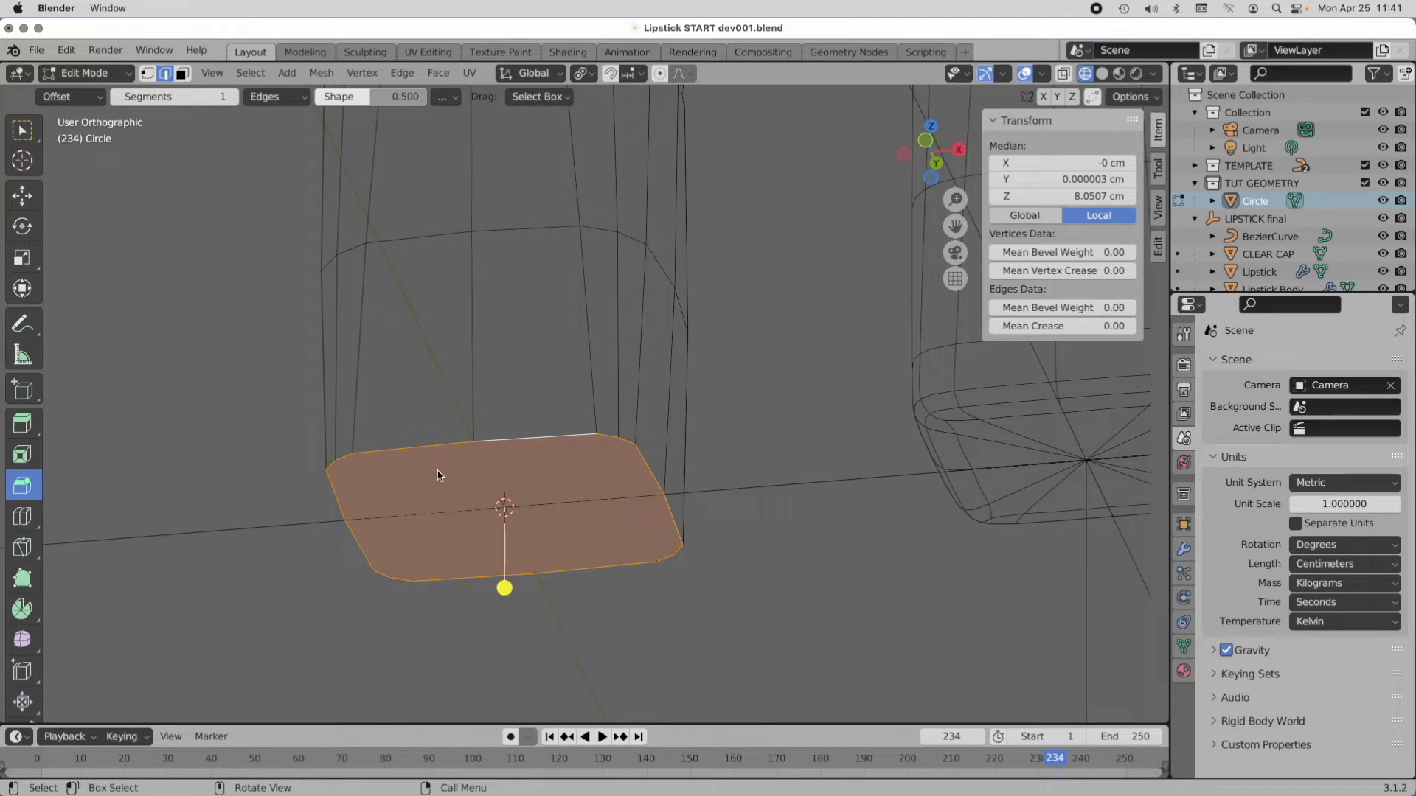
pyautogui.click(189, 97)
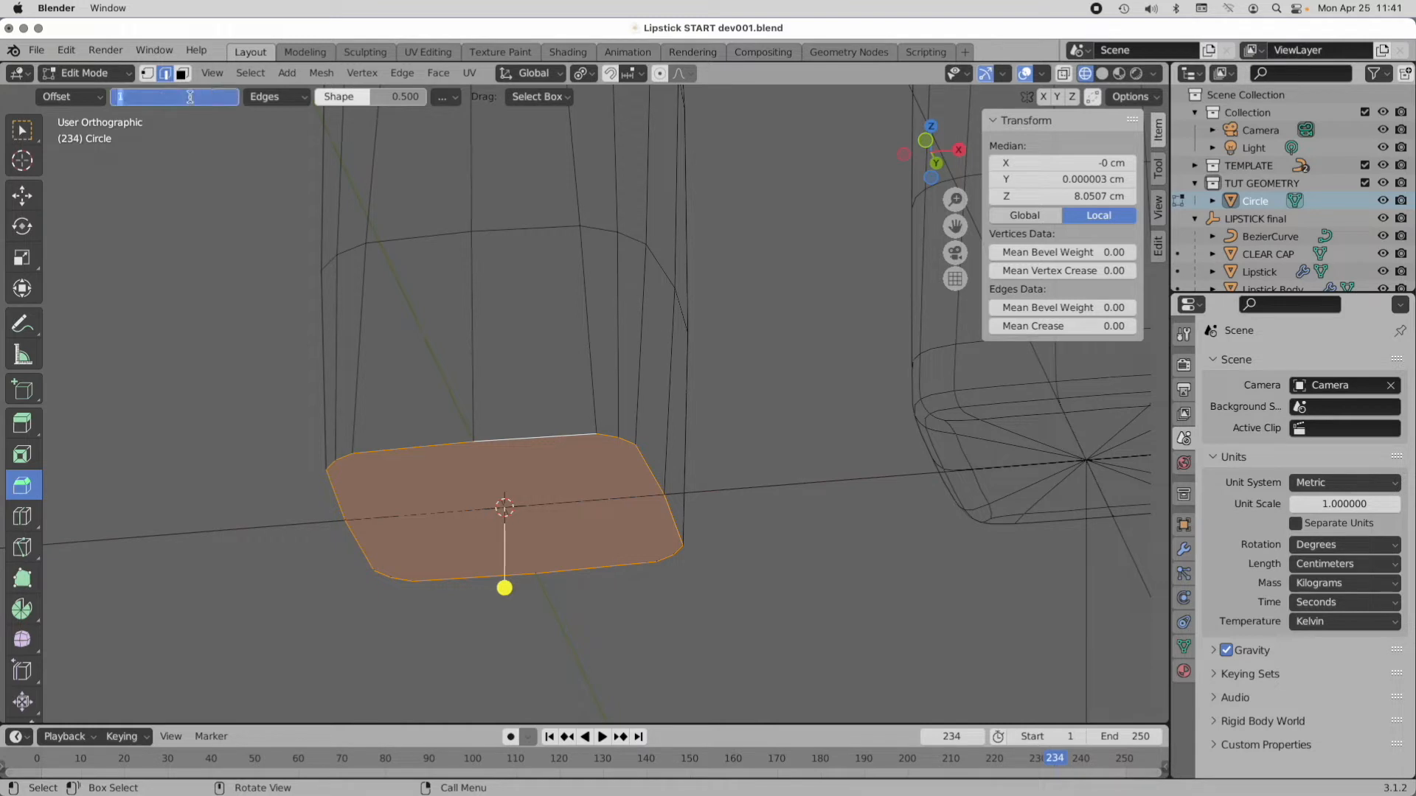
pyautogui.write('2')
pyautogui.click(403, 98)
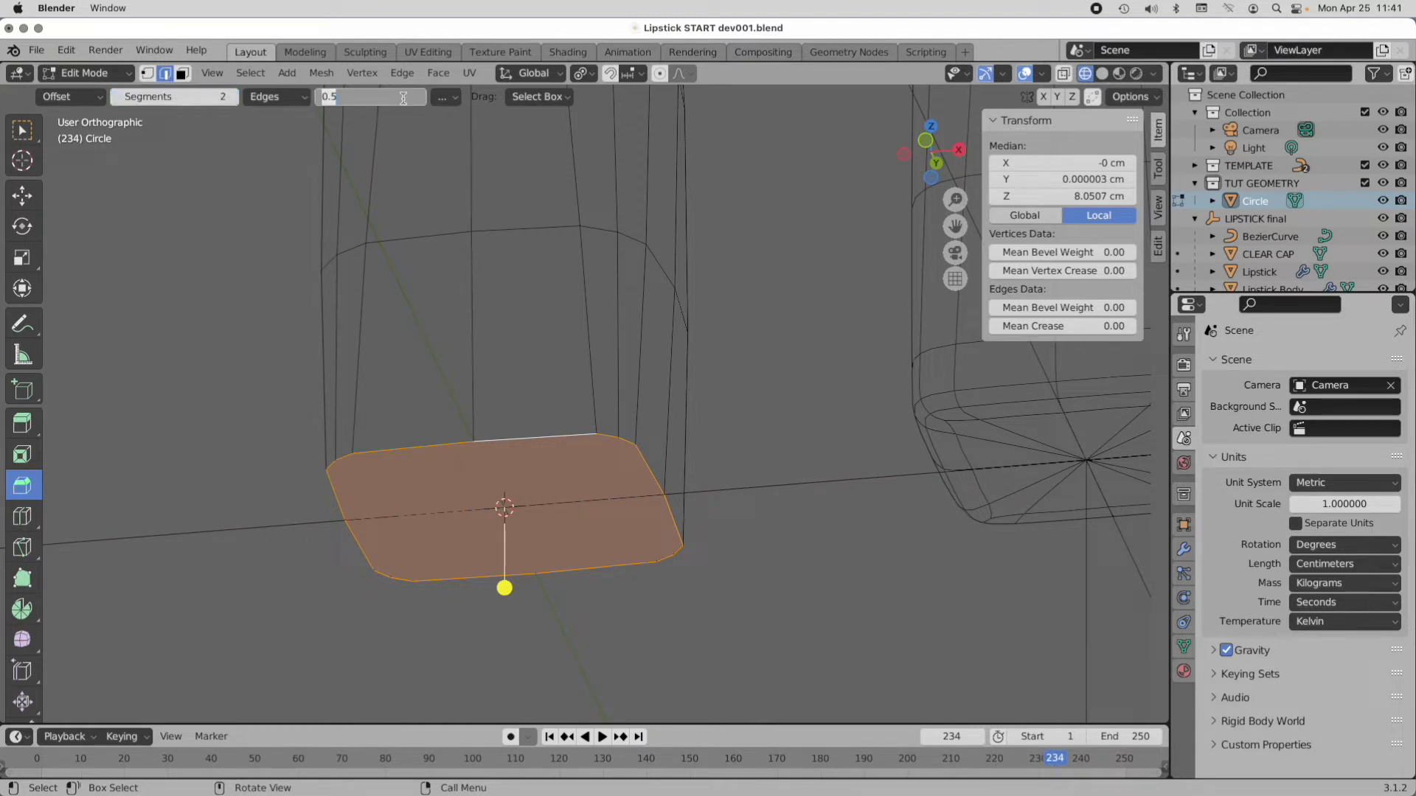
pyautogui.write('1')
pyautogui.press('Return')
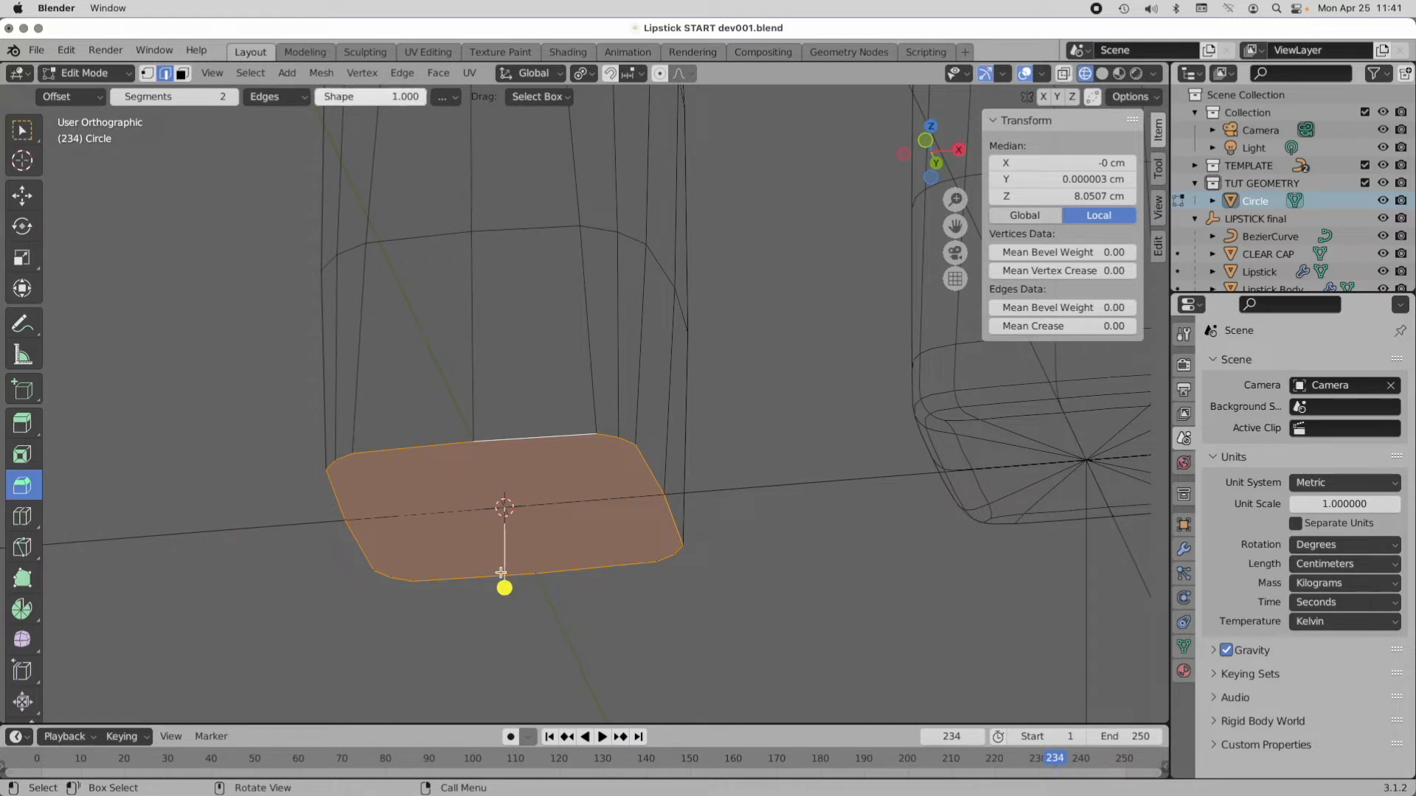
pyautogui.moveTo(505, 588); pyautogui.dragTo(513, 622)
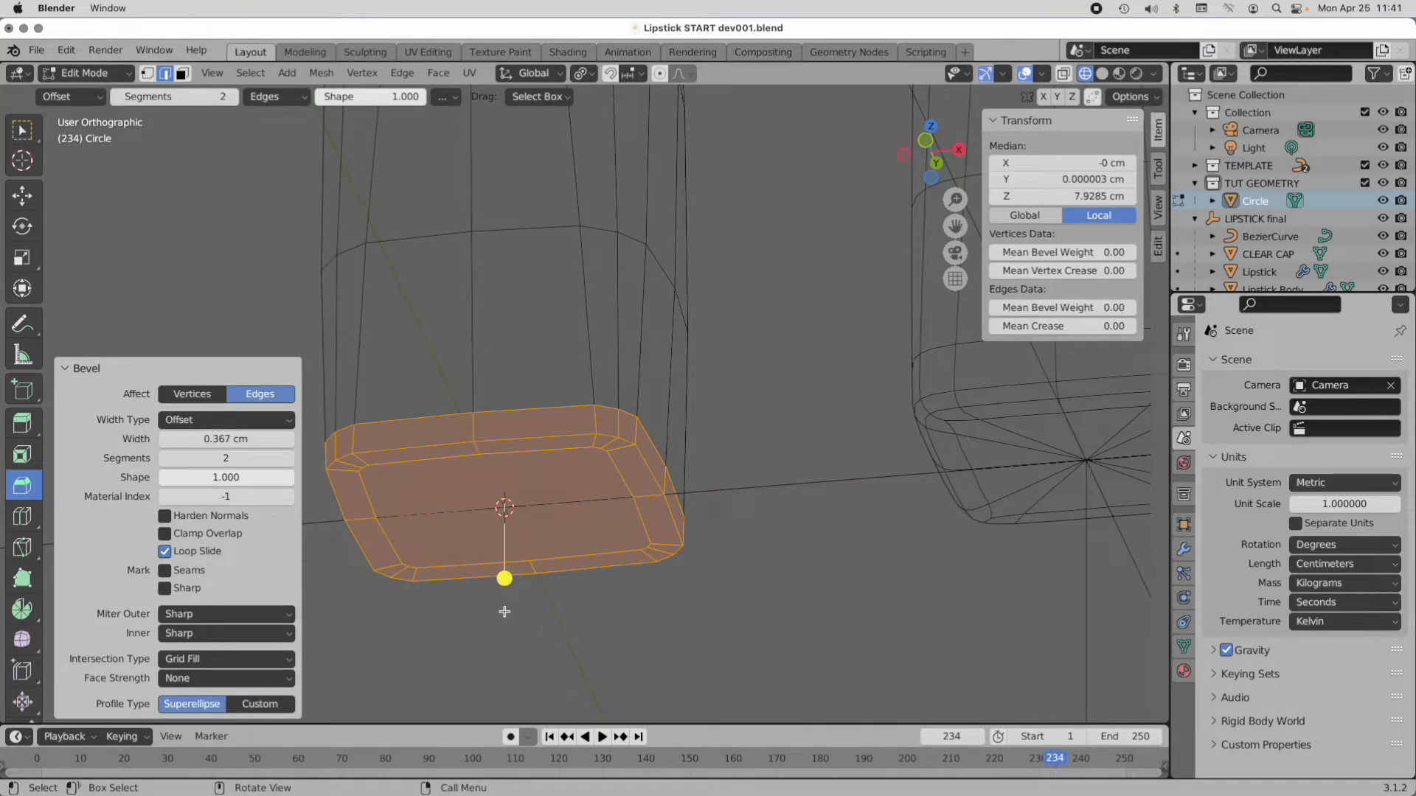
# Step: Select the central corner loop of the base bevel and bevel it with one segment, shape 0.5 and a width of about 0.185 cm
pyautogui.keyDown('ctrl'); pyautogui.moveTo(370, 480); pyautogui.dragTo(448, 421, button='middle'); pyautogui.keyUp('ctrl')
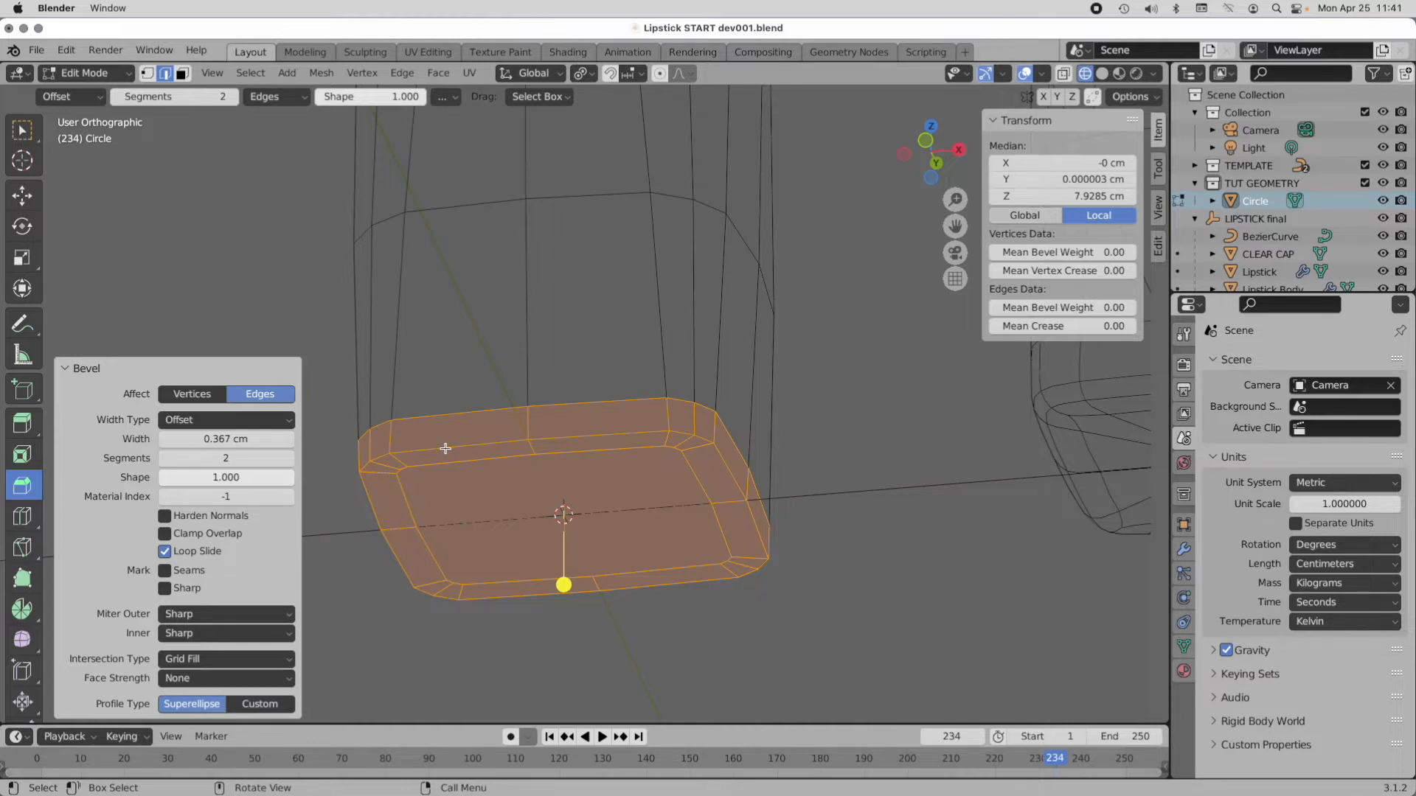
pyautogui.keyDown('alt'); pyautogui.click(445, 448); pyautogui.keyUp('alt')
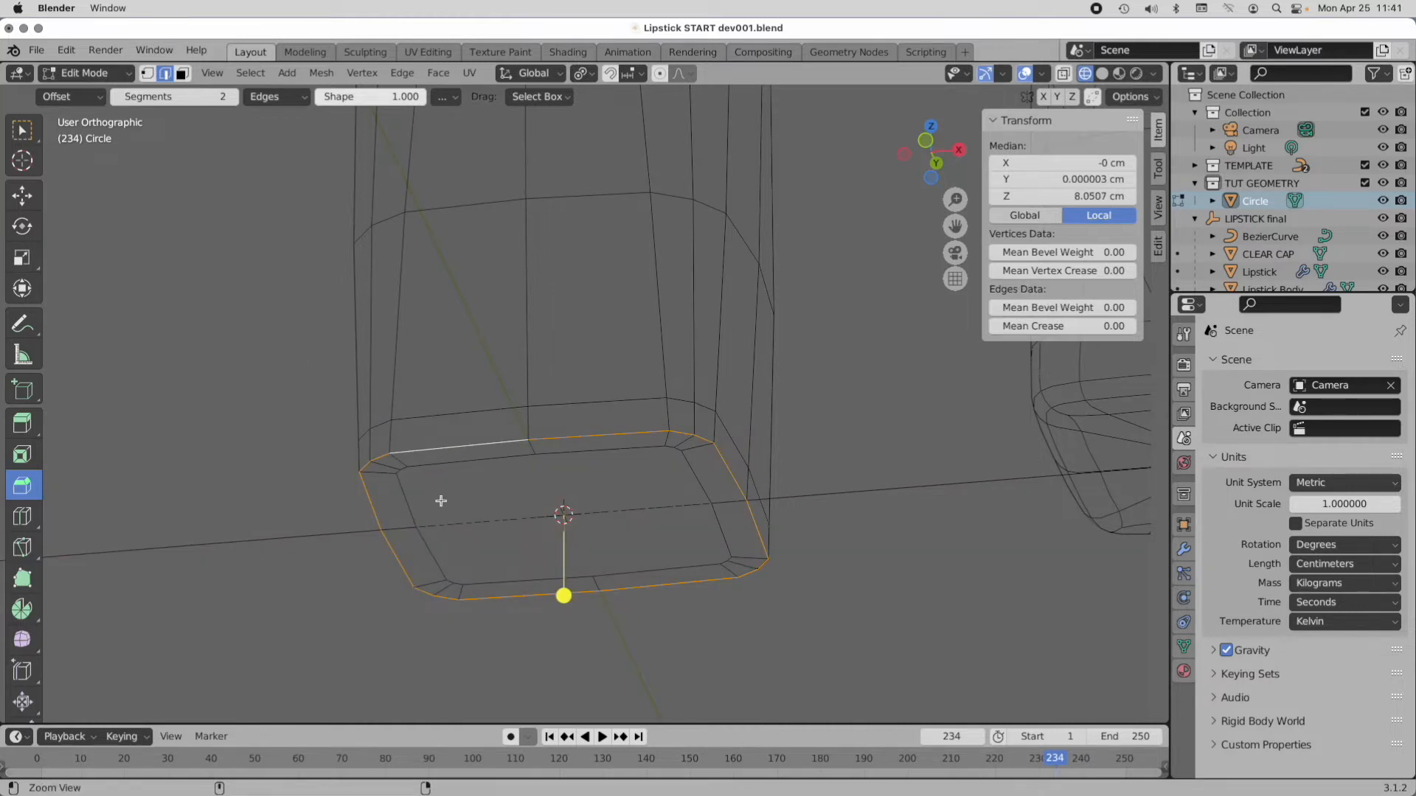
pyautogui.scroll(3, 442, 499)
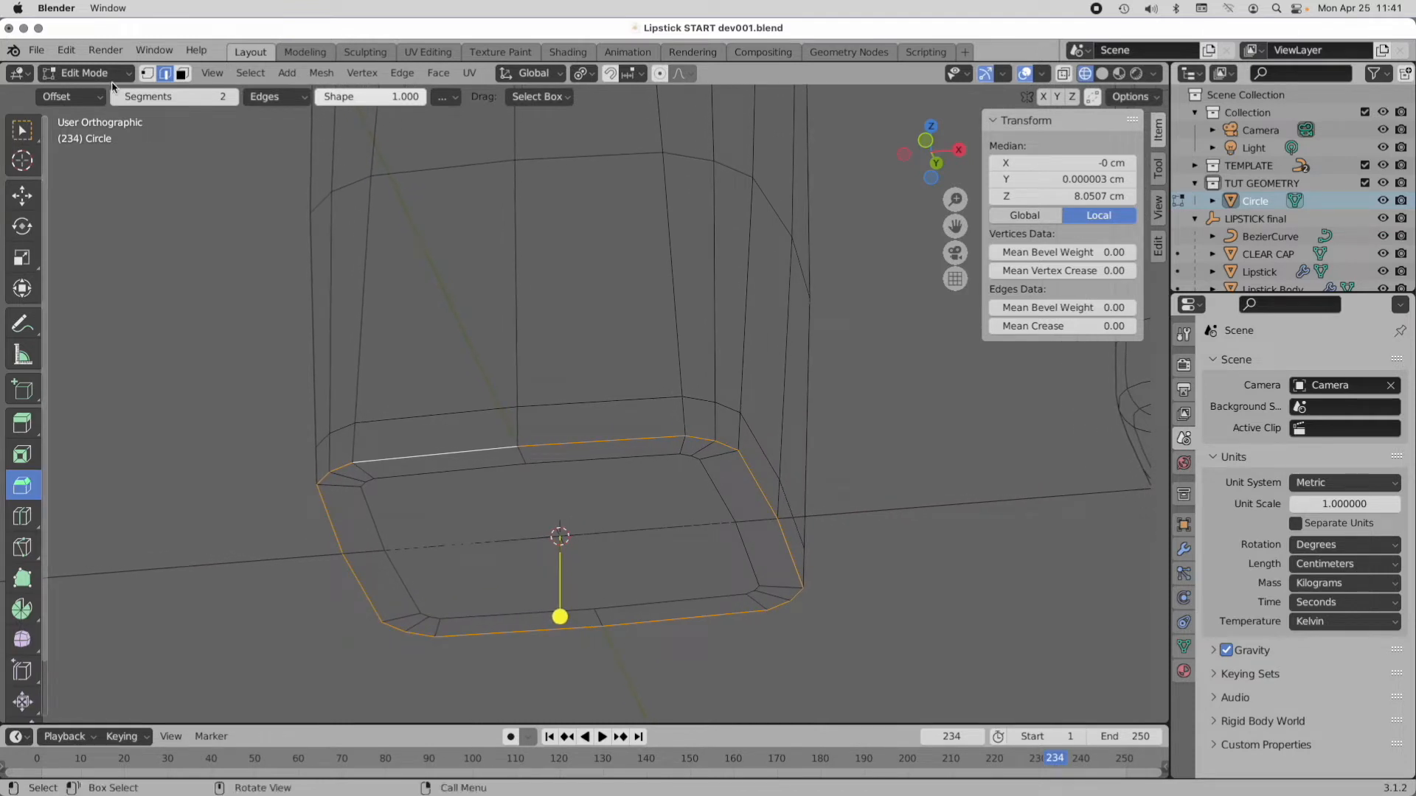
pyautogui.click(168, 97)
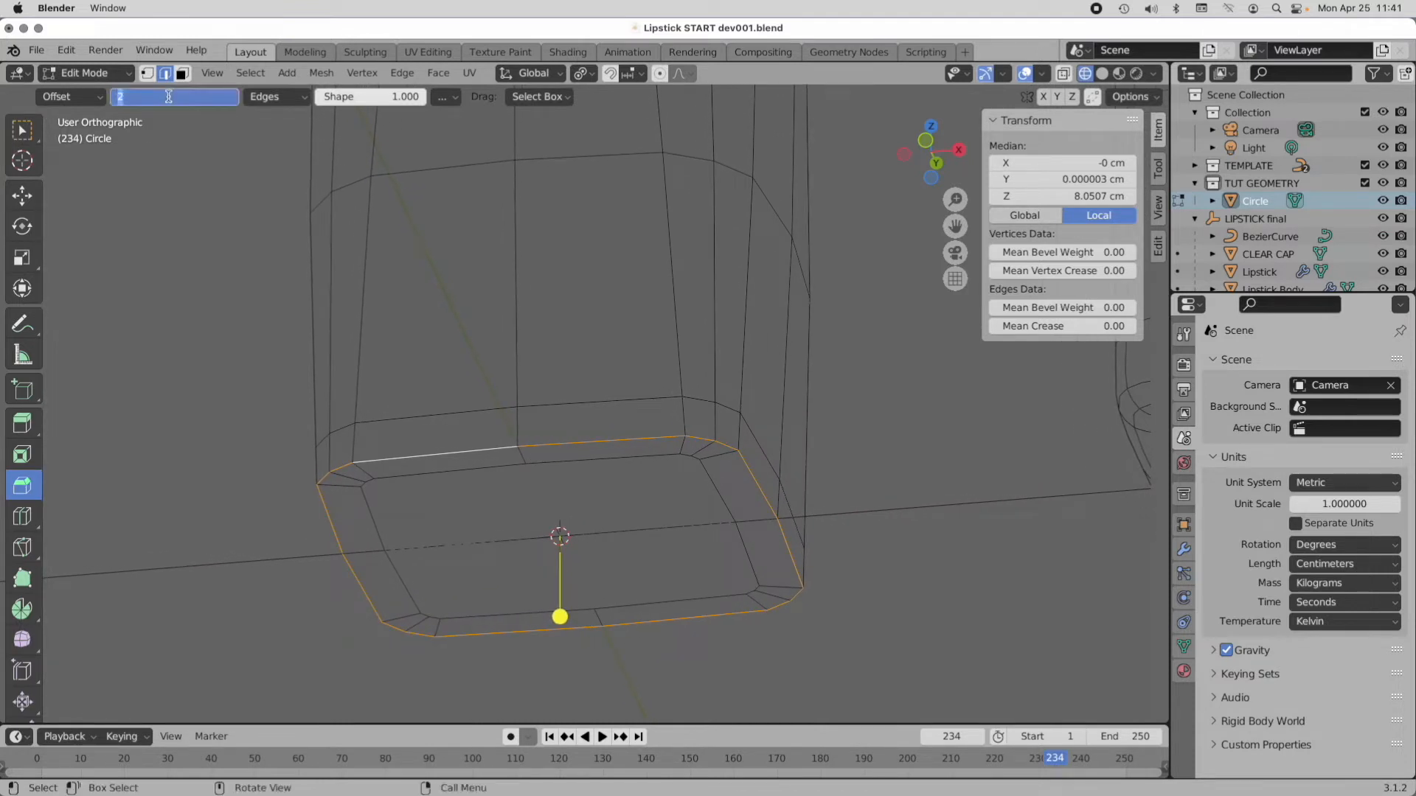
pyautogui.write('1')
pyautogui.press('Tab')
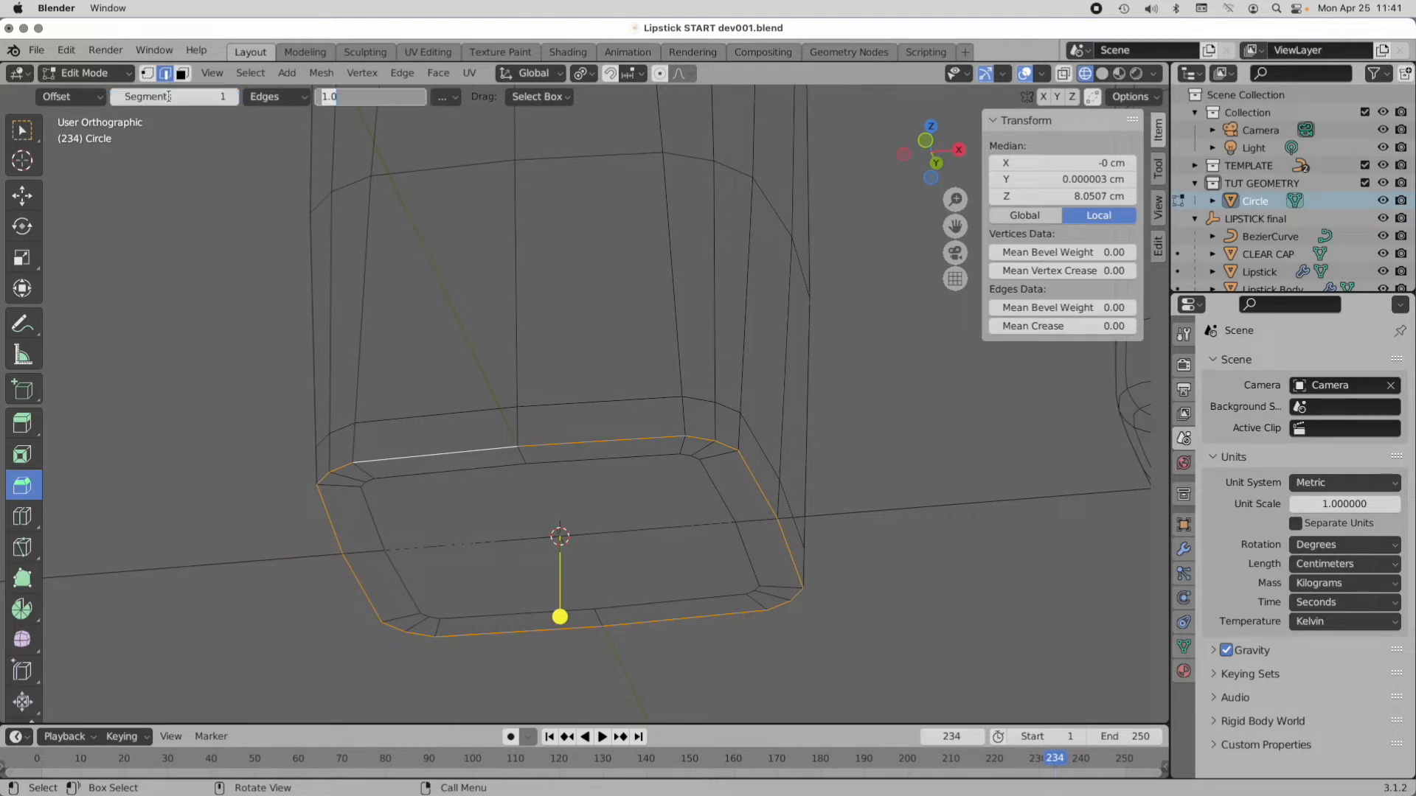
pyautogui.press('BackSpace')
pyautogui.write('.5')
pyautogui.press('Return')
pyautogui.moveTo(560, 617); pyautogui.dragTo(569, 644)
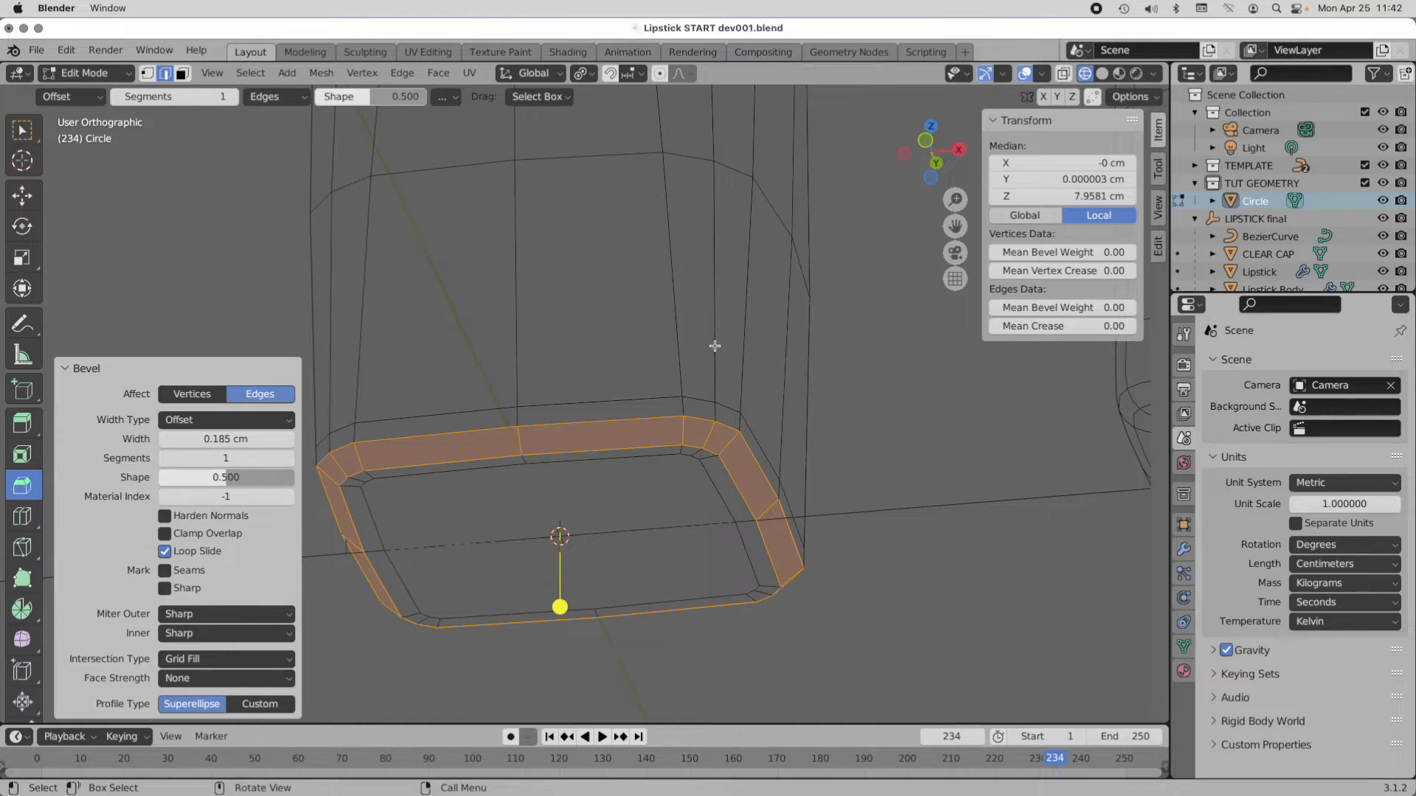
# Step: Show the body's base in front view with X-ray turned on
pyautogui.click(926, 142)
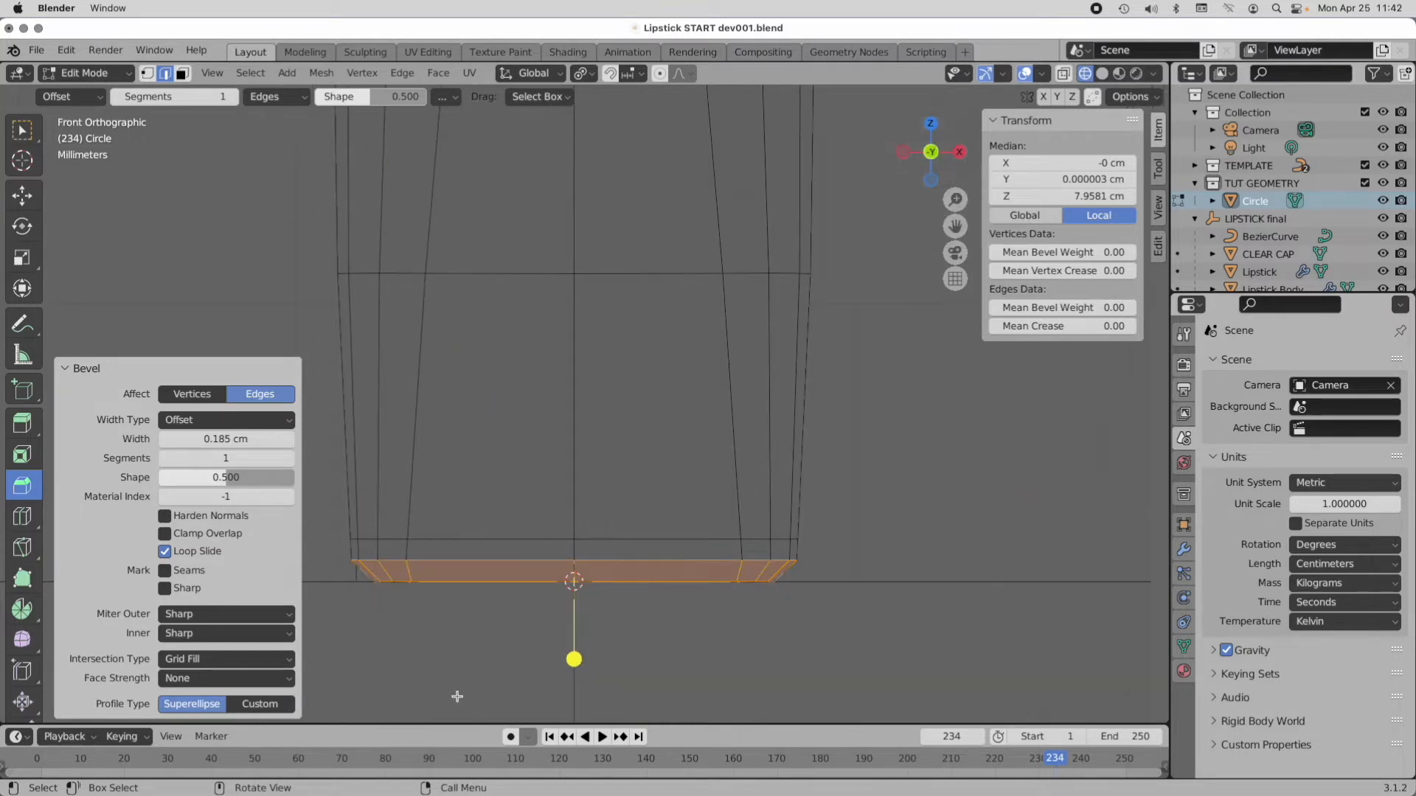
pyautogui.keyDown('shift'); pyautogui.moveTo(481, 607); pyautogui.dragTo(582, 490, button='middle'); pyautogui.keyUp('shift')
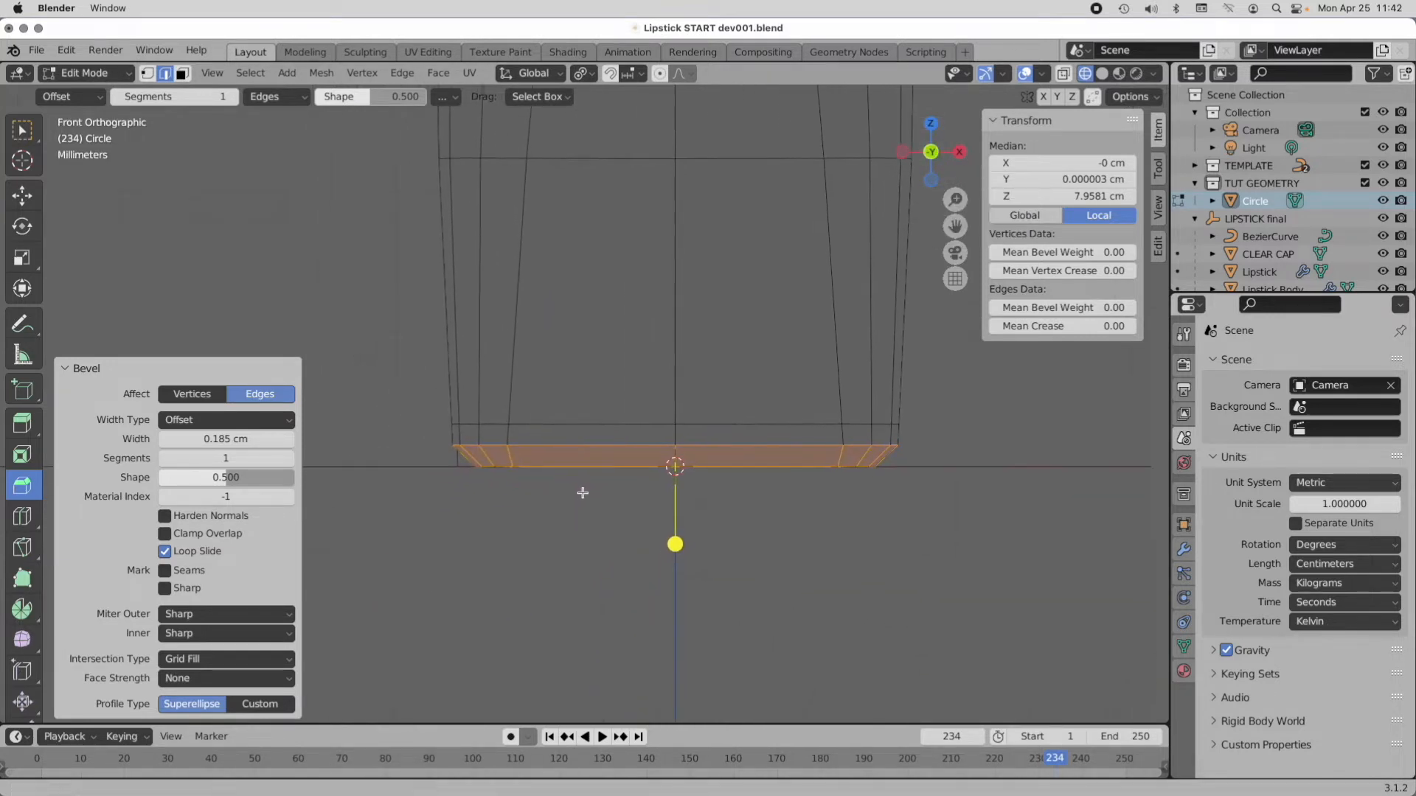
pyautogui.scroll(3, 531, 452)
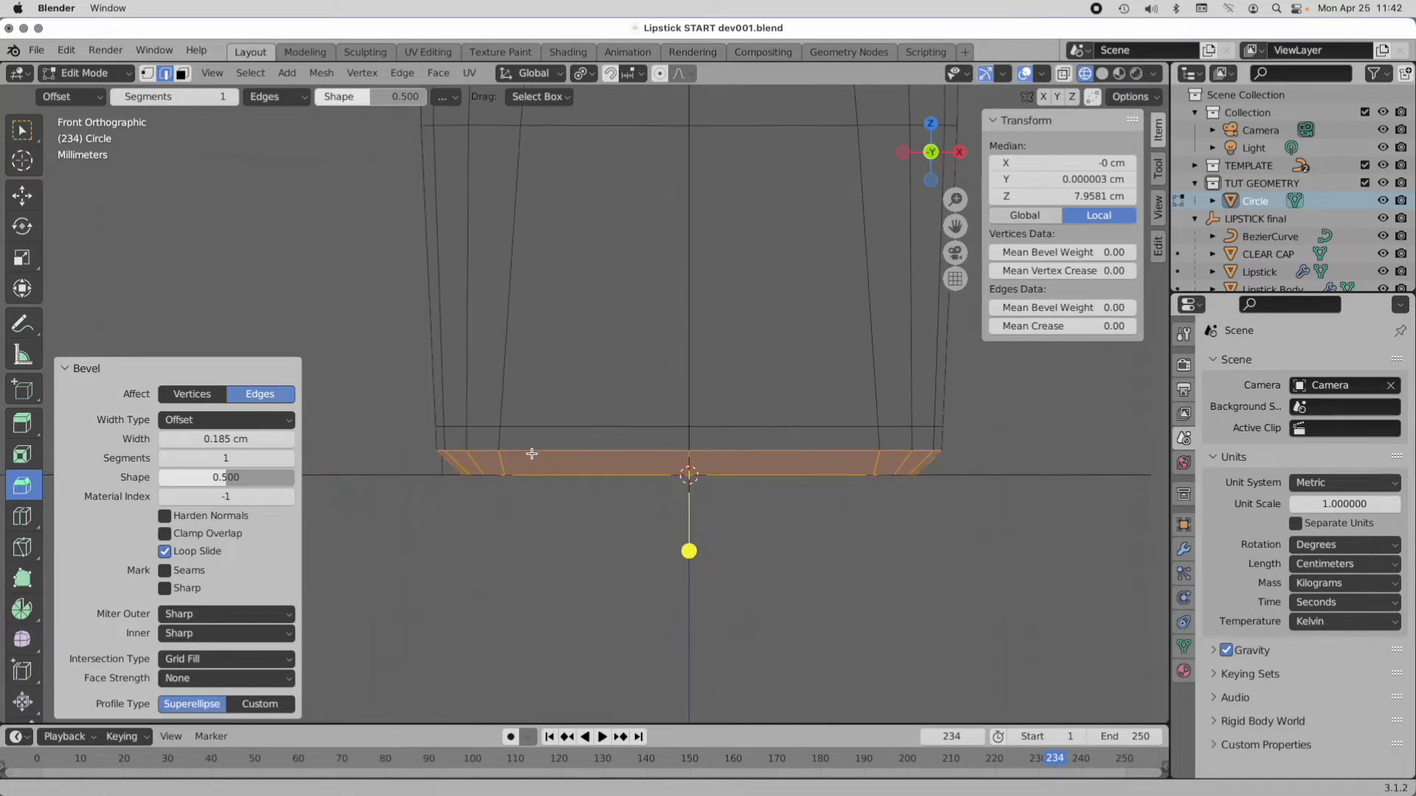
pyautogui.scroll(1, 583, 408)
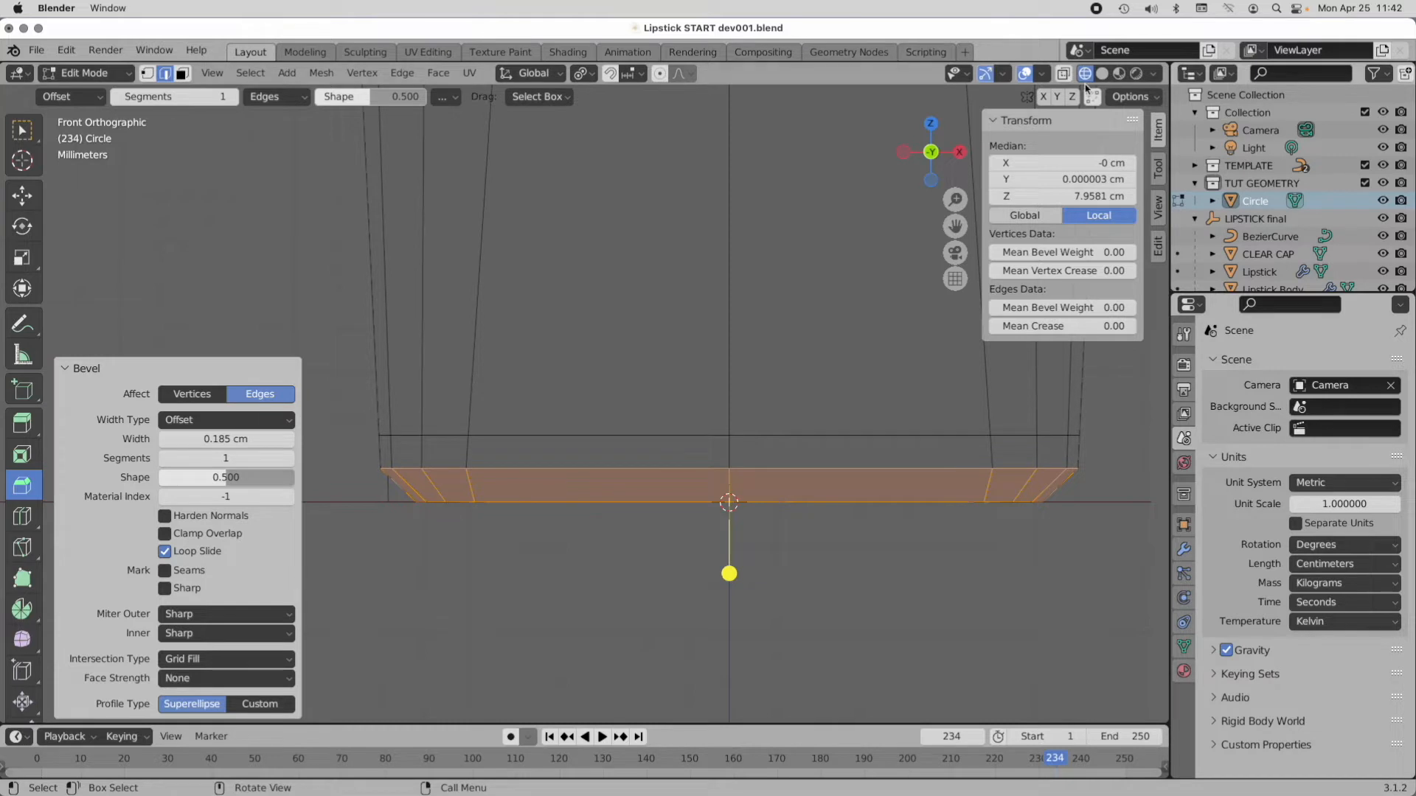
pyautogui.click(1064, 74)
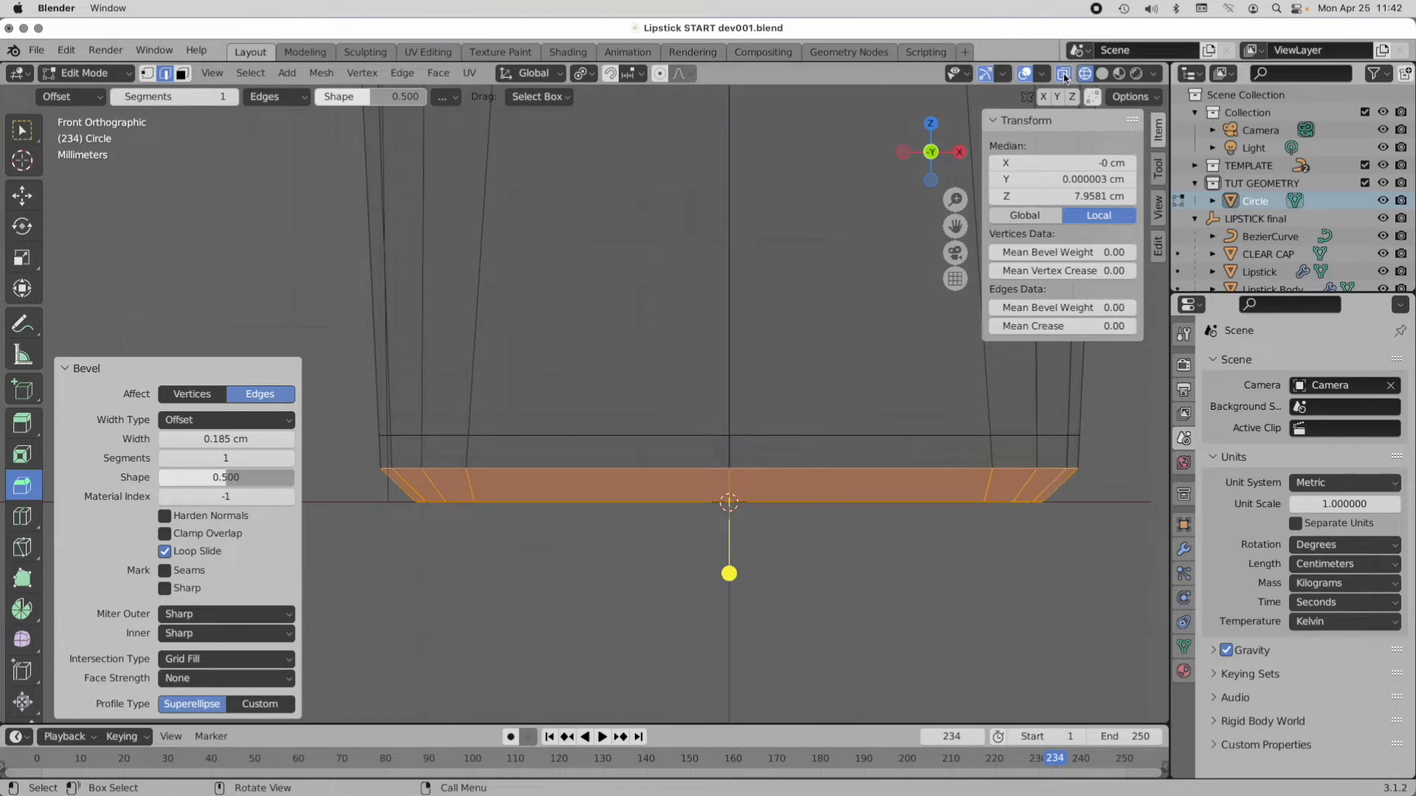
# Step: Add a Subdivision Surface modifier to the lipstick body and set its viewport levels to 2
pyautogui.click(1184, 550)
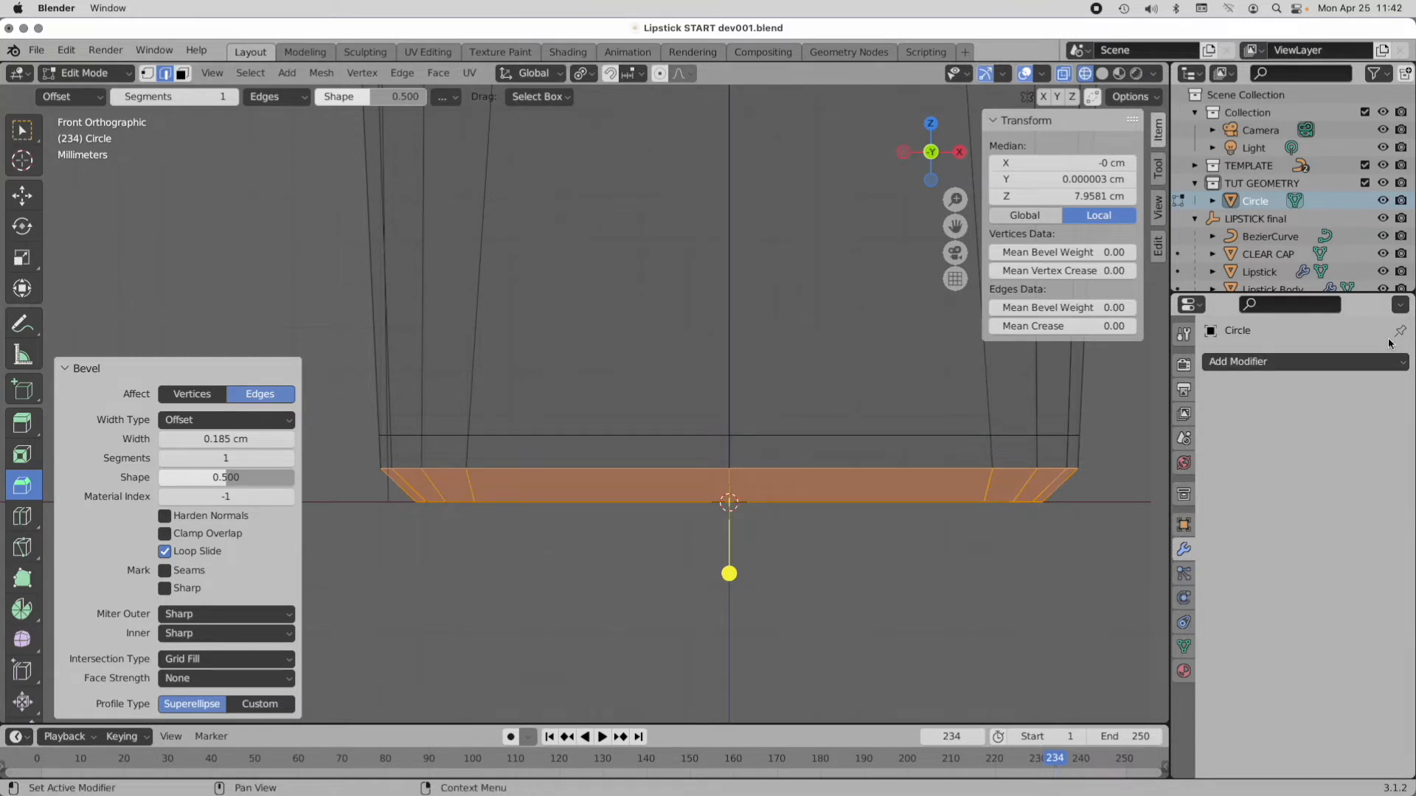
pyautogui.click(1266, 363)
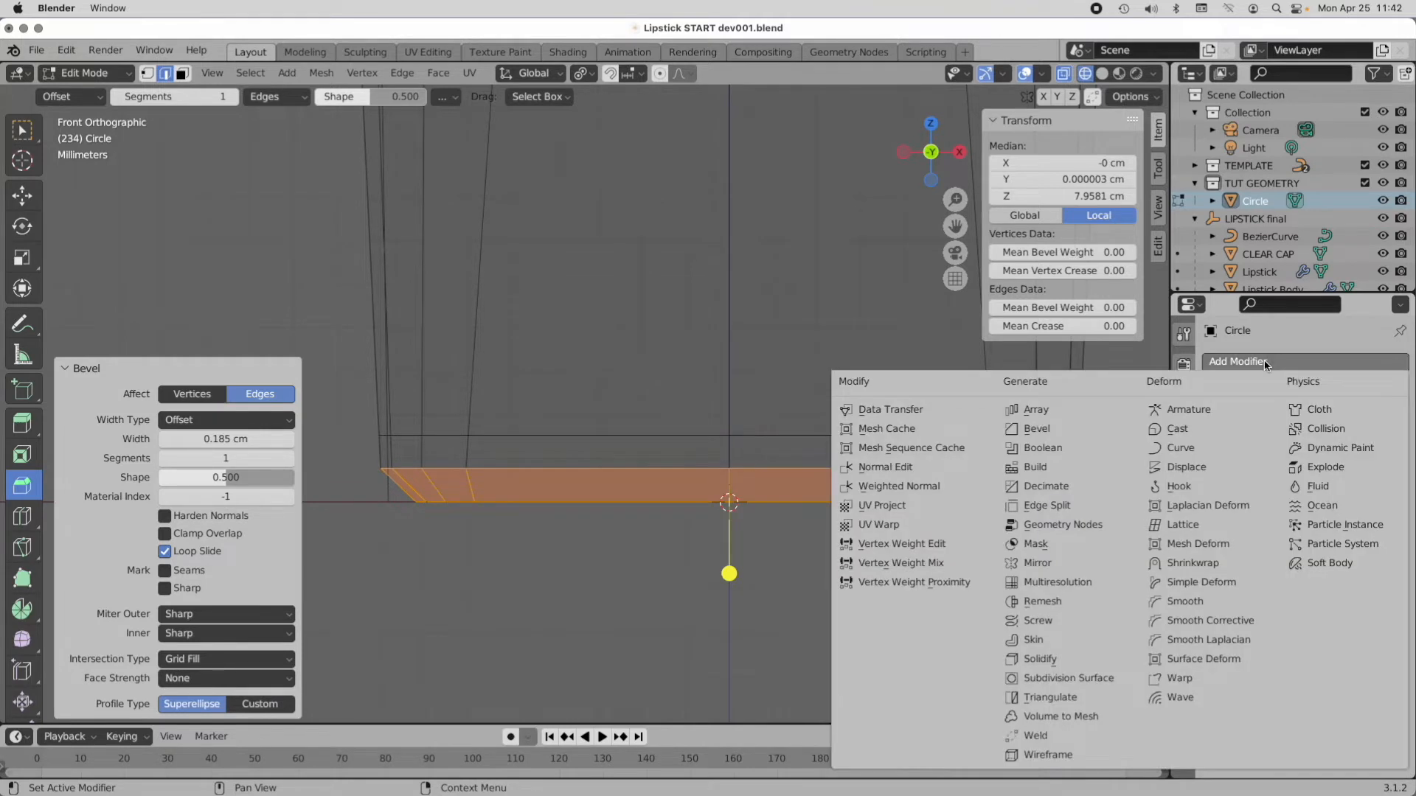
pyautogui.click(1036, 679)
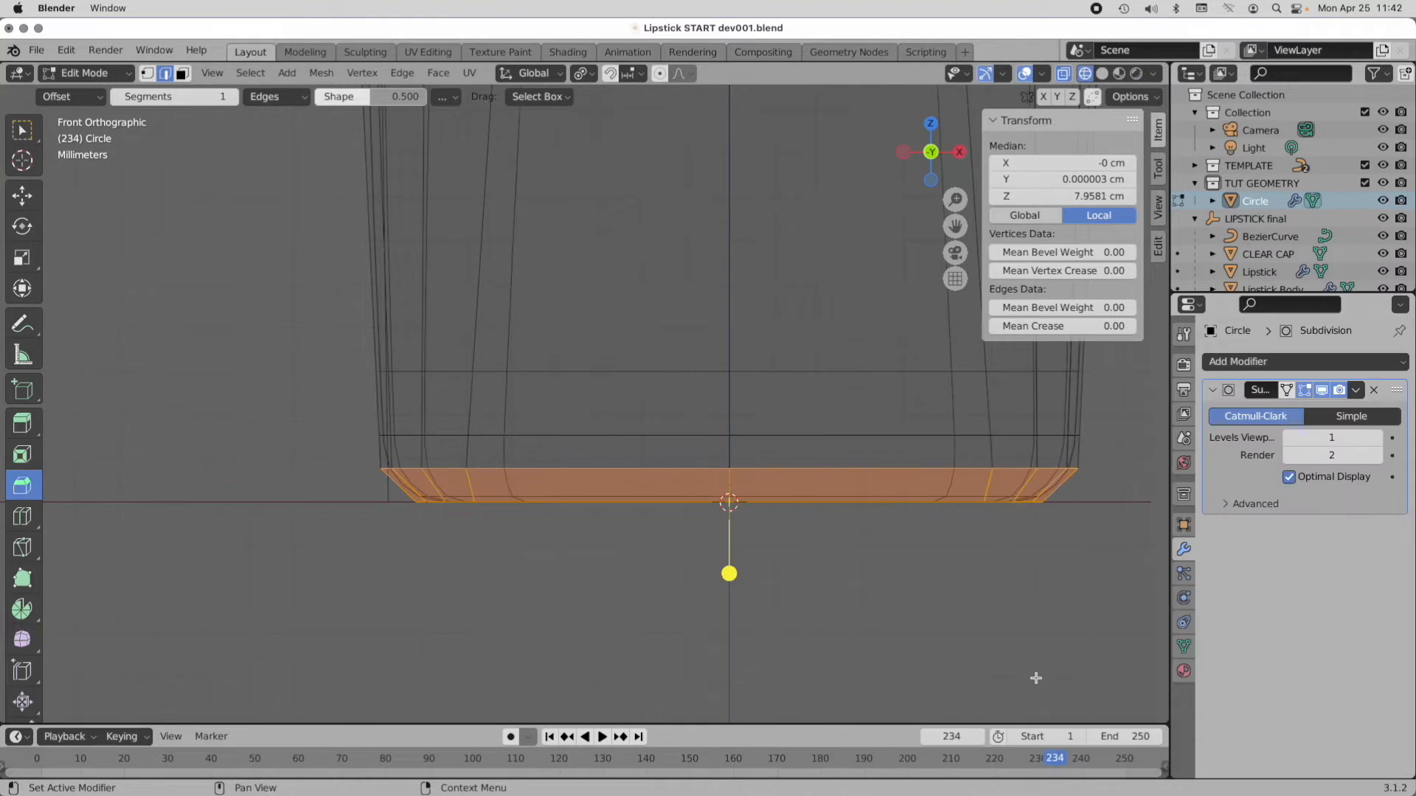
pyautogui.click(1324, 439)
pyautogui.press('Return')
# Step: Clear the selection and add a single centred loop cut around the sloped bevel strip at the base
pyautogui.click(417, 562)
pyautogui.scroll(2, 440, 514)
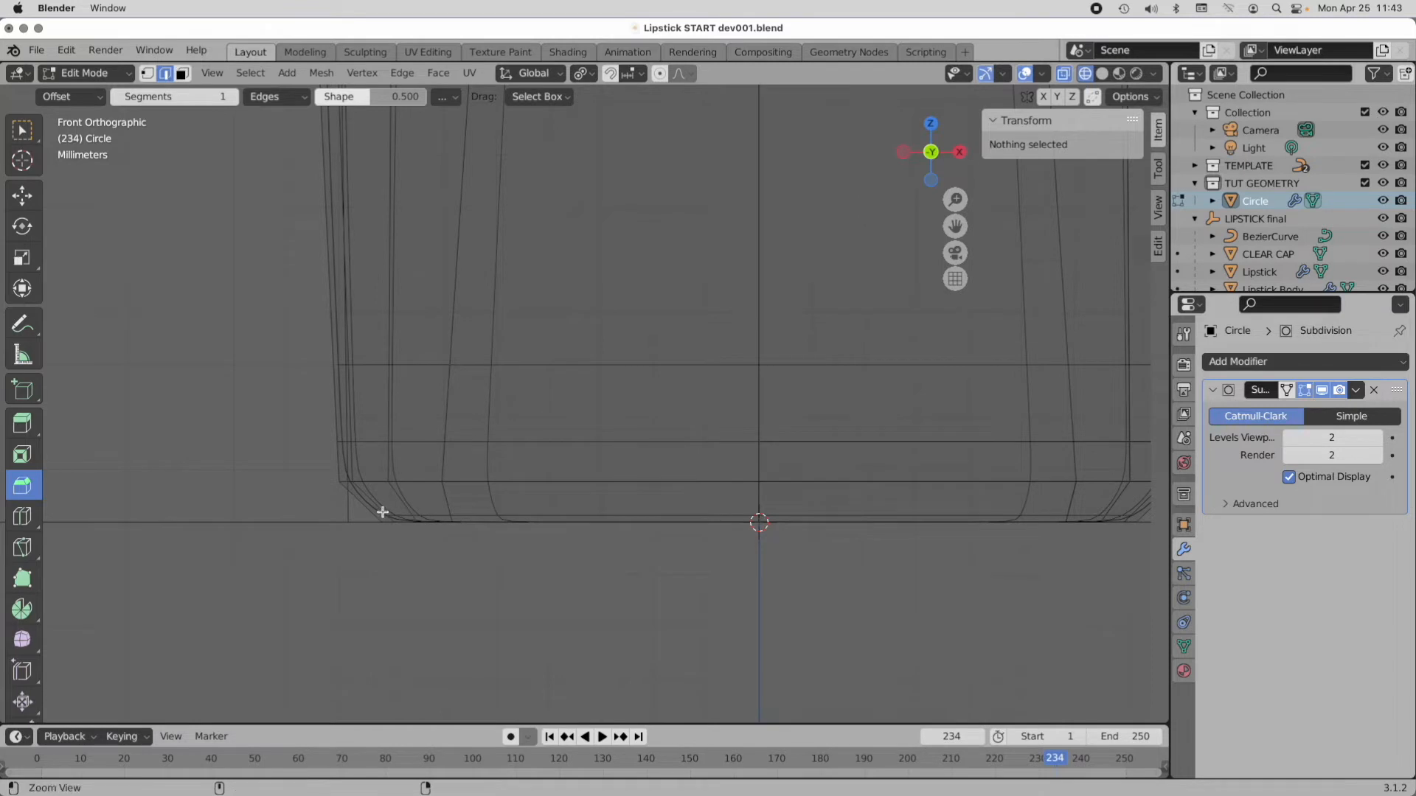
pyautogui.scroll(2, 417, 480)
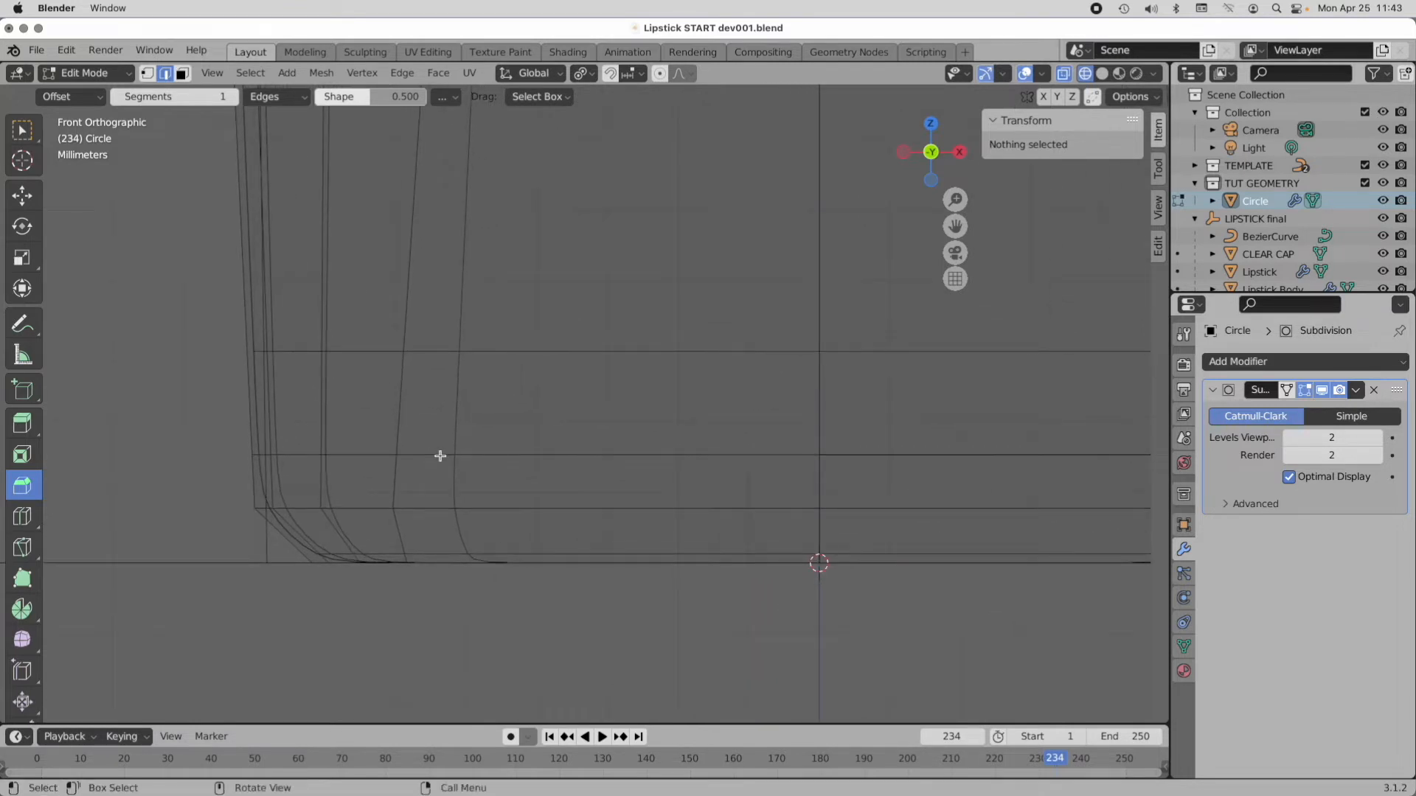
pyautogui.keyDown('alt'); pyautogui.keyDown('shift'); pyautogui.moveTo(339, 547); pyautogui.dragTo(505, 415); pyautogui.keyUp('shift'); pyautogui.keyUp('alt')
pyautogui.scroll(2, 435, 413)
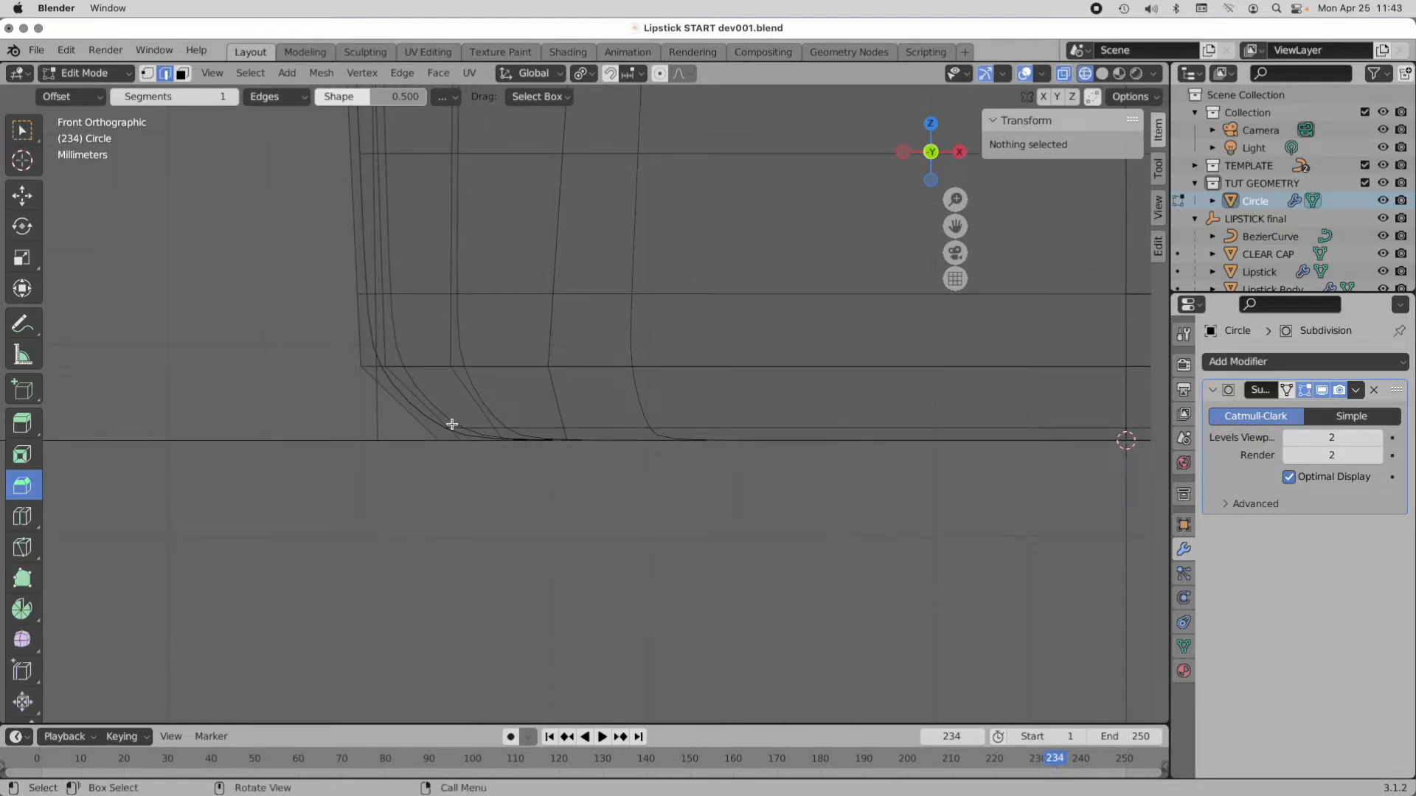
pyautogui.click(22, 518)
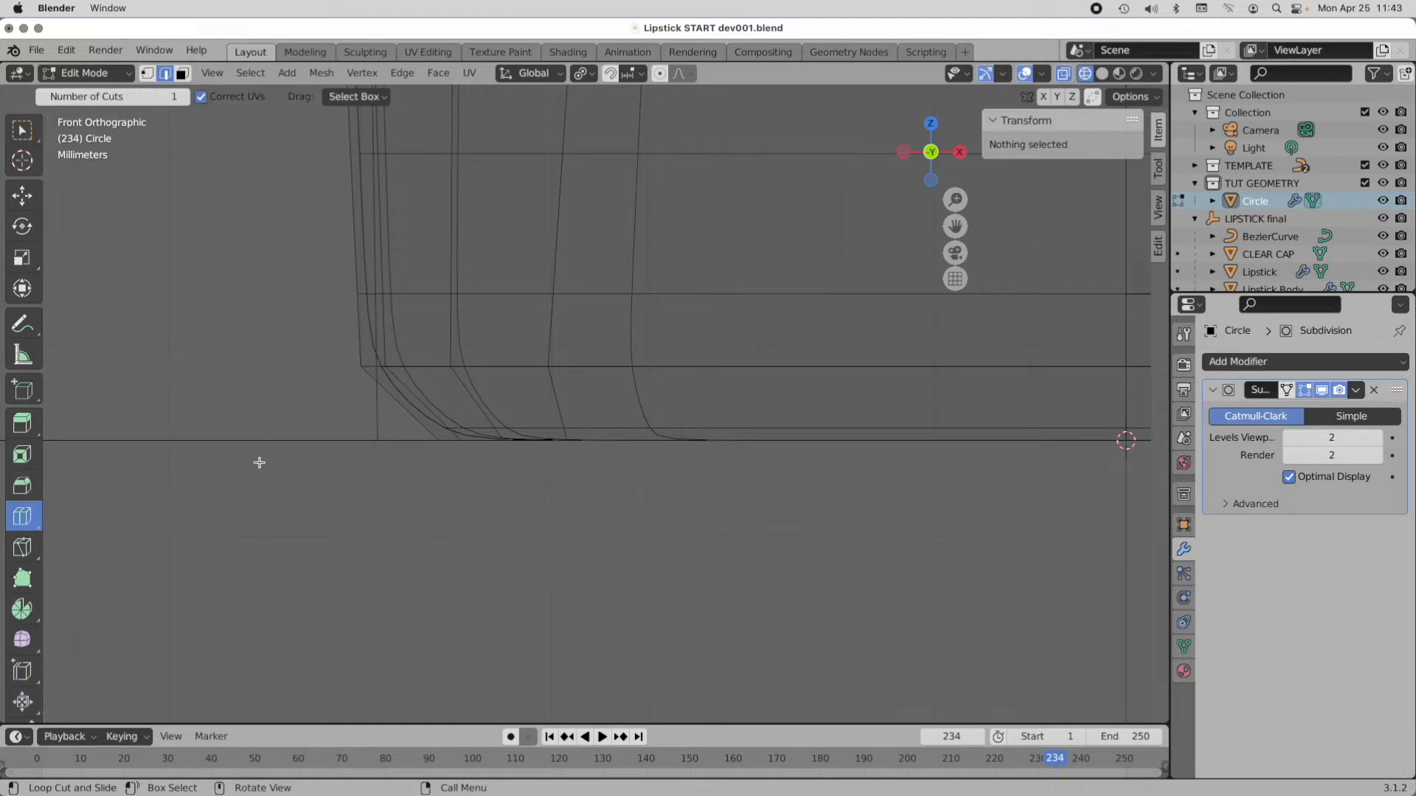
pyautogui.click(478, 404)
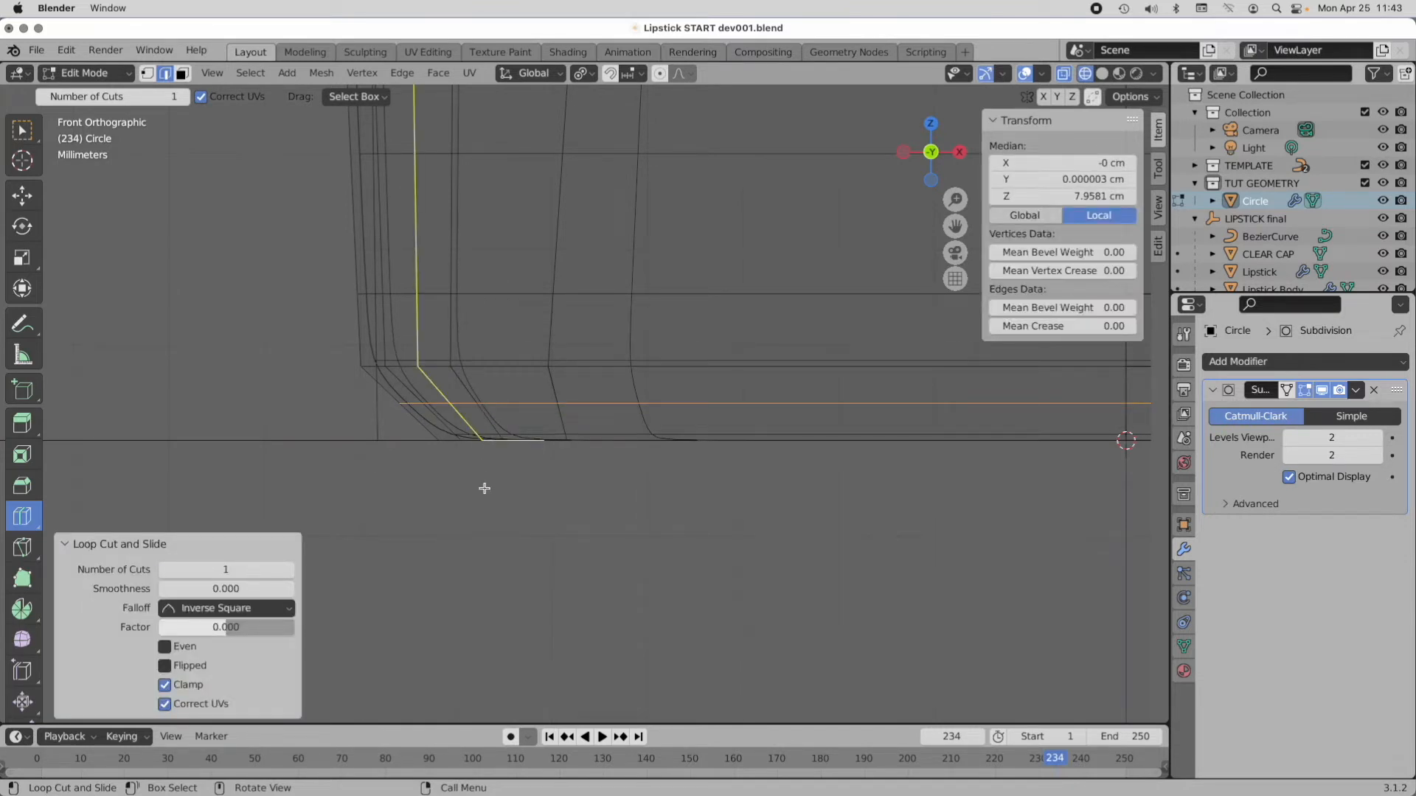
# Step: Set the Shrink/Fatten drag action to Tweak, push the new base loop outward by about 0.0309 cm and deselect it
pyautogui.click(24, 703)
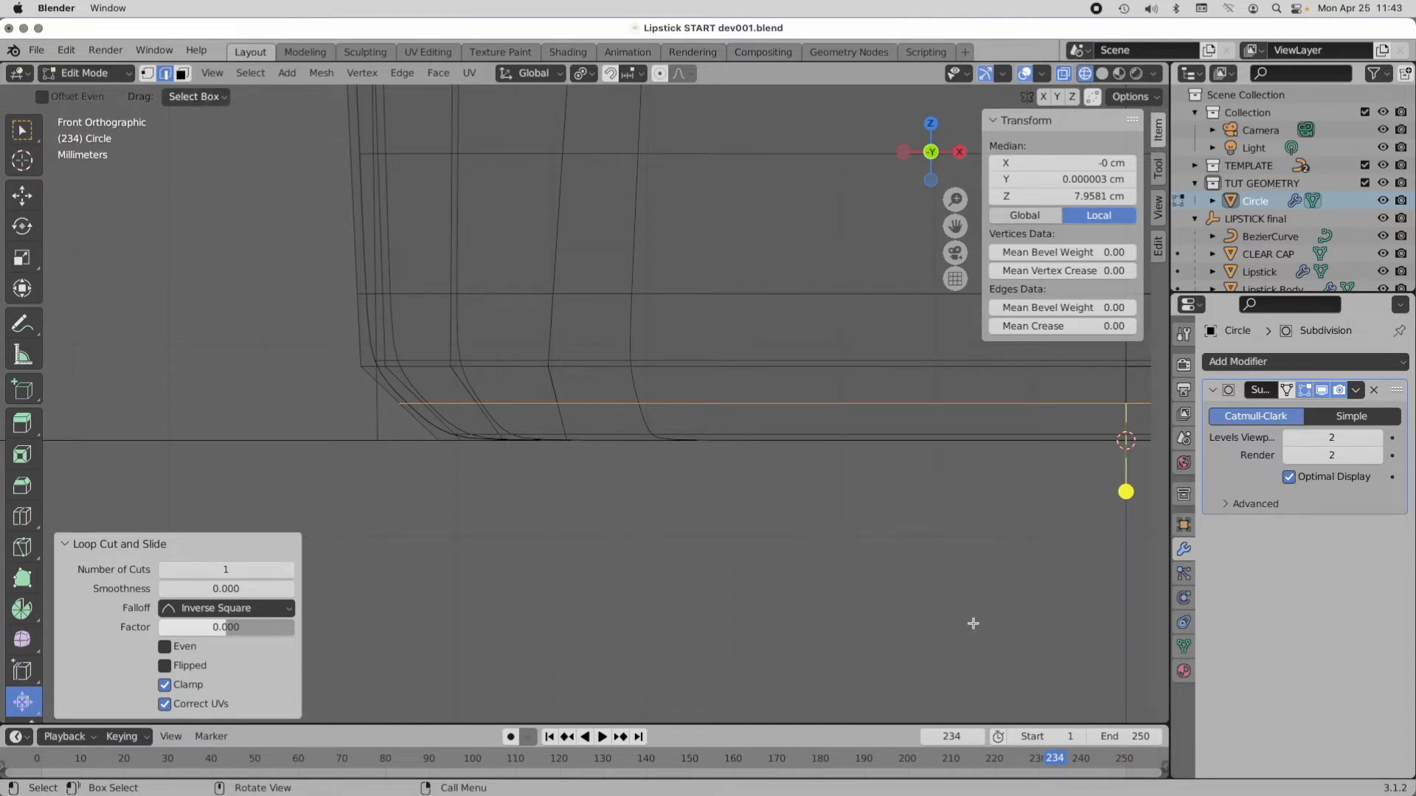
pyautogui.keyDown('shift'); pyautogui.moveTo(465, 433); pyautogui.dragTo(433, 436, button='middle'); pyautogui.keyUp('shift')
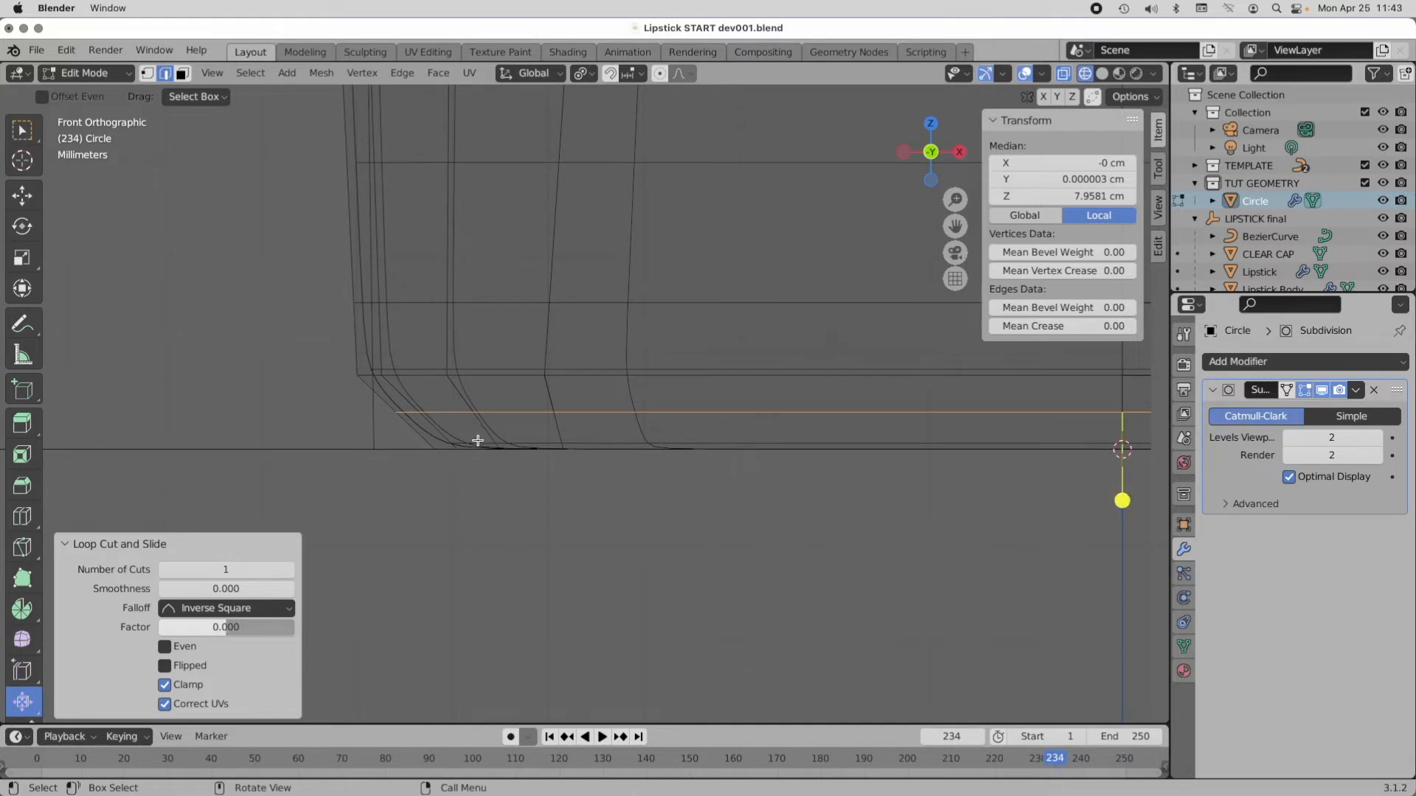
pyautogui.keyDown('shift'); pyautogui.moveTo(446, 441); pyautogui.dragTo(507, 437, button='middle'); pyautogui.keyUp('shift')
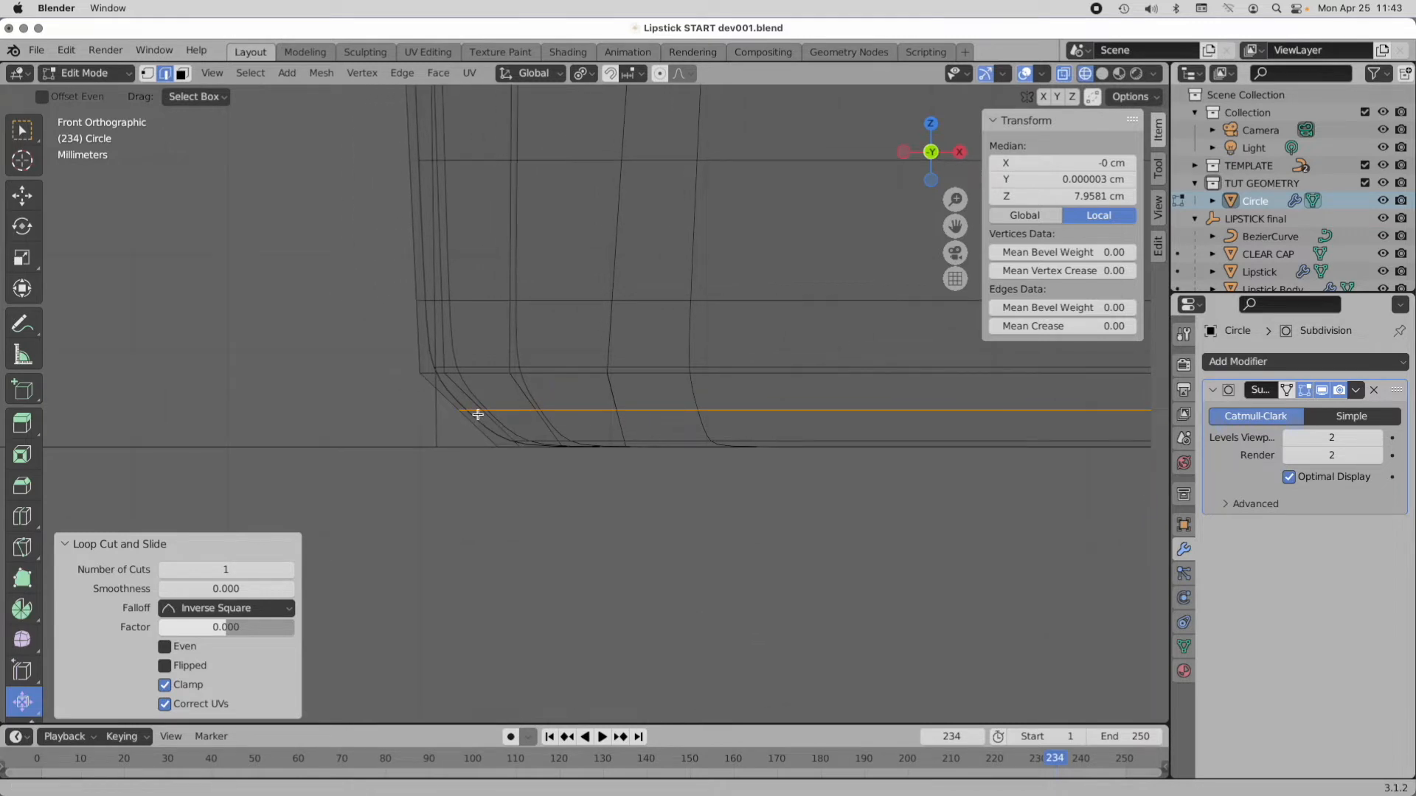
pyautogui.scroll(1, 501, 410)
pyautogui.moveTo(493, 411); pyautogui.dragTo(586, 509)
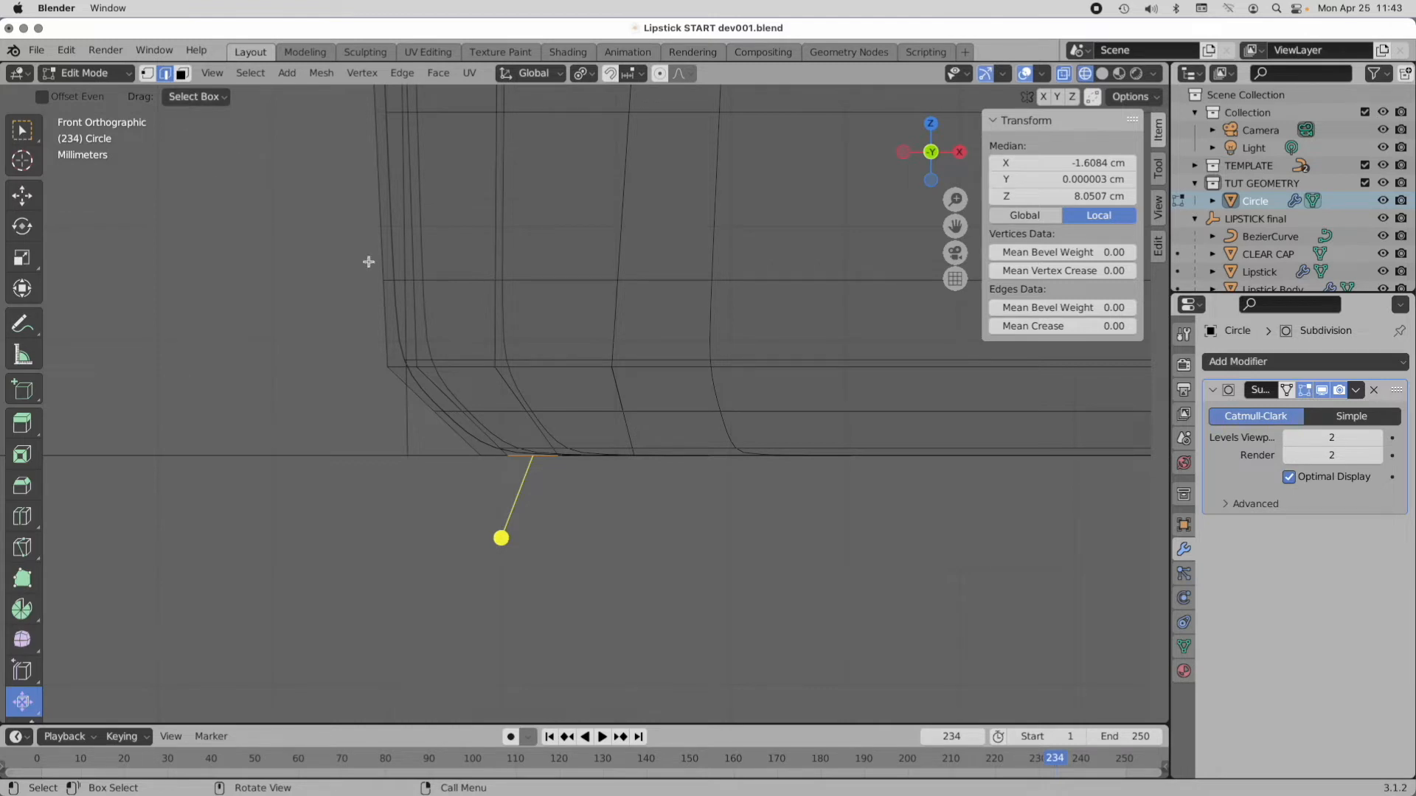
pyautogui.hotkey('ctrl', 'z')
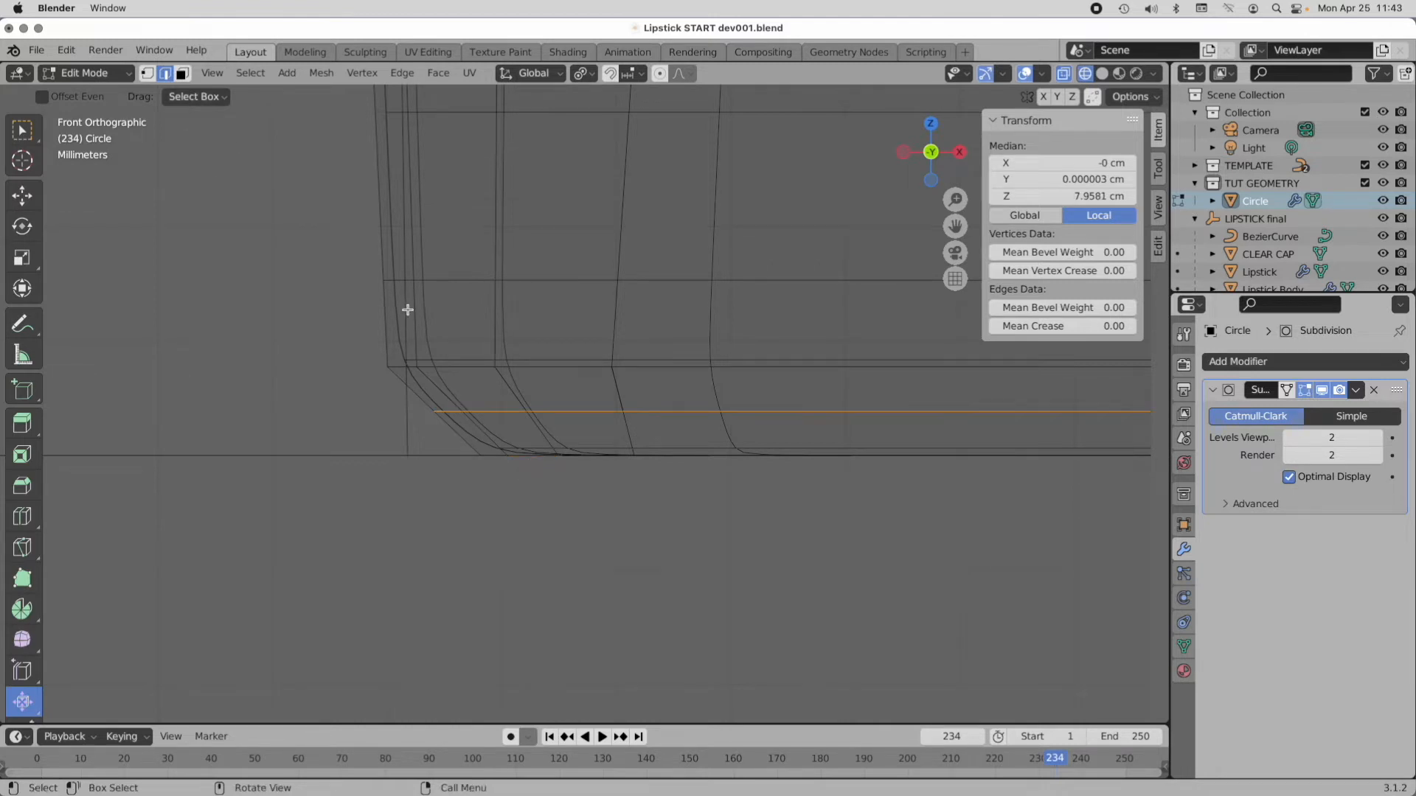
pyautogui.click(197, 96)
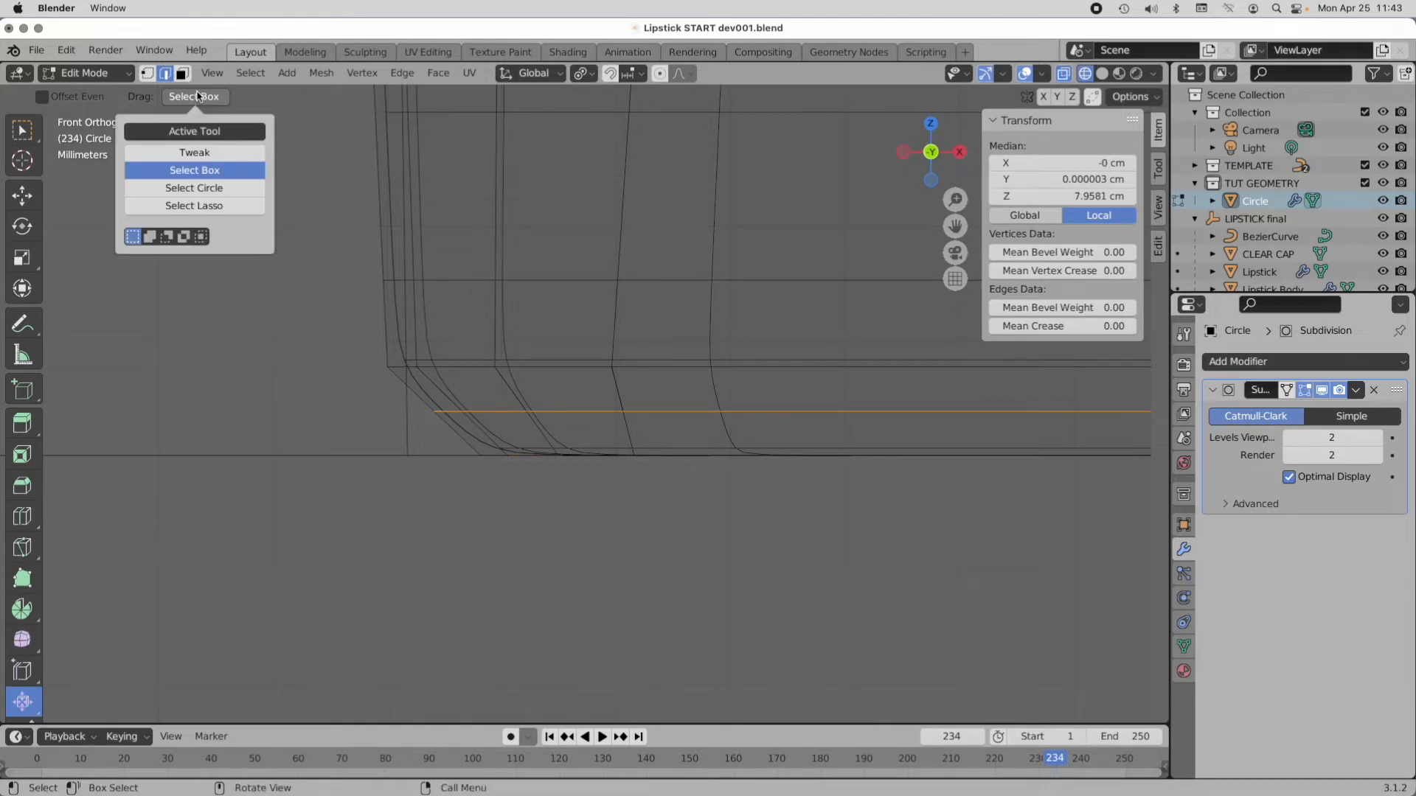
pyautogui.click(203, 152)
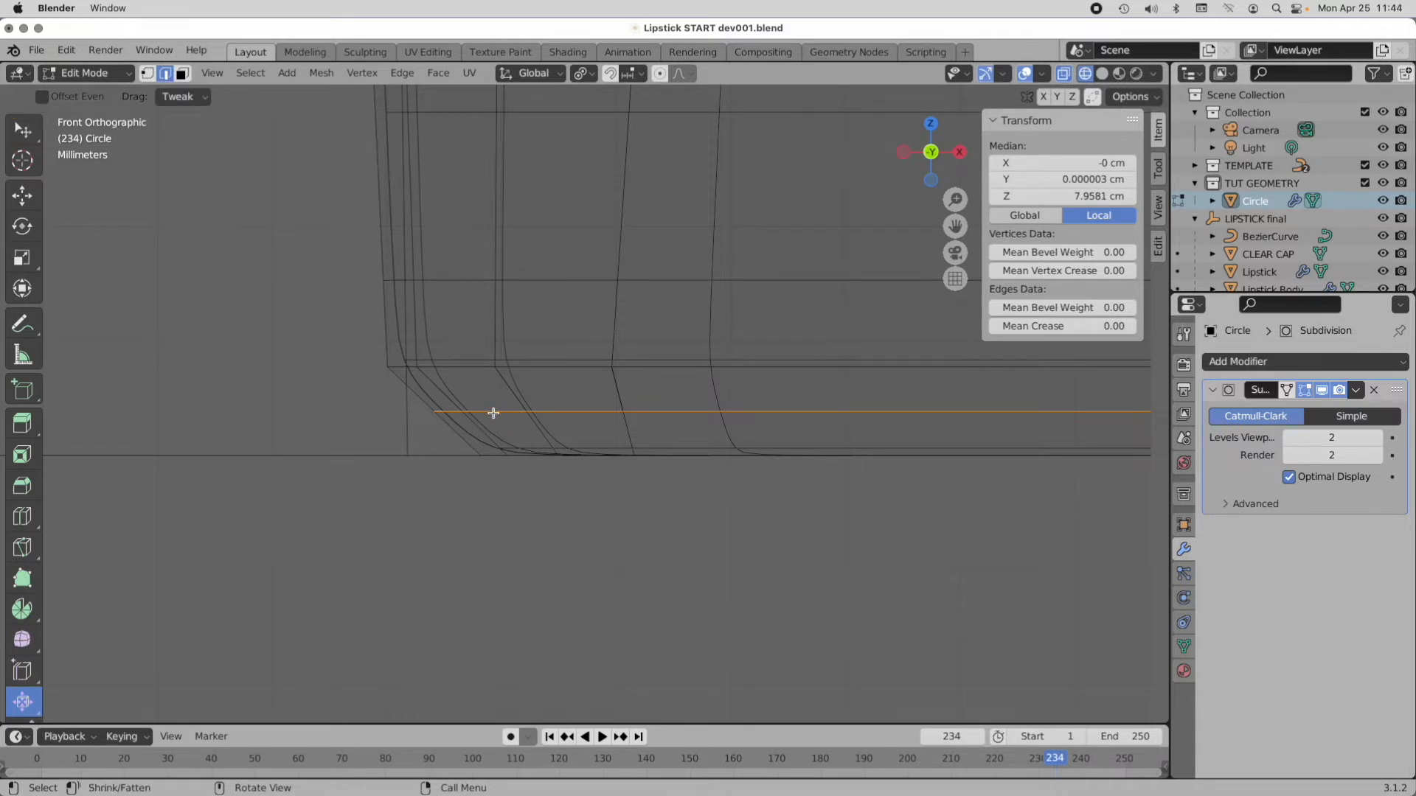
pyautogui.moveTo(494, 413); pyautogui.dragTo(510, 395)
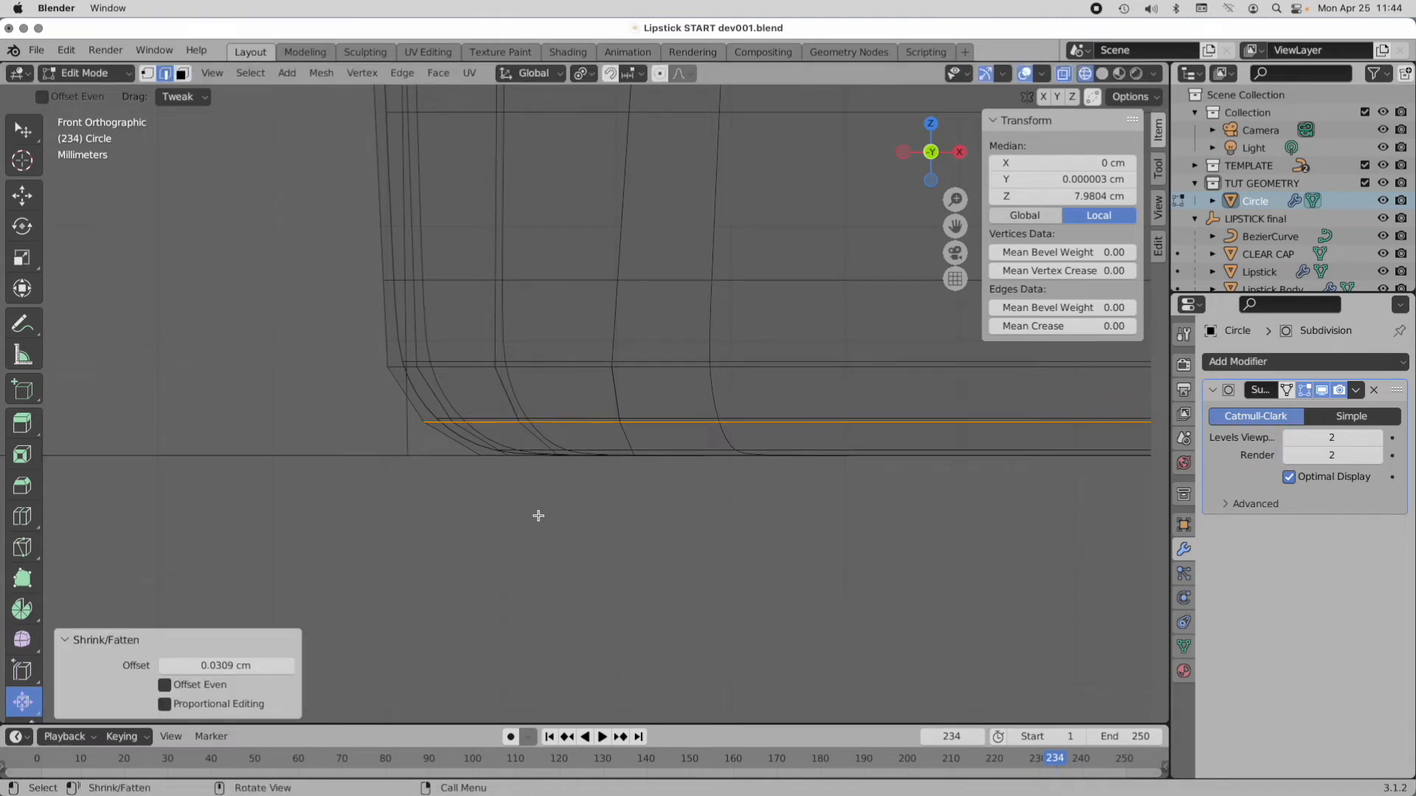
pyautogui.hotkey('alt', 'a')
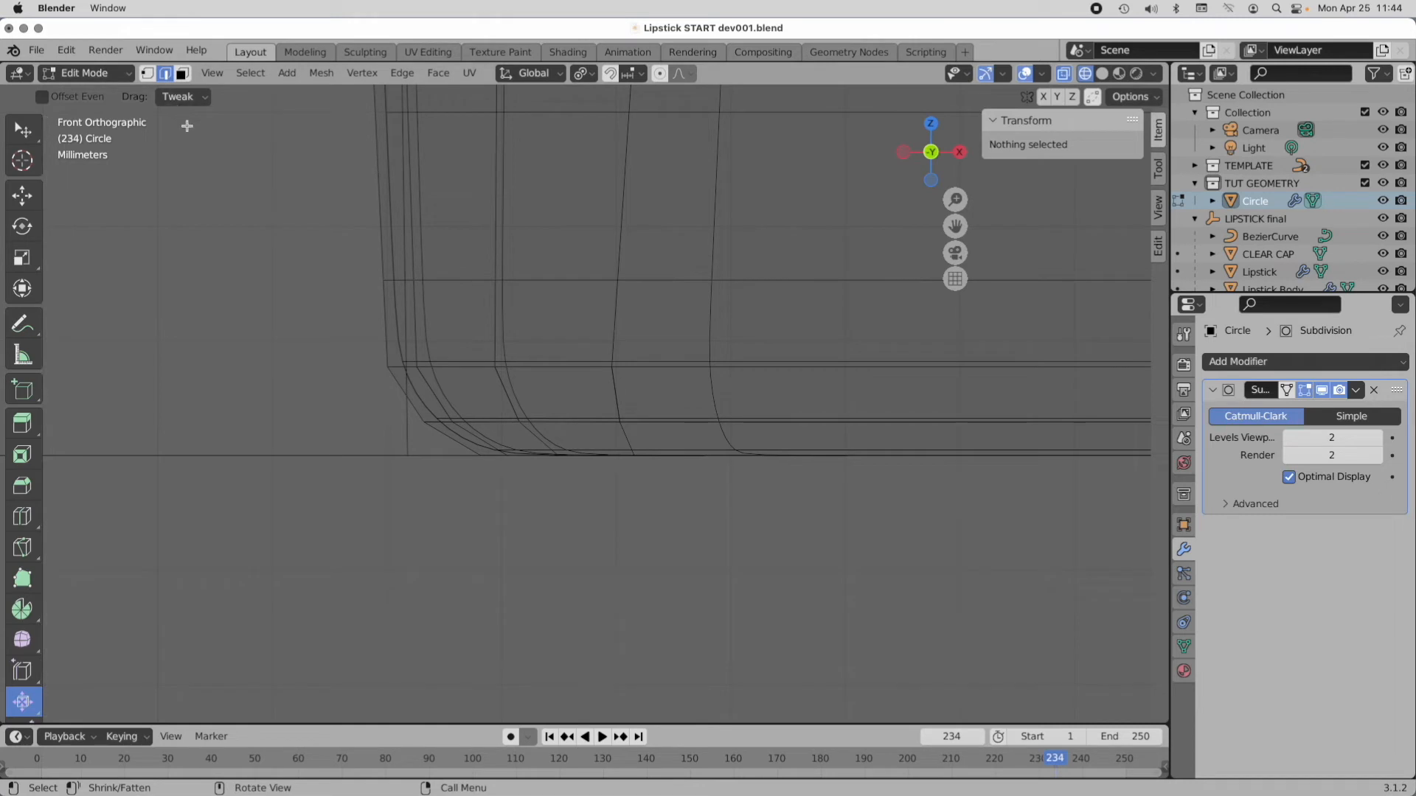
# Step: Compare the rounded base with the finished lipstick body beside it and turn off the X-ray view
pyautogui.keyDown('ctrl'); pyautogui.moveTo(647, 219); pyautogui.dragTo(549, 305, button='middle'); pyautogui.keyUp('ctrl')
pyautogui.keyDown('ctrl'); pyautogui.keyDown('alt'); pyautogui.moveTo(549, 306); pyautogui.dragTo(516, 347); pyautogui.keyUp('alt'); pyautogui.keyUp('ctrl')
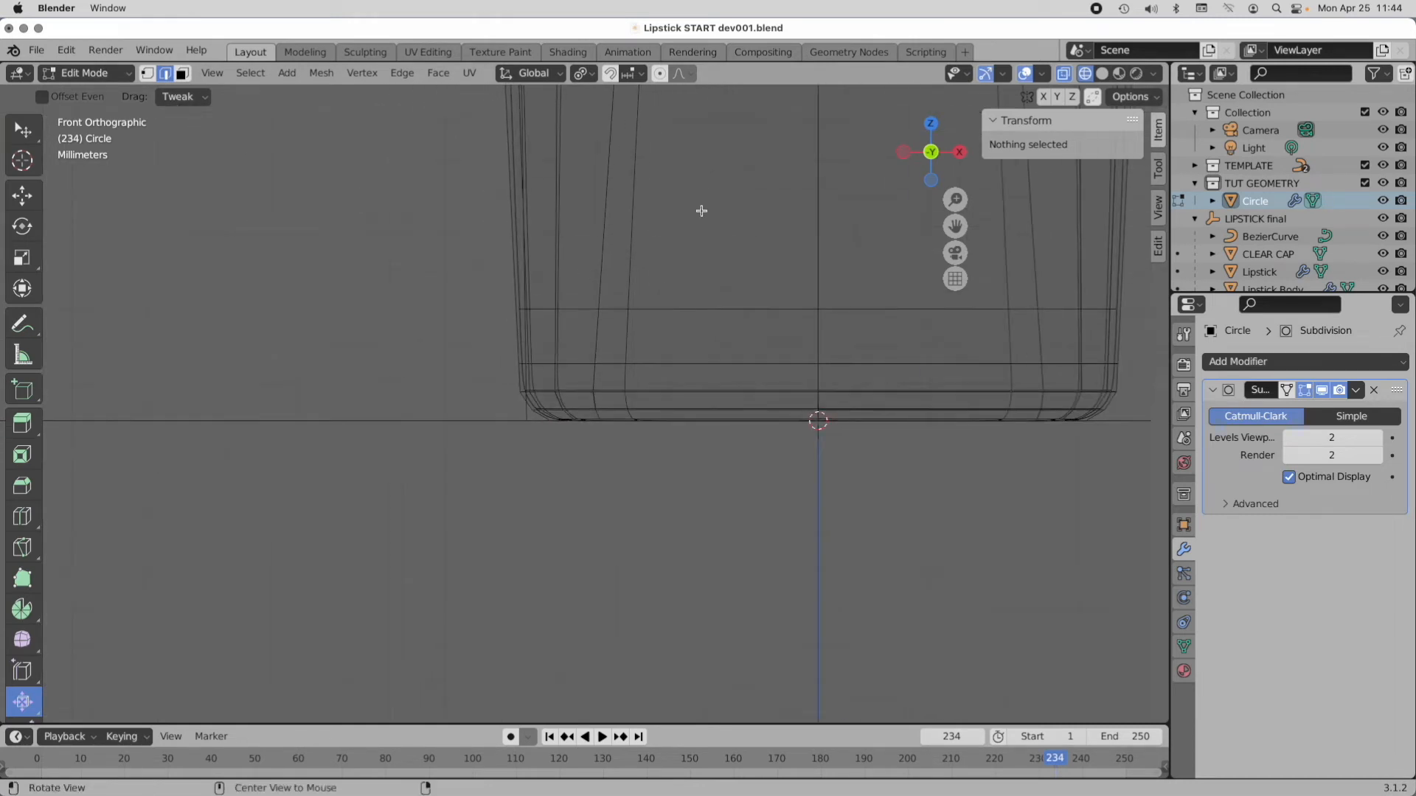
pyautogui.keyDown('alt'); pyautogui.keyDown('shift'); pyautogui.moveTo(751, 190); pyautogui.dragTo(616, 278); pyautogui.keyUp('shift'); pyautogui.keyUp('alt')
pyautogui.keyDown('ctrl'); pyautogui.keyDown('alt'); pyautogui.moveTo(684, 210); pyautogui.dragTo(585, 383); pyautogui.keyUp('alt'); pyautogui.keyUp('ctrl')
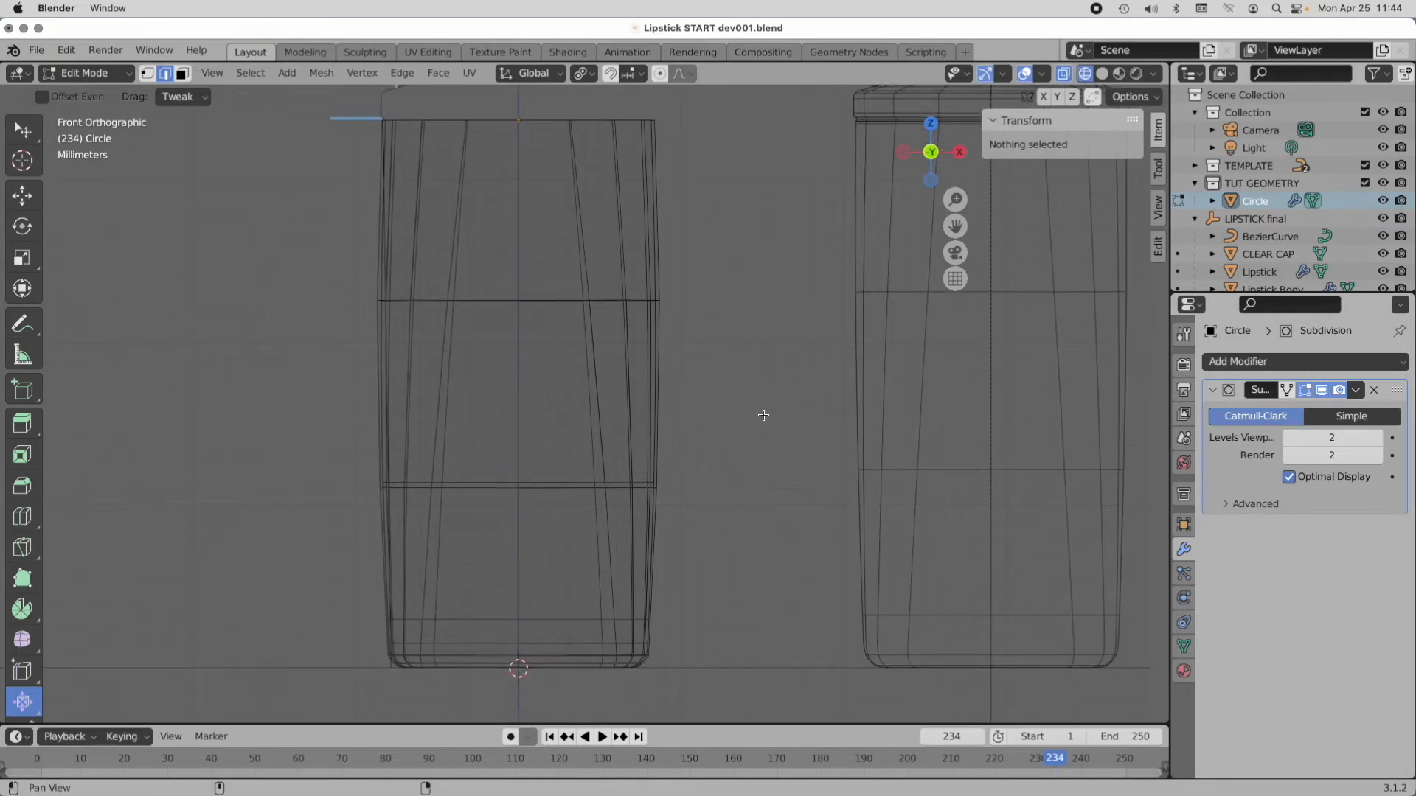
pyautogui.keyDown('alt'); pyautogui.moveTo(762, 414); pyautogui.dragTo(694, 413); pyautogui.keyUp('alt')
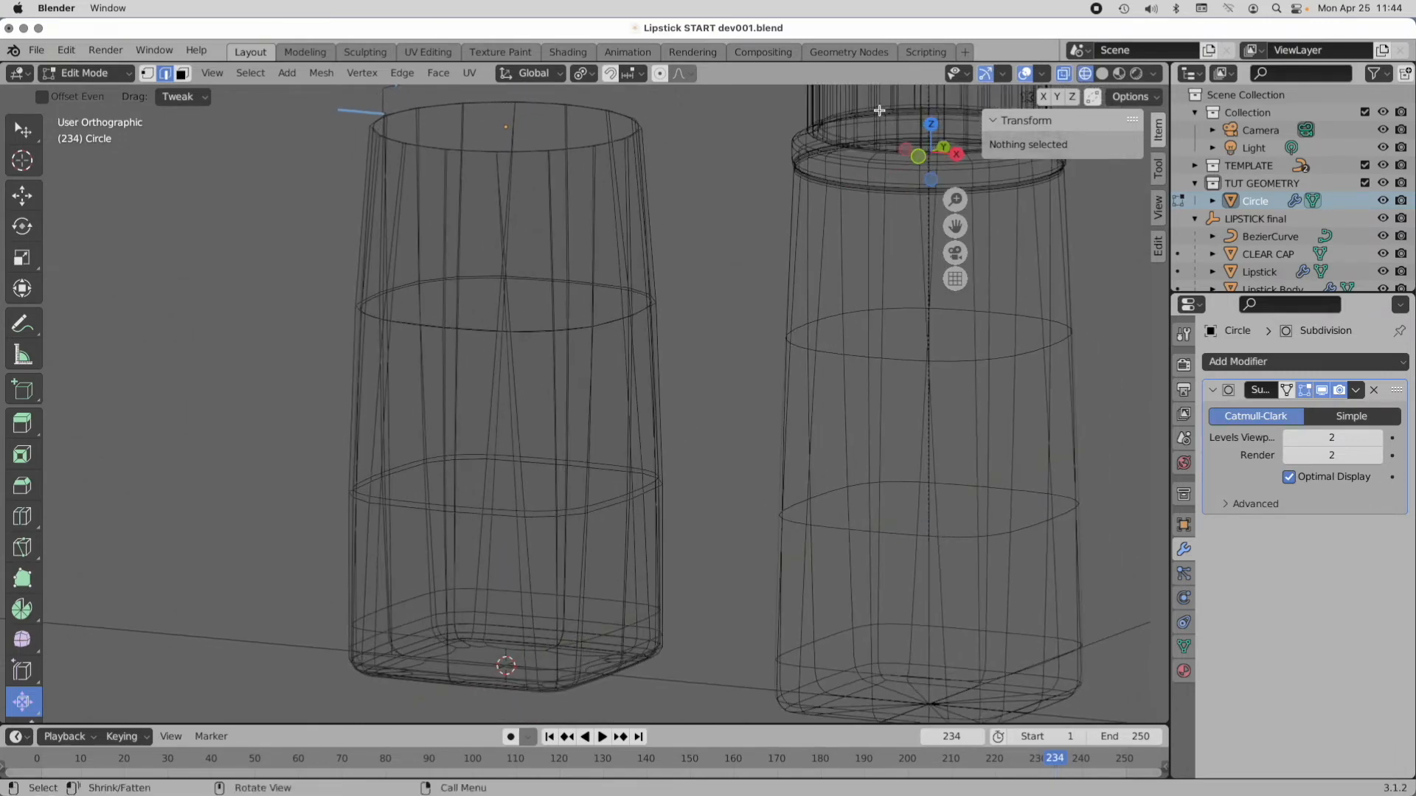
pyautogui.click(1064, 75)
# Step: In face selection mode, select the large face closing the bottom of the body and delete it
pyautogui.keyDown('alt'); pyautogui.moveTo(527, 535); pyautogui.dragTo(606, 540); pyautogui.keyUp('alt')
pyautogui.scroll(3, 553, 575)
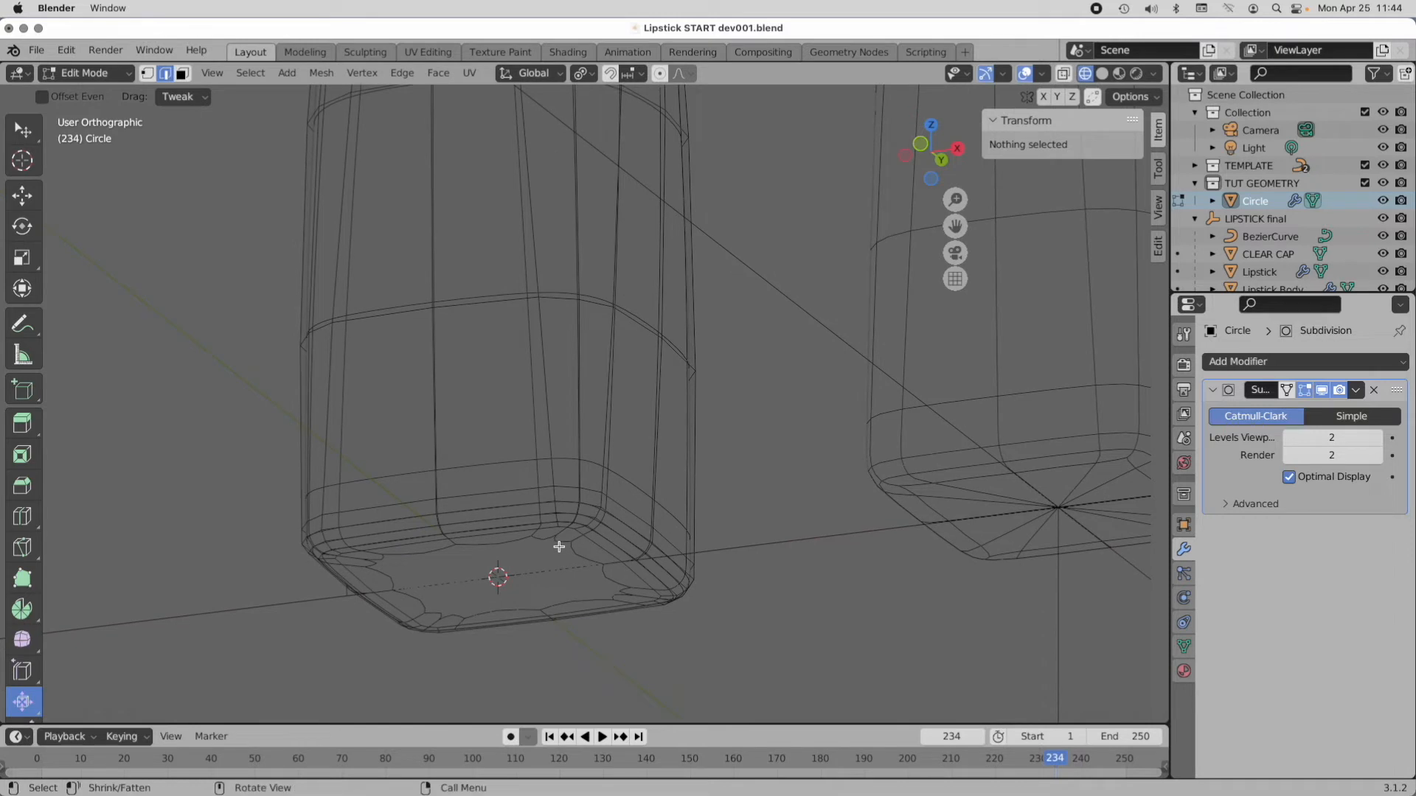
pyautogui.click(182, 73)
pyautogui.click(554, 548)
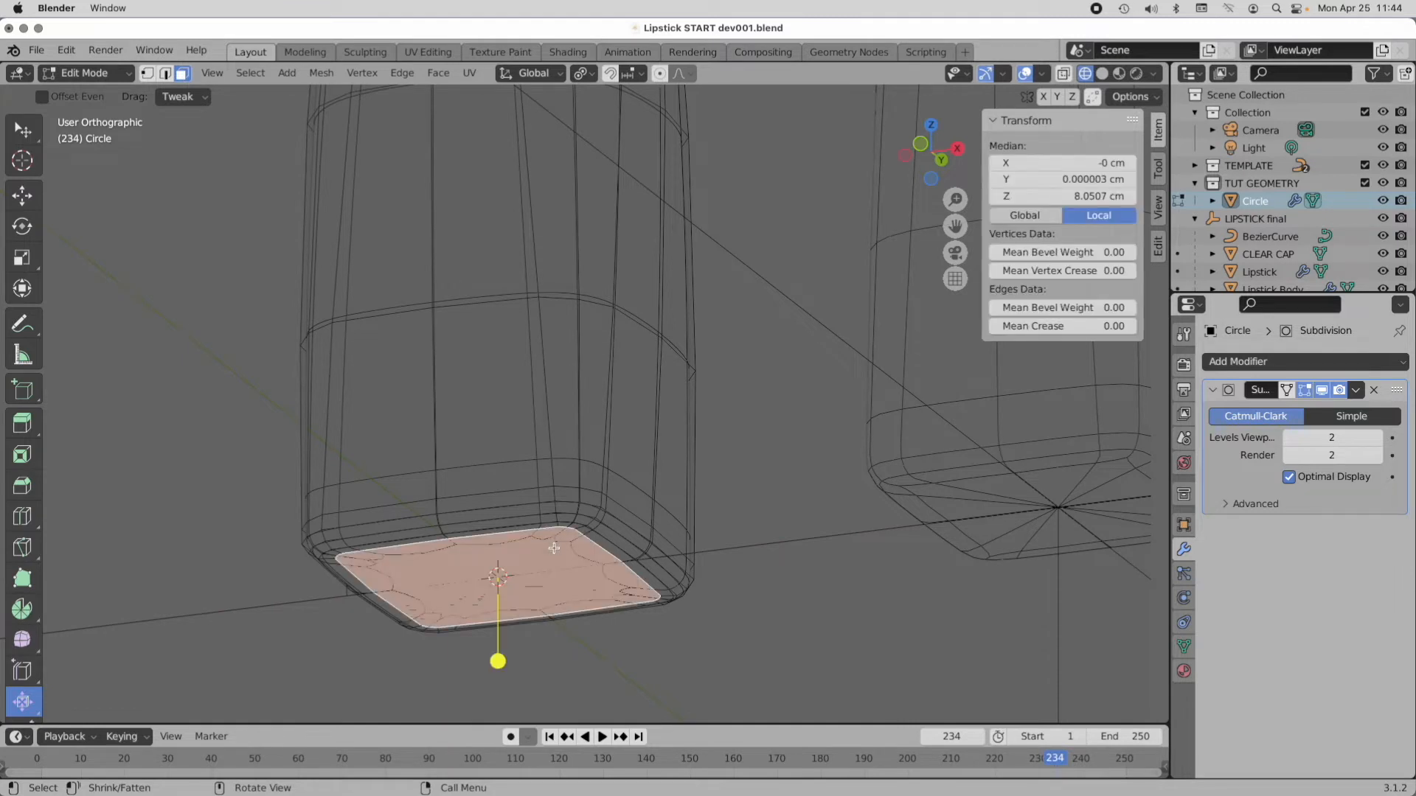
pyautogui.rightClick(513, 236)
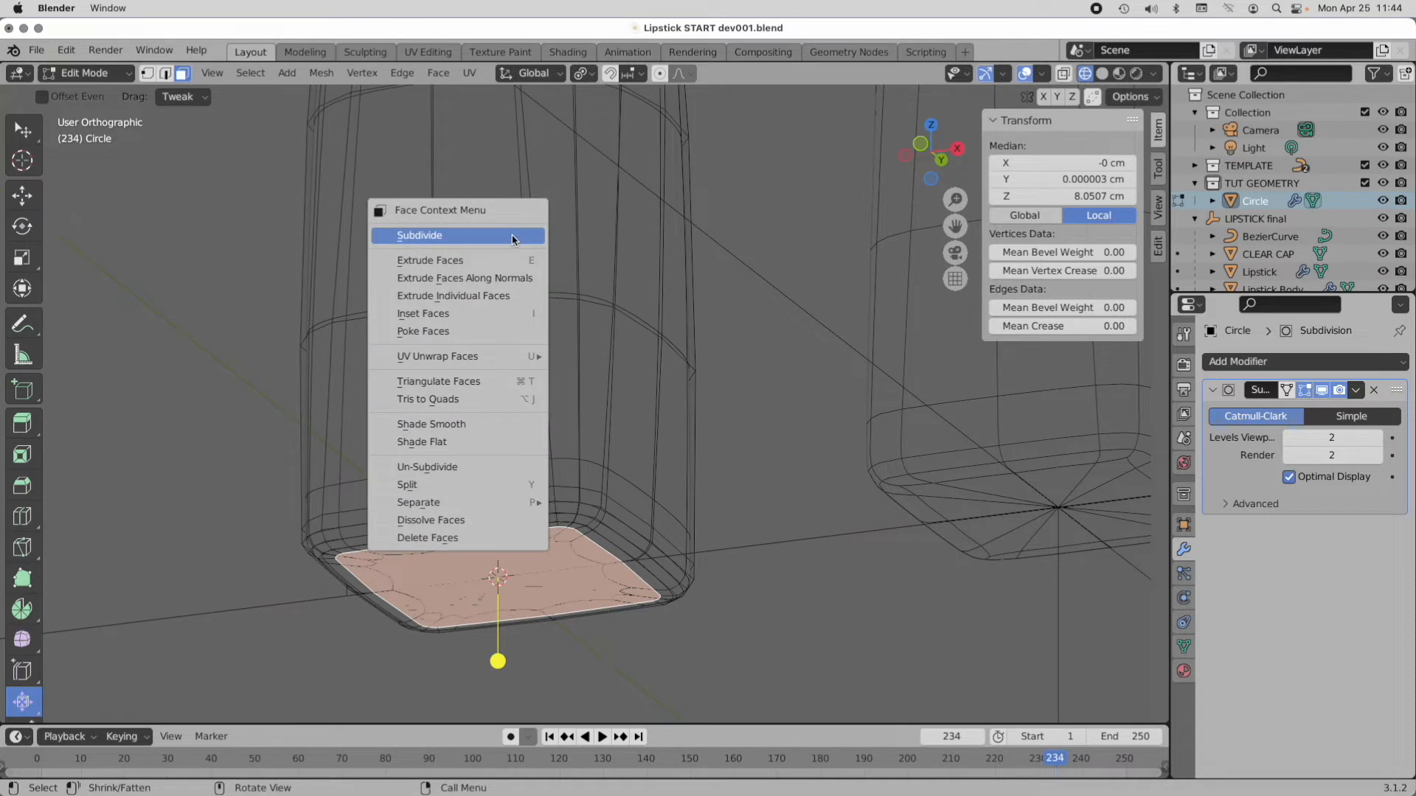
pyautogui.click(492, 542)
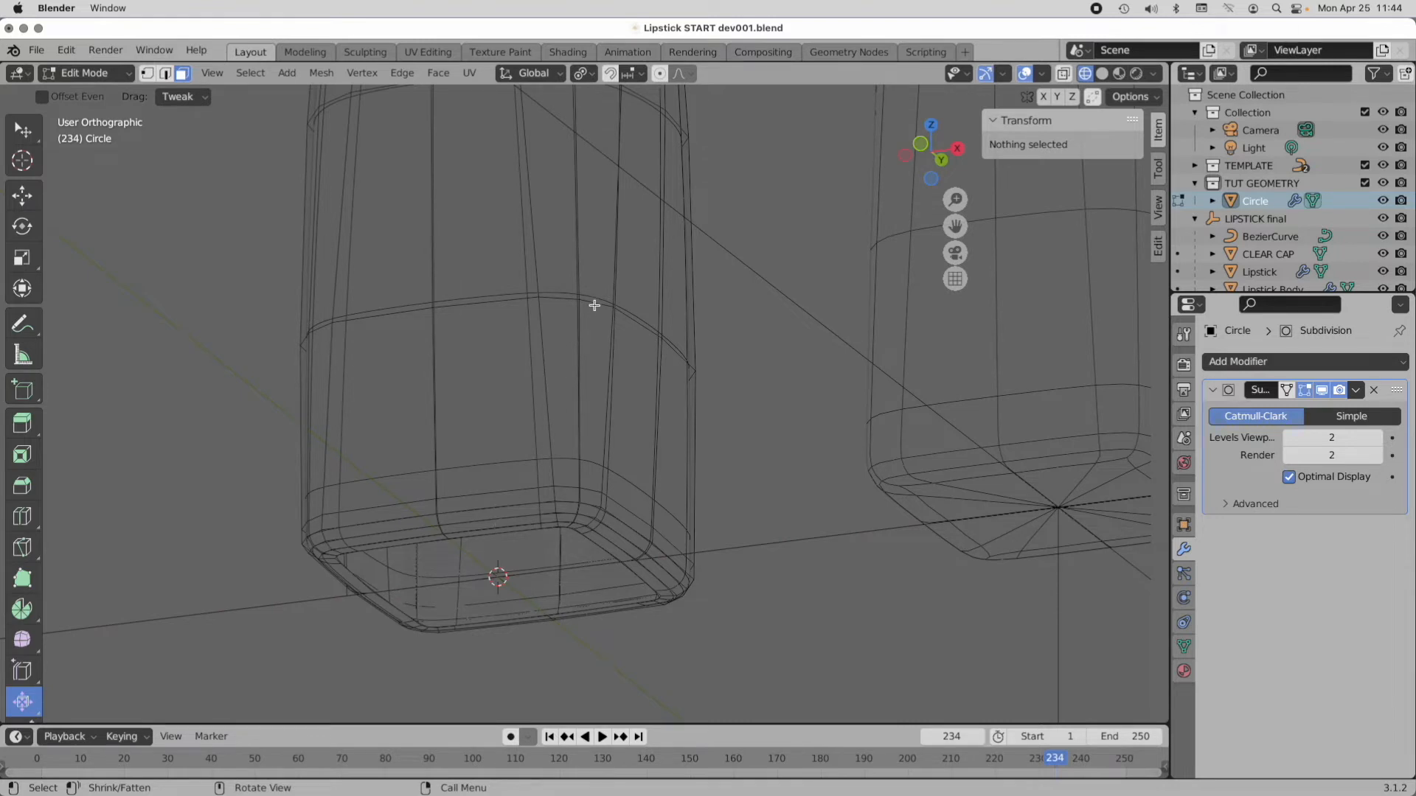
# Step: Switch to Preview to examine the gold collar above the black body in Lipstick 02n.png, and return to Blender's front view
pyautogui.moveTo(610, 275); pyautogui.dragTo(515, 252, button='middle')
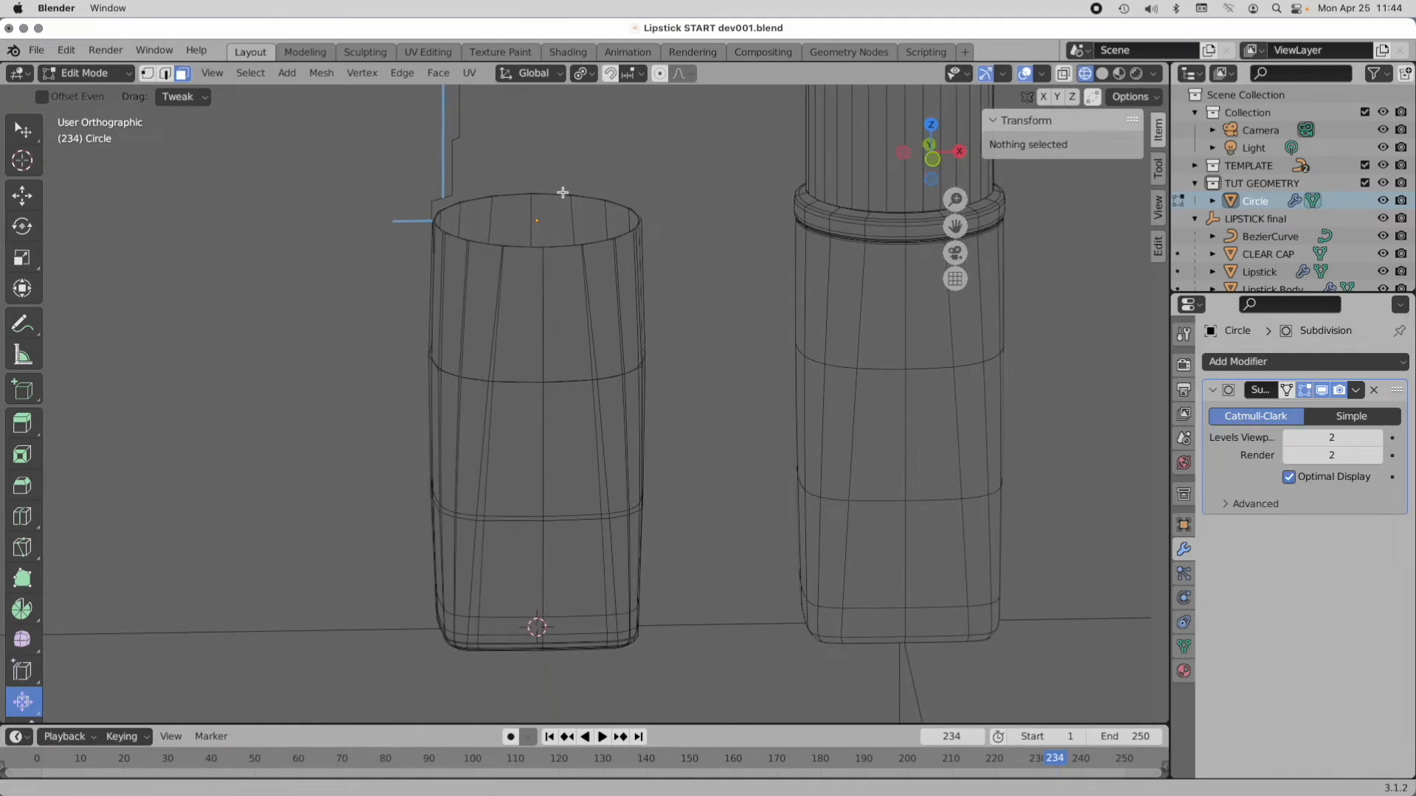
pyautogui.keyDown('shift'); pyautogui.moveTo(563, 193); pyautogui.dragTo(571, 345, button='middle'); pyautogui.keyUp('shift')
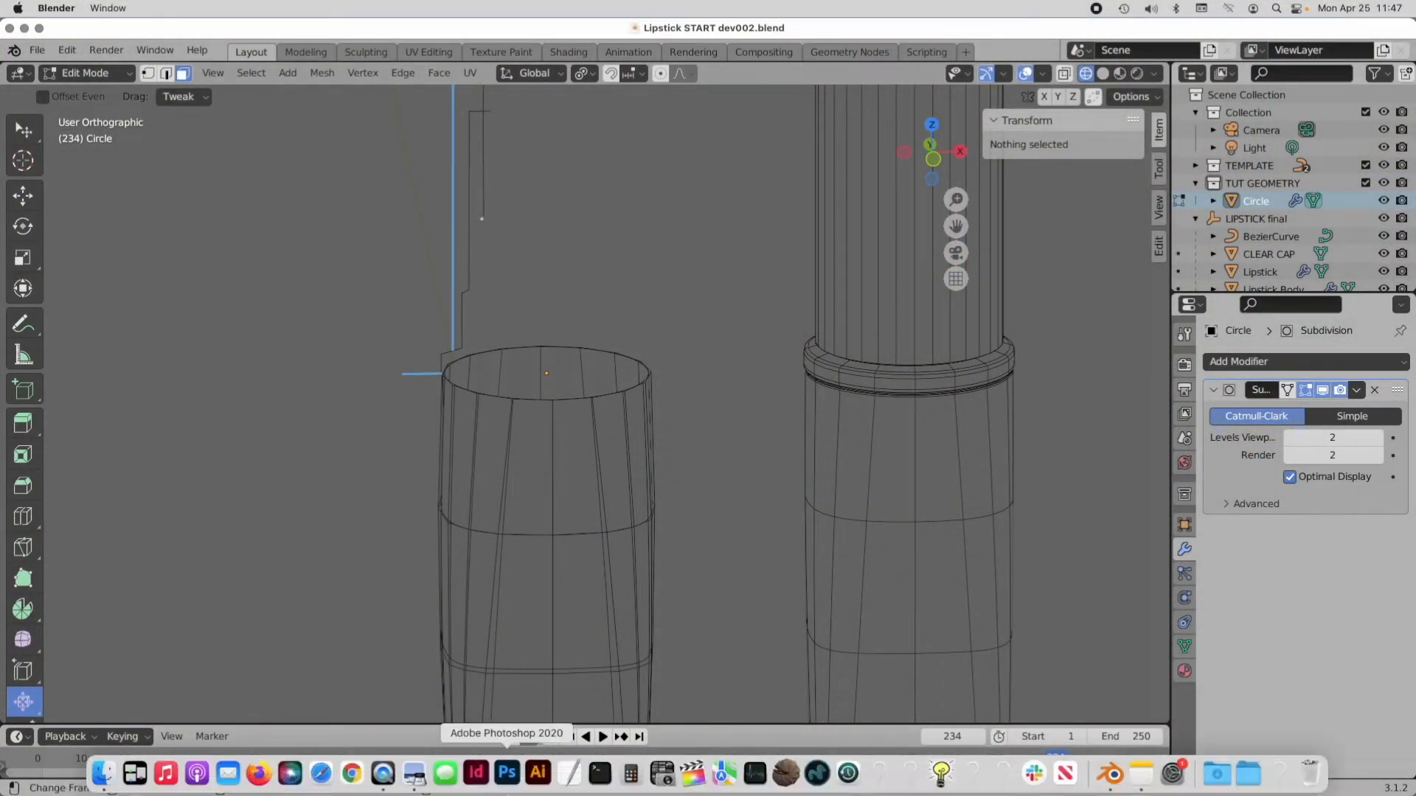
pyautogui.click(413, 773)
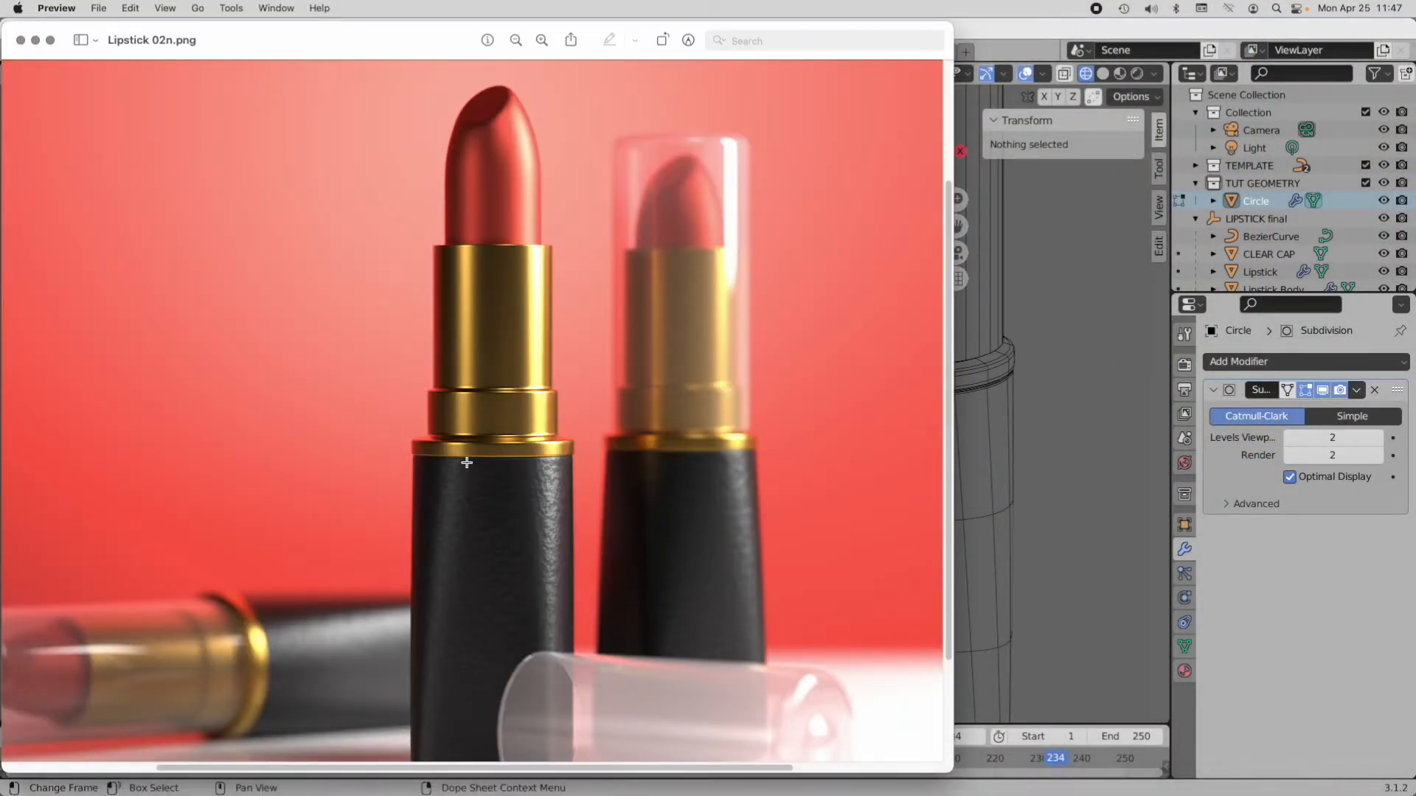
pyautogui.scroll(2, 467, 462)
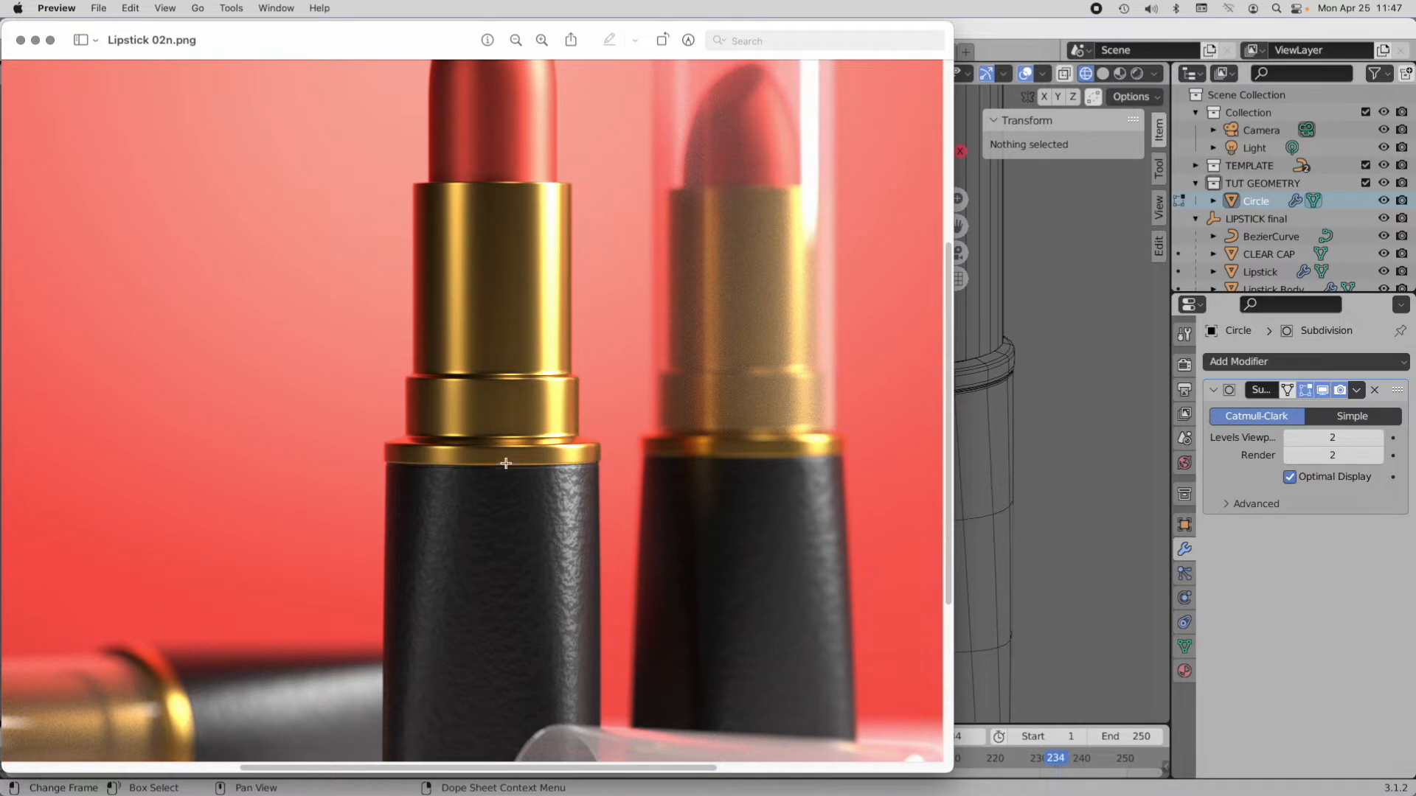
pyautogui.click(966, 527)
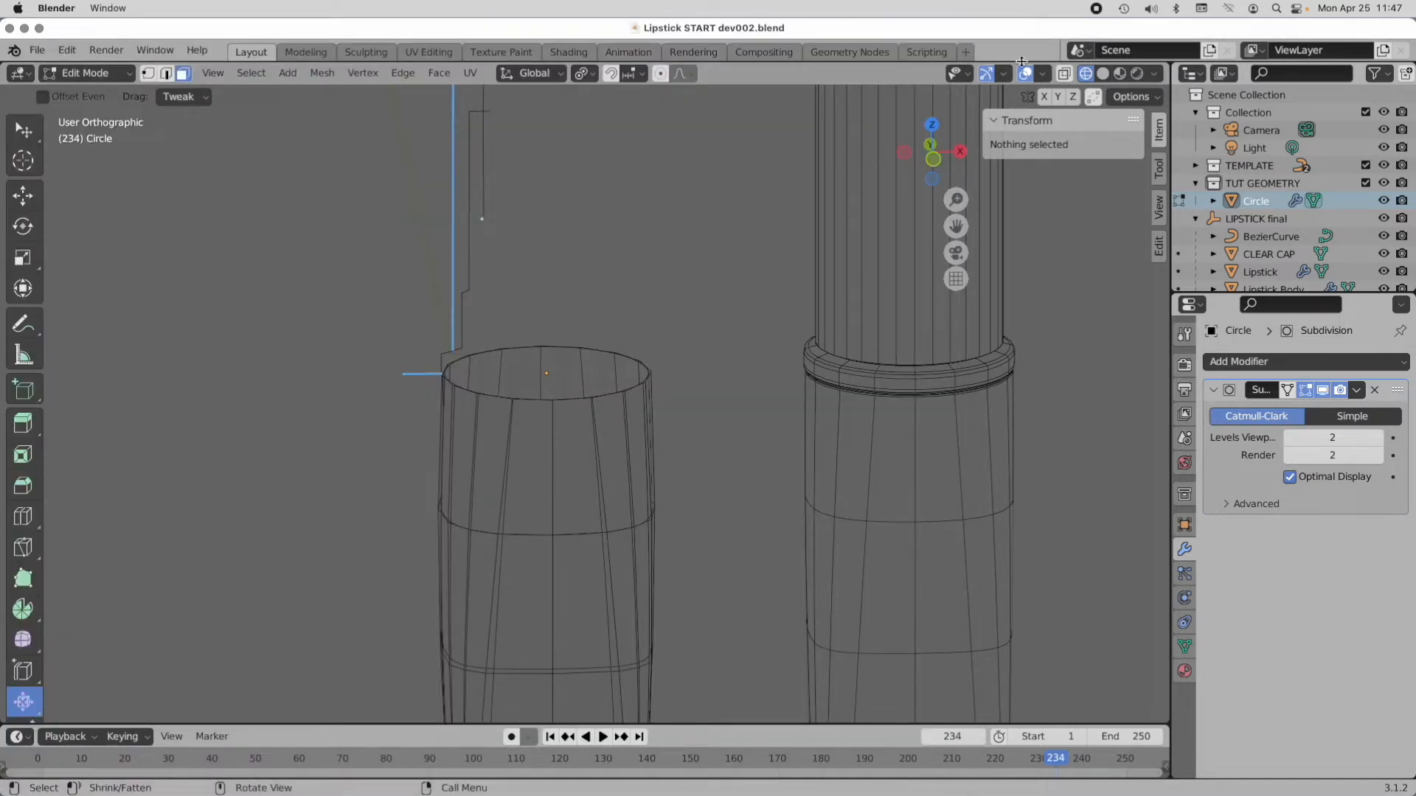
pyautogui.click(932, 159)
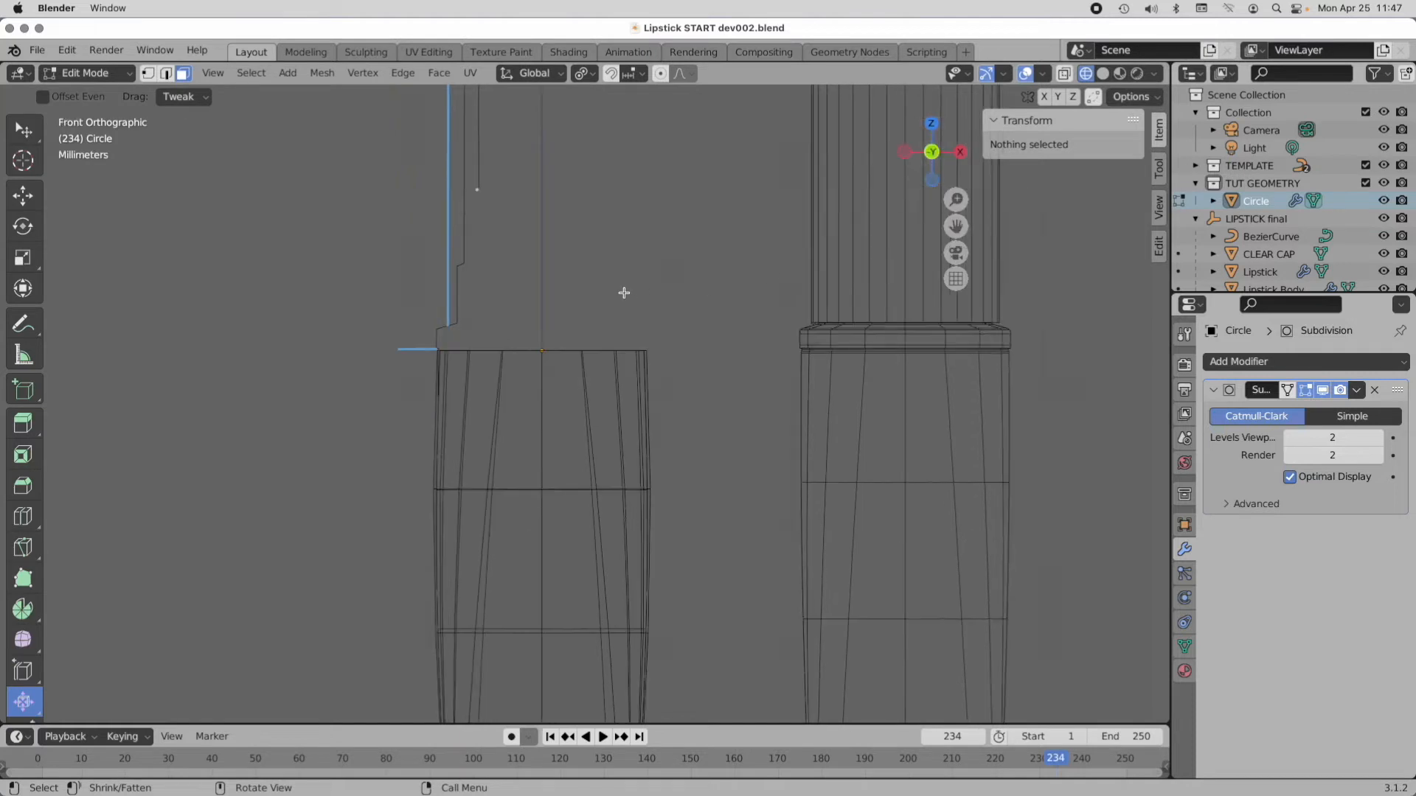
# Step: Hide the Subdivision modifier in the viewport, add one loop cut just below the body's top rim with factor about -0.964, and activate Move
pyautogui.scroll(5, 624, 293)
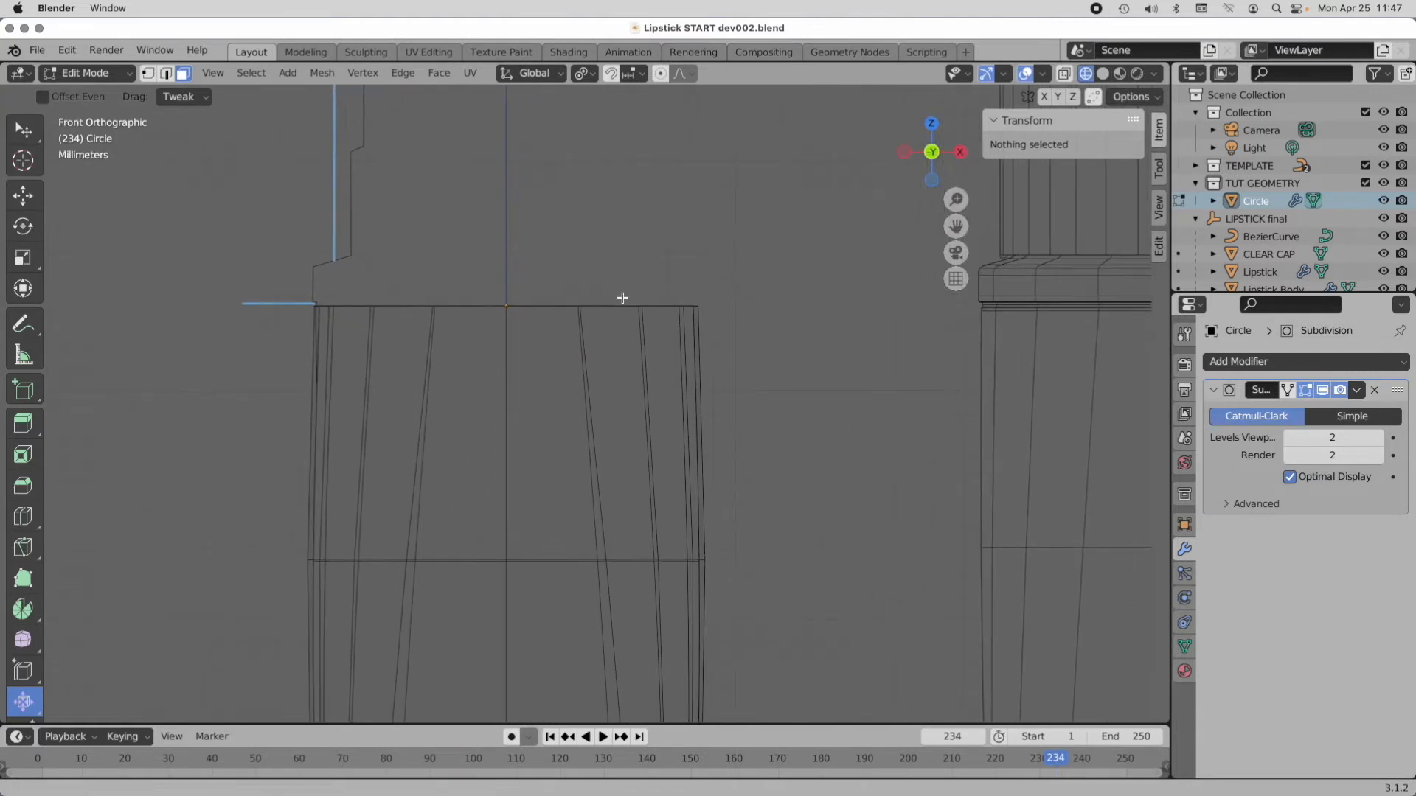
pyautogui.keyDown('shift'); pyautogui.moveTo(634, 288); pyautogui.dragTo(690, 307, button='middle'); pyautogui.keyUp('shift')
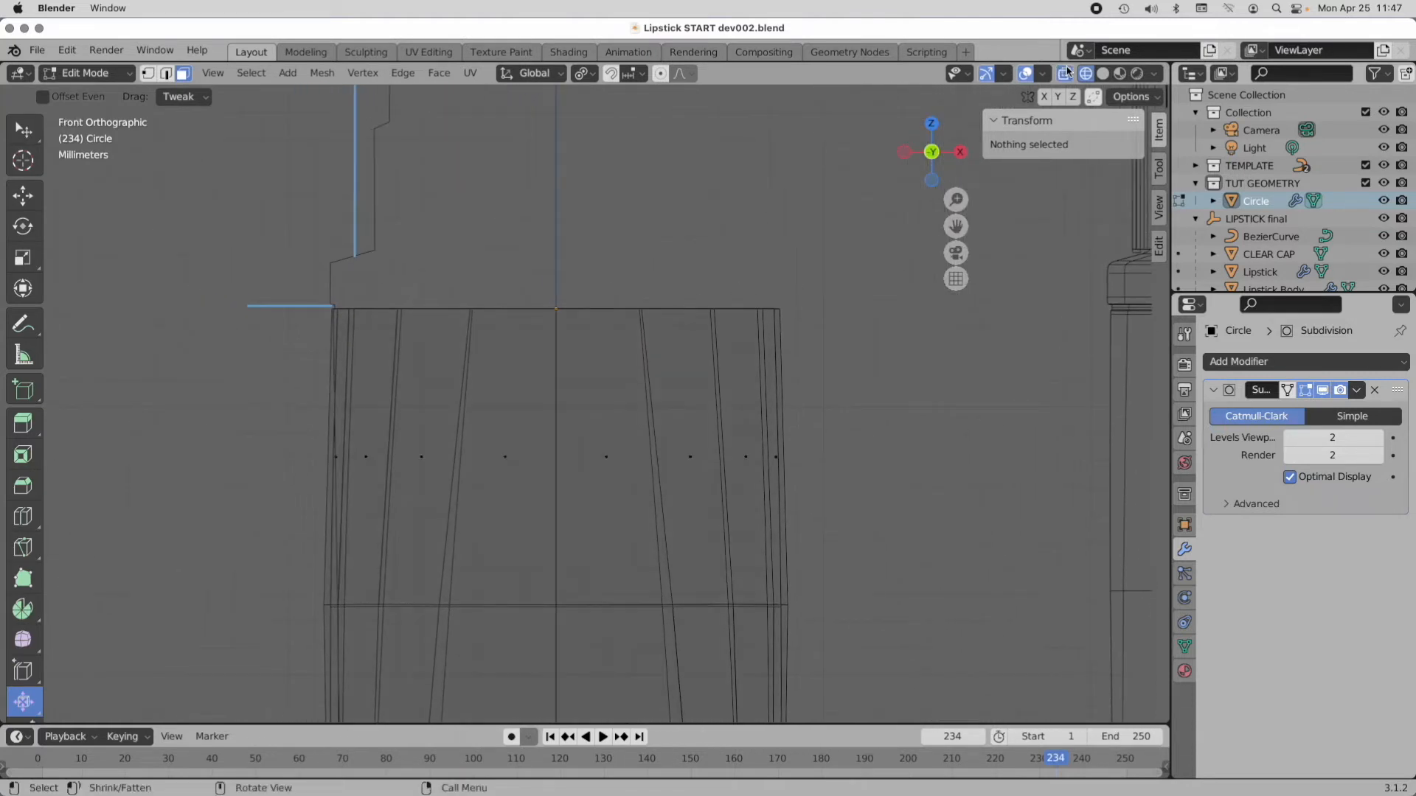
pyautogui.click(1322, 391)
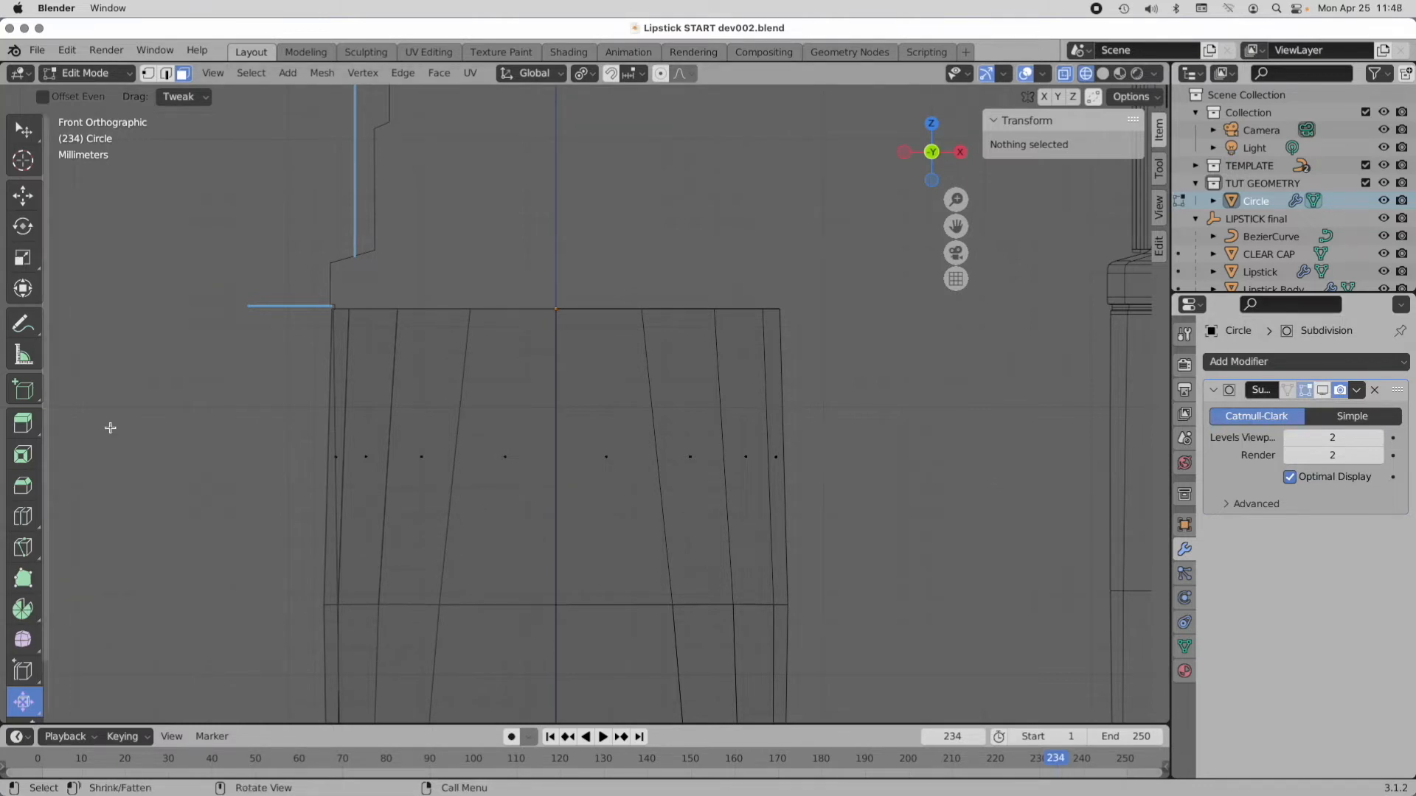
pyautogui.click(22, 520)
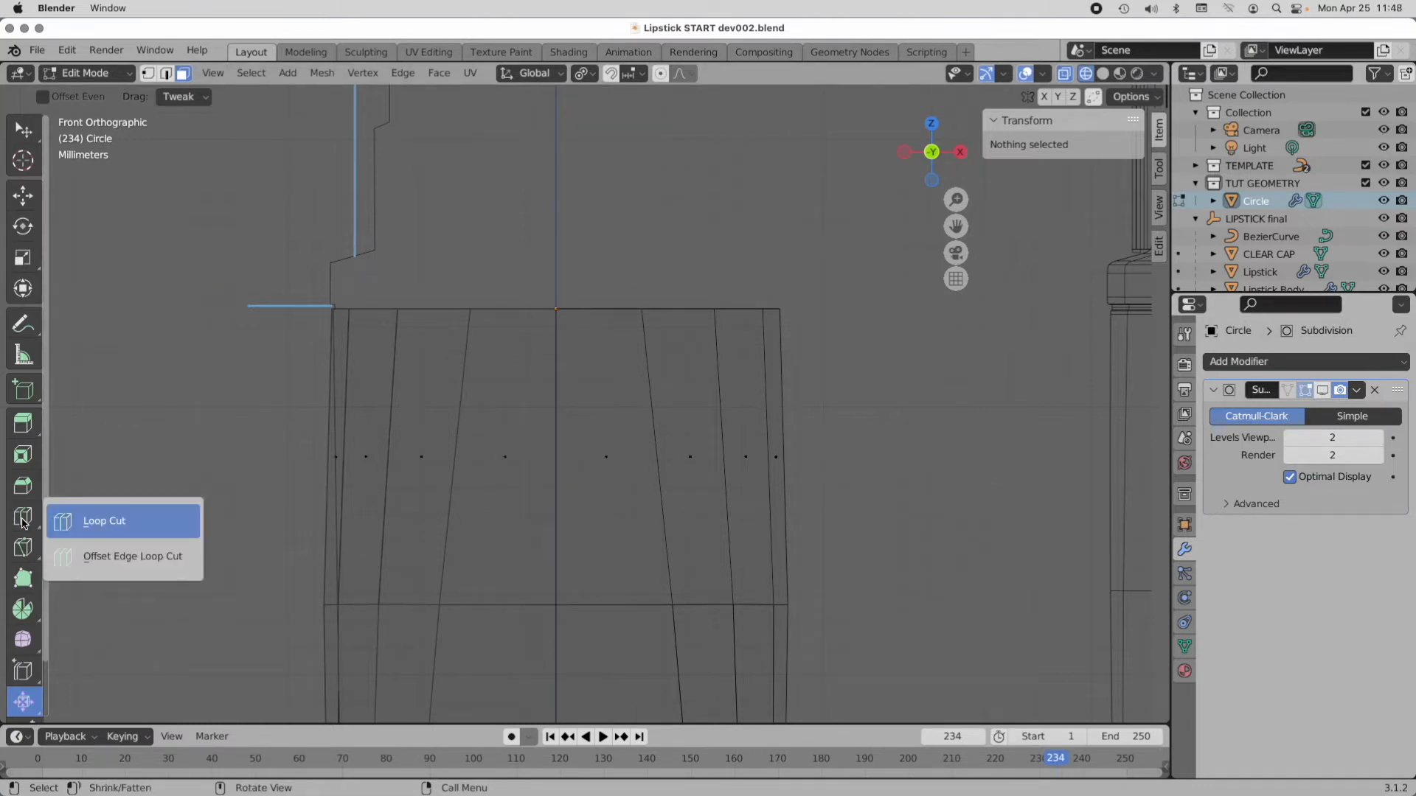
pyautogui.click(71, 522)
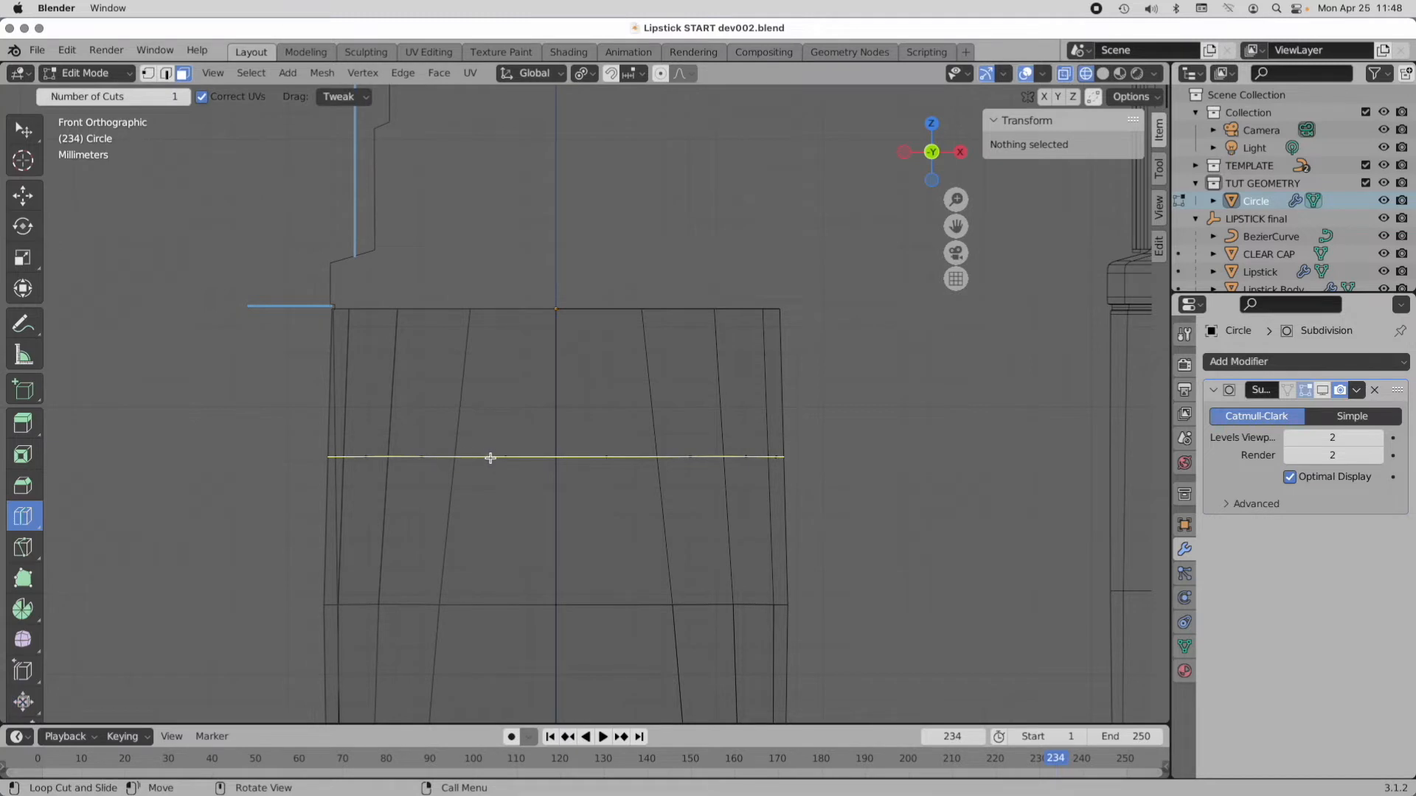
pyautogui.moveTo(490, 457); pyautogui.dragTo(502, 315)
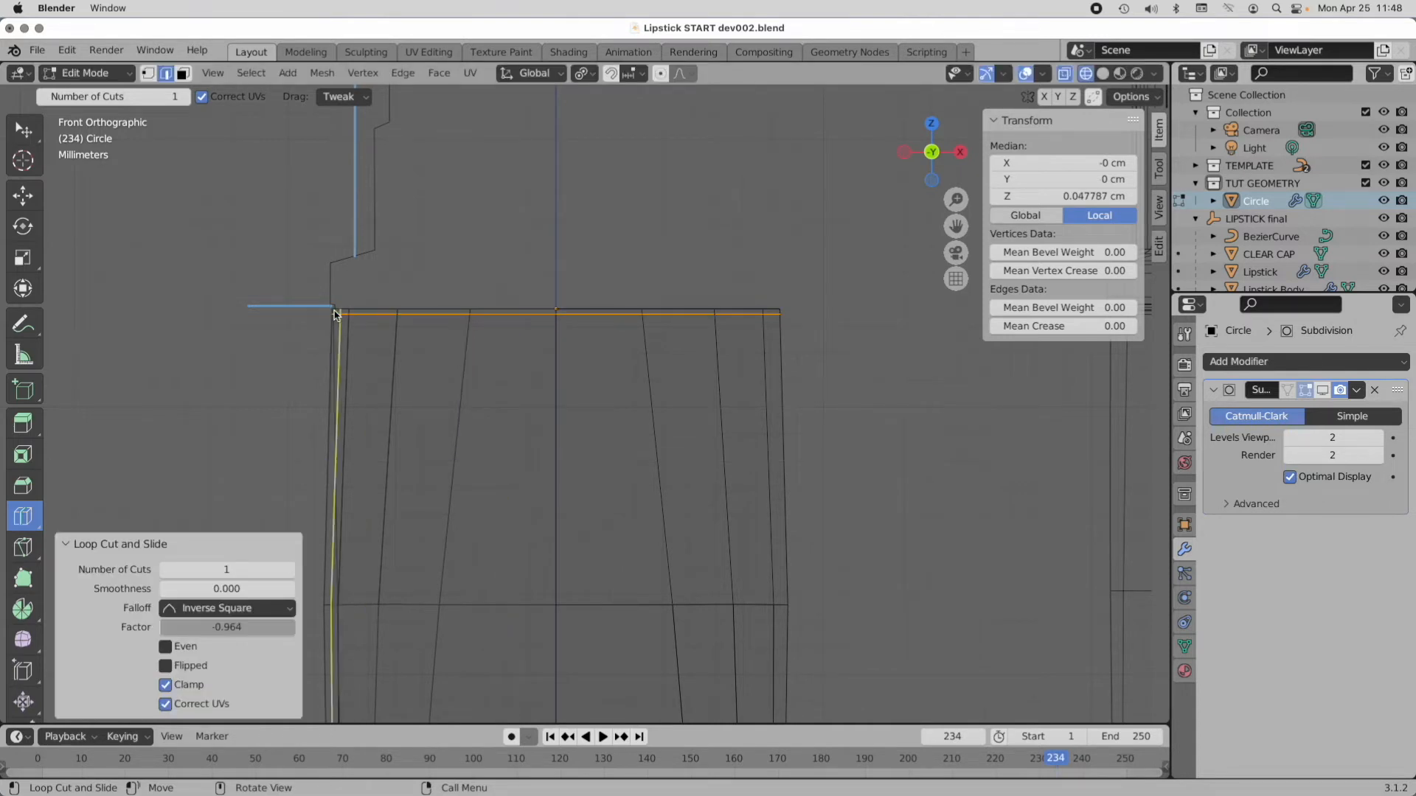
pyautogui.hotkey('shift', 'space')
pyautogui.press('g')
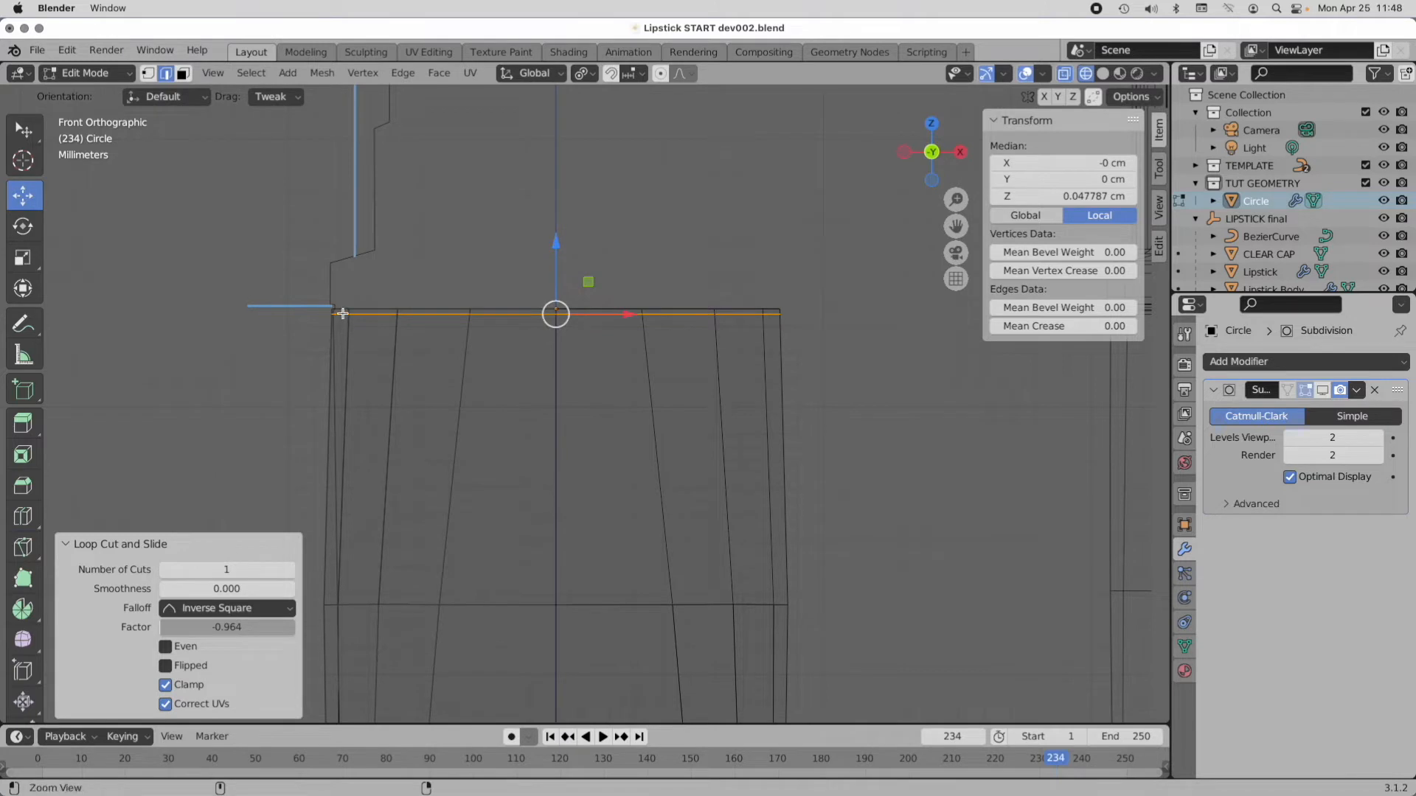
# Step: Enable Zoom to Mouse Position in the navigation preferences and close the preferences window
pyautogui.scroll(3, 326, 307)
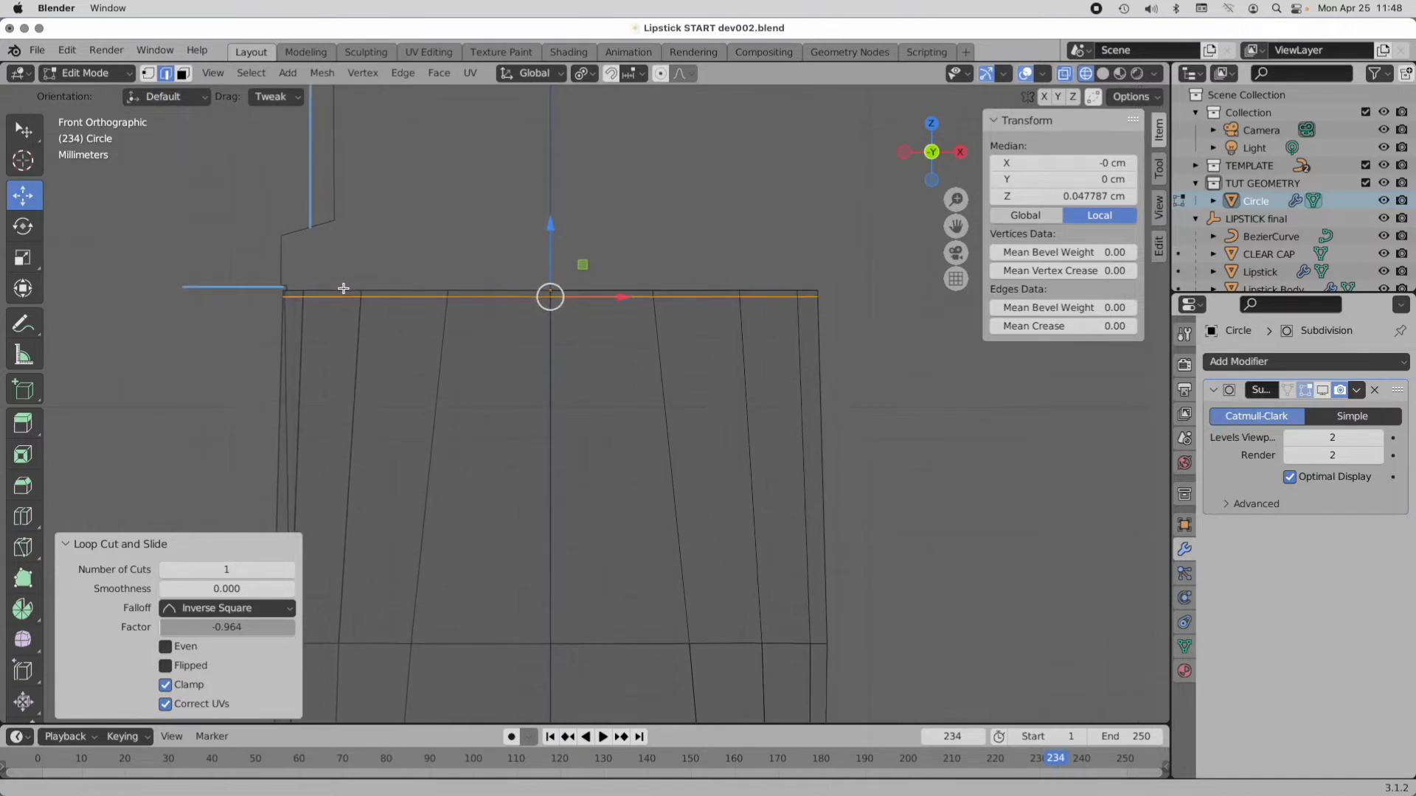
pyautogui.scroll(2, 351, 276)
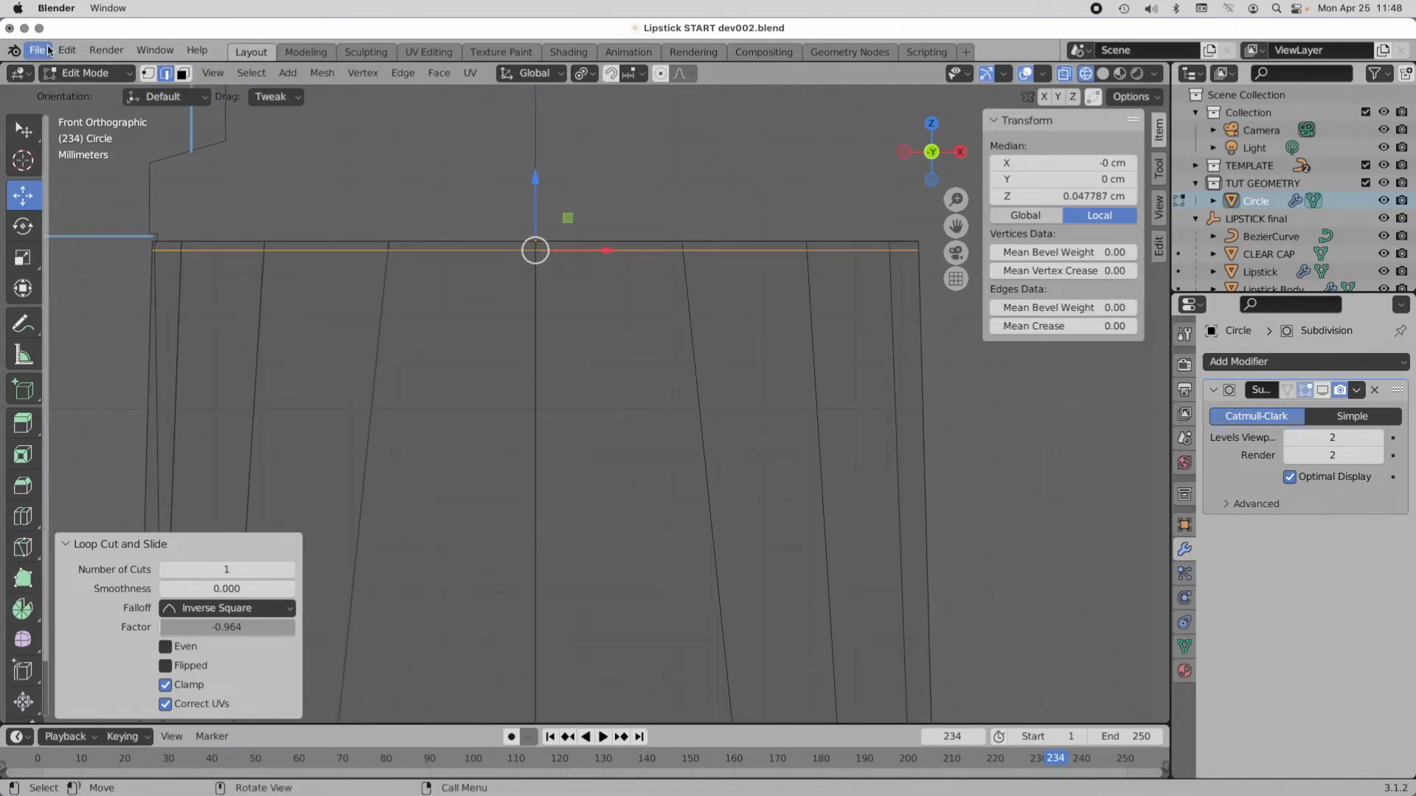
pyautogui.click(71, 52)
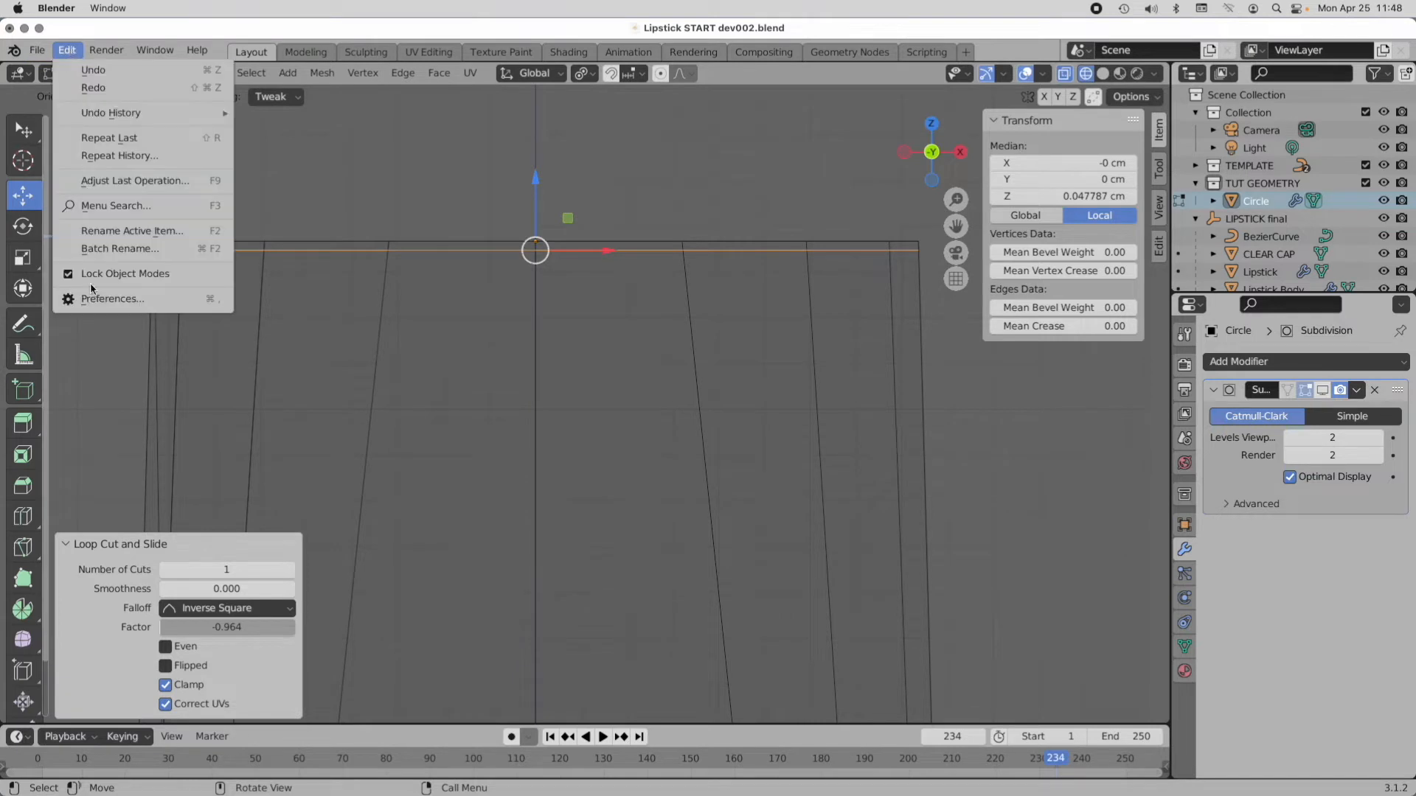
pyautogui.click(94, 305)
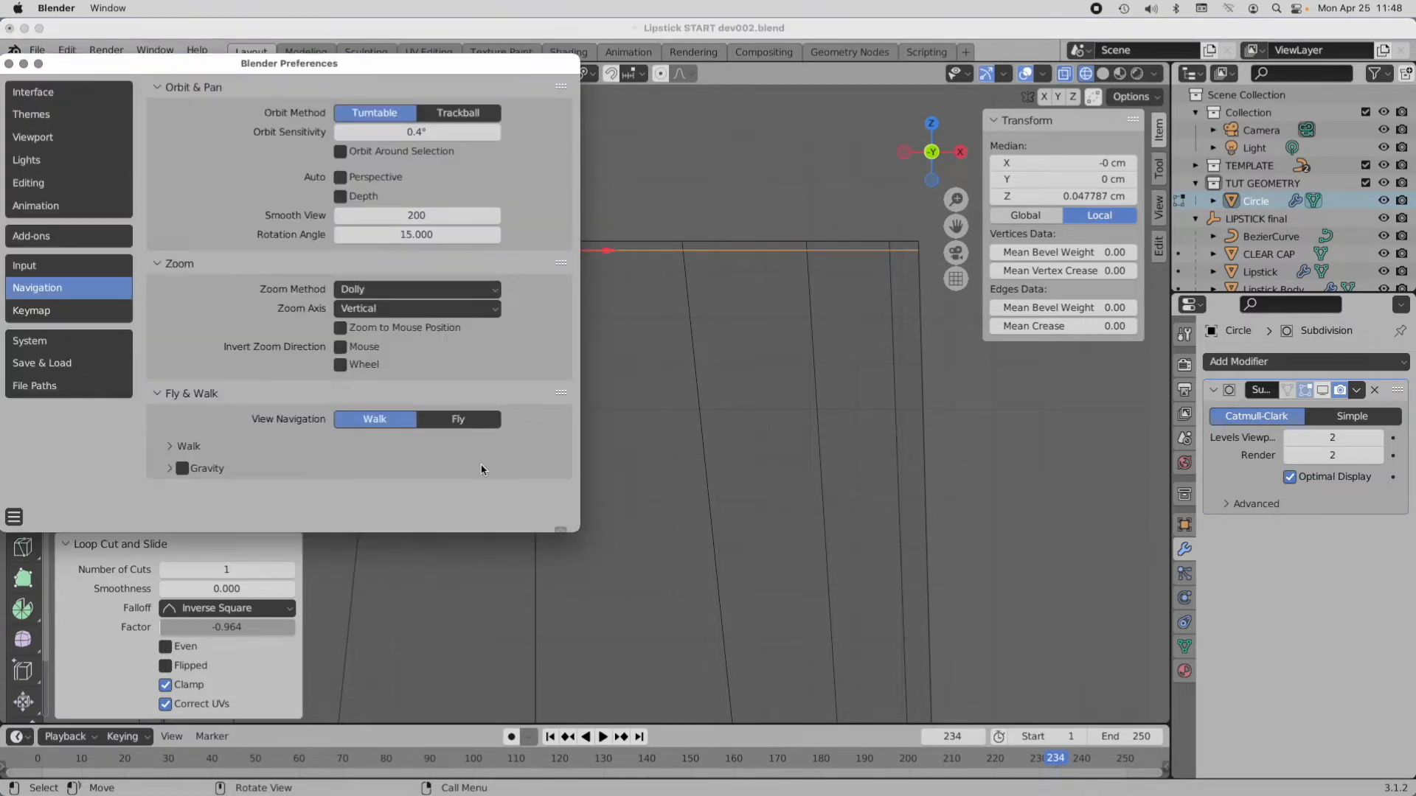
pyautogui.click(341, 329)
pyautogui.click(9, 64)
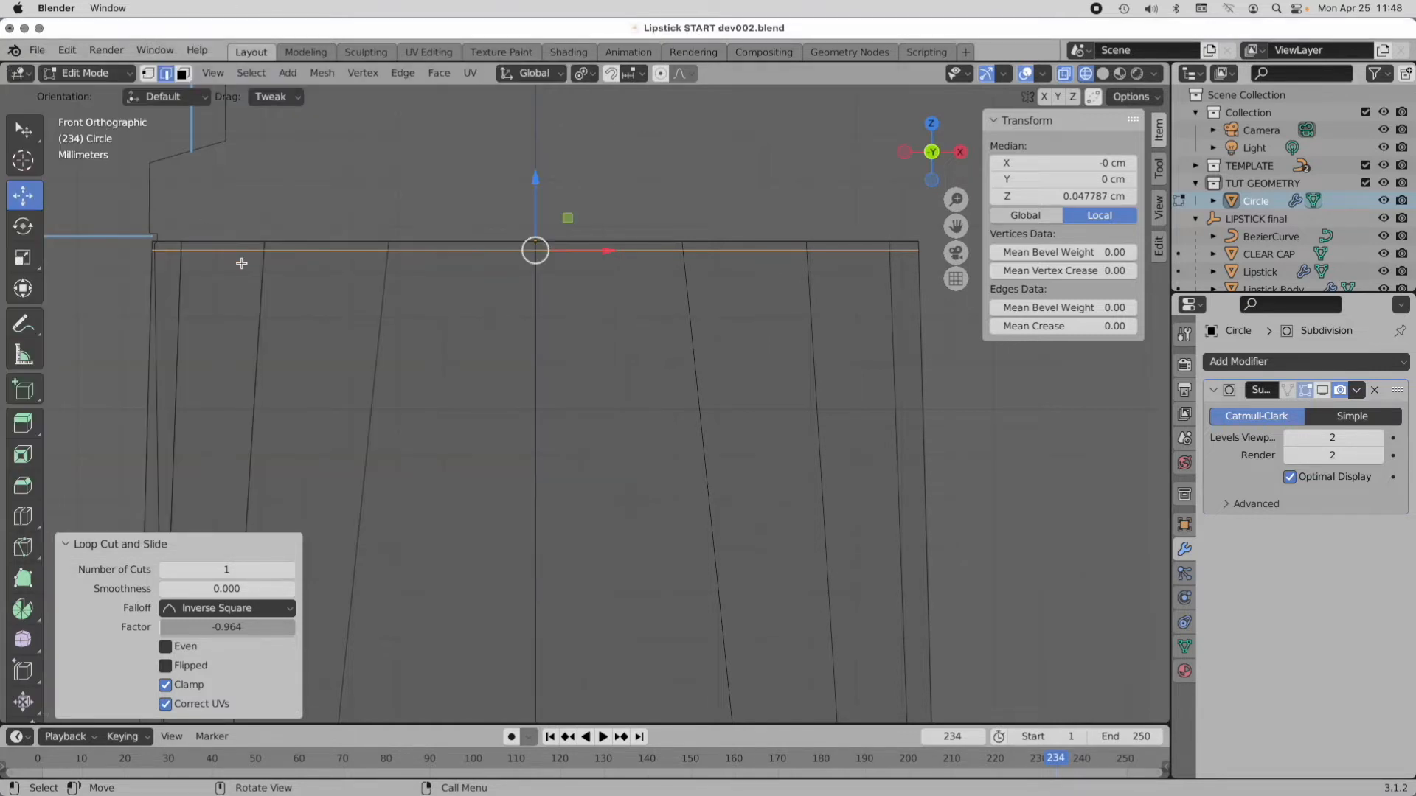
# Step: Try to close the body's open top by selecting its uppermost edge loop and filling it with a new face
pyautogui.keyDown('shift'); pyautogui.moveTo(263, 288); pyautogui.dragTo(585, 344, button='middle'); pyautogui.keyUp('shift')
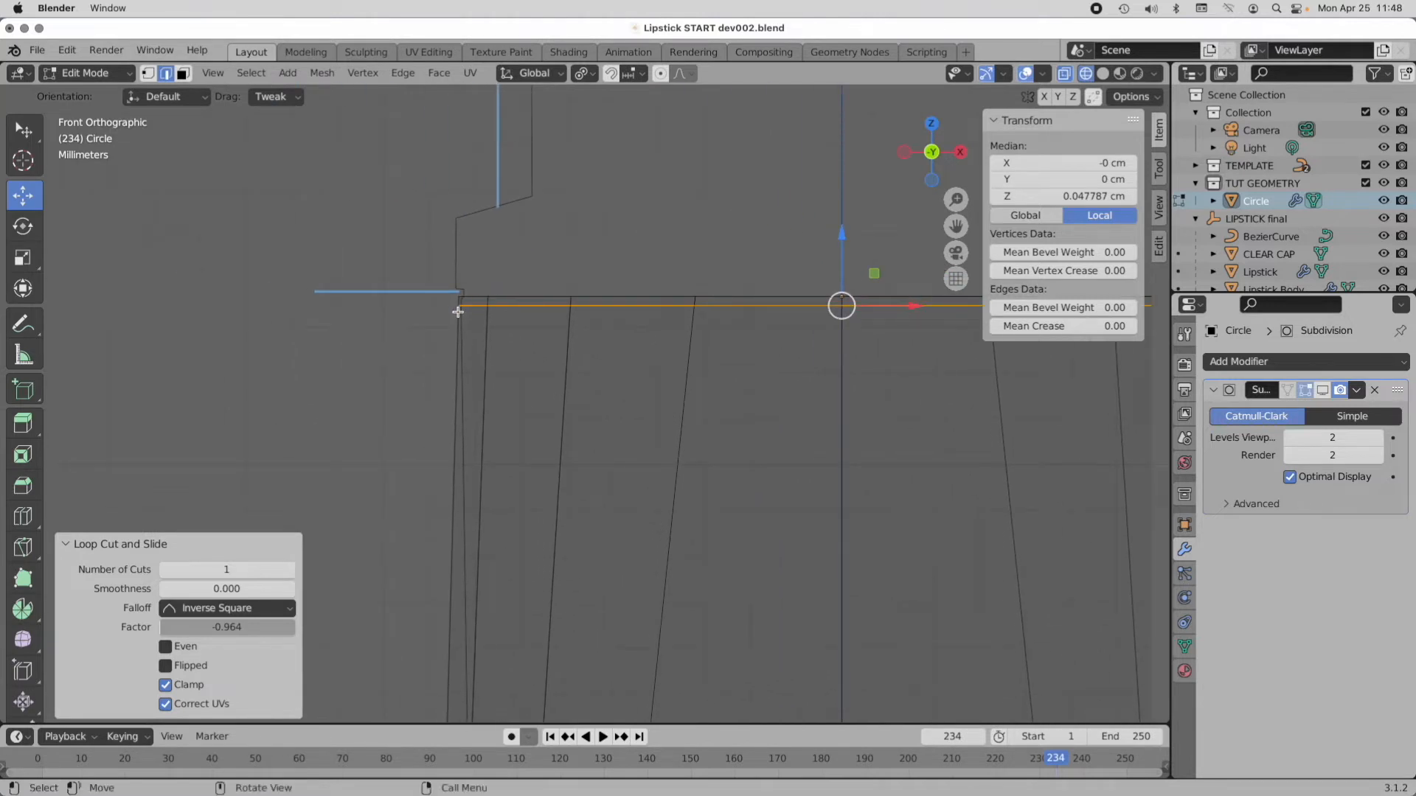
pyautogui.keyDown('ctrl'); pyautogui.moveTo(458, 312); pyautogui.dragTo(519, 232, button='middle'); pyautogui.keyUp('ctrl')
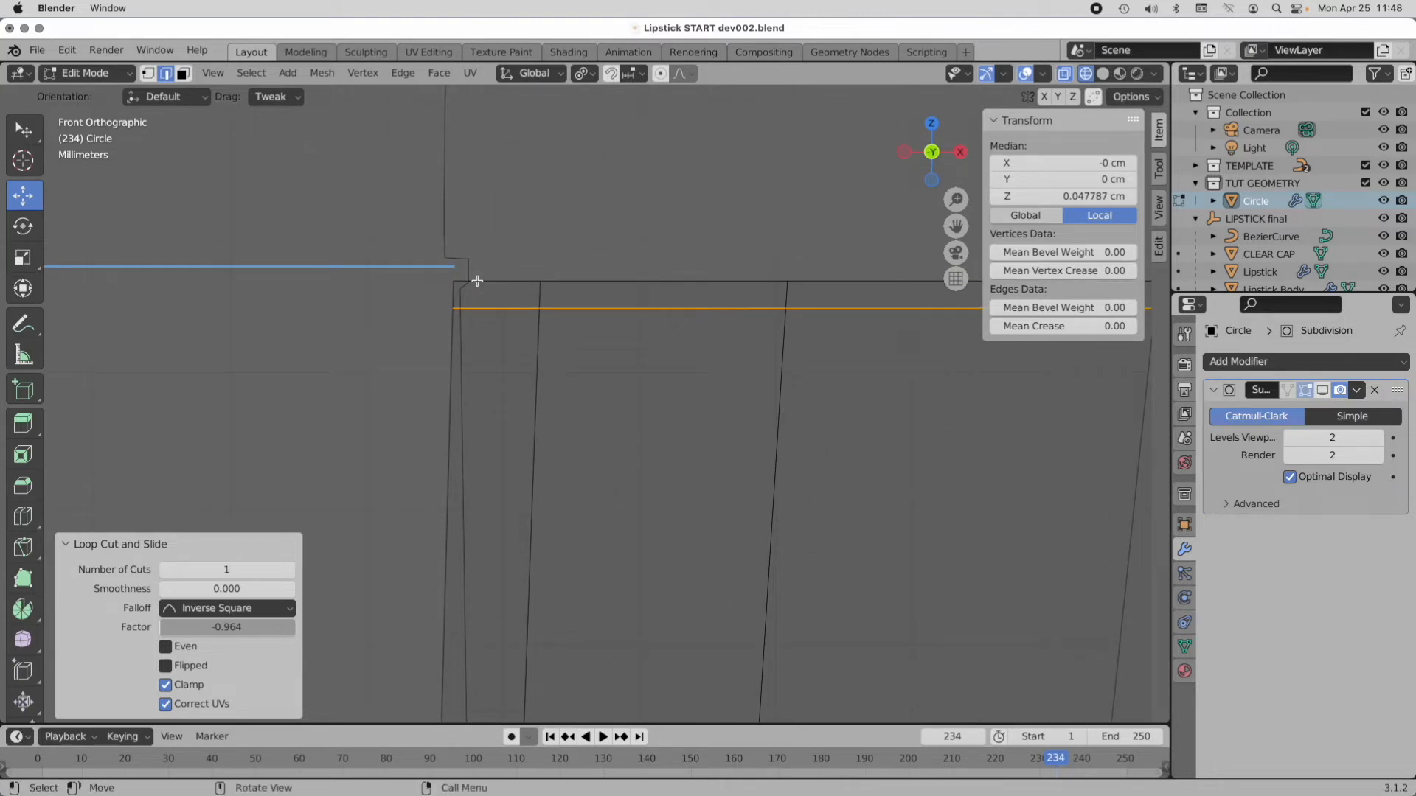
pyautogui.hotkey('shift', 'space')
pyautogui.moveTo(519, 215); pyautogui.dragTo(361, 382, button='middle')
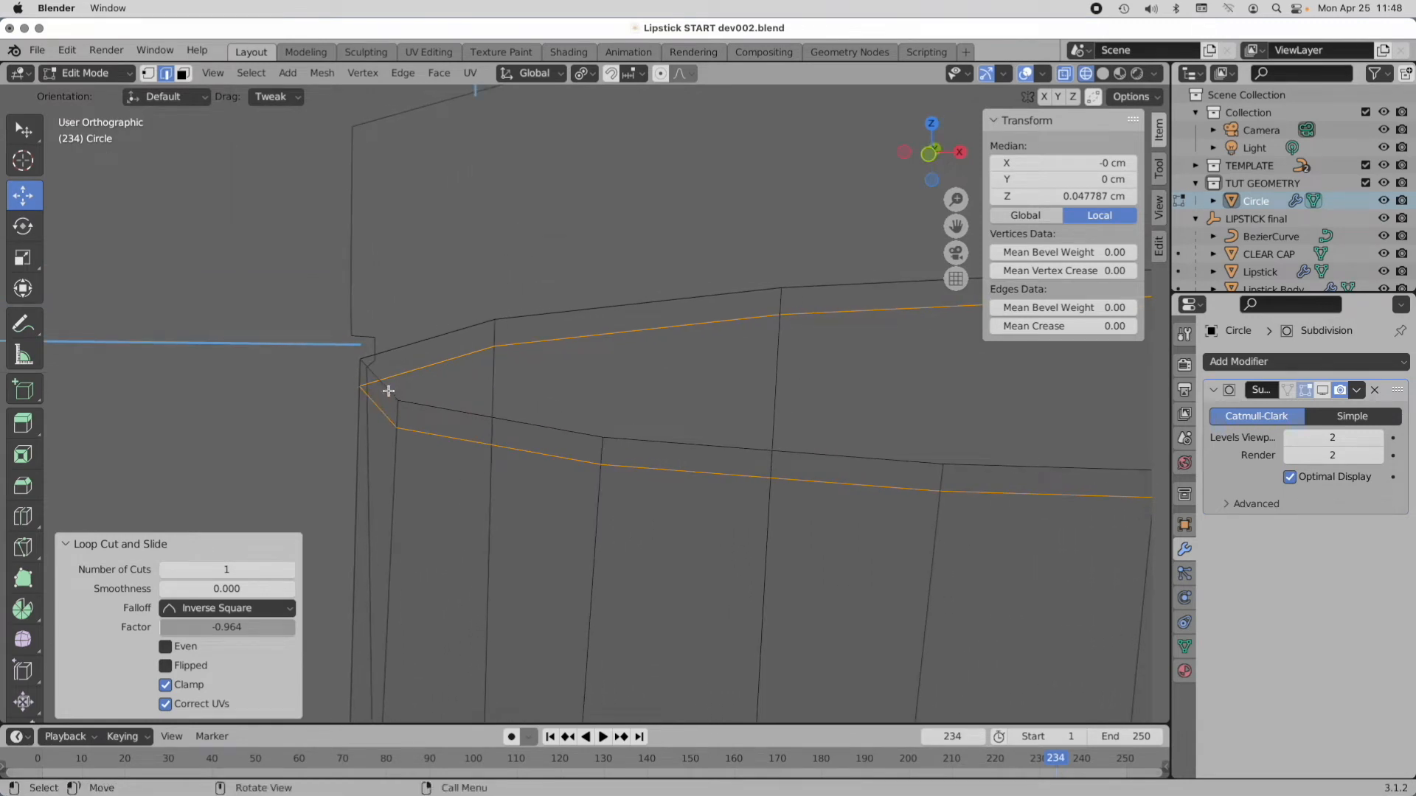
pyautogui.keyDown('alt'); pyautogui.click(388, 390); pyautogui.keyUp('alt')
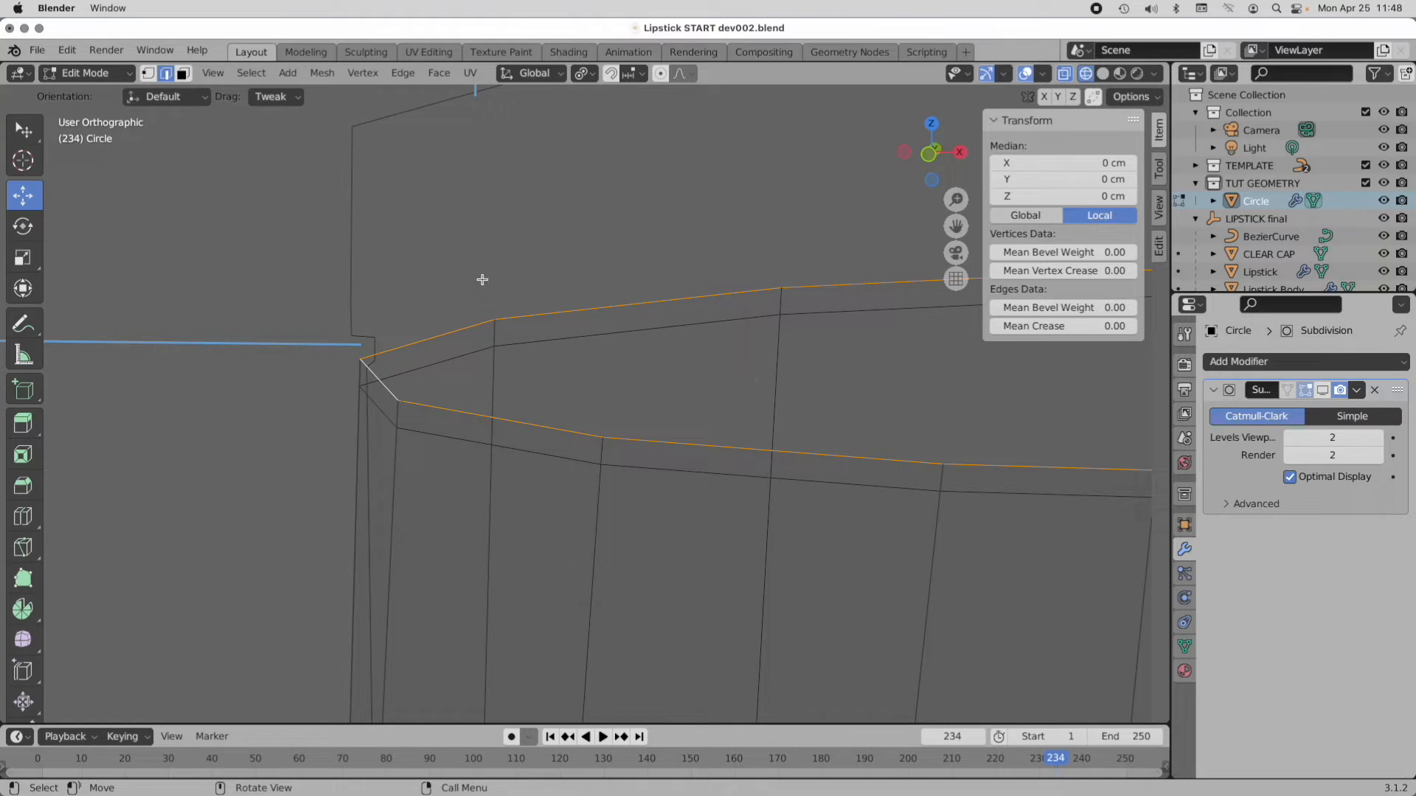
pyautogui.rightClick(428, 254)
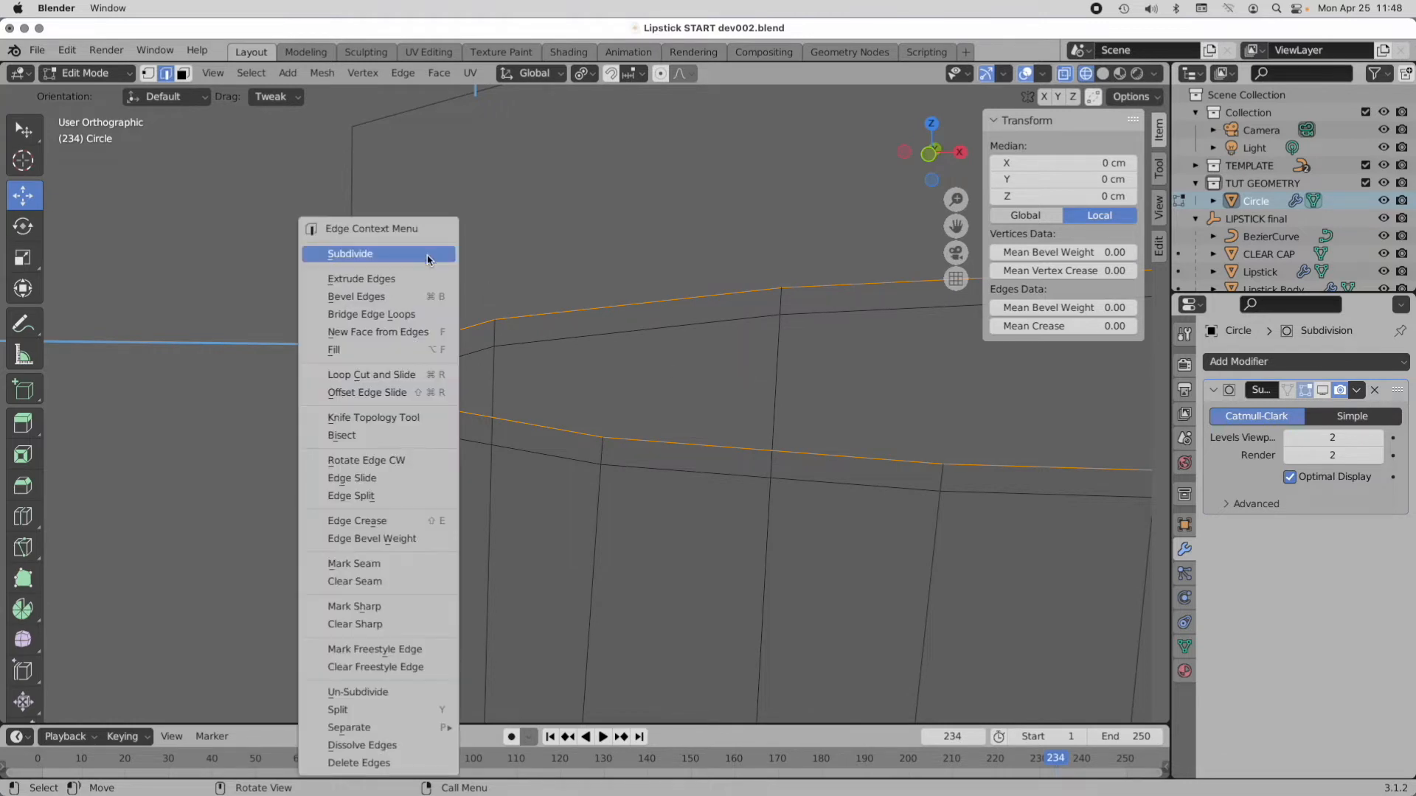
pyautogui.click(423, 338)
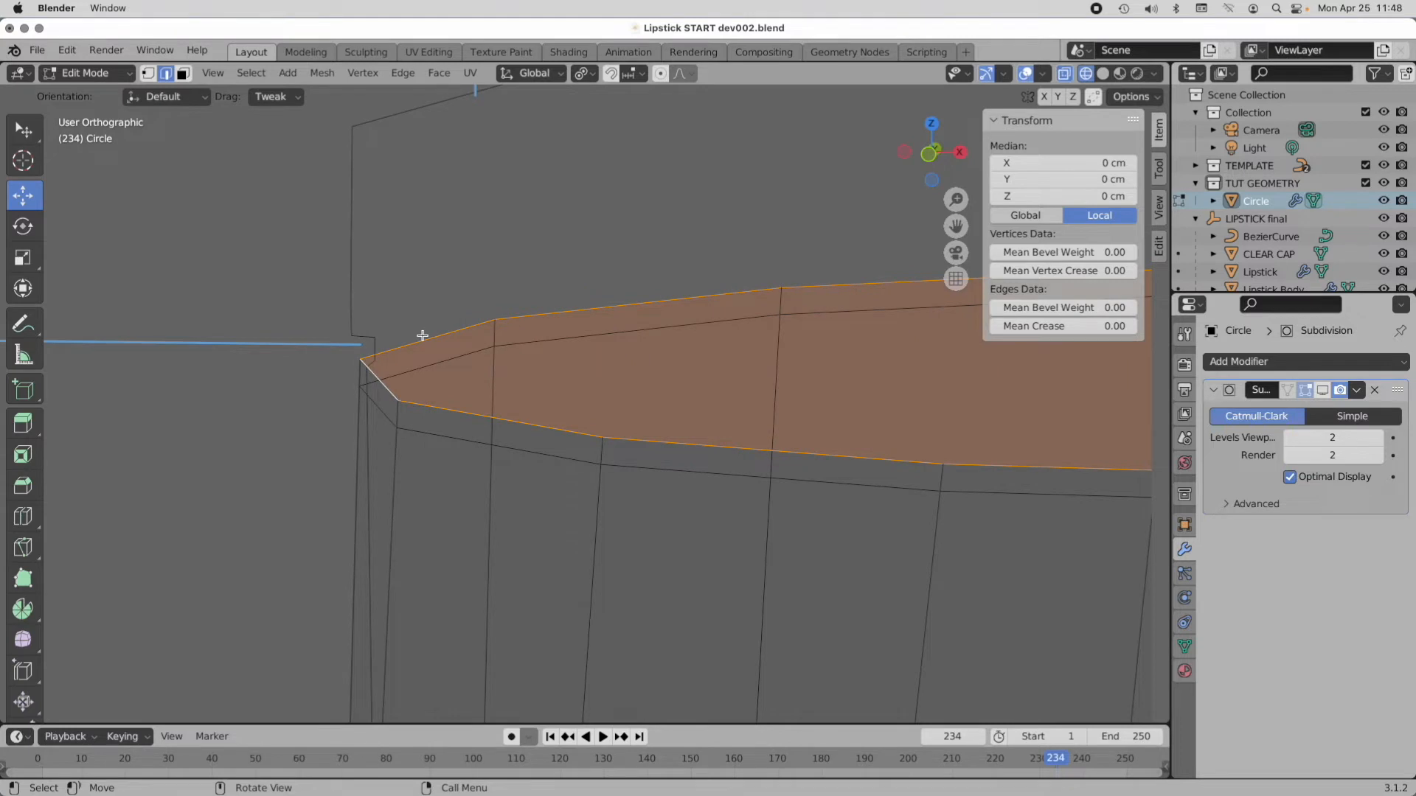
# Step: Select the edge loop just below the top rim and bevel it with one segment, about 0.00646 cm wide
pyautogui.keyDown('alt'); pyautogui.click(413, 430); pyautogui.keyUp('alt')
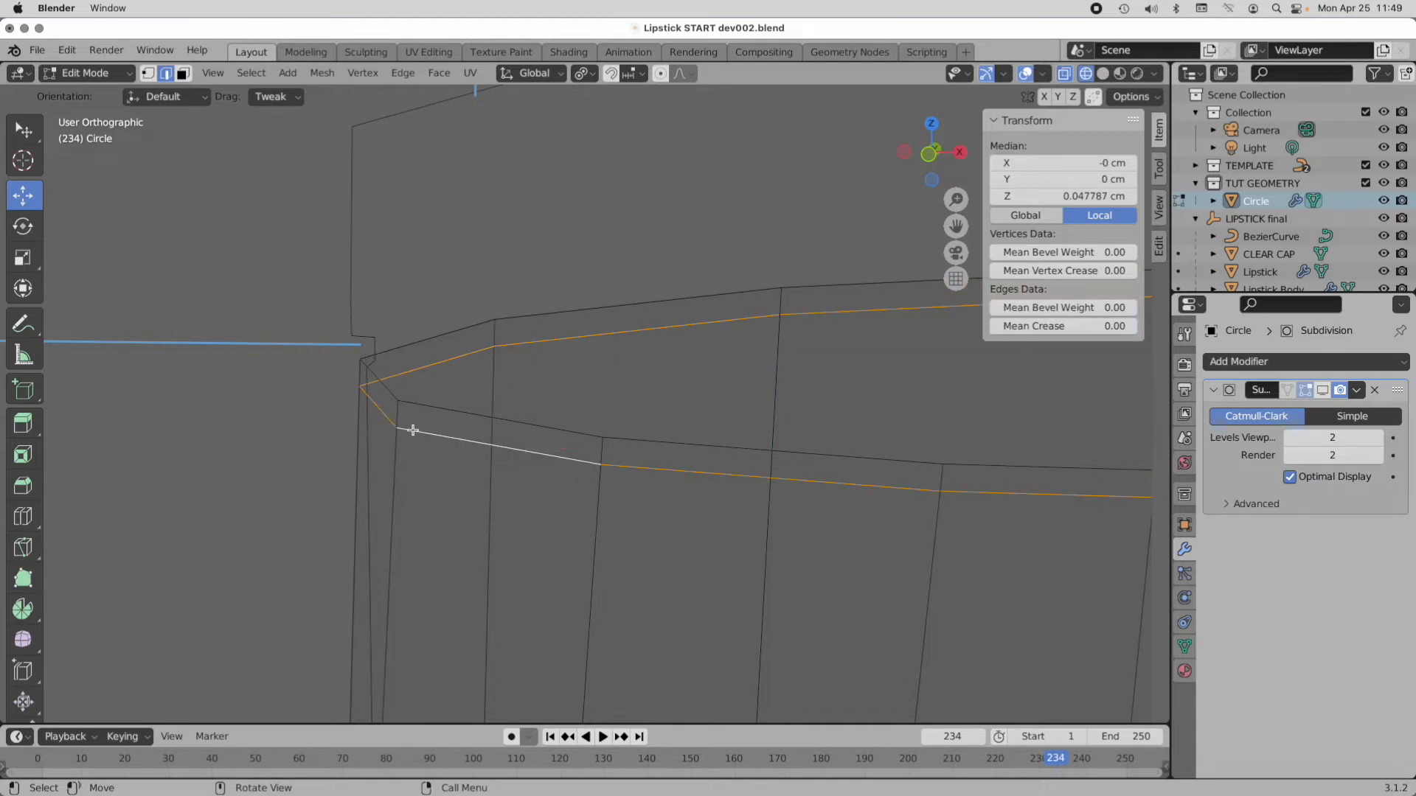
pyautogui.click(26, 486)
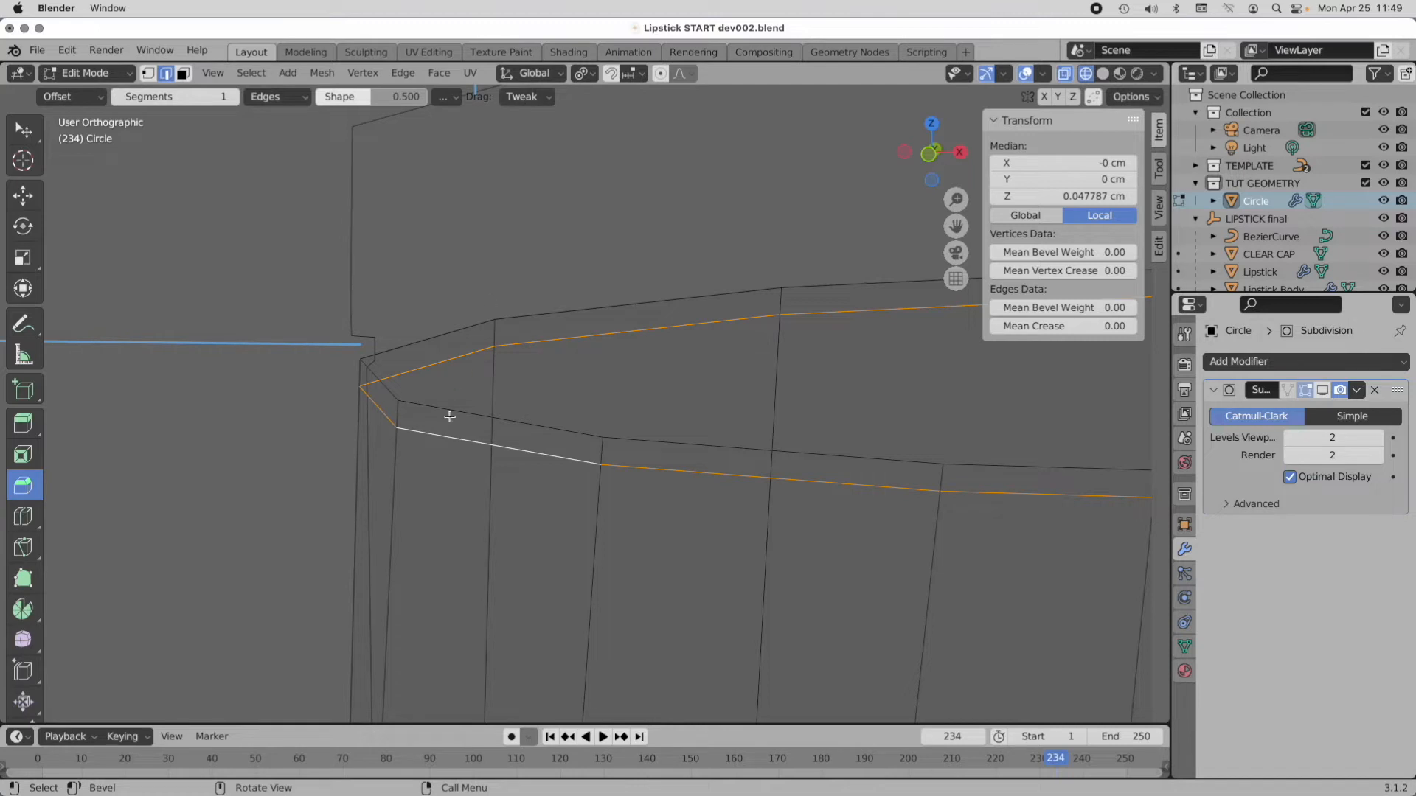
pyautogui.moveTo(448, 433); pyautogui.dragTo(442, 435)
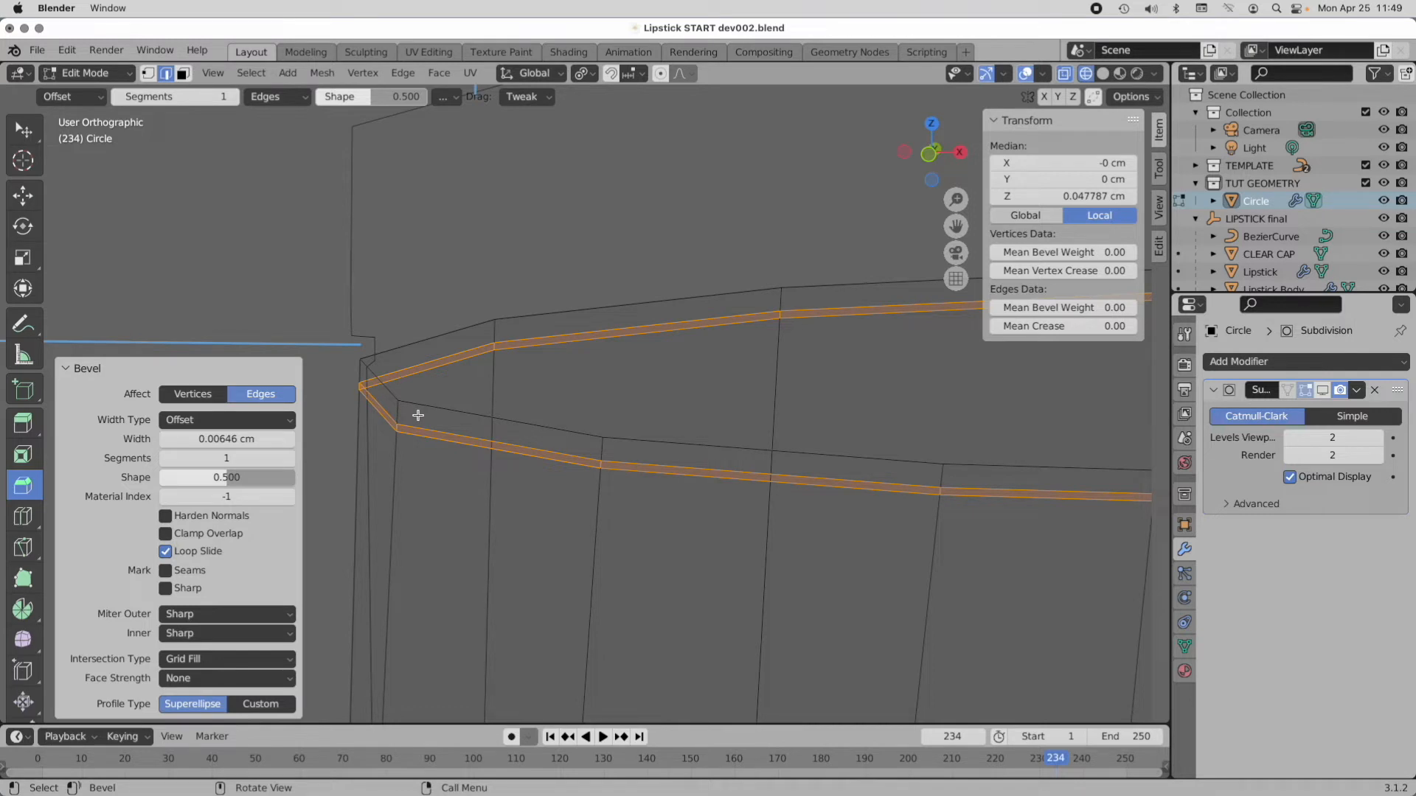
# Step: Select the ring of faces between the top rim and the bevel, and shrink it inward with a Shrink/Fatten offset of about -0.0314 cm
pyautogui.click(182, 77)
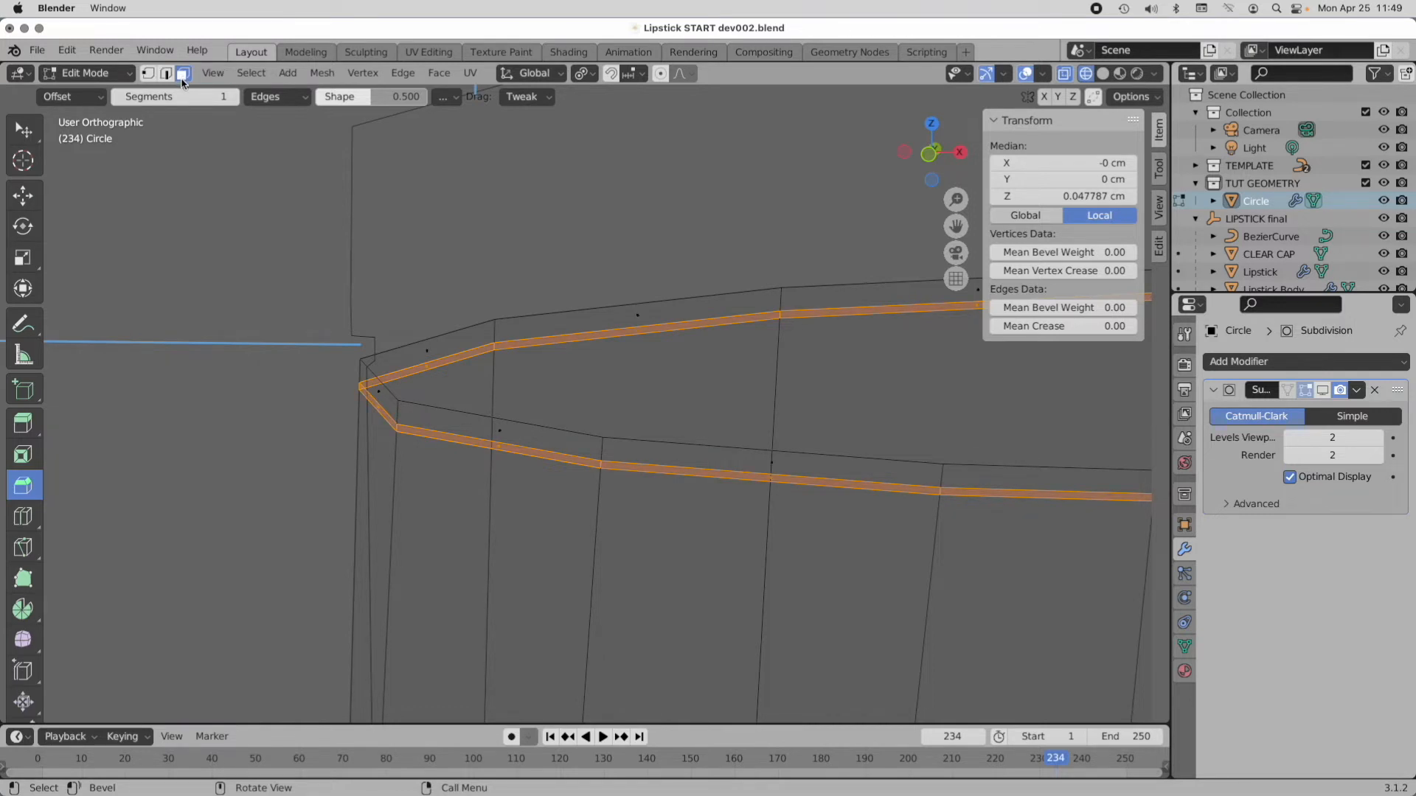
pyautogui.keyDown('alt'); pyautogui.click(398, 415); pyautogui.keyUp('alt')
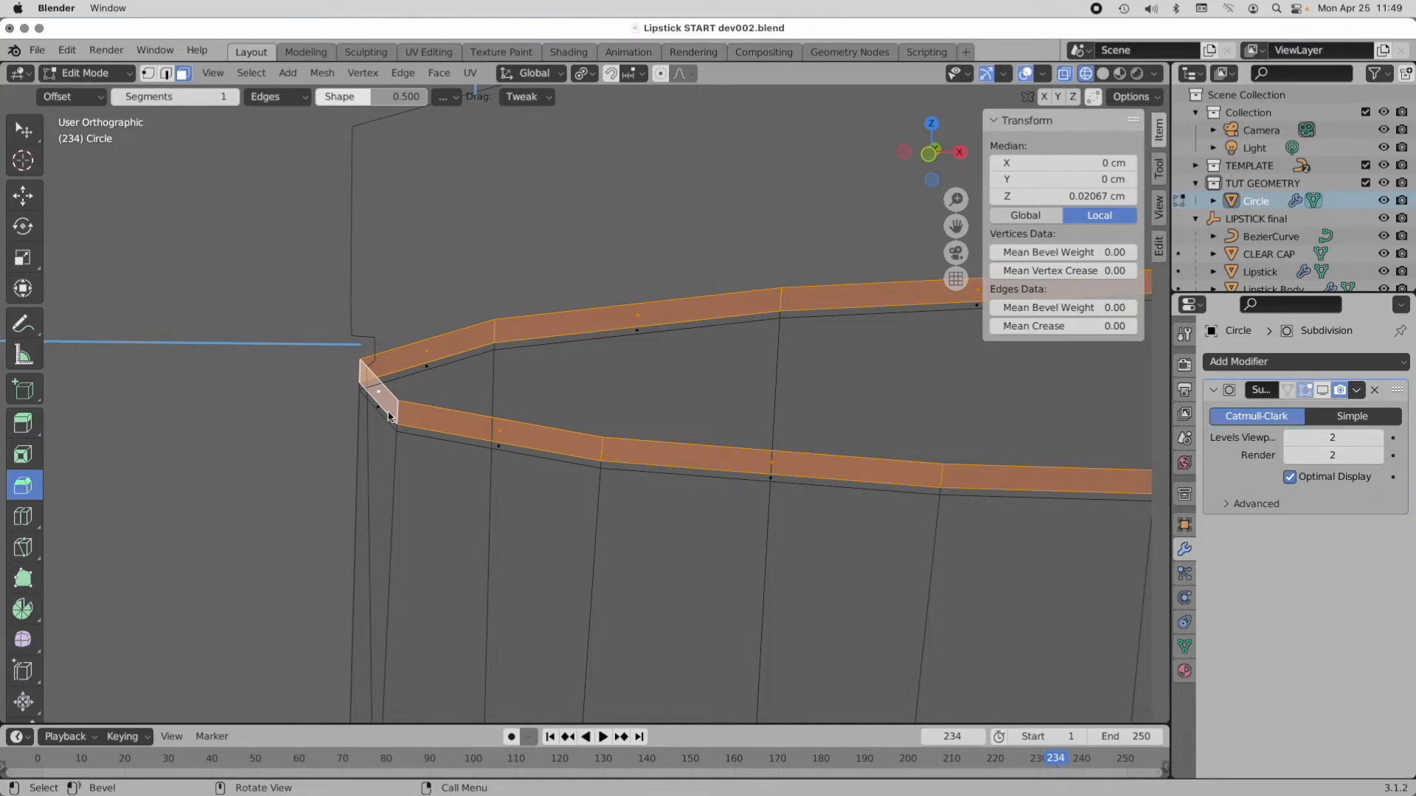
pyautogui.click(27, 705)
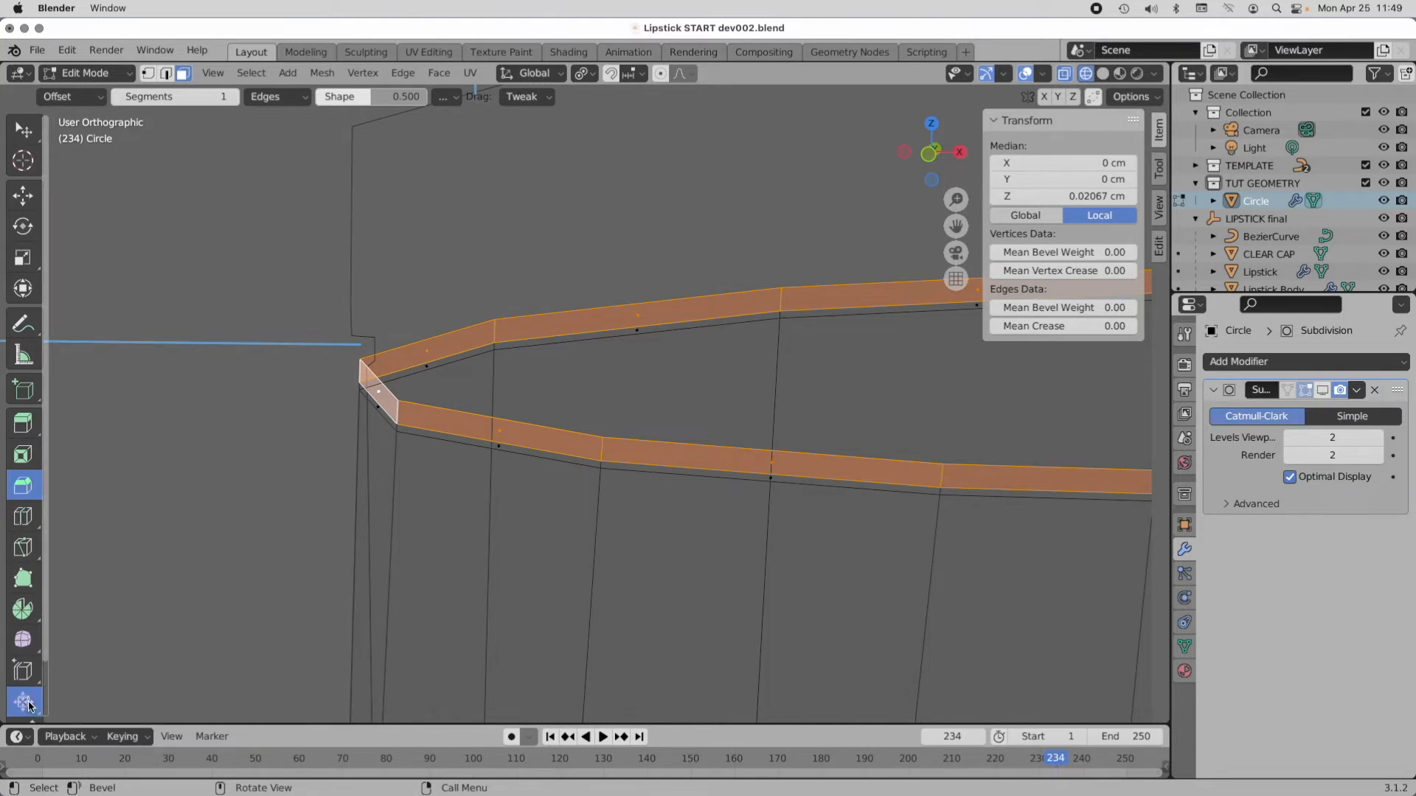
pyautogui.click(923, 158)
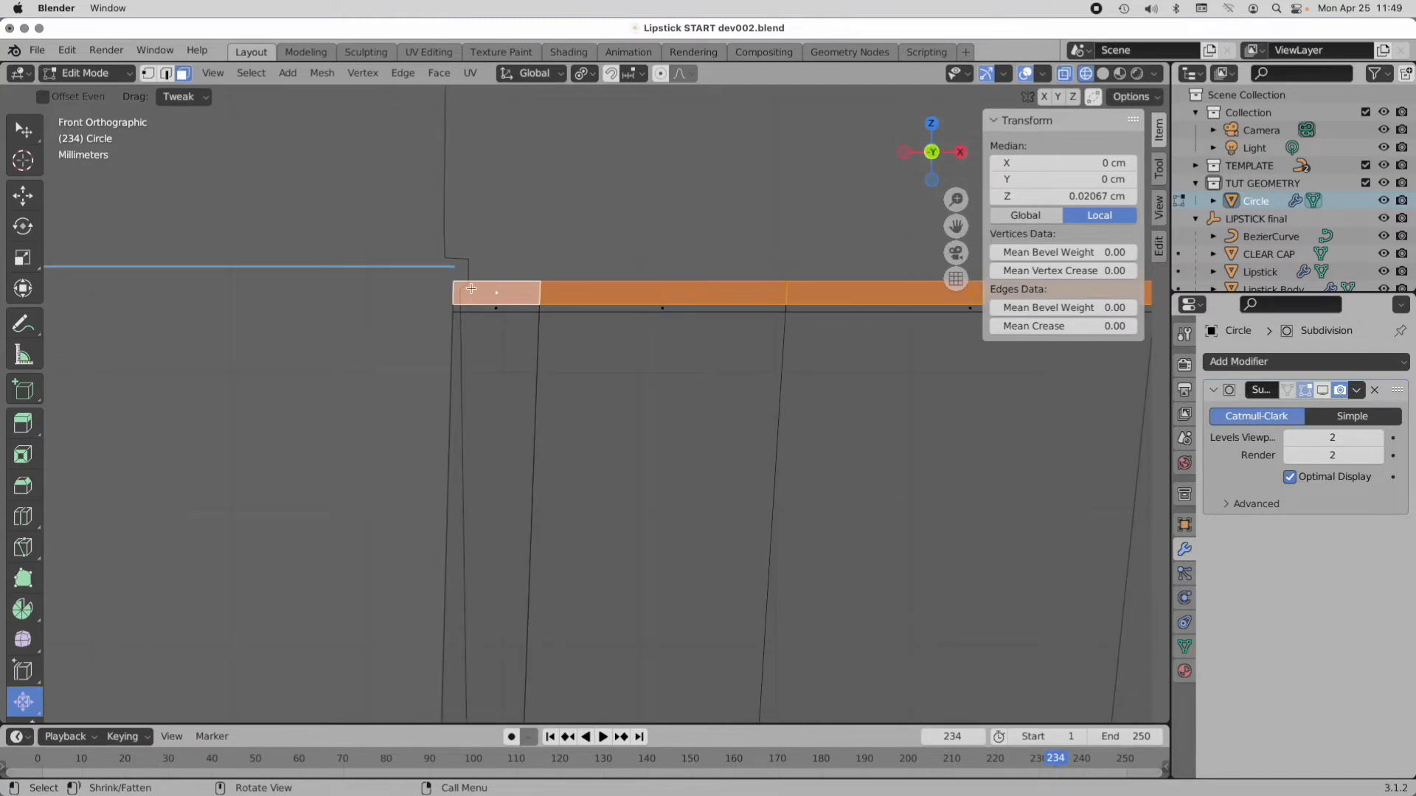
pyautogui.moveTo(471, 288); pyautogui.dragTo(518, 309)
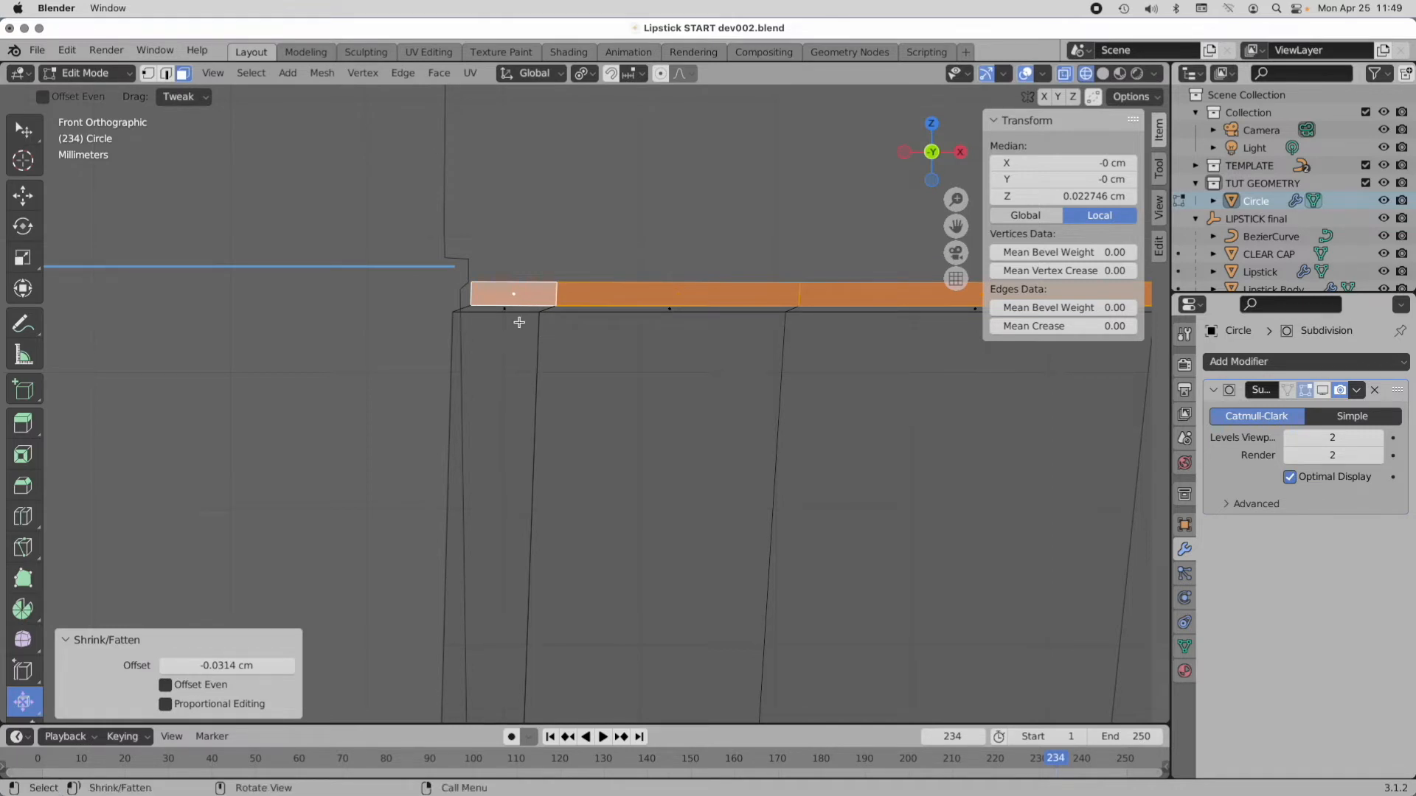
# Step: Add a supporting loop cut to the body just below the beveled step, slid to a factor of about -0.977, and activate Move
pyautogui.keyDown('ctrl'); pyautogui.keyDown('alt'); pyautogui.moveTo(582, 325); pyautogui.dragTo(338, 476); pyautogui.keyUp('alt'); pyautogui.keyUp('ctrl')
pyautogui.keyDown('alt'); pyautogui.keyDown('shift'); pyautogui.moveTo(620, 450); pyautogui.dragTo(527, 323); pyautogui.keyUp('shift'); pyautogui.keyUp('alt')
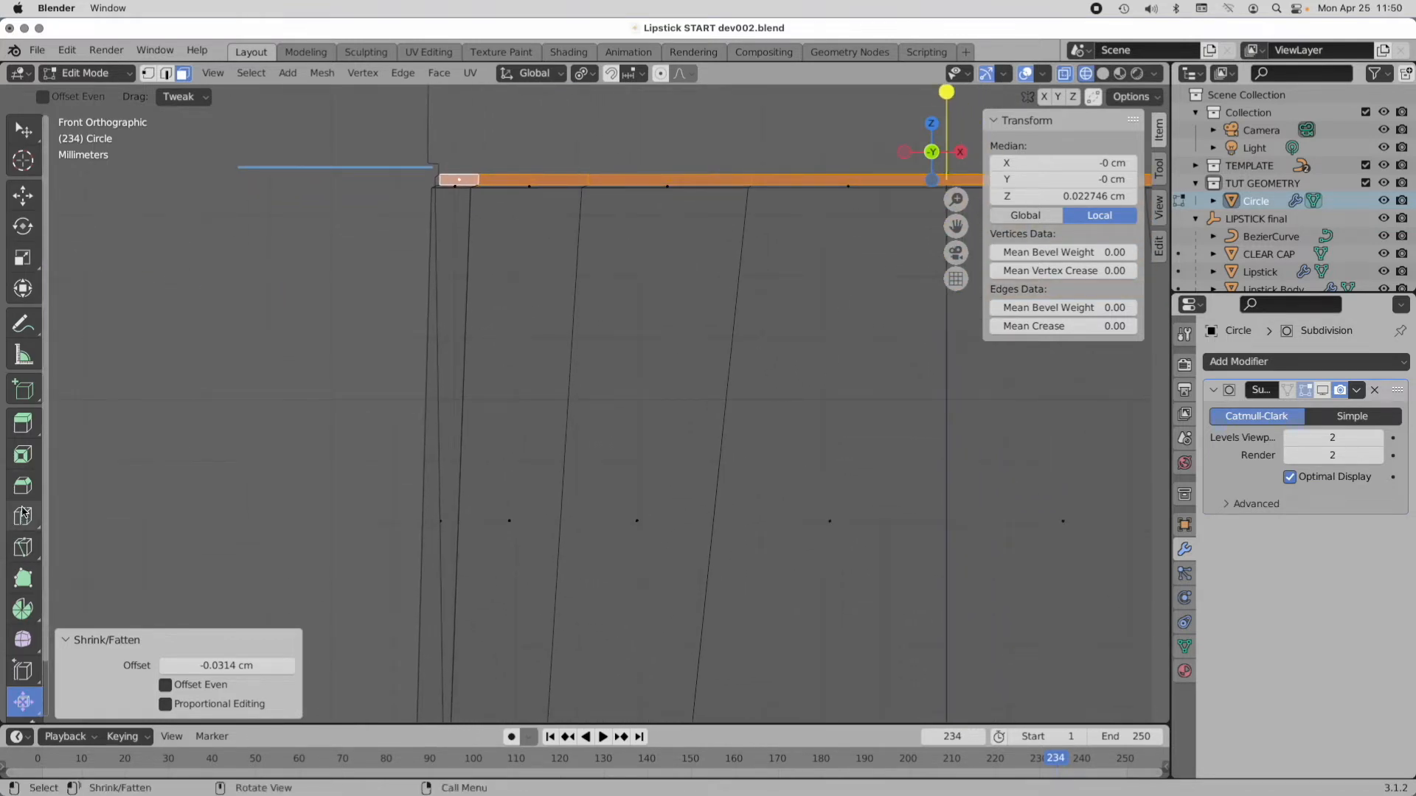
pyautogui.click(23, 516)
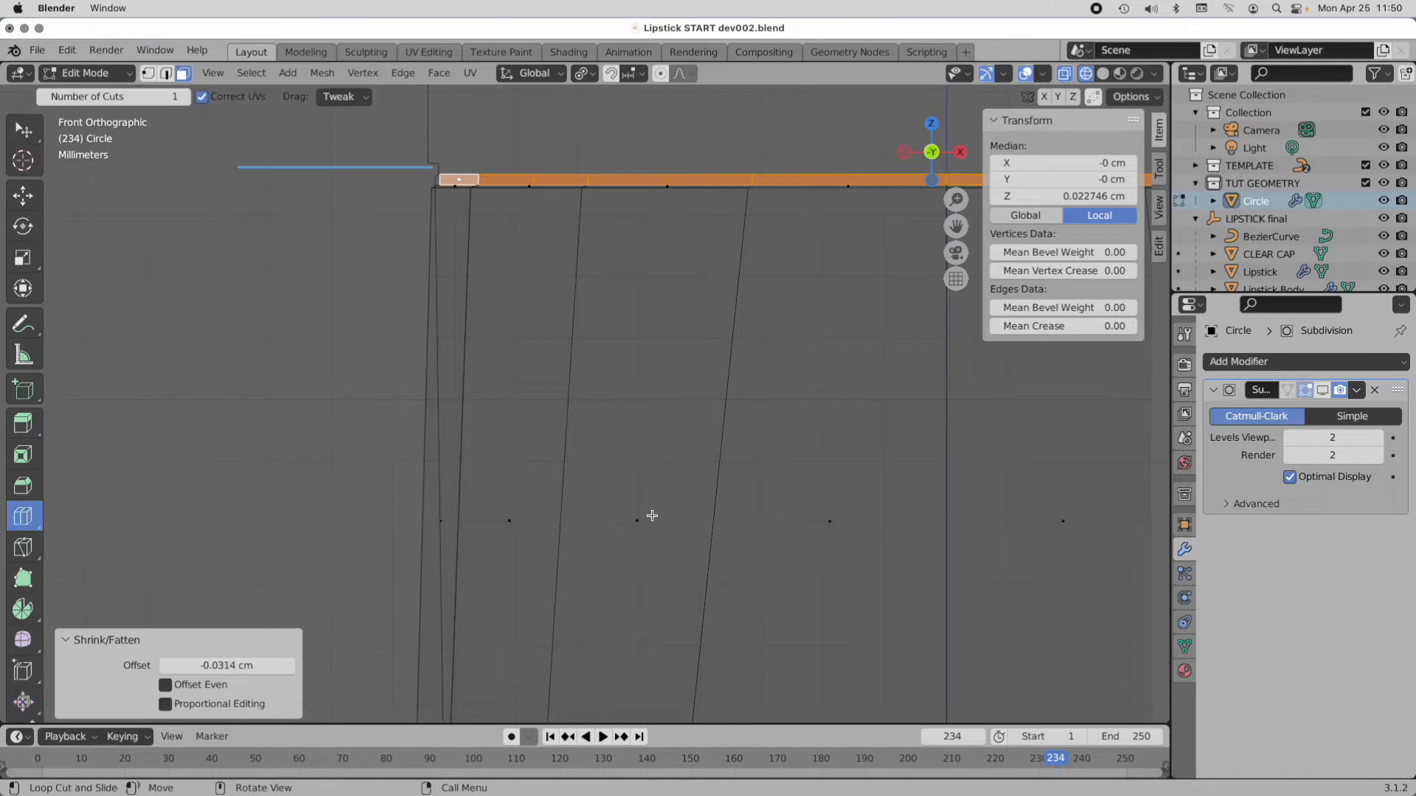
pyautogui.moveTo(666, 510); pyautogui.dragTo(682, 183)
pyautogui.keyDown('shift'); pyautogui.moveTo(651, 294); pyautogui.dragTo(632, 430, button='middle'); pyautogui.keyUp('shift')
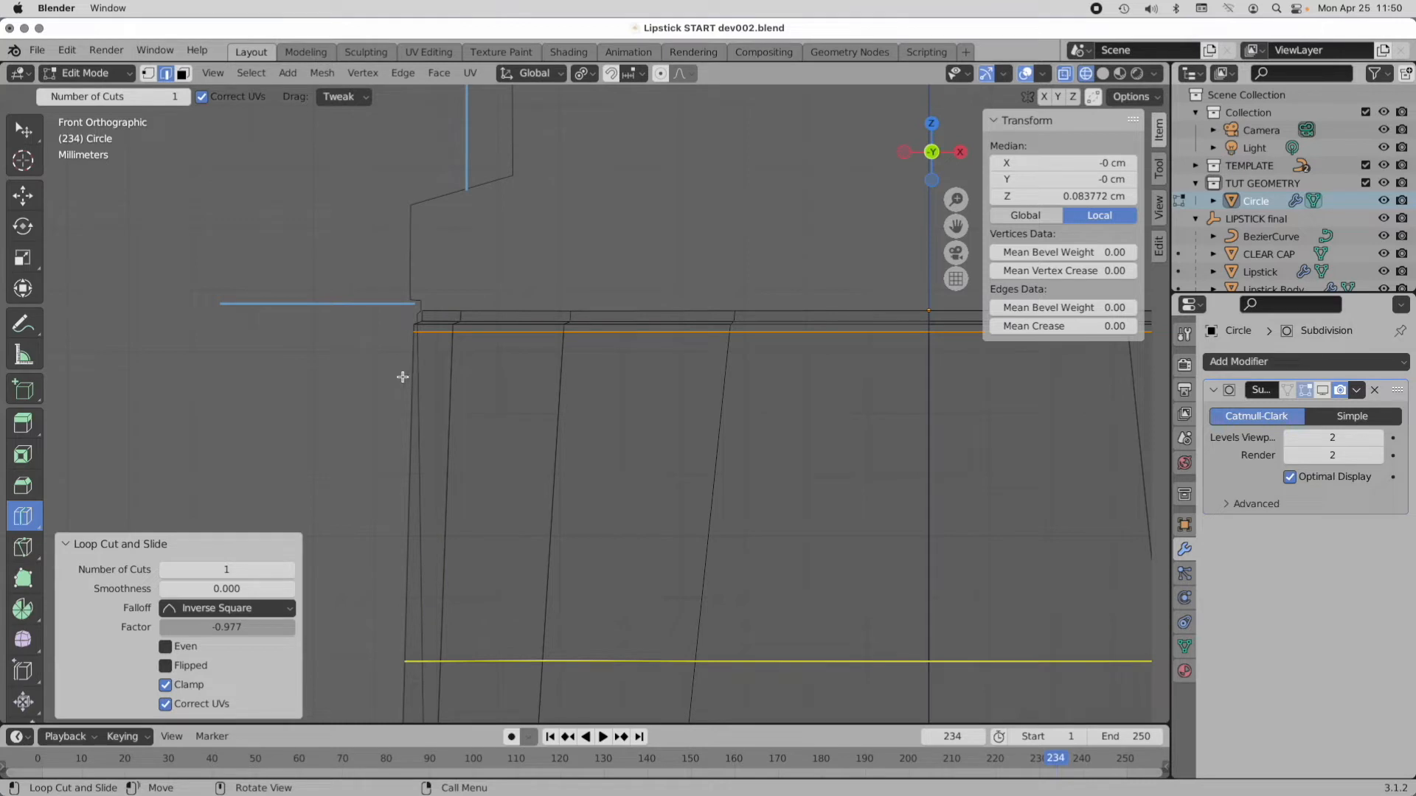
pyautogui.click(24, 196)
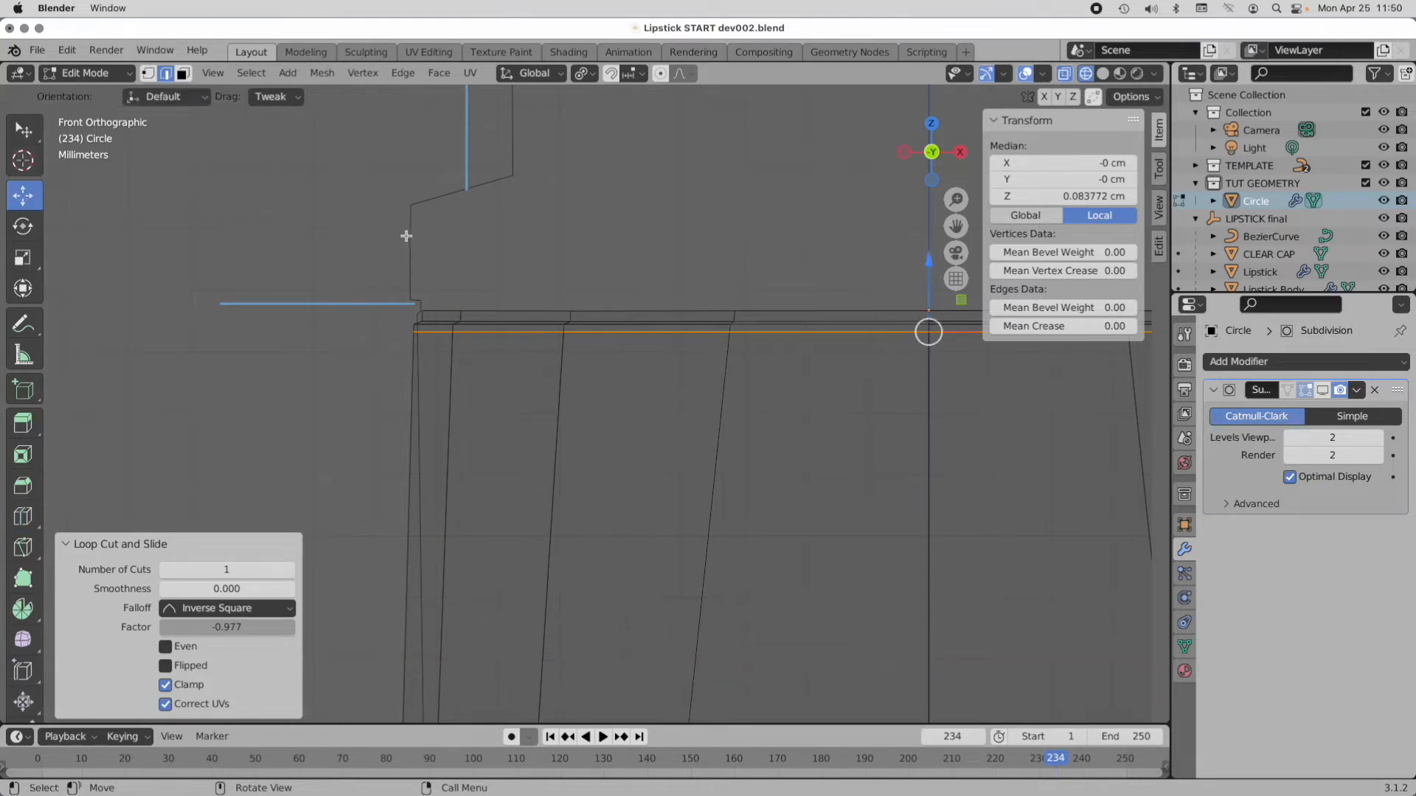
# Step: Check the top of the body, examine where it meets the gold collar in Lipstick 02n.png in Preview, and return to Blender
pyautogui.keyDown('ctrl'); pyautogui.moveTo(661, 278); pyautogui.dragTo(466, 431, button='middle'); pyautogui.keyUp('ctrl')
pyautogui.keyDown('shift'); pyautogui.moveTo(813, 358); pyautogui.dragTo(665, 375, button='middle'); pyautogui.keyUp('shift')
pyautogui.keyDown('shift'); pyautogui.moveTo(714, 391); pyautogui.dragTo(677, 343, button='middle'); pyautogui.keyUp('shift')
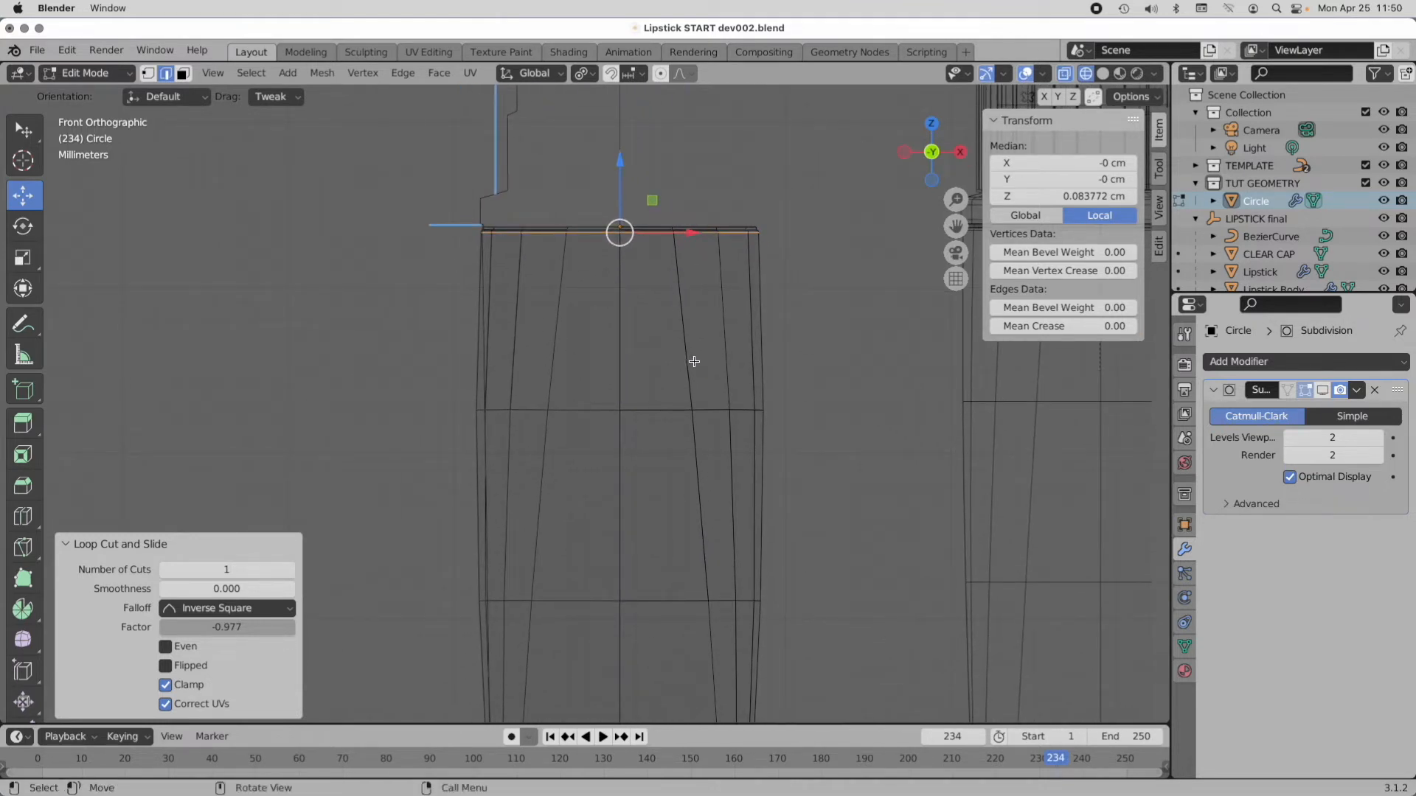
pyautogui.keyDown('shift'); pyautogui.moveTo(534, 209); pyautogui.dragTo(582, 406, button='middle'); pyautogui.keyUp('shift')
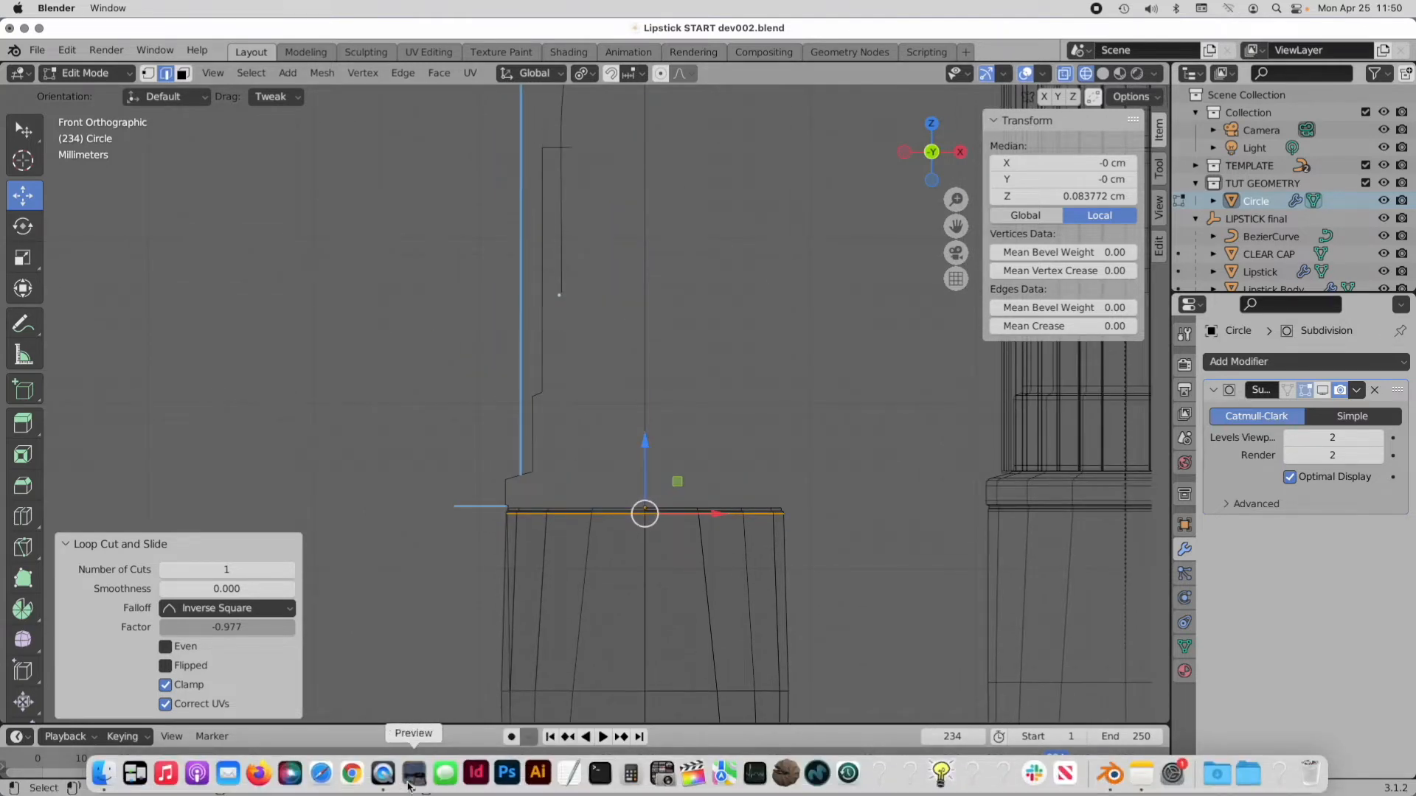
pyautogui.click(506, 776)
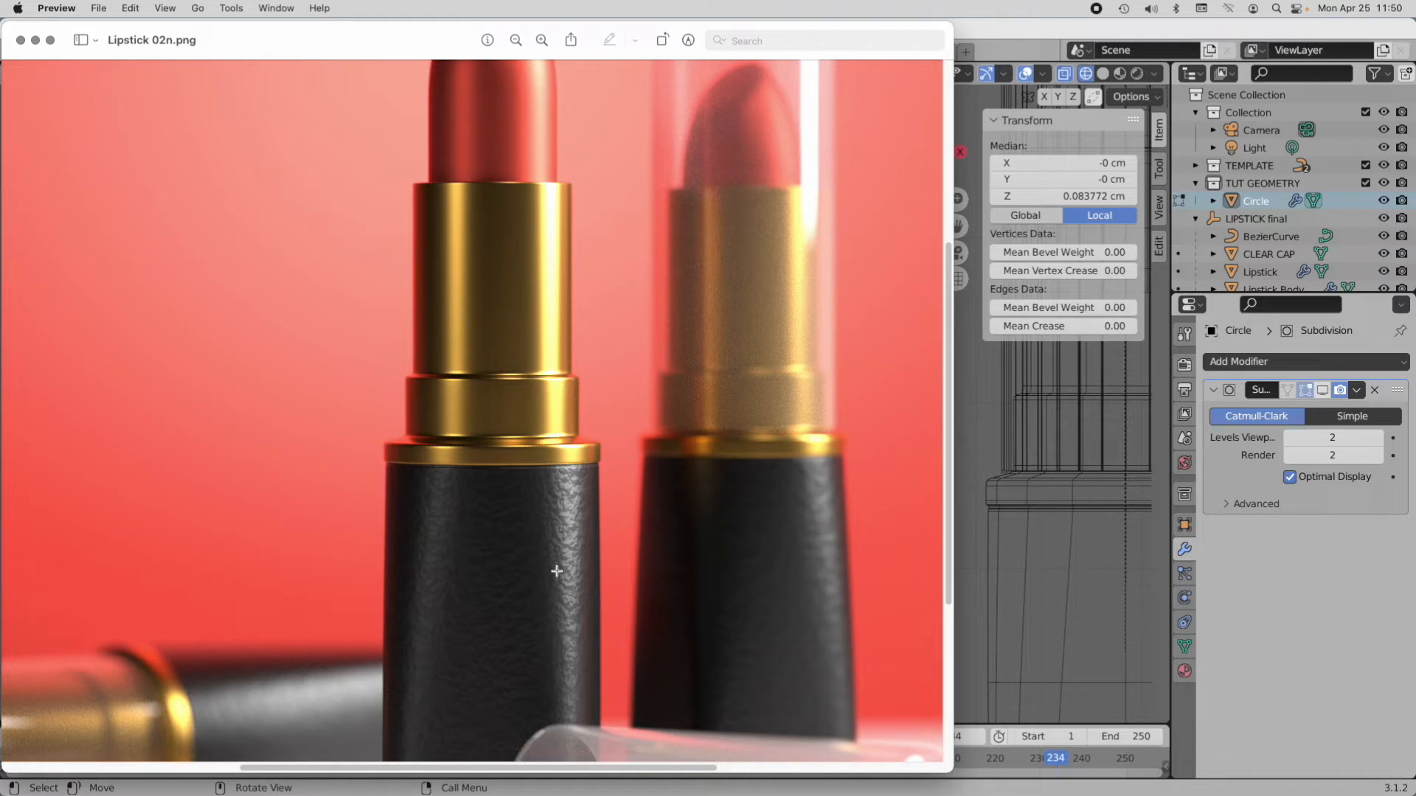
pyautogui.click(1077, 710)
# Step: Extrude the edge loop at the base of the body's recessed step straight up along Z by about 0.194 cm
pyautogui.keyDown('ctrl'); pyautogui.moveTo(504, 516); pyautogui.dragTo(835, 335, button='middle'); pyautogui.keyUp('ctrl')
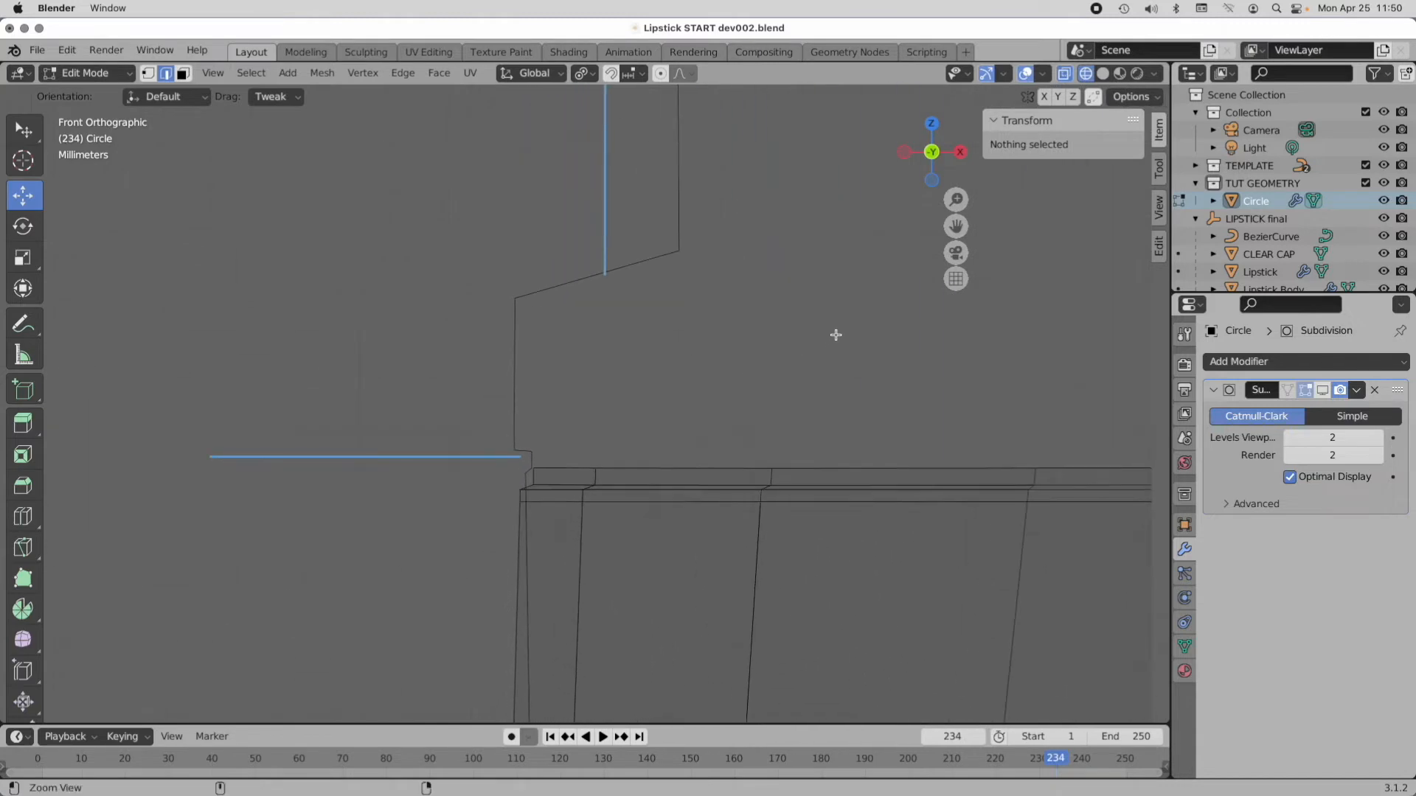
pyautogui.keyDown('alt'); pyautogui.click(544, 489); pyautogui.keyUp('alt')
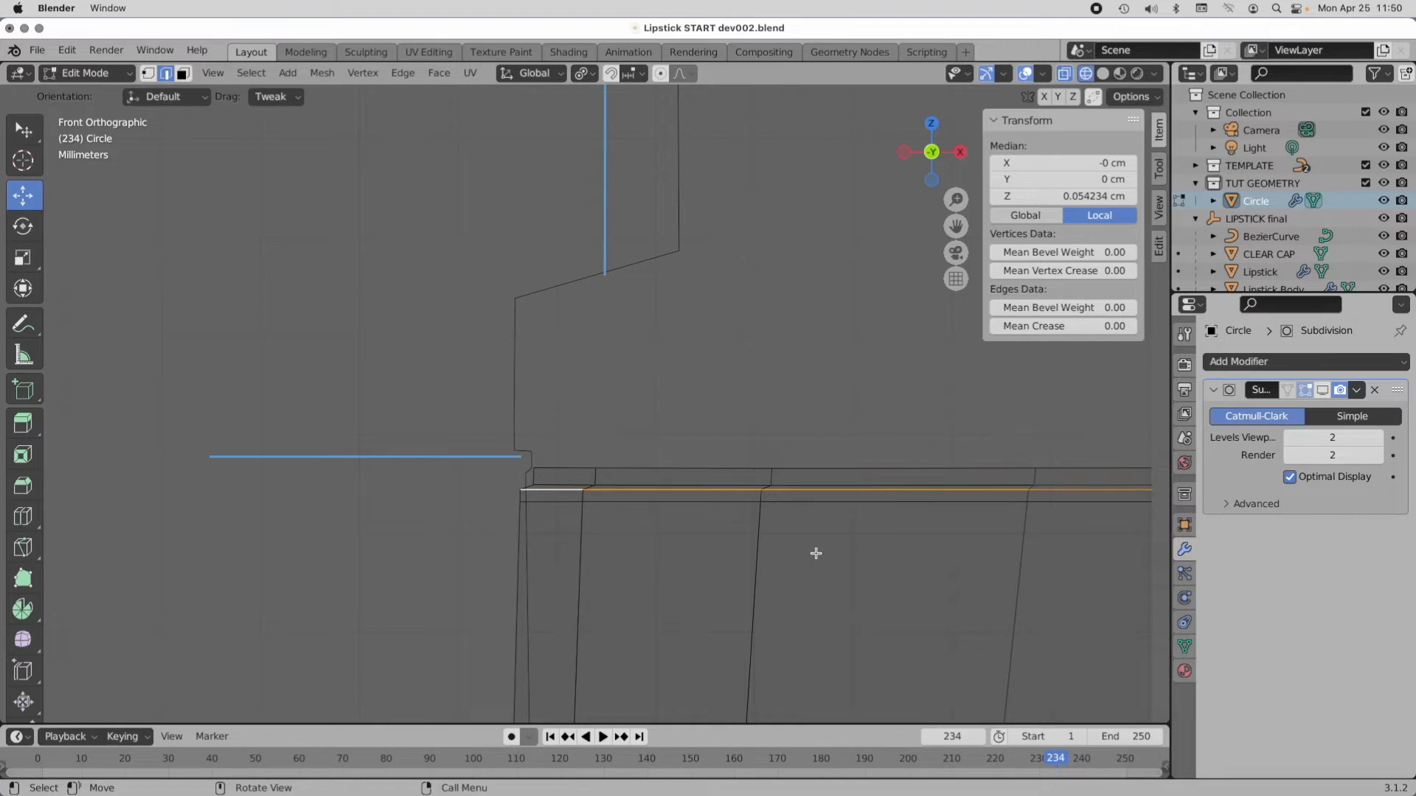
pyautogui.click(400, 74)
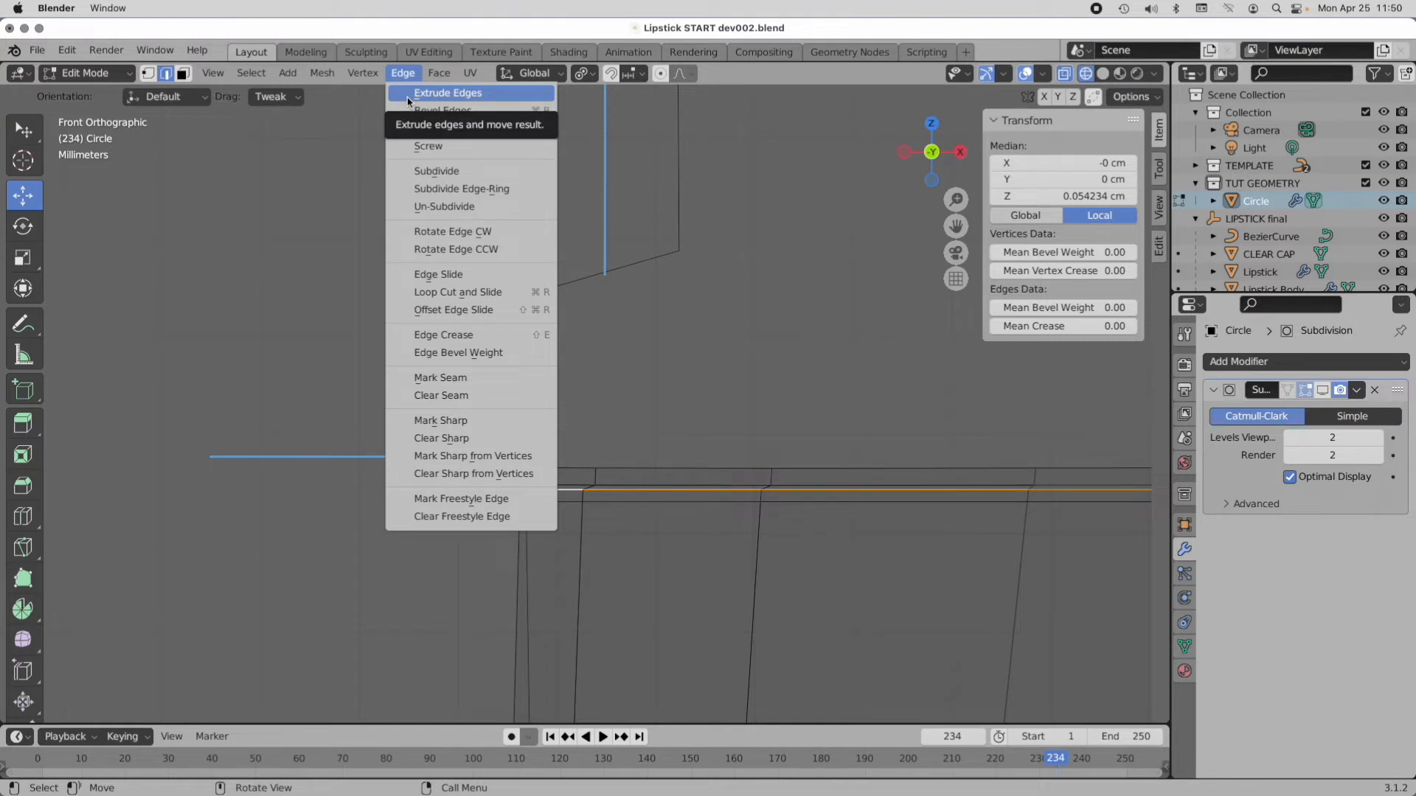
pyautogui.click(409, 101)
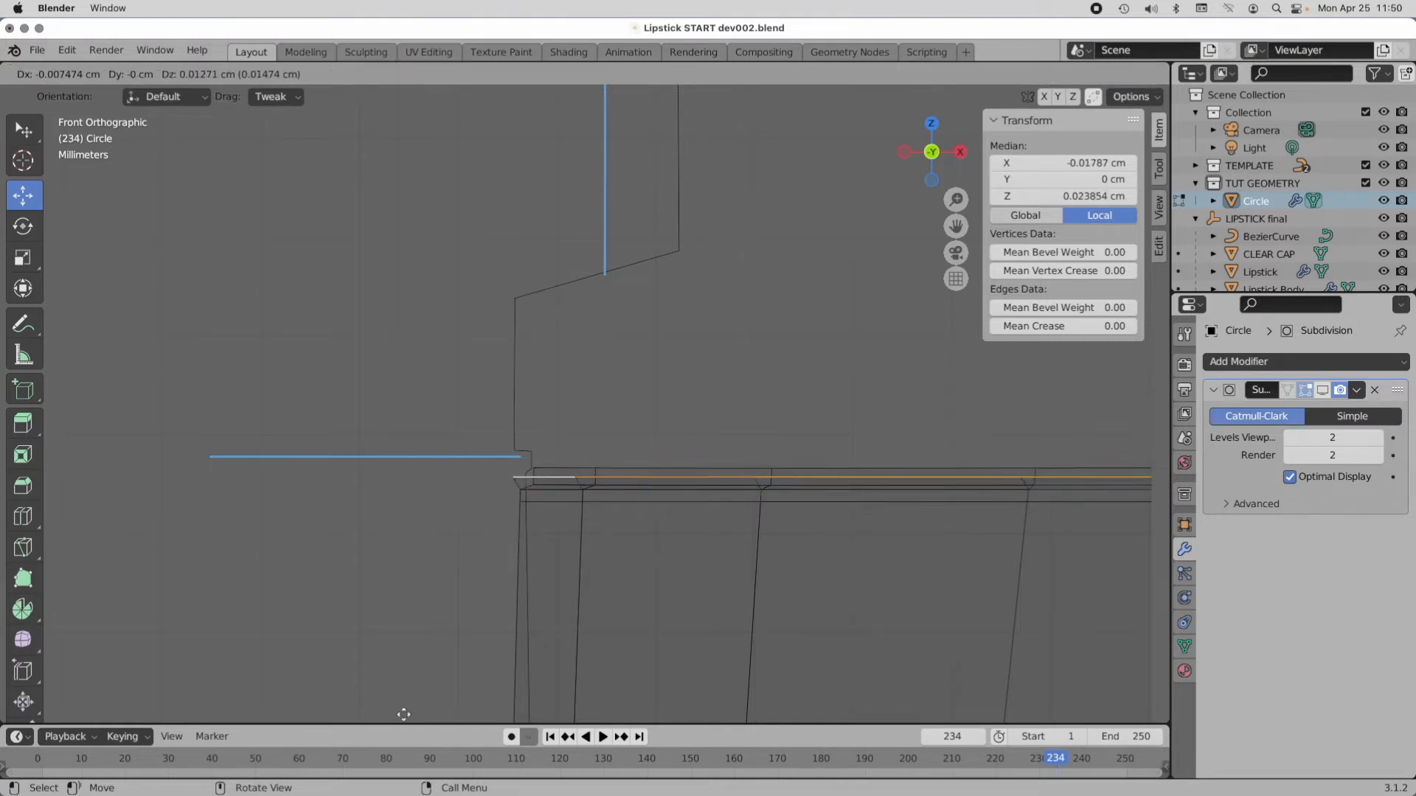
pyautogui.moveTo(413, 660); pyautogui.dragTo(410, 539)
pyautogui.press('z')
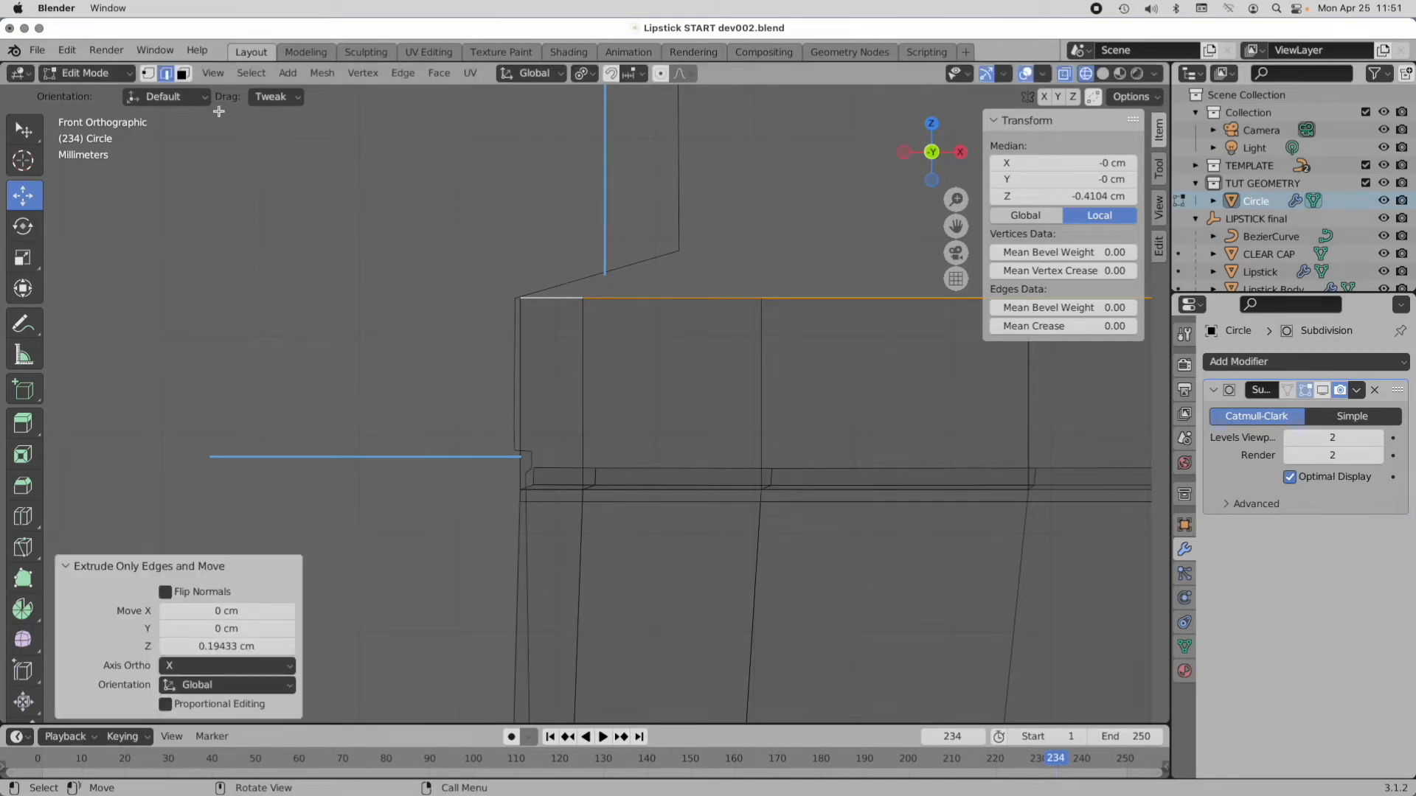
# Step: Select the extruded ring of faces, separate the selection into its own object, and return to Object Mode
pyautogui.click(183, 74)
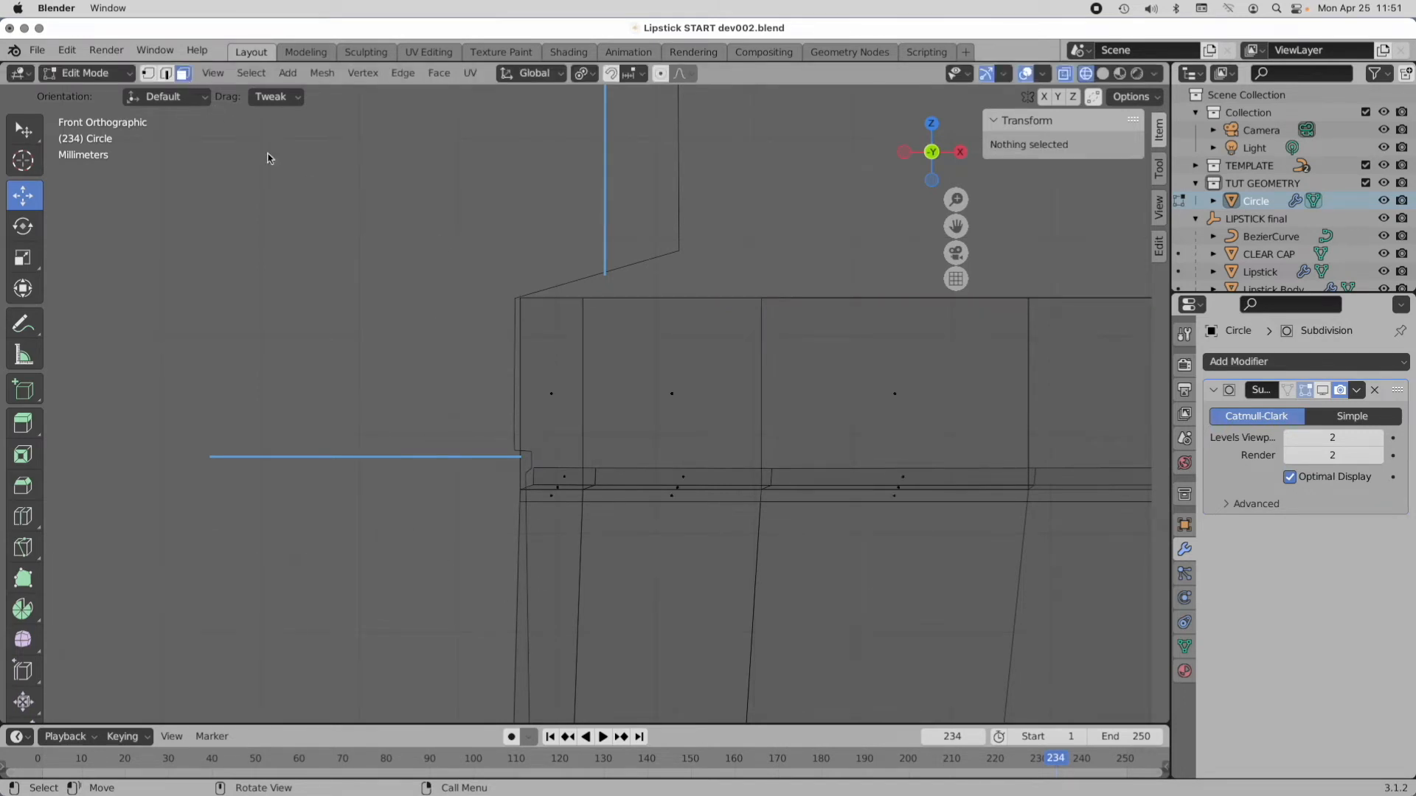
pyautogui.keyDown('alt'); pyautogui.click(582, 355); pyautogui.keyUp('alt')
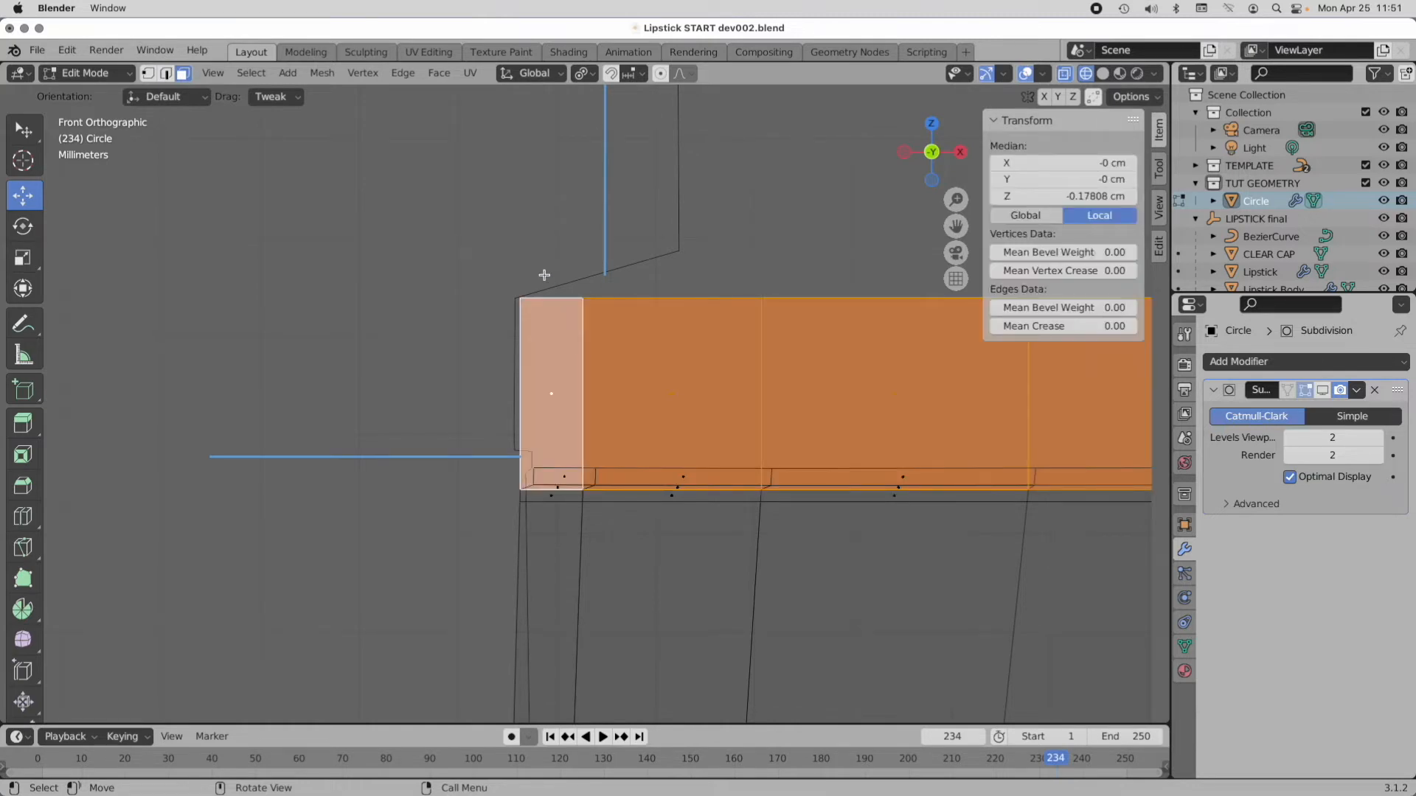
pyautogui.rightClick(514, 218)
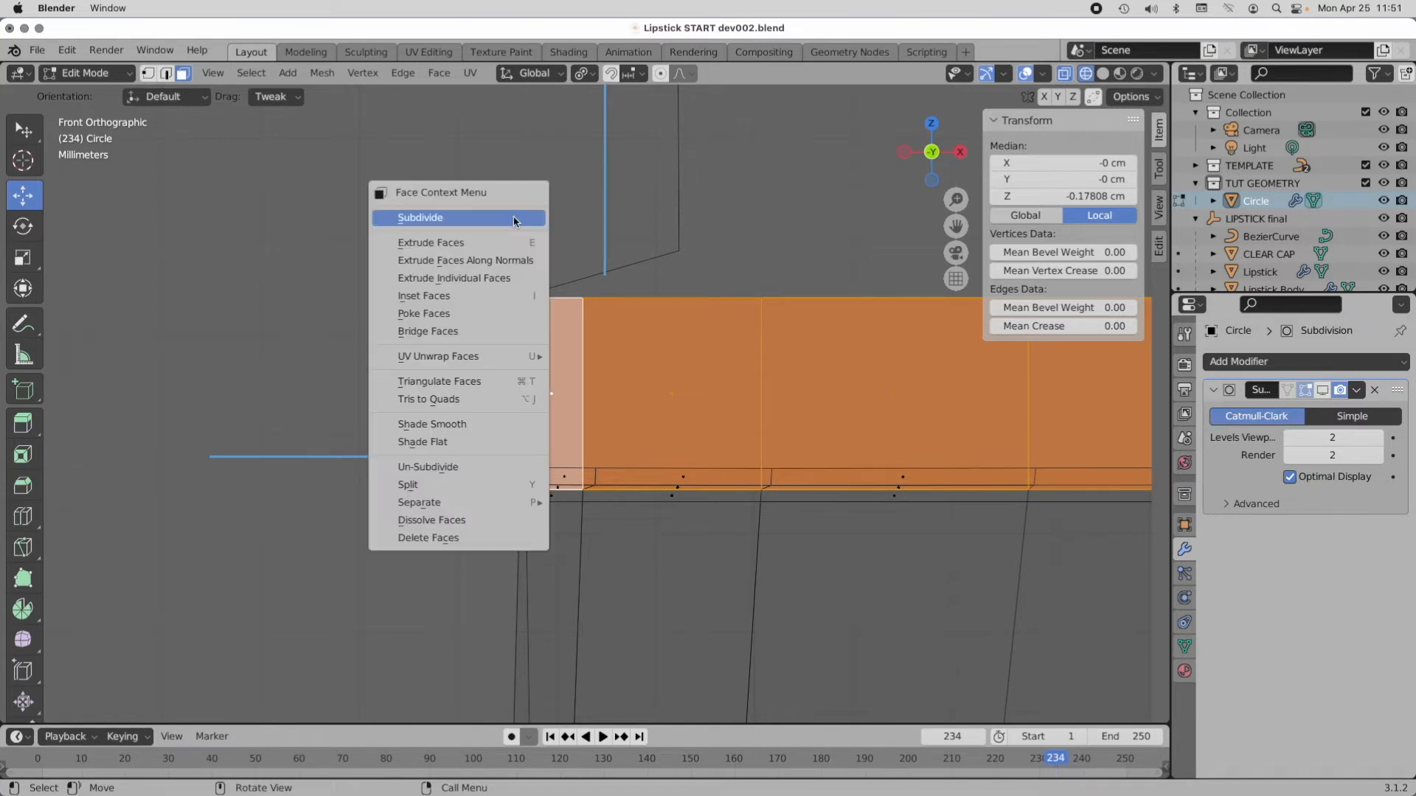
pyautogui.moveTo(491, 504)
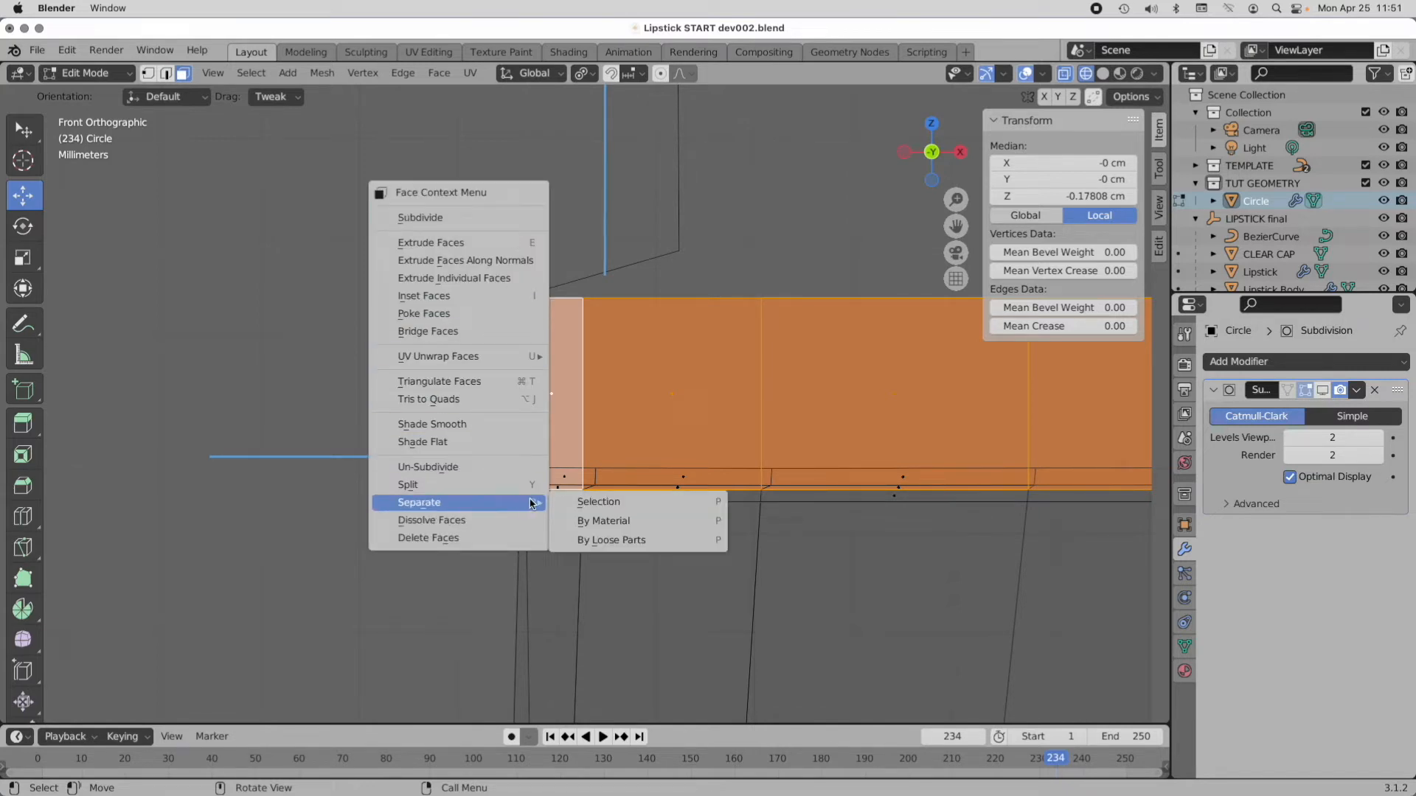
pyautogui.click(590, 503)
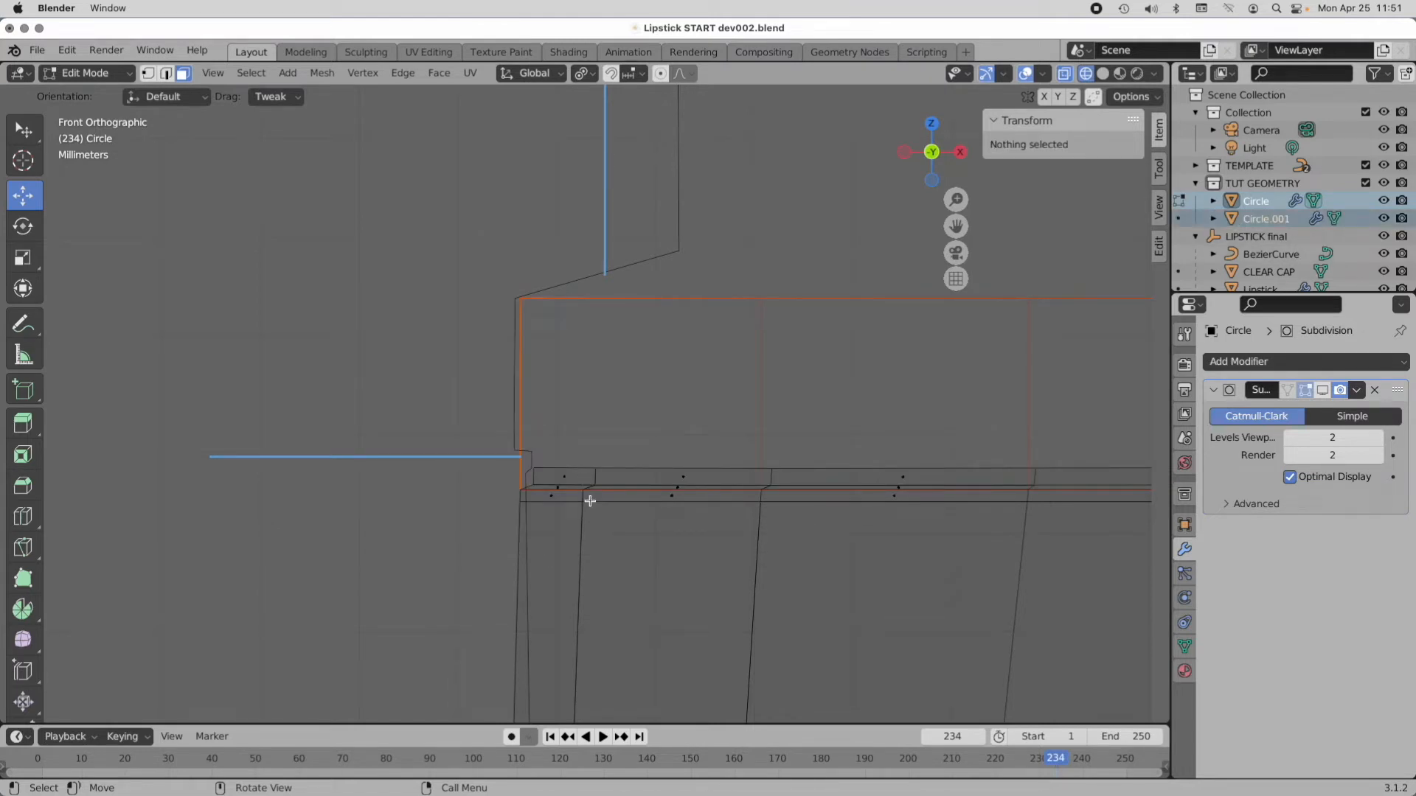
pyautogui.click(85, 73)
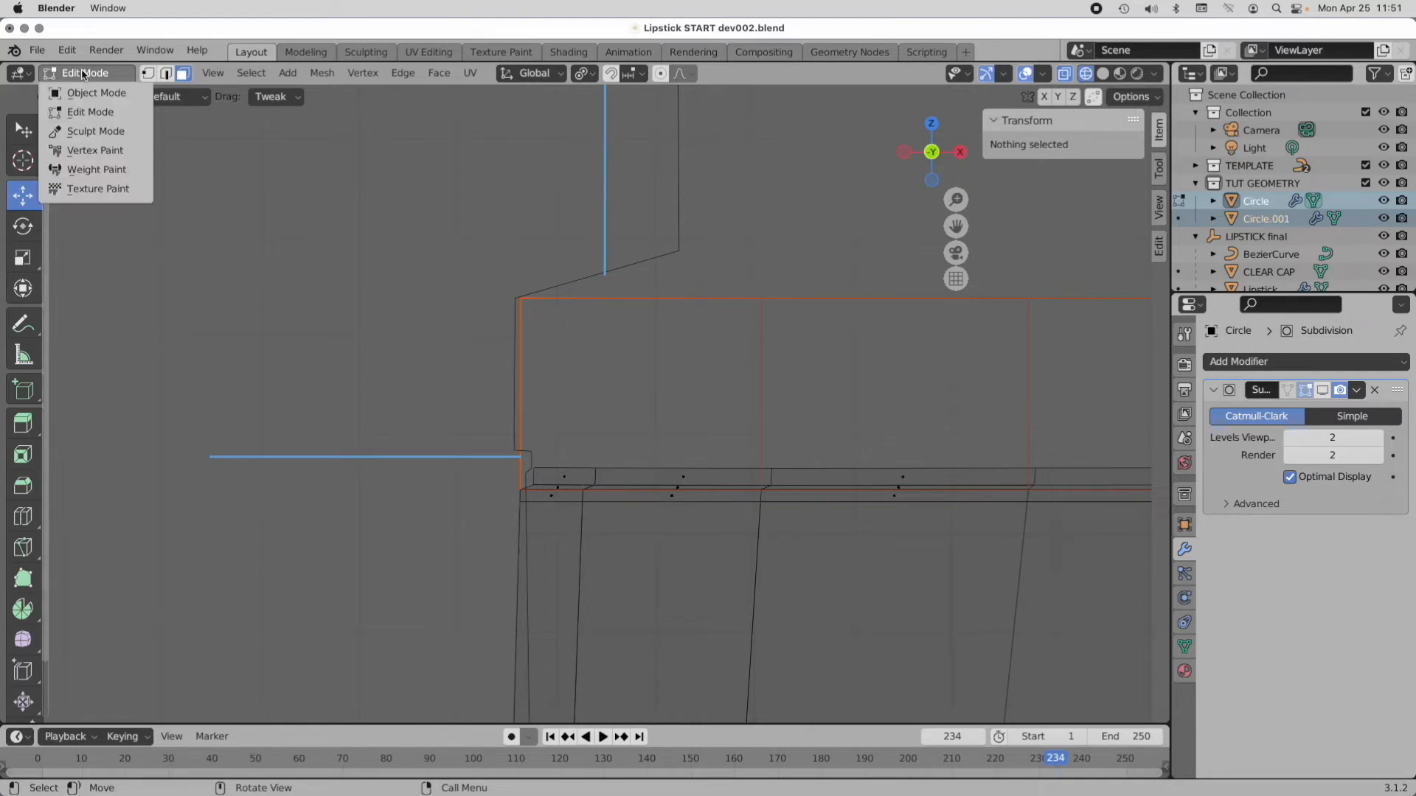
pyautogui.click(88, 94)
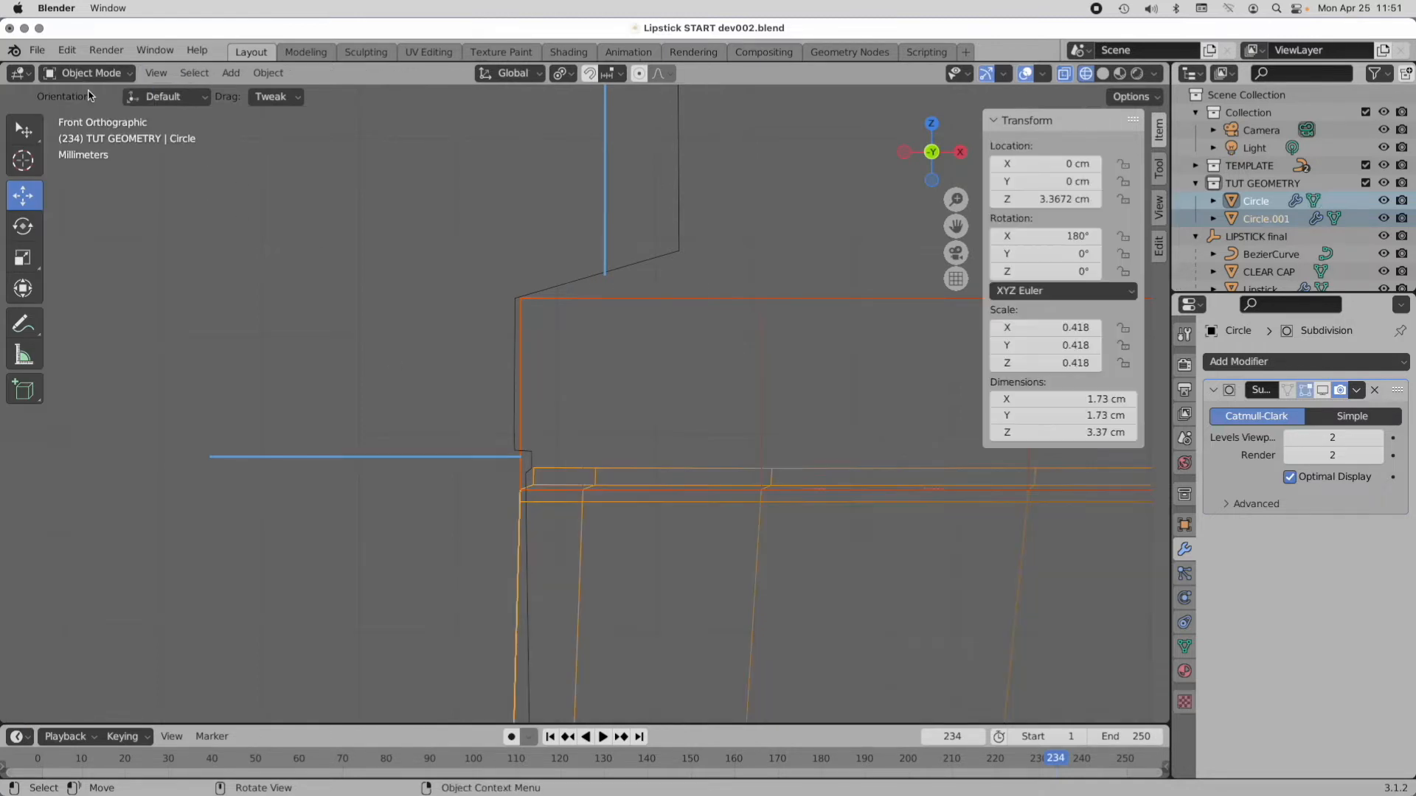
# Step: Edit the separated collar ring and raise its bottom edge loop about 0.0194 cm along Z
pyautogui.click(583, 325)
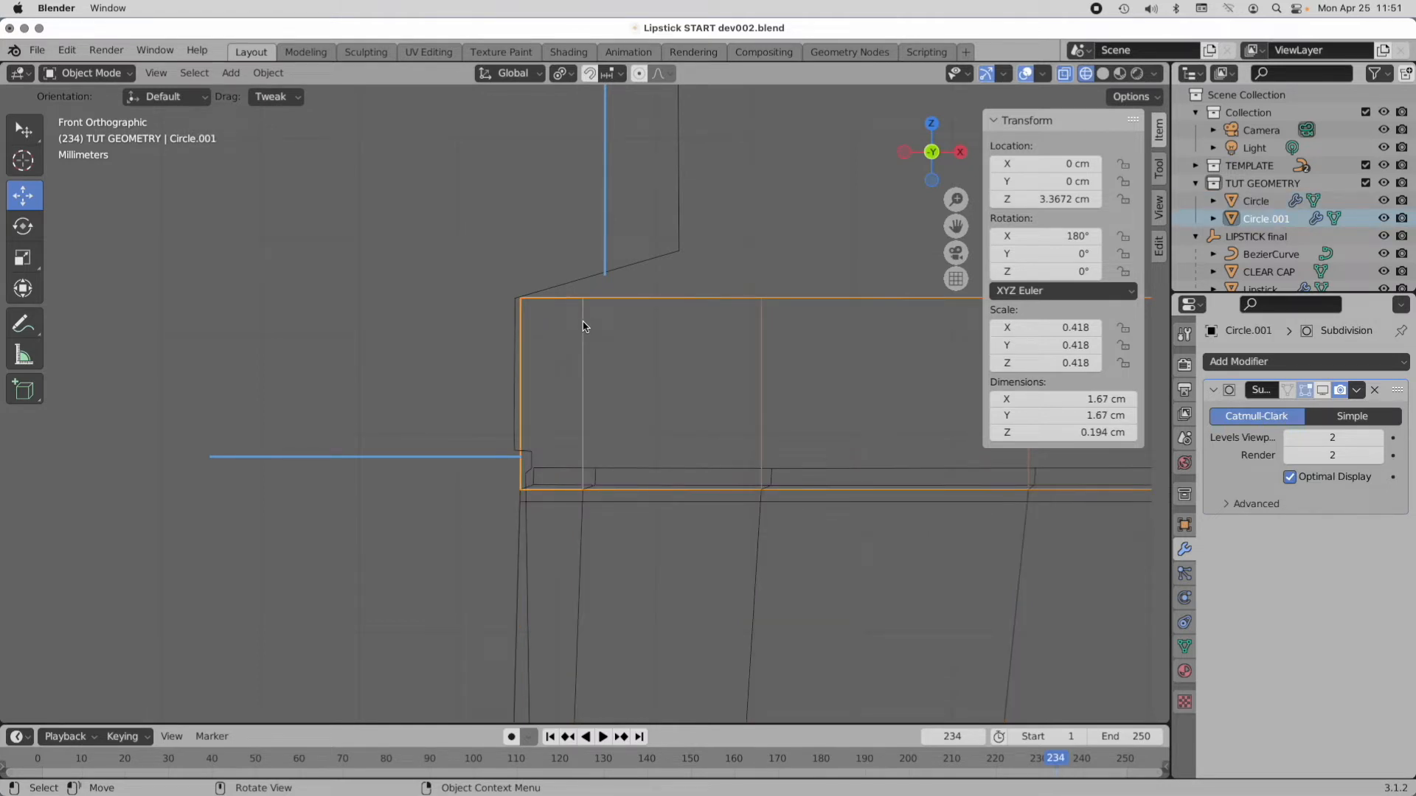
pyautogui.press('Tab')
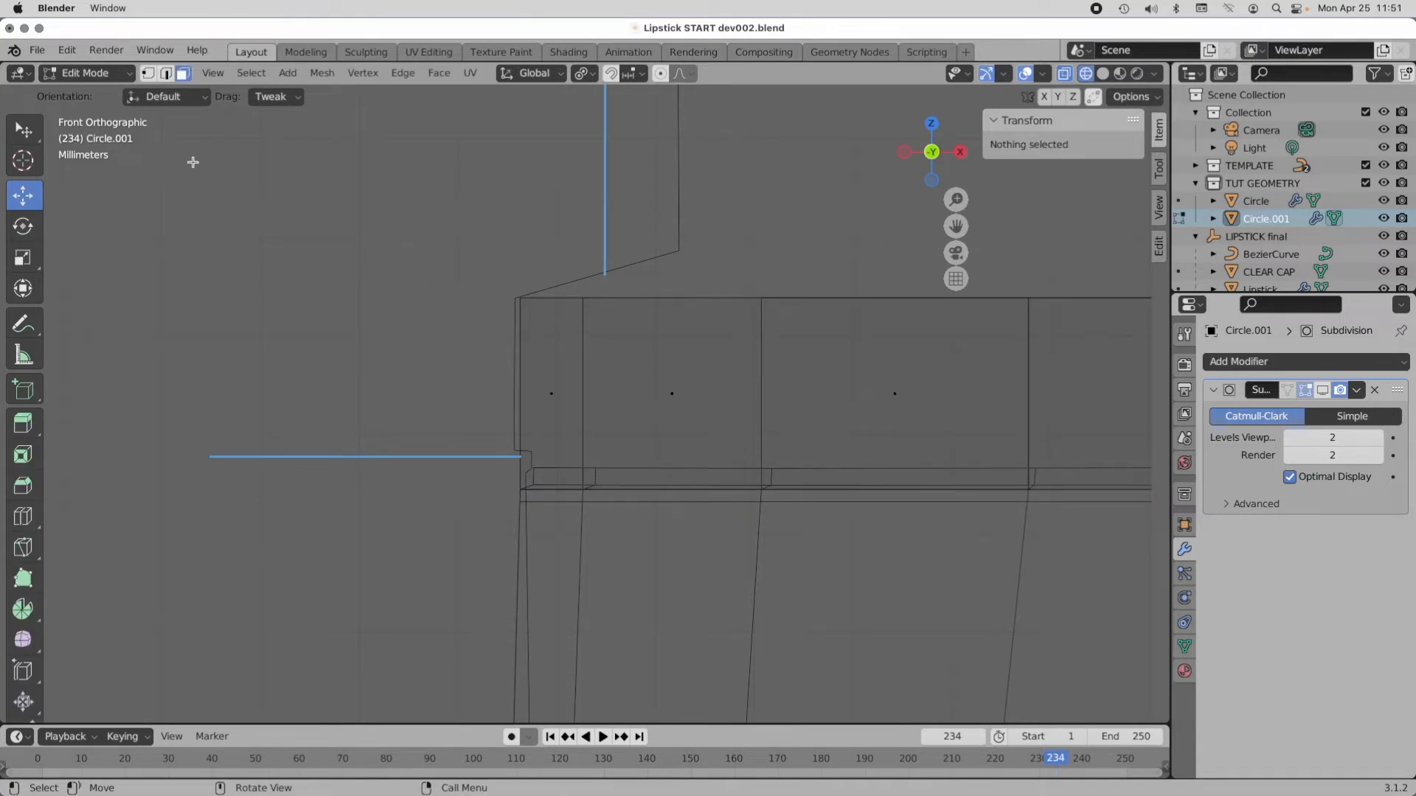
pyautogui.click(166, 73)
pyautogui.click(552, 490)
pyautogui.keyDown('alt'); pyautogui.click(553, 490); pyautogui.keyUp('alt')
pyautogui.keyDown('shift'); pyautogui.moveTo(995, 379); pyautogui.dragTo(730, 389, button='middle'); pyautogui.keyUp('shift')
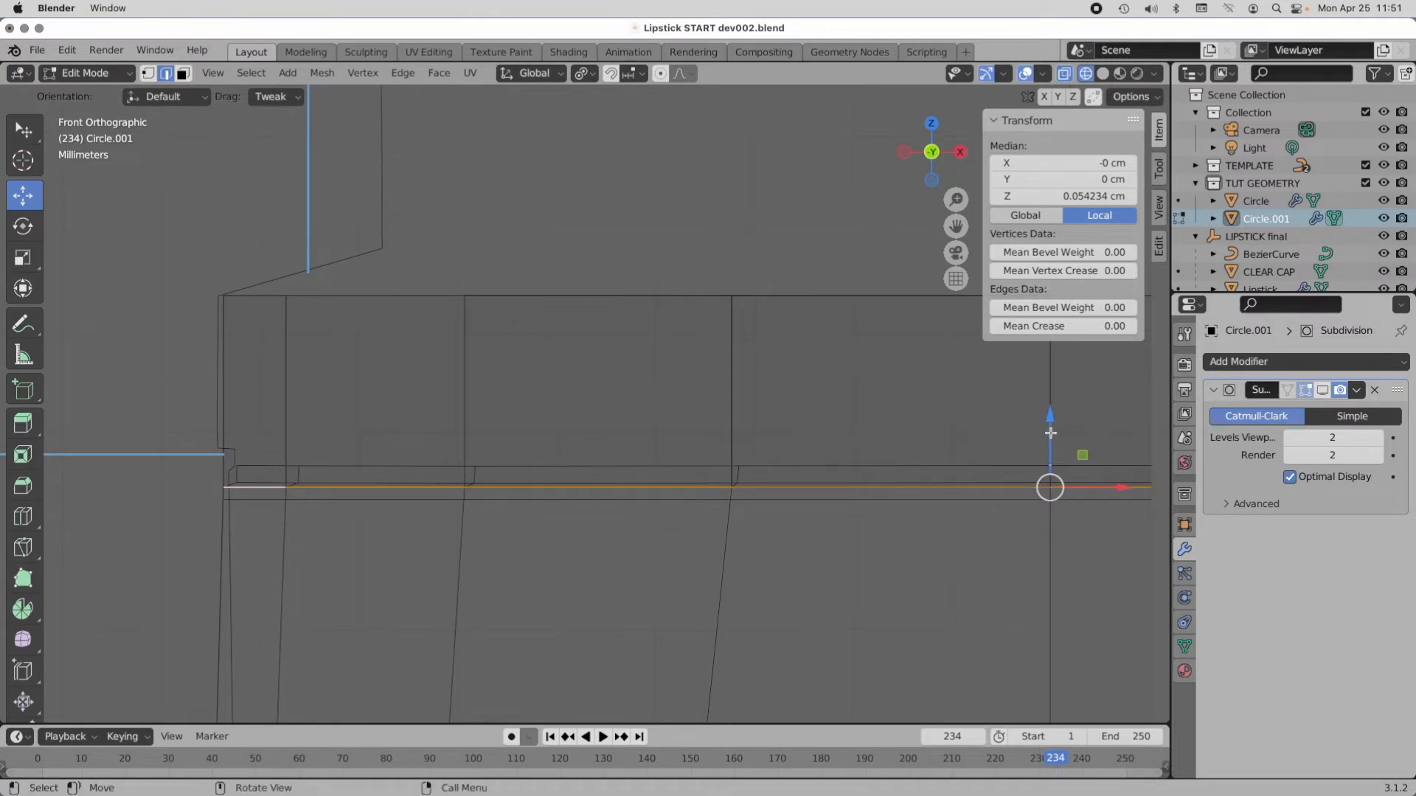
pyautogui.moveTo(1050, 433); pyautogui.dragTo(1050, 410)
# Step: Extrude the collar's top edge loop up about 0.048 cm along Z and scale it to 0.805, matching the template's slope
pyautogui.keyDown('shift'); pyautogui.moveTo(332, 294); pyautogui.dragTo(428, 421, button='middle'); pyautogui.keyUp('shift')
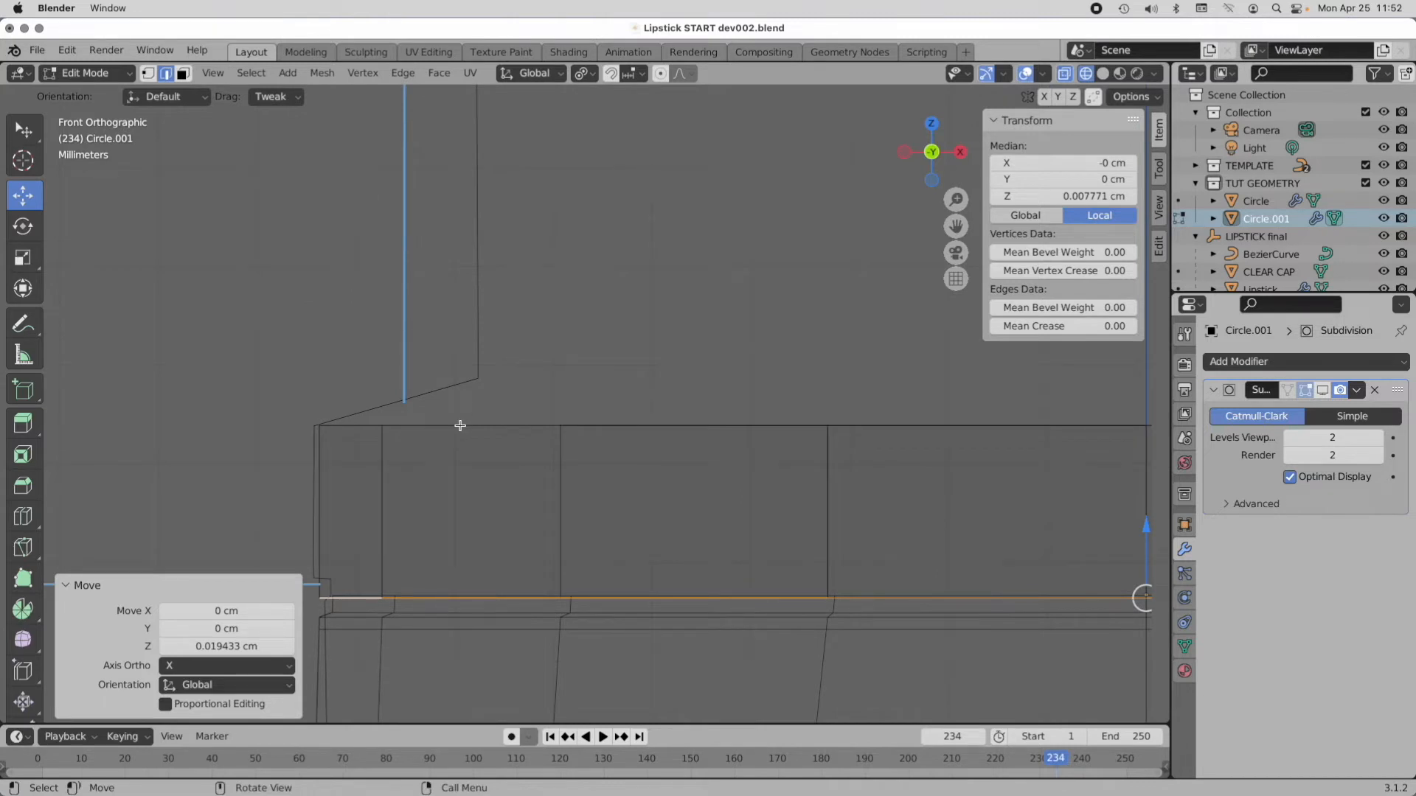
pyautogui.keyDown('alt'); pyautogui.click(460, 426); pyautogui.keyUp('alt')
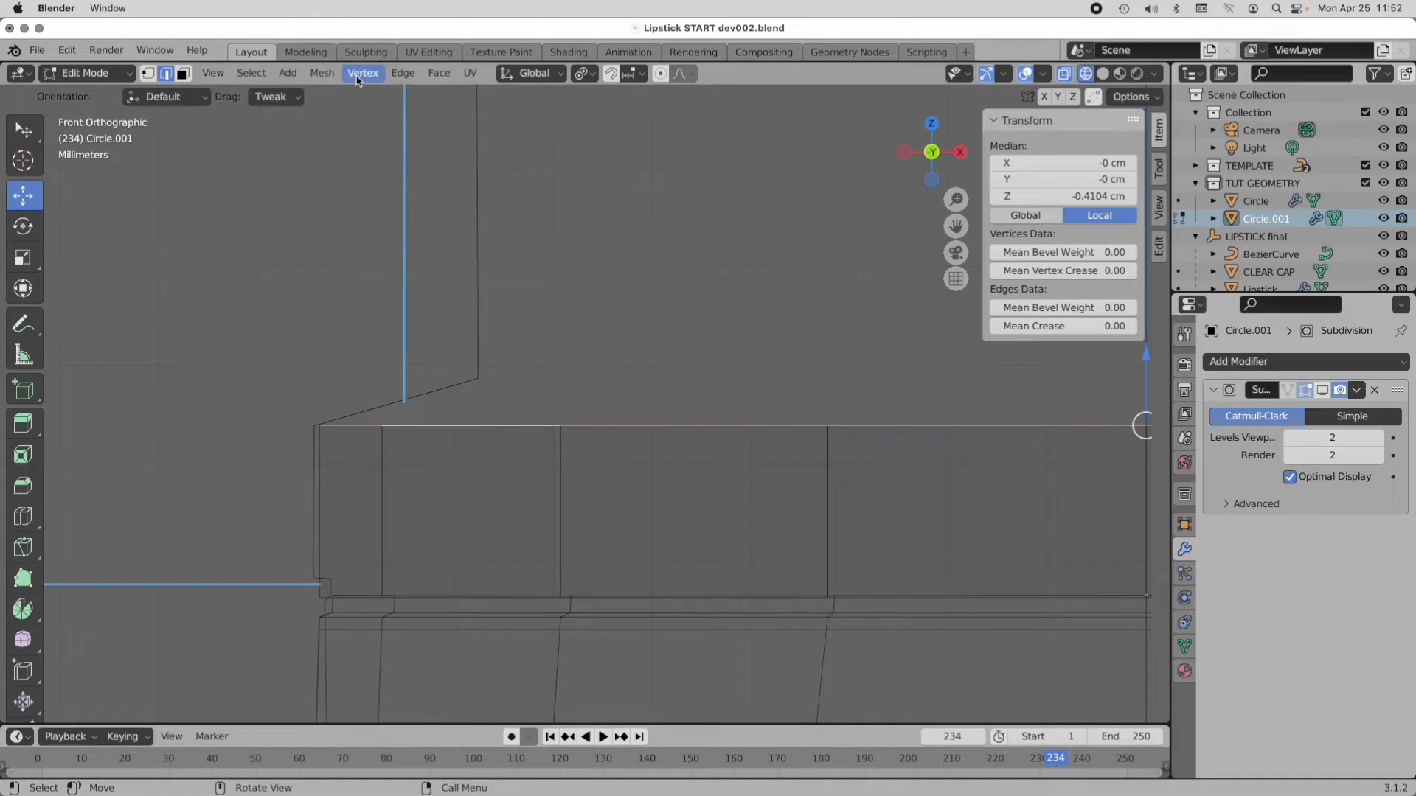
pyautogui.click(403, 74)
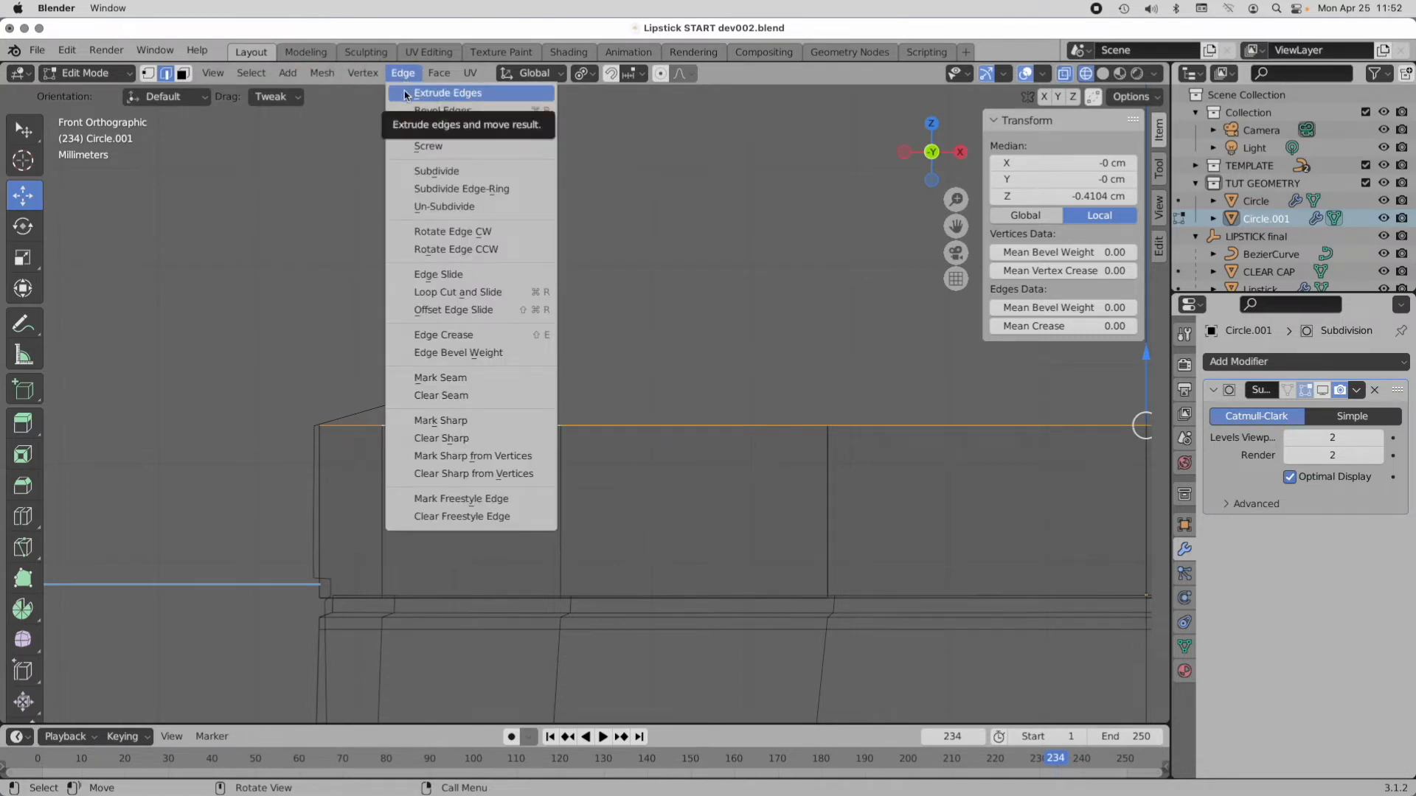
pyautogui.click(405, 94)
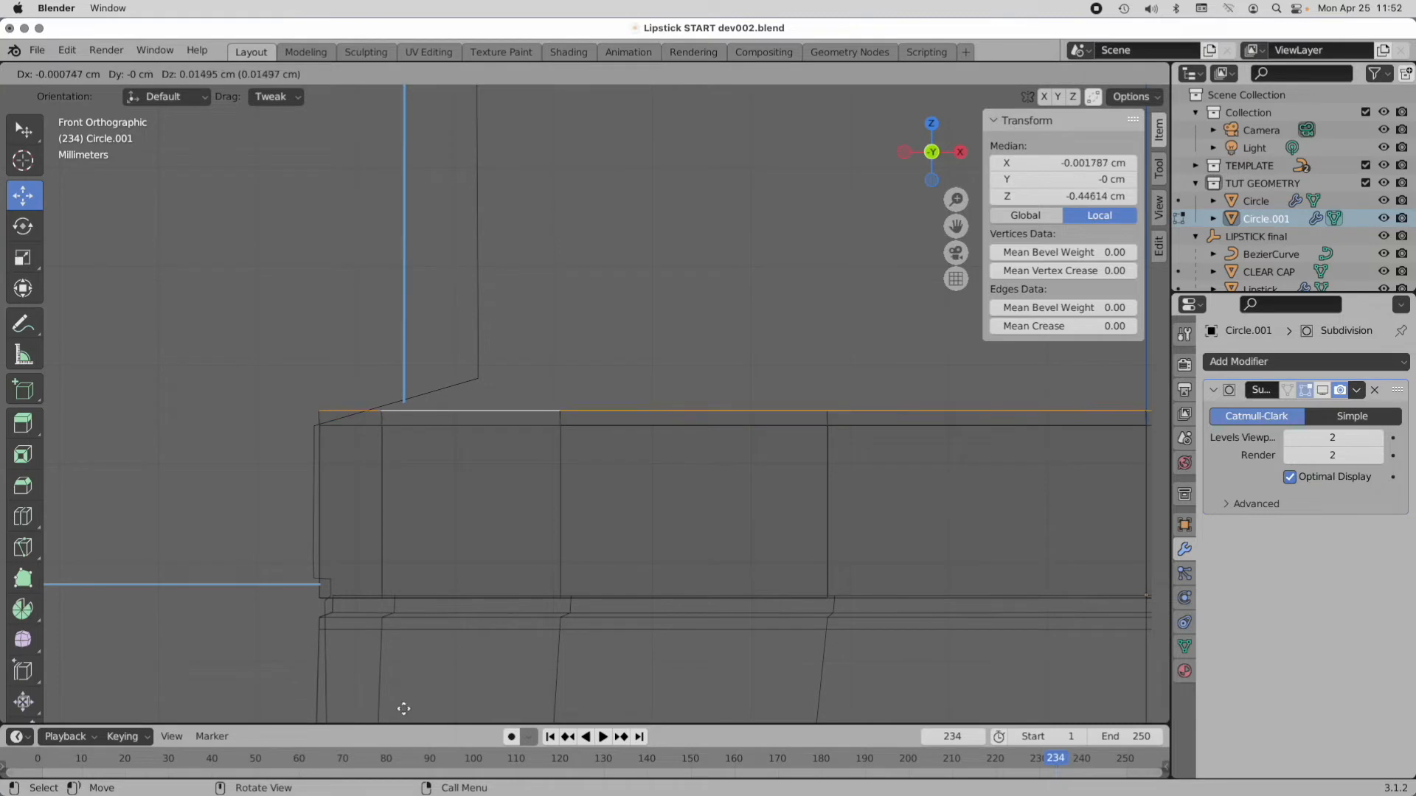
pyautogui.press('z')
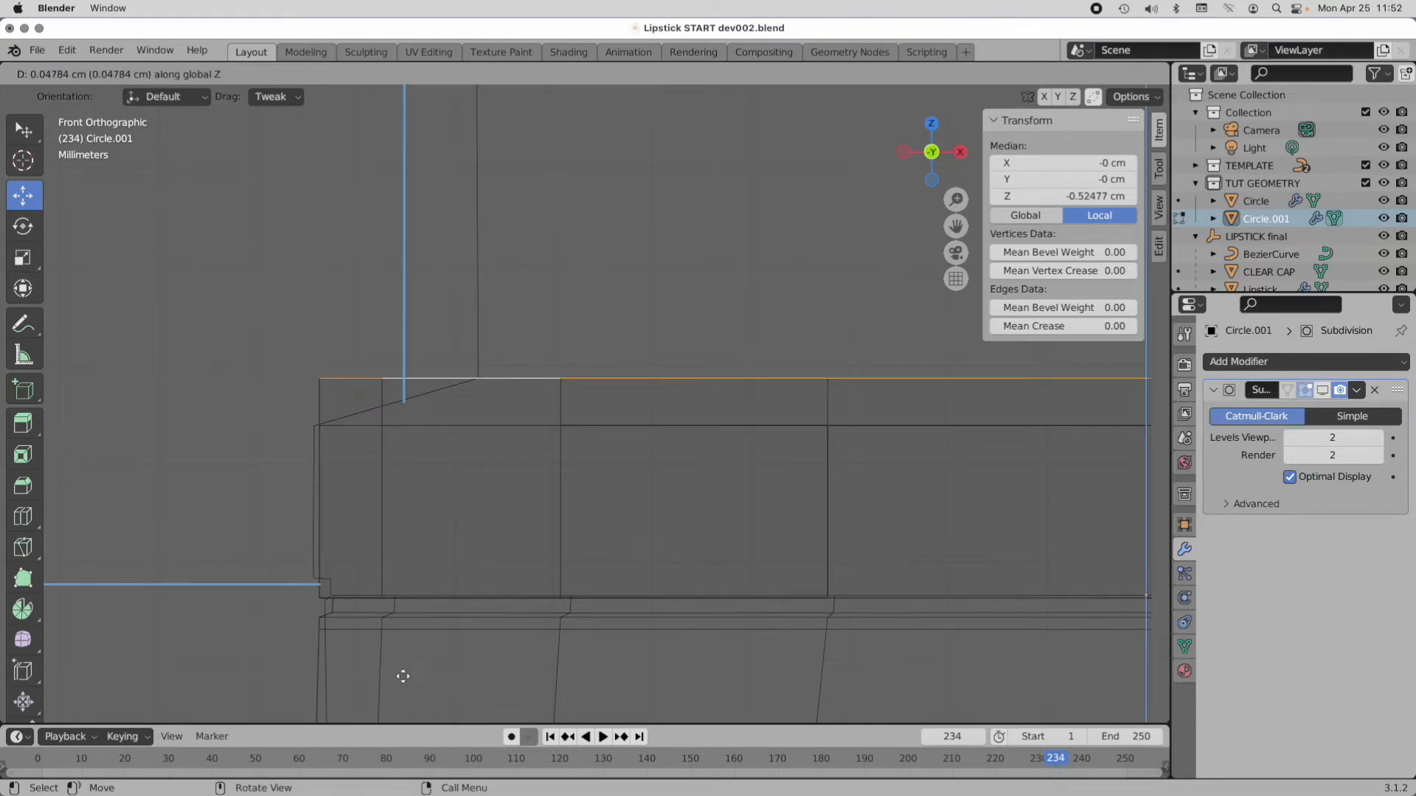
pyautogui.click(403, 677)
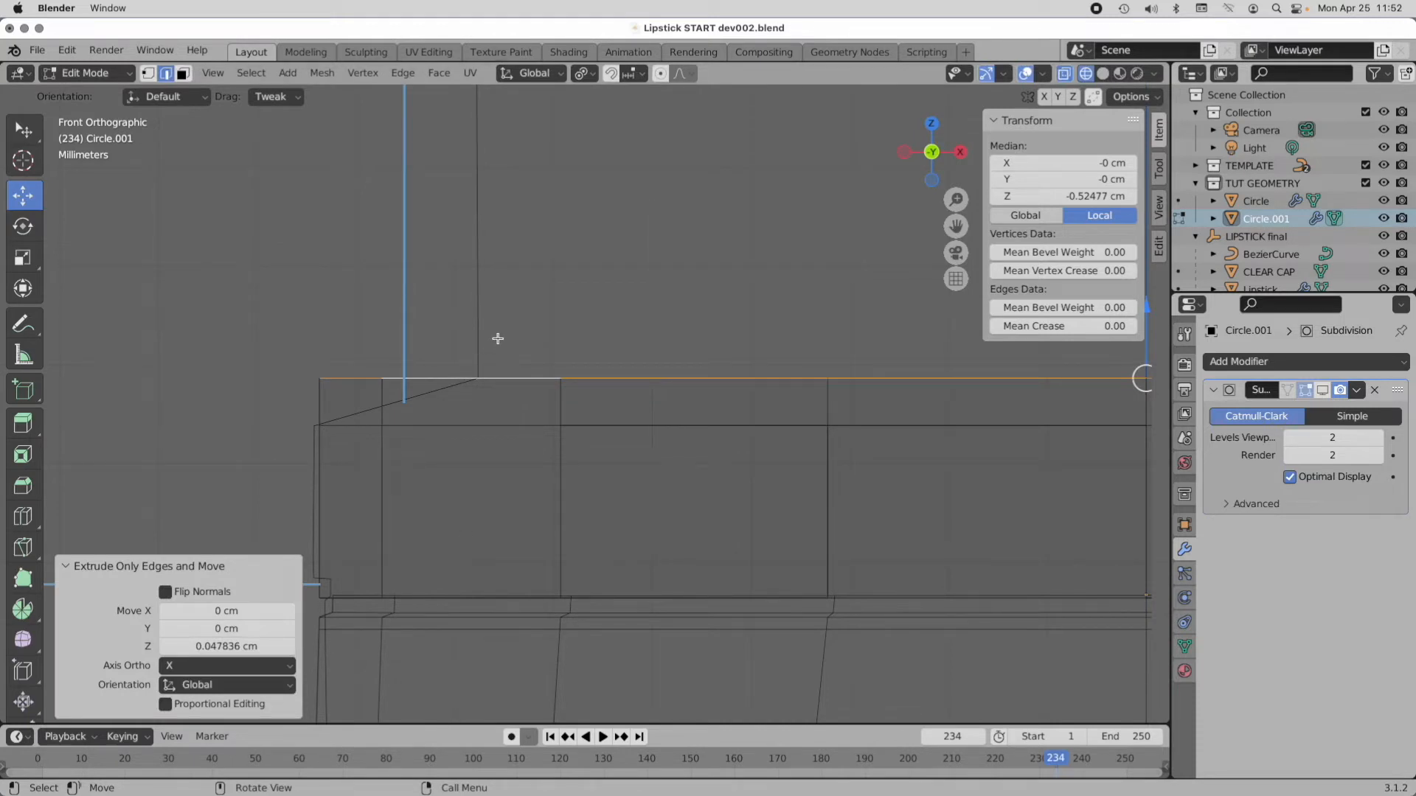
pyautogui.press('s')
pyautogui.press('s')
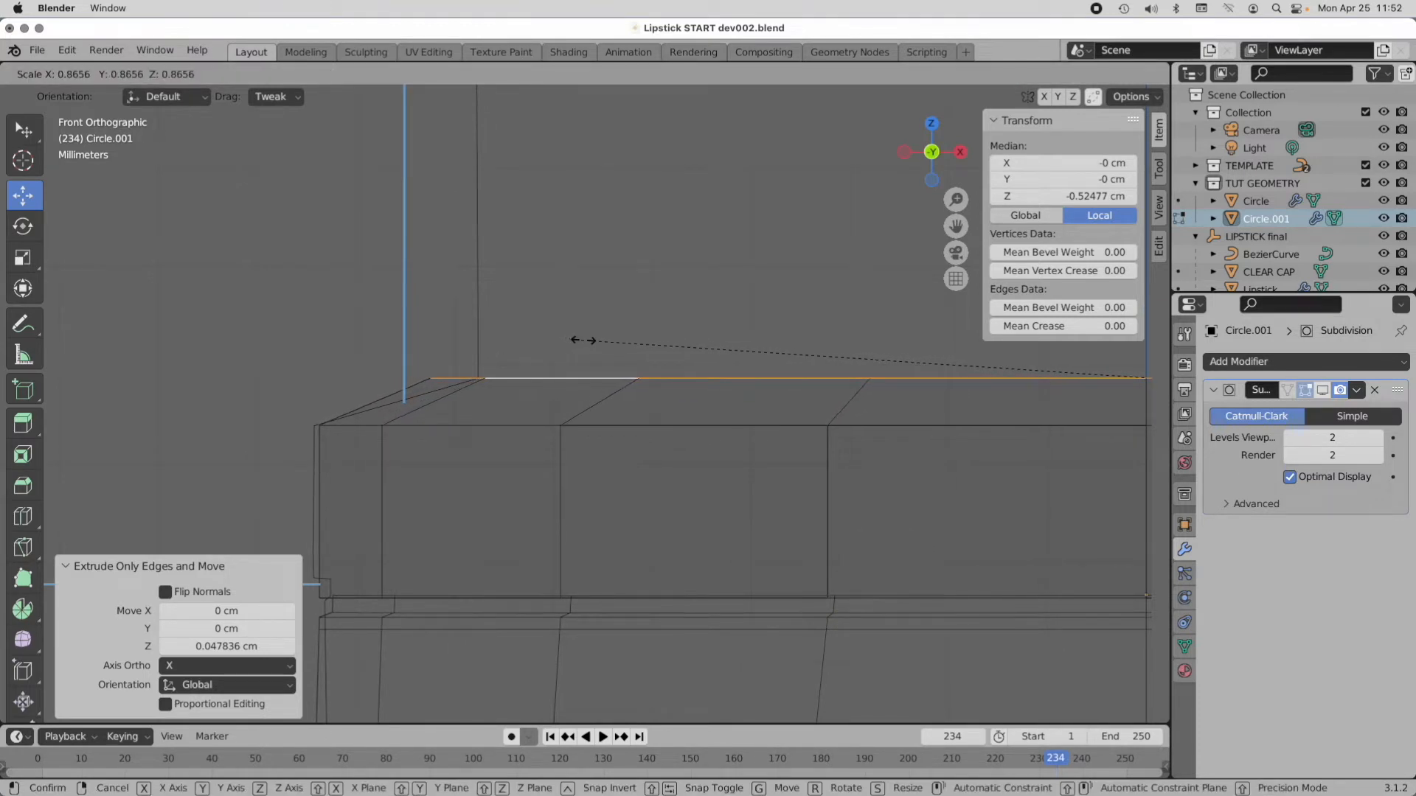
pyautogui.click(619, 347)
# Step: Extrude the narrowed top loop straight up along Z by about 0.454 cm to the template's next corner
pyautogui.keyDown('shift'); pyautogui.moveTo(639, 304); pyautogui.dragTo(497, 426, button='middle'); pyautogui.keyUp('shift')
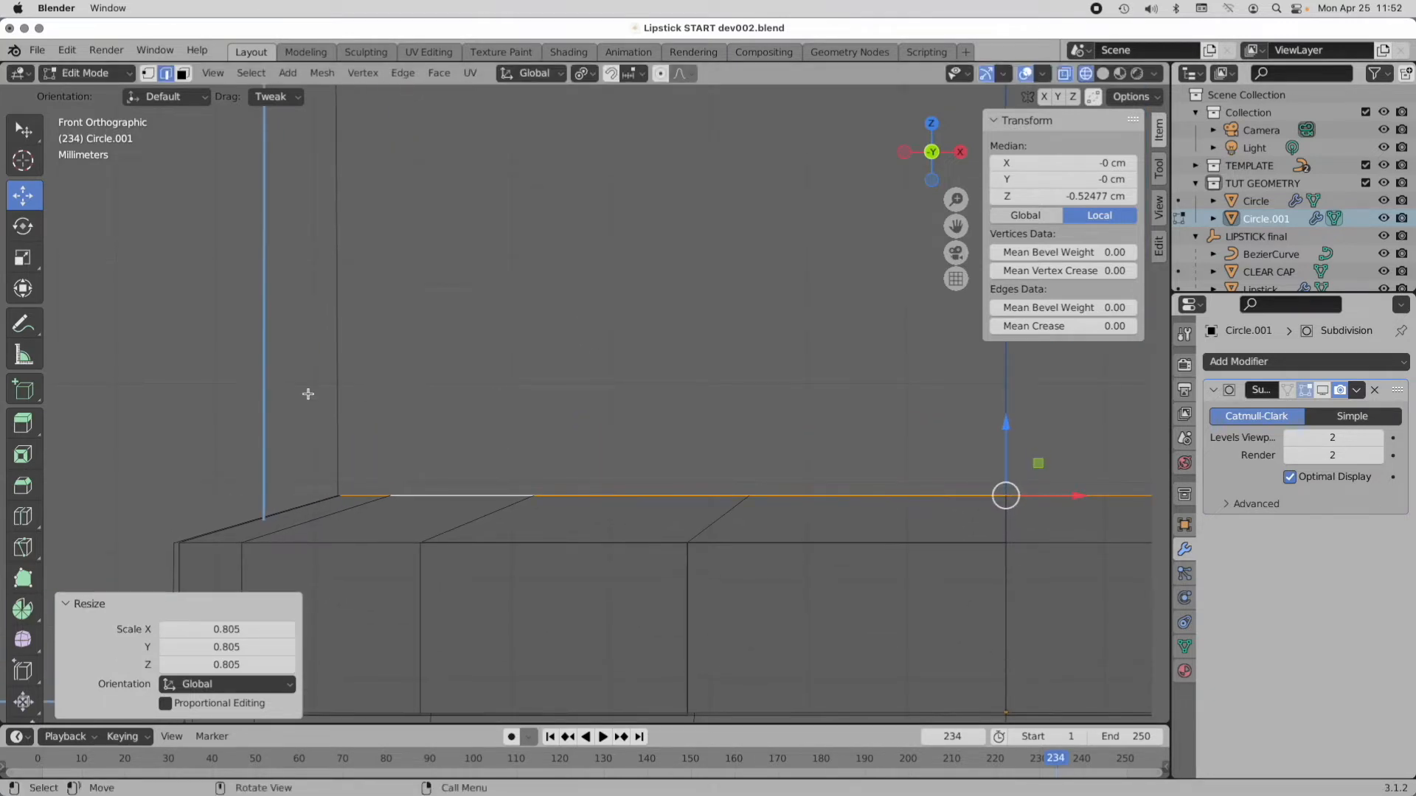
pyautogui.keyDown('shift'); pyautogui.moveTo(466, 309); pyautogui.dragTo(490, 362, button='middle'); pyautogui.keyUp('shift')
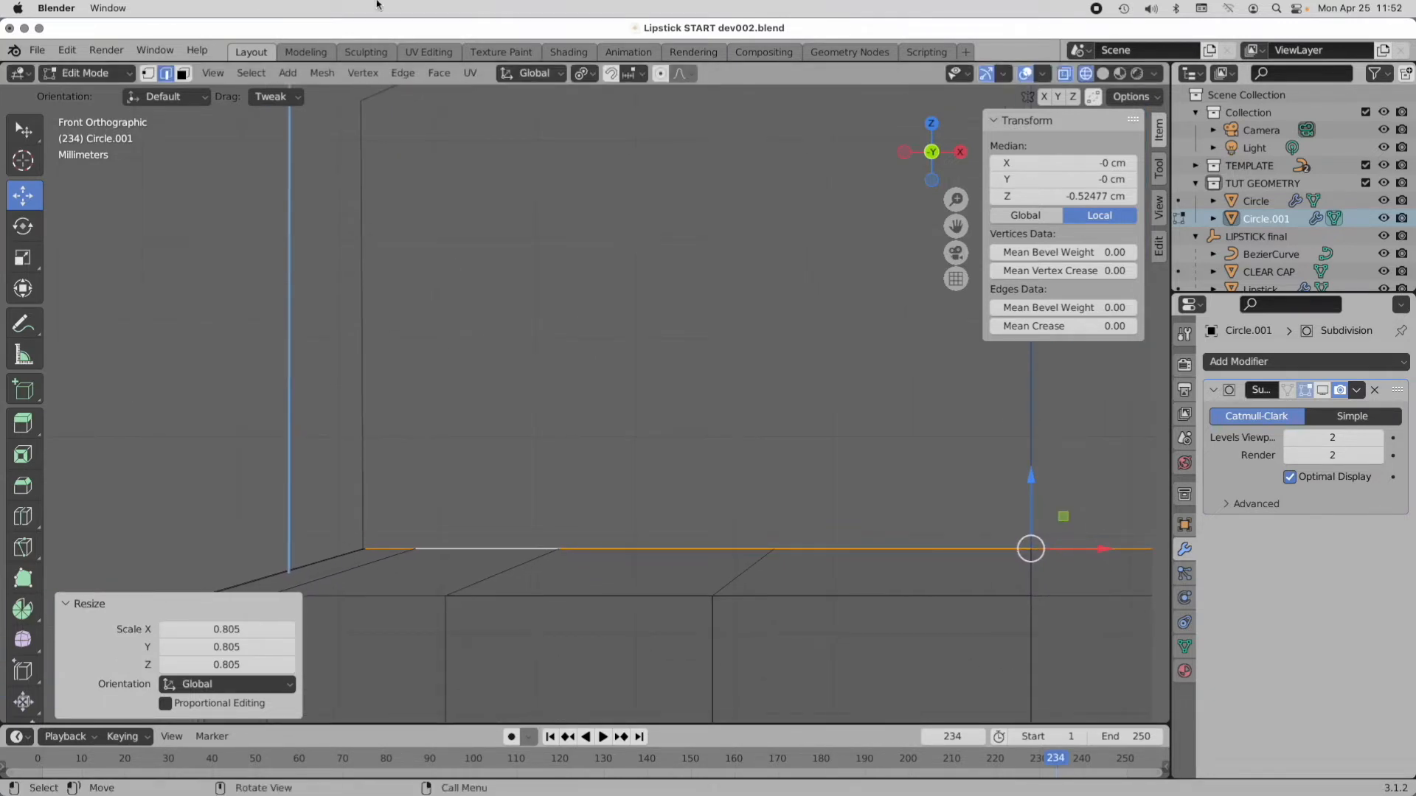
pyautogui.click(401, 74)
pyautogui.click(404, 93)
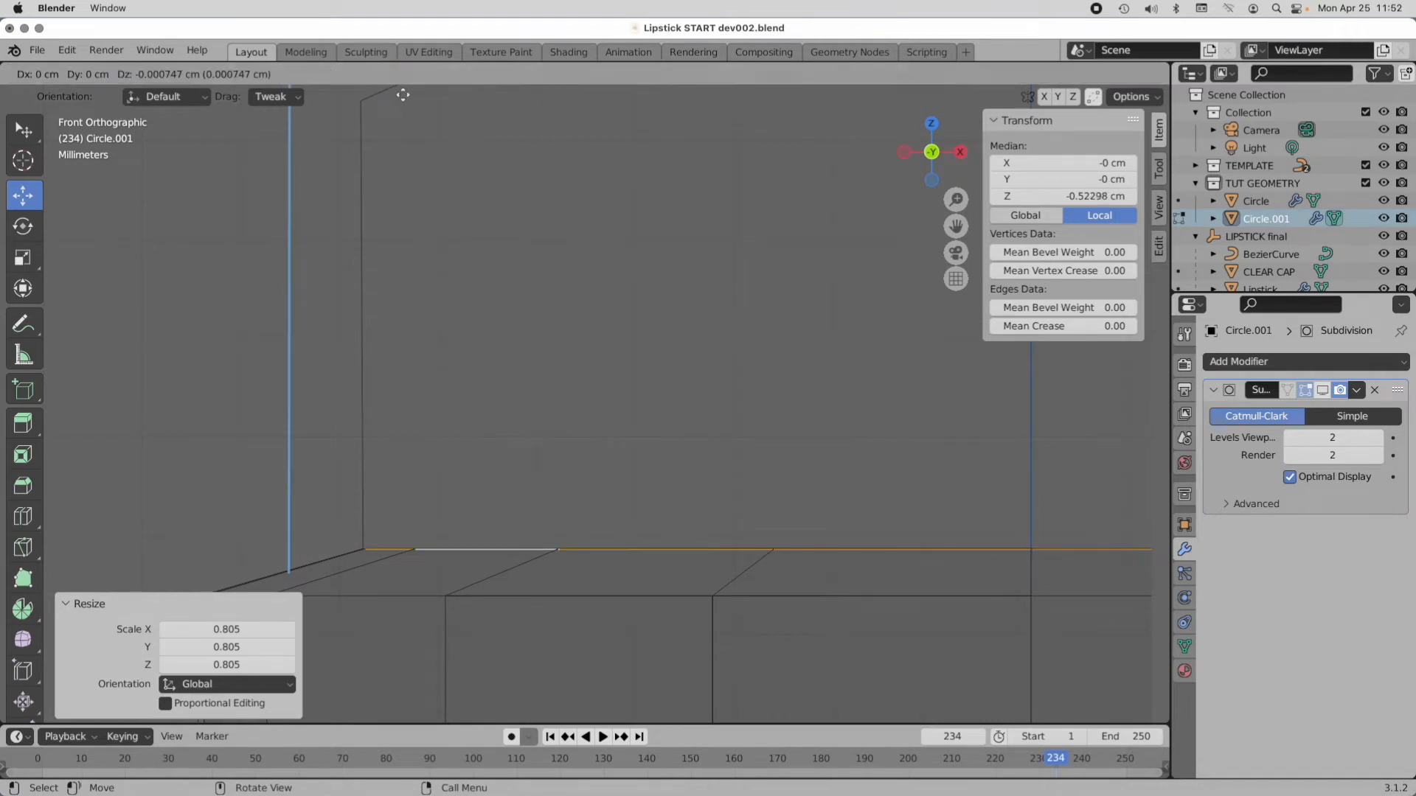
pyautogui.press('z')
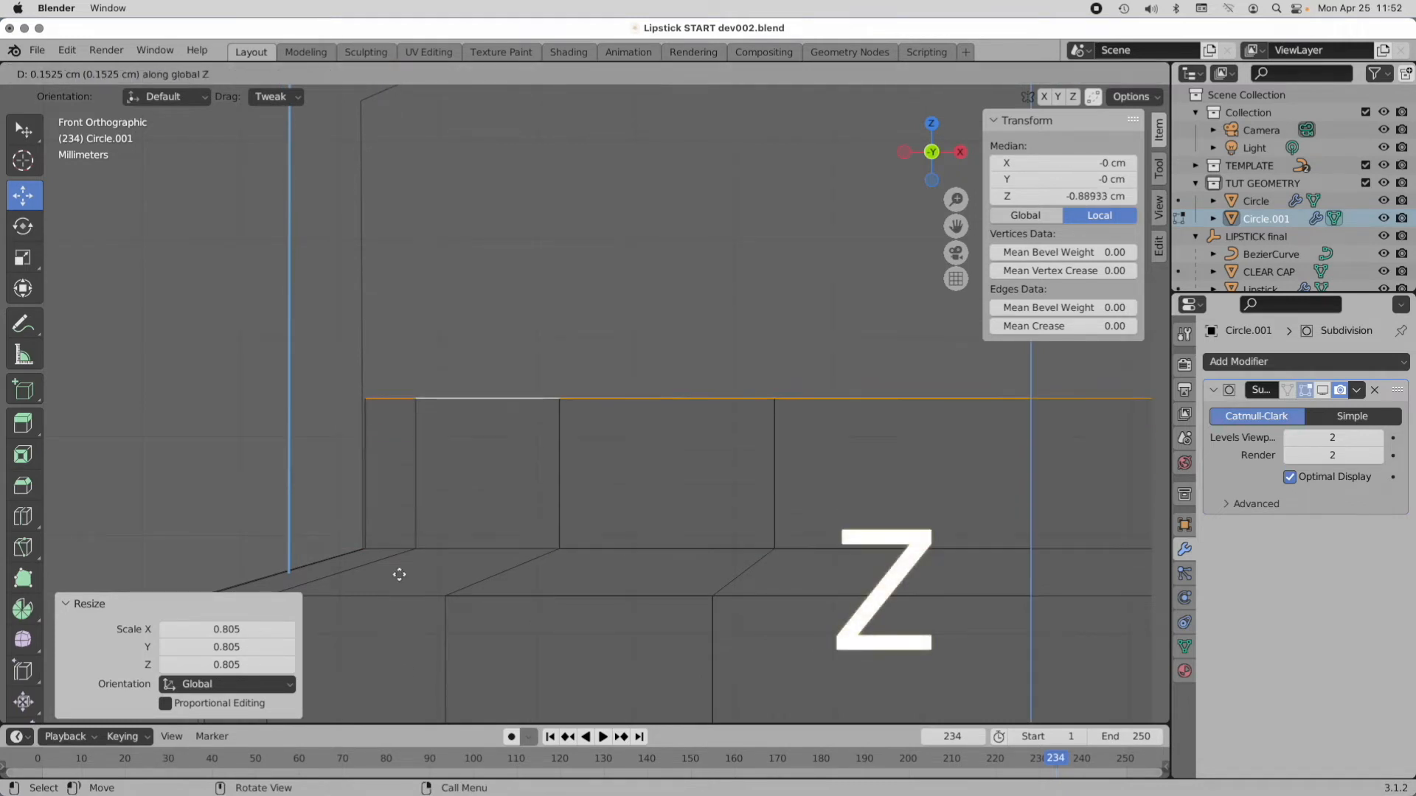
pyautogui.click(413, 282)
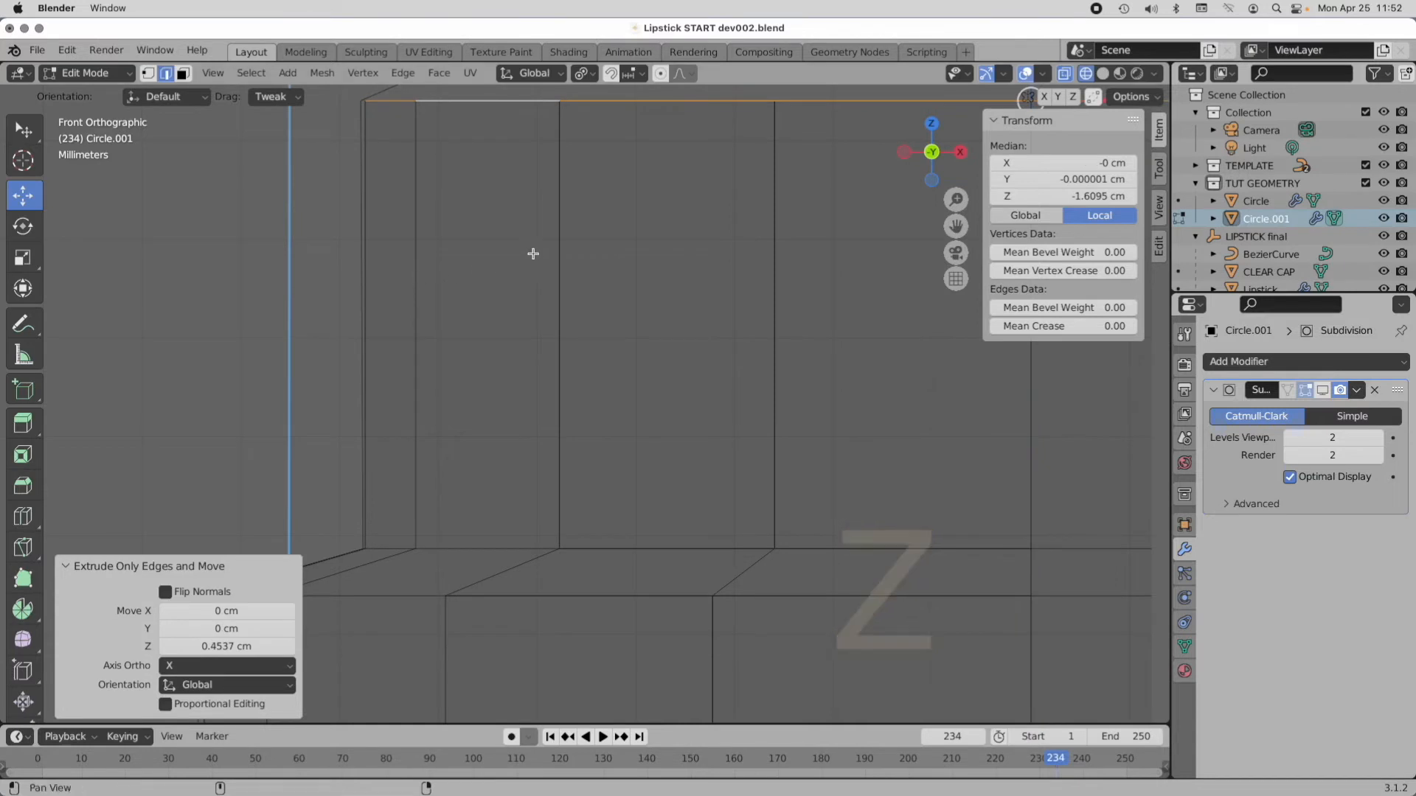
# Step: Extrude the top loop up about 0.0254 cm along Z and scale it to 0.926 to form the second sloped step
pyautogui.keyDown('shift'); pyautogui.moveTo(538, 246); pyautogui.dragTo(531, 545, button='middle'); pyautogui.keyUp('shift')
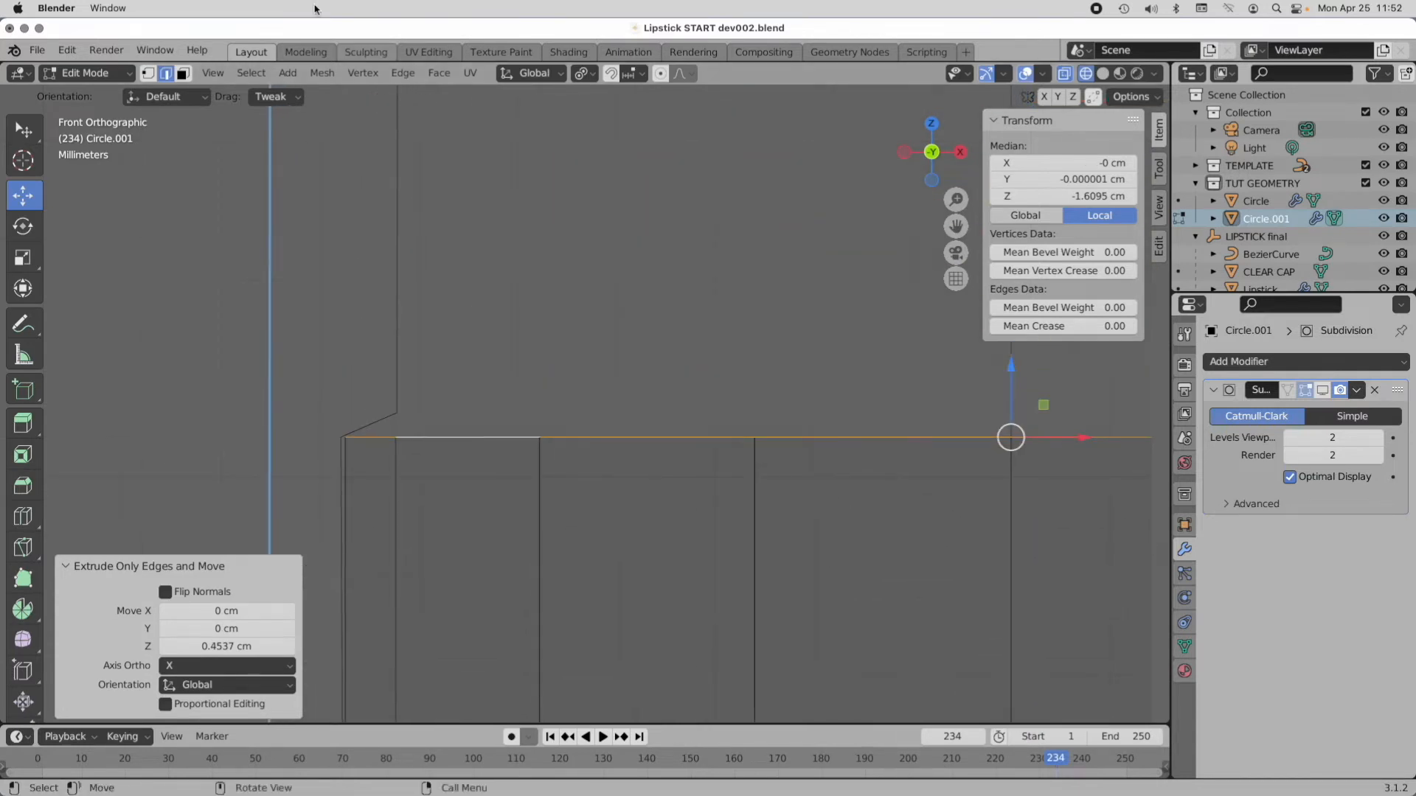
pyautogui.click(403, 73)
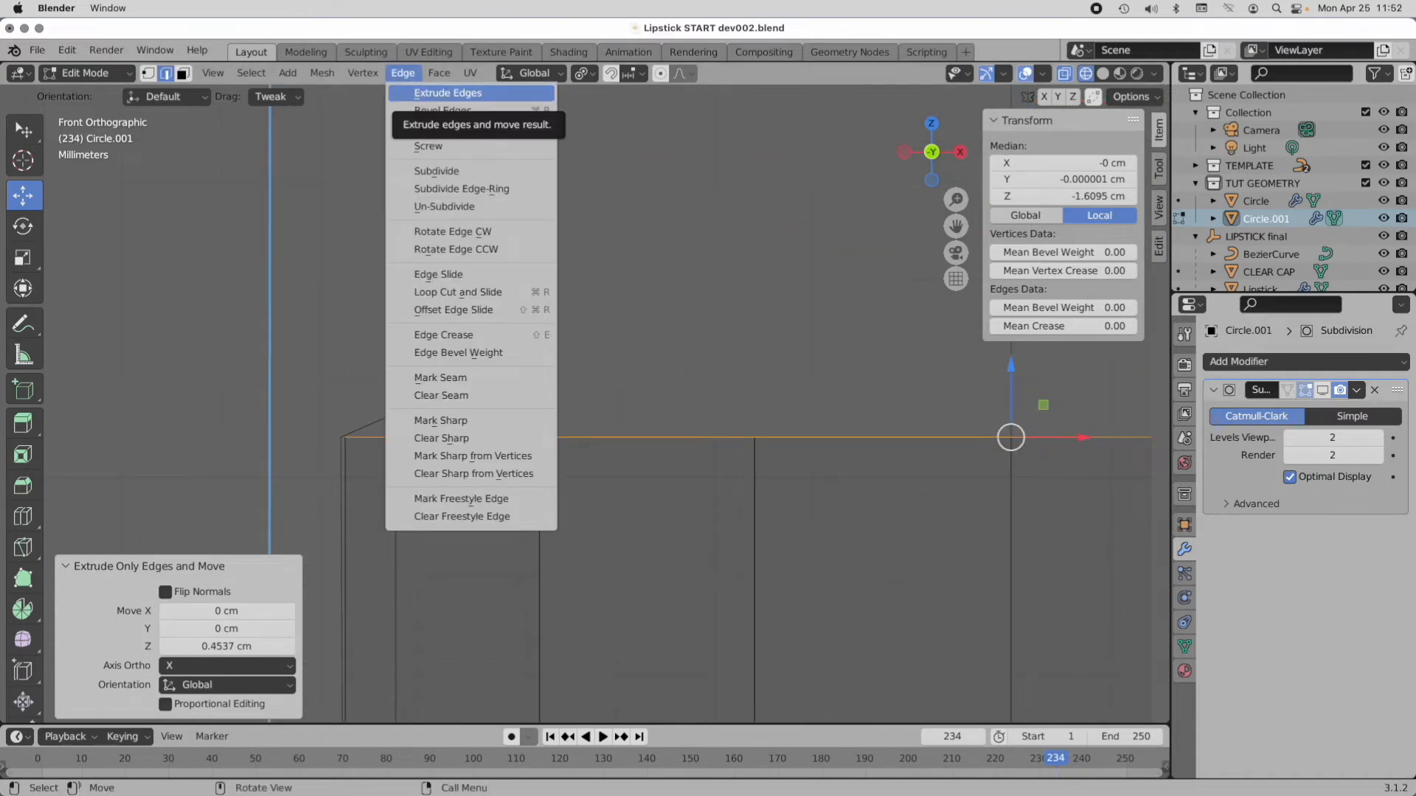
pyautogui.click(415, 94)
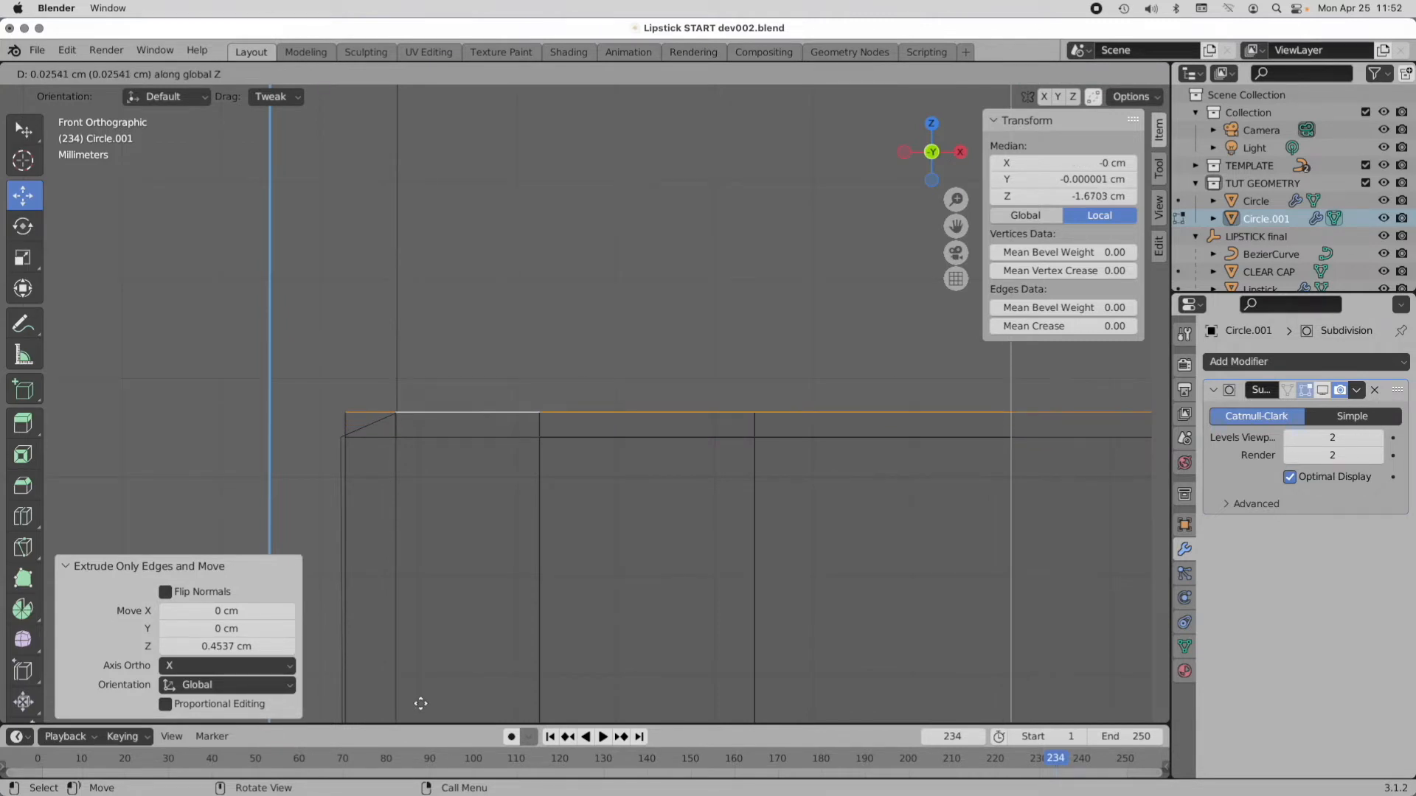
pyautogui.click(419, 704)
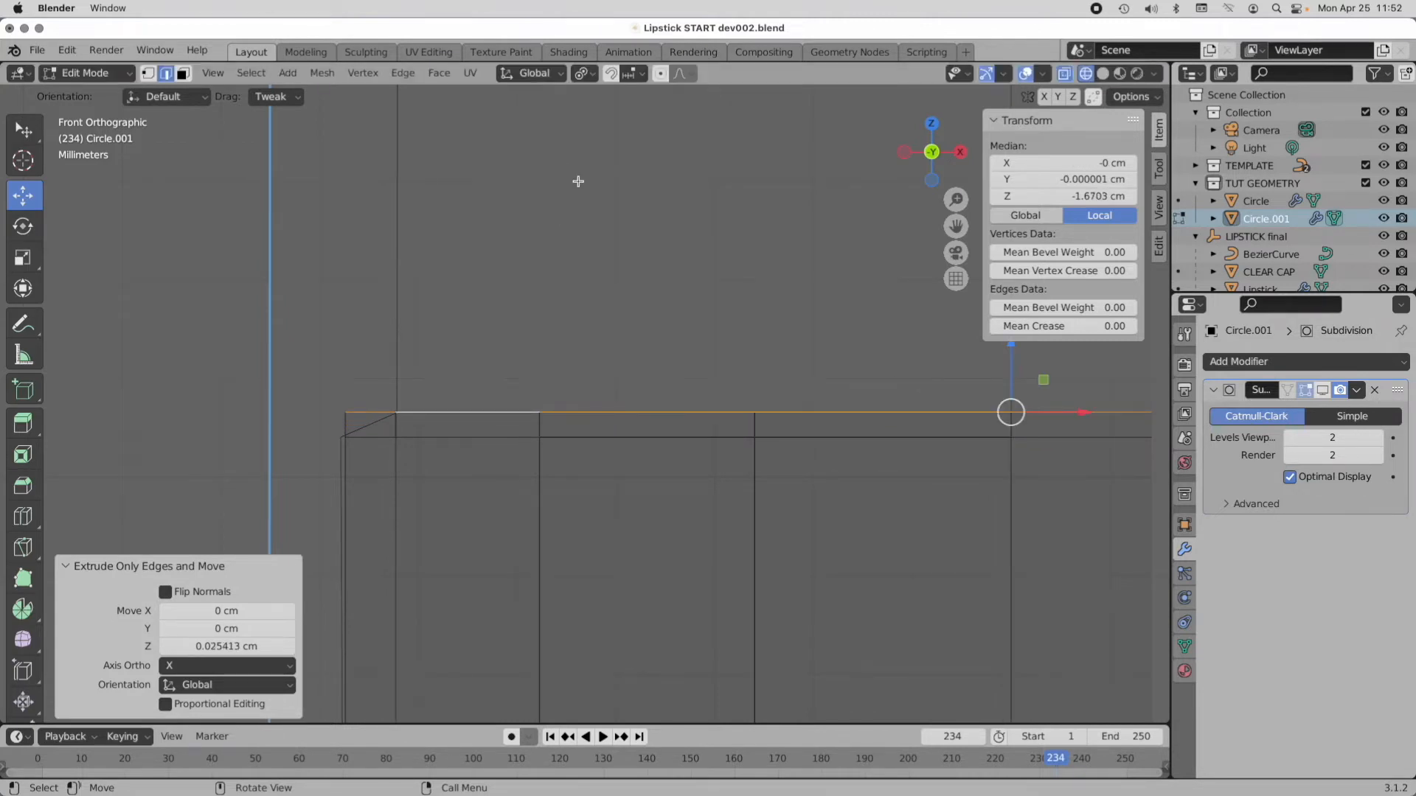
pyautogui.press('s')
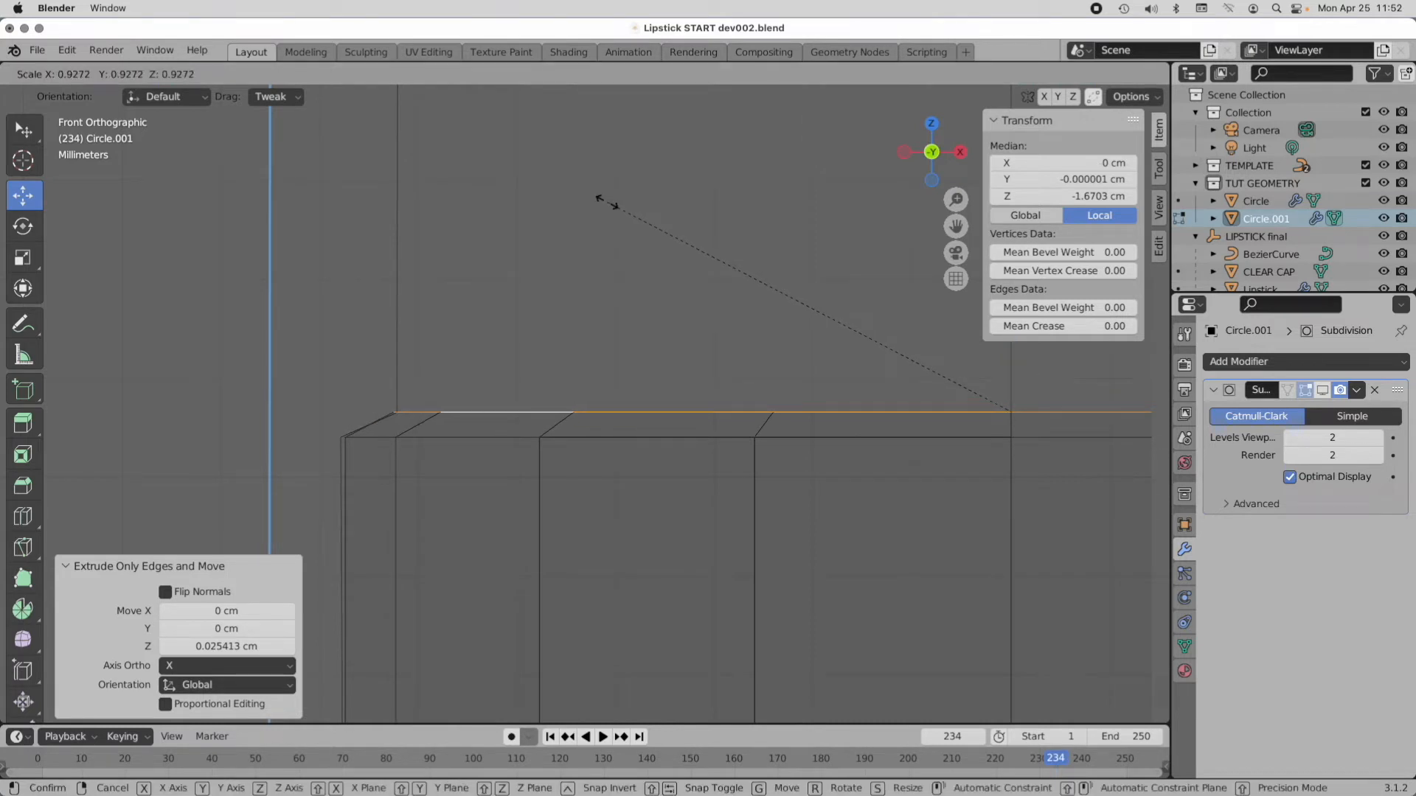
pyautogui.click(607, 204)
# Step: Extrude the collar's upper loop straight up along Z by about 0.41 cm, following the template's vertical wall
pyautogui.keyDown('shift'); pyautogui.moveTo(613, 209); pyautogui.dragTo(602, 341, button='middle'); pyautogui.keyUp('shift')
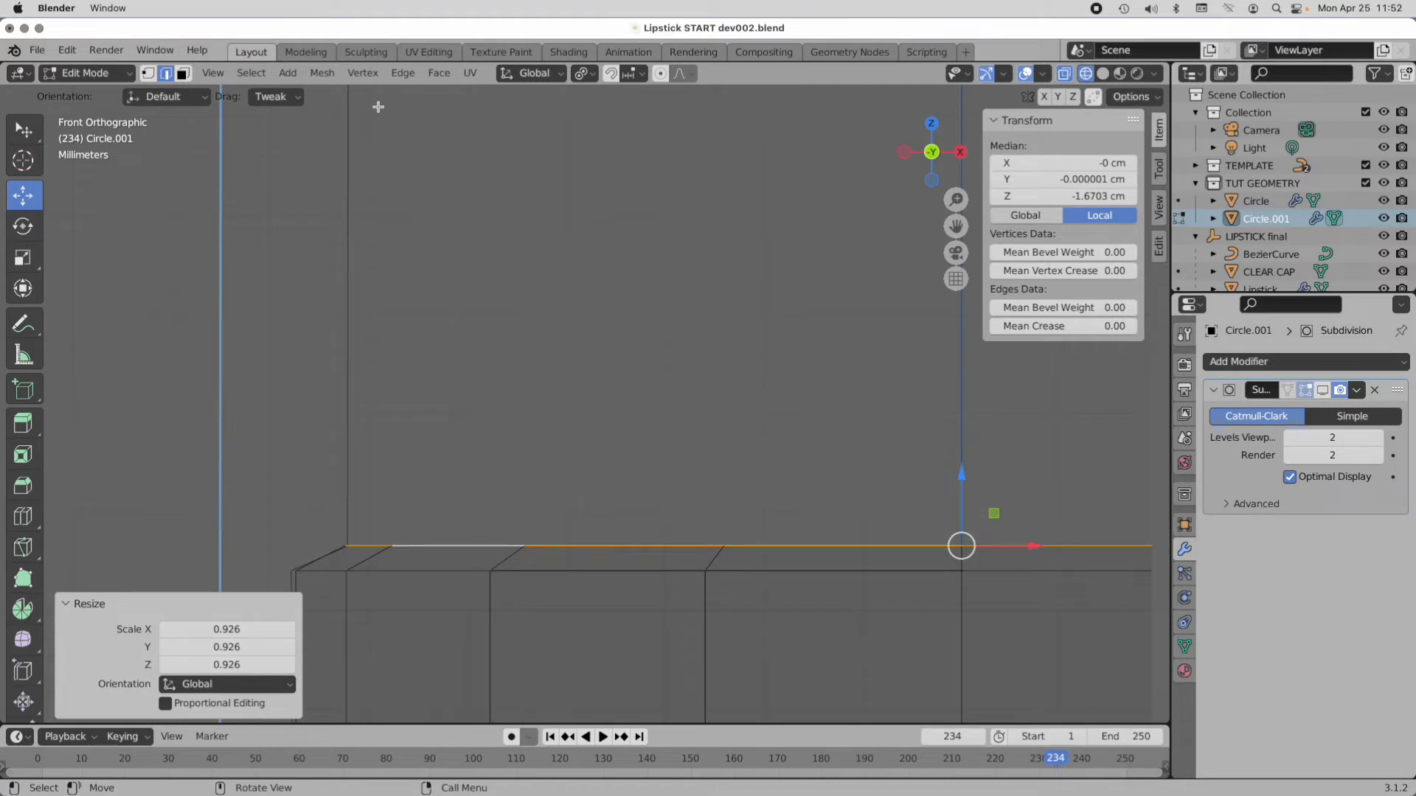
pyautogui.click(403, 73)
pyautogui.click(405, 93)
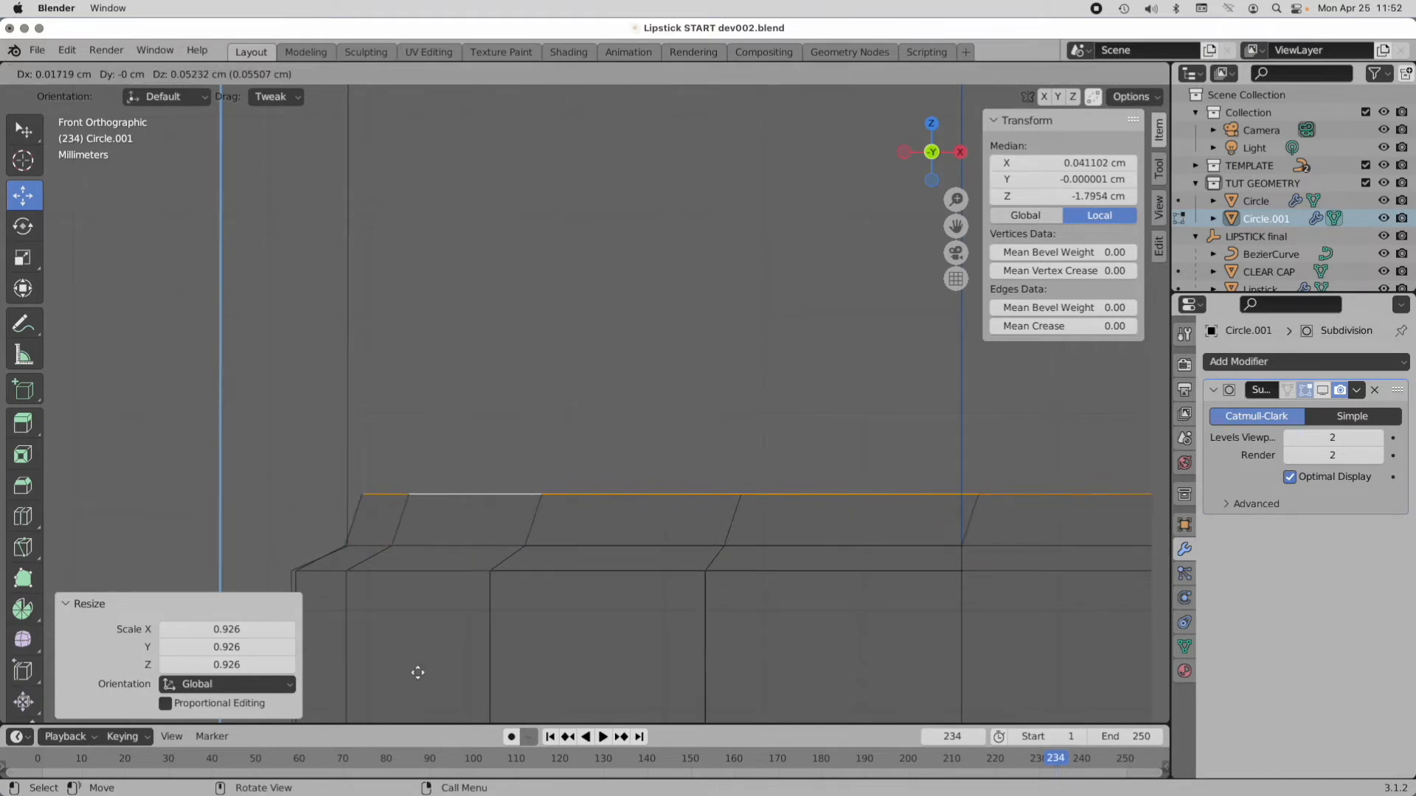
pyautogui.click(376, 321)
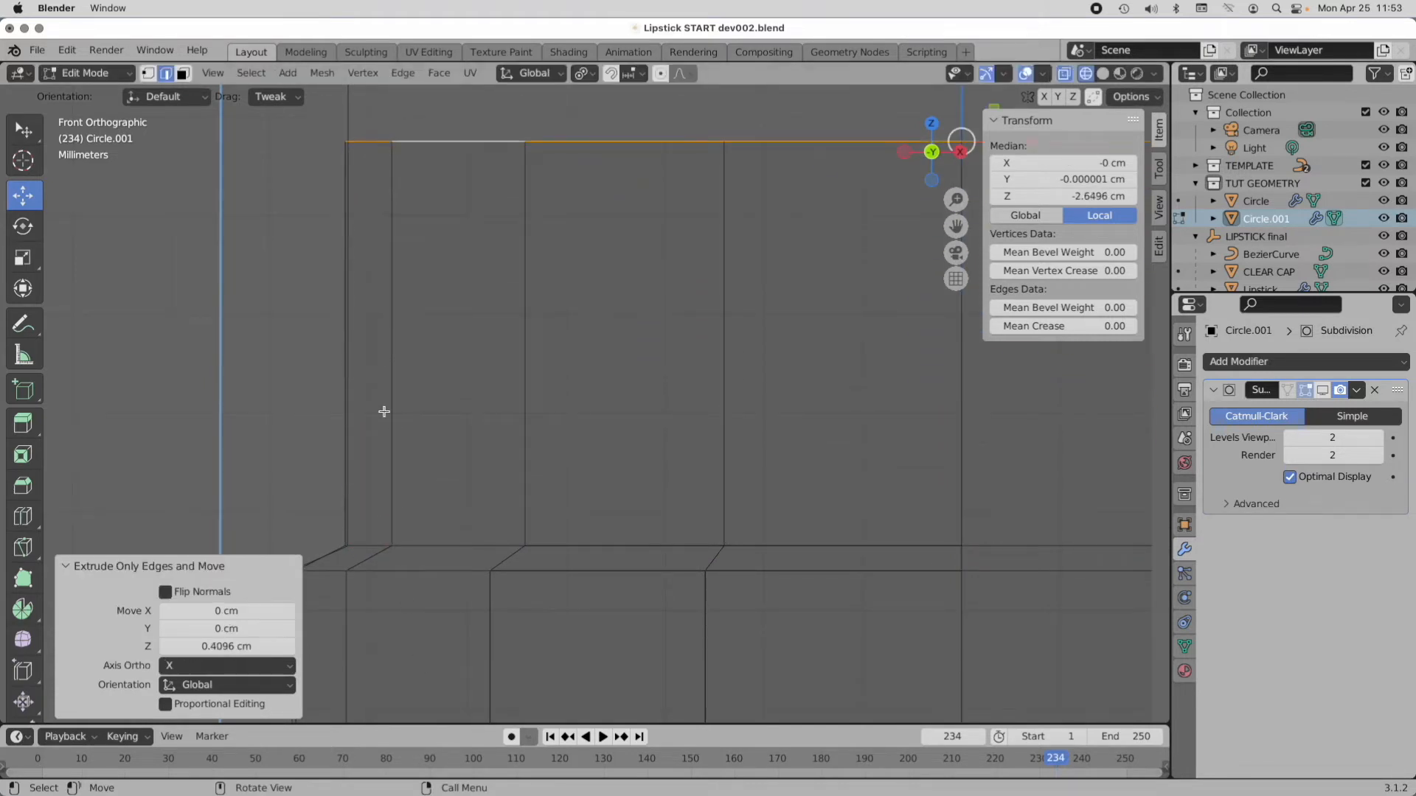
# Step: Raise the collar's top edge loop about 1.07 cm along Z to reach the template's upper end
pyautogui.keyDown('alt'); pyautogui.keyDown('shift'); pyautogui.moveTo(537, 302); pyautogui.dragTo(499, 722); pyautogui.keyUp('shift'); pyautogui.keyUp('alt')
pyautogui.keyDown('alt'); pyautogui.keyDown('shift'); pyautogui.moveTo(486, 355); pyautogui.dragTo(480, 451); pyautogui.keyUp('shift'); pyautogui.keyUp('alt')
pyautogui.keyDown('ctrl'); pyautogui.keyDown('alt'); pyautogui.moveTo(565, 364); pyautogui.dragTo(405, 515); pyautogui.keyUp('alt'); pyautogui.keyUp('ctrl')
pyautogui.keyDown('alt'); pyautogui.keyDown('shift'); pyautogui.moveTo(592, 317); pyautogui.dragTo(562, 437); pyautogui.keyUp('shift'); pyautogui.keyUp('alt')
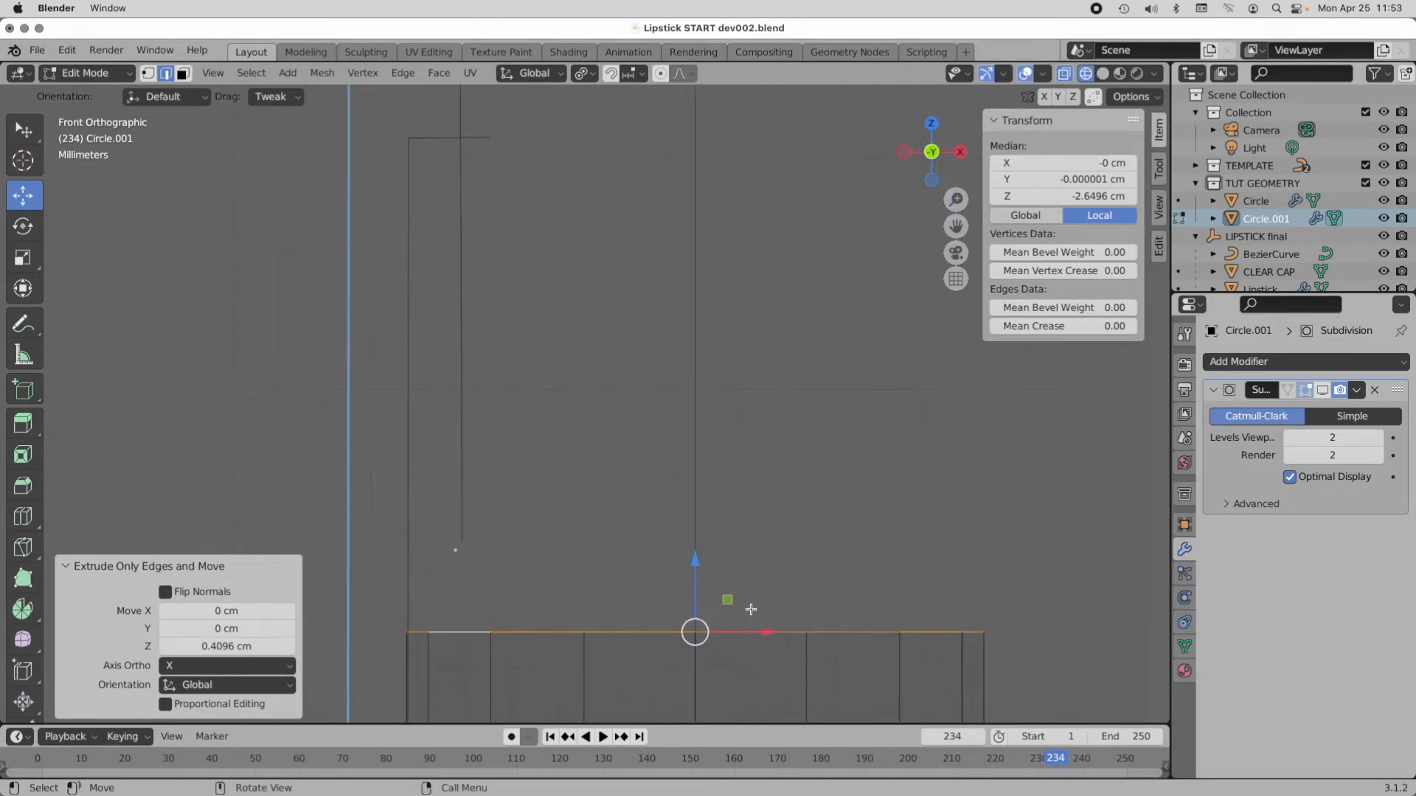
pyautogui.moveTo(696, 559); pyautogui.dragTo(687, 694)
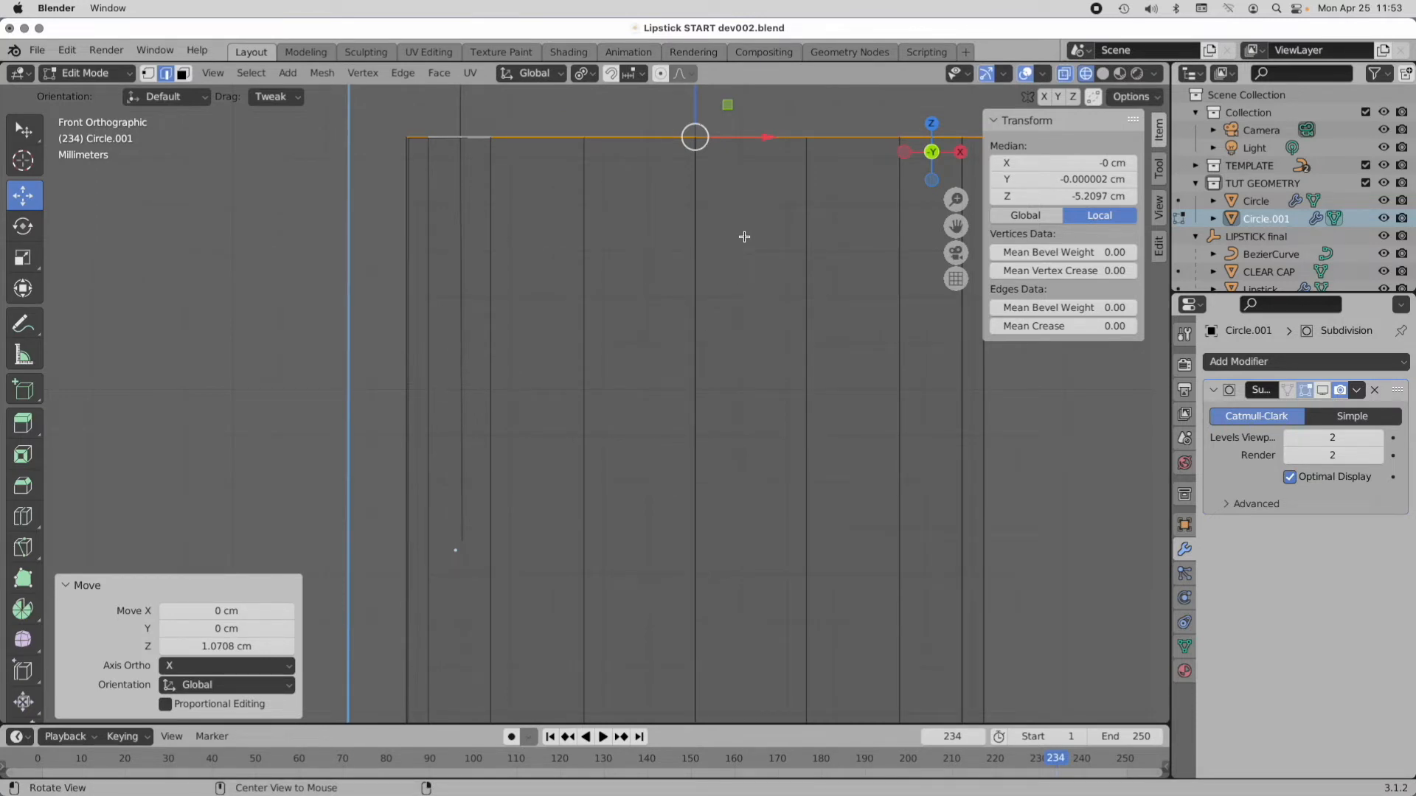
# Step: Fill the collar's open top edge loop with a new face in orthographic view
pyautogui.click(957, 279)
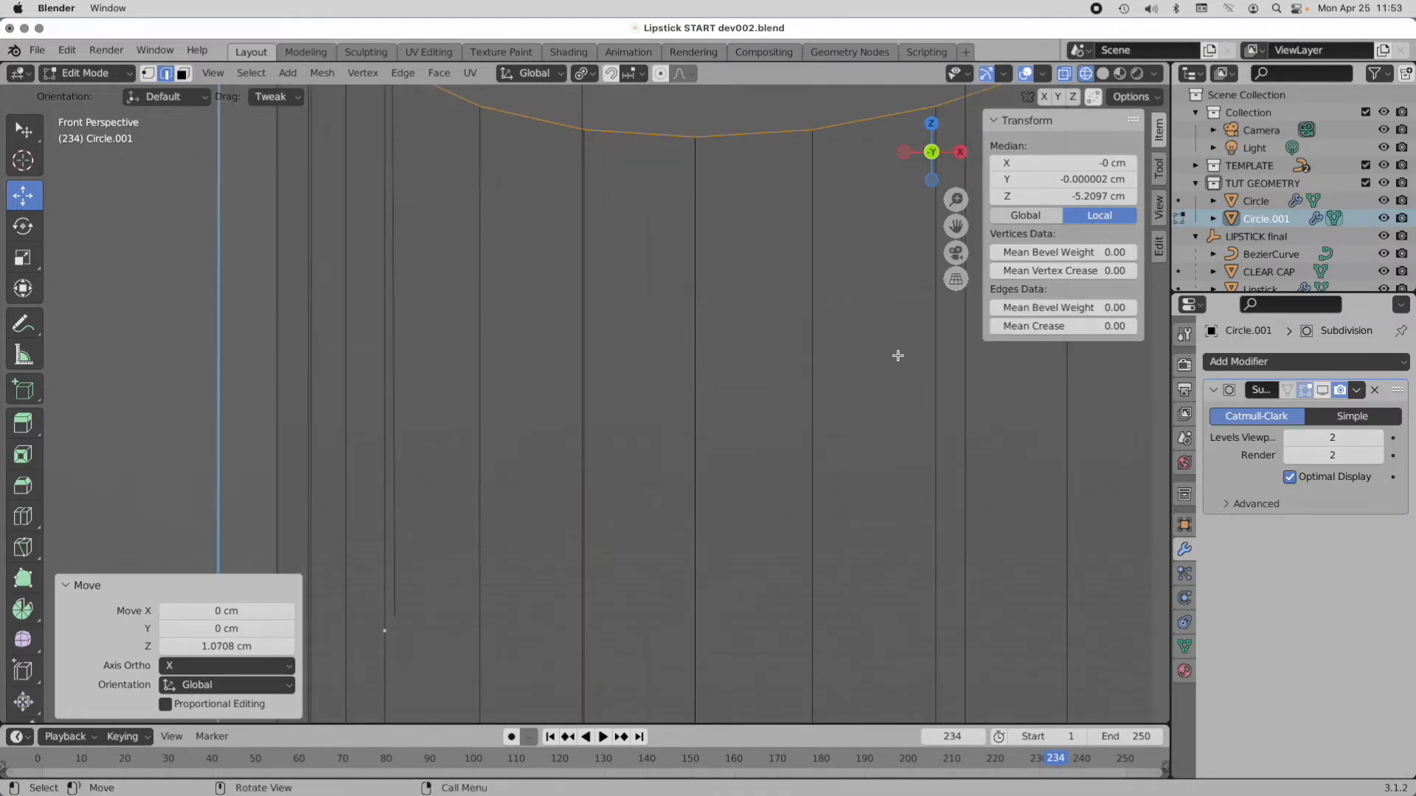
pyautogui.moveTo(771, 234); pyautogui.dragTo(759, 296, button='middle')
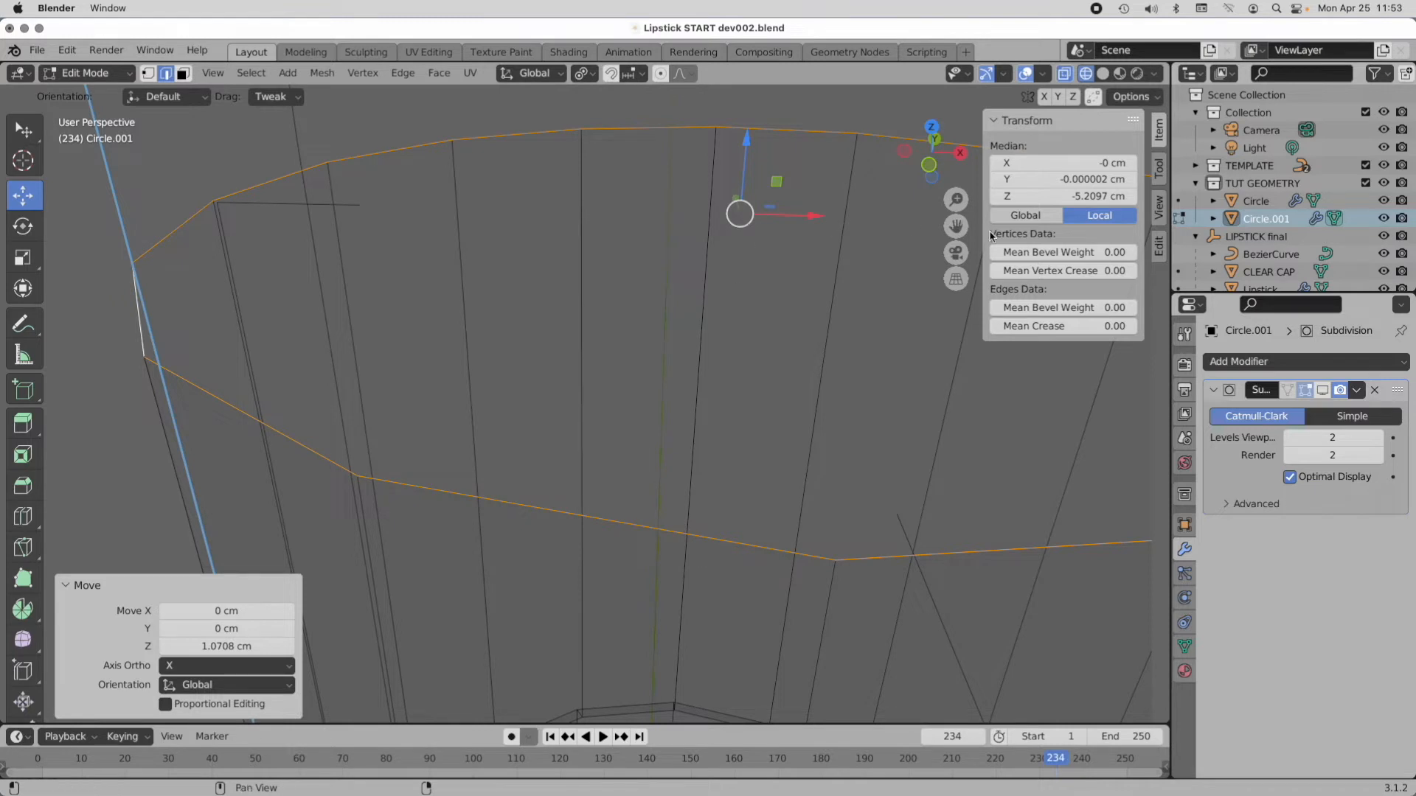
pyautogui.click(956, 279)
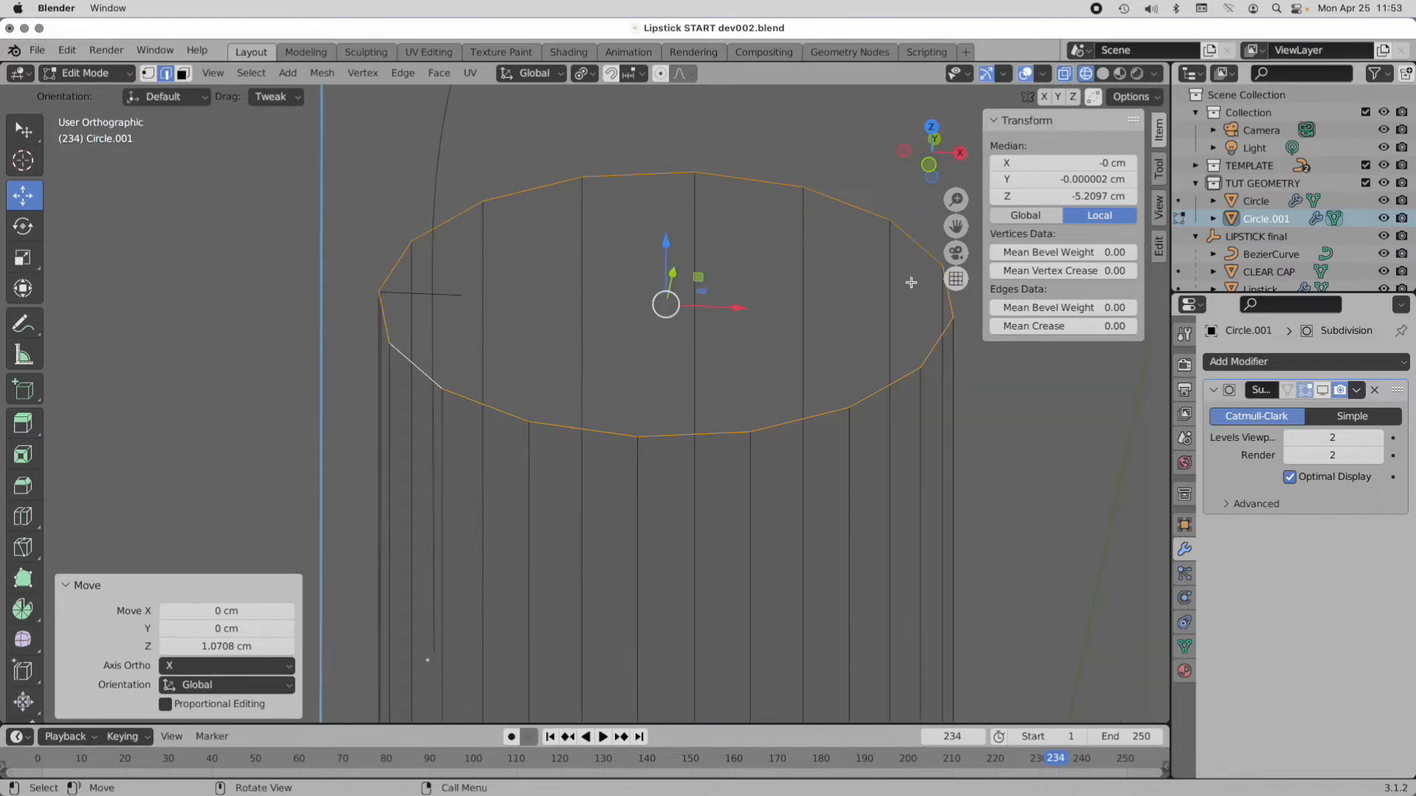
pyautogui.click(929, 164)
pyautogui.moveTo(761, 189); pyautogui.dragTo(736, 253, button='middle')
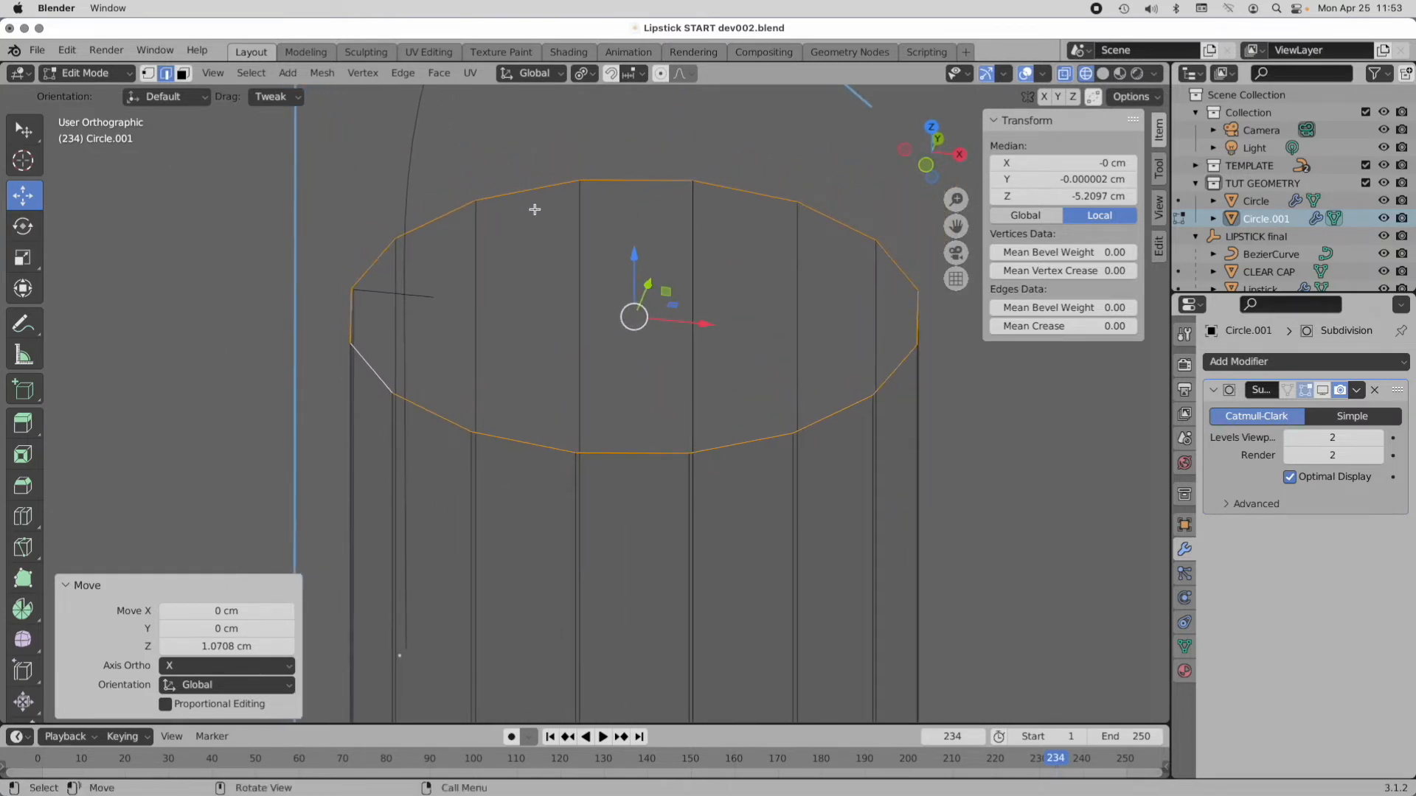
pyautogui.rightClick(435, 161)
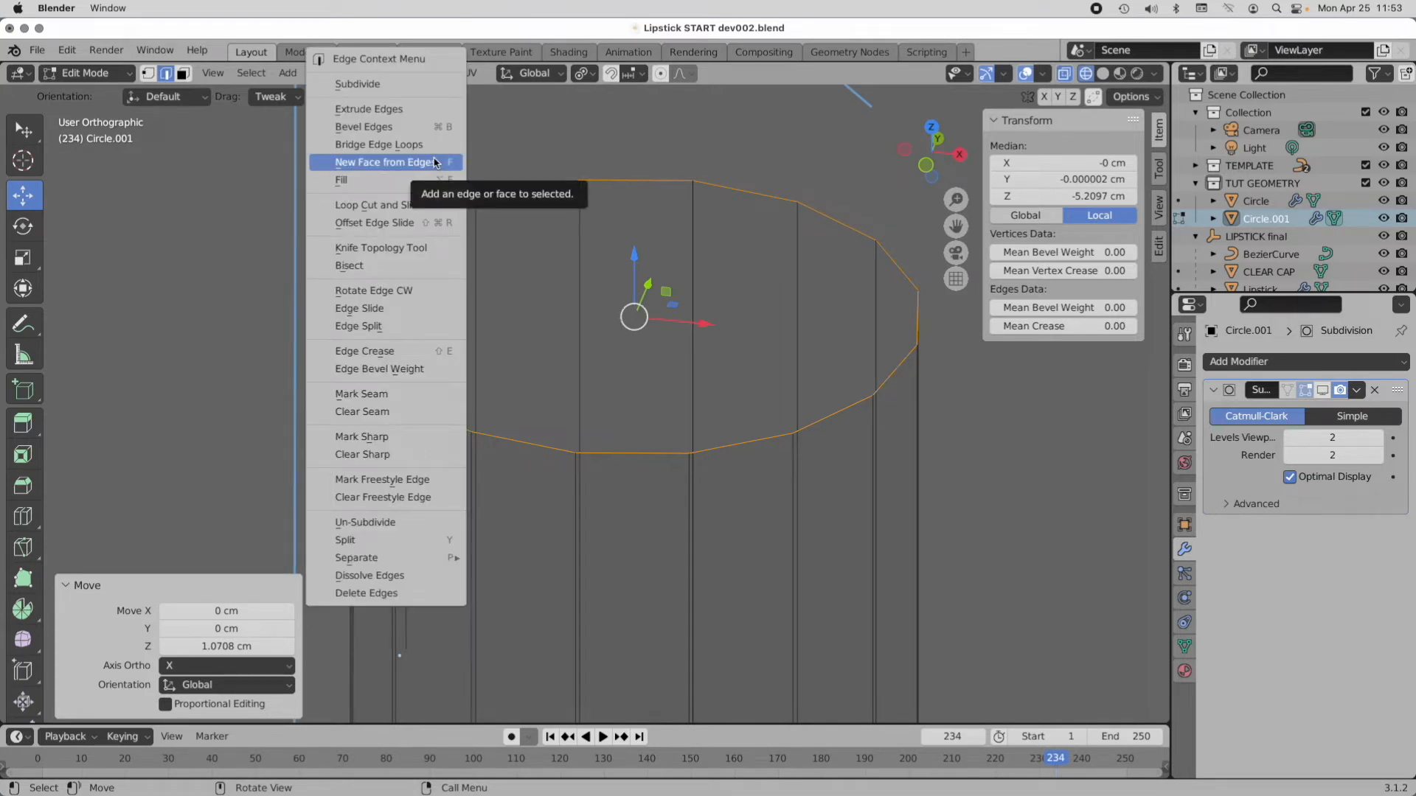
pyautogui.click(435, 162)
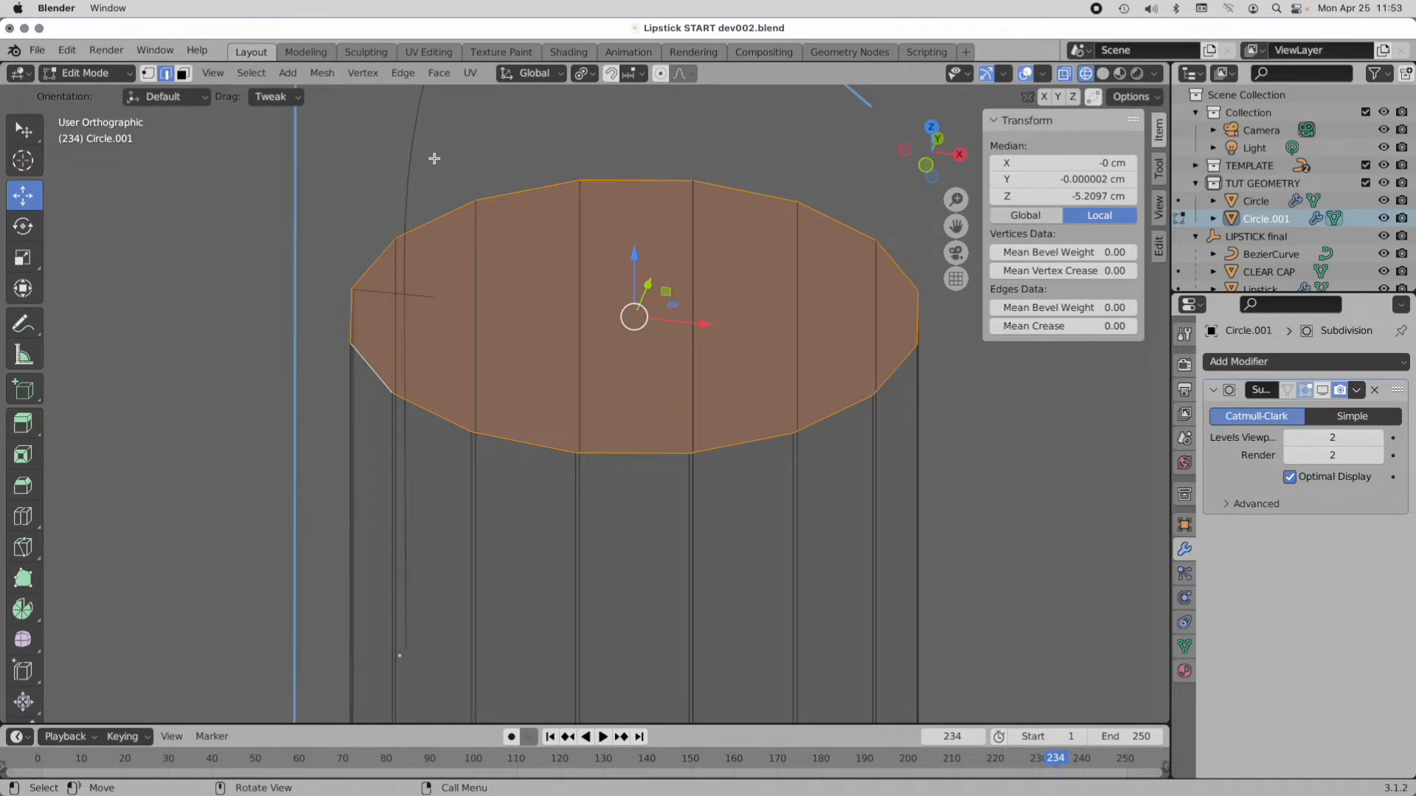
# Step: In face select mode, inset the collar's top face by about 0.23 cm to form the rim thickness
pyautogui.click(181, 74)
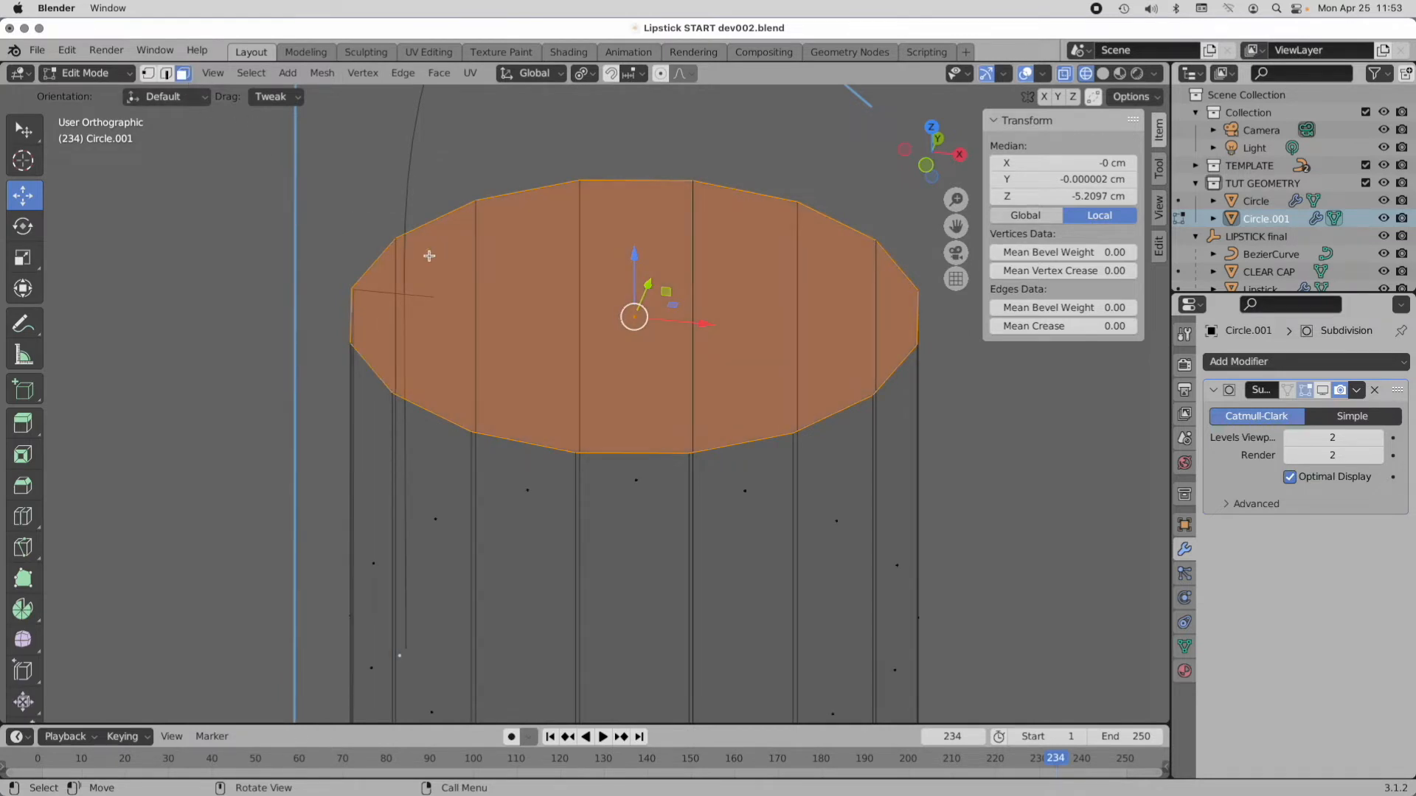
pyautogui.click(29, 461)
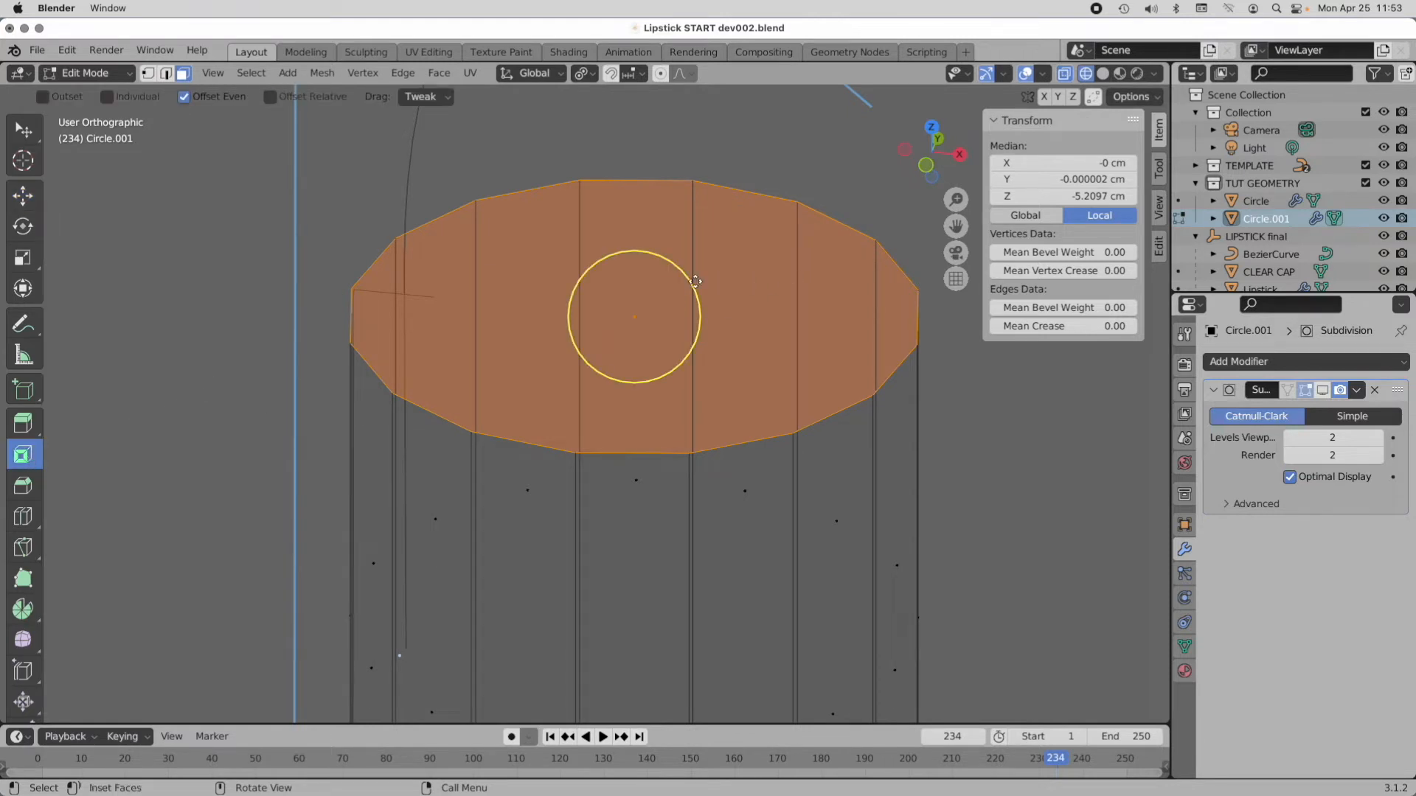
pyautogui.moveTo(689, 280); pyautogui.dragTo(649, 328)
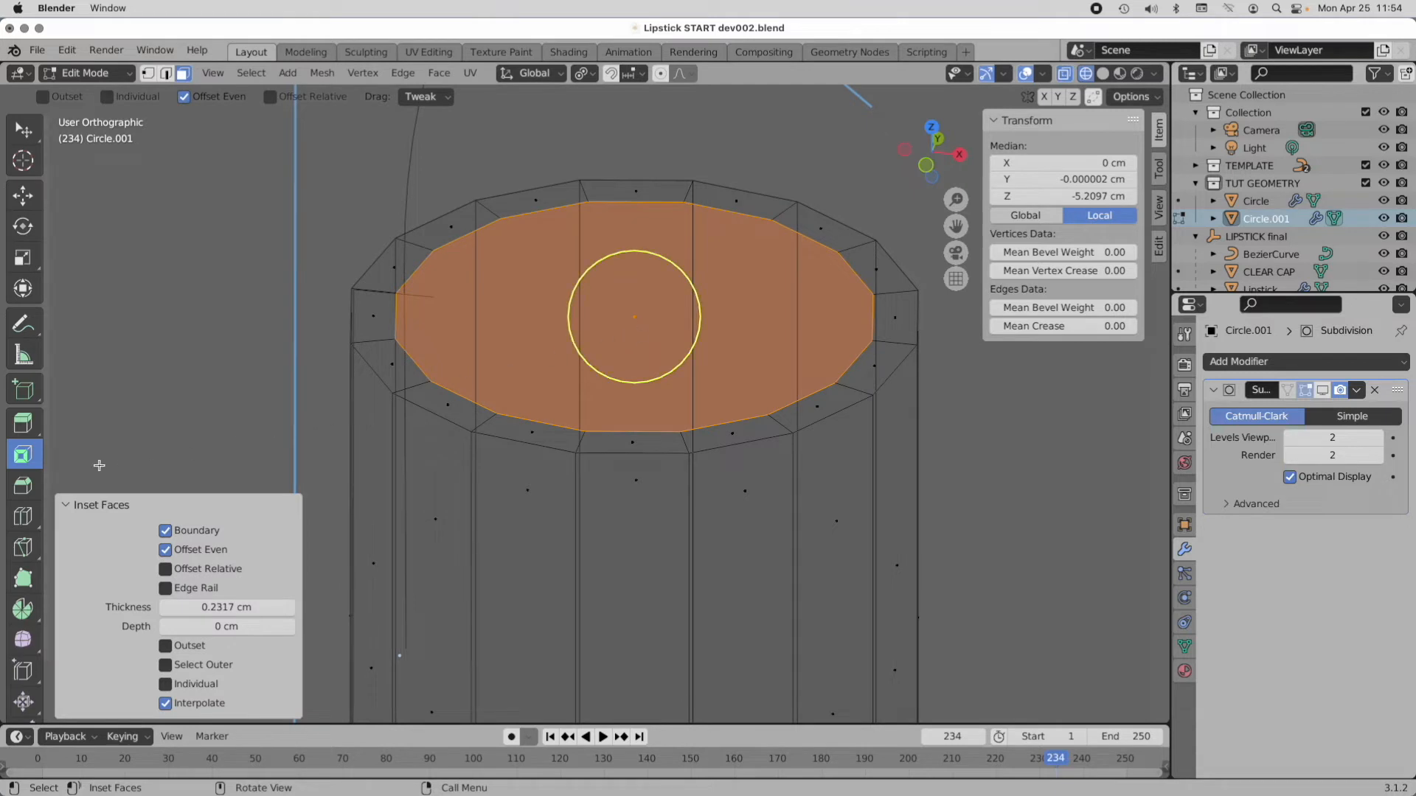
# Step: Extrude the inset face along normals about 0.98 cm down into the tube and delete that face to leave the collar open
pyautogui.click(26, 425)
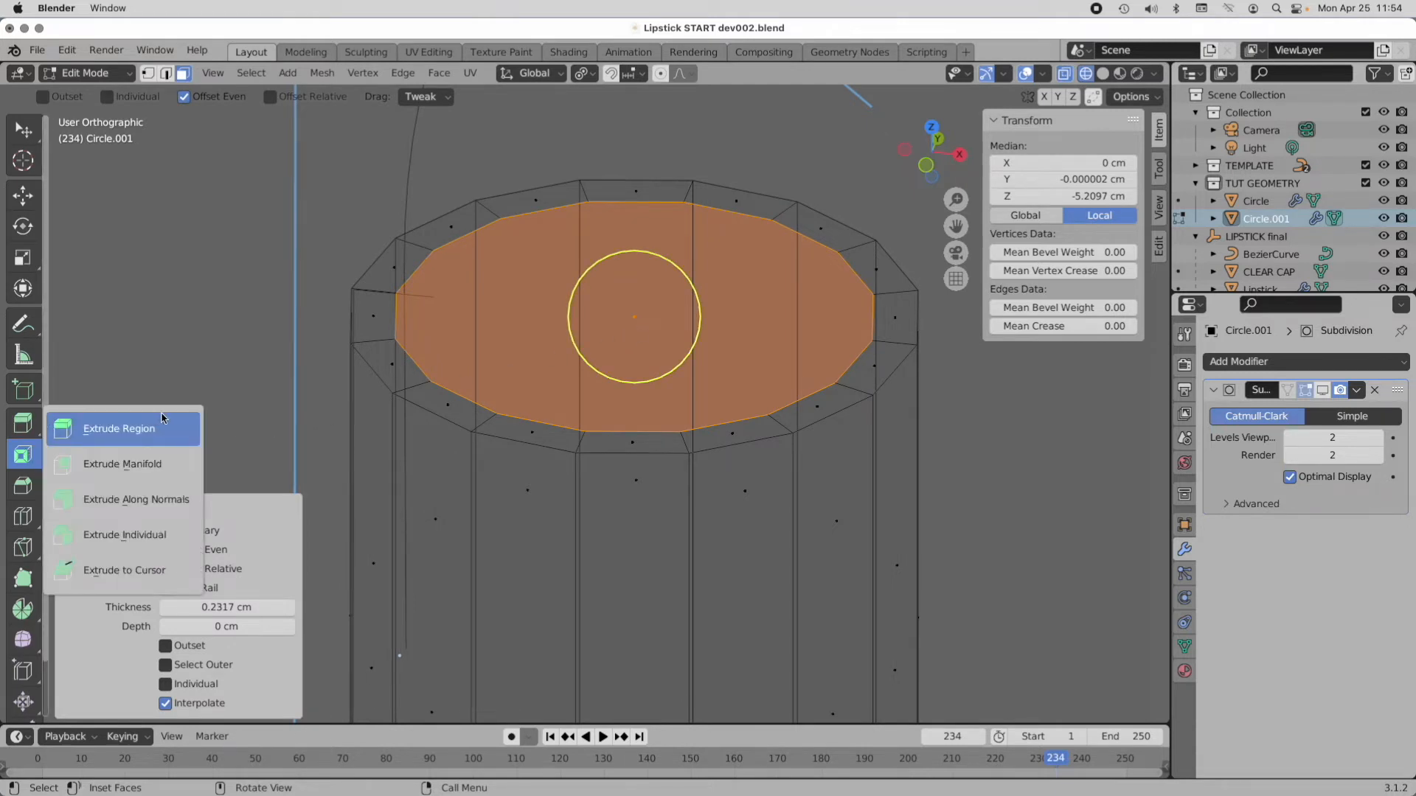
pyautogui.click(174, 514)
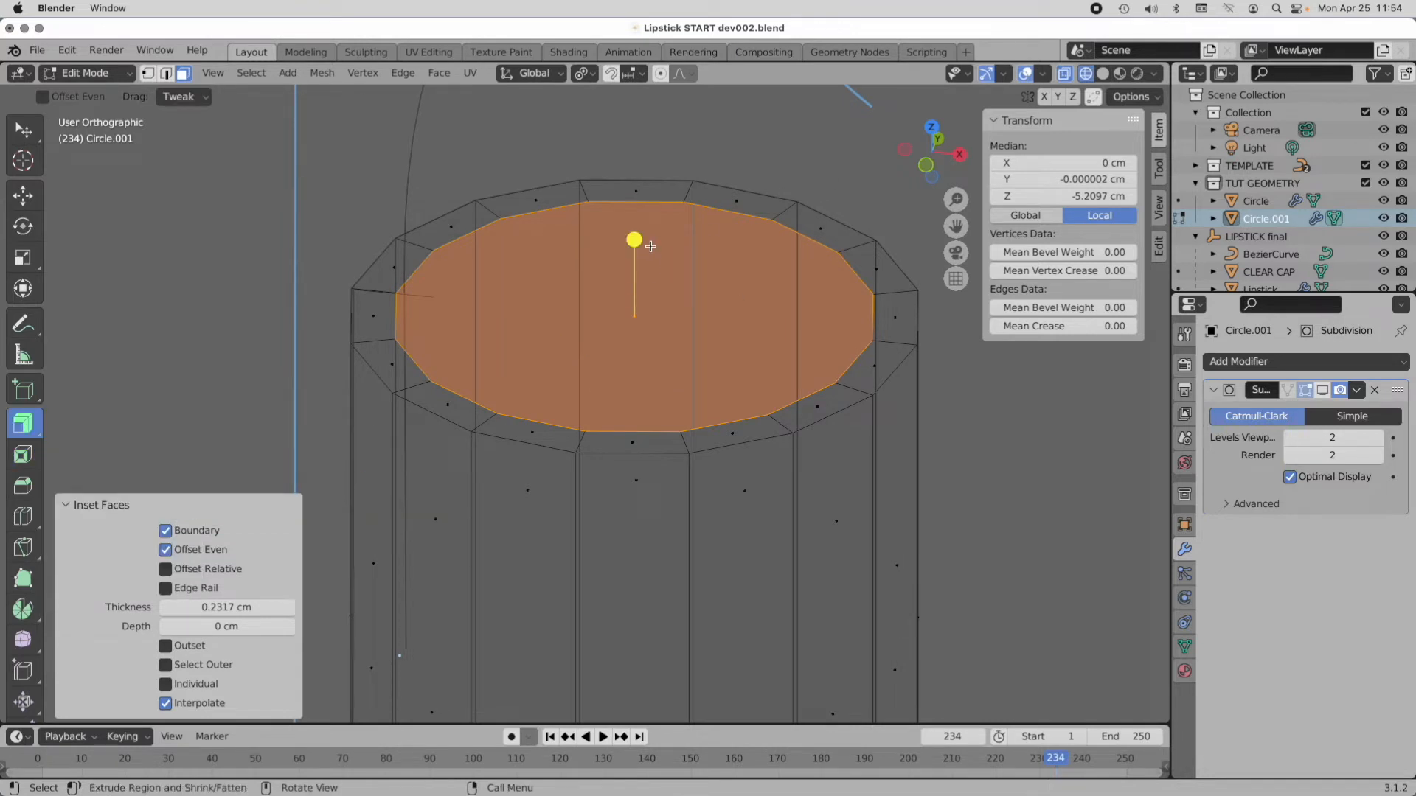
pyautogui.moveTo(634, 240); pyautogui.dragTo(680, 461)
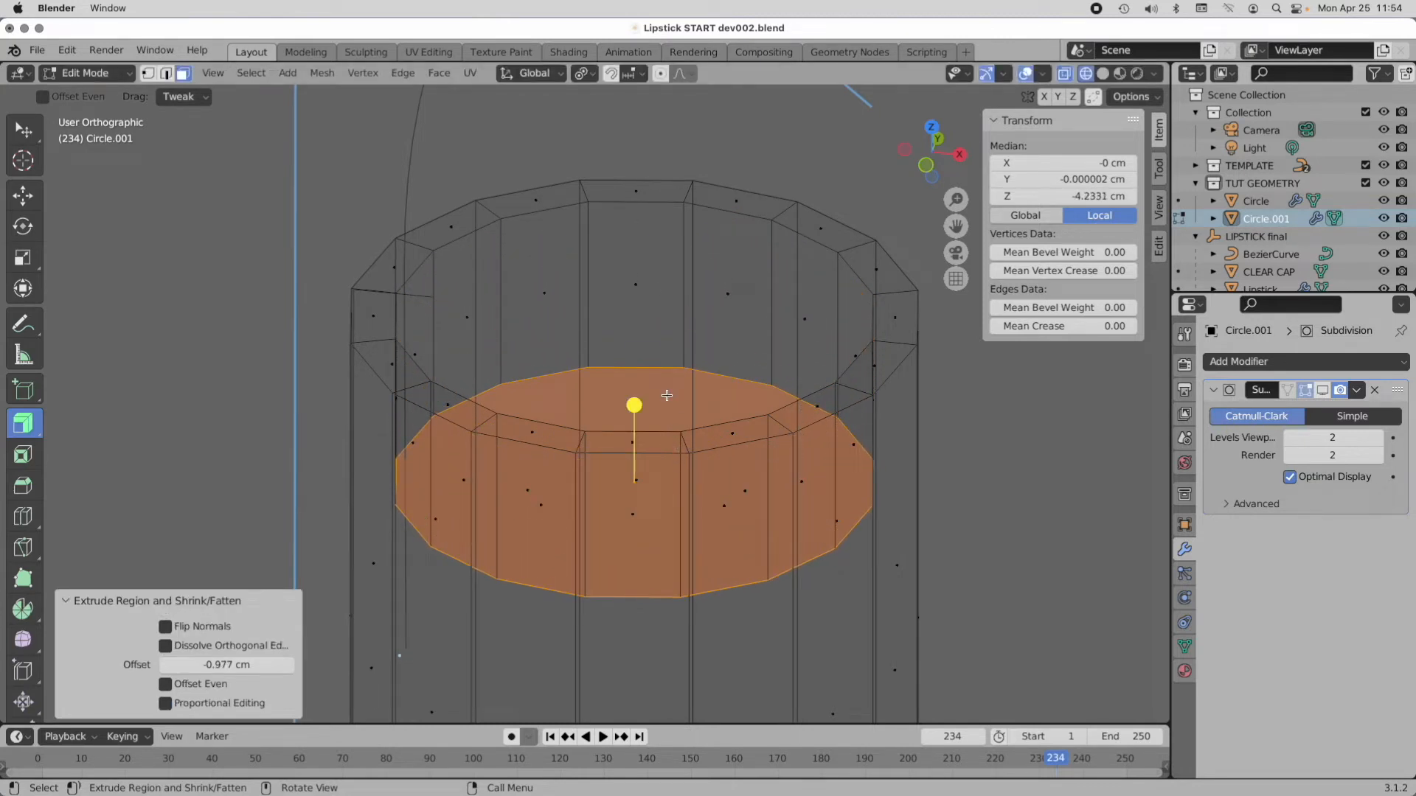
pyautogui.rightClick(667, 396)
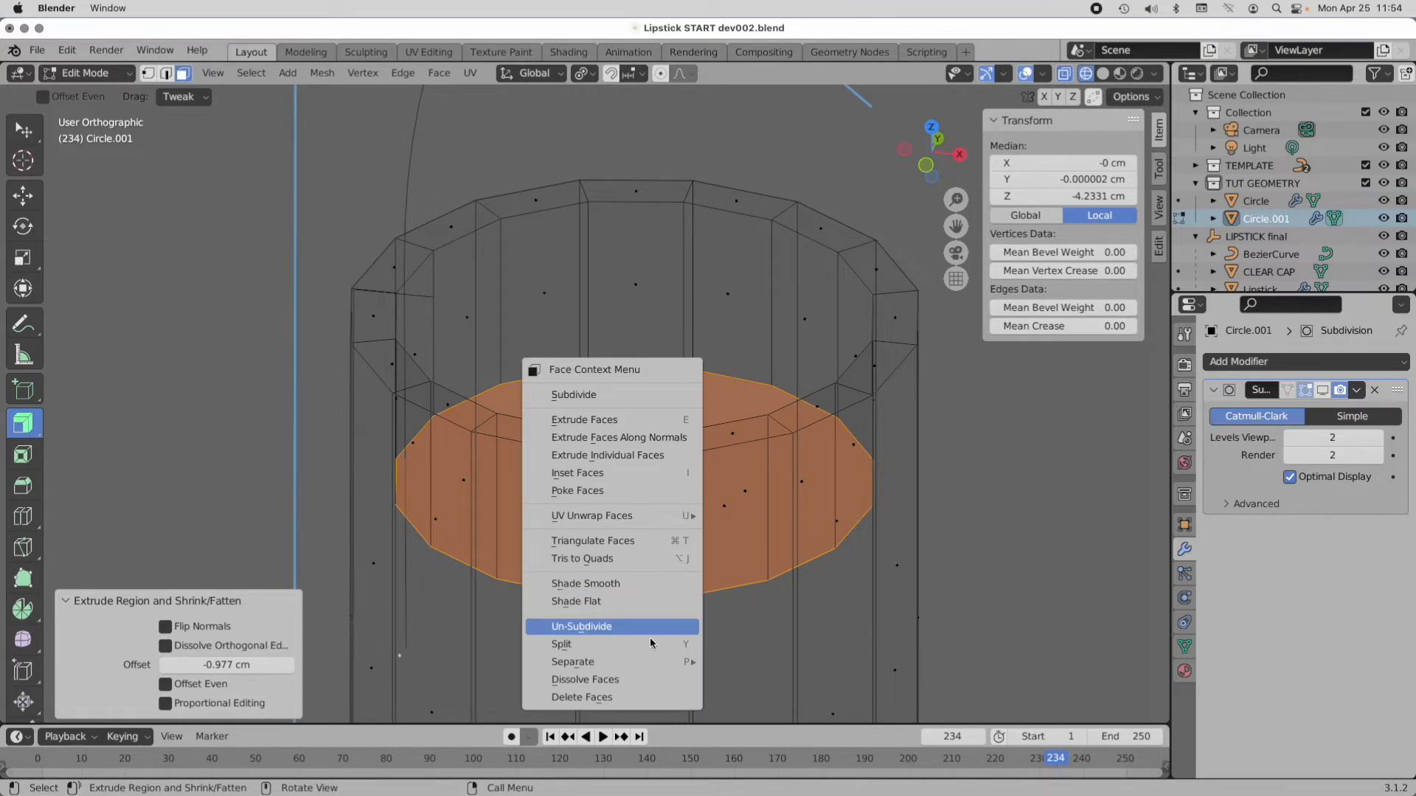
pyautogui.click(652, 698)
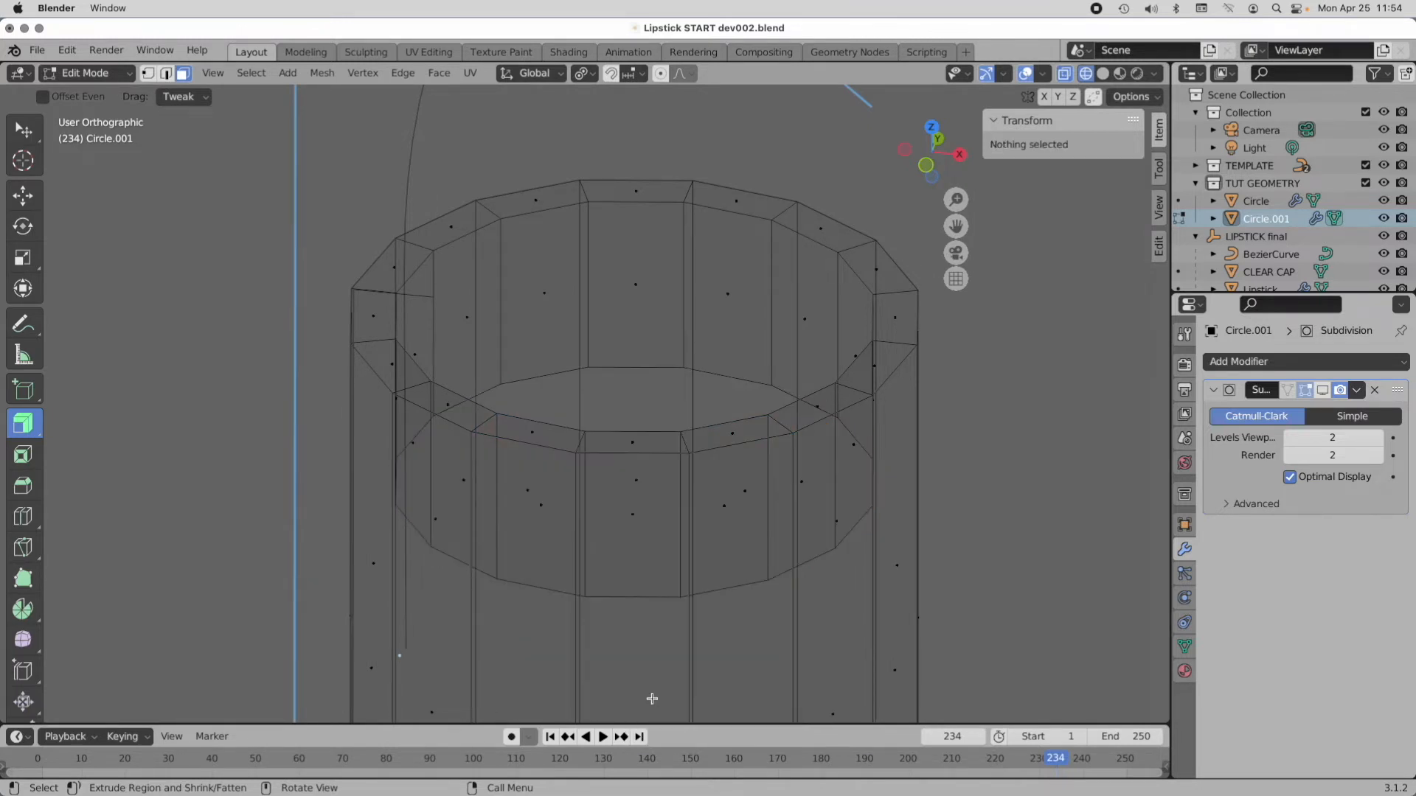
# Step: Turn off X-ray display and view the whole stepped collar from the side
pyautogui.scroll(-4, 624, 383)
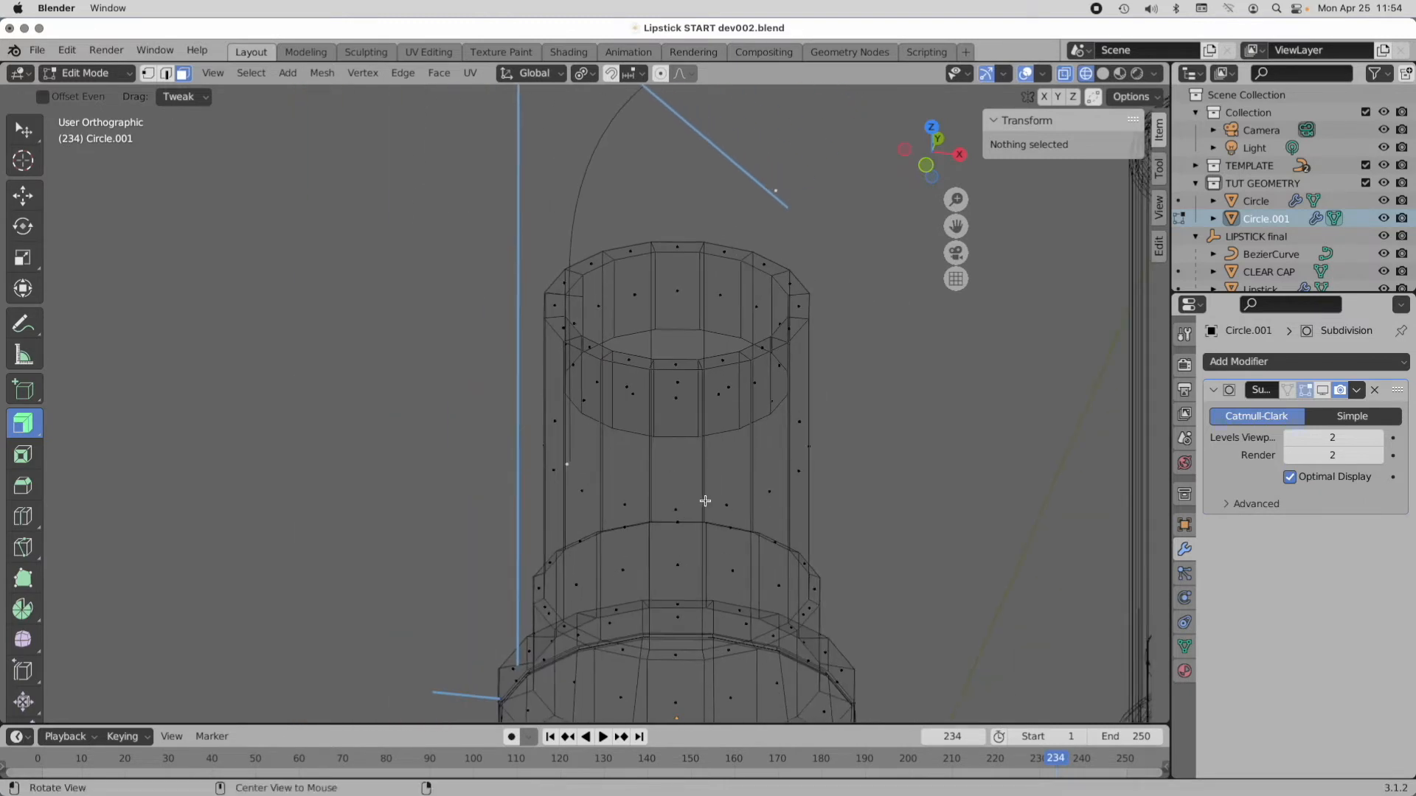
pyautogui.keyDown('shift'); pyautogui.moveTo(705, 501); pyautogui.dragTo(682, 380, button='middle'); pyautogui.keyUp('shift')
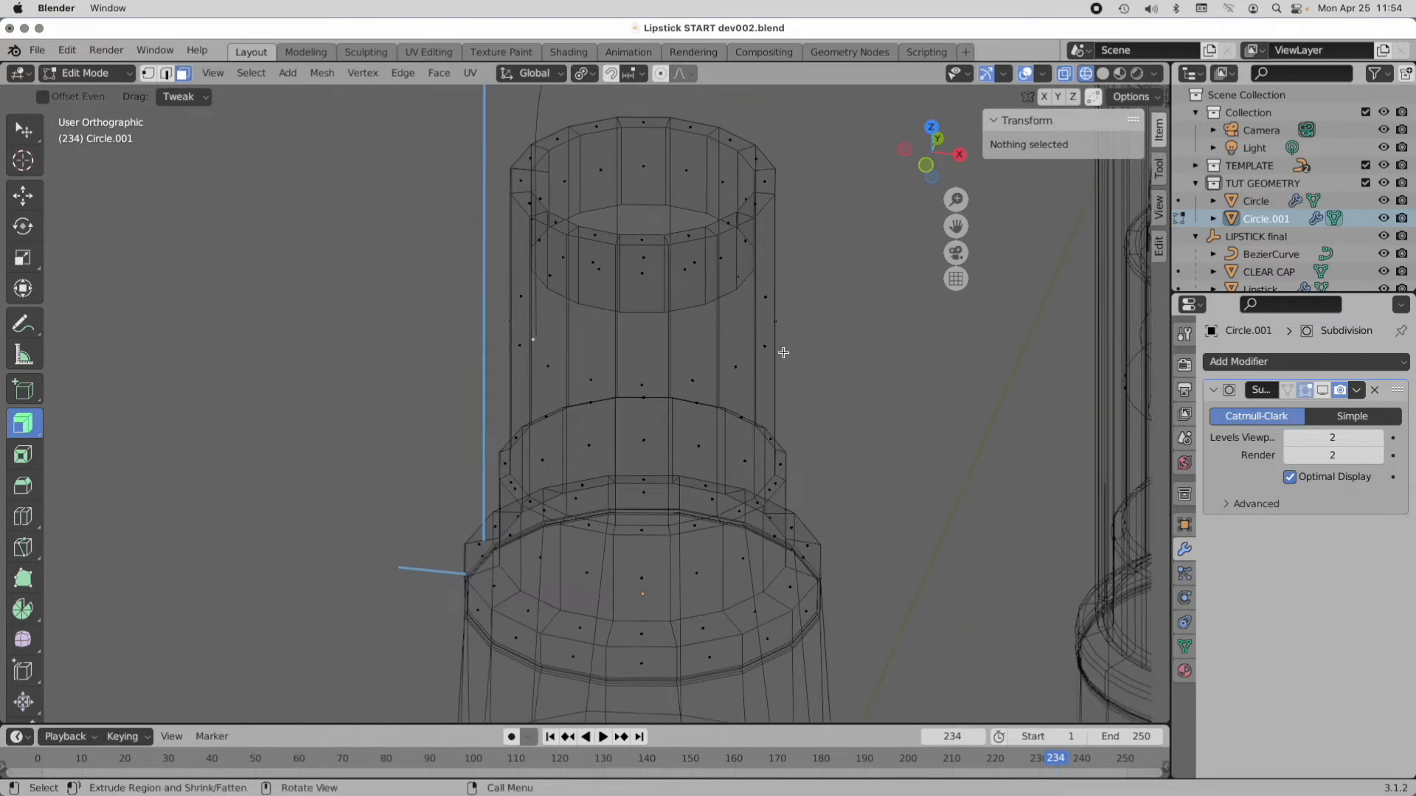
pyautogui.click(1065, 73)
pyautogui.moveTo(621, 506); pyautogui.dragTo(657, 436, button='middle')
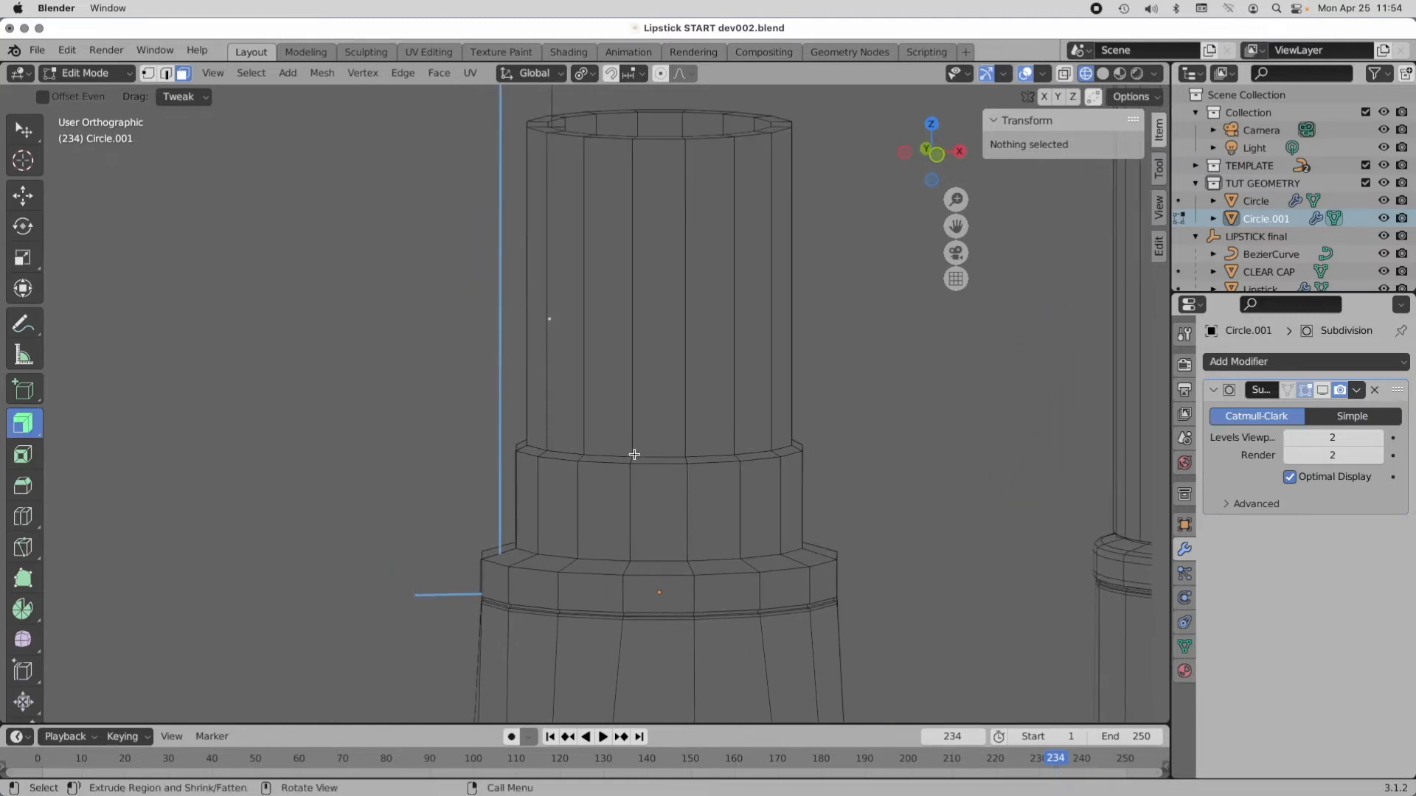
# Step: Switch to Preview to examine the gold collar's edges in the Lipstick 02n.png reference render, and return to Blender
pyautogui.moveTo(477, 781)
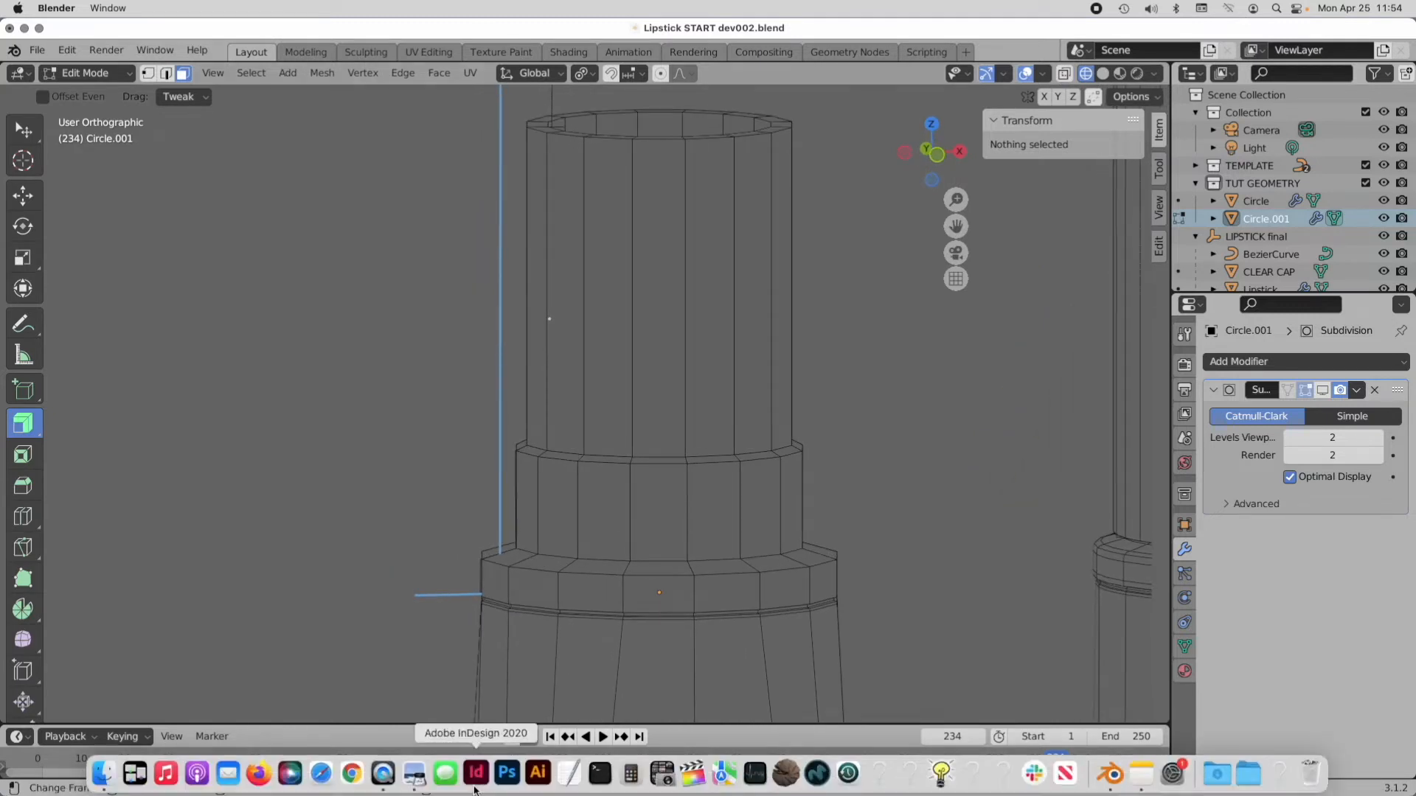
pyautogui.click(408, 775)
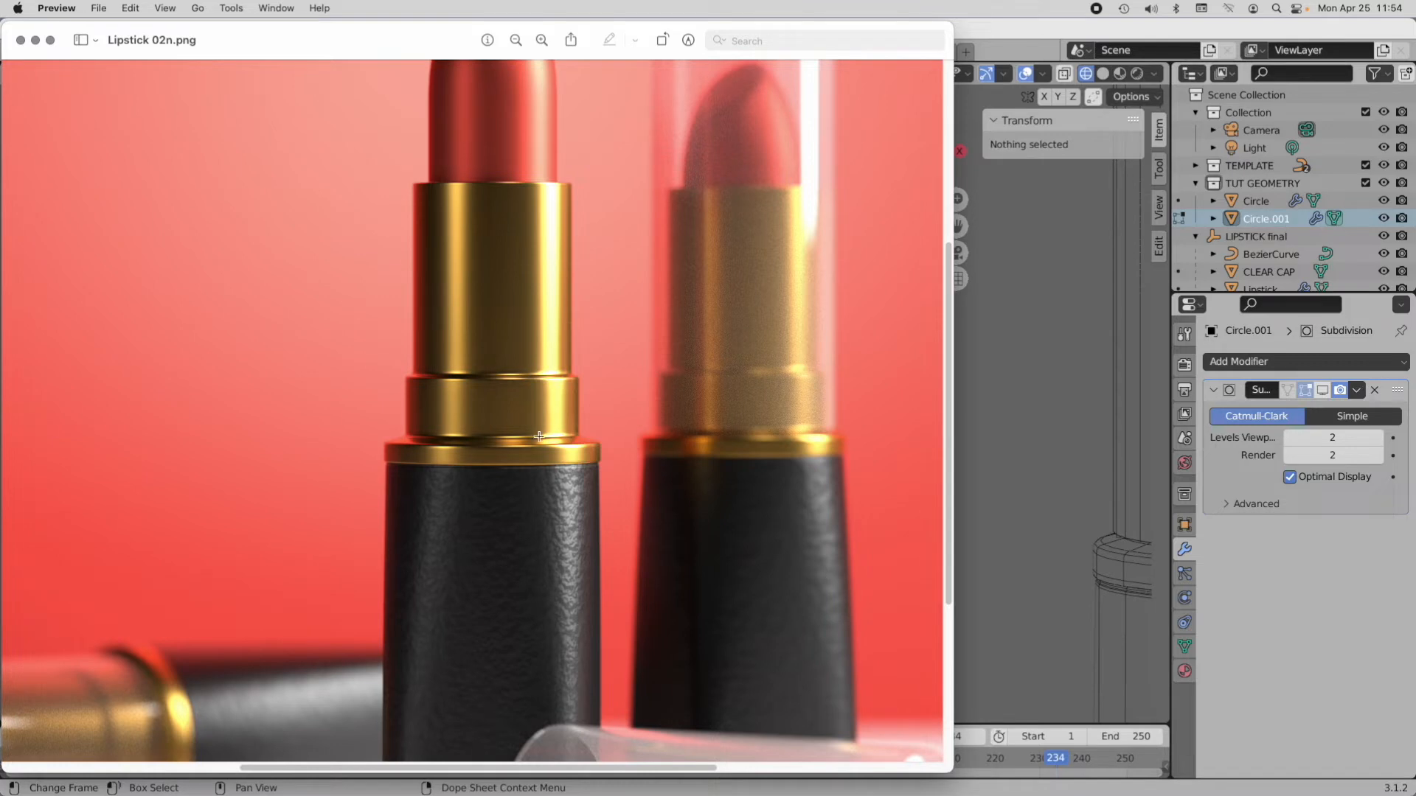
pyautogui.click(1066, 734)
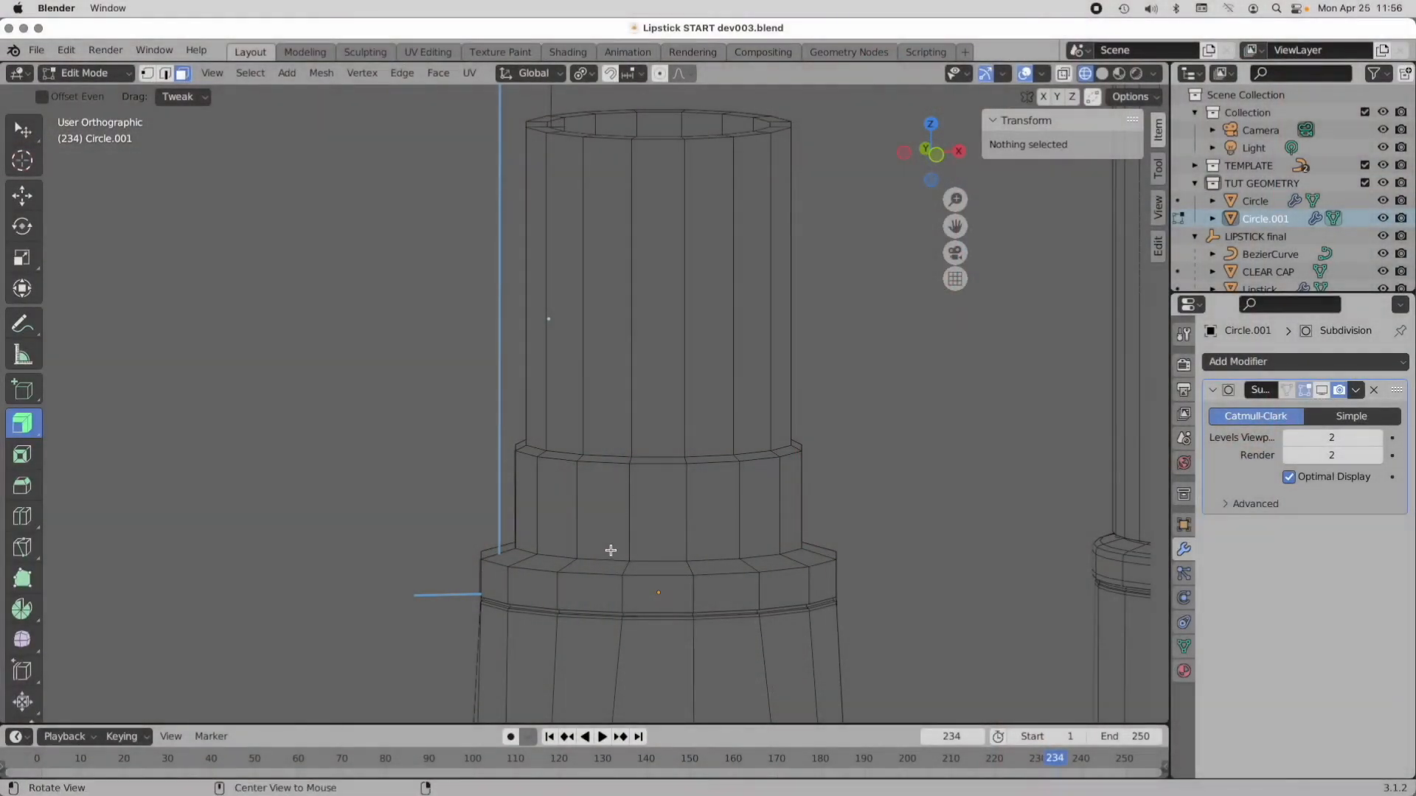
# Step: Preview the collar with its Subdivision modifier displayed in the viewport, and hide the modifier again
pyautogui.keyDown('shift'); pyautogui.moveTo(610, 546); pyautogui.dragTo(605, 495, button='middle'); pyautogui.keyUp('shift')
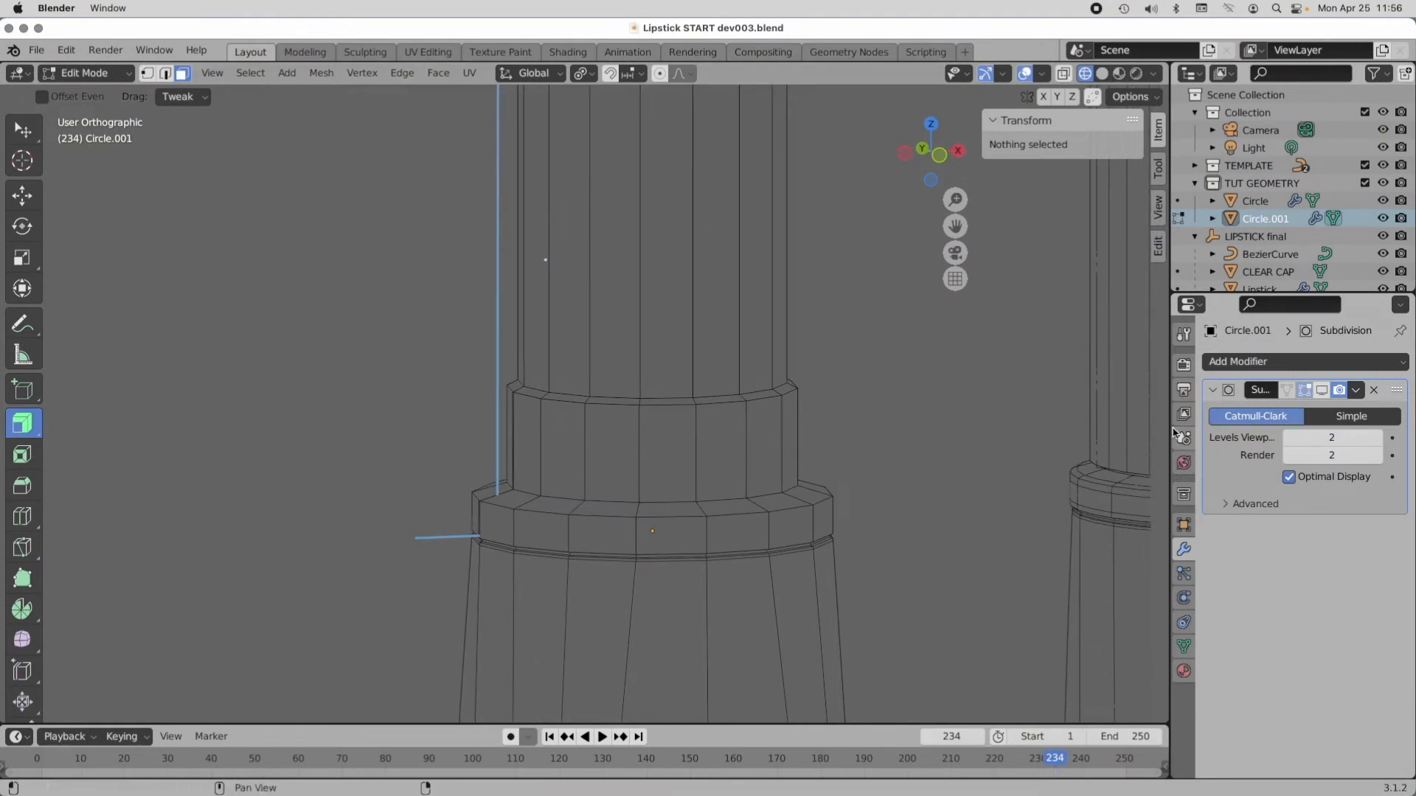
pyautogui.click(1323, 391)
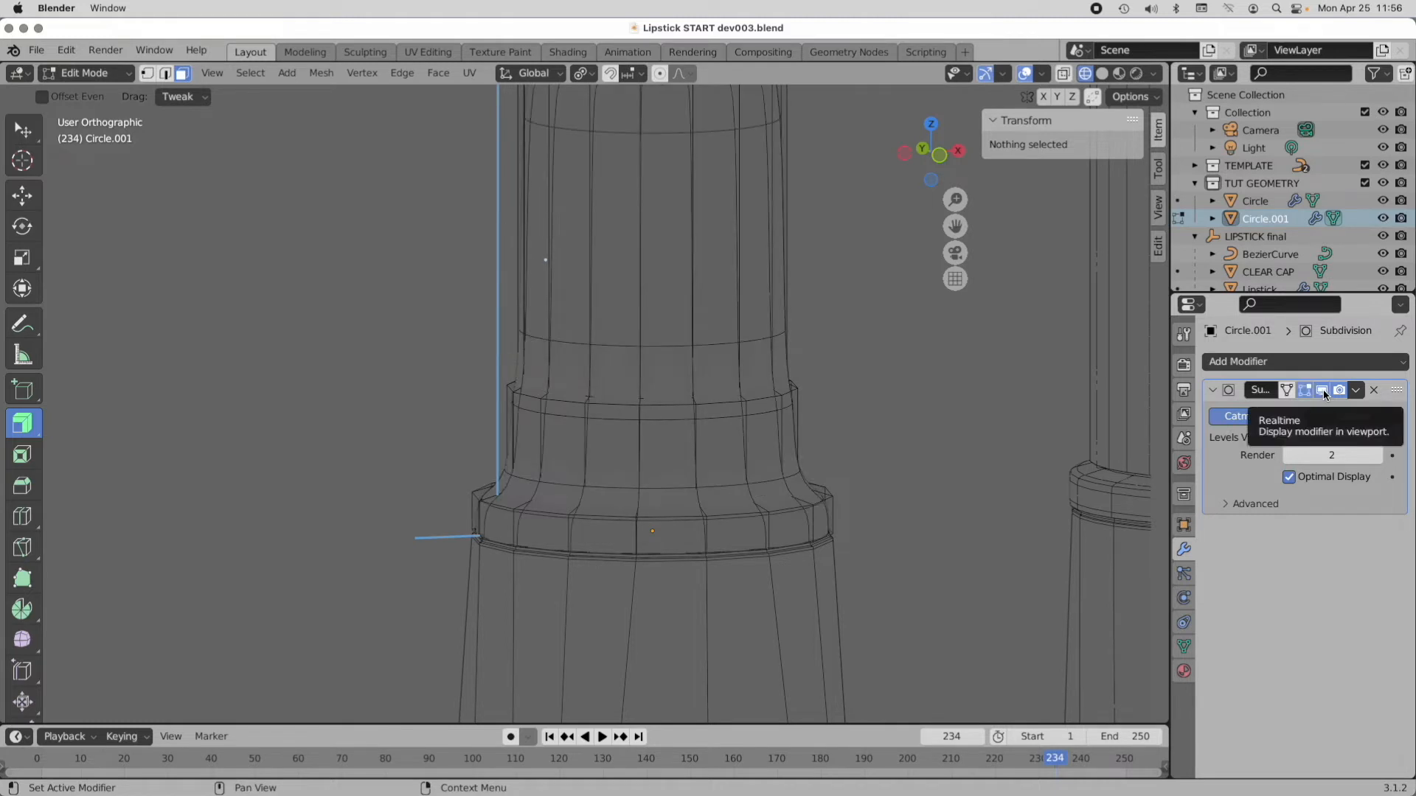
pyautogui.click(1323, 392)
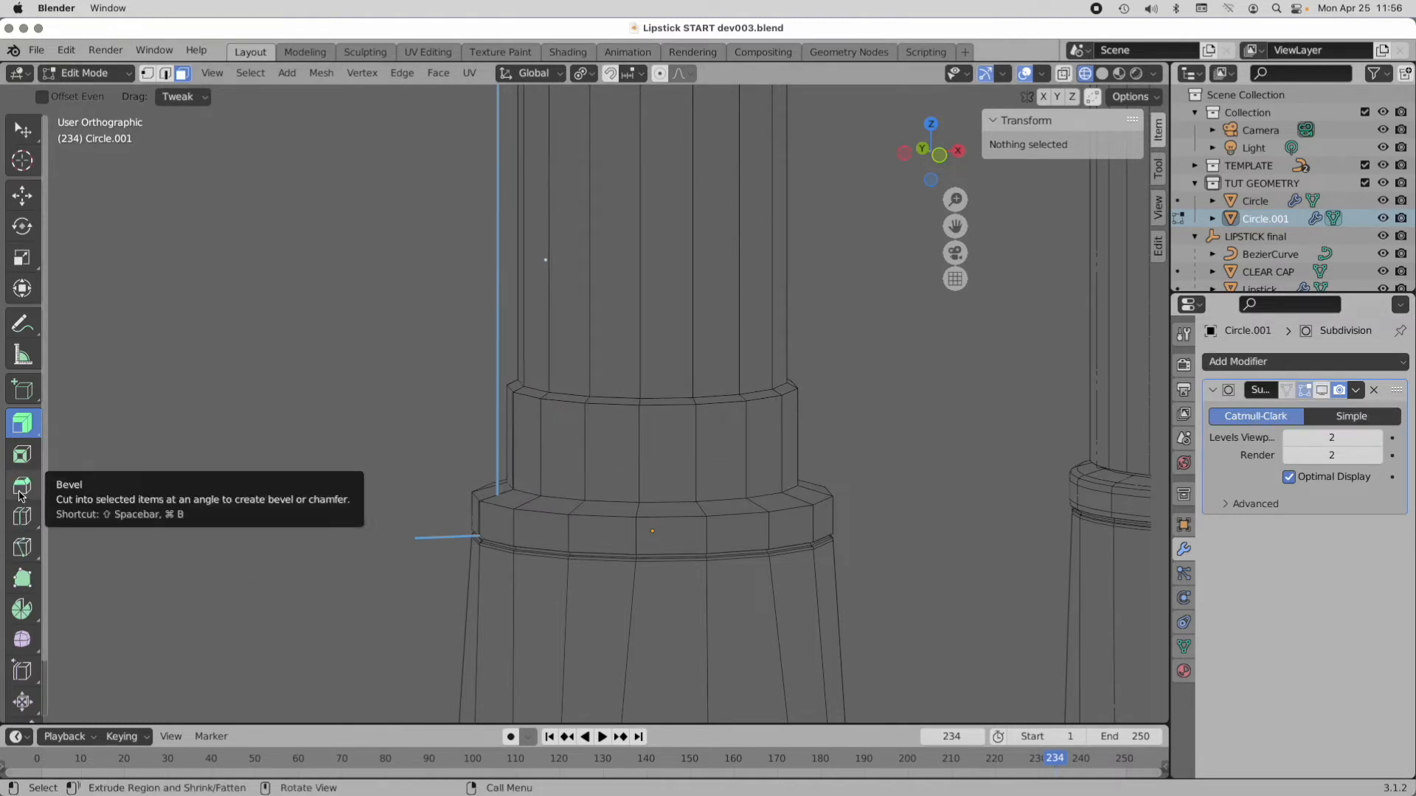
# Step: Clear the unwanted vertical face loop selection on the collar and switch to edge select mode
pyautogui.scroll(2, 563, 499)
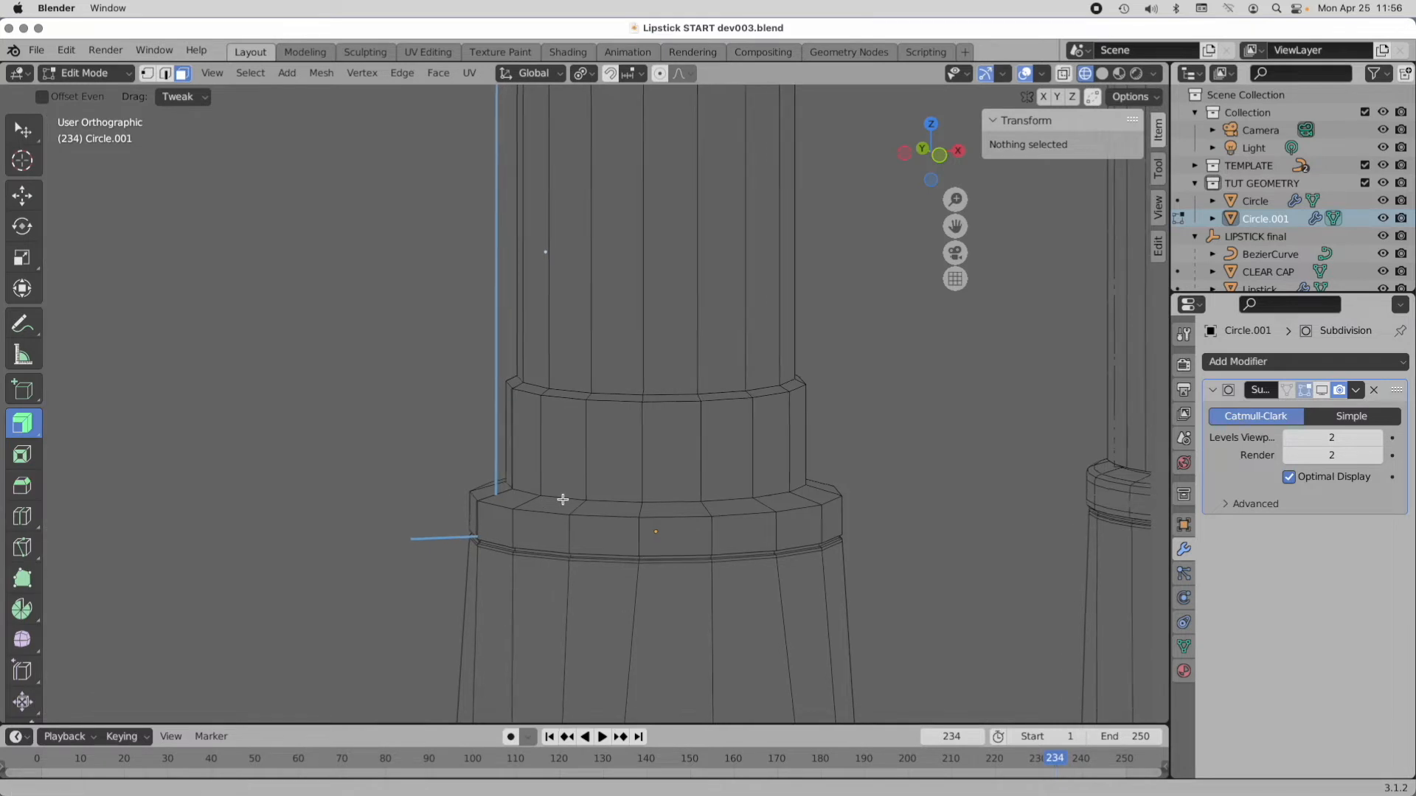
pyautogui.scroll(1, 609, 461)
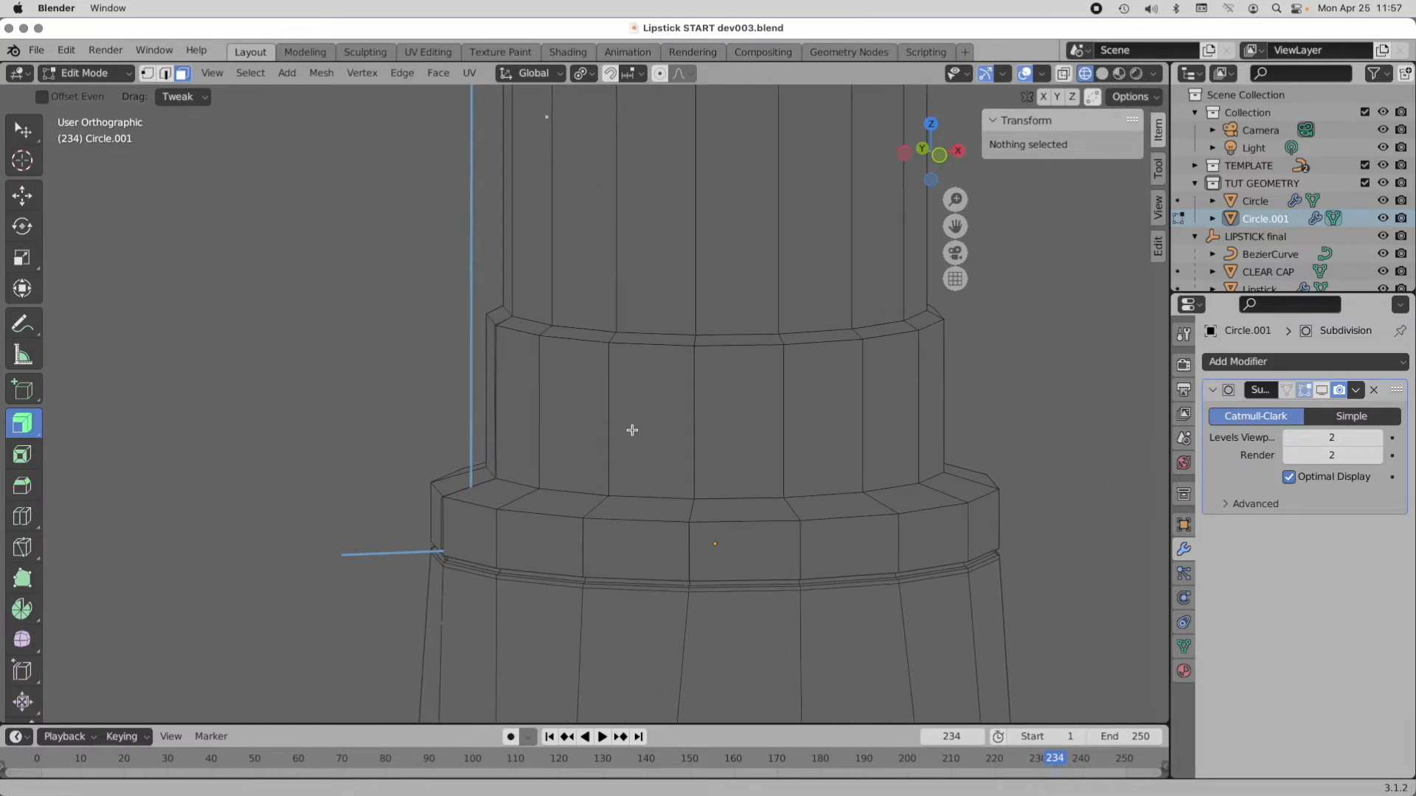
pyautogui.click(535, 515)
pyautogui.keyDown('alt'); pyautogui.click(536, 516); pyautogui.keyUp('alt')
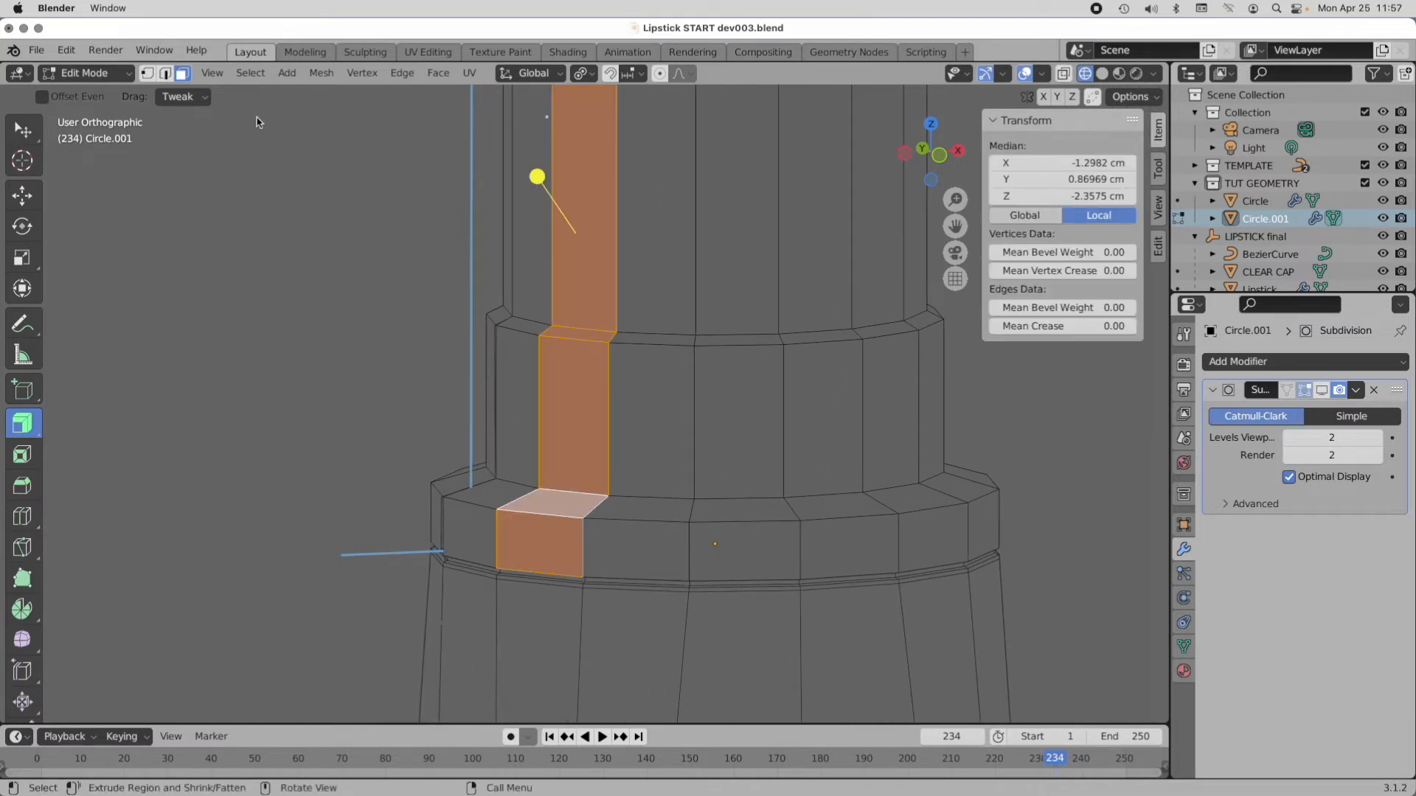
pyautogui.press('2')
pyautogui.hotkey('alt', 'a')
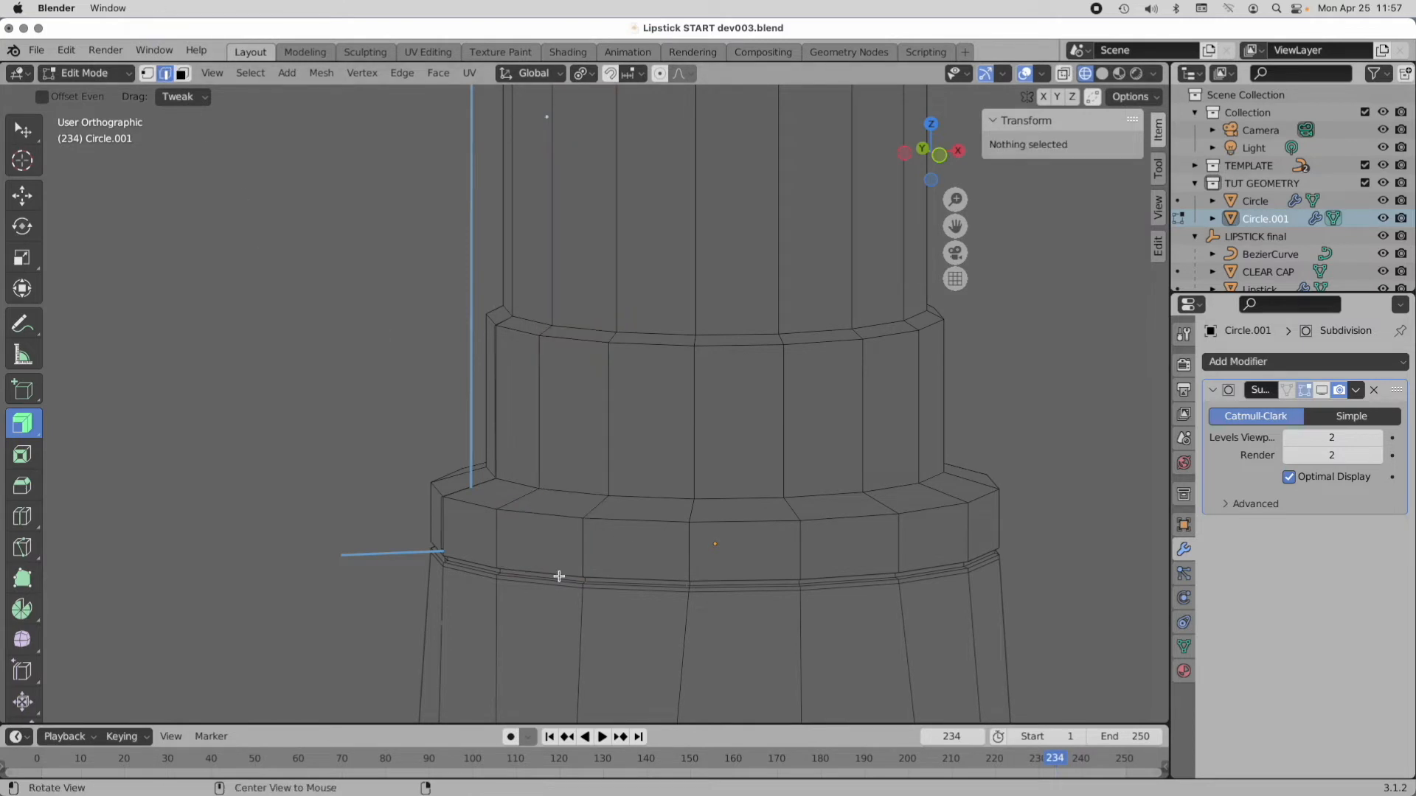
# Step: Isolate the collar object in local view so the lipstick body no longer covers its base
pyautogui.moveTo(559, 576); pyautogui.dragTo(601, 421, button='middle')
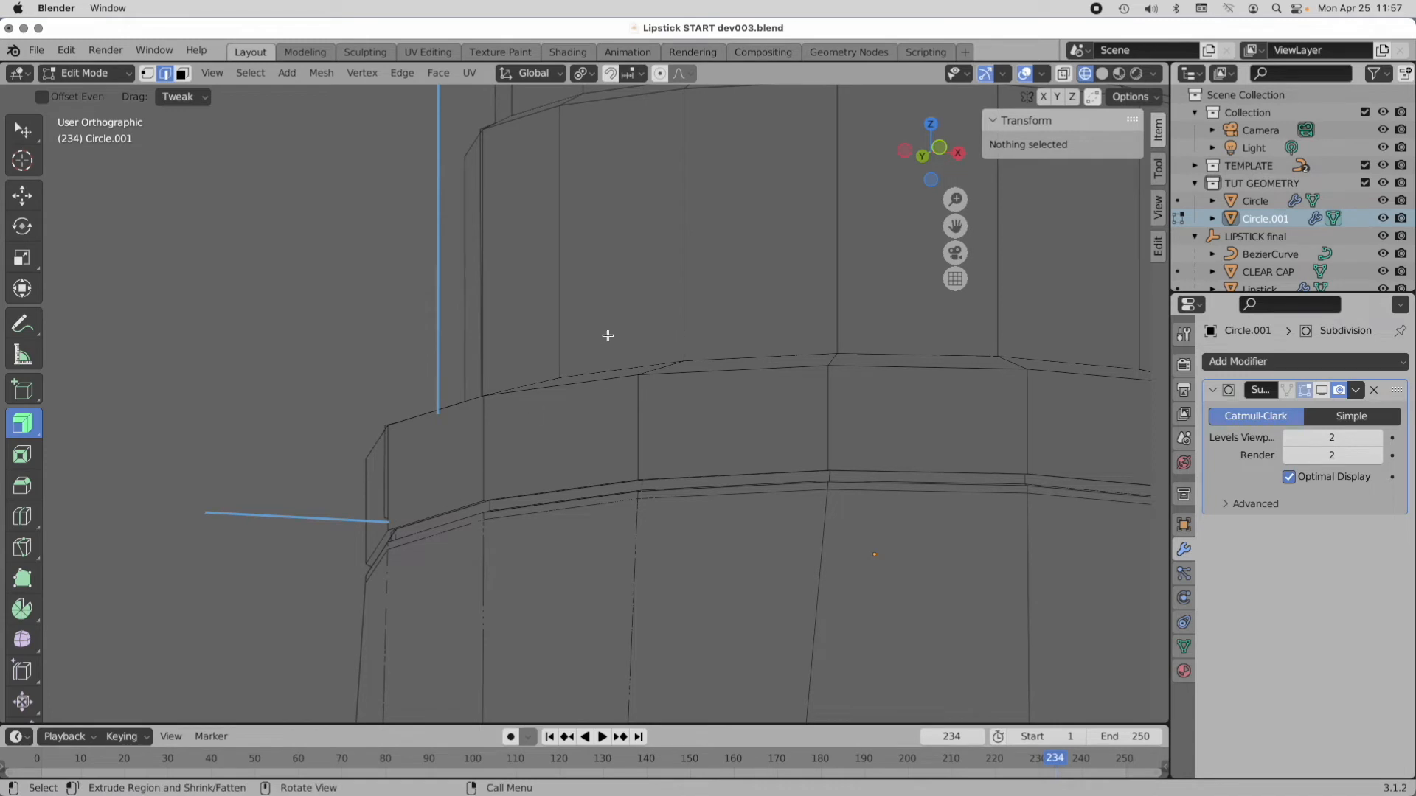
pyautogui.scroll(-6, 608, 336)
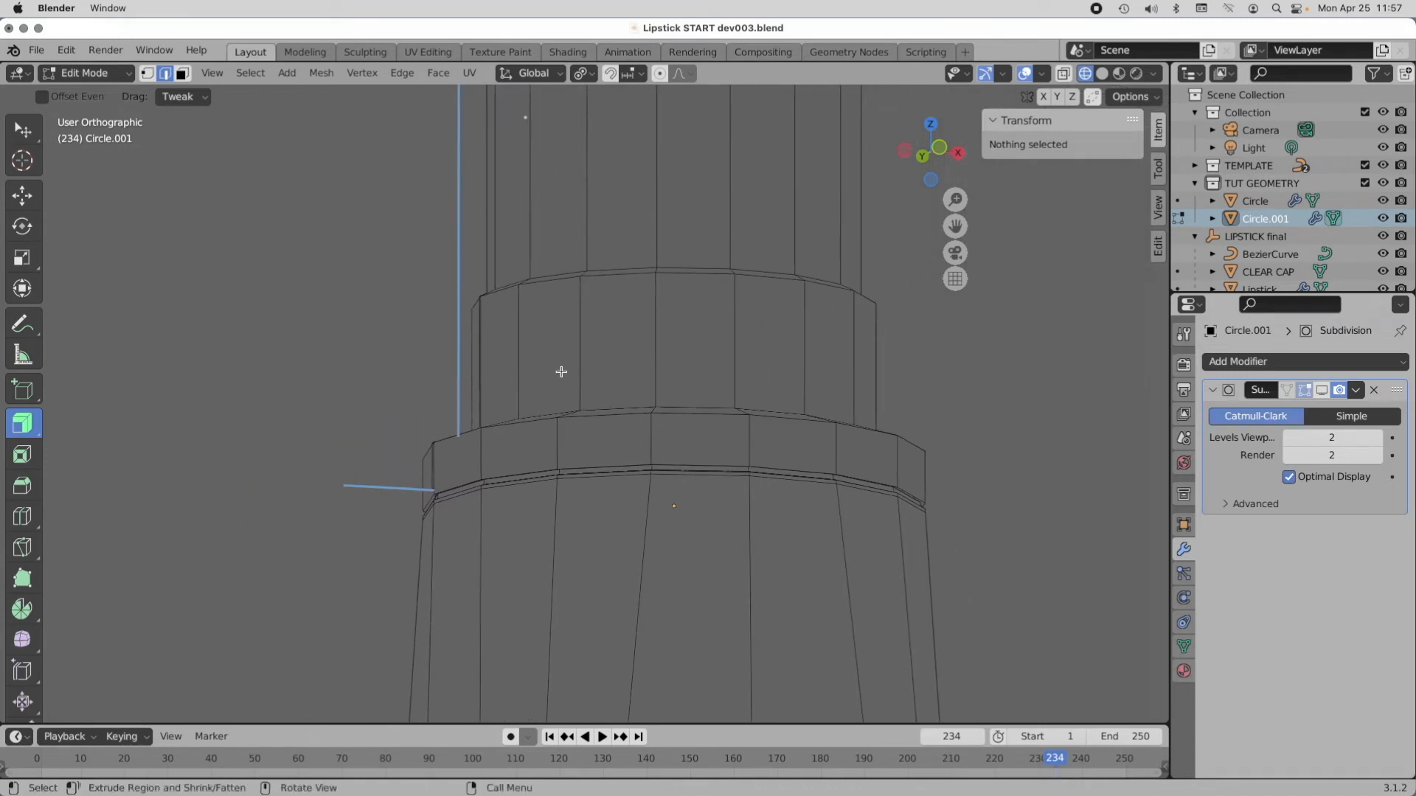
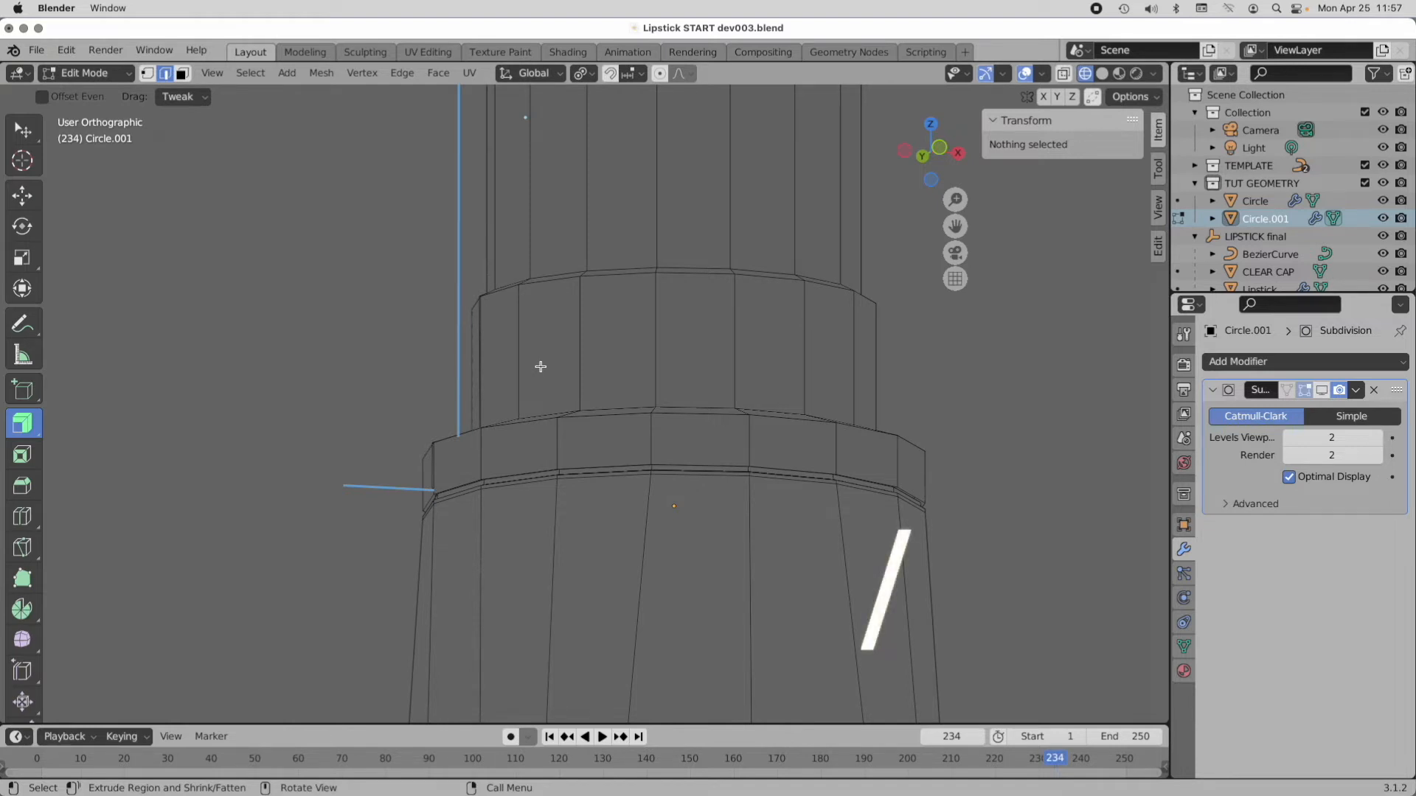
pyautogui.press('KP_Divide')
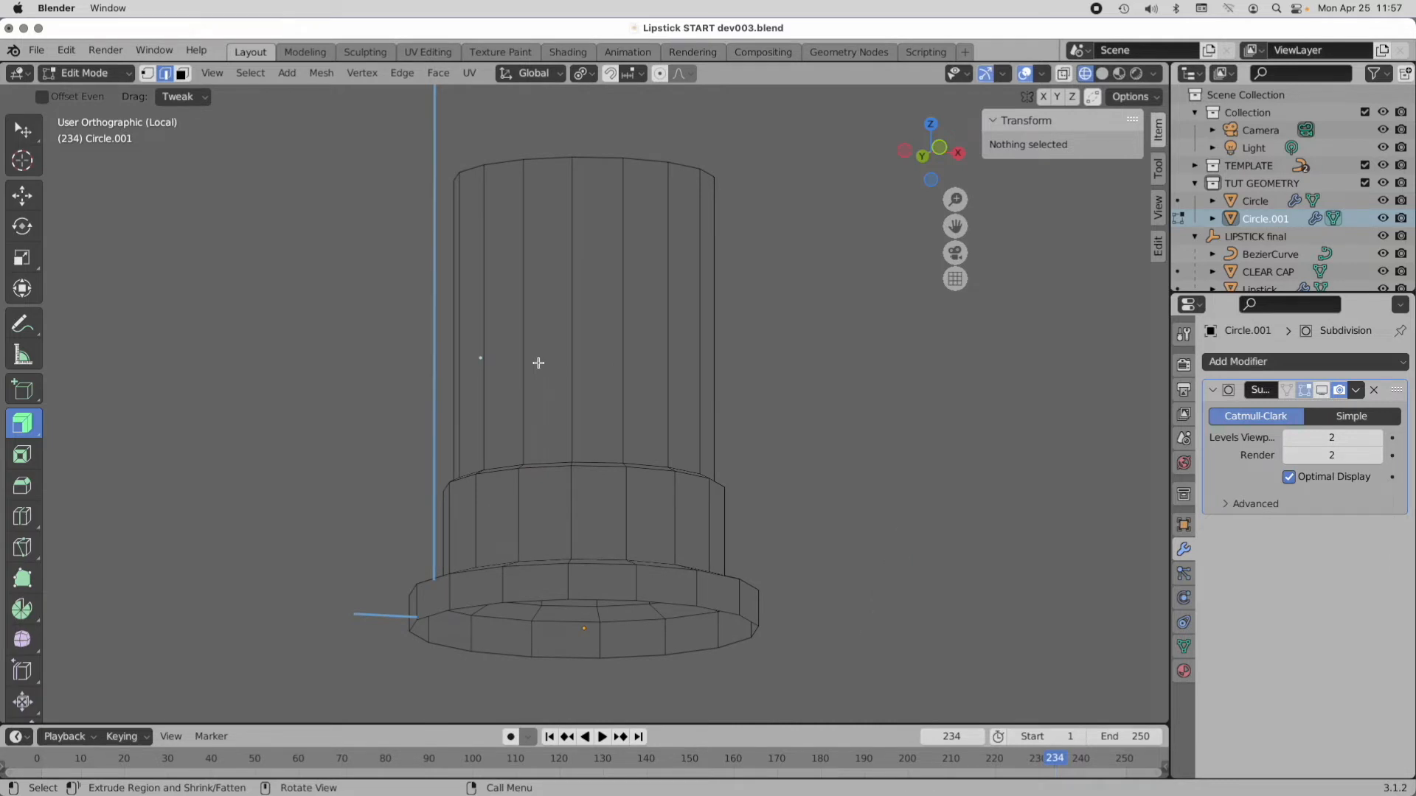
# Step: Close the collar's open base by selecting its bottom edge loop and creating a new face from the edges
pyautogui.keyDown('shift'); pyautogui.moveTo(563, 525); pyautogui.dragTo(588, 319, button='middle'); pyautogui.keyUp('shift')
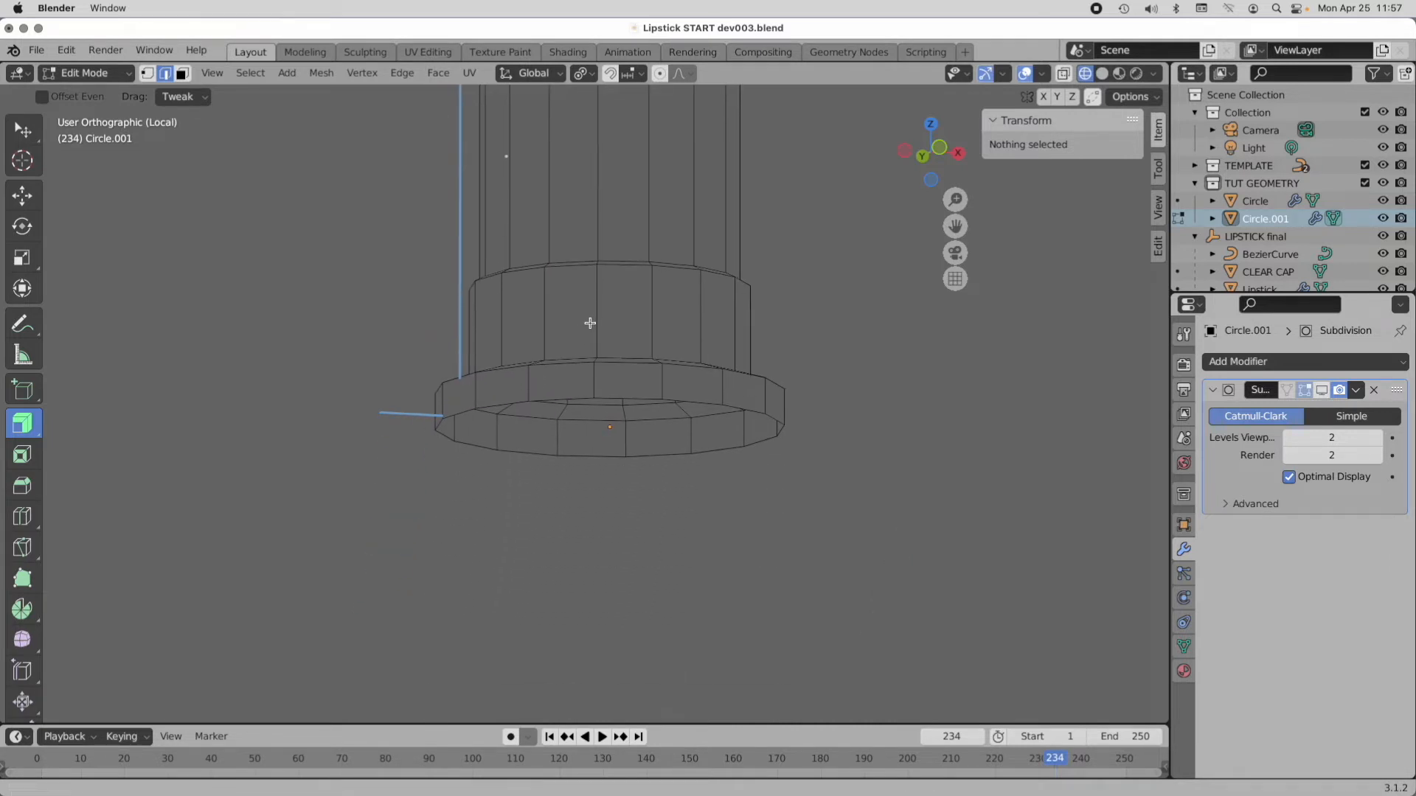
pyautogui.keyDown('ctrl'); pyautogui.moveTo(498, 433); pyautogui.dragTo(582, 357, button='middle'); pyautogui.keyUp('ctrl')
pyautogui.keyDown('alt'); pyautogui.click(502, 376); pyautogui.keyUp('alt')
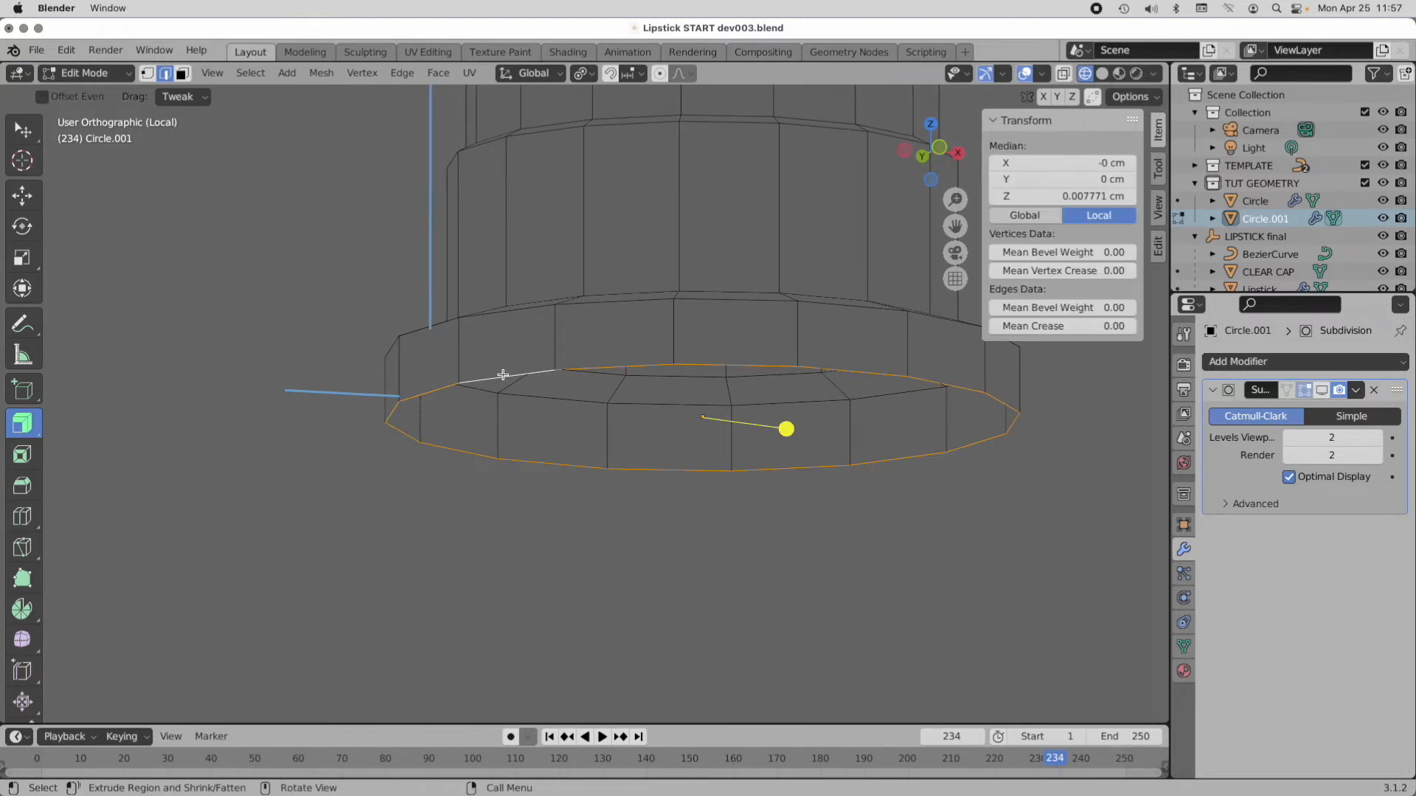
pyautogui.rightClick(503, 375)
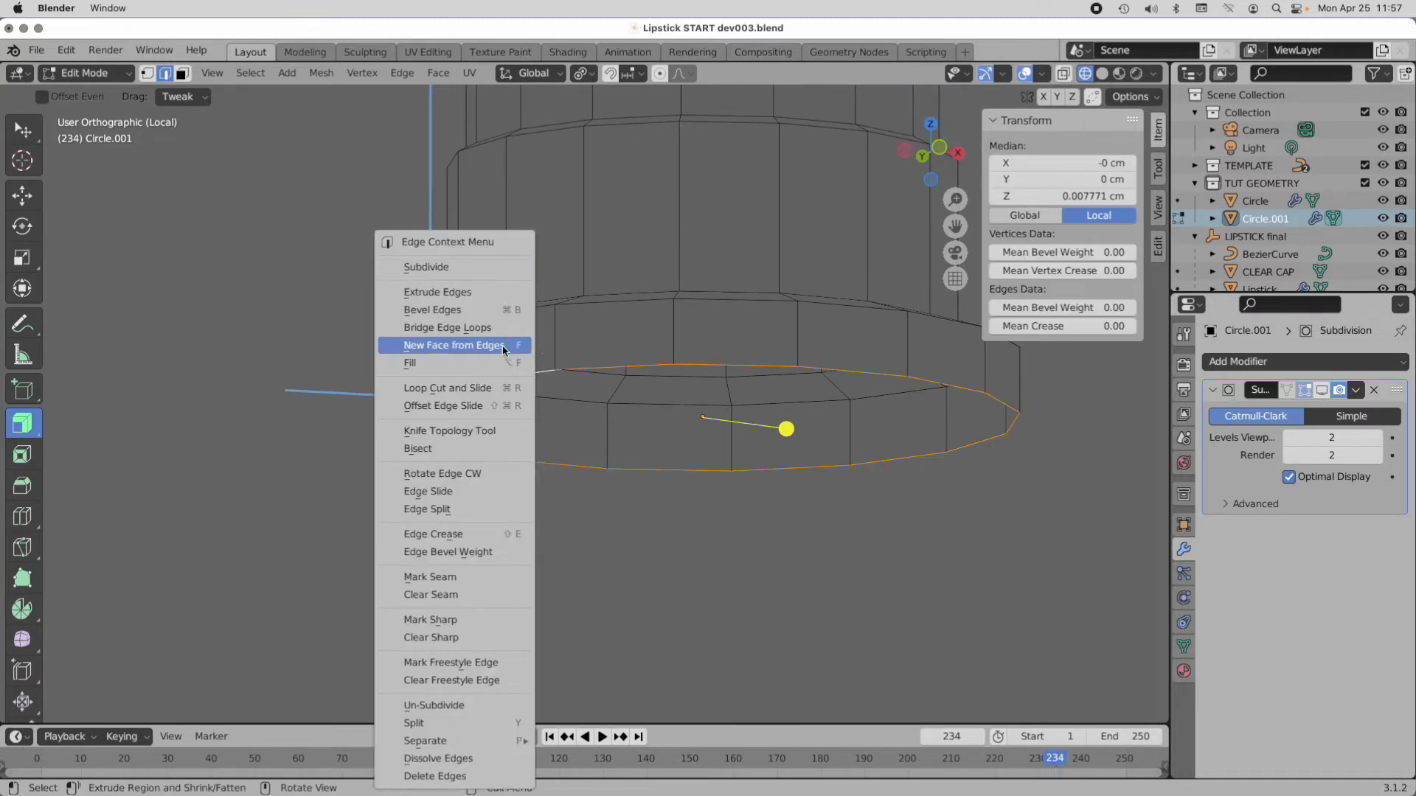
pyautogui.click(505, 347)
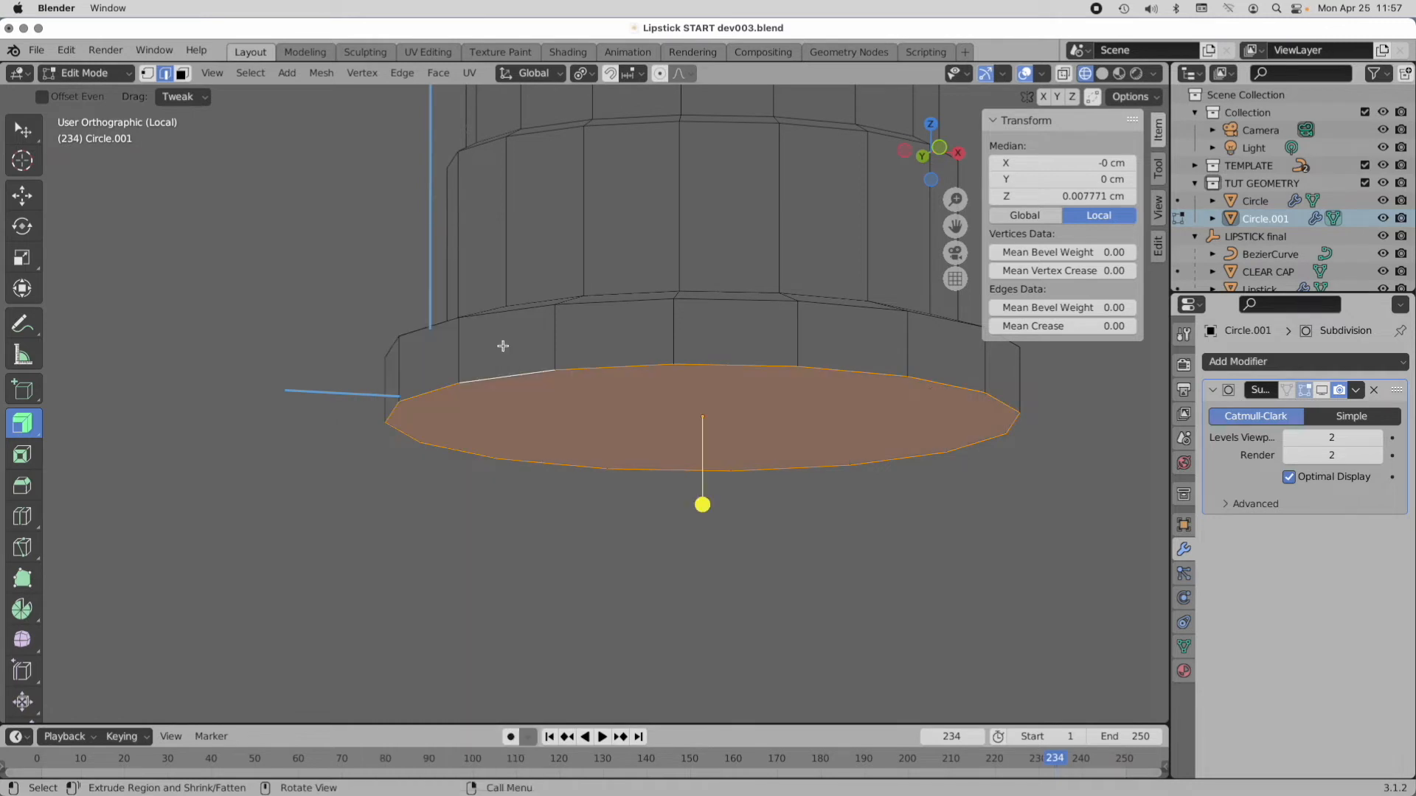
# Step: Bevel the base flange's bottom, upper outer and inner edge loops with 2 segments, shape 1.000 and a width of about 0.058 cm
pyautogui.keyDown('alt'); pyautogui.keyDown('shift'); pyautogui.click(411, 331); pyautogui.keyUp('shift'); pyautogui.keyUp('alt')
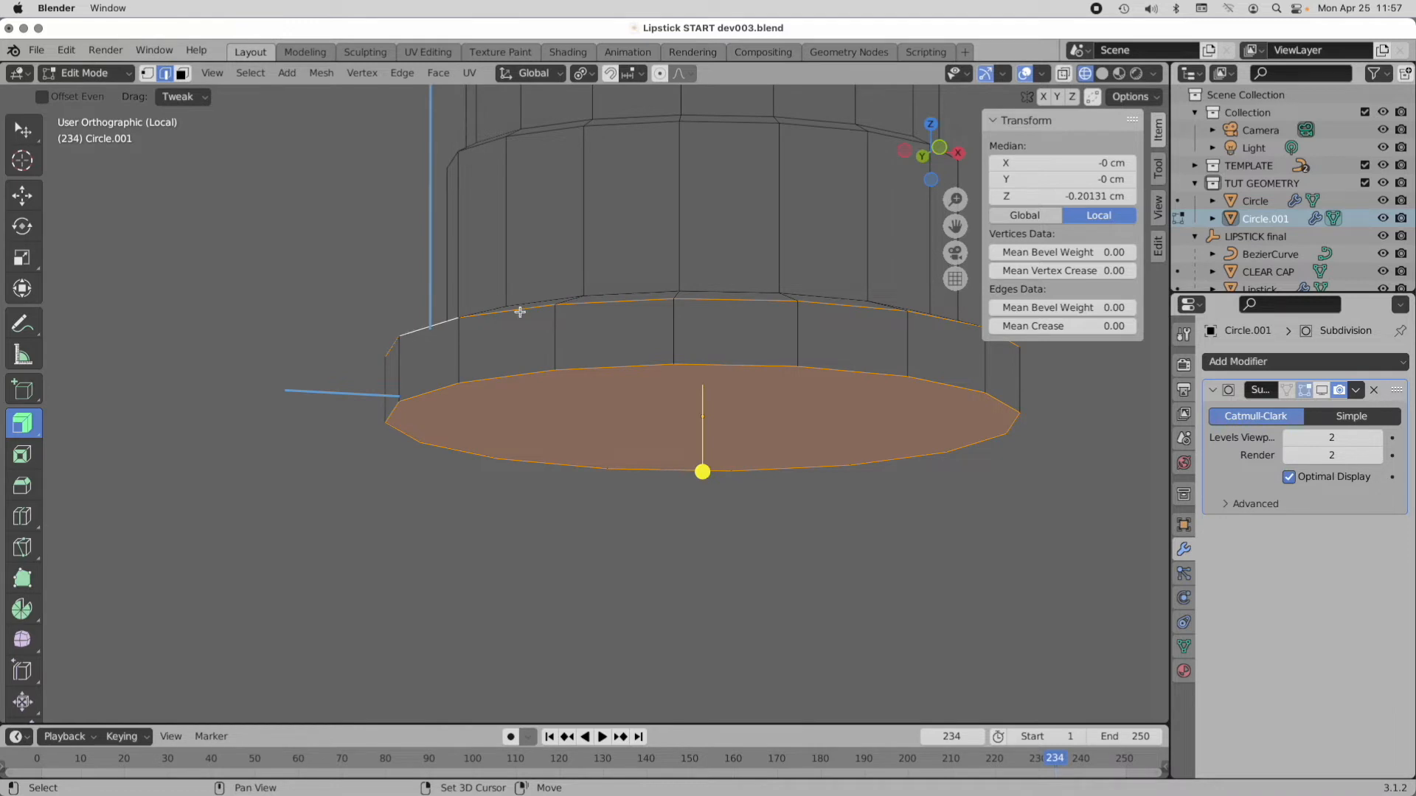
pyautogui.keyDown('alt'); pyautogui.keyDown('shift'); pyautogui.click(609, 292); pyautogui.keyUp('shift'); pyautogui.keyUp('alt')
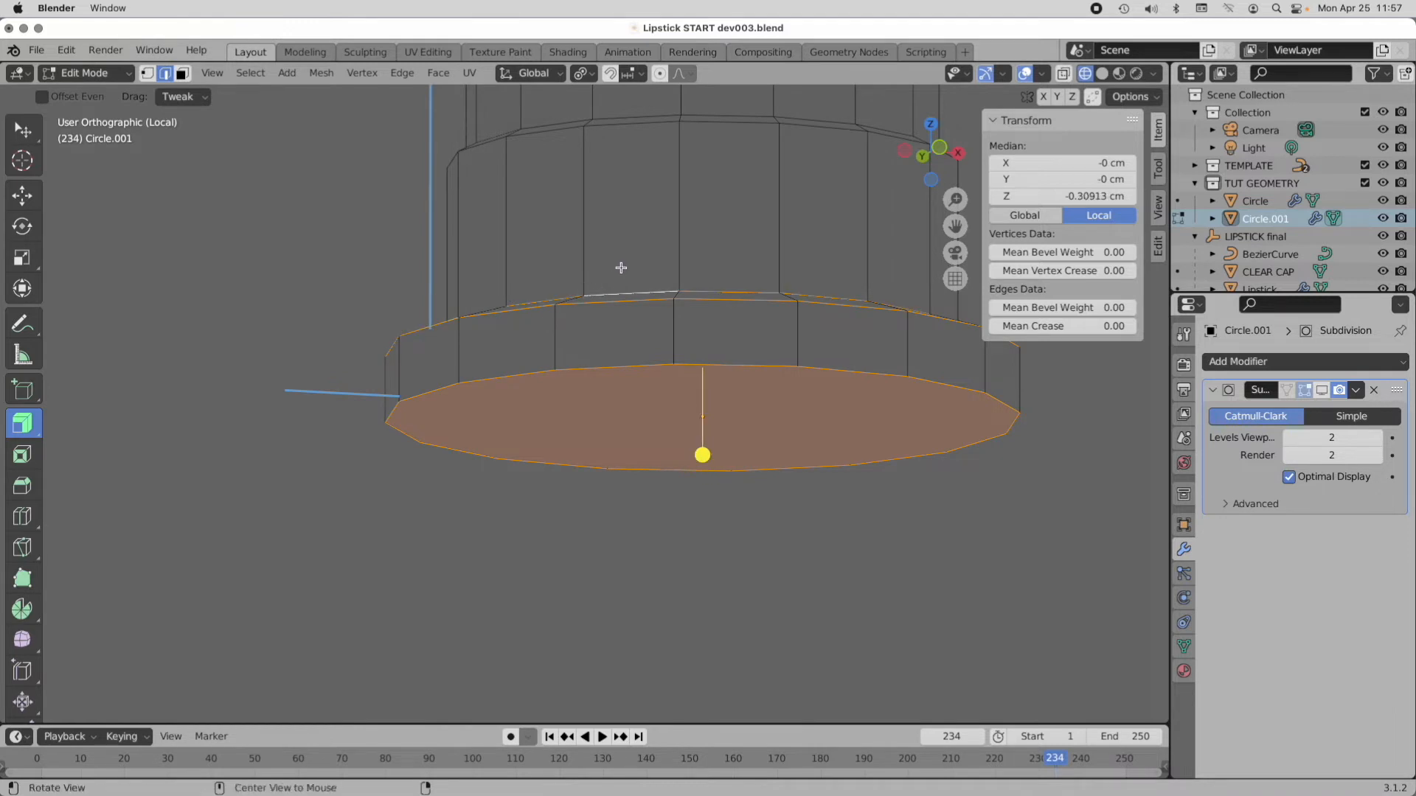
pyautogui.moveTo(619, 266); pyautogui.dragTo(607, 323, button='middle')
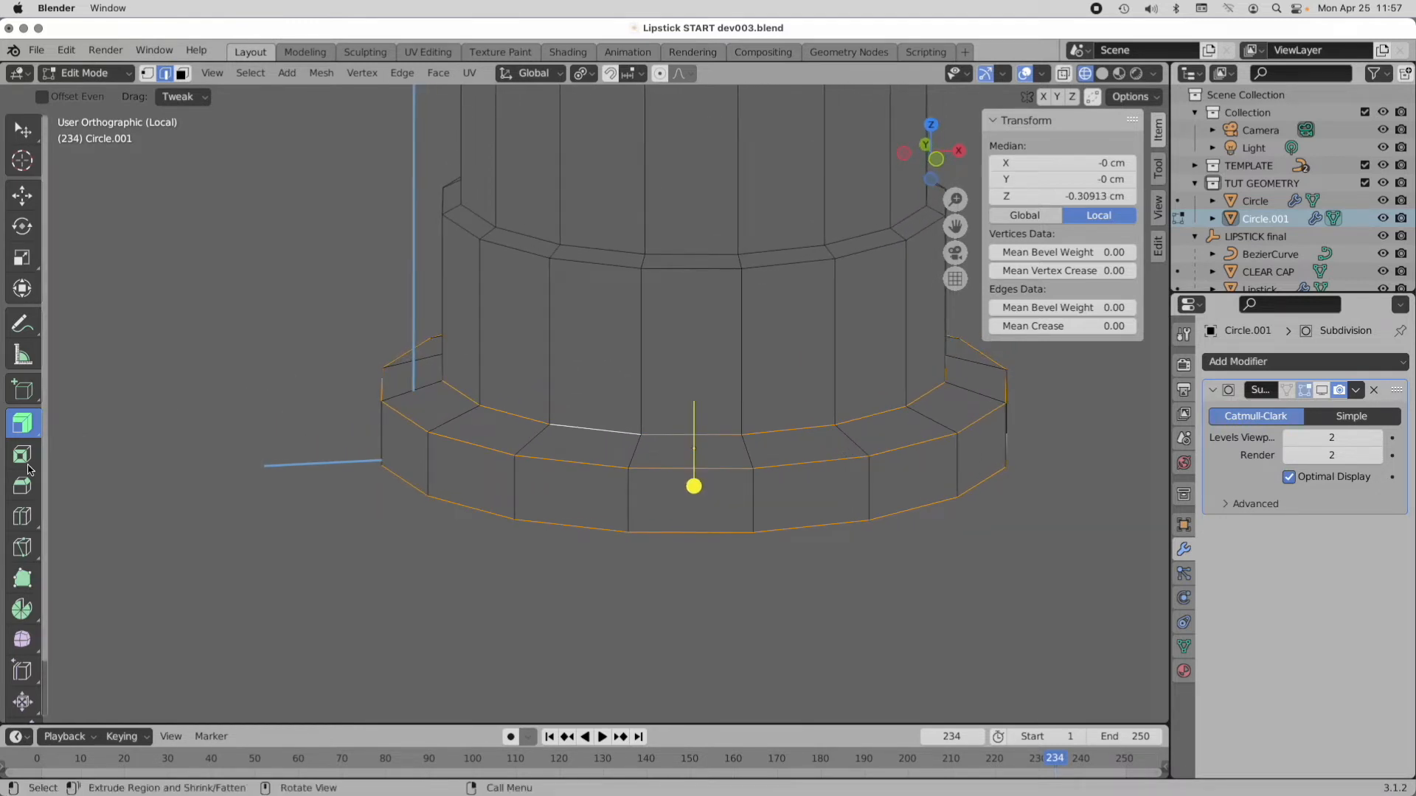
pyautogui.click(21, 487)
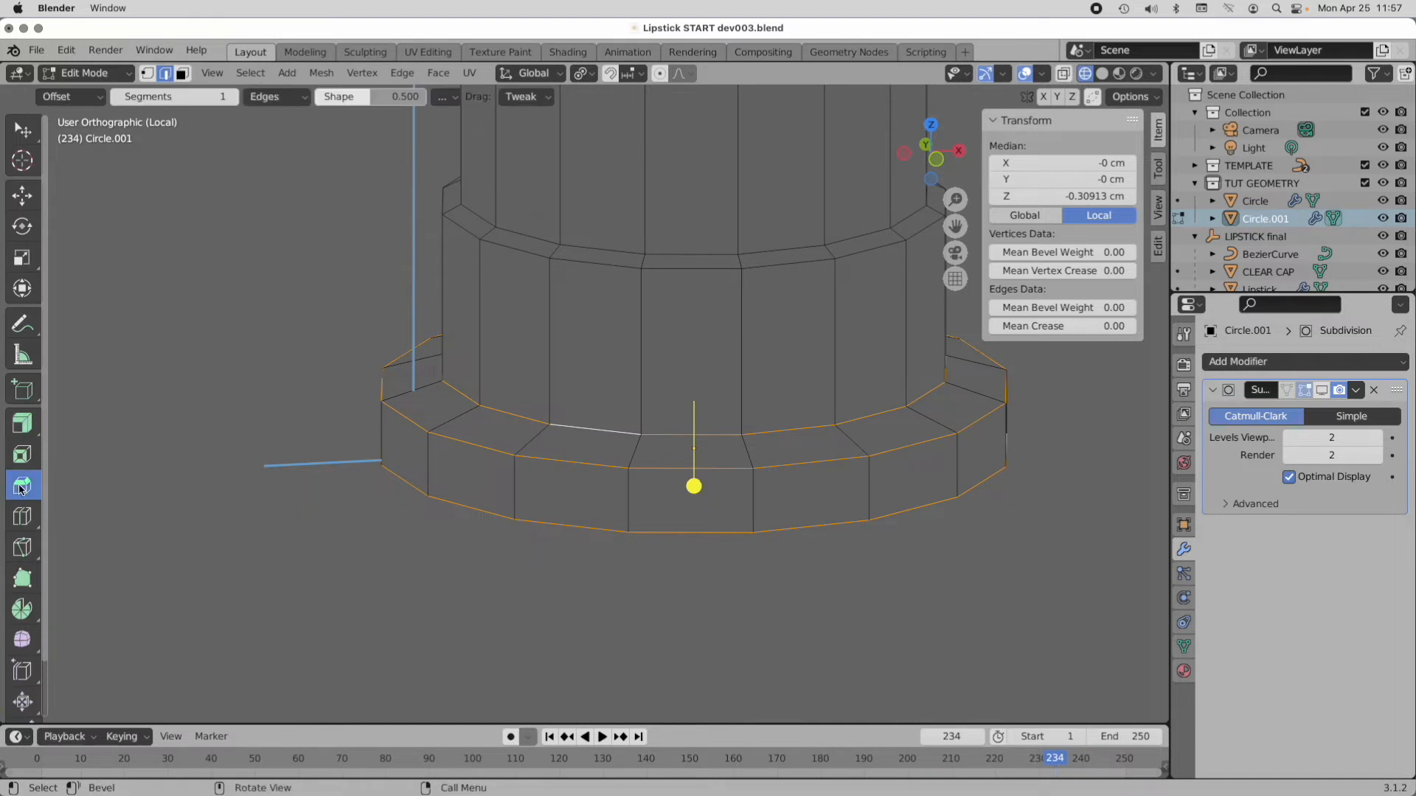
pyautogui.click(171, 97)
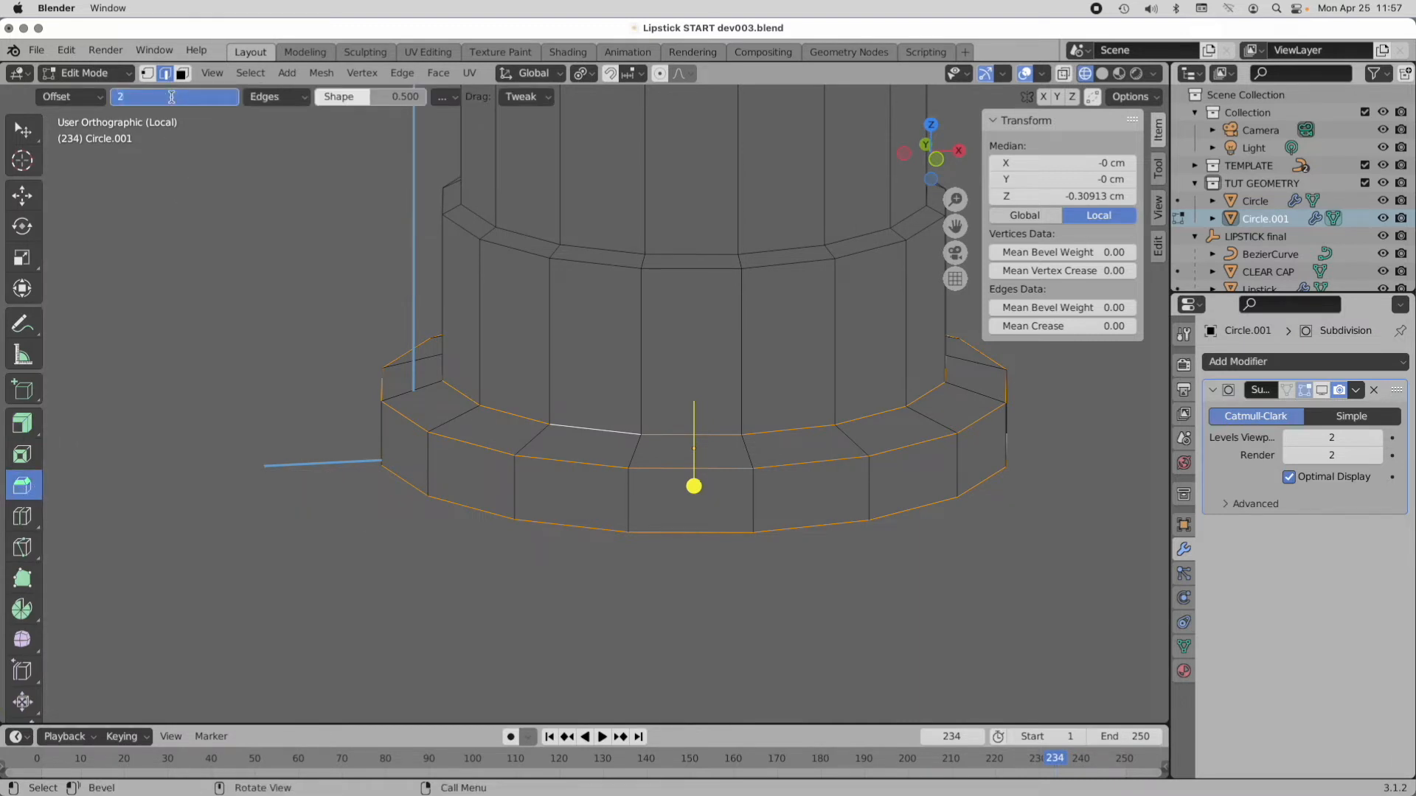
pyautogui.press('Tab')
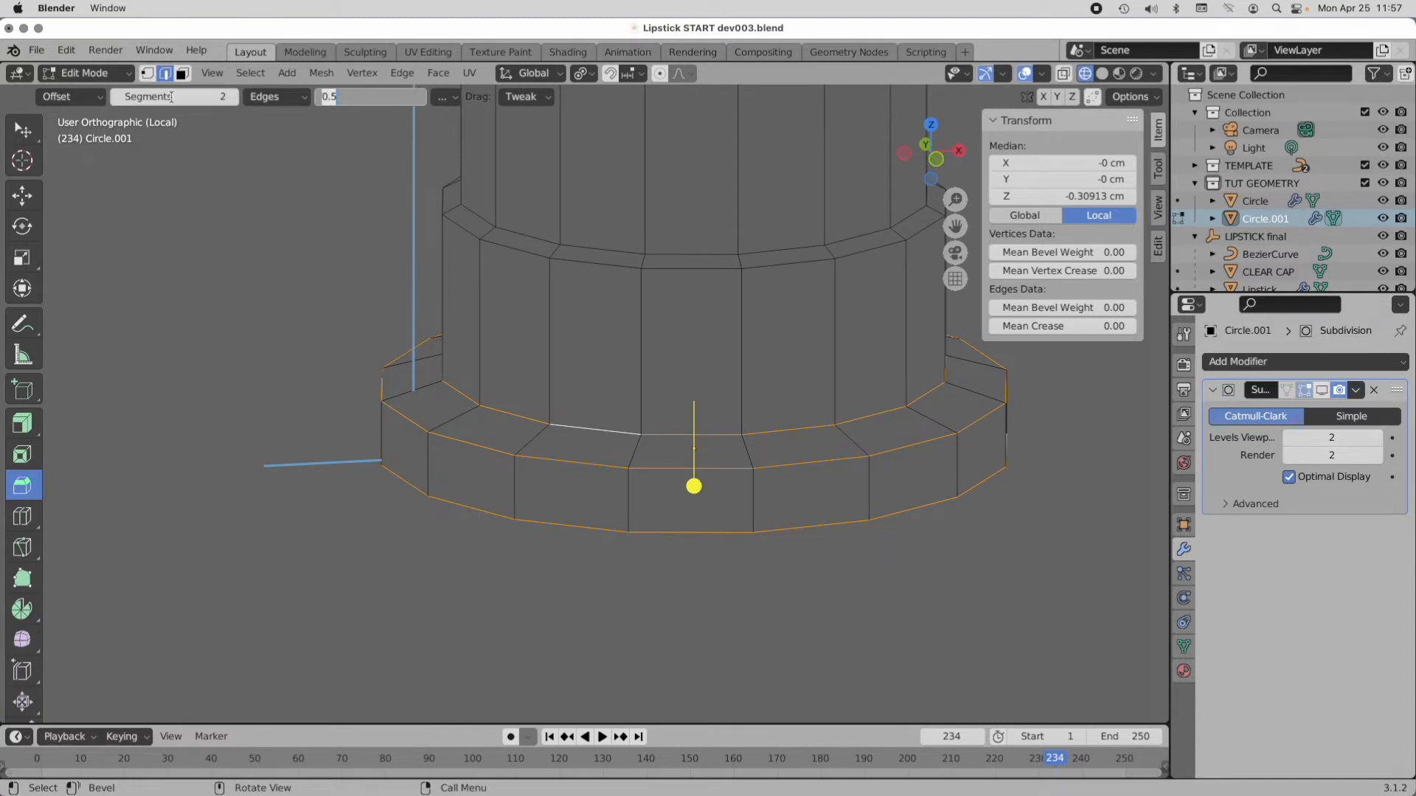
pyautogui.write('1')
pyautogui.click(171, 97)
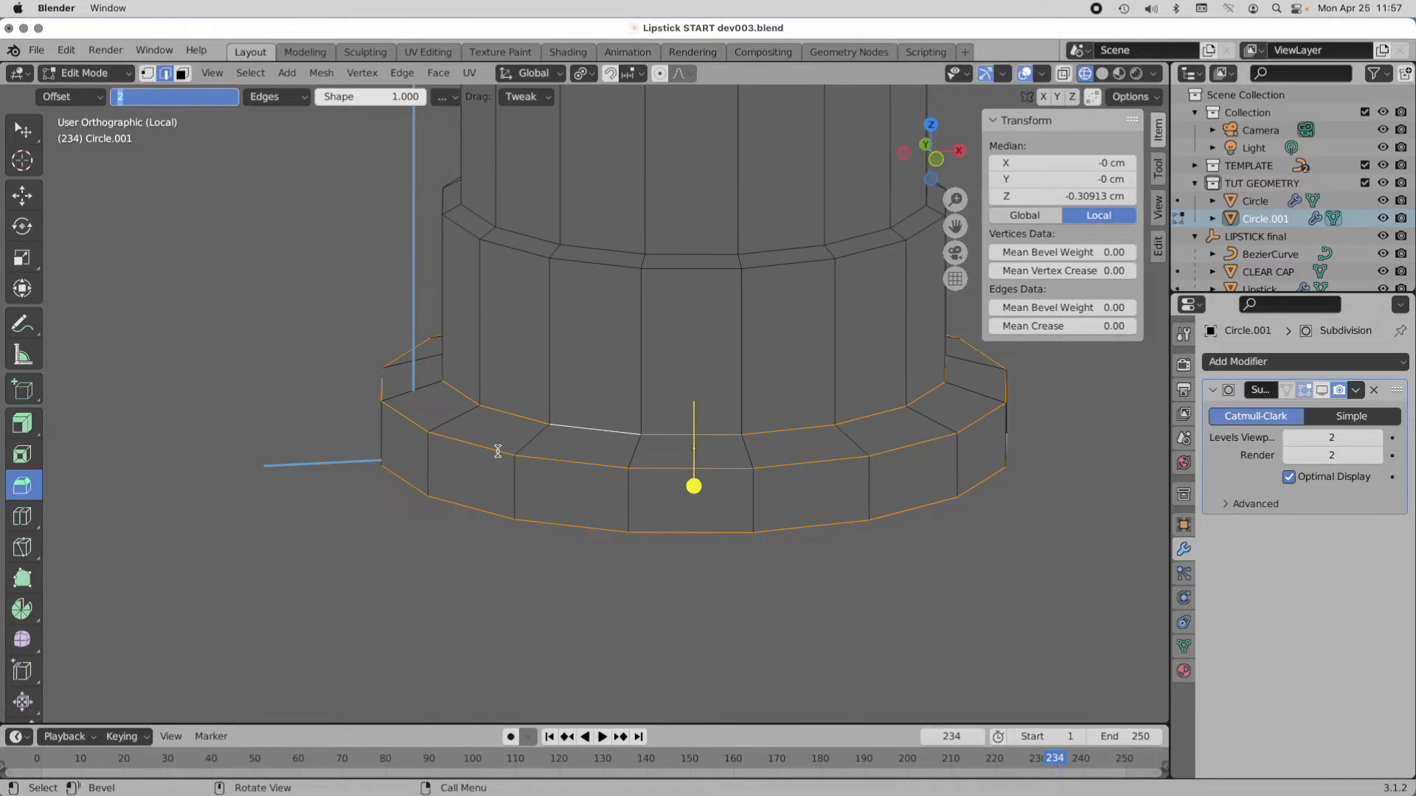
pyautogui.press('Return')
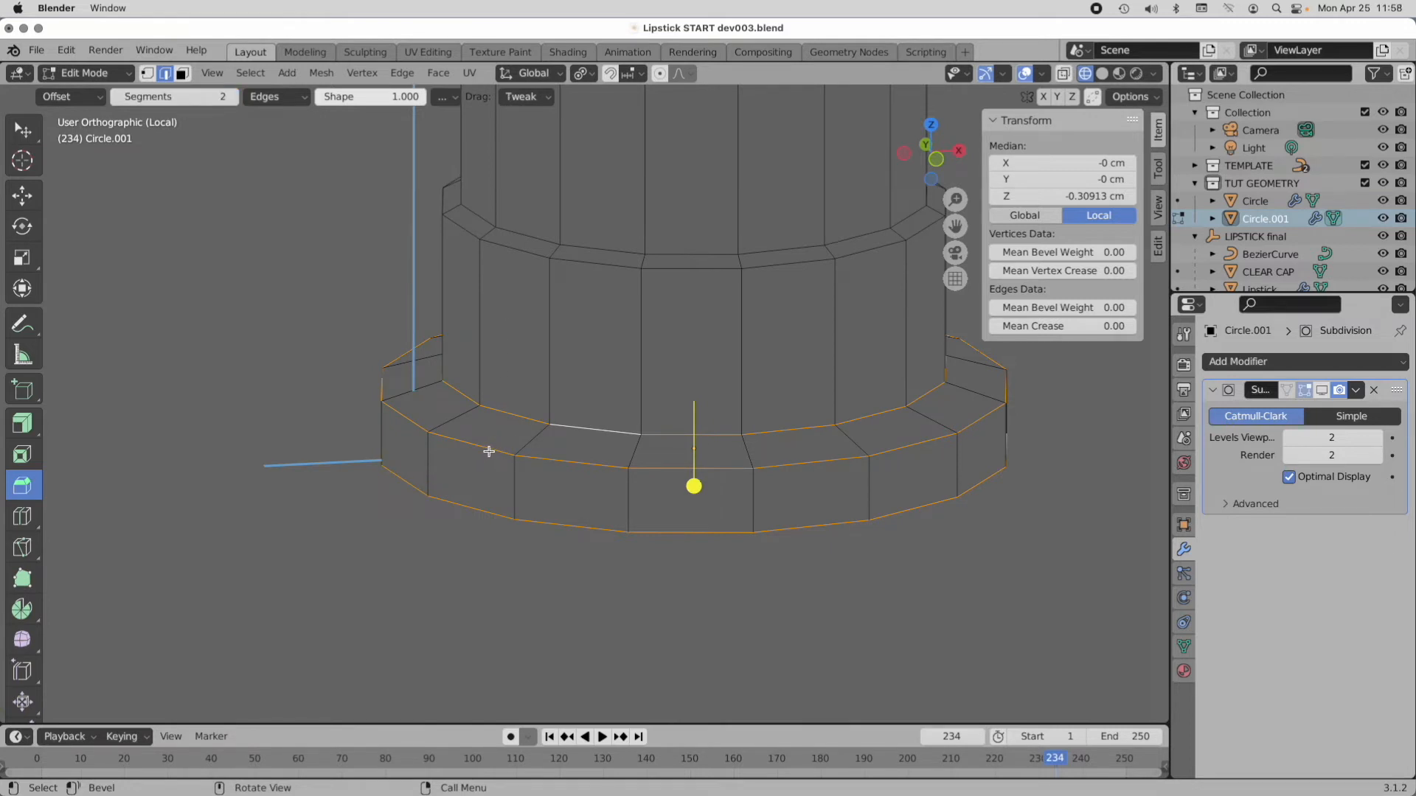
pyautogui.moveTo(493, 451); pyautogui.dragTo(481, 454)
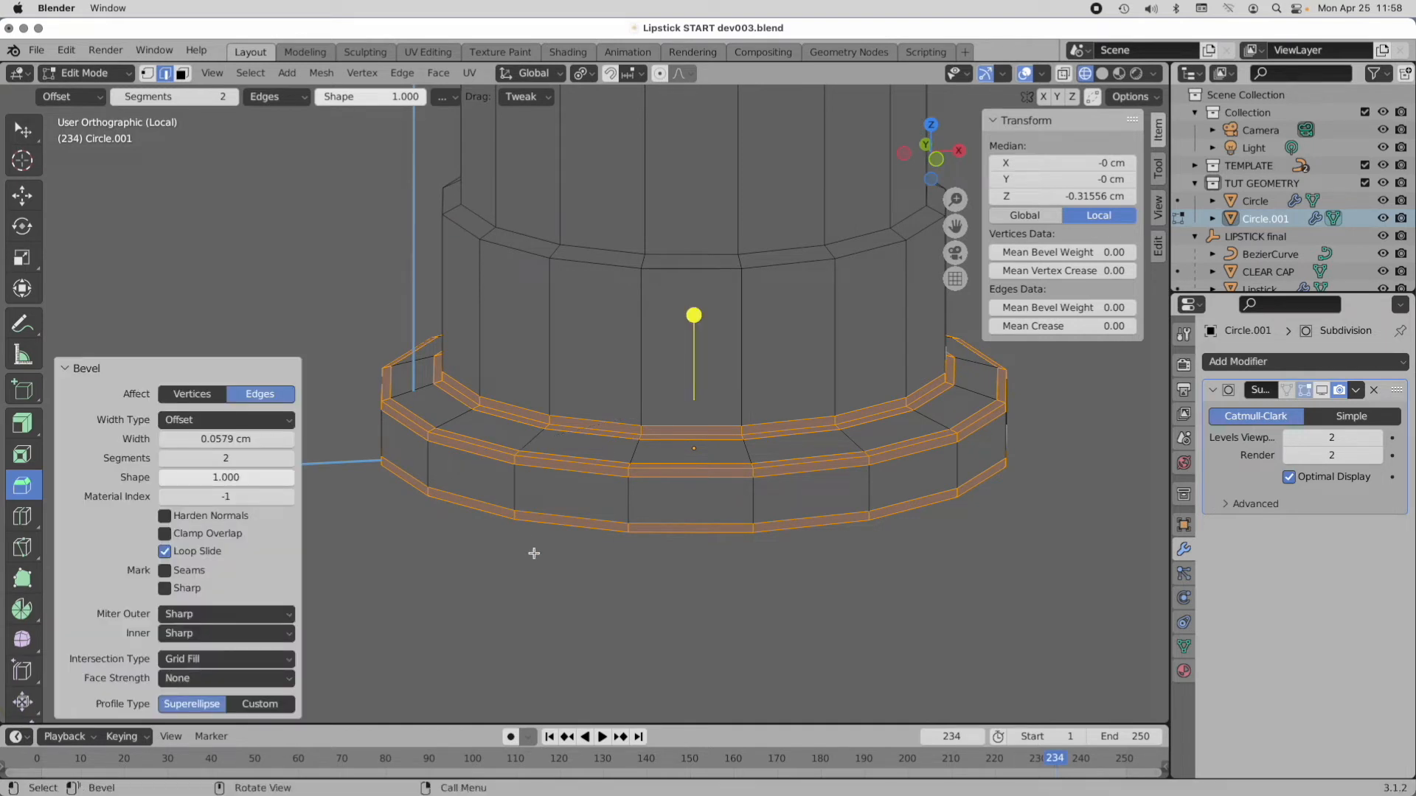
# Step: Bevel the two edge loops of the step between the collar's middle band and upper tube by about 0.037 cm
pyautogui.keyDown('alt'); pyautogui.click(531, 235); pyautogui.keyUp('alt')
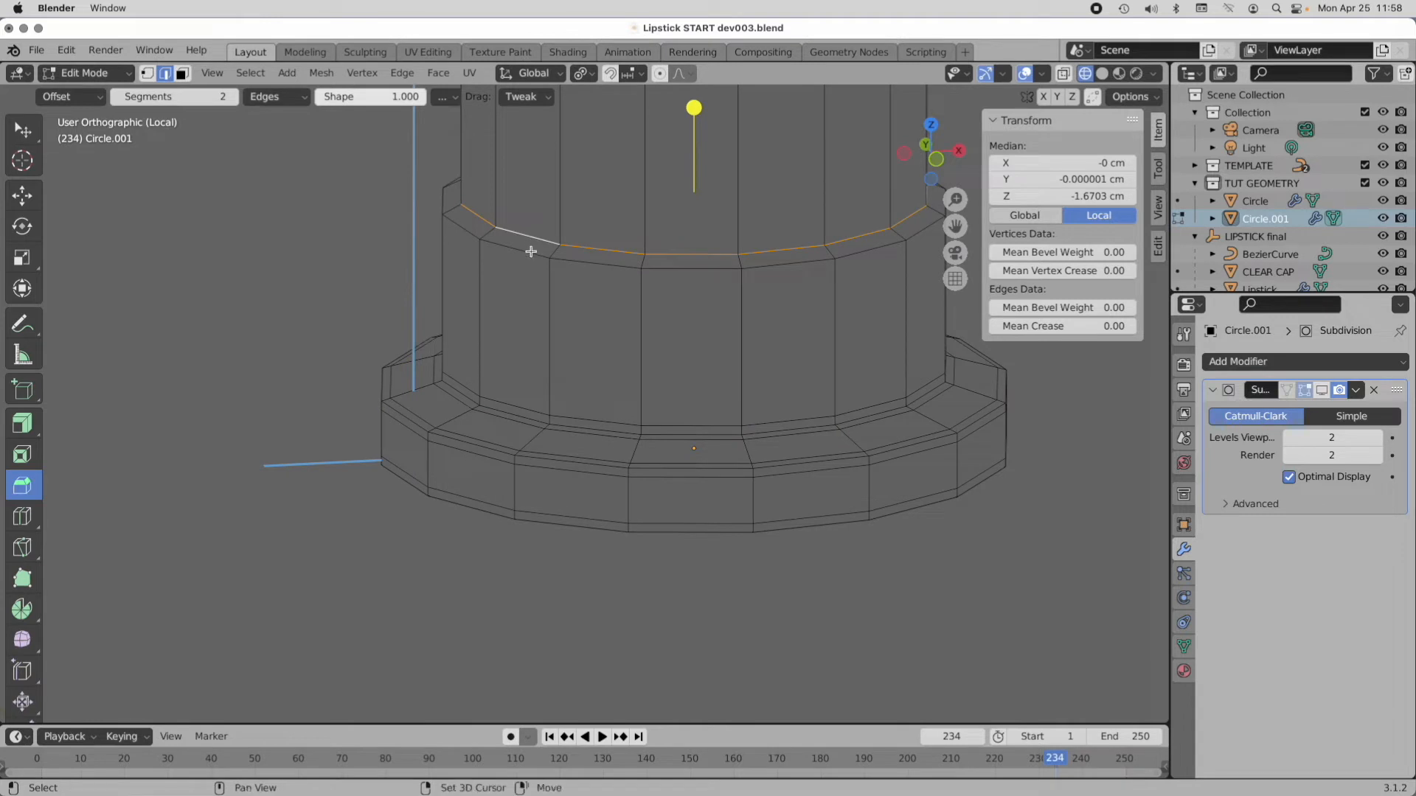
pyautogui.keyDown('alt'); pyautogui.keyDown('shift'); pyautogui.click(530, 254); pyautogui.keyUp('shift'); pyautogui.keyUp('alt')
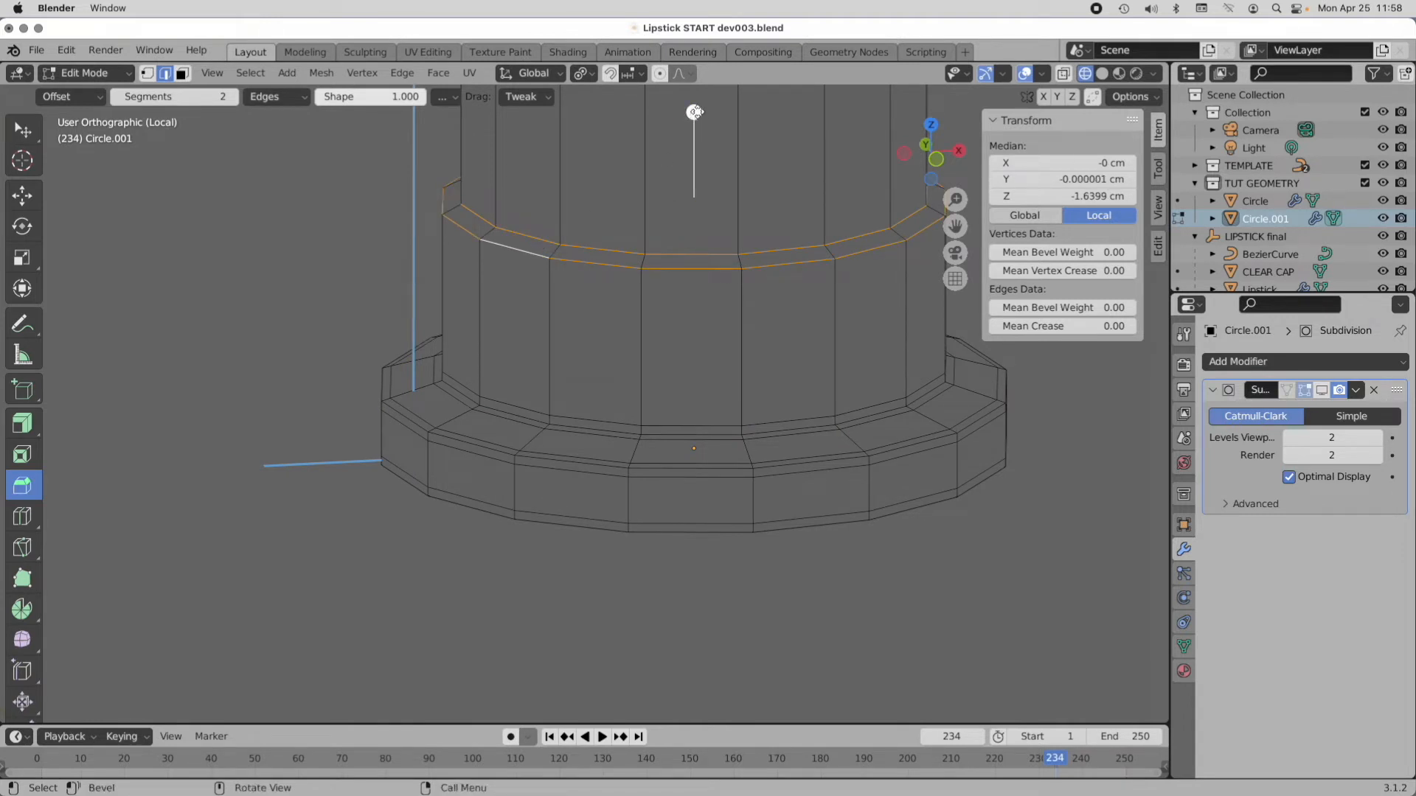
pyautogui.hotkey('ctrl', 'b')
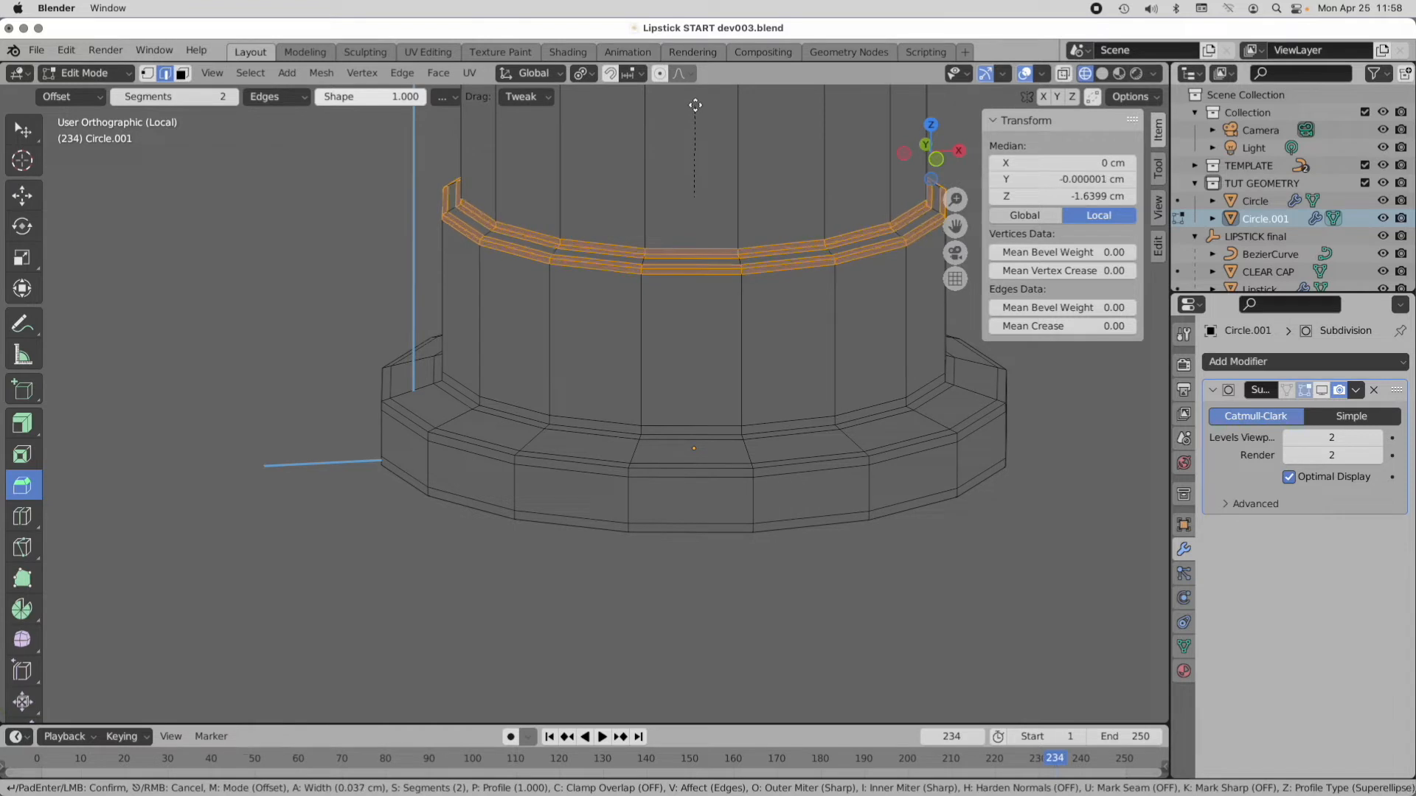
pyautogui.click(695, 105)
# Step: Bevel the outer and inner edge loops of the hollow top rim by about 0.044 cm
pyautogui.keyDown('shift'); pyautogui.moveTo(733, 158); pyautogui.dragTo(674, 421, button='middle'); pyautogui.keyUp('shift')
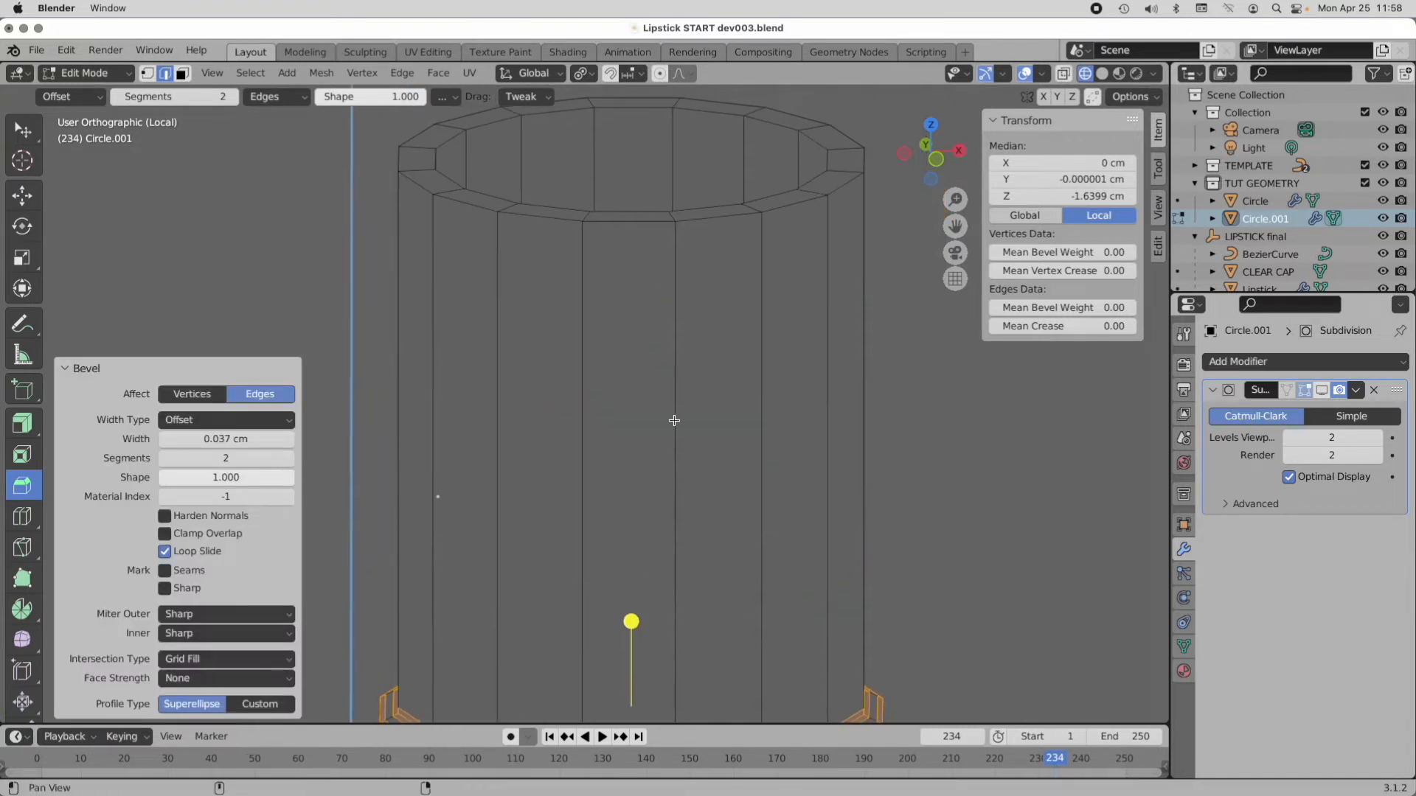
pyautogui.keyDown('alt'); pyautogui.click(418, 183); pyautogui.keyUp('alt')
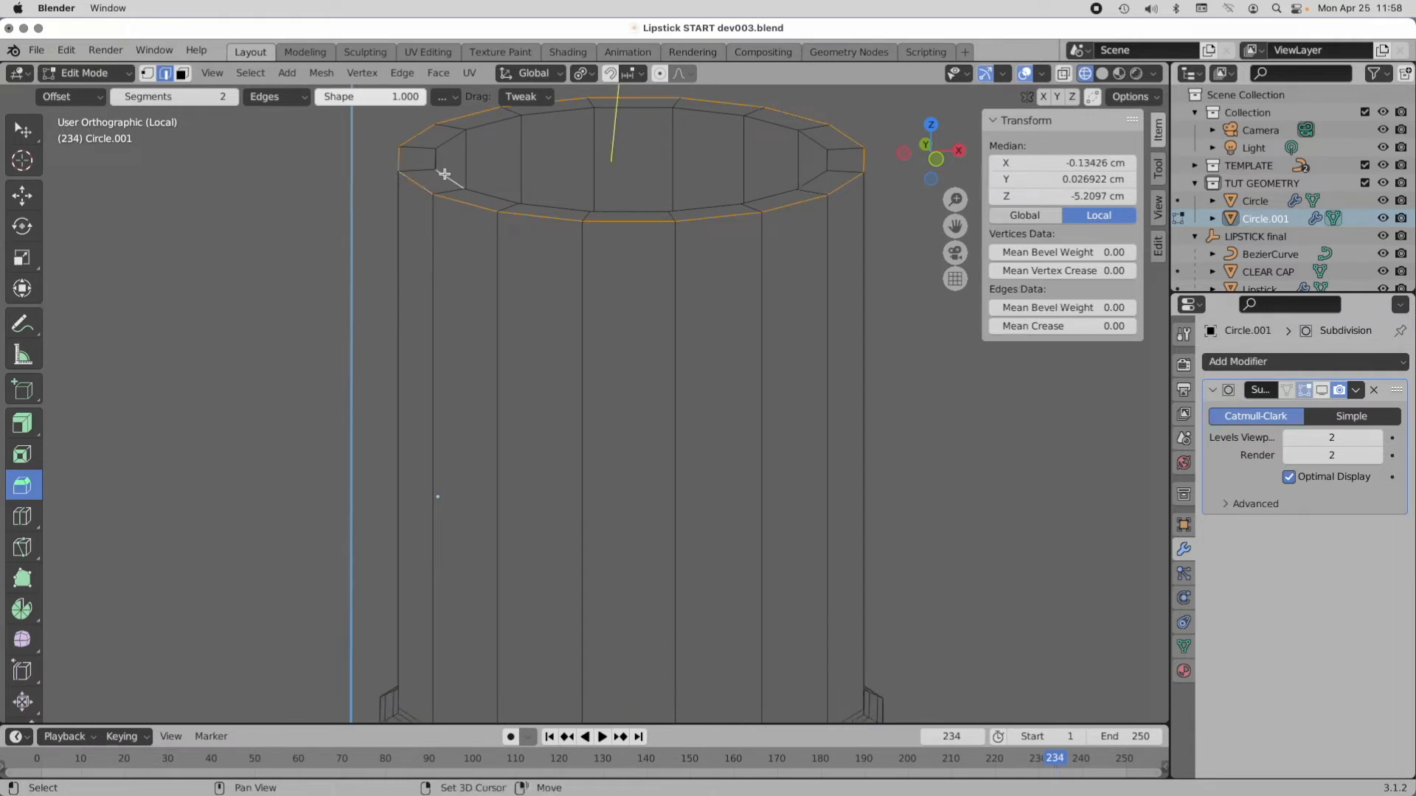
pyautogui.keyDown('alt'); pyautogui.keyDown('shift'); pyautogui.click(445, 174); pyautogui.keyUp('shift'); pyautogui.keyUp('alt')
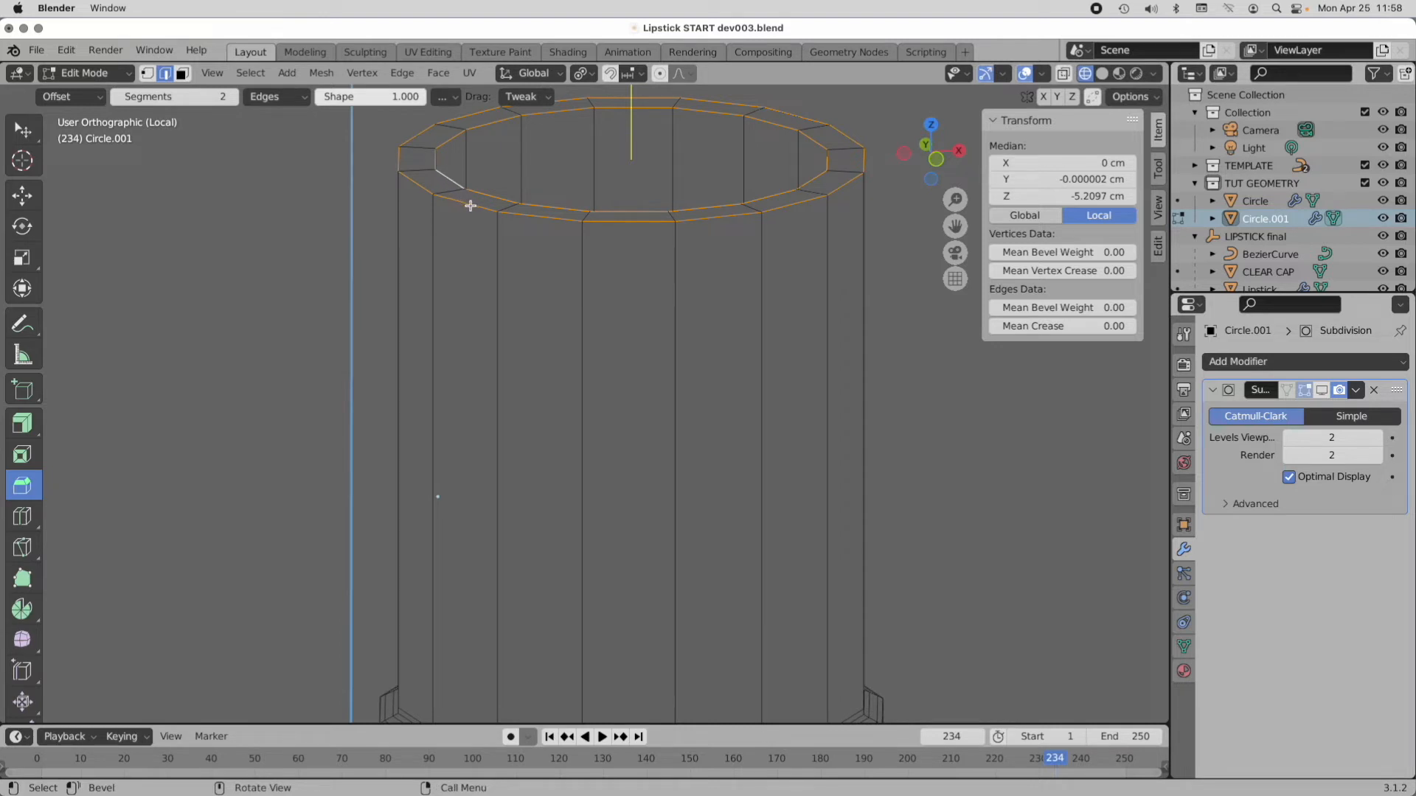
pyautogui.hotkey('ctrl', 'b')
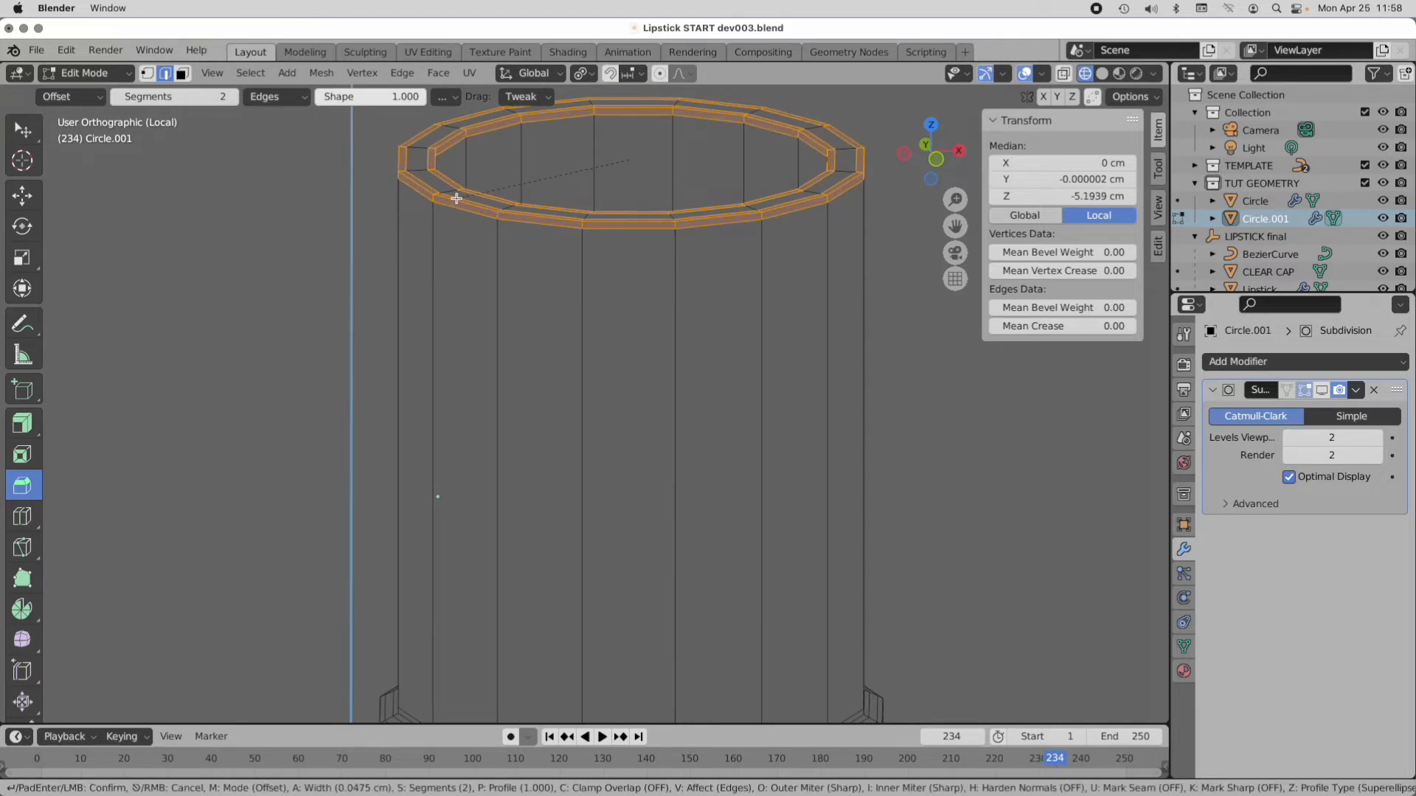
pyautogui.click(457, 199)
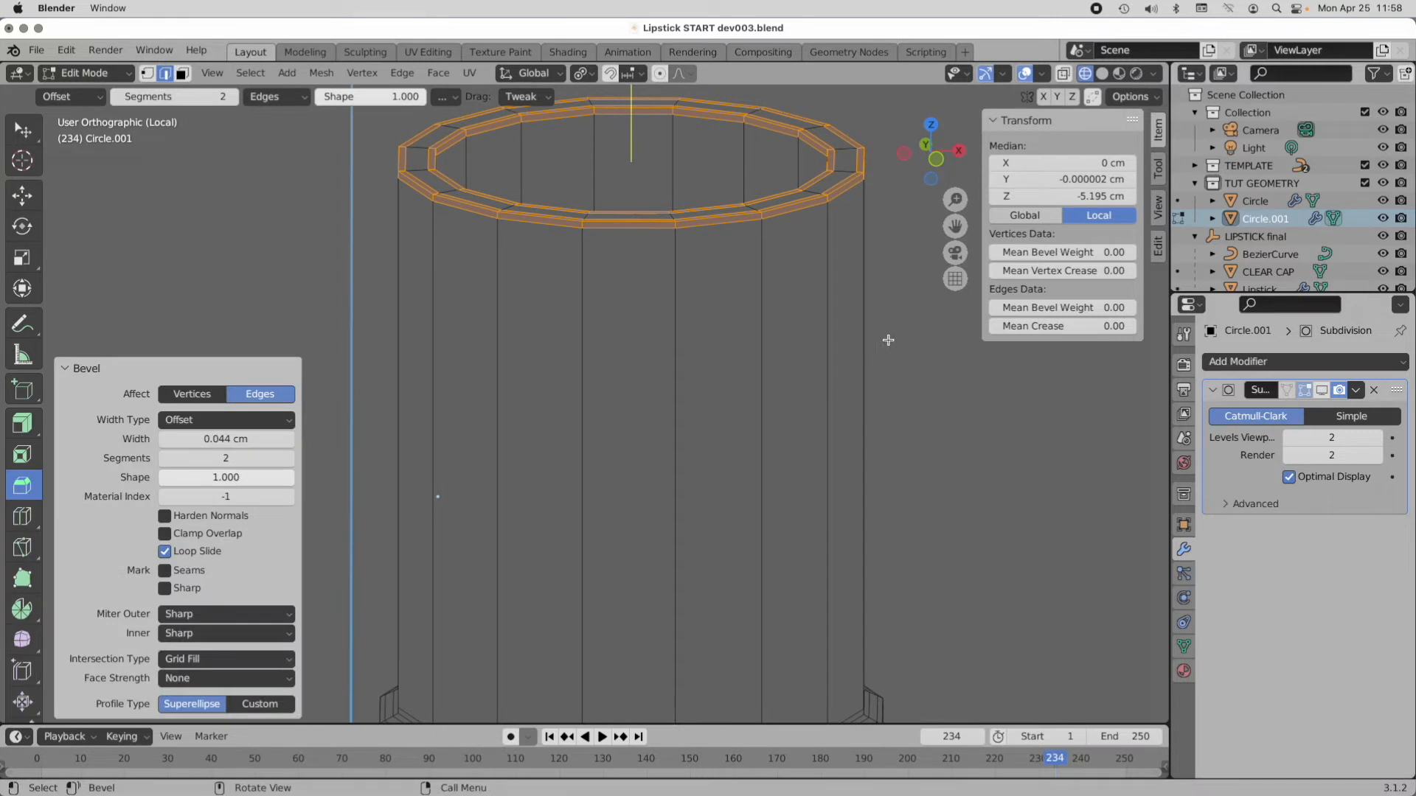
# Step: Display the collar's Subdivision modifier in the viewport and switch to solid shading
pyautogui.keyDown('ctrl'); pyautogui.moveTo(856, 355); pyautogui.dragTo(746, 538, button='middle'); pyautogui.keyUp('ctrl')
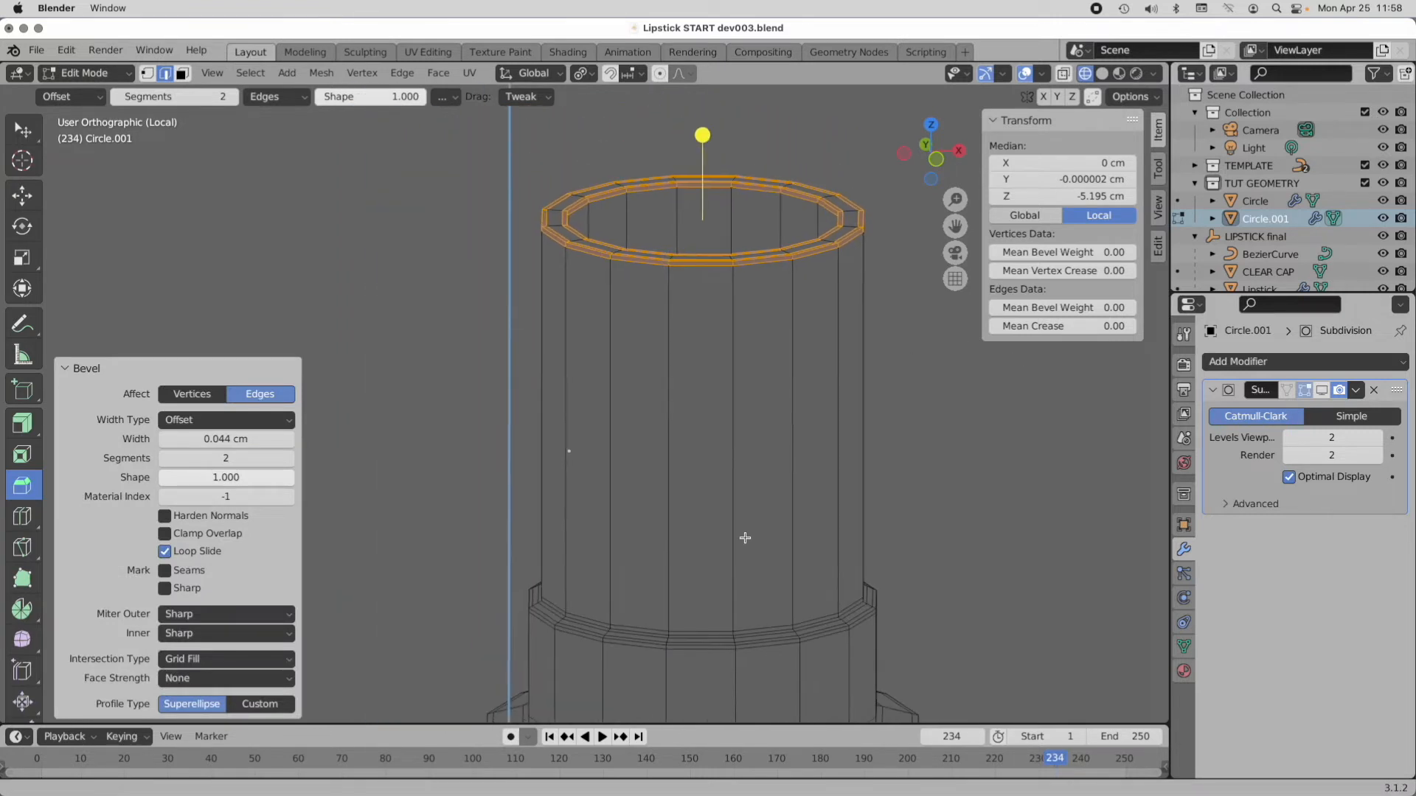
pyautogui.keyDown('shift'); pyautogui.moveTo(736, 594); pyautogui.dragTo(709, 267, button='middle'); pyautogui.keyUp('shift')
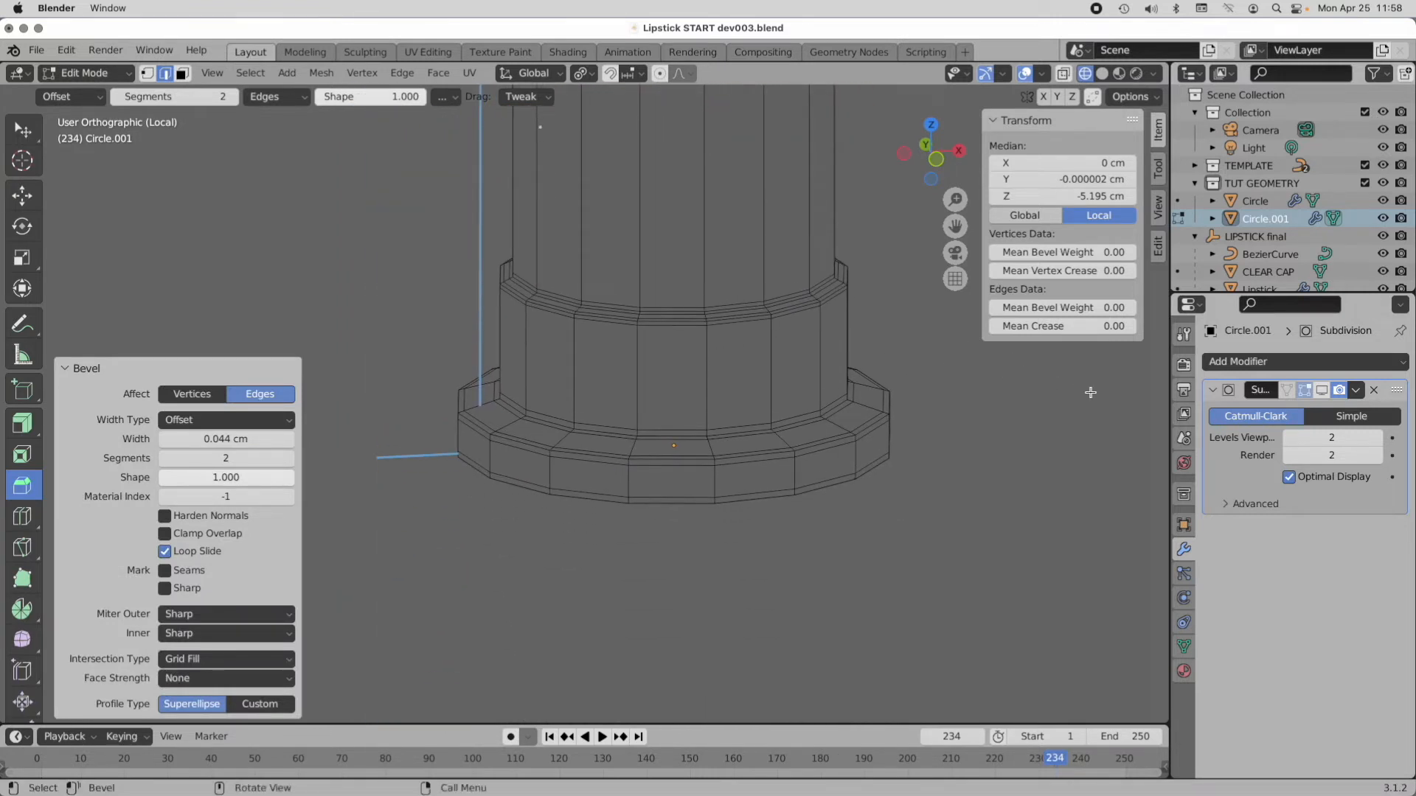
pyautogui.click(1323, 390)
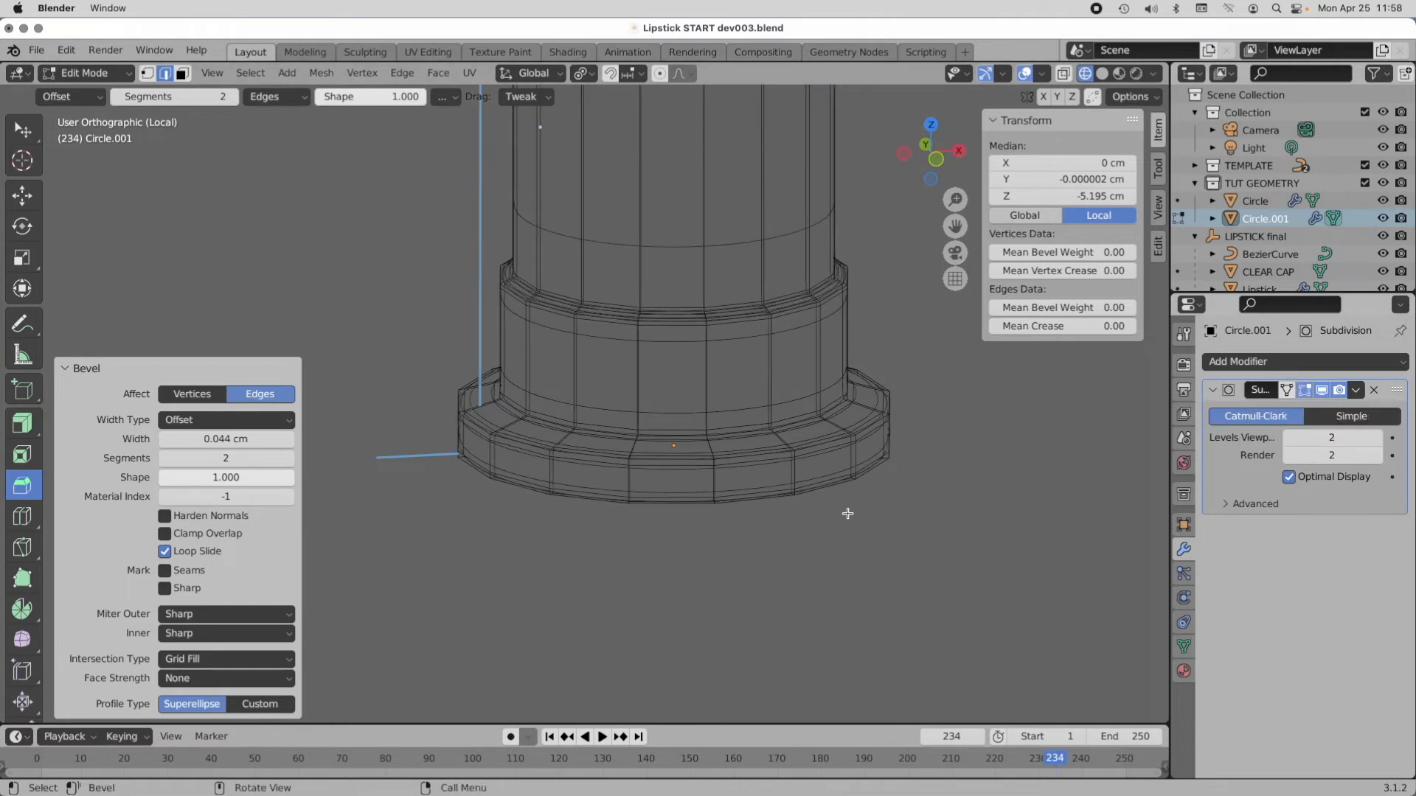
pyautogui.click(1101, 73)
pyautogui.keyDown('shift'); pyautogui.moveTo(833, 297); pyautogui.dragTo(805, 449, button='middle'); pyautogui.keyUp('shift')
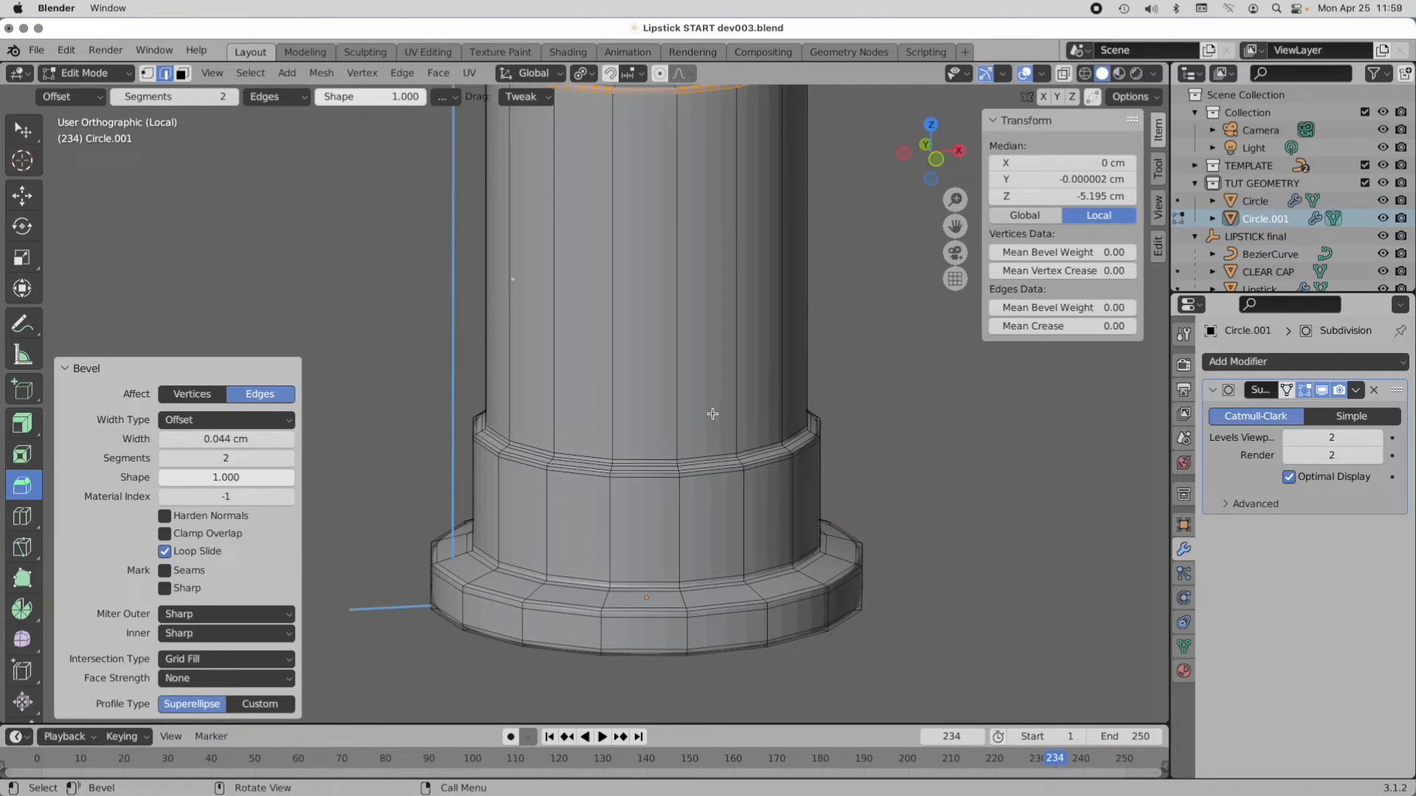
# Step: Return to Object Mode and apply Shade Smooth to the collar
pyautogui.press('Tab')
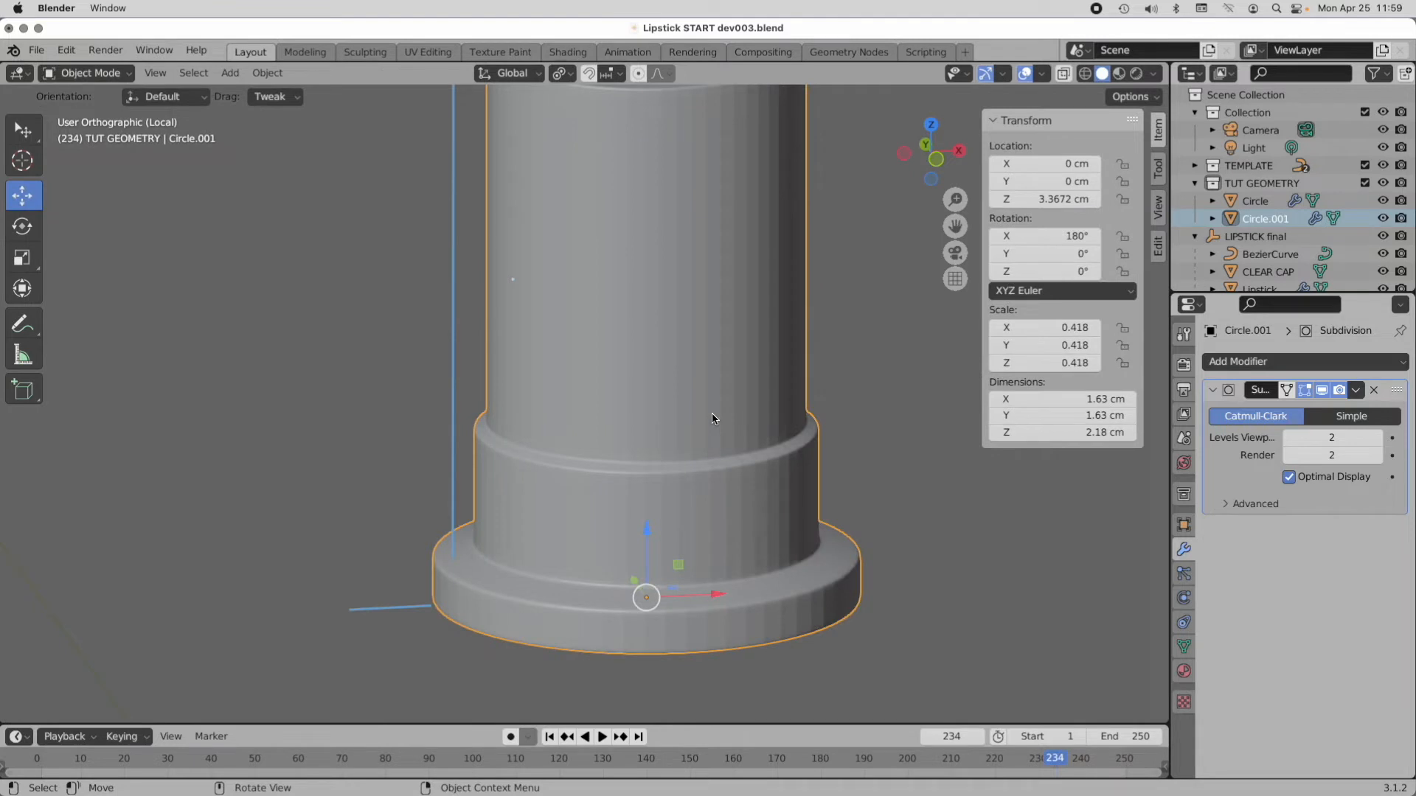
pyautogui.click(264, 72)
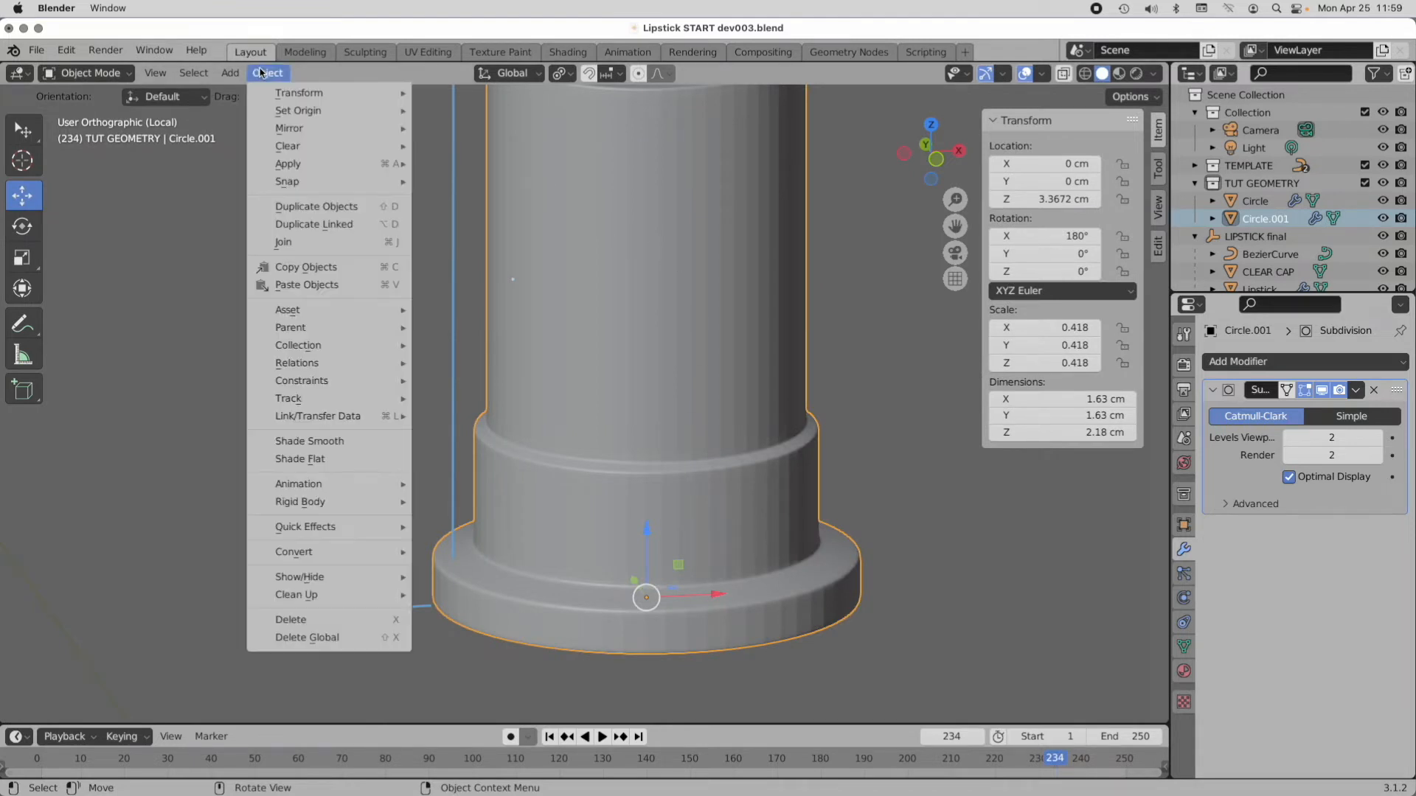
pyautogui.click(366, 445)
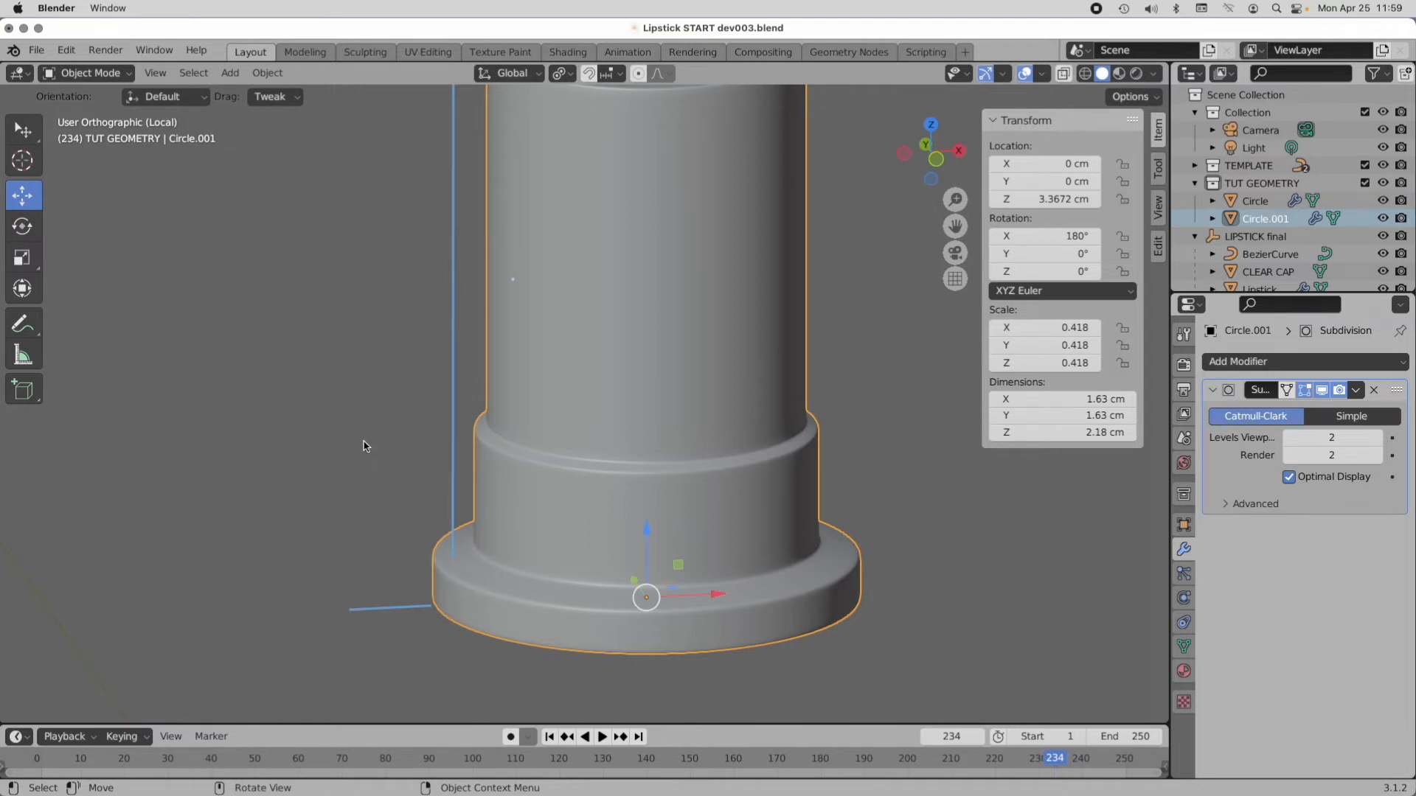
# Step: Show the collar's full subdivided mesh as wireframe in Edit Mode, with the modifier's Optimal Display turned off
pyautogui.click(935, 160)
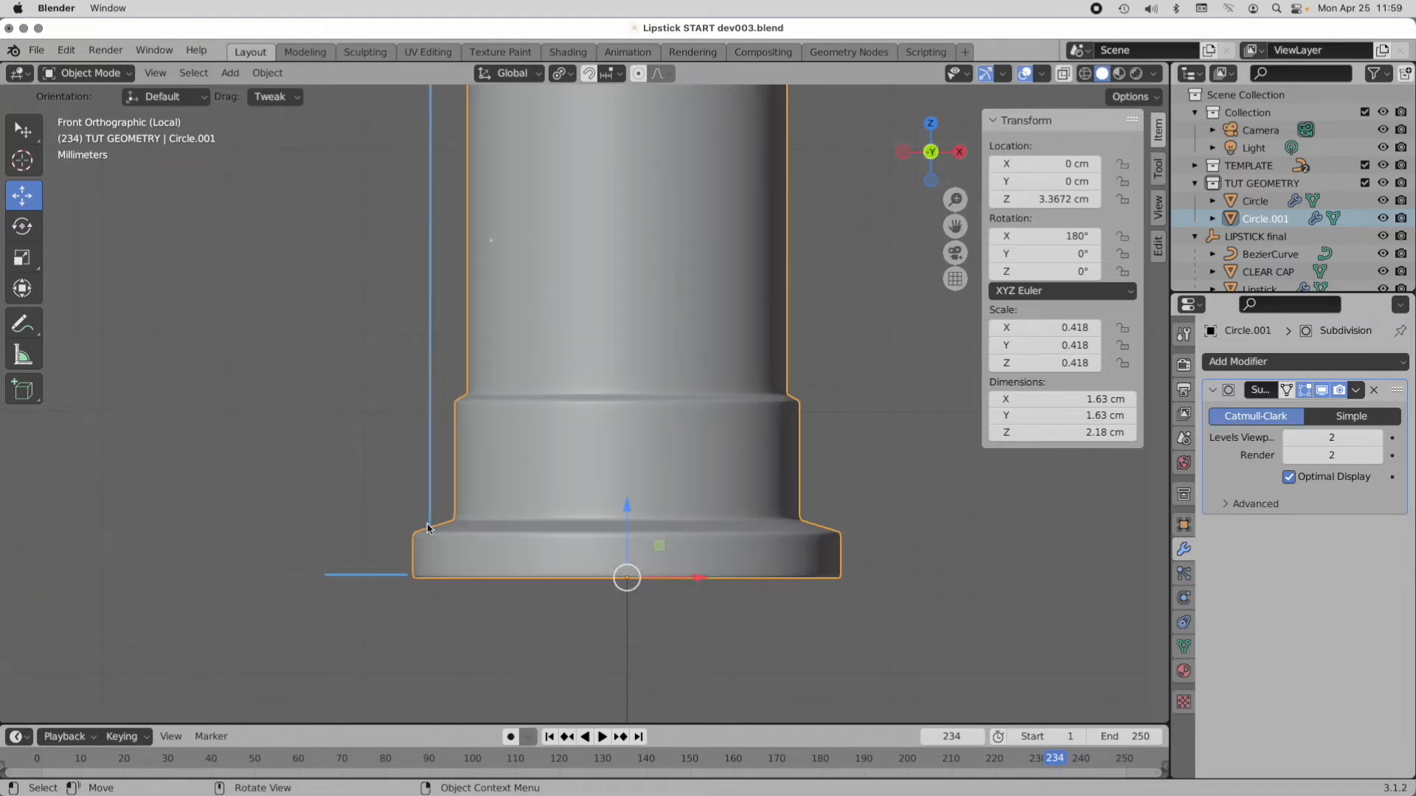
pyautogui.scroll(2, 516, 483)
pyautogui.scroll(5, 516, 483)
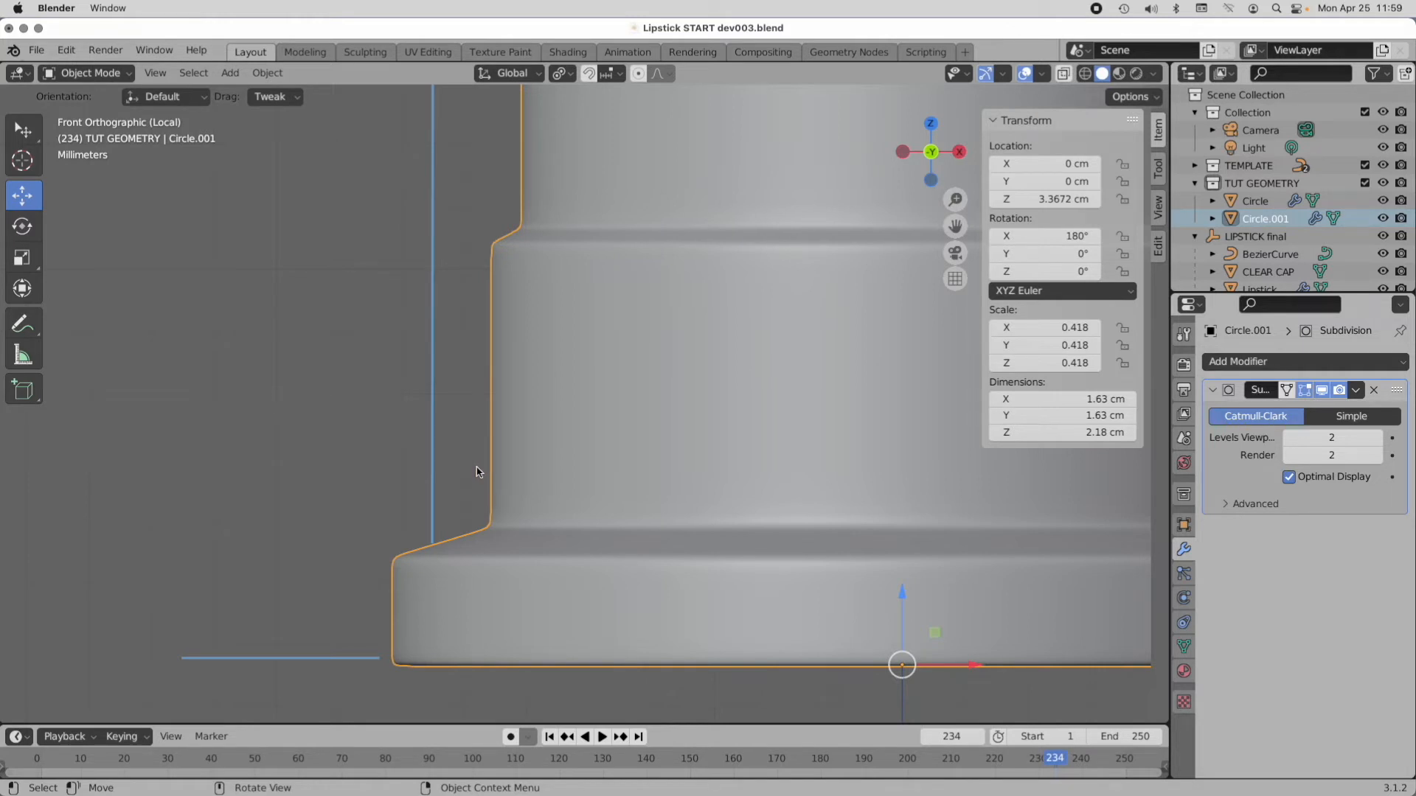
pyautogui.press('Tab')
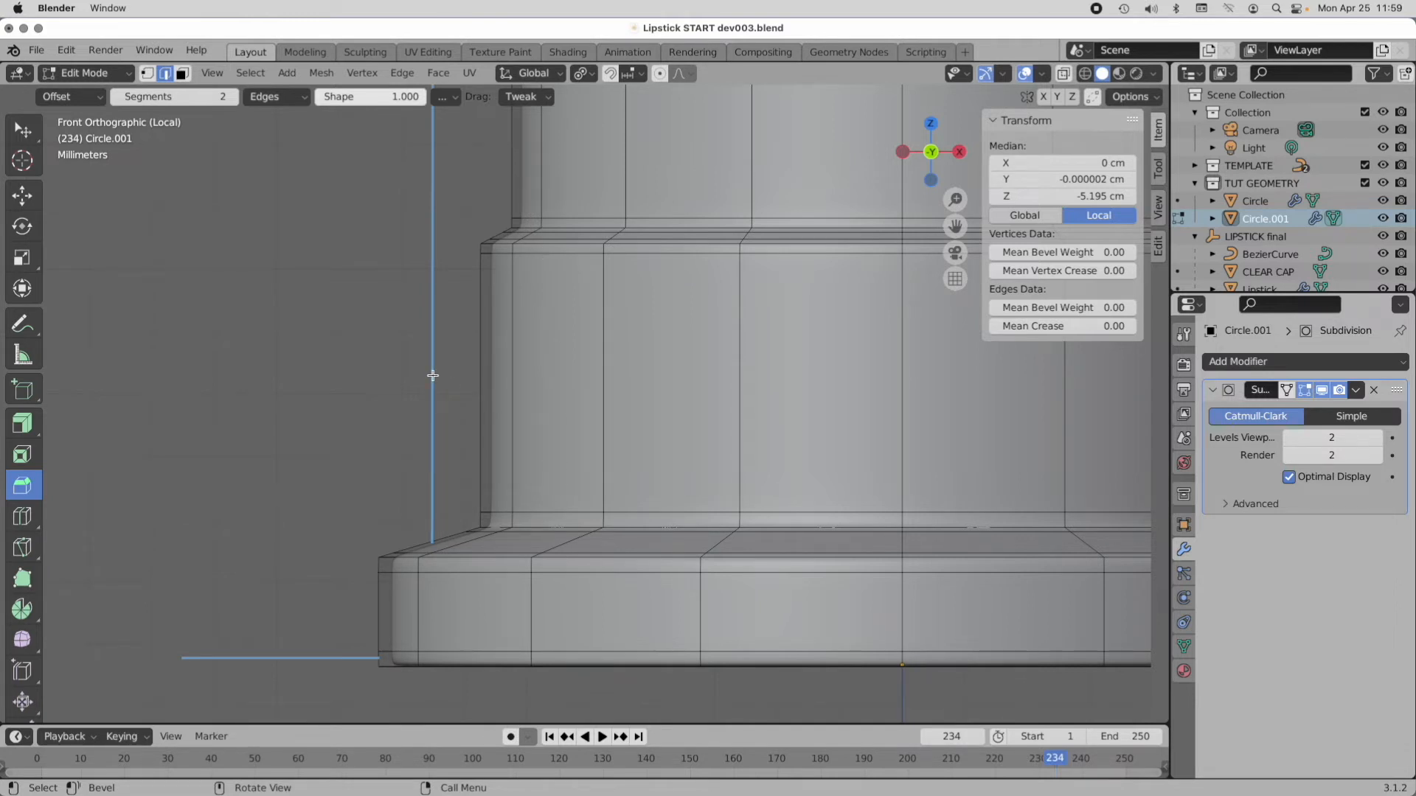
pyautogui.click(1085, 73)
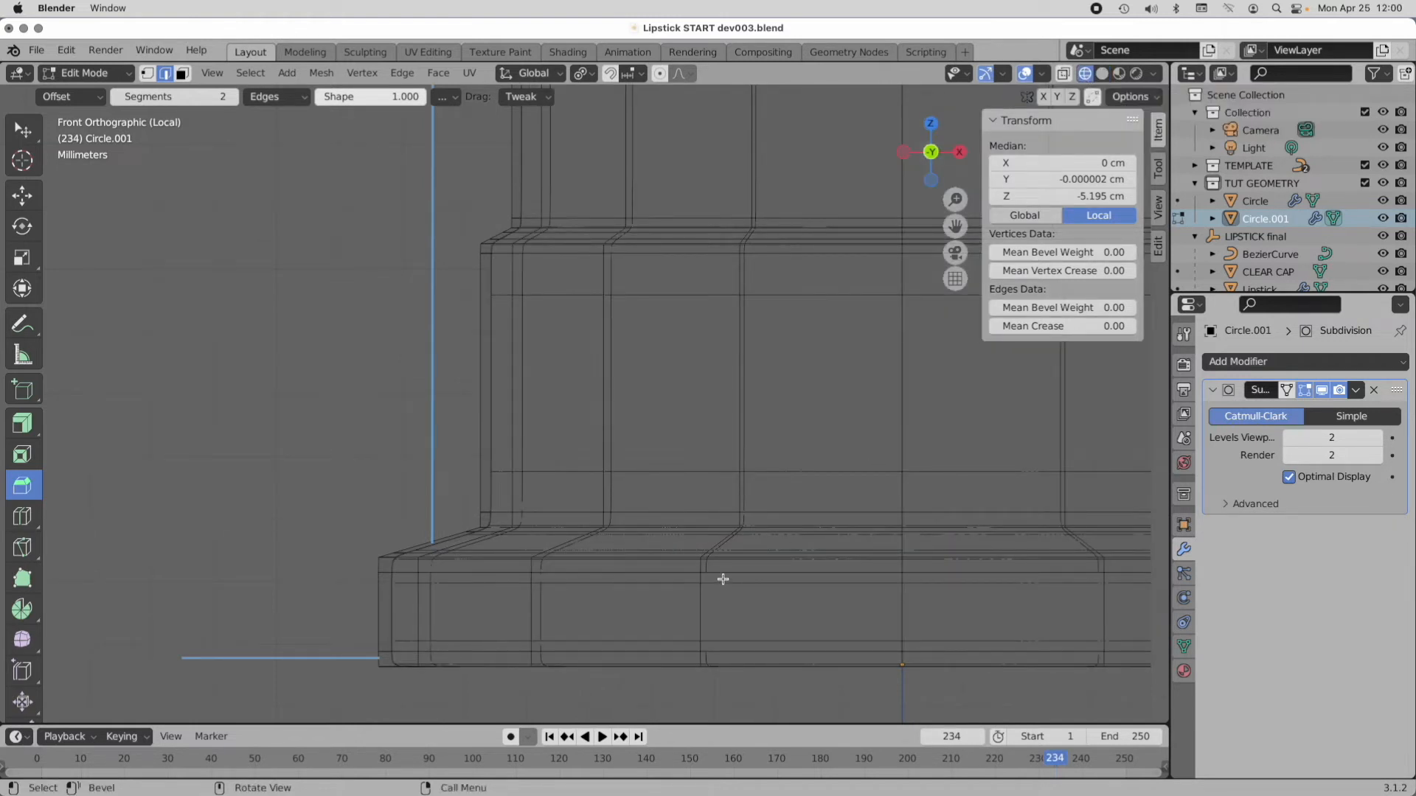
pyautogui.click(1289, 478)
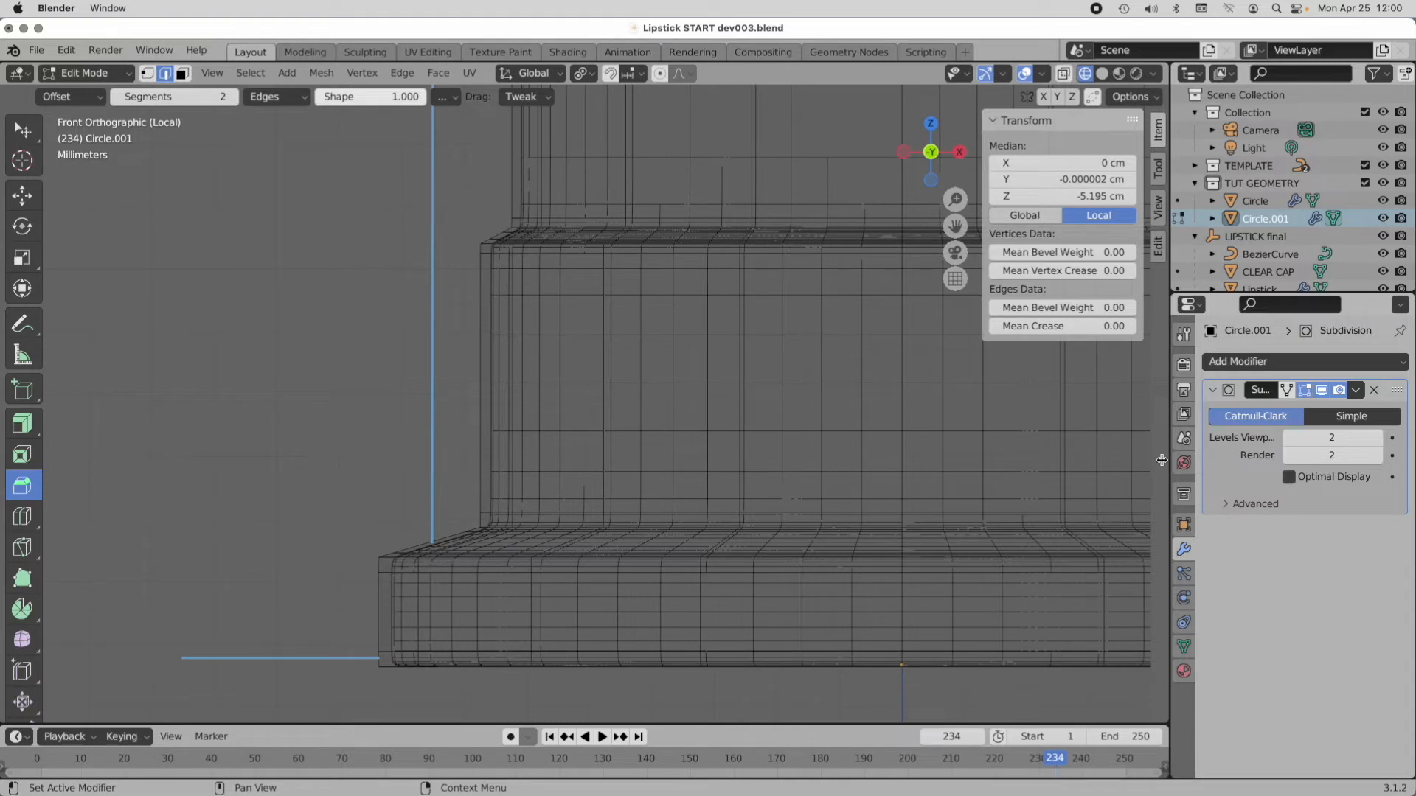
# Step: Switch to face select mode and select a narrow bevel face just below the collar's upper step
pyautogui.scroll(3, 525, 262)
pyautogui.scroll(1, 572, 243)
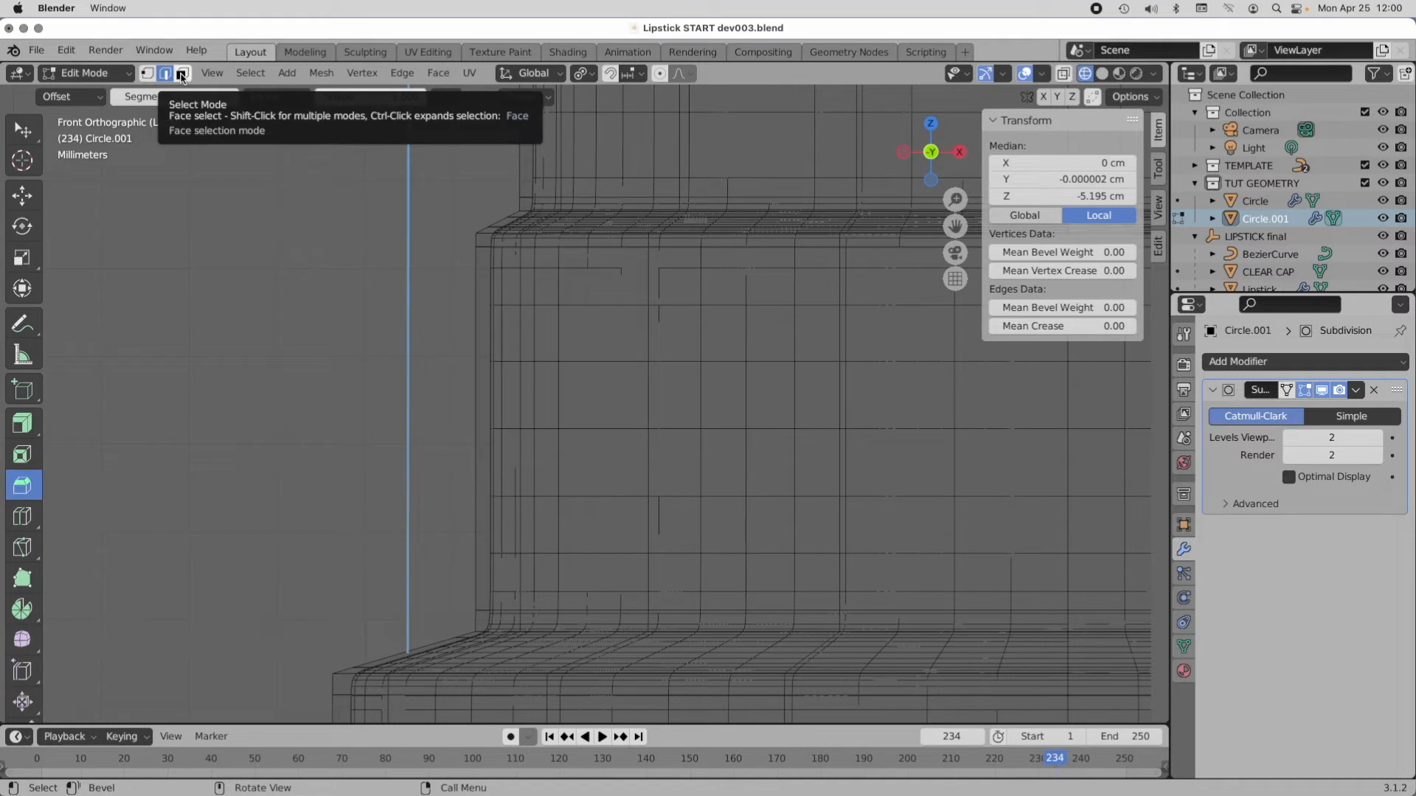
pyautogui.click(183, 74)
pyautogui.click(552, 242)
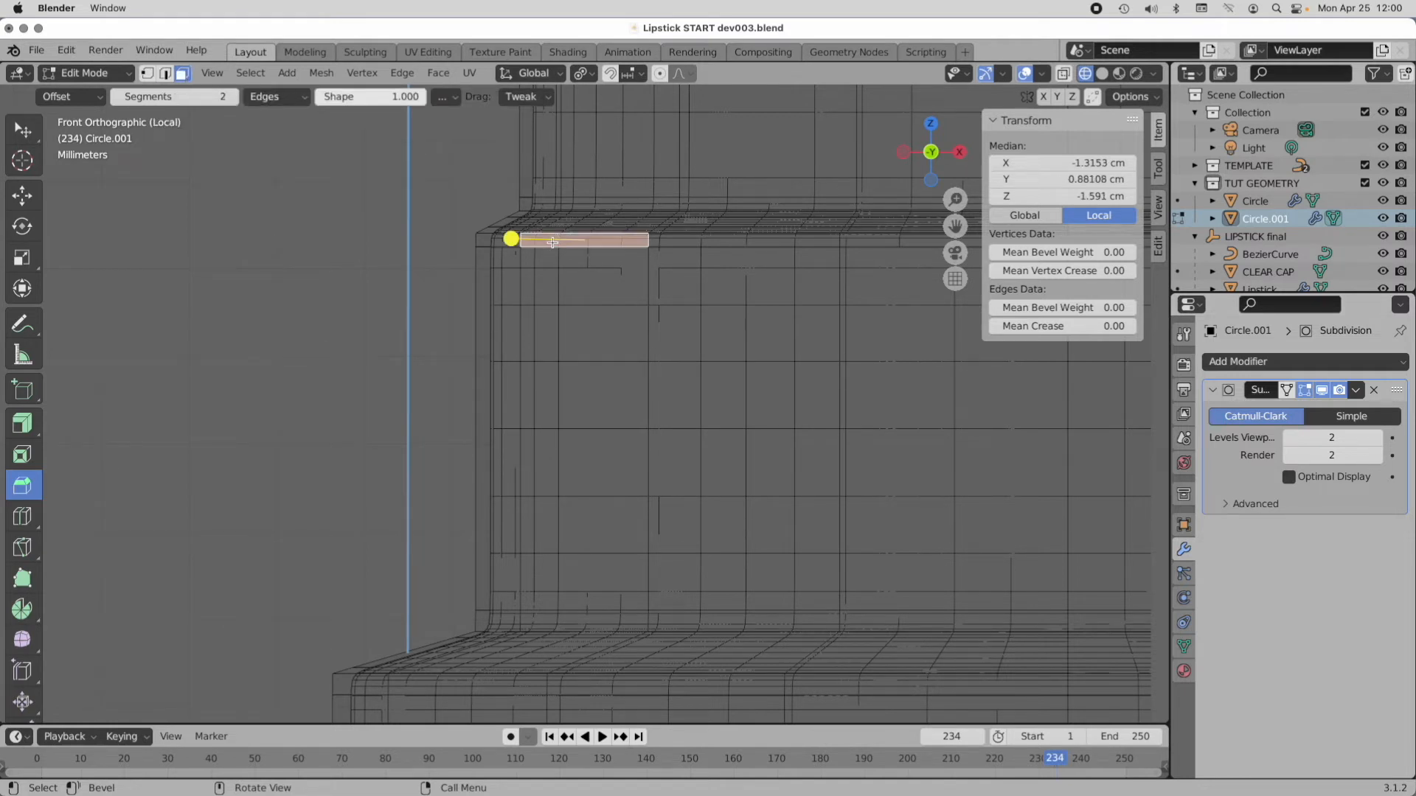
# Step: Turn on the Subdivision modifier's Optimal Display and, in edge select mode, select the horizontal edge loop just below the collar's upper step
pyautogui.keyDown('shift'); pyautogui.click(564, 303); pyautogui.keyUp('shift')
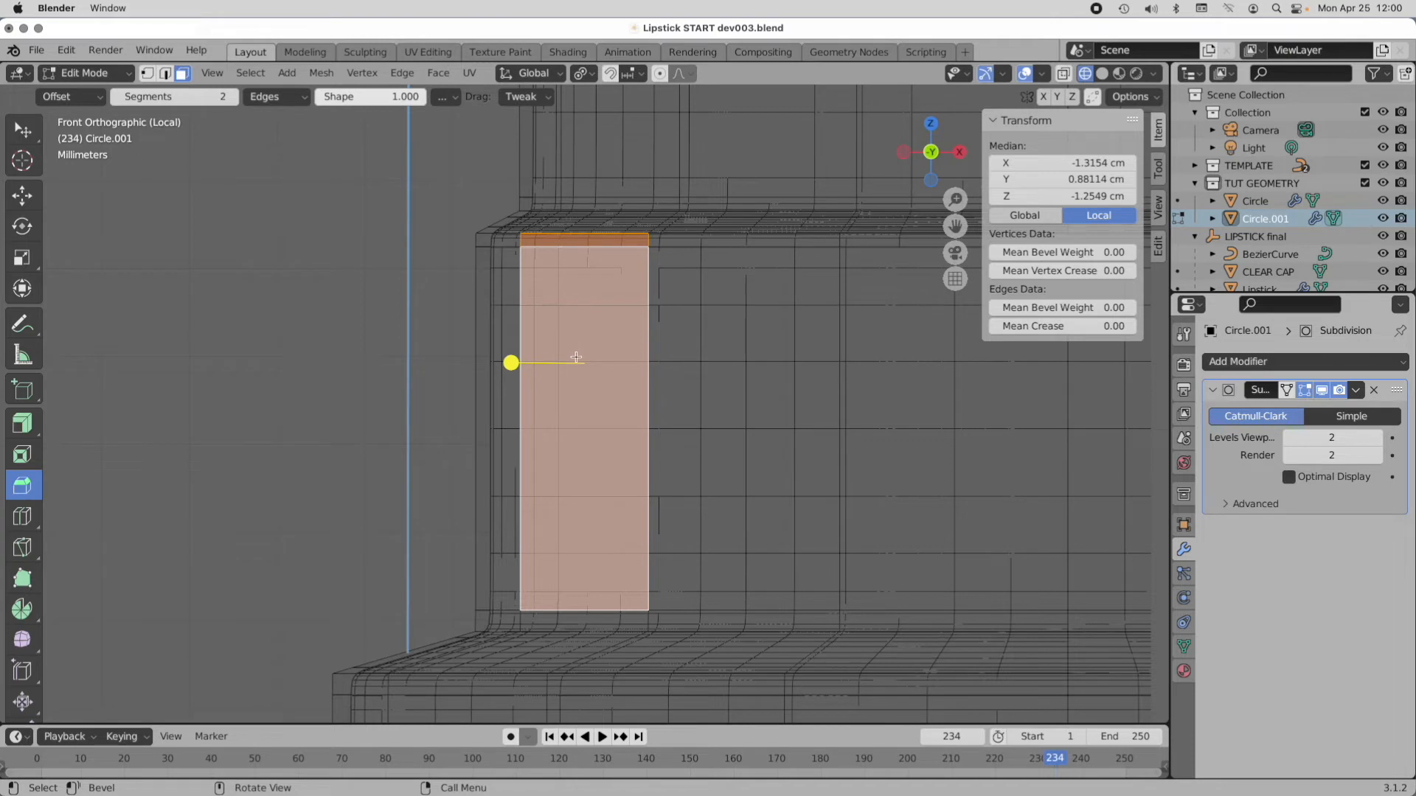
pyautogui.click(1289, 478)
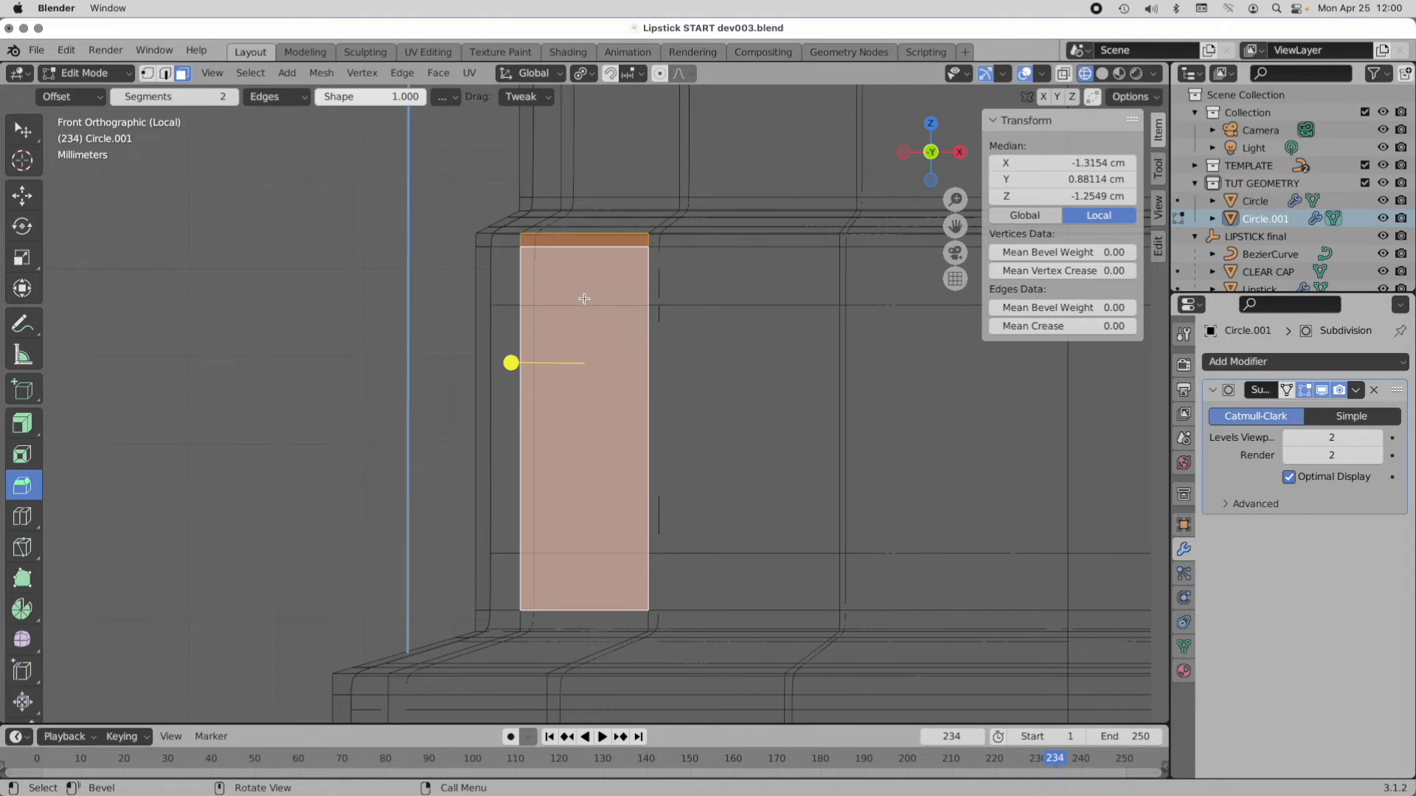
pyautogui.click(166, 74)
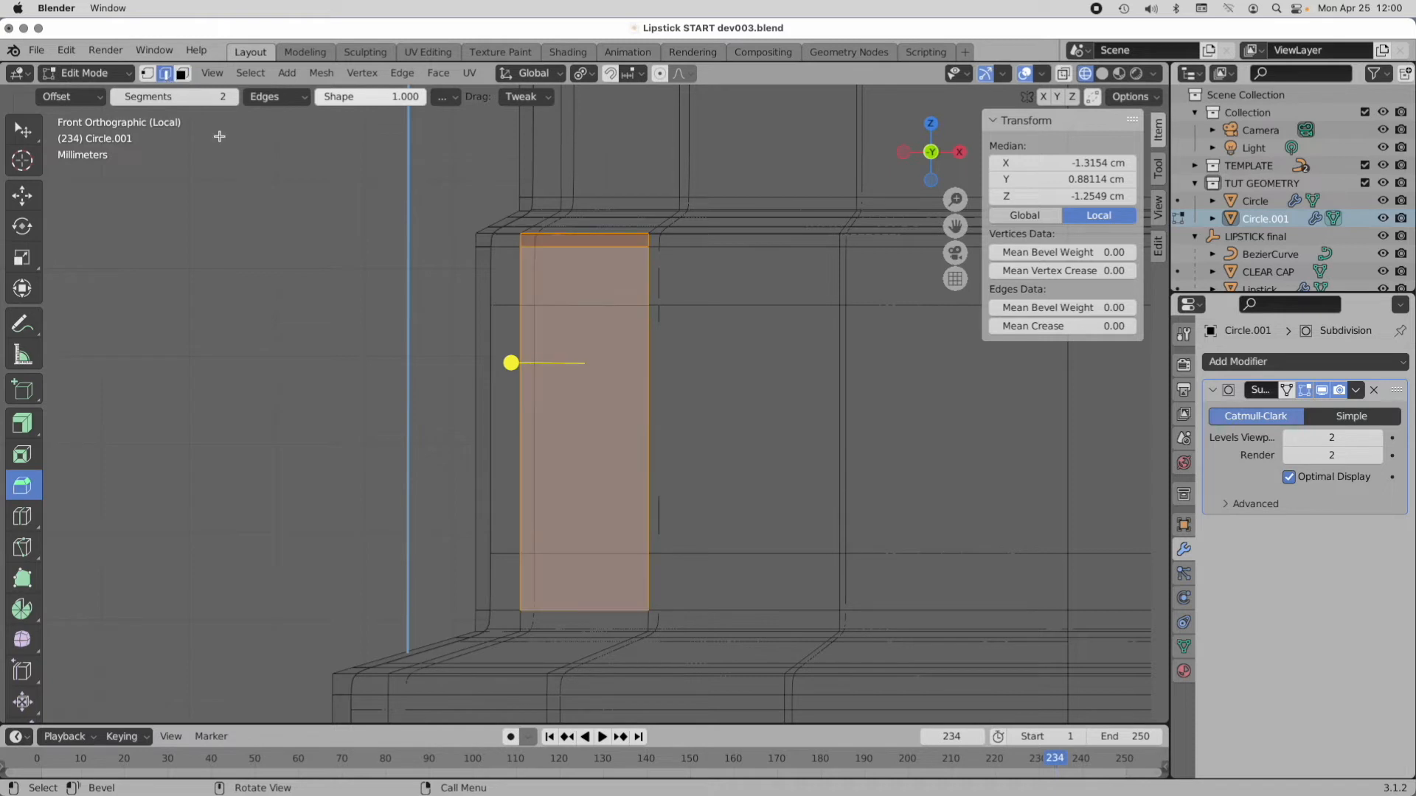
pyautogui.click(504, 248)
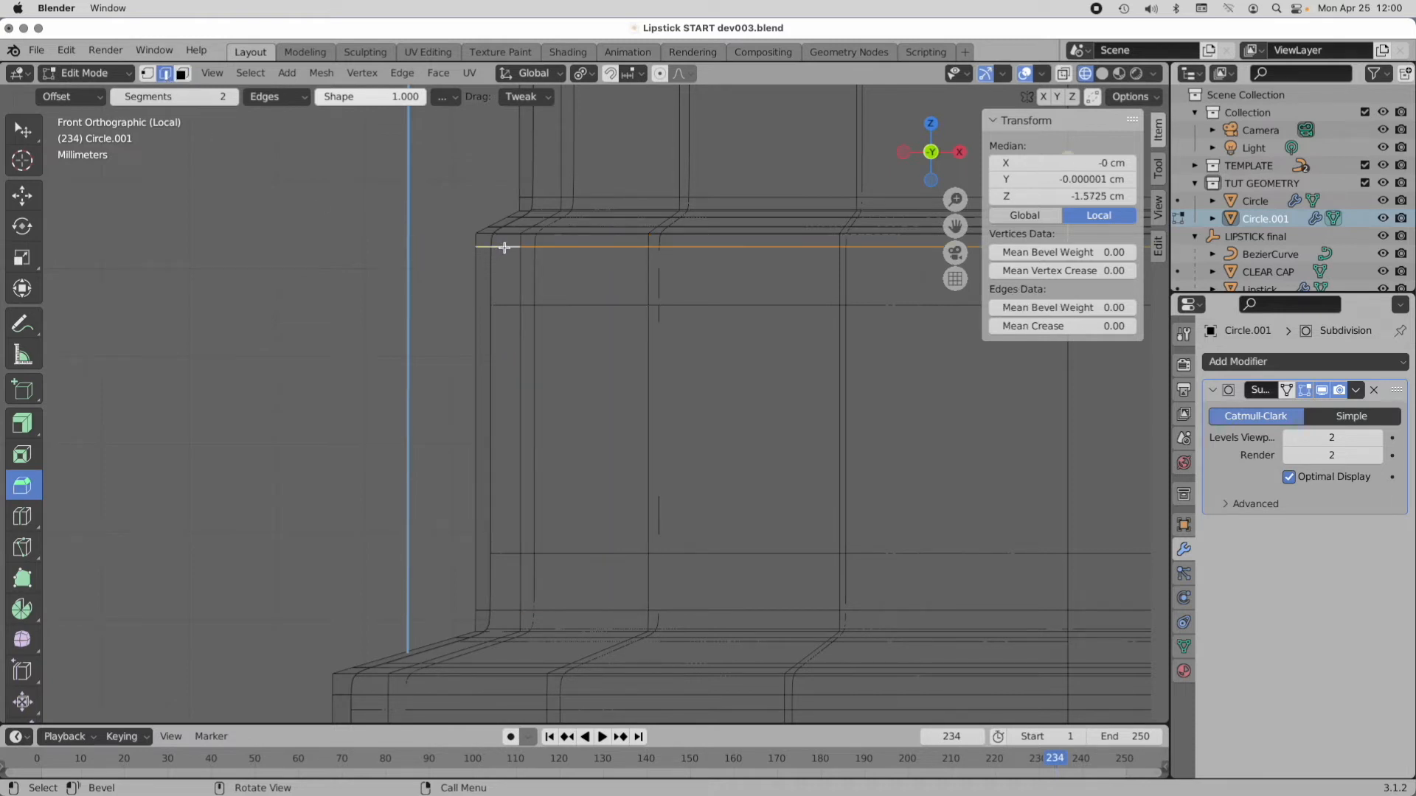
# Step: Set an Edge Crease factor of 1 on the selected loop and turn off the modifier's Optimal Display
pyautogui.click(402, 74)
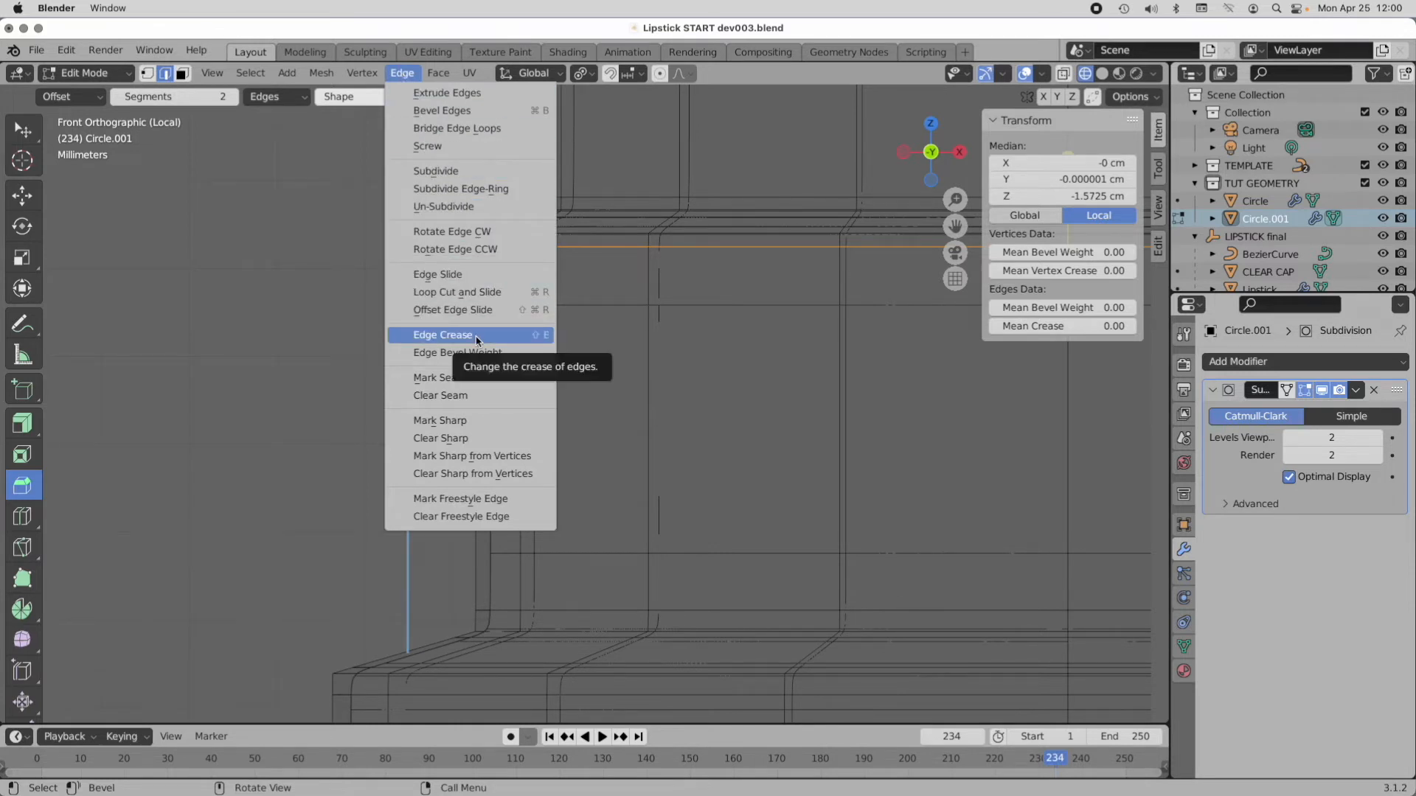
pyautogui.click(545, 338)
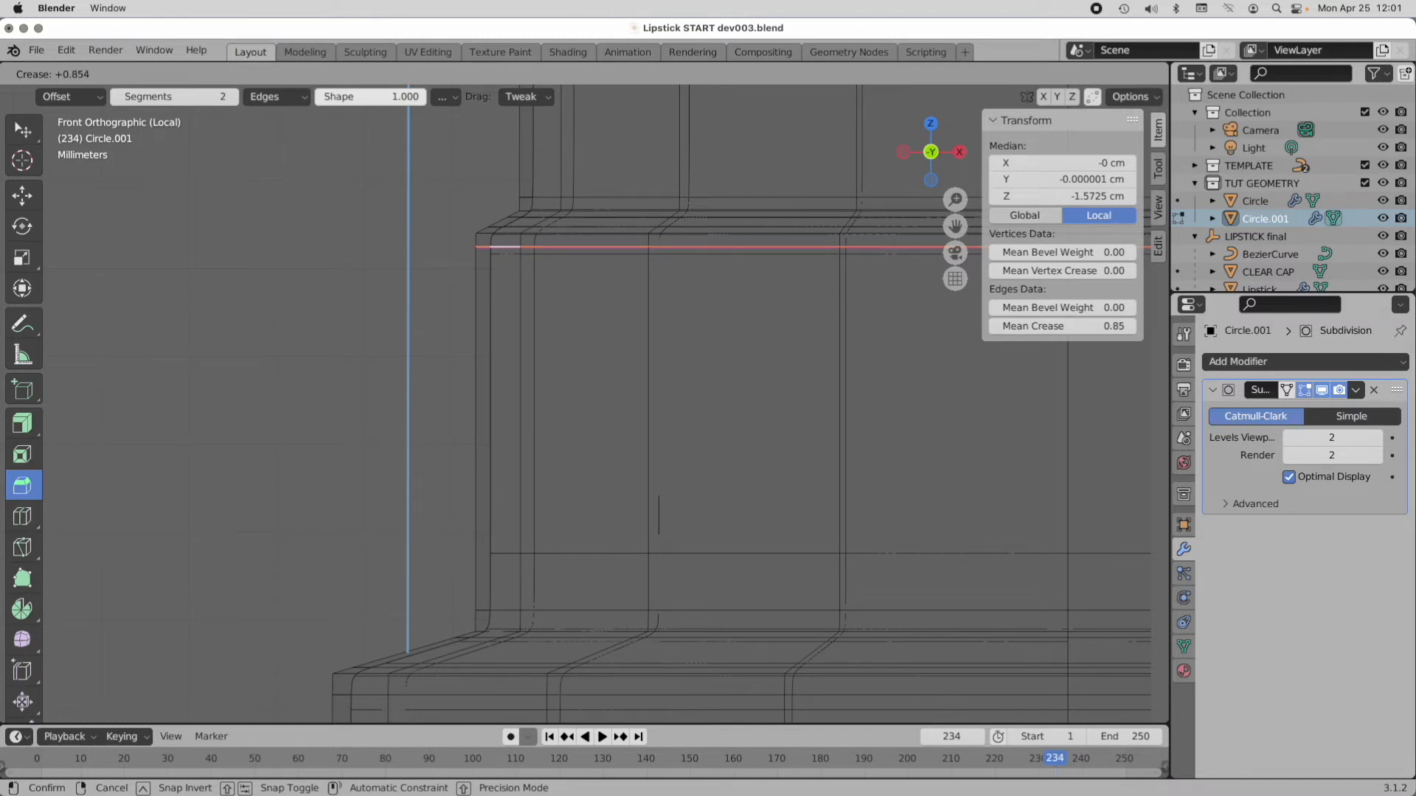
pyautogui.click(84, 289)
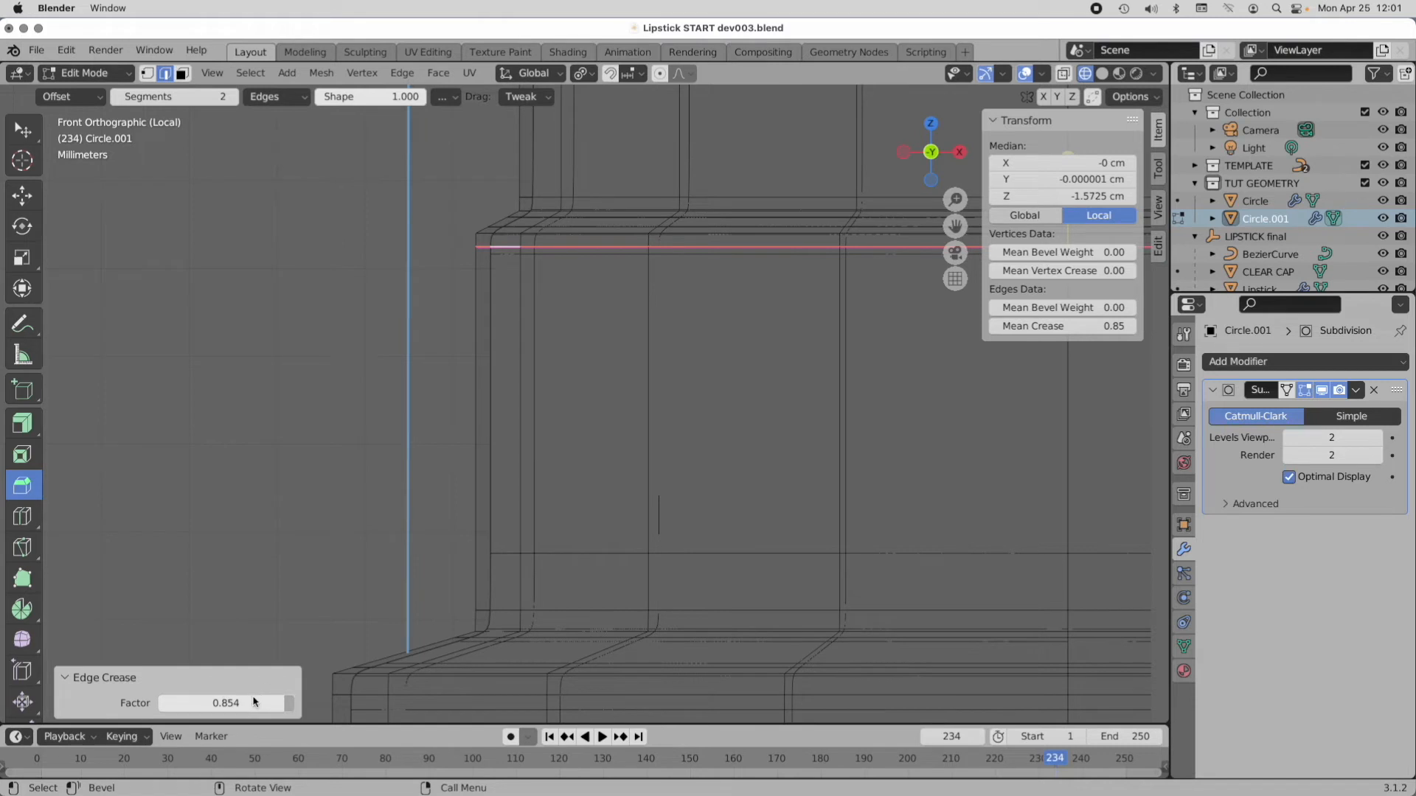
pyautogui.click(227, 703)
pyautogui.write('1')
pyautogui.press('Return')
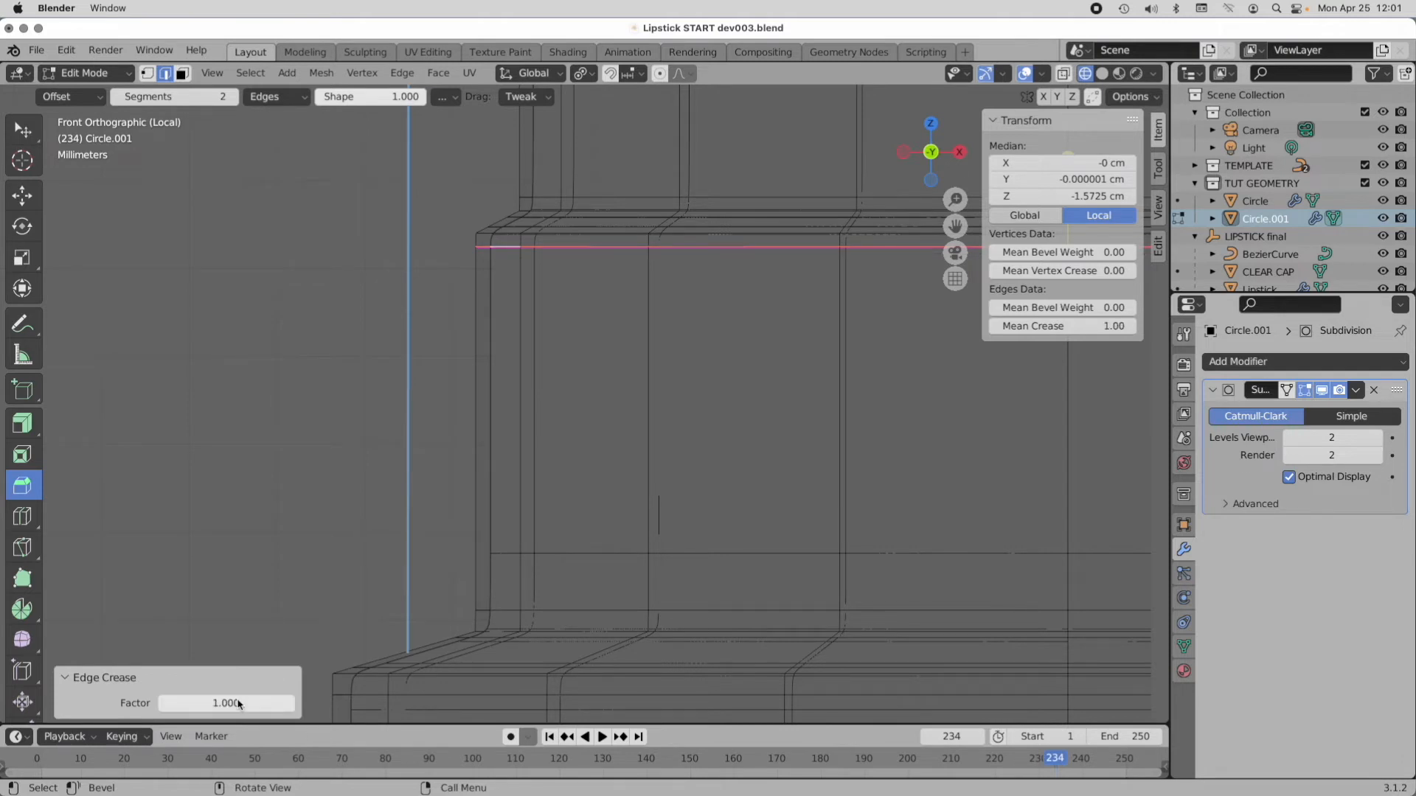
pyautogui.click(1350, 477)
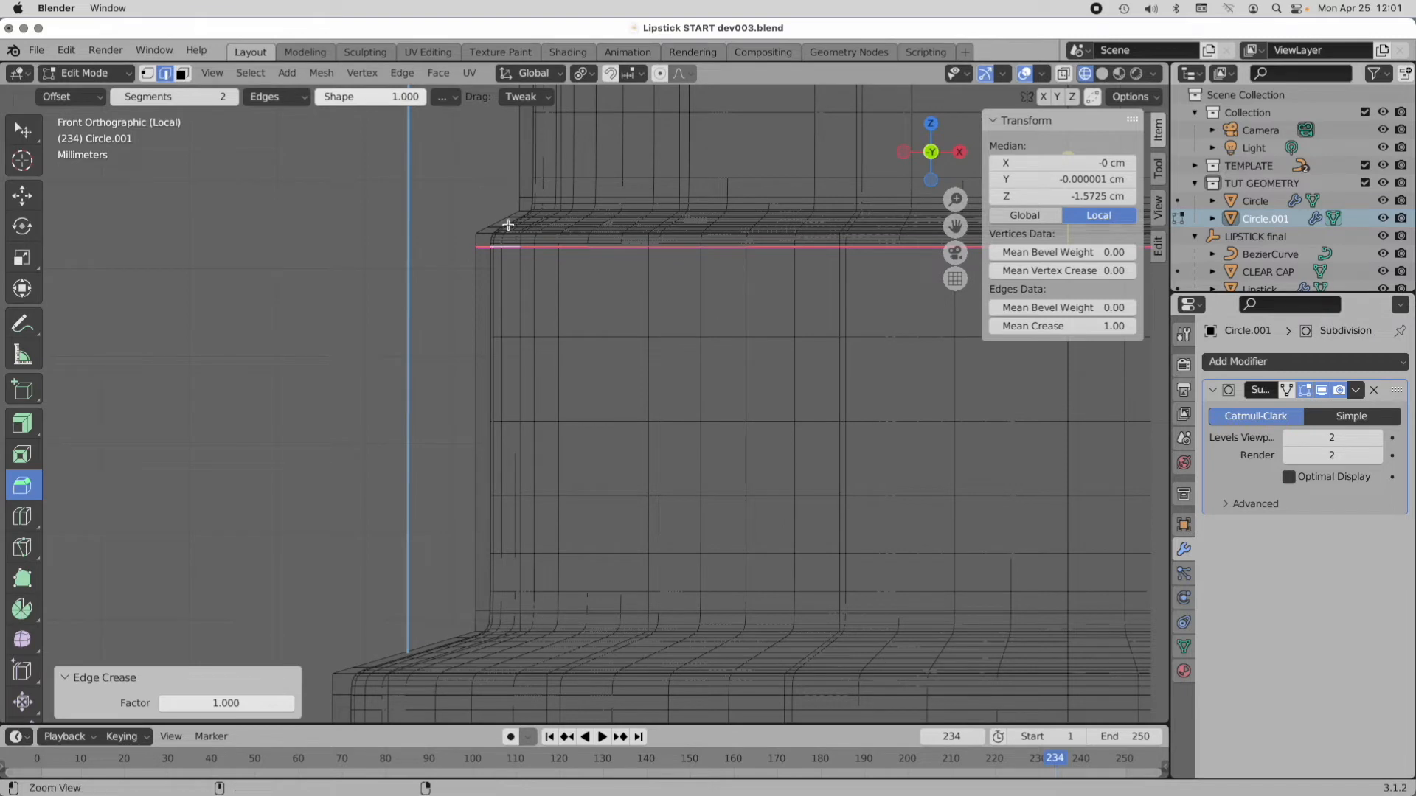
# Step: Crease the edge loop at the bottom of the middle section and the base rim's upper and lower edge loops with a factor of 1
pyautogui.scroll(2, 549, 204)
pyautogui.scroll(1, 549, 203)
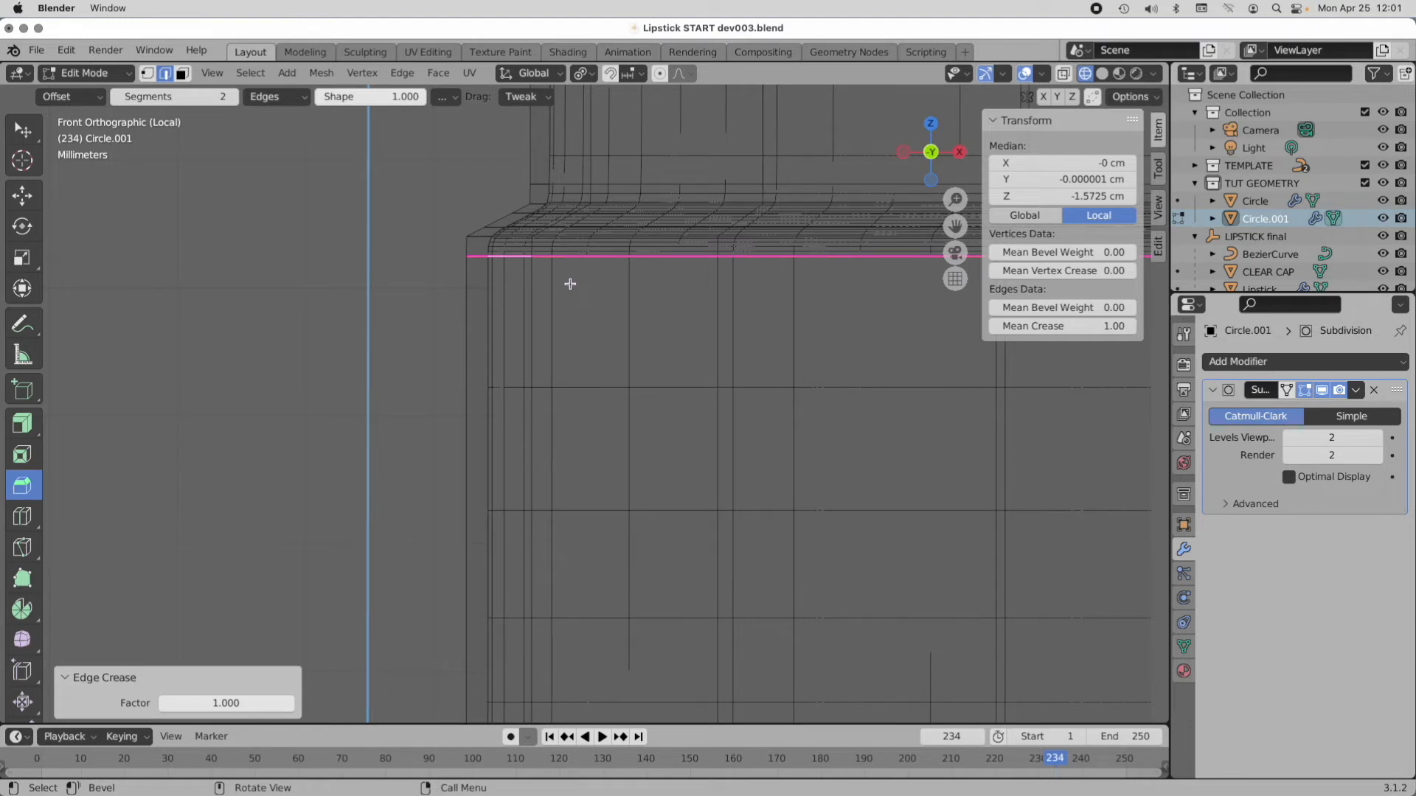
pyautogui.keyDown('shift'); pyautogui.moveTo(595, 385); pyautogui.dragTo(601, 183, button='middle'); pyautogui.keyUp('shift')
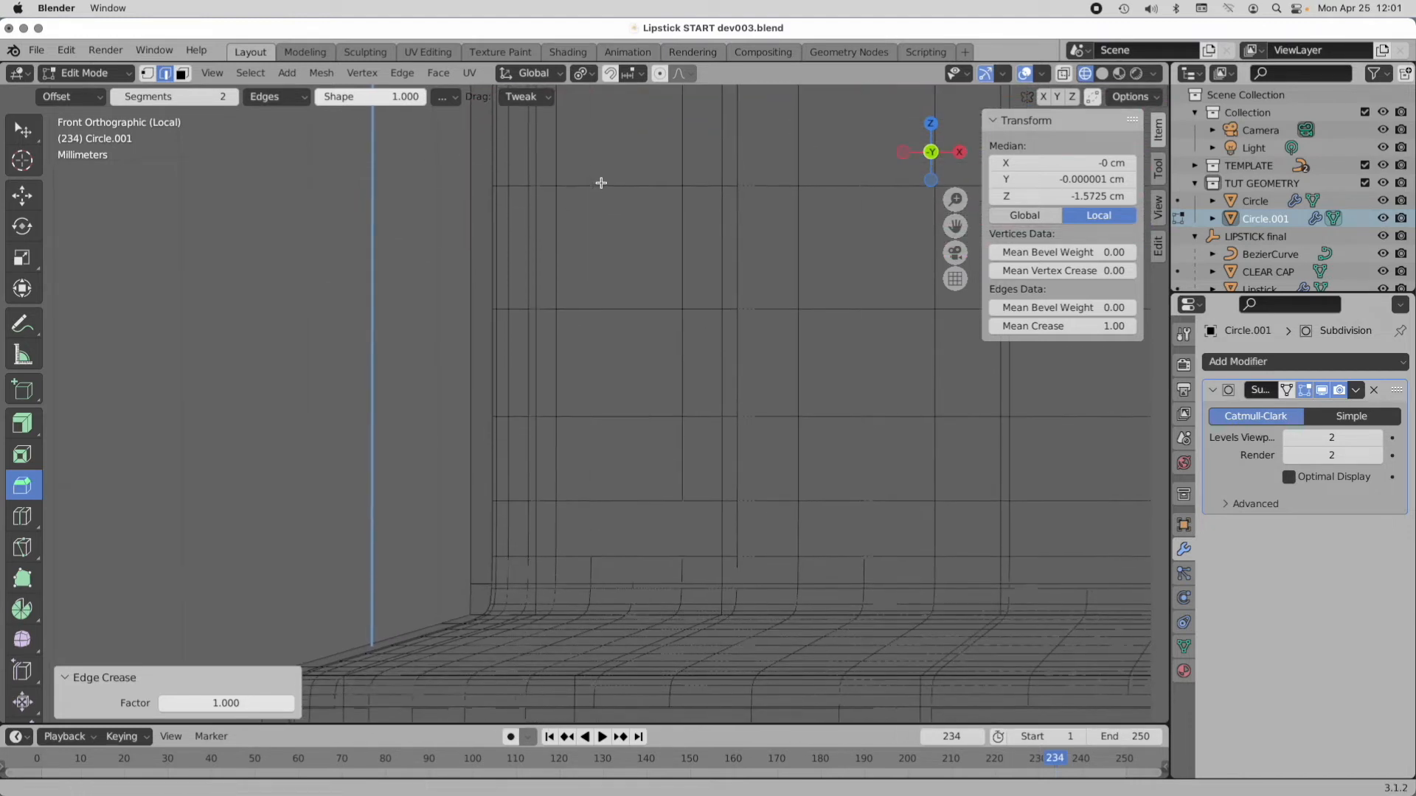
pyautogui.keyDown('shift'); pyautogui.moveTo(596, 393); pyautogui.dragTo(713, 210, button='middle'); pyautogui.keyUp('shift')
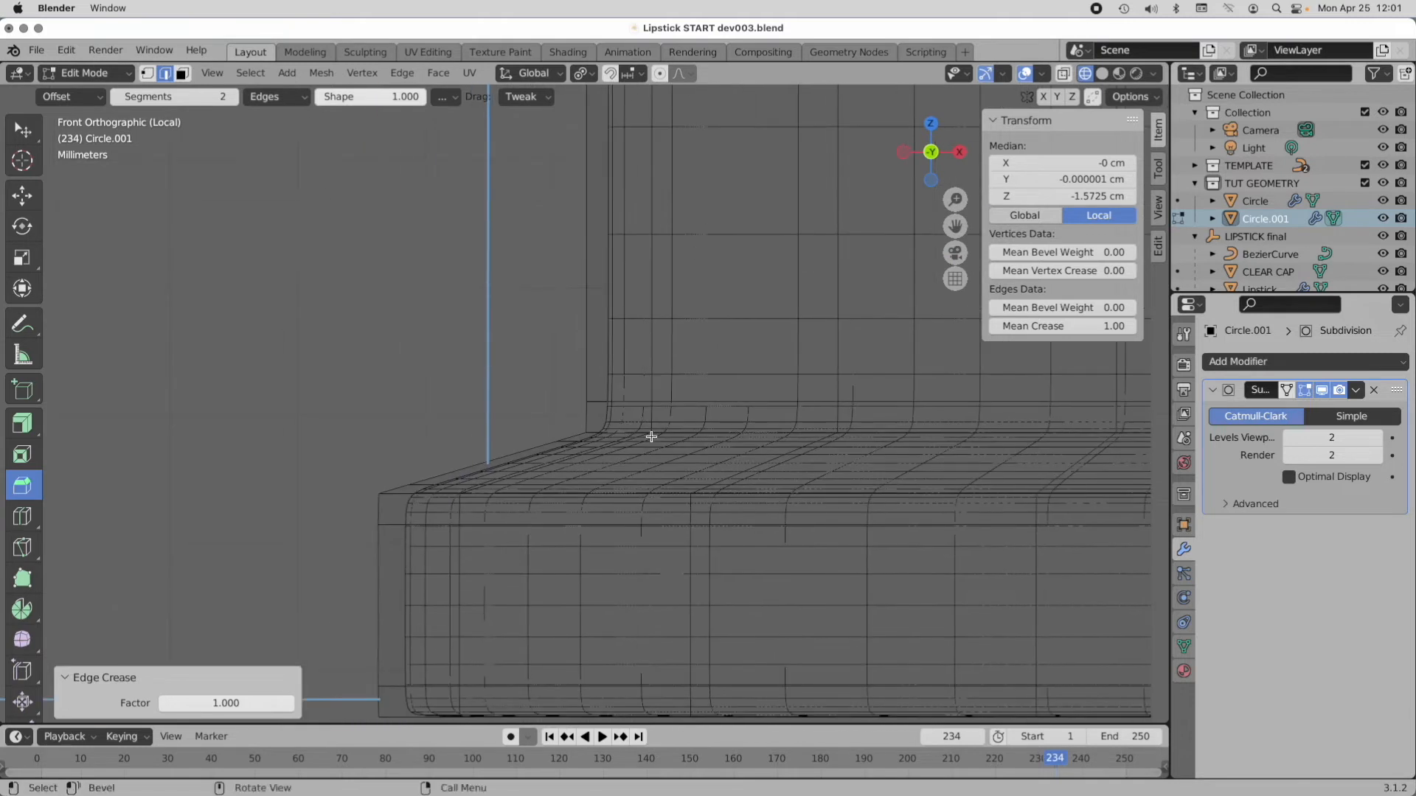
pyautogui.keyDown('alt'); pyautogui.click(626, 401); pyautogui.keyUp('alt')
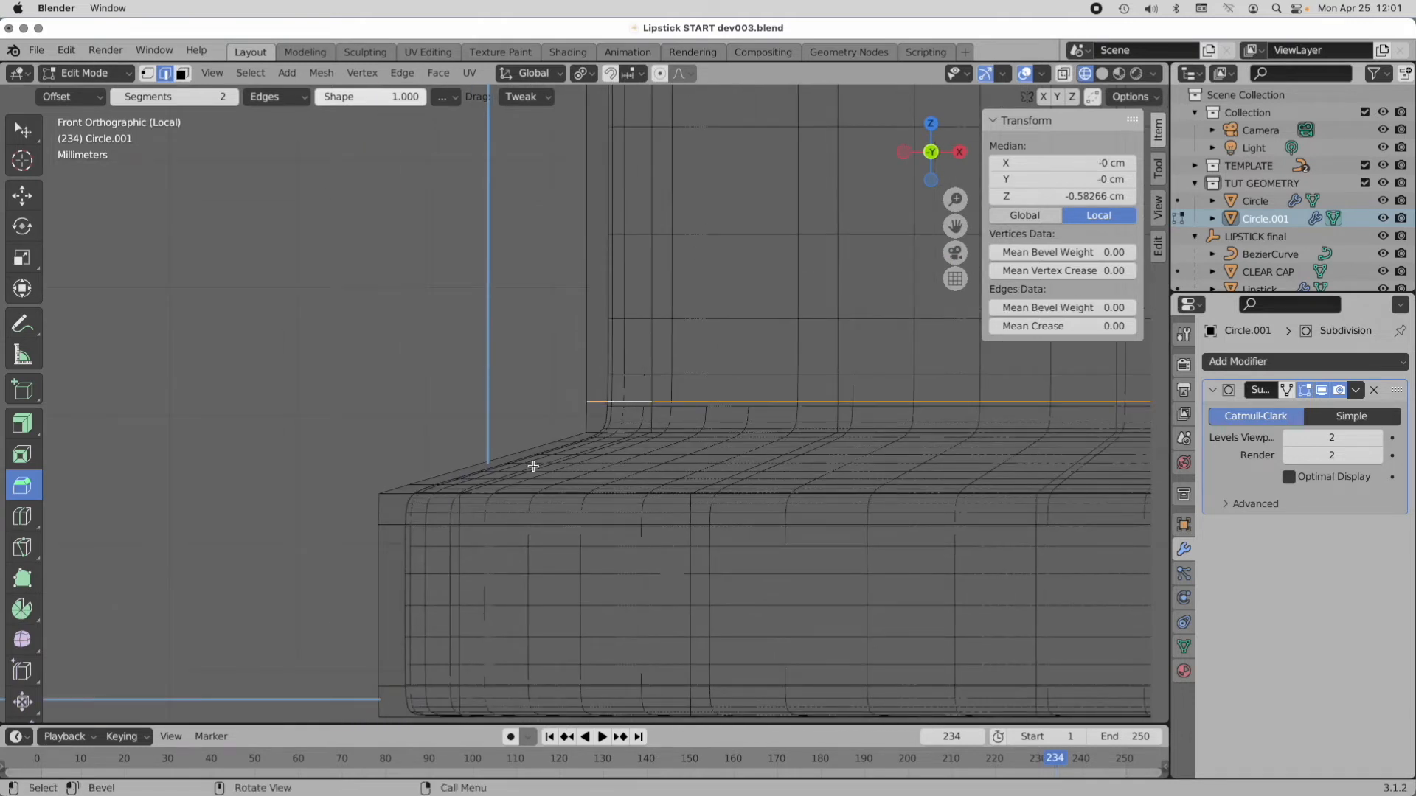
pyautogui.keyDown('alt'); pyautogui.keyDown('shift'); pyautogui.click(435, 524); pyautogui.keyUp('shift'); pyautogui.keyUp('alt')
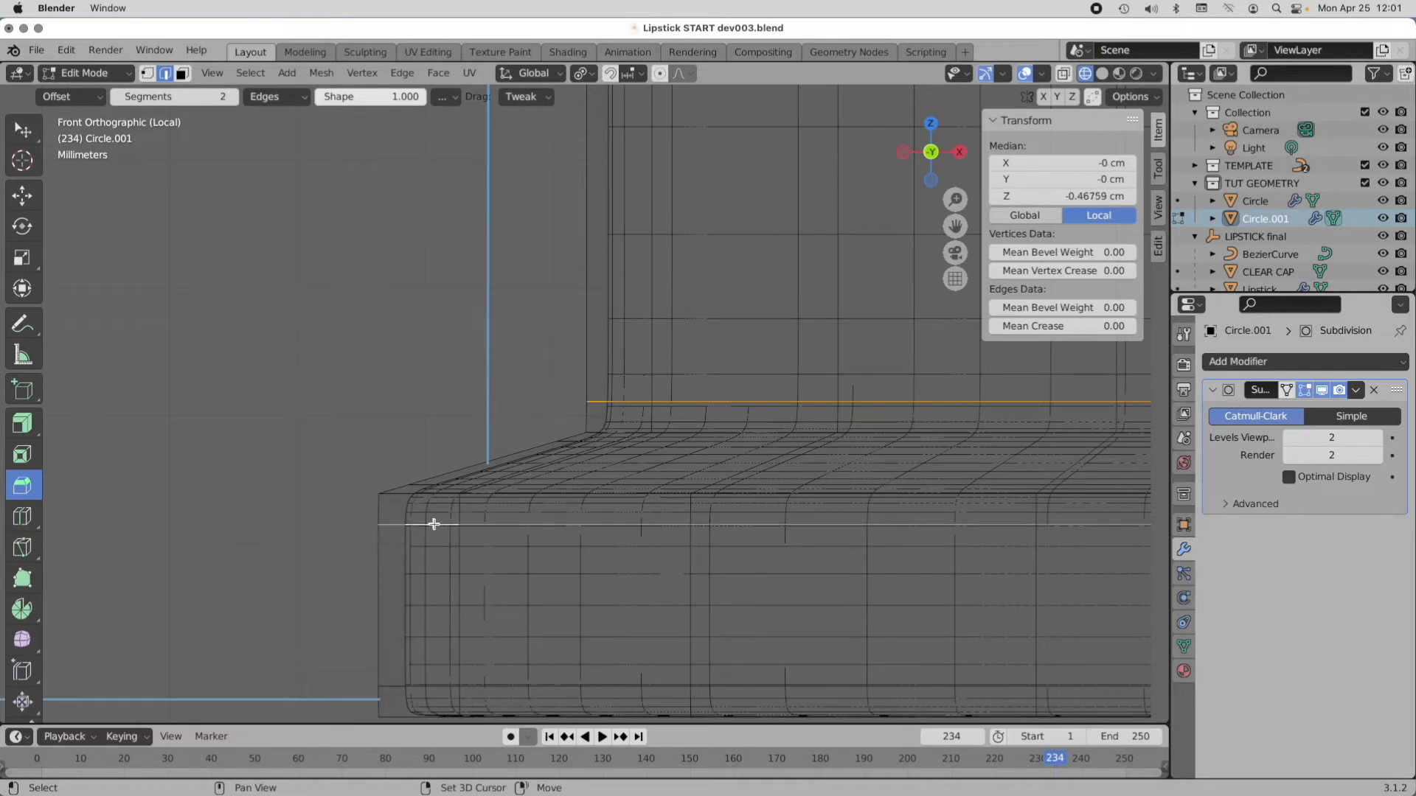
pyautogui.keyDown('alt'); pyautogui.keyDown('shift'); pyautogui.click(395, 684); pyautogui.keyUp('shift'); pyautogui.keyUp('alt')
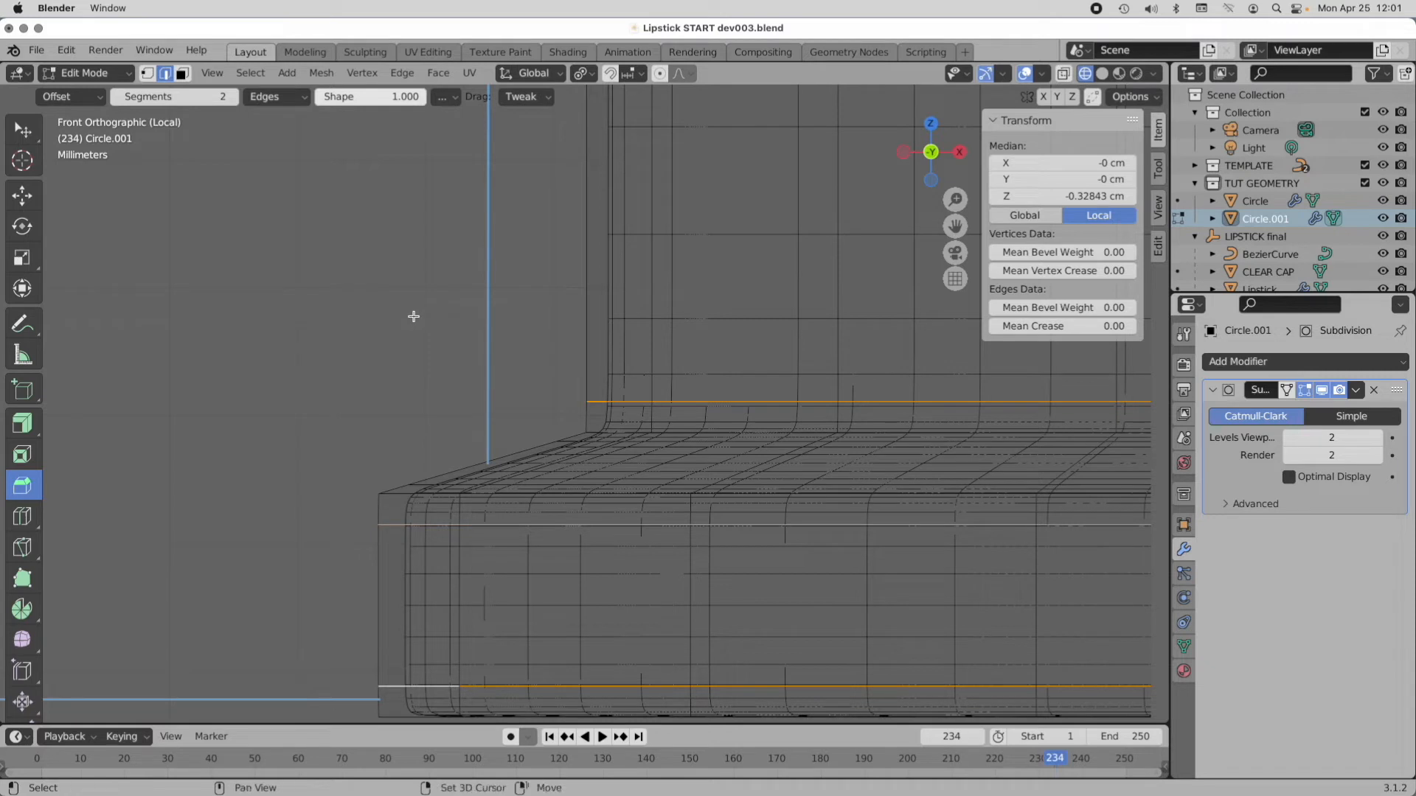
pyautogui.hotkey('shift', 'e')
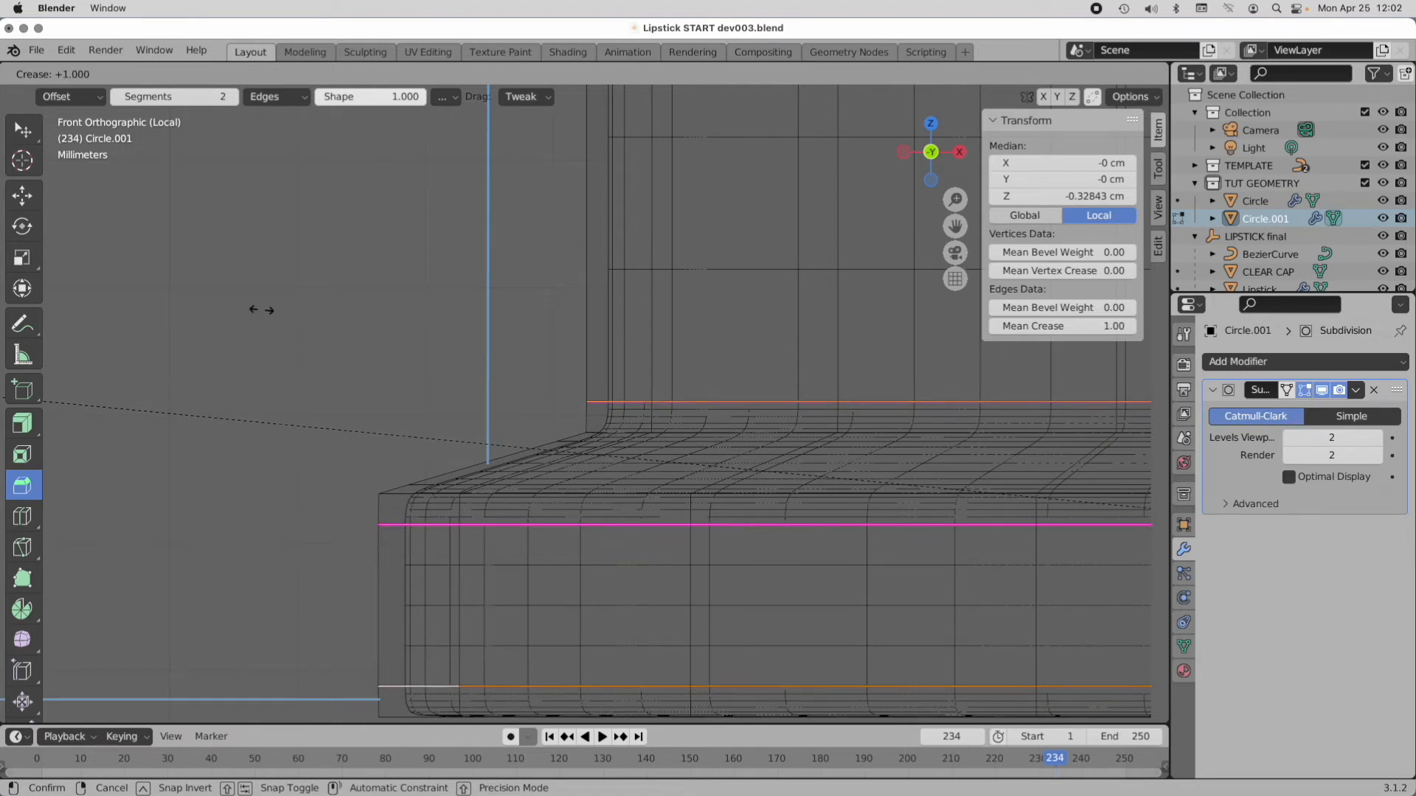
pyautogui.click(261, 310)
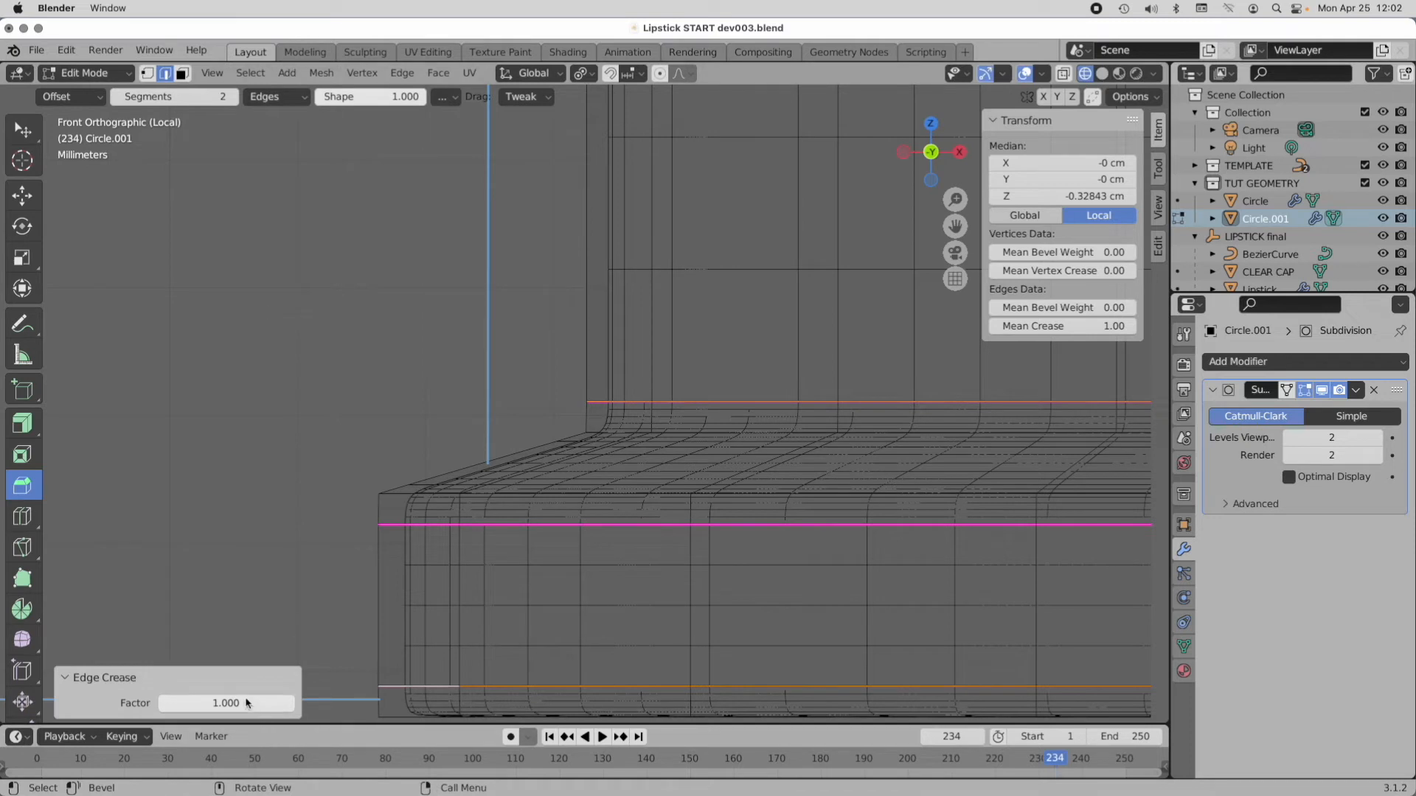
pyautogui.click(363, 353)
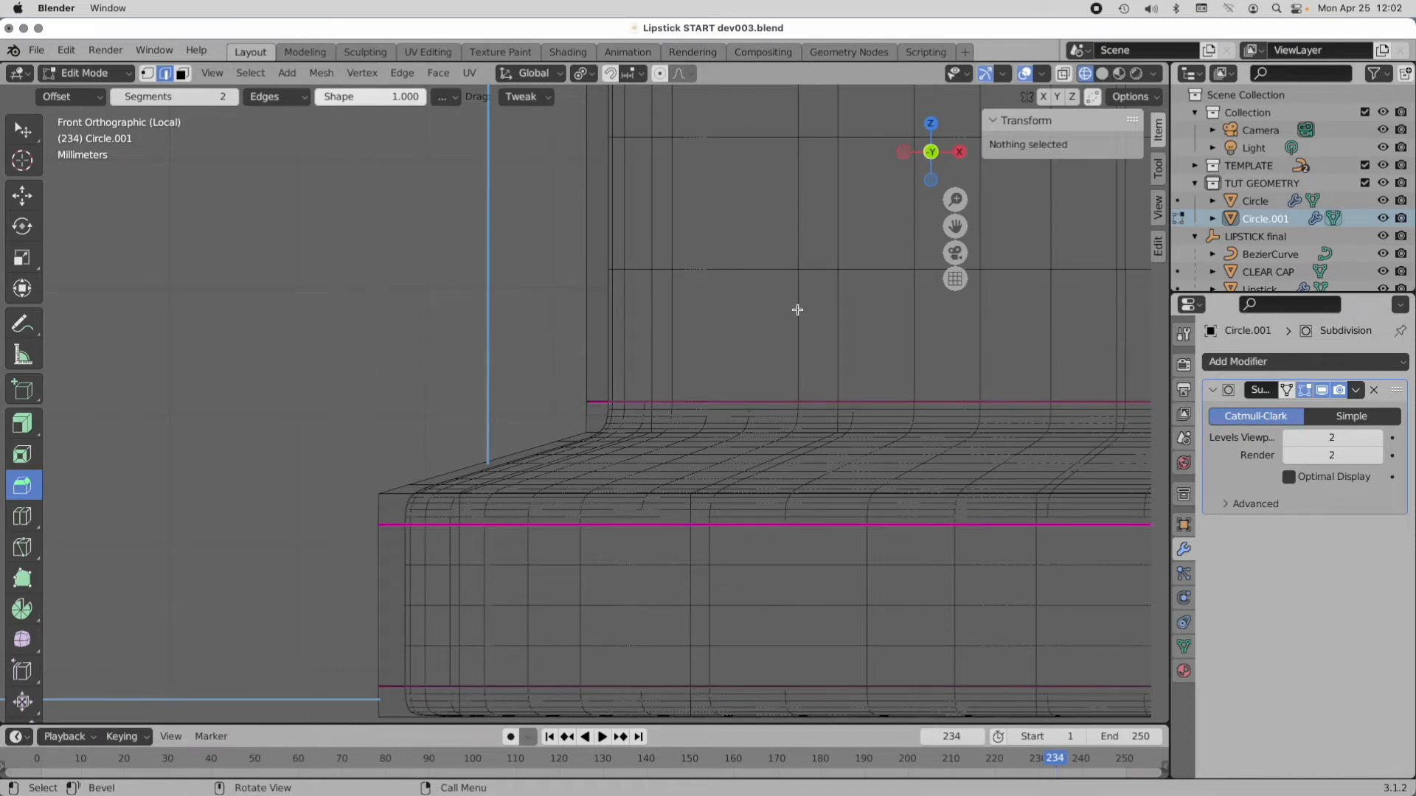
# Step: Crease the edge loop at the foot of the collar's upper cylinder, just above the upper step, with a factor of 1
pyautogui.scroll(-4, 811, 207)
pyautogui.scroll(-2, 814, 177)
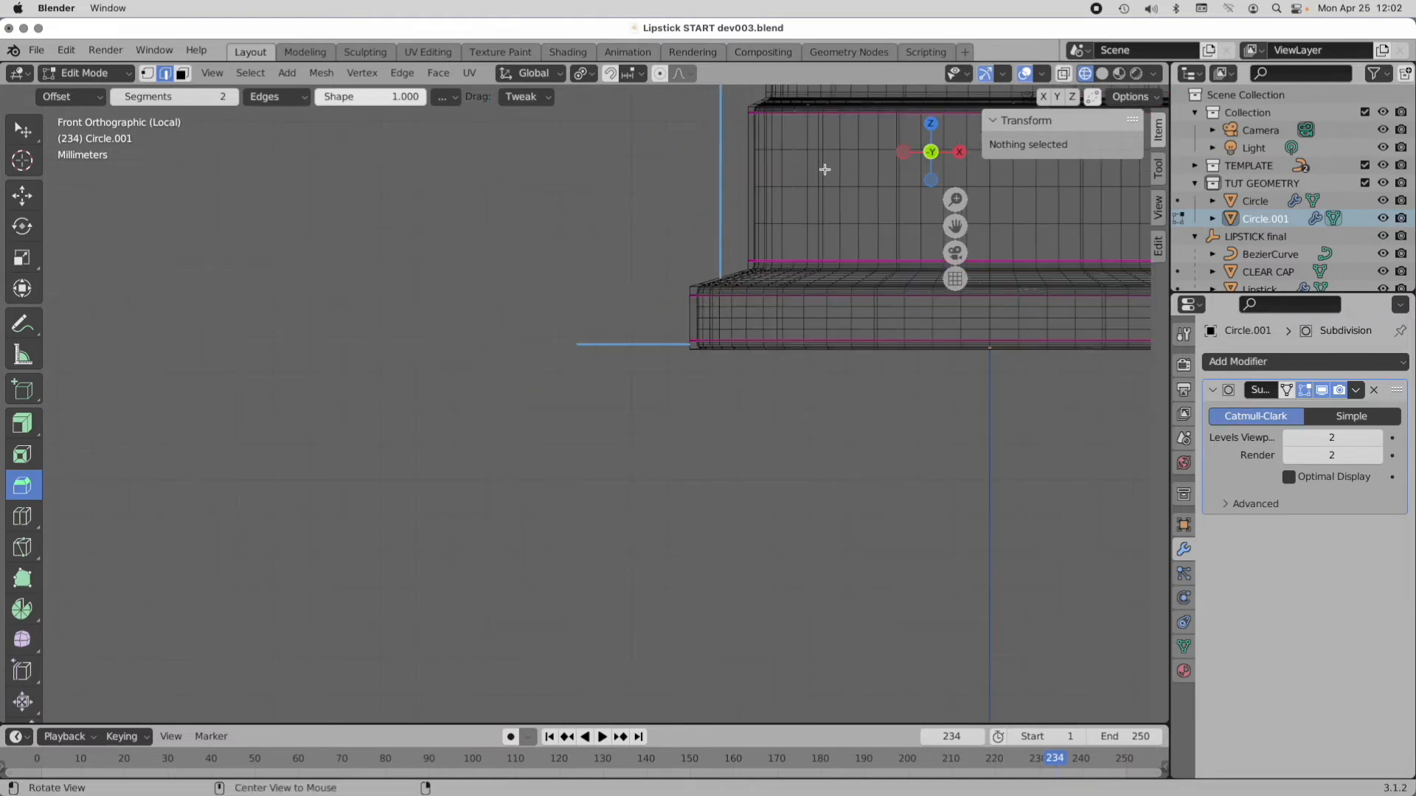
pyautogui.keyDown('shift'); pyautogui.moveTo(821, 167); pyautogui.dragTo(765, 501, button='middle'); pyautogui.keyUp('shift')
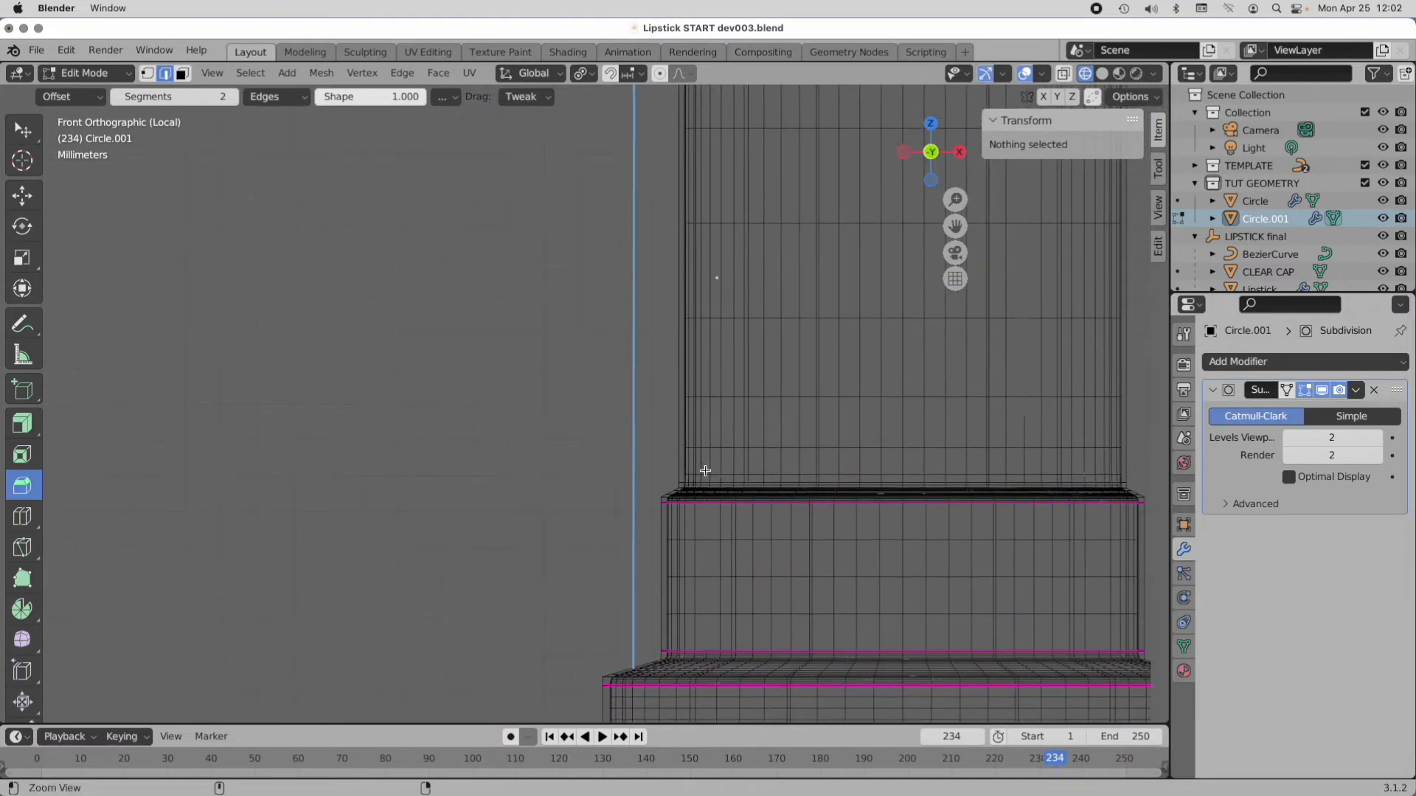
pyautogui.scroll(5, 778, 443)
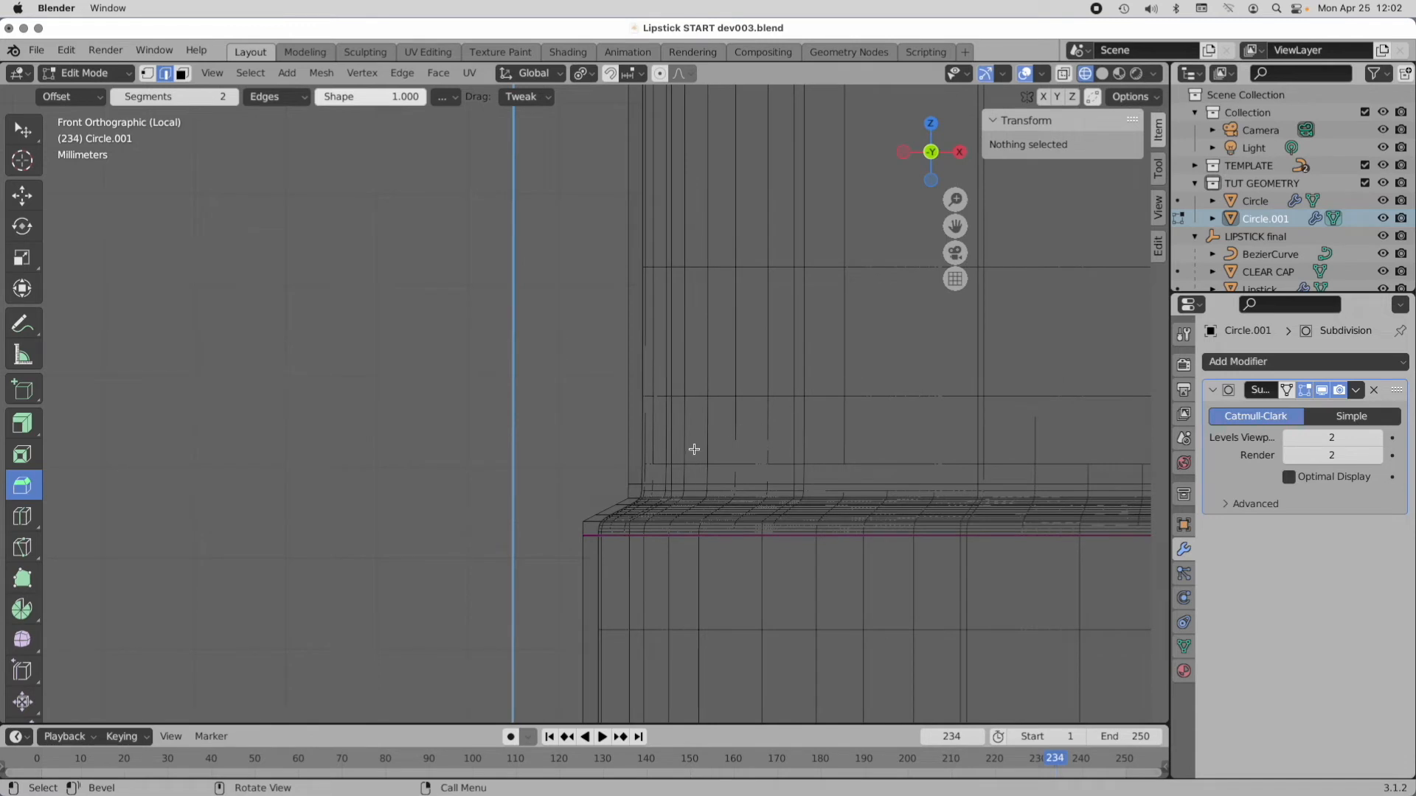
pyautogui.scroll(2, 686, 459)
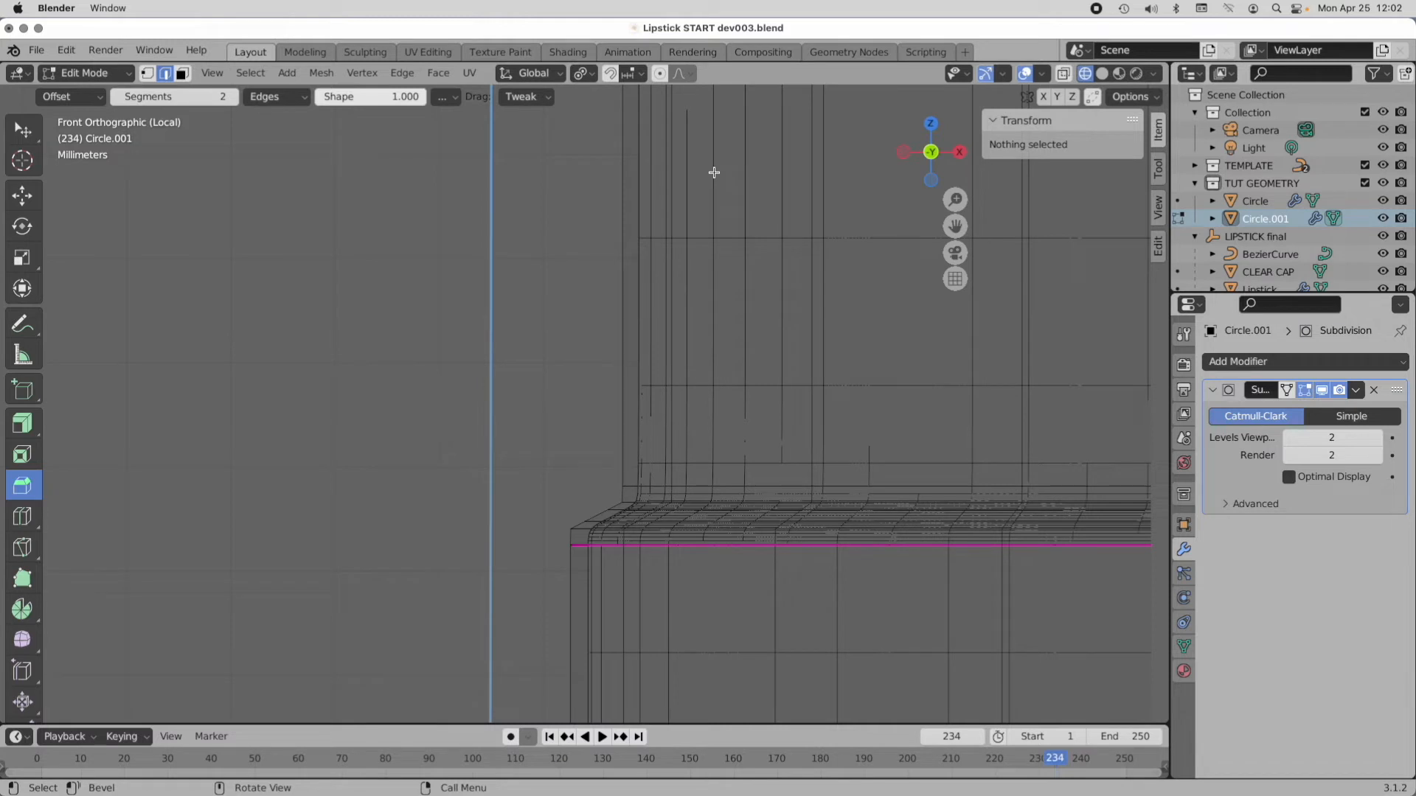
pyautogui.click(709, 485)
pyautogui.hotkey('shift', 'e')
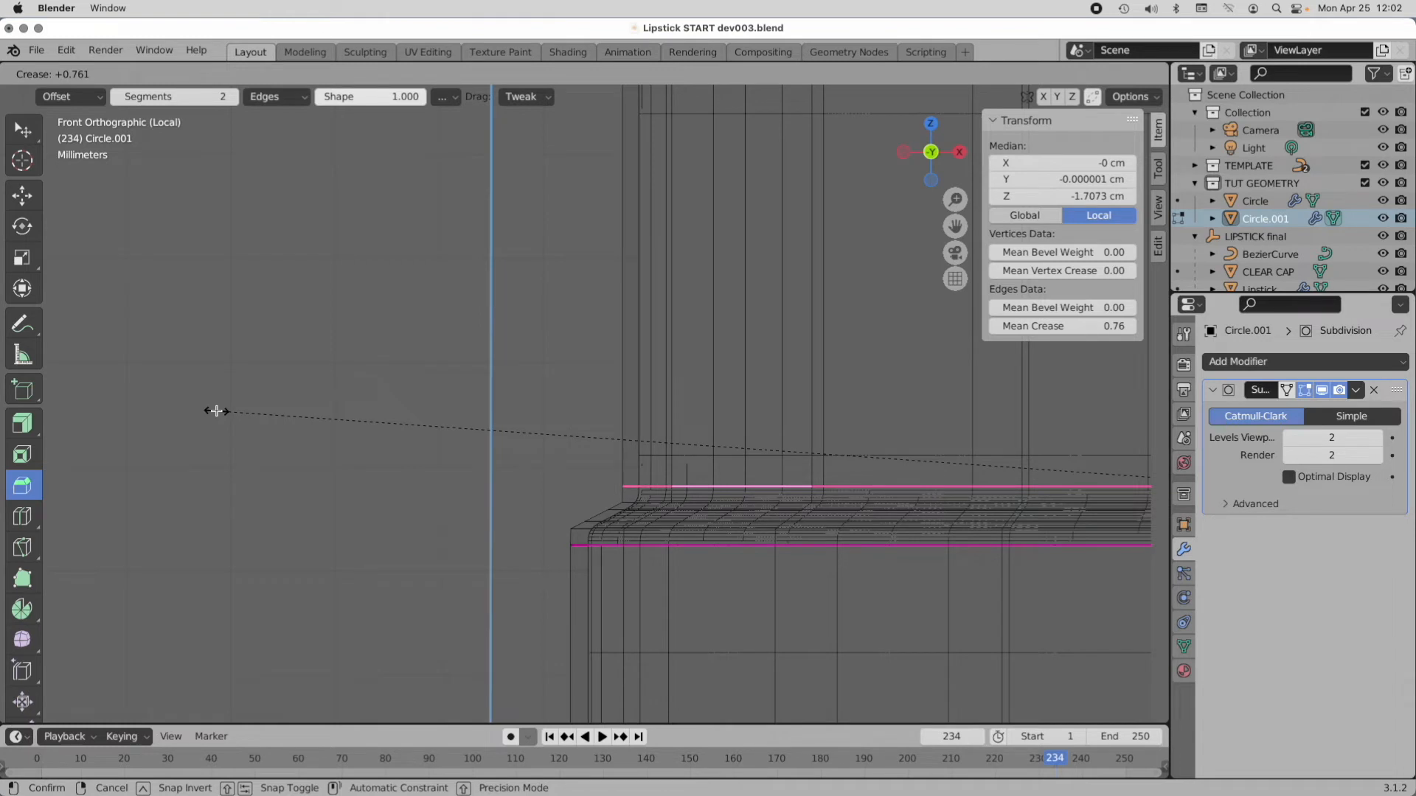
pyautogui.click(217, 411)
pyautogui.click(240, 704)
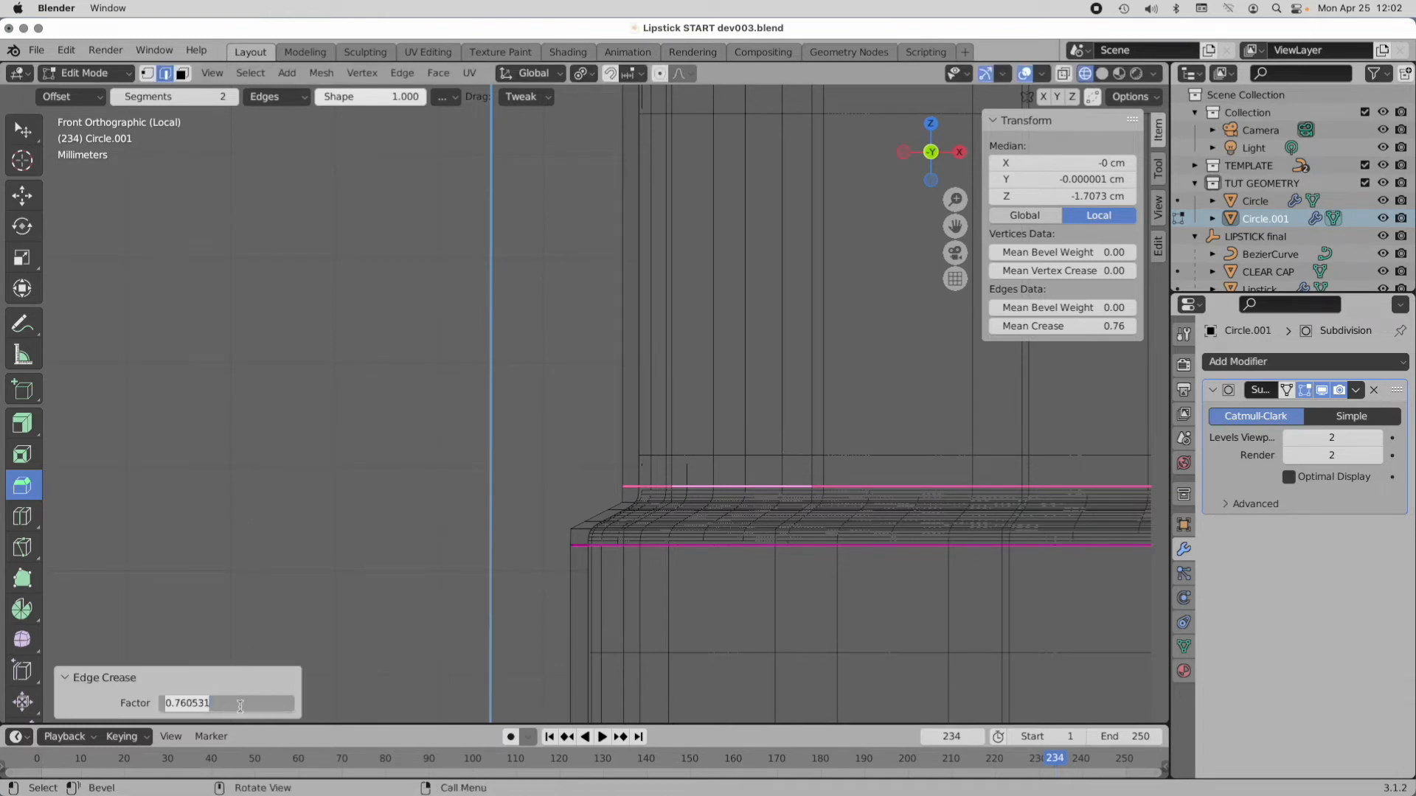
pyautogui.write('1')
pyautogui.press('Return')
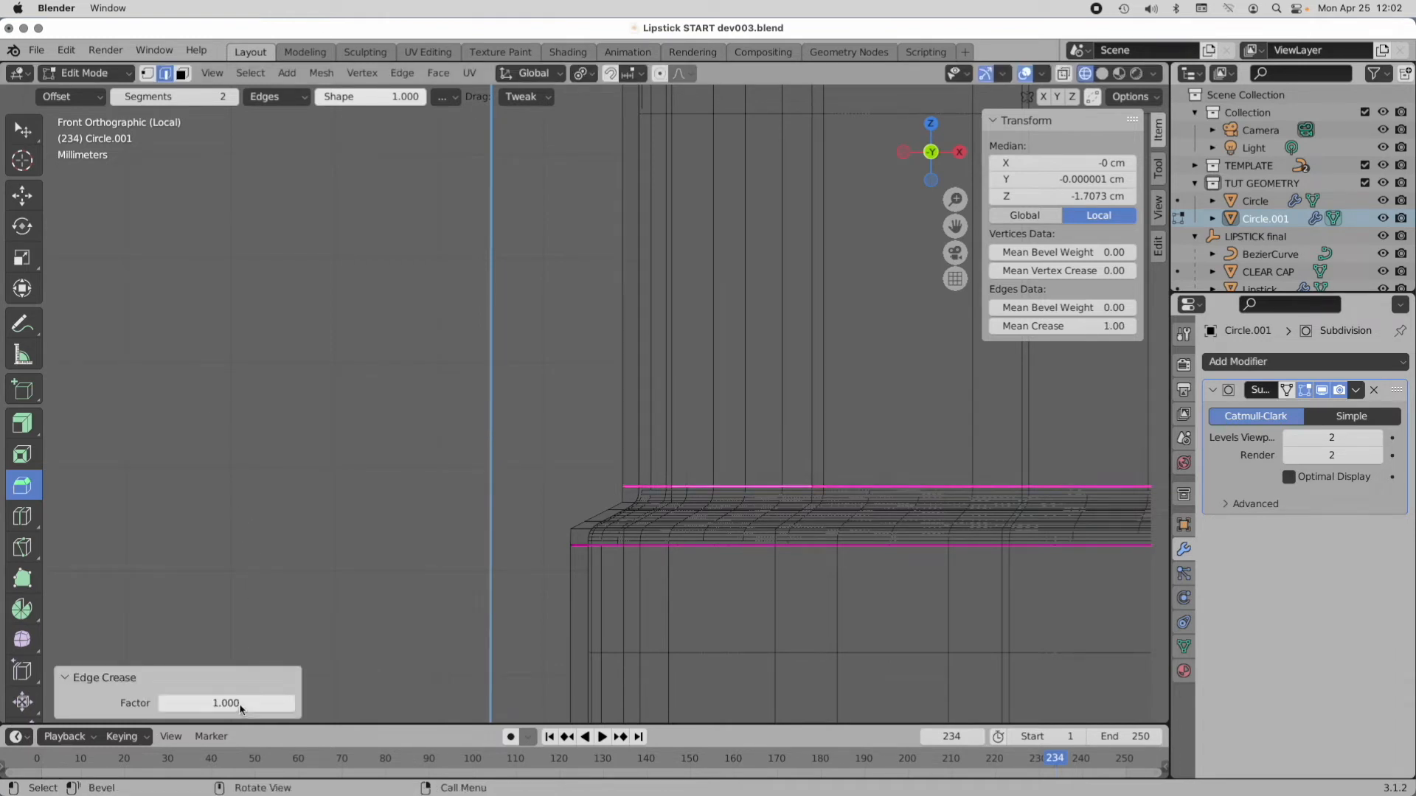
# Step: Crease the edge loop just below the collar's top rim with a factor of 1 and clear the selection
pyautogui.scroll(-1, 838, 128)
pyautogui.scroll(-2, 819, 144)
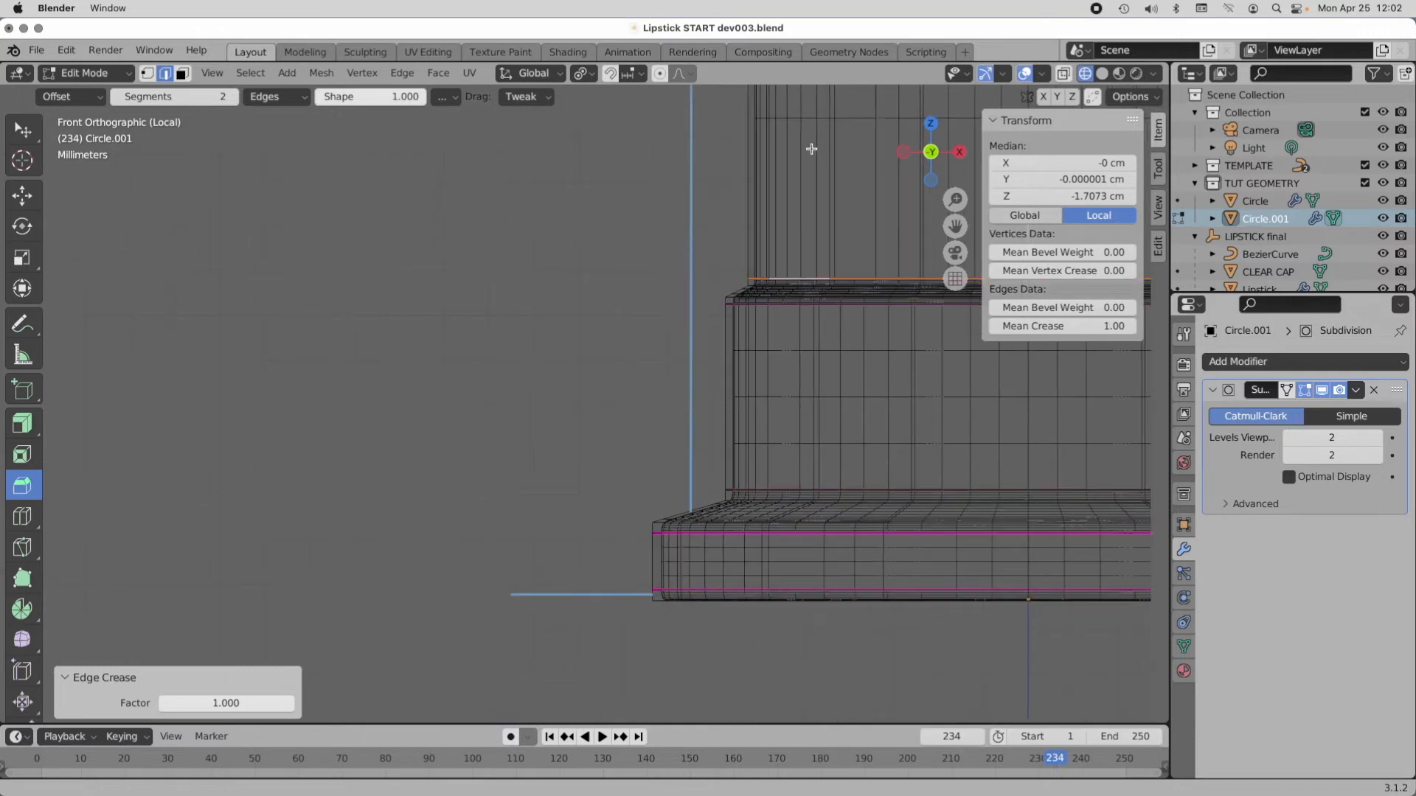
pyautogui.scroll(5, 663, 591)
pyautogui.keyDown('shift'); pyautogui.moveTo(663, 592); pyautogui.dragTo(626, 647, button='middle'); pyautogui.keyUp('shift')
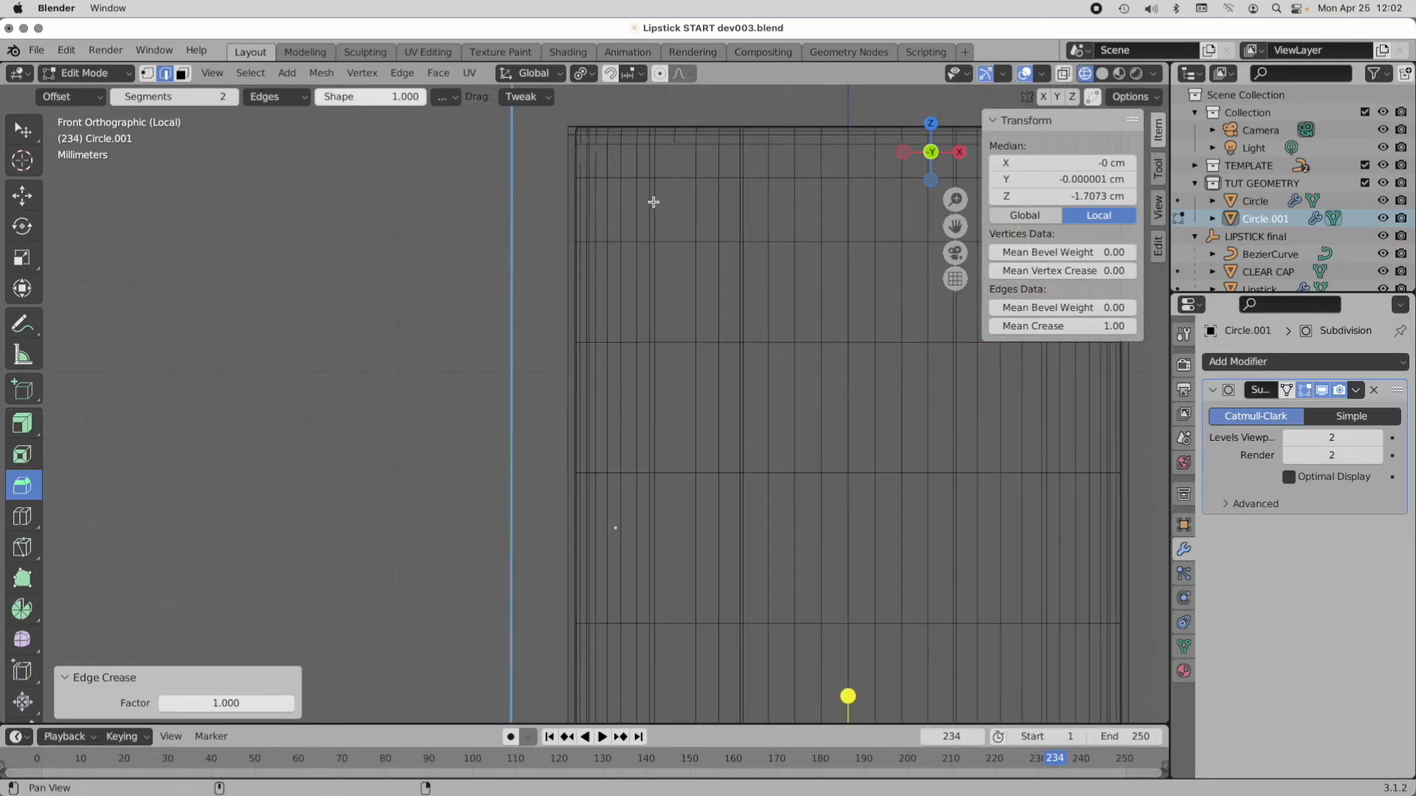
pyautogui.keyDown('shift'); pyautogui.moveTo(654, 198); pyautogui.dragTo(644, 315, button='middle'); pyautogui.keyUp('shift')
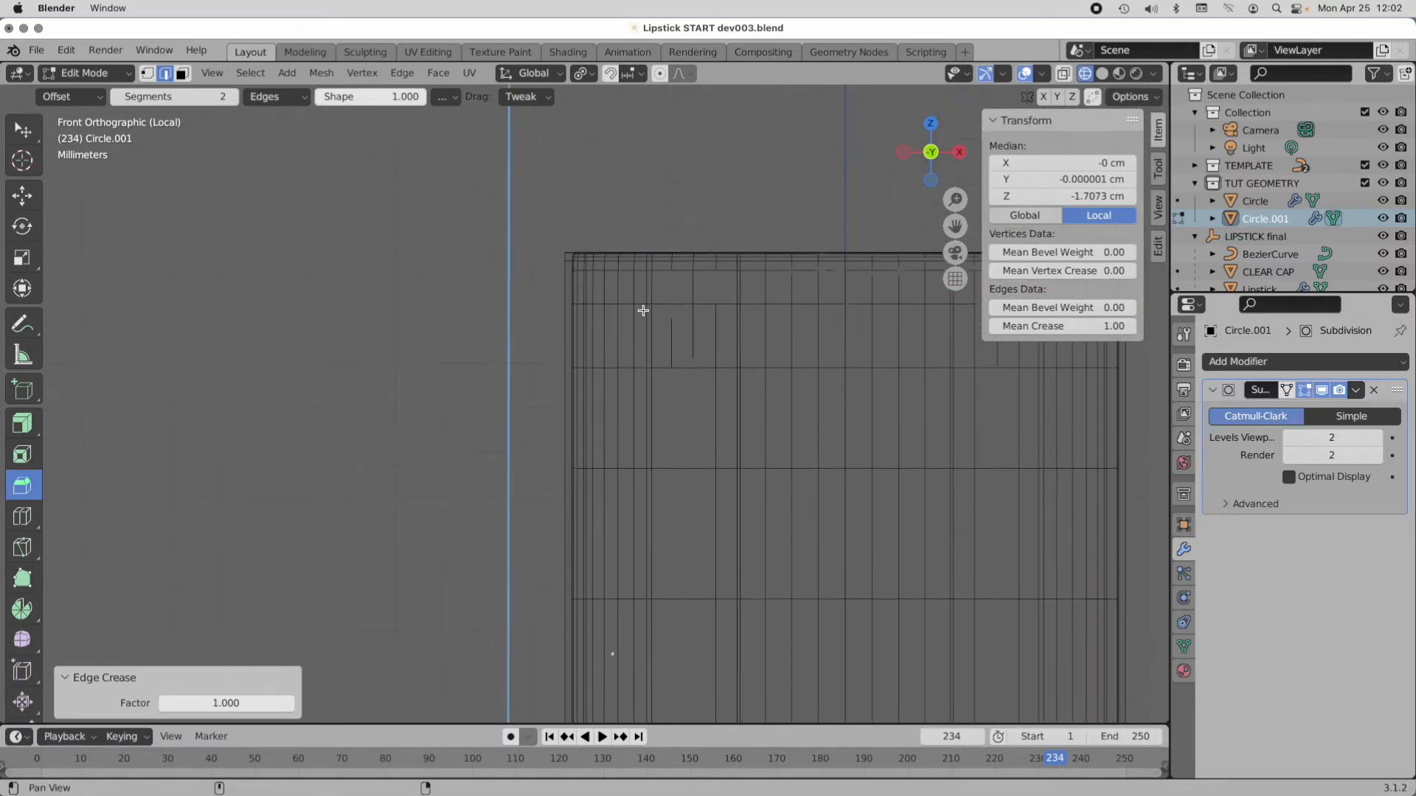
pyautogui.keyDown('alt'); pyautogui.click(609, 260); pyautogui.keyUp('alt')
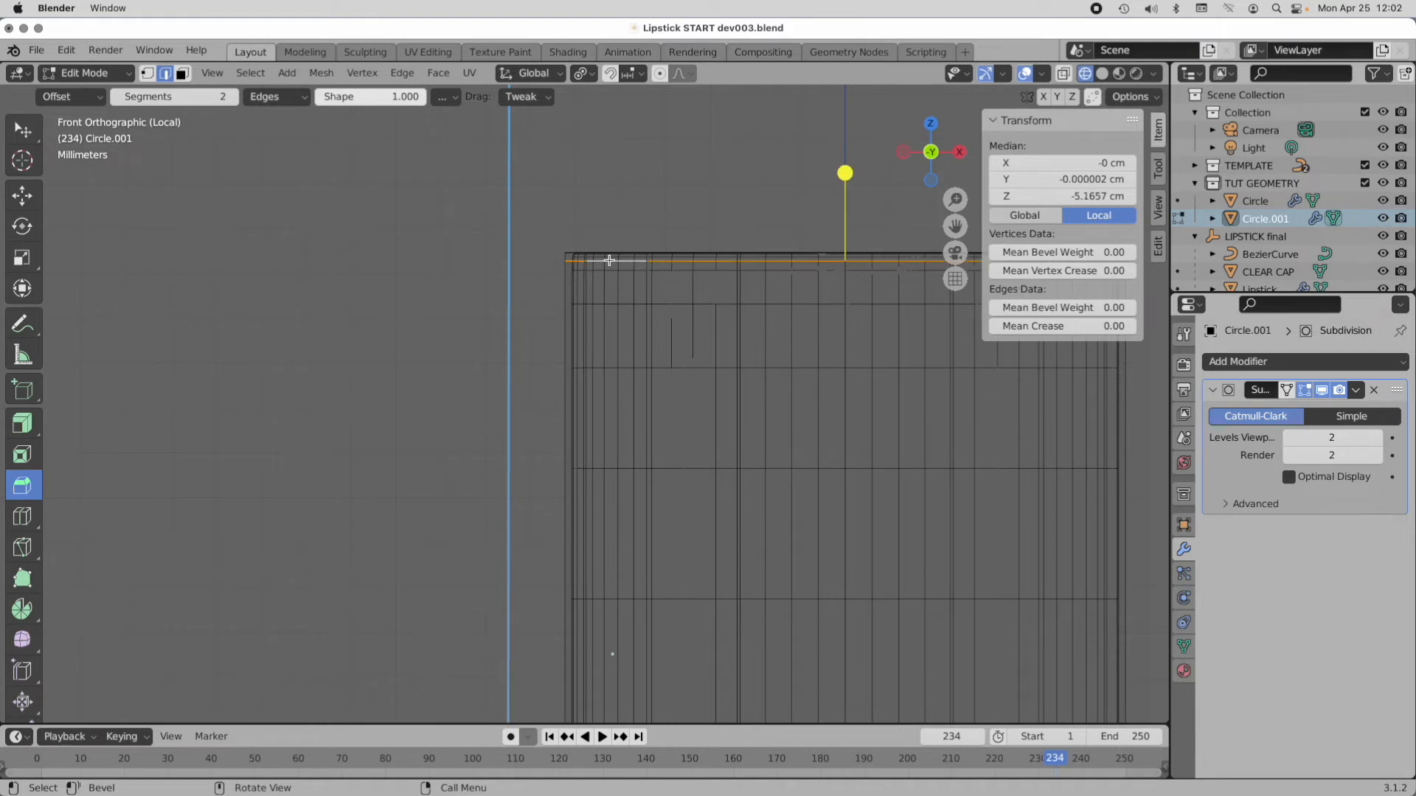
pyautogui.hotkey('shift', 'e')
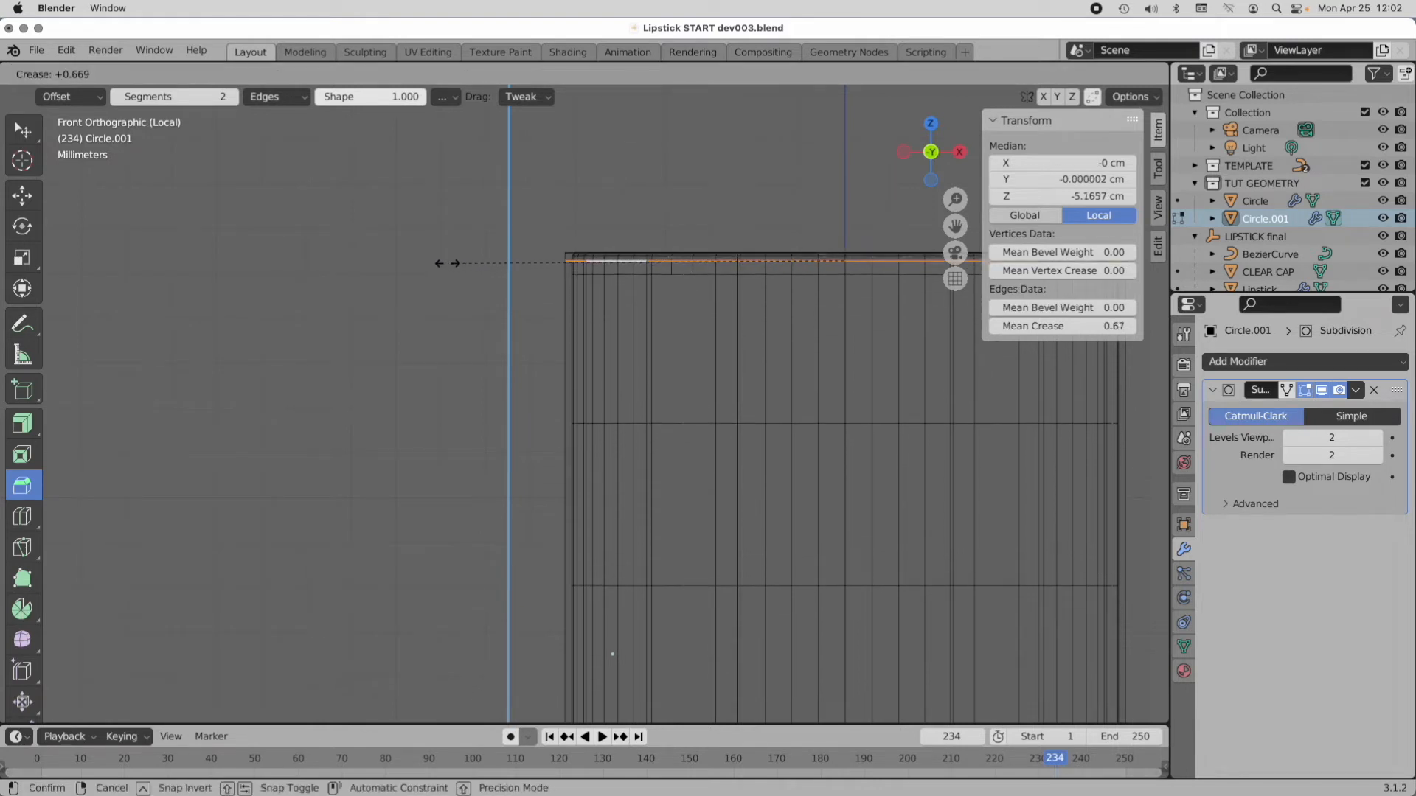
pyautogui.click(263, 259)
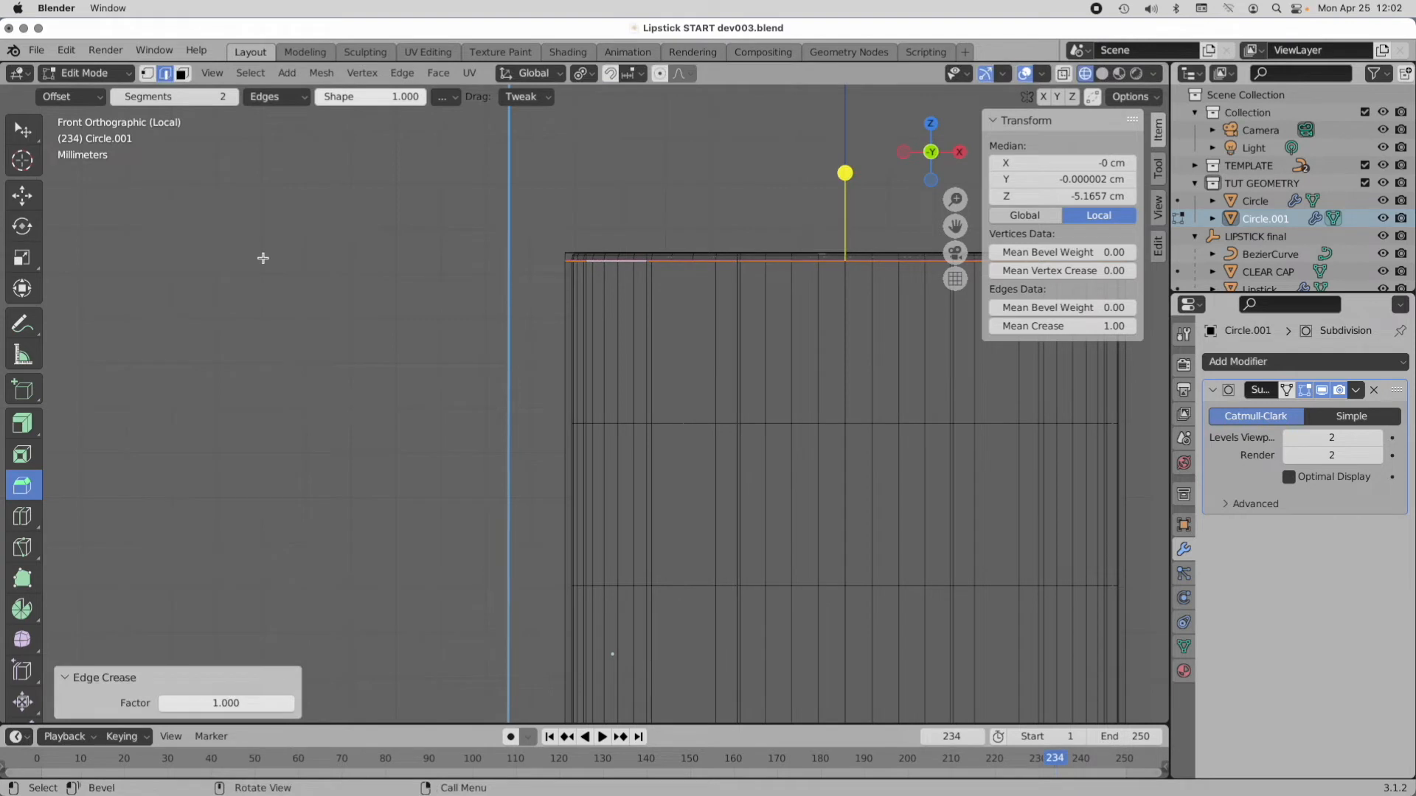
pyautogui.click(263, 258)
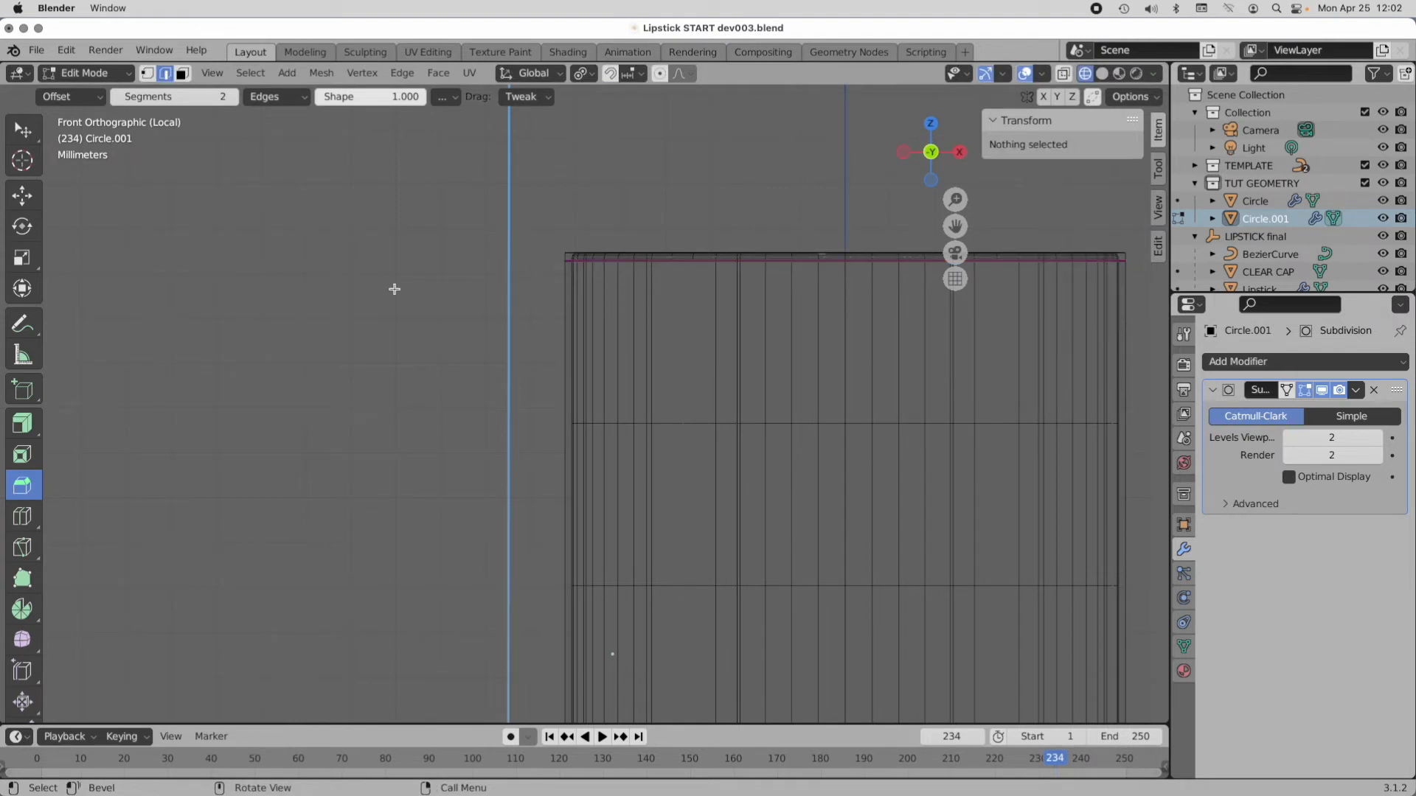
# Step: Return to Object Mode and display the collar in solid shading to examine its creased steps and base
pyautogui.press('Tab')
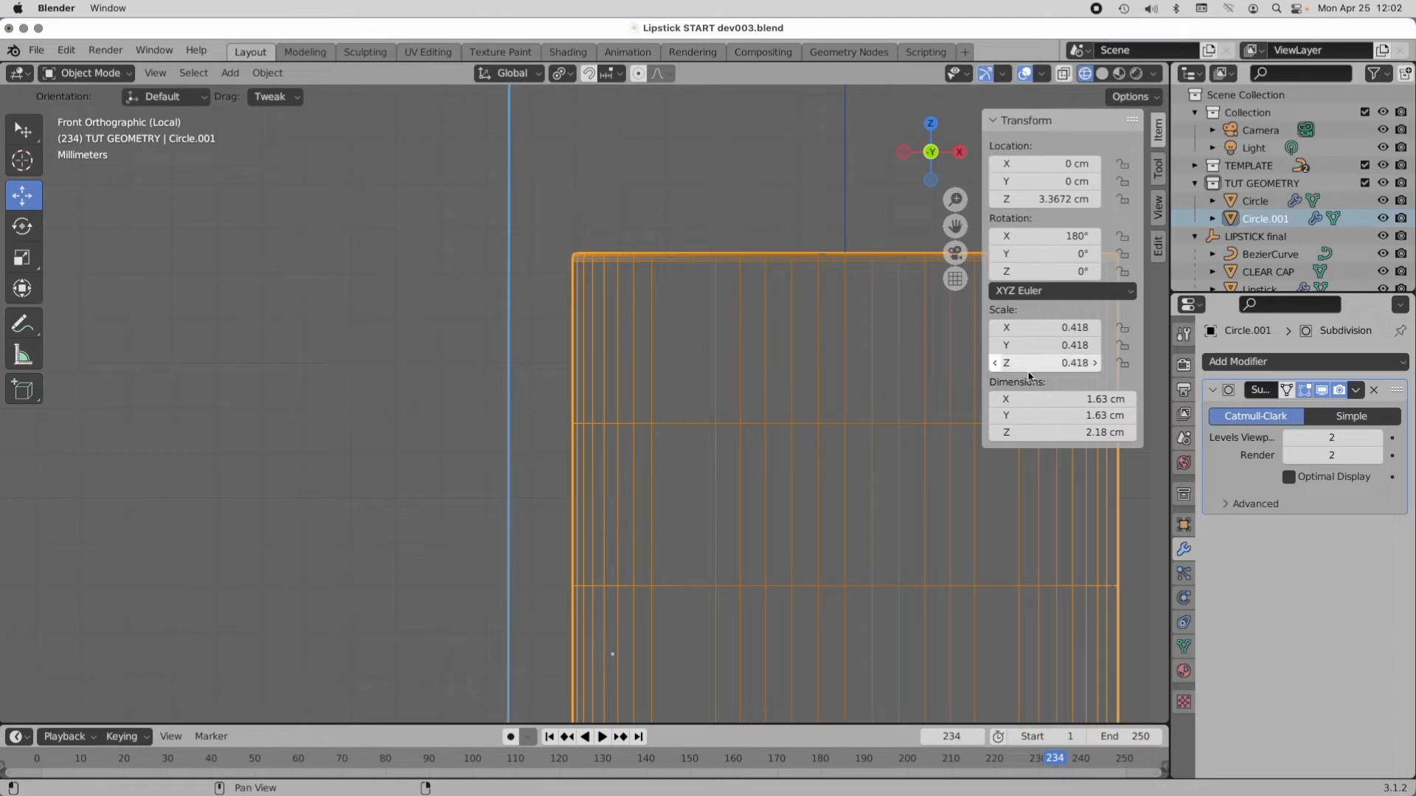
pyautogui.click(1102, 74)
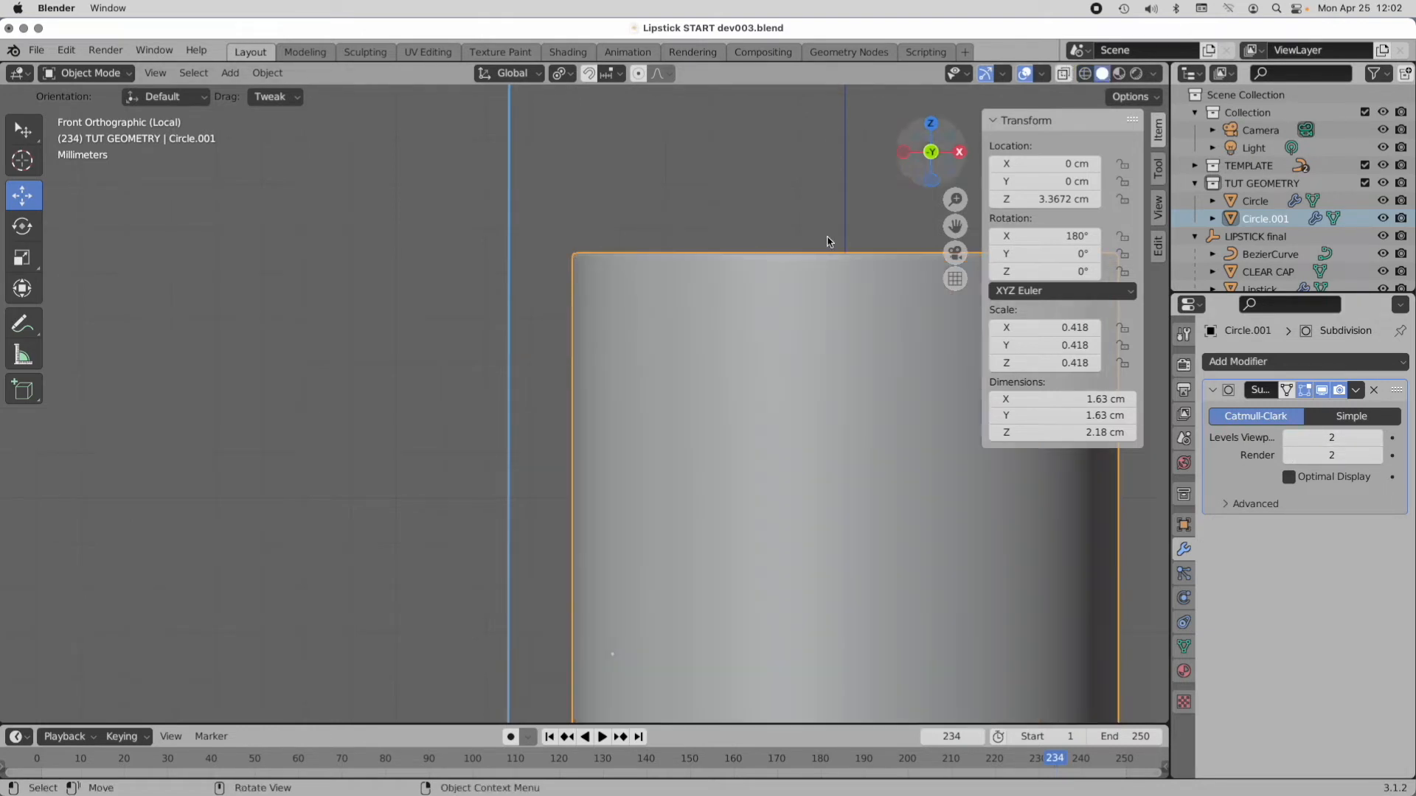
pyautogui.scroll(-3, 613, 593)
pyautogui.keyDown('shift'); pyautogui.scroll(-3, 649, 250); pyautogui.keyUp('shift')
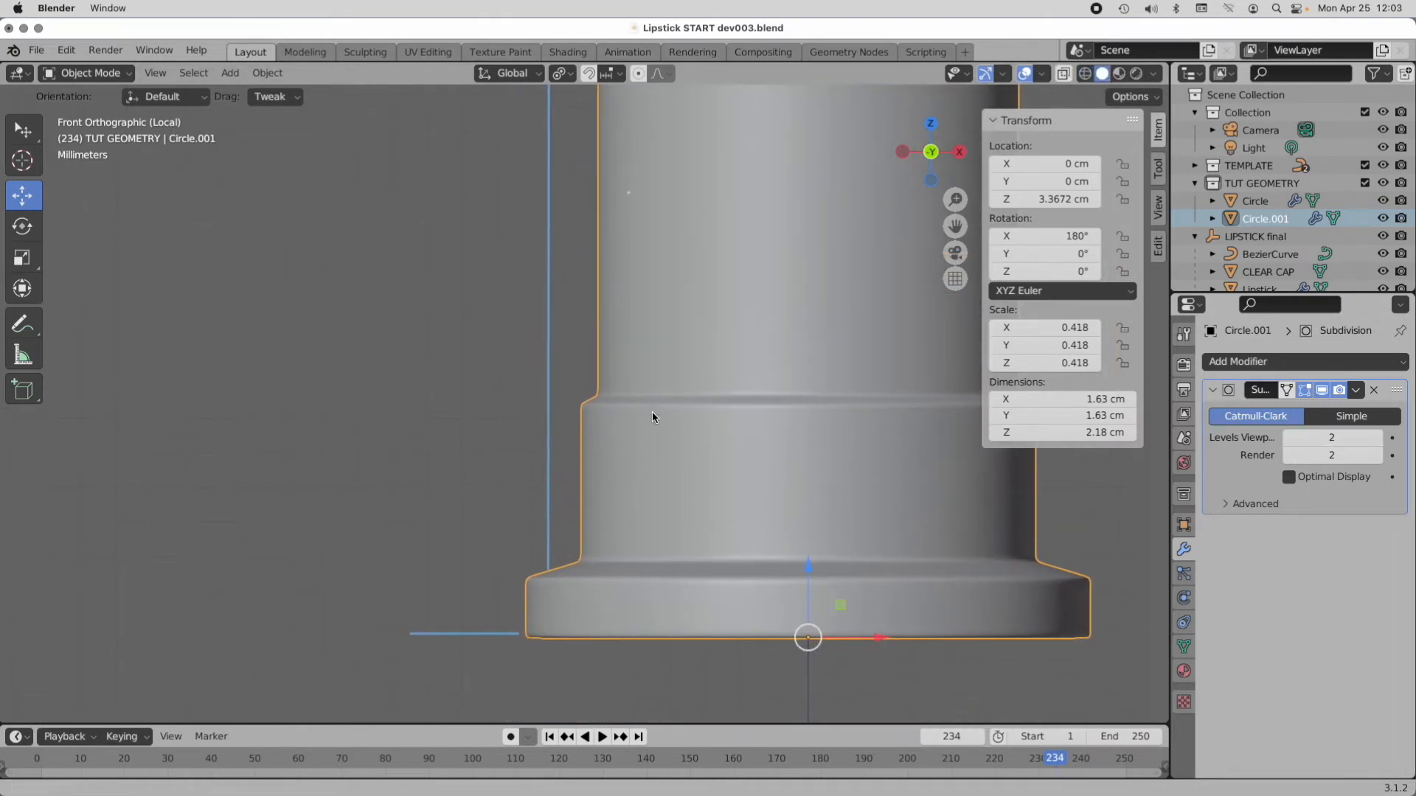
# Step: Deselect the collar, inspect its rim and steps, and exit local view to show it together with the lower body
pyautogui.click(518, 458)
pyautogui.scroll(1, 558, 481)
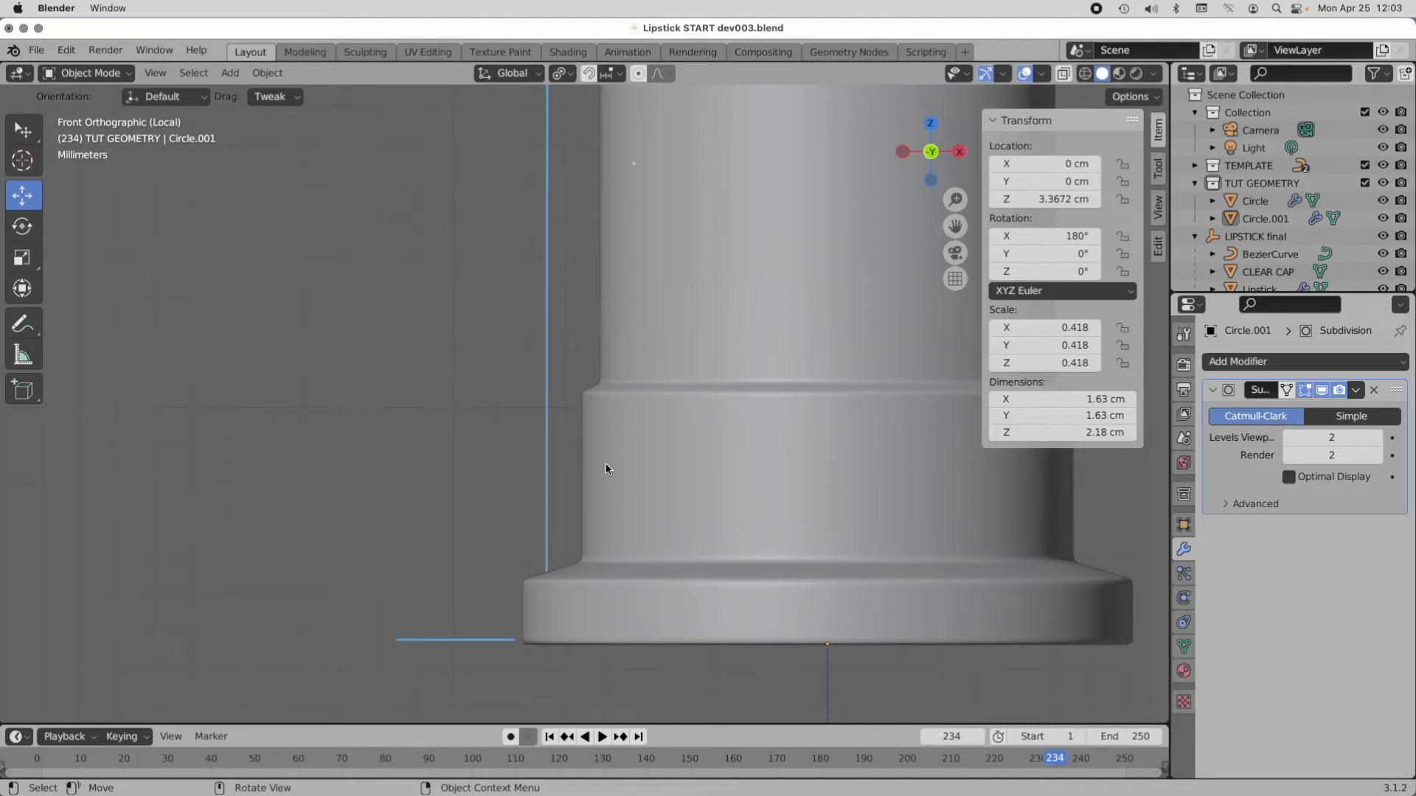
pyautogui.scroll(-3, 697, 277)
pyautogui.moveTo(679, 291); pyautogui.dragTo(633, 342, button='middle')
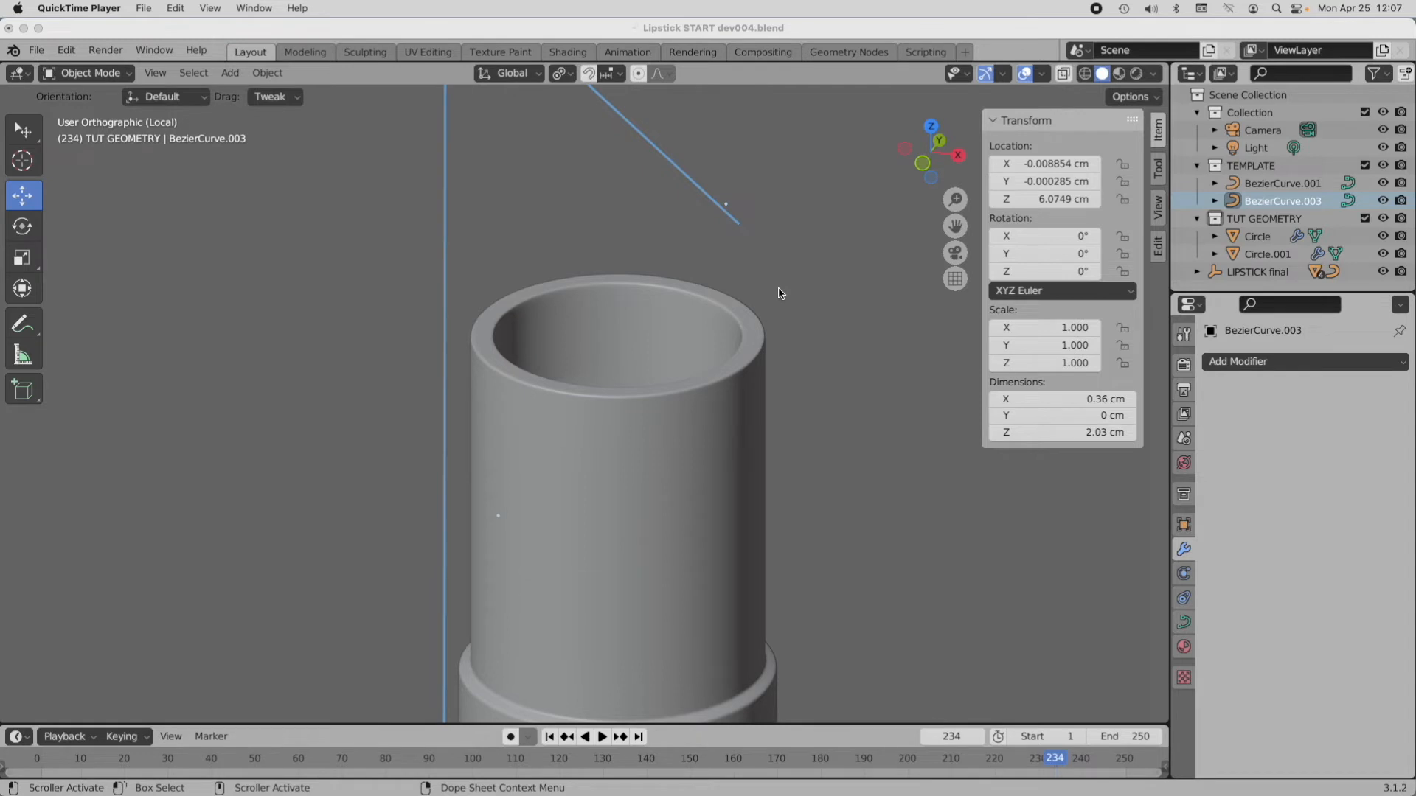
pyautogui.click(781, 294)
pyautogui.press('KP_Divide')
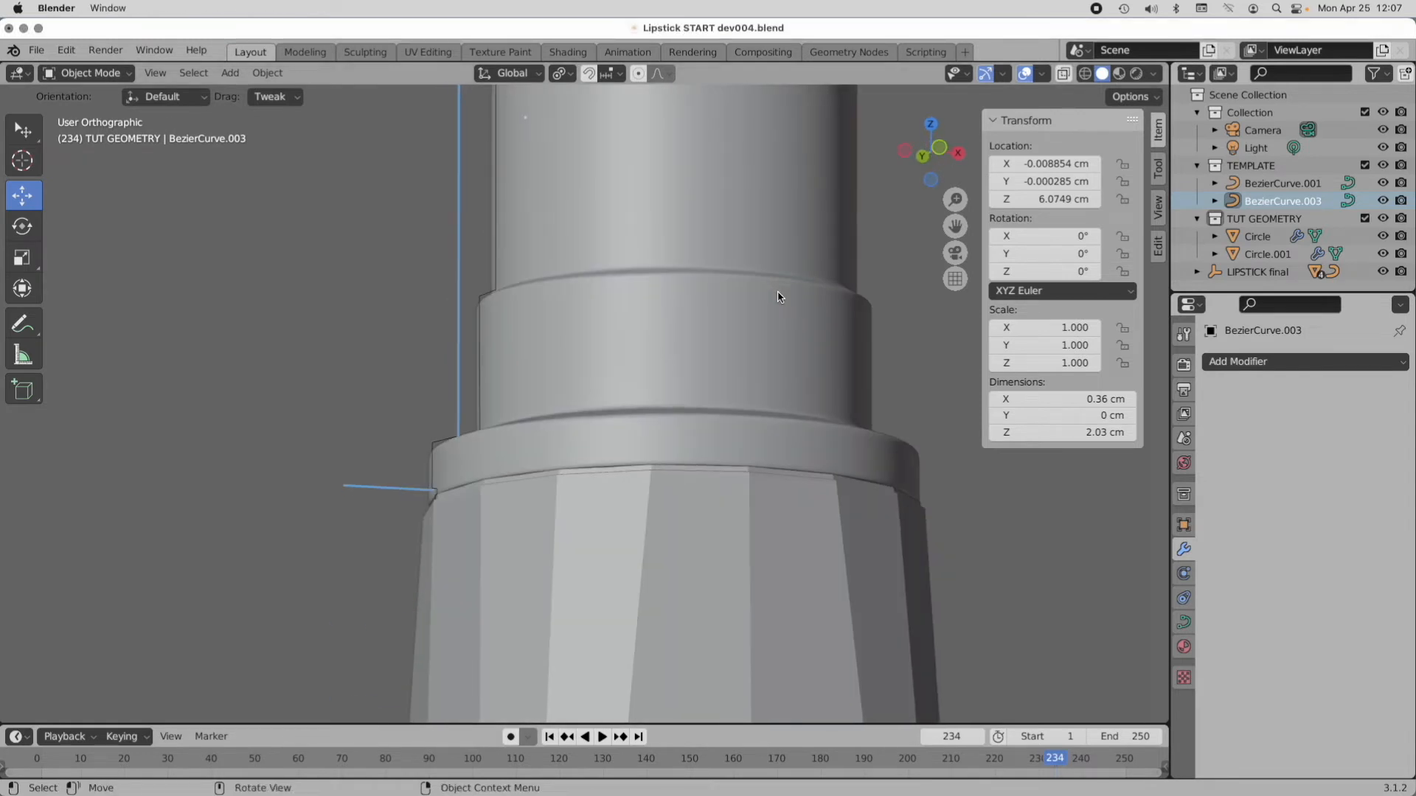
pyautogui.scroll(-6, 780, 296)
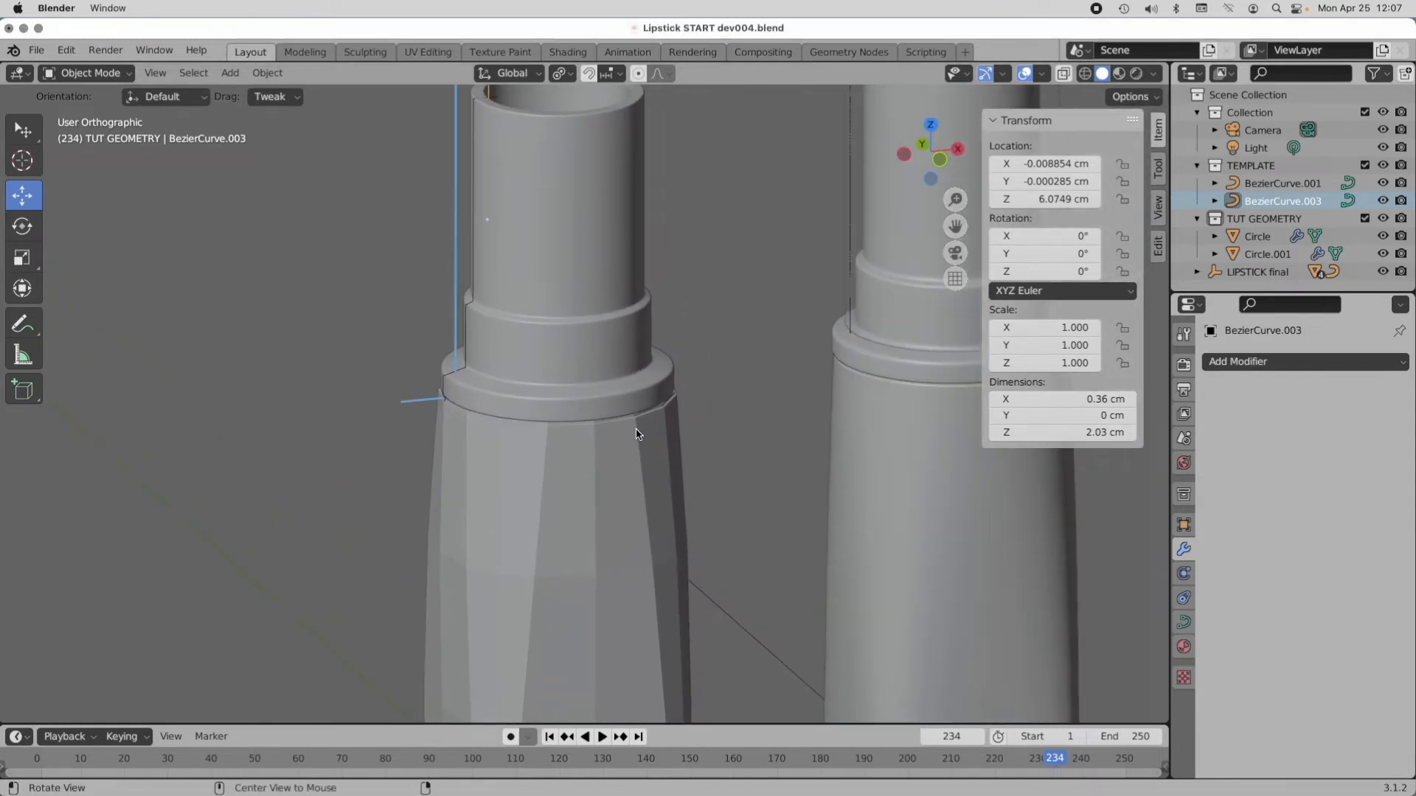
# Step: Enable the viewport display of the lower body's Subdivision modifier and shade the body smooth
pyautogui.click(639, 433)
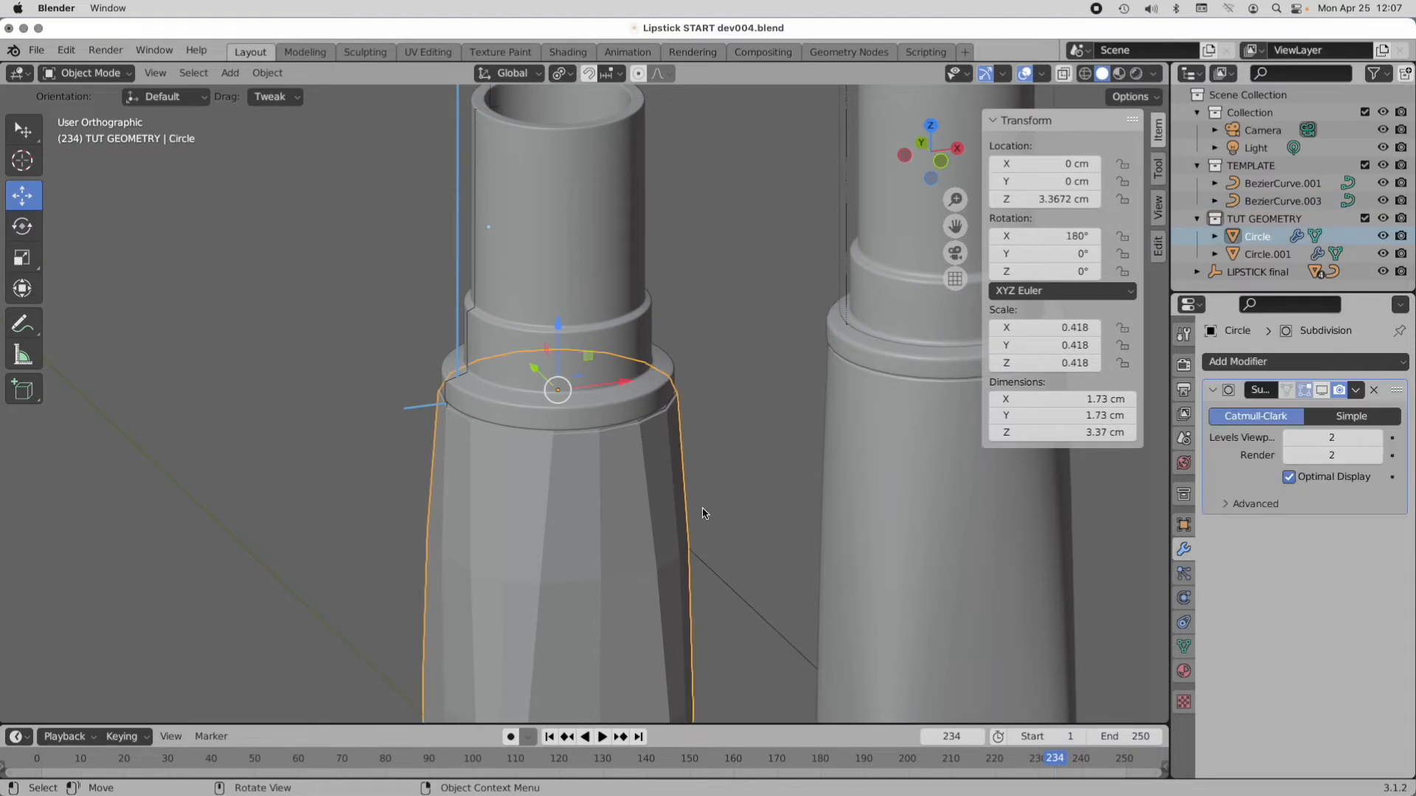
pyautogui.click(1322, 391)
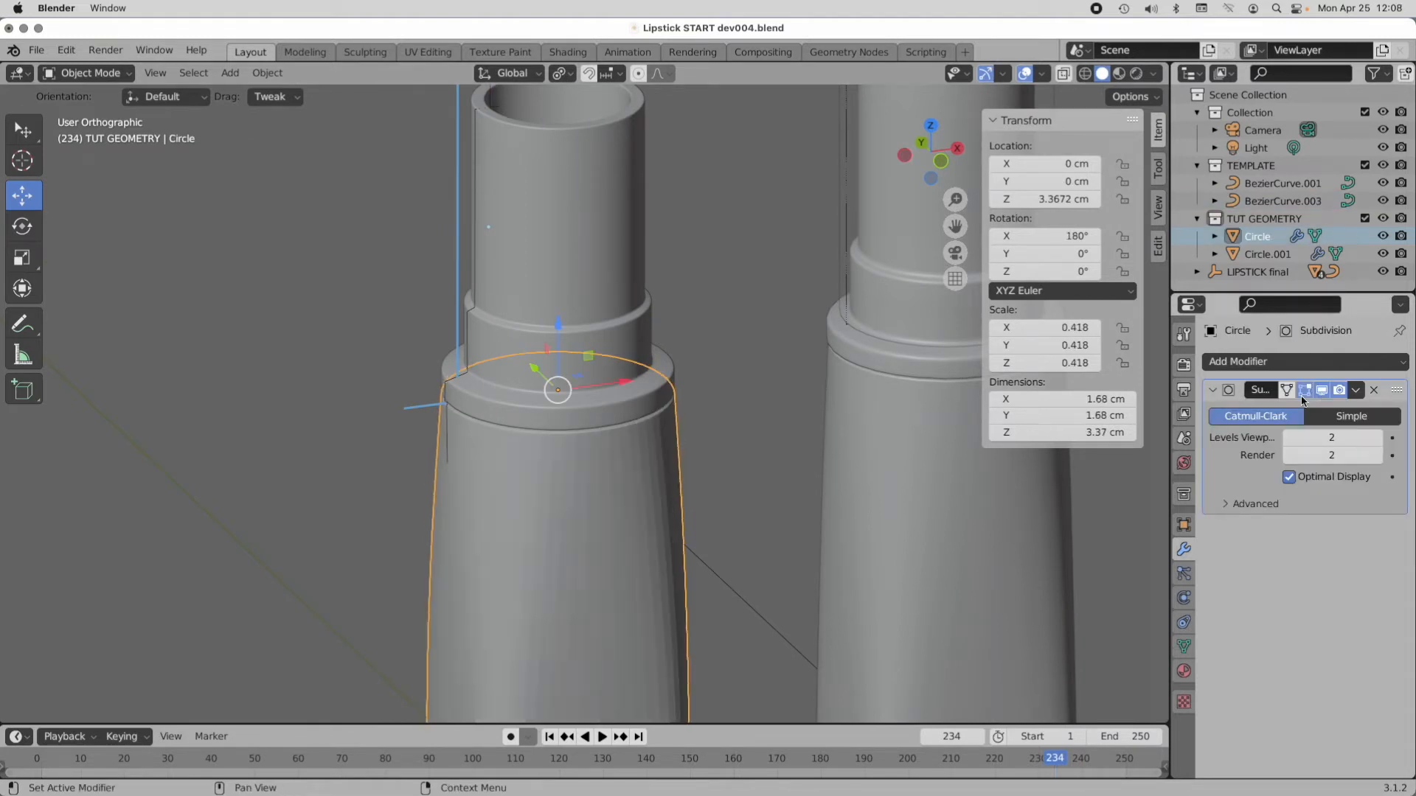
pyautogui.rightClick(529, 460)
pyautogui.click(531, 460)
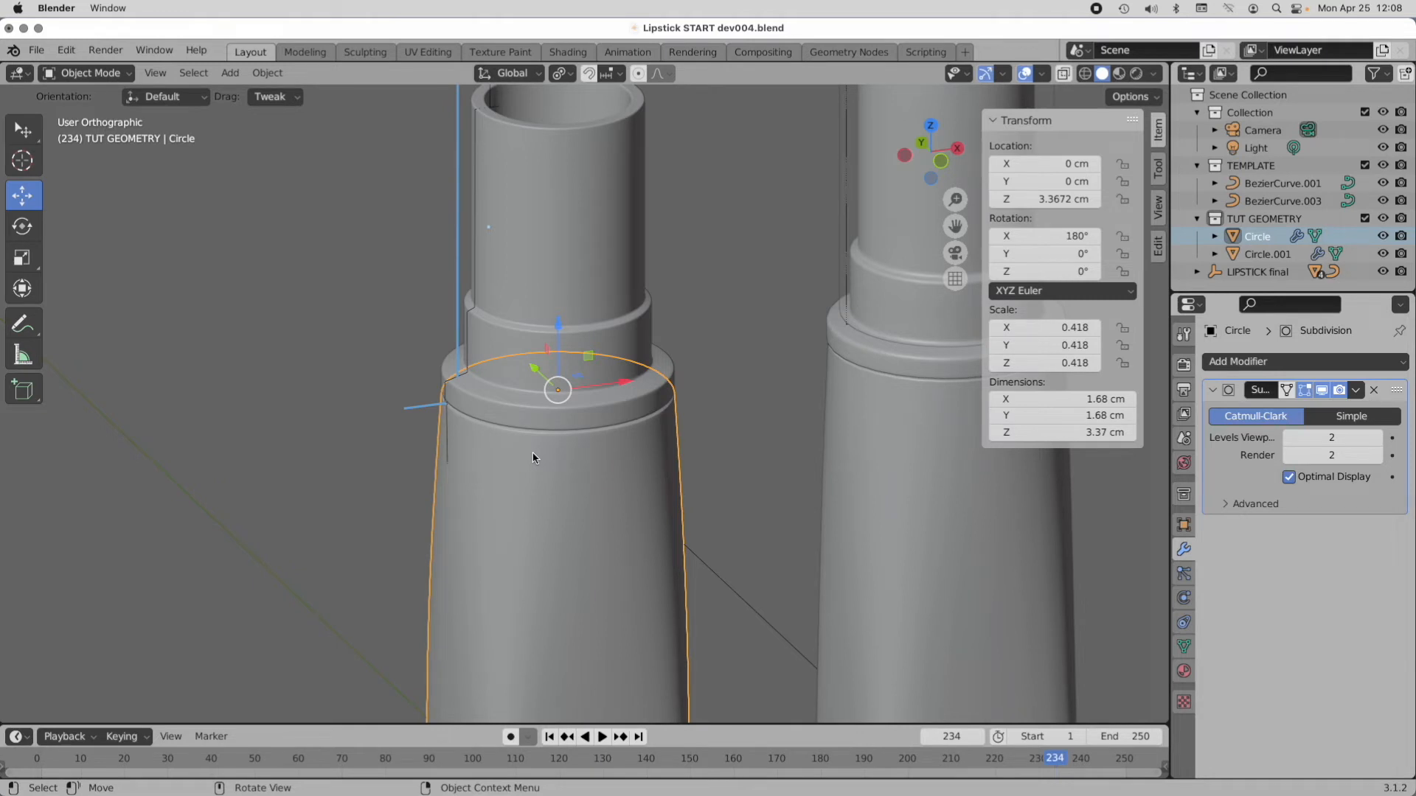
# Step: Isolate the lower body in Edit Mode and delete the face capping its top
pyautogui.click(940, 161)
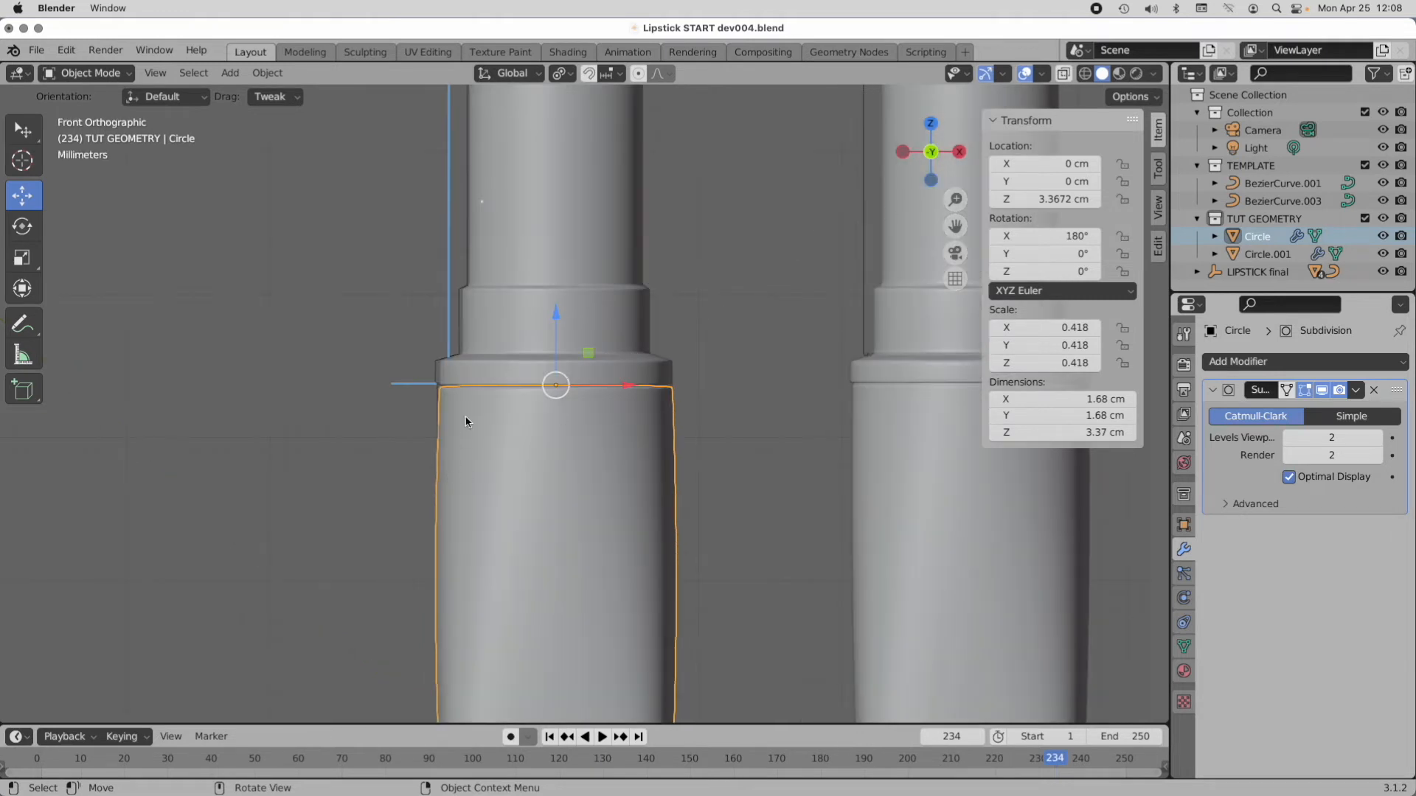
pyautogui.scroll(6, 452, 393)
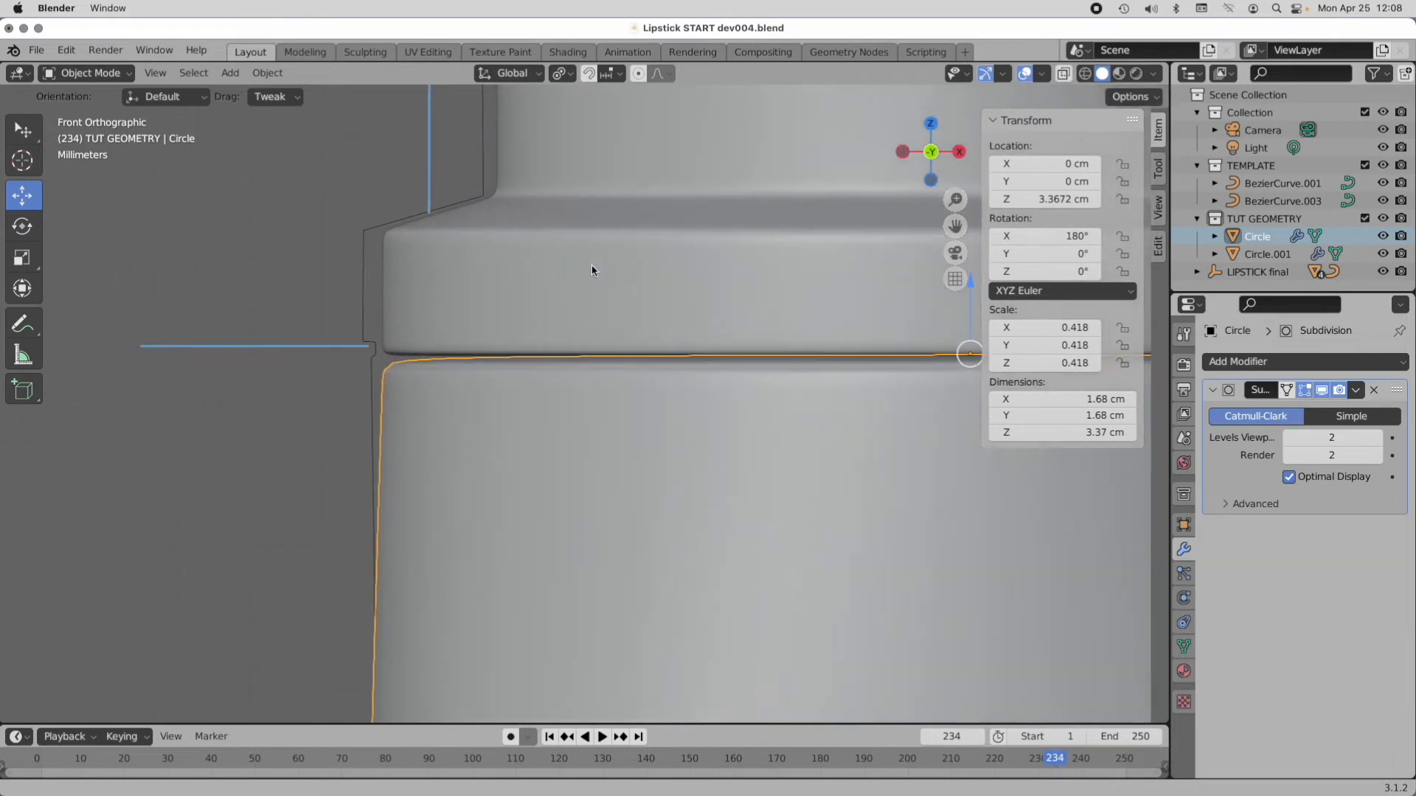
pyautogui.scroll(1, 592, 269)
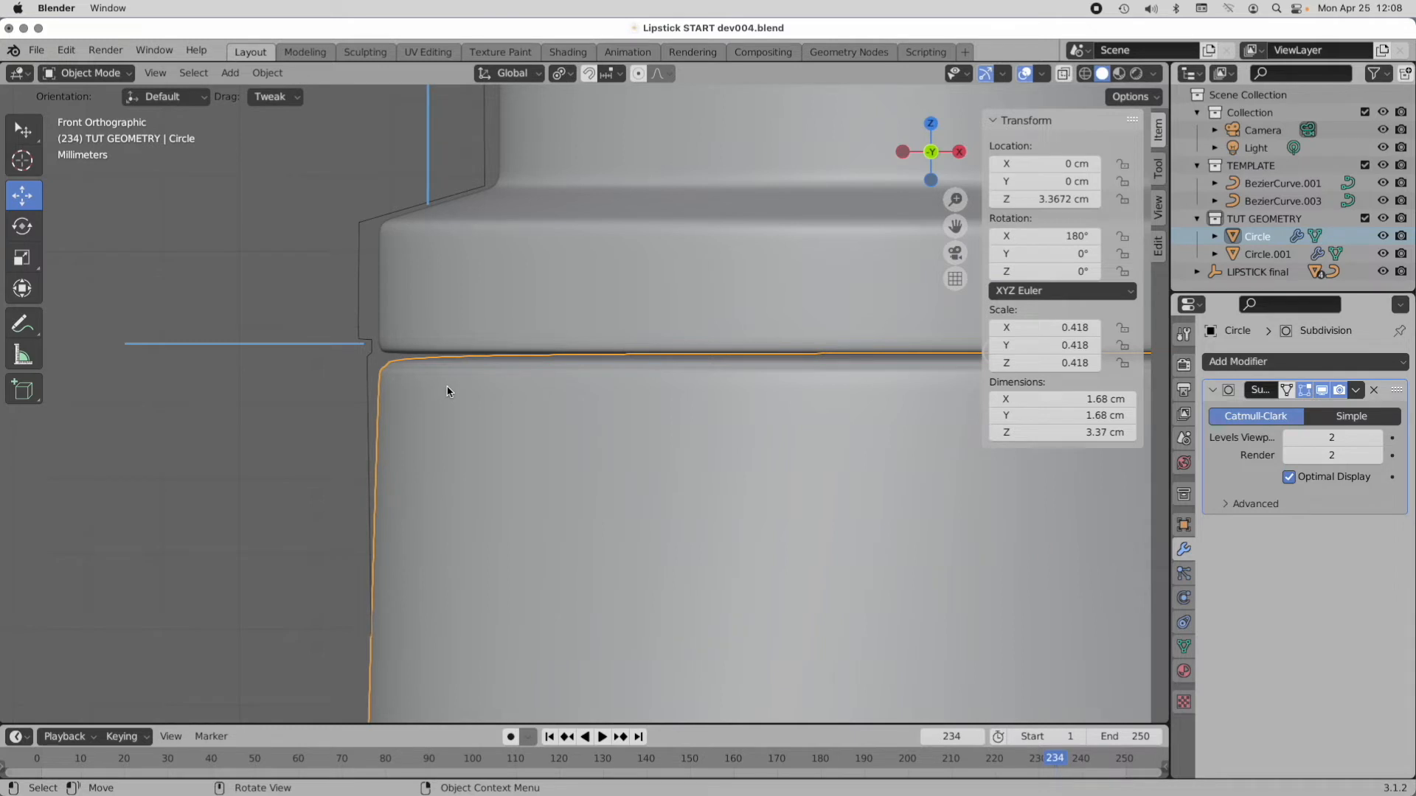
pyautogui.press('Tab')
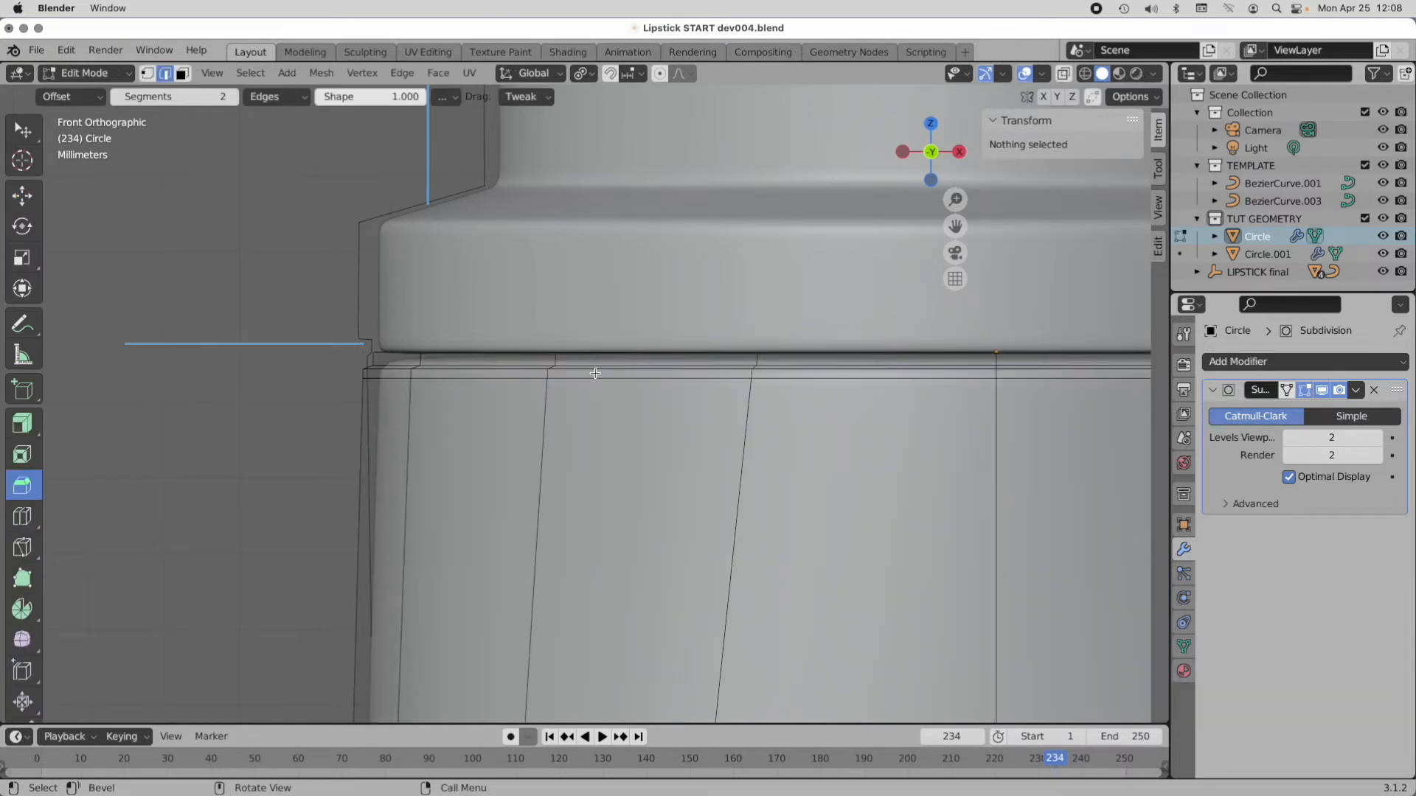
pyautogui.press('KP_Divide')
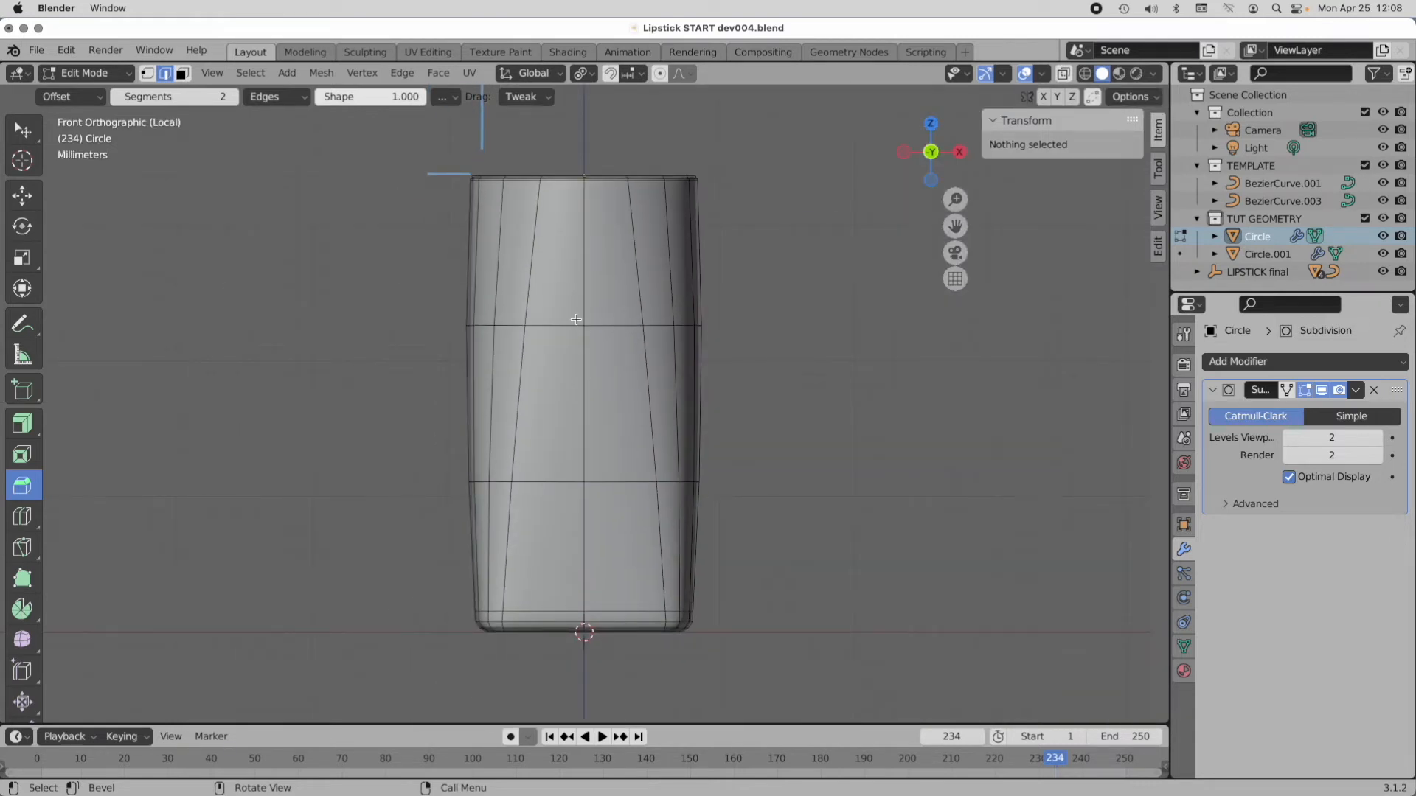
pyautogui.moveTo(604, 224); pyautogui.dragTo(595, 278, button='middle')
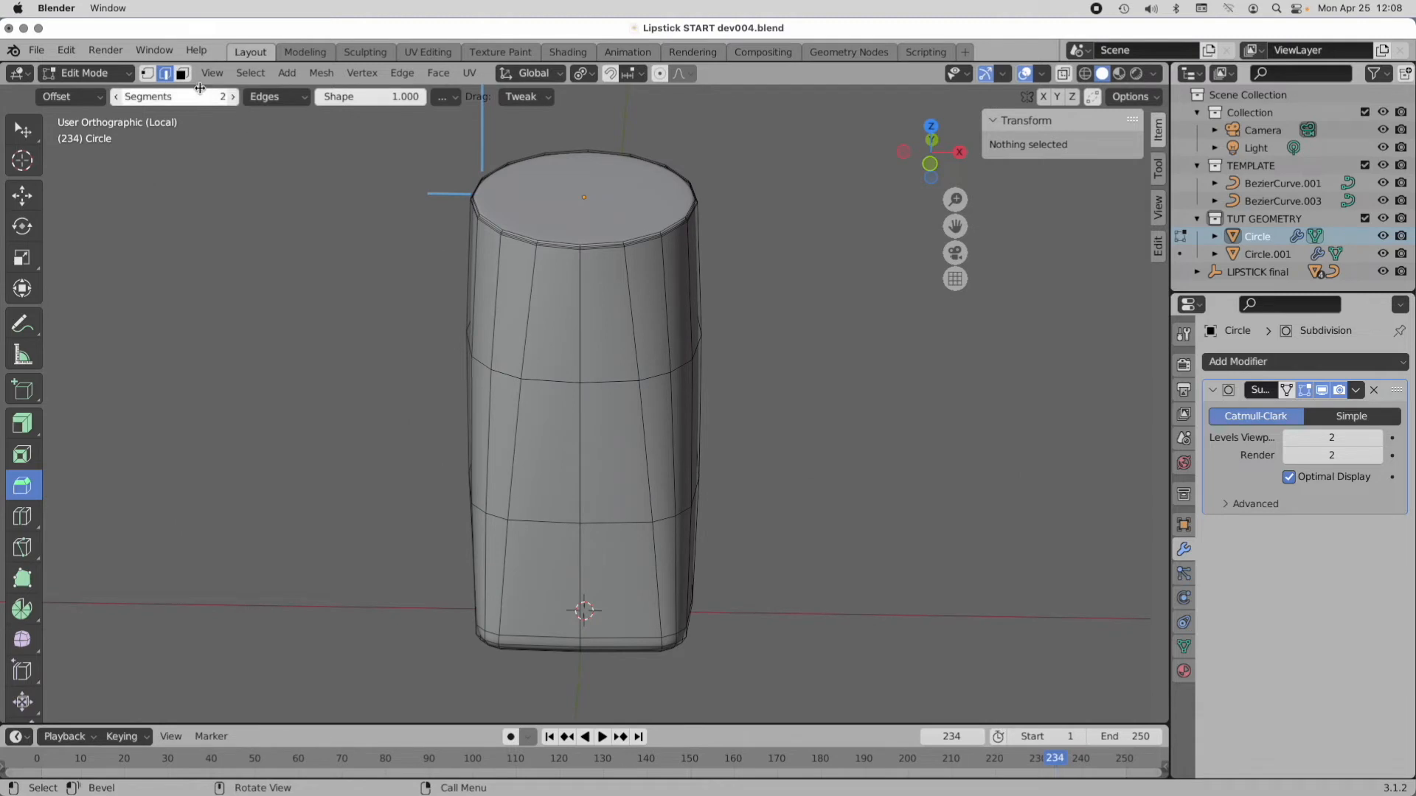
pyautogui.press('3')
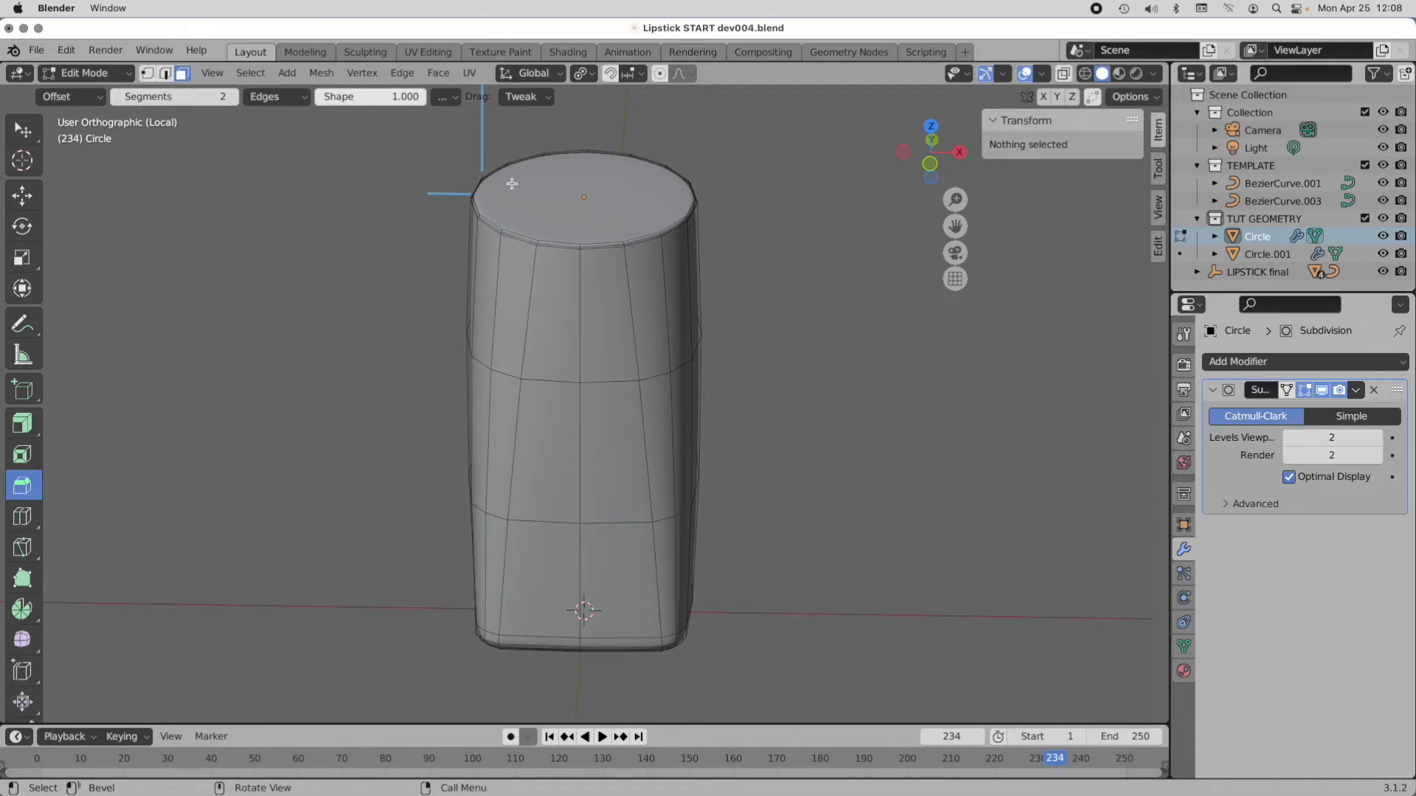
pyautogui.click(563, 196)
pyautogui.rightClick(563, 195)
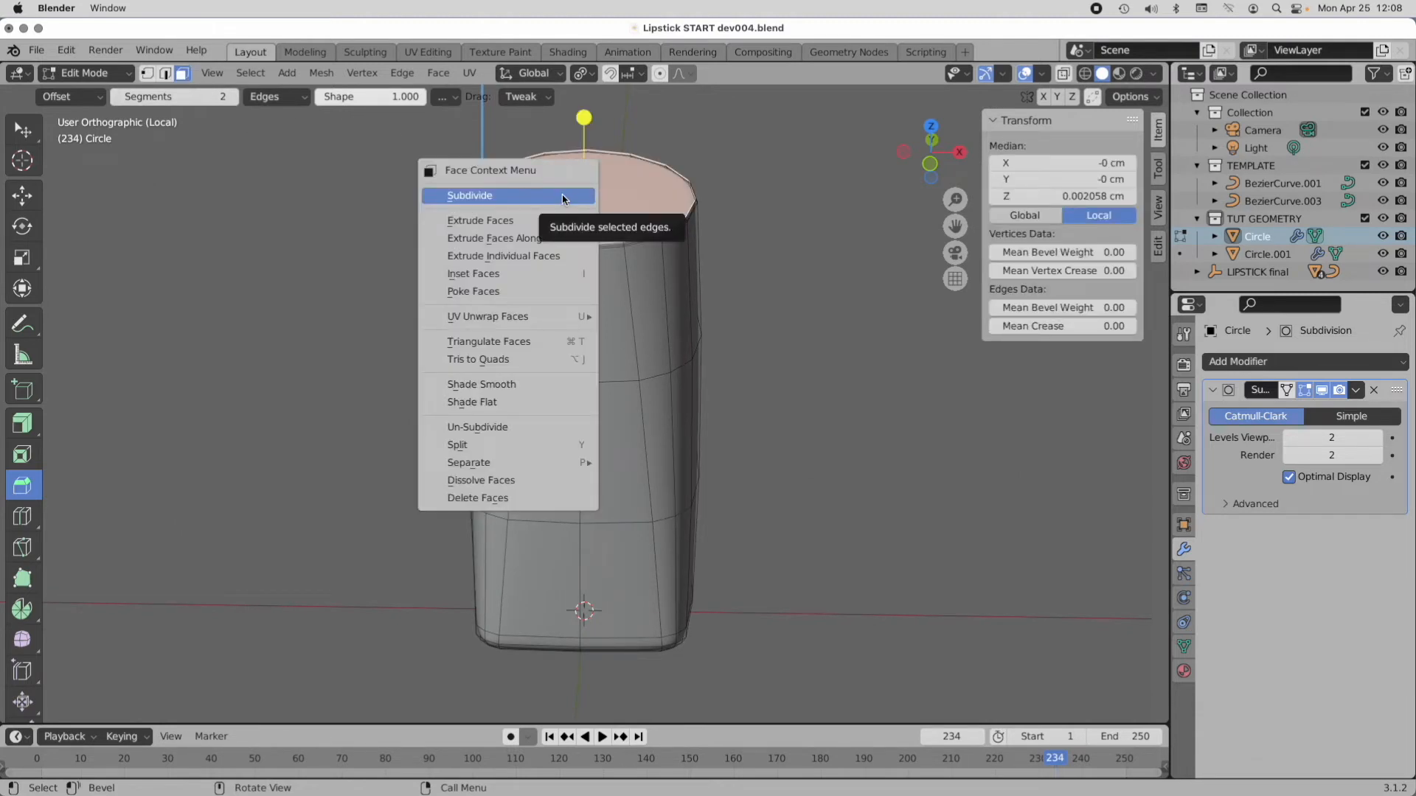
pyautogui.click(553, 501)
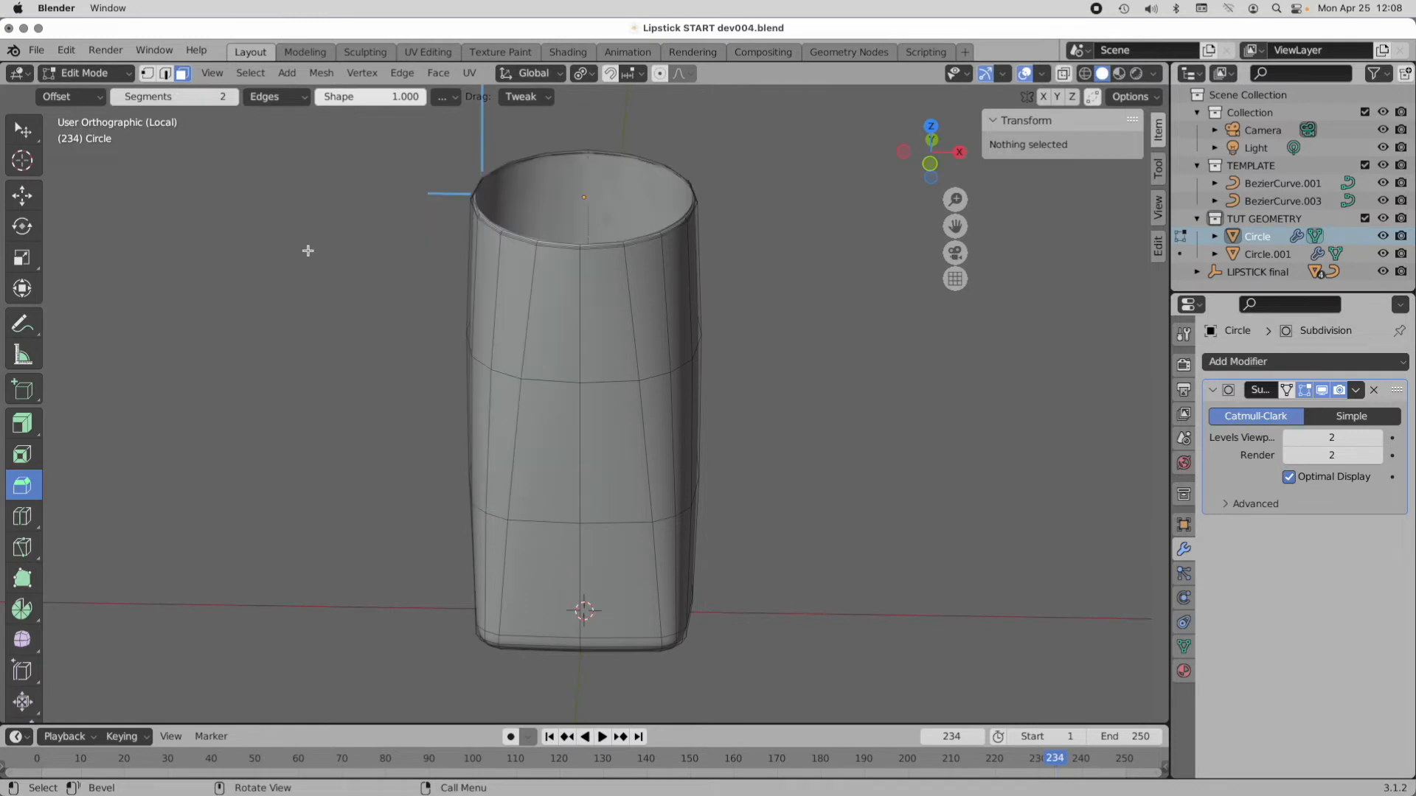
# Step: Crease the lowest edge loop of the bevel just below the lower body's open top with a factor of 1 and clear the selection
pyautogui.click(931, 163)
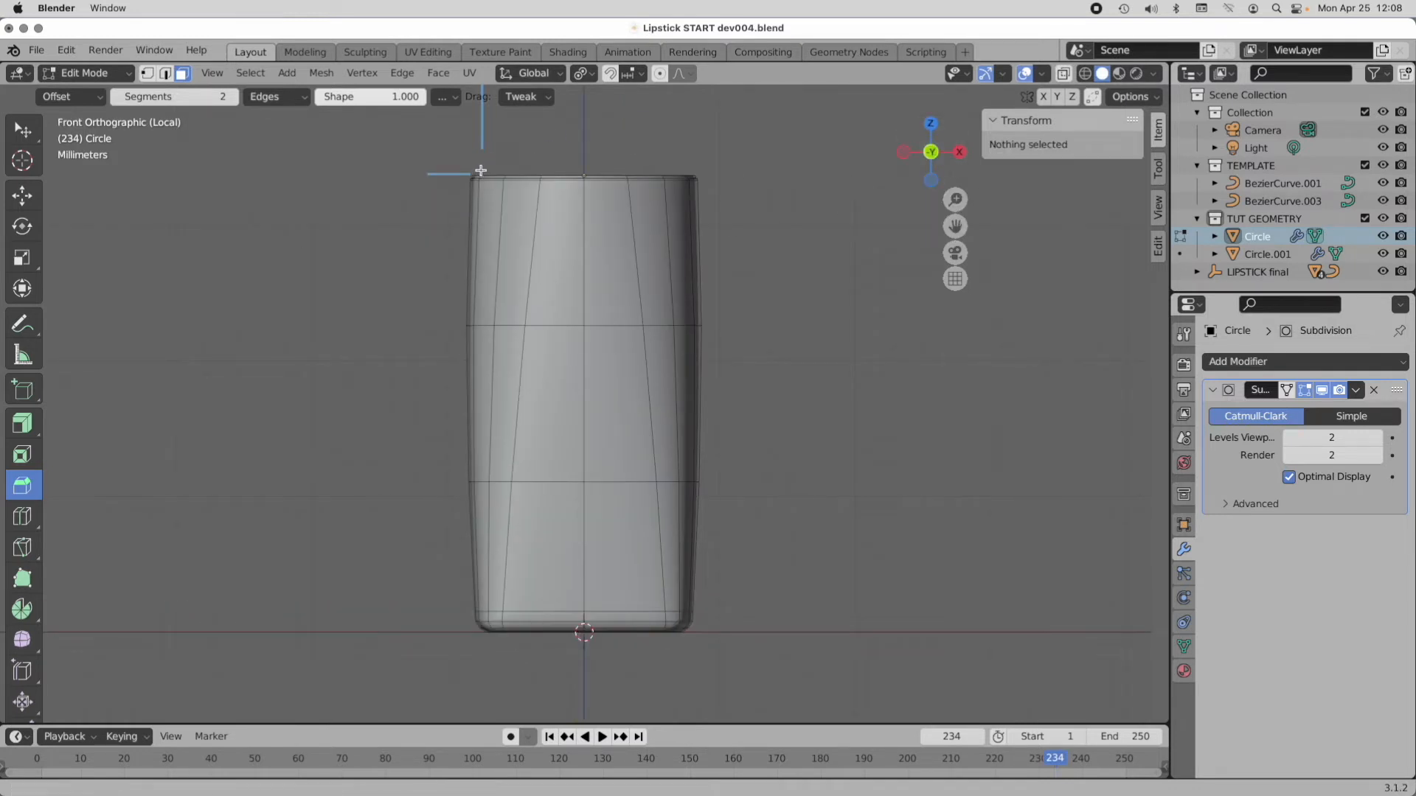
pyautogui.keyDown('shift'); pyautogui.moveTo(480, 173); pyautogui.dragTo(661, 231, button='middle'); pyautogui.keyUp('shift')
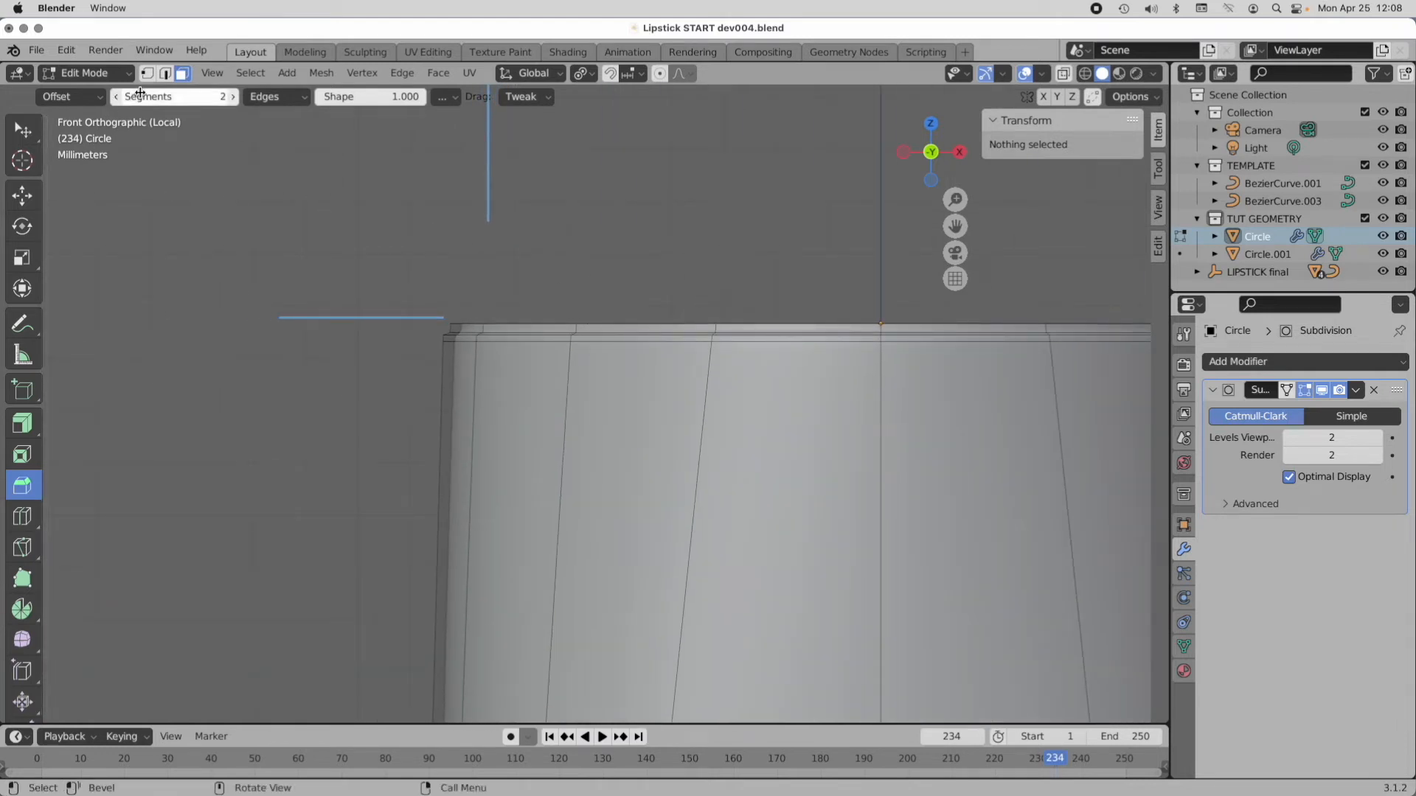
pyautogui.click(165, 72)
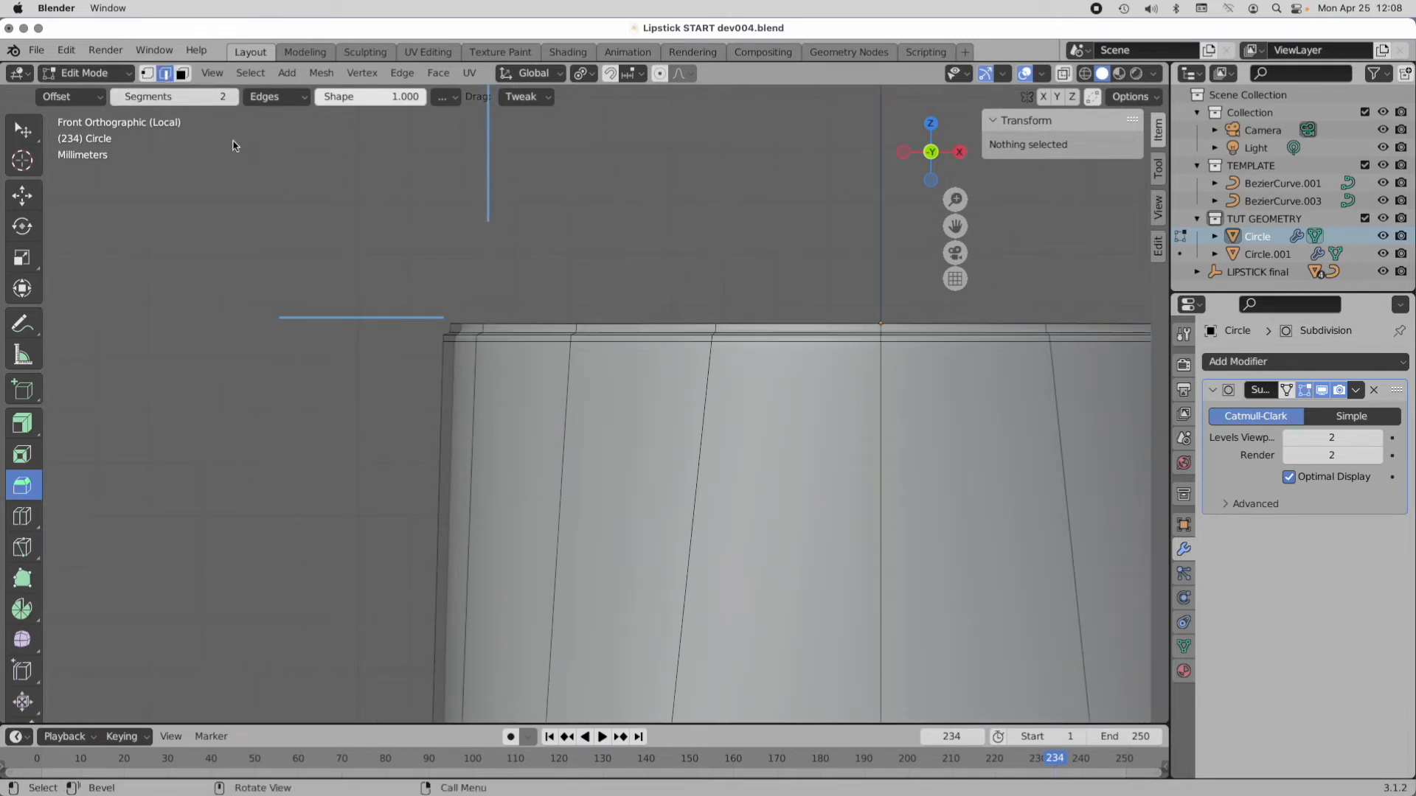
pyautogui.keyDown('alt'); pyautogui.click(519, 346); pyautogui.keyUp('alt')
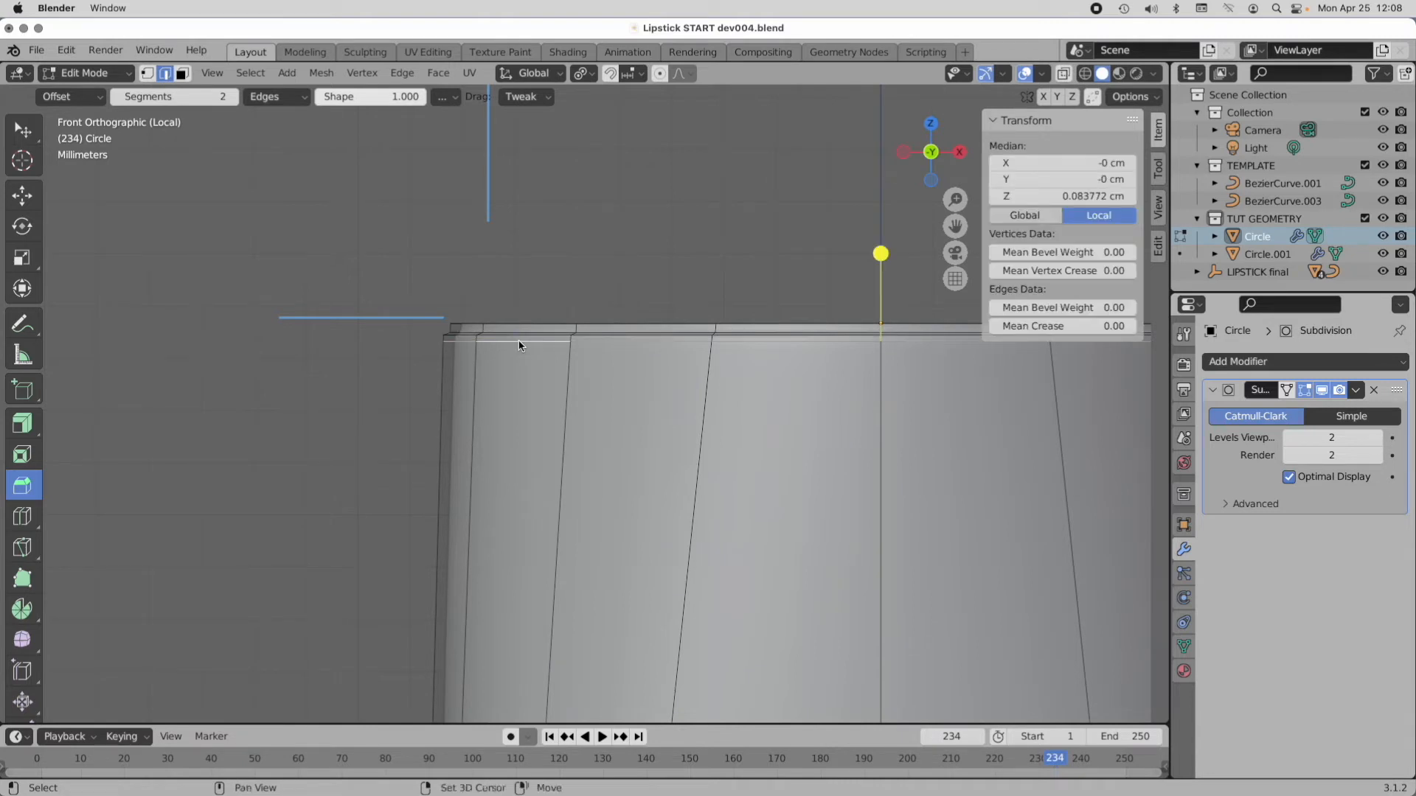
pyautogui.hotkey('shift', 'e')
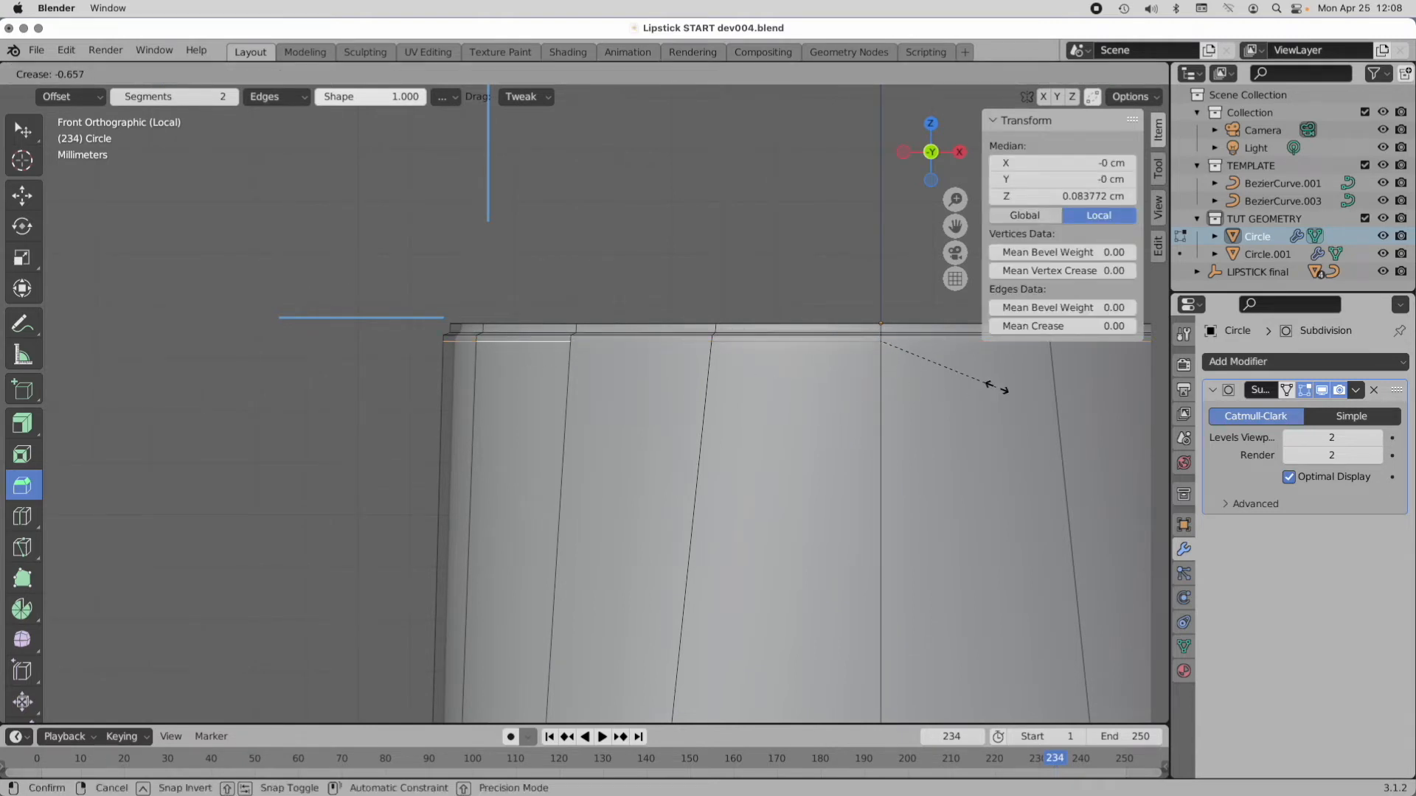
pyautogui.press('1')
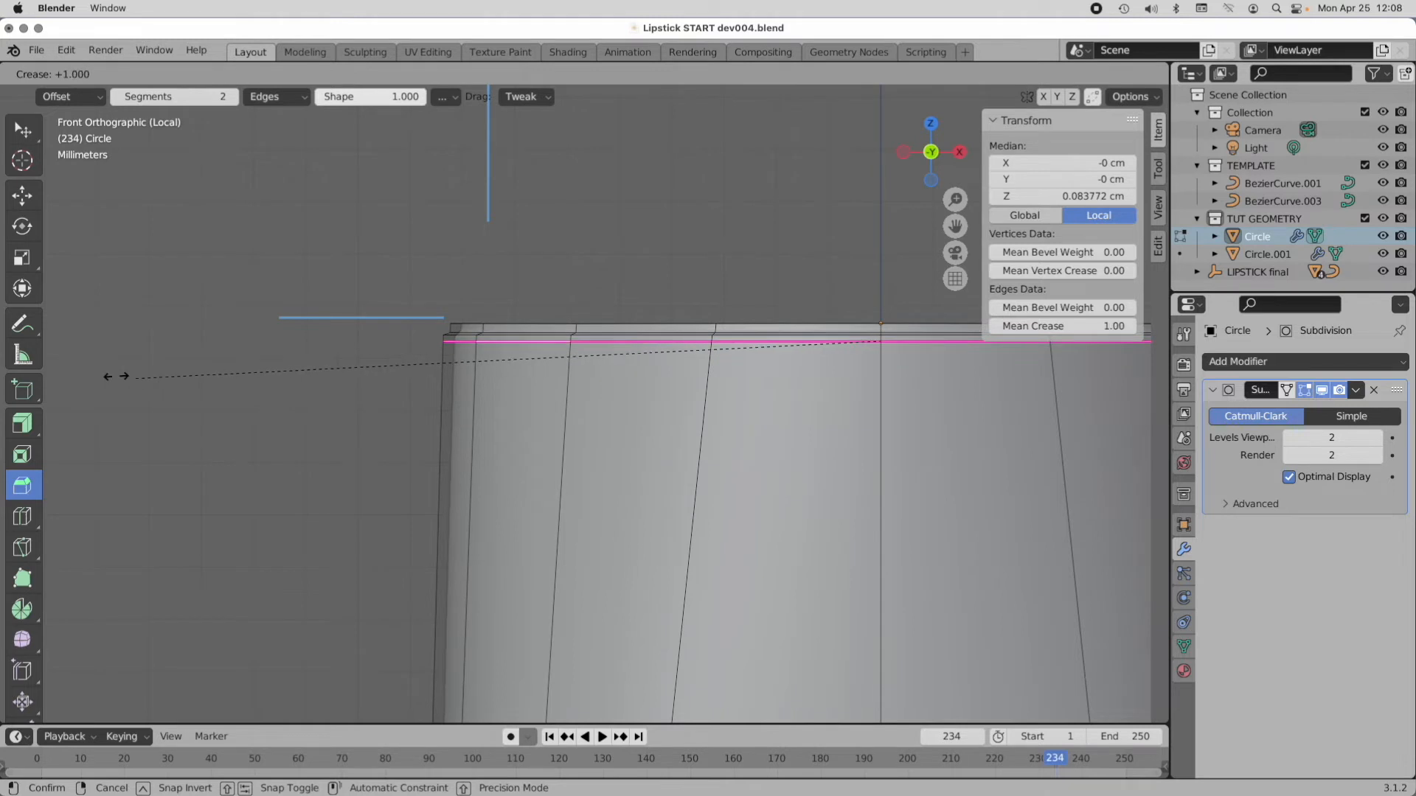
pyautogui.click(818, 384)
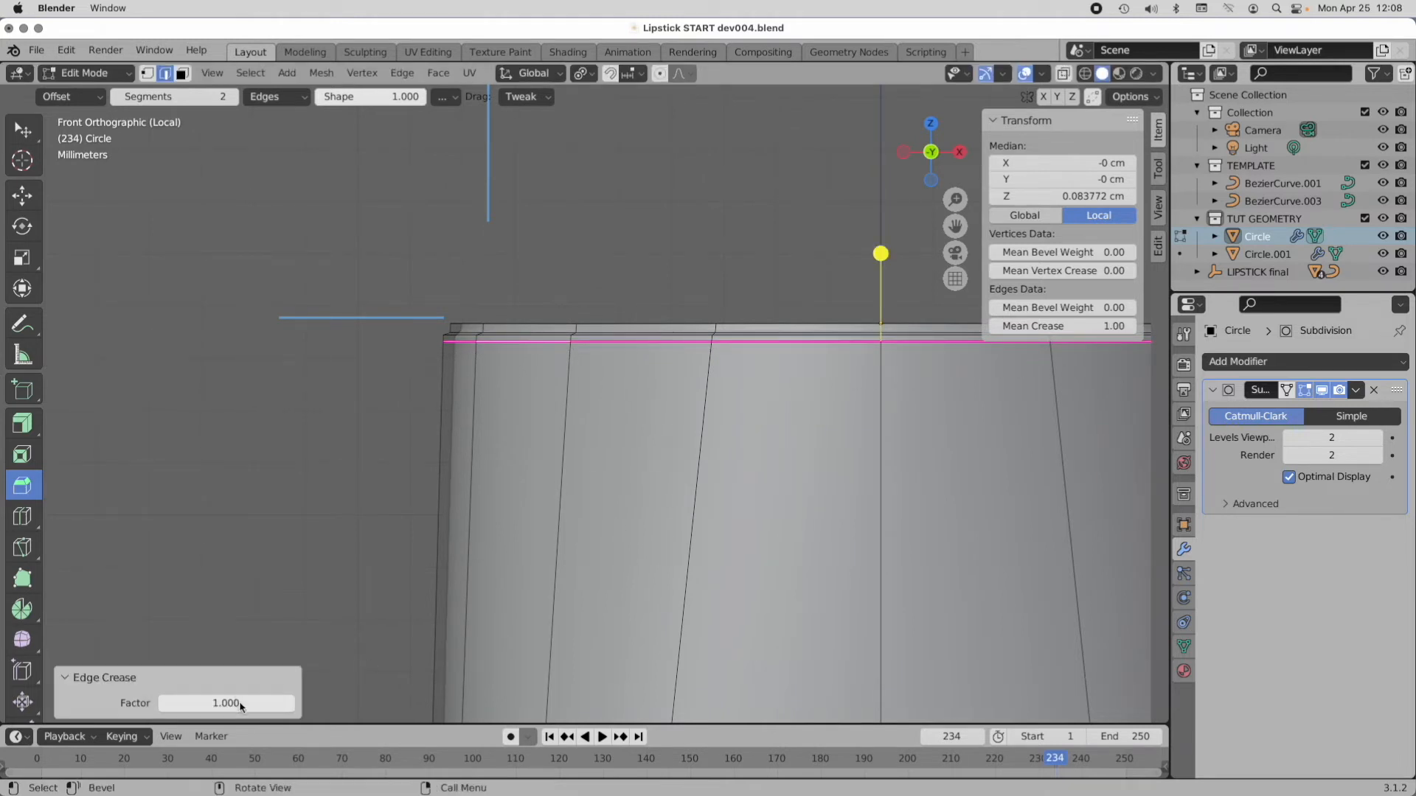
pyautogui.click(340, 497)
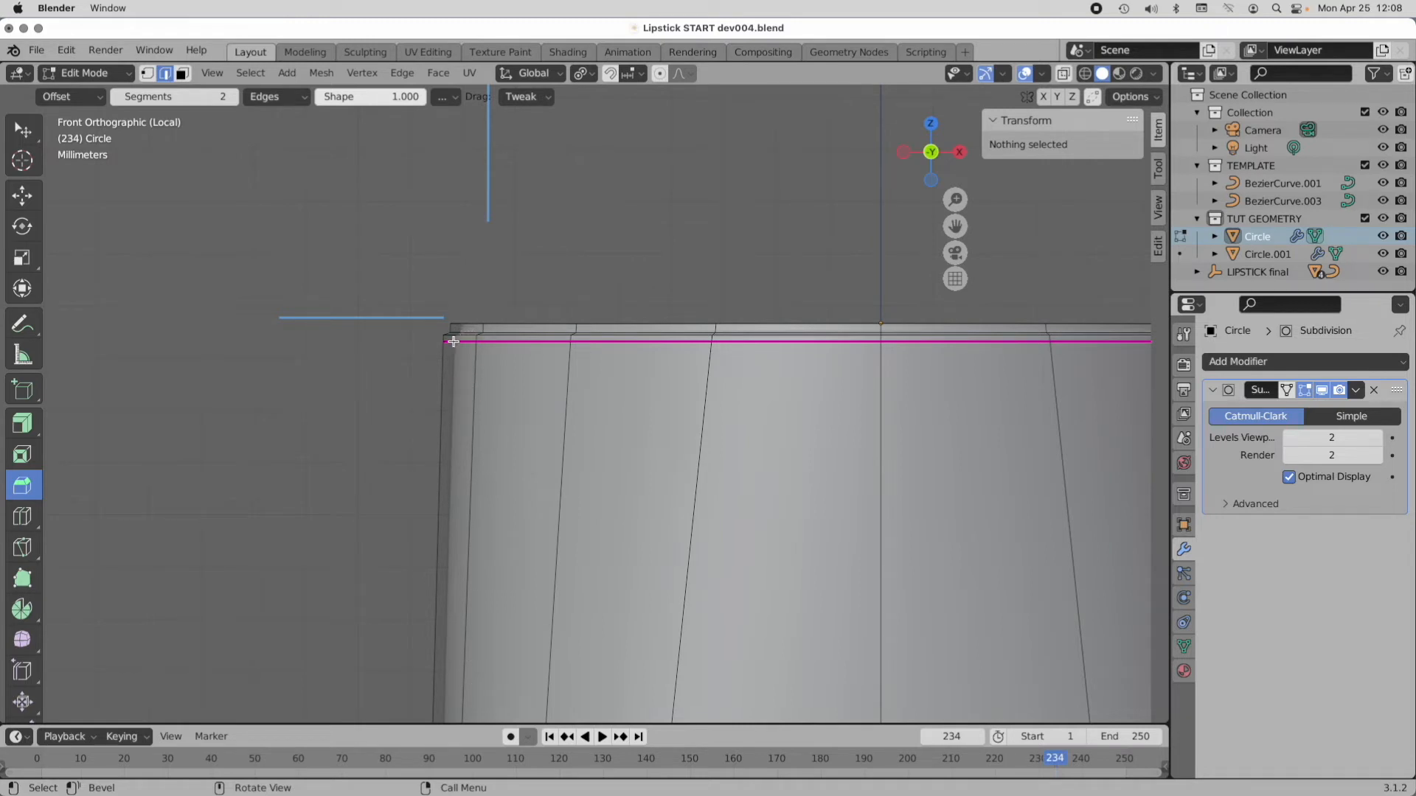
# Step: Exit the lower body's local view and bring the lipstick tip's template curve above the collar into view
pyautogui.scroll(-4, 573, 373)
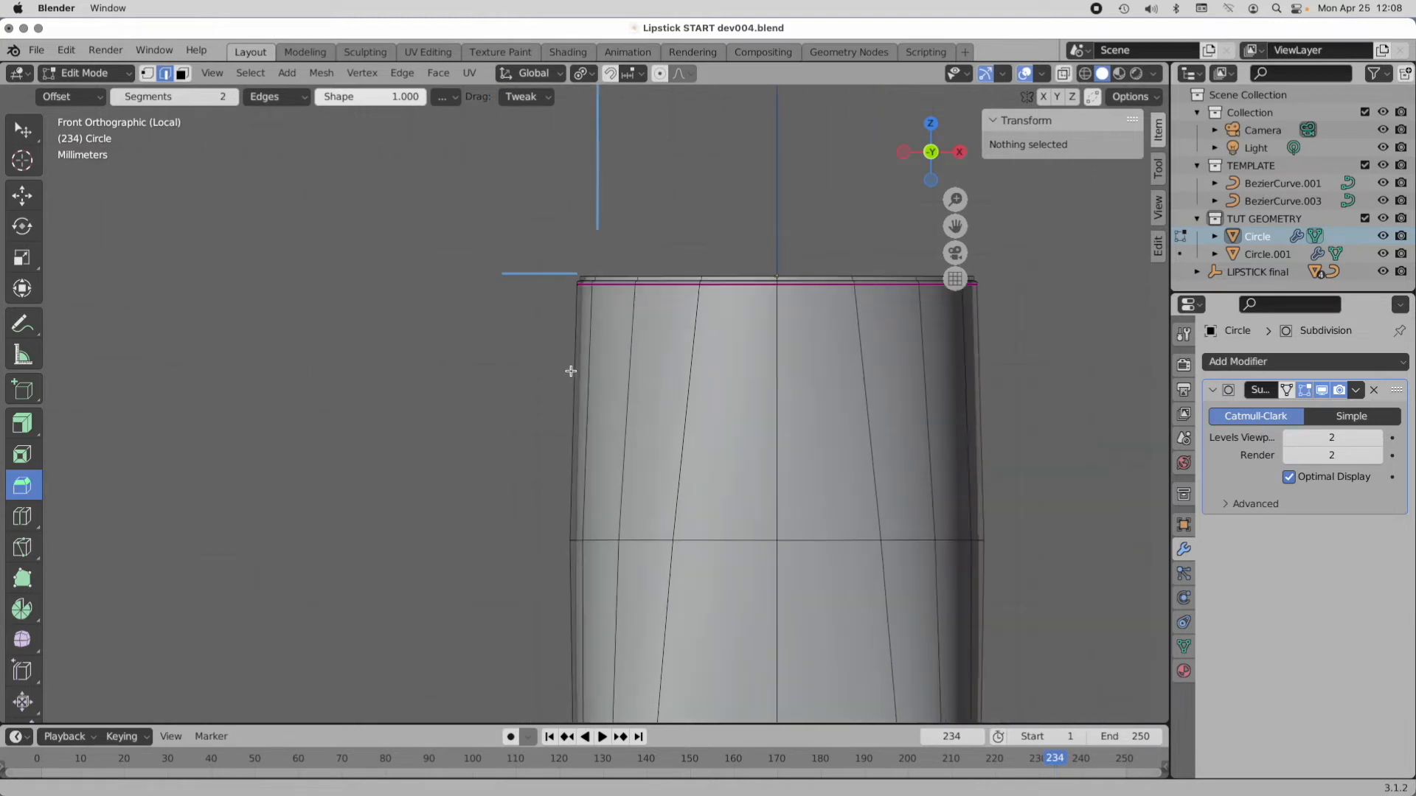
pyautogui.keyDown('shift'); pyautogui.moveTo(732, 475); pyautogui.dragTo(664, 325, button='middle'); pyautogui.keyUp('shift')
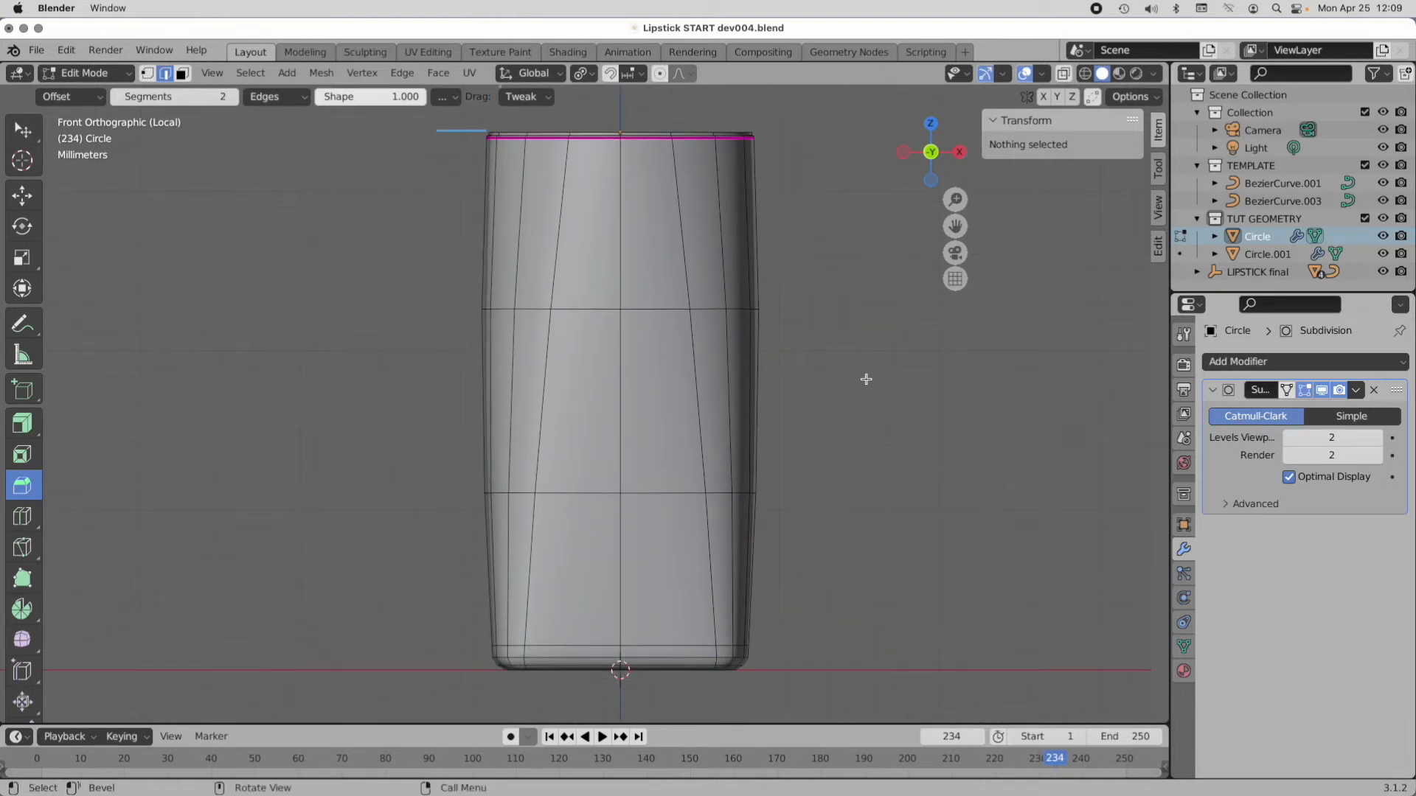
pyautogui.press('KP_Divide')
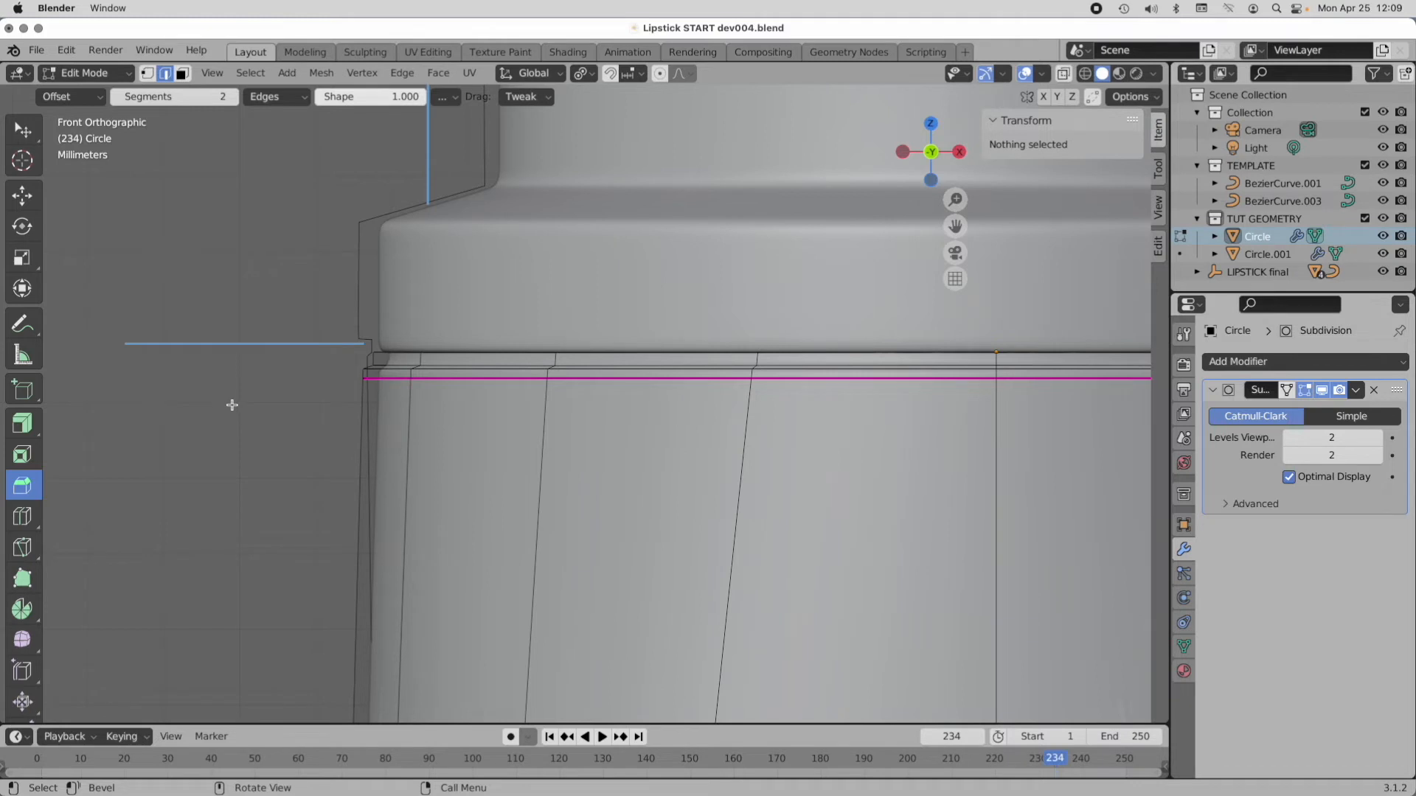
pyautogui.keyDown('ctrl'); pyautogui.moveTo(531, 268); pyautogui.dragTo(192, 708, button='middle'); pyautogui.keyUp('ctrl')
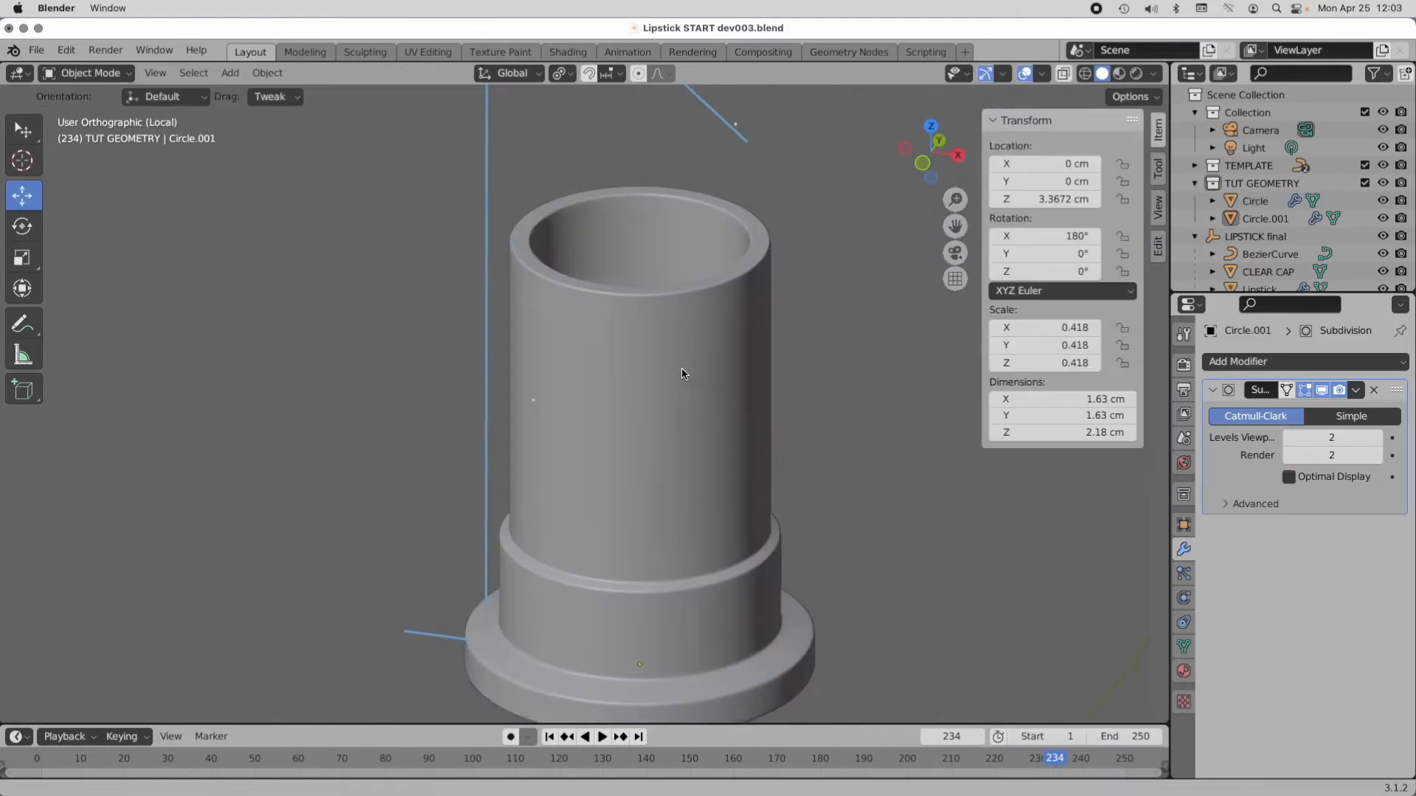
pyautogui.keyDown('shift'); pyautogui.moveTo(663, 145); pyautogui.dragTo(667, 237, button='middle'); pyautogui.keyUp('shift')
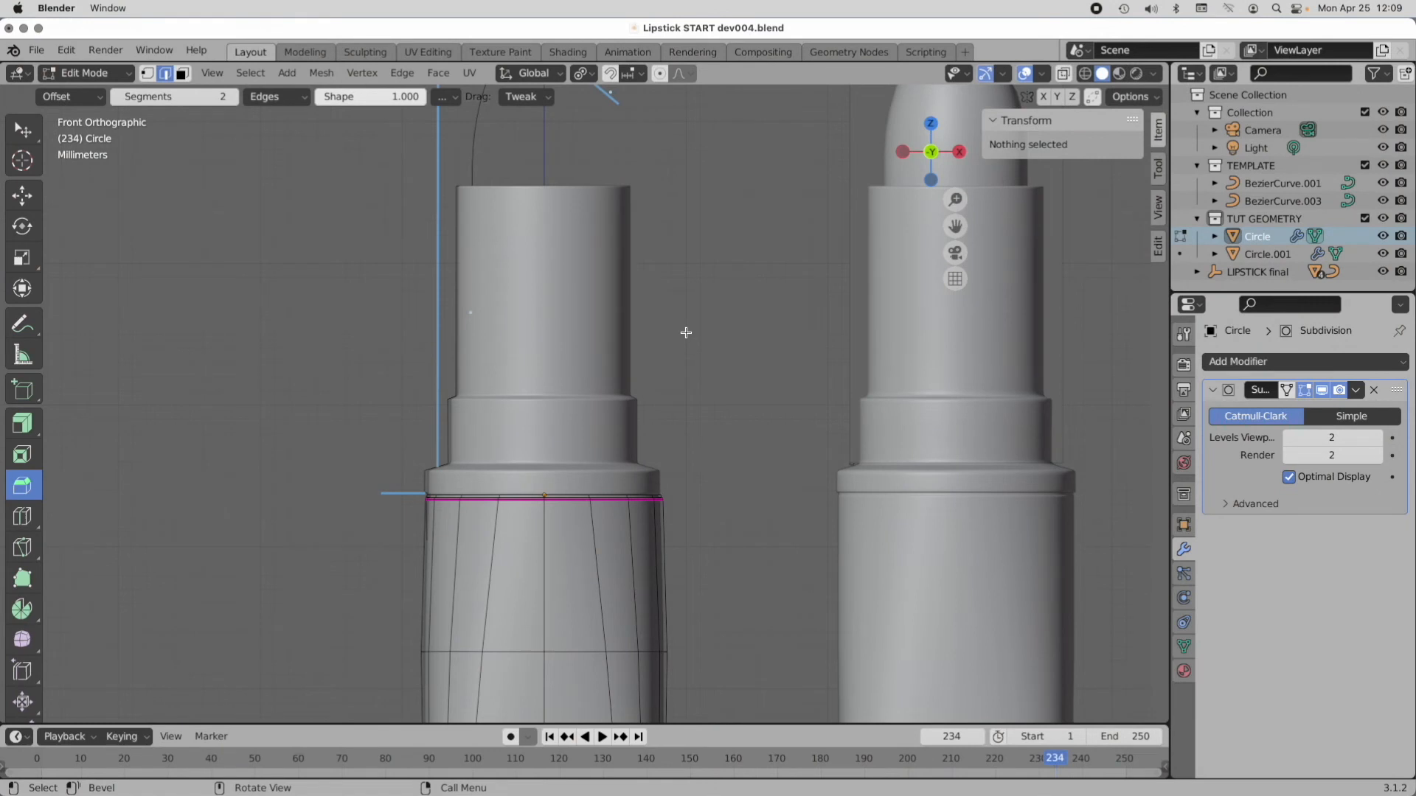
pyautogui.keyDown('shift'); pyautogui.moveTo(679, 259); pyautogui.dragTo(720, 479, button='middle'); pyautogui.keyUp('shift')
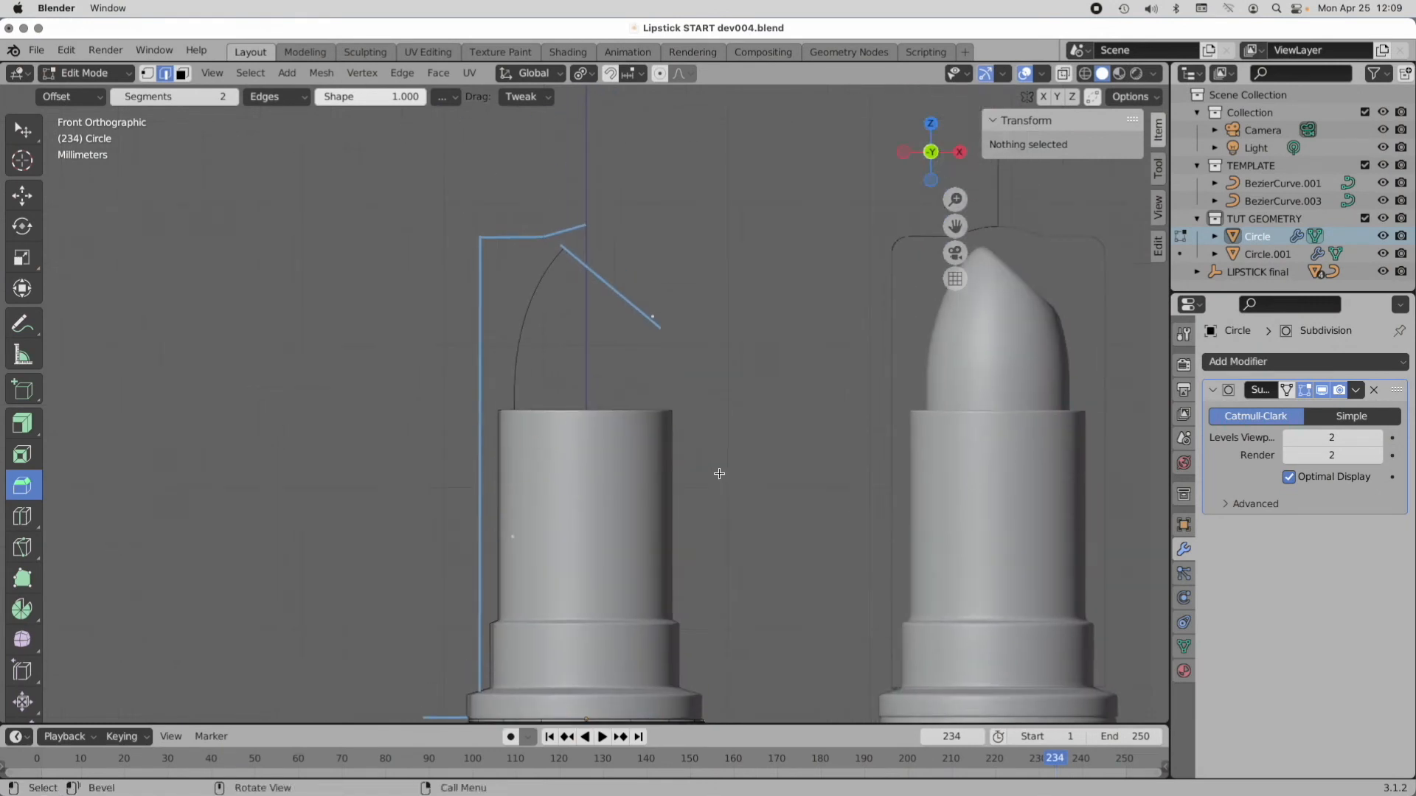
# Step: Switch to Object Mode and add a Screw modifier to the curved bullet profile above the lipstick tube
pyautogui.press('Tab')
pyautogui.click(554, 267)
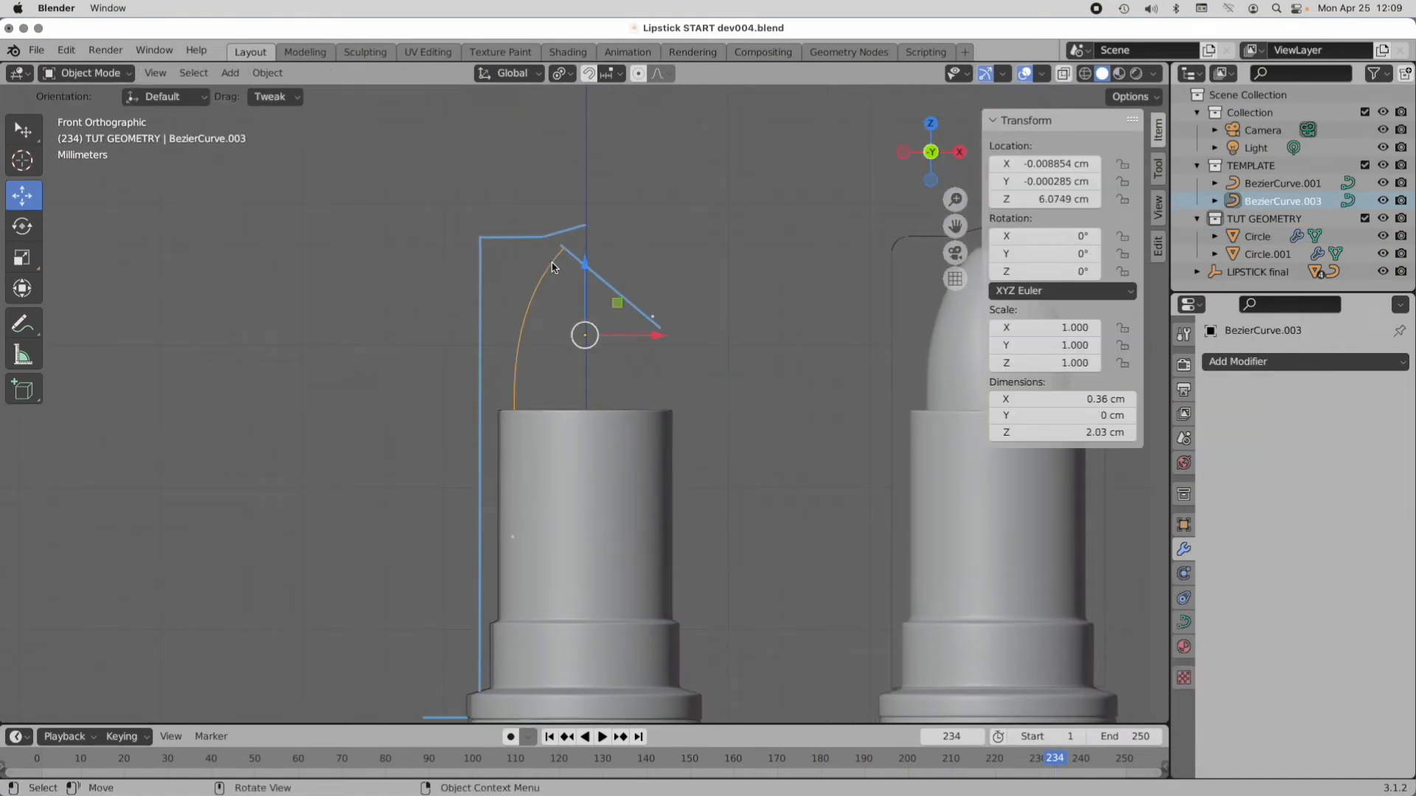
pyautogui.scroll(3, 592, 317)
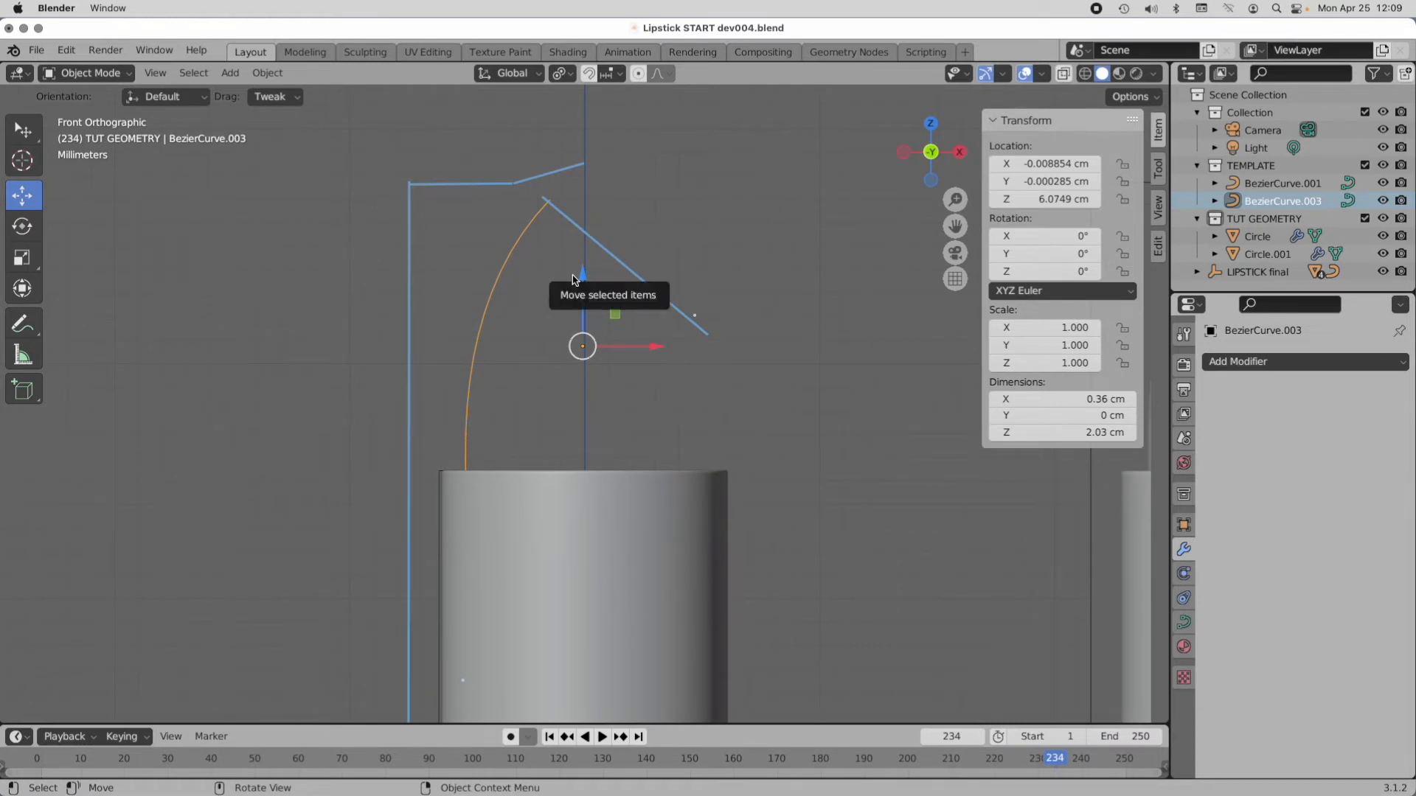
pyautogui.scroll(2, 562, 307)
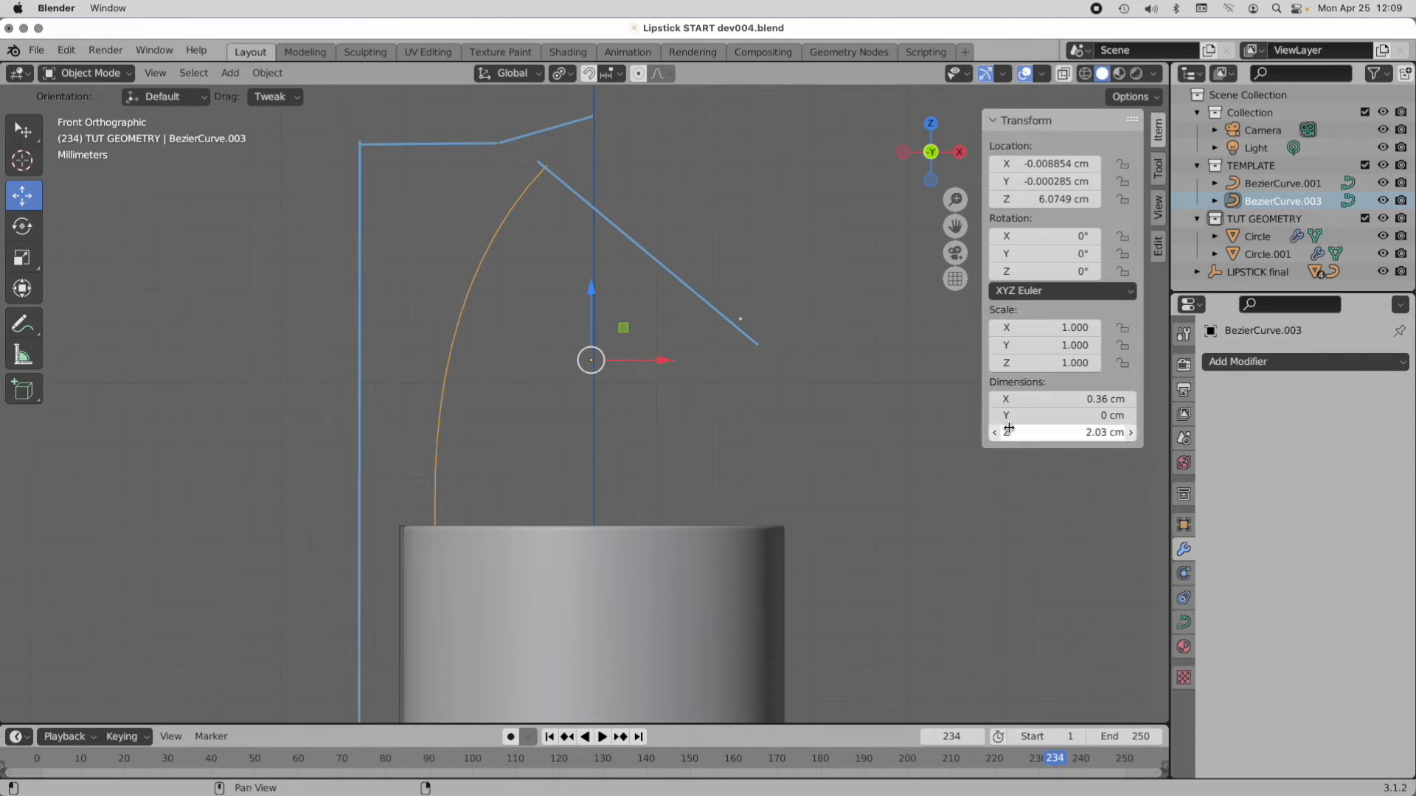
pyautogui.click(1260, 363)
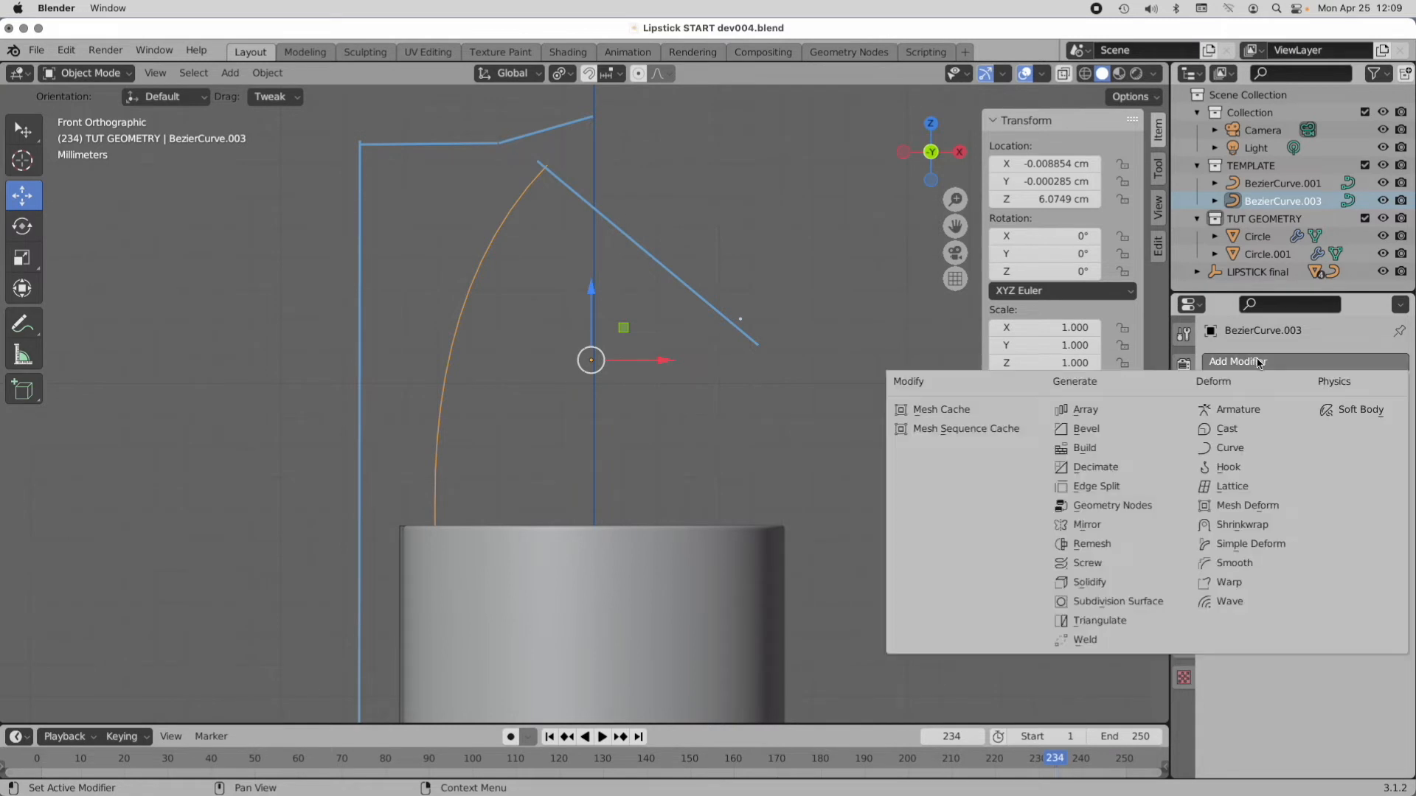
pyautogui.click(1089, 565)
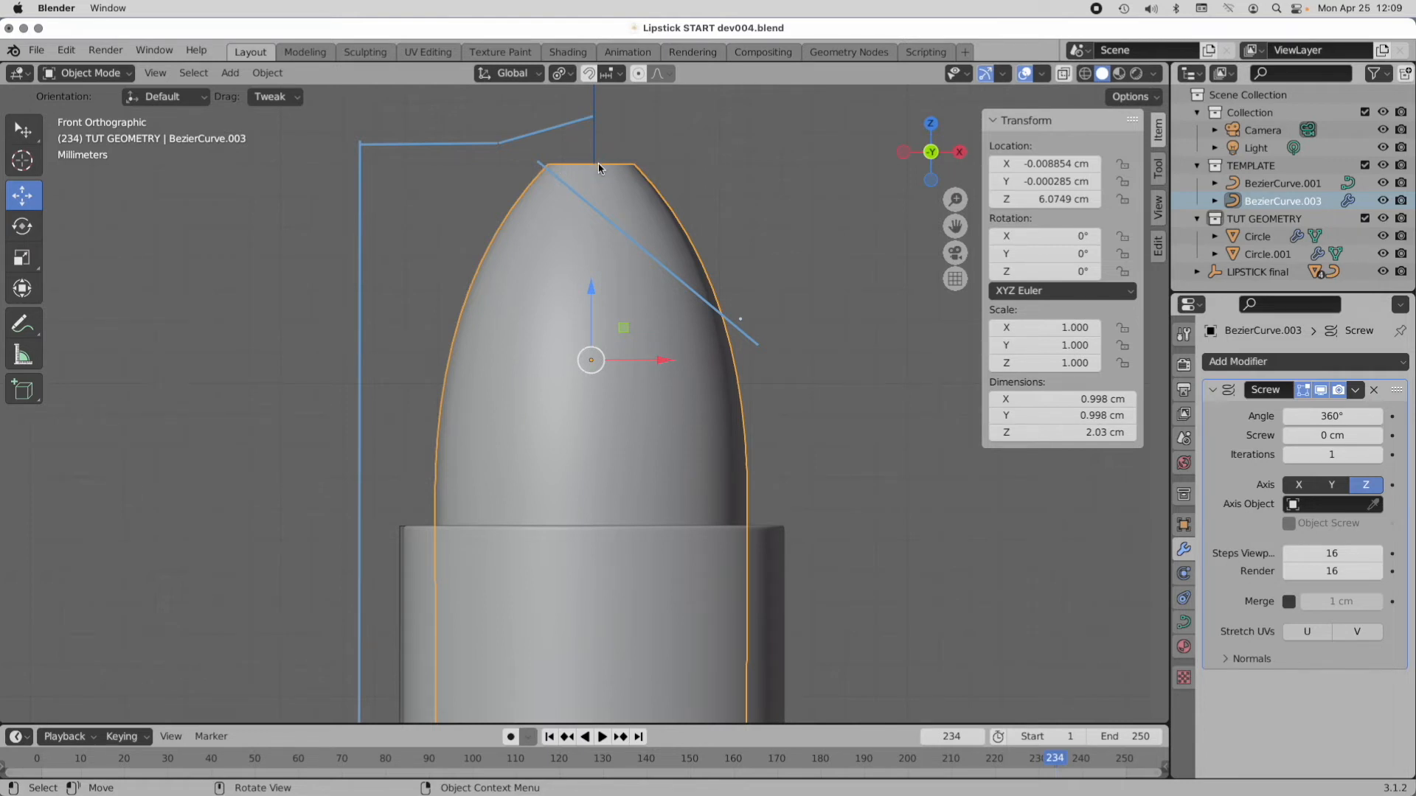
# Step: Display the viewport in wireframe with X-ray on to inspect the bullet's centre axis
pyautogui.click(1085, 74)
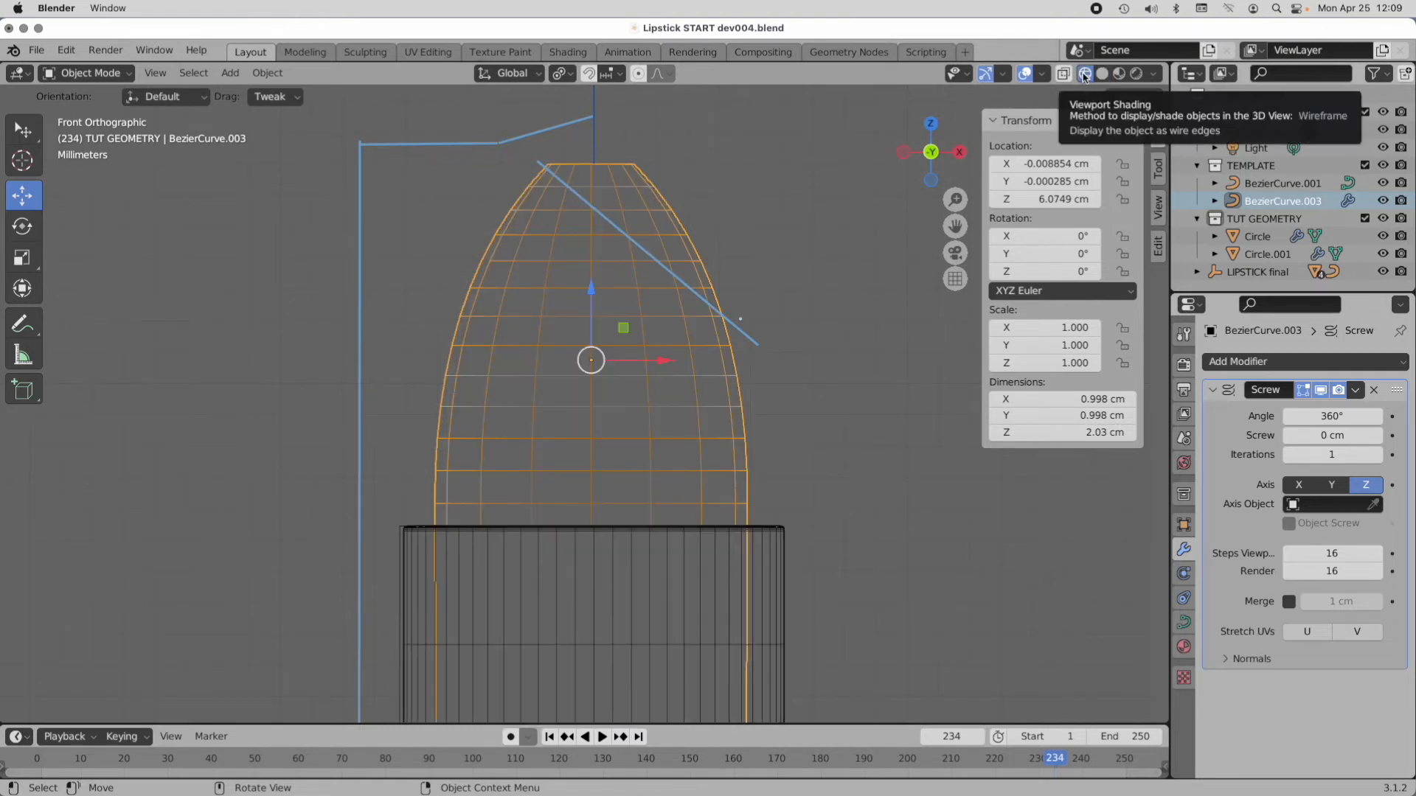
pyautogui.click(1062, 74)
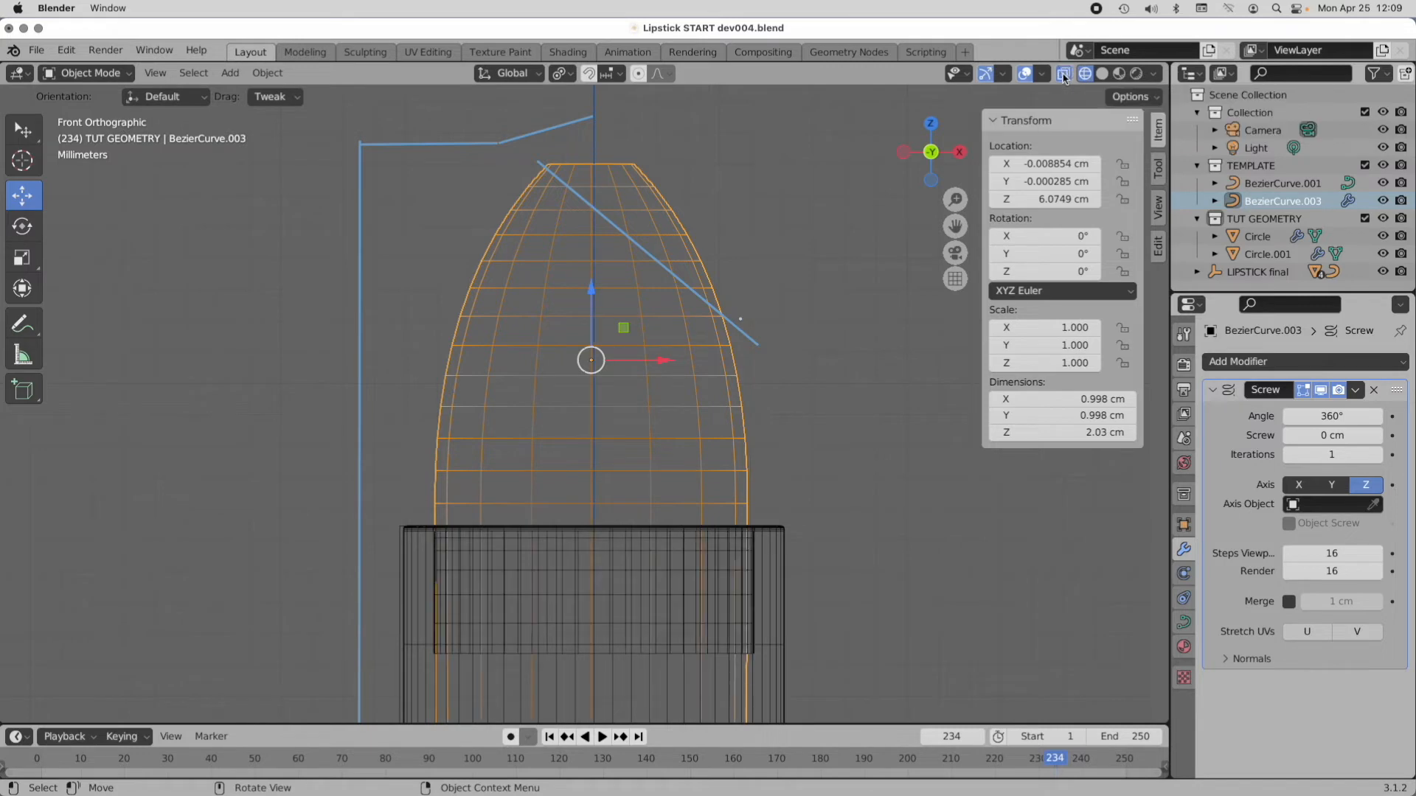
pyautogui.scroll(1, 601, 360)
pyautogui.scroll(4, 601, 360)
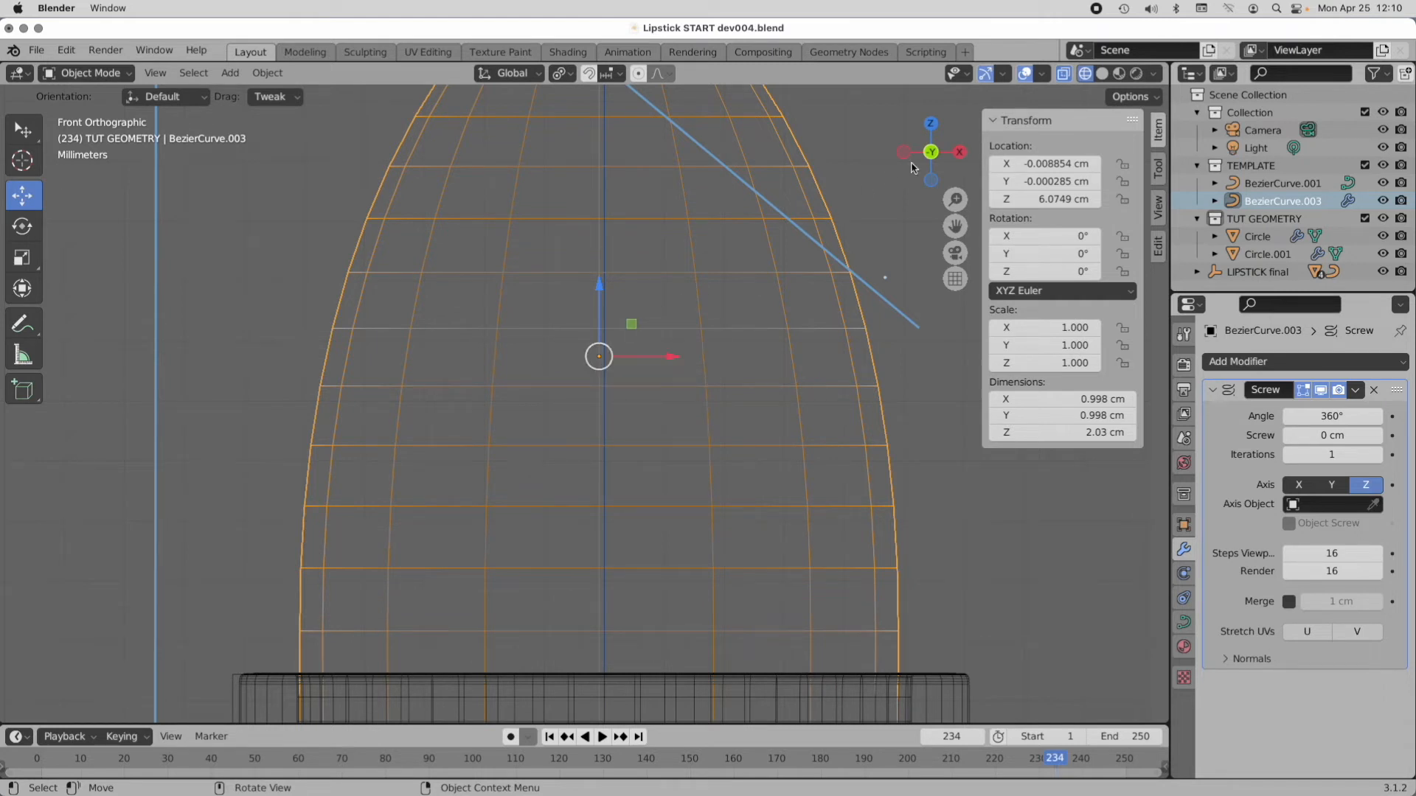
# Step: Using the origins-only transform option, move the bullet's origin about 0.0086 cm along X onto the centre line, and turn the option off again
pyautogui.click(1127, 98)
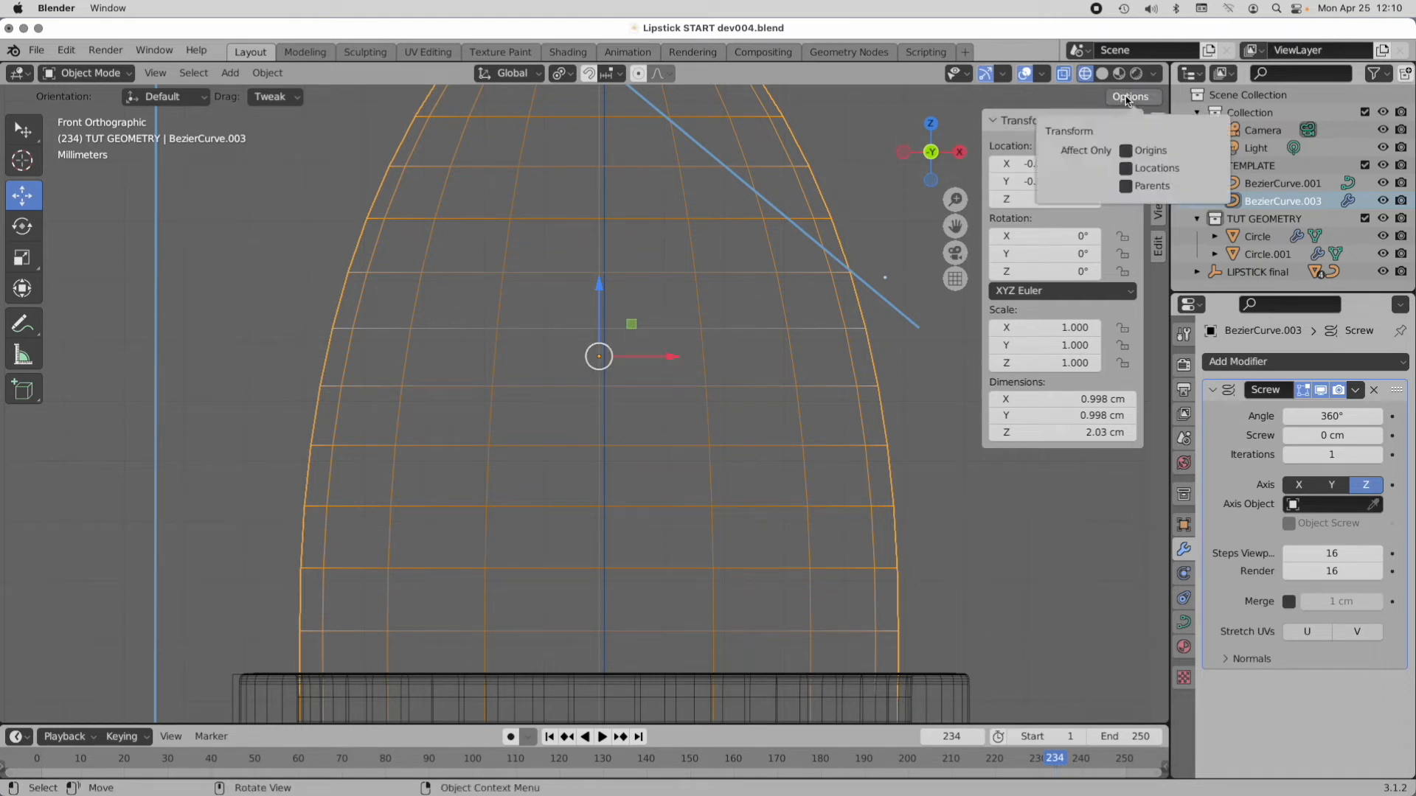
pyautogui.click(1125, 151)
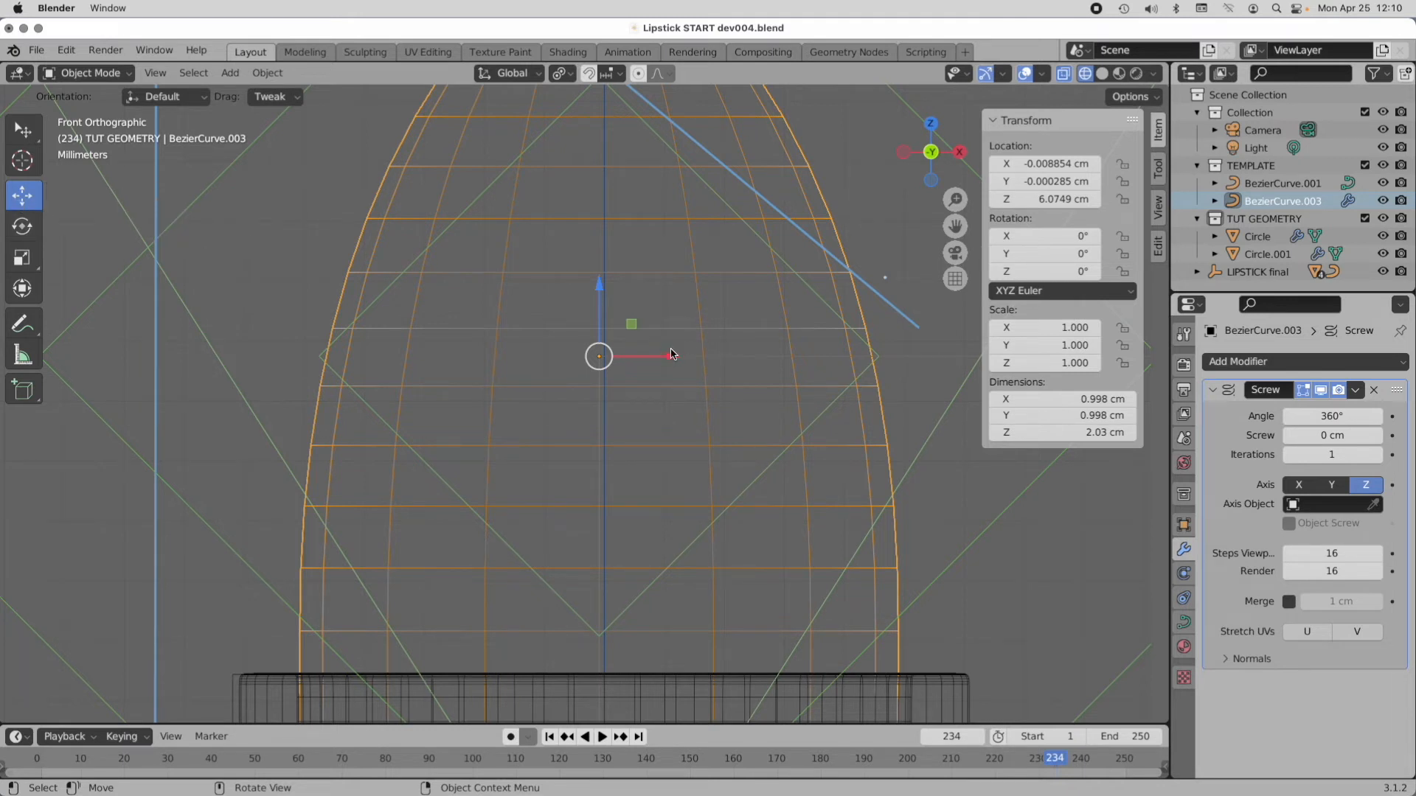
pyautogui.moveTo(671, 356); pyautogui.dragTo(676, 360)
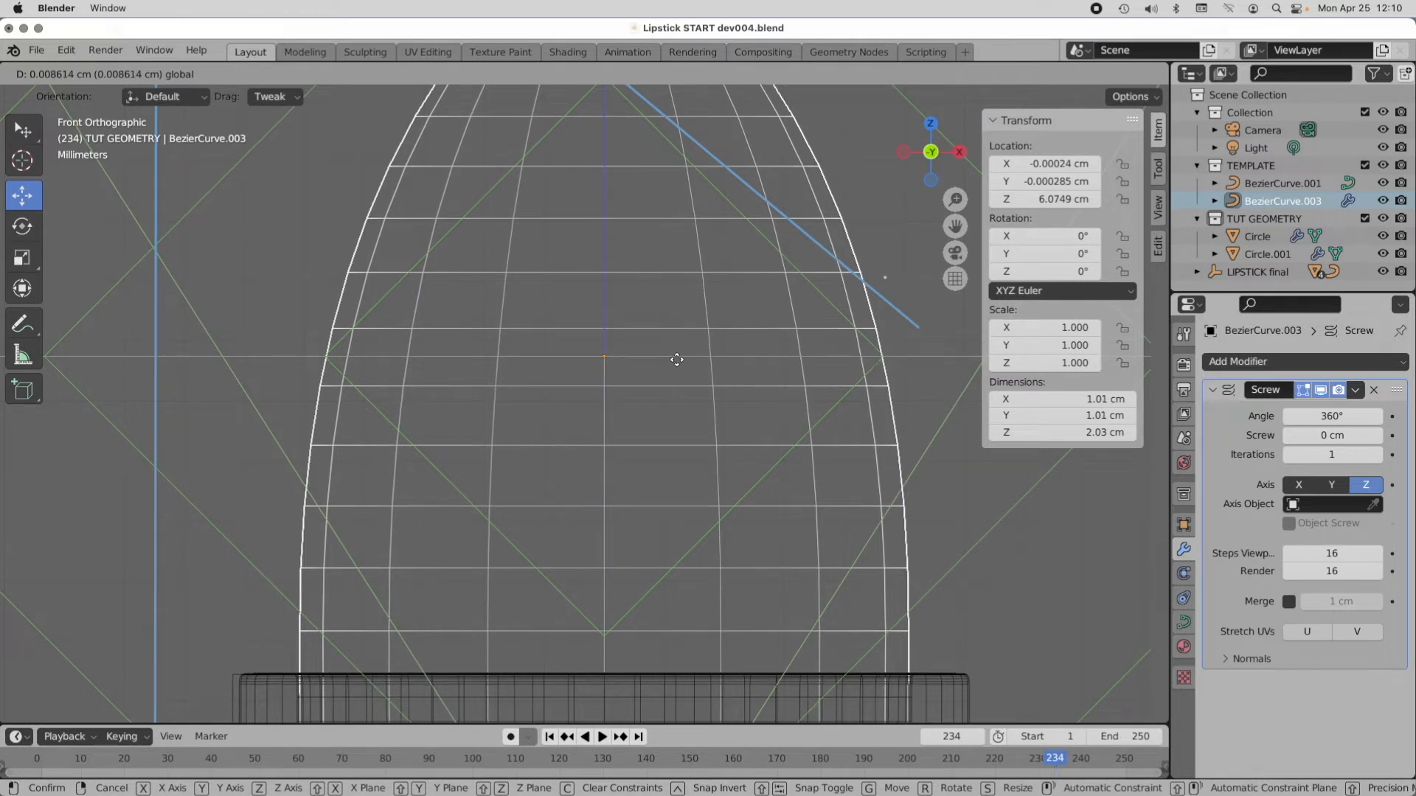
pyautogui.moveTo(677, 359); pyautogui.dragTo(677, 359)
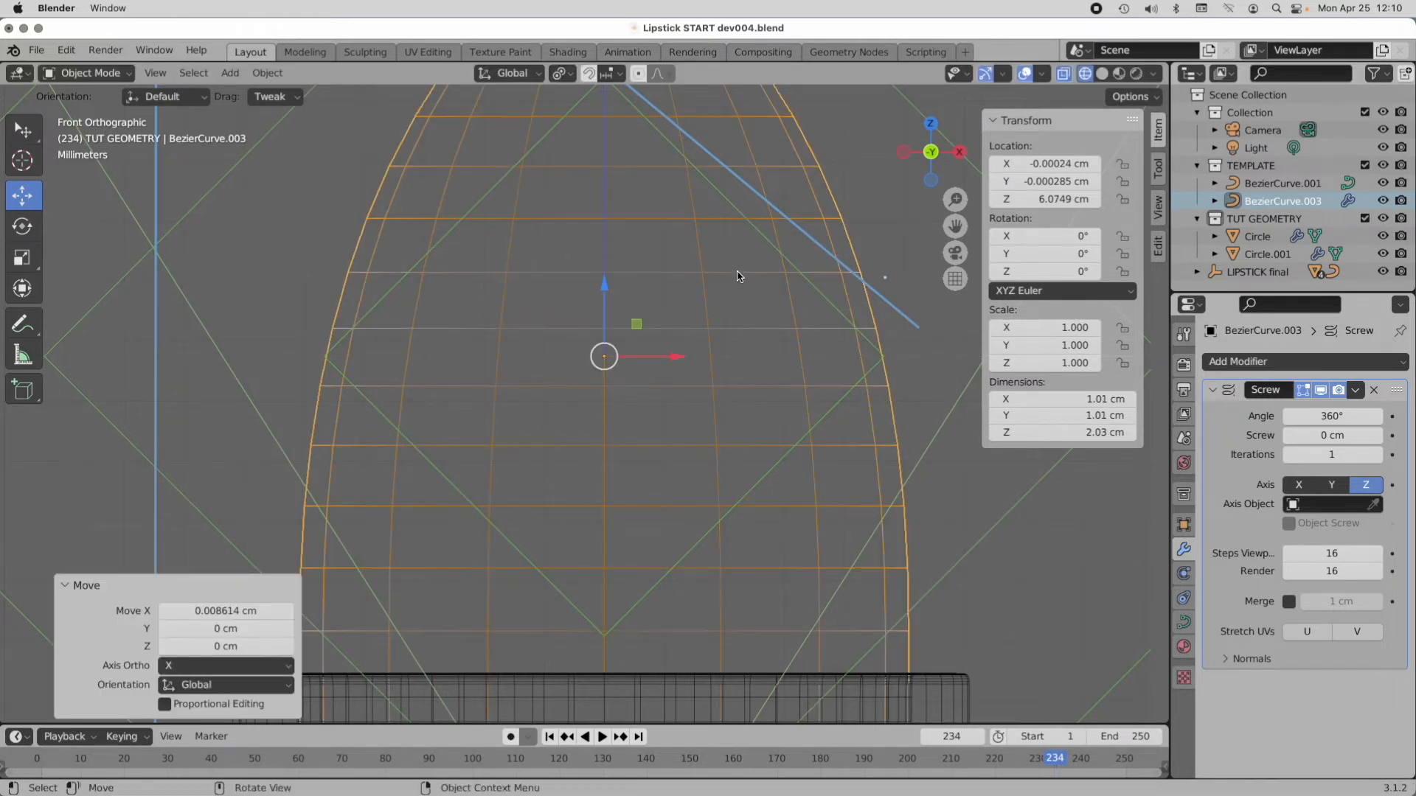
pyautogui.keyDown('shift'); pyautogui.moveTo(723, 226); pyautogui.dragTo(686, 410, button='middle'); pyautogui.keyUp('shift')
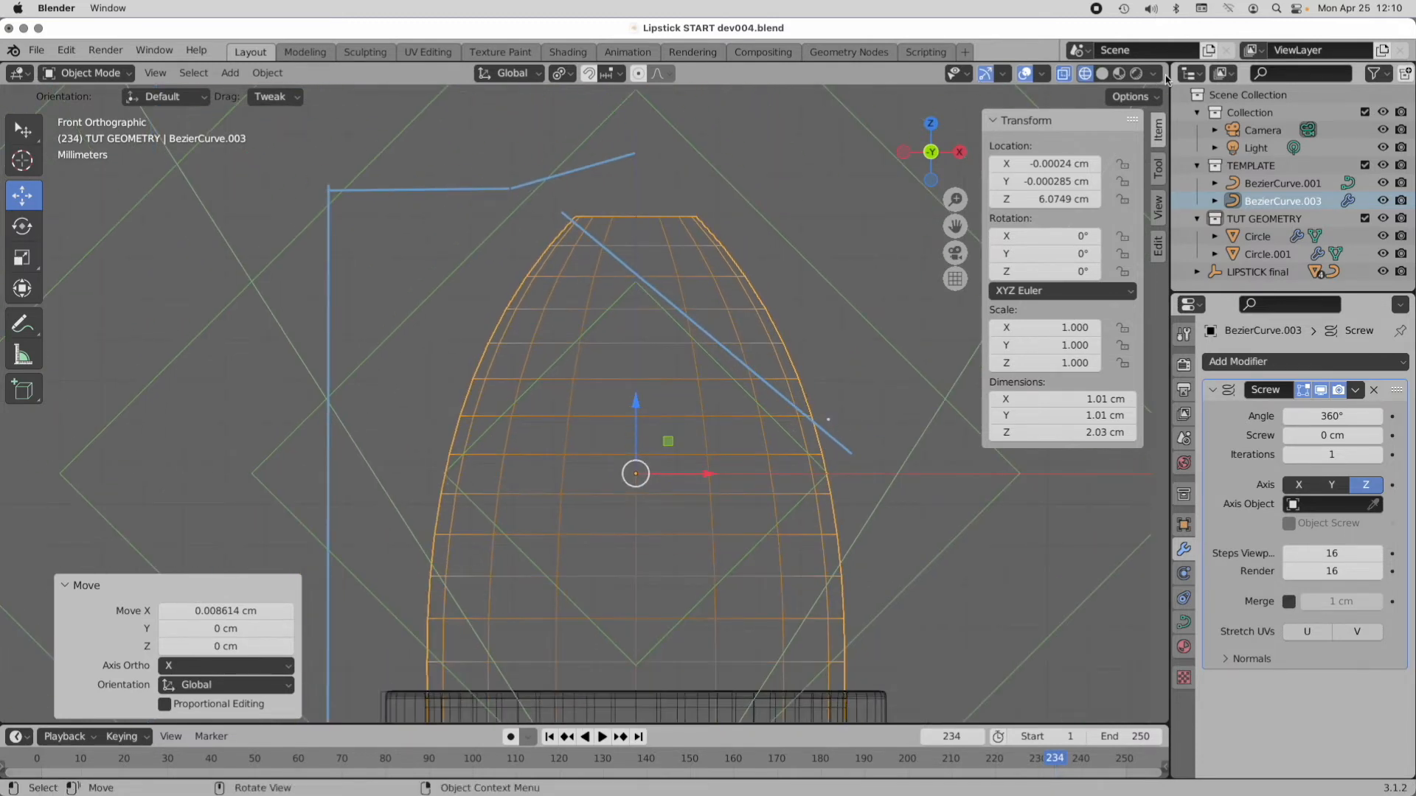
pyautogui.click(1131, 97)
pyautogui.click(1126, 151)
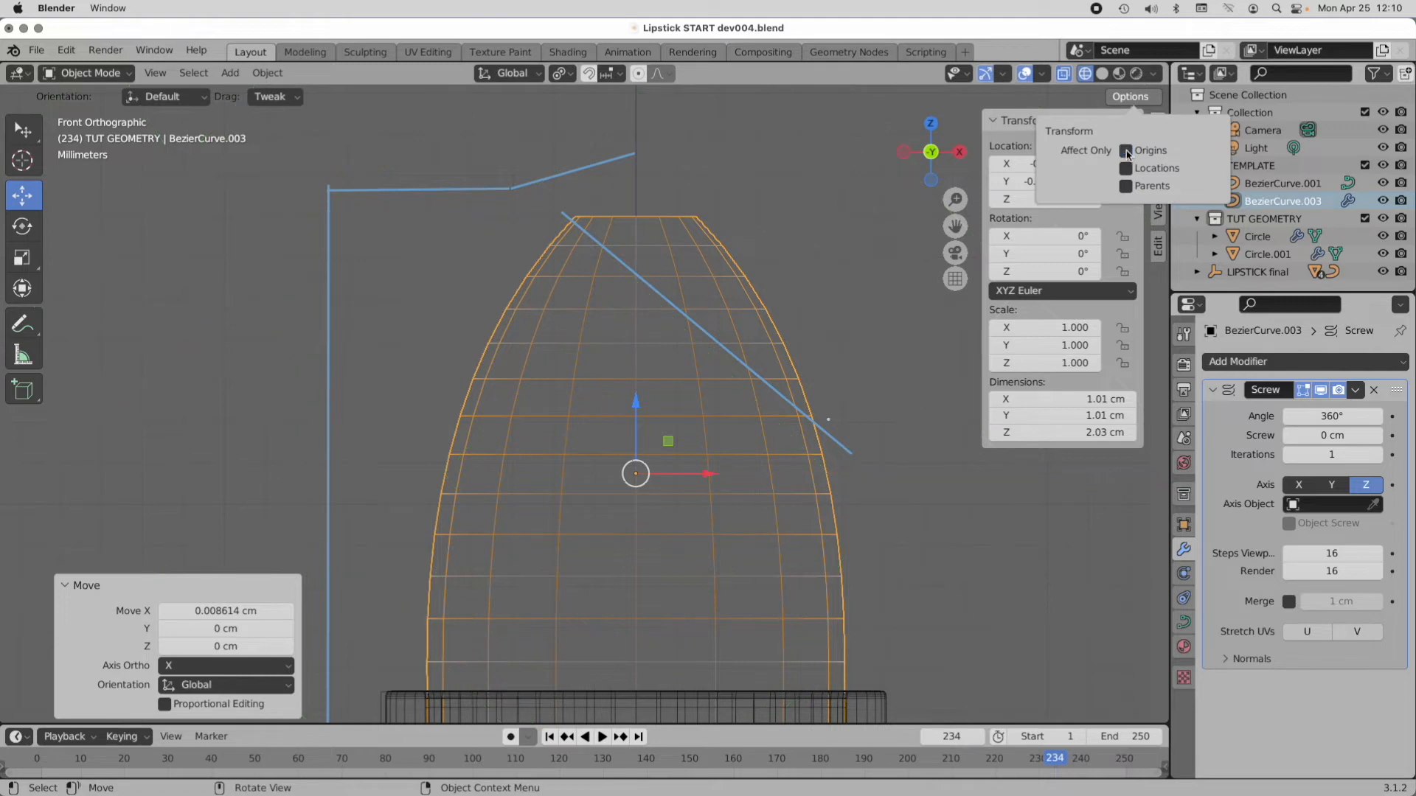
# Step: Turn off X-ray and set the Screw modifier's viewport steps to 32
pyautogui.keyDown('shift'); pyautogui.moveTo(858, 320); pyautogui.dragTo(833, 221, button='middle'); pyautogui.keyUp('shift')
pyautogui.click(1062, 73)
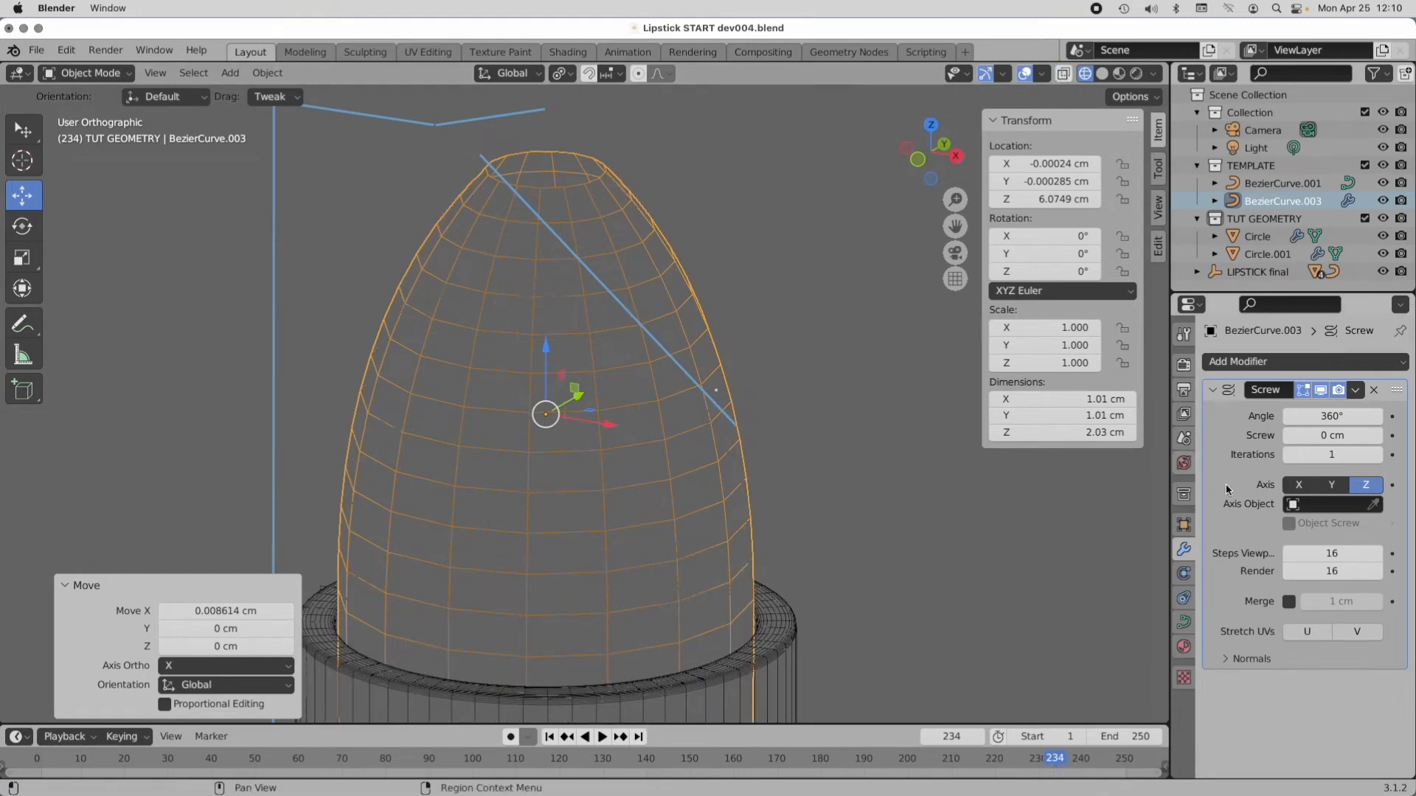
pyautogui.click(1335, 554)
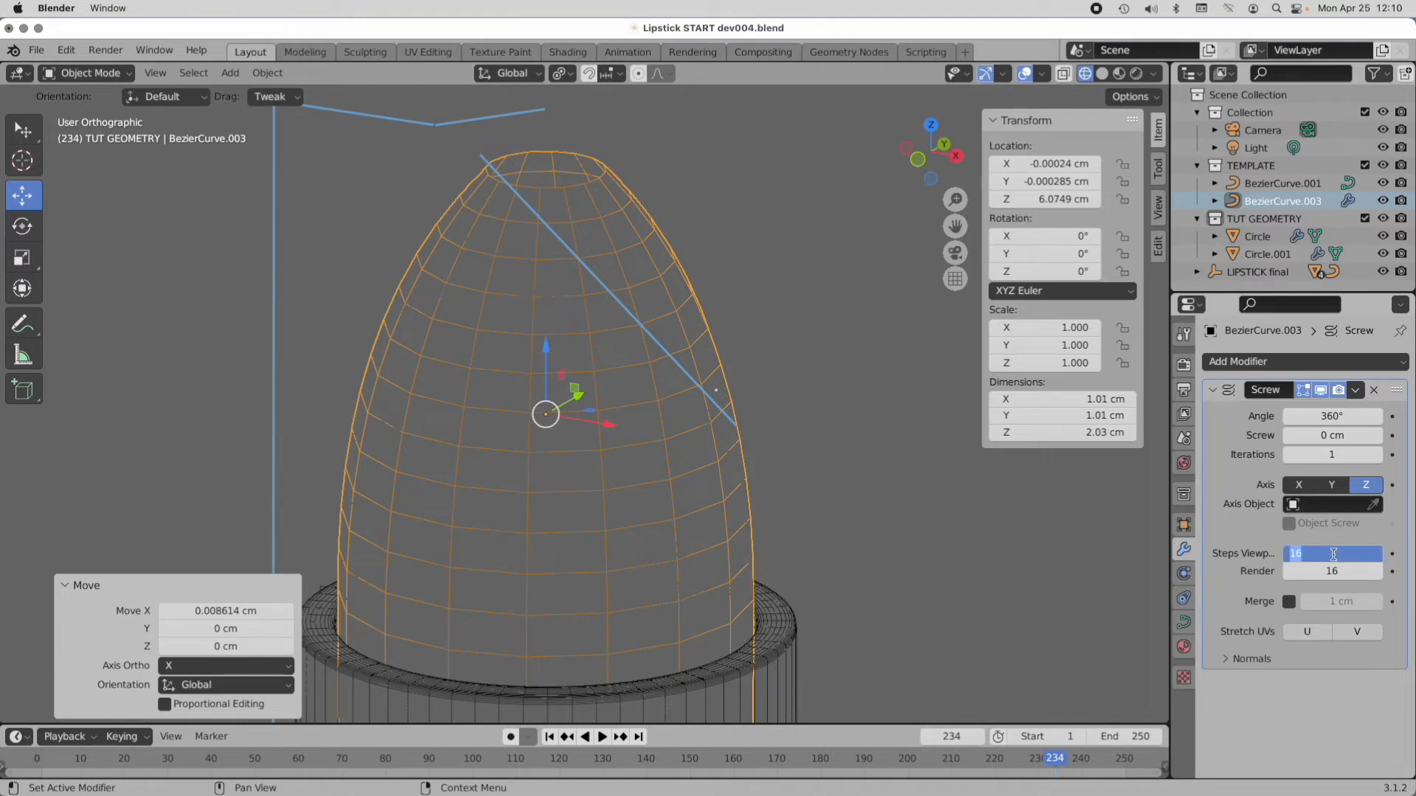
pyautogui.write('32')
pyautogui.press('Return')
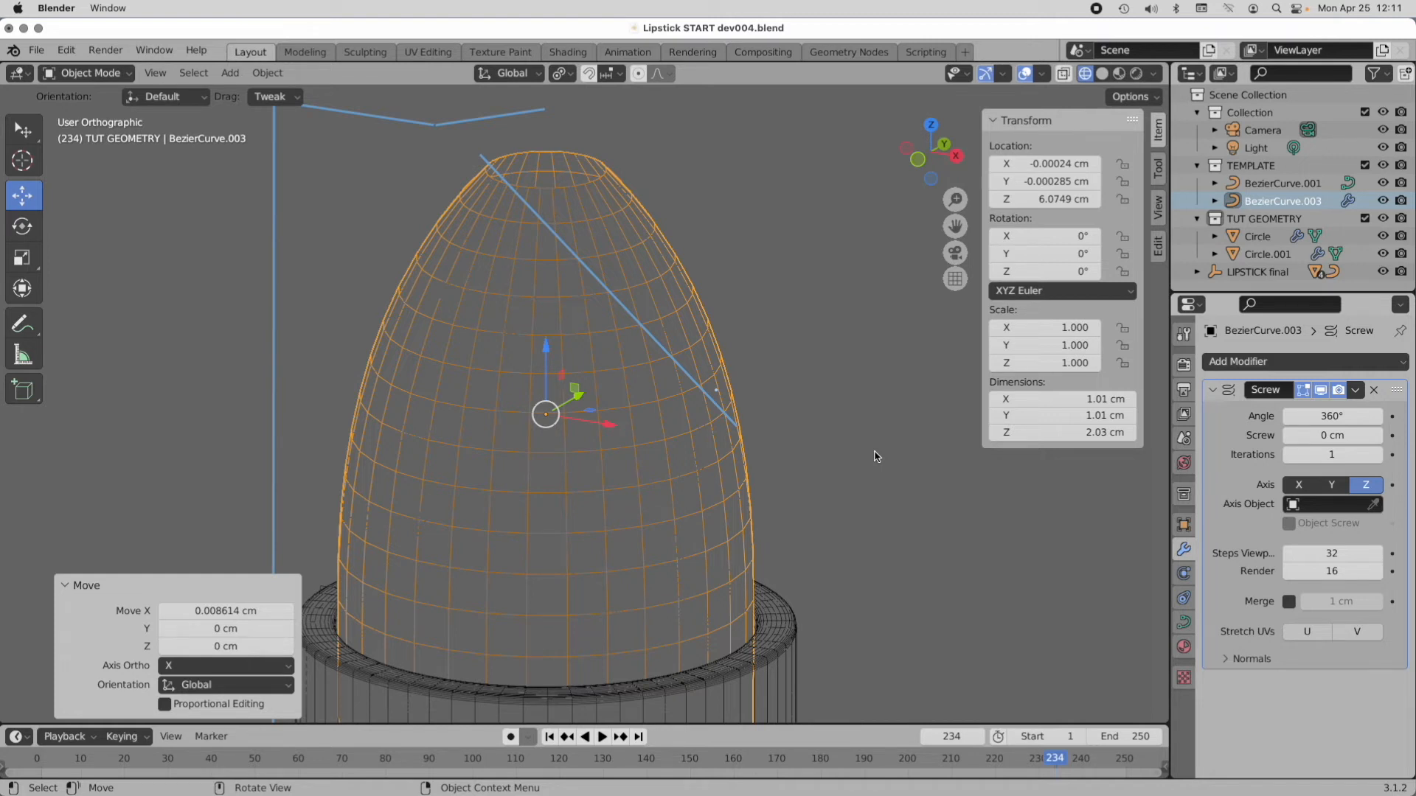
# Step: Convert the revolved bullet curve to a mesh
pyautogui.rightClick(421, 366)
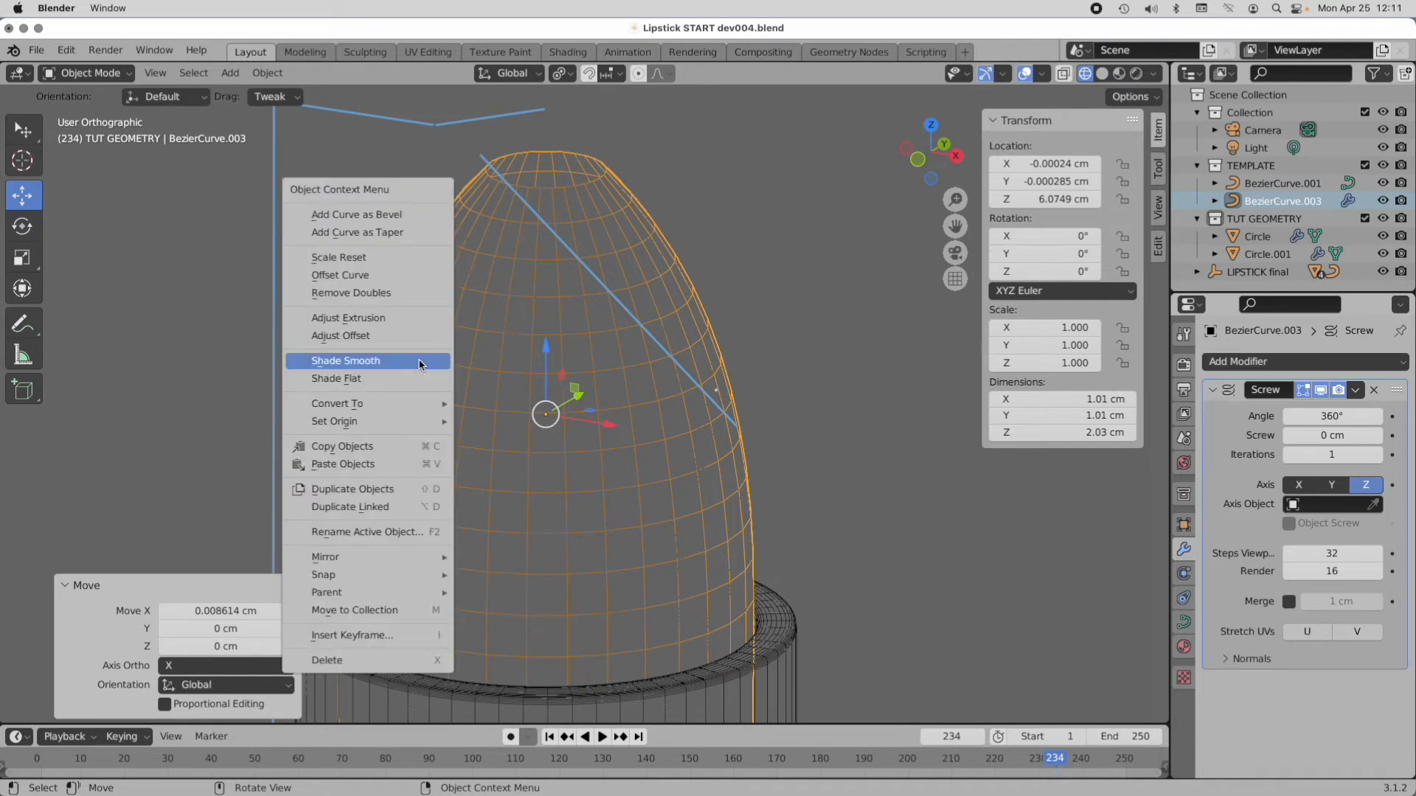
pyautogui.moveTo(429, 405)
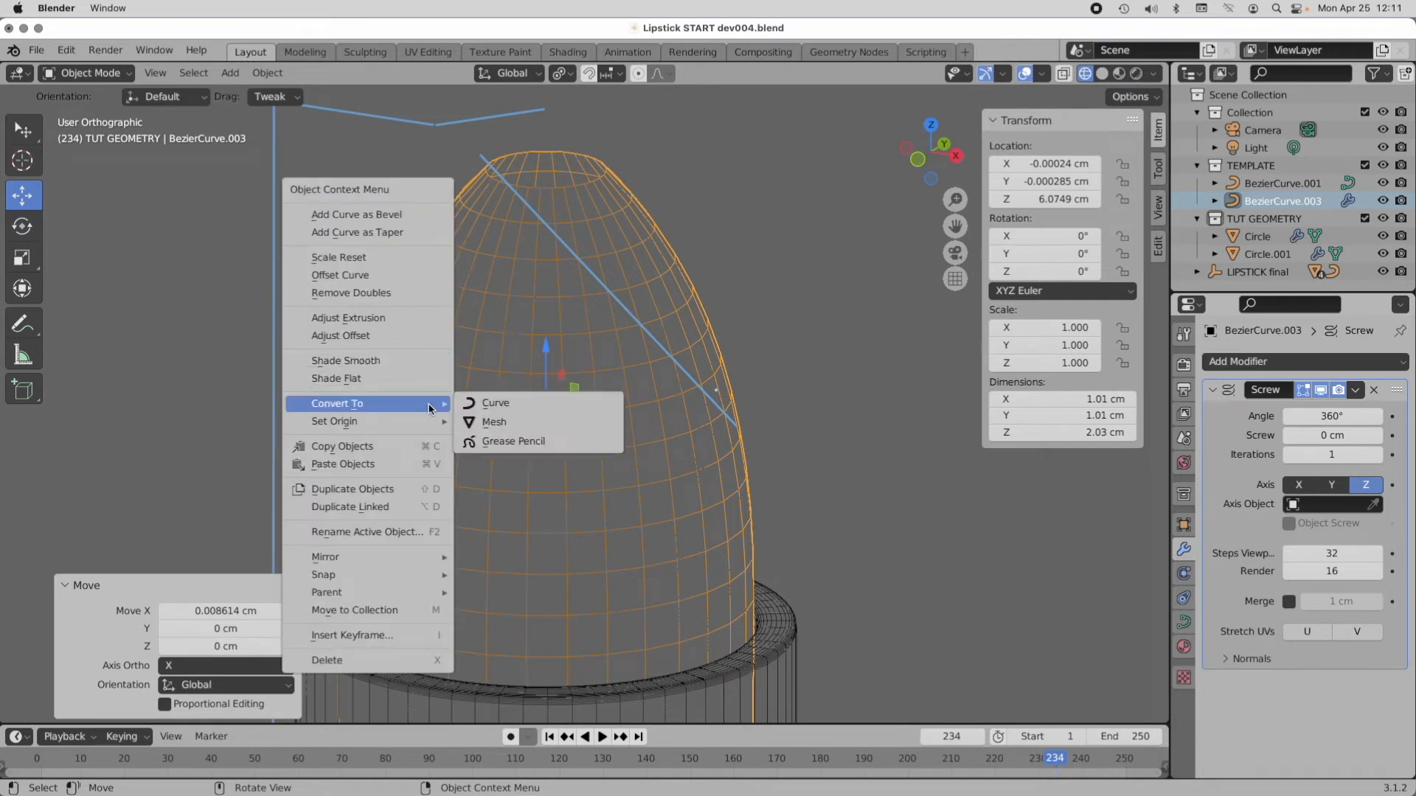
pyautogui.click(494, 422)
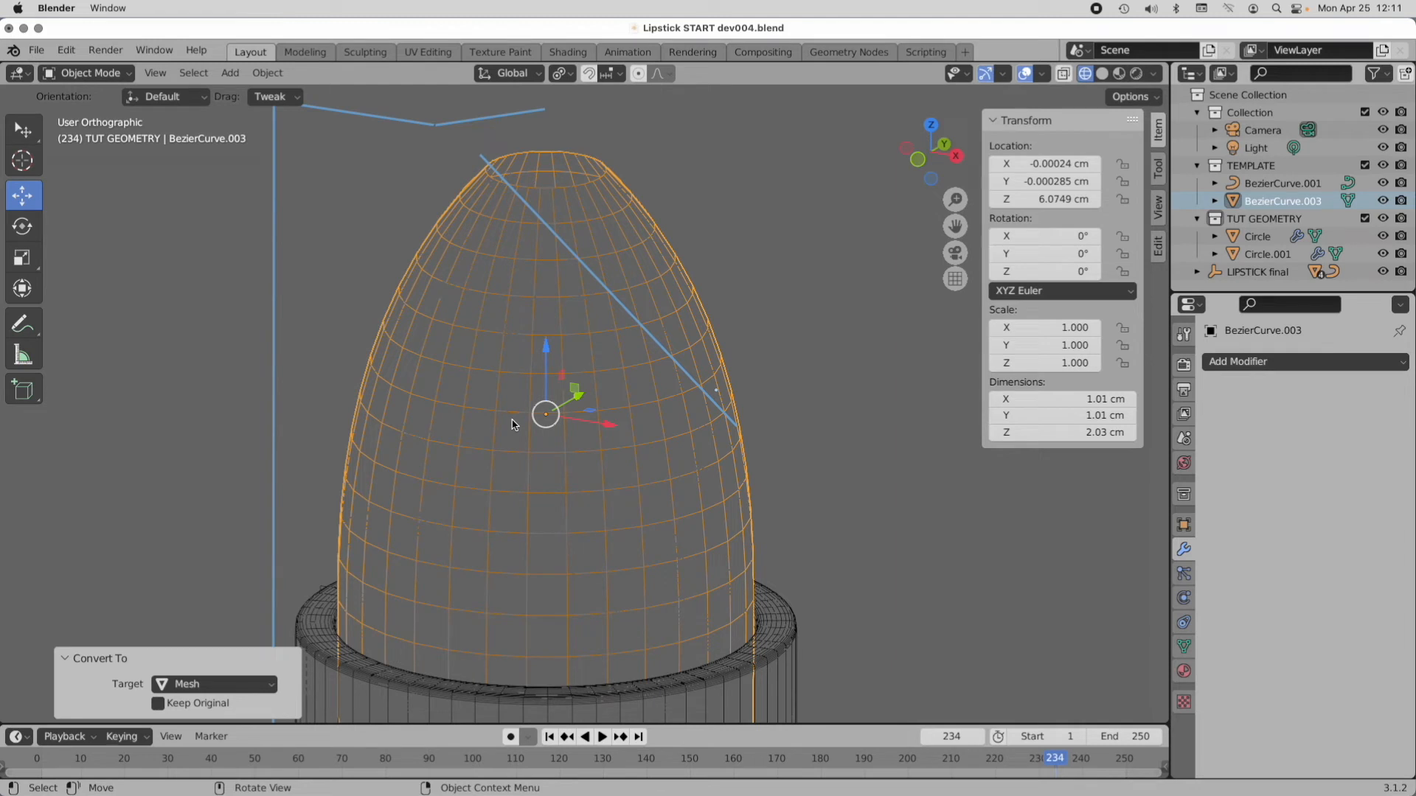
# Step: In Edit Mode, select the edge loop around the bullet's top opening and fill it with a new face
pyautogui.press('Tab')
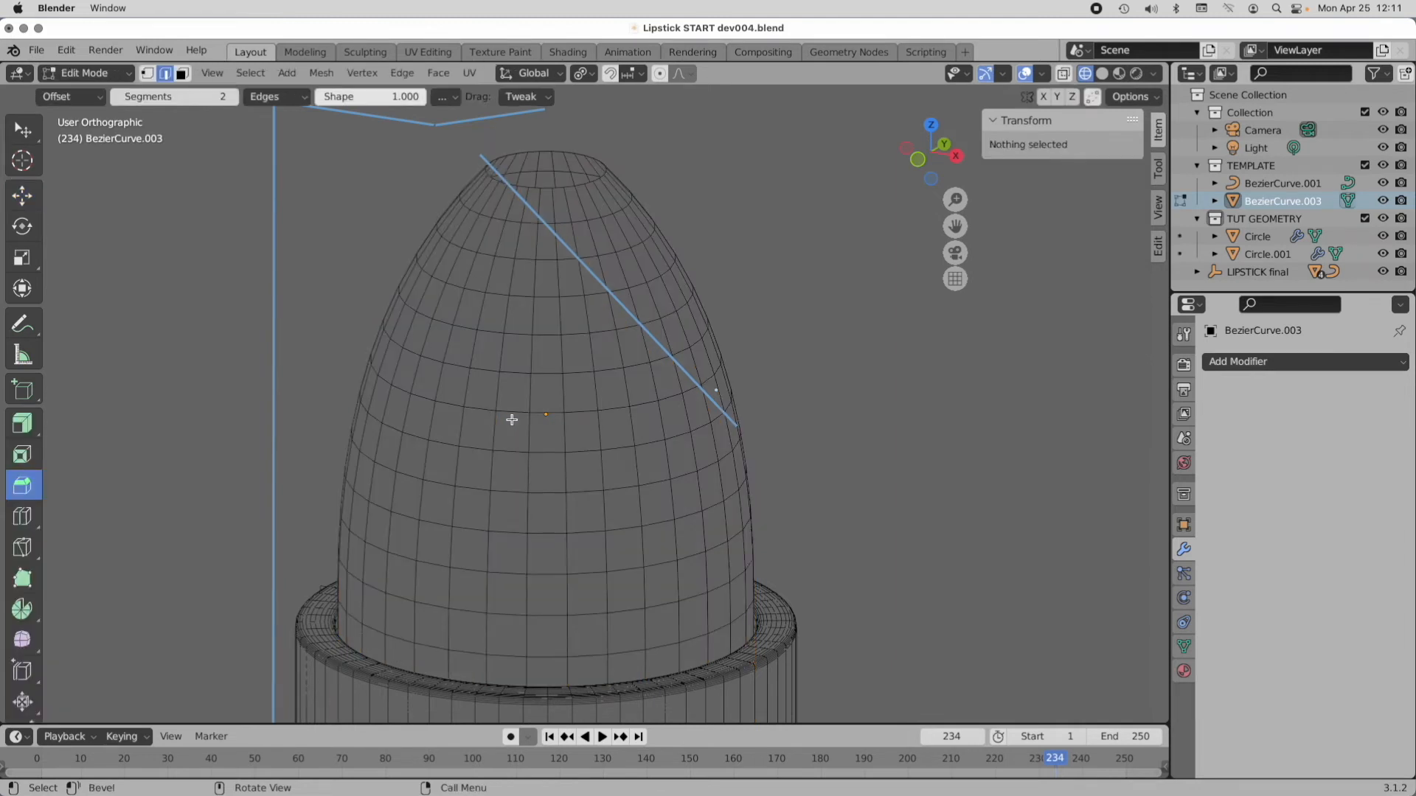
pyautogui.keyDown('alt'); pyautogui.click(545, 151); pyautogui.keyUp('alt')
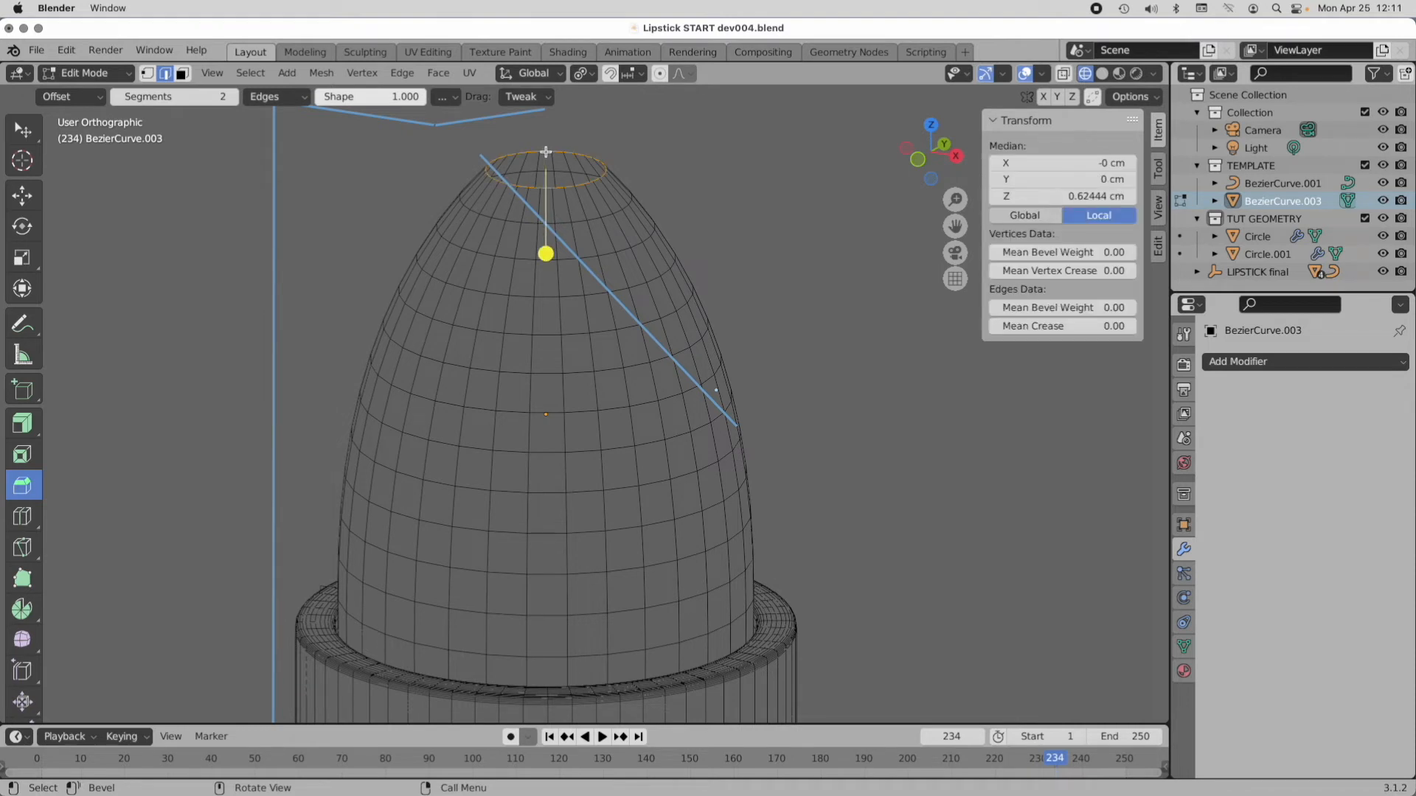
pyautogui.rightClick(568, 160)
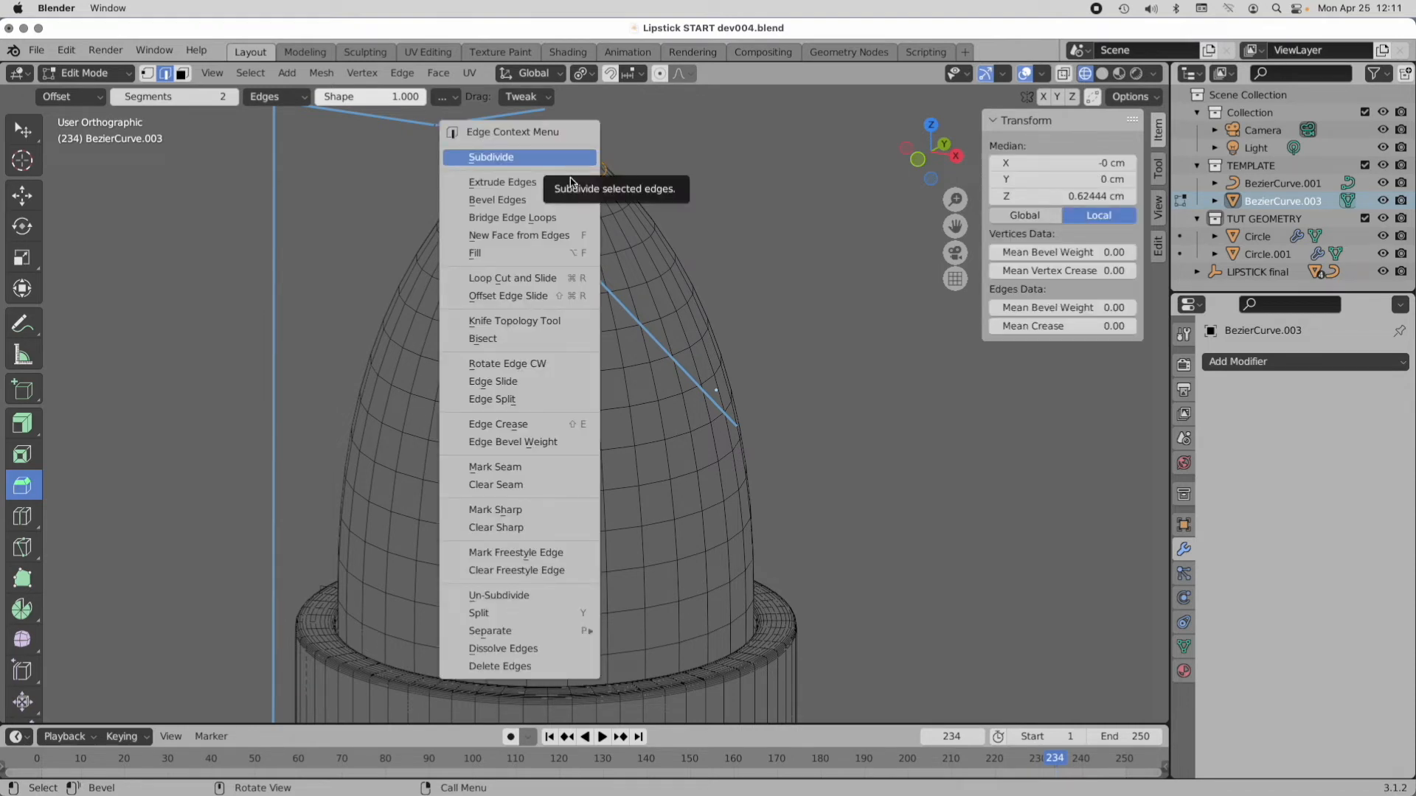
pyautogui.click(564, 237)
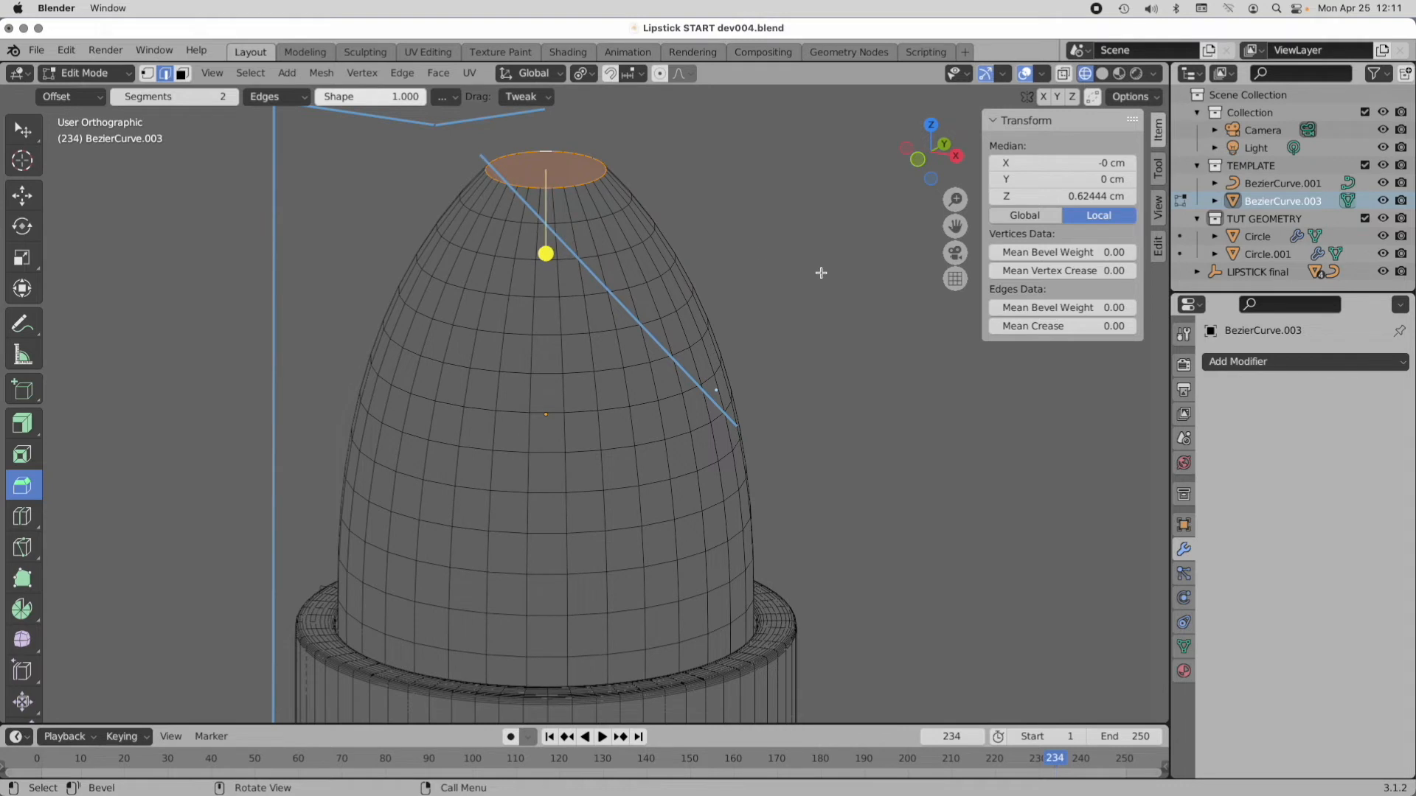
# Step: Isolate the bullet in local view, fill its bottom edge loop with a face, and leave local view
pyautogui.keyDown('shift'); pyautogui.moveTo(796, 490); pyautogui.dragTo(793, 272, button='middle'); pyautogui.keyUp('shift')
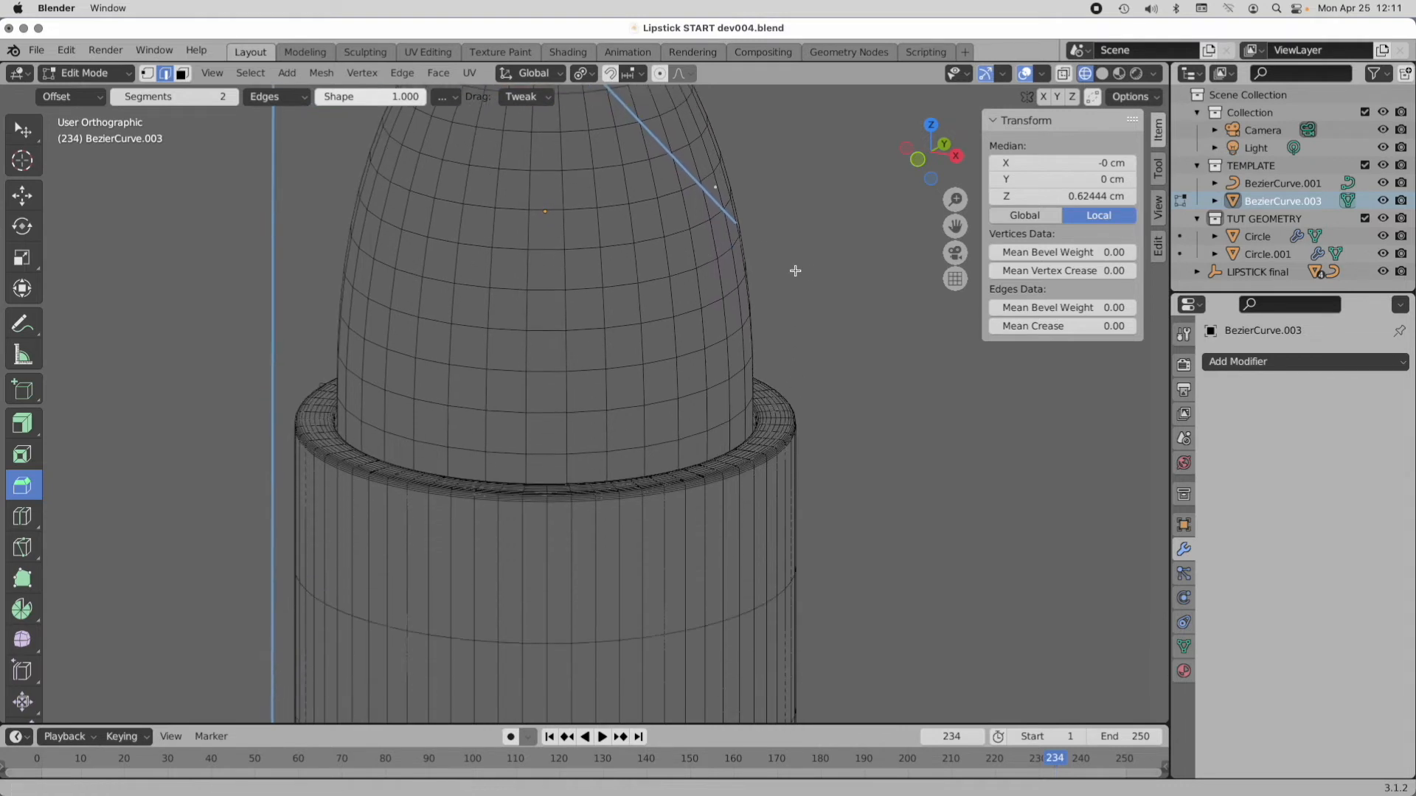
pyautogui.keyDown('shift'); pyautogui.moveTo(799, 436); pyautogui.dragTo(807, 324, button='middle'); pyautogui.keyUp('shift')
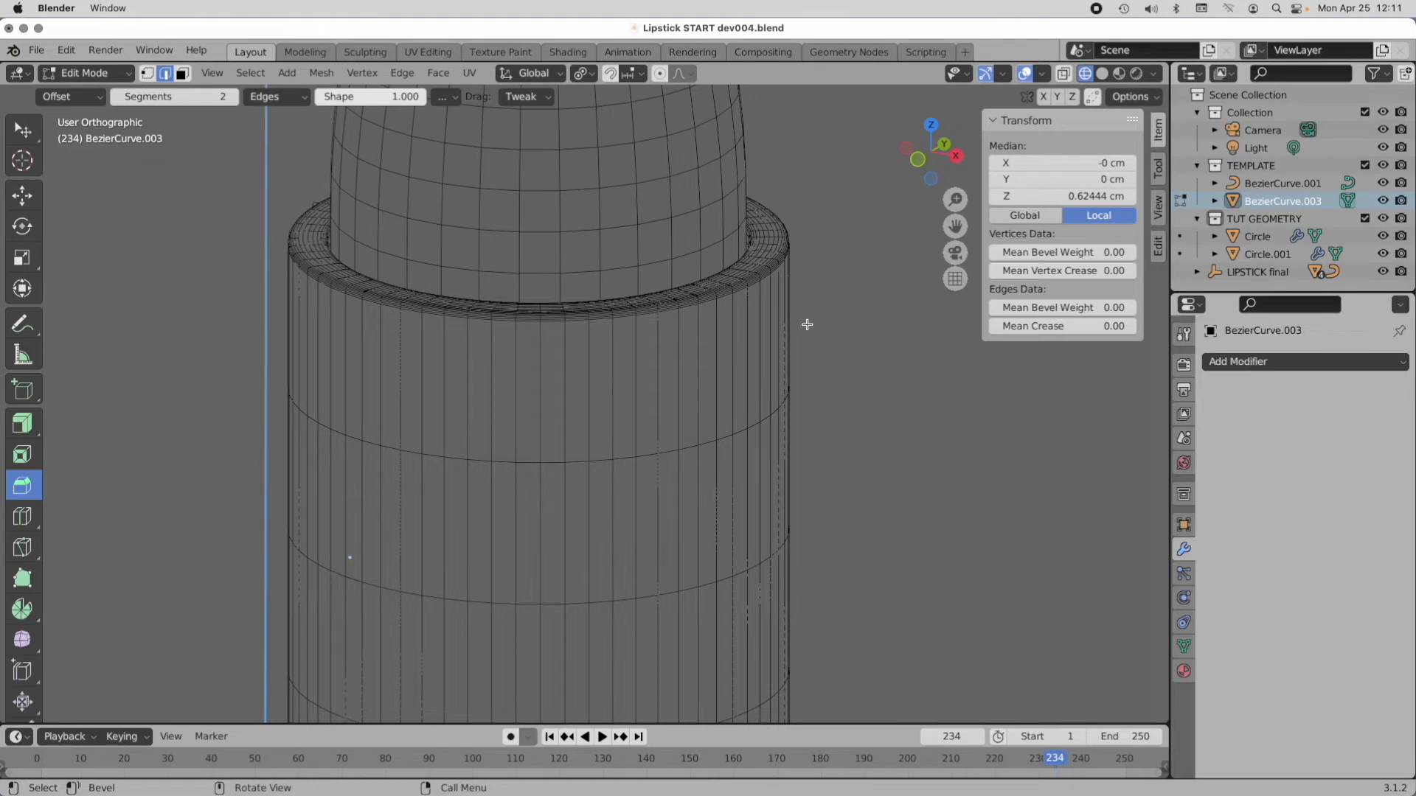
pyautogui.press('/')
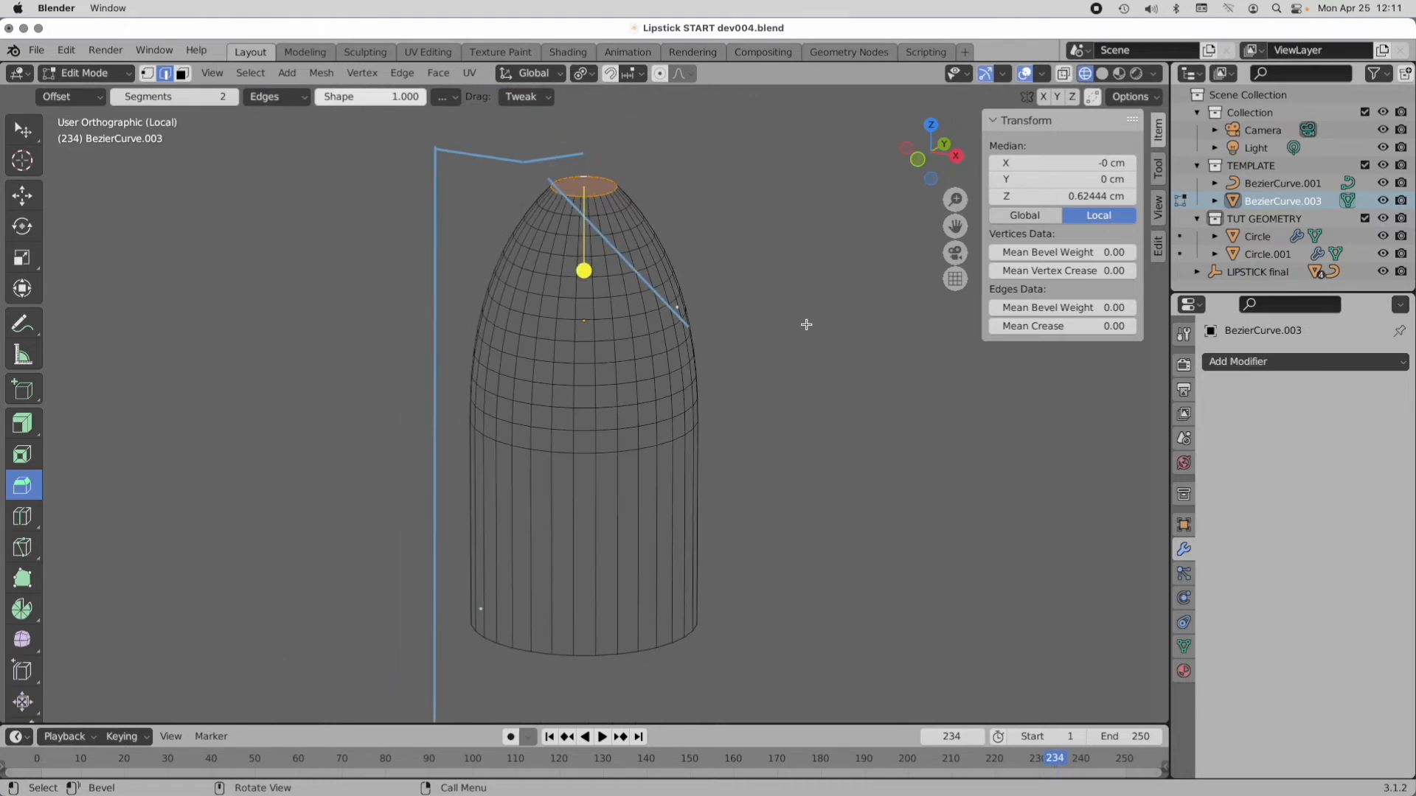
pyautogui.keyDown('alt'); pyautogui.click(629, 652); pyautogui.keyUp('alt')
pyautogui.moveTo(629, 652); pyautogui.dragTo(617, 553, button='middle')
pyautogui.press('f')
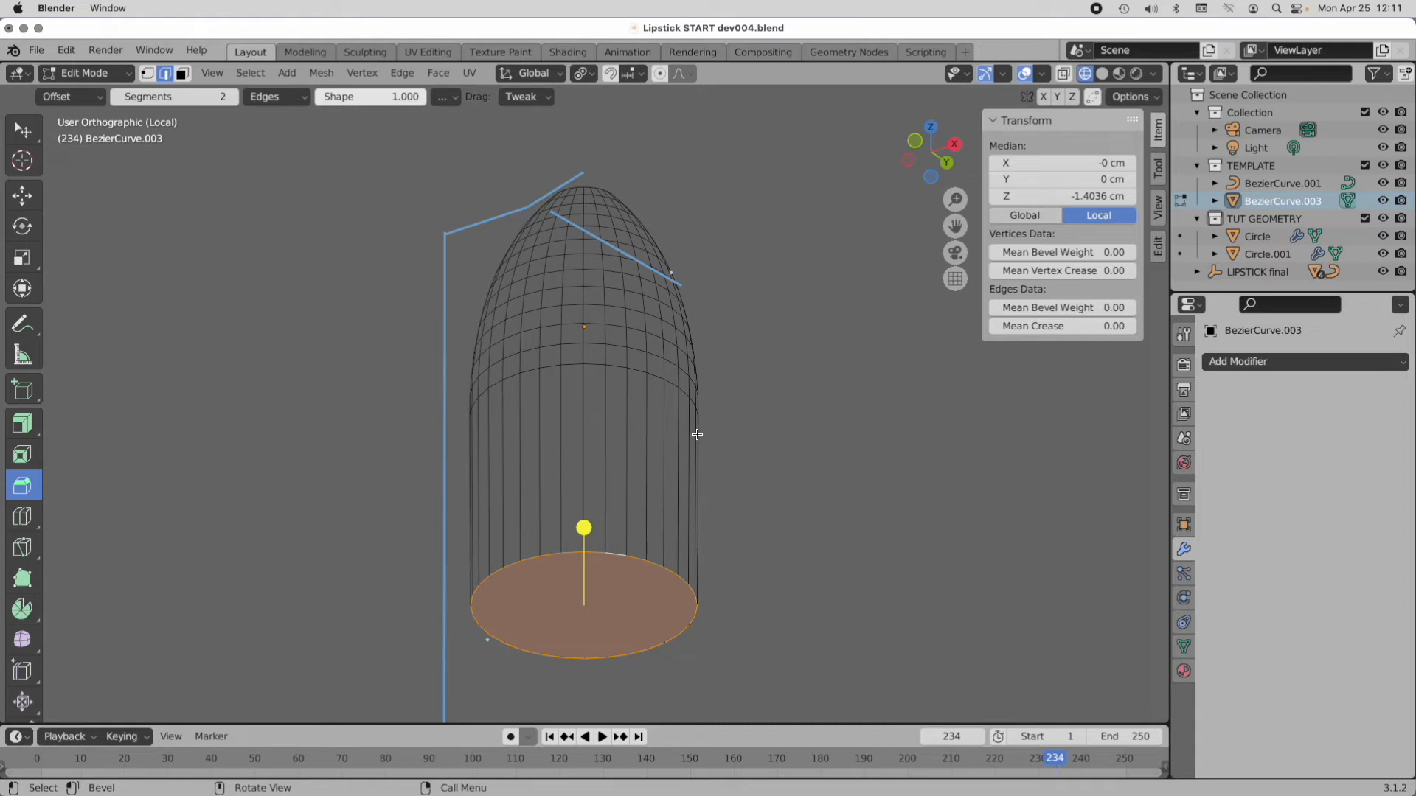
pyautogui.press('/')
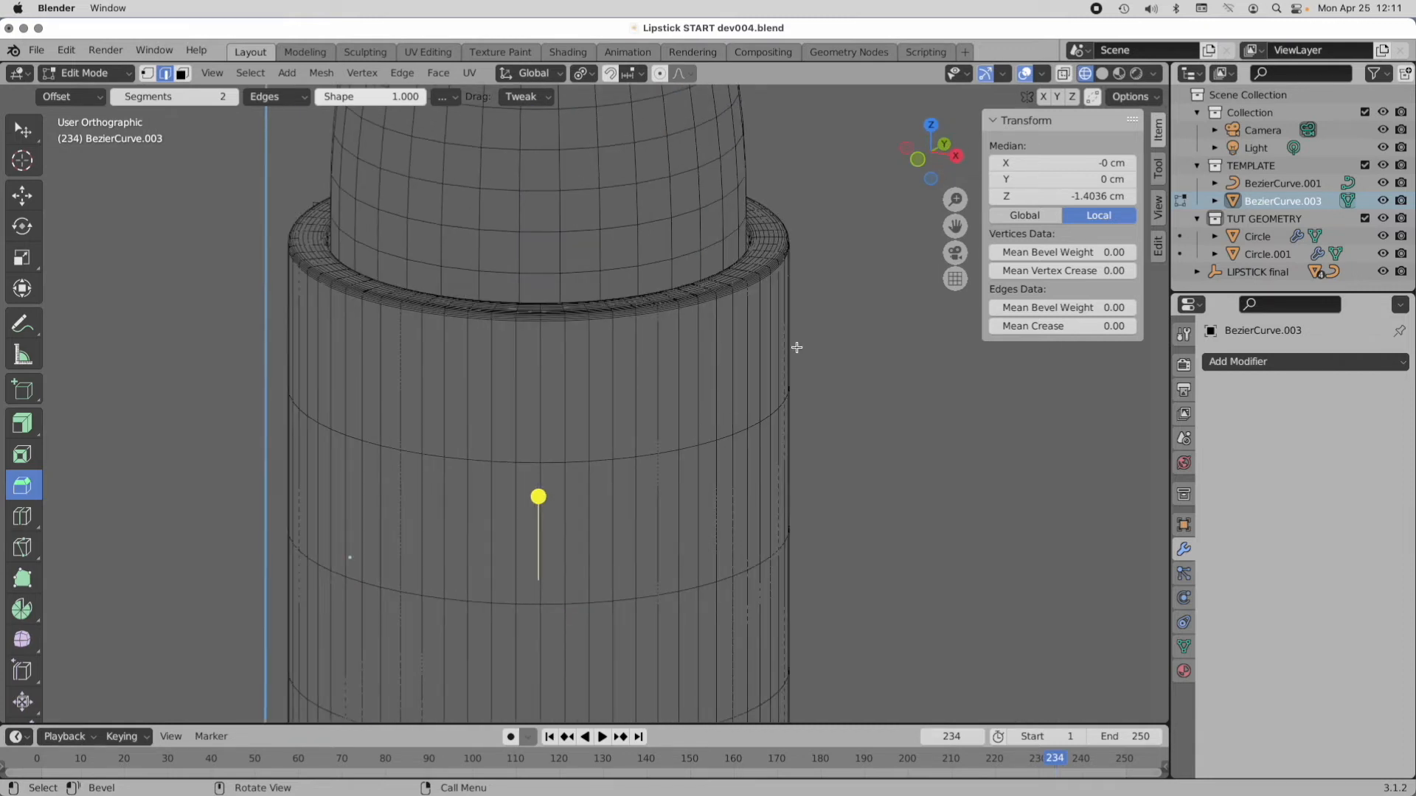
# Step: Return the bullet to Object Mode and snap the 3D cursor to the selected bullet
pyautogui.keyDown('shift'); pyautogui.moveTo(807, 191); pyautogui.dragTo(828, 531, button='middle'); pyautogui.keyUp('shift')
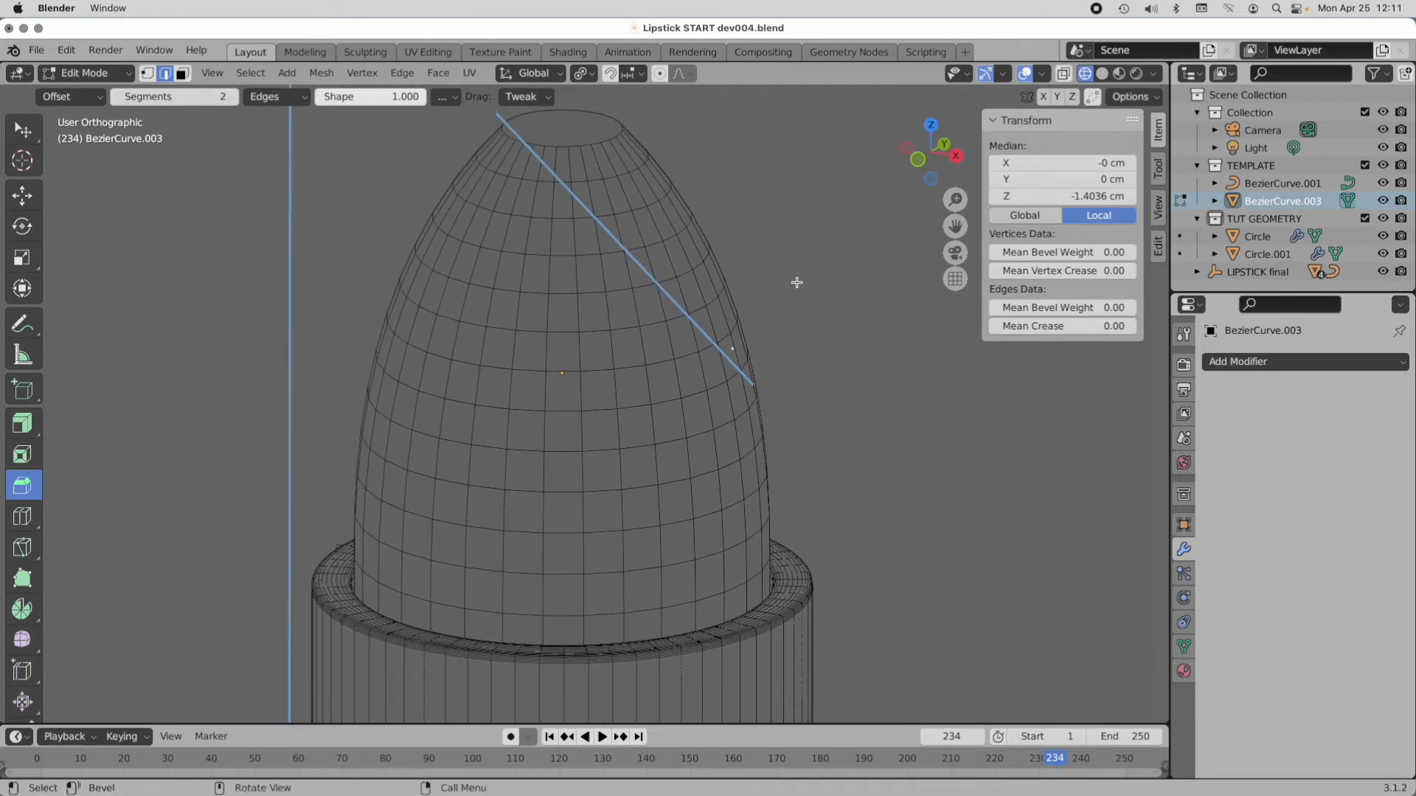
pyautogui.click(87, 74)
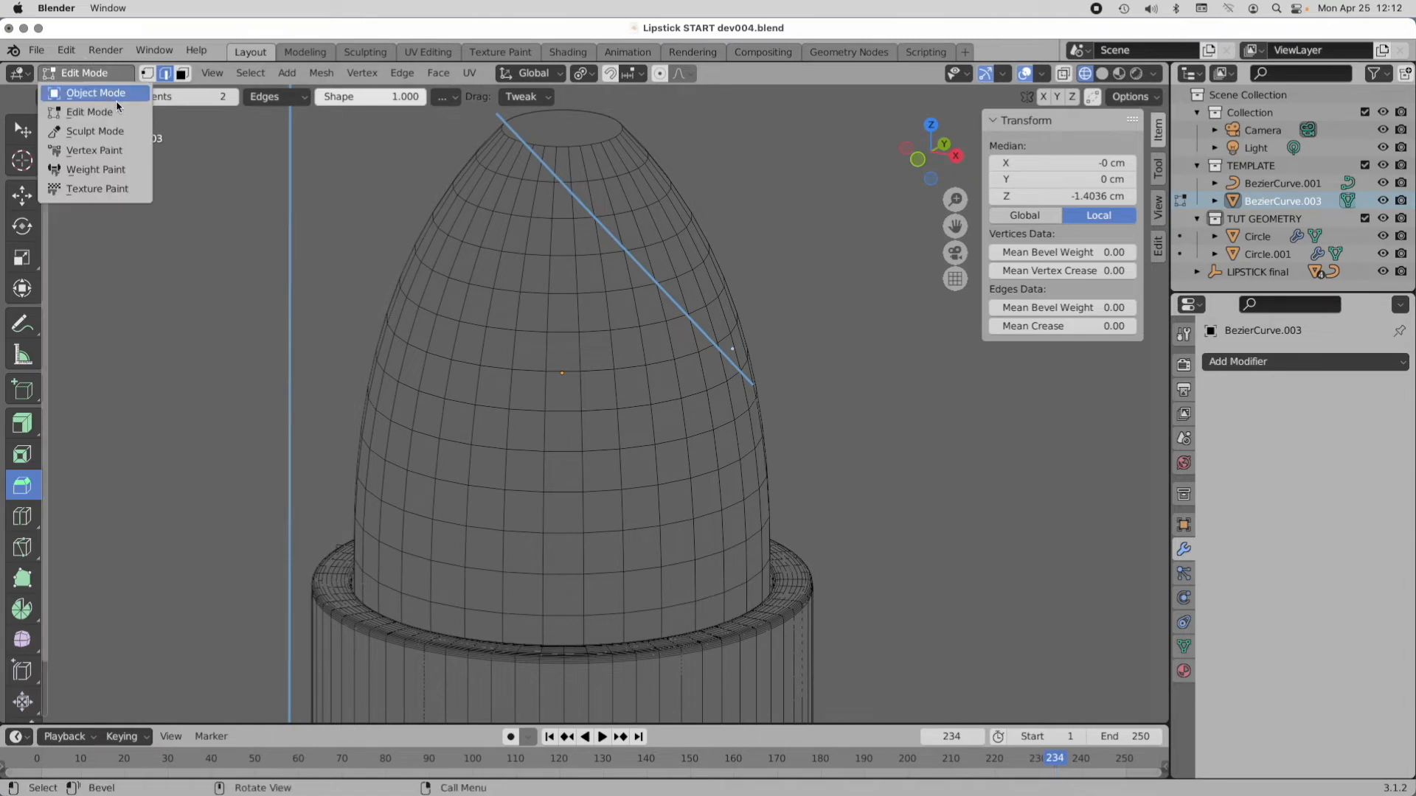
pyautogui.click(96, 93)
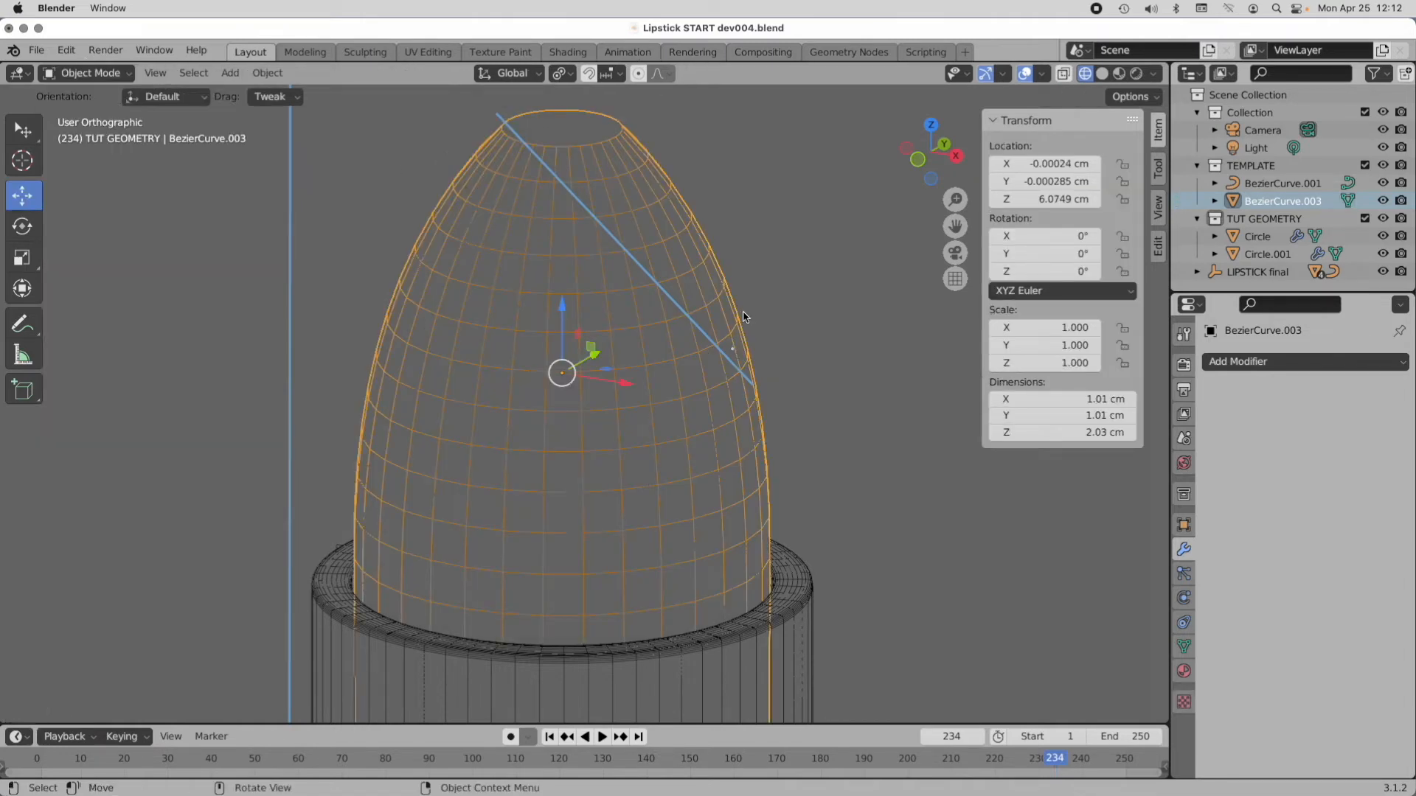
pyautogui.moveTo(747, 317)
pyautogui.mouseDown(button='middle')
pyautogui.moveTo(742, 328)
pyautogui.moveTo(772, 326)
pyautogui.mouseUp(button='middle')
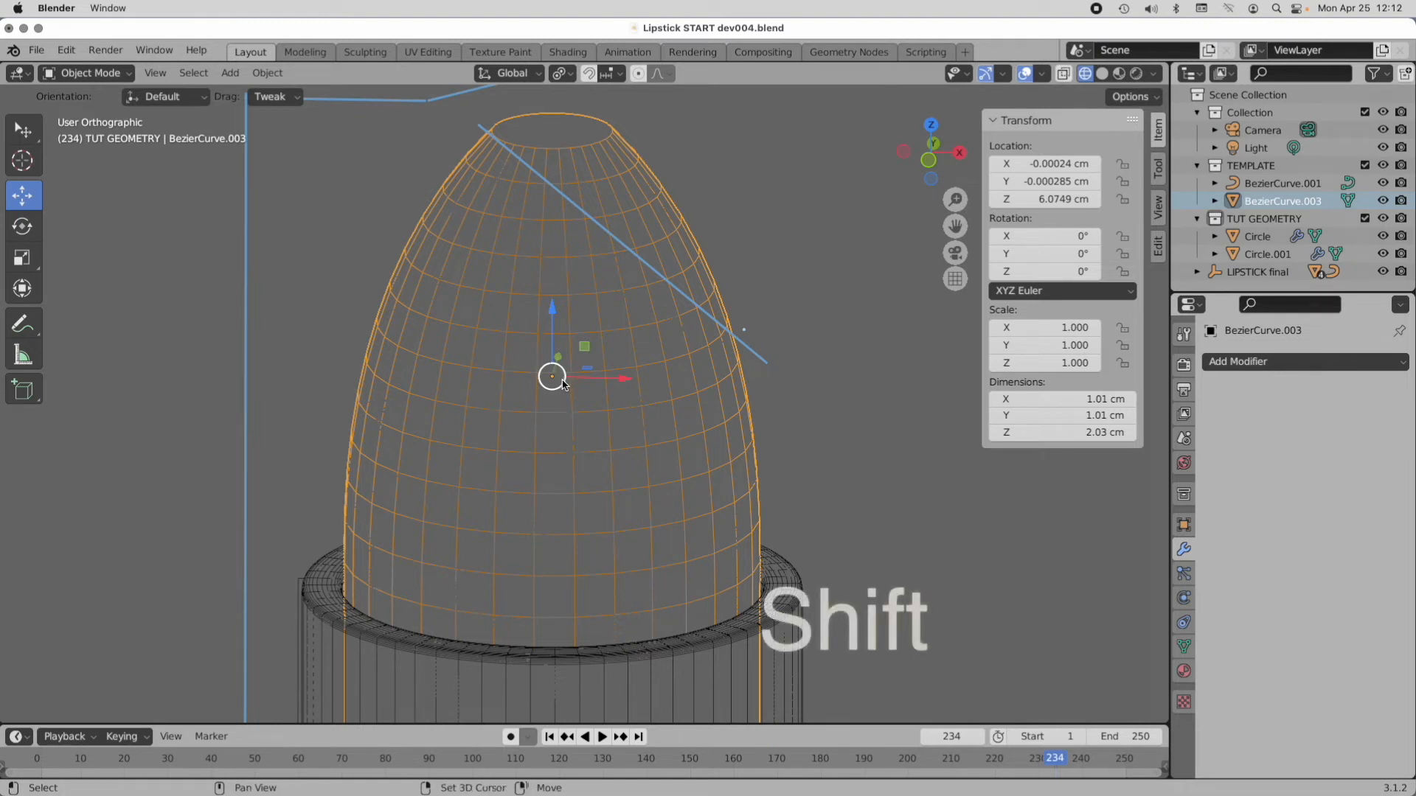
pyautogui.hotkey('shift', 's')
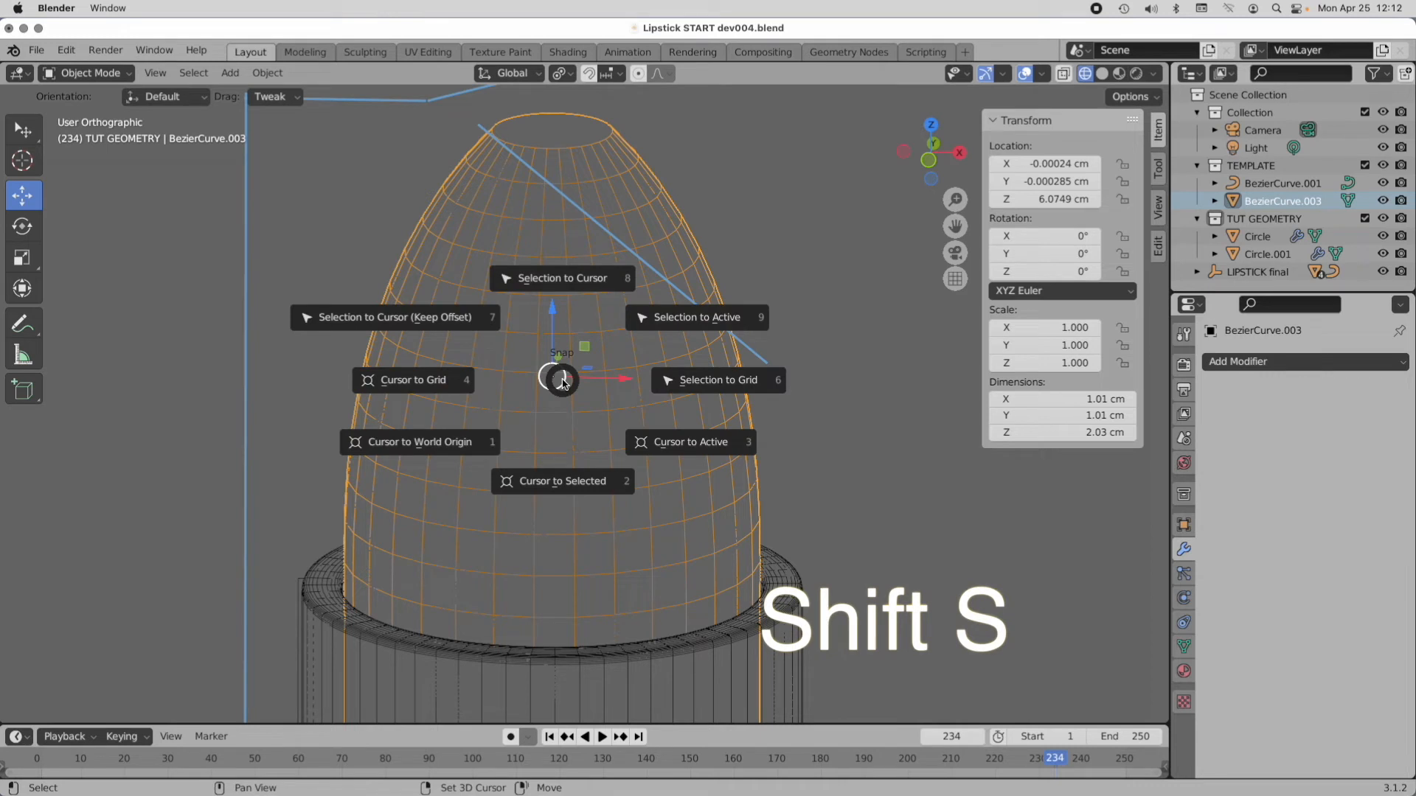
pyautogui.click(571, 481)
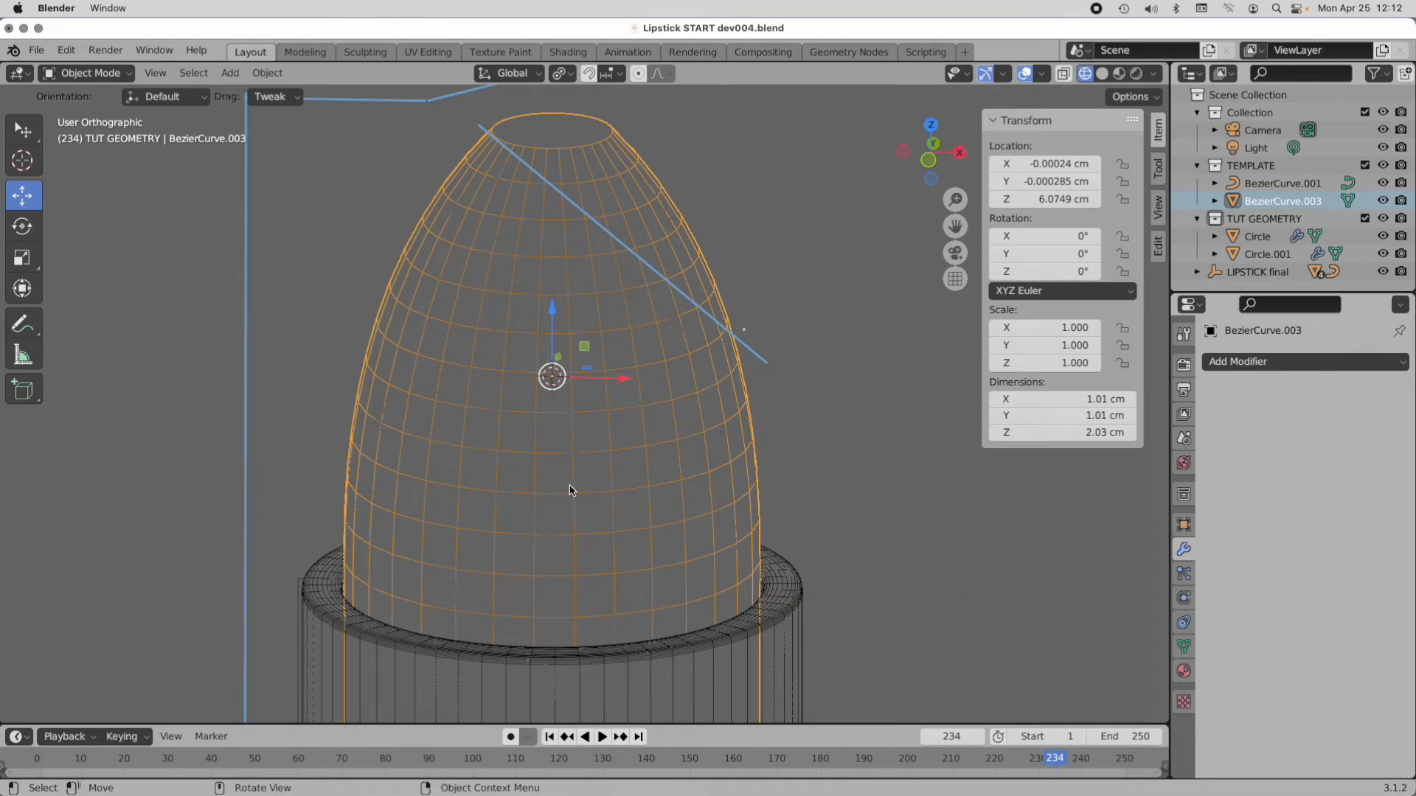
# Step: In front view, add a cube at the 3D cursor on the bullet and set its size to 1 cm
pyautogui.click(930, 161)
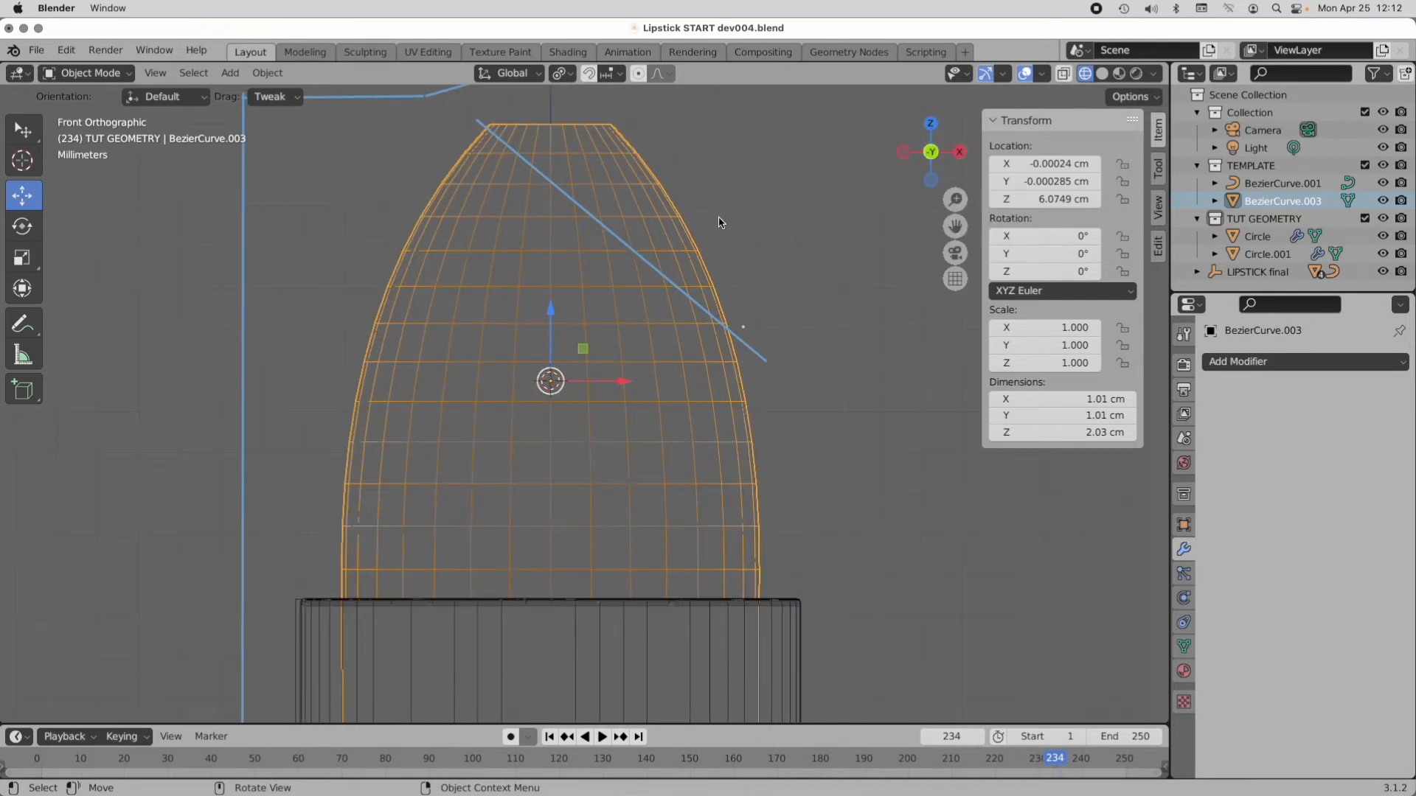
pyautogui.scroll(-2, 721, 220)
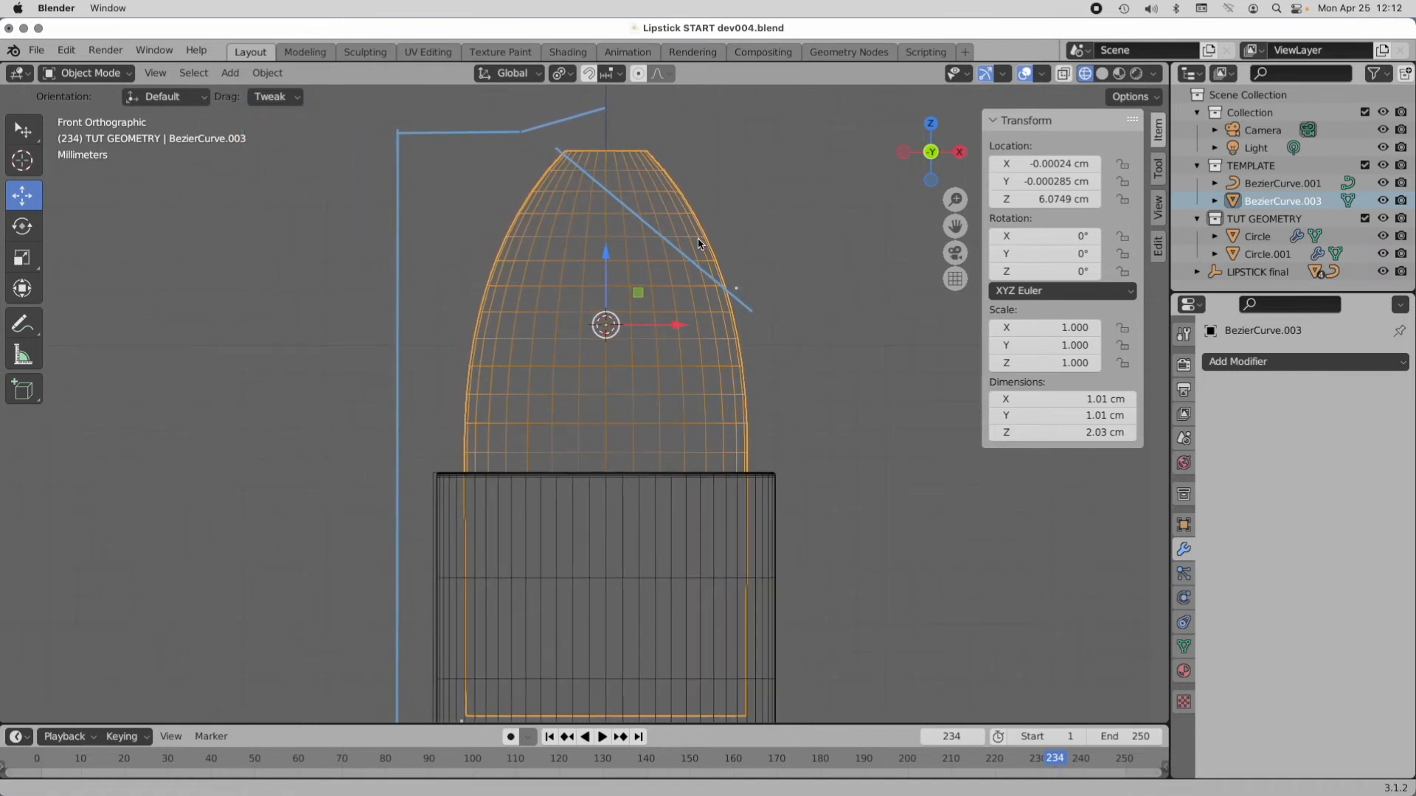
pyautogui.scroll(-1, 693, 248)
pyautogui.keyDown('shift'); pyautogui.moveTo(759, 206); pyautogui.dragTo(629, 308, button='middle'); pyautogui.keyUp('shift')
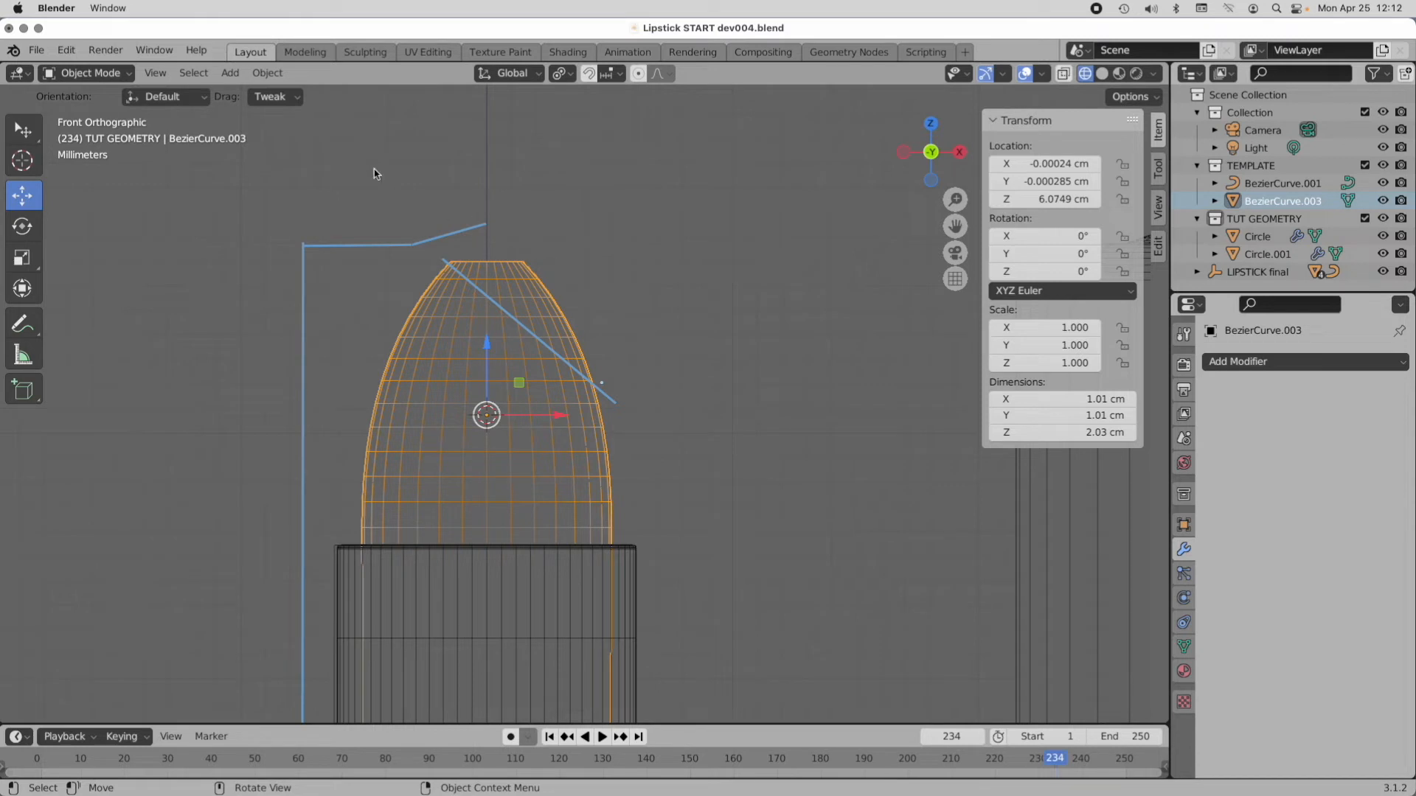
pyautogui.click(229, 74)
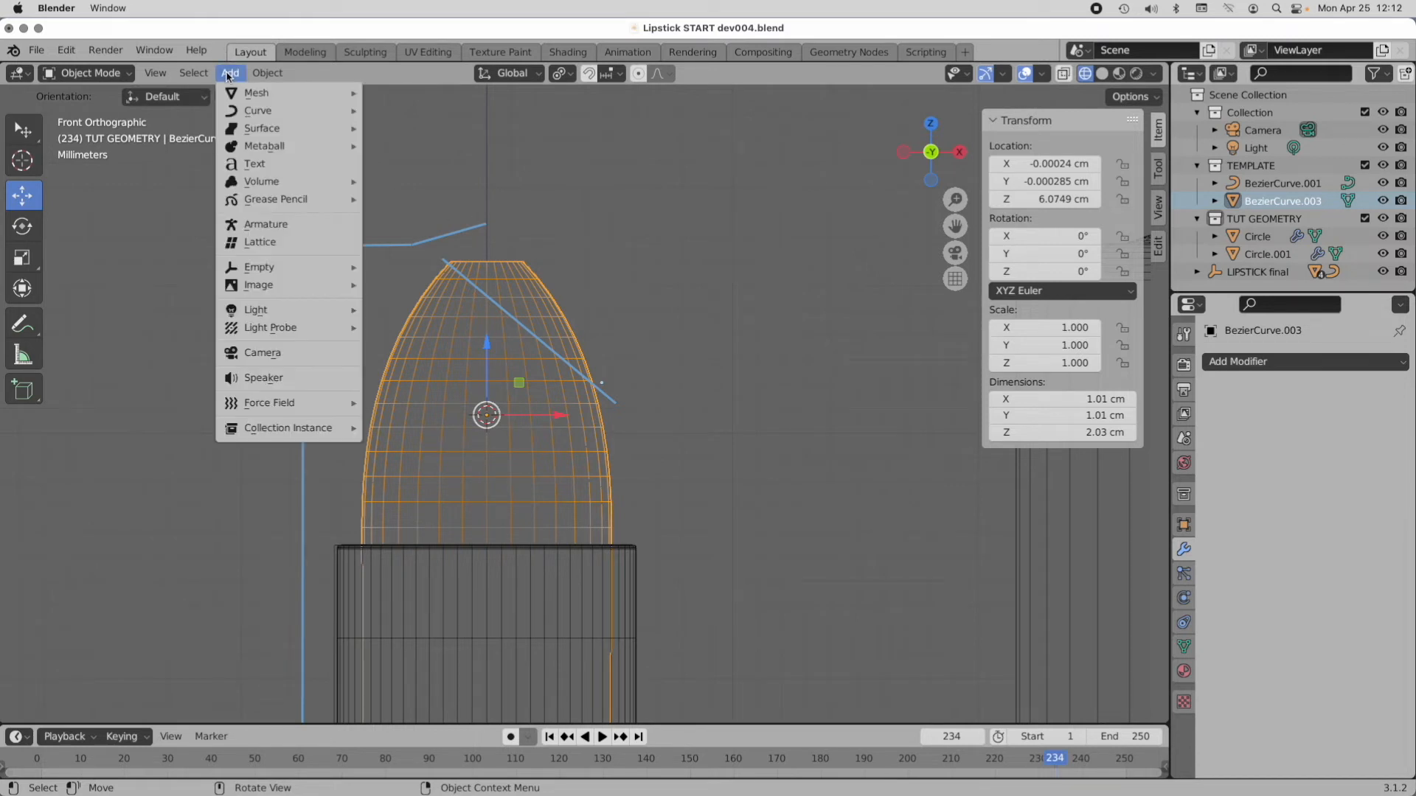
pyautogui.moveTo(255, 93)
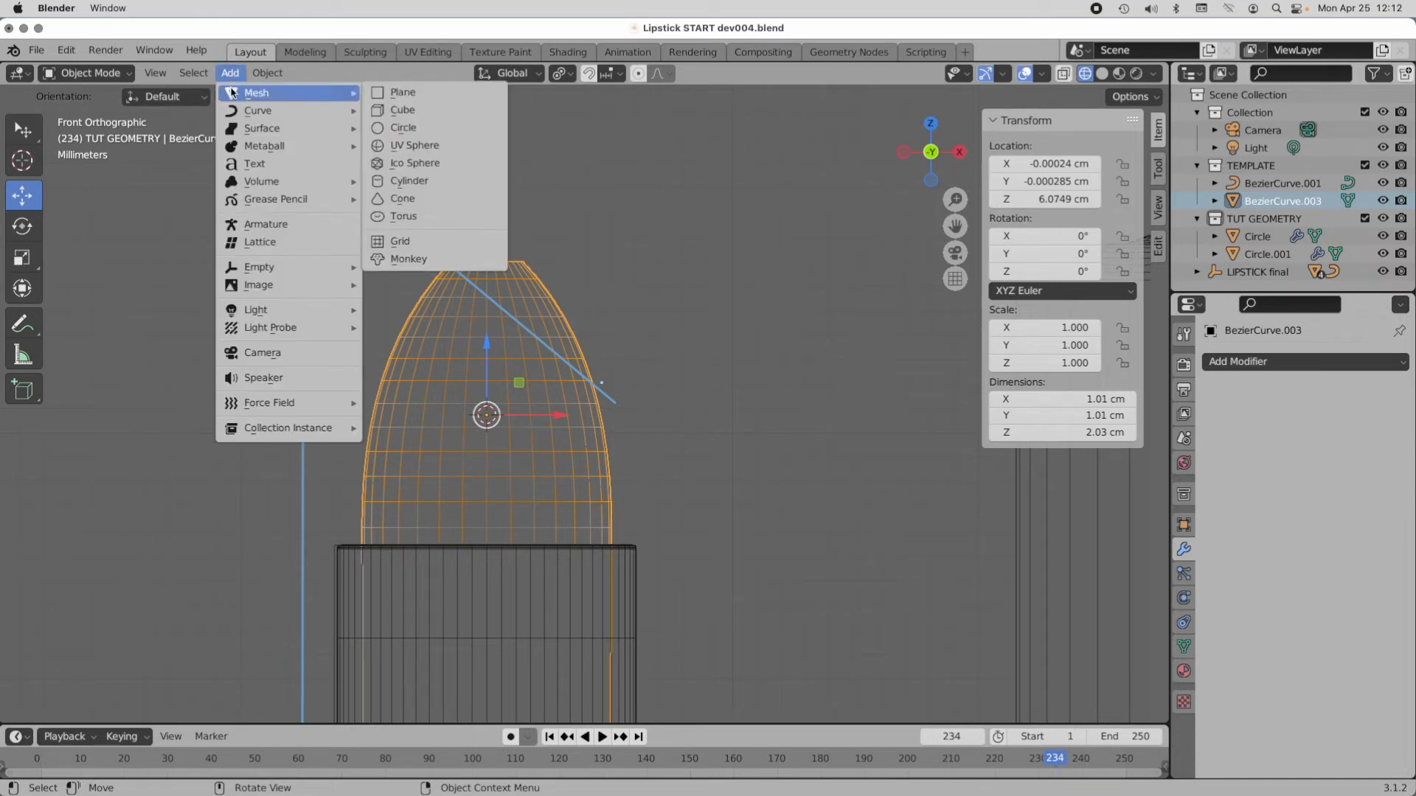
pyautogui.click(430, 110)
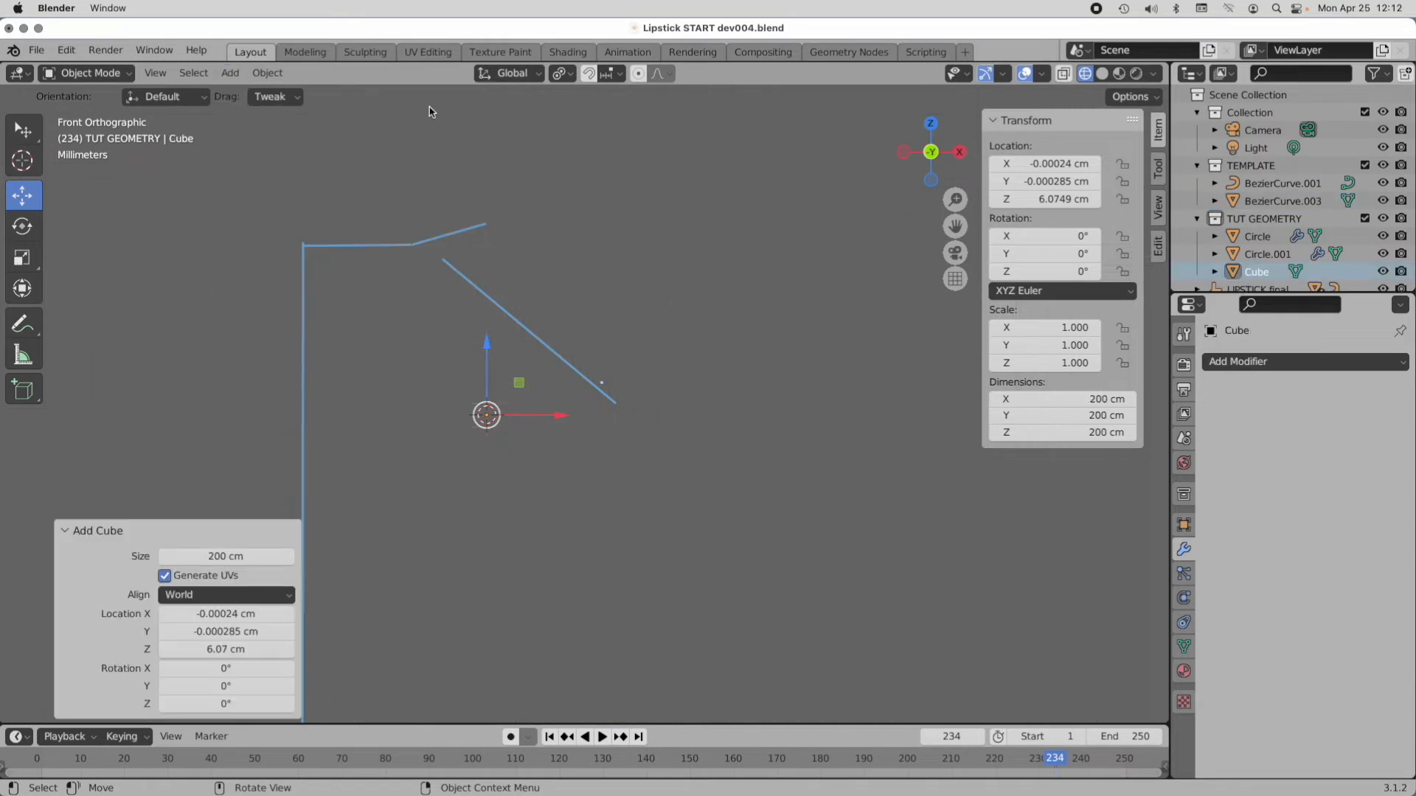
pyautogui.scroll(-1, 331, 459)
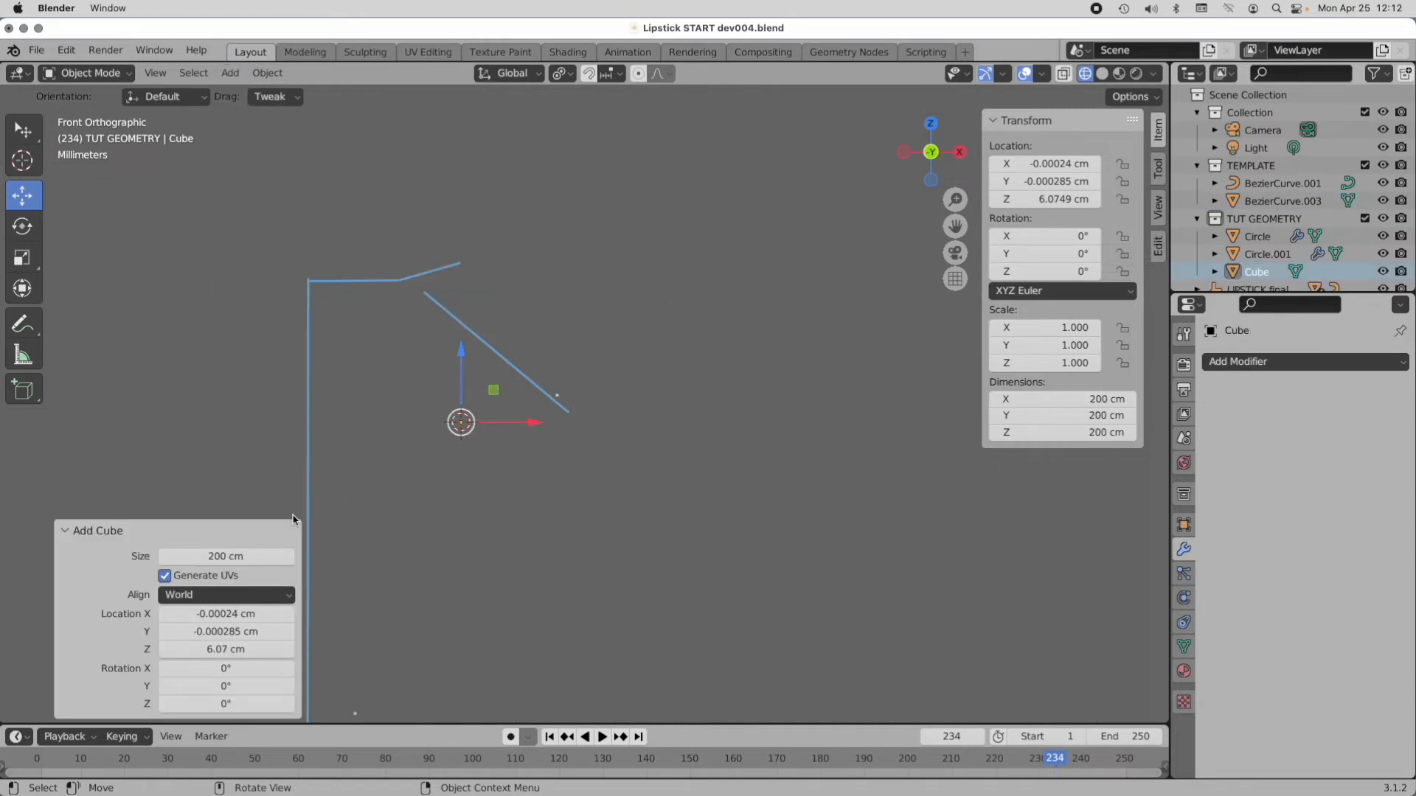
pyautogui.click(245, 557)
pyautogui.write('1')
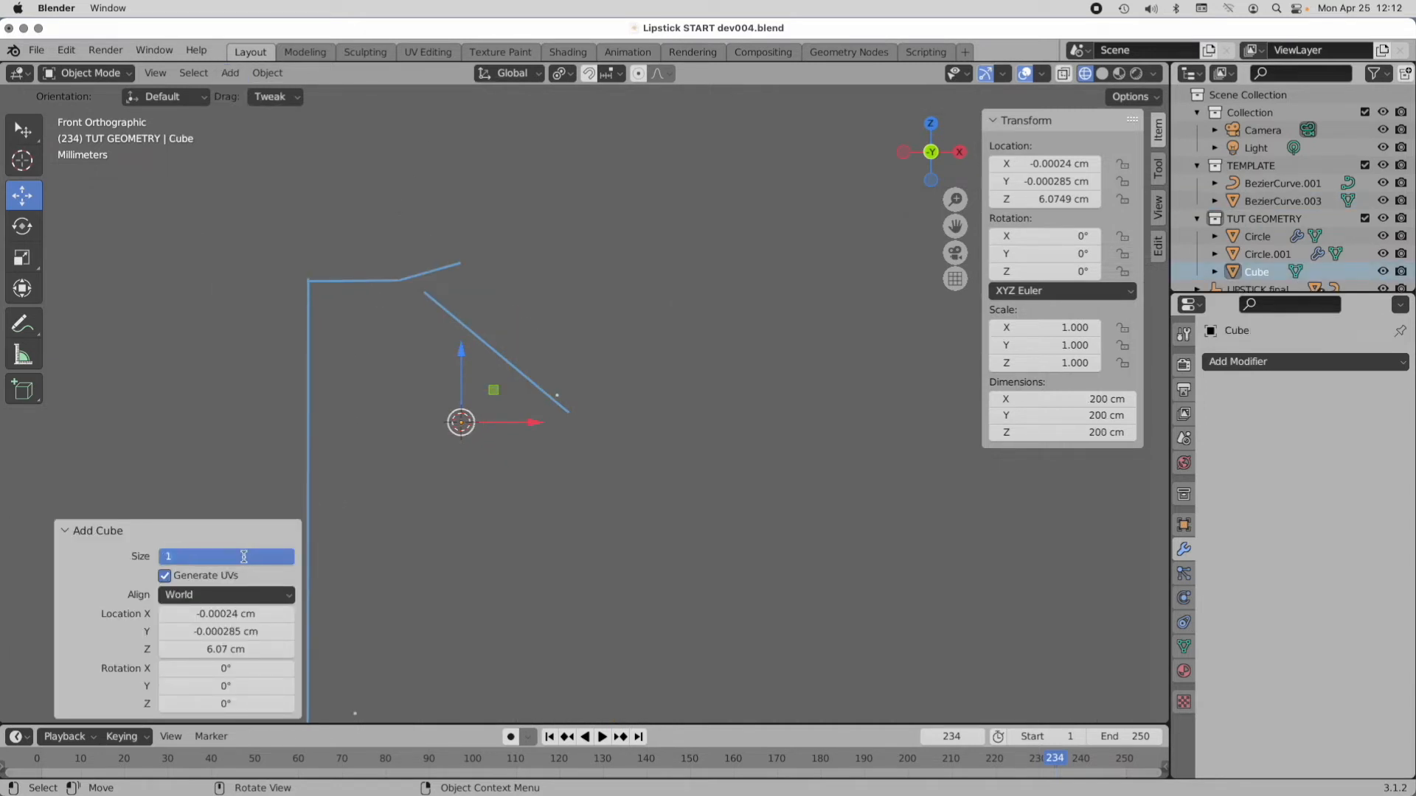
pyautogui.press('Return')
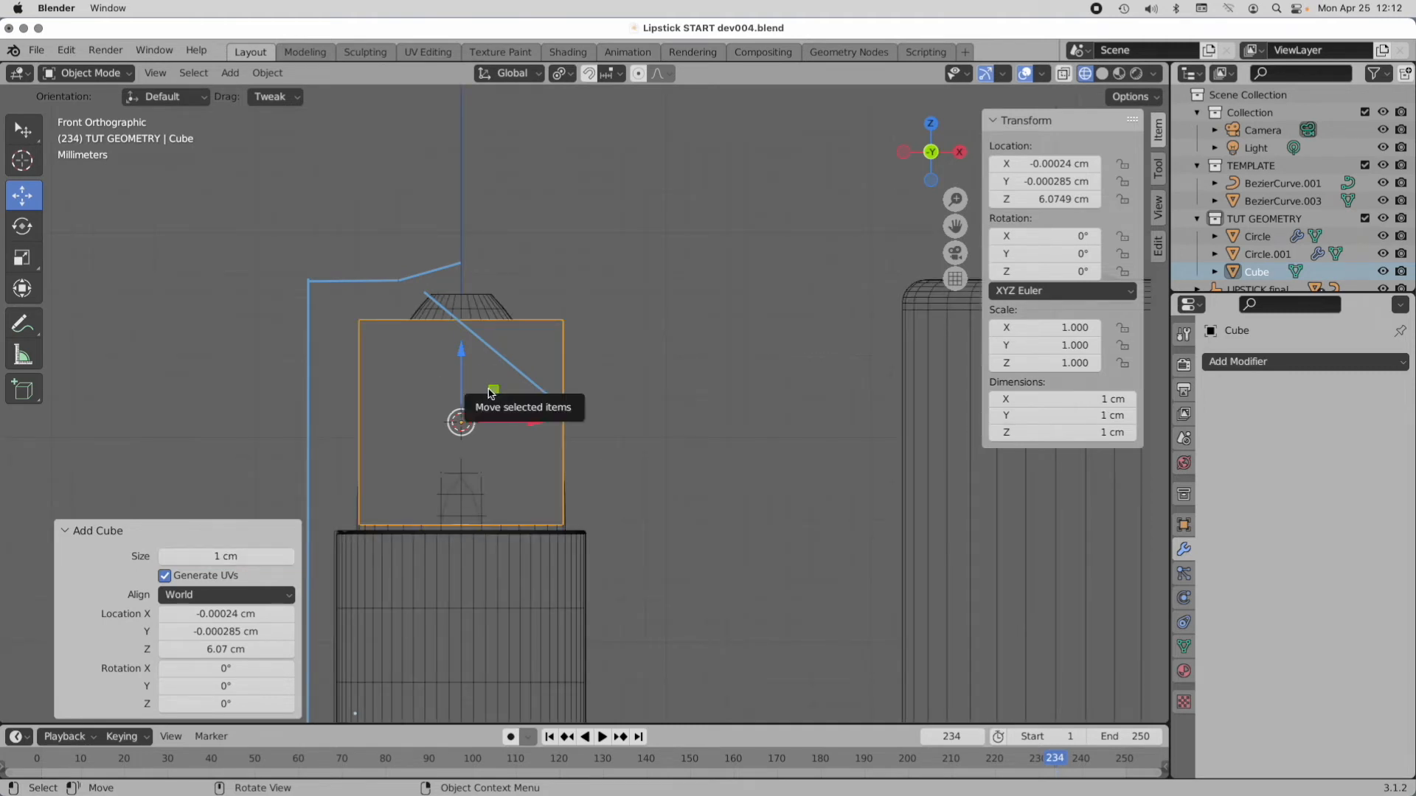
# Step: Move the cube onto the middle of the slanted guide line and rotate it about 39.9° around Y to match the slant
pyautogui.moveTo(490, 393); pyautogui.dragTo(528, 319)
pyautogui.scroll(2, 516, 373)
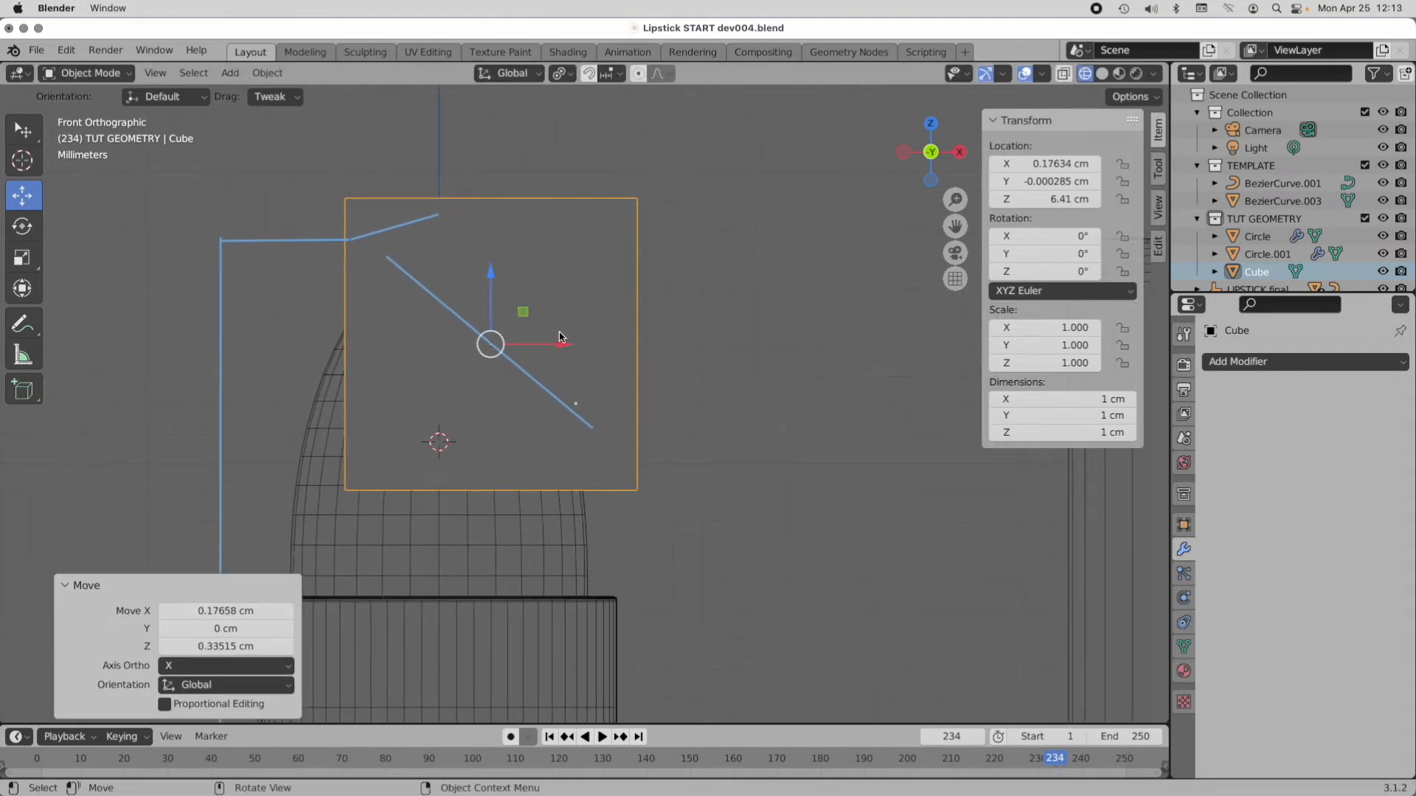
pyautogui.click(22, 227)
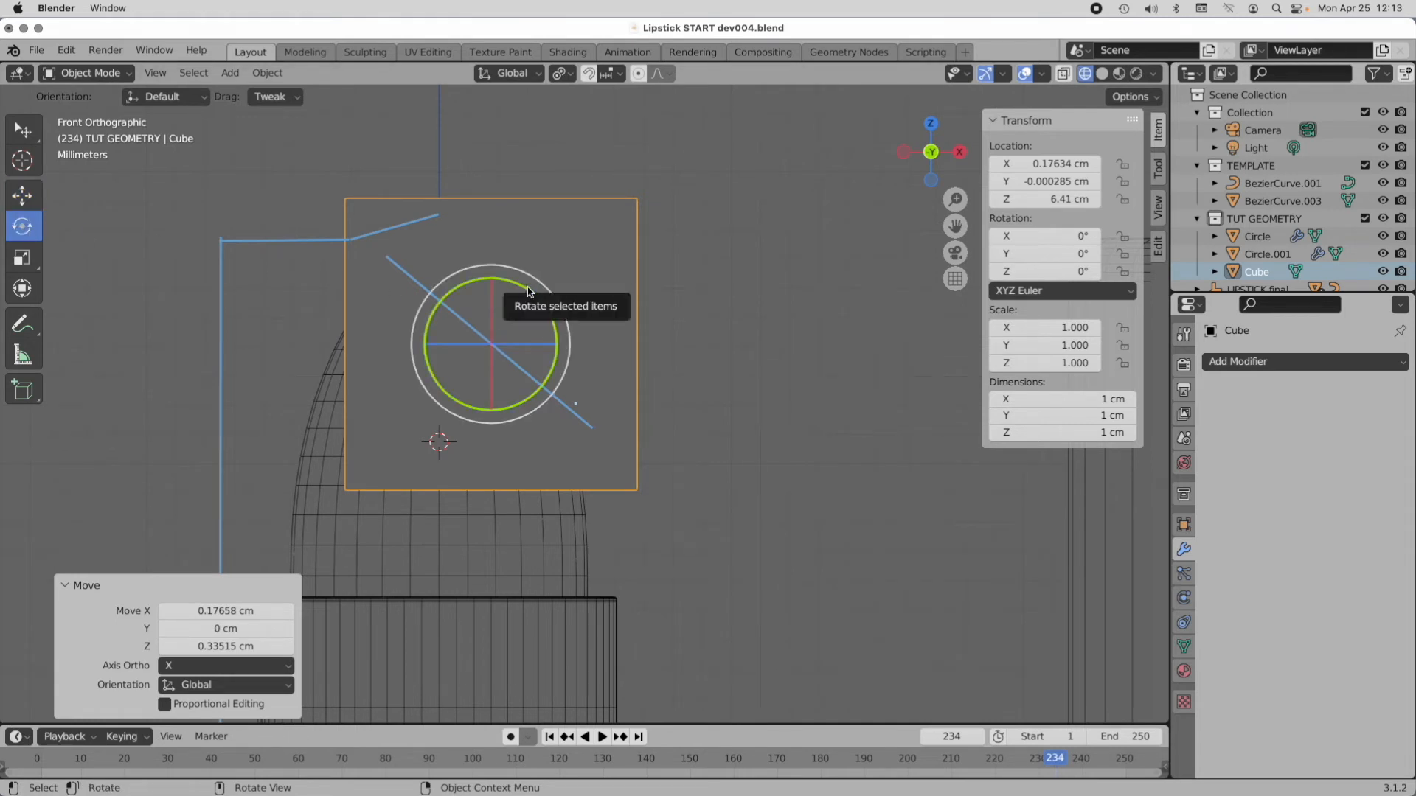
pyautogui.moveTo(531, 296); pyautogui.dragTo(565, 325)
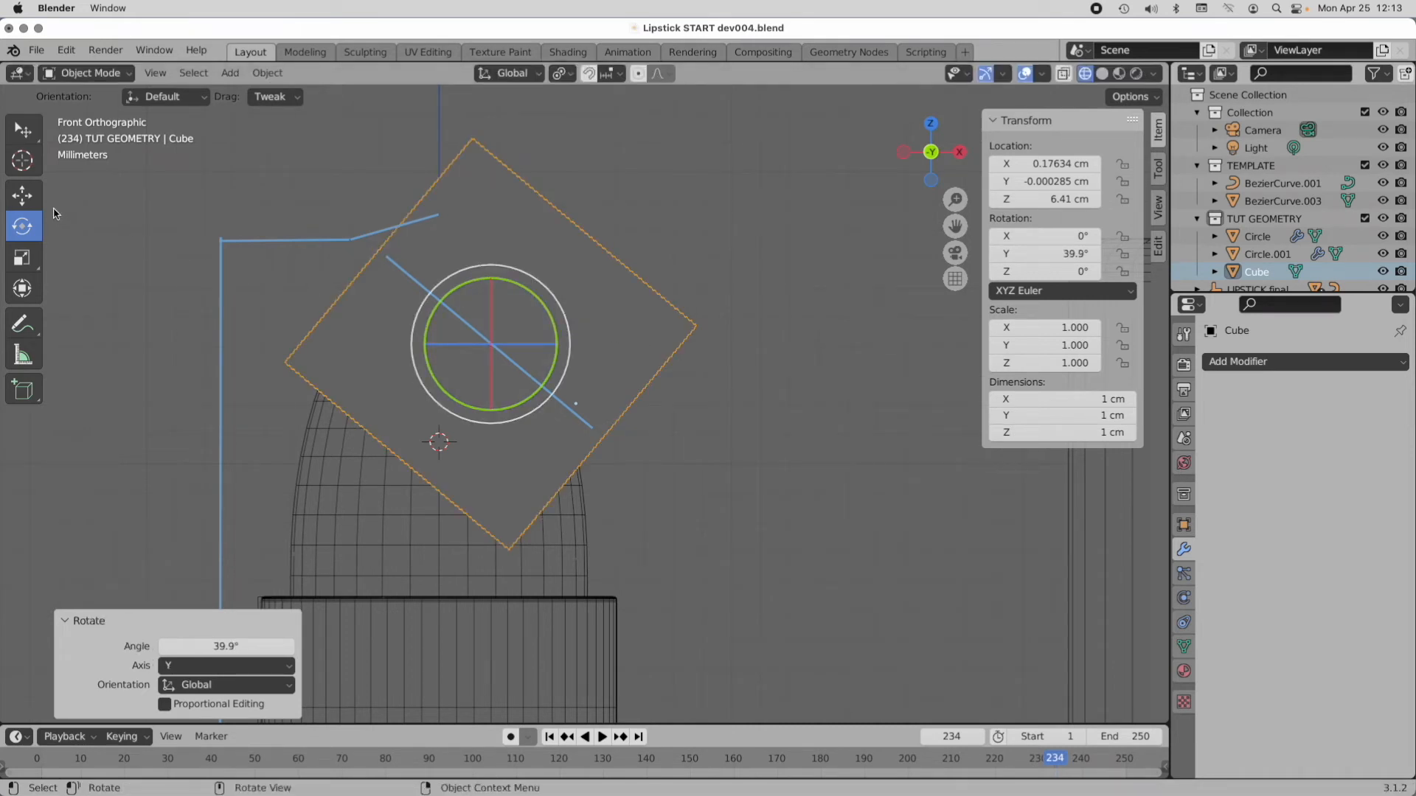
# Step: Set the move orientation to Local and shift the cube about 0.5 cm along its Z so its lower face meets the slanted guide line
pyautogui.click(22, 195)
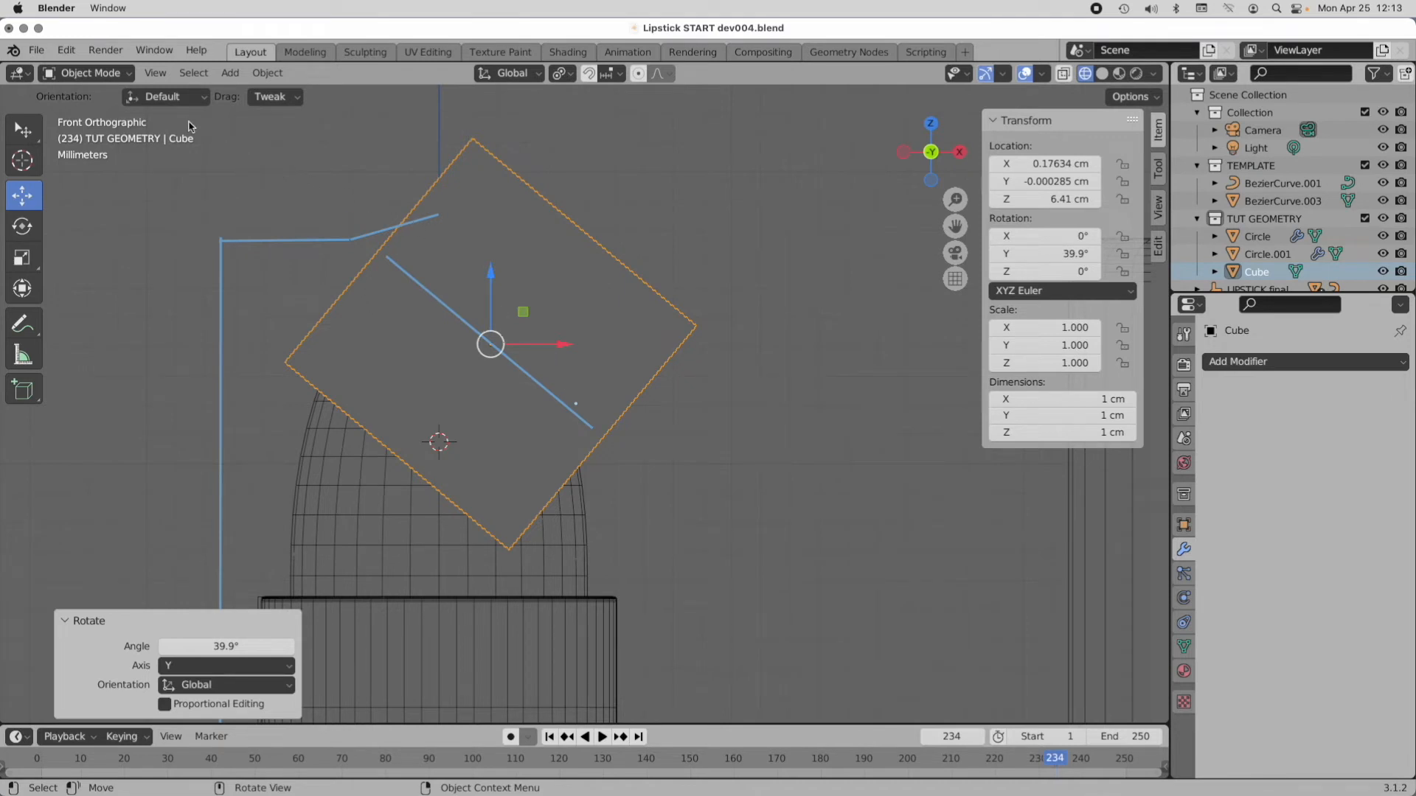
pyautogui.click(156, 99)
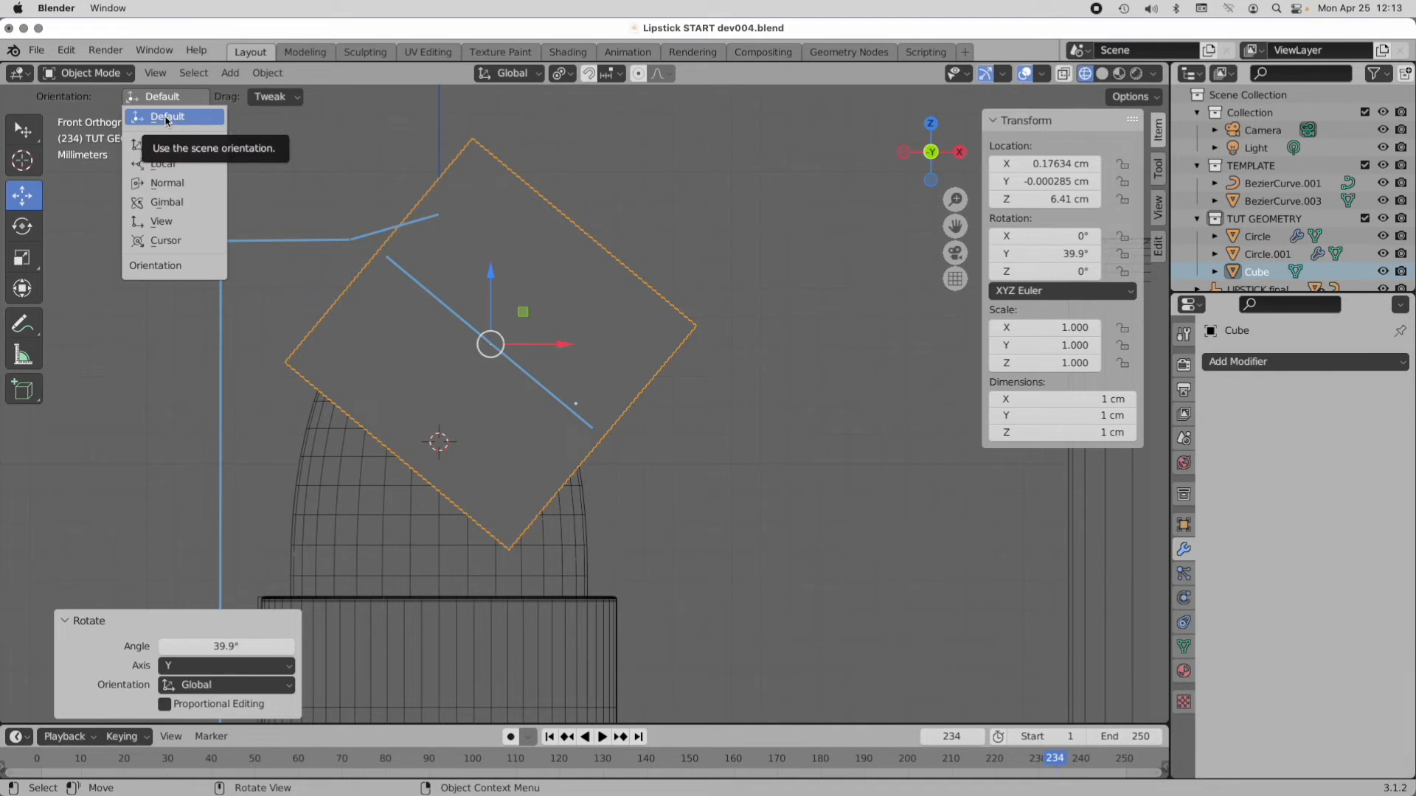
pyautogui.click(163, 163)
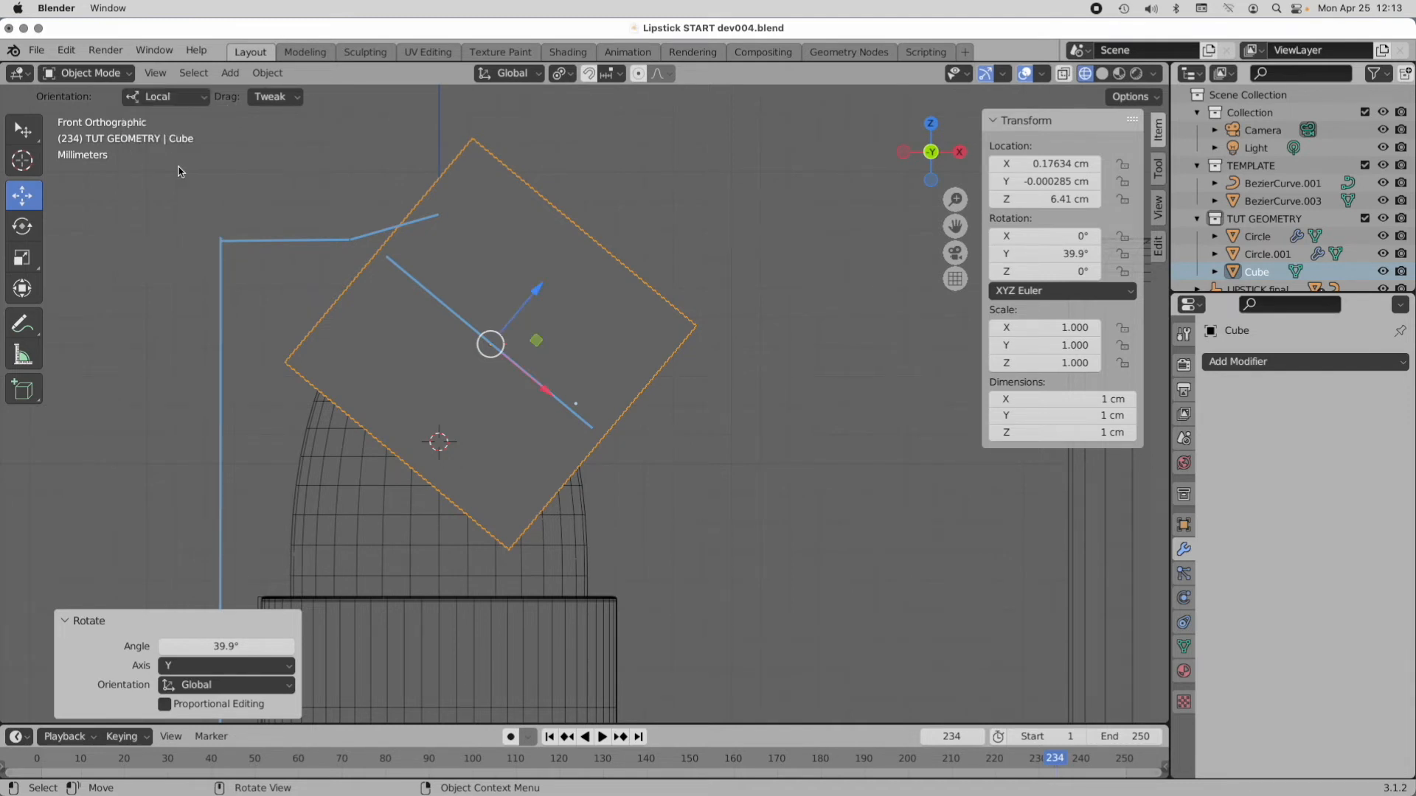
pyautogui.moveTo(536, 295); pyautogui.dragTo(631, 175)
pyautogui.keyDown('shift'); pyautogui.scroll(5, 701, 515); pyautogui.keyUp('shift')
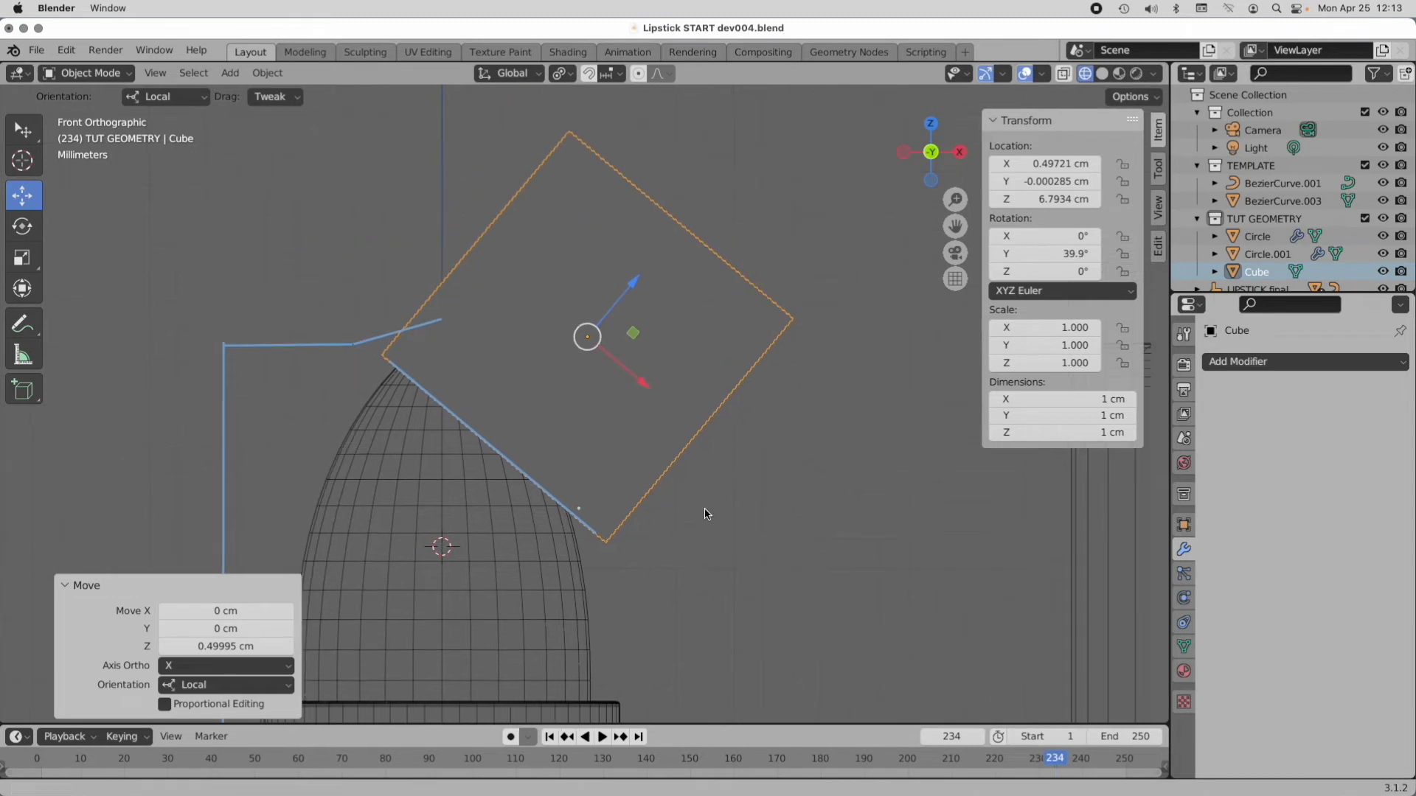
# Step: Add a Boolean modifier in Difference mode to the bullet, with the rotated cube as the cutting object
pyautogui.click(571, 598)
pyautogui.keyDown('shift'); pyautogui.scroll(-4, 626, 621); pyautogui.keyUp('shift')
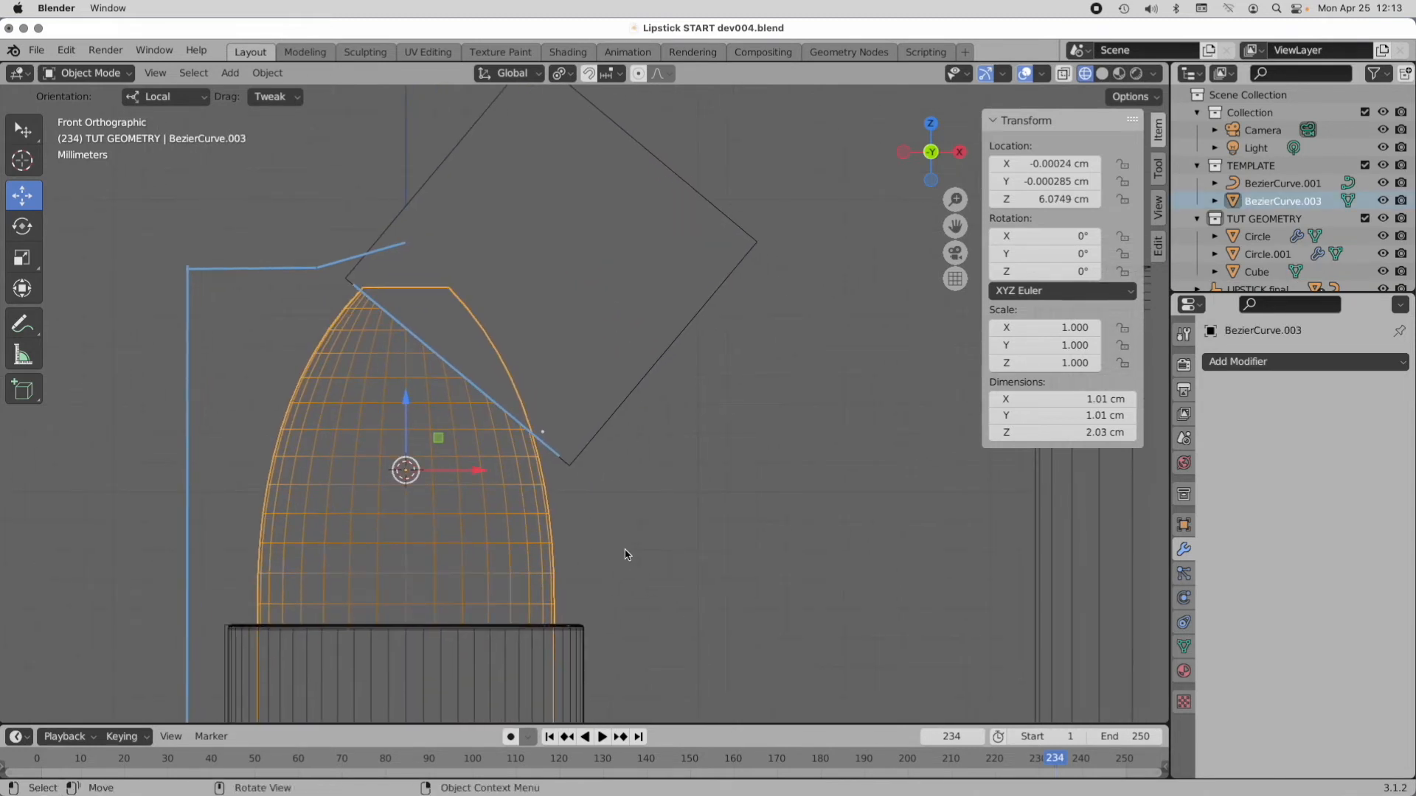
pyautogui.click(1342, 361)
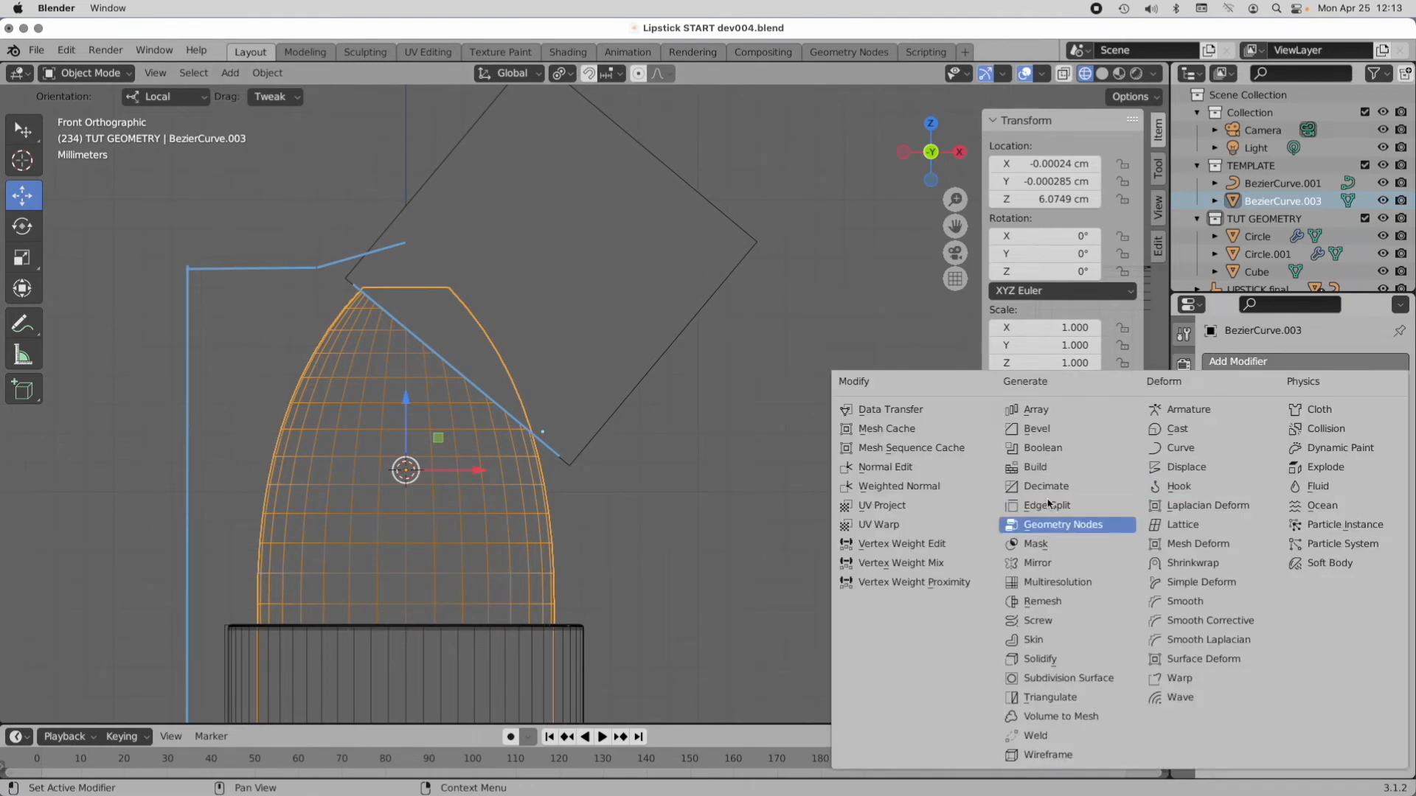
pyautogui.click(1049, 449)
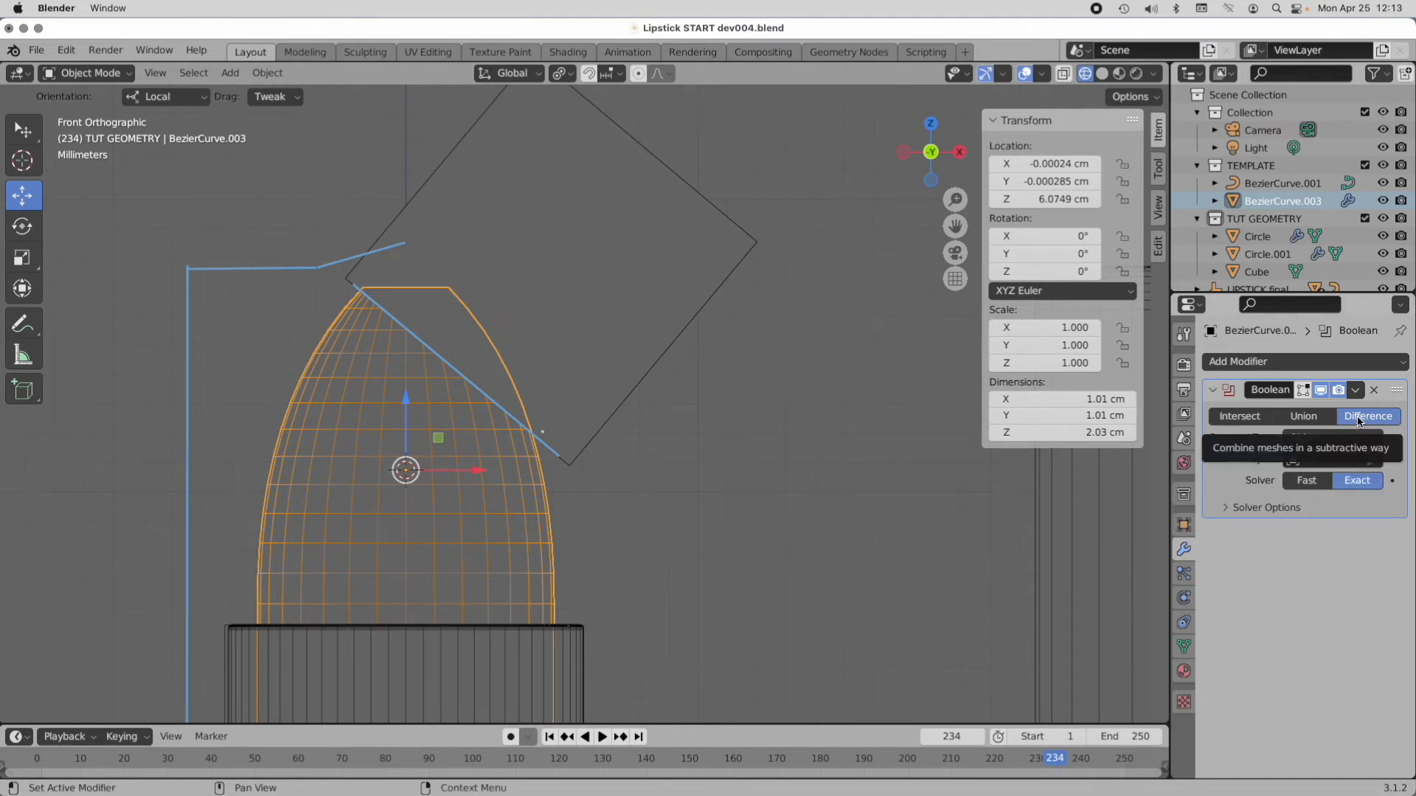
pyautogui.click(1374, 459)
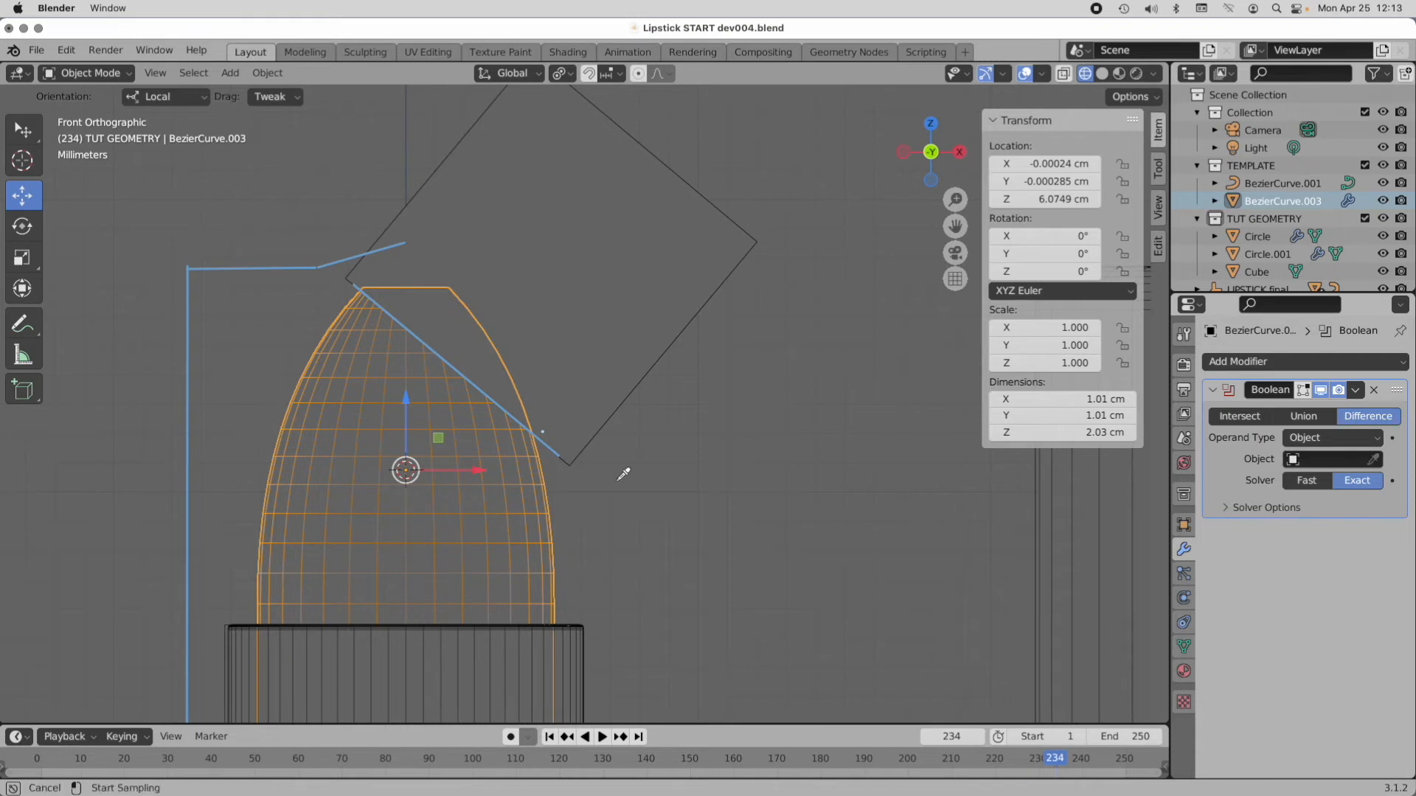
pyautogui.click(647, 376)
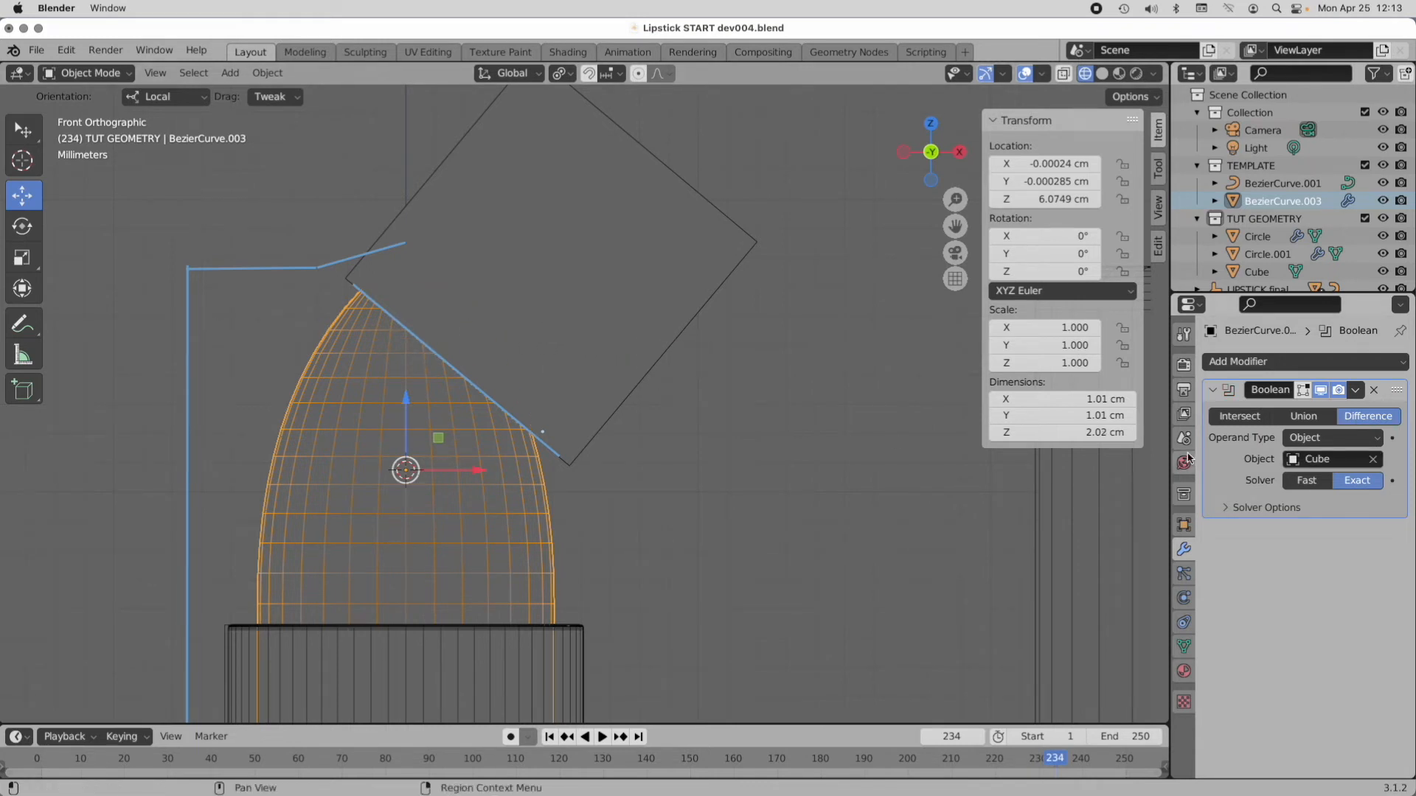
# Step: Apply the Boolean modifier on the bullet
pyautogui.click(728, 285)
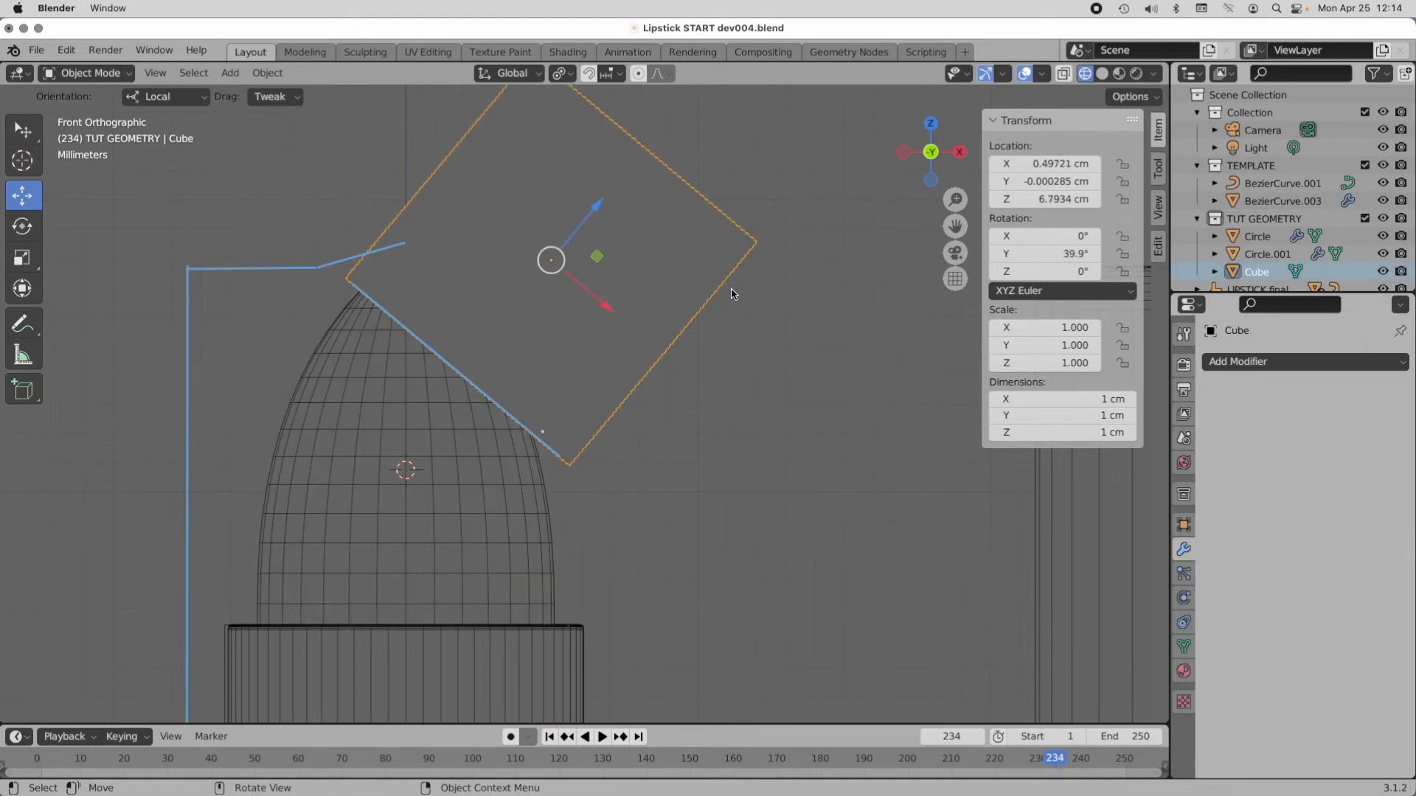
pyautogui.click(540, 489)
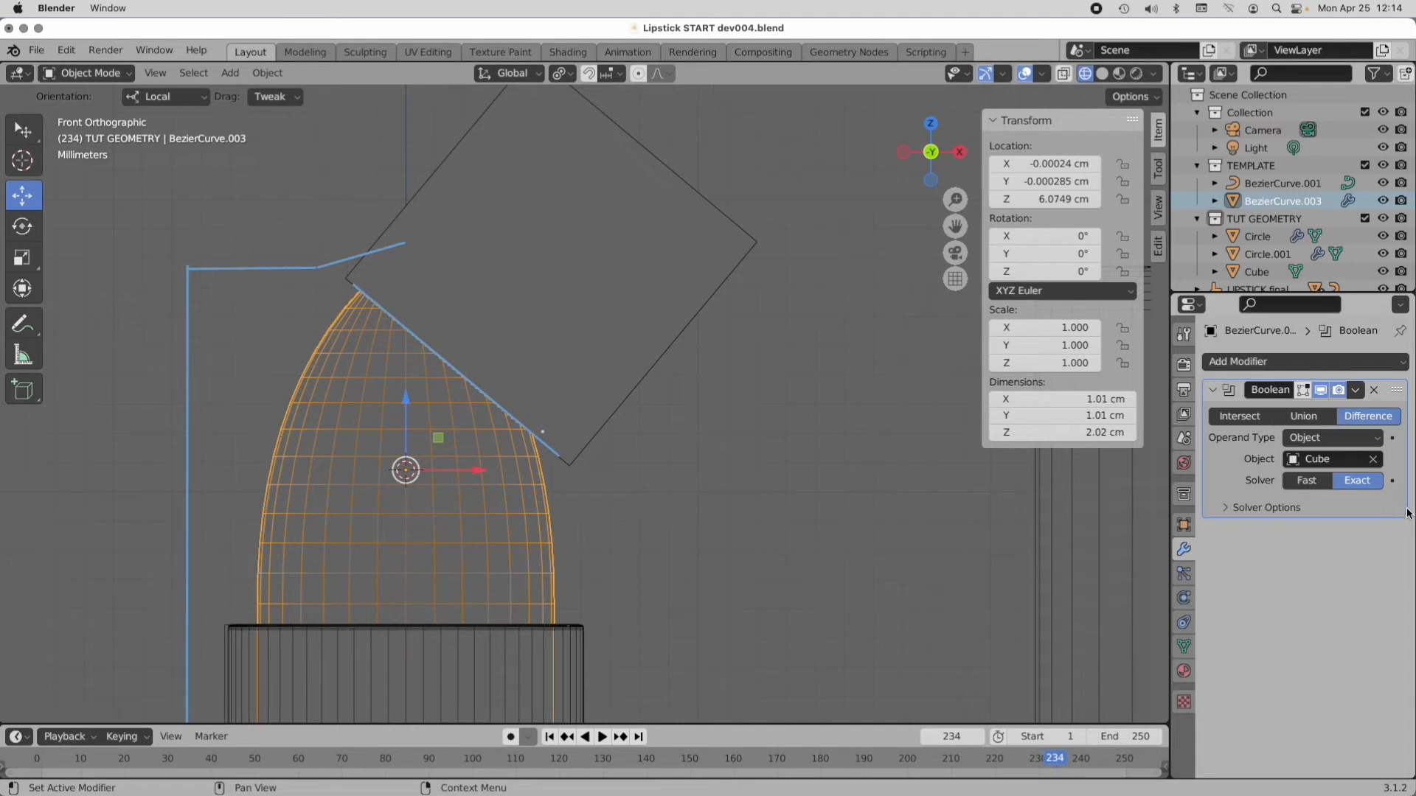
pyautogui.click(1354, 390)
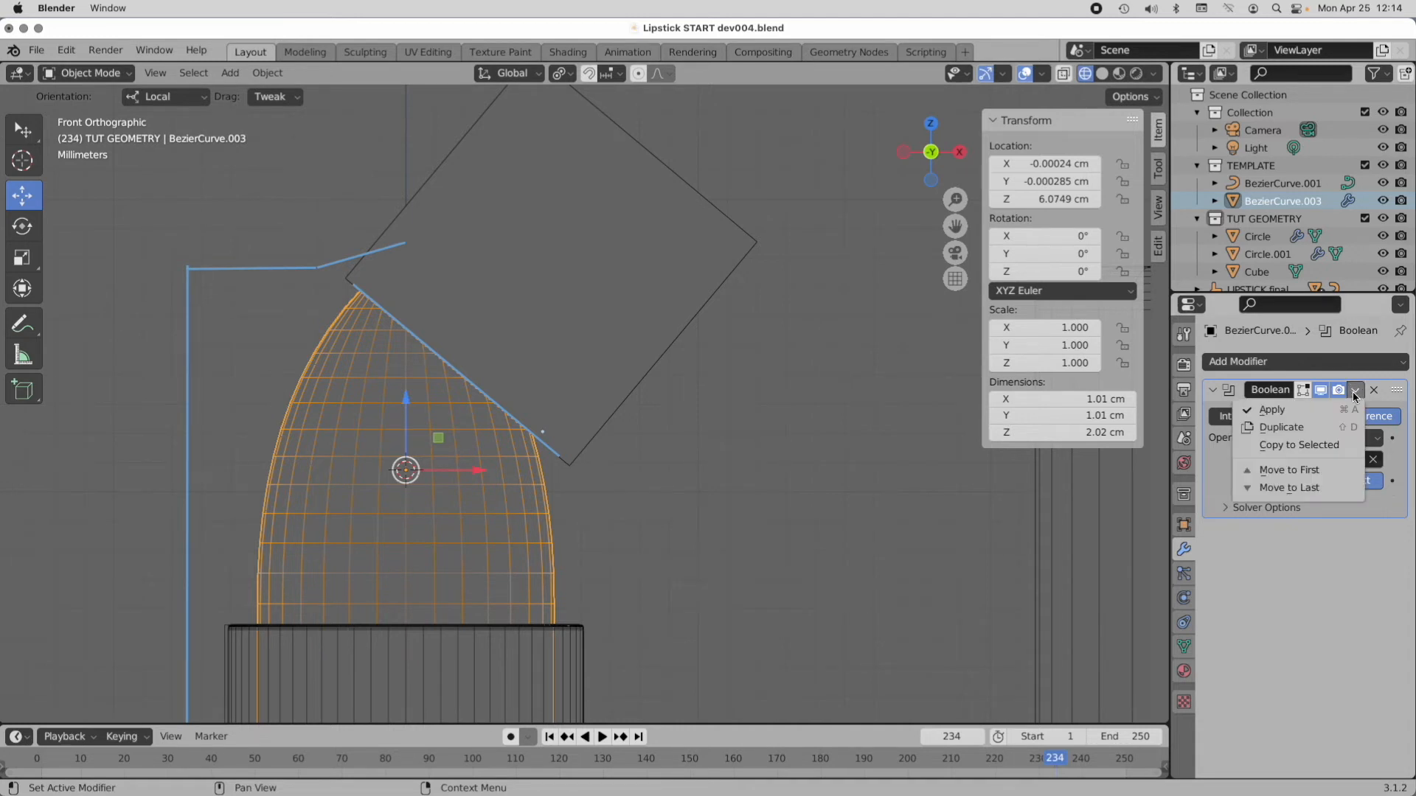
pyautogui.click(1343, 410)
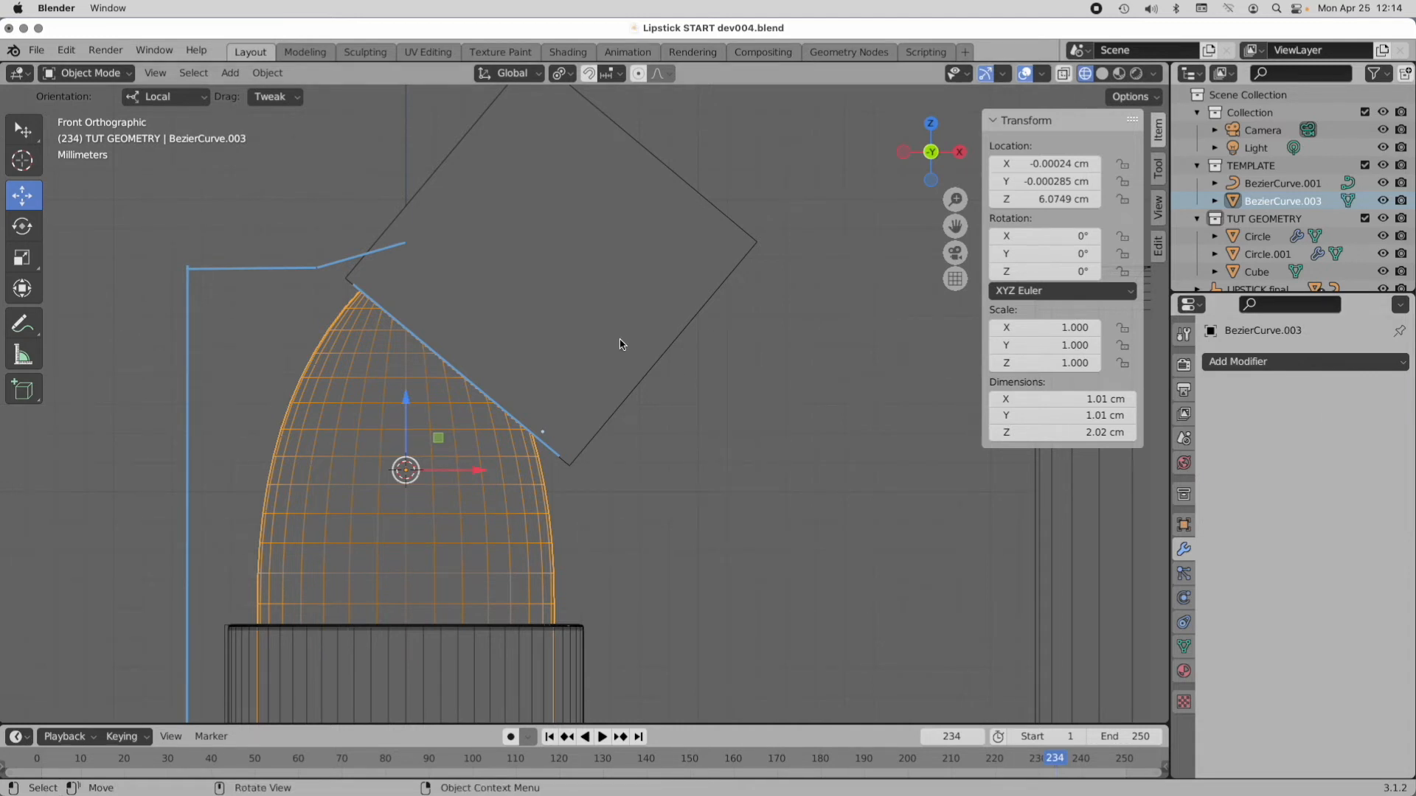
# Step: Delete the rotated cutter cube
pyautogui.click(646, 380)
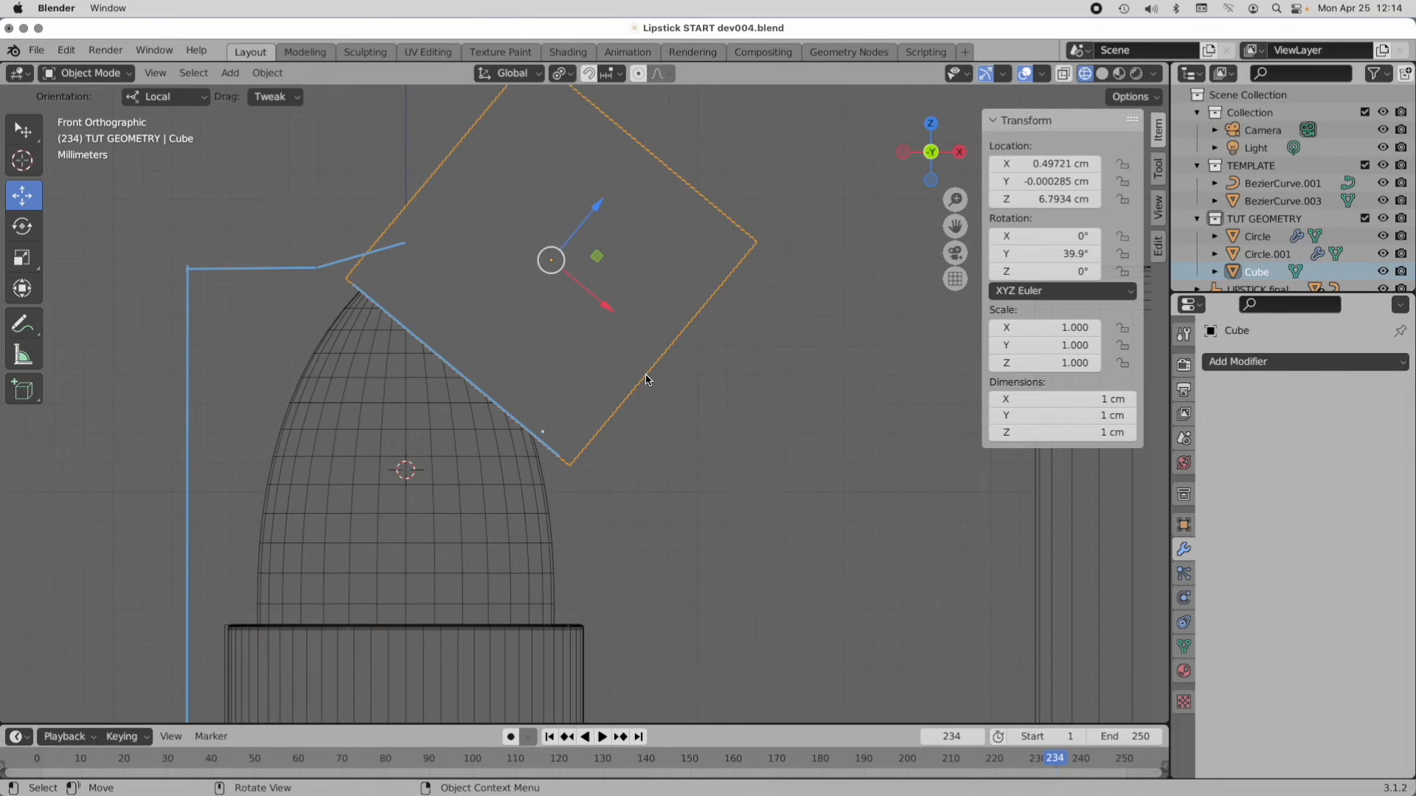
pyautogui.rightClick(646, 380)
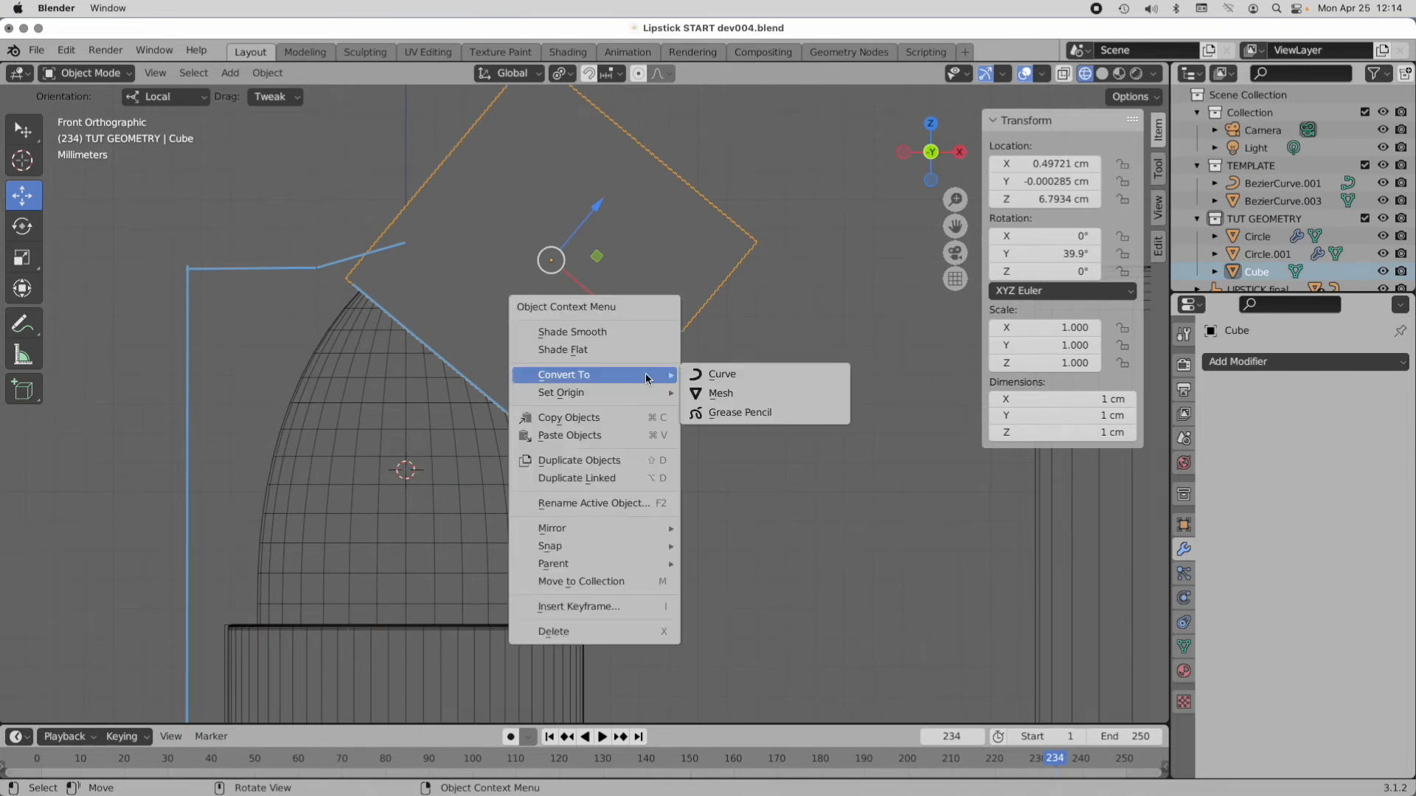
pyautogui.click(624, 634)
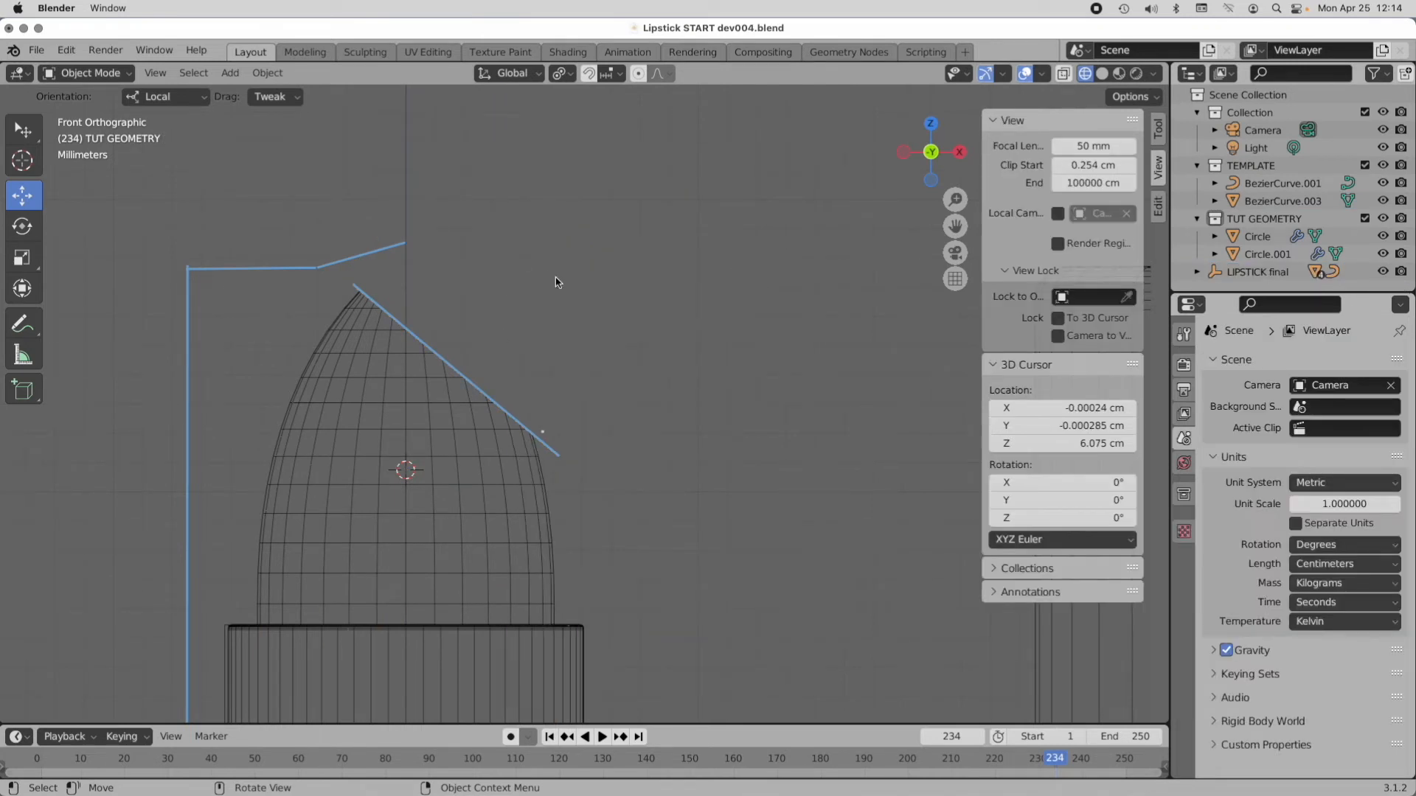
# Step: Enter Edit Mode on the bullet, switch to vertex selection and deselect the slanted cut face
pyautogui.moveTo(560, 285); pyautogui.dragTo(645, 384, button='middle')
pyautogui.click(644, 383)
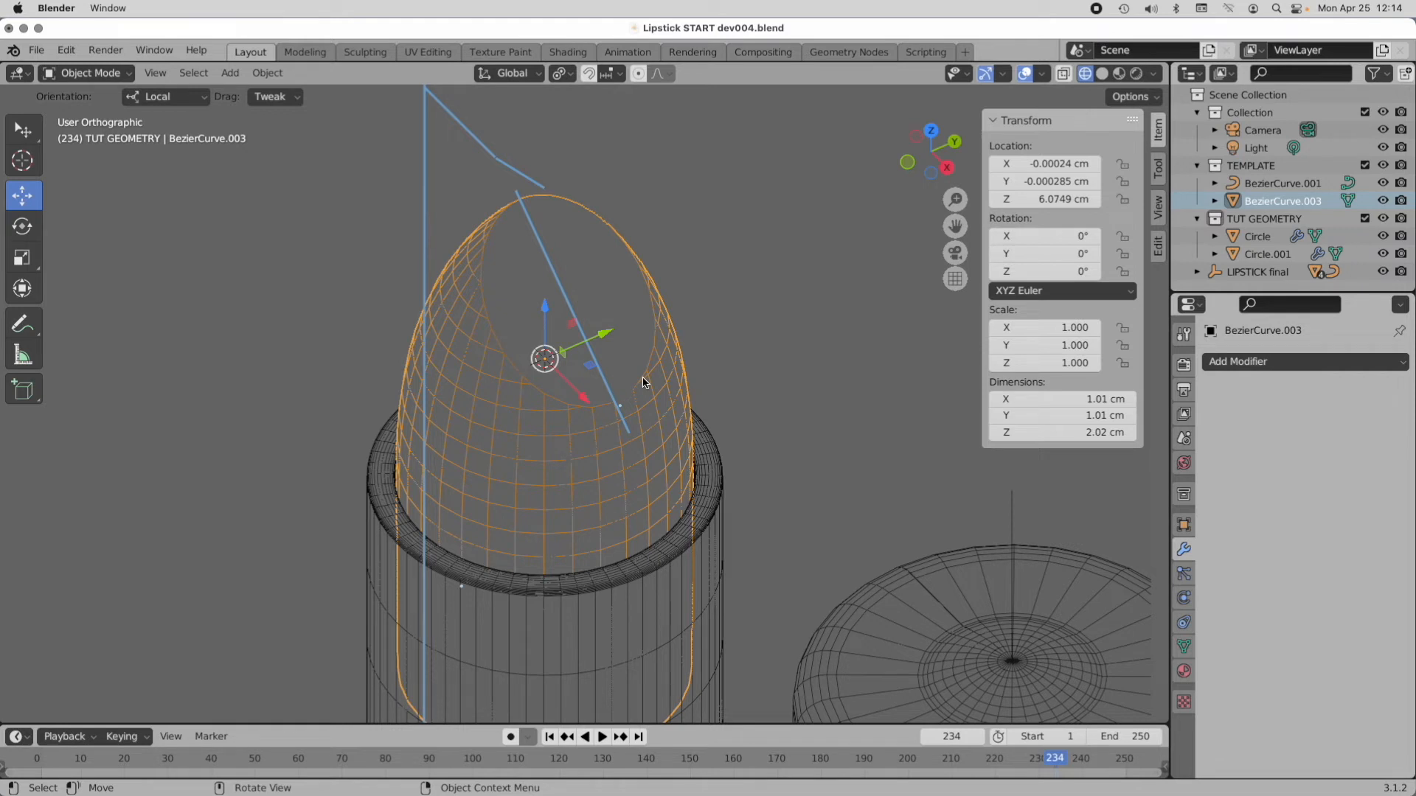
pyautogui.press('Tab')
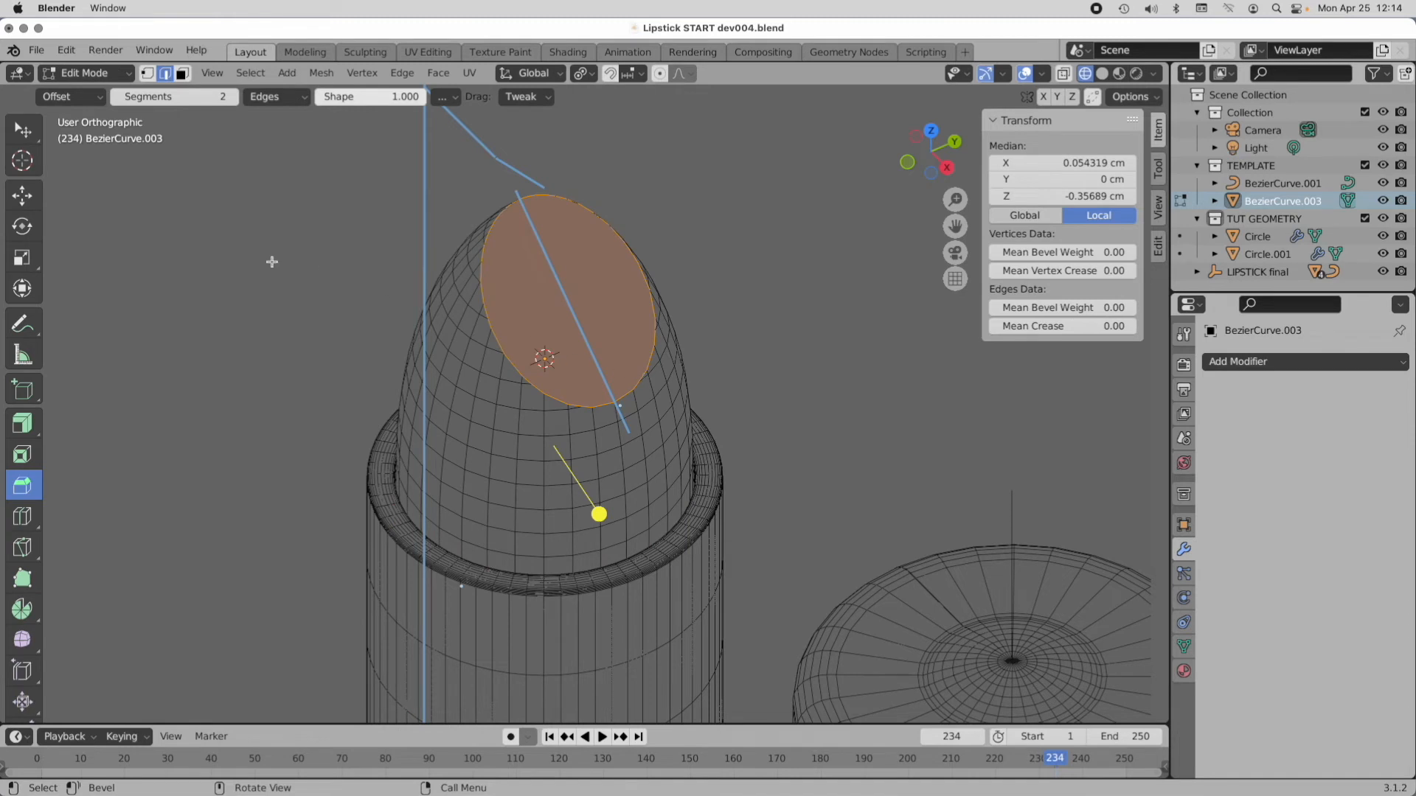
pyautogui.click(148, 73)
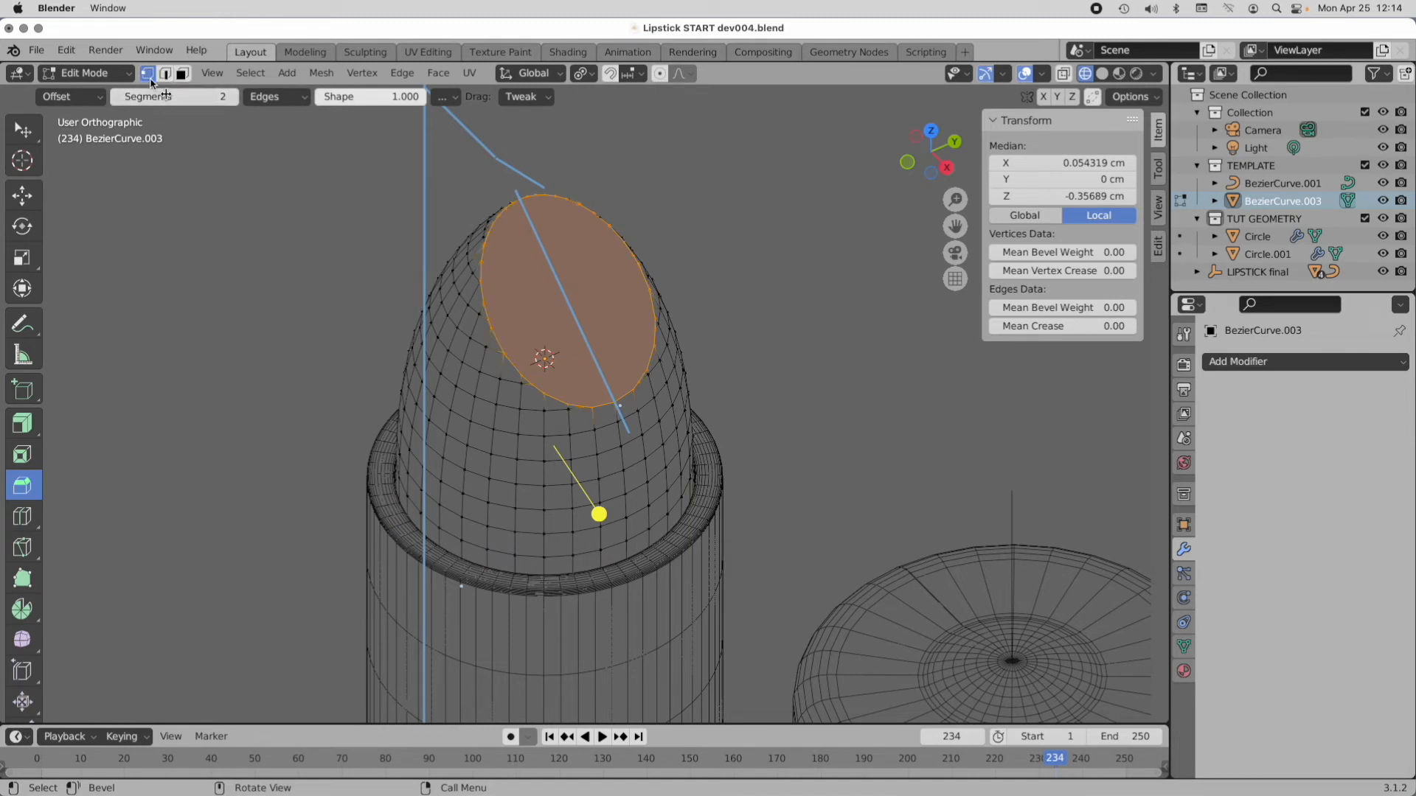
pyautogui.click(666, 230)
pyautogui.moveTo(667, 229); pyautogui.dragTo(661, 359, button='middle')
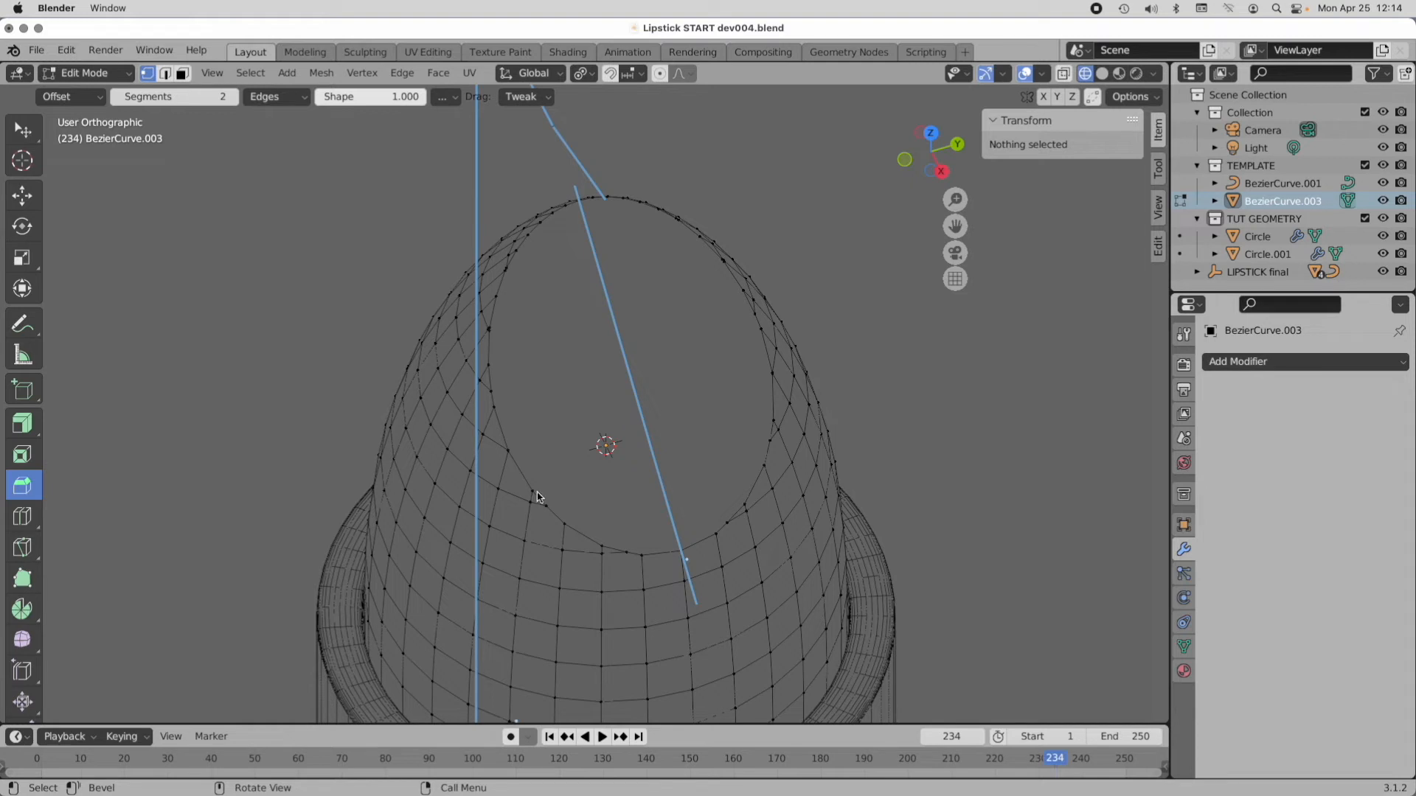
# Step: Knife-cut an edge down the middle of the slanted cut face, joining its top and bottom rim vertices
pyautogui.press('k')
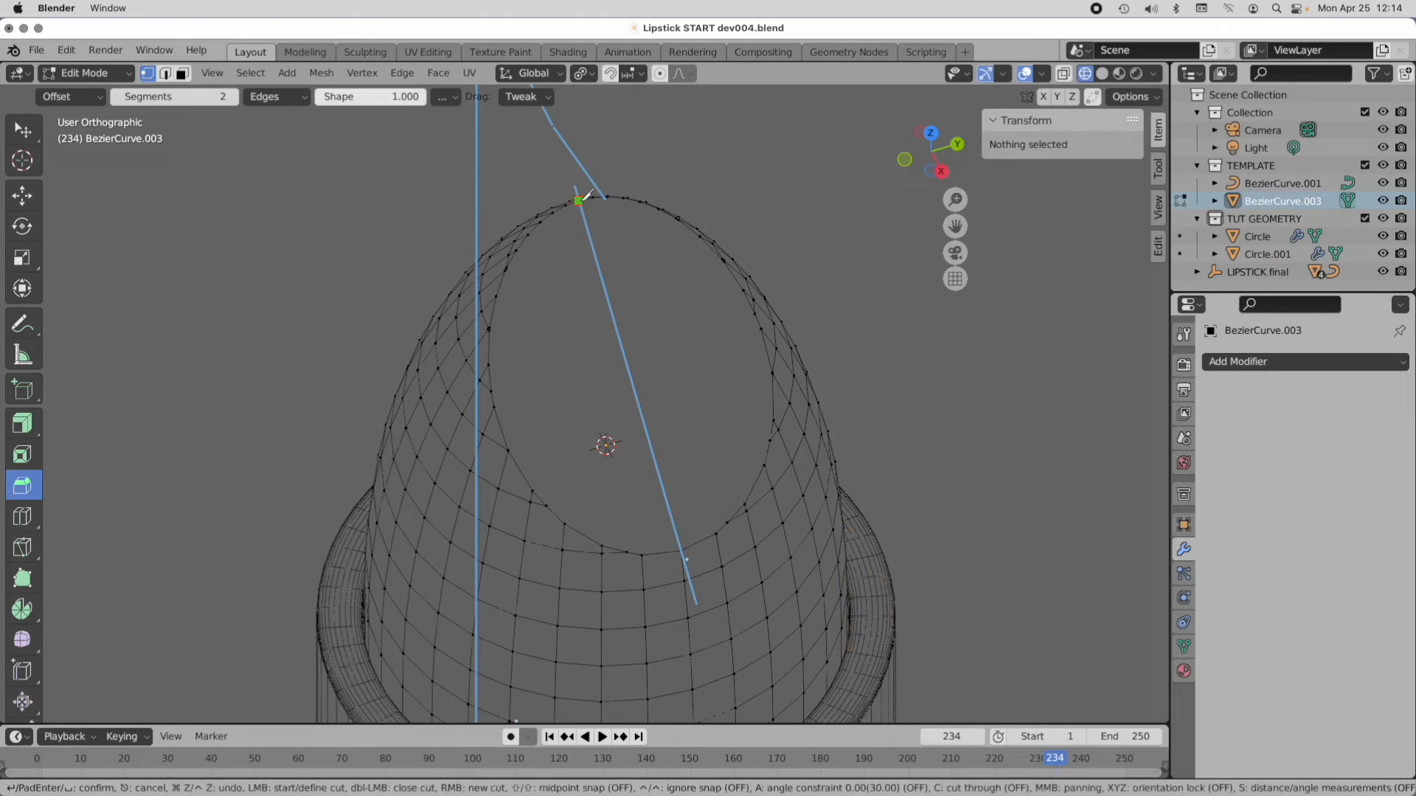
pyautogui.moveTo(582, 198); pyautogui.dragTo(588, 221, button='middle')
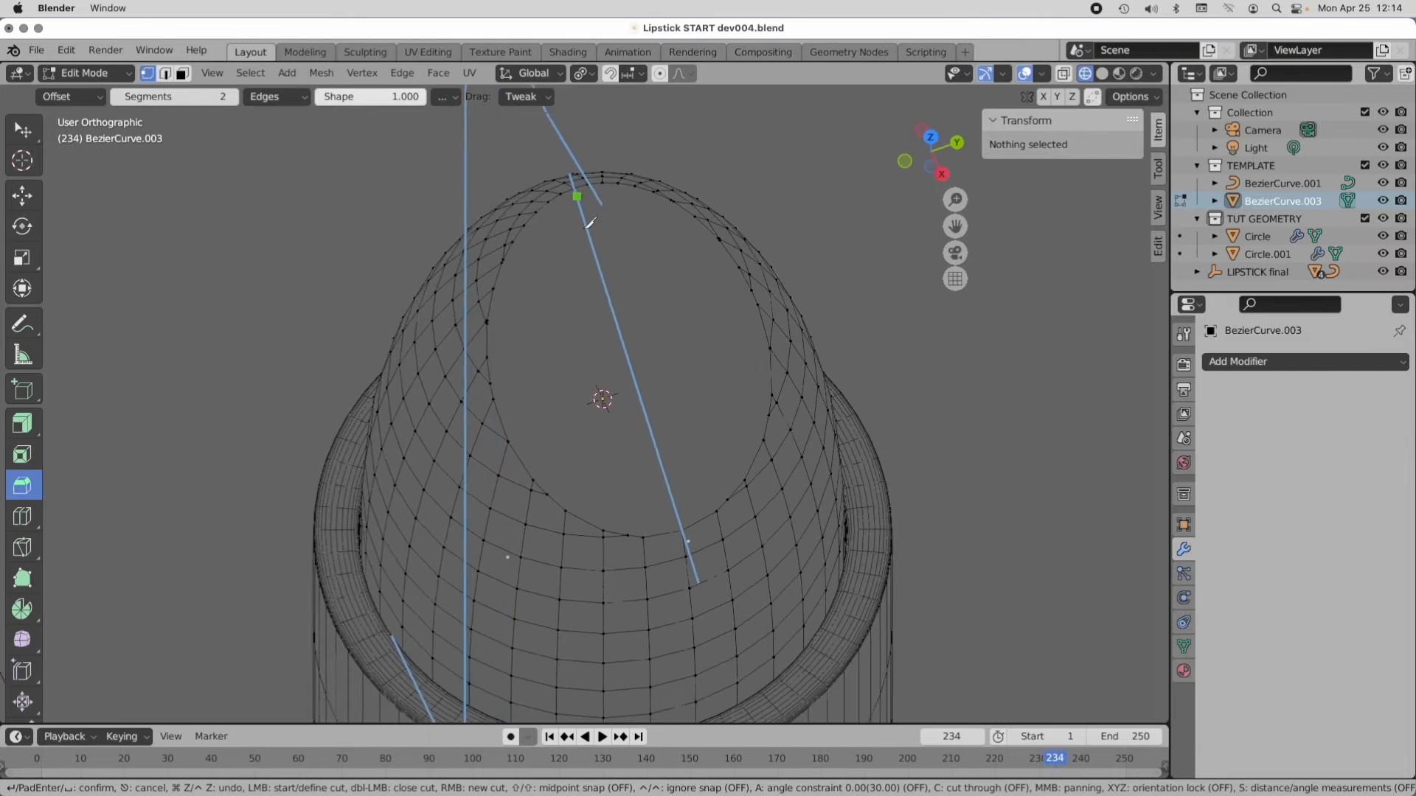
pyautogui.moveTo(583, 193); pyautogui.dragTo(583, 188, button='middle')
pyautogui.click(586, 193)
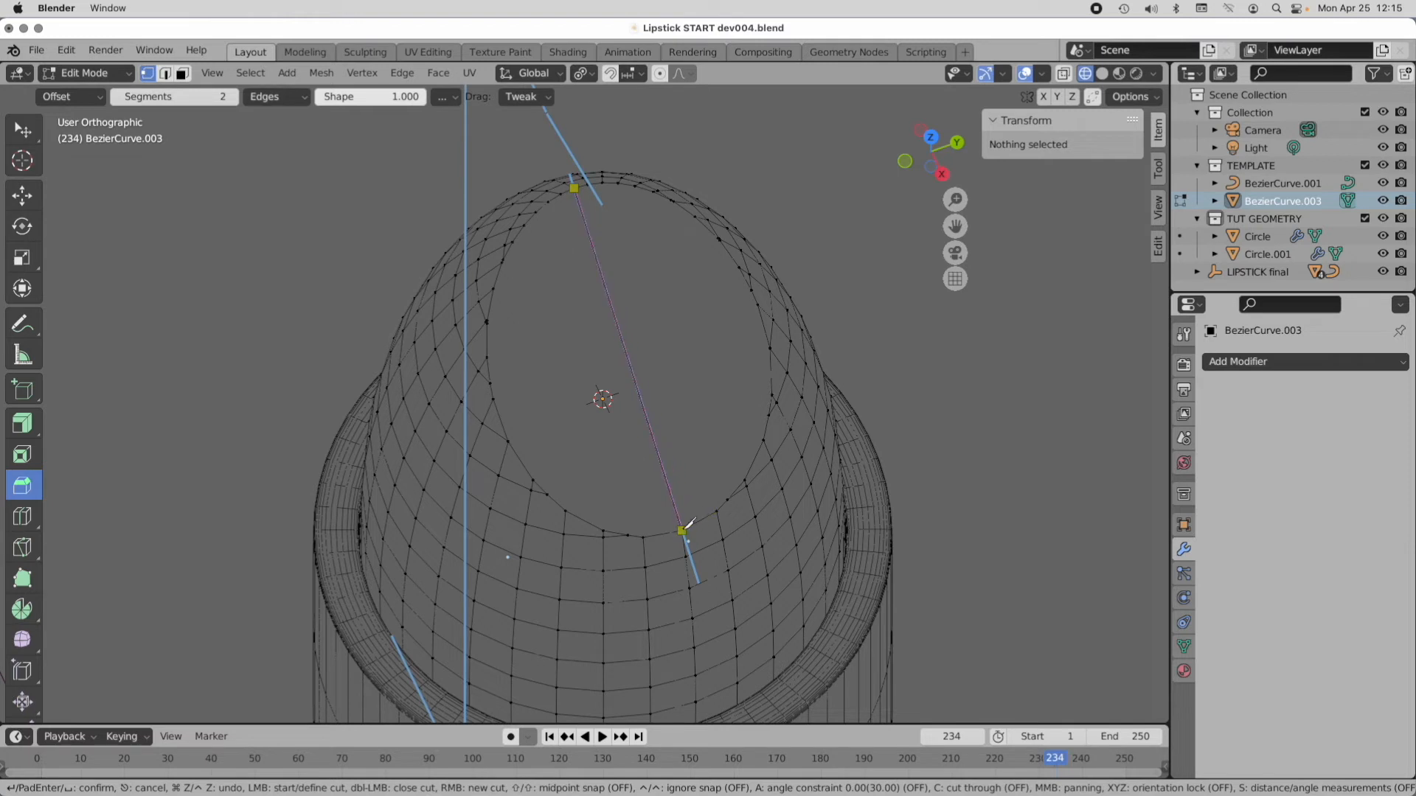
pyautogui.click(682, 530)
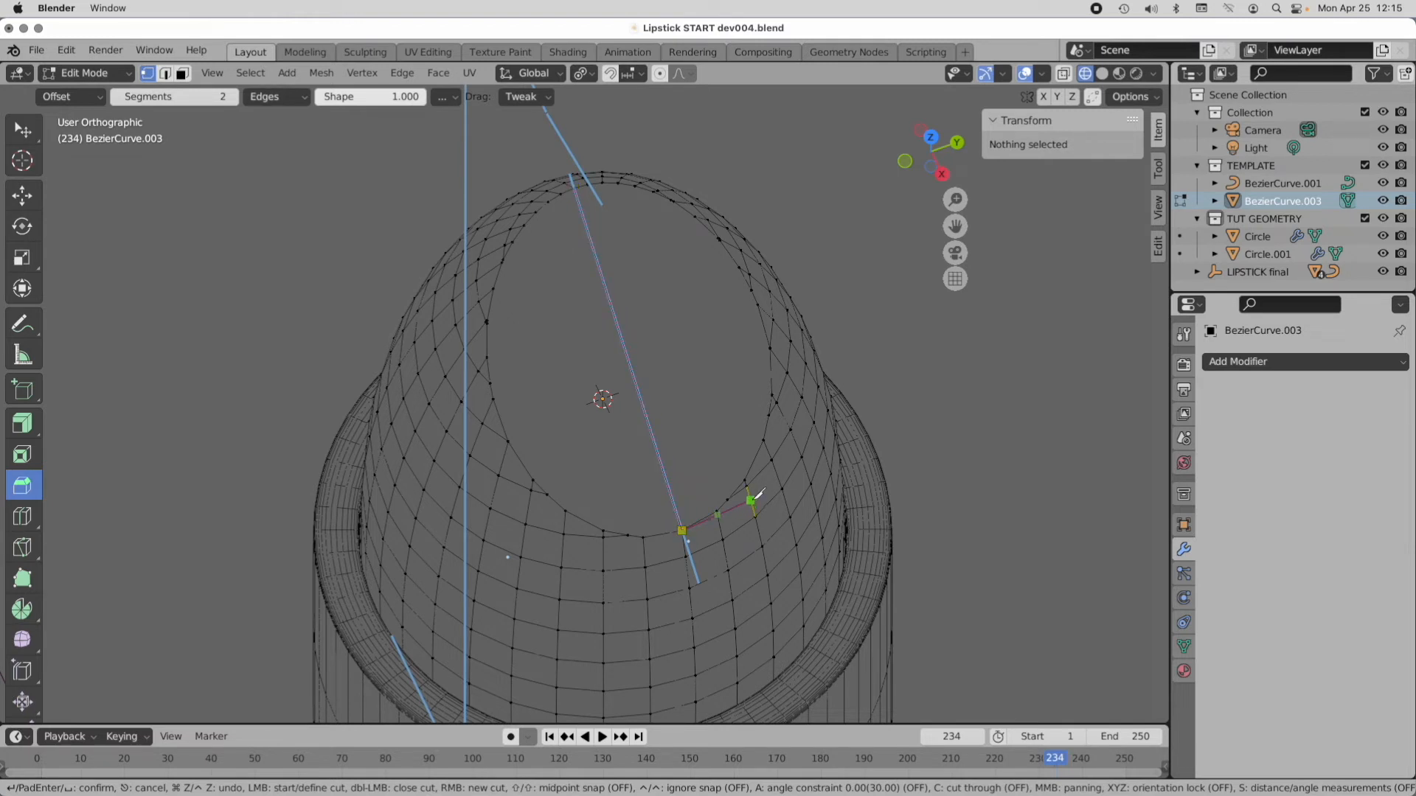
pyautogui.press('Return')
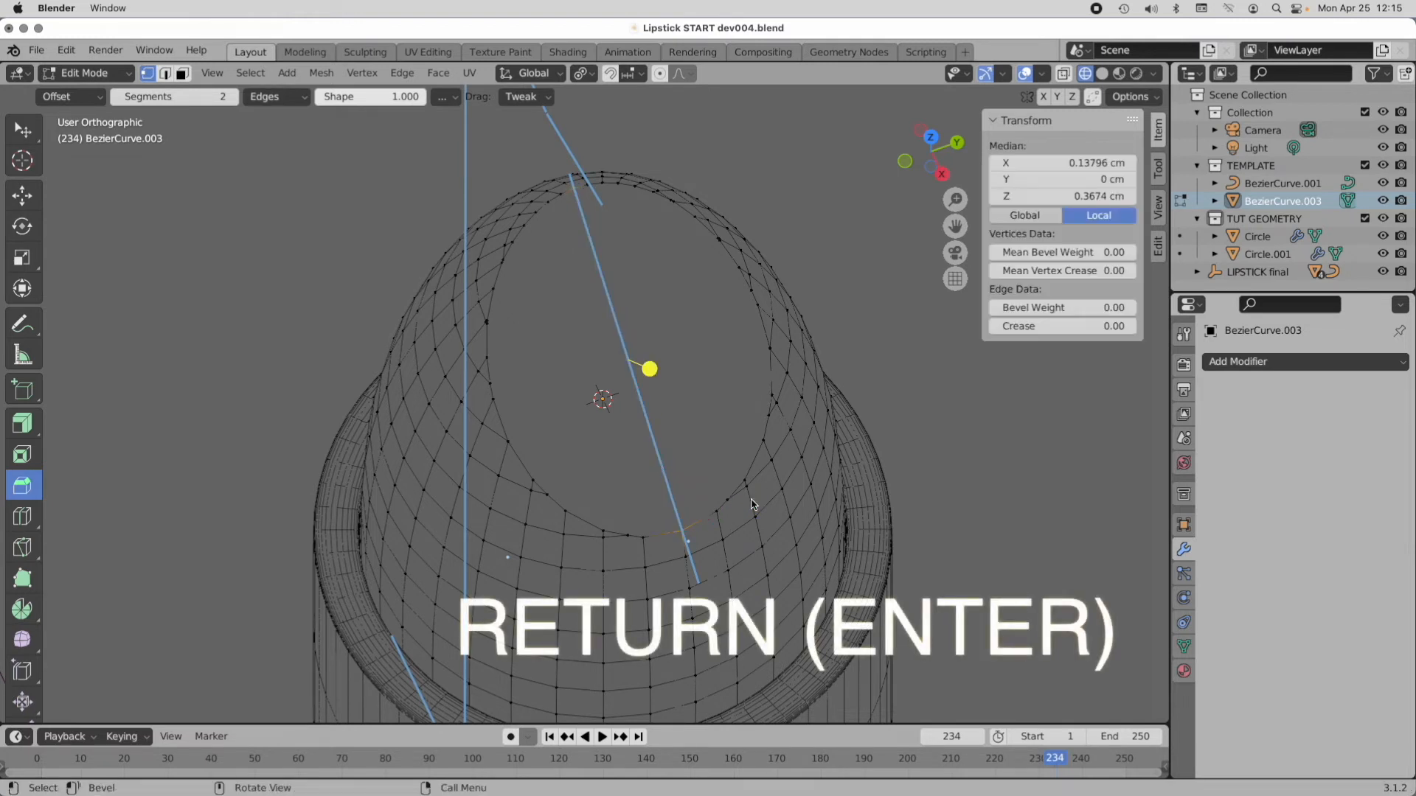
pyautogui.click(859, 256)
# Step: Erase the slanted annotation line over the cut face with the Annotate Eraser, then switch back to the Move tool
pyautogui.moveTo(841, 407); pyautogui.dragTo(828, 433, button='middle')
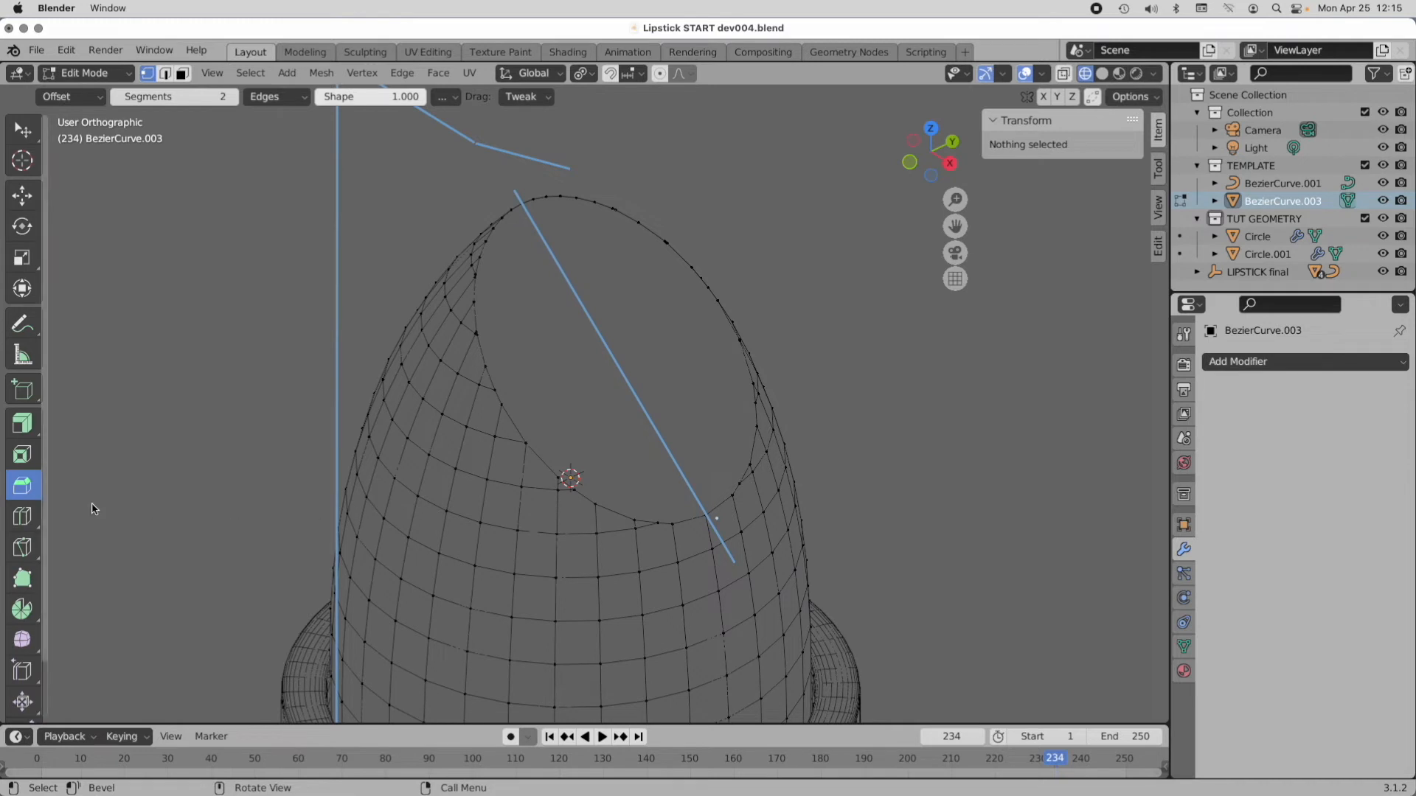
pyautogui.moveTo(22, 324)
pyautogui.mouseDown()
pyautogui.moveTo(85, 325)
pyautogui.moveTo(110, 360)
pyautogui.moveTo(122, 446)
pyautogui.mouseUp()
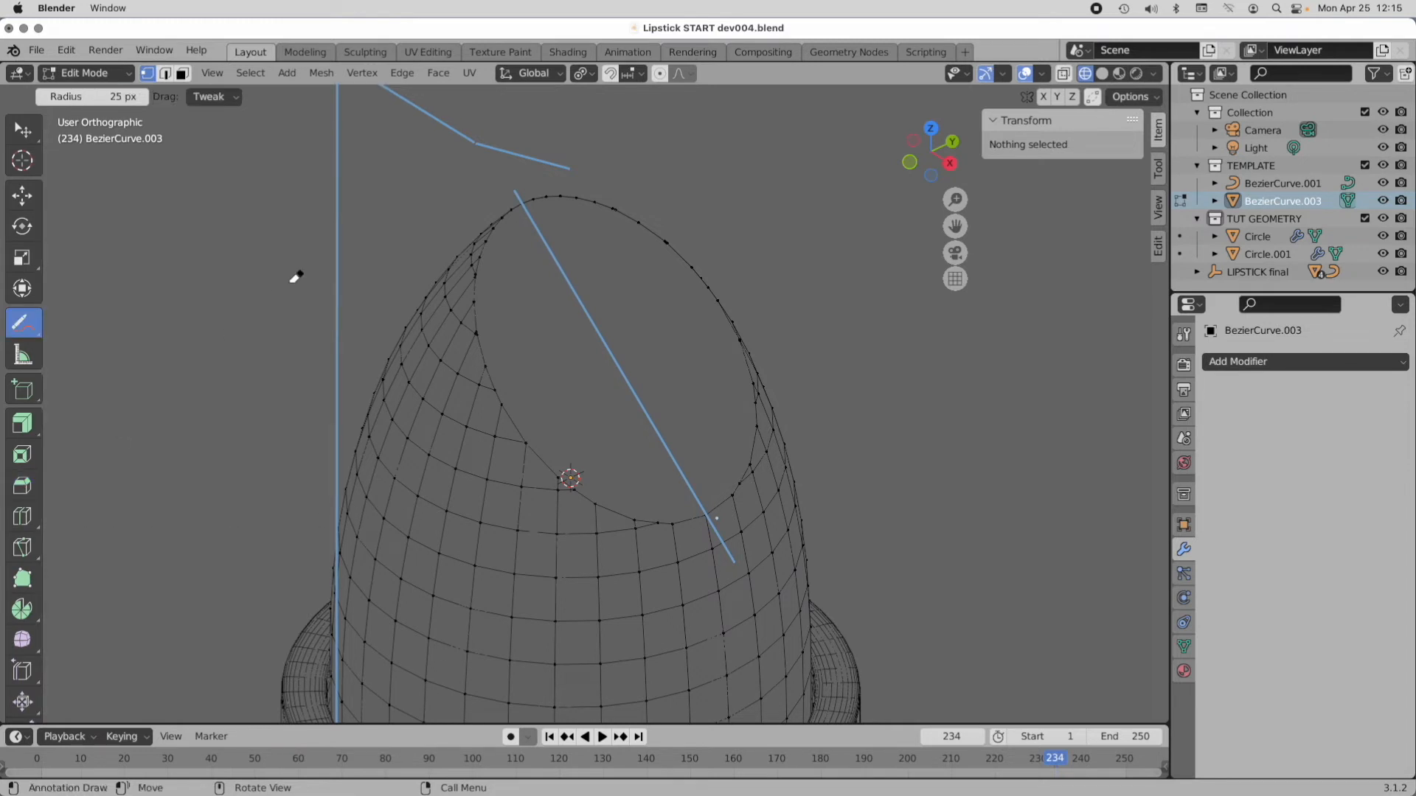
pyautogui.click(517, 186)
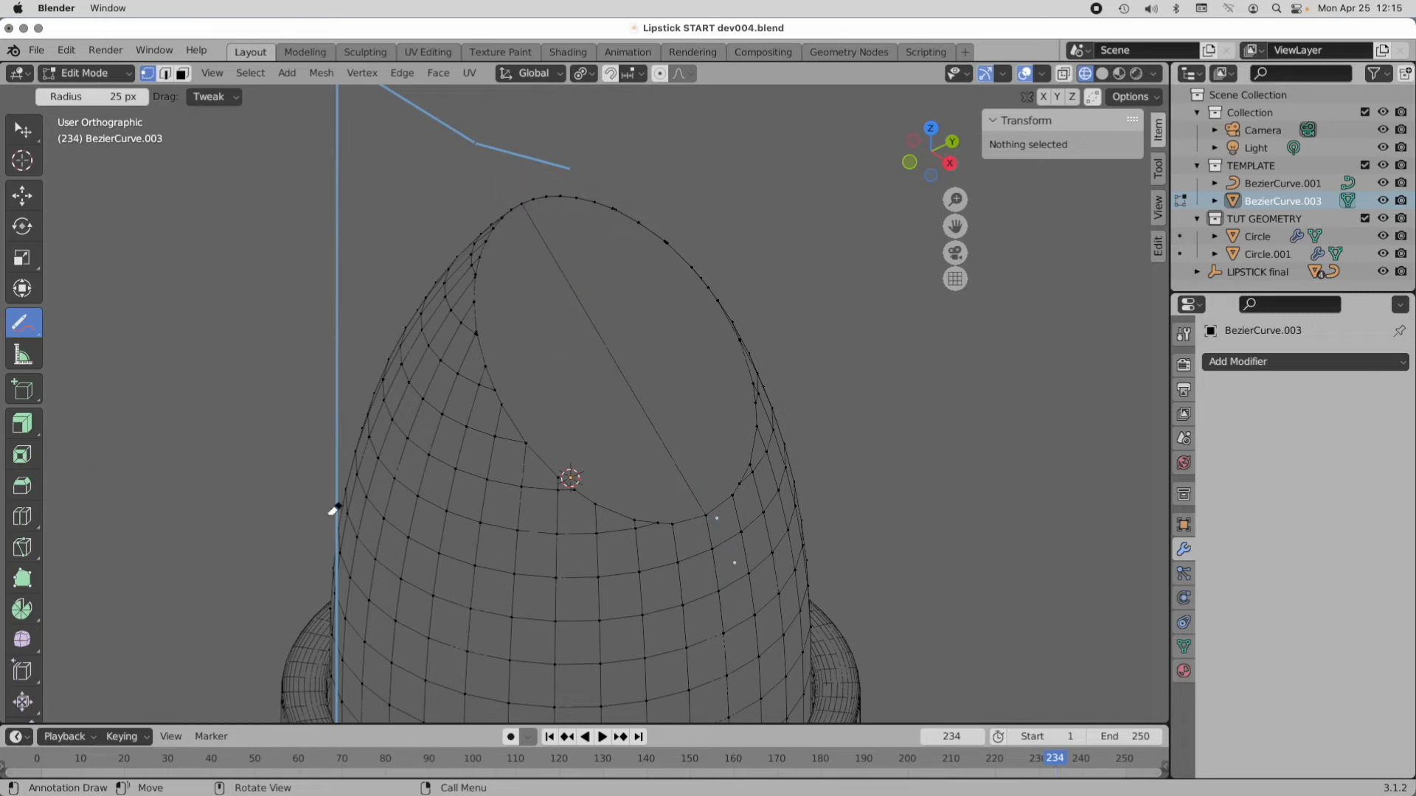
pyautogui.click(22, 195)
# Step: Isolate the bullet in local view and knife-cut an edge across the middle of its base face between opposite vertices
pyautogui.scroll(-1, 635, 470)
pyautogui.scroll(-1, 634, 470)
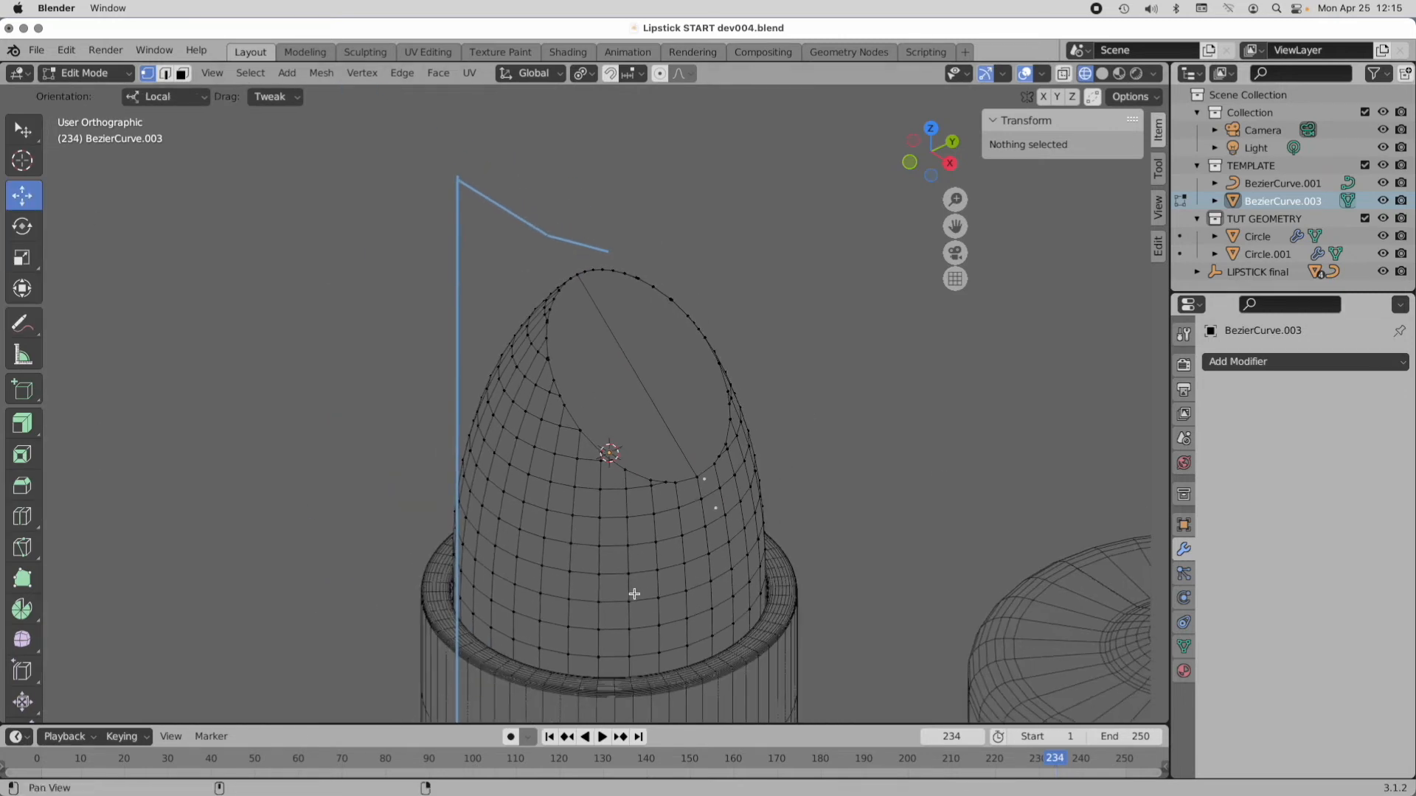
pyautogui.keyDown('shift'); pyautogui.moveTo(684, 391); pyautogui.dragTo(689, 280, button='middle'); pyautogui.keyUp('shift')
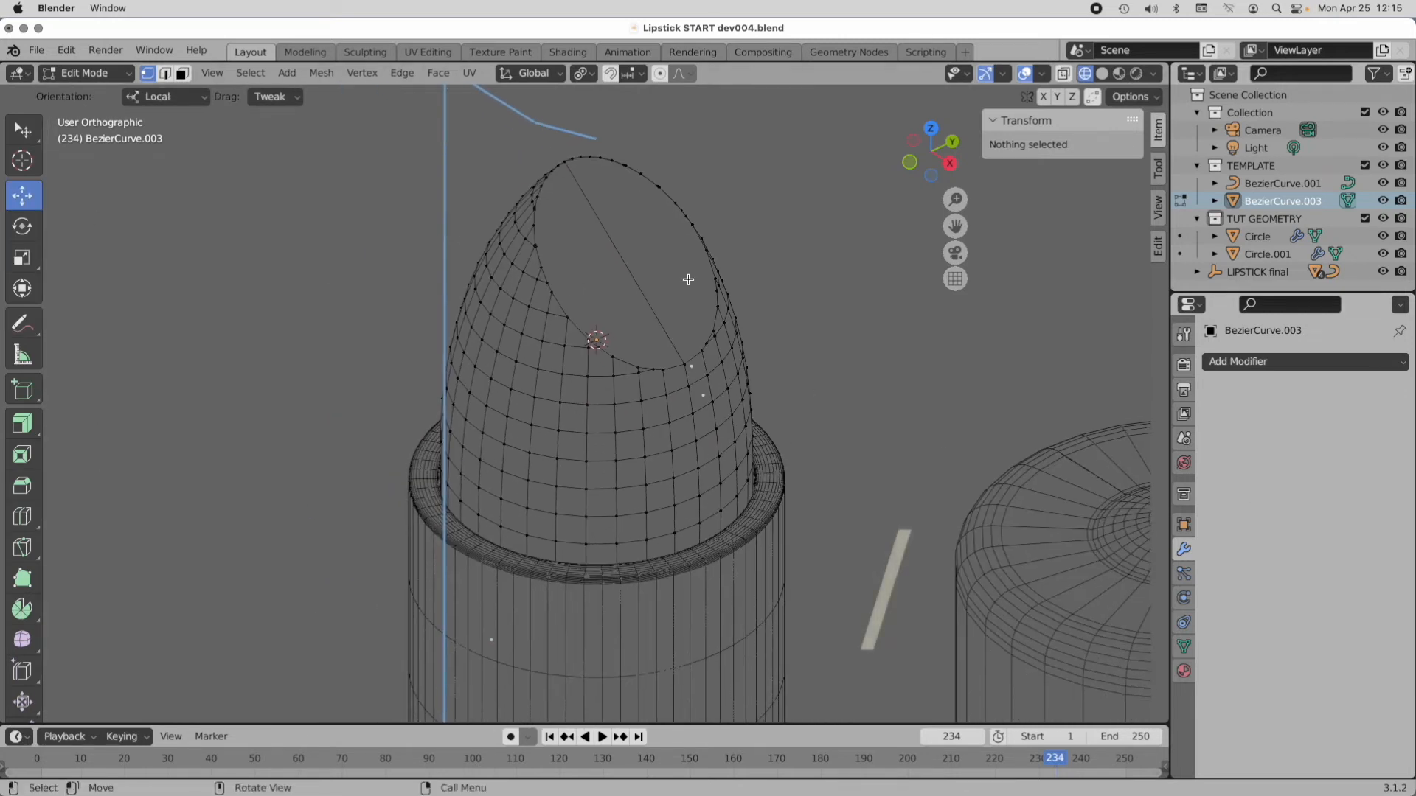
pyautogui.press('KP_Divide')
pyautogui.moveTo(685, 453); pyautogui.dragTo(620, 537, button='middle')
pyautogui.press('k')
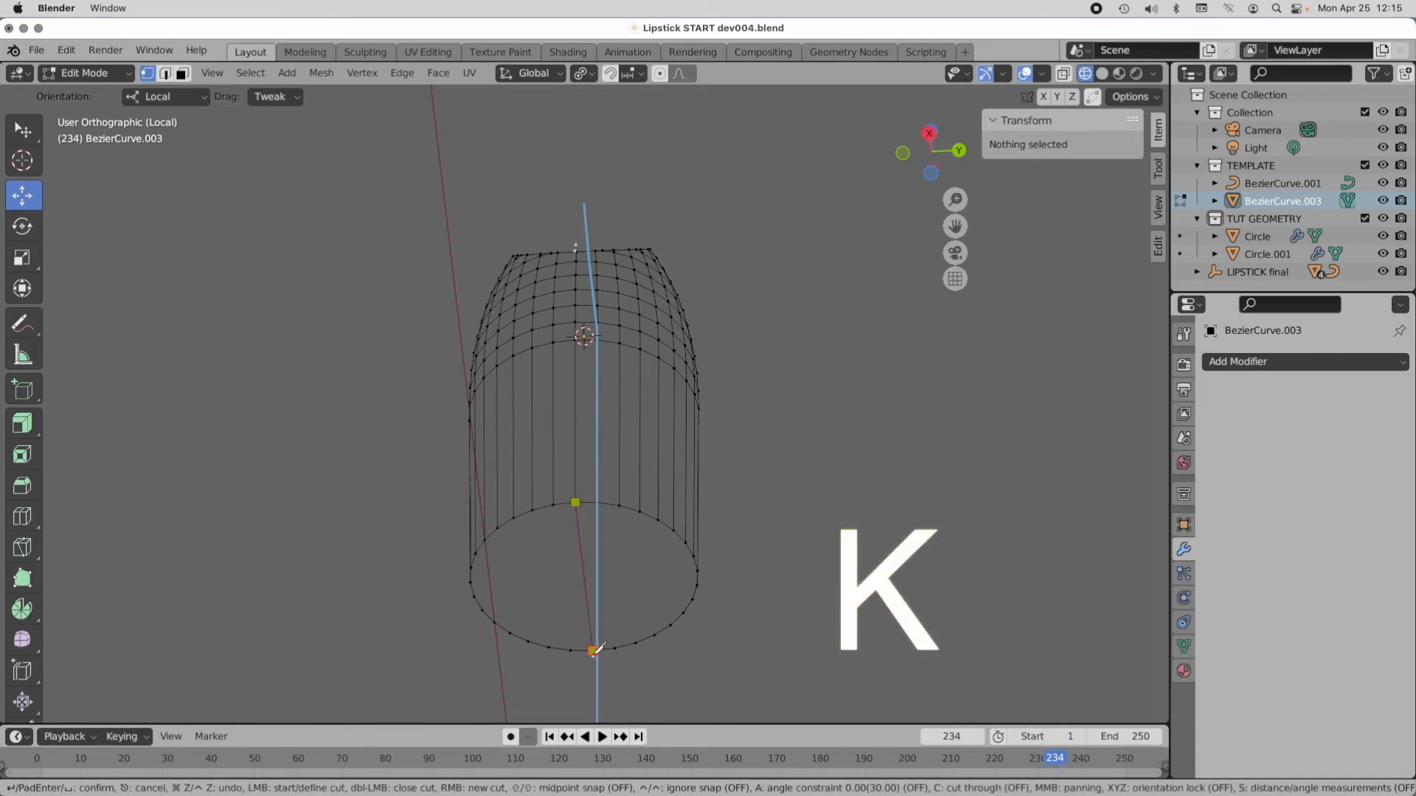
pyautogui.click(593, 652)
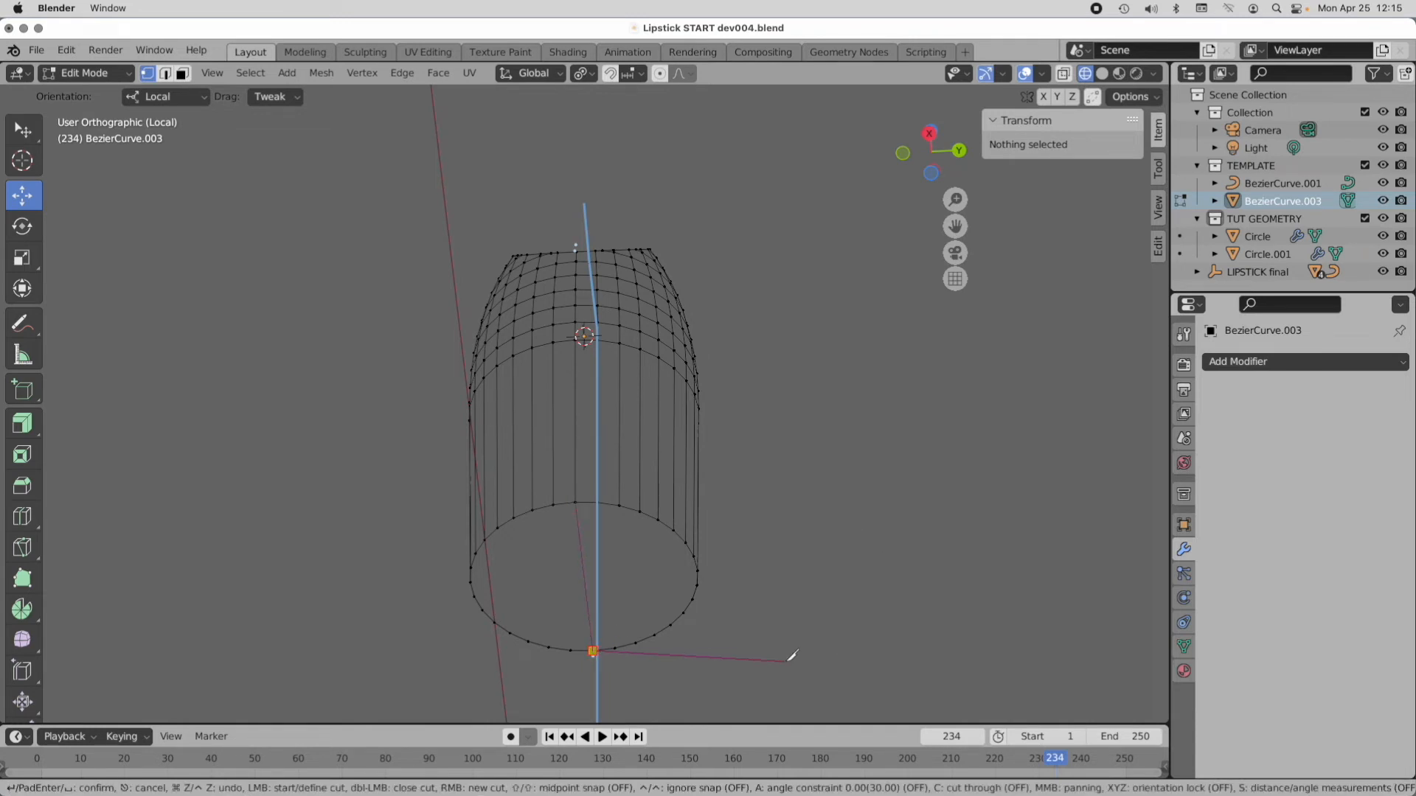
pyautogui.press('Return')
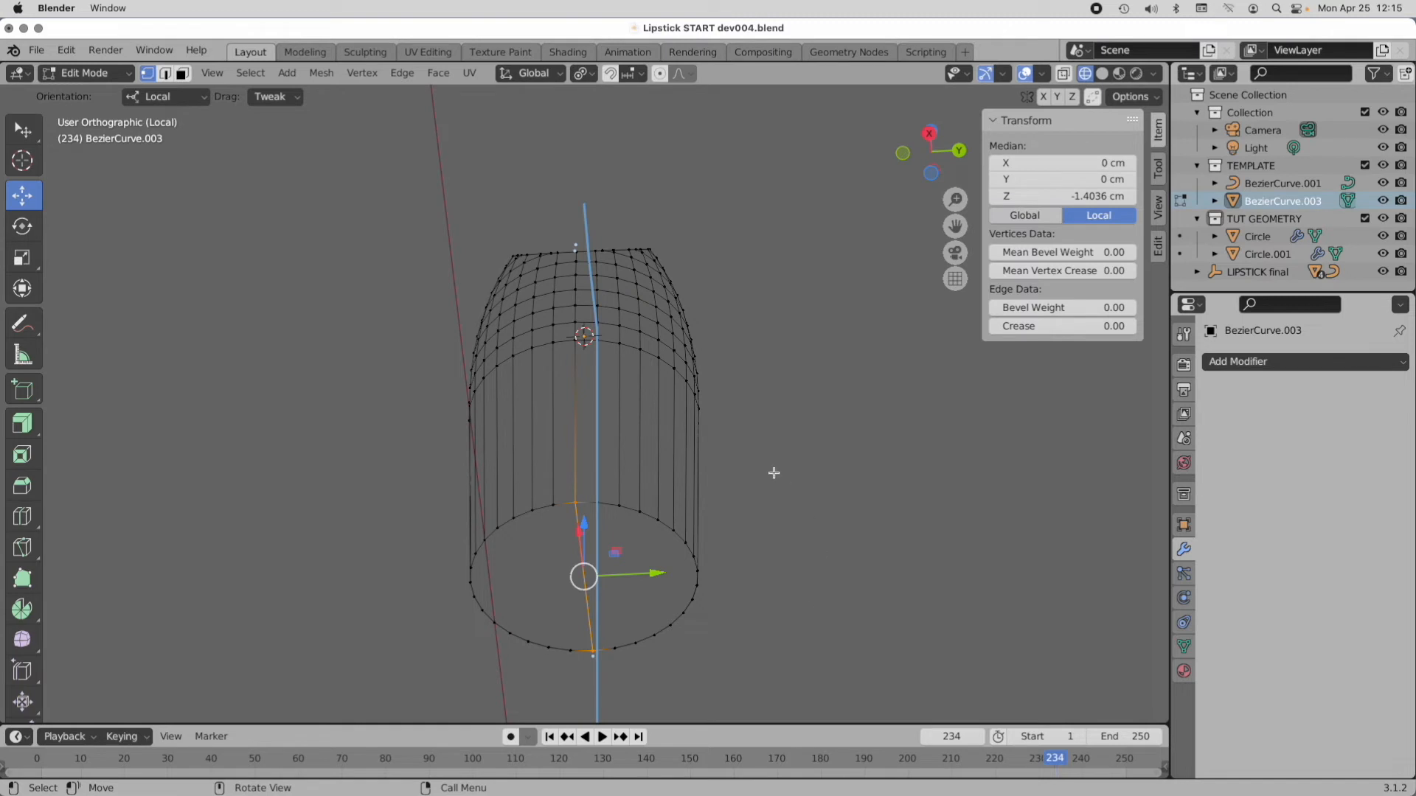
# Step: In top view with X-ray and face selection on, box-select the bullet's half above the X axis and delete its faces
pyautogui.moveTo(405, 300); pyautogui.dragTo(638, 554, button='middle')
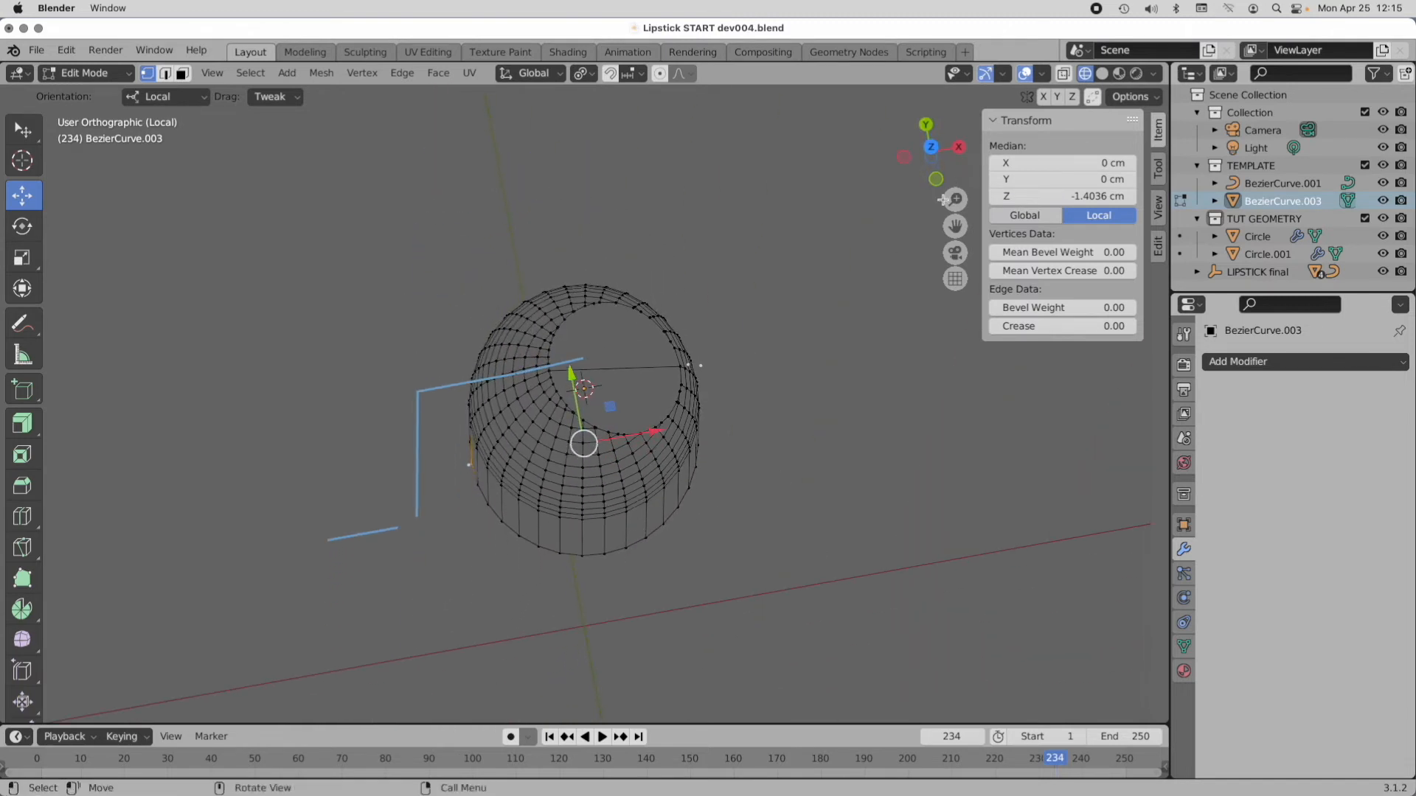
pyautogui.click(932, 146)
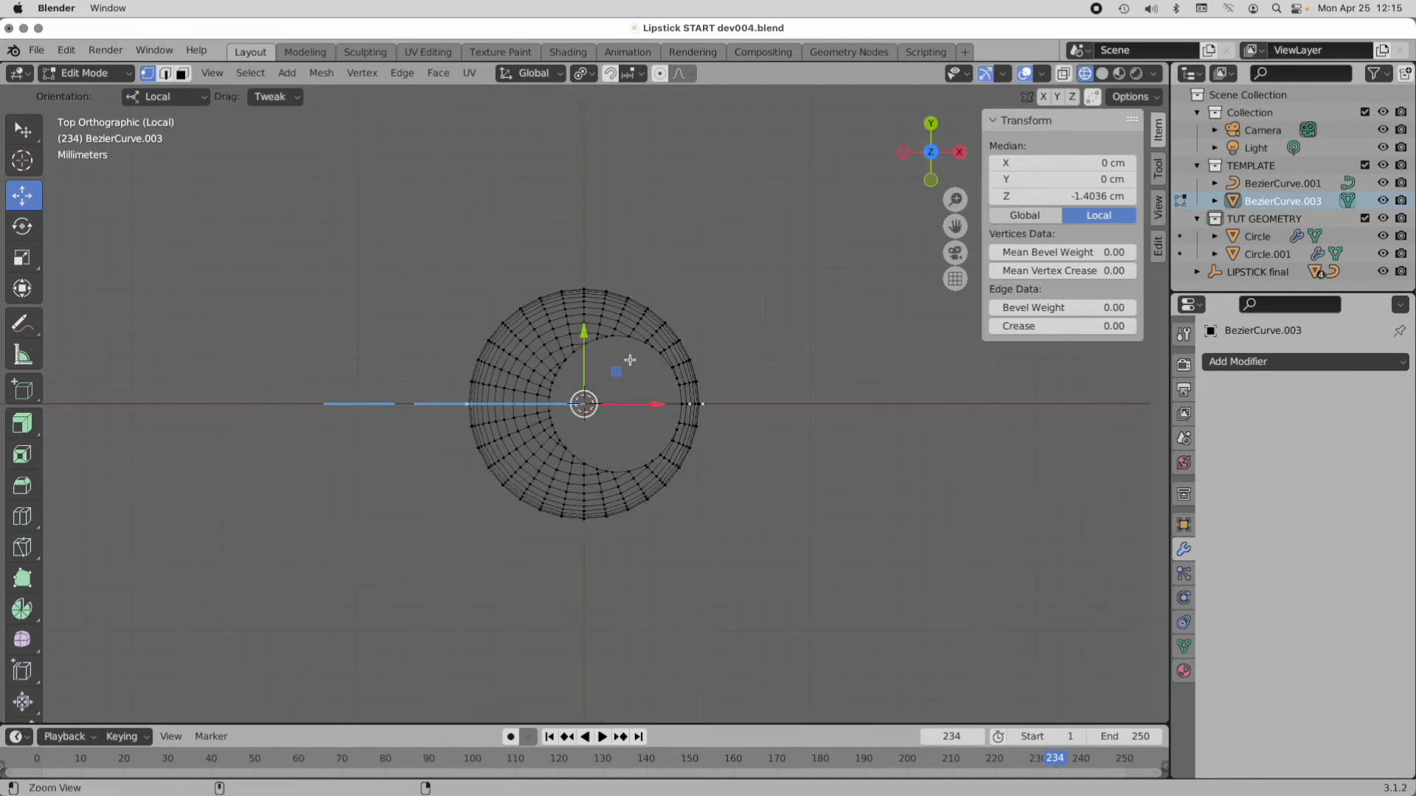
pyautogui.click(1064, 74)
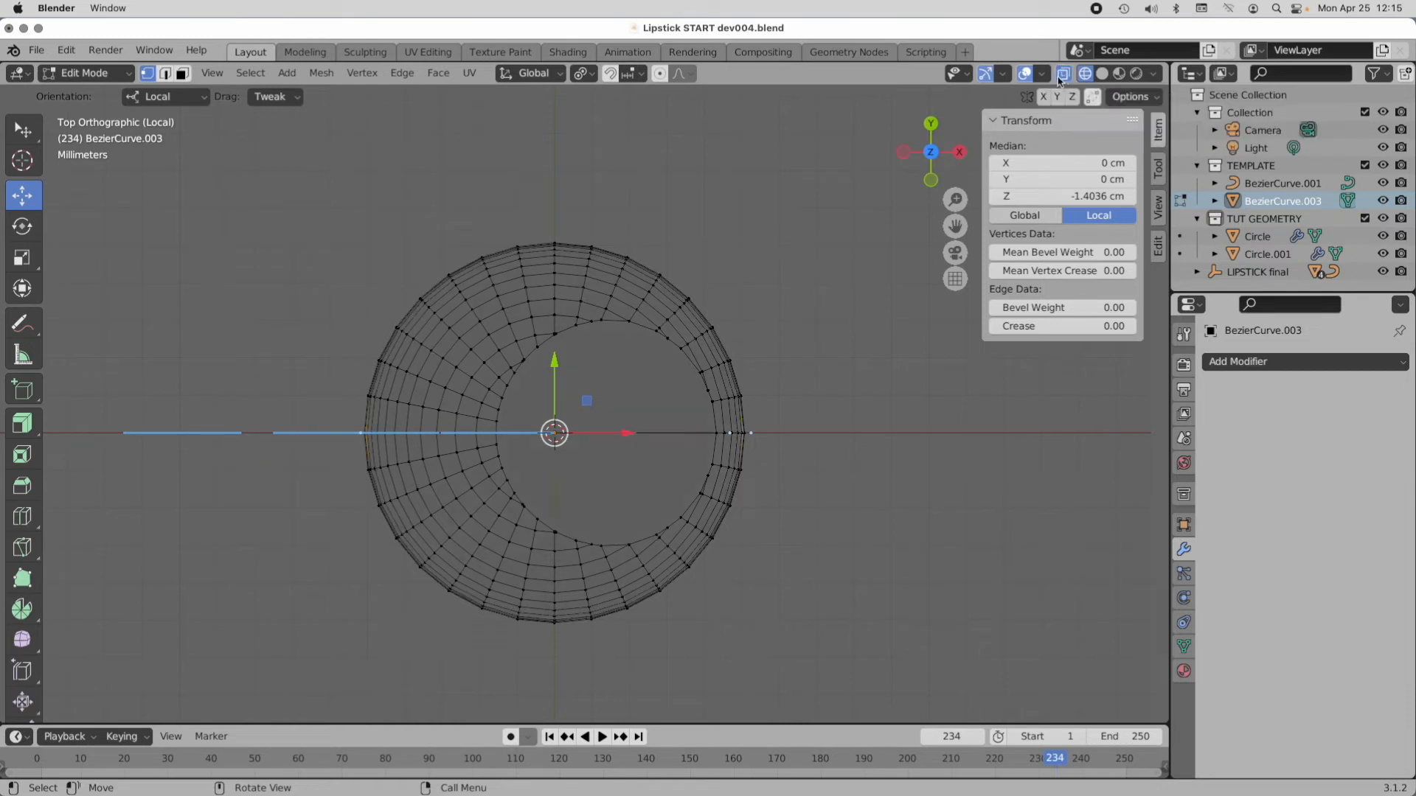
pyautogui.click(182, 73)
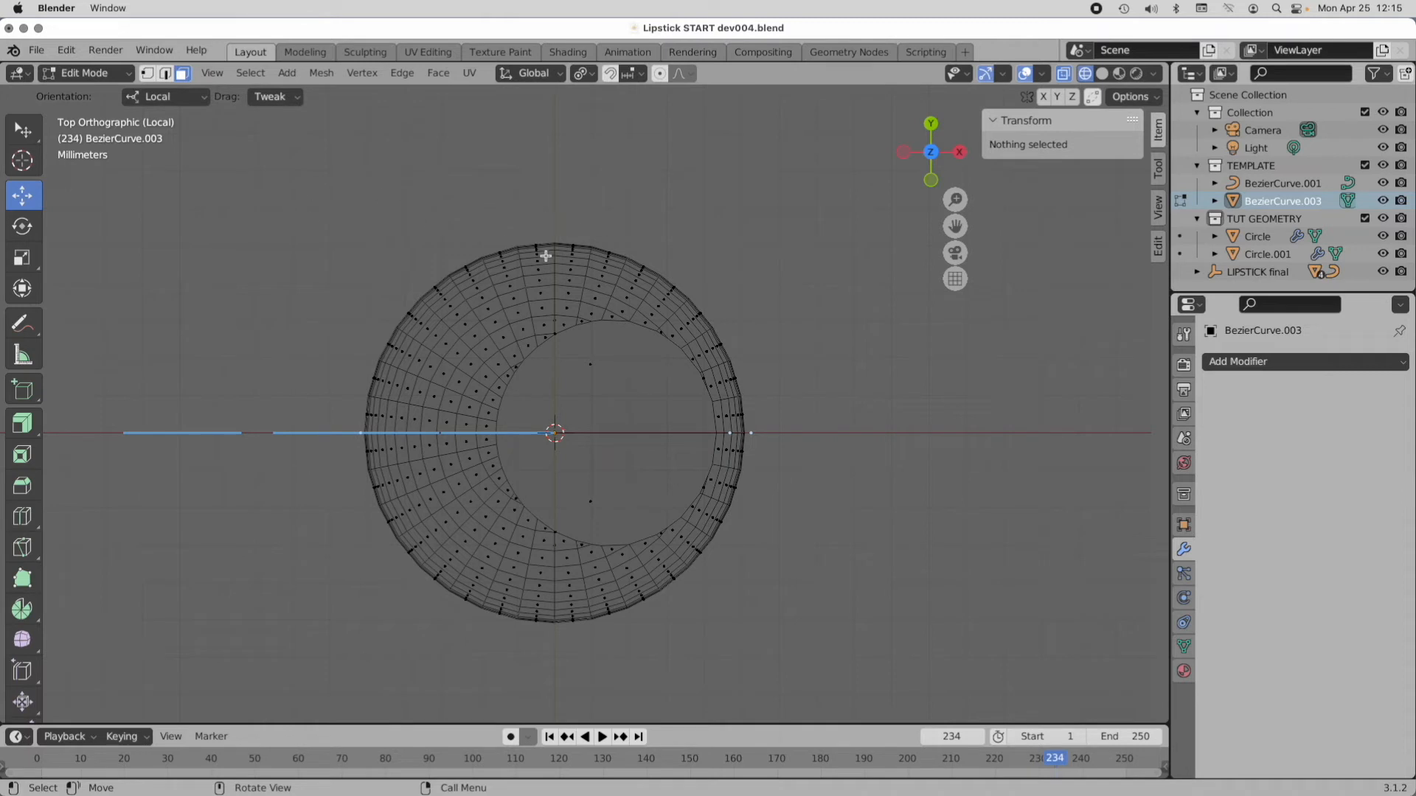
pyautogui.click(270, 98)
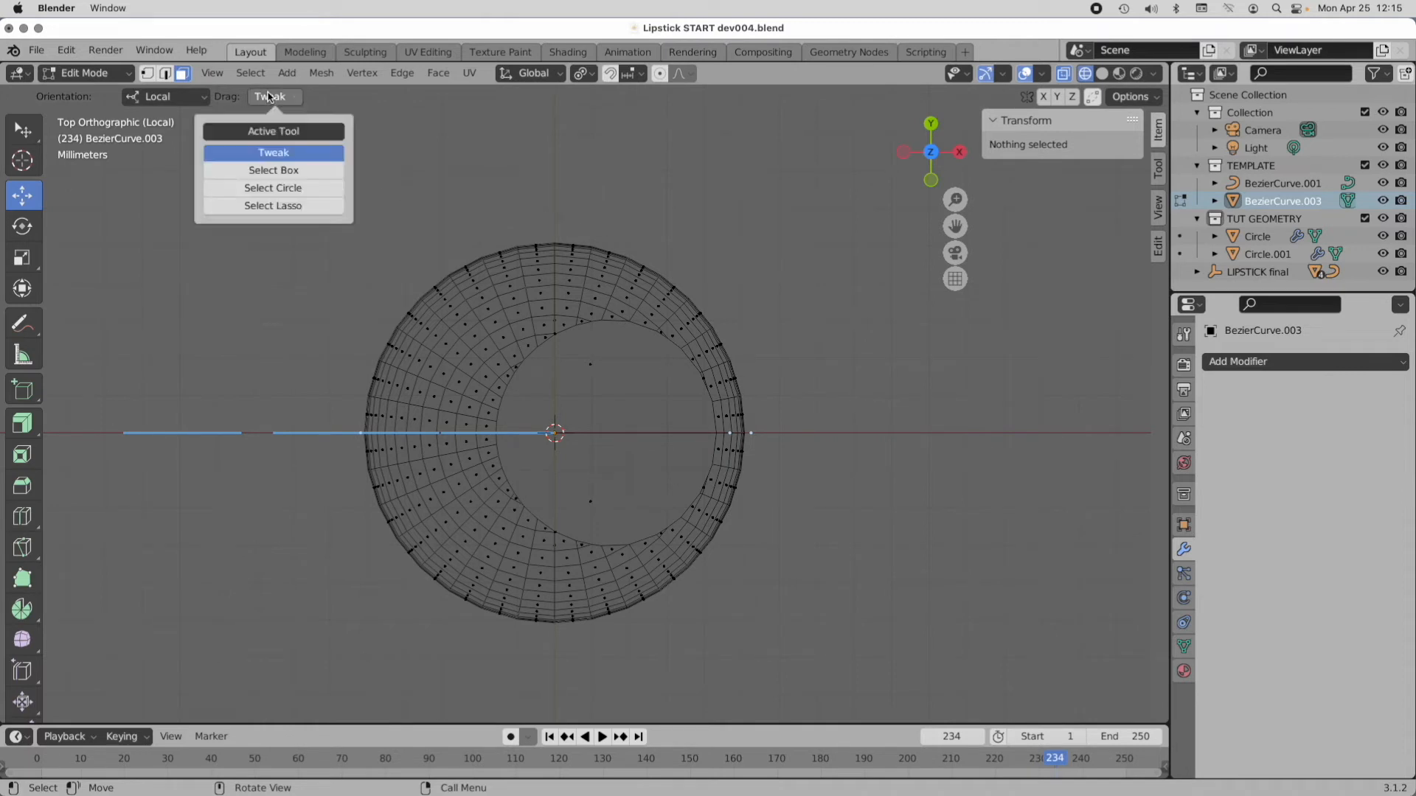
pyautogui.click(299, 177)
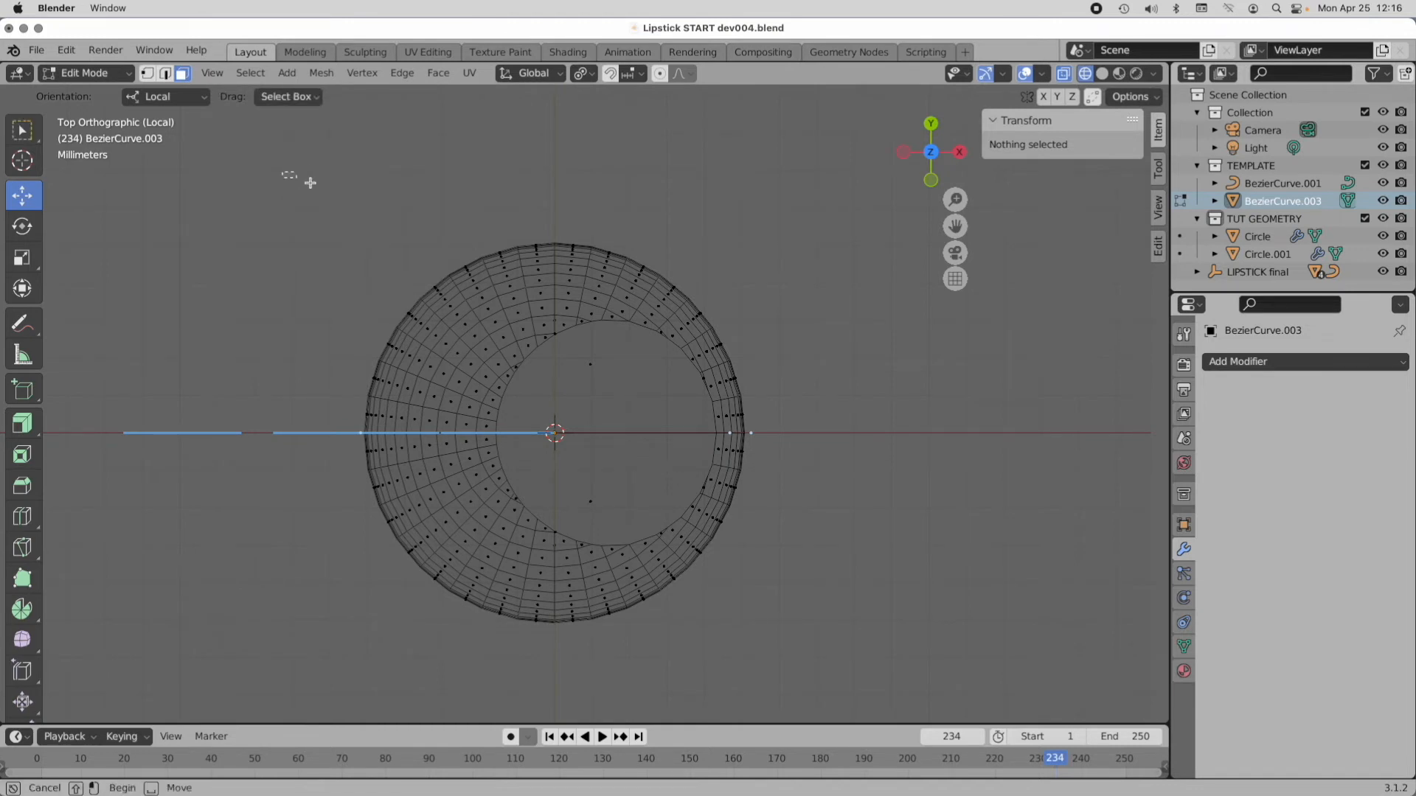
pyautogui.moveTo(310, 183); pyautogui.dragTo(851, 426)
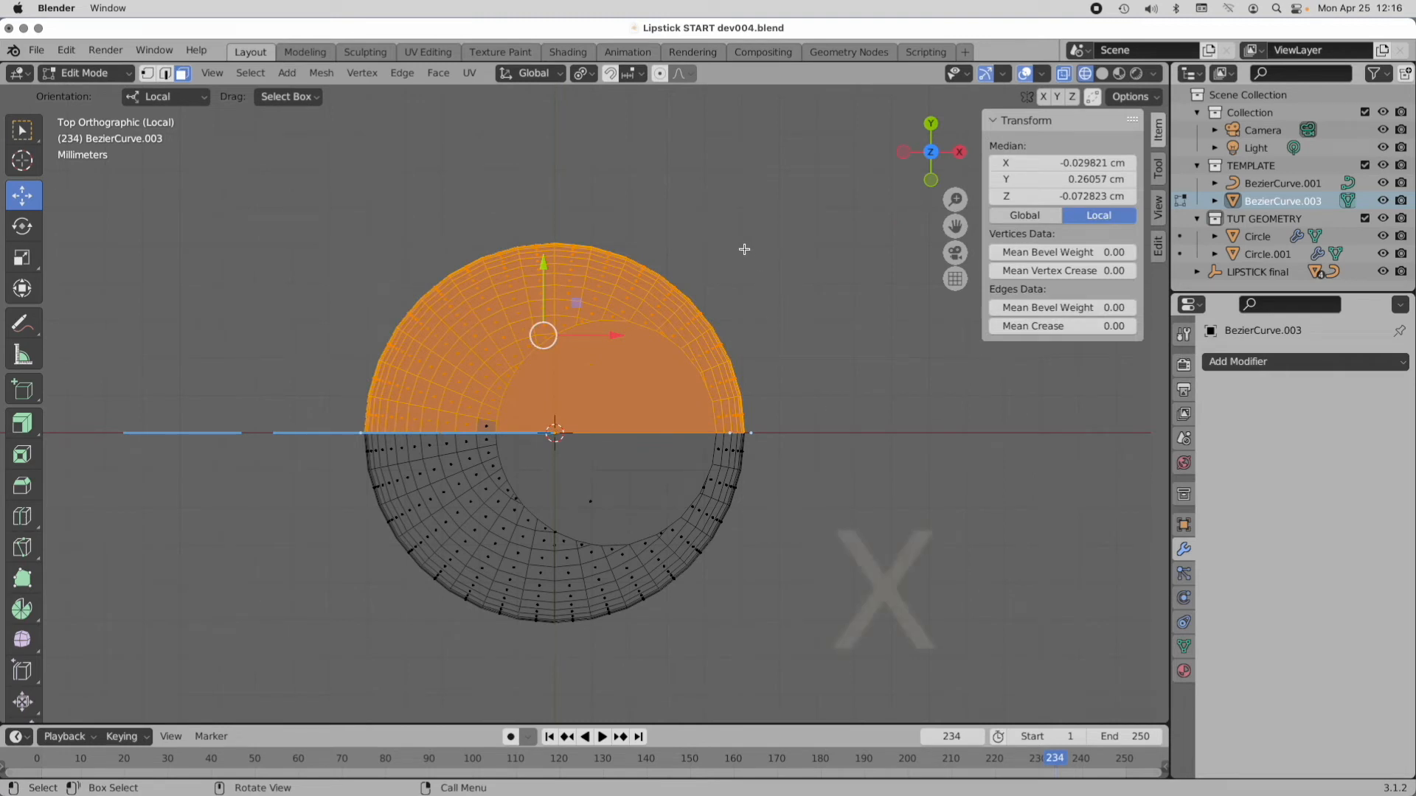
pyautogui.press('x')
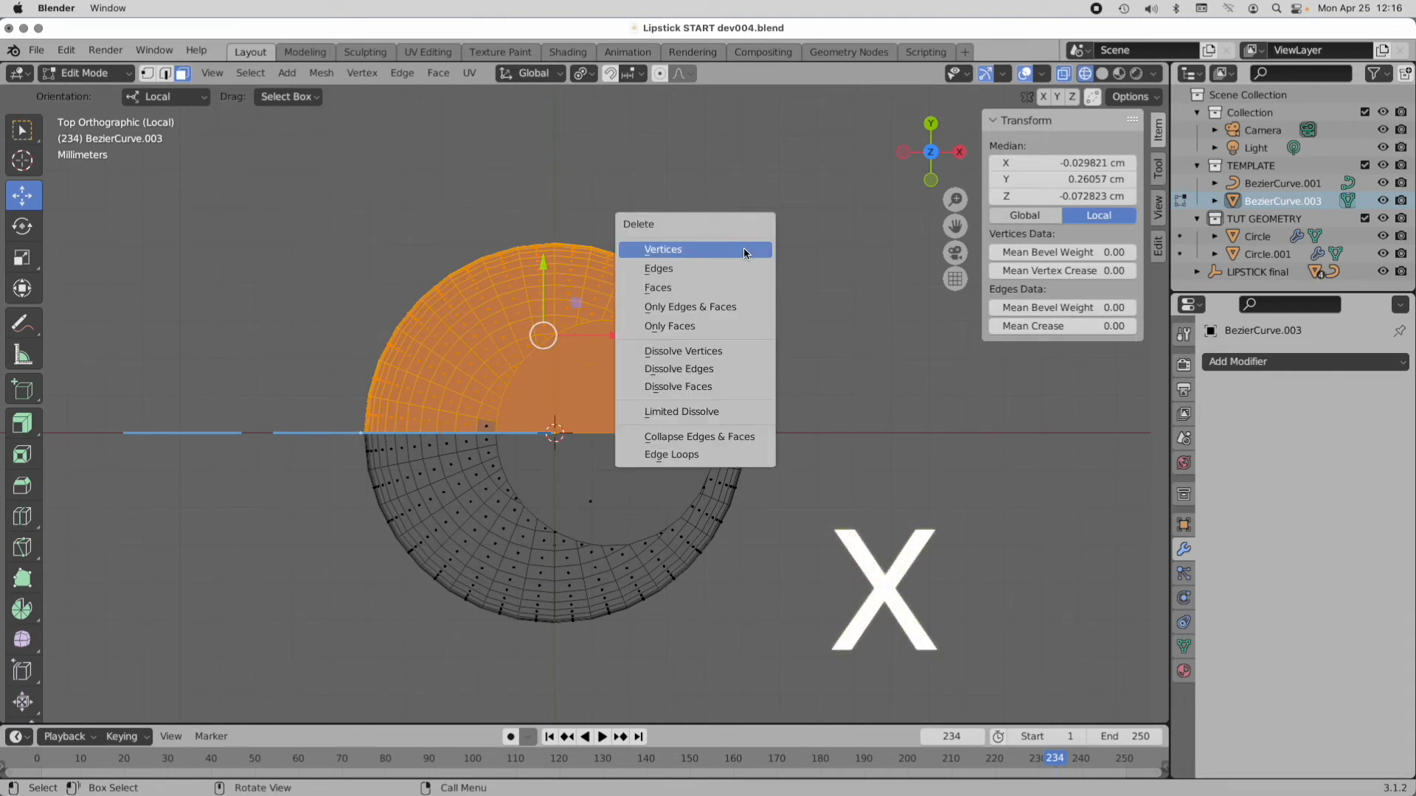
pyautogui.click(740, 287)
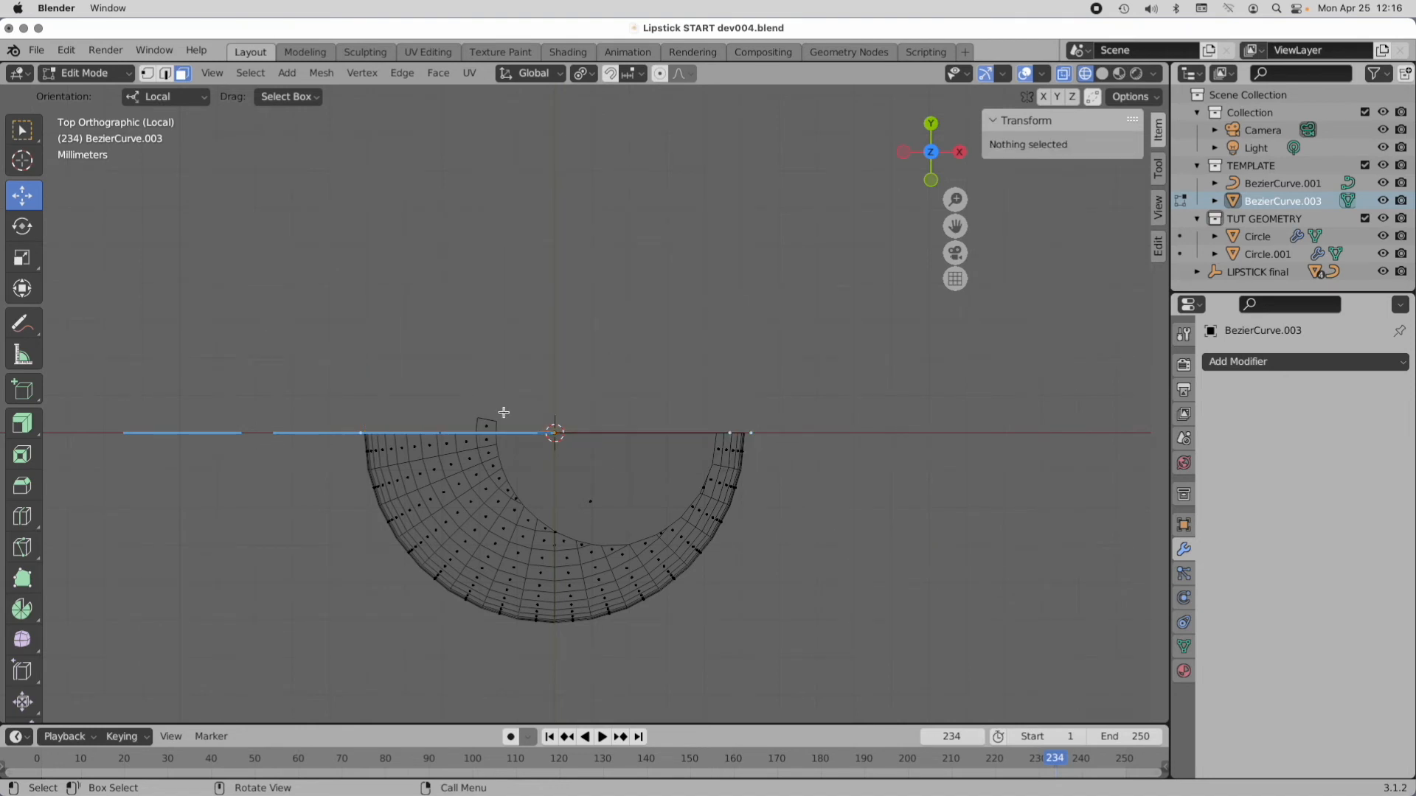
# Step: Delete the leftover face protruding past the X axis from the remaining half
pyautogui.moveTo(452, 402); pyautogui.dragTo(507, 441)
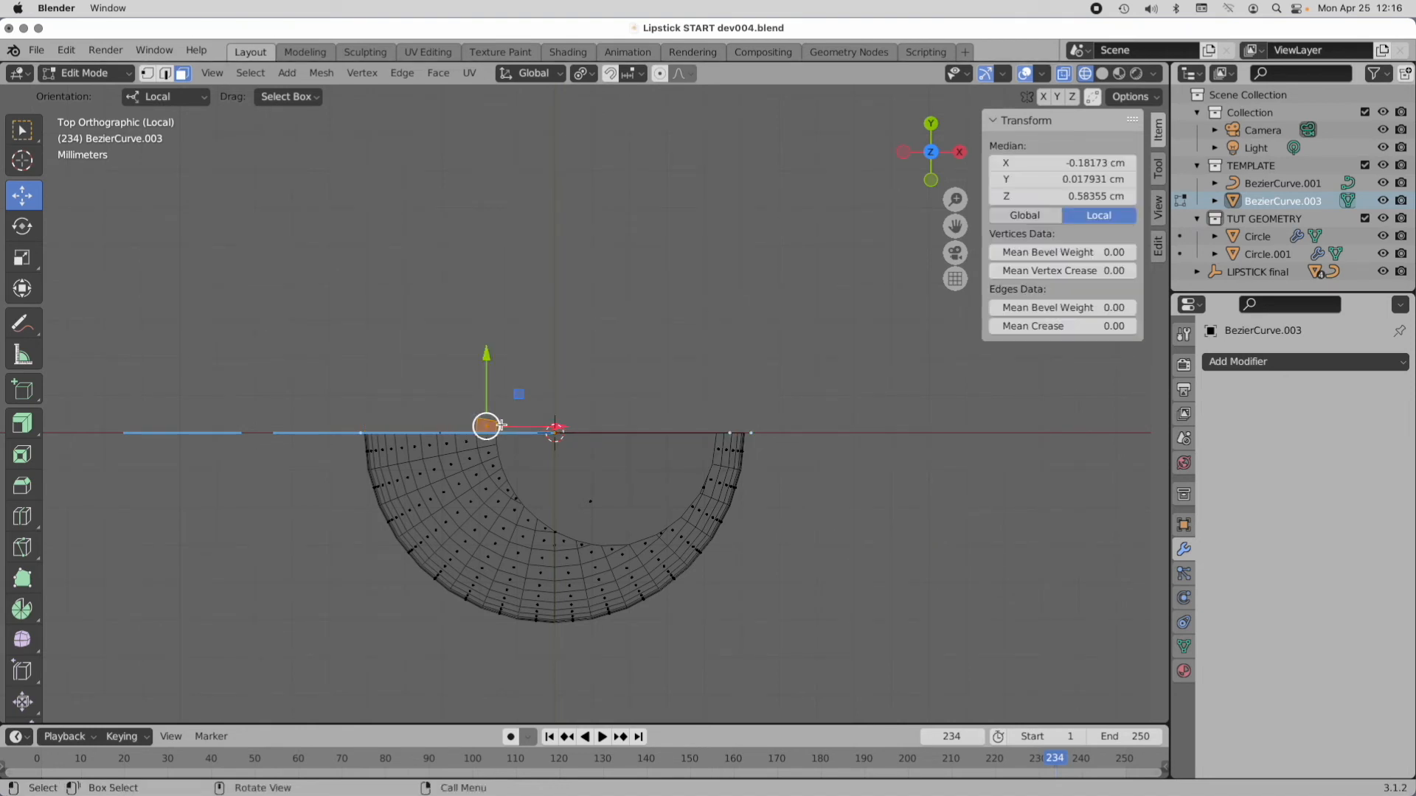
pyautogui.press('x')
pyautogui.click(590, 357)
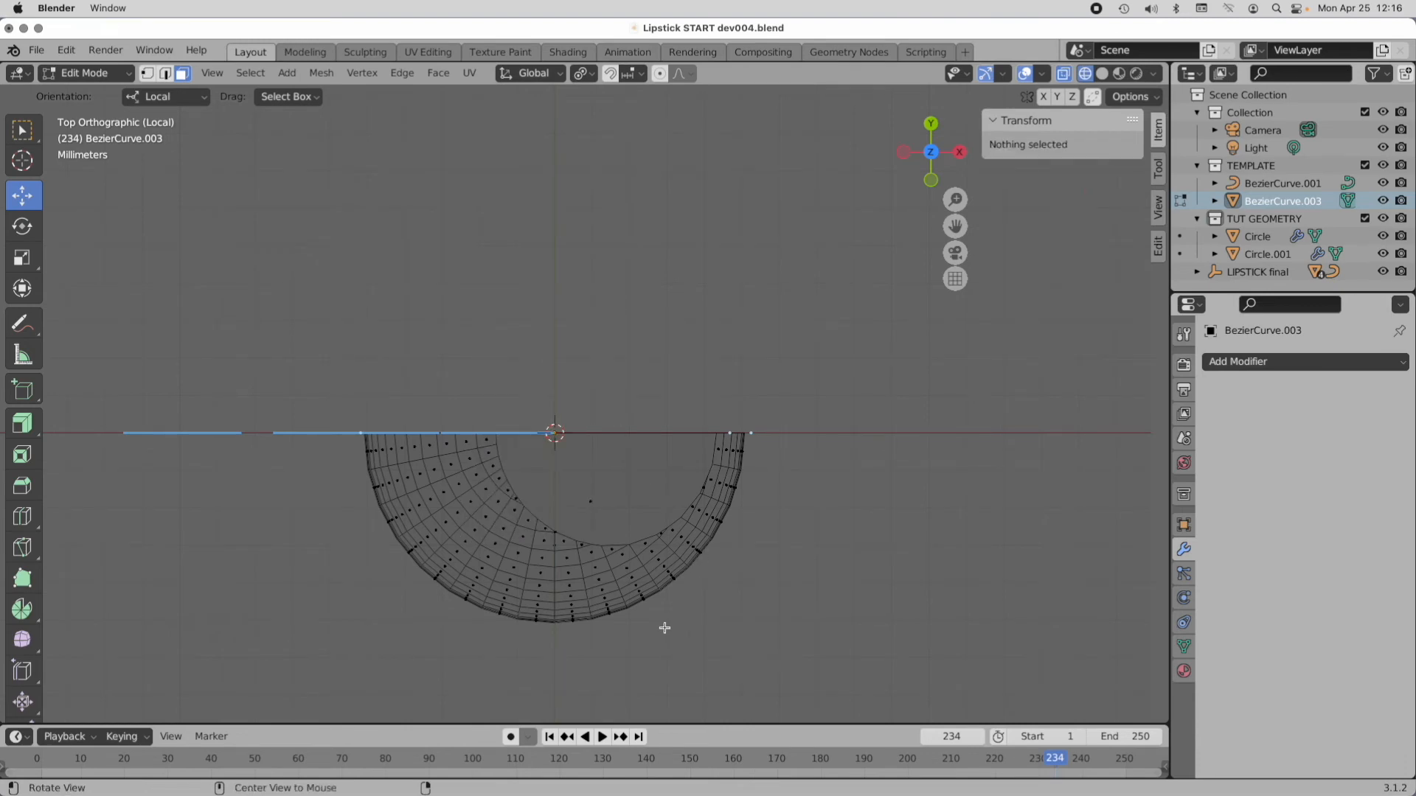
# Step: In vertex selection, merge the stray rim vertex near the cut face's lower end into the adjacent grid vertex using At Last
pyautogui.moveTo(665, 627); pyautogui.dragTo(561, 472, button='middle')
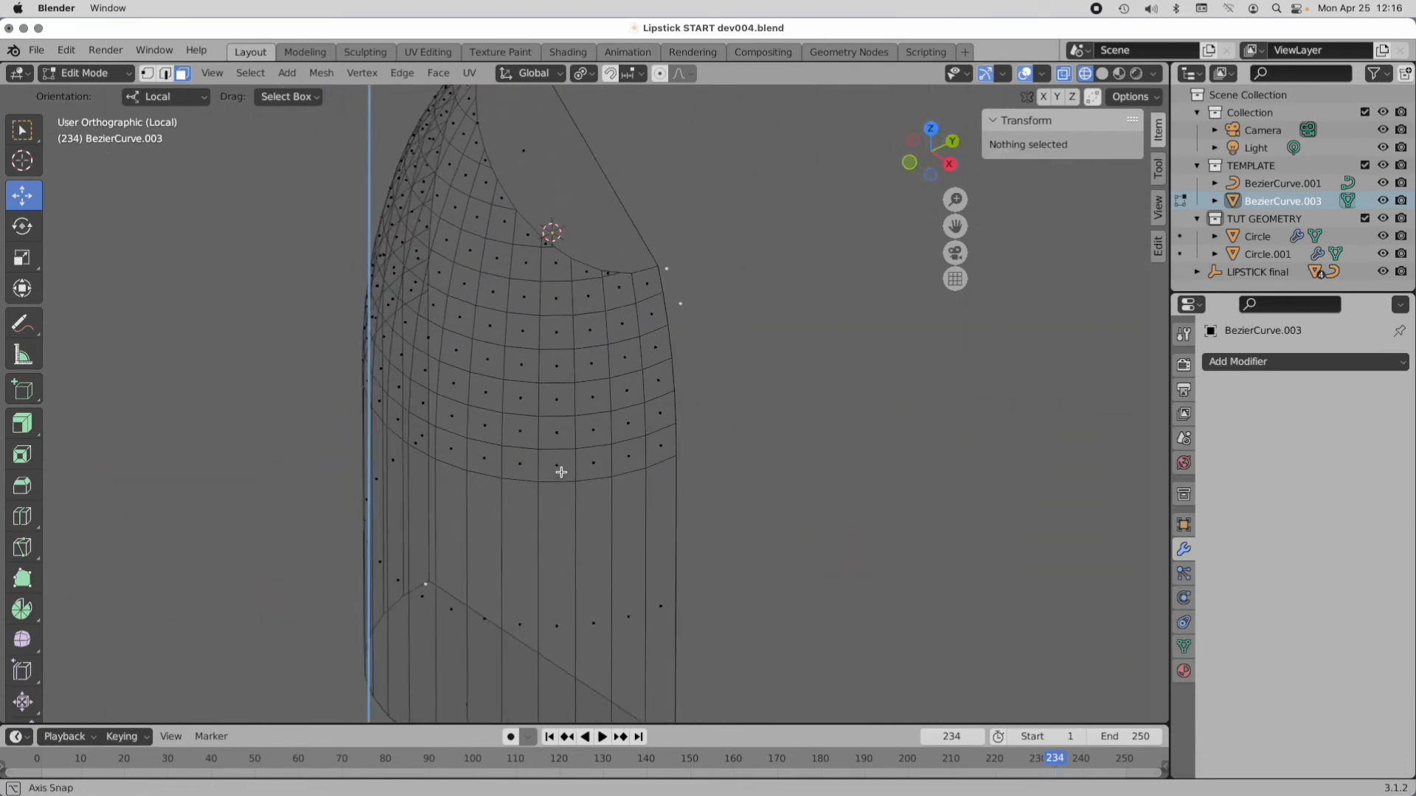
pyautogui.scroll(5, 561, 472)
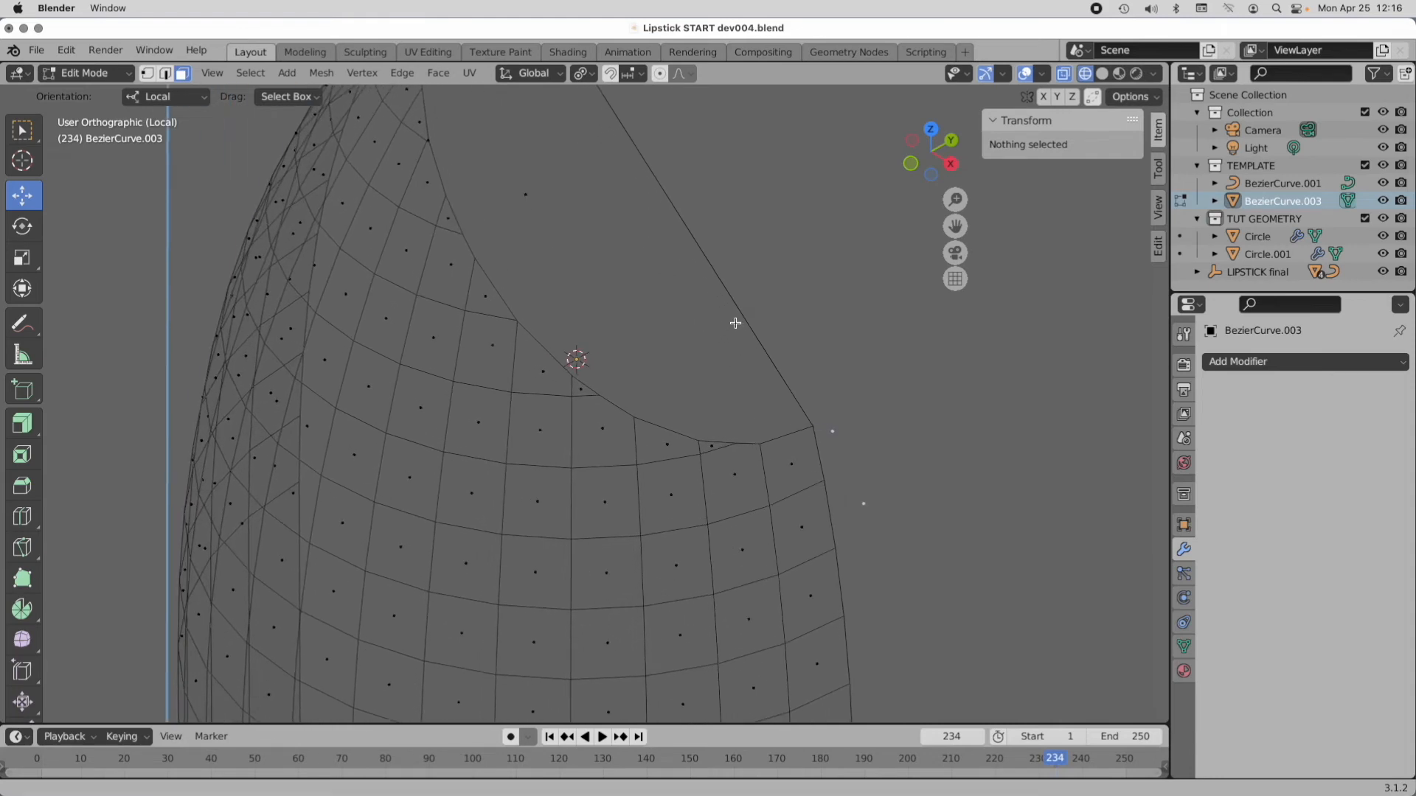
pyautogui.keyDown('ctrl'); pyautogui.keyDown('alt'); pyautogui.moveTo(735, 323); pyautogui.dragTo(703, 436); pyautogui.keyUp('alt'); pyautogui.keyUp('ctrl')
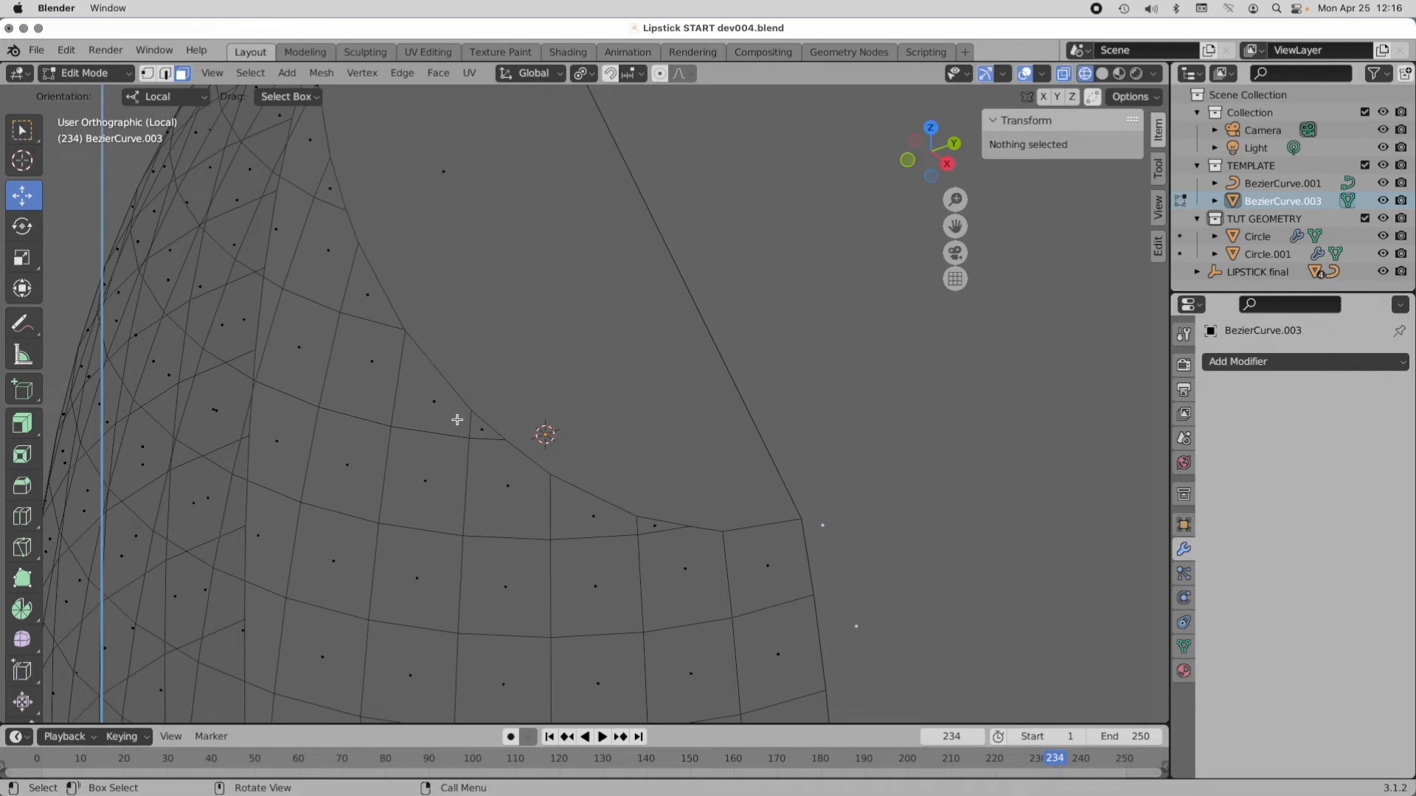
pyautogui.click(148, 73)
pyautogui.keyDown('shift'); pyautogui.moveTo(712, 553); pyautogui.dragTo(709, 477, button='middle'); pyautogui.keyUp('shift')
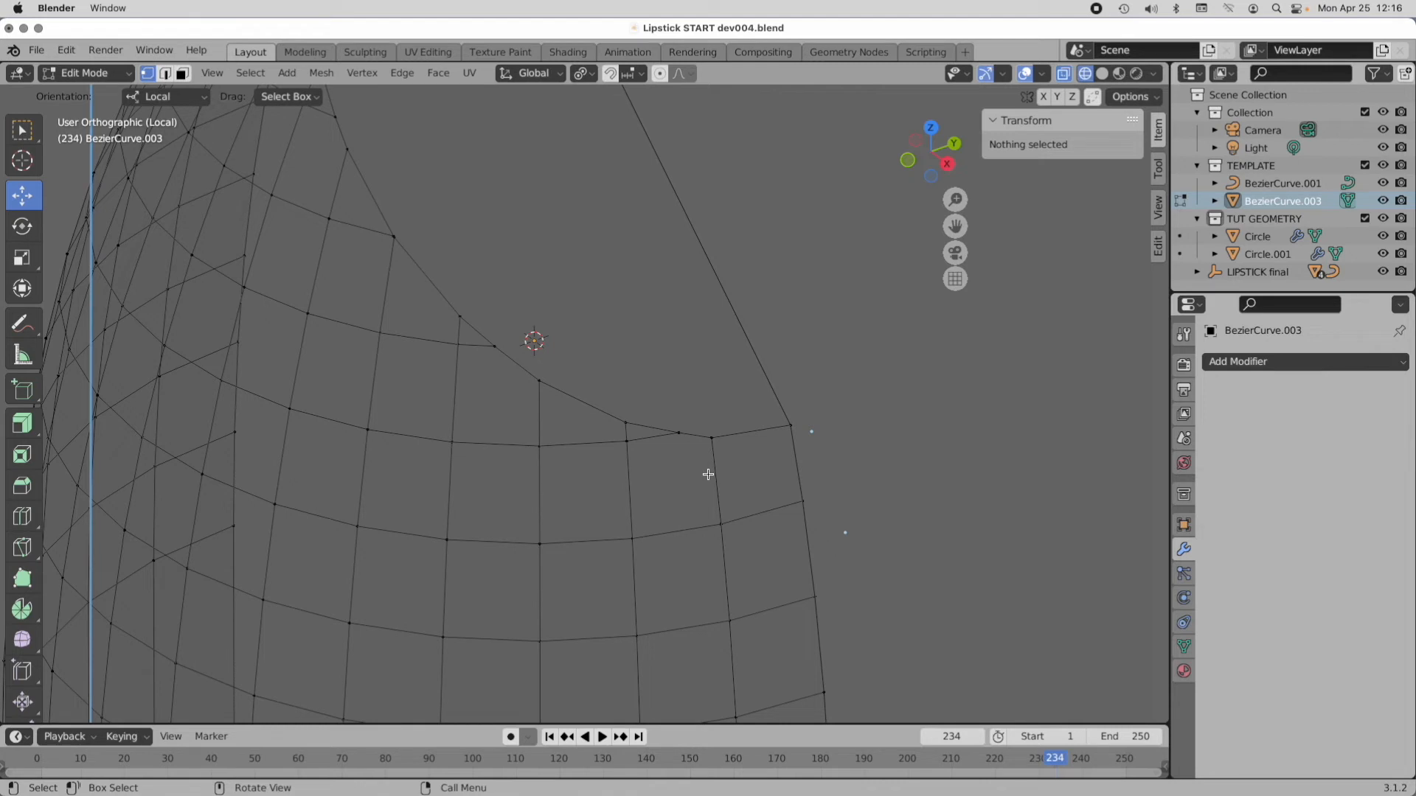
pyautogui.click(678, 433)
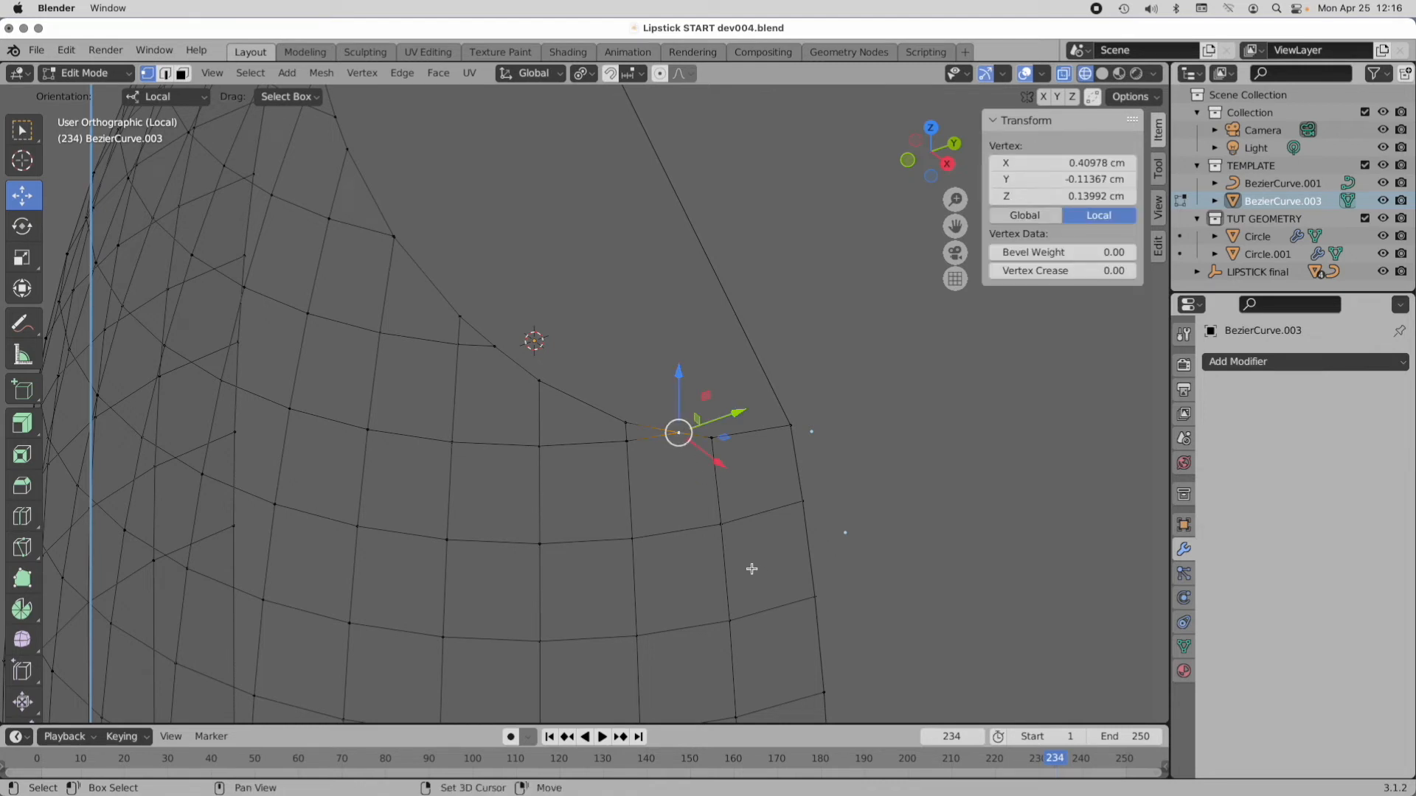
pyautogui.keyDown('shift'); pyautogui.click(710, 438); pyautogui.keyUp('shift')
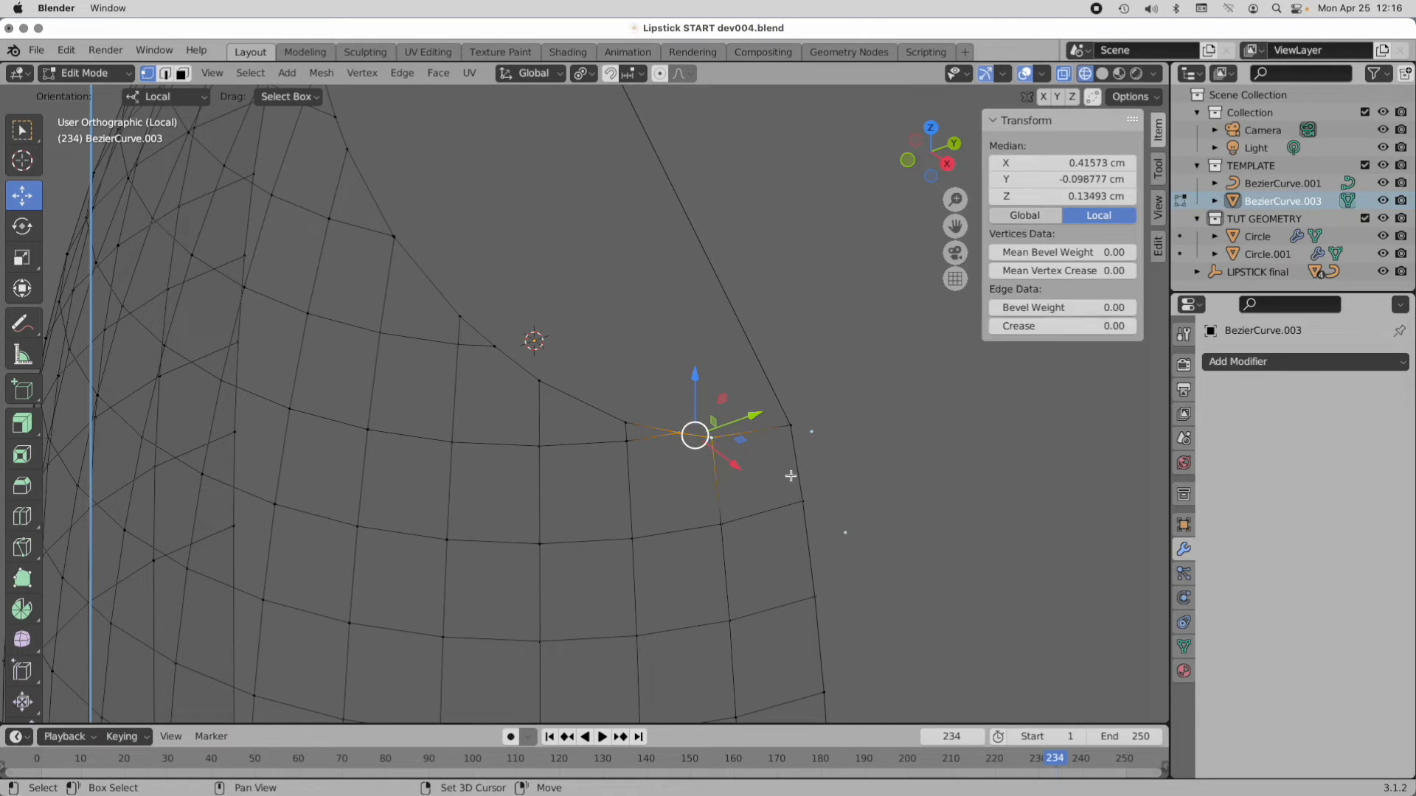
pyautogui.rightClick(356, 158)
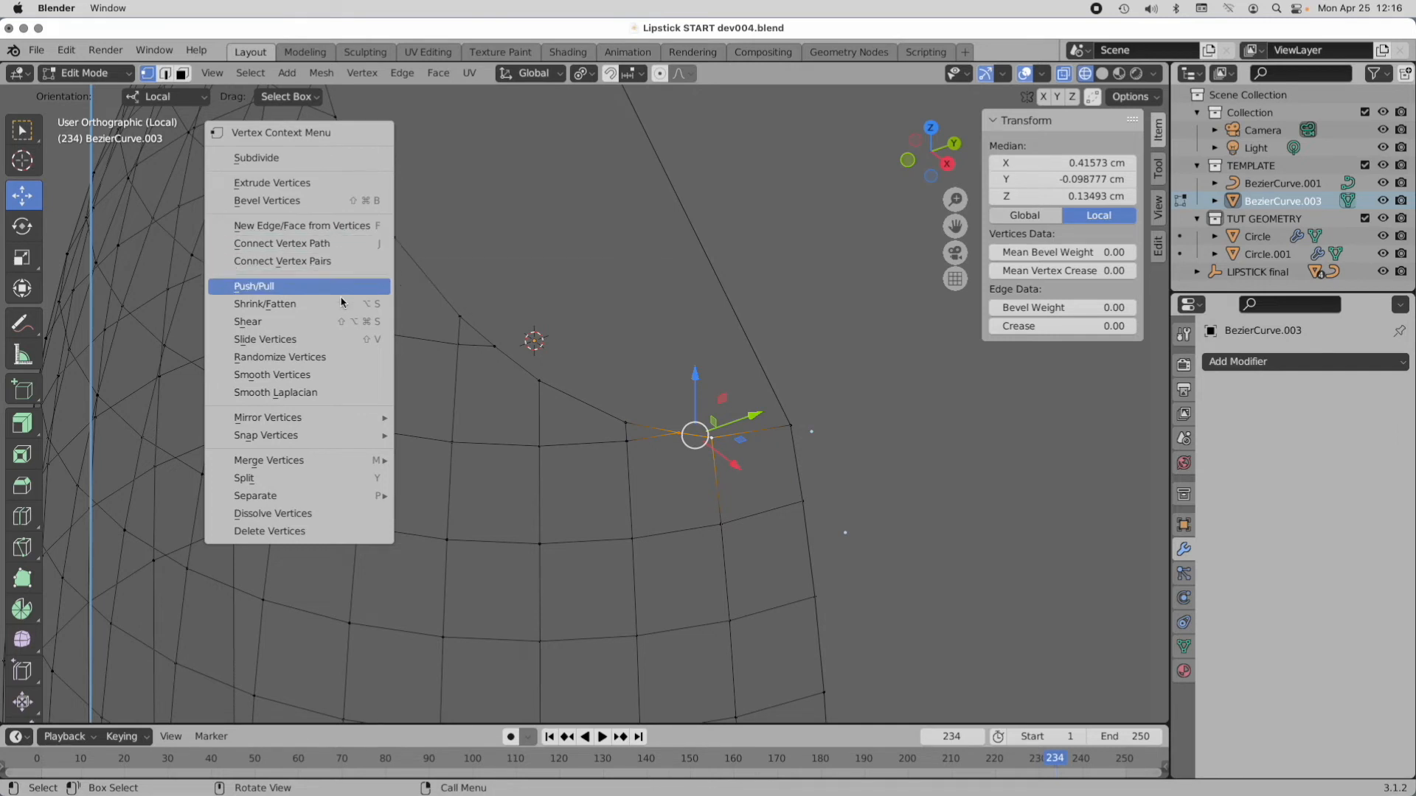
pyautogui.moveTo(348, 461)
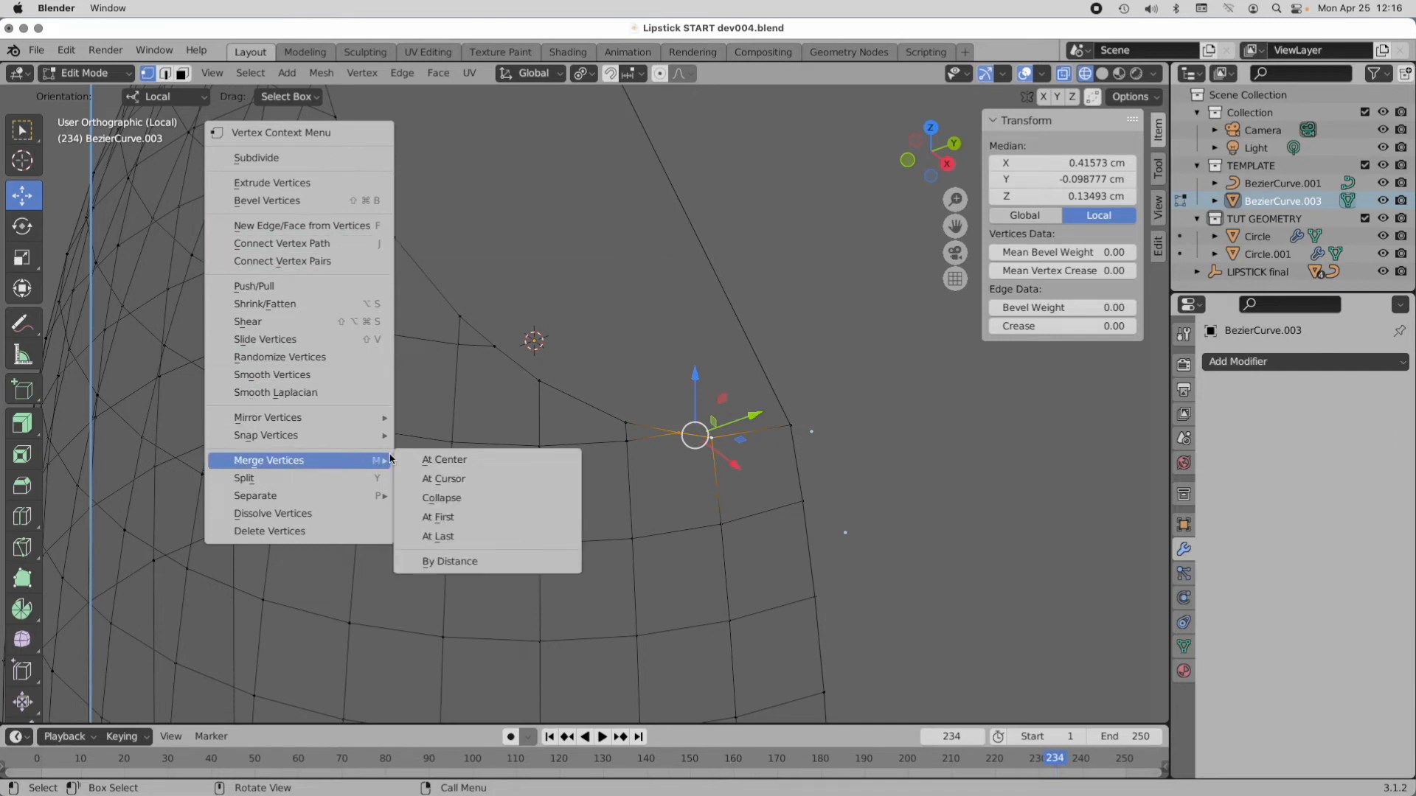
pyautogui.click(468, 538)
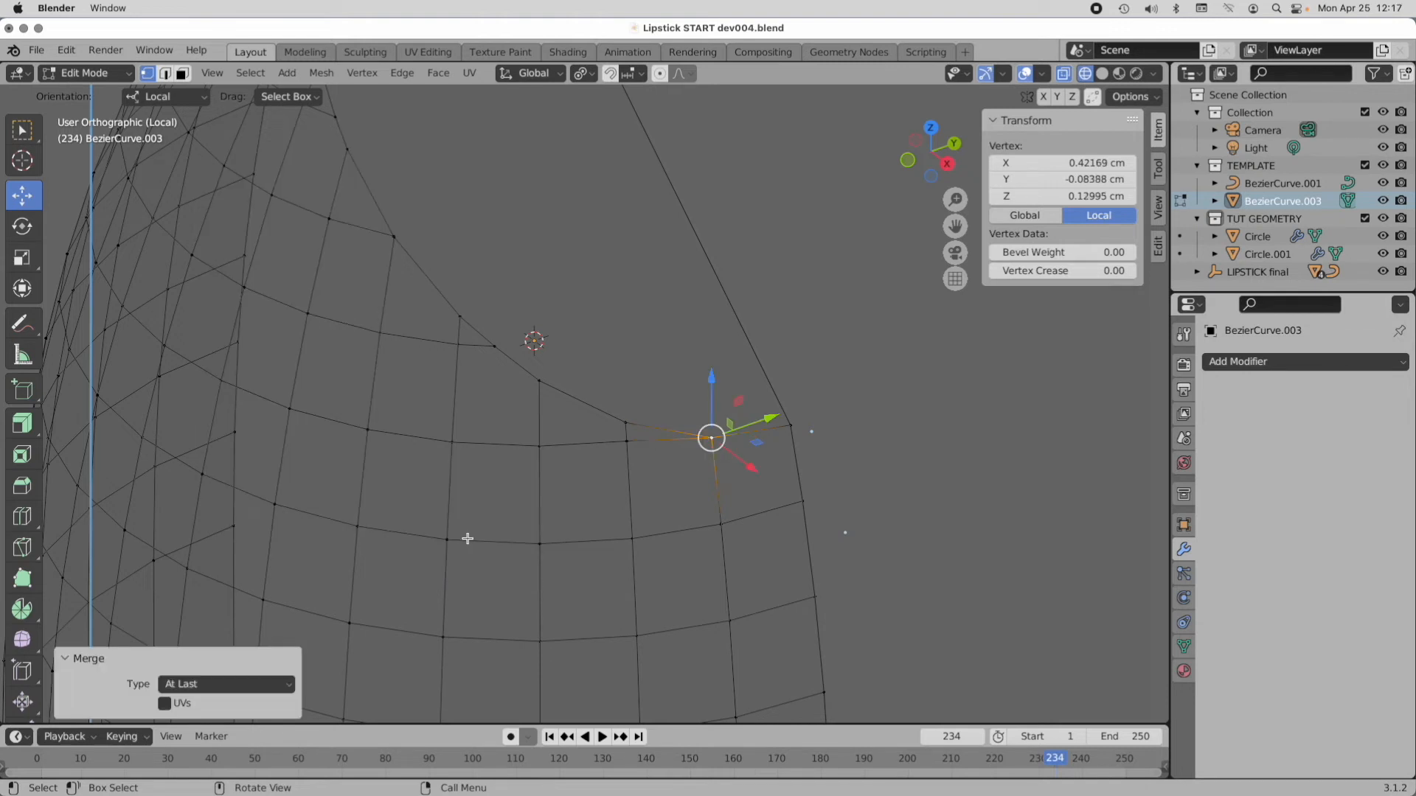
# Step: Merge the next stray vertex on the lower cut rim into the neighbouring rim vertex below it using At Last
pyautogui.click(495, 346)
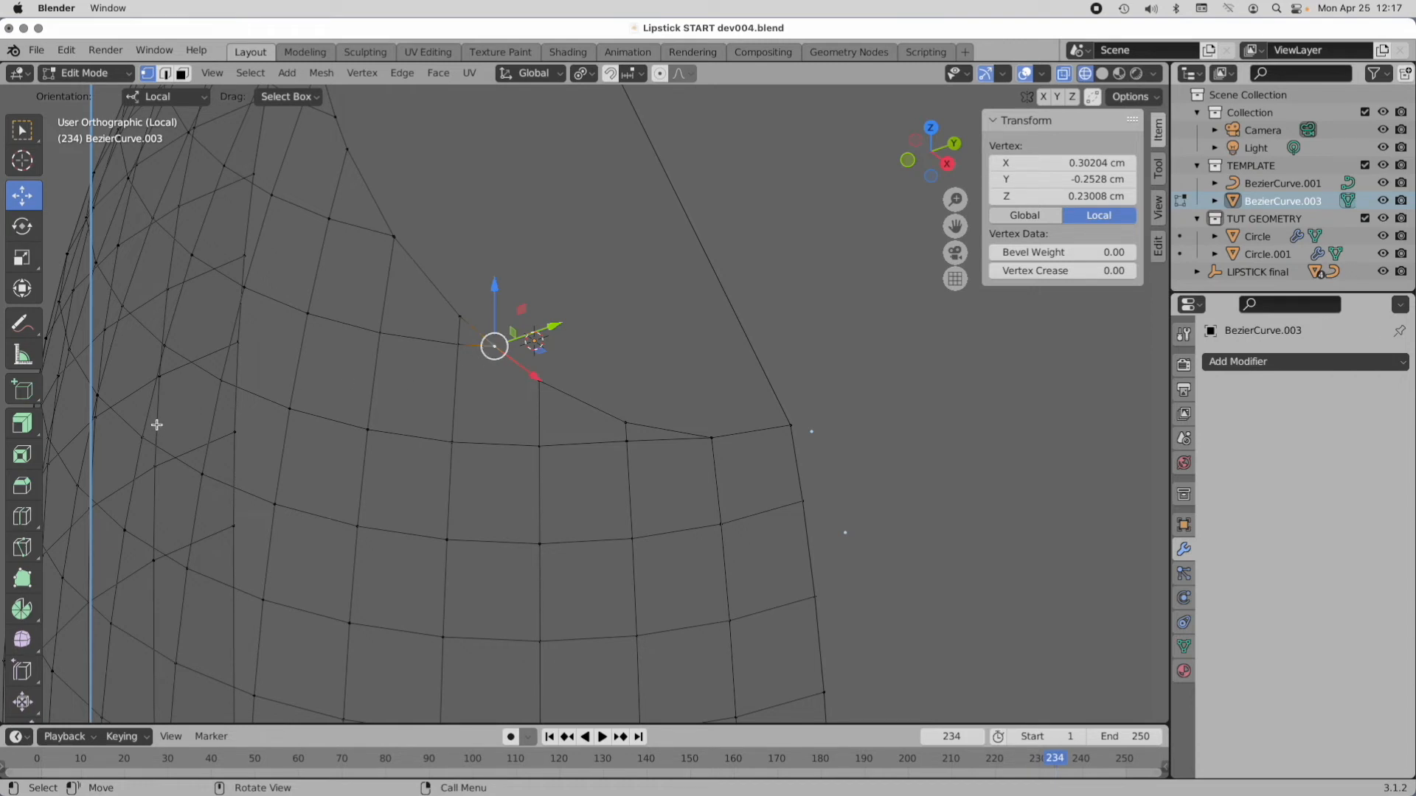
pyautogui.click(22, 486)
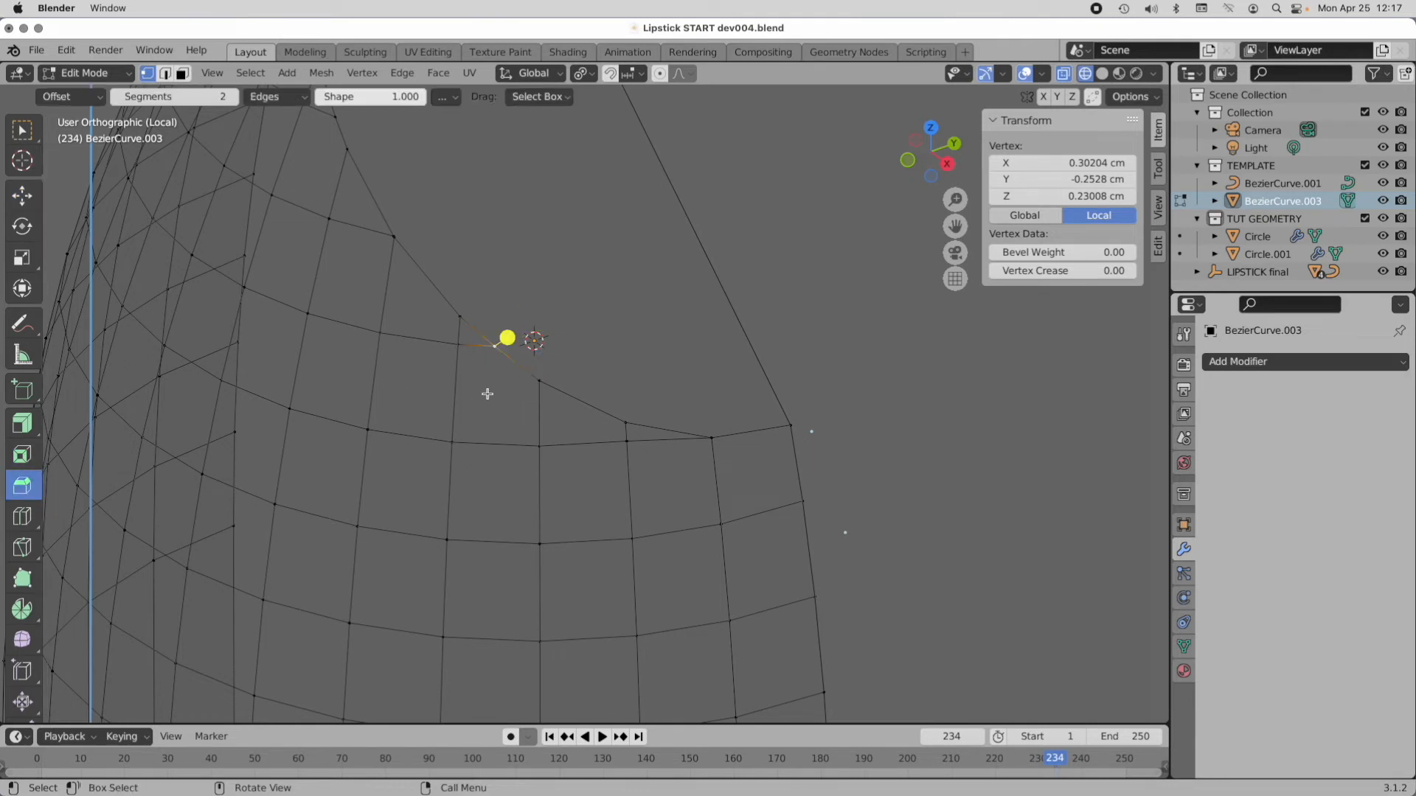
pyautogui.keyDown('shift'); pyautogui.click(542, 381); pyautogui.keyUp('shift')
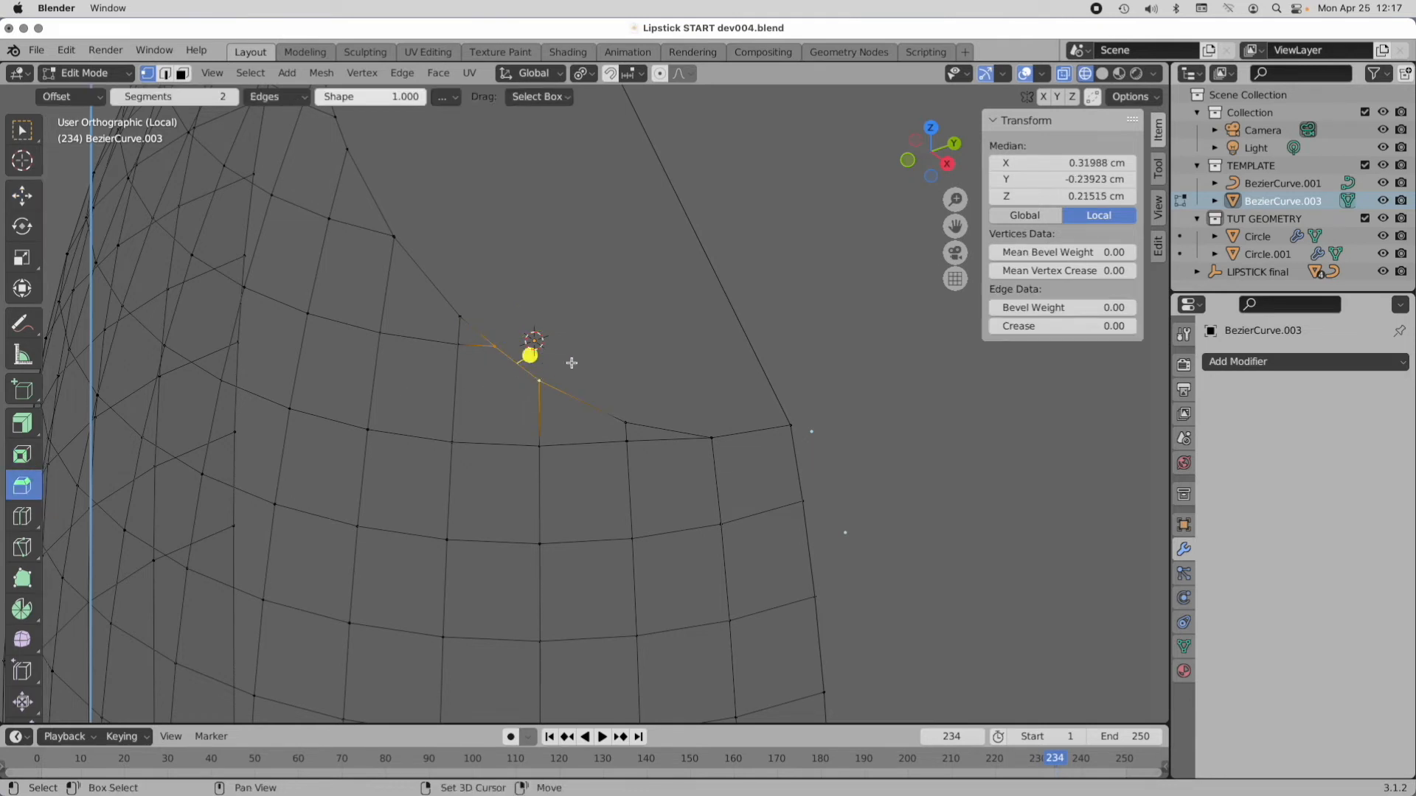
pyautogui.press('m')
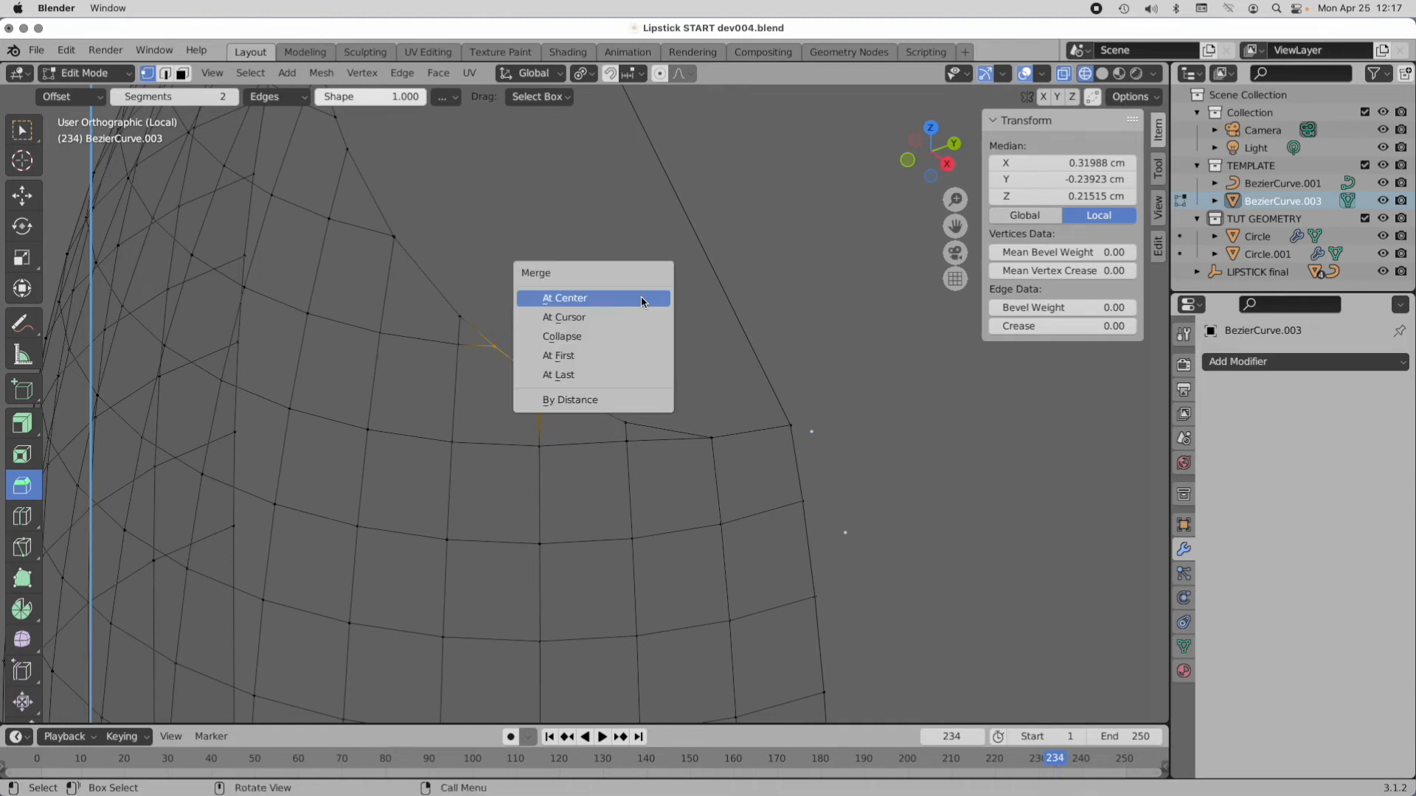
pyautogui.click(647, 375)
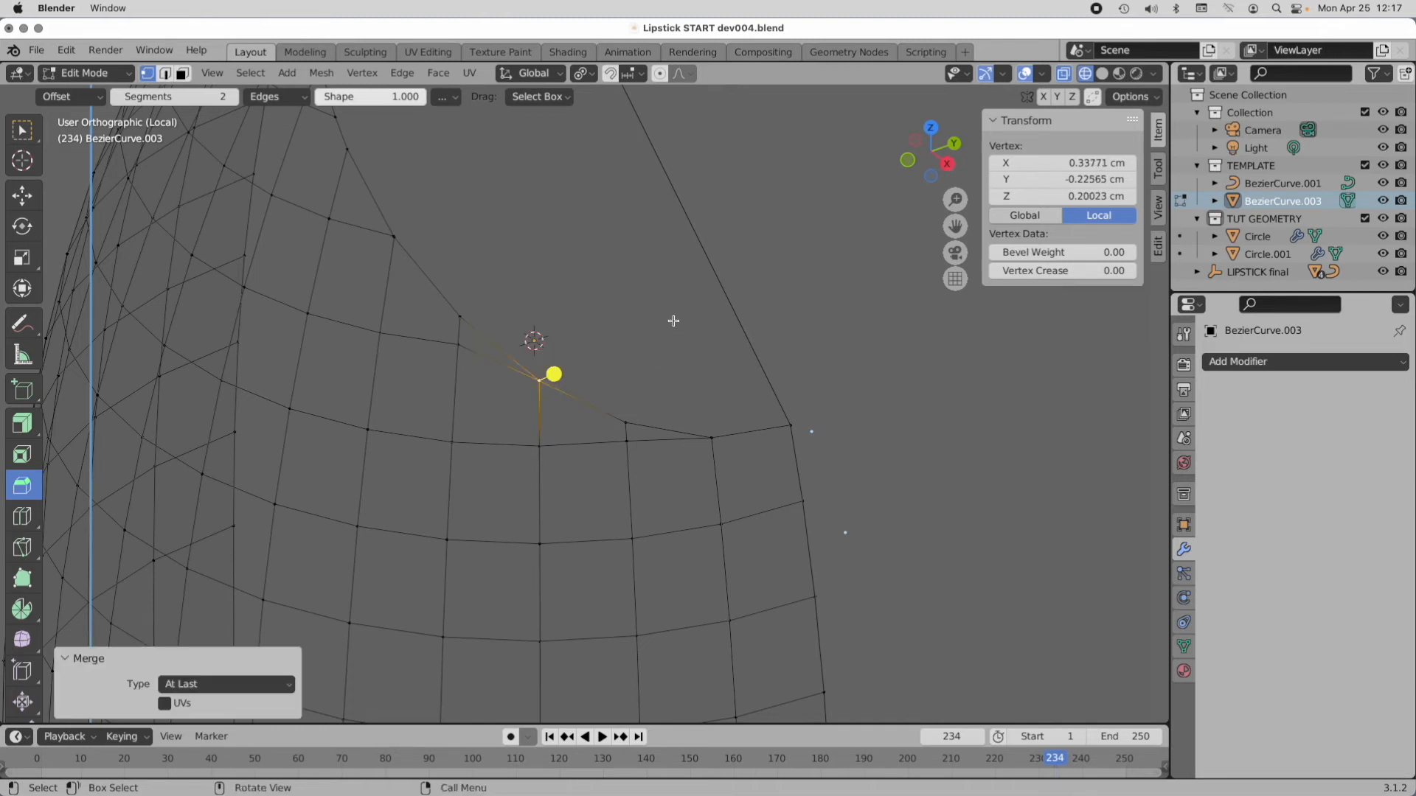
# Step: Select the nearly coincident vertices at the next rim corner up the cut and merge them At Center
pyautogui.keyDown('alt'); pyautogui.keyDown('shift'); pyautogui.moveTo(465, 209); pyautogui.dragTo(594, 373); pyautogui.keyUp('shift'); pyautogui.keyUp('alt')
pyautogui.keyDown('ctrl'); pyautogui.keyDown('alt'); pyautogui.moveTo(514, 399); pyautogui.dragTo(546, 408); pyautogui.keyUp('alt'); pyautogui.keyUp('ctrl')
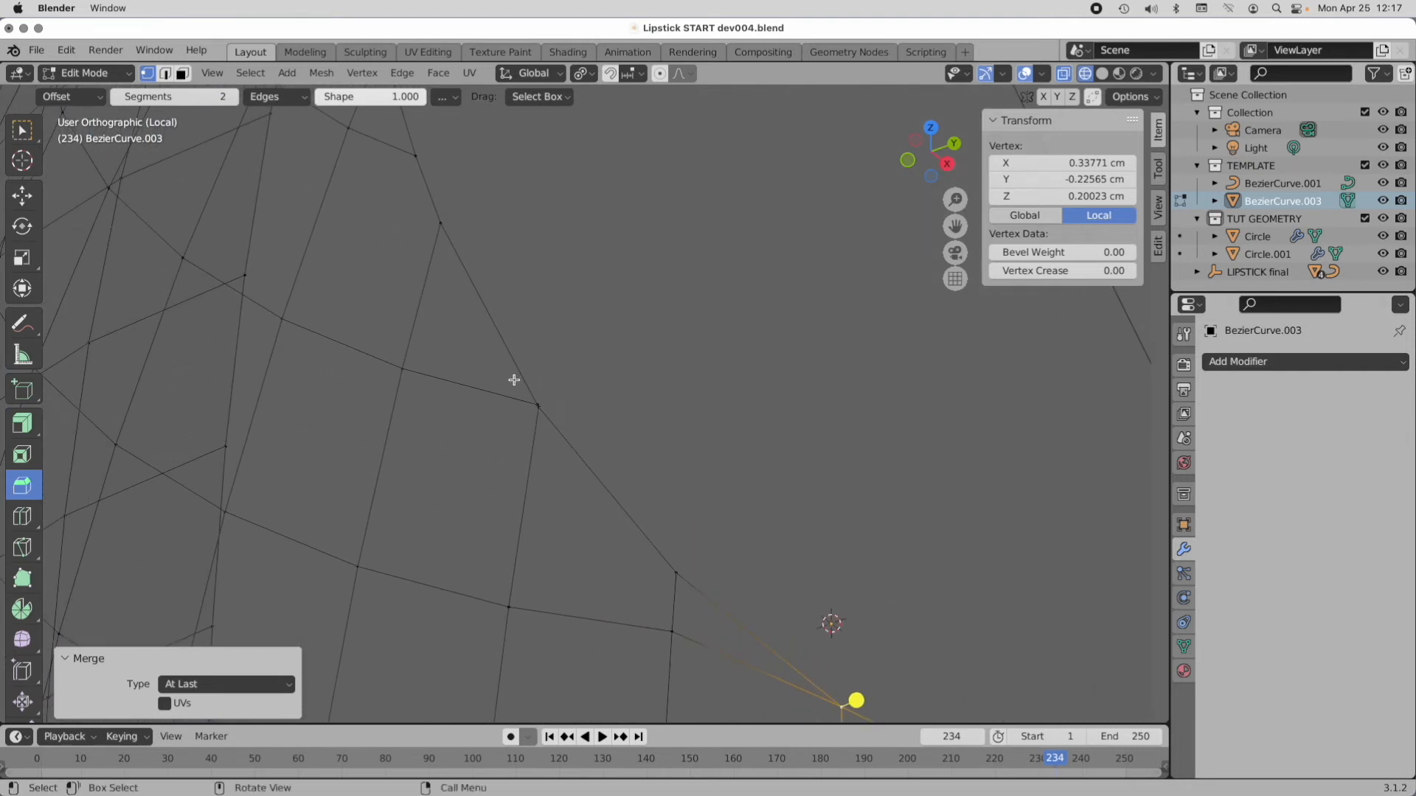
pyautogui.keyDown('shift'); pyautogui.click(520, 386); pyautogui.keyUp('shift')
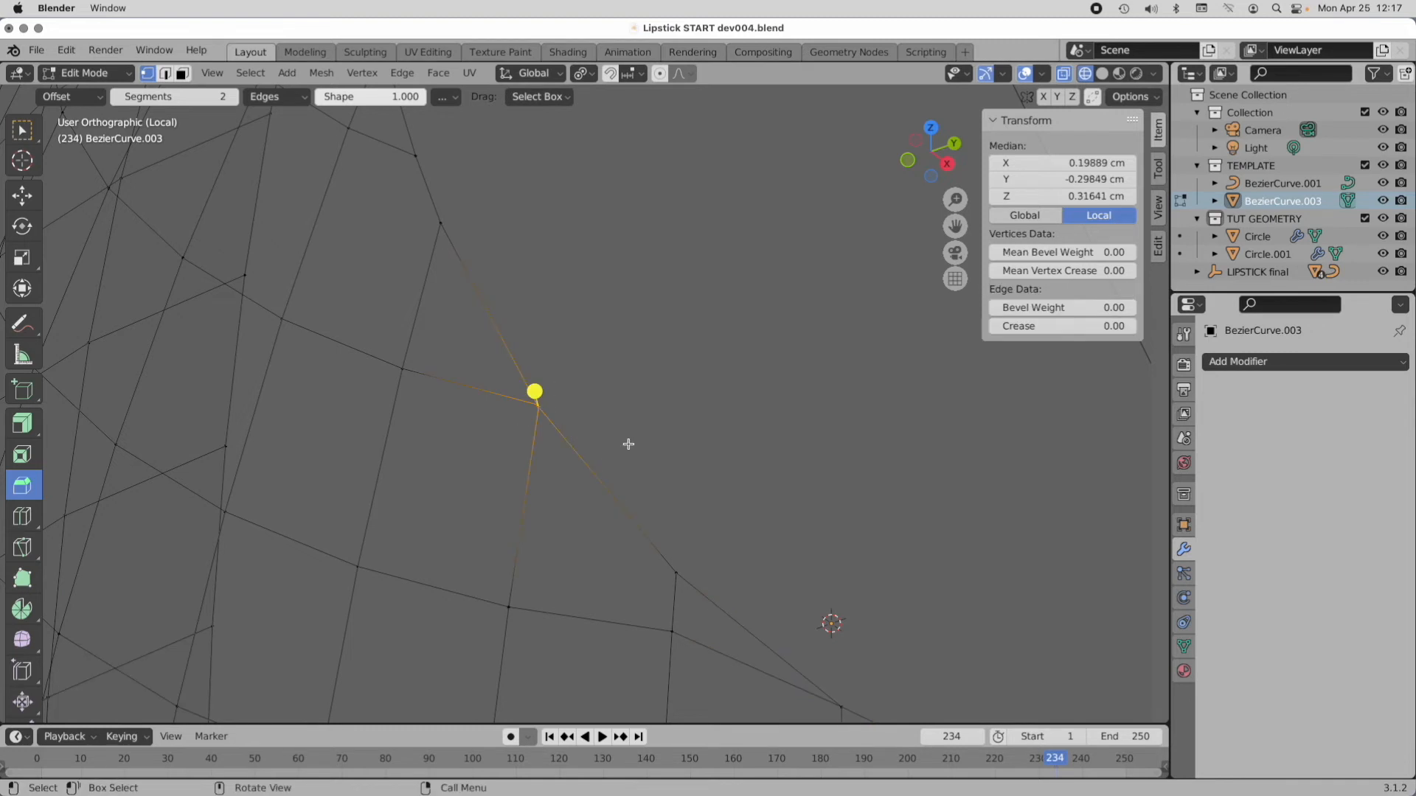
pyautogui.press('m')
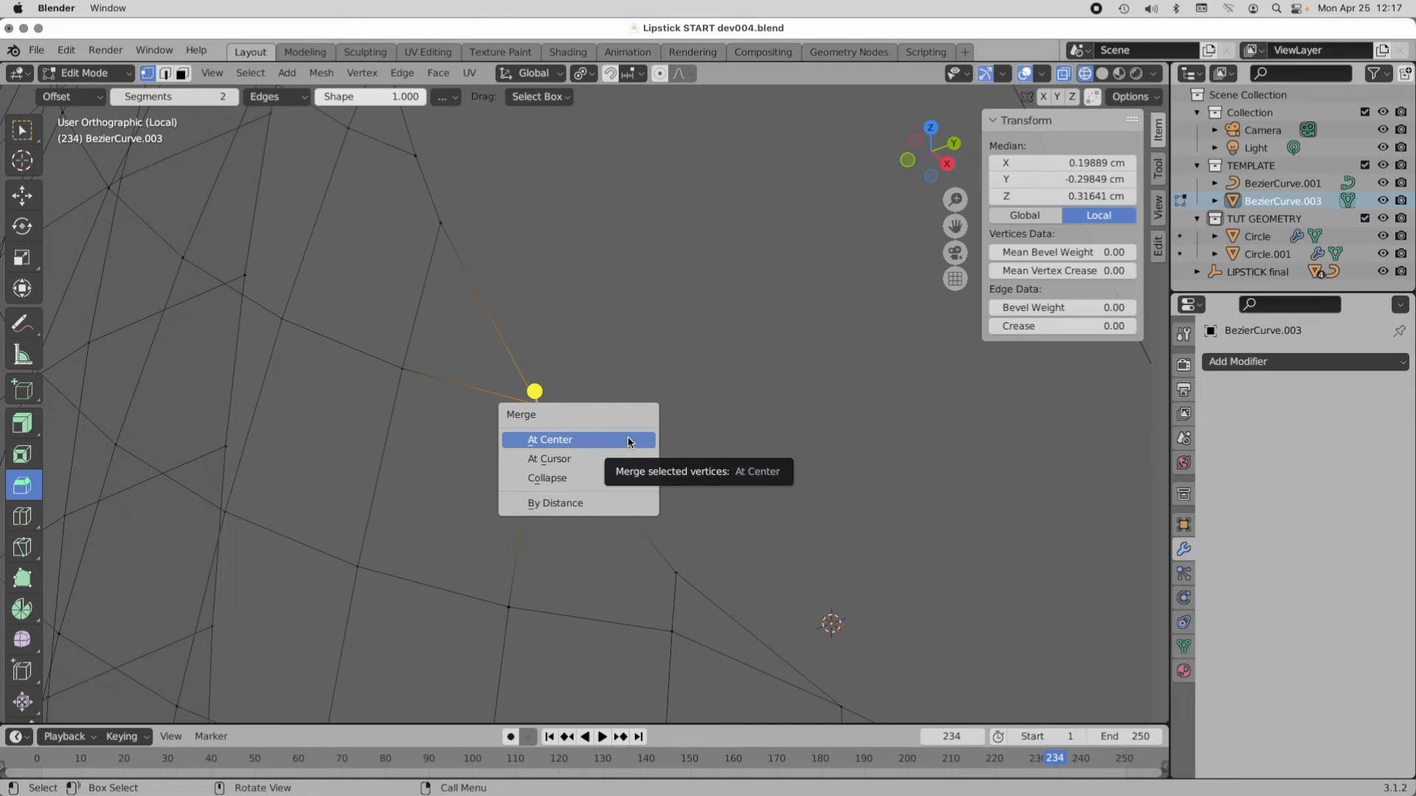
pyautogui.click(629, 441)
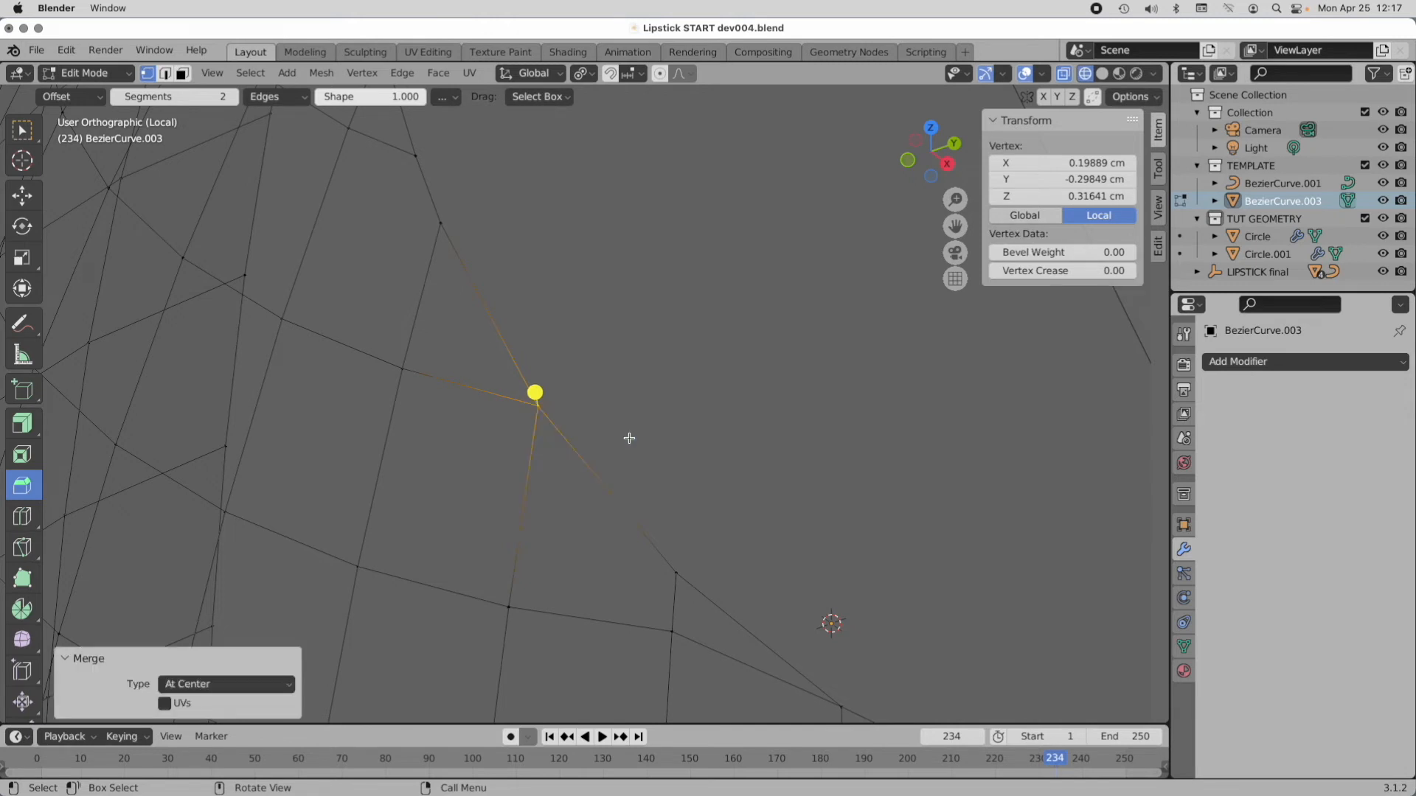
# Step: Further up the cut rim, merge the stray vertex into the grid vertex just below it using At Last
pyautogui.keyDown('shift'); pyautogui.moveTo(487, 238); pyautogui.dragTo(558, 424, button='middle'); pyautogui.keyUp('shift')
pyautogui.click(507, 378)
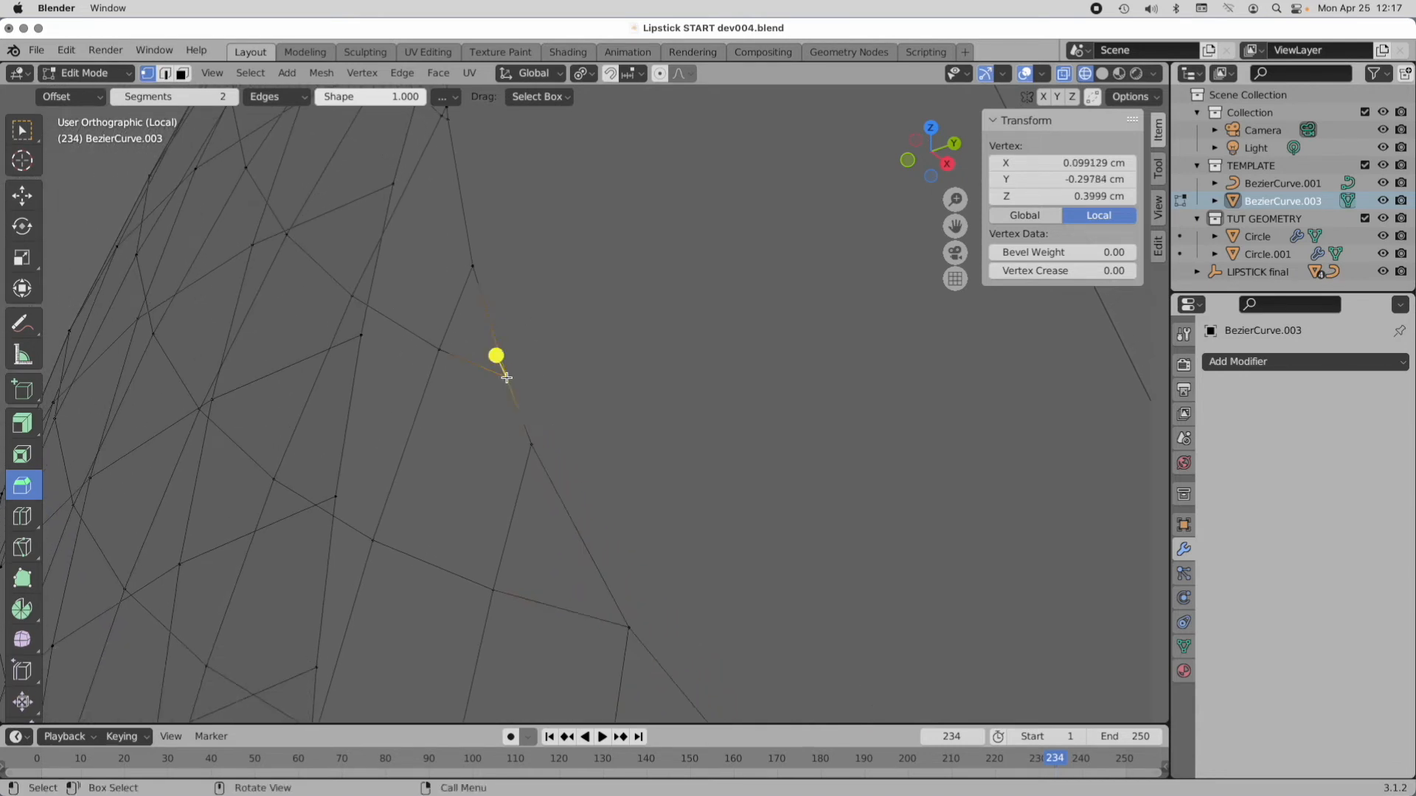
pyautogui.keyDown('shift'); pyautogui.click(532, 445); pyautogui.keyUp('shift')
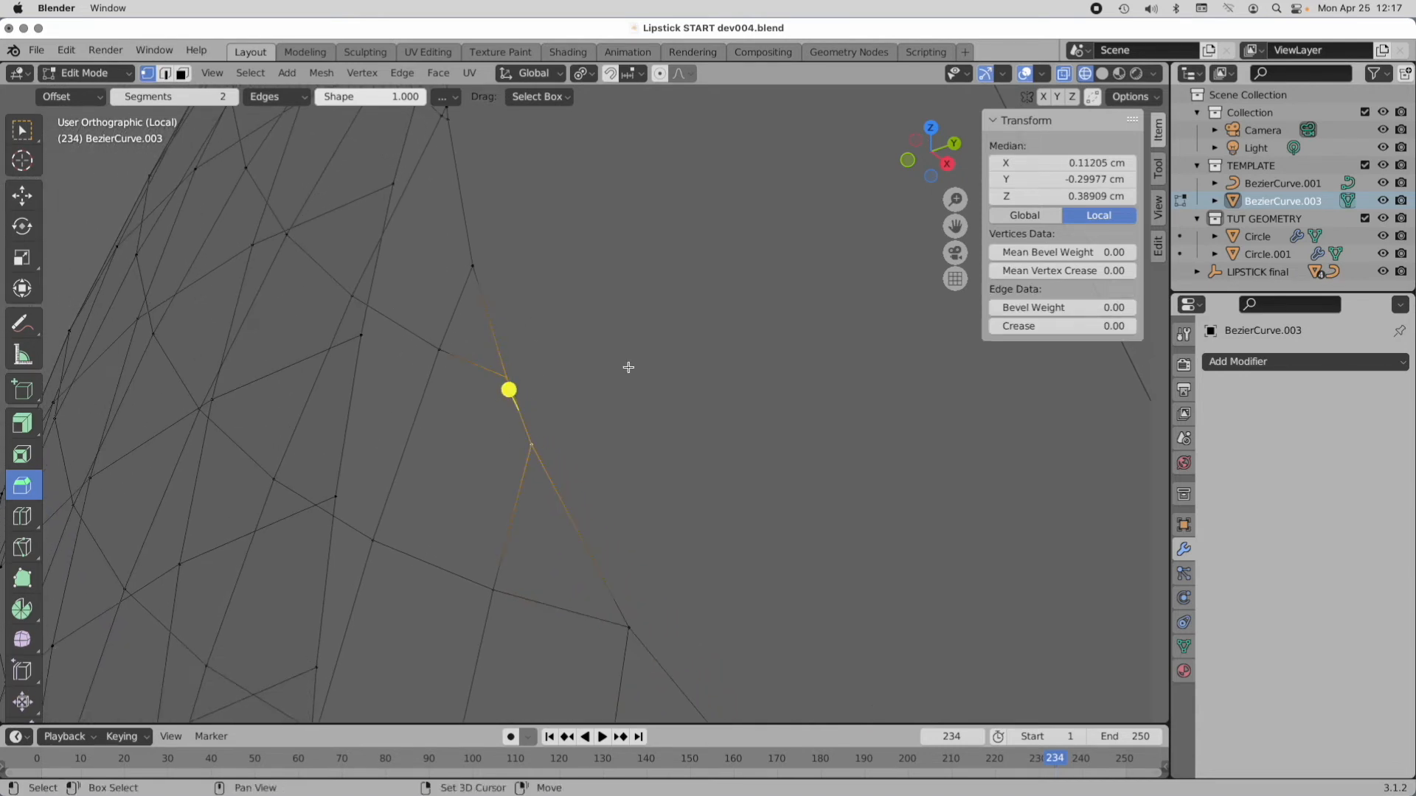
pyautogui.press('m')
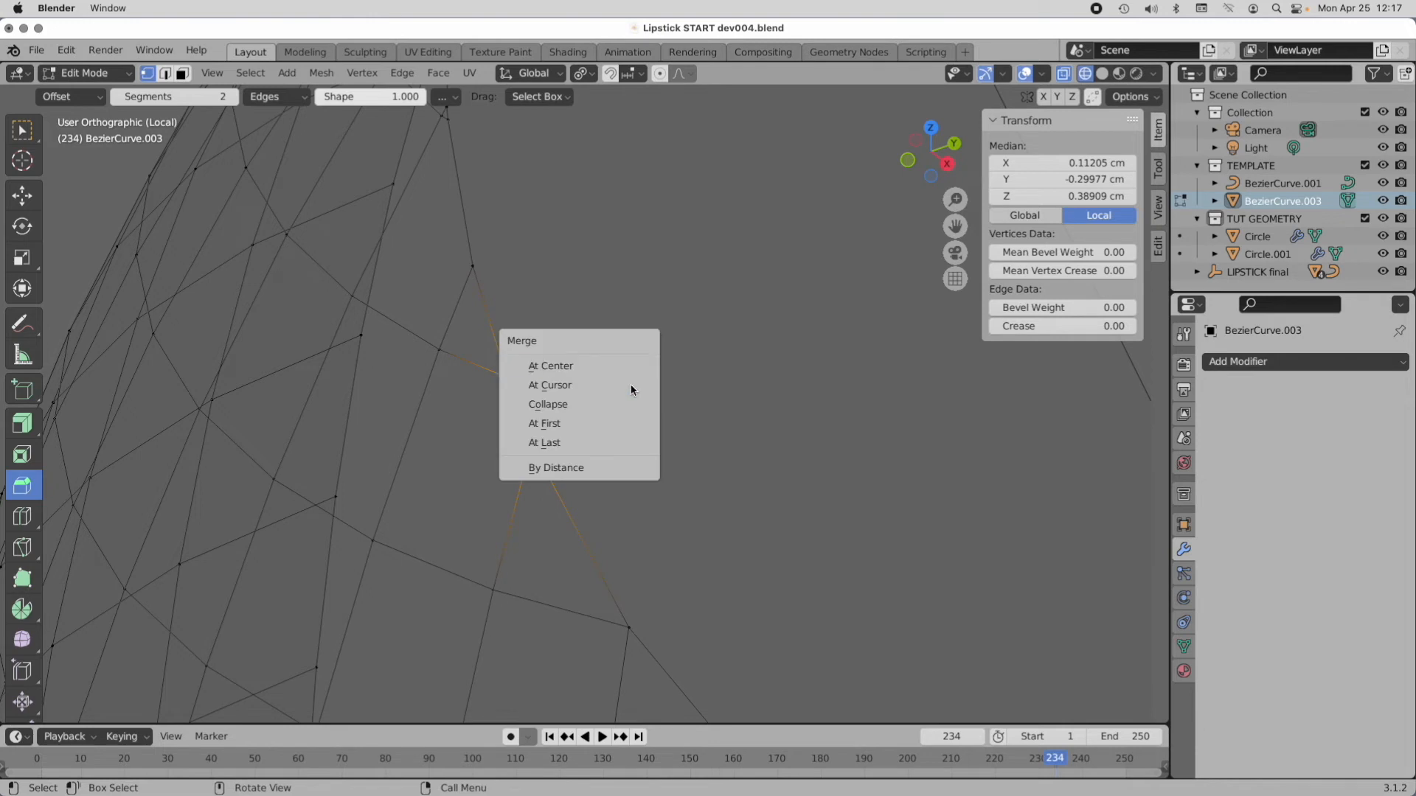
pyautogui.click(624, 444)
# Step: At the rim's clustered corner at X 0, merge the inner grid vertex into the upper rim vertex using At Last
pyautogui.keyDown('alt'); pyautogui.keyDown('shift'); pyautogui.moveTo(530, 264); pyautogui.dragTo(563, 405); pyautogui.keyUp('shift'); pyautogui.keyUp('alt')
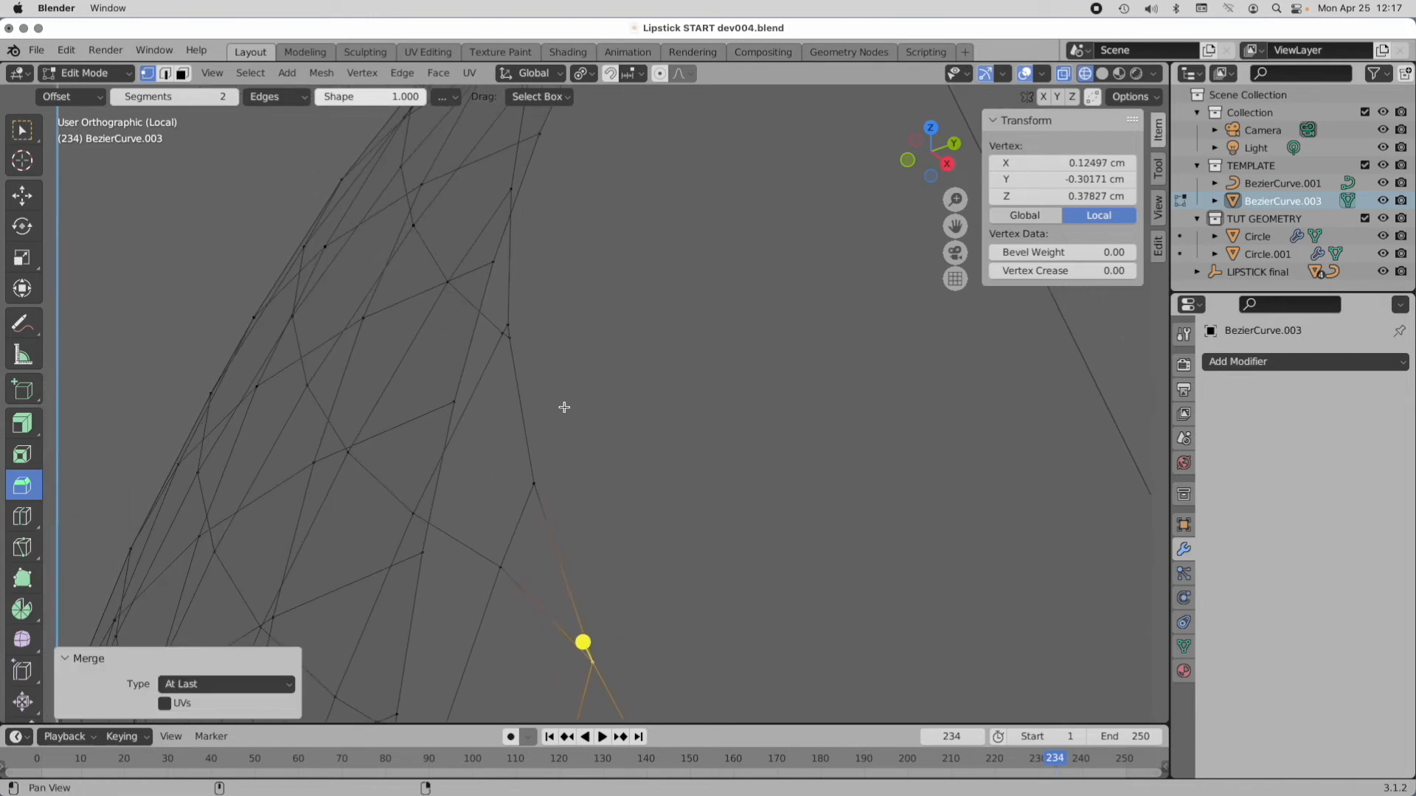
pyautogui.keyDown('alt'); pyautogui.moveTo(534, 337); pyautogui.dragTo(562, 350); pyautogui.keyUp('alt')
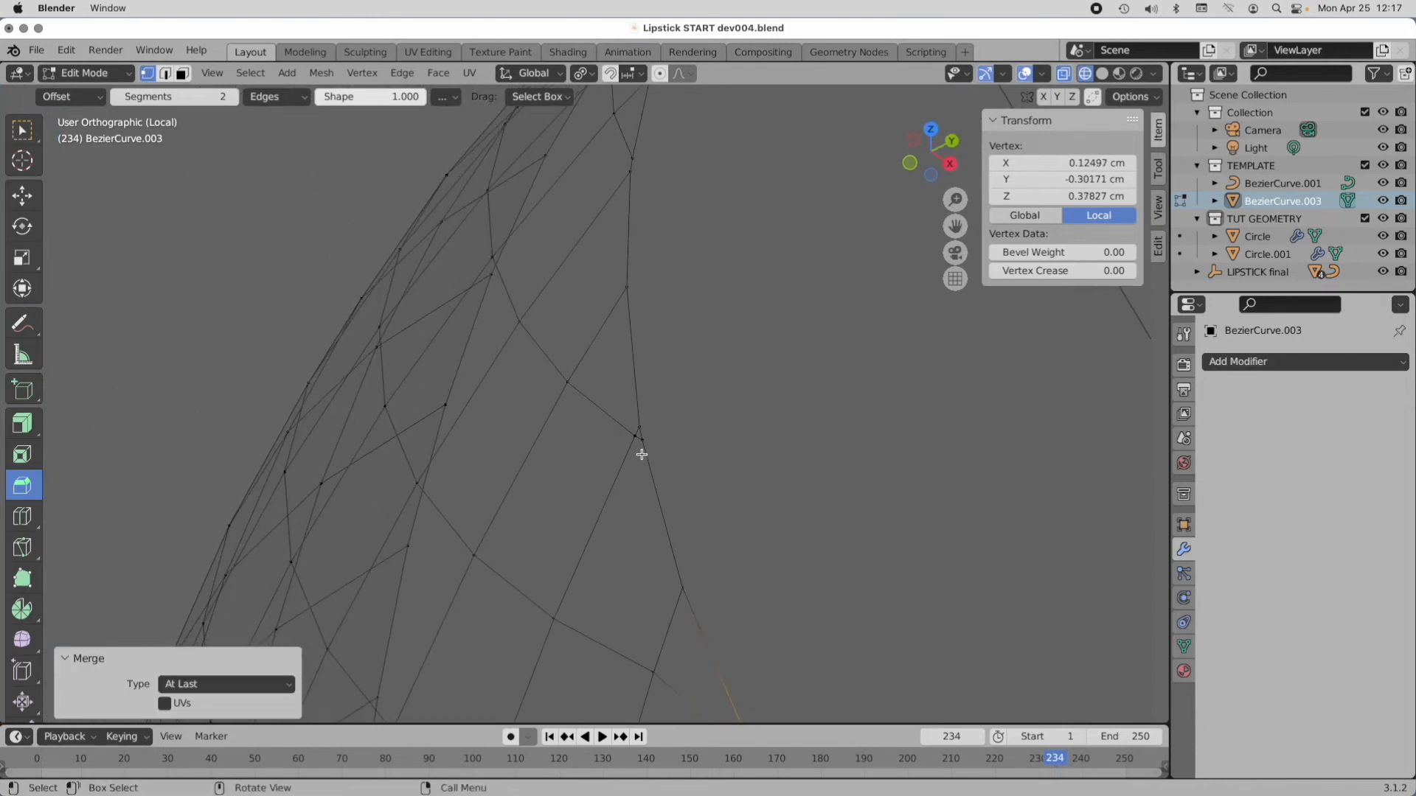
pyautogui.keyDown('ctrl'); pyautogui.keyDown('alt'); pyautogui.moveTo(634, 437); pyautogui.dragTo(651, 429); pyautogui.keyUp('alt'); pyautogui.keyUp('ctrl')
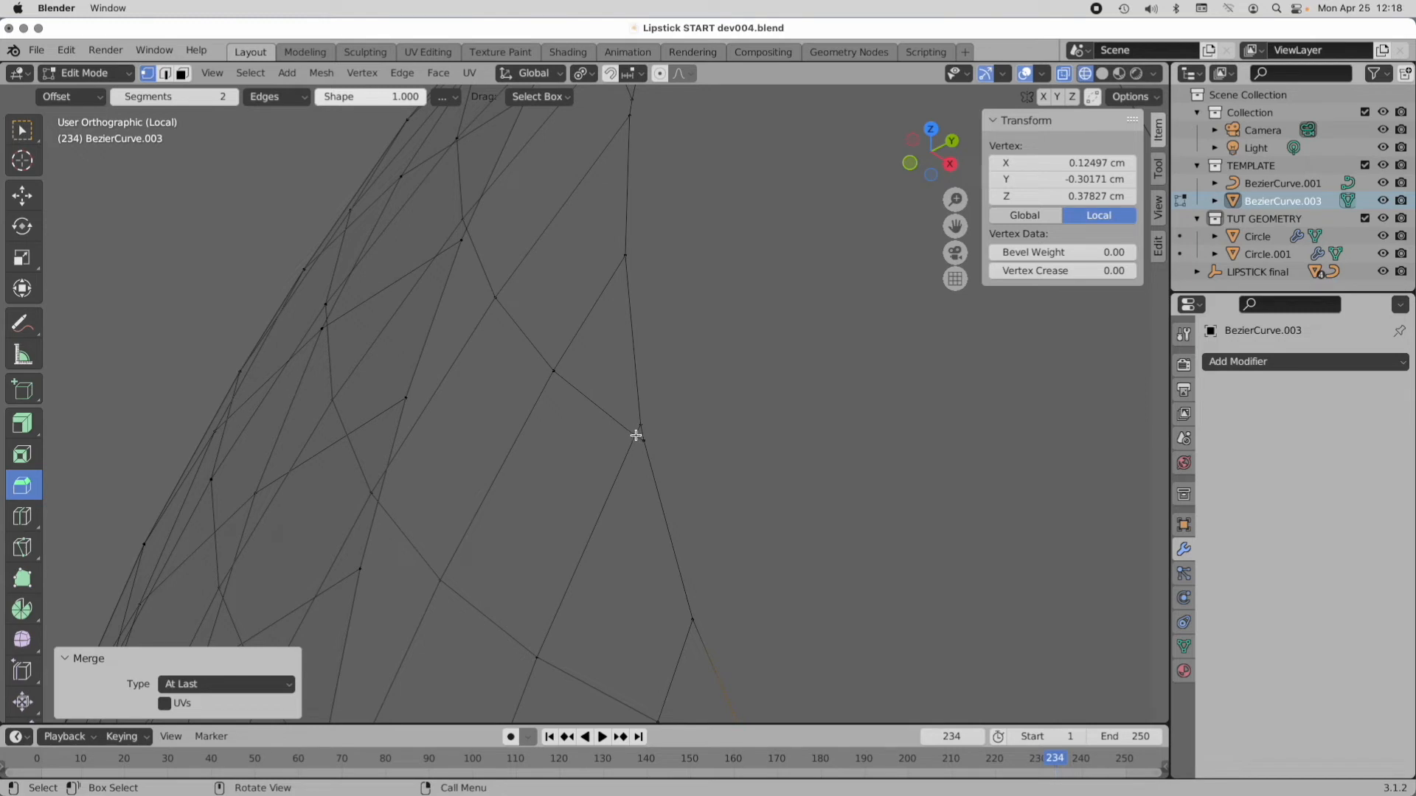
pyautogui.click(635, 435)
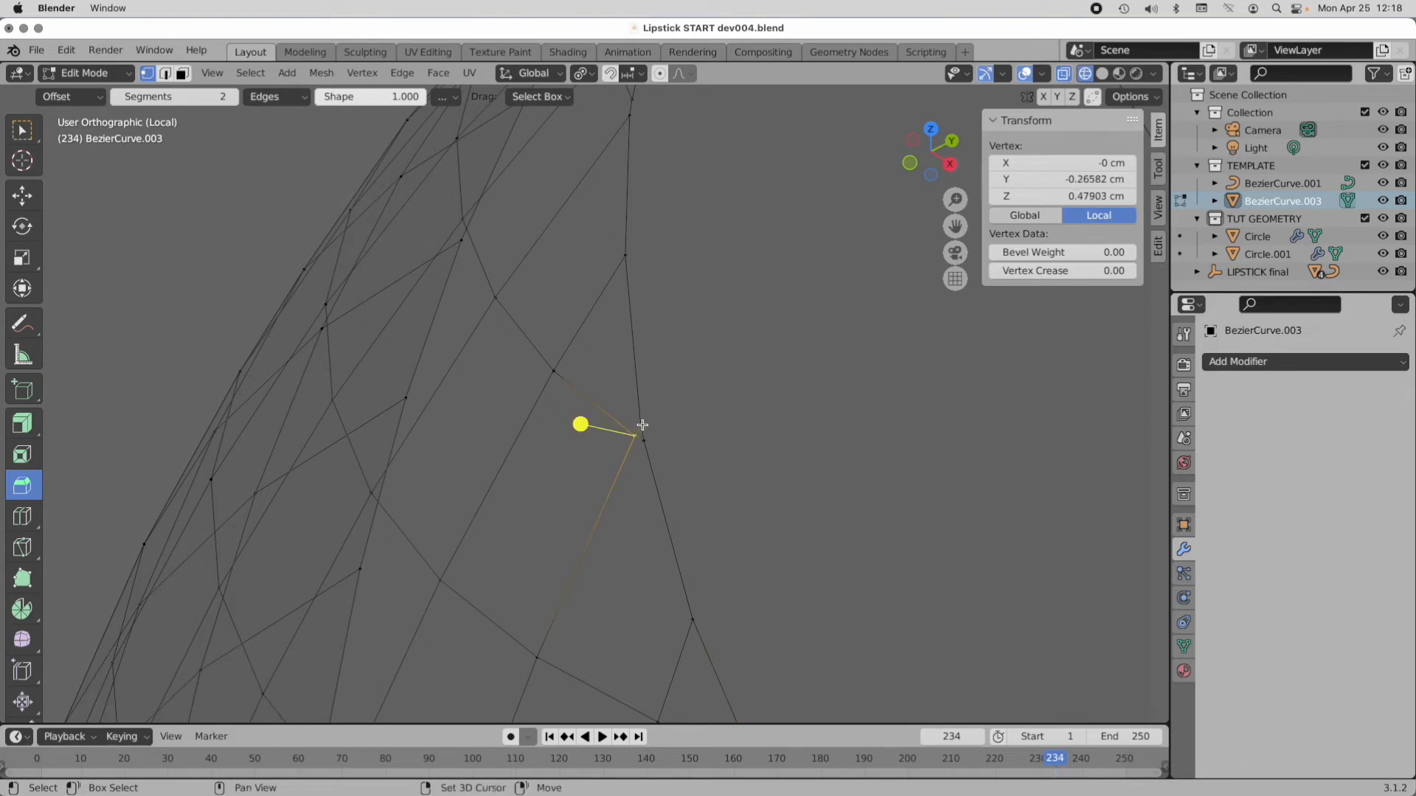
pyautogui.keyDown('shift'); pyautogui.click(642, 425); pyautogui.keyUp('shift')
pyautogui.press('m')
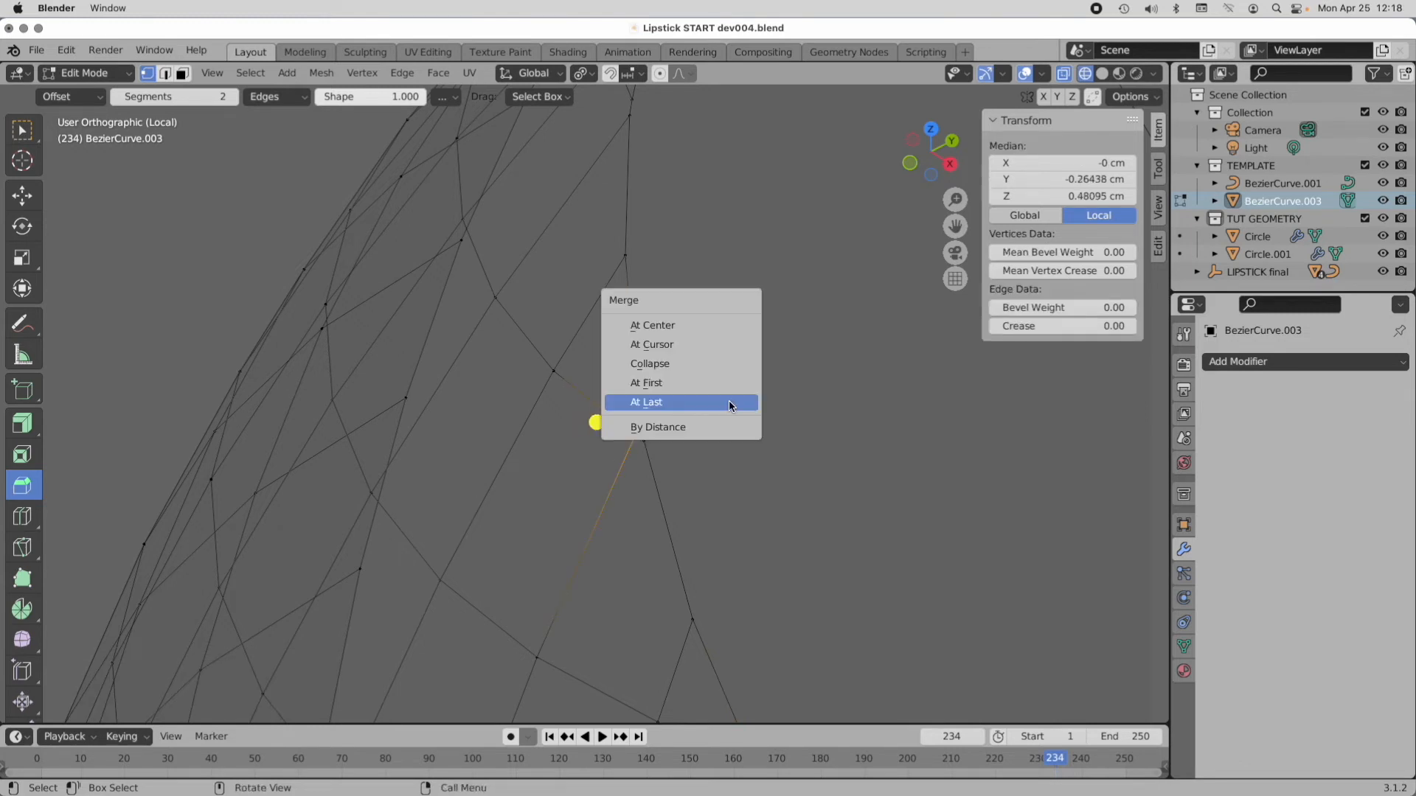
pyautogui.click(730, 406)
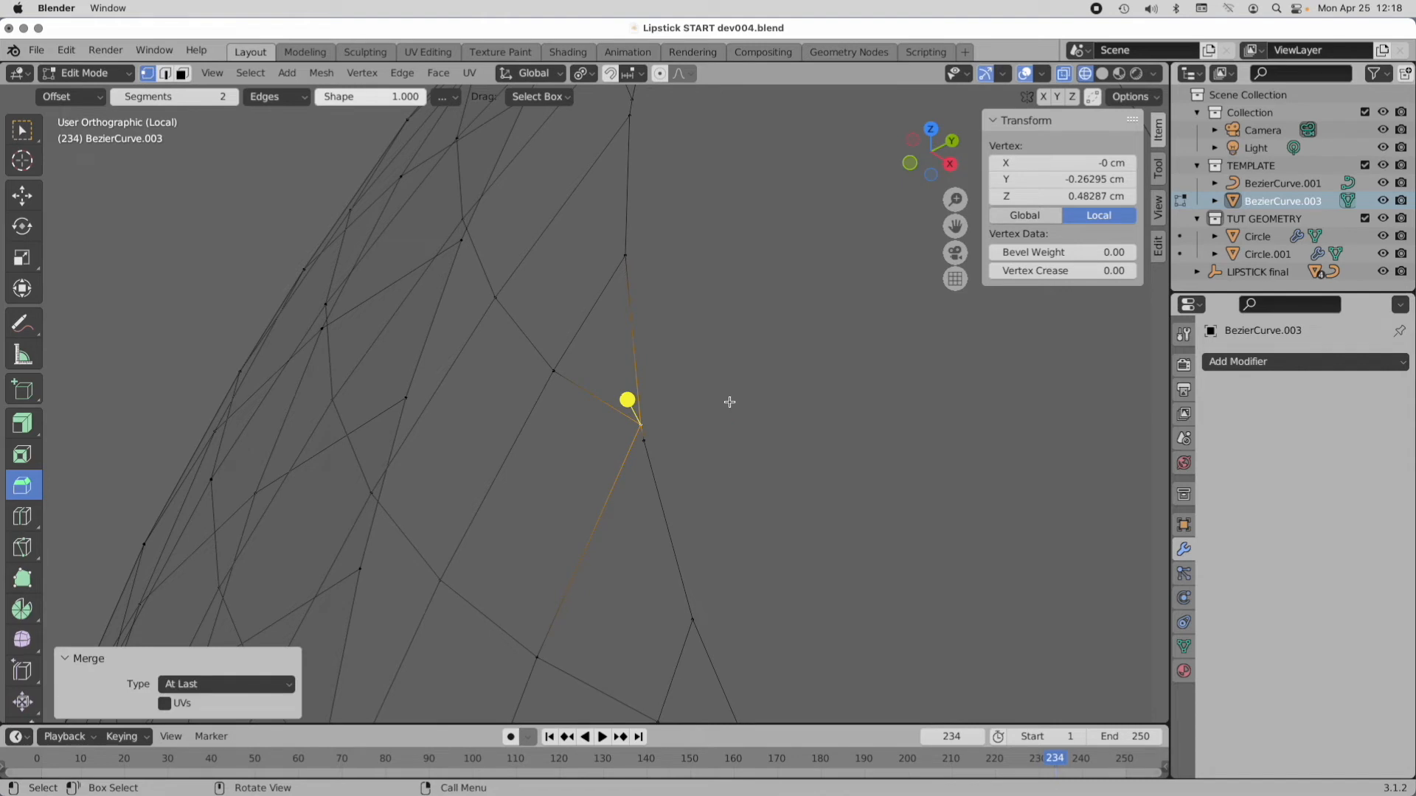
# Step: Dissolve the leftover rim vertex just below the merged corner
pyautogui.click(644, 441)
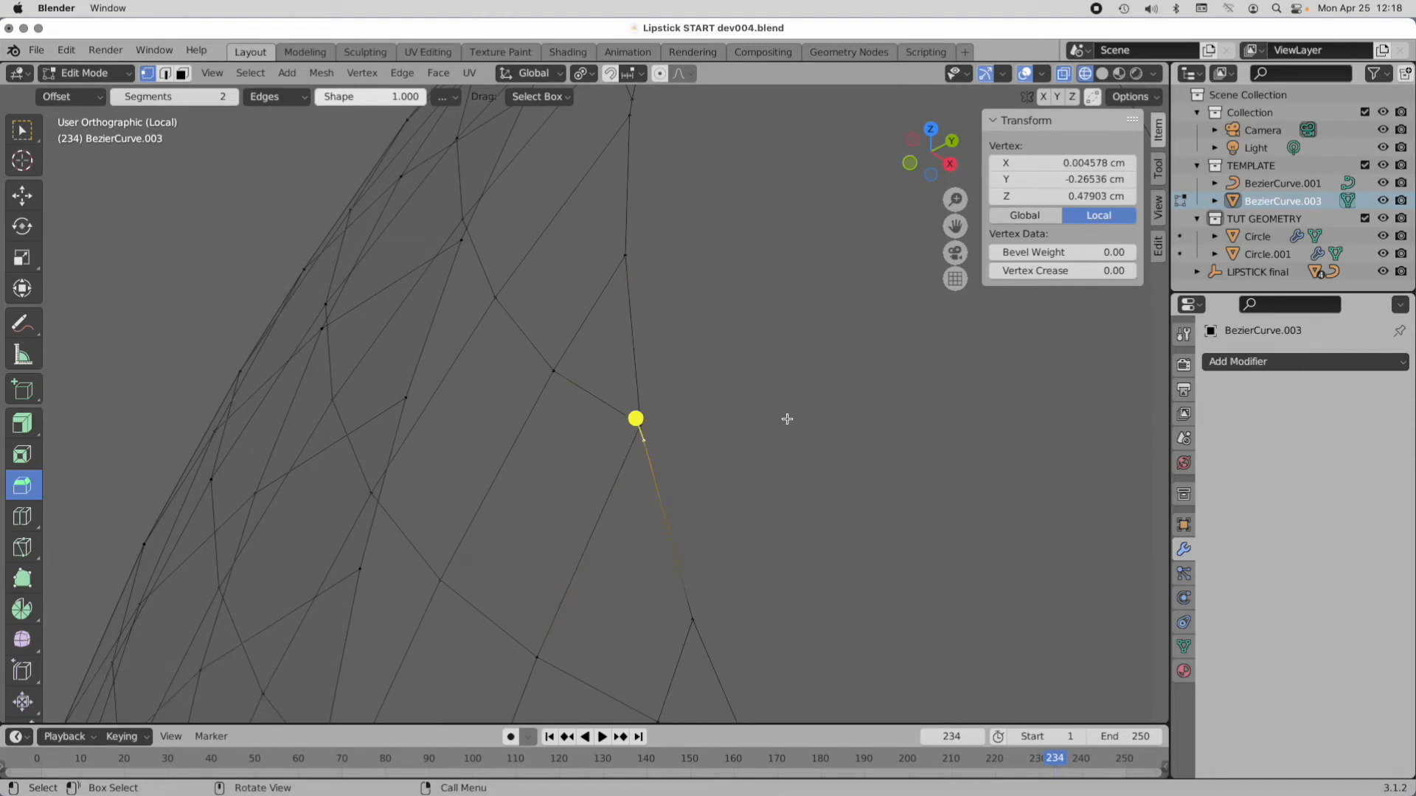
pyautogui.rightClick(746, 330)
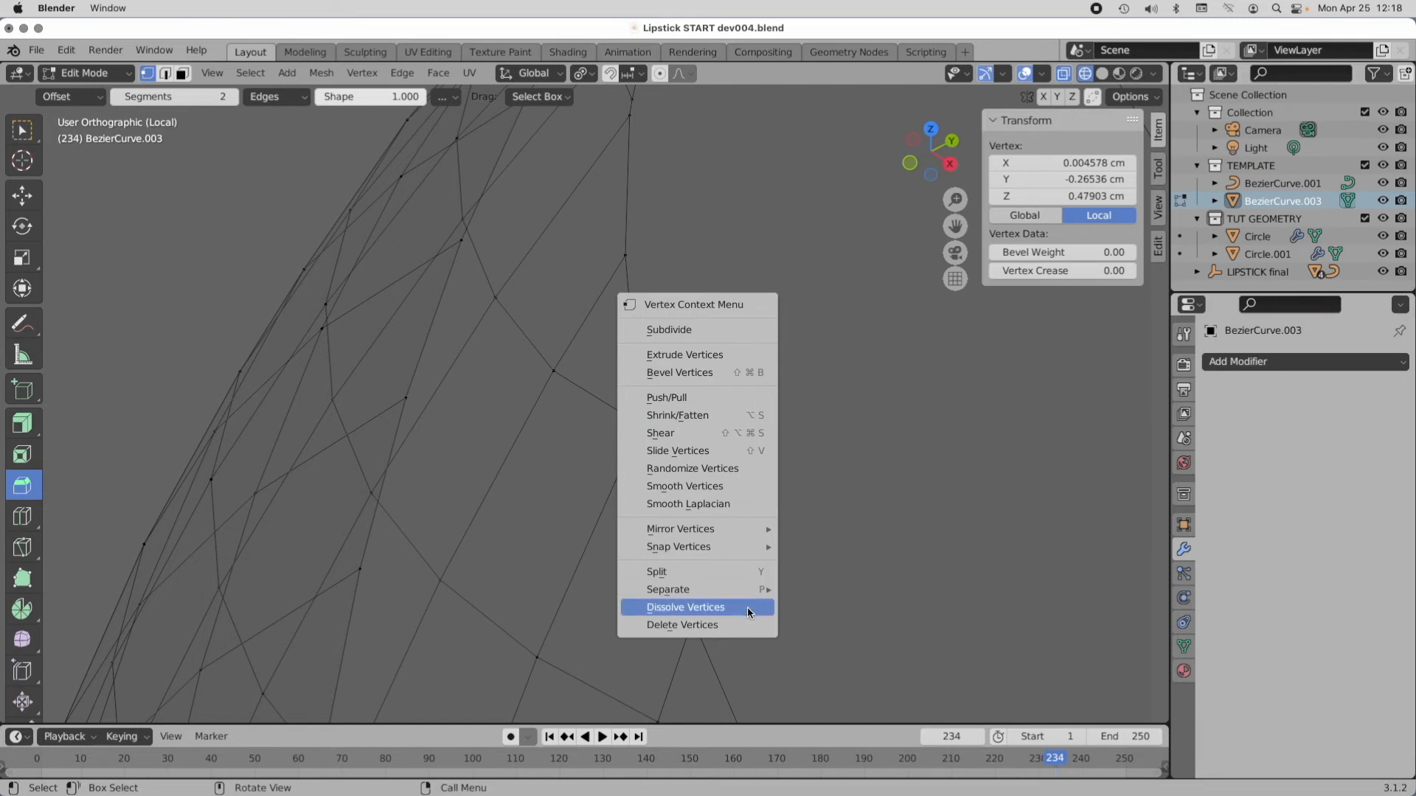
pyautogui.click(748, 609)
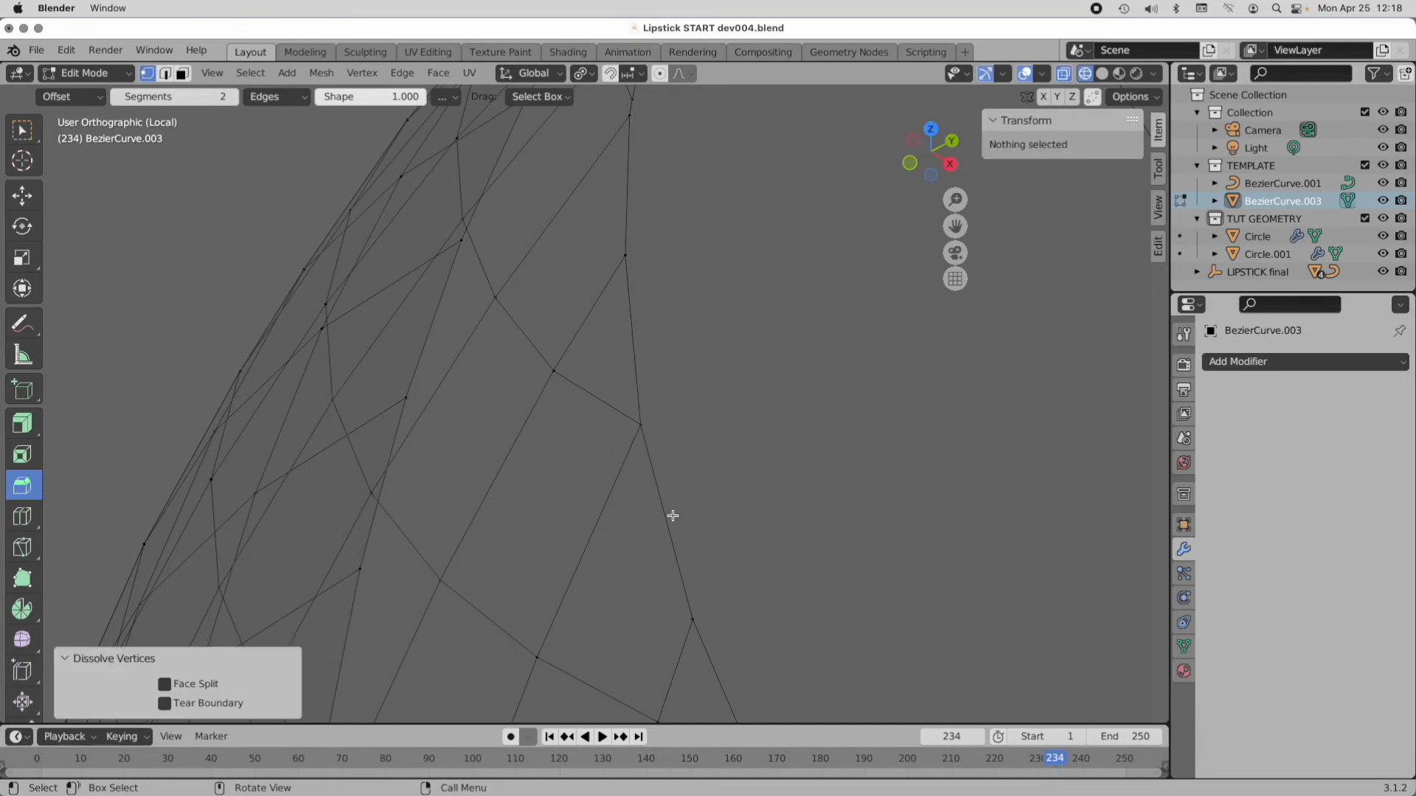
# Step: Merge the close pair of vertices on the upper cut rim using At Last
pyautogui.keyDown('shift'); pyautogui.moveTo(661, 345); pyautogui.dragTo(635, 430, button='middle'); pyautogui.keyUp('shift')
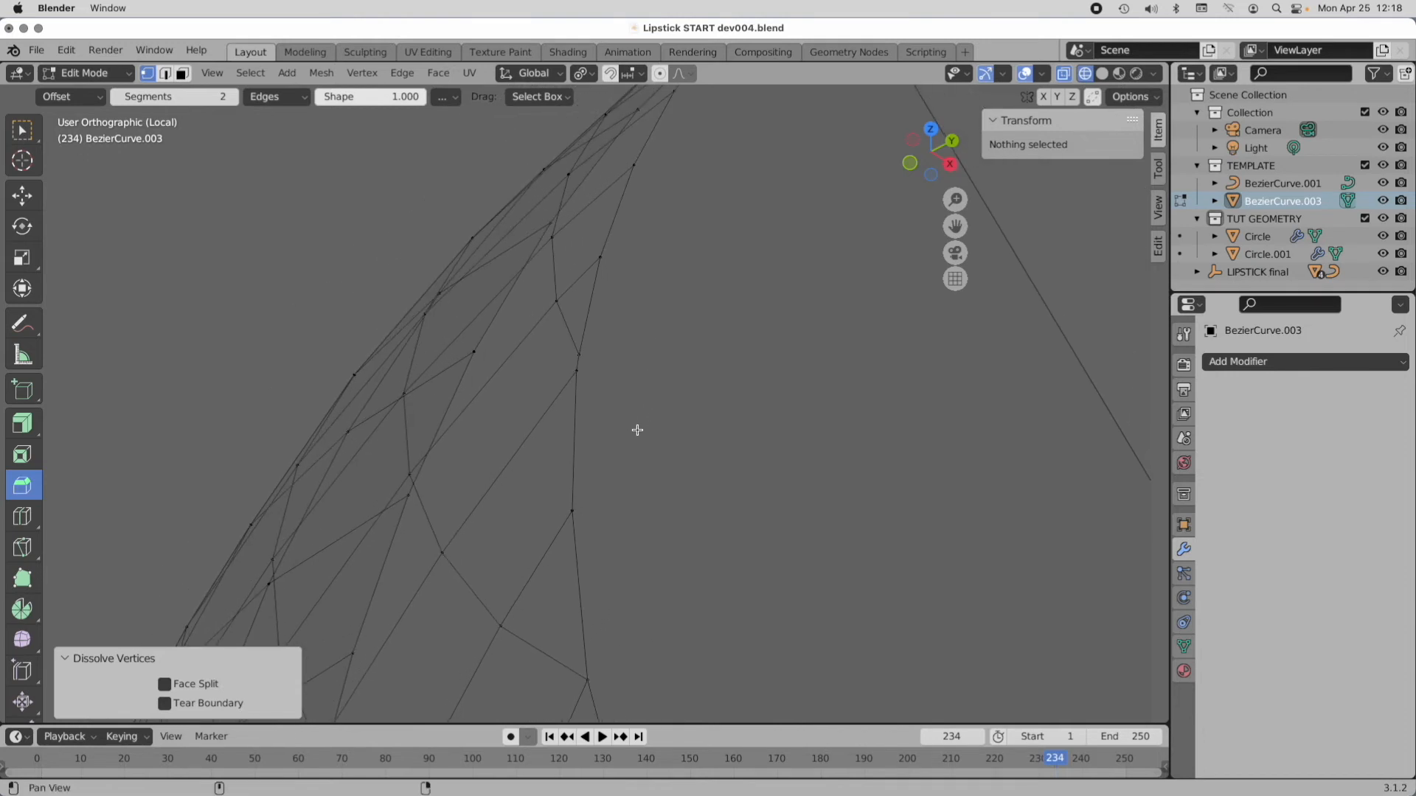
pyautogui.click(577, 352)
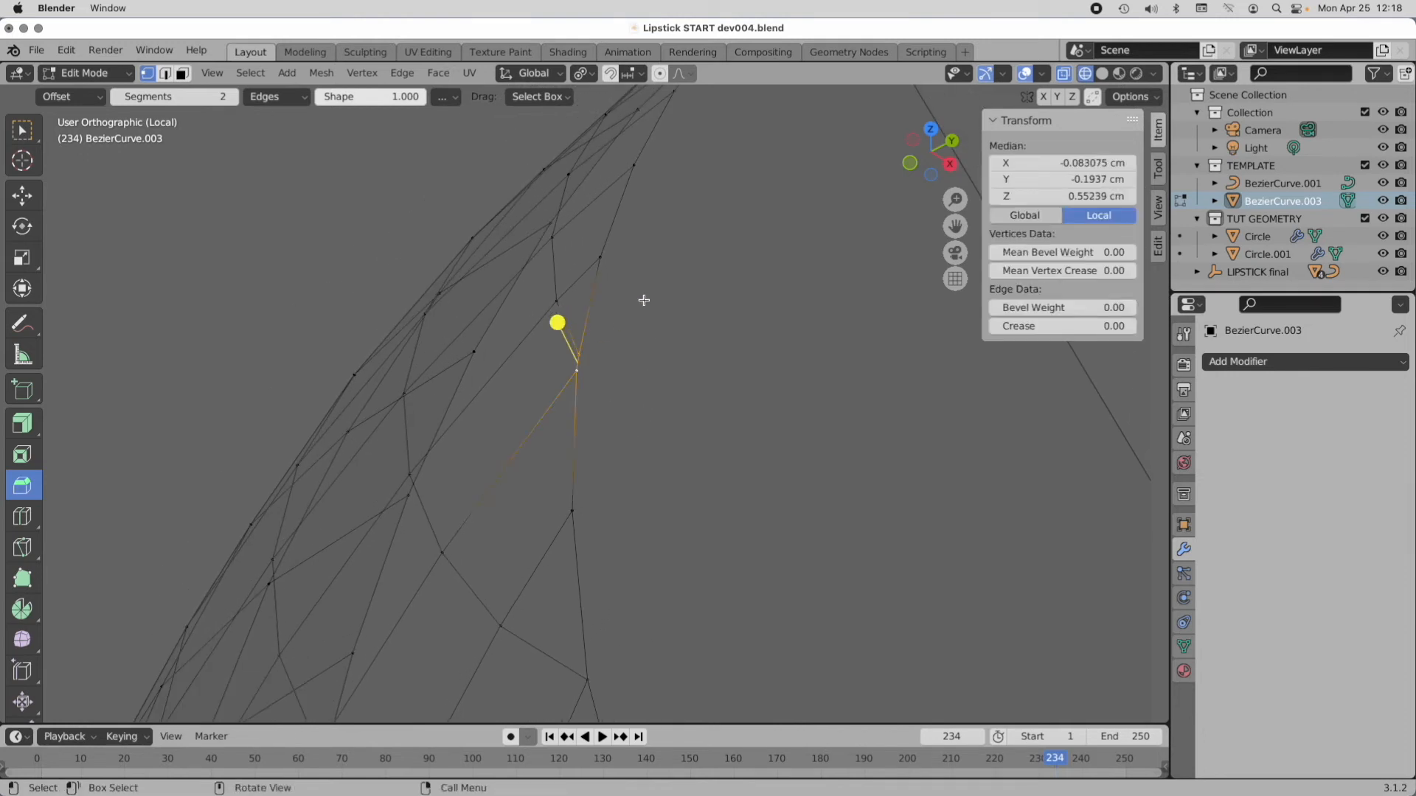
pyautogui.press('m')
pyautogui.click(646, 300)
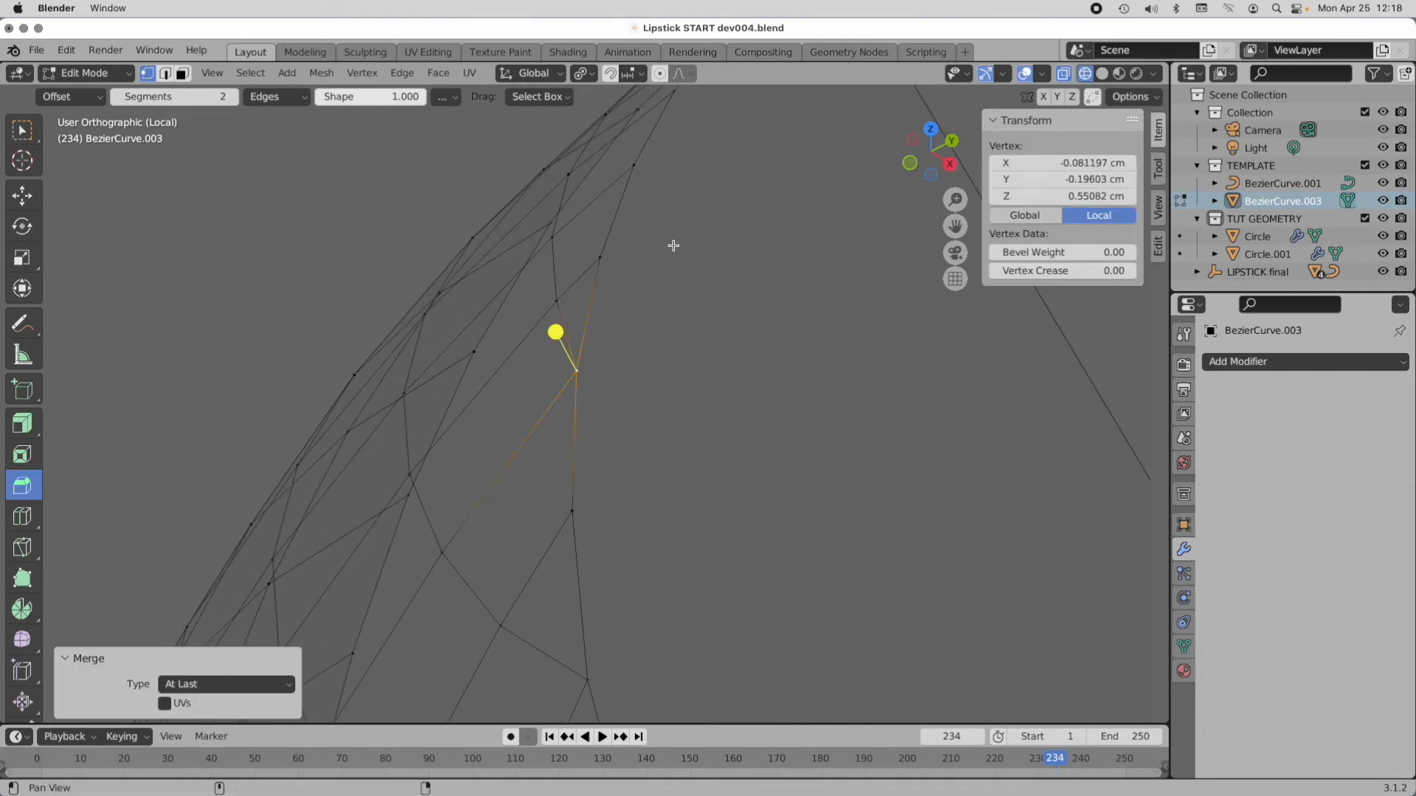
# Step: In top view with face selection on, add a Mirror modifier to the half bullet and enable only the Y axis
pyautogui.keyDown('shift'); pyautogui.moveTo(670, 244); pyautogui.dragTo(689, 417, button='middle'); pyautogui.keyUp('shift')
pyautogui.scroll(-5, 667, 458)
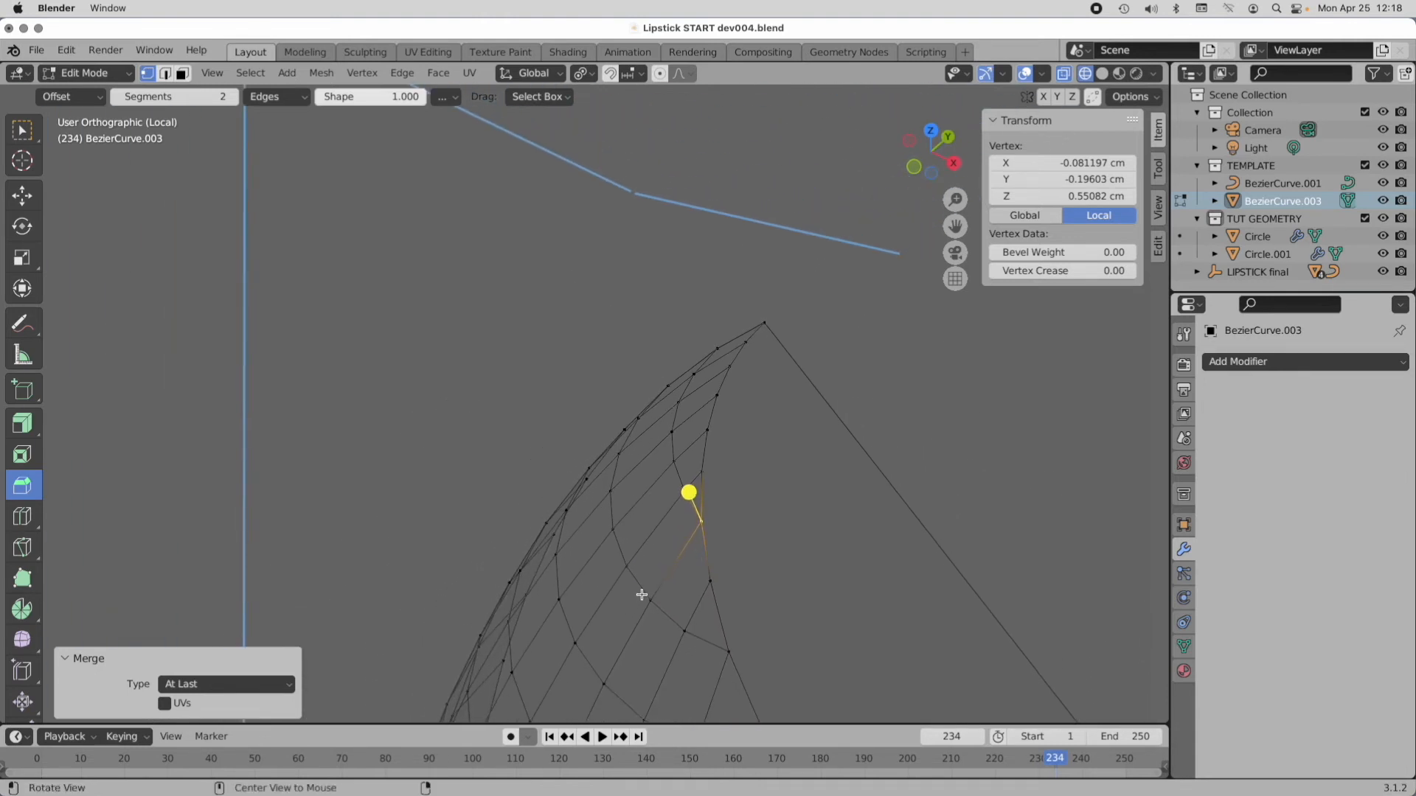
pyautogui.keyDown('shift'); pyautogui.moveTo(863, 551); pyautogui.dragTo(642, 315, button='middle'); pyautogui.keyUp('shift')
pyautogui.scroll(4, 617, 382)
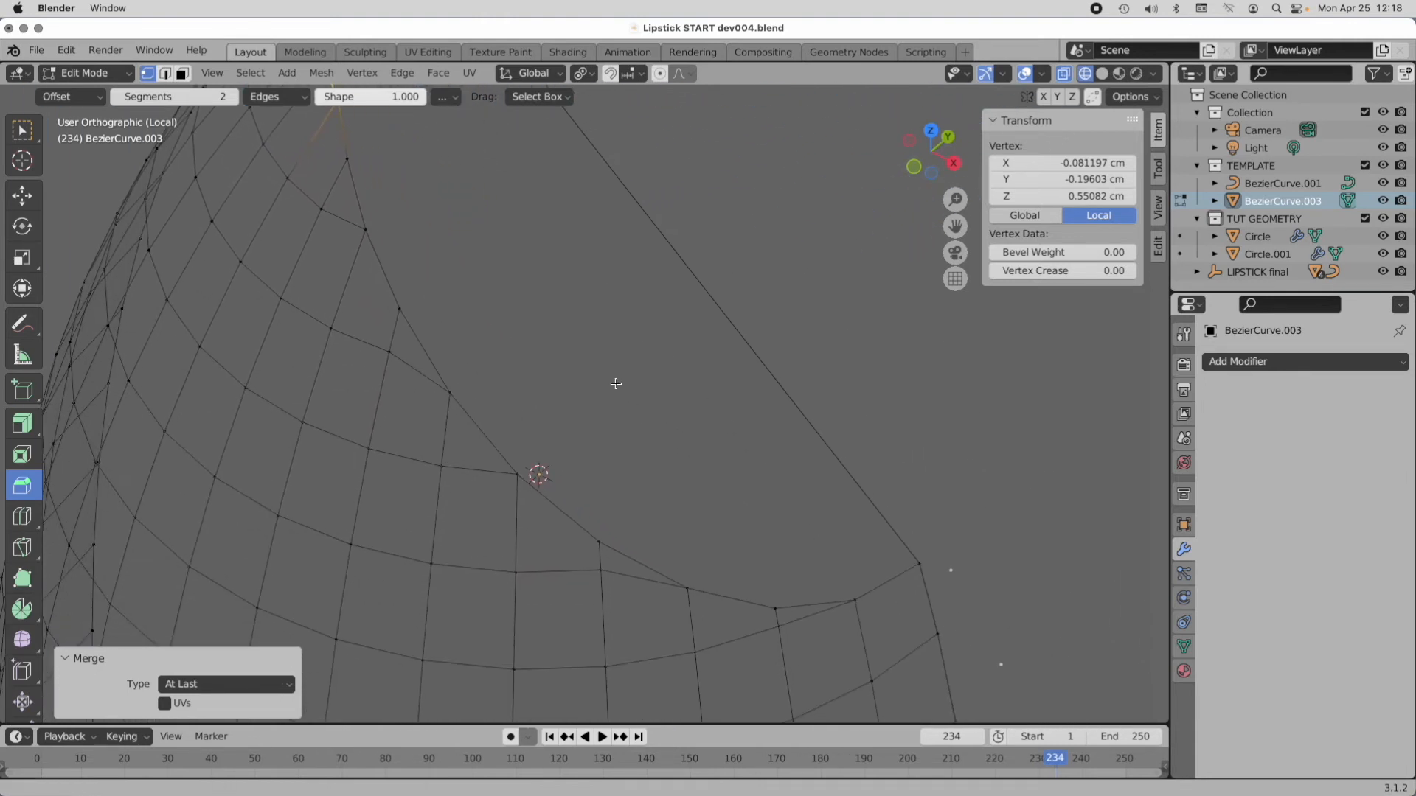
pyautogui.moveTo(604, 378); pyautogui.dragTo(670, 465, button='middle')
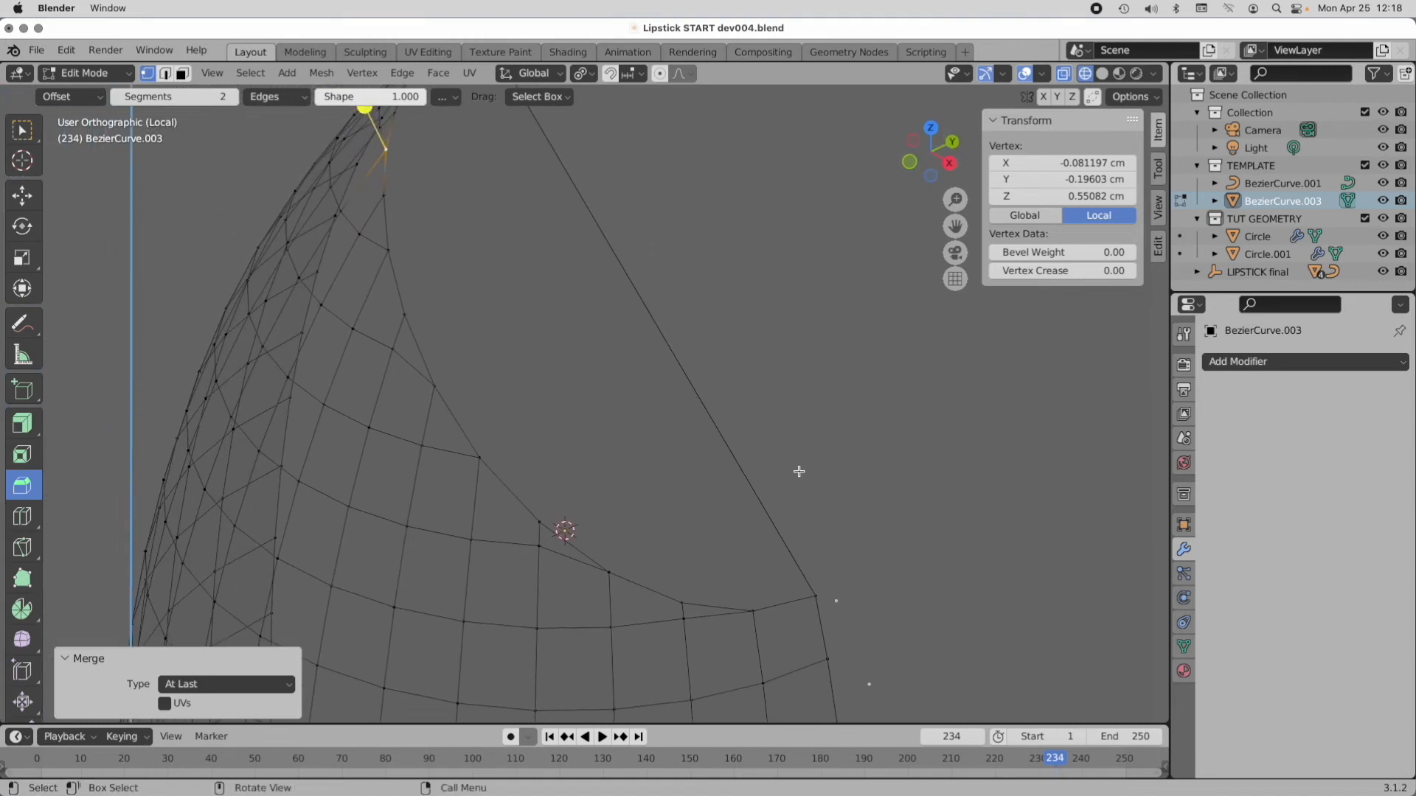
pyautogui.click(931, 132)
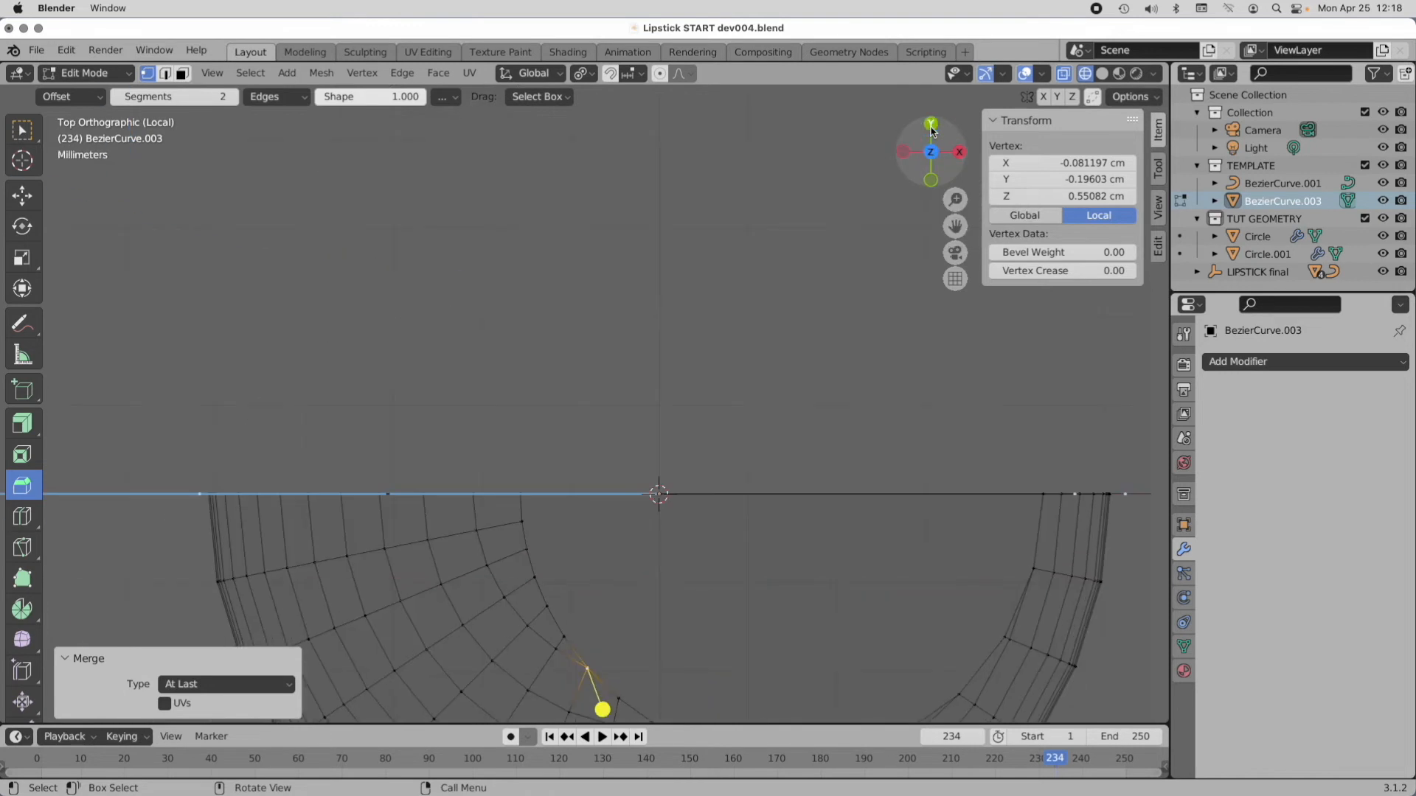
pyautogui.keyDown('shift'); pyautogui.moveTo(812, 306); pyautogui.dragTo(636, 255, button='middle'); pyautogui.keyUp('shift')
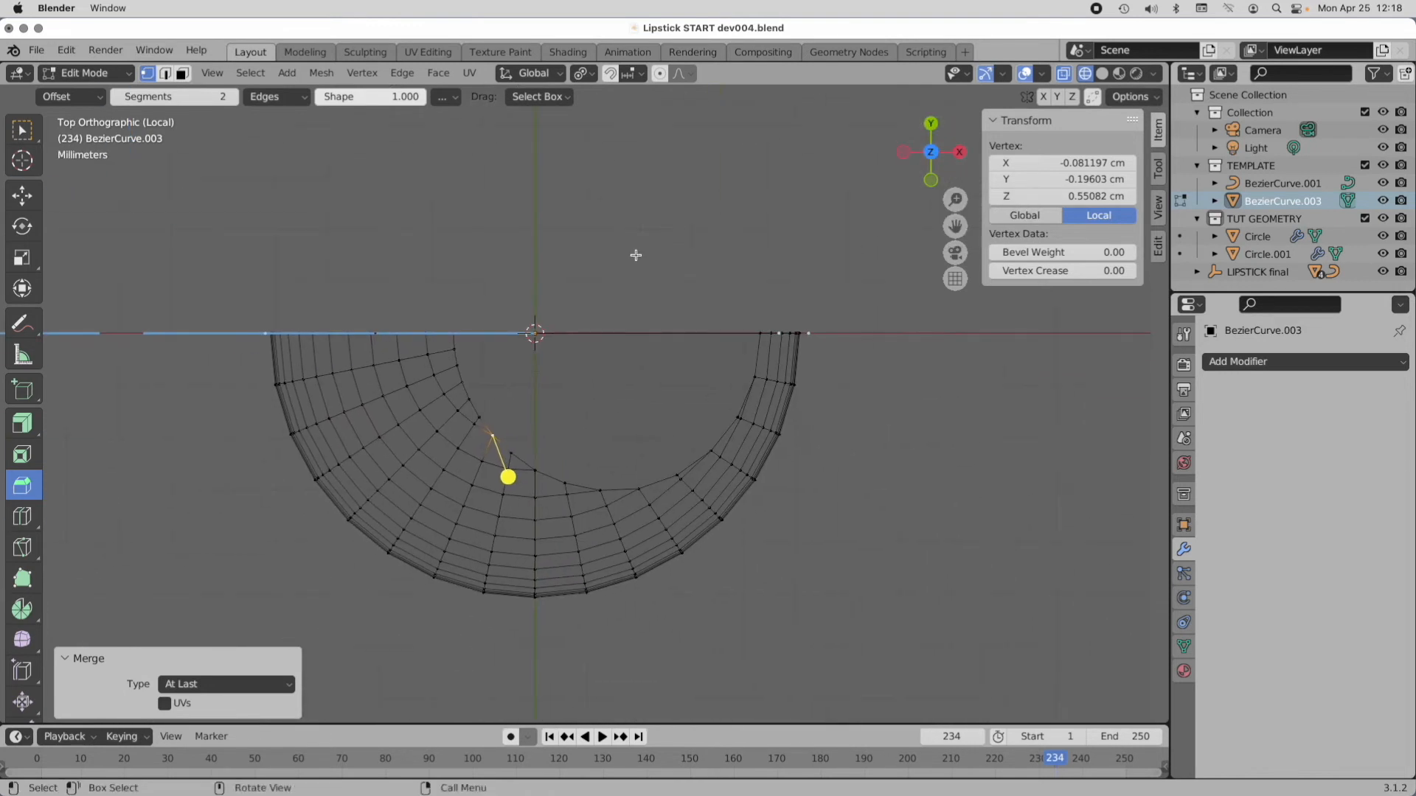
pyautogui.click(182, 73)
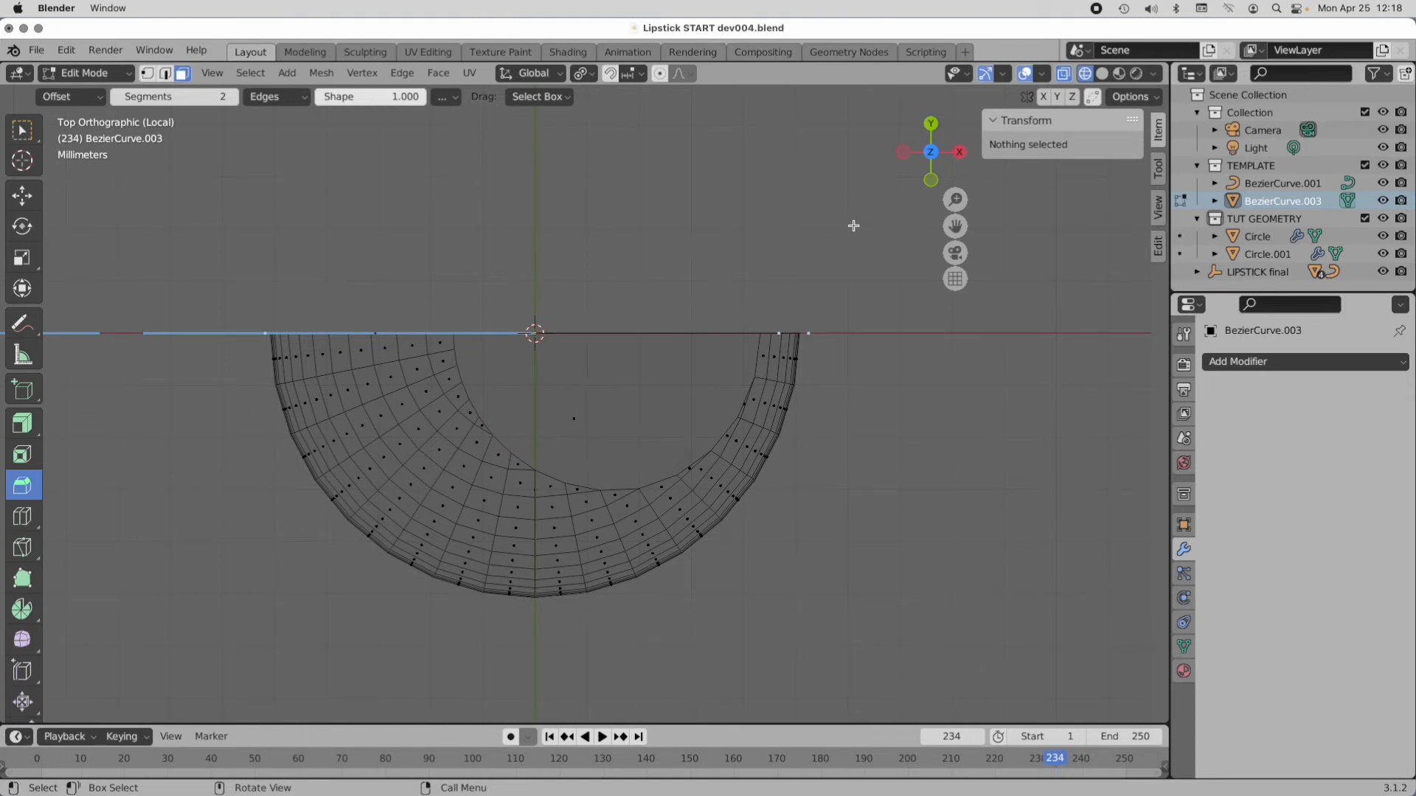
pyautogui.click(1264, 365)
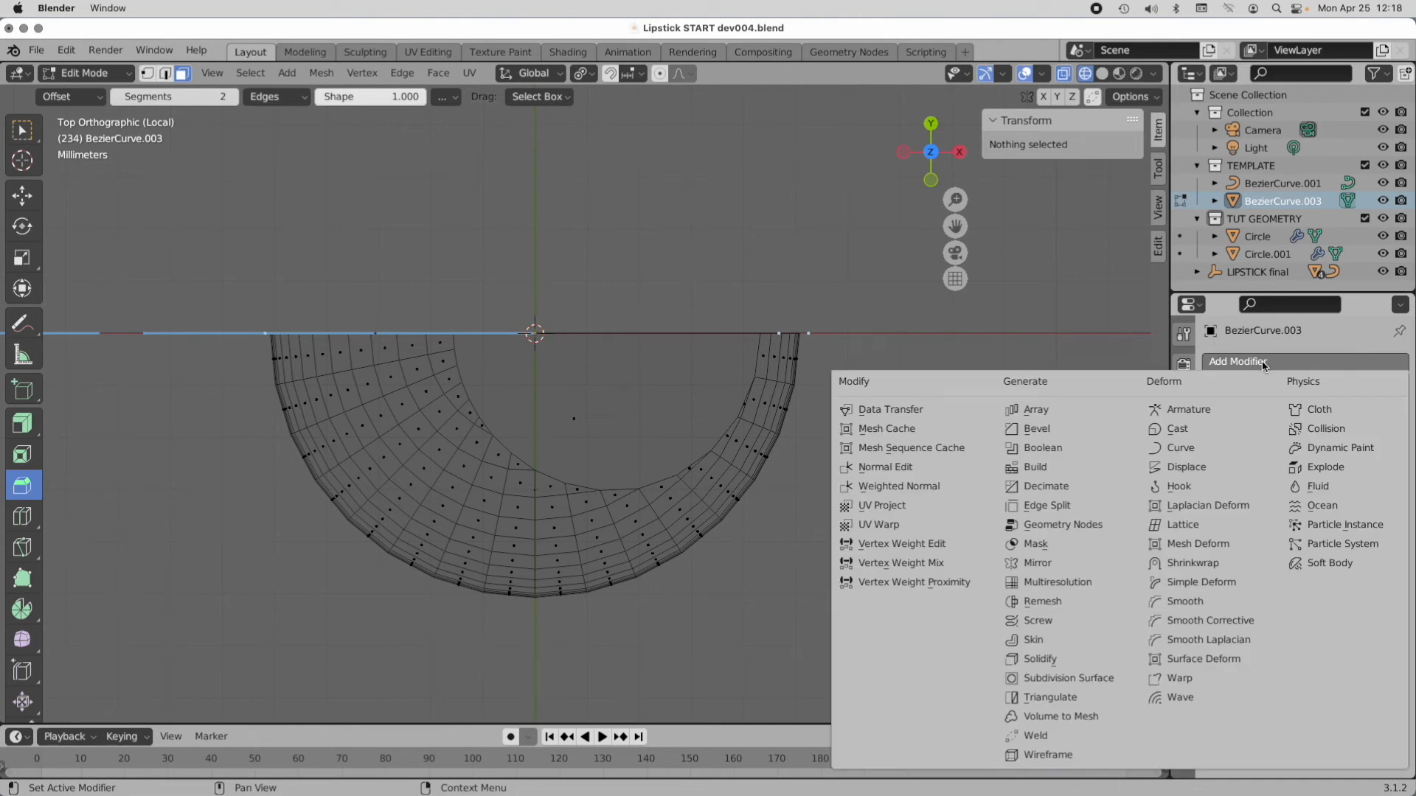
pyautogui.click(1056, 564)
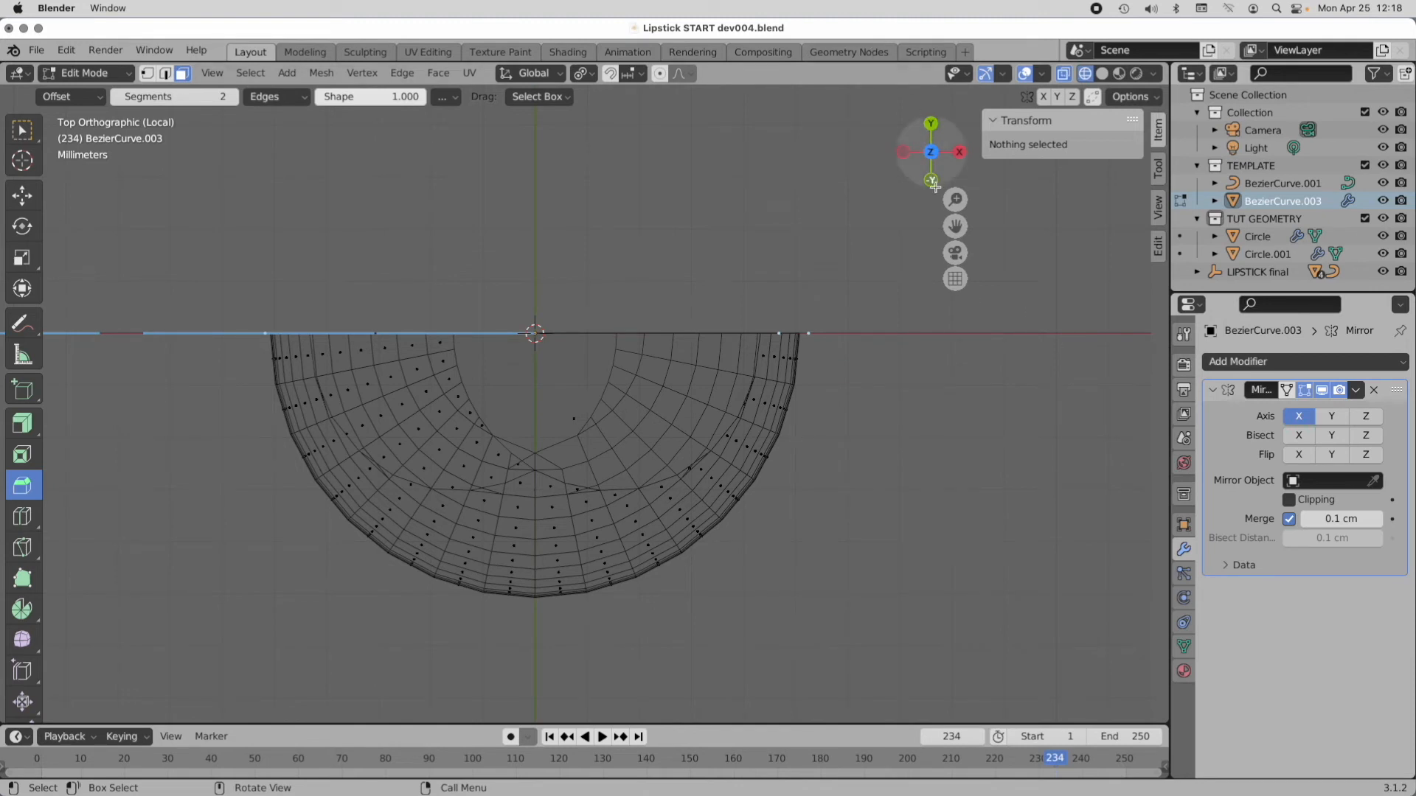
pyautogui.click(1334, 418)
pyautogui.click(1300, 416)
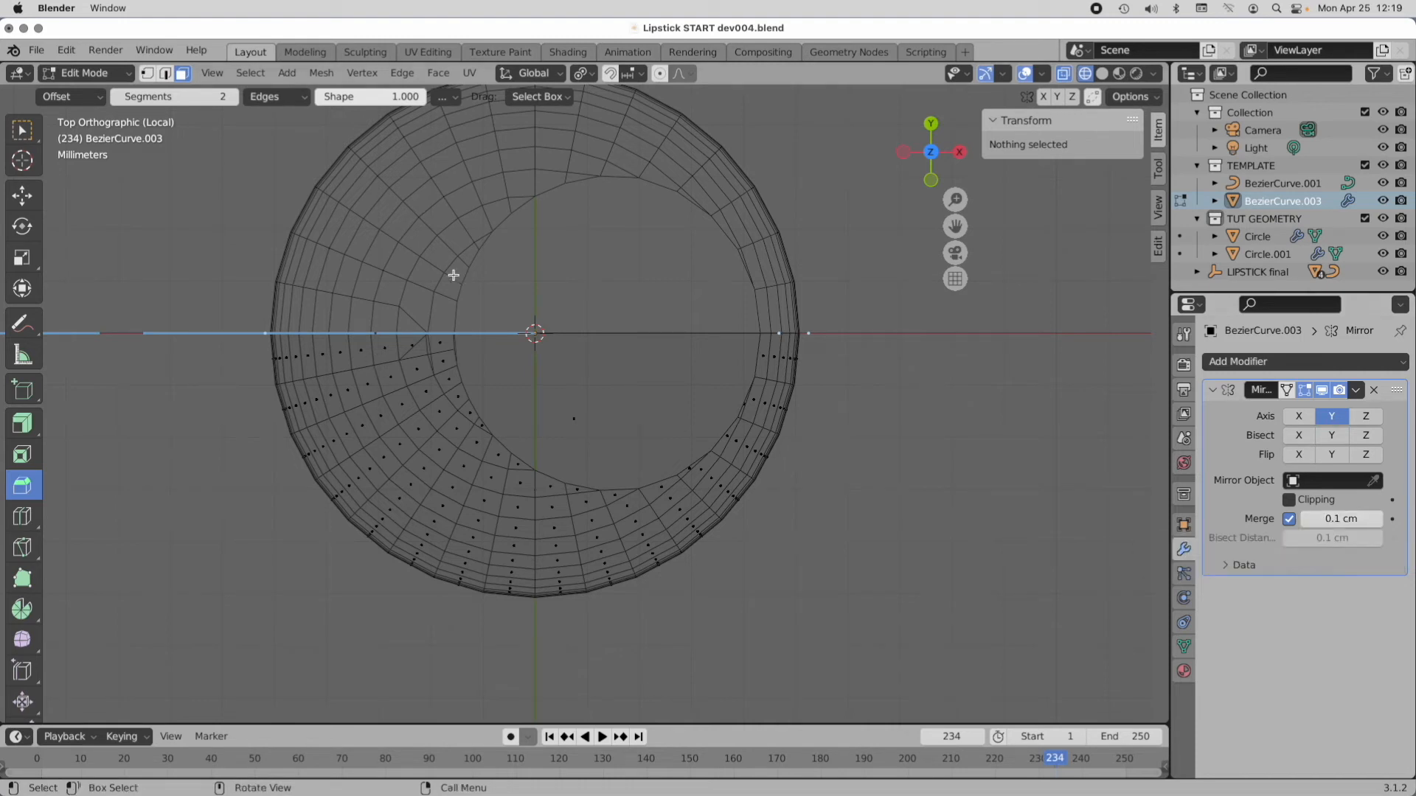
# Step: Set the Mirror modifier's merge distance to 0.01 cm
pyautogui.click(1340, 520)
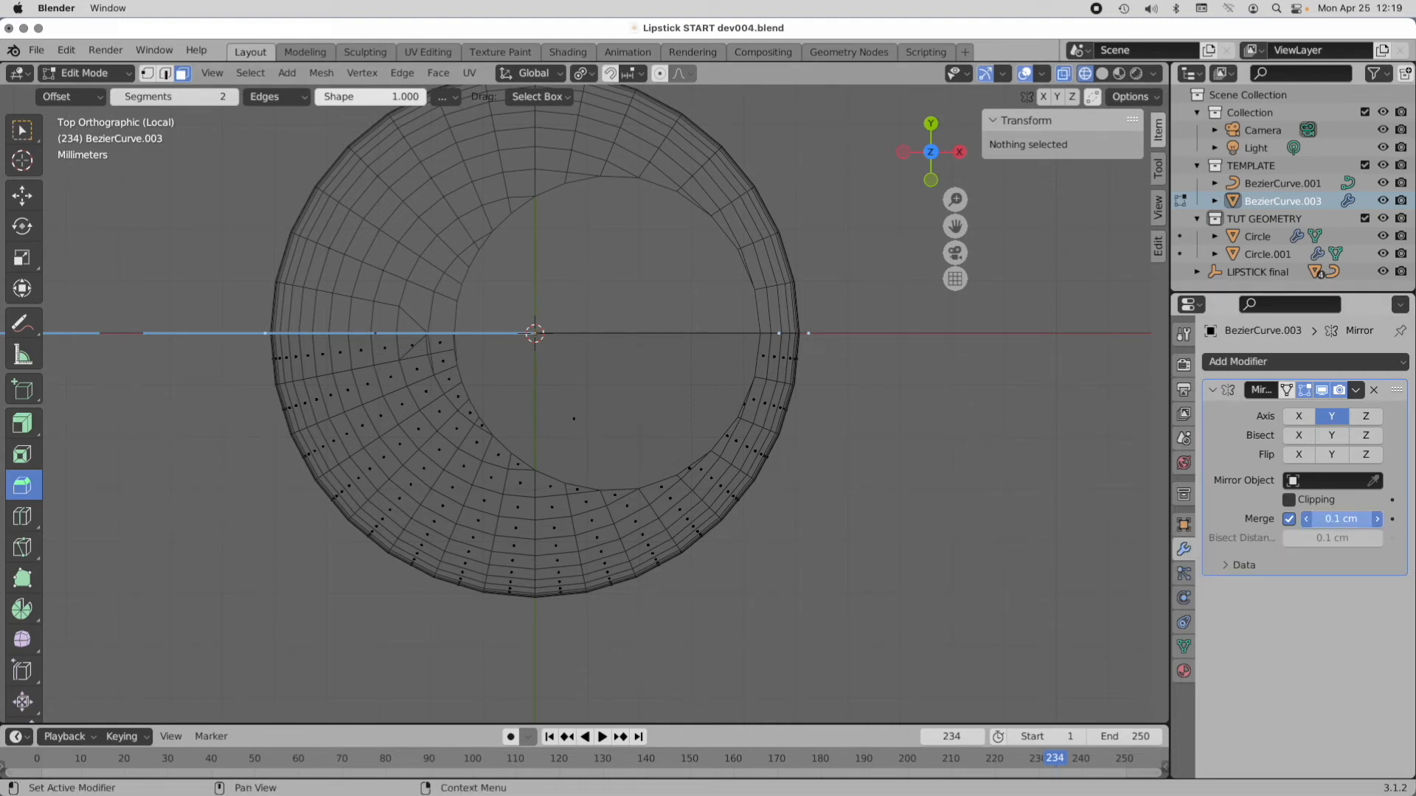
pyautogui.write('.01')
pyautogui.press('Return')
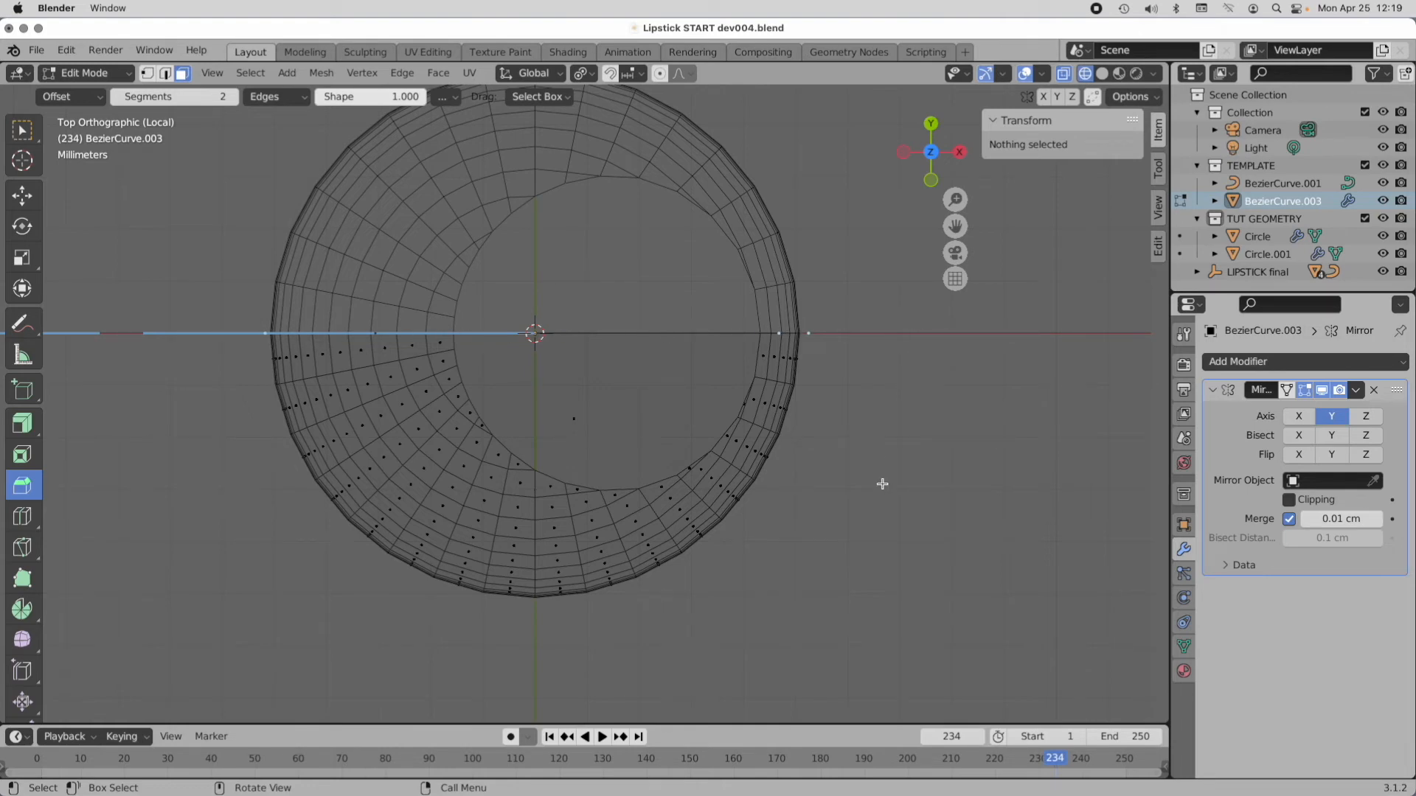
# Step: Apply the Mirror modifier to the bullet in Object Mode, and return to Edit Mode
pyautogui.moveTo(882, 483); pyautogui.dragTo(913, 480, button='middle')
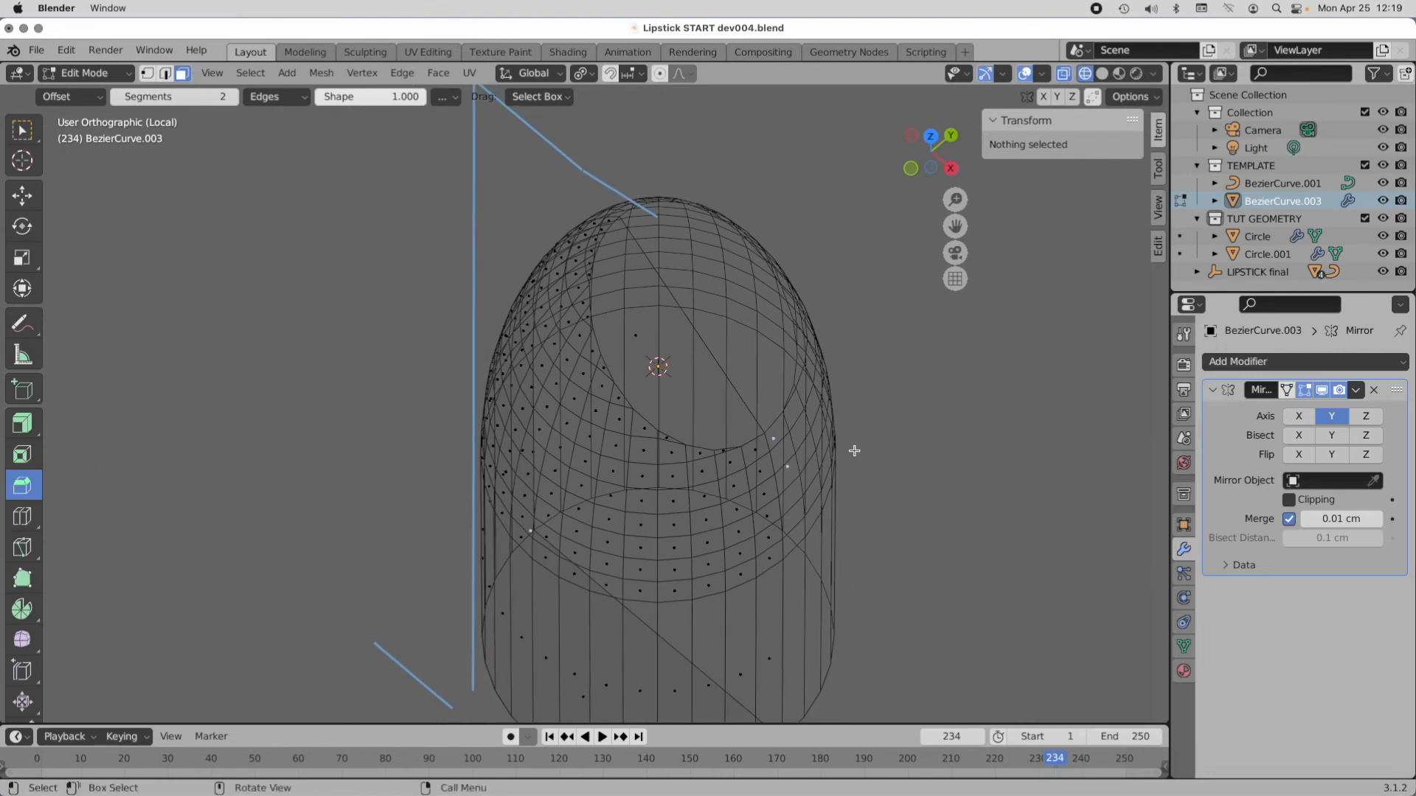
pyautogui.press('Tab')
pyautogui.click(1355, 390)
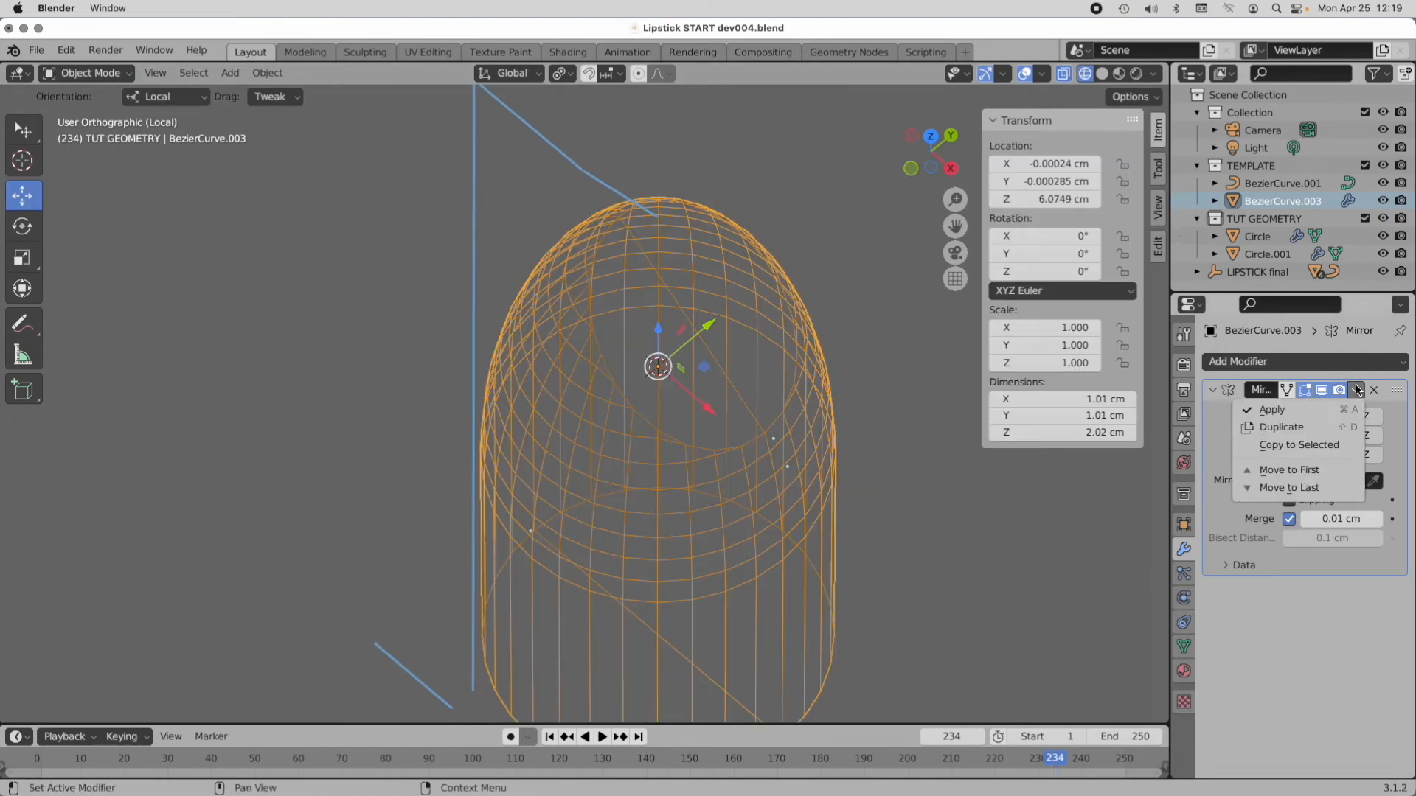
pyautogui.click(1337, 410)
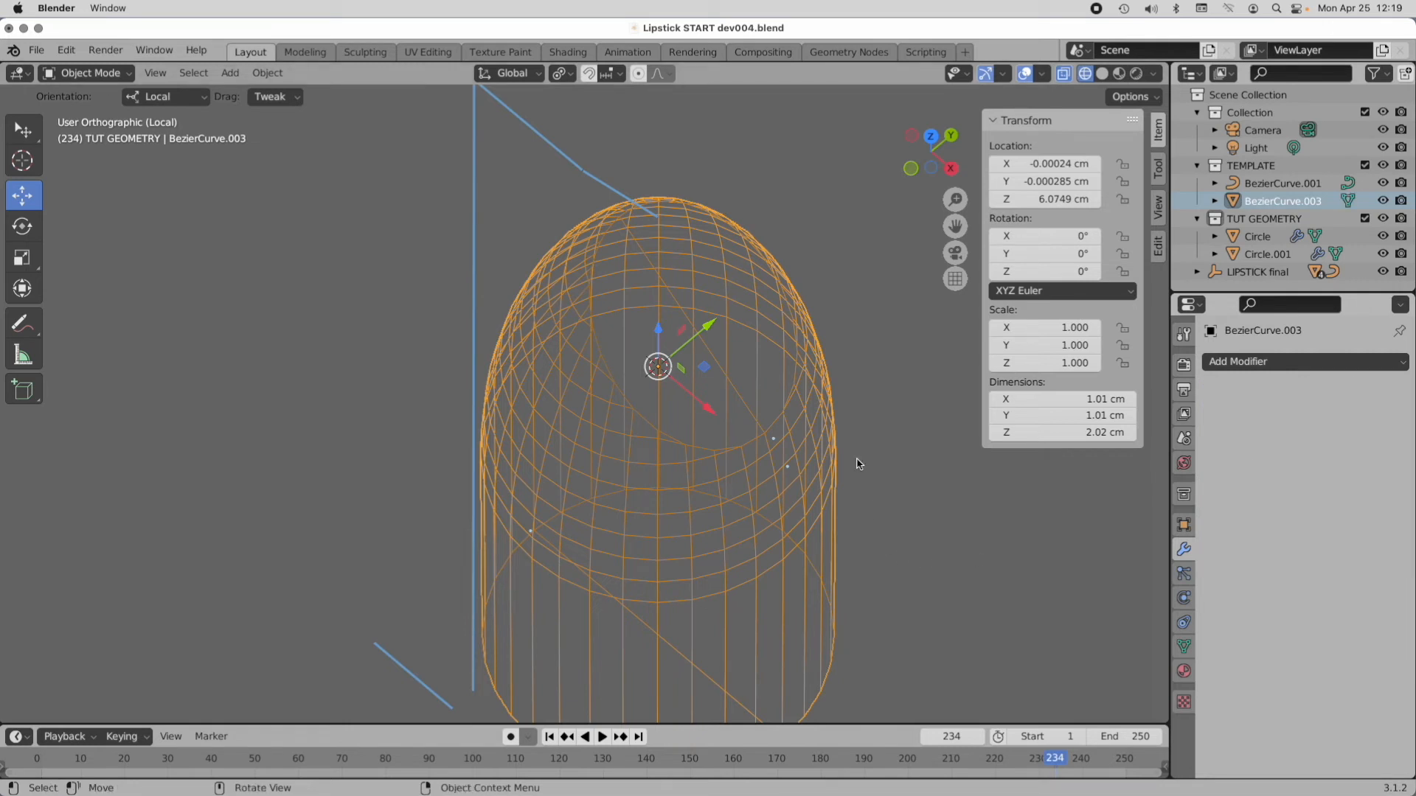
pyautogui.press('Tab')
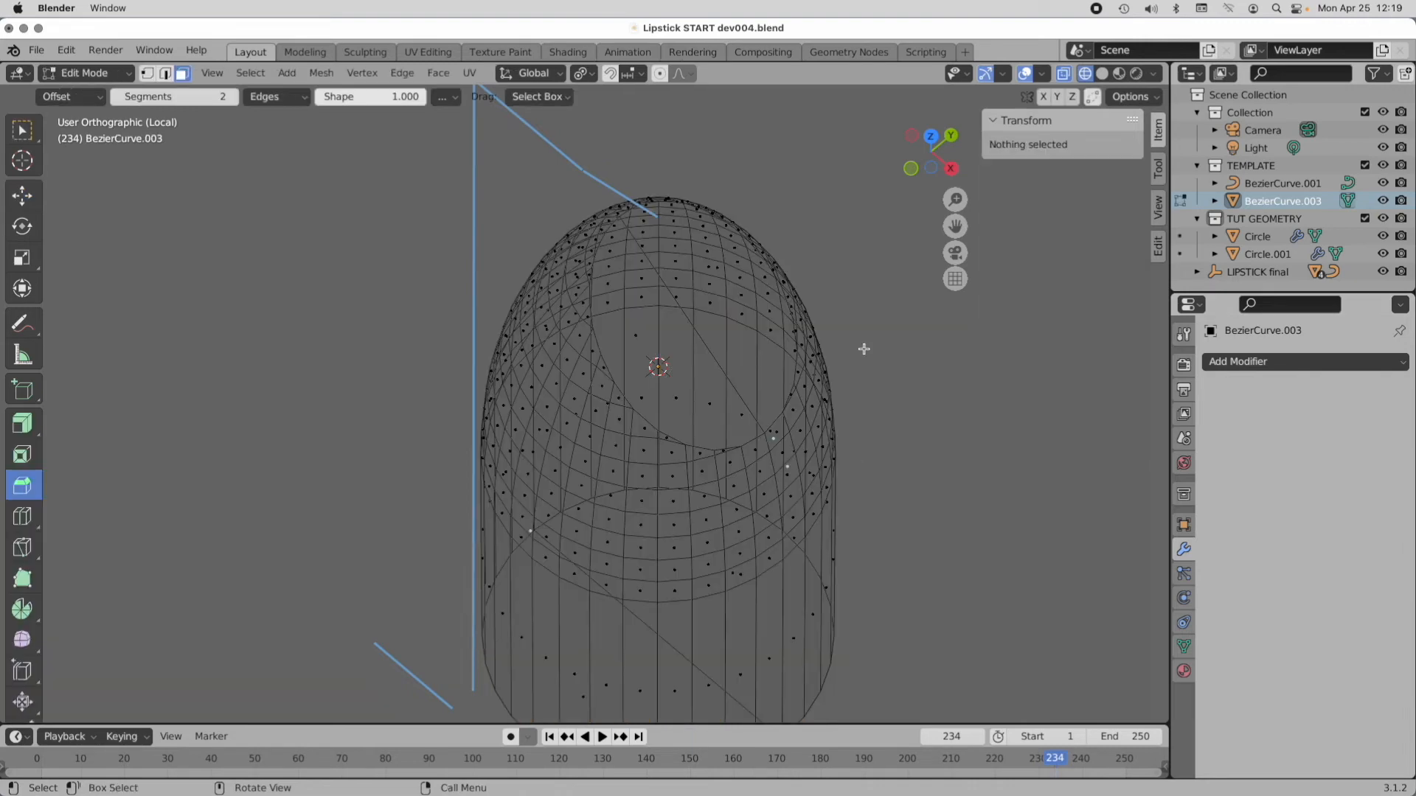
# Step: Turn off X-ray and inset the two slanted tip faces together by about 0.044 cm
pyautogui.click(1063, 73)
pyautogui.moveTo(838, 310); pyautogui.dragTo(750, 459, button='middle')
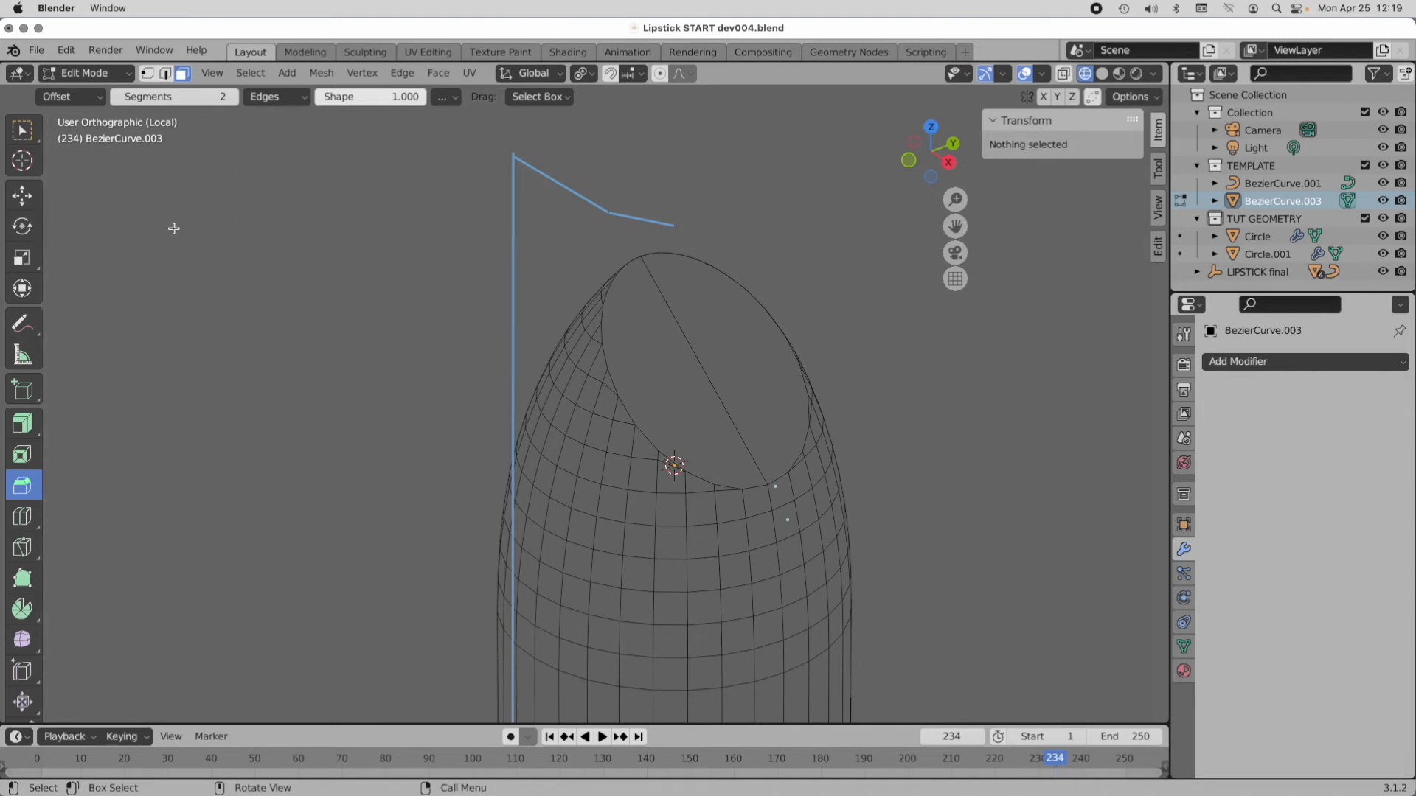
pyautogui.click(22, 454)
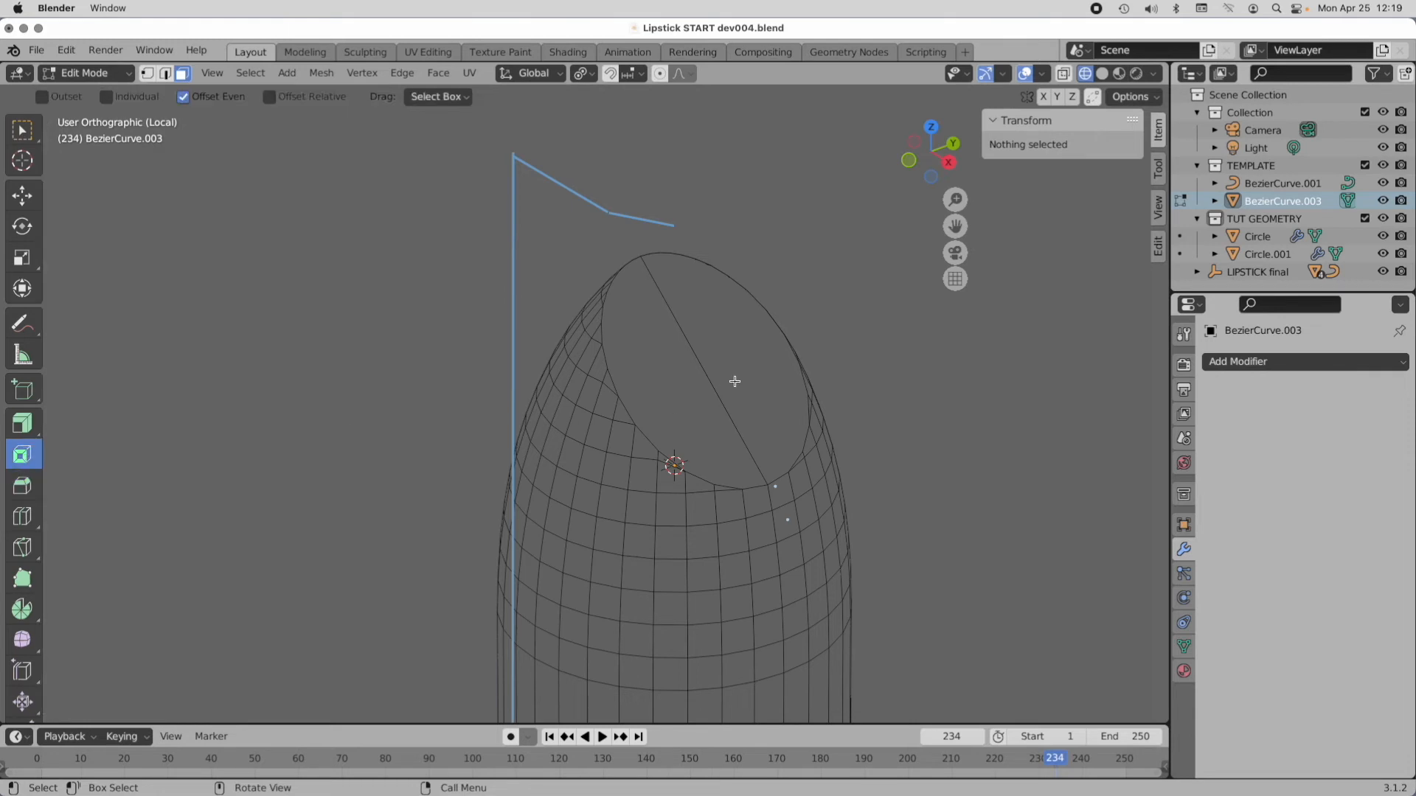
pyautogui.press('c')
pyautogui.moveTo(671, 379)
pyautogui.mouseDown()
pyautogui.moveTo(740, 354)
pyautogui.moveTo(751, 325)
pyautogui.moveTo(739, 347)
pyautogui.mouseUp()
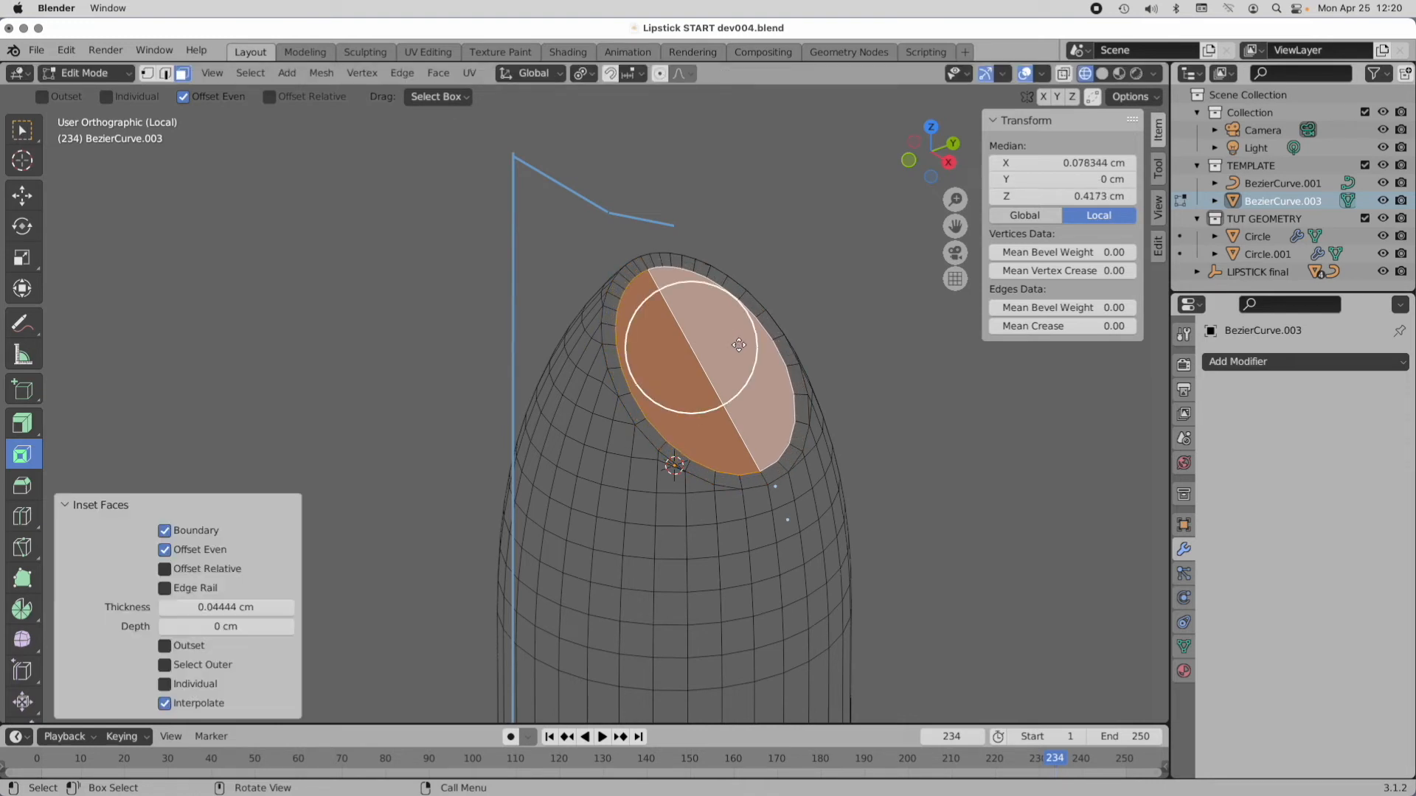
# Step: In front view, raise the inset tip faces about 0.033 cm in Z and 0.001 cm in X with the Move tool
pyautogui.scroll(3, 795, 328)
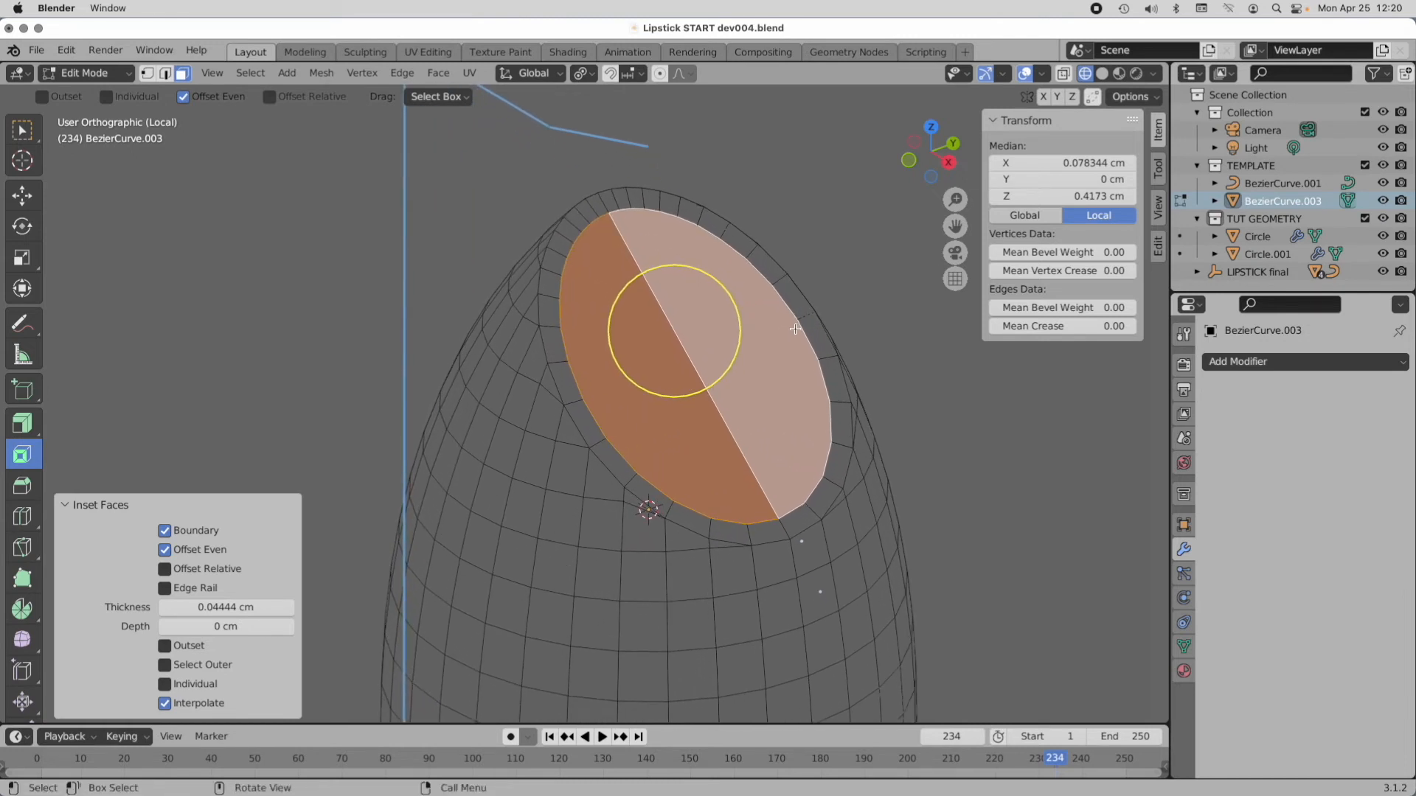
pyautogui.click(22, 196)
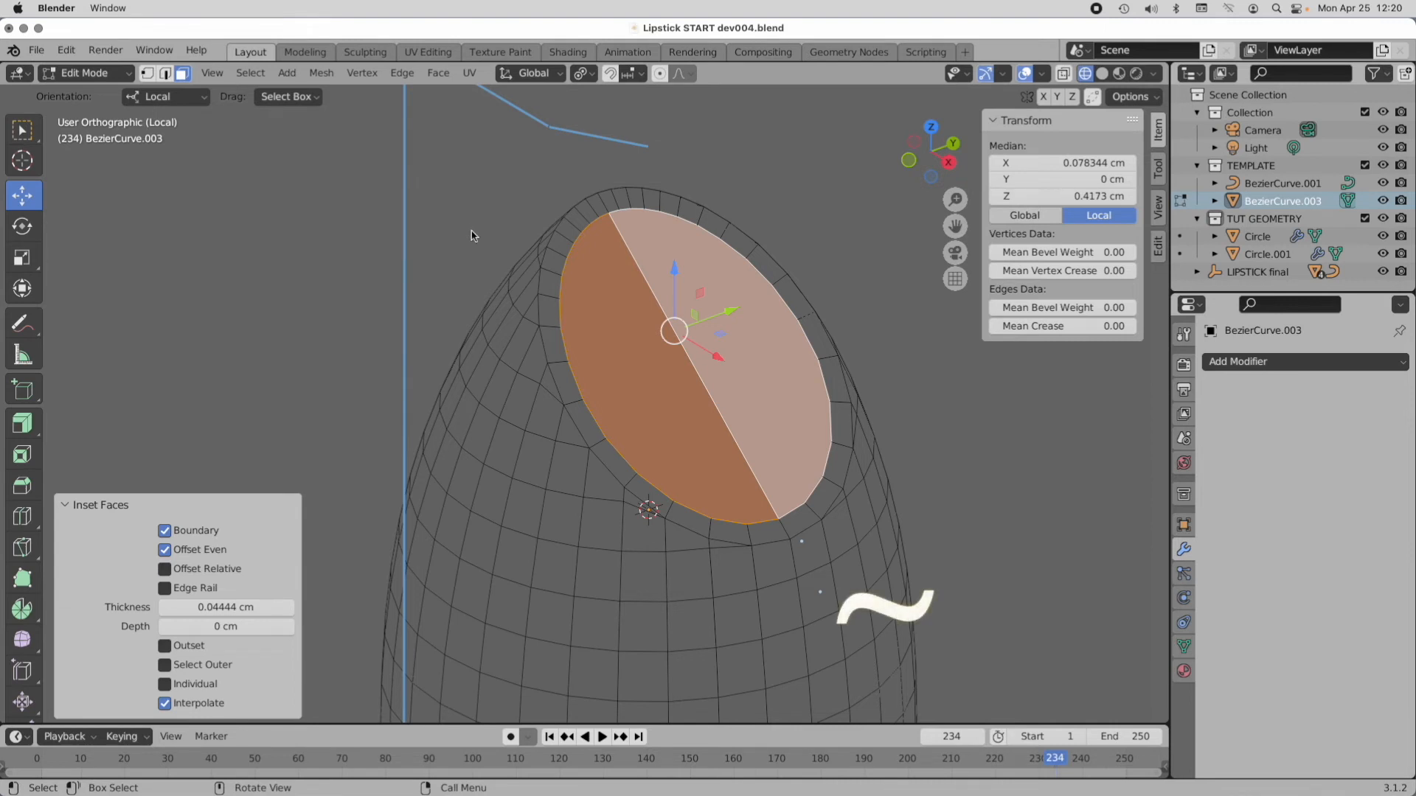
pyautogui.press('`')
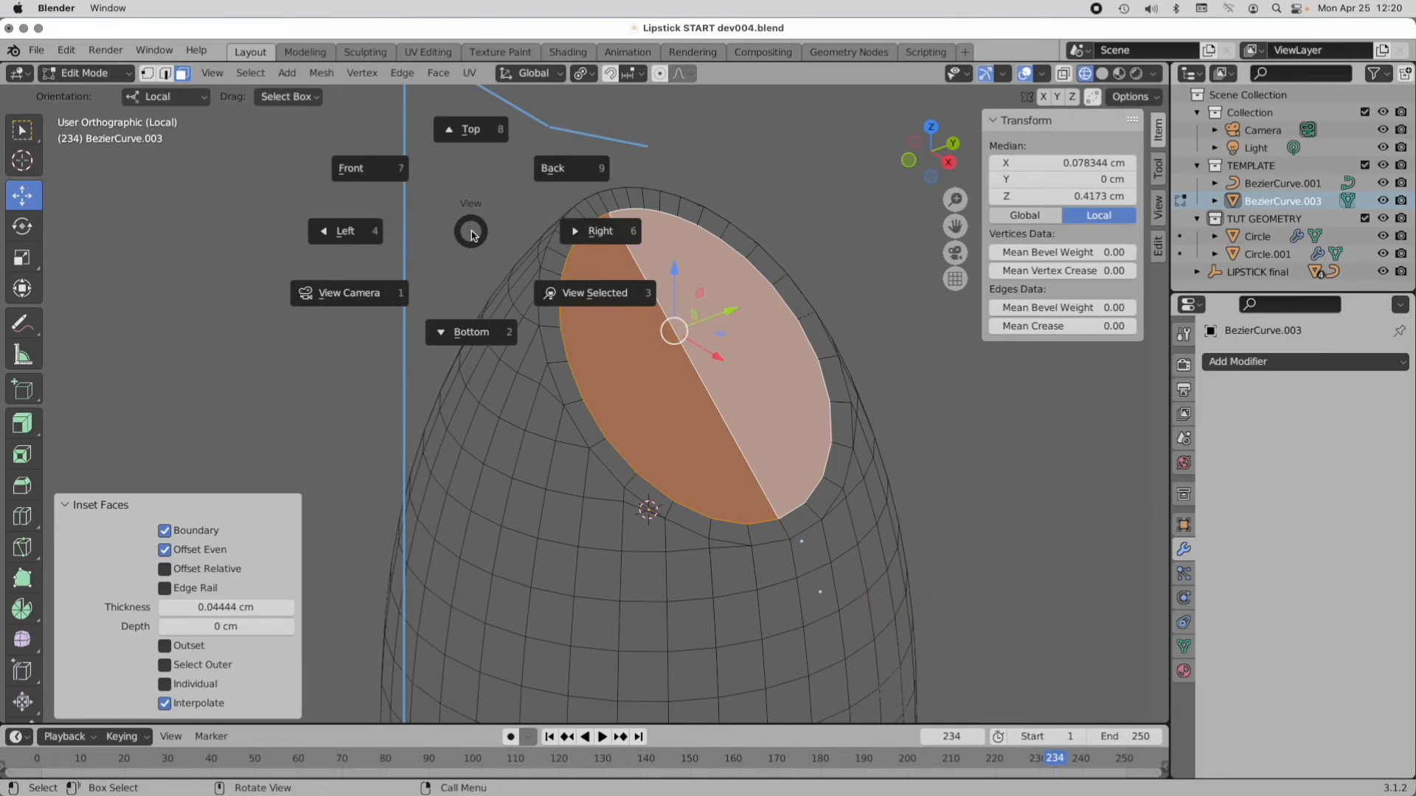
pyautogui.click(384, 174)
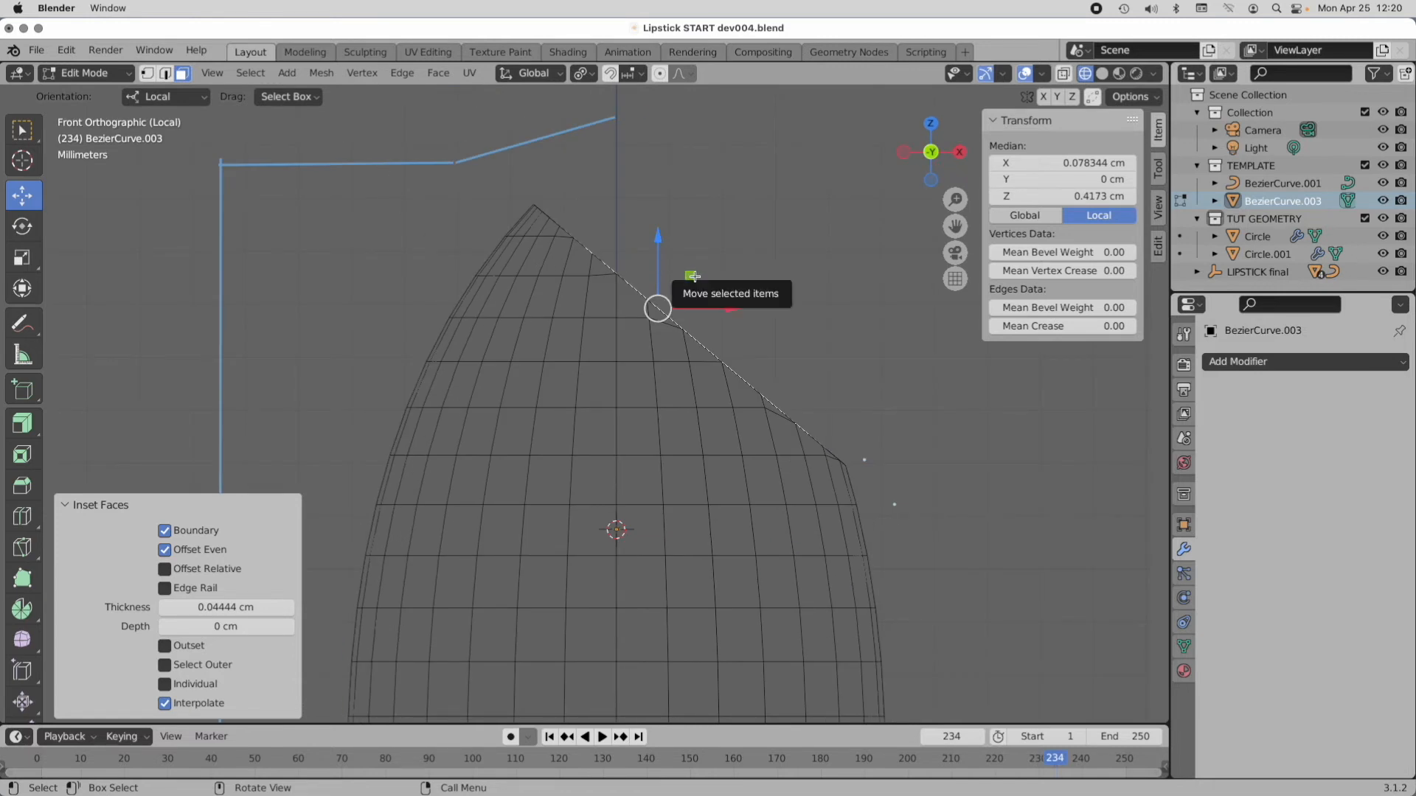
pyautogui.moveTo(690, 276); pyautogui.dragTo(696, 253)
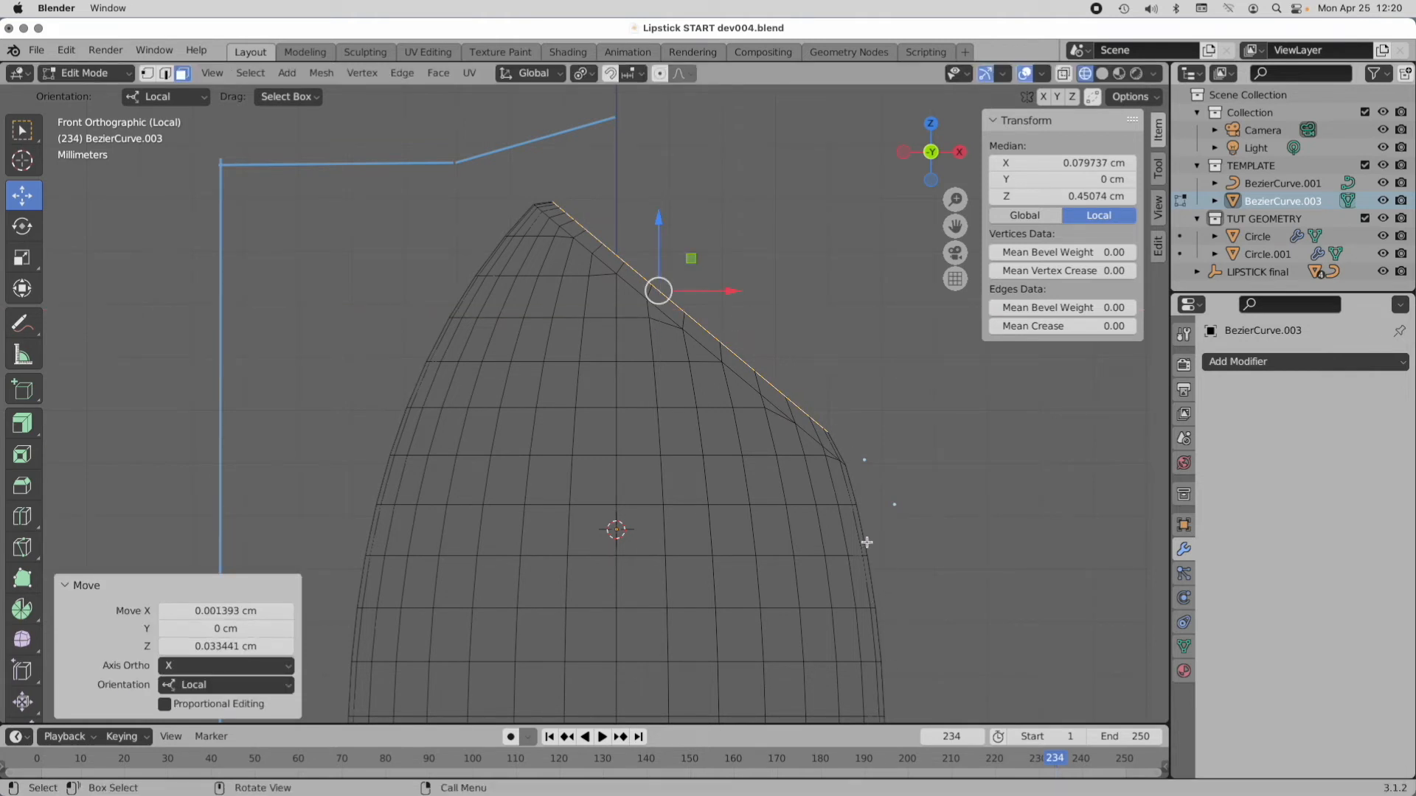
# Step: Inset the raised tip faces a second time by about 0.047 cm
pyautogui.moveTo(879, 352); pyautogui.dragTo(734, 410, button='middle')
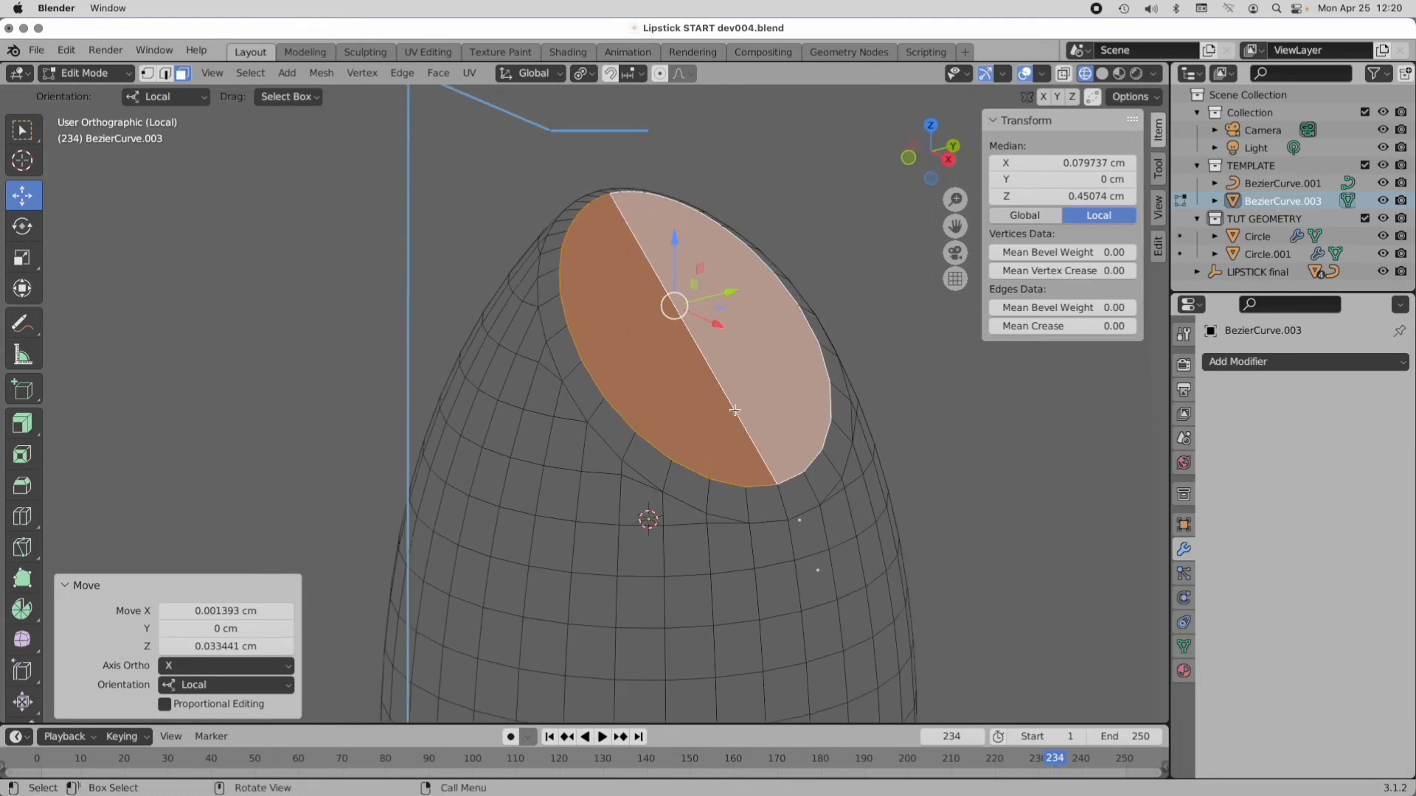
pyautogui.click(26, 457)
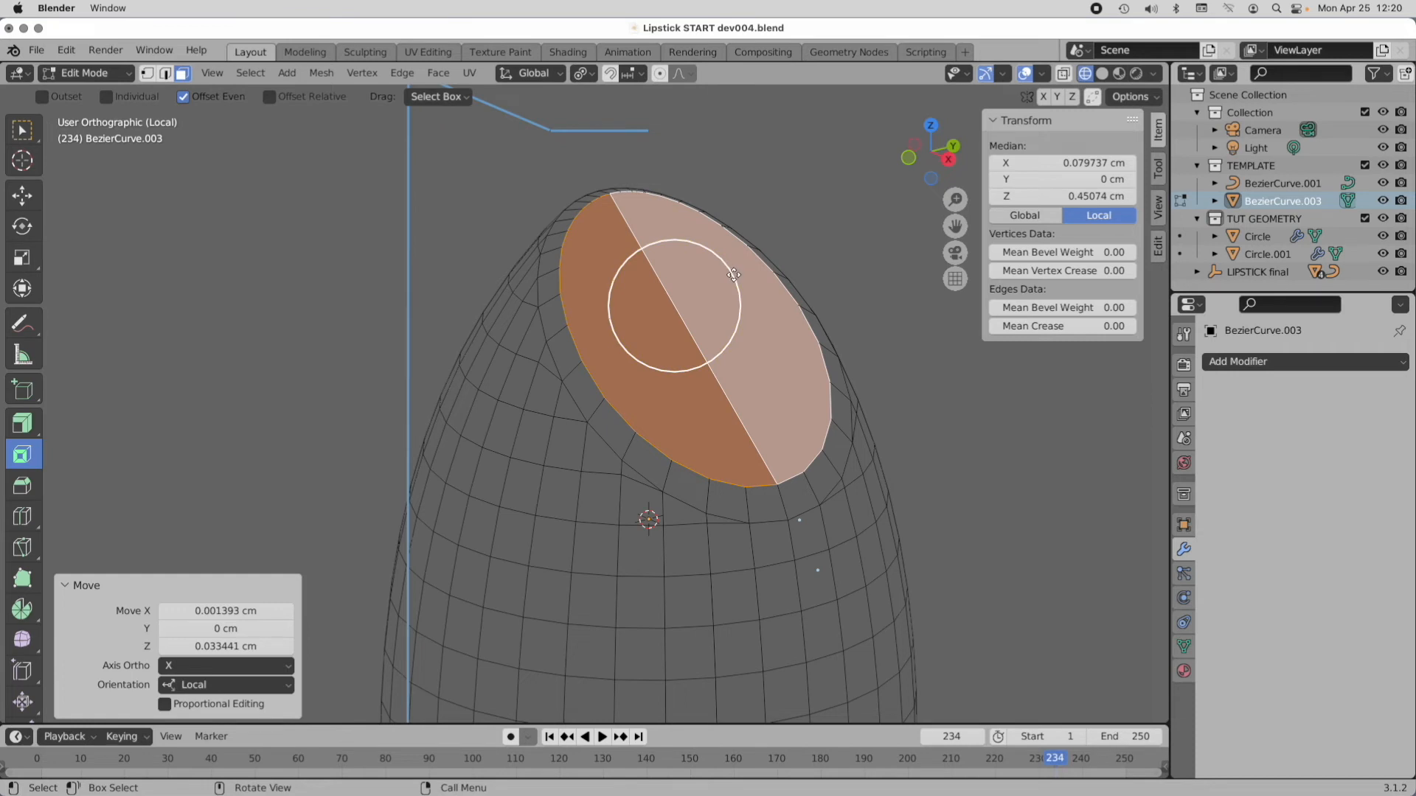
pyautogui.moveTo(736, 275); pyautogui.dragTo(712, 314)
# Step: Knife-cut a straight line across the inner tip faces from rim to rim, crossing the centre edge, and clear the selection
pyautogui.moveTo(868, 365); pyautogui.dragTo(778, 373, button='middle')
pyautogui.press('k')
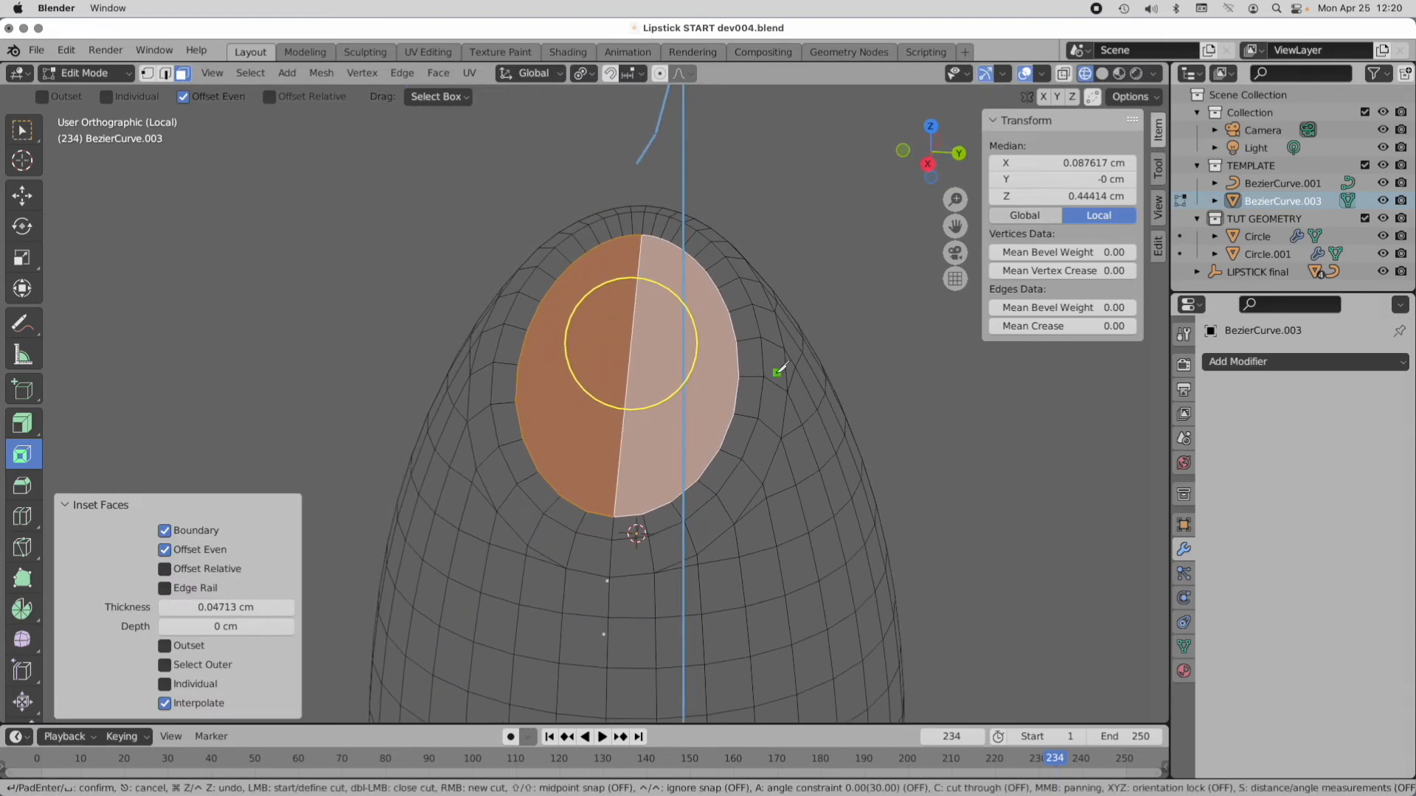
pyautogui.click(518, 365)
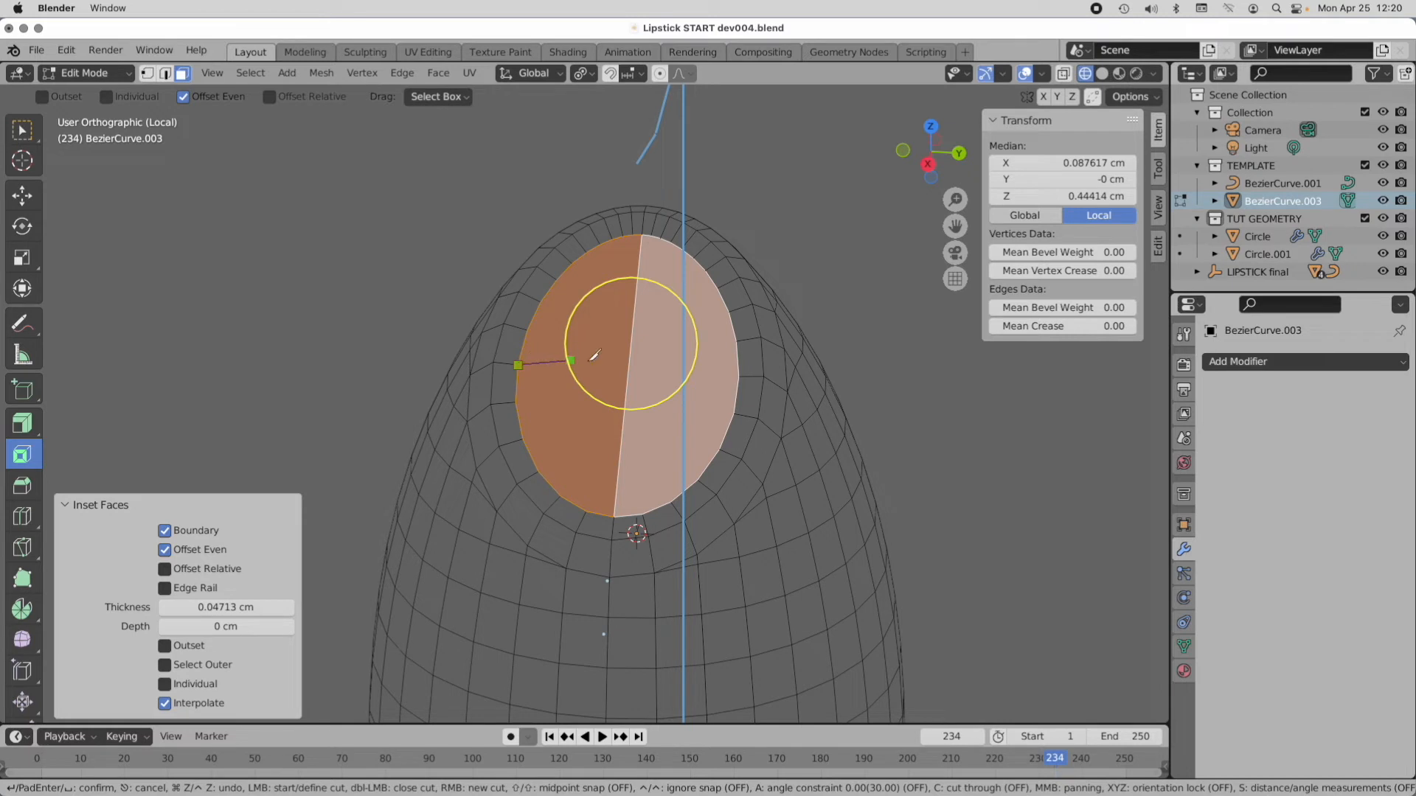
pyautogui.click(738, 376)
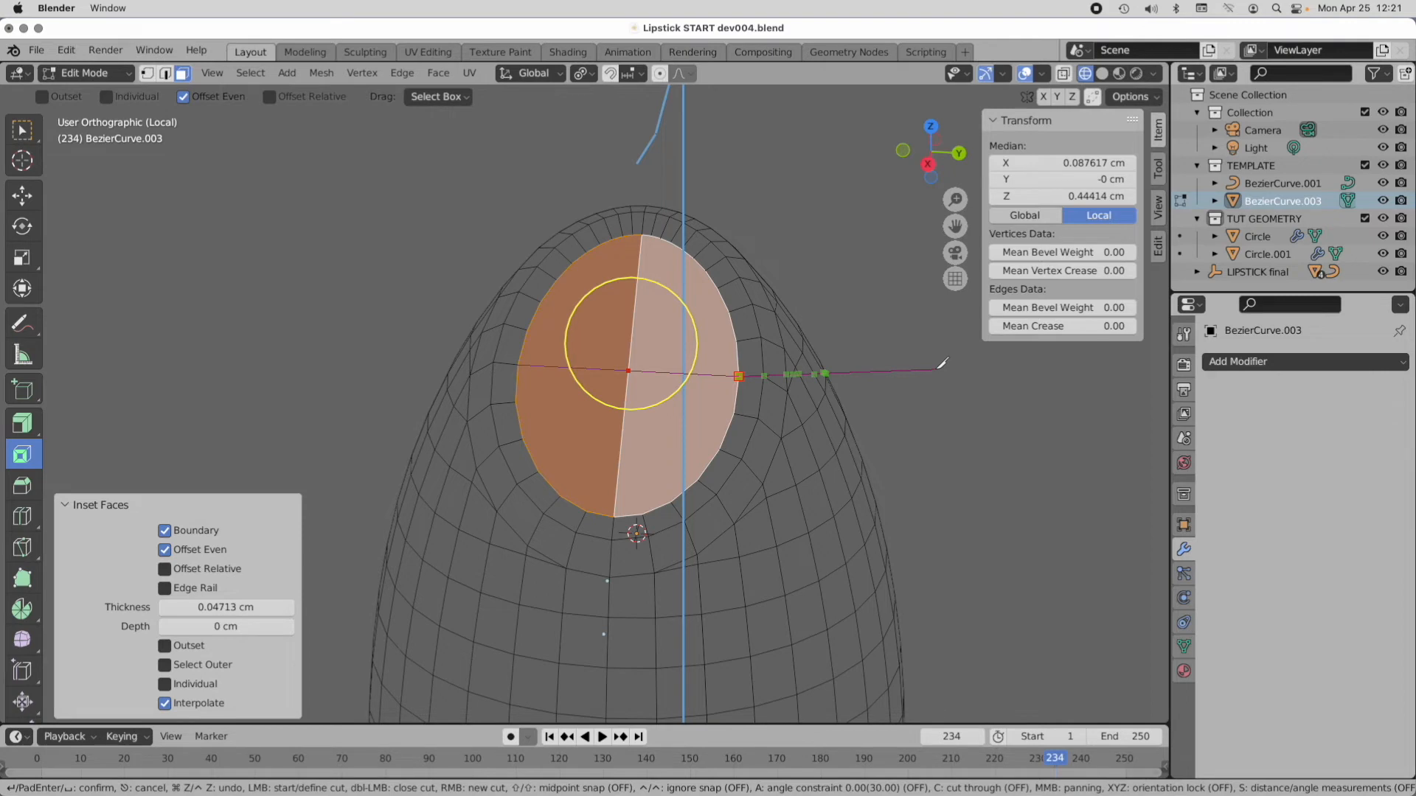
pyautogui.press('Return')
pyautogui.click(934, 369)
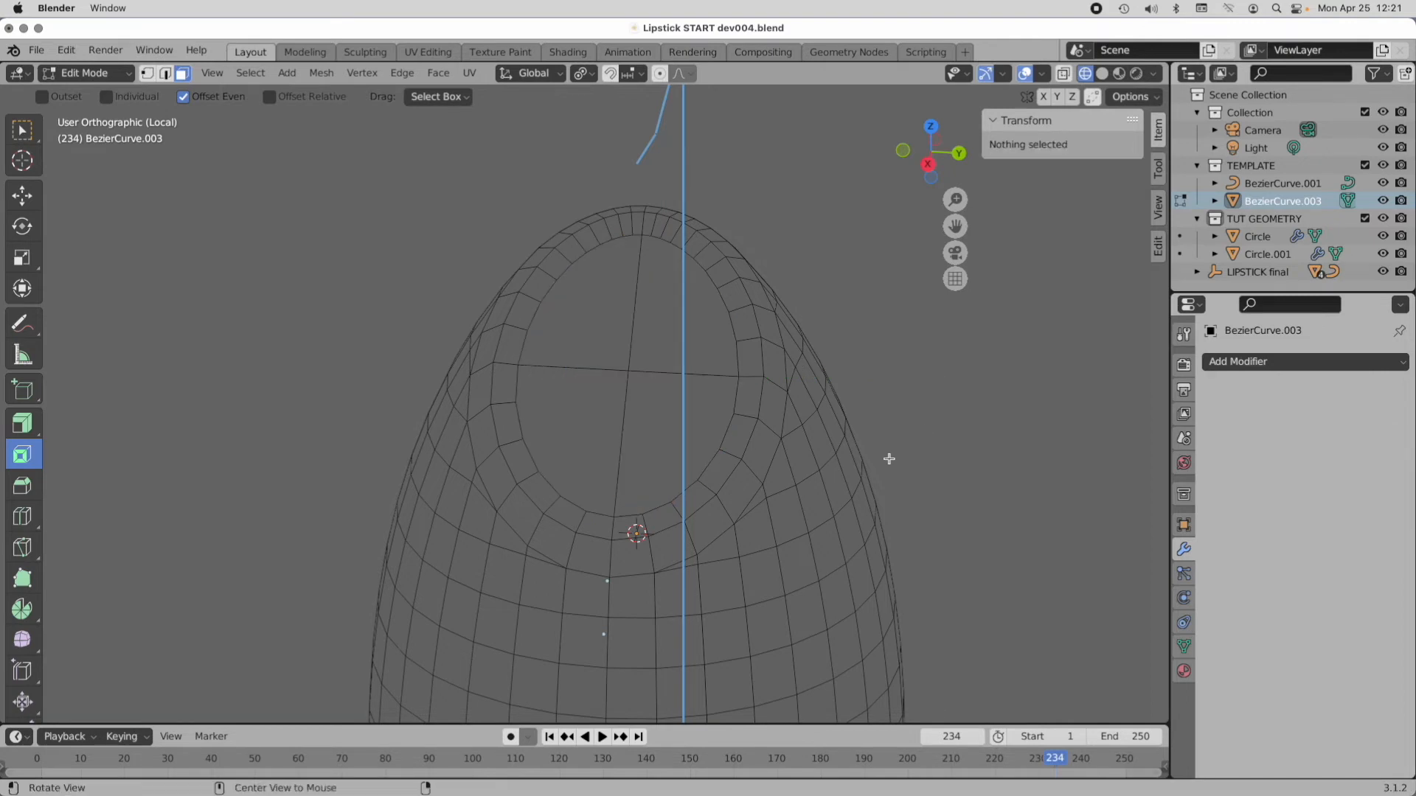
# Step: Select both half-disc faces closing the underside of the bullet and delete them
pyautogui.keyDown('alt'); pyautogui.moveTo(776, 483); pyautogui.dragTo(890, 459); pyautogui.keyUp('alt')
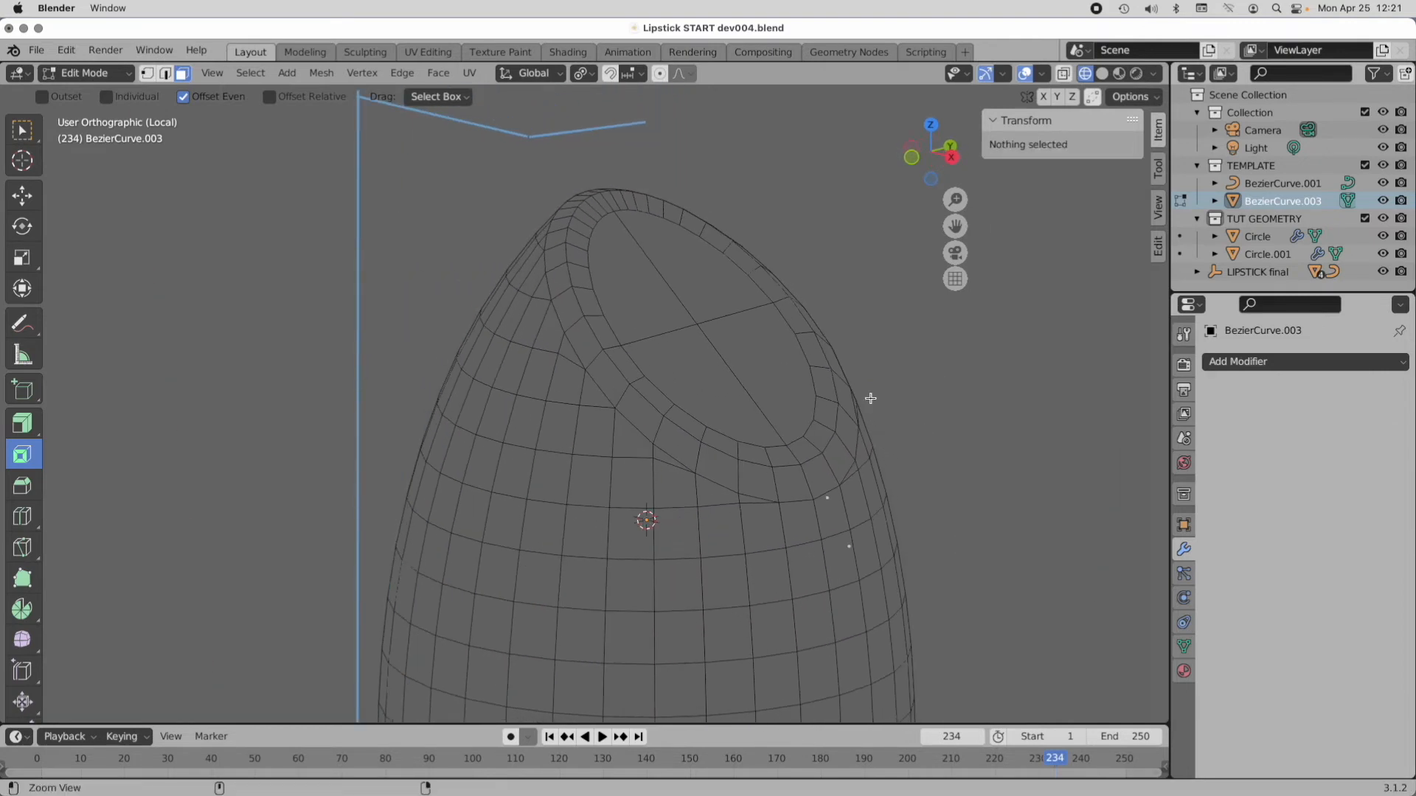
pyautogui.scroll(-6, 869, 398)
pyautogui.keyDown('alt'); pyautogui.keyDown('shift'); pyautogui.moveTo(793, 558); pyautogui.dragTo(704, 440); pyautogui.keyUp('shift'); pyautogui.keyUp('alt')
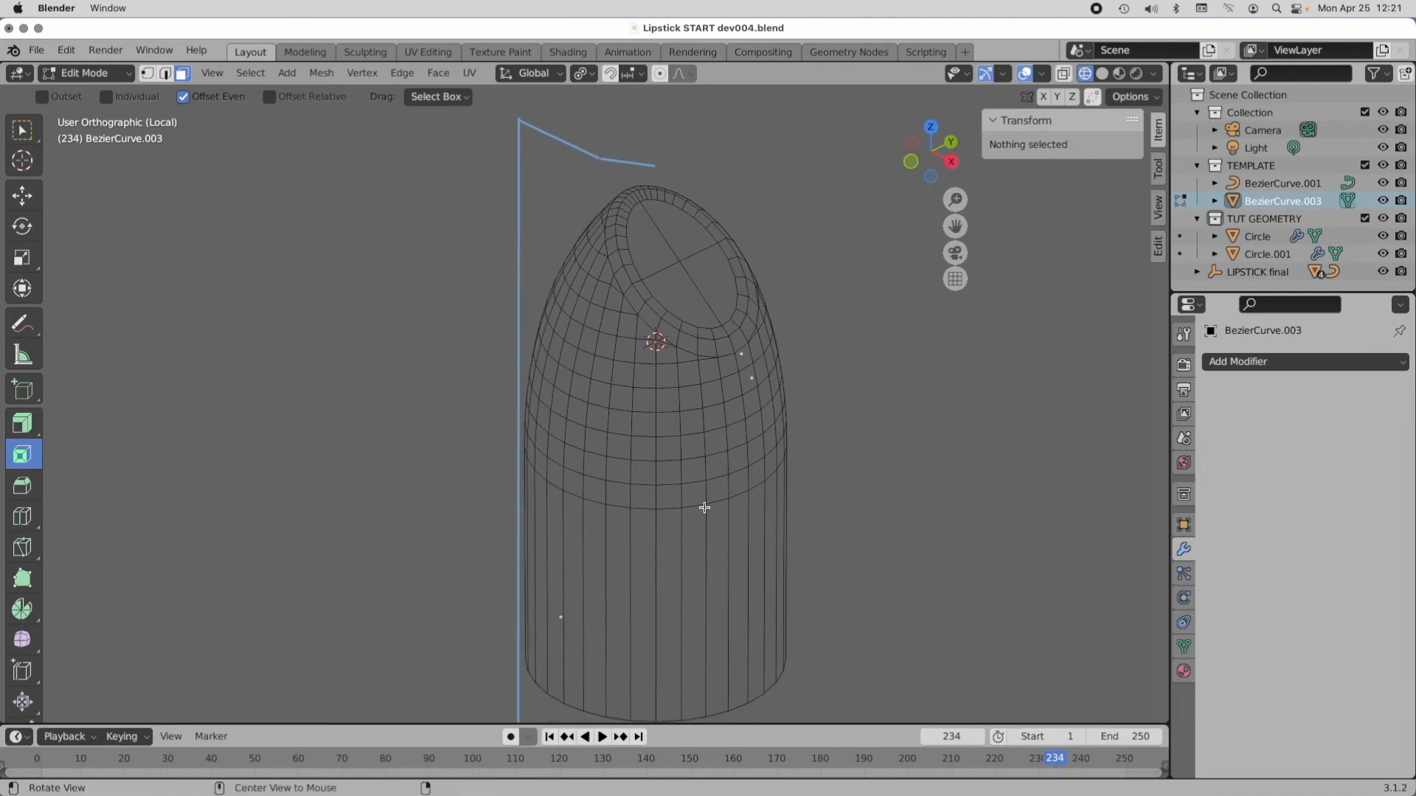
pyautogui.keyDown('alt'); pyautogui.moveTo(701, 506); pyautogui.dragTo(700, 576); pyautogui.keyUp('alt')
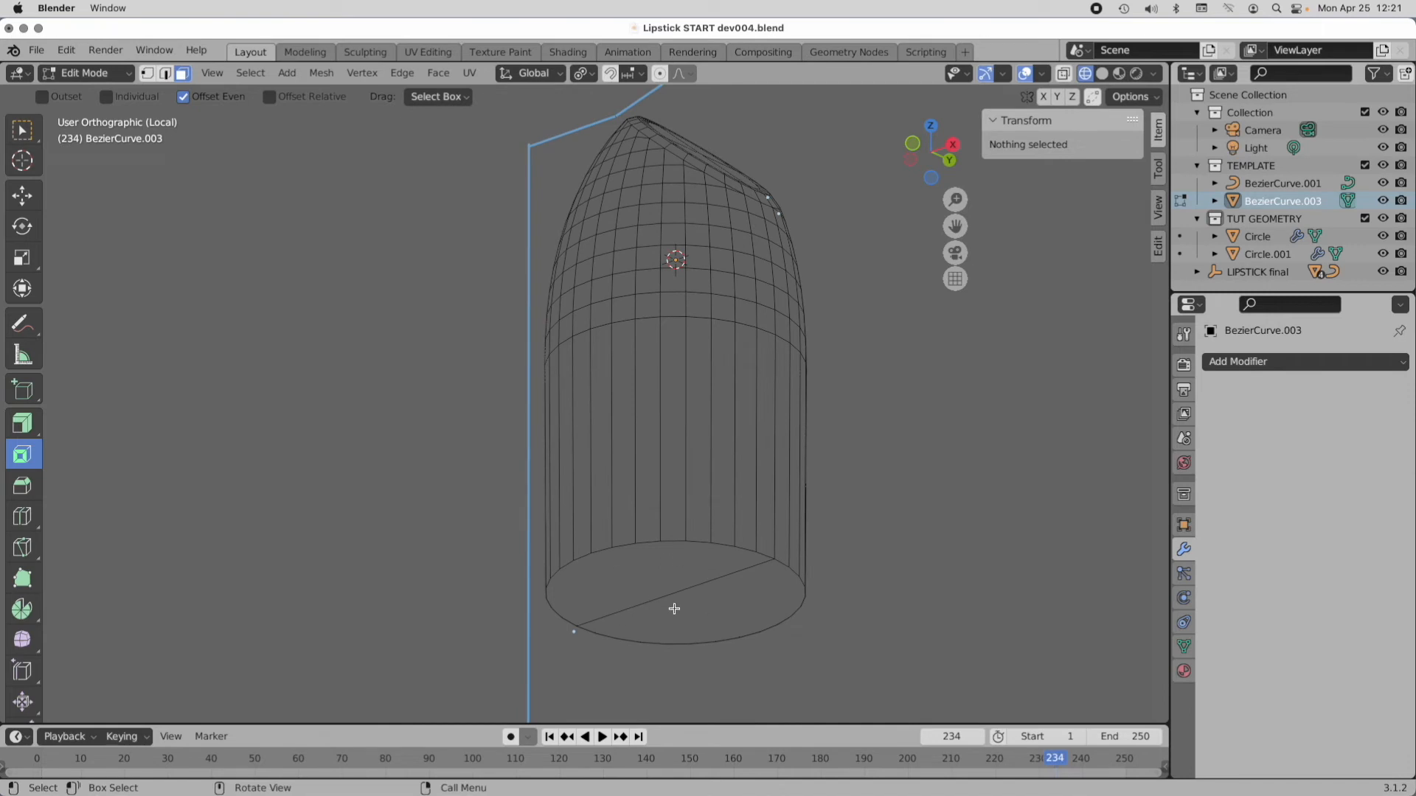
pyautogui.press('c')
pyautogui.click(715, 608)
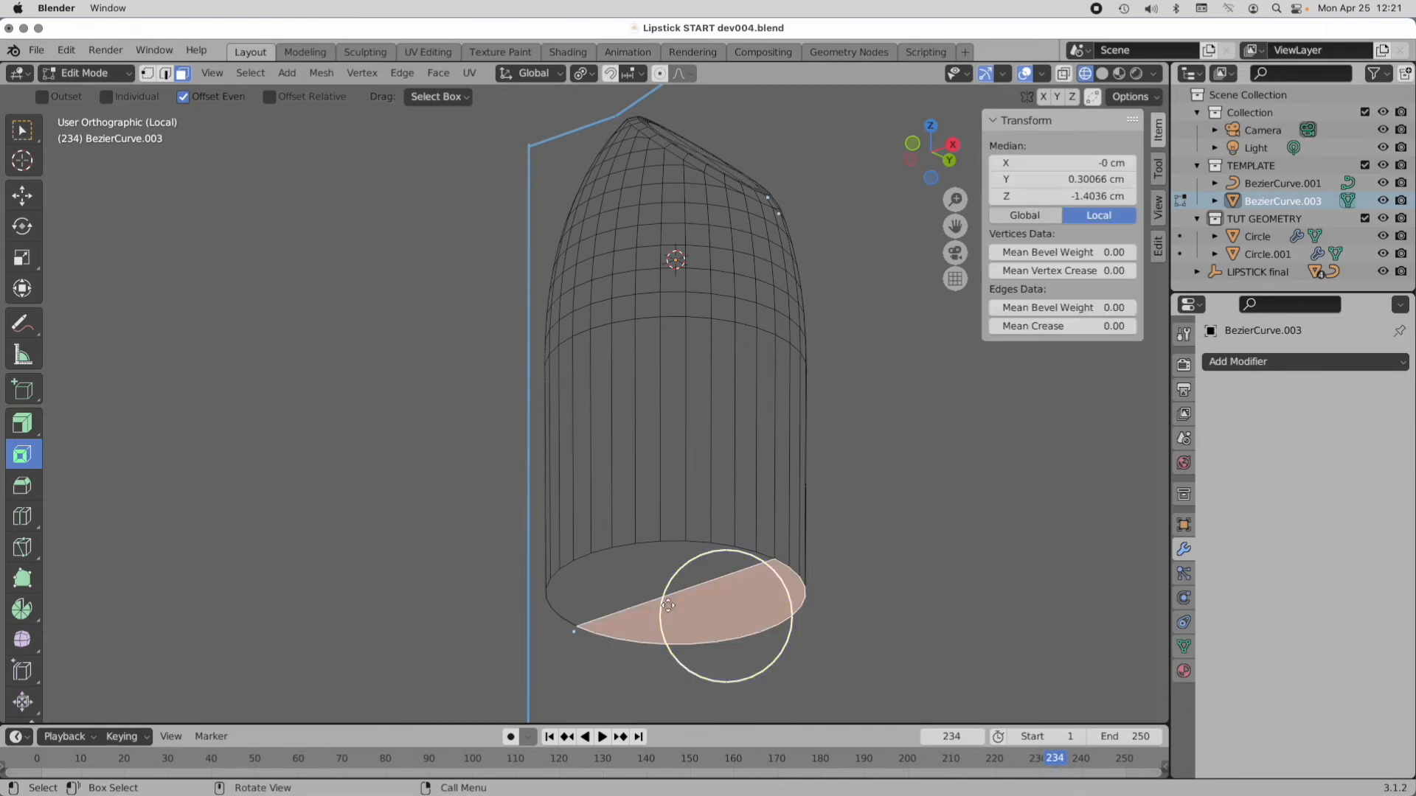
pyautogui.keyDown('shift'); pyautogui.click(643, 580); pyautogui.keyUp('shift')
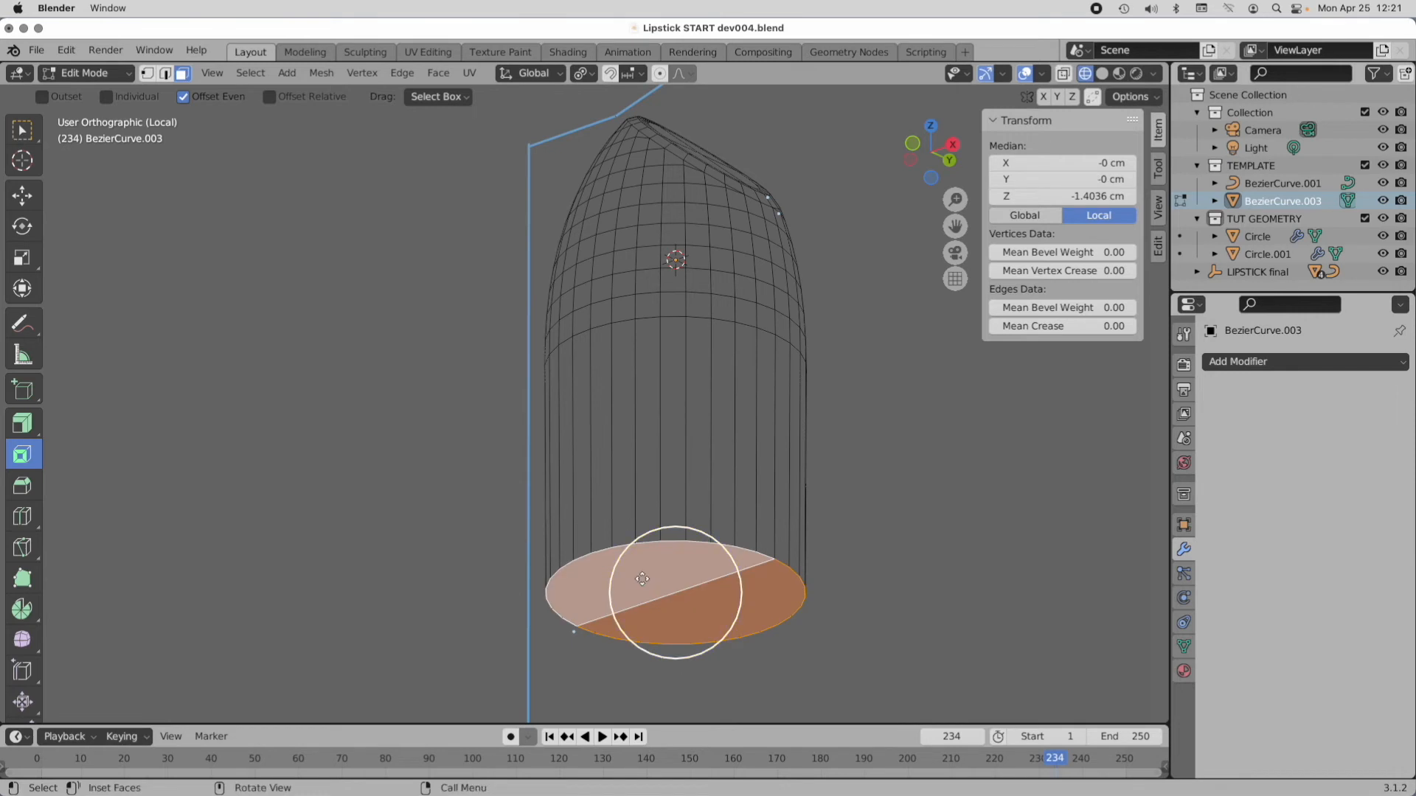
pyautogui.rightClick(642, 579)
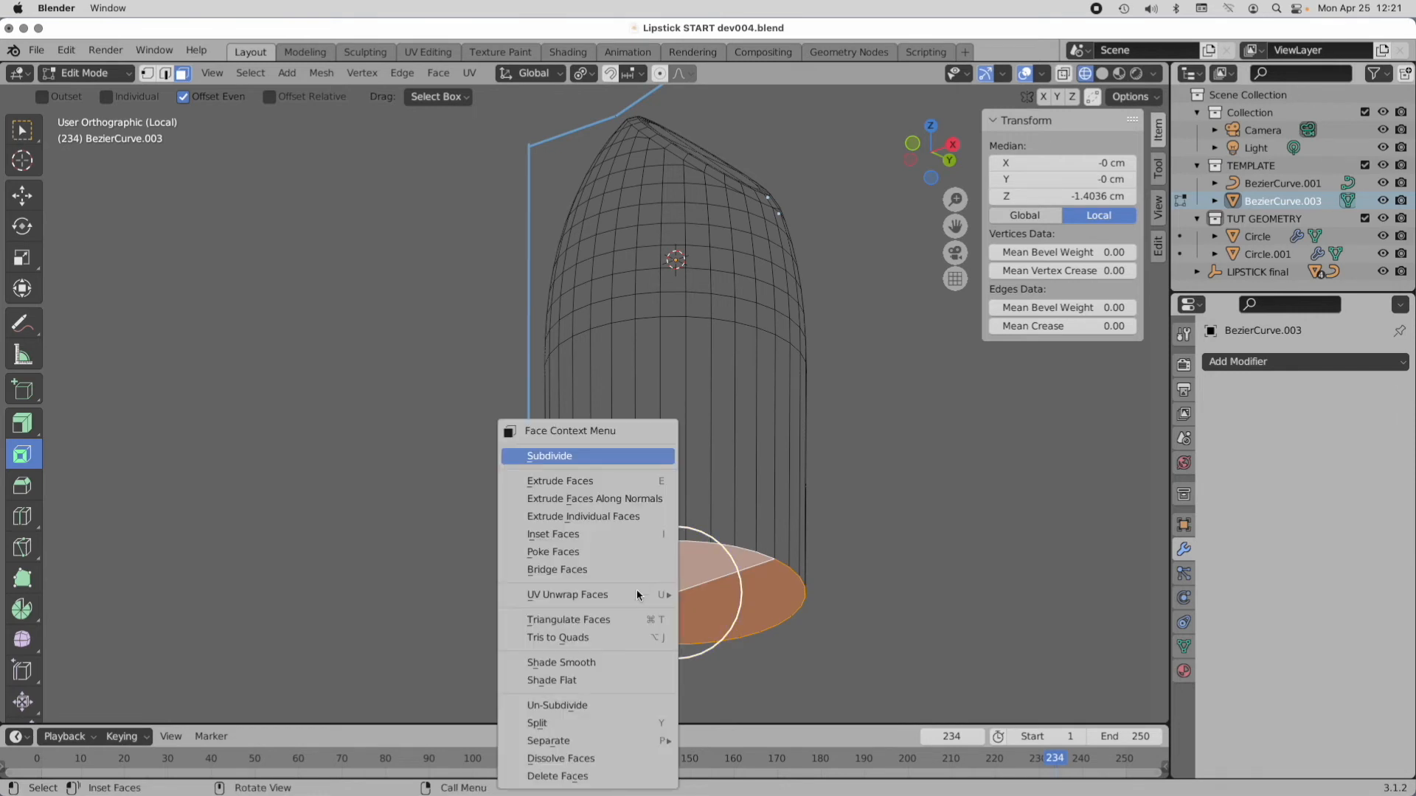
pyautogui.click(616, 777)
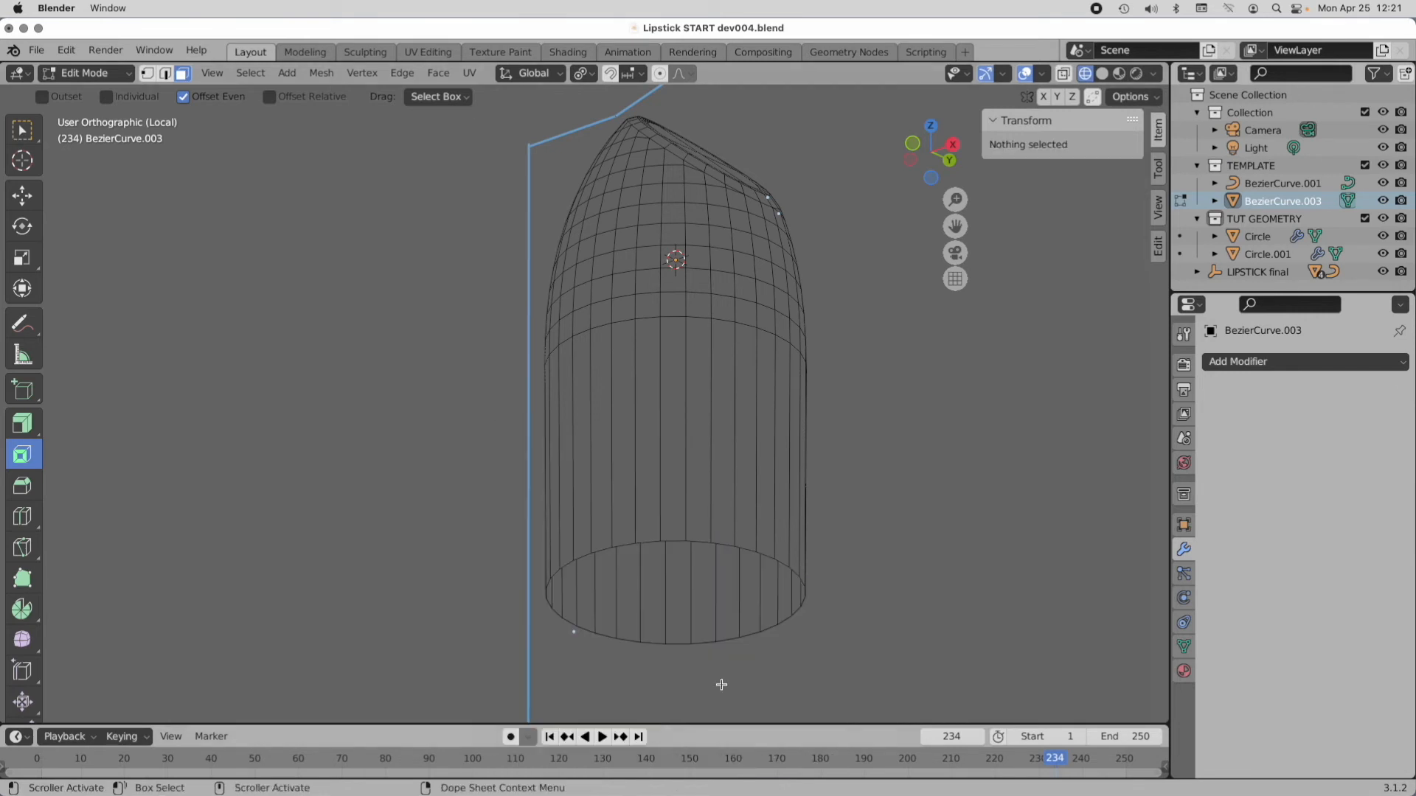
# Step: Add a Subdivision Surface modifier to the bullet
pyautogui.moveTo(876, 329); pyautogui.dragTo(832, 240, button='middle')
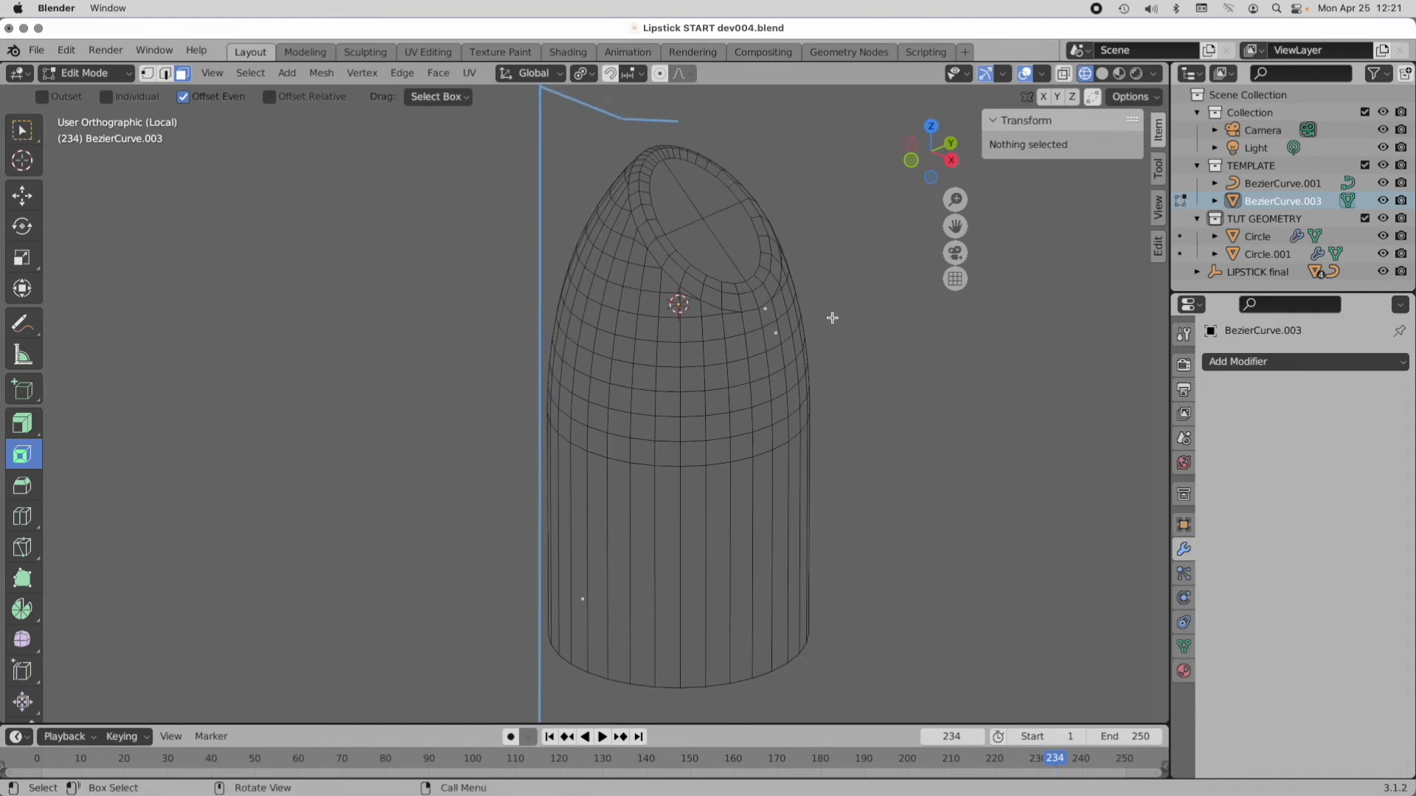
pyautogui.click(1375, 364)
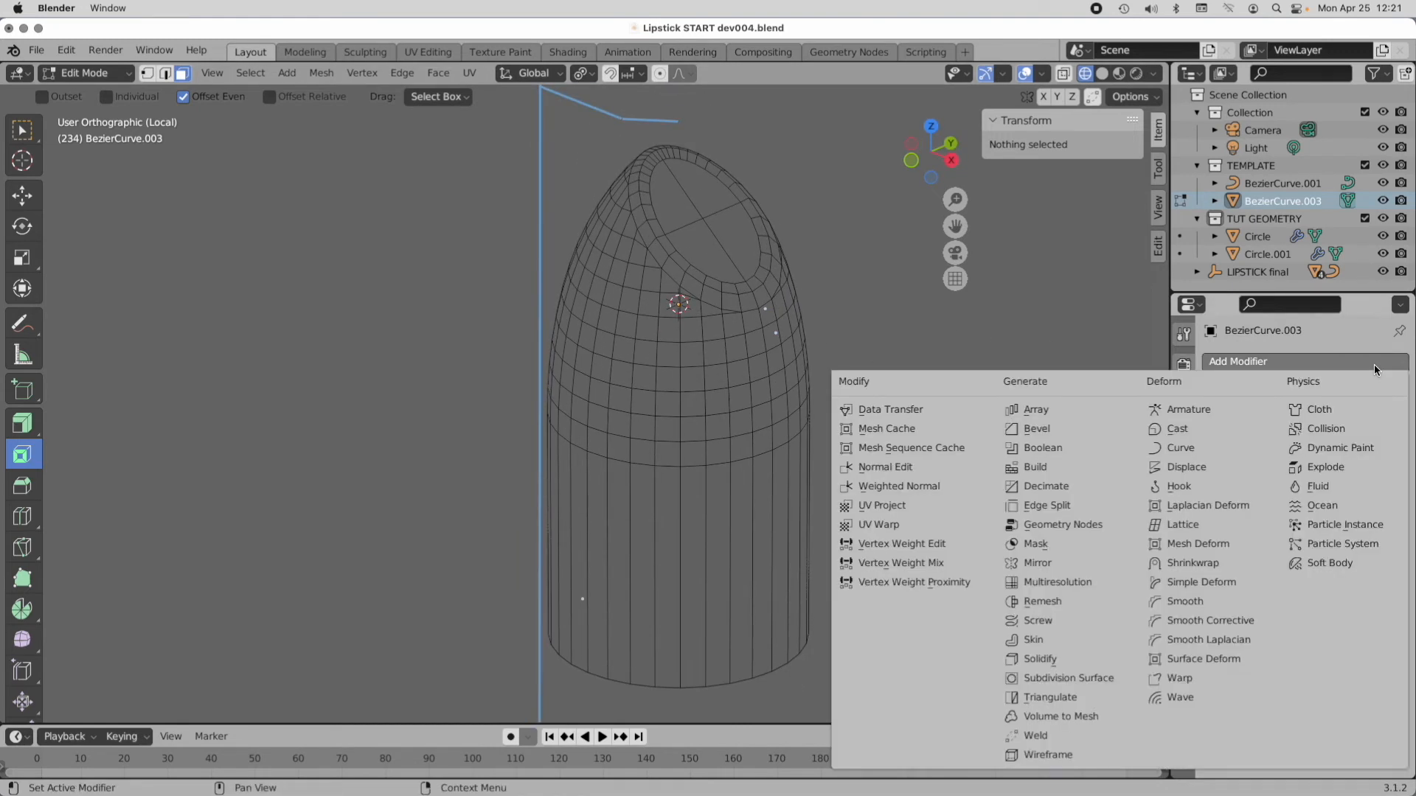
pyautogui.click(1025, 679)
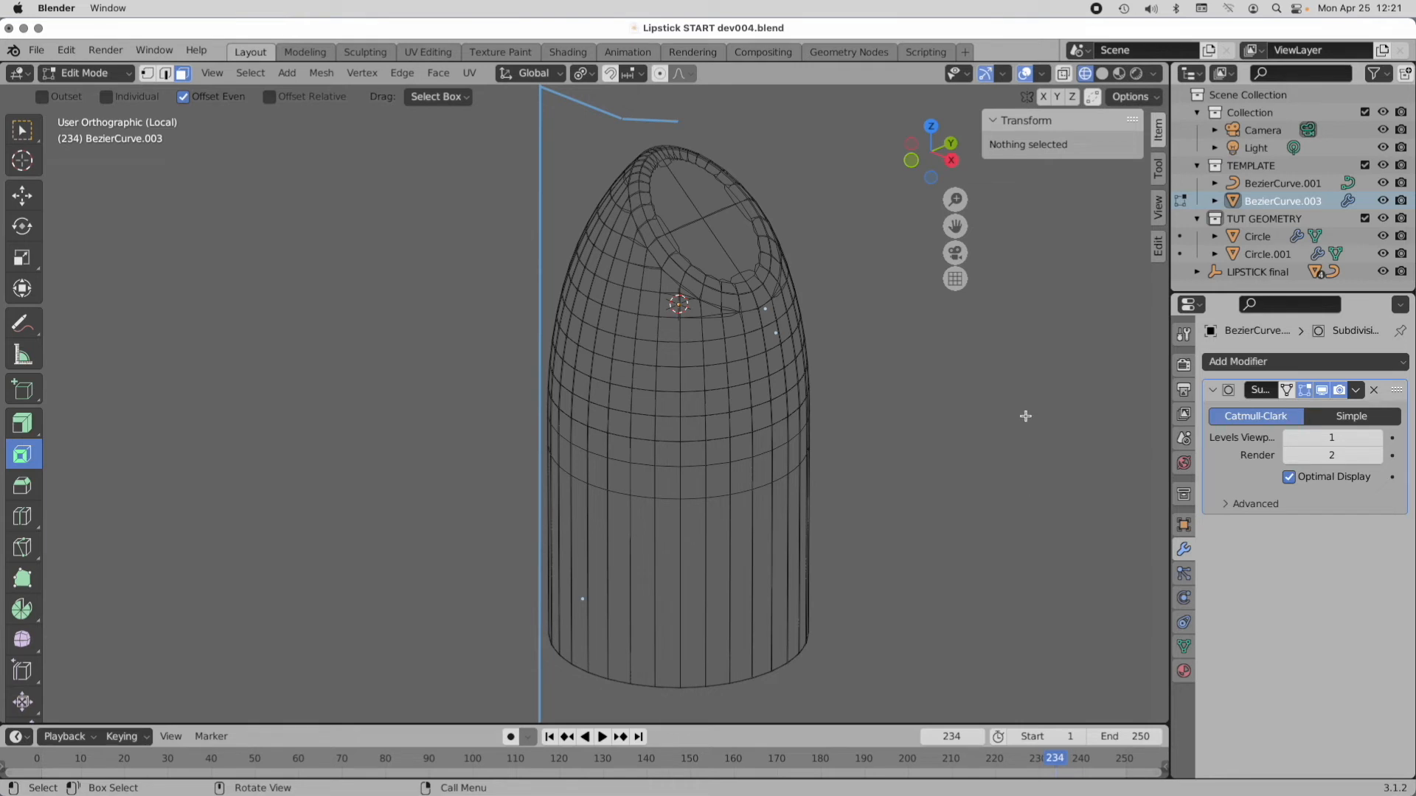
# Step: Switch to Object Mode with solid viewport shading and apply Shade Smooth to the bullet
pyautogui.click(85, 72)
pyautogui.click(84, 89)
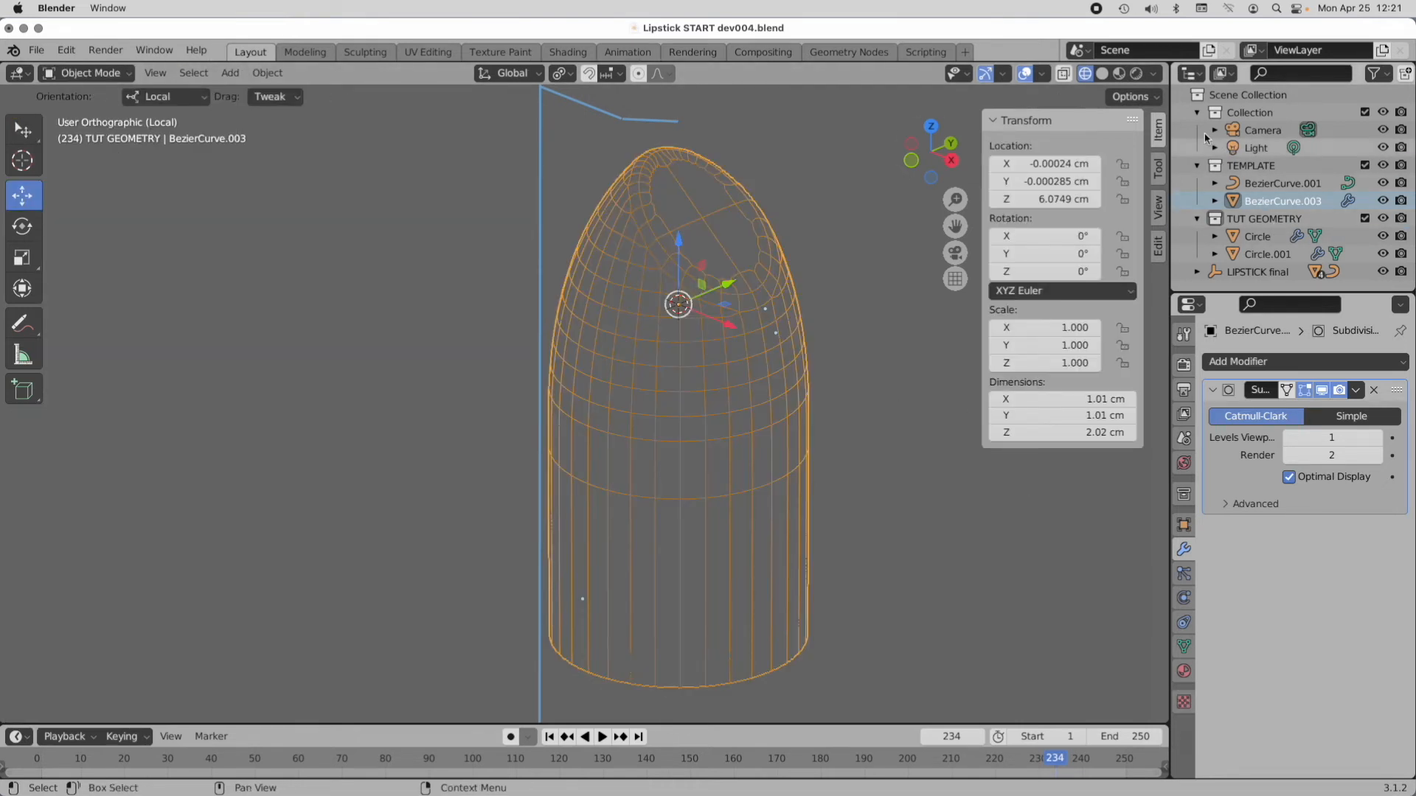
pyautogui.click(1101, 74)
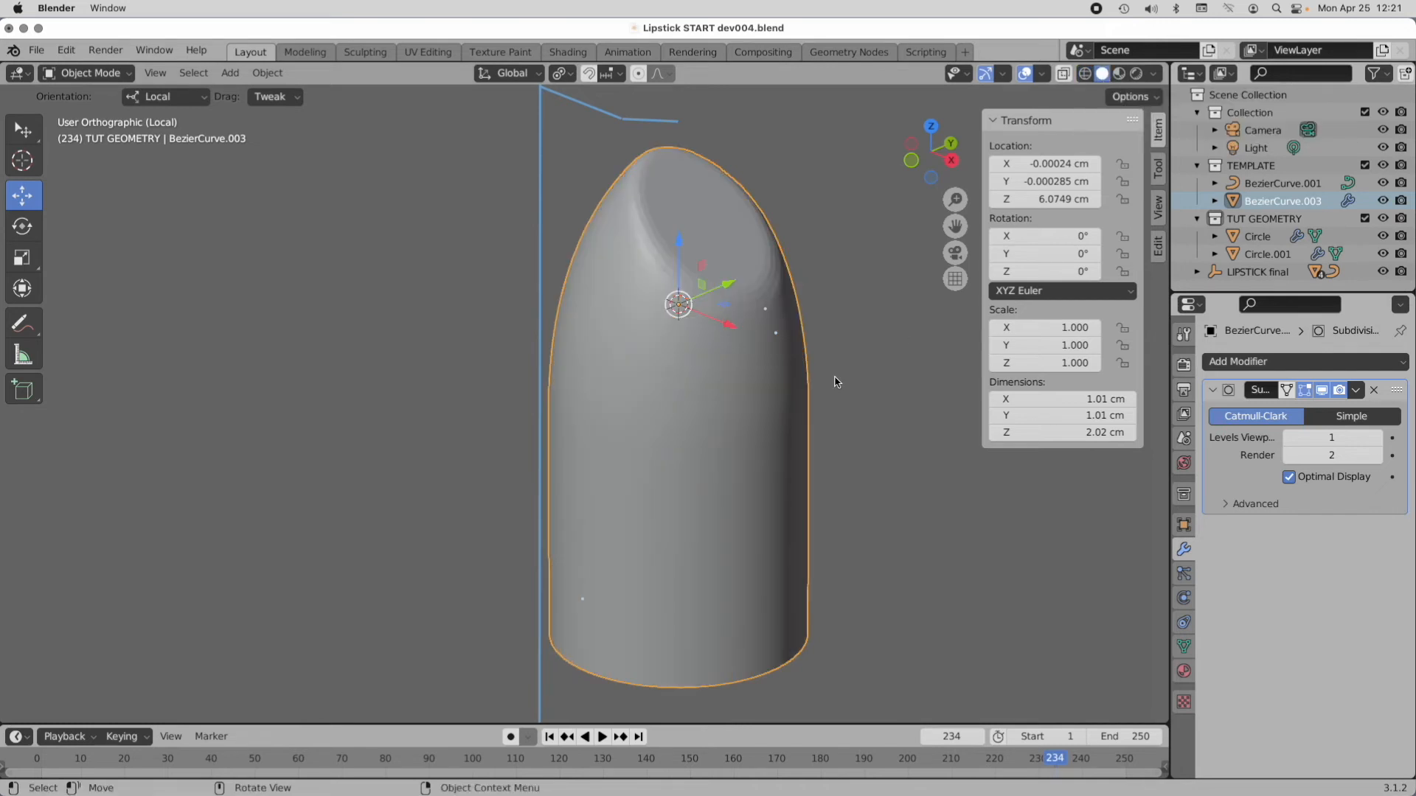
pyautogui.moveTo(873, 393); pyautogui.dragTo(869, 399, button='middle')
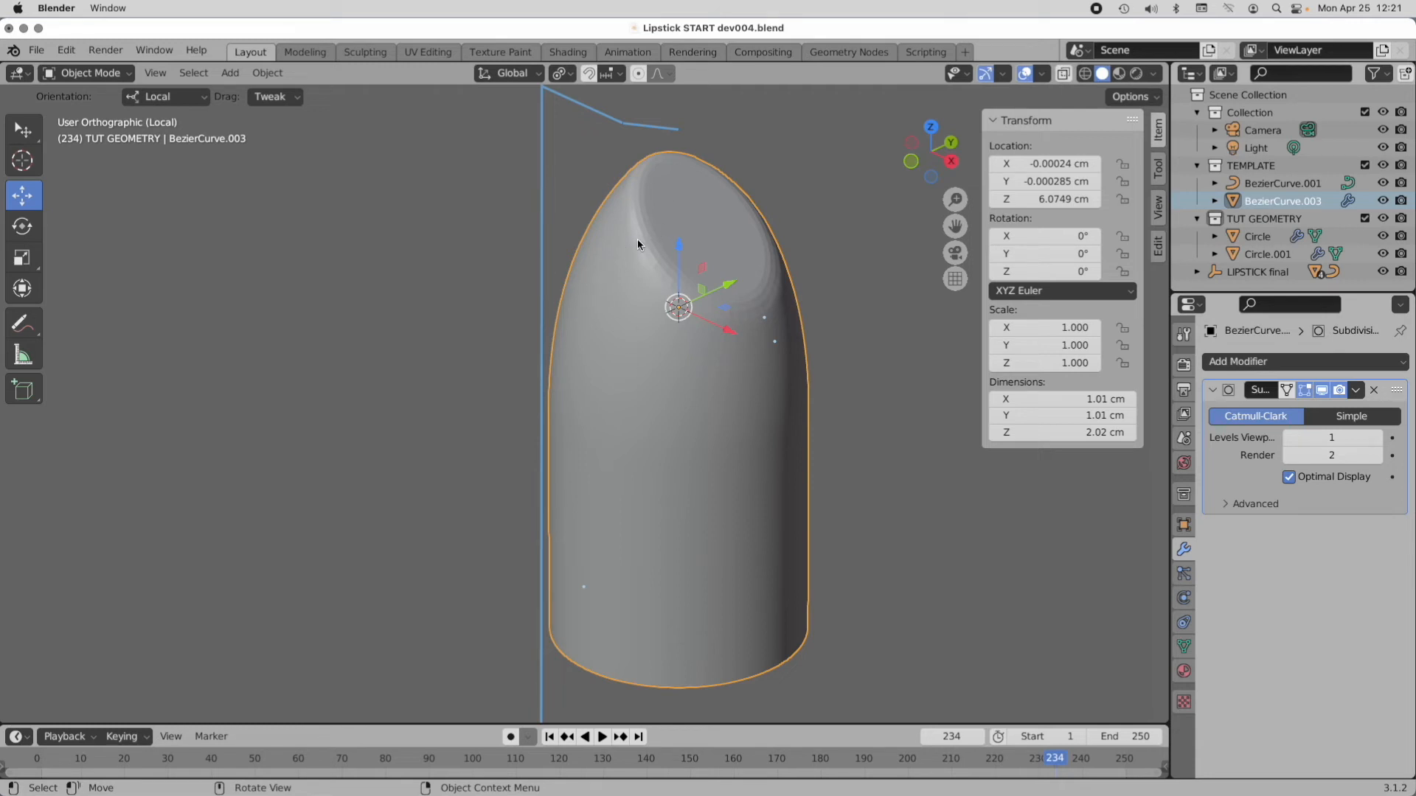
pyautogui.rightClick(622, 301)
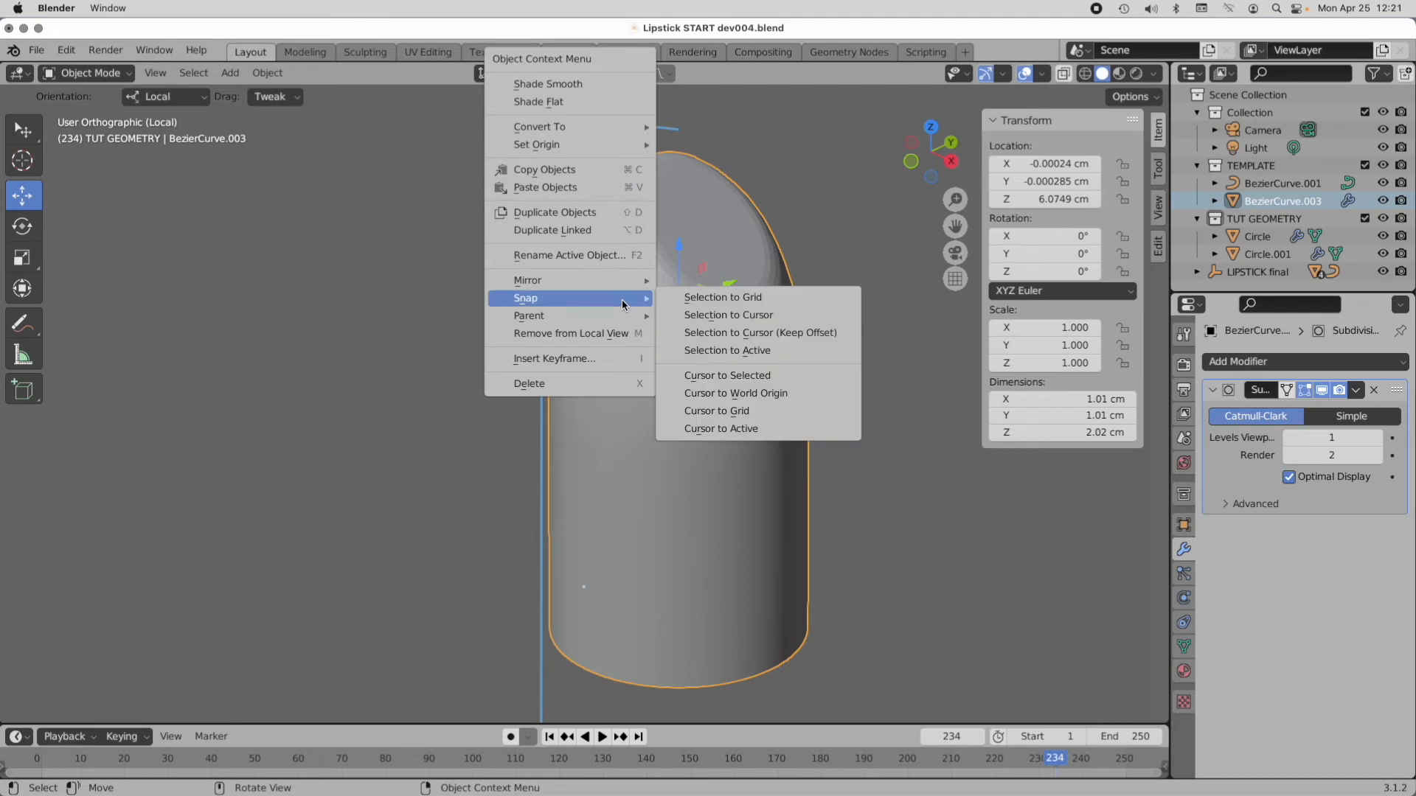
pyautogui.click(589, 85)
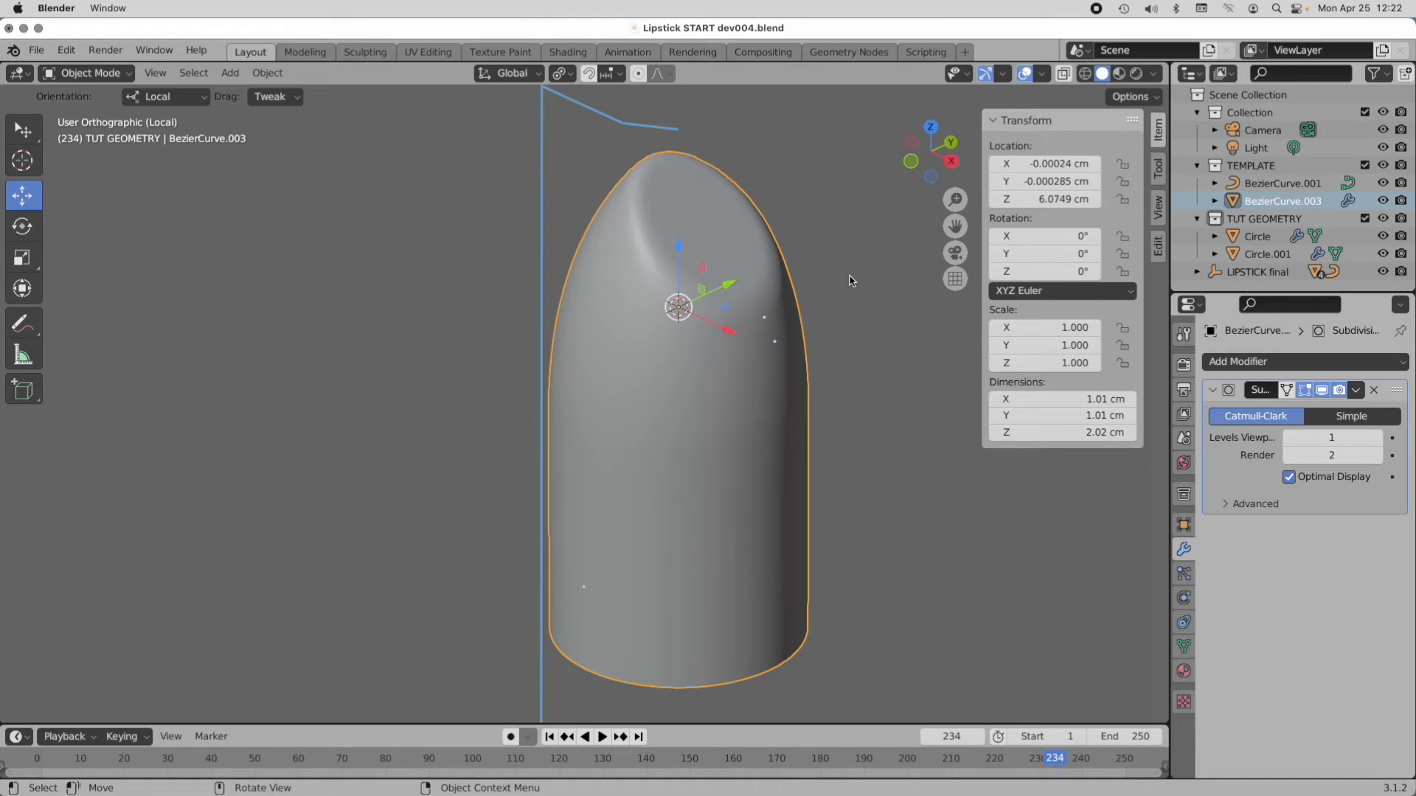
# Step: Set the viewport level of the bullet's Subdivision Surface modifier to 2
pyautogui.moveTo(850, 278)
pyautogui.mouseDown(button='middle')
pyautogui.moveTo(875, 288)
pyautogui.moveTo(858, 289)
pyautogui.mouseUp(button='middle')
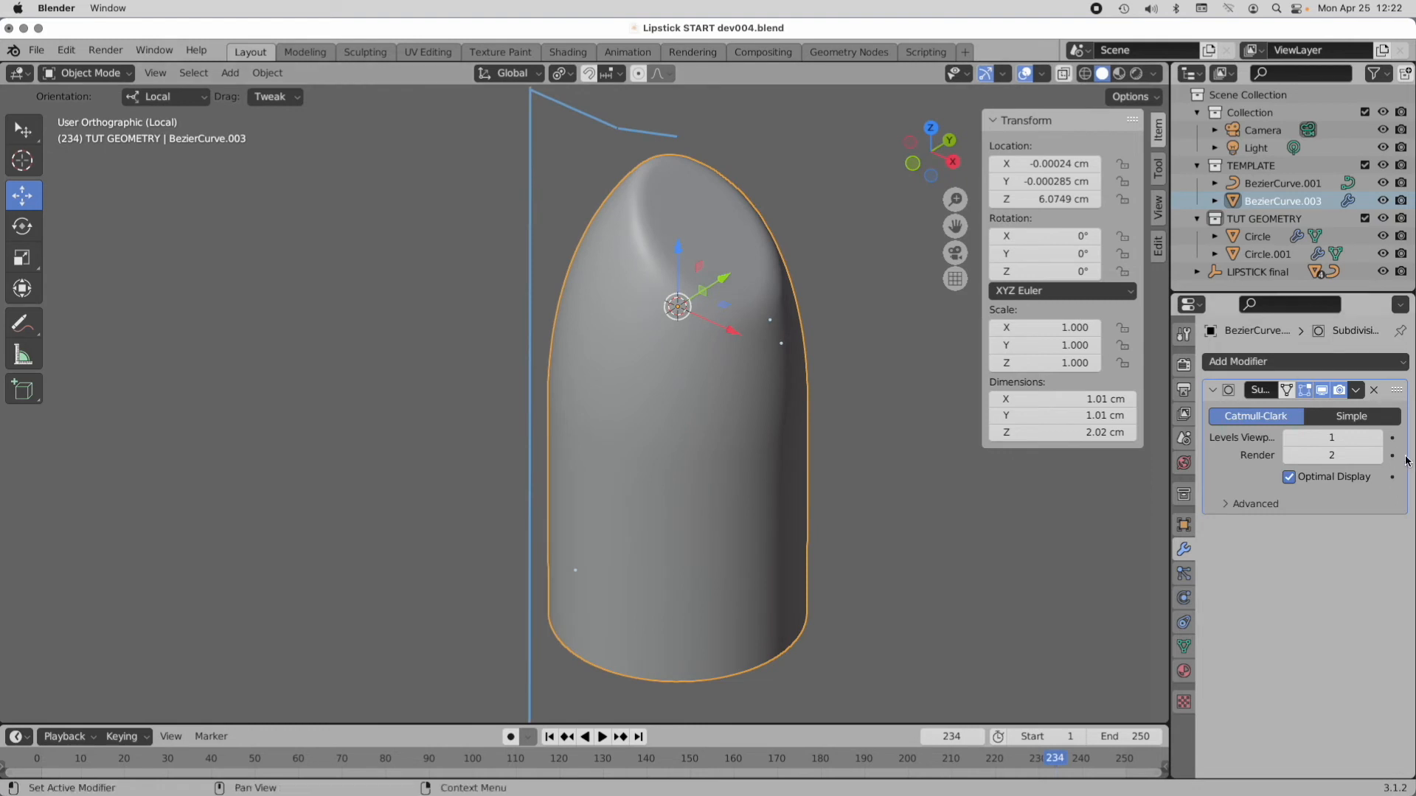
pyautogui.click(1354, 438)
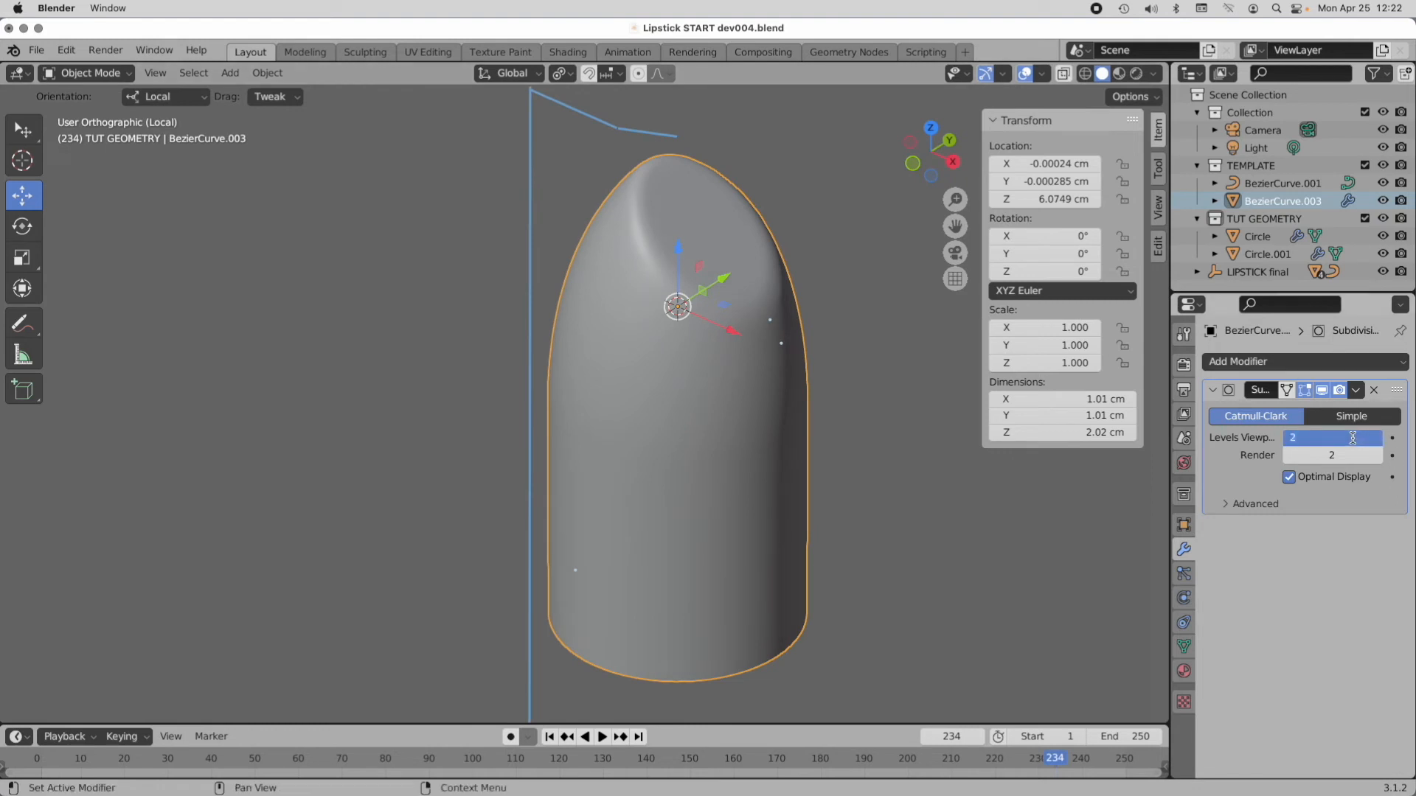
pyautogui.press('Return')
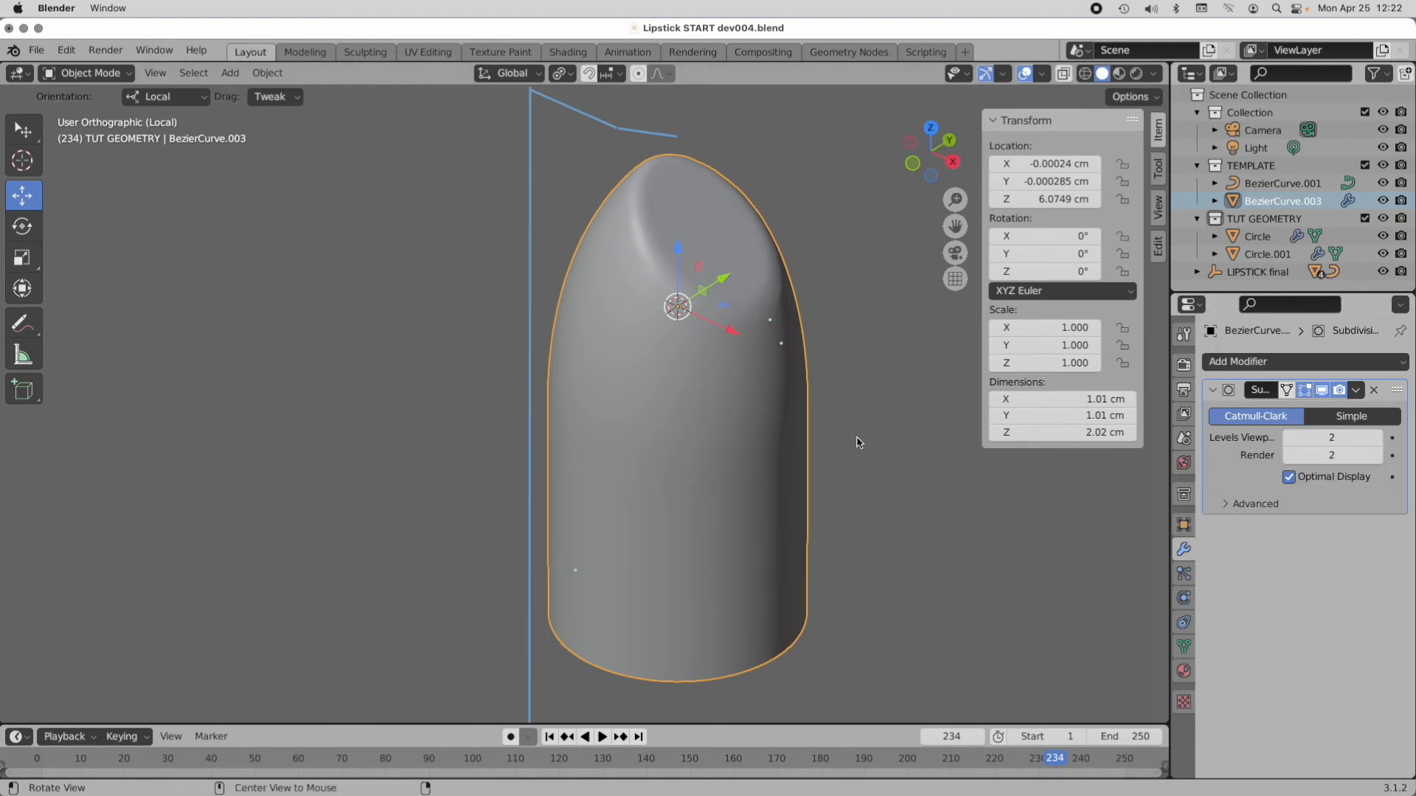
pyautogui.moveTo(857, 442); pyautogui.dragTo(848, 405, button='middle')
pyautogui.scroll(-3, 847, 405)
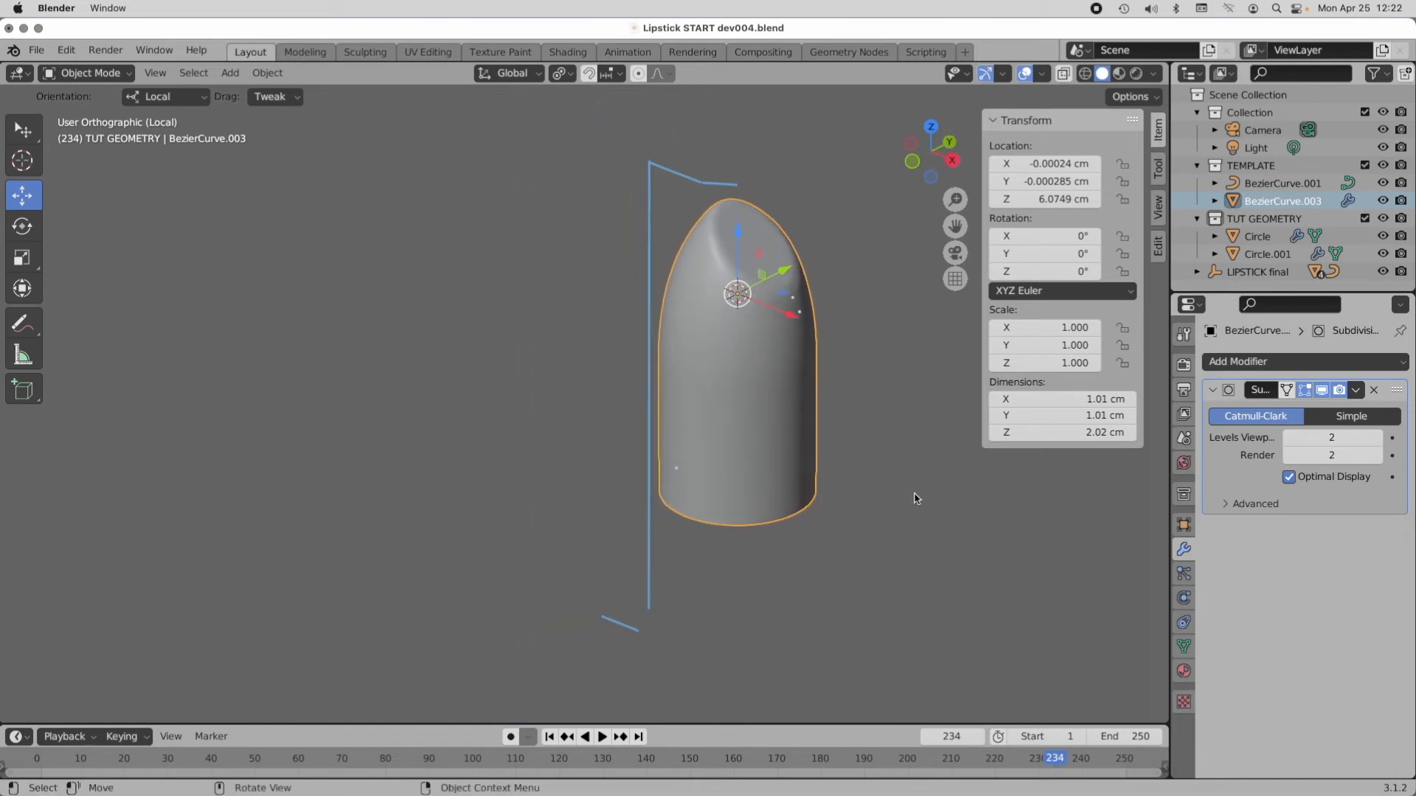
# Step: Deselect the bullet and leave local view to bring the complete lipstick models back into view
pyautogui.click(914, 498)
pyautogui.press('KP_Divide')
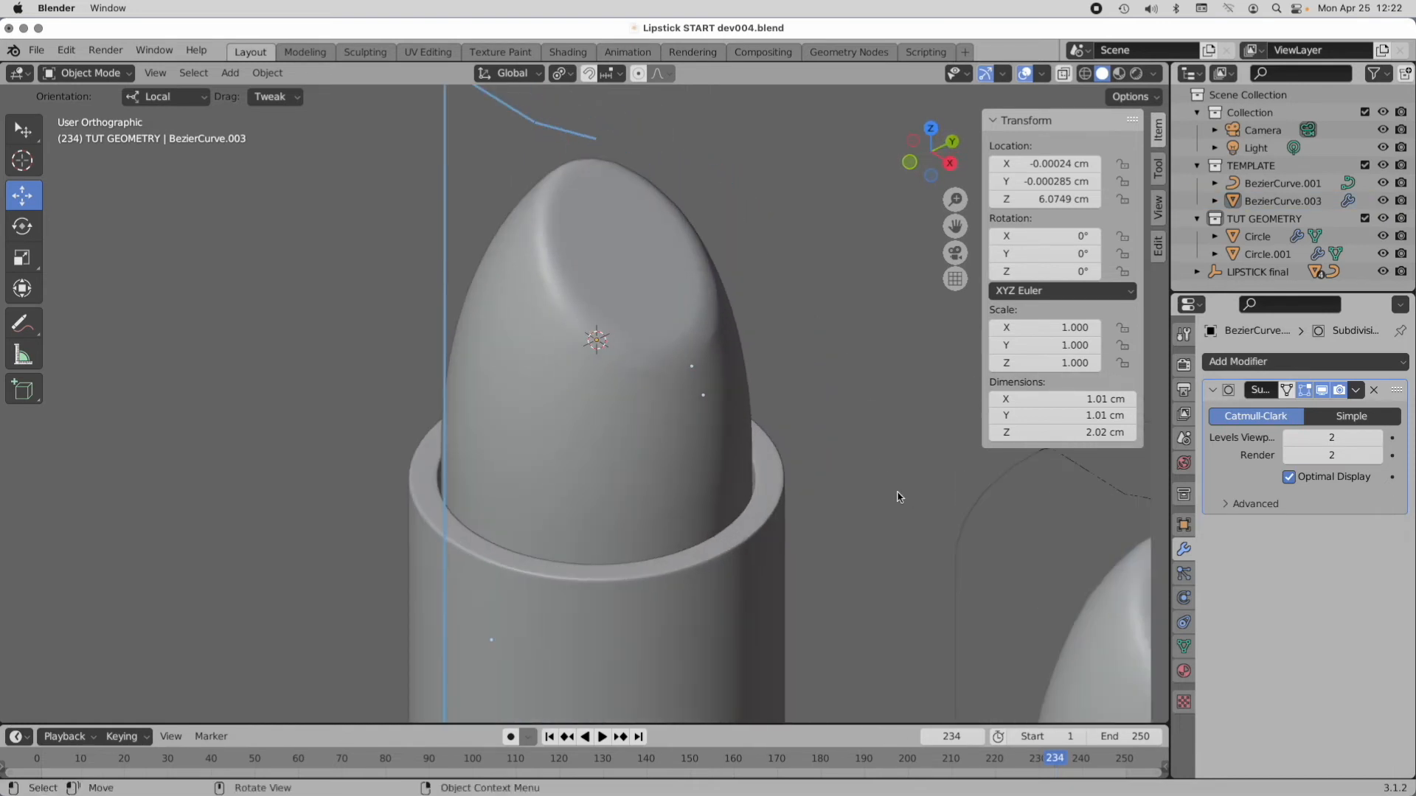
pyautogui.scroll(-1, 731, 458)
pyautogui.scroll(-2, 731, 458)
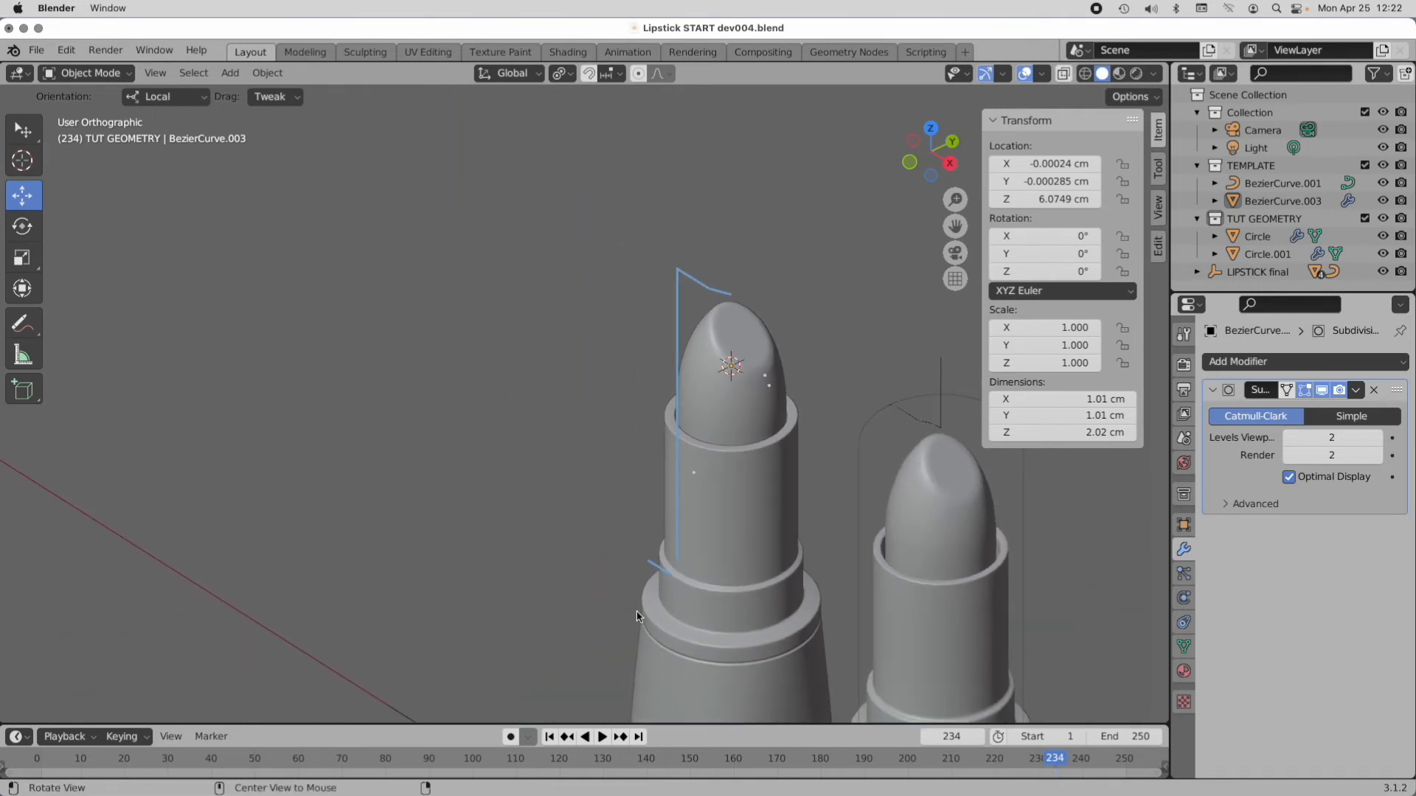
pyautogui.keyDown('shift'); pyautogui.moveTo(767, 664); pyautogui.dragTo(696, 371, button='middle'); pyautogui.keyUp('shift')
pyautogui.keyDown('alt'); pyautogui.moveTo(696, 371); pyautogui.dragTo(629, 376); pyautogui.keyUp('alt')
pyautogui.keyDown('shift'); pyautogui.moveTo(629, 376); pyautogui.dragTo(667, 357, button='middle'); pyautogui.keyUp('shift')
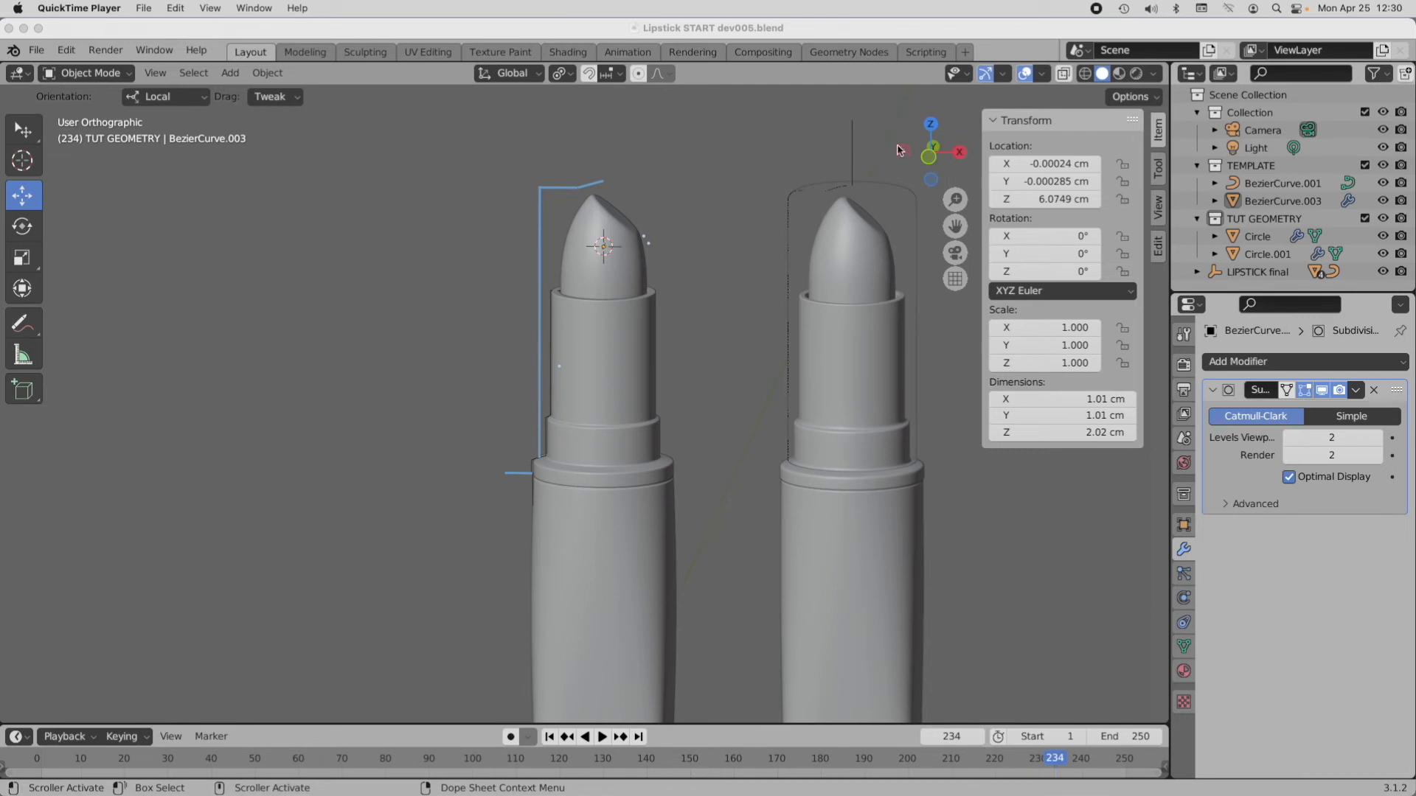
# Step: In the front orthographic view, select the old Bezier profile curve along the tube's outer edge and delete it
pyautogui.click(927, 160)
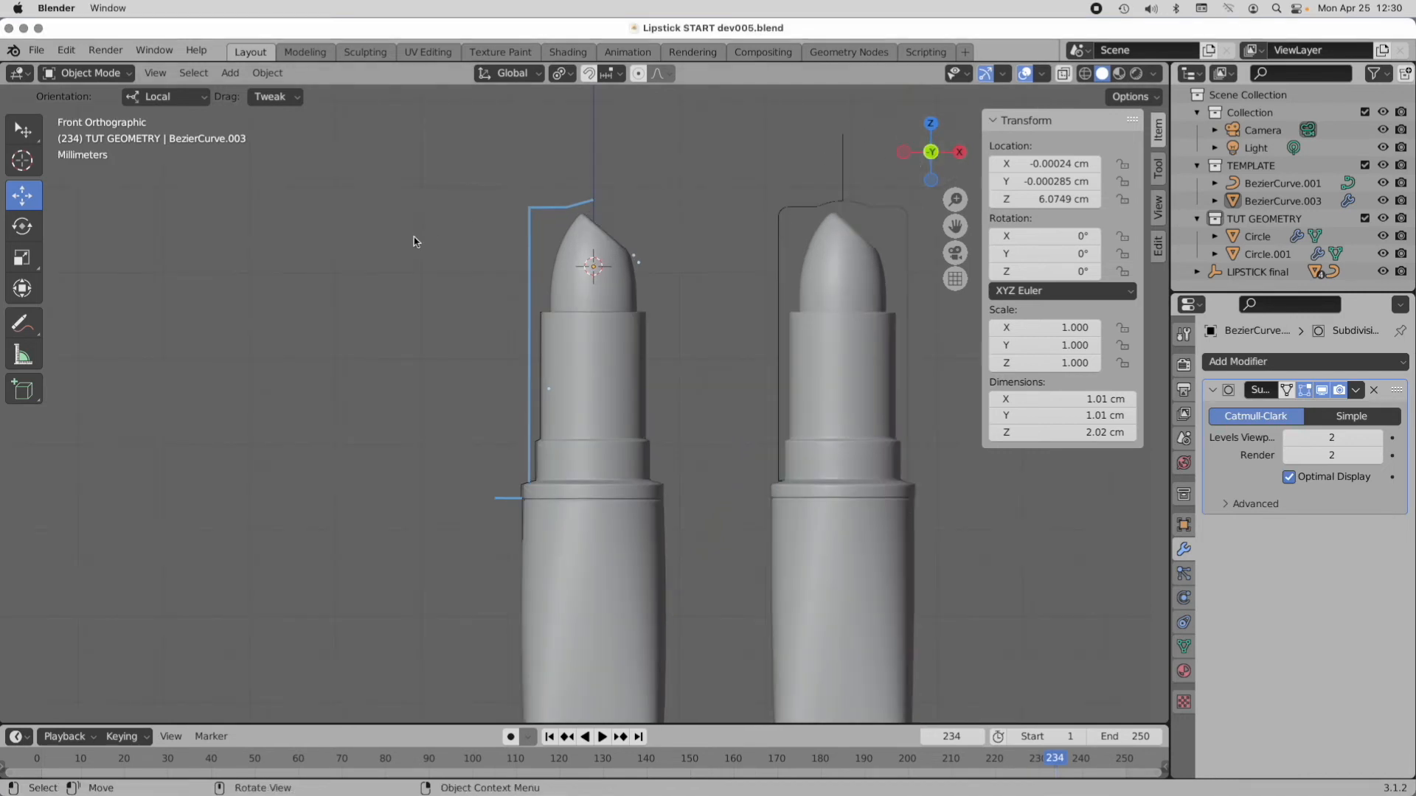
pyautogui.scroll(3, 546, 334)
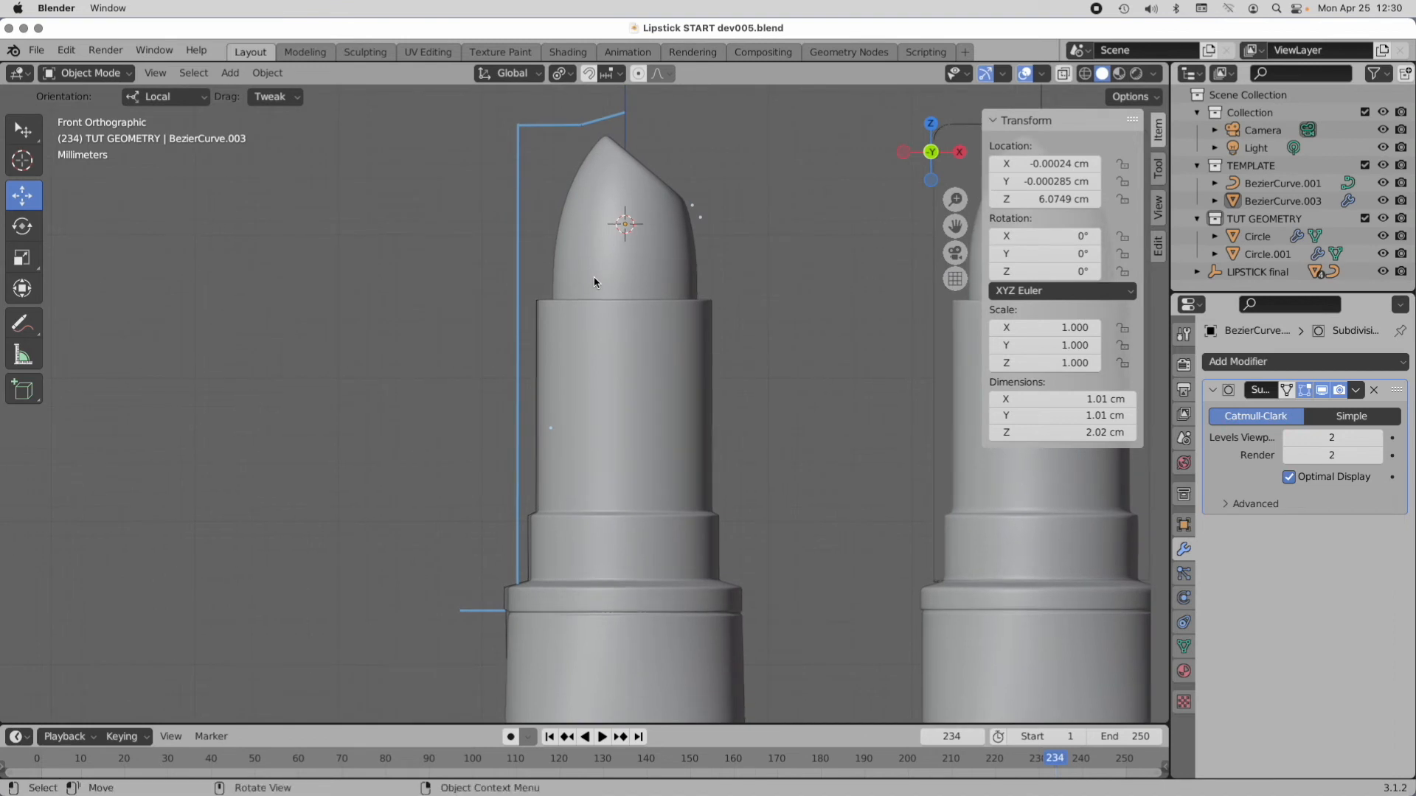
pyautogui.click(504, 592)
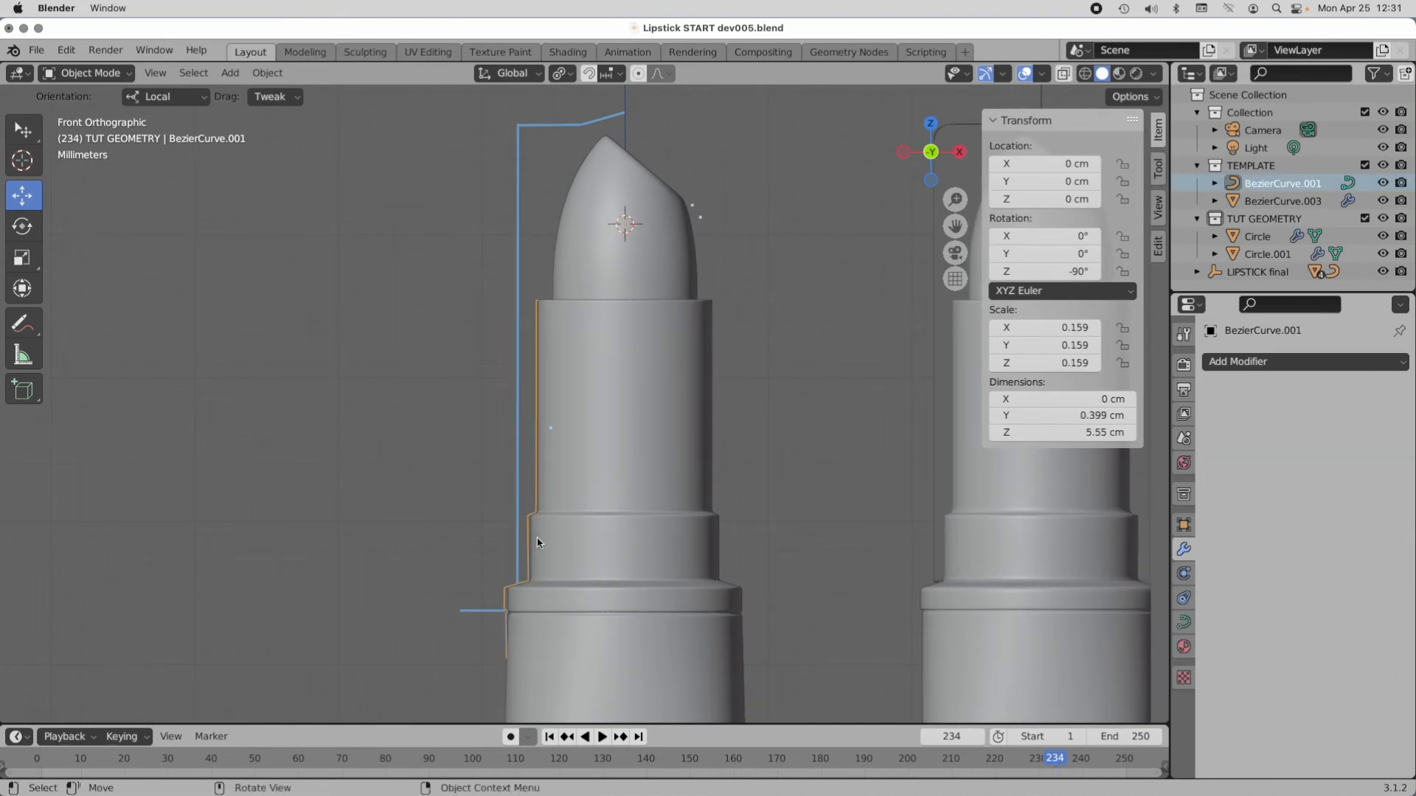
pyautogui.press('x')
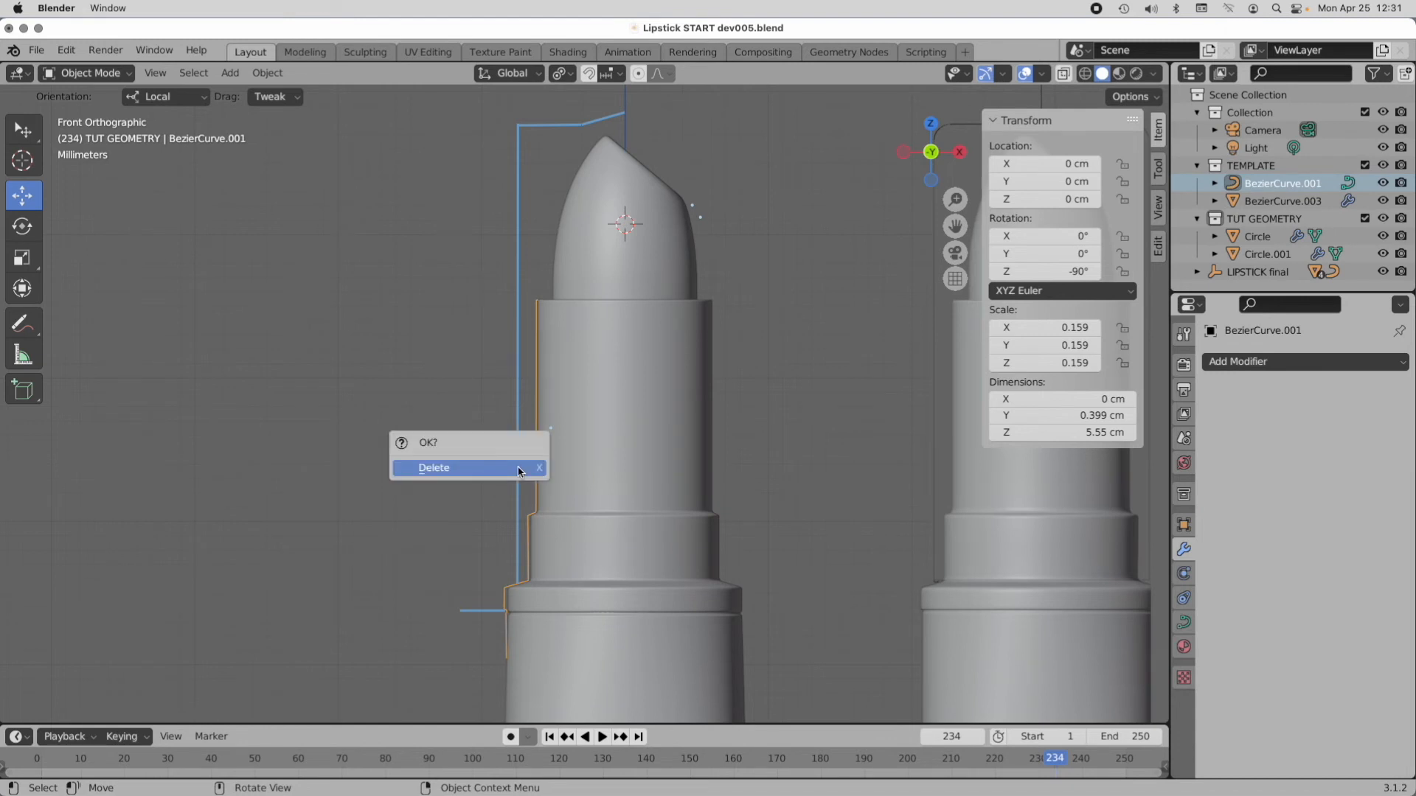
pyautogui.click(520, 469)
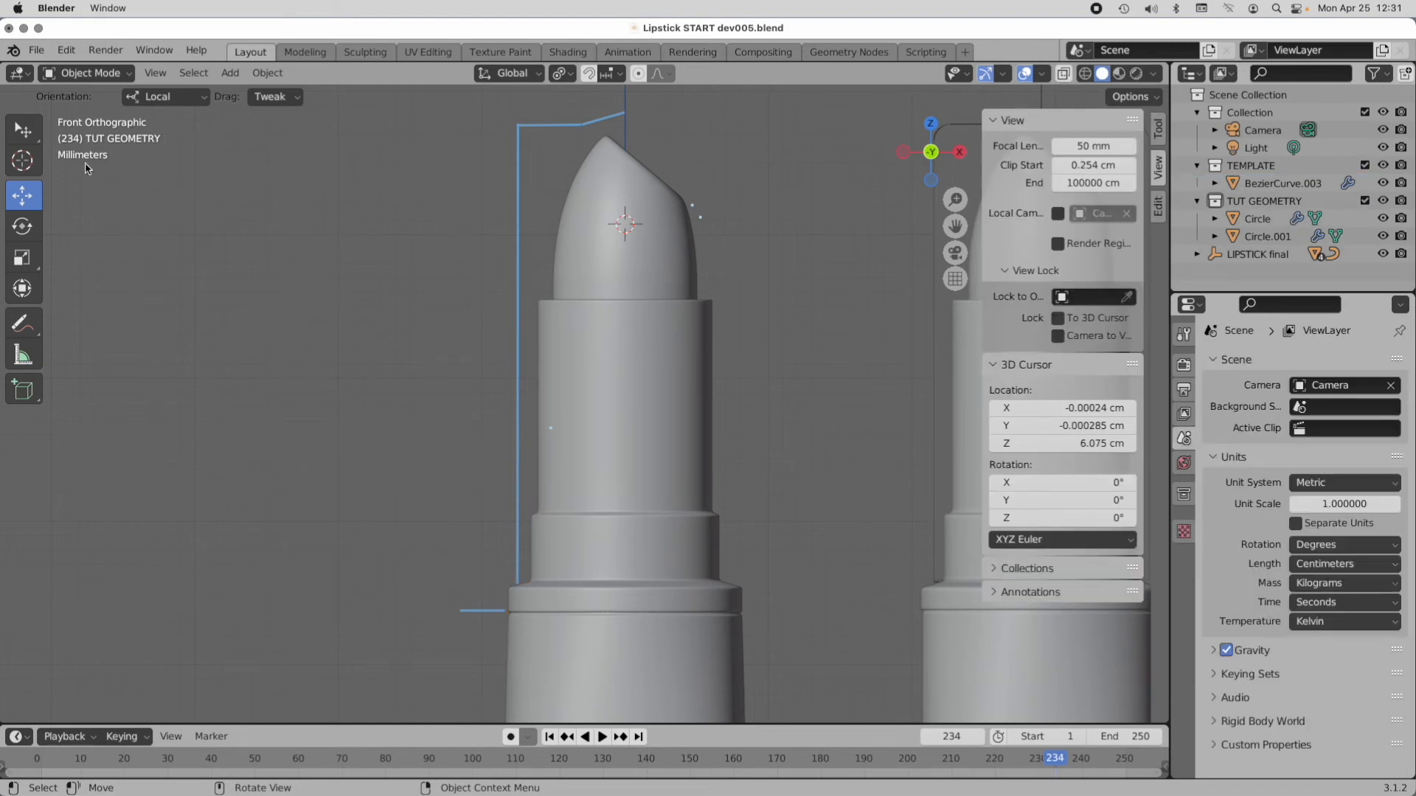
# Step: Place the 3D cursor at the lower end of the blue cap guide's vertical line and add a 3D Point curve there
pyautogui.click(22, 162)
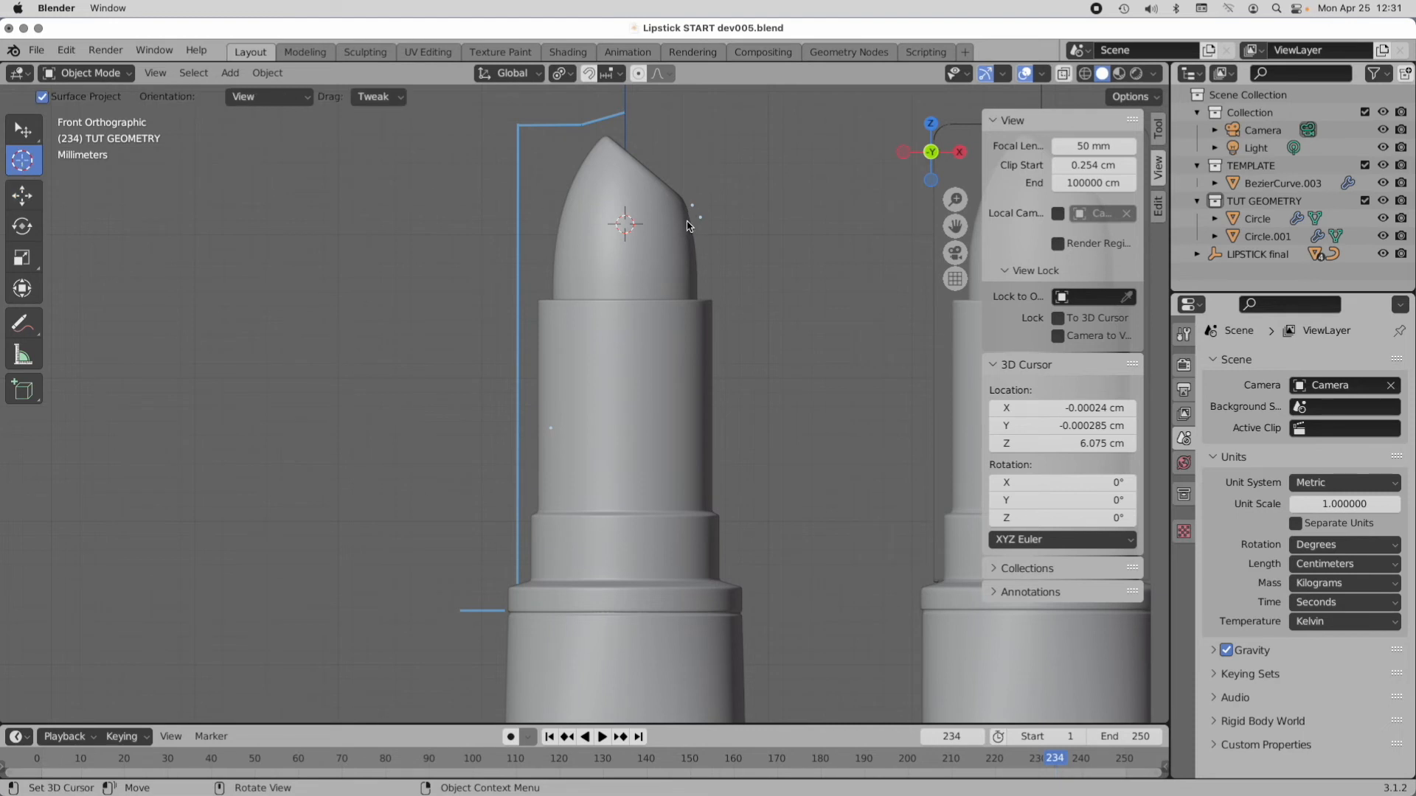
pyautogui.moveTo(628, 227); pyautogui.dragTo(522, 580)
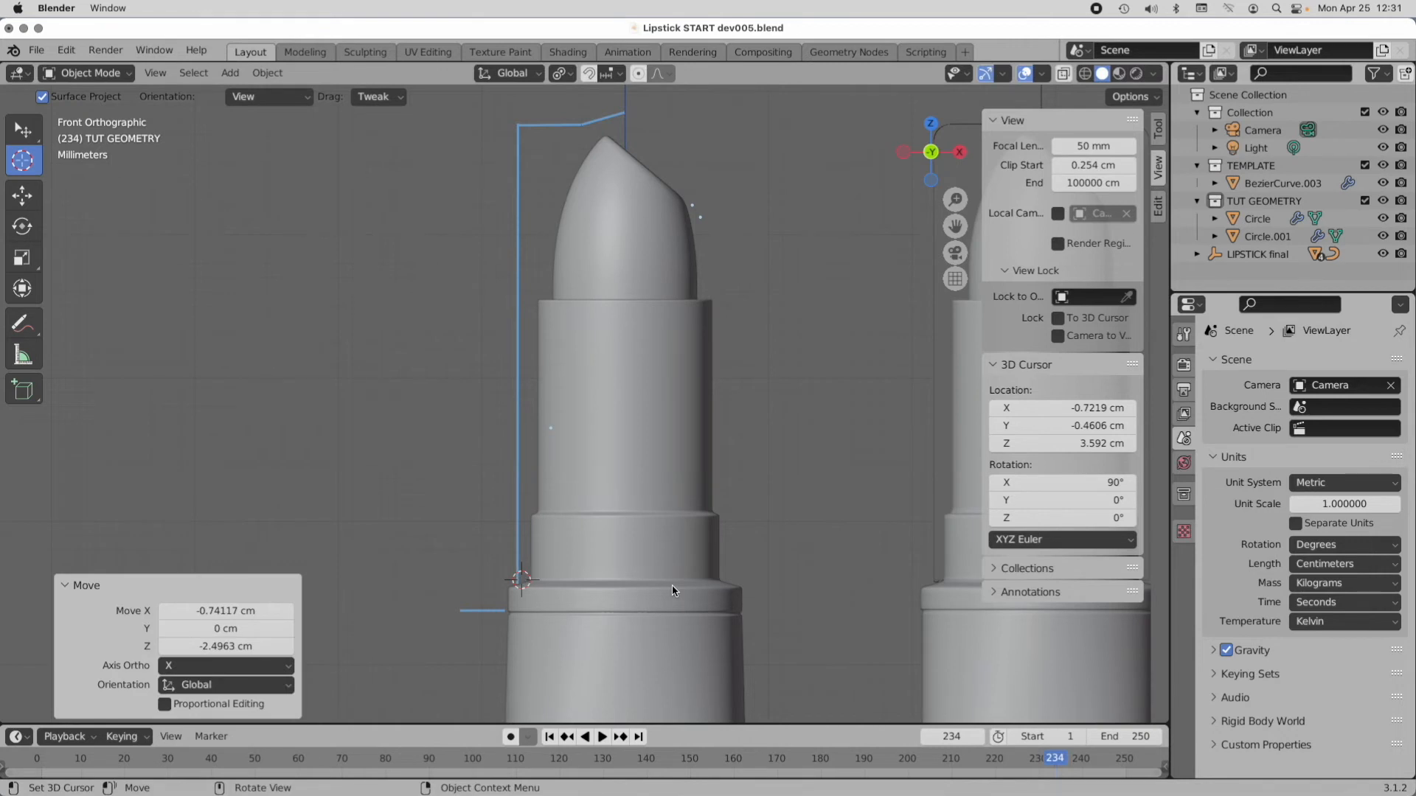
pyautogui.click(233, 73)
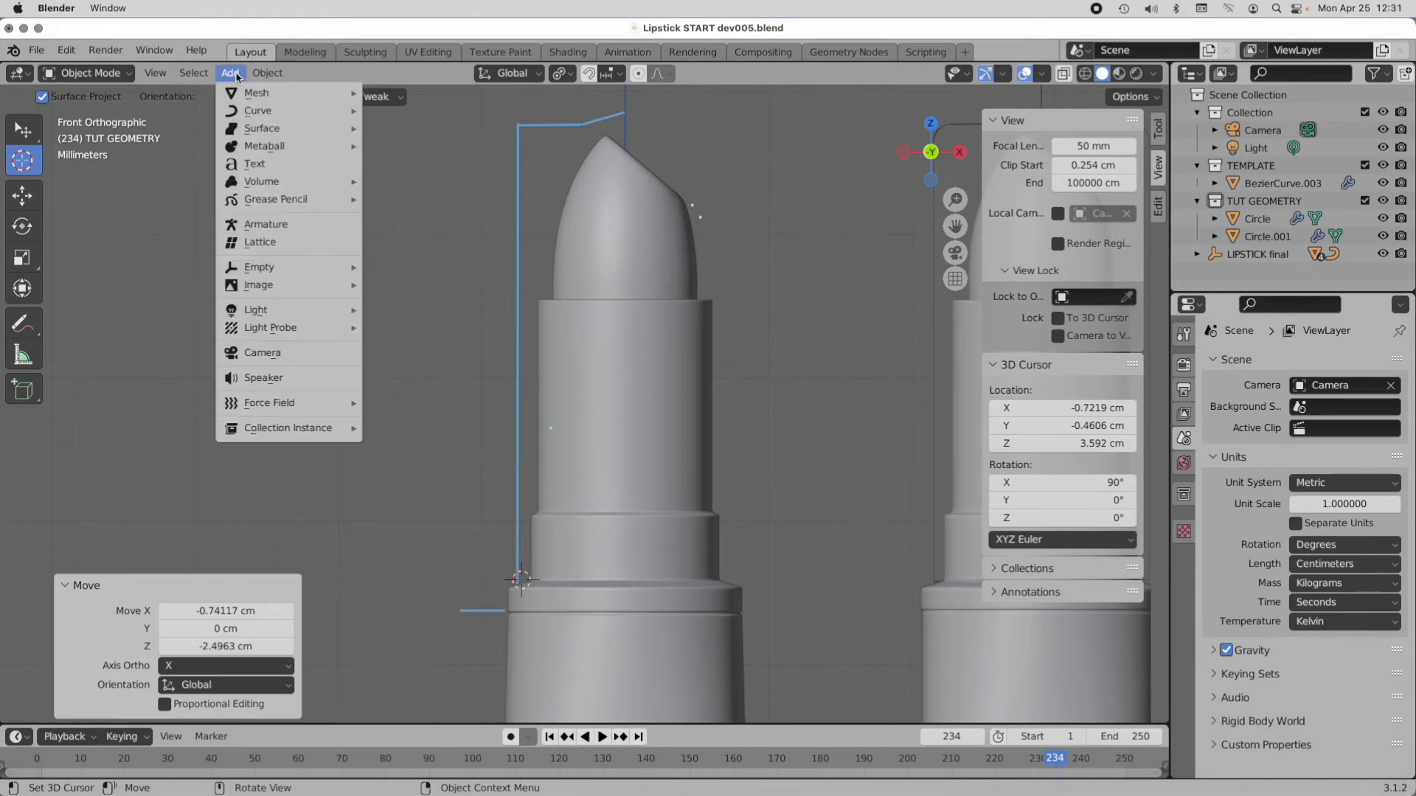
pyautogui.moveTo(243, 110)
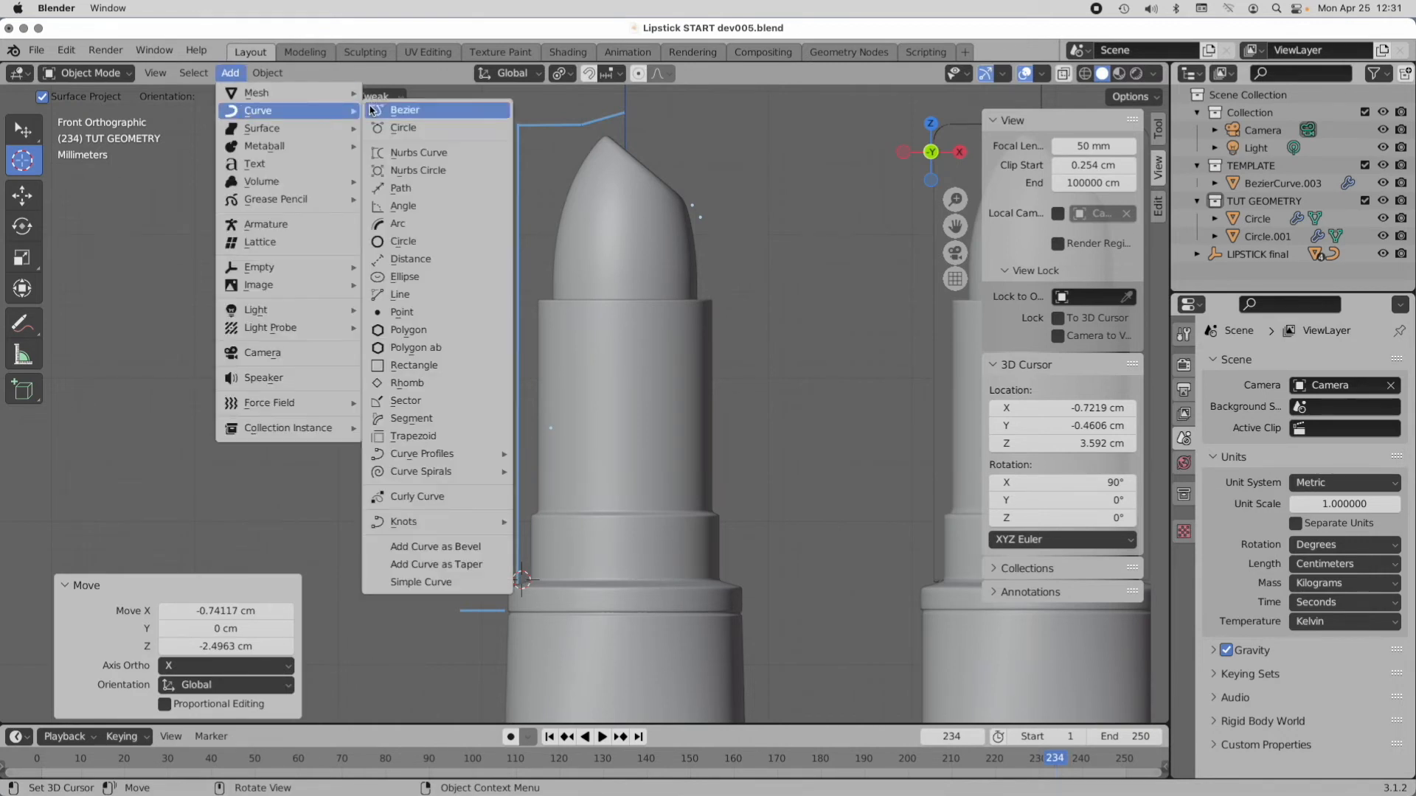
pyautogui.click(438, 314)
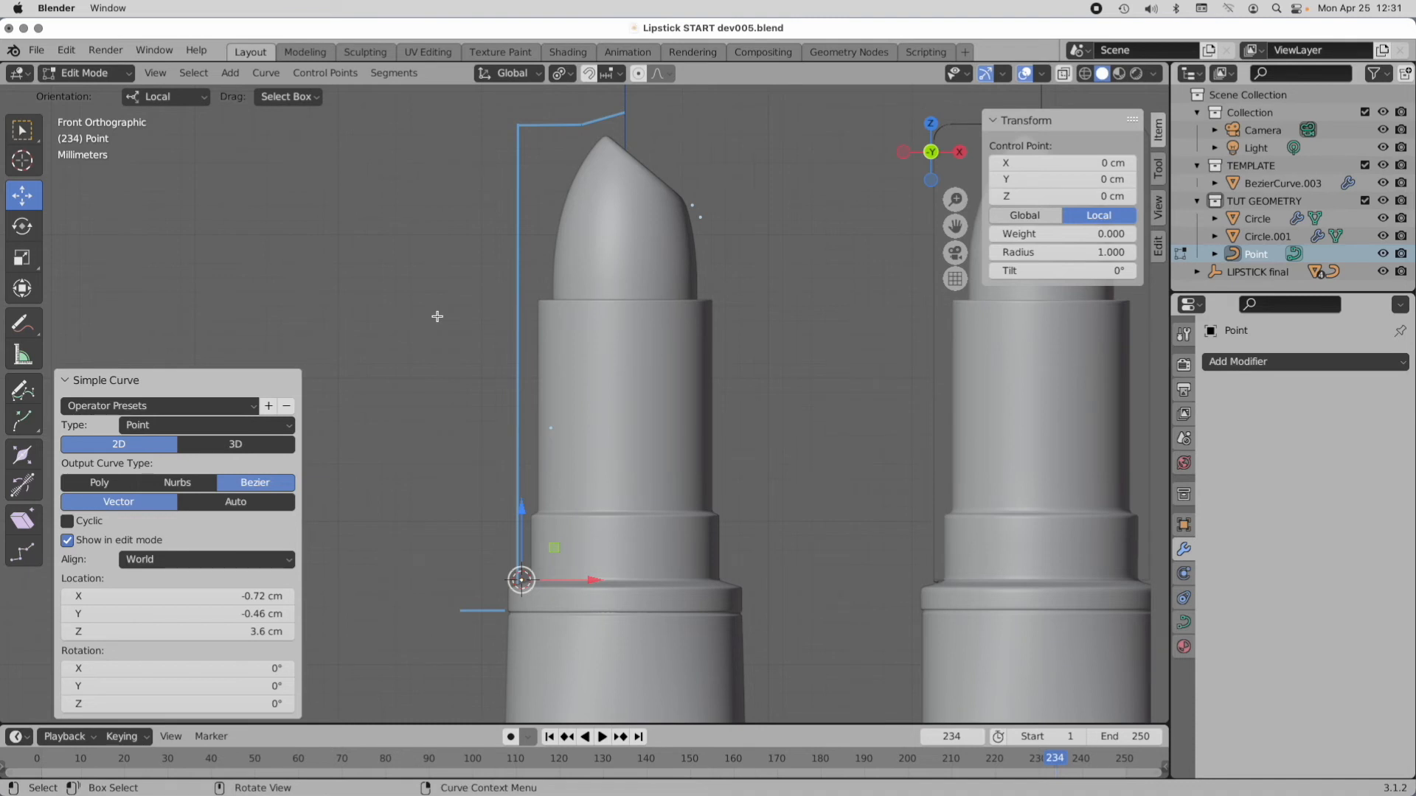
pyautogui.click(259, 446)
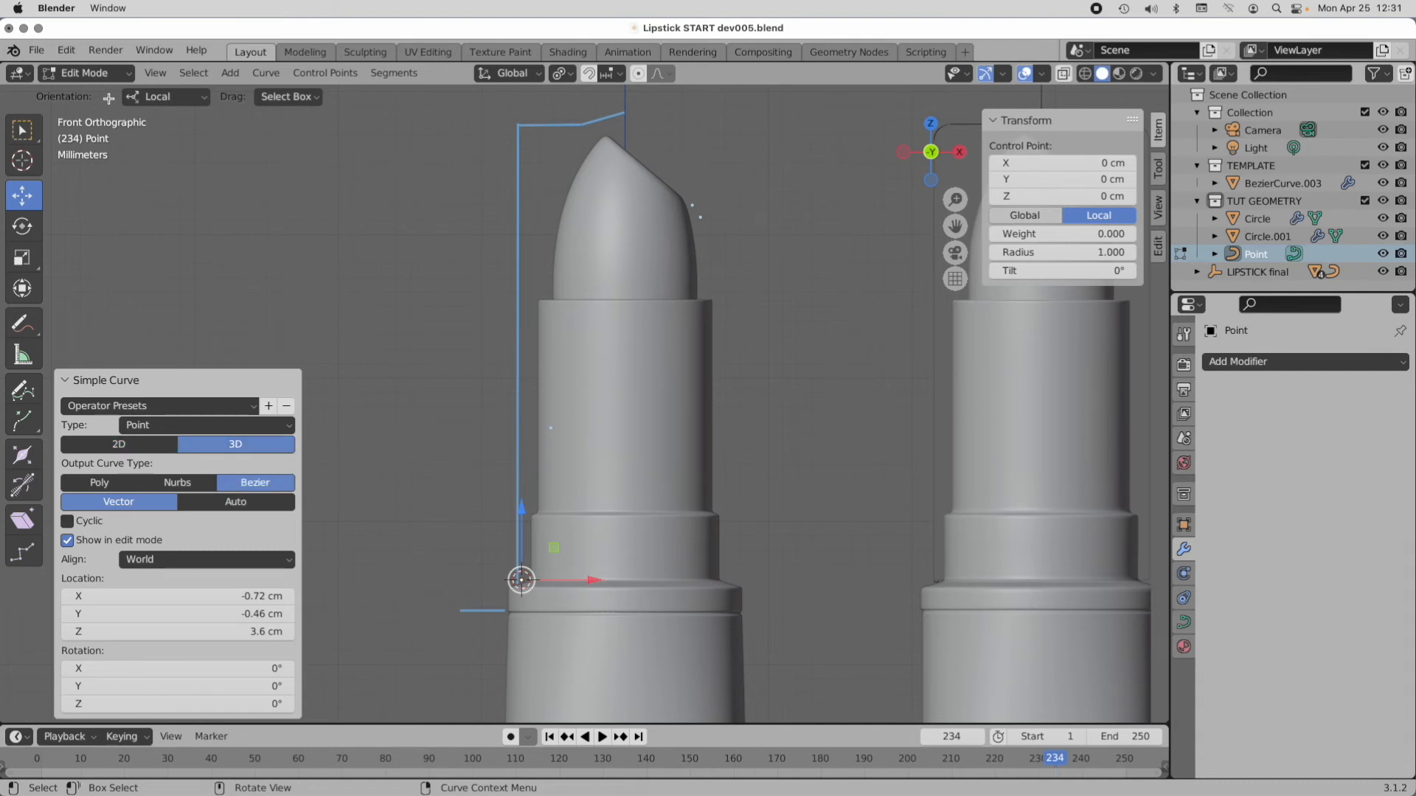
# Step: Extrude the curve point straight up along Z by about 3.16 cm to the guide's upper corner
pyautogui.rightClick(337, 191)
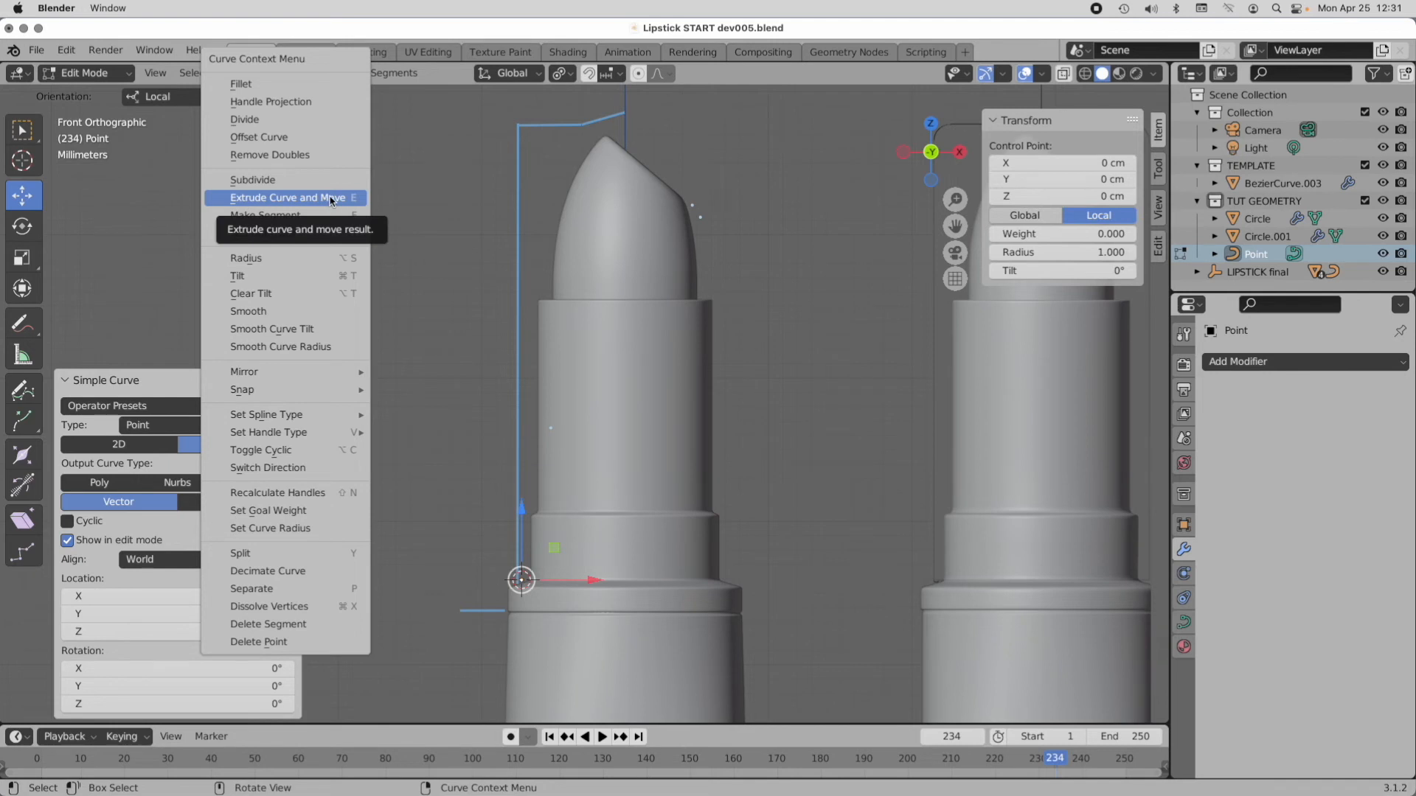
pyautogui.click(331, 199)
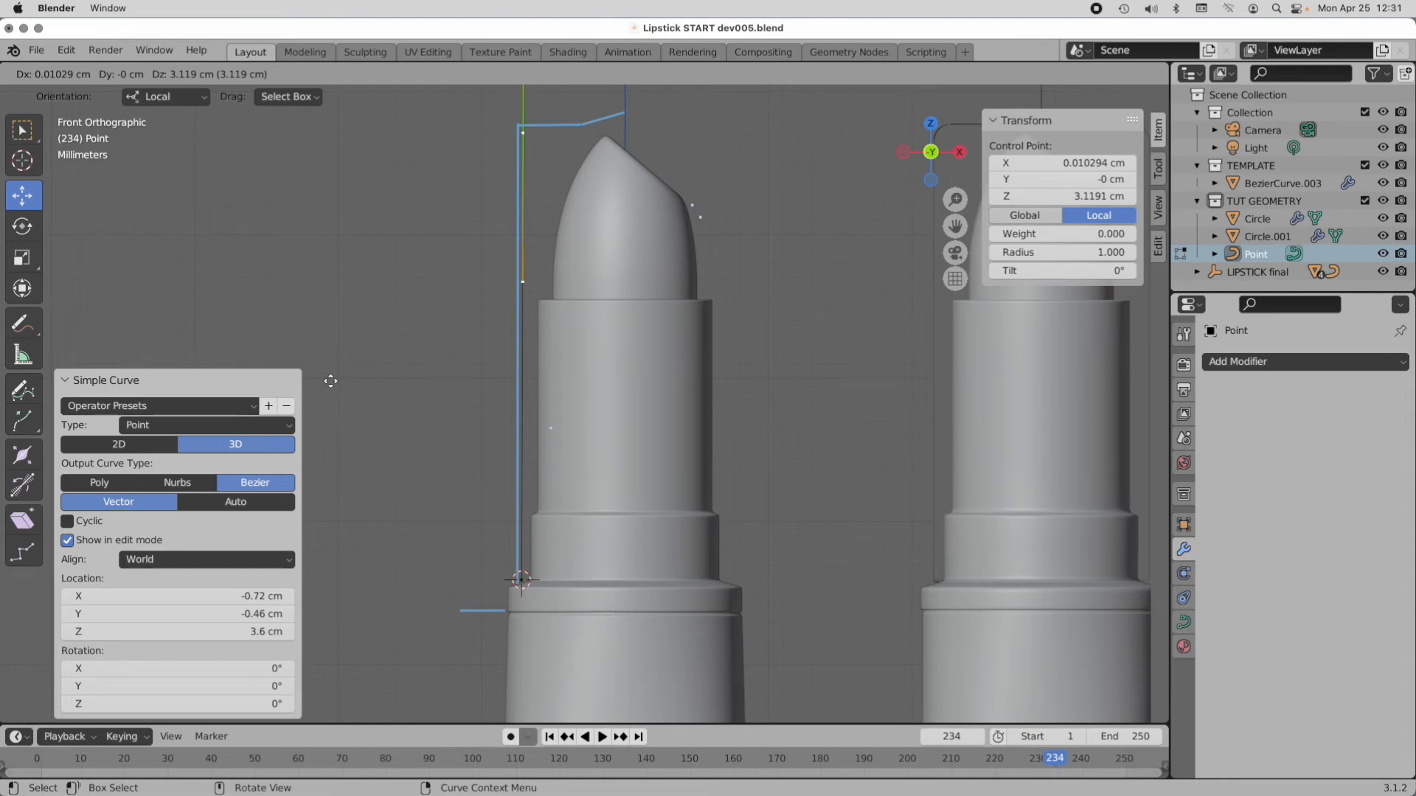
pyautogui.press('z')
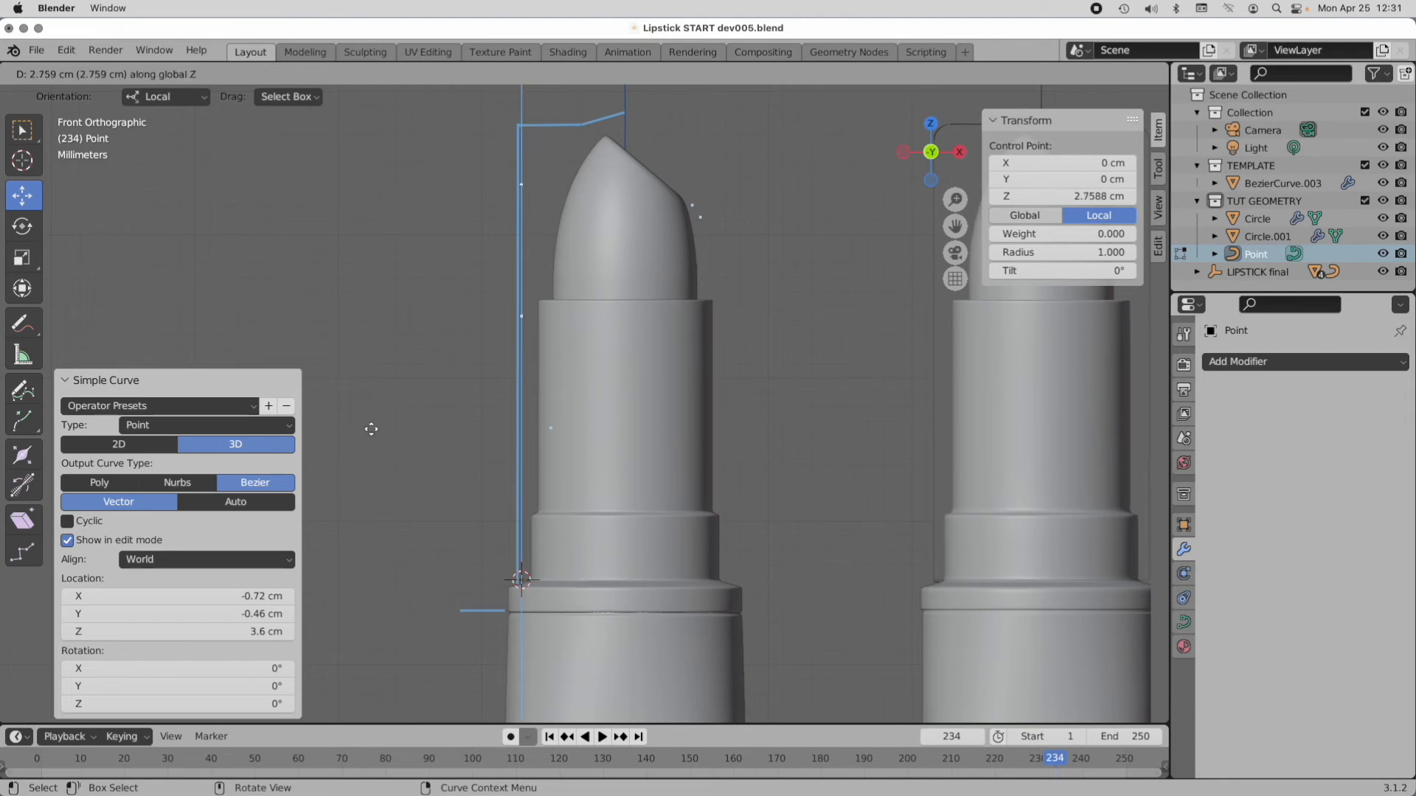
pyautogui.click(366, 376)
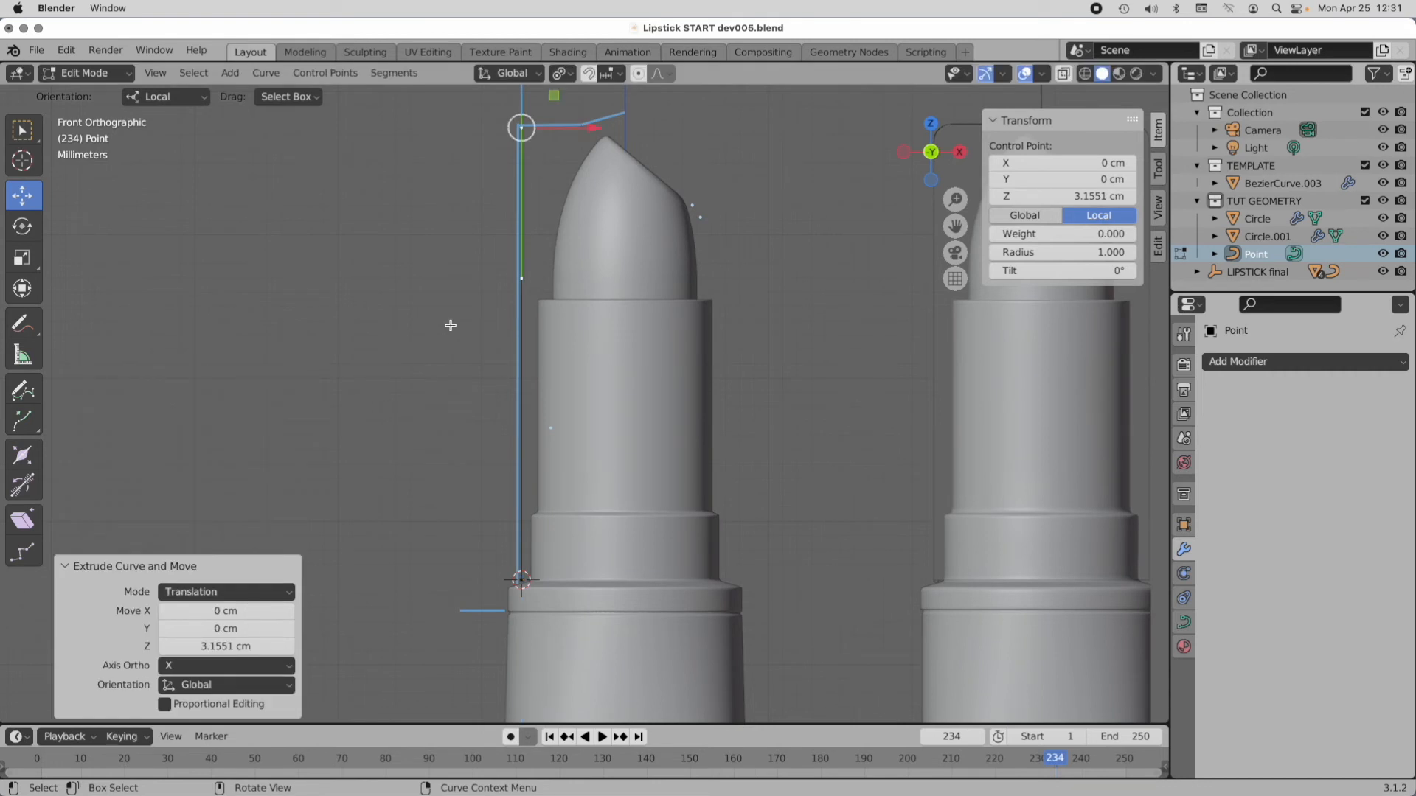
# Step: Extrude two more points along the guide's top, about 0.42 cm across, then about 0.30 cm across and 0.08 cm up to the centre line
pyautogui.press('e')
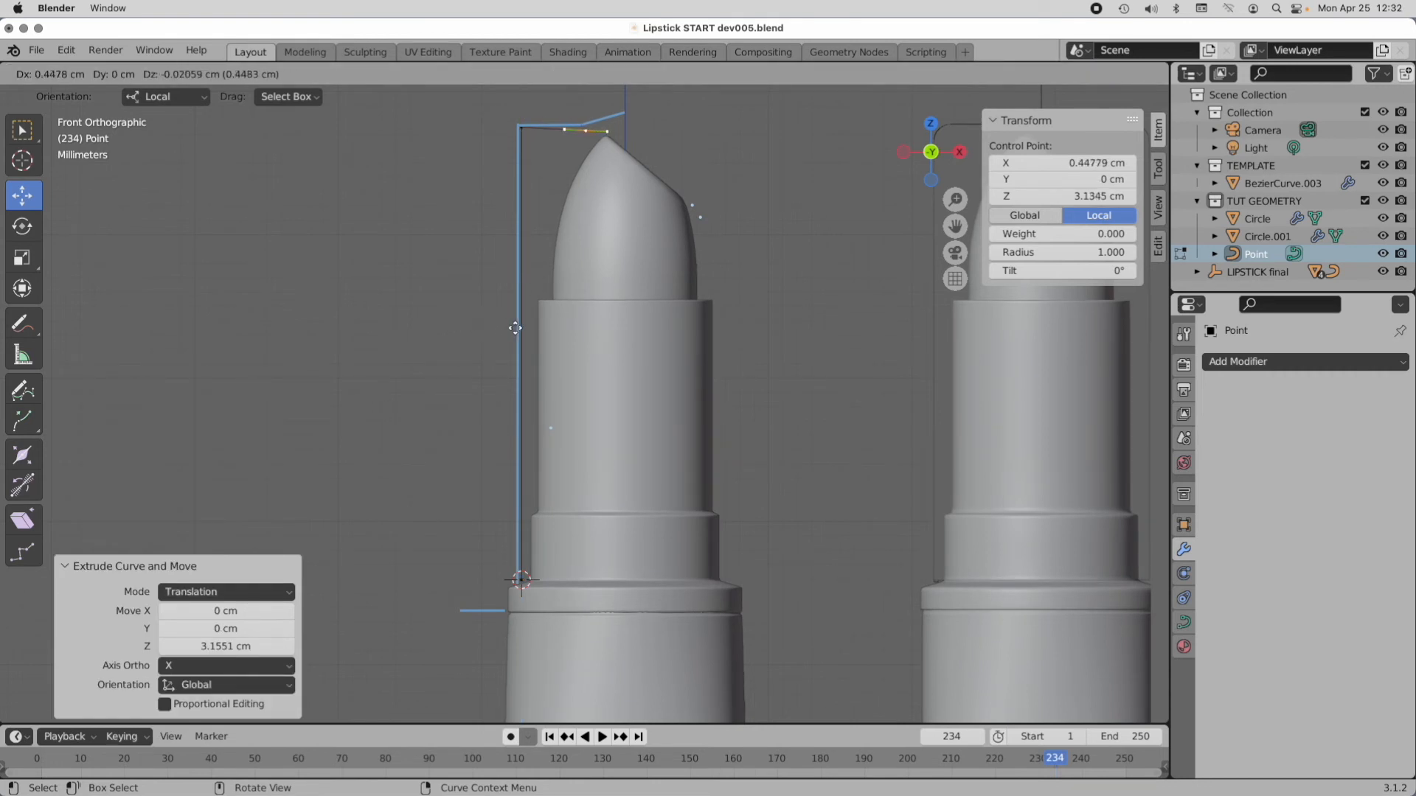
pyautogui.click(511, 324)
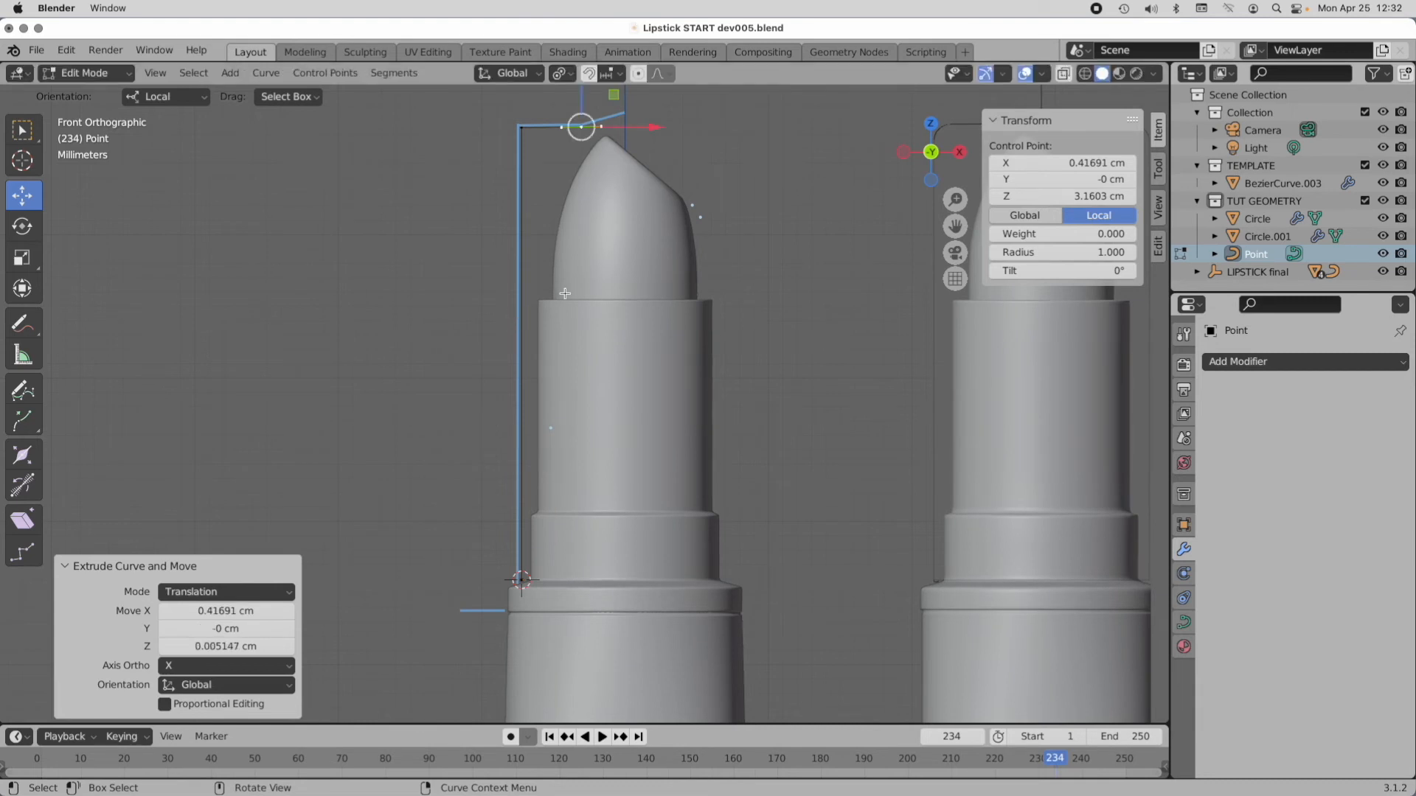
pyautogui.press('e')
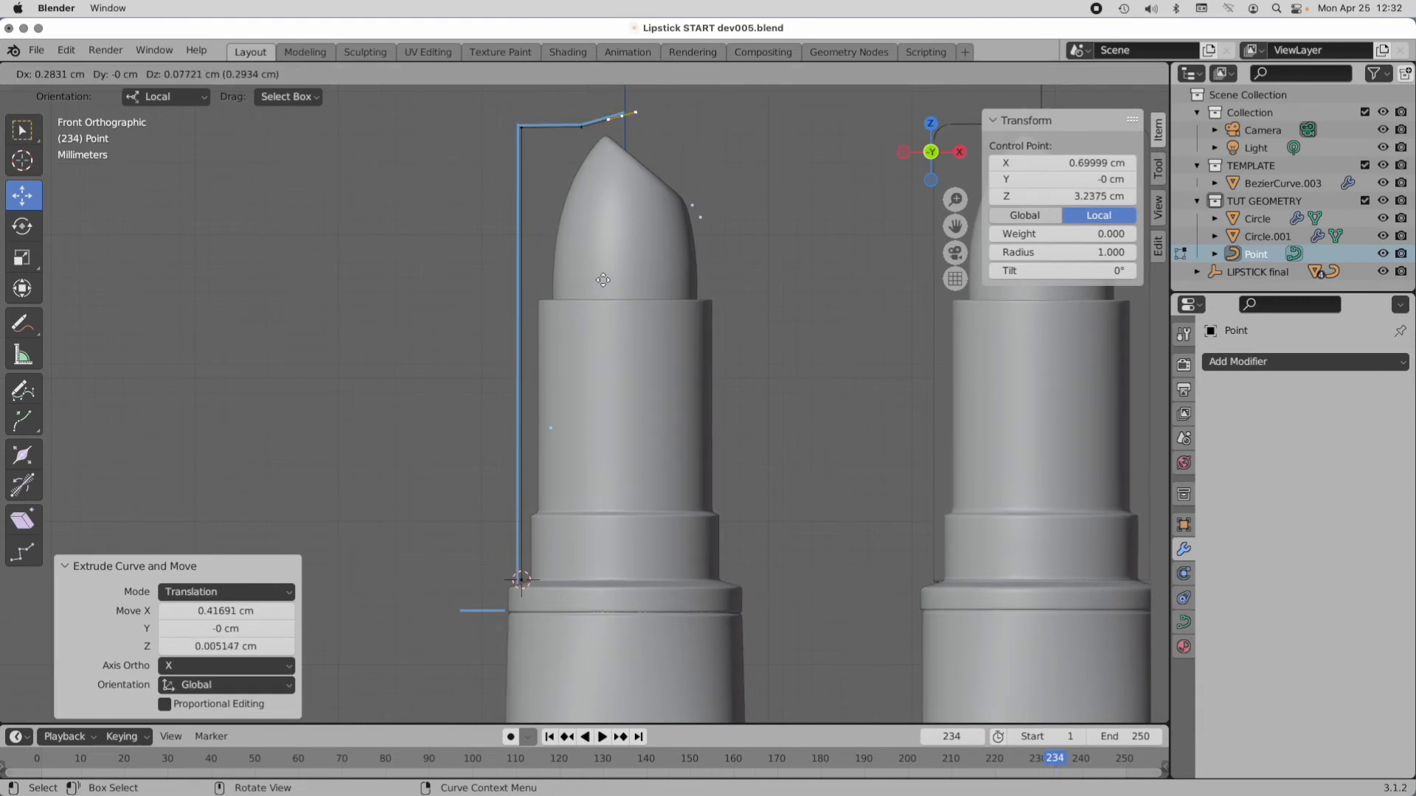
pyautogui.click(607, 280)
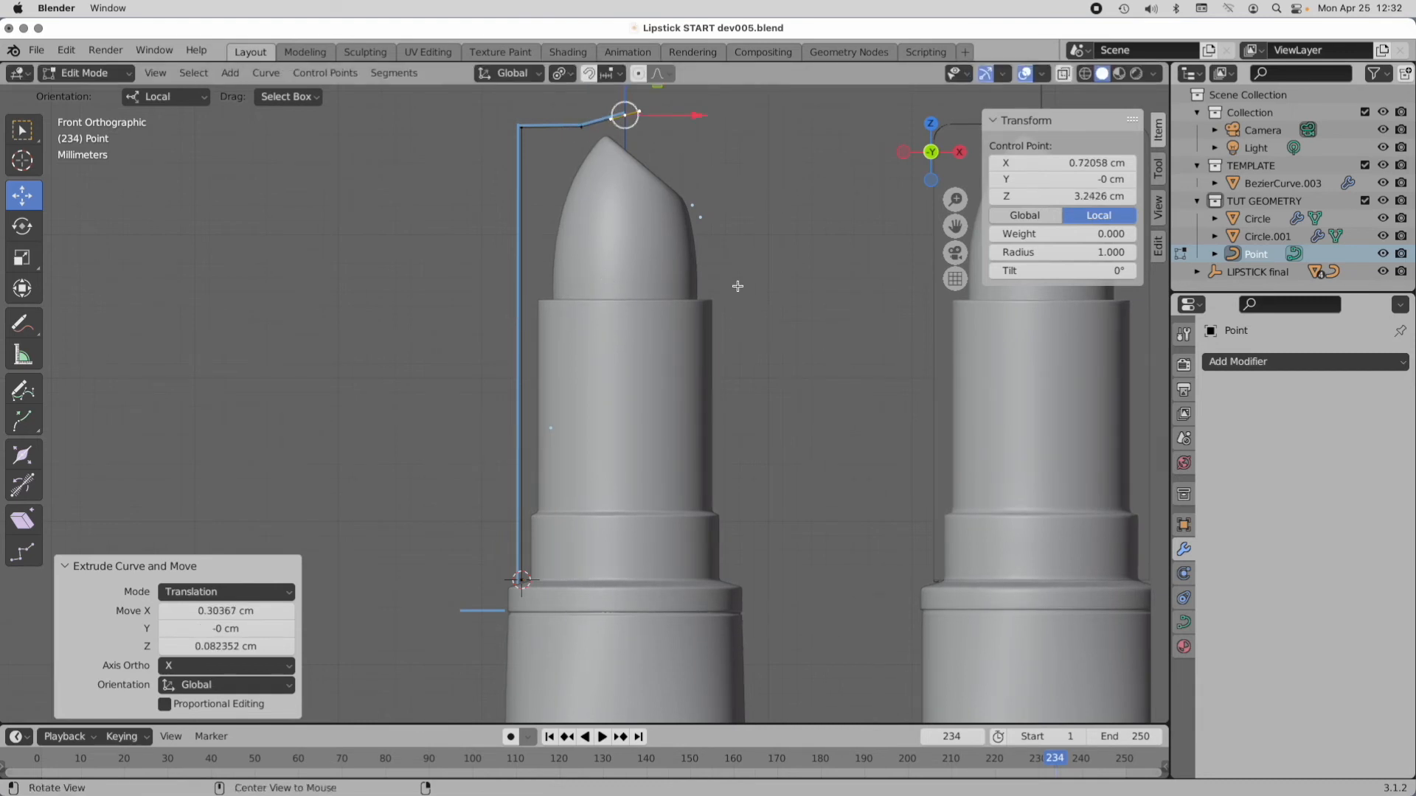
# Step: Erase the blue annotation guide lines around the new cap curve and return to the Move tool
pyautogui.keyDown('shift'); pyautogui.moveTo(736, 285); pyautogui.dragTo(717, 350, button='middle'); pyautogui.keyUp('shift')
pyautogui.scroll(6, 708, 351)
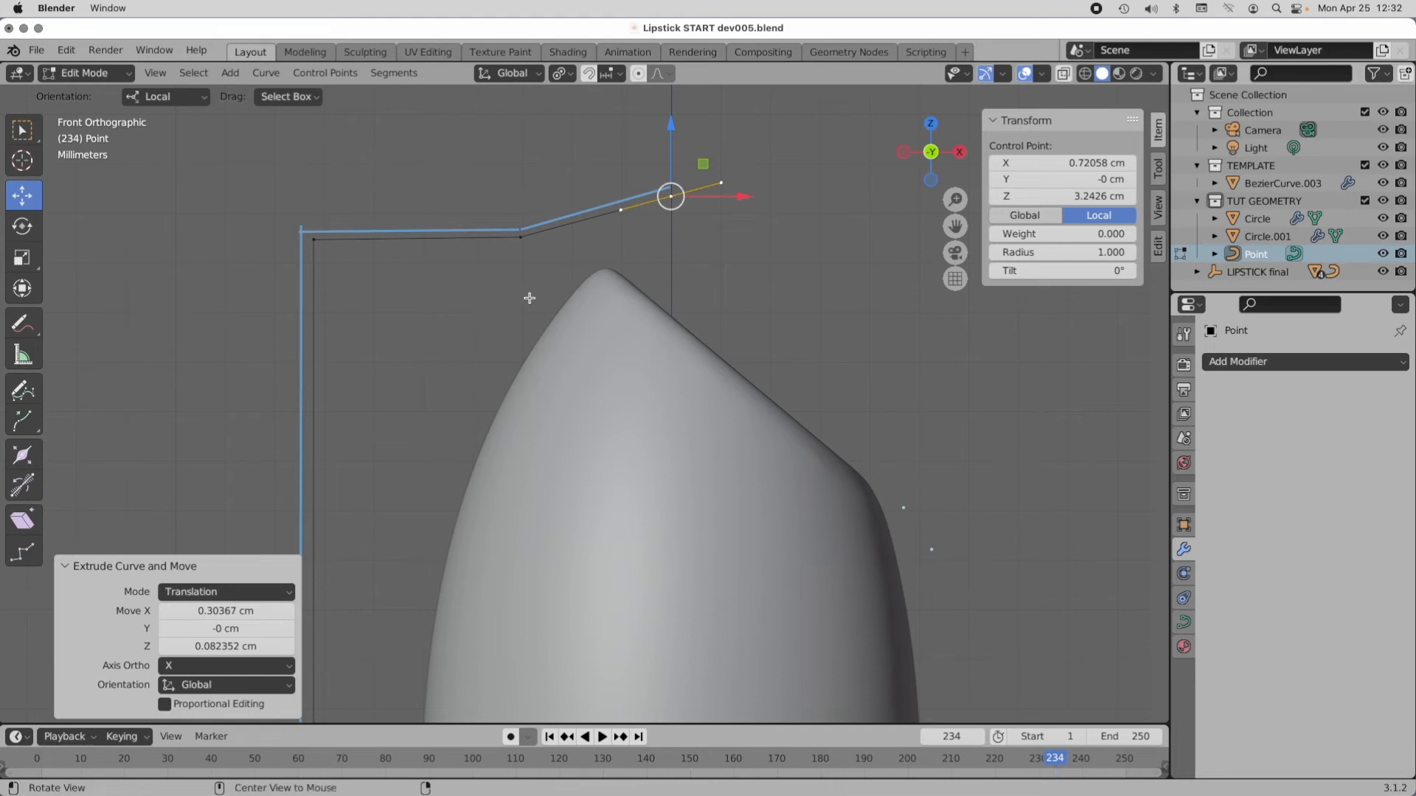
pyautogui.keyDown('shift'); pyautogui.moveTo(531, 295); pyautogui.dragTo(493, 349, button='middle'); pyautogui.keyUp('shift')
pyautogui.scroll(-4, 516, 332)
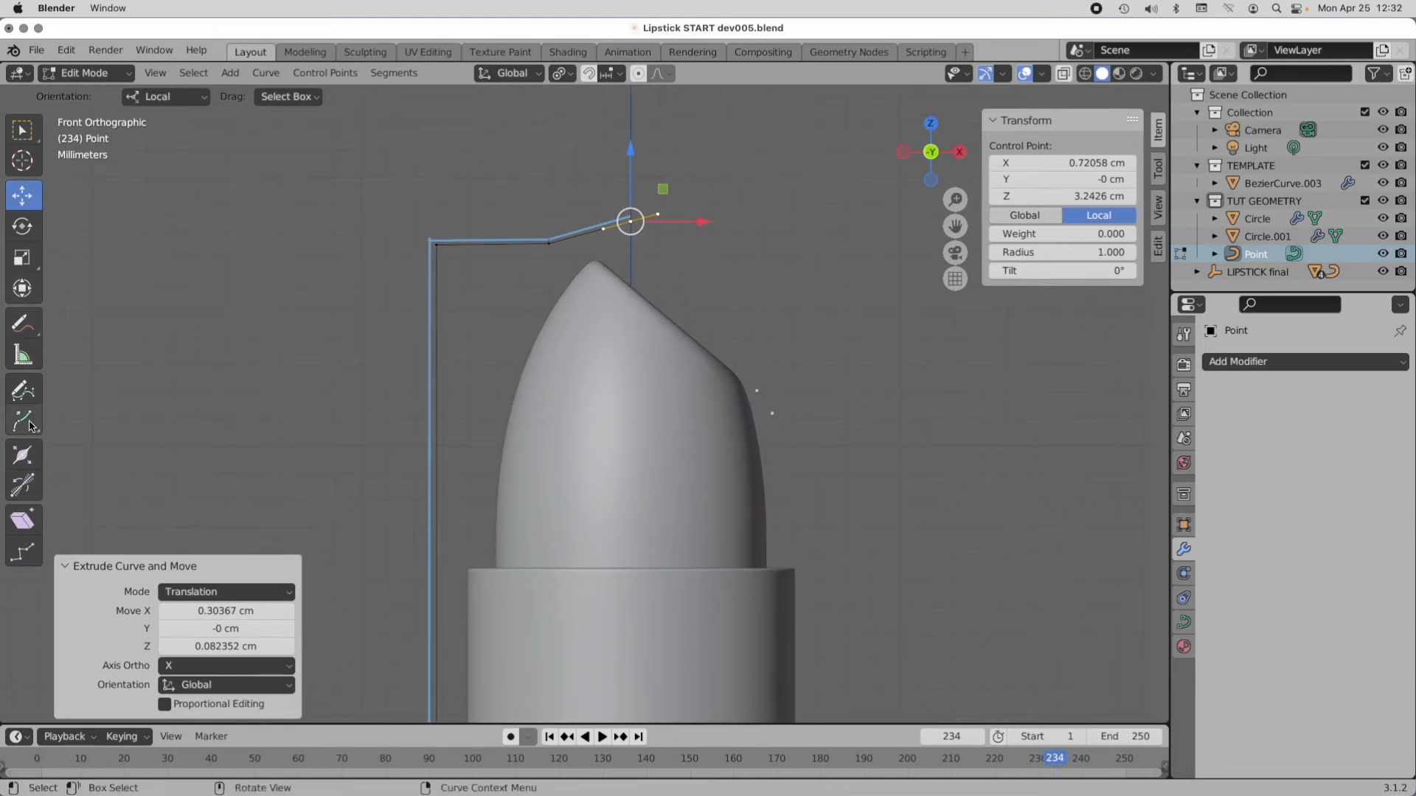
pyautogui.click(21, 323)
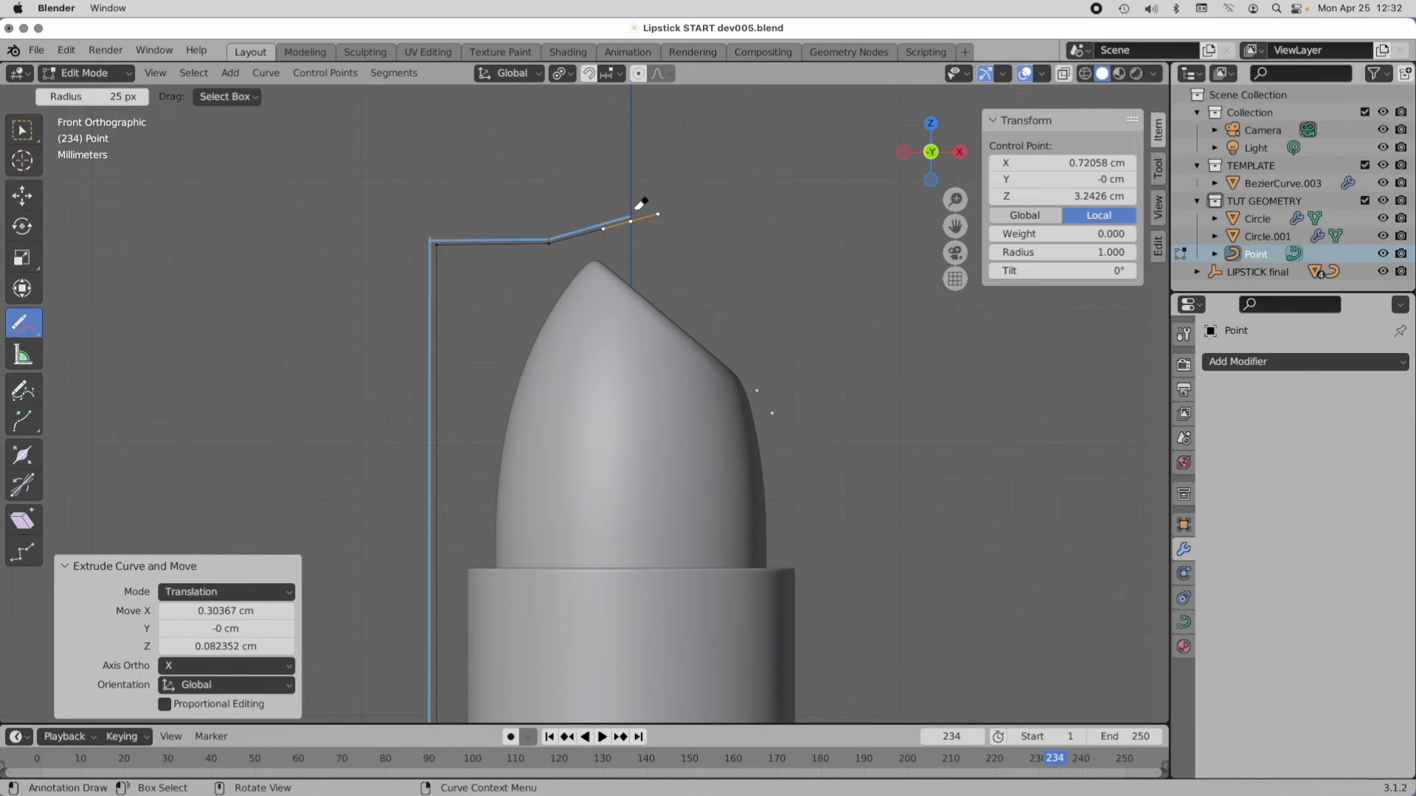
pyautogui.click(22, 195)
# Step: Select only the cap curve's upper outer corner point and copy its local Z value
pyautogui.keyDown('shift'); pyautogui.moveTo(404, 224); pyautogui.dragTo(393, 192, button='middle'); pyautogui.keyUp('shift')
pyautogui.scroll(2, 439, 195)
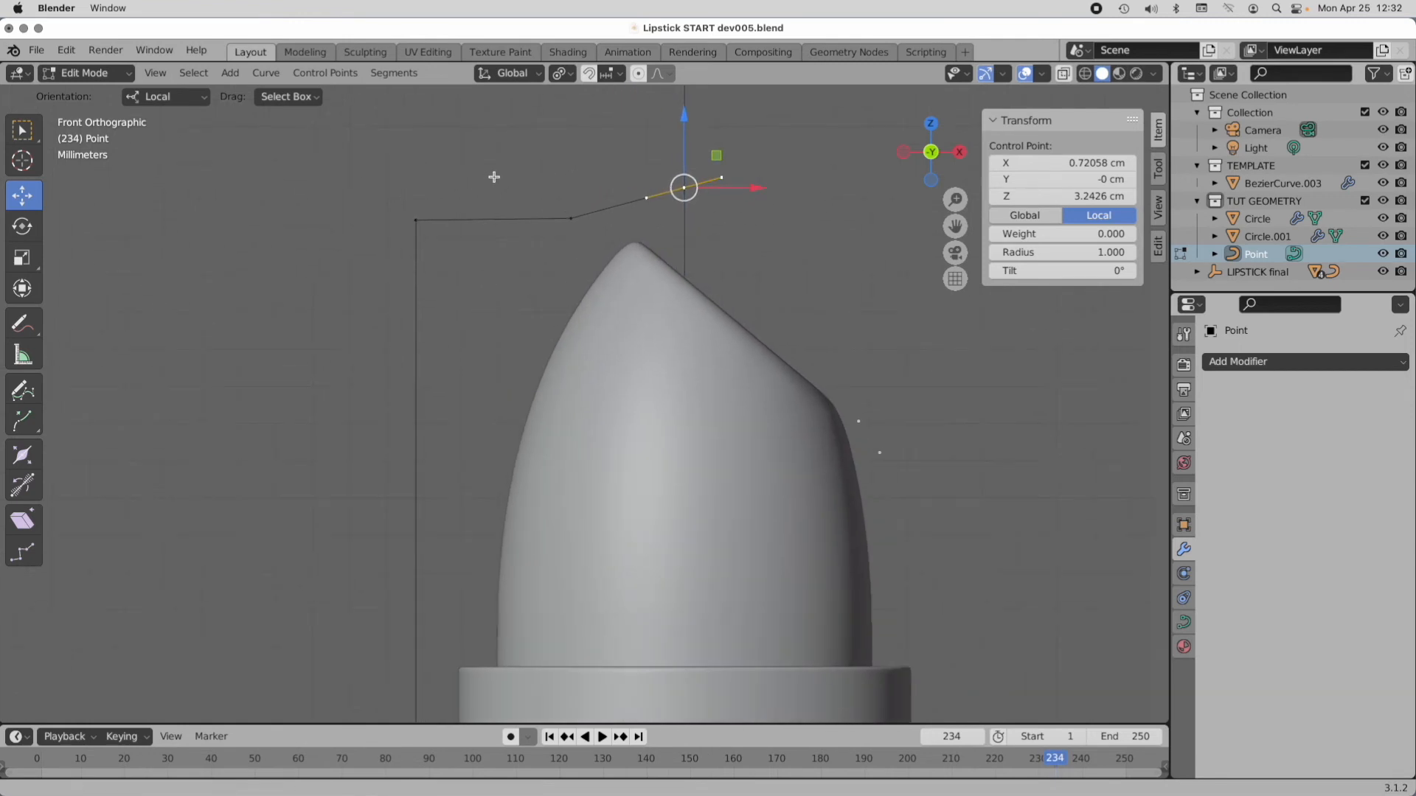
pyautogui.moveTo(389, 190); pyautogui.dragTo(582, 244)
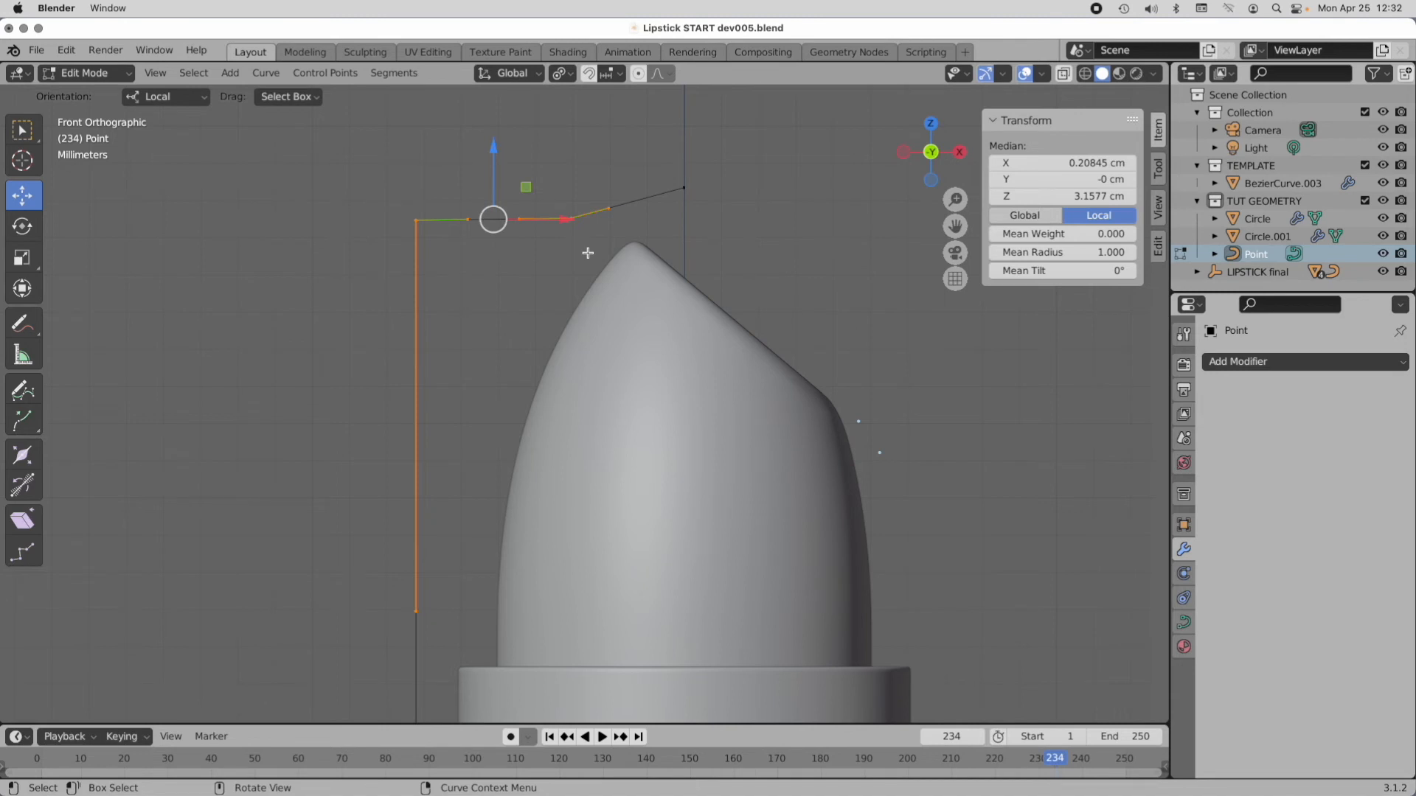
pyautogui.moveTo(396, 192); pyautogui.dragTo(452, 286)
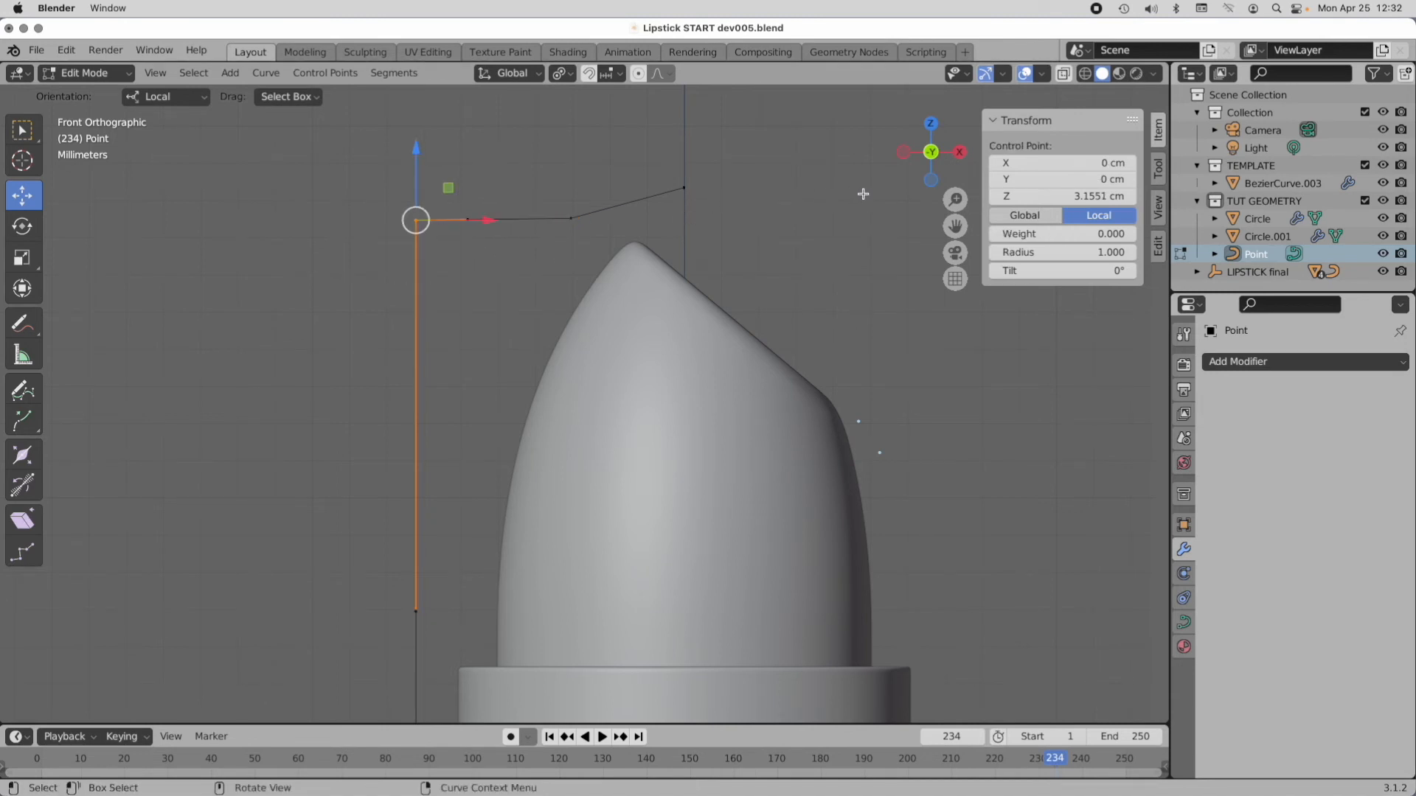
pyautogui.click(1050, 197)
pyautogui.press('super+c')
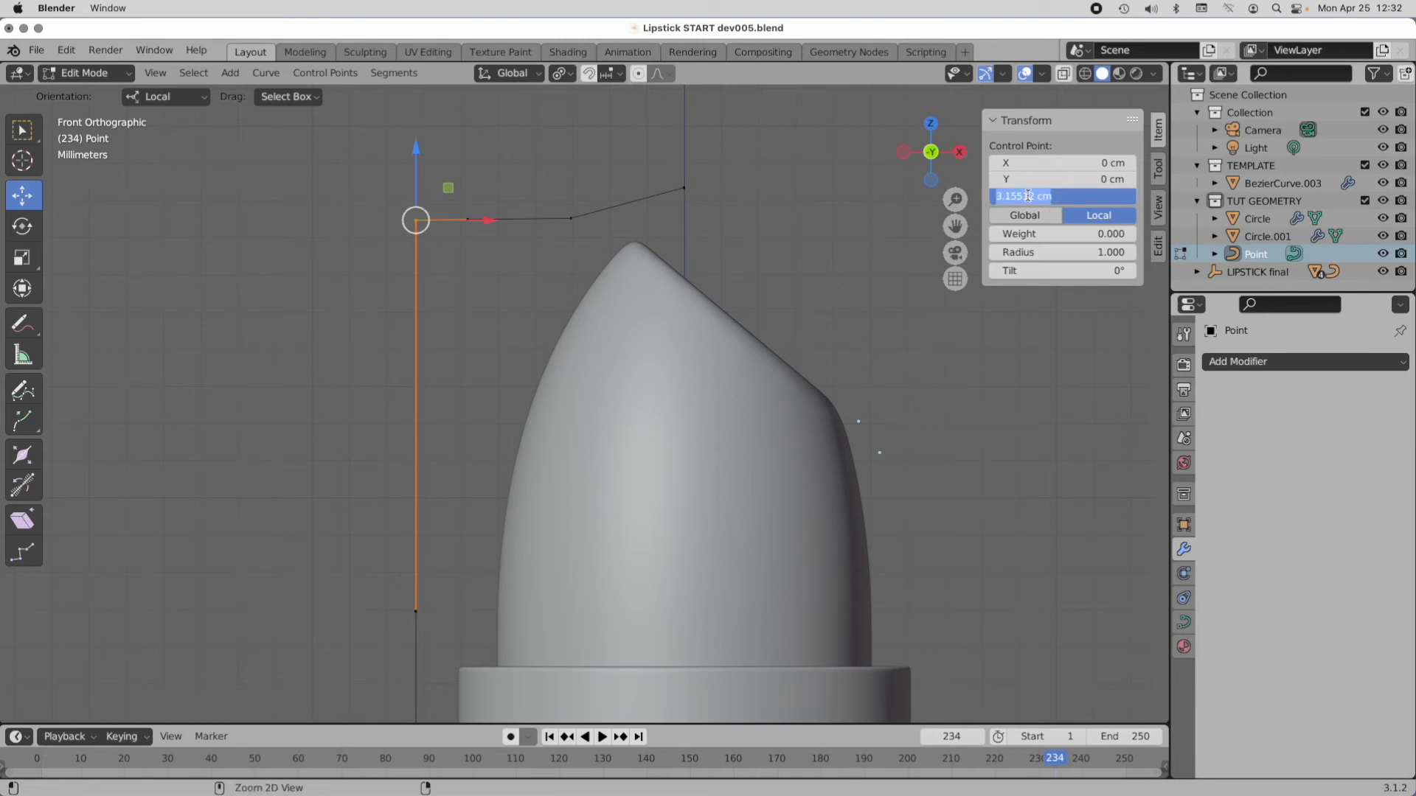
# Step: Select the inner point at the cap curve's flat top and paste the copied 3.1551 cm as its local Z value
pyautogui.click(551, 197)
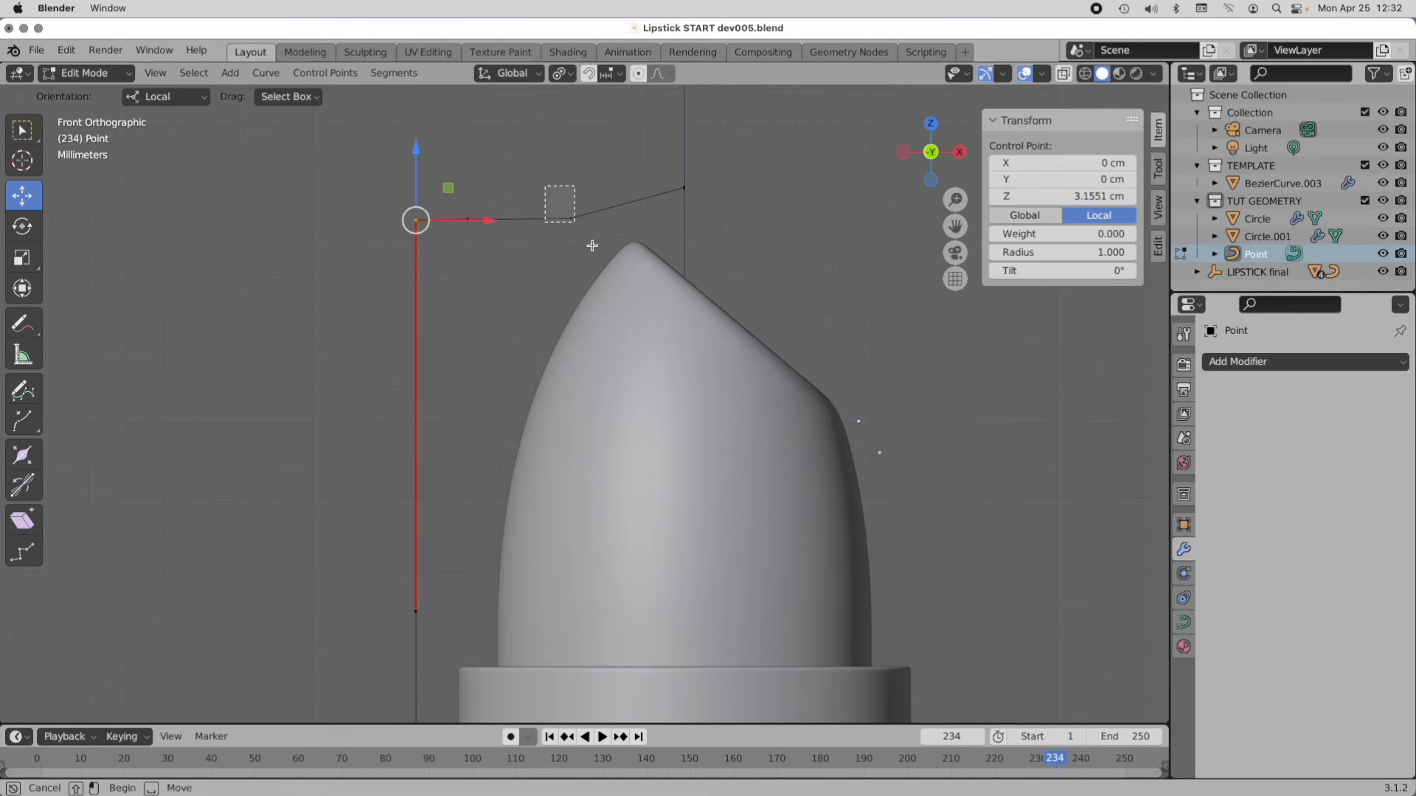
pyautogui.click(571, 218)
pyautogui.click(1060, 198)
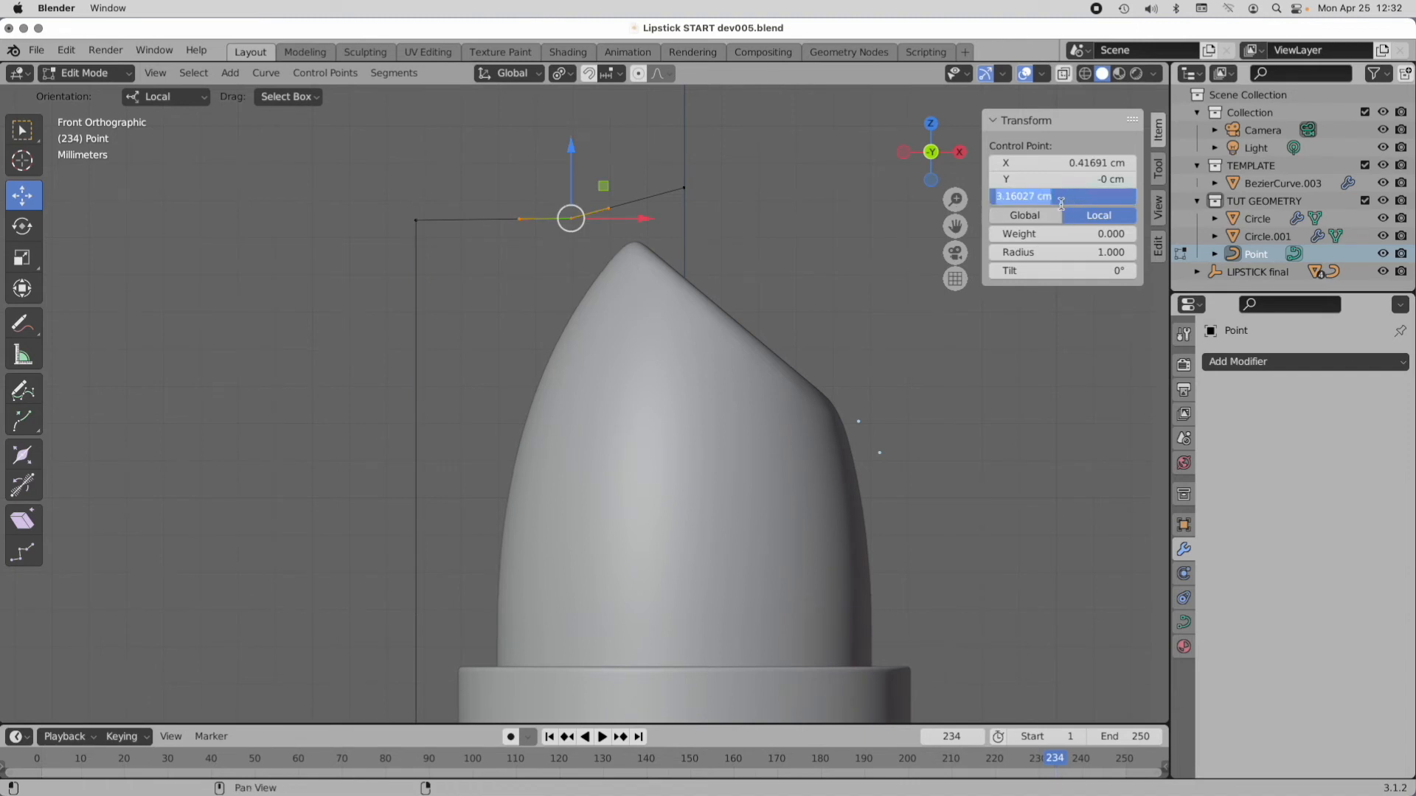
pyautogui.press('super+v')
pyautogui.press('Return')
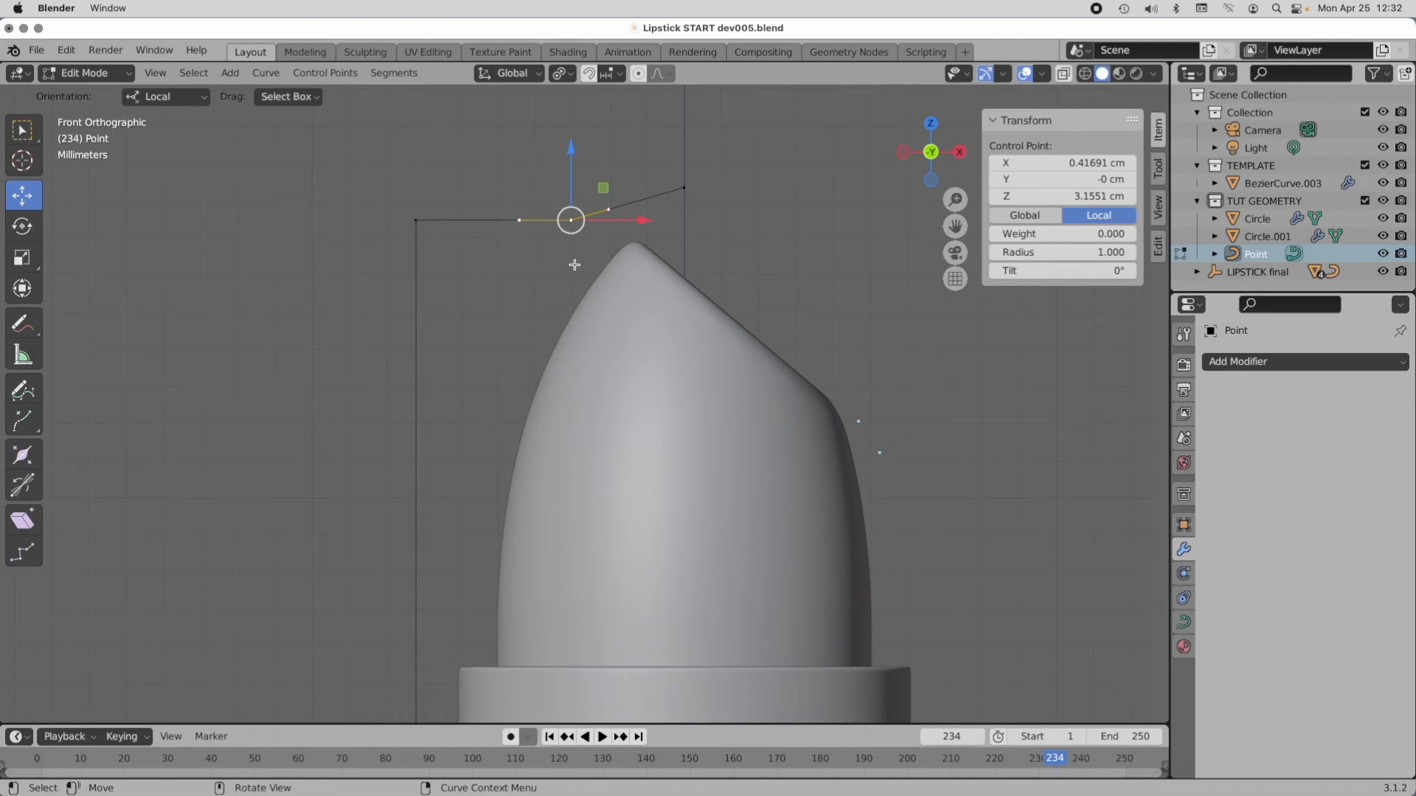
# Step: Fillet the cap curve's upper outer corner point with a round radius of 0.1 cm
pyautogui.keyDown('ctrl'); pyautogui.moveTo(532, 274); pyautogui.dragTo(479, 334, button='middle'); pyautogui.keyUp('ctrl')
pyautogui.moveTo(371, 170); pyautogui.dragTo(432, 225)
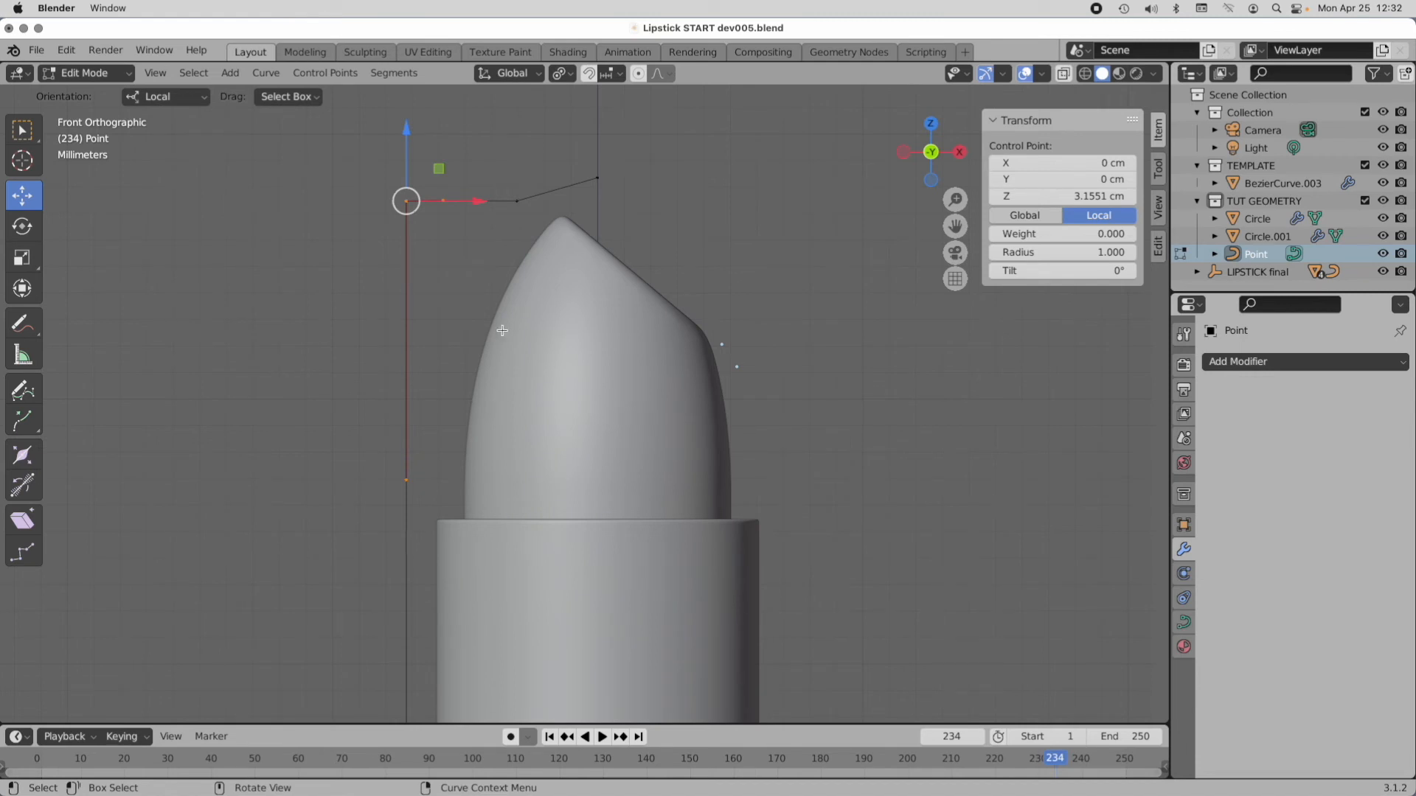
pyautogui.rightClick(500, 225)
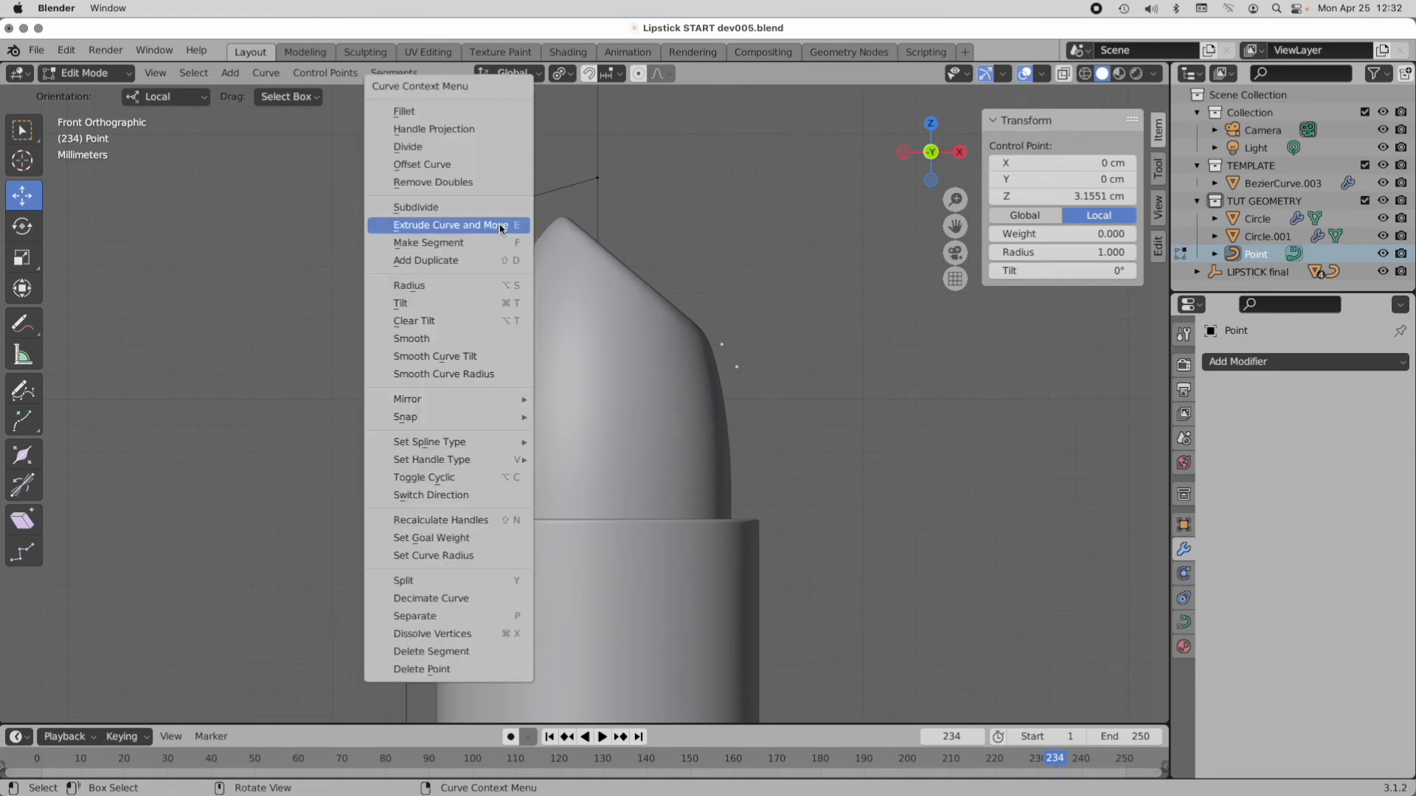
pyautogui.click(480, 112)
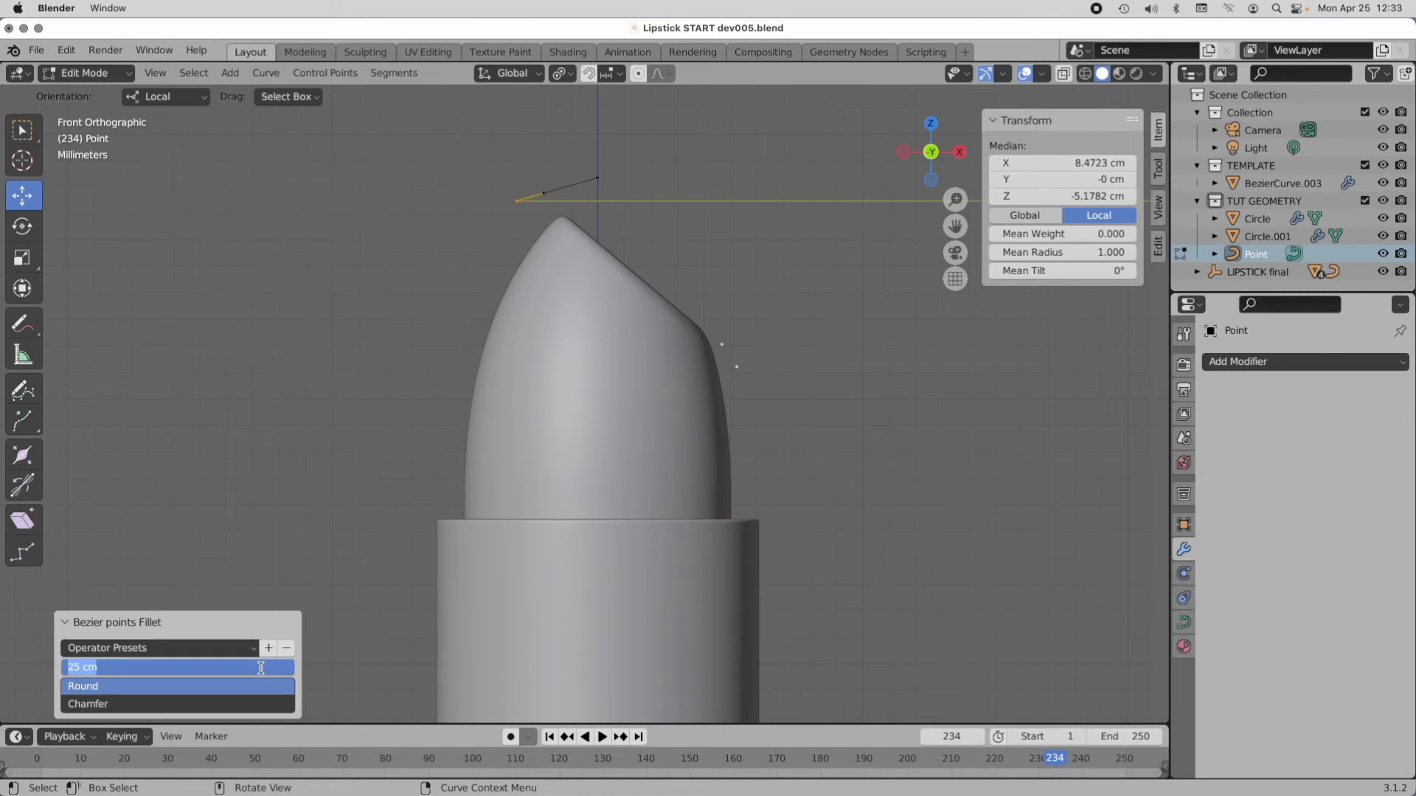
pyautogui.write('.01')
pyautogui.press('Return')
pyautogui.click(261, 669)
pyautogui.write('.1')
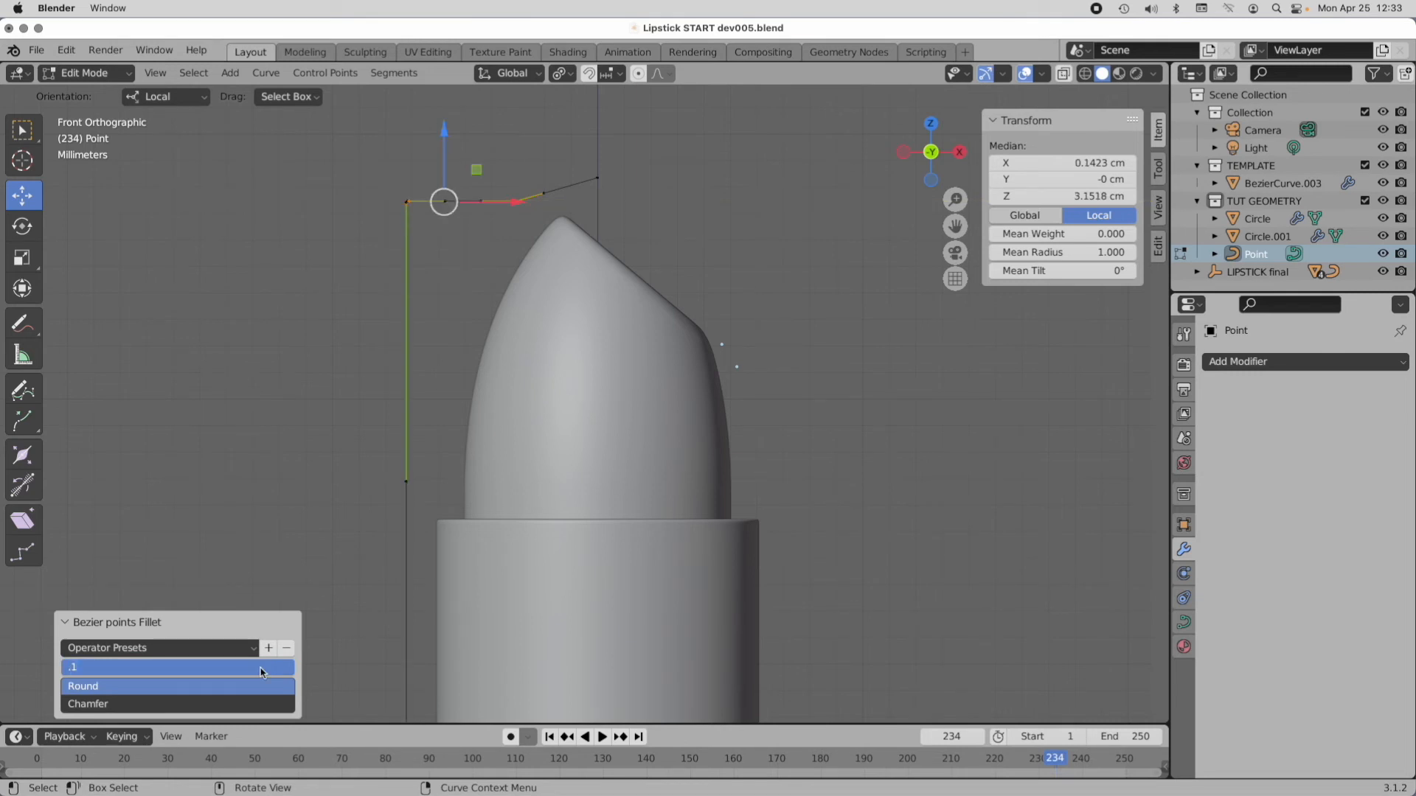
pyautogui.press('Return')
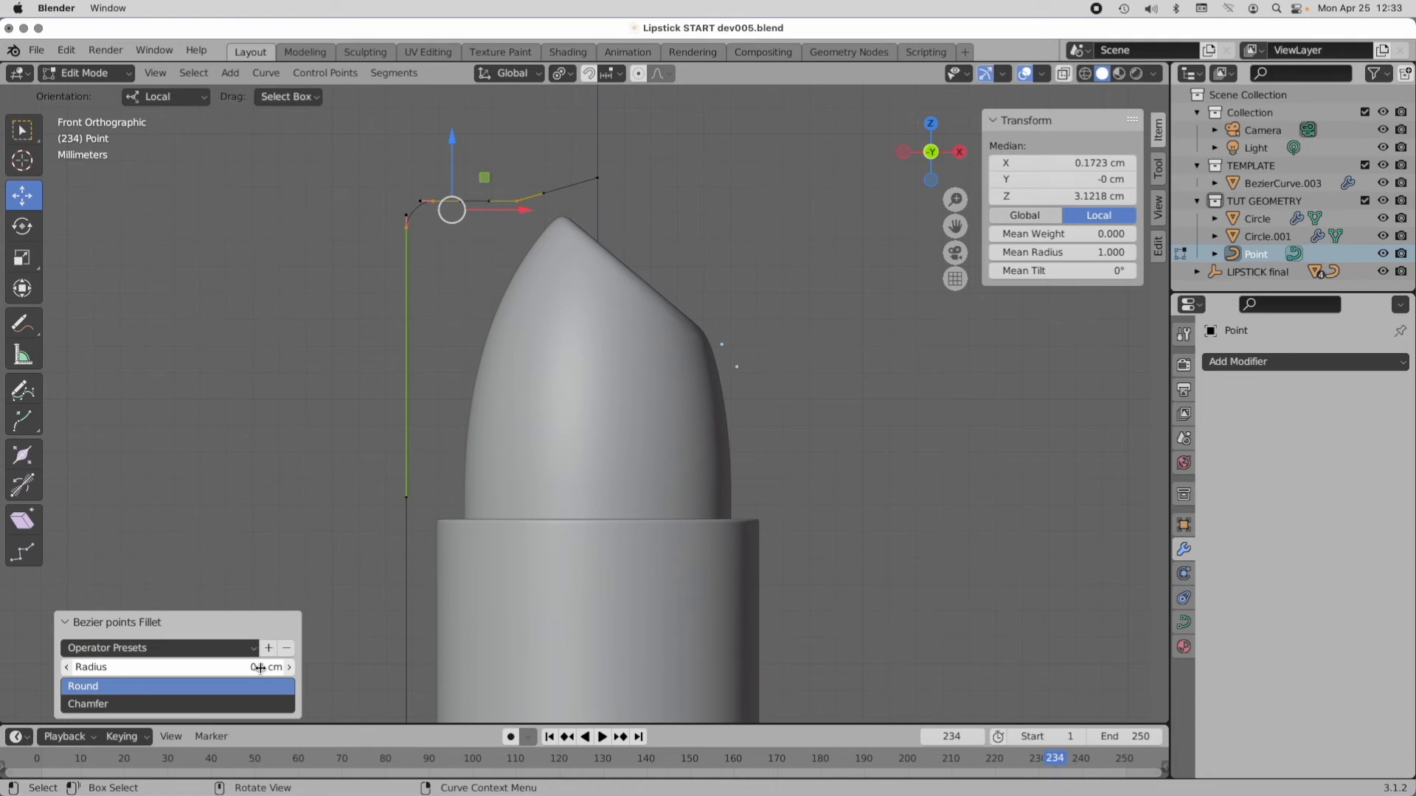
# Step: Set the fillet's two corner-side handles to Aligned and move them about 0.018 cm outward along X and 0.015 cm up
pyautogui.keyDown('shift'); pyautogui.moveTo(470, 354); pyautogui.dragTo(484, 406, button='middle'); pyautogui.keyUp('shift')
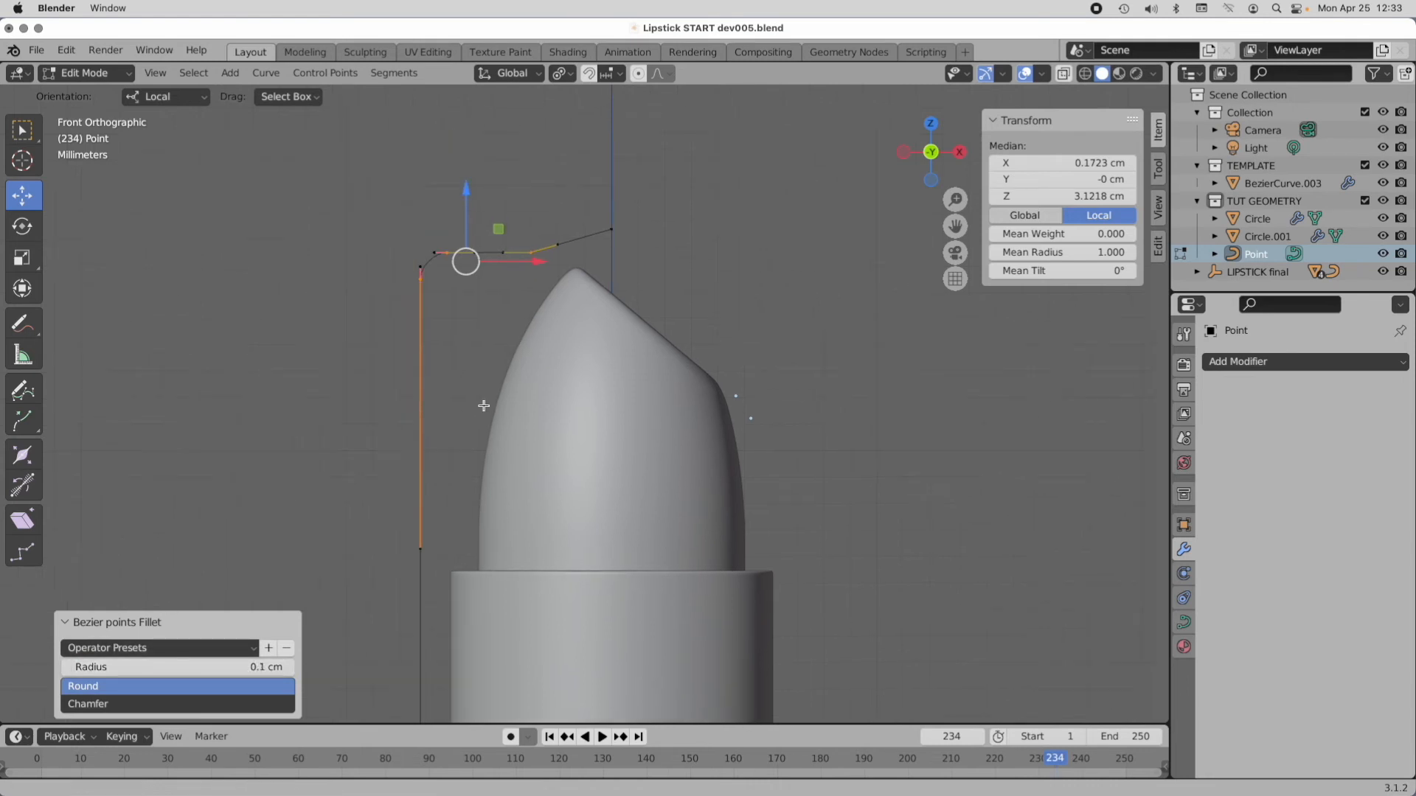
pyautogui.scroll(5, 472, 395)
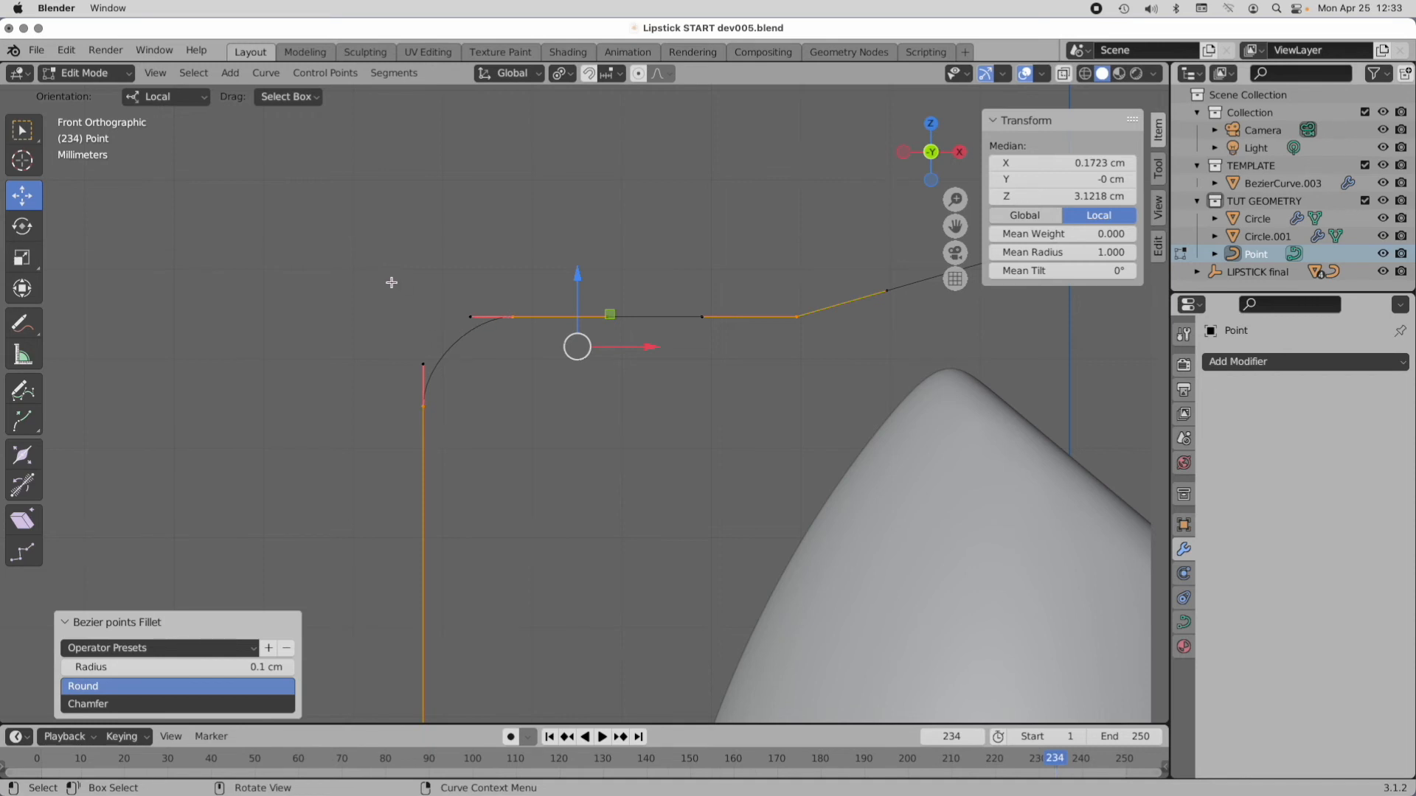
pyautogui.moveTo(389, 281); pyautogui.dragTo(489, 375)
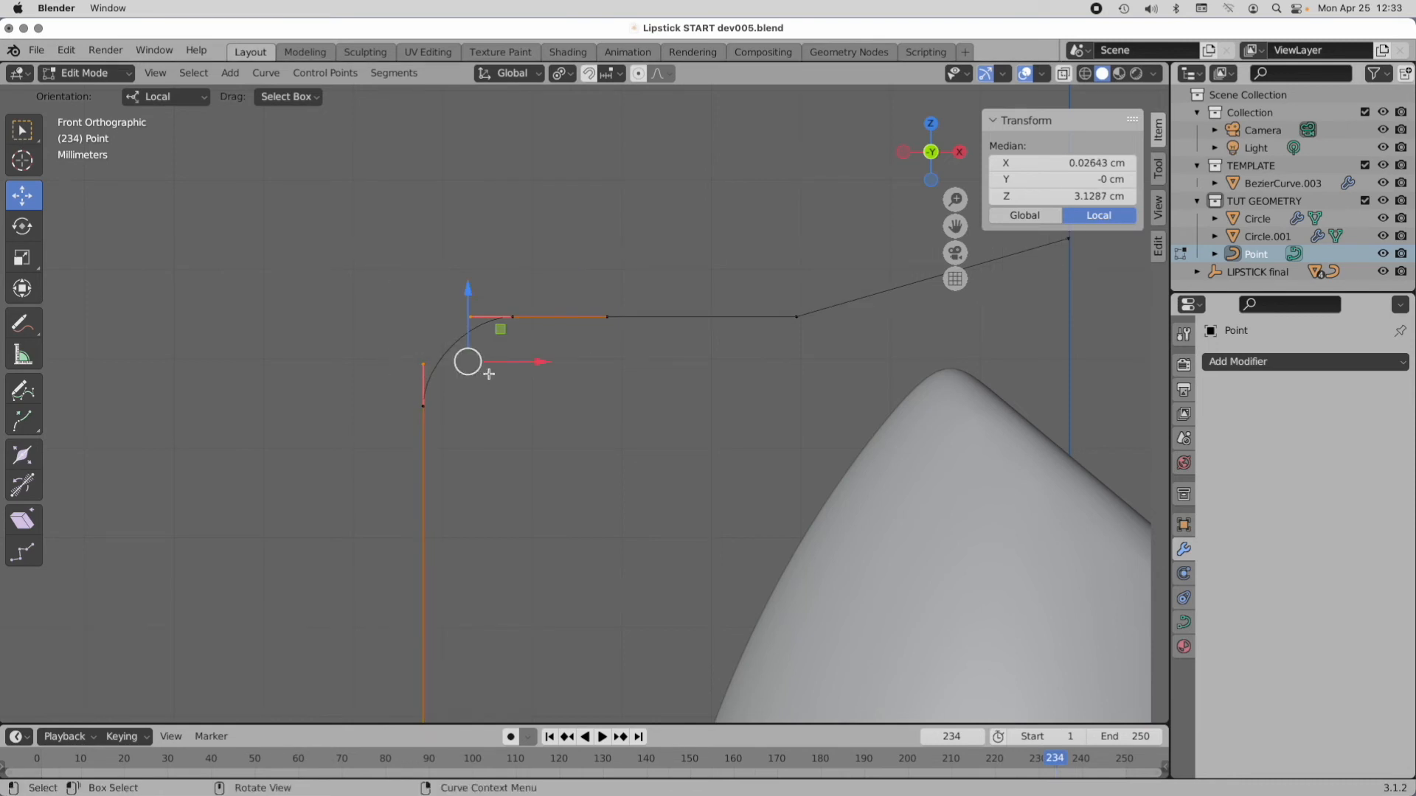
pyautogui.press('v')
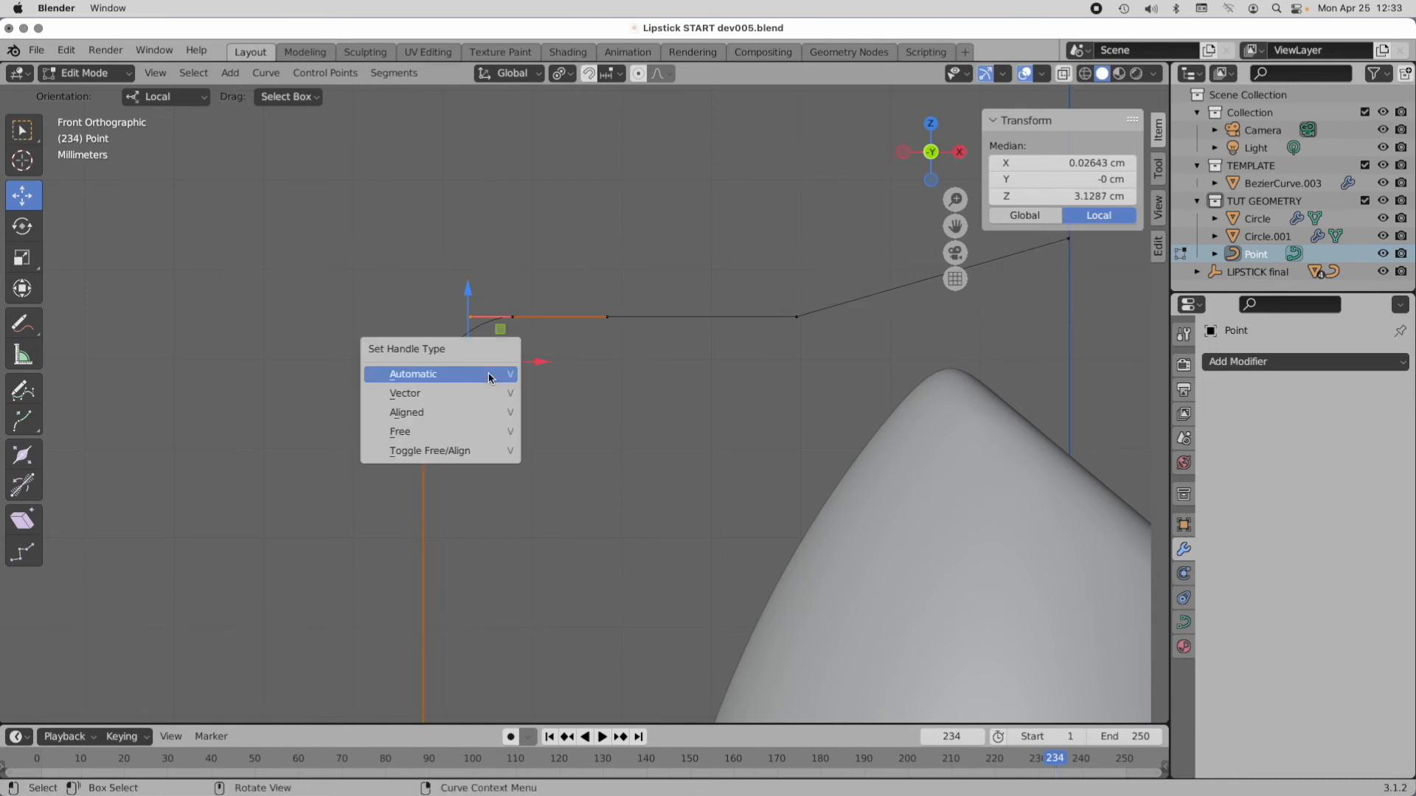
pyautogui.click(481, 413)
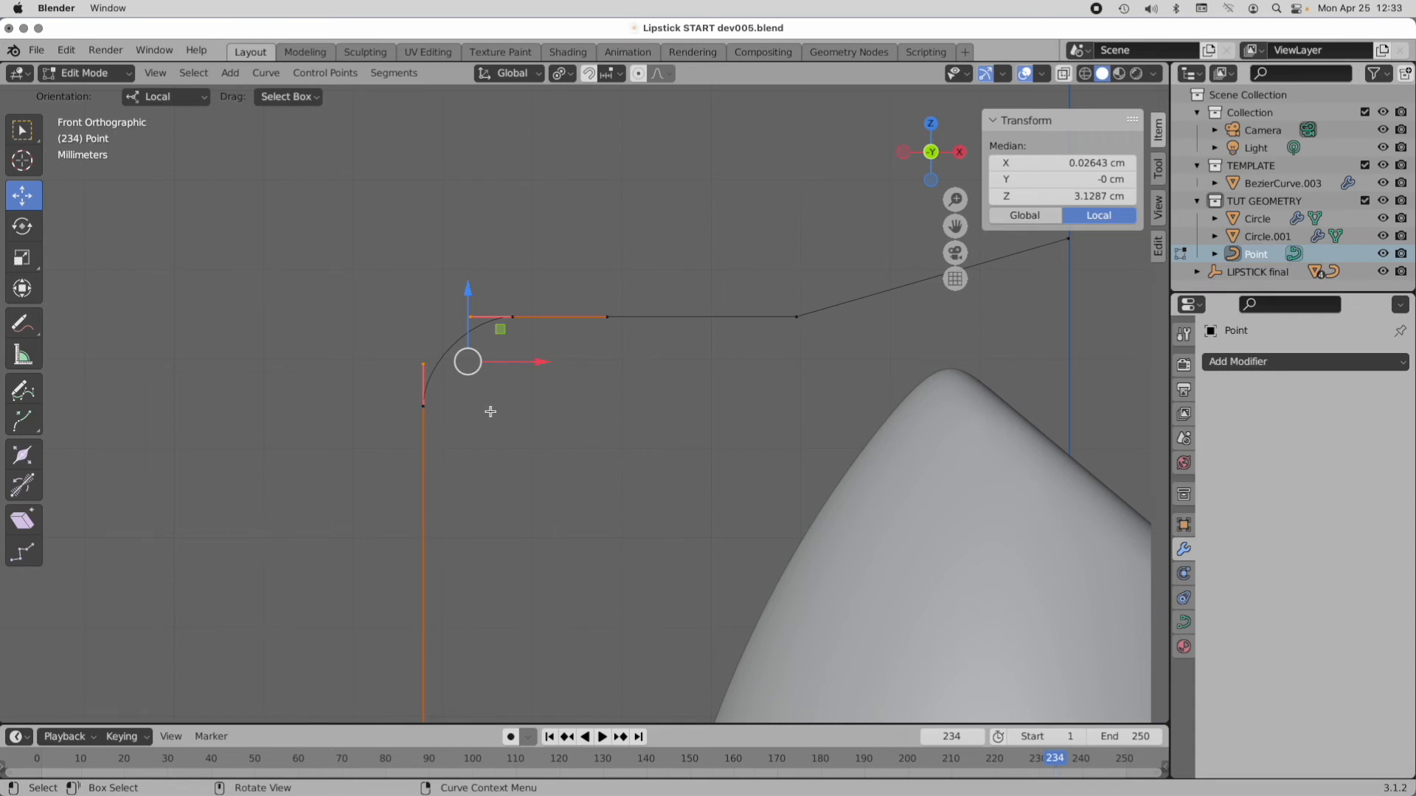
pyautogui.press('g')
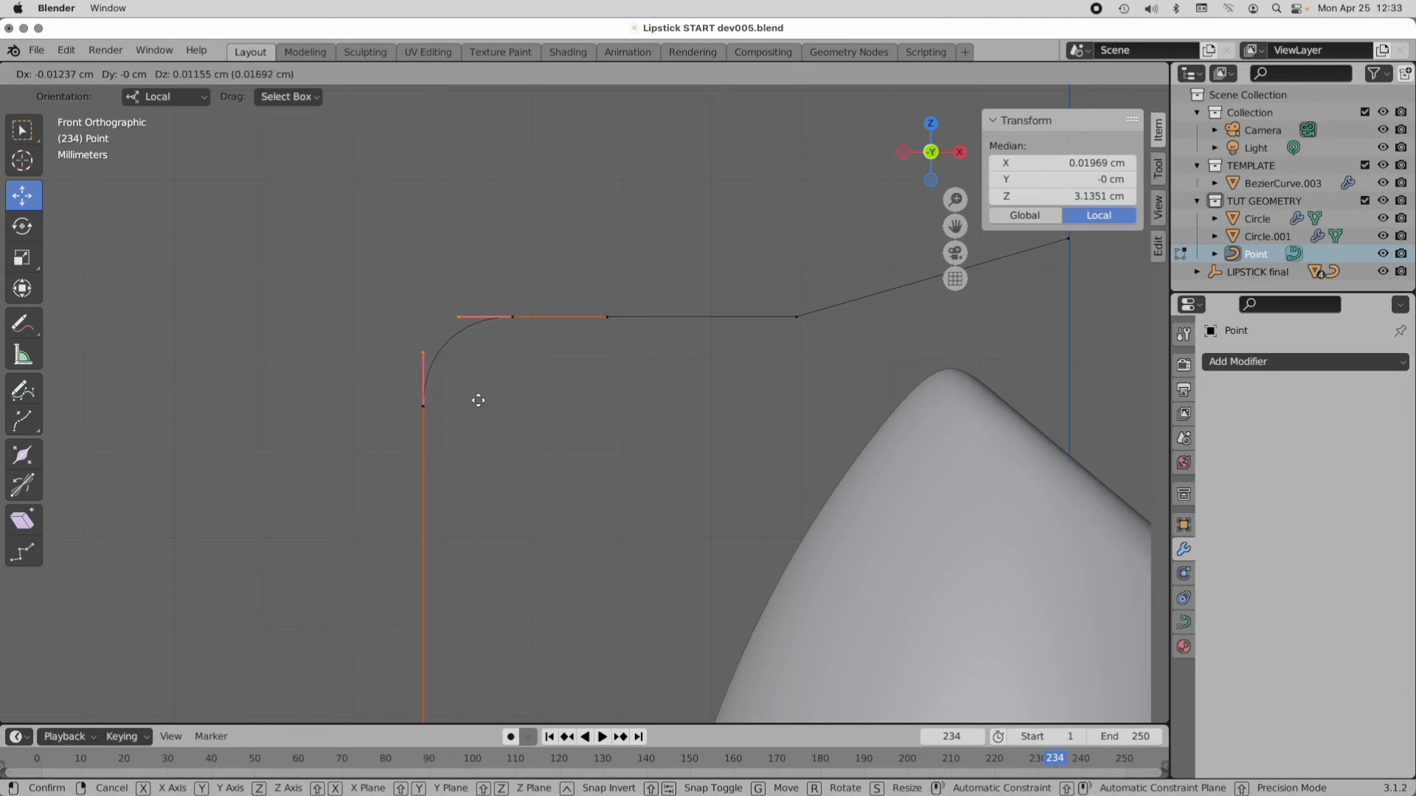
pyautogui.click(473, 398)
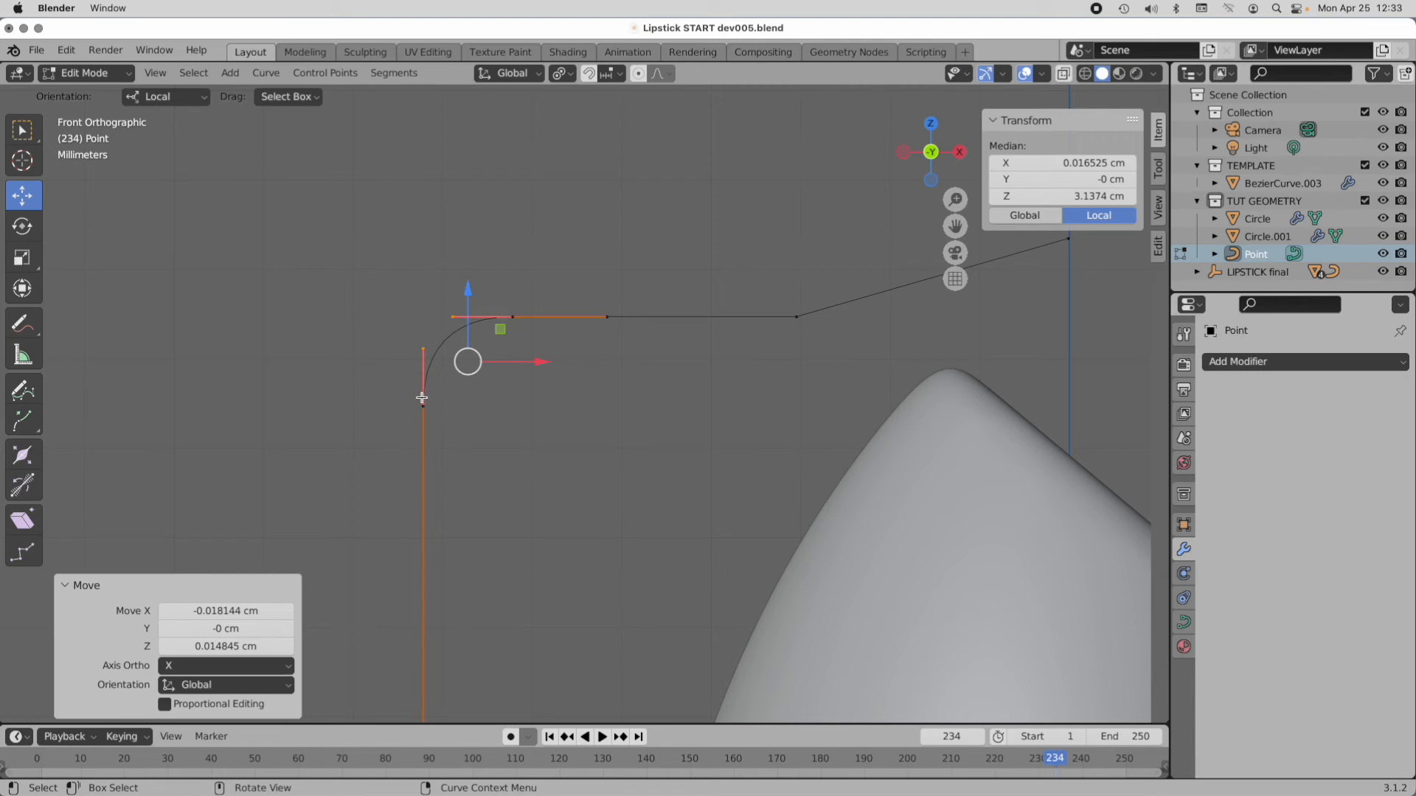
pyautogui.click(579, 335)
# Step: Select the cap curve's end point on the centre line and check the curve's origin in Object Mode before resuming Edit Mode
pyautogui.scroll(-3, 579, 335)
pyautogui.scroll(-5, 664, 329)
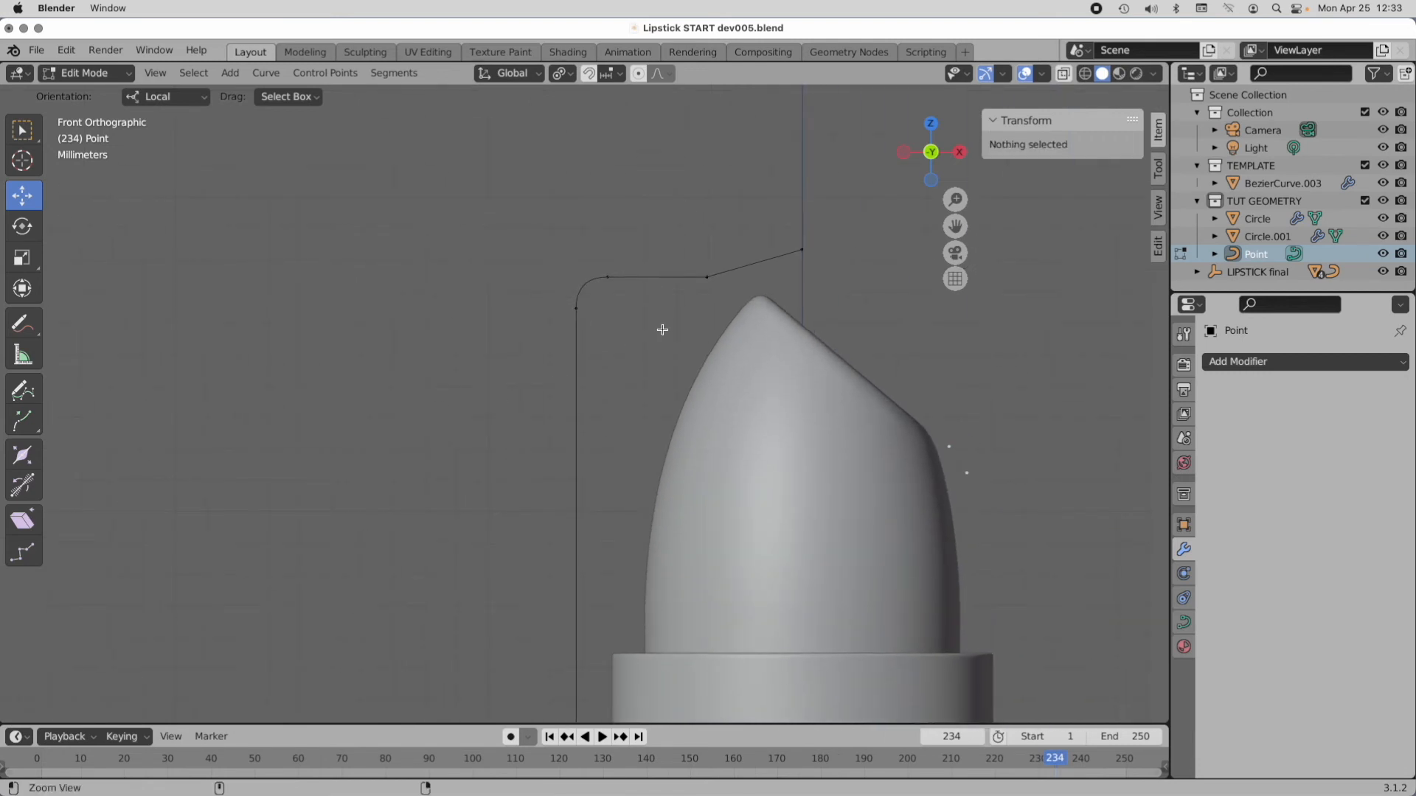
pyautogui.keyDown('shift'); pyautogui.moveTo(782, 303); pyautogui.dragTo(627, 365, button='middle'); pyautogui.keyUp('shift')
pyautogui.scroll(6, 626, 365)
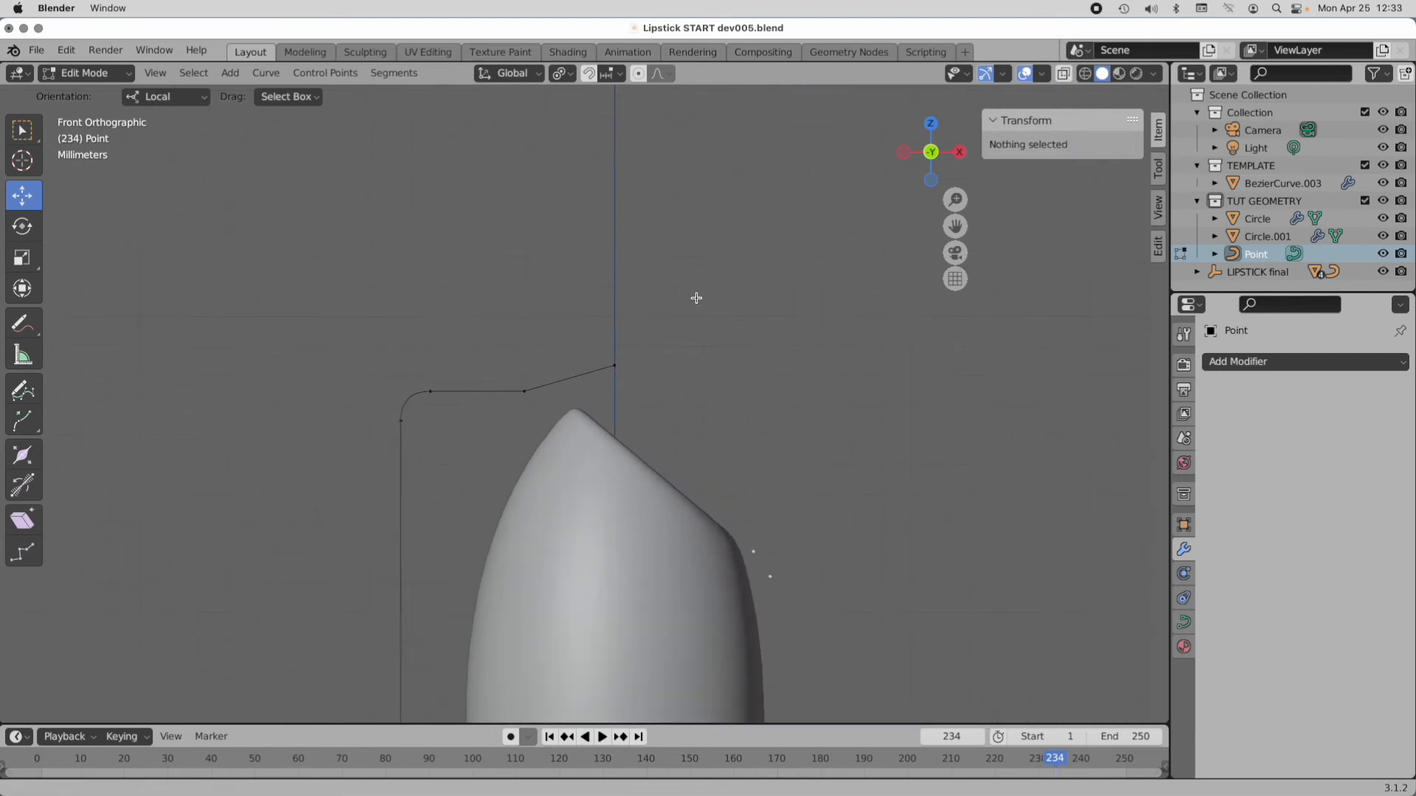
pyautogui.click(605, 368)
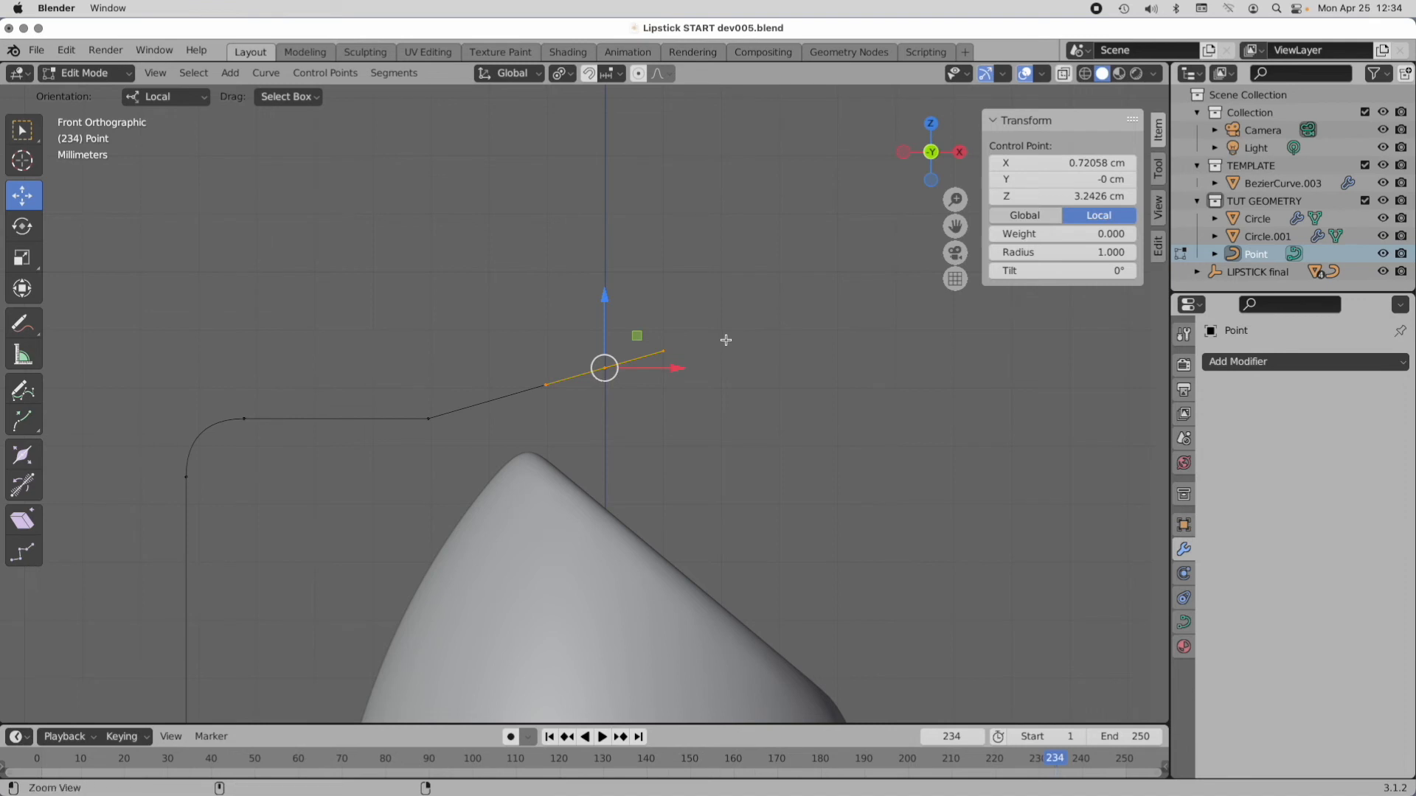
pyautogui.keyDown('ctrl'); pyautogui.keyDown('alt'); pyautogui.moveTo(726, 339); pyautogui.dragTo(458, 519); pyautogui.keyUp('alt'); pyautogui.keyUp('ctrl')
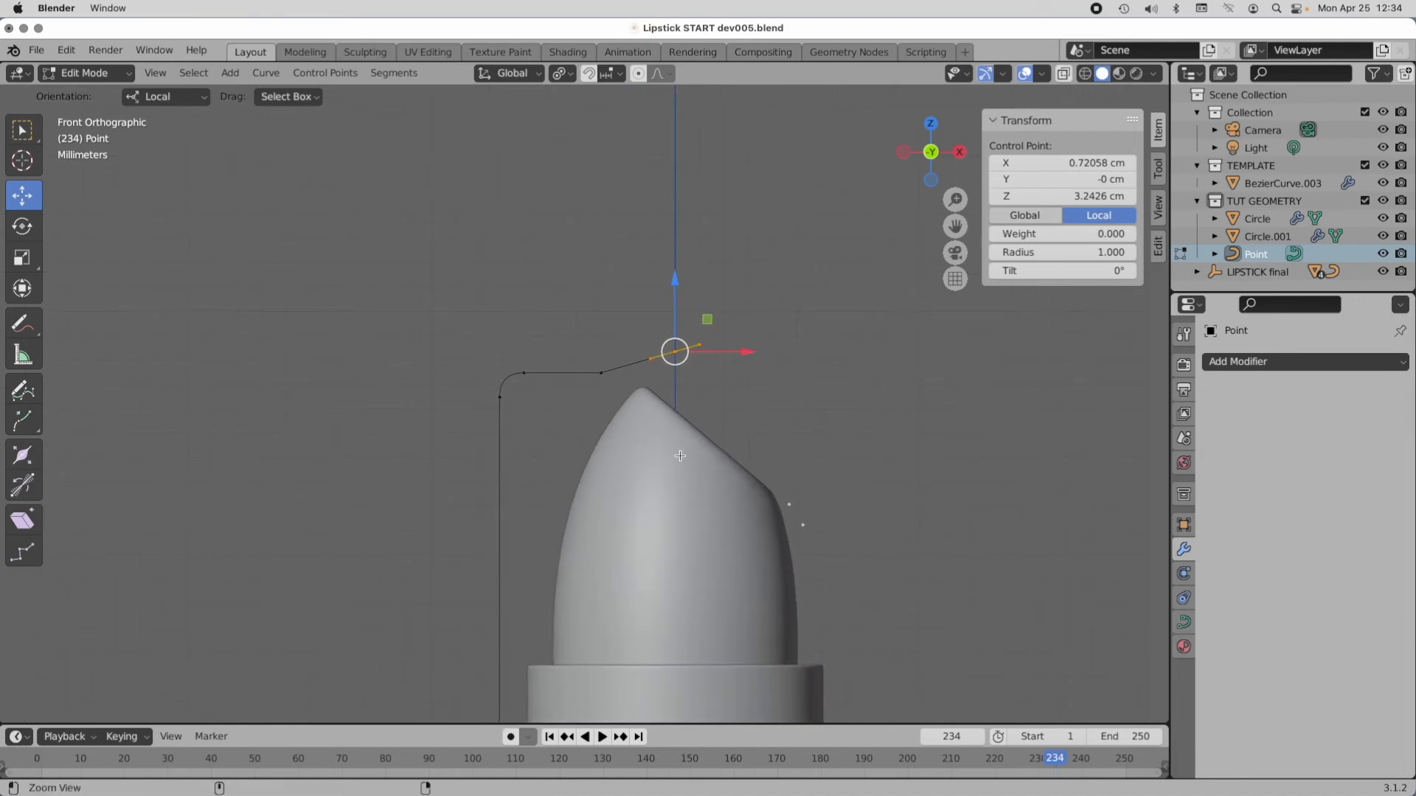
pyautogui.keyDown('ctrl'); pyautogui.keyDown('alt'); pyautogui.moveTo(677, 460); pyautogui.dragTo(616, 390); pyautogui.keyUp('alt'); pyautogui.keyUp('ctrl')
pyautogui.keyDown('ctrl'); pyautogui.keyDown('alt'); pyautogui.moveTo(639, 330); pyautogui.dragTo(524, 367); pyautogui.keyUp('alt'); pyautogui.keyUp('ctrl')
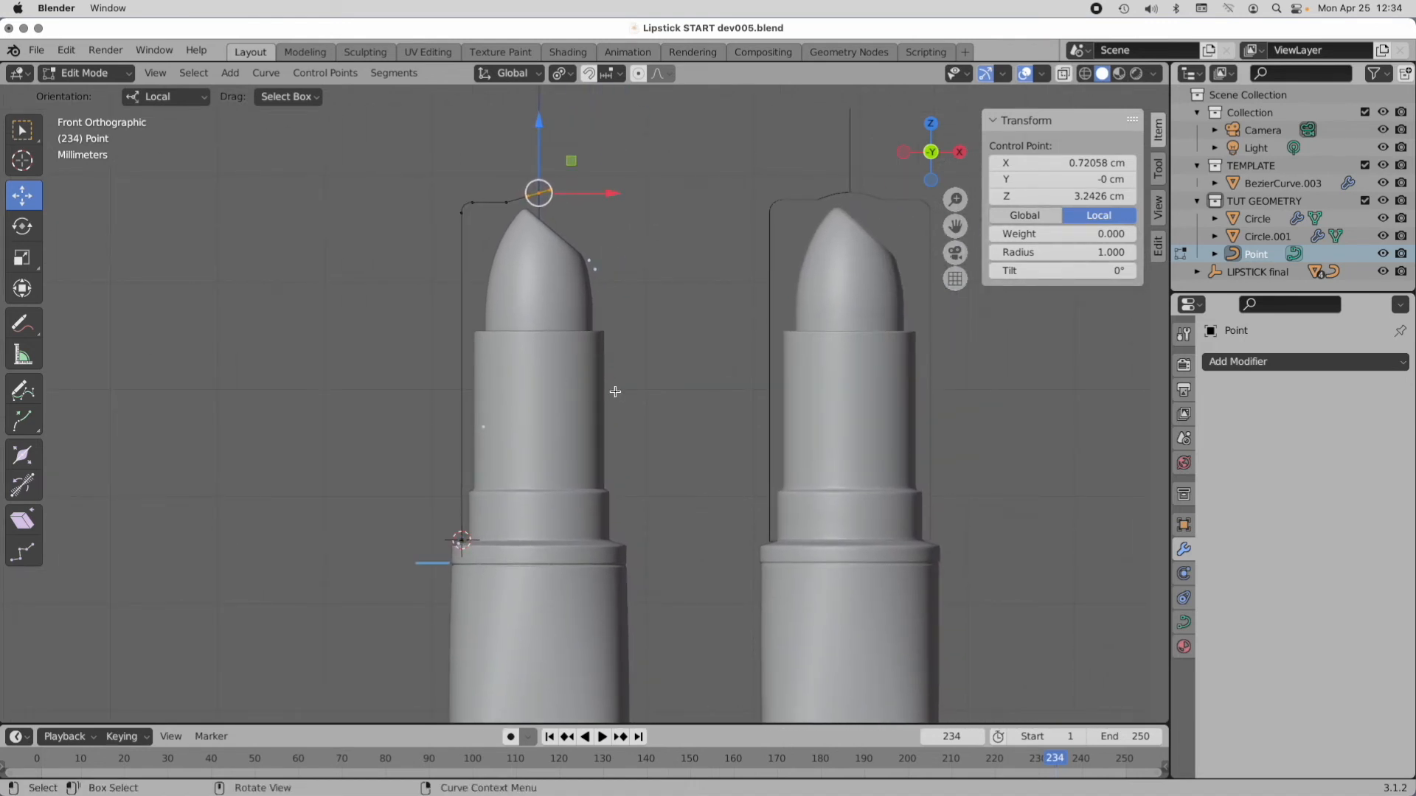
pyautogui.press('Tab')
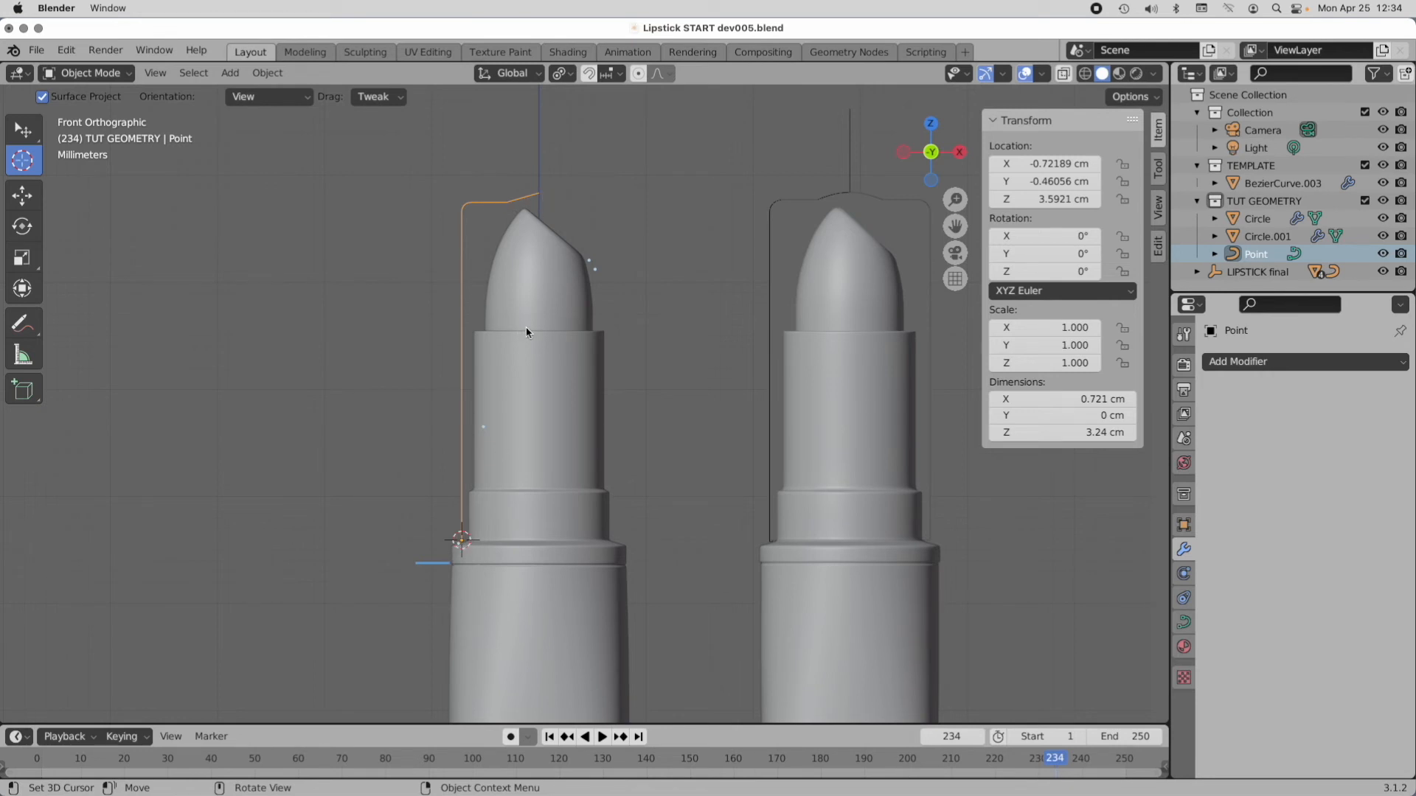
pyautogui.press('Tab')
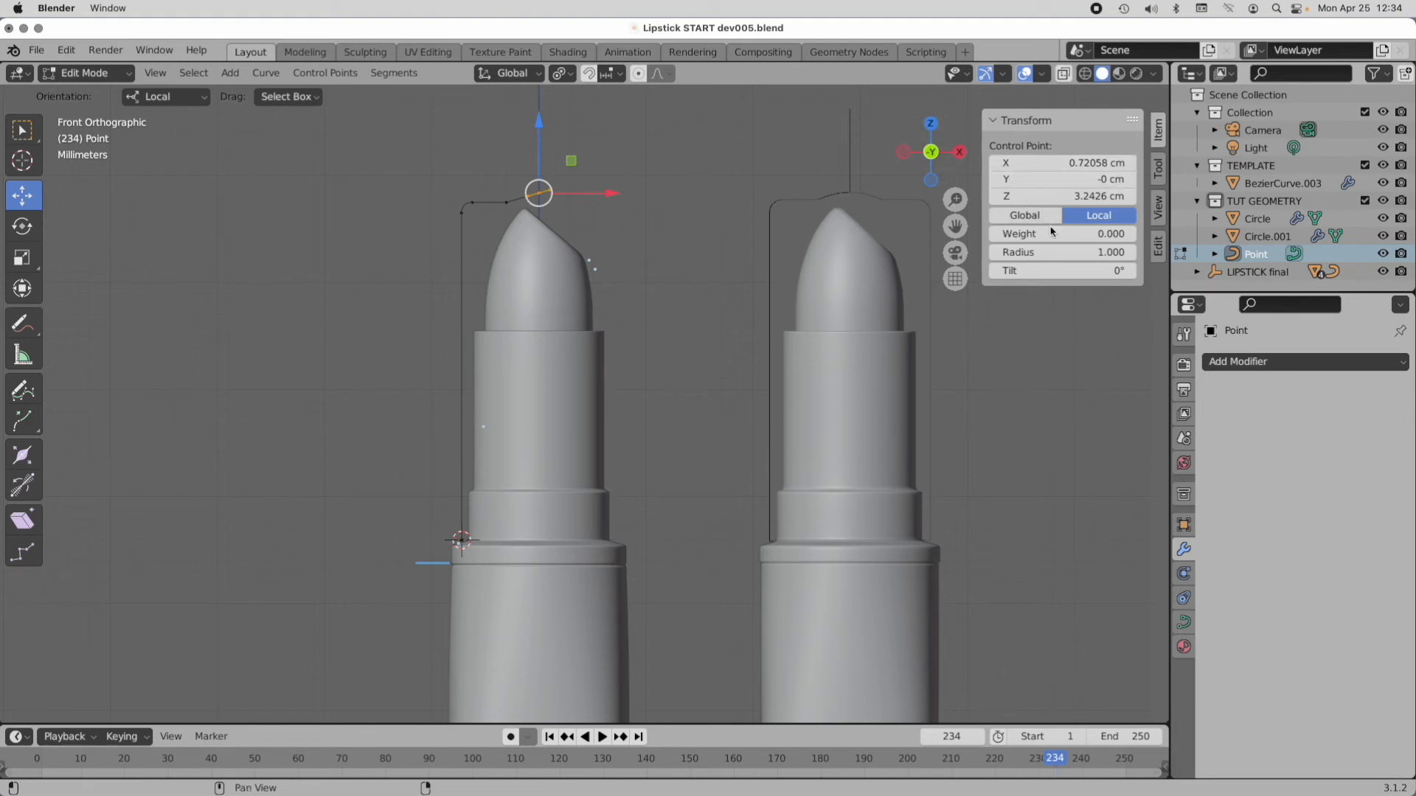
# Step: Show the curve editing tools in the sidebar with the Sanitize options expanded
pyautogui.click(1159, 248)
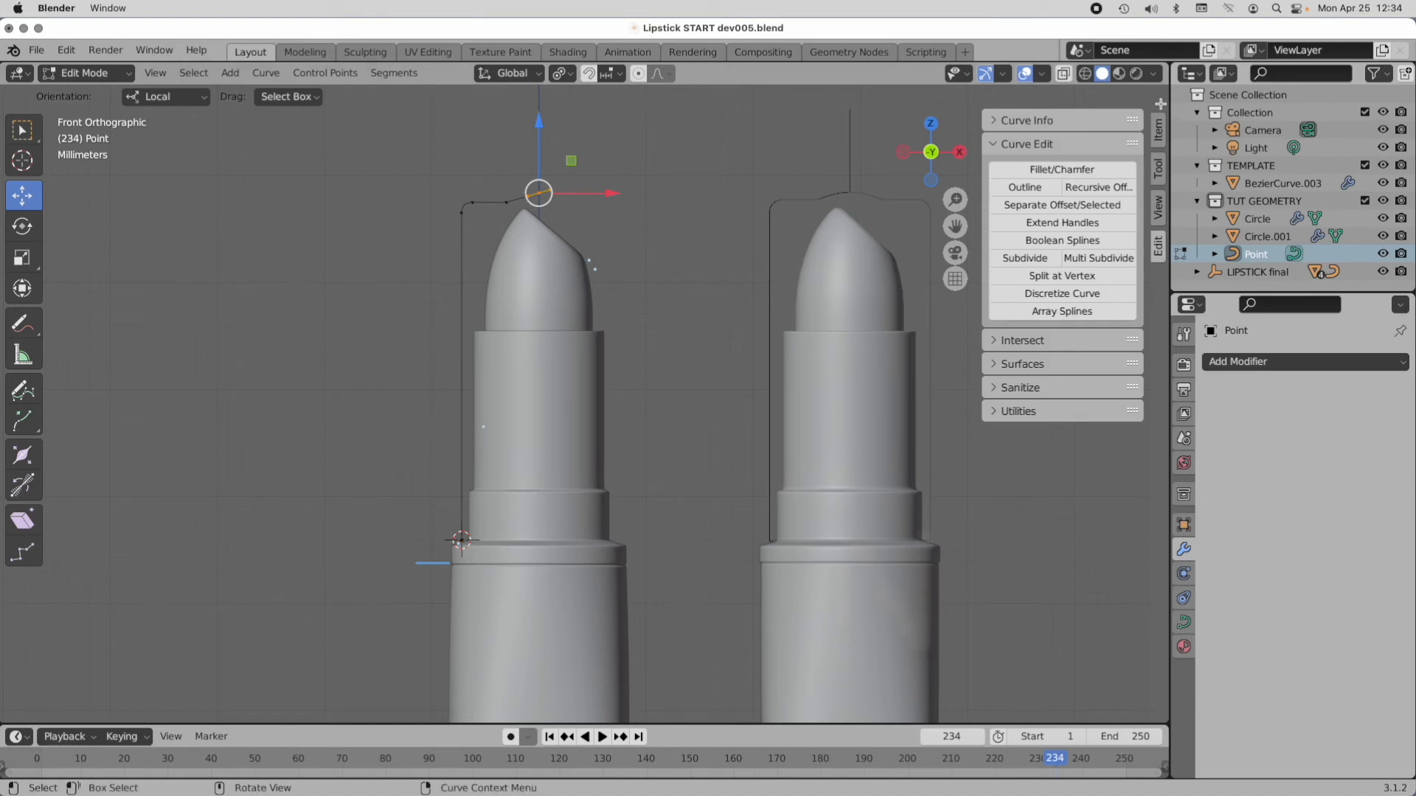
pyautogui.press('n')
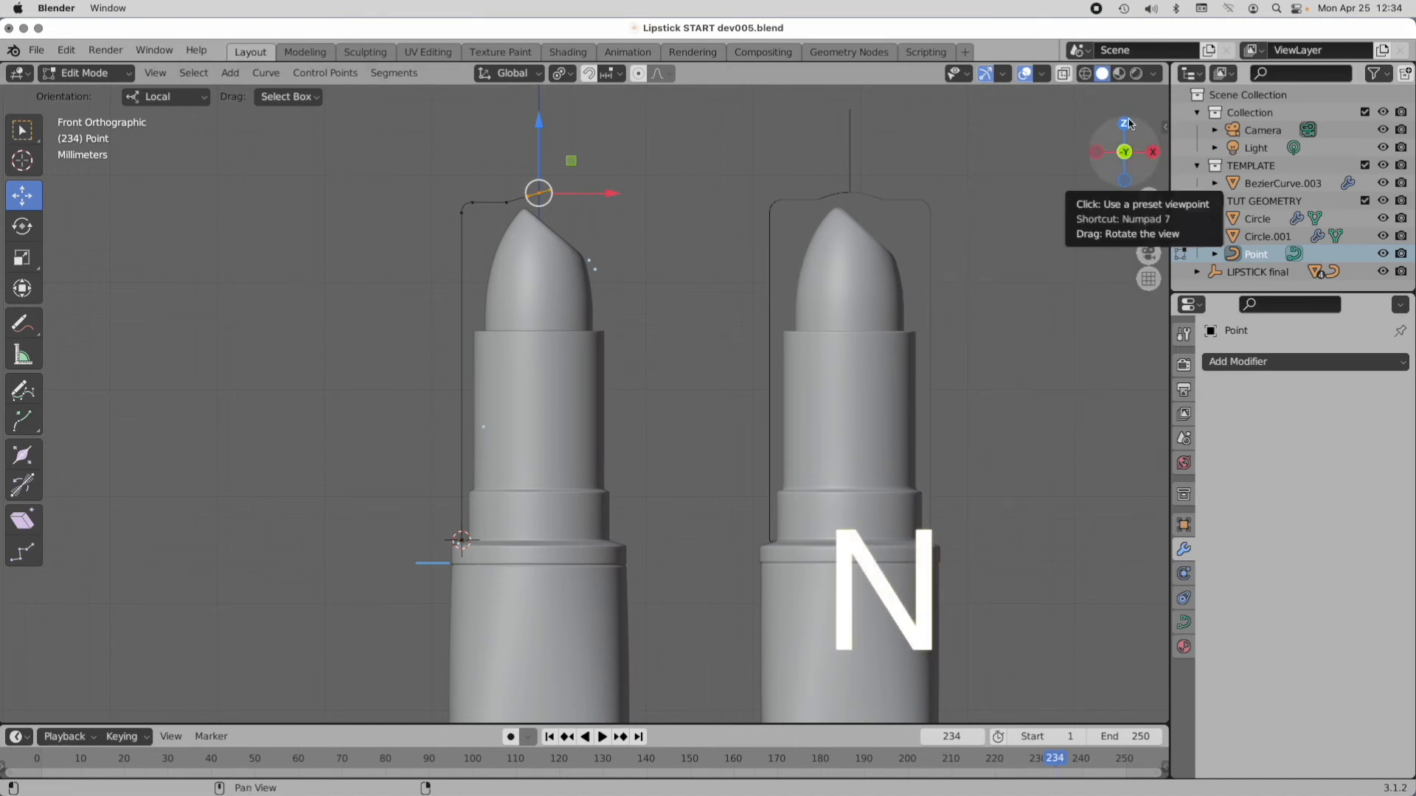
pyautogui.press('n')
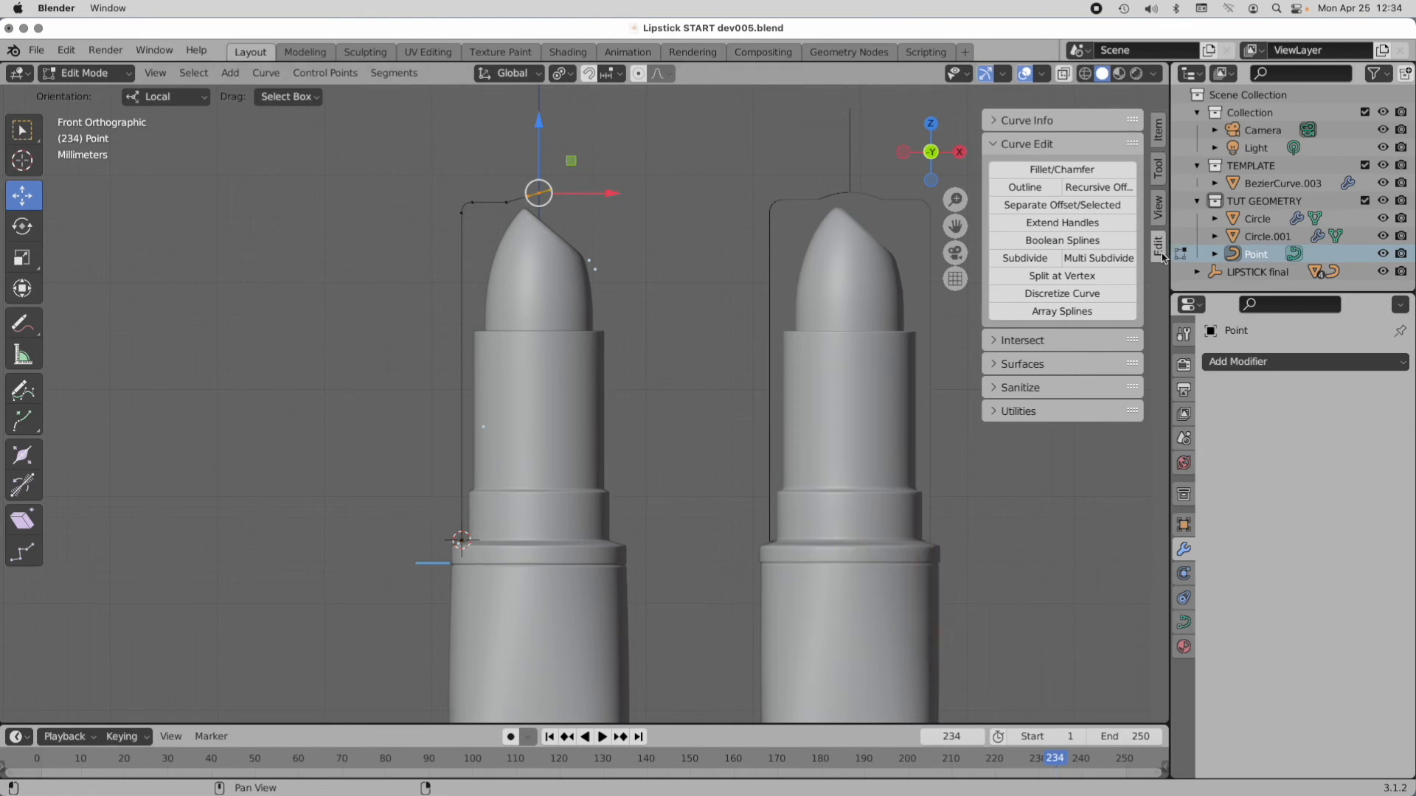
pyautogui.click(995, 390)
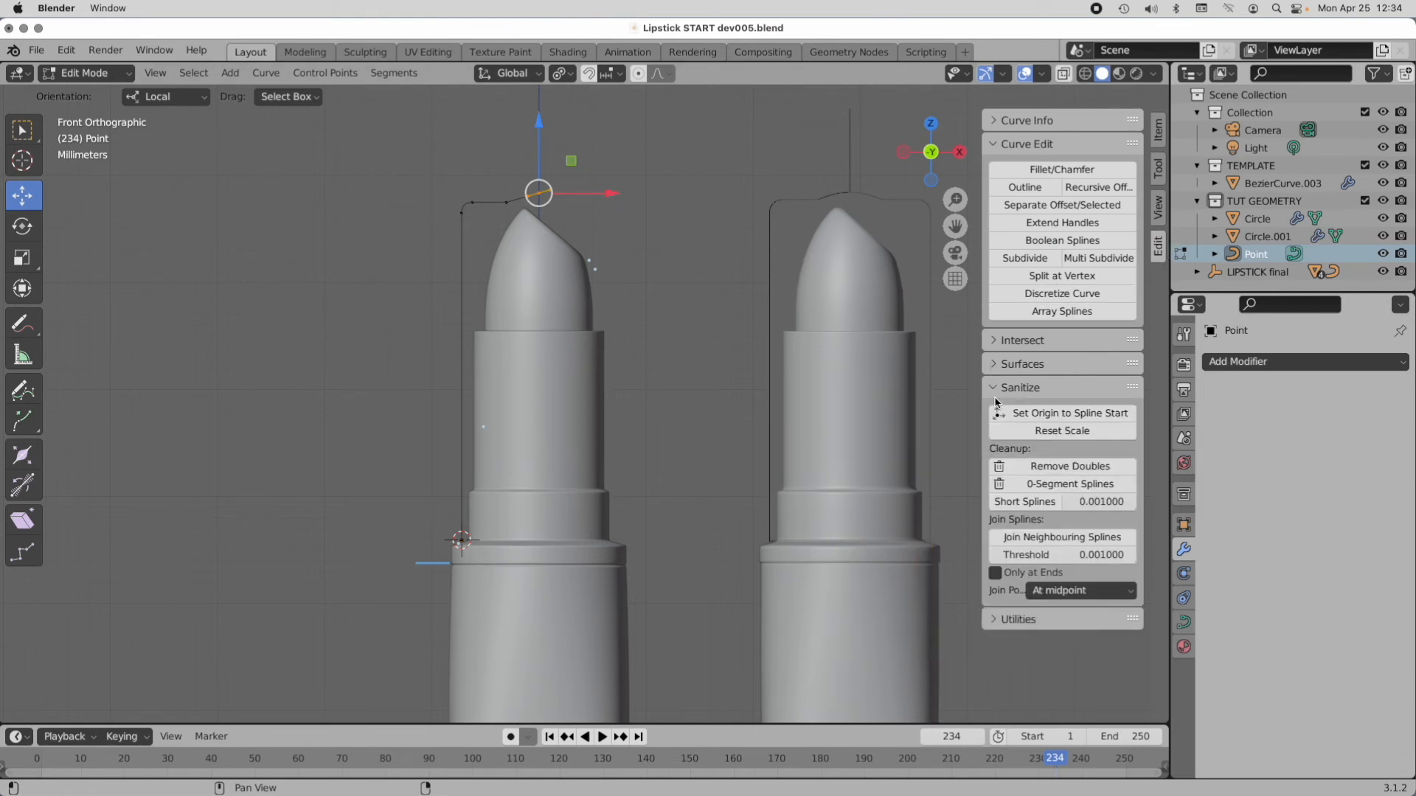
# Step: Enable the display of curve normals in the viewport overlays to examine the cap curve's direction
pyautogui.click(1040, 77)
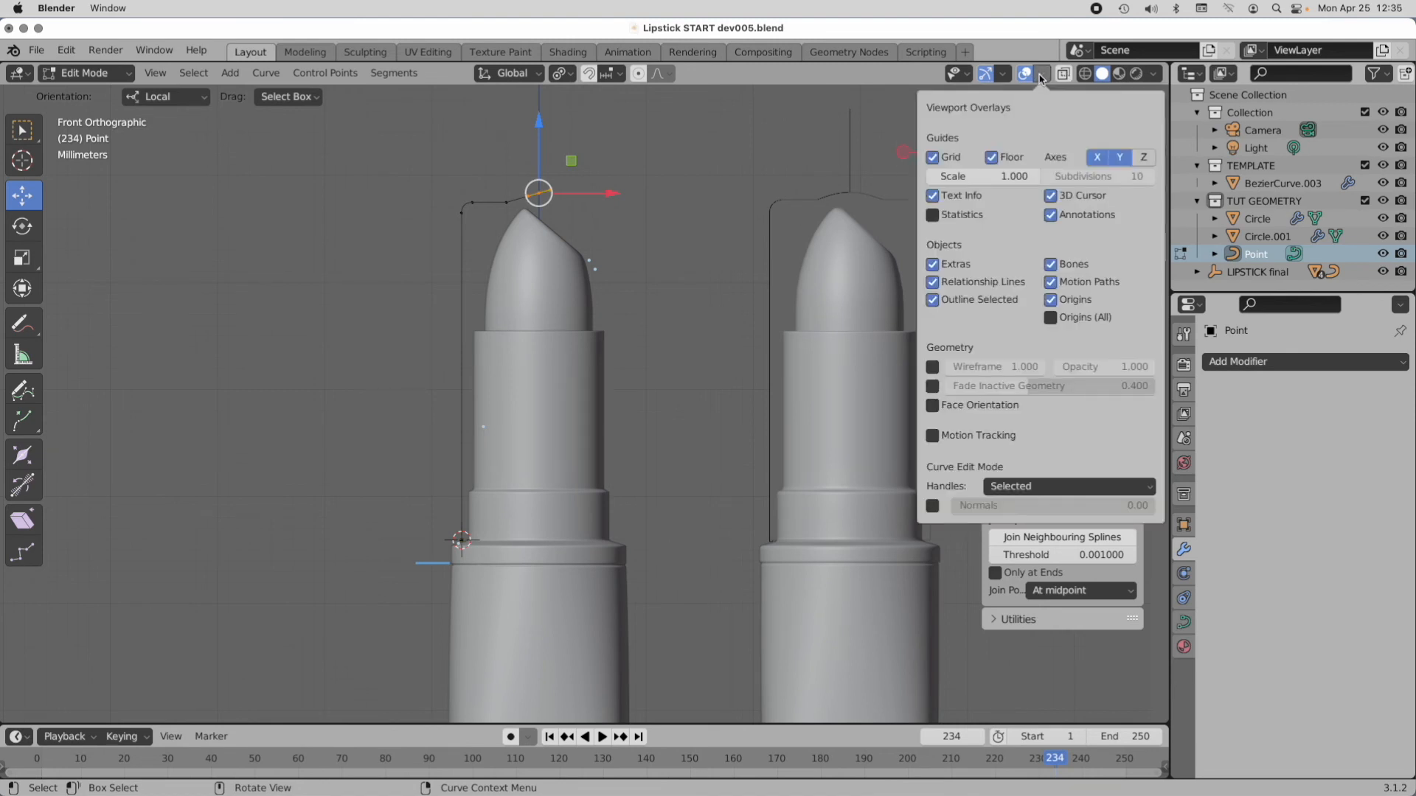
pyautogui.click(932, 508)
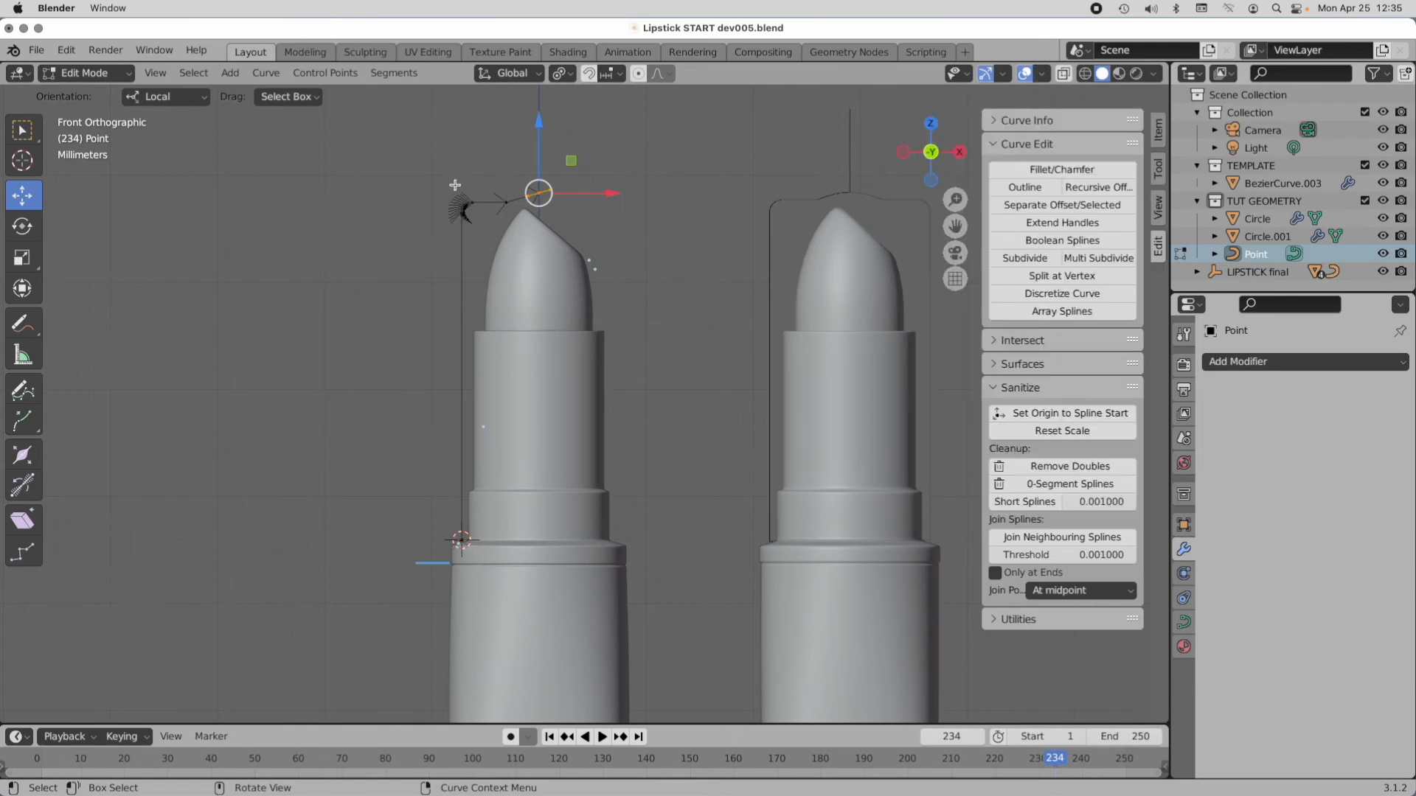
pyautogui.scroll(3, 521, 172)
pyautogui.scroll(3, 521, 172)
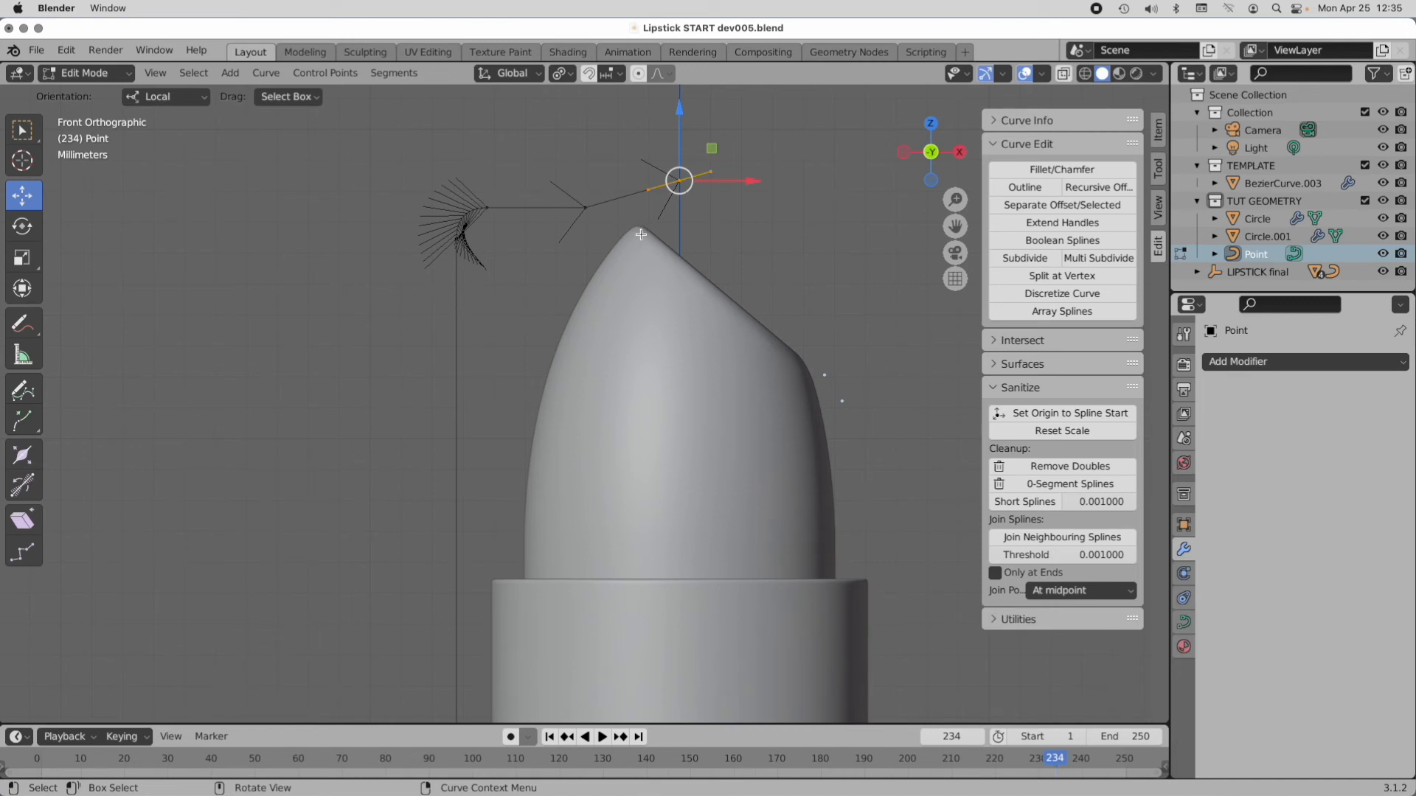
# Step: Switch the direction of the cap curve's spline with the curve utilities
pyautogui.scroll(-3, 641, 234)
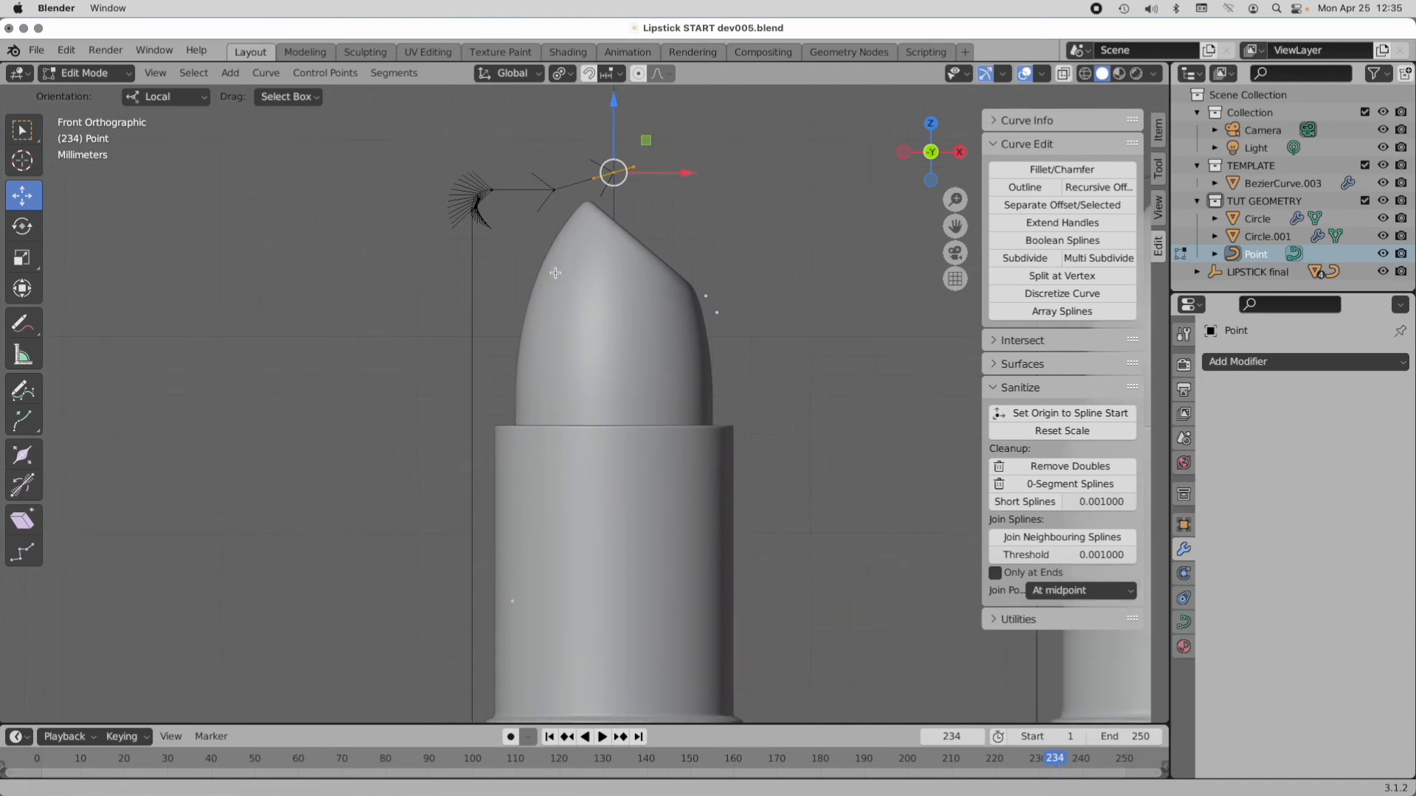
pyautogui.click(989, 620)
pyautogui.scroll(-3, 1029, 601)
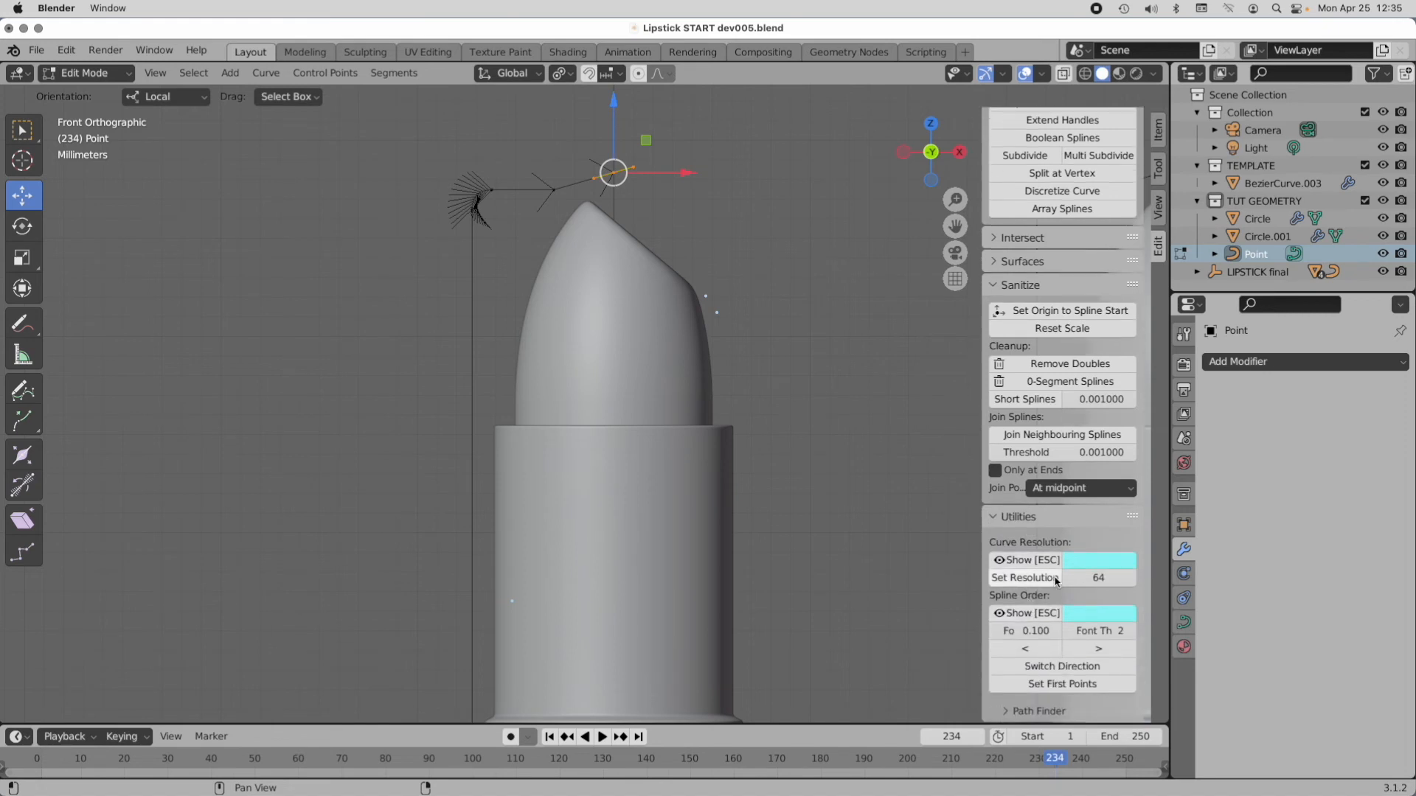
pyautogui.click(1079, 672)
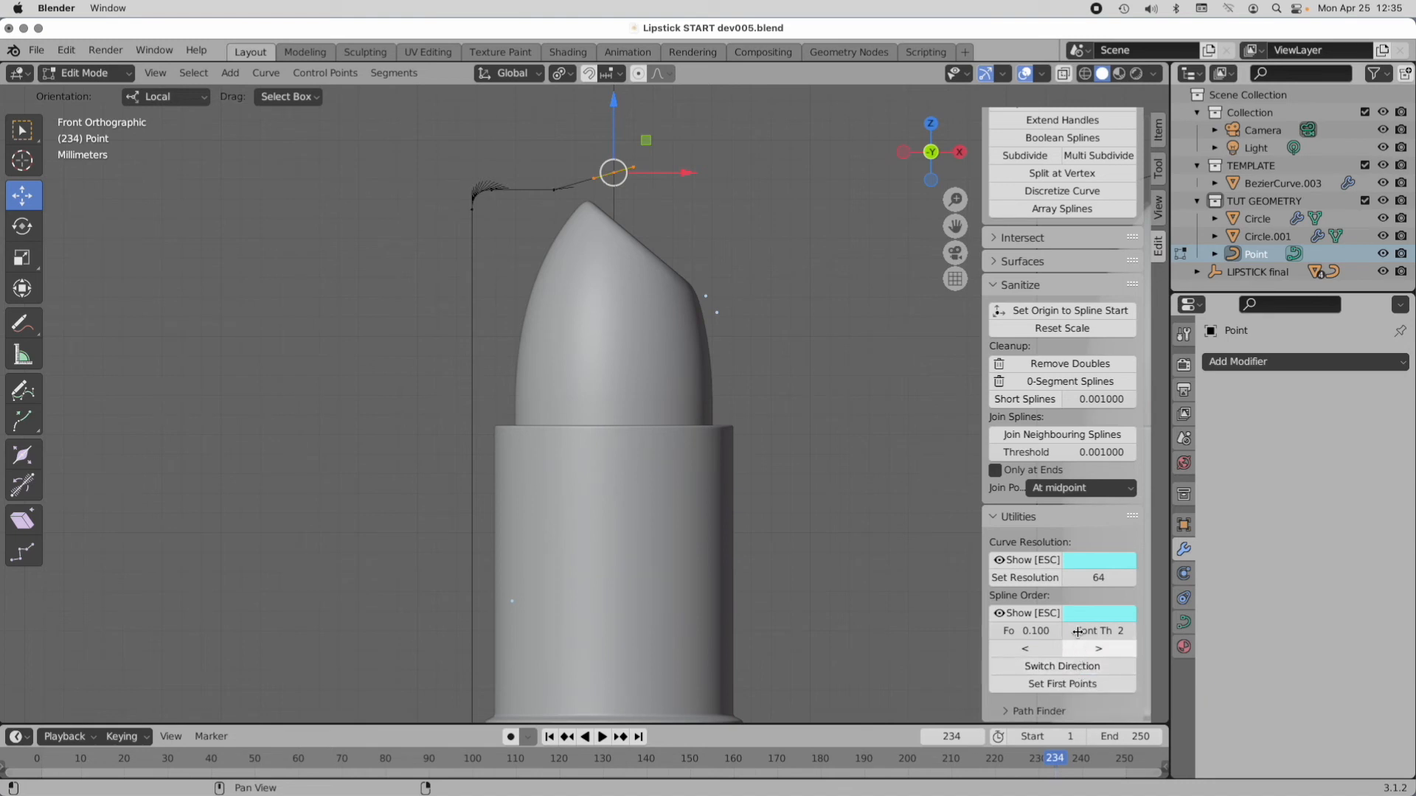
# Step: Set the cap curve's origin to its spline start and return to Object Mode
pyautogui.click(1035, 316)
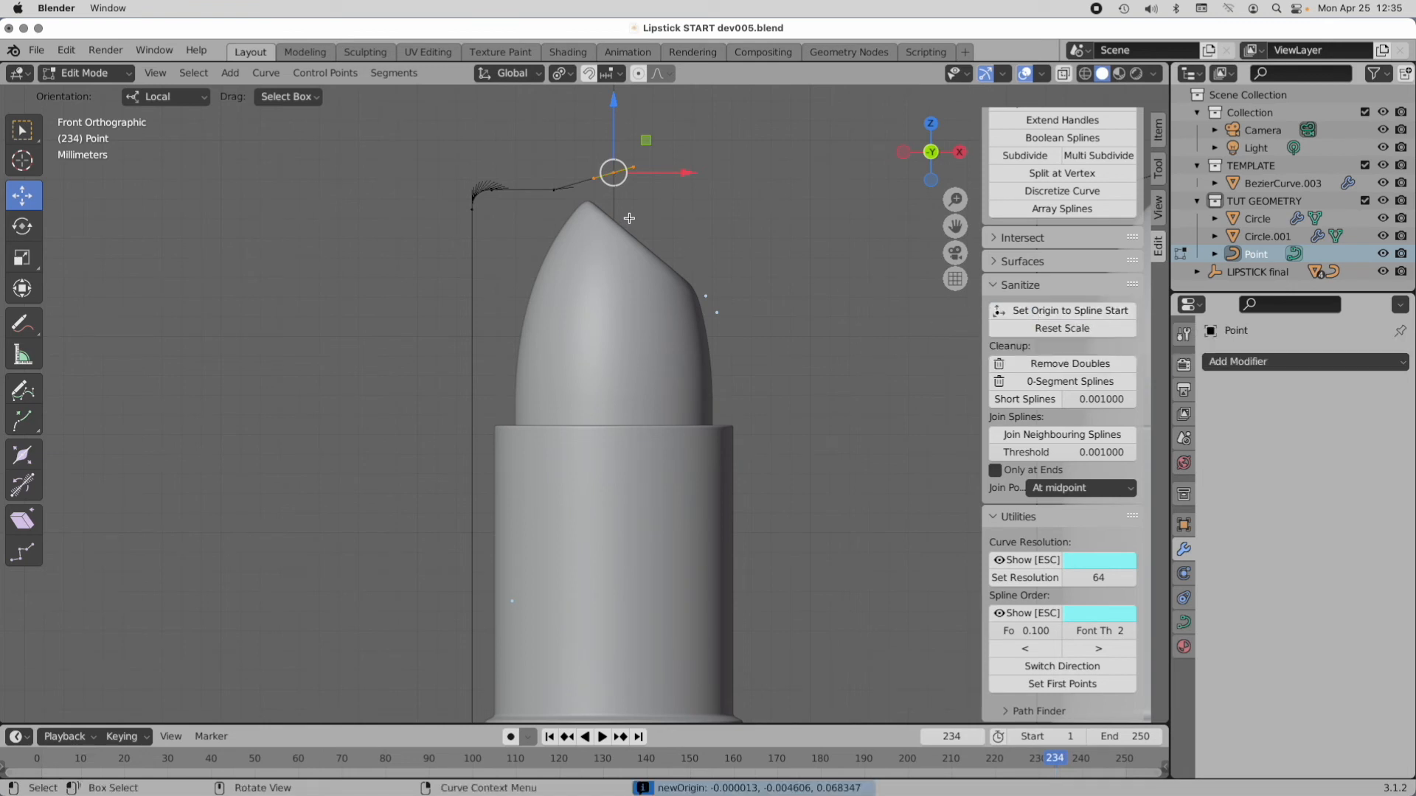
pyautogui.press('Tab')
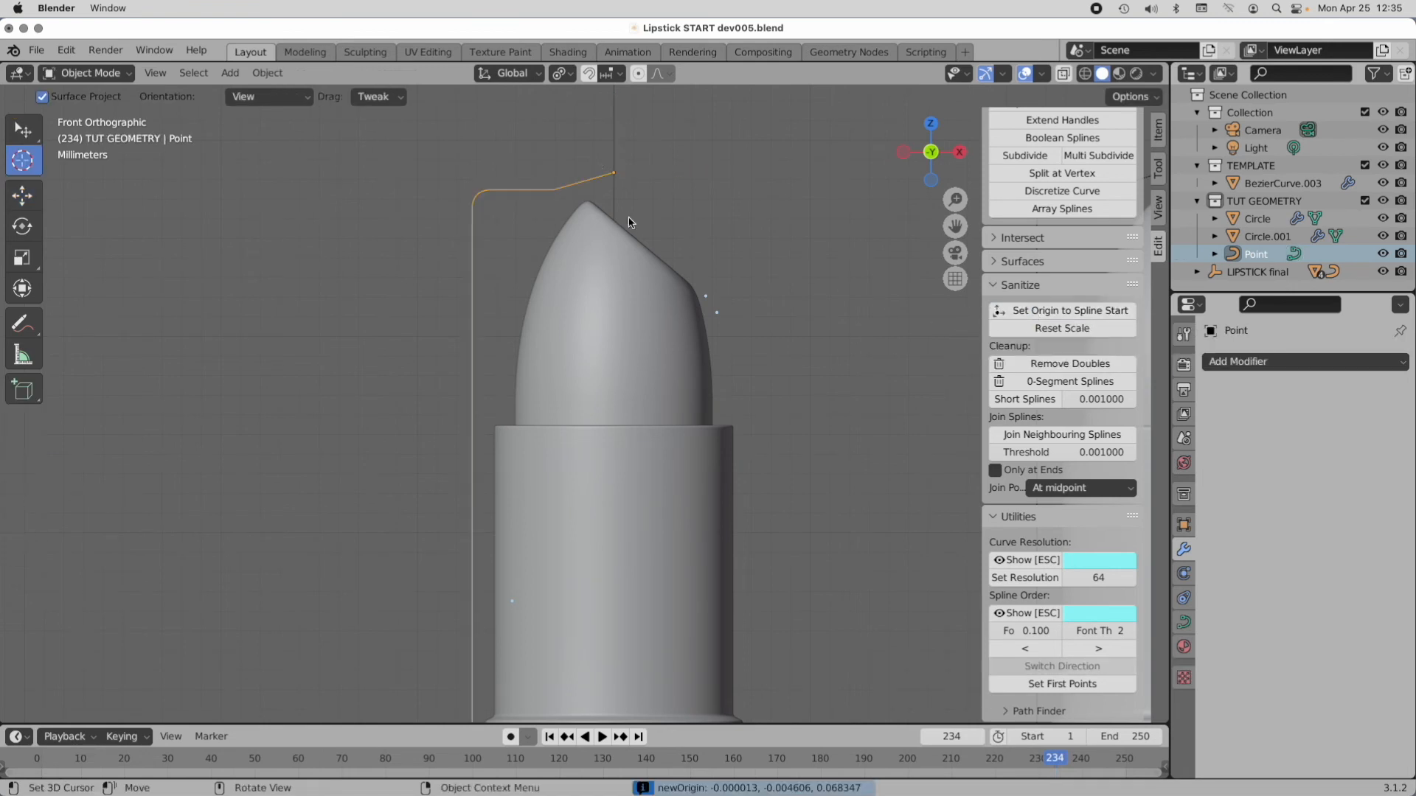
pyautogui.scroll(2, 617, 182)
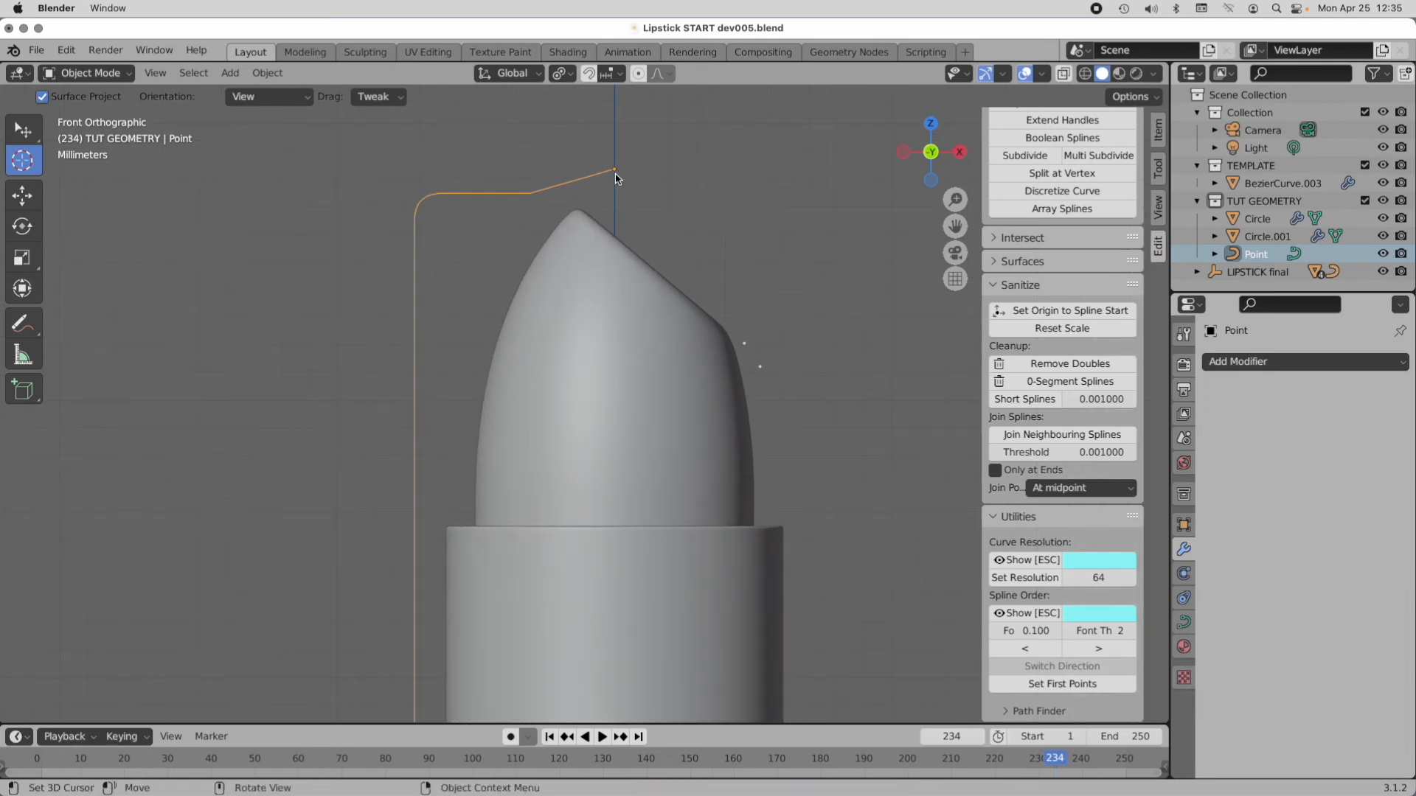
# Step: Show the cap curve's transform values, enter Edit Mode and set the selected control point's local X to 0 cm
pyautogui.click(1159, 137)
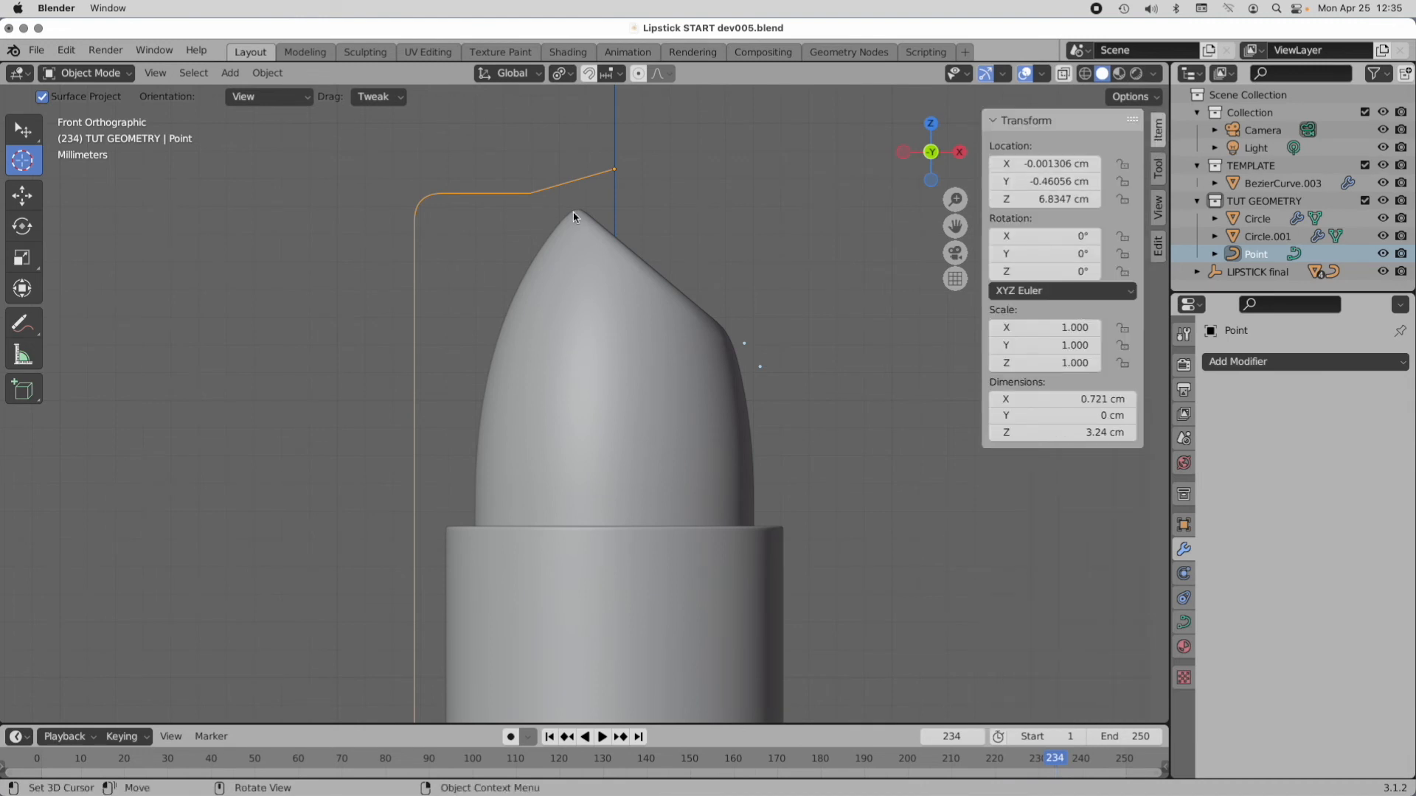
pyautogui.press('Tab')
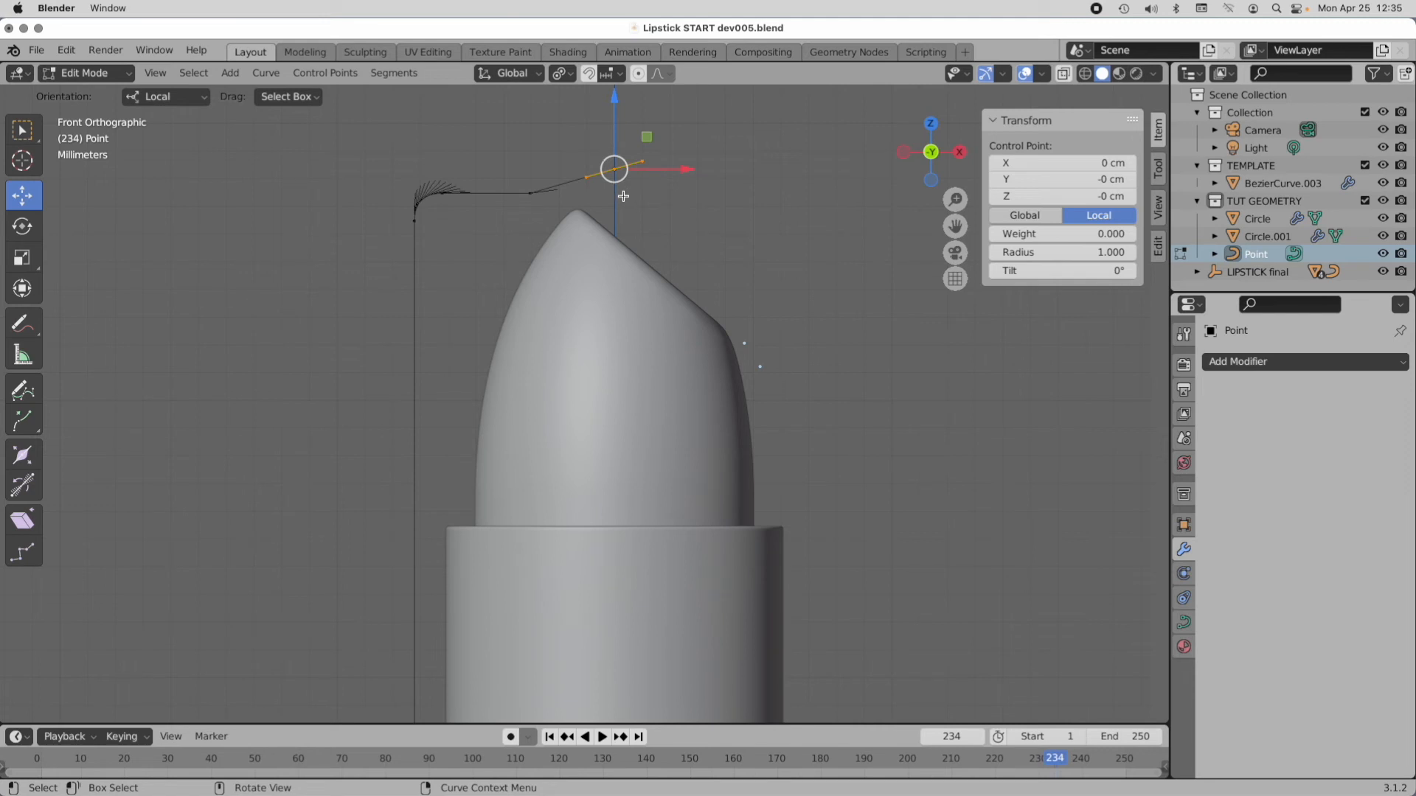
pyautogui.click(1024, 163)
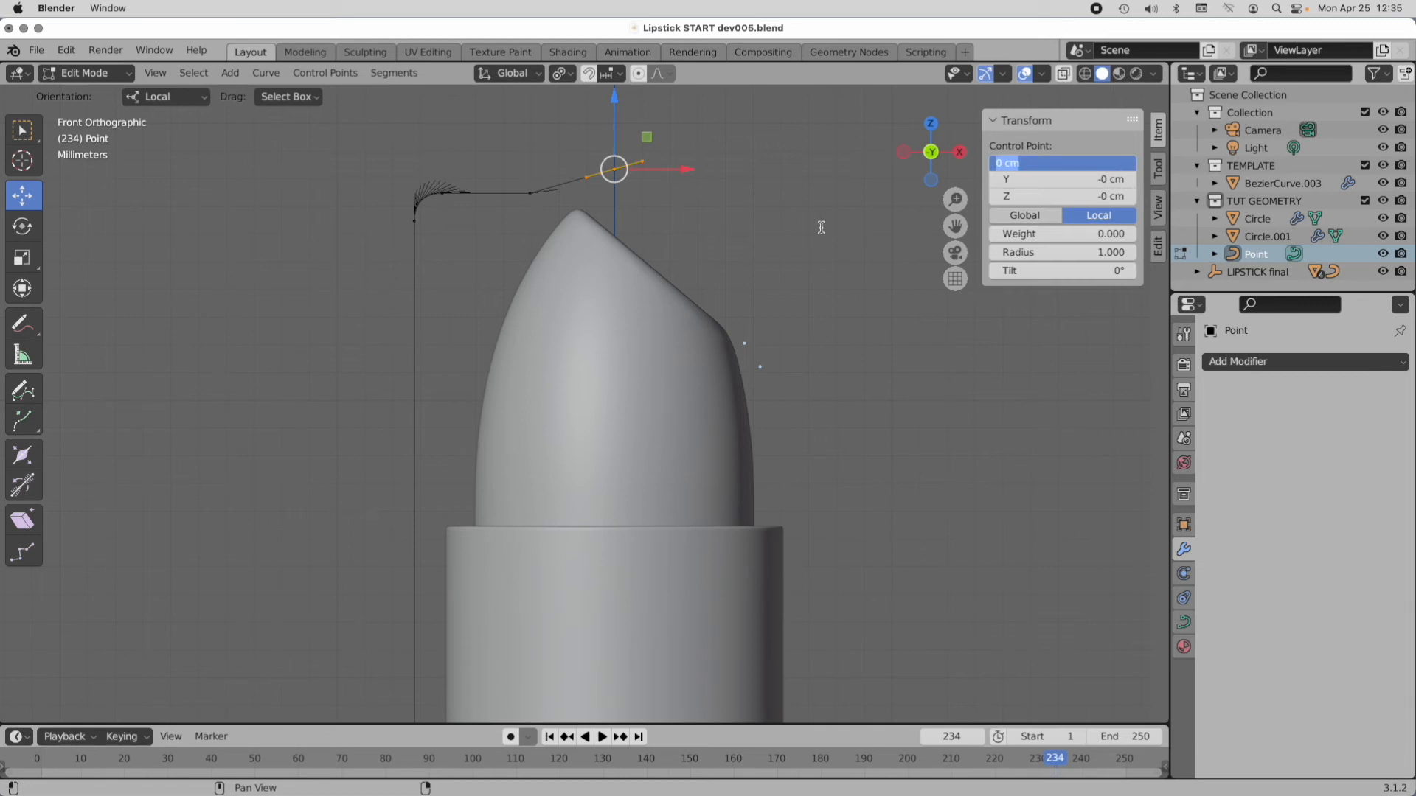
pyautogui.write('0')
pyautogui.press('Return')
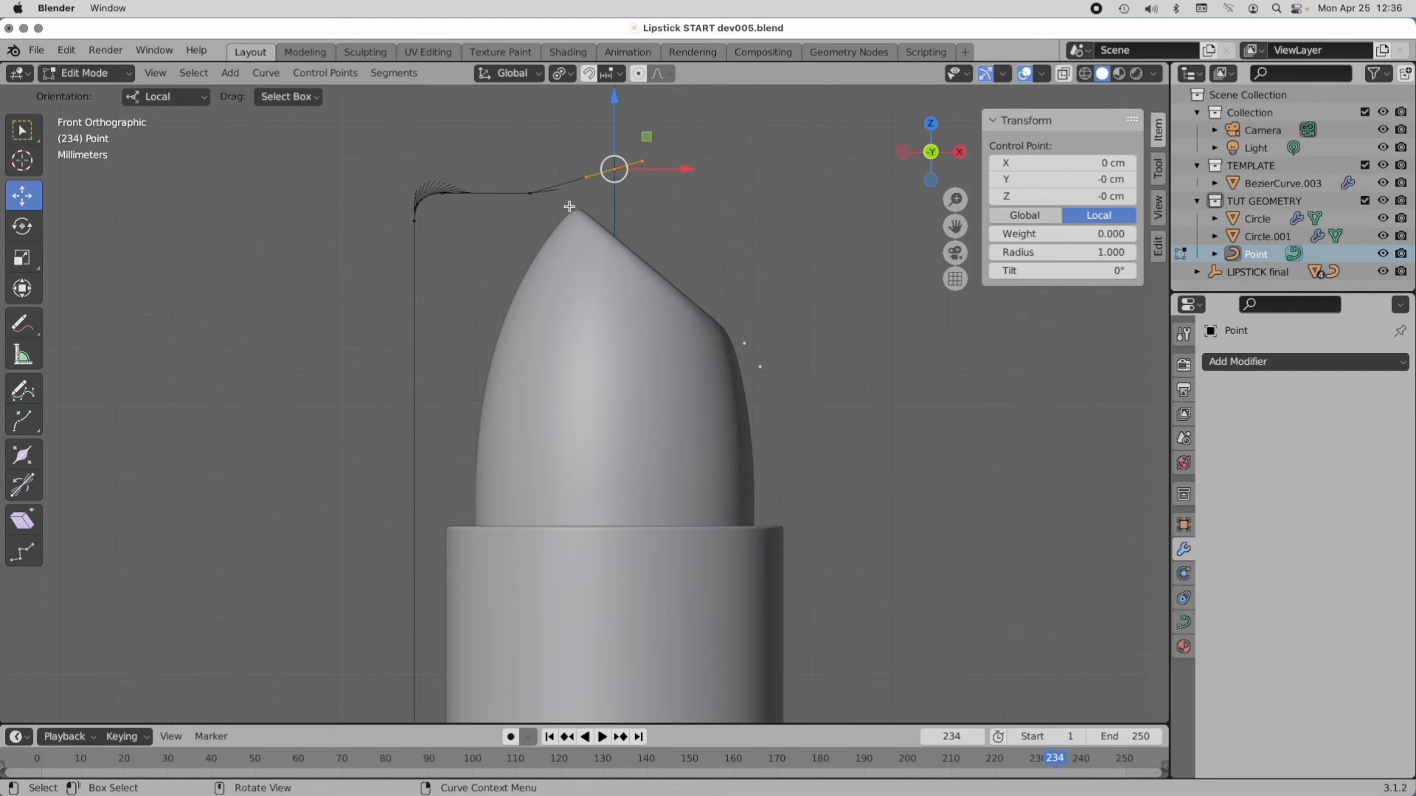
# Step: Disable the display of curve normals in the viewport overlays
pyautogui.scroll(5, 569, 206)
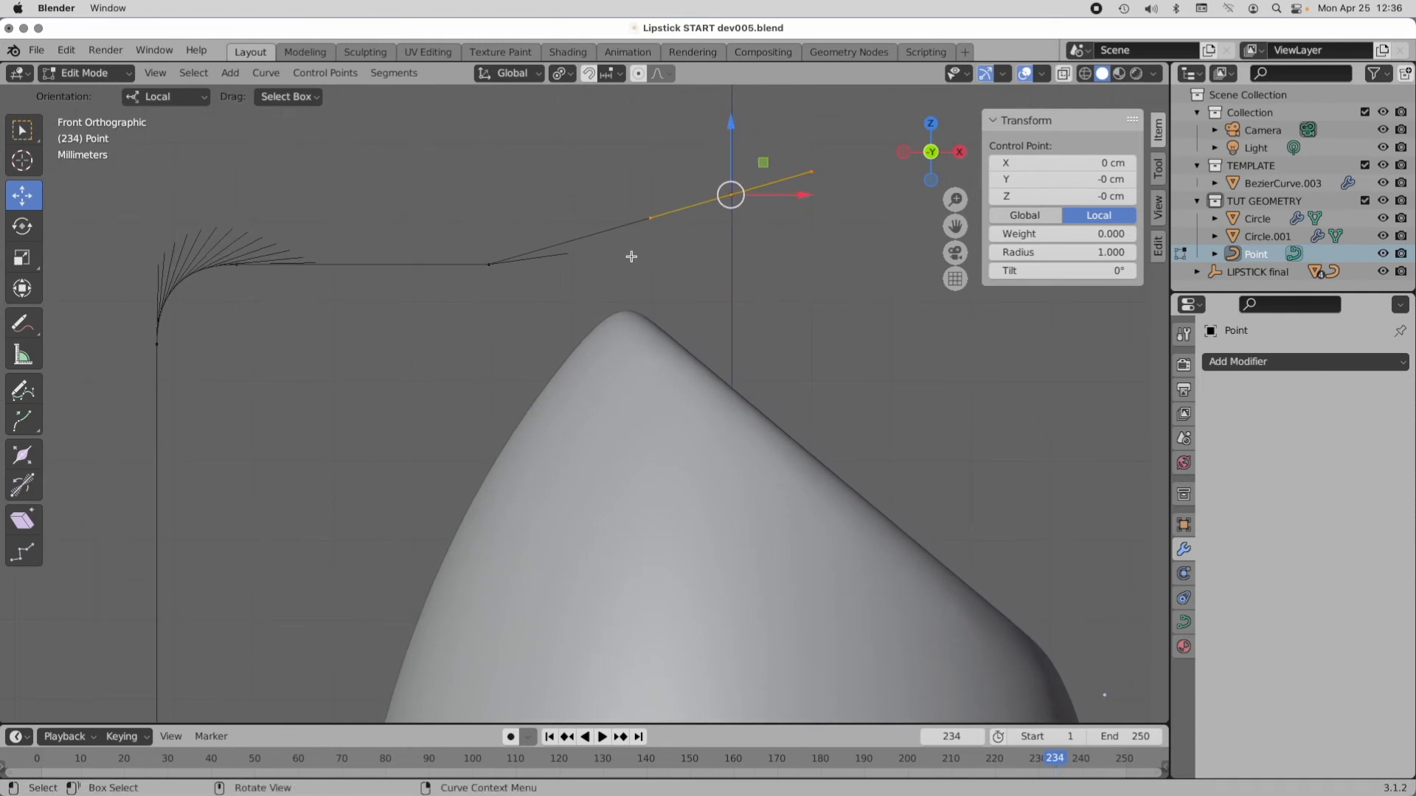
pyautogui.click(1042, 73)
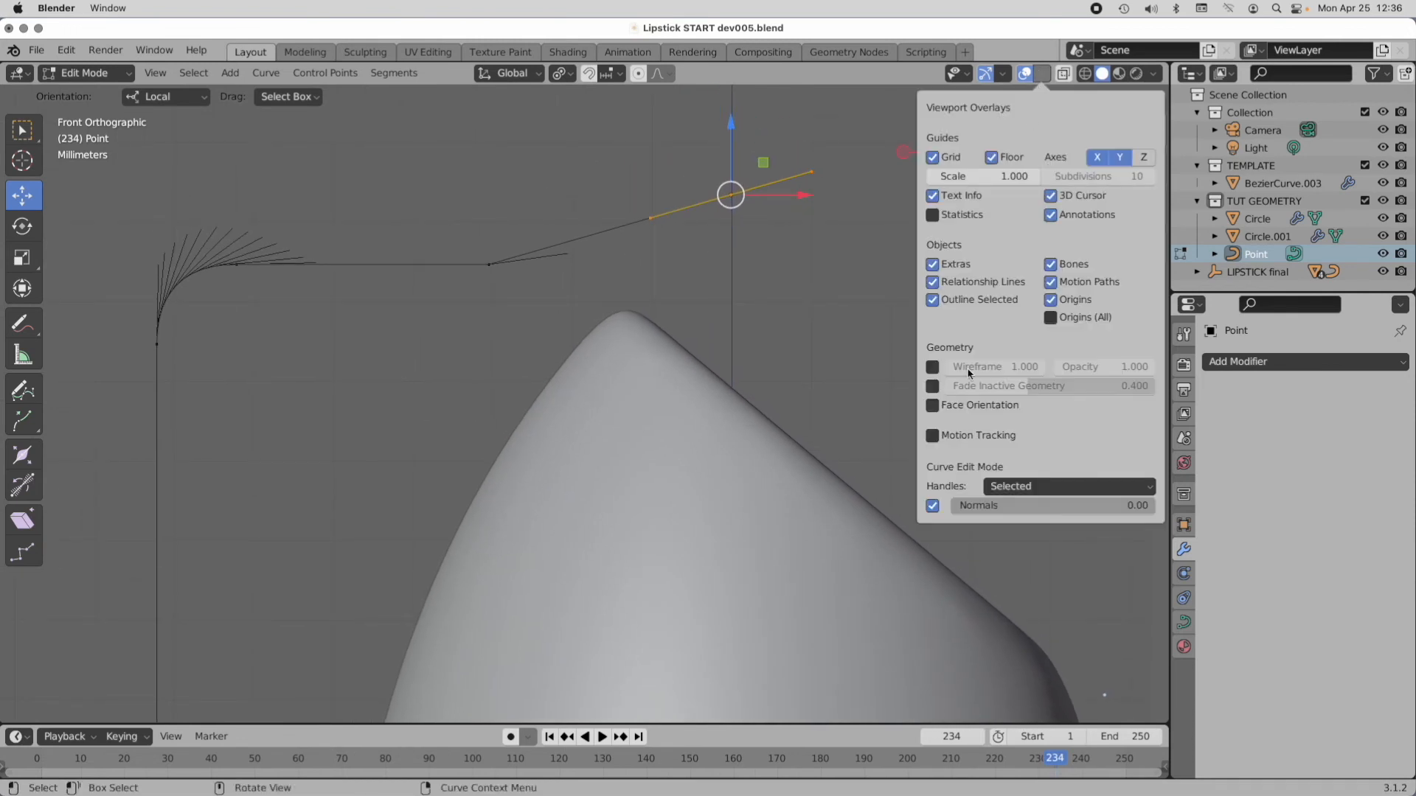
pyautogui.click(932, 506)
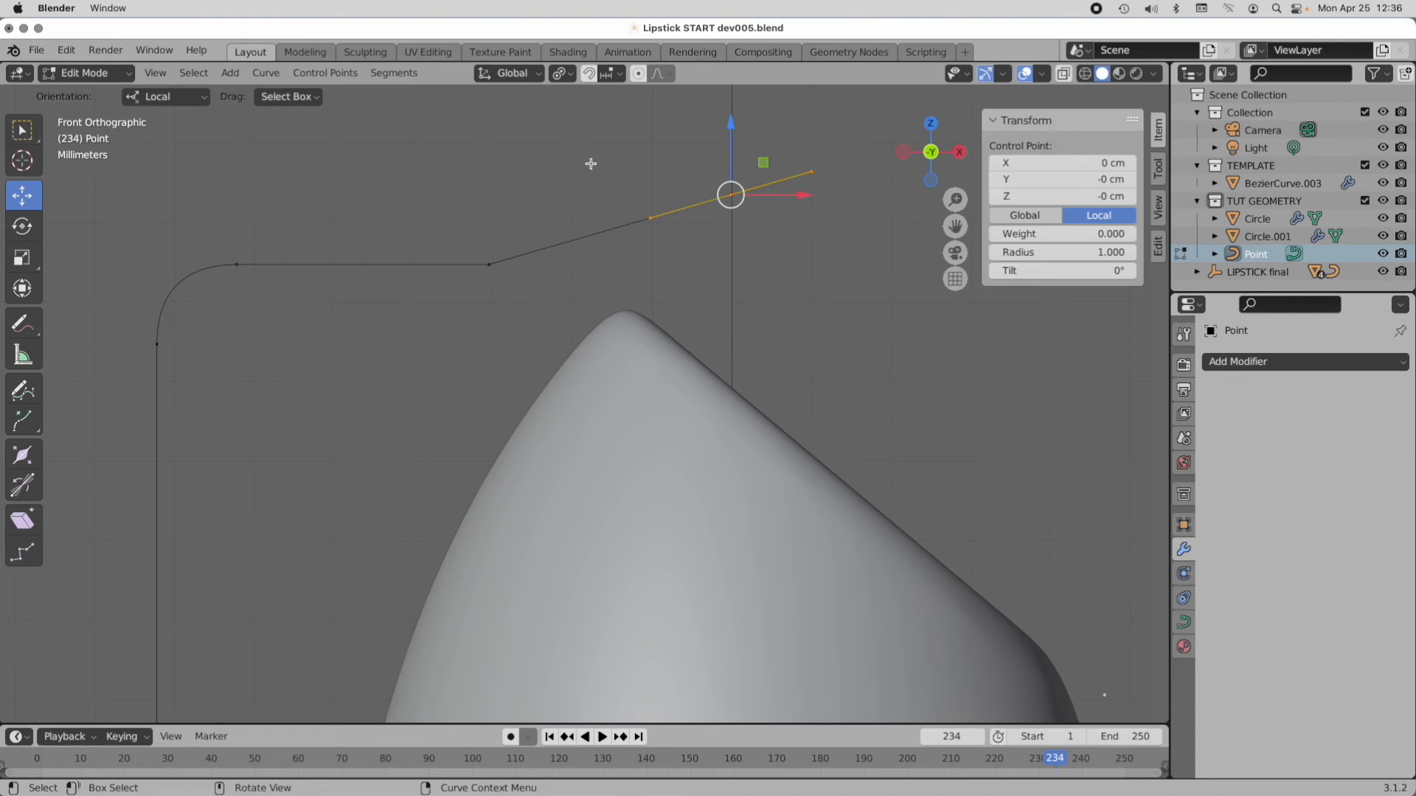
# Step: Move the inner handle of the control point on the centre line about -0.021 cm in X and 0.026 cm in Z
pyautogui.moveTo(590, 164); pyautogui.dragTo(684, 259)
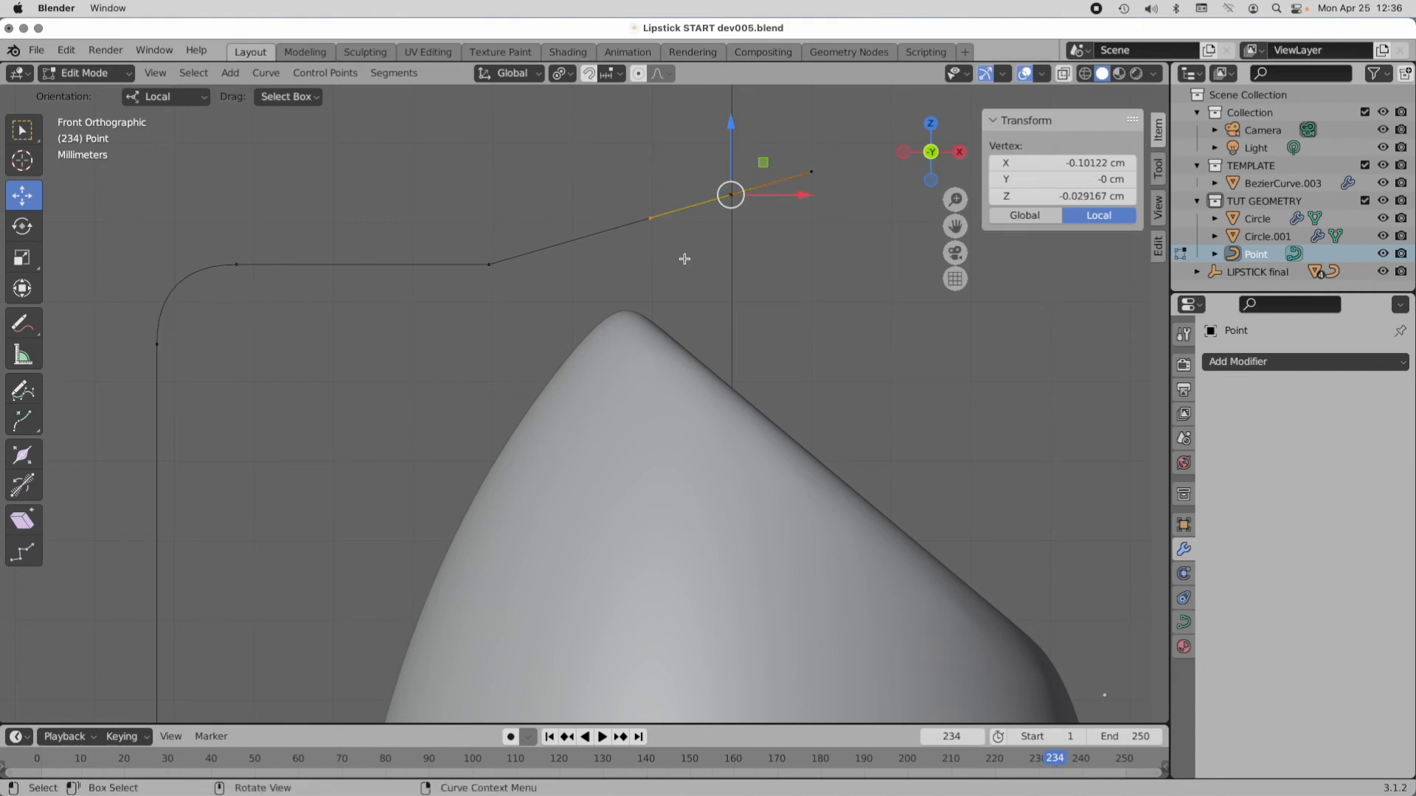
pyautogui.press('g')
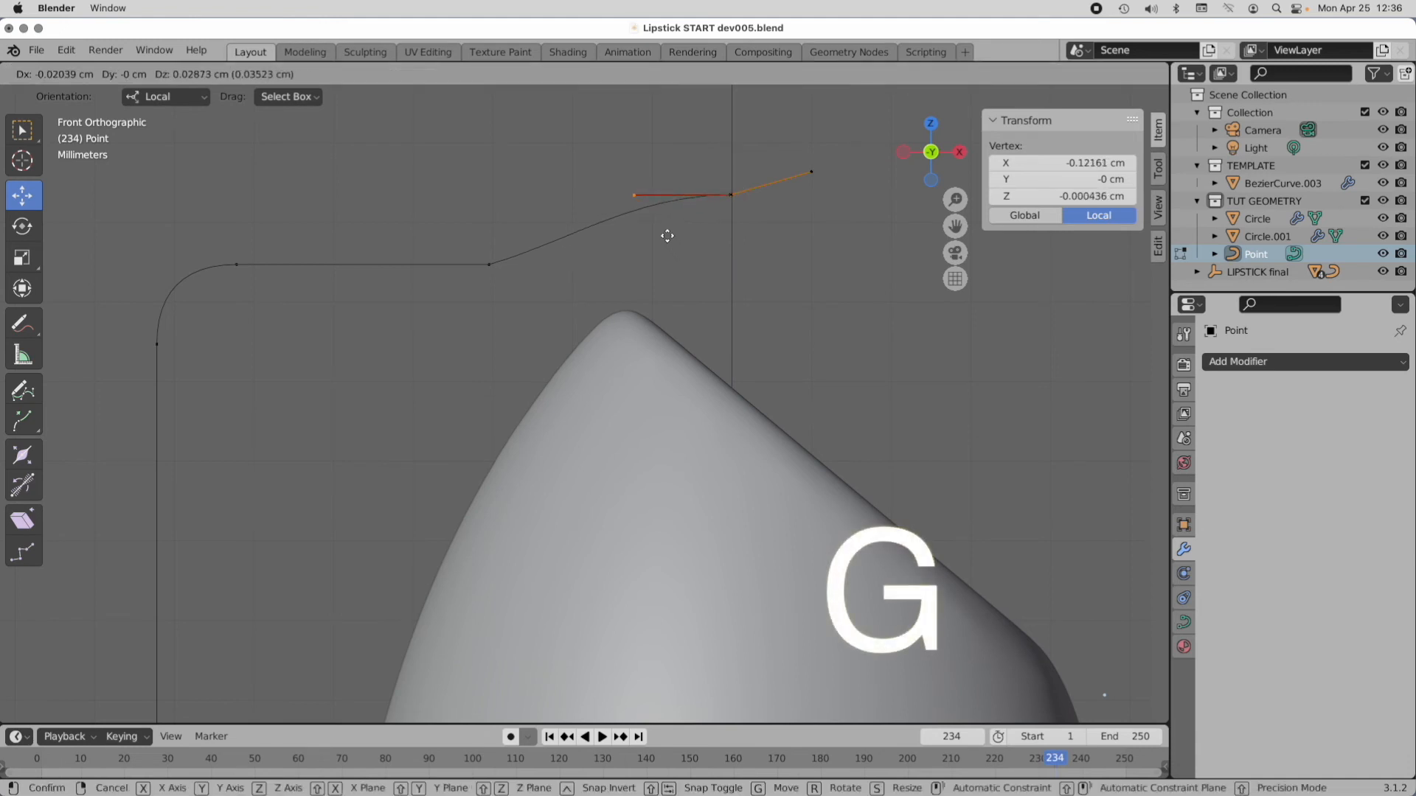
pyautogui.click(667, 239)
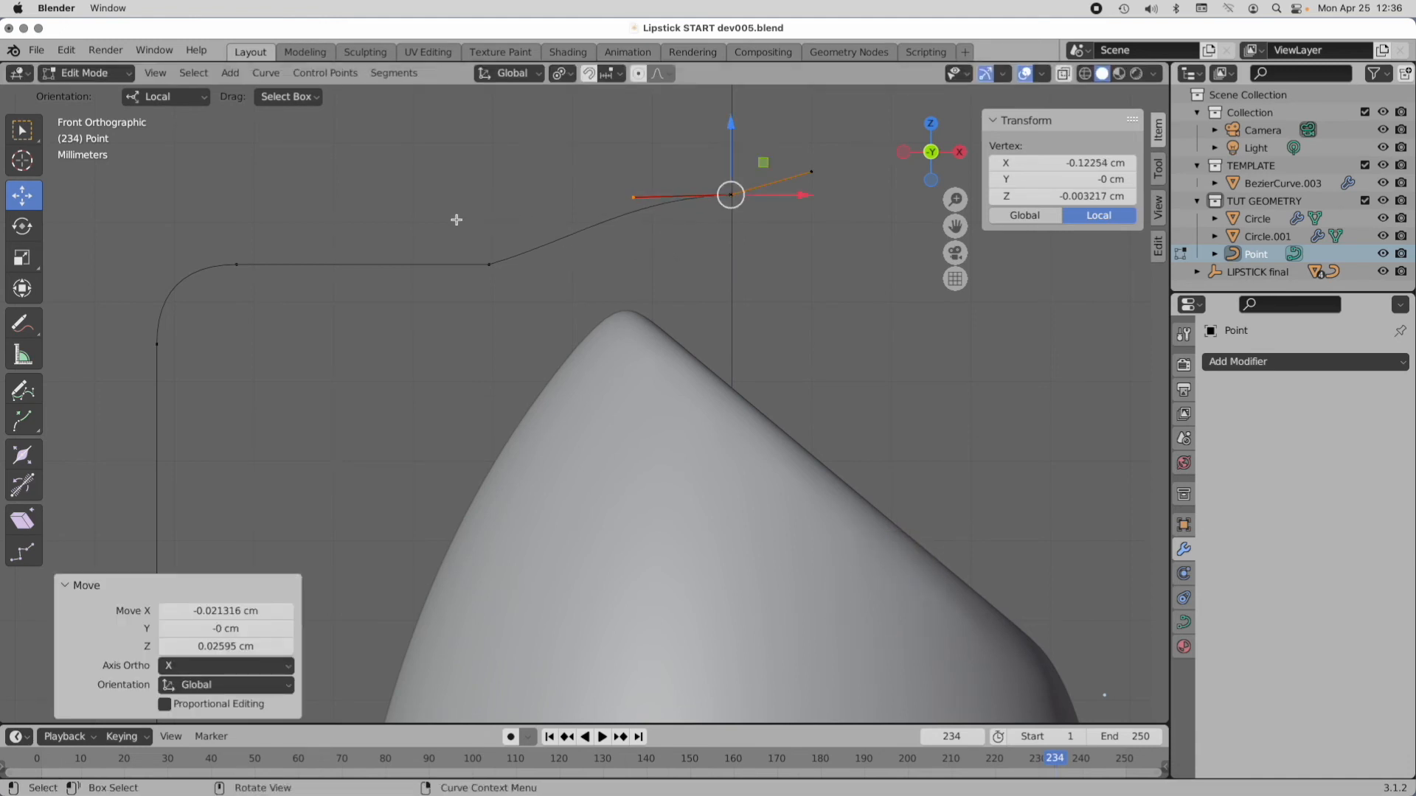
# Step: Move the centre-side handle of the control point at the raised tip's base about -0.014 cm in X and 0.030 cm in Z
pyautogui.moveTo(456, 219); pyautogui.dragTo(556, 329)
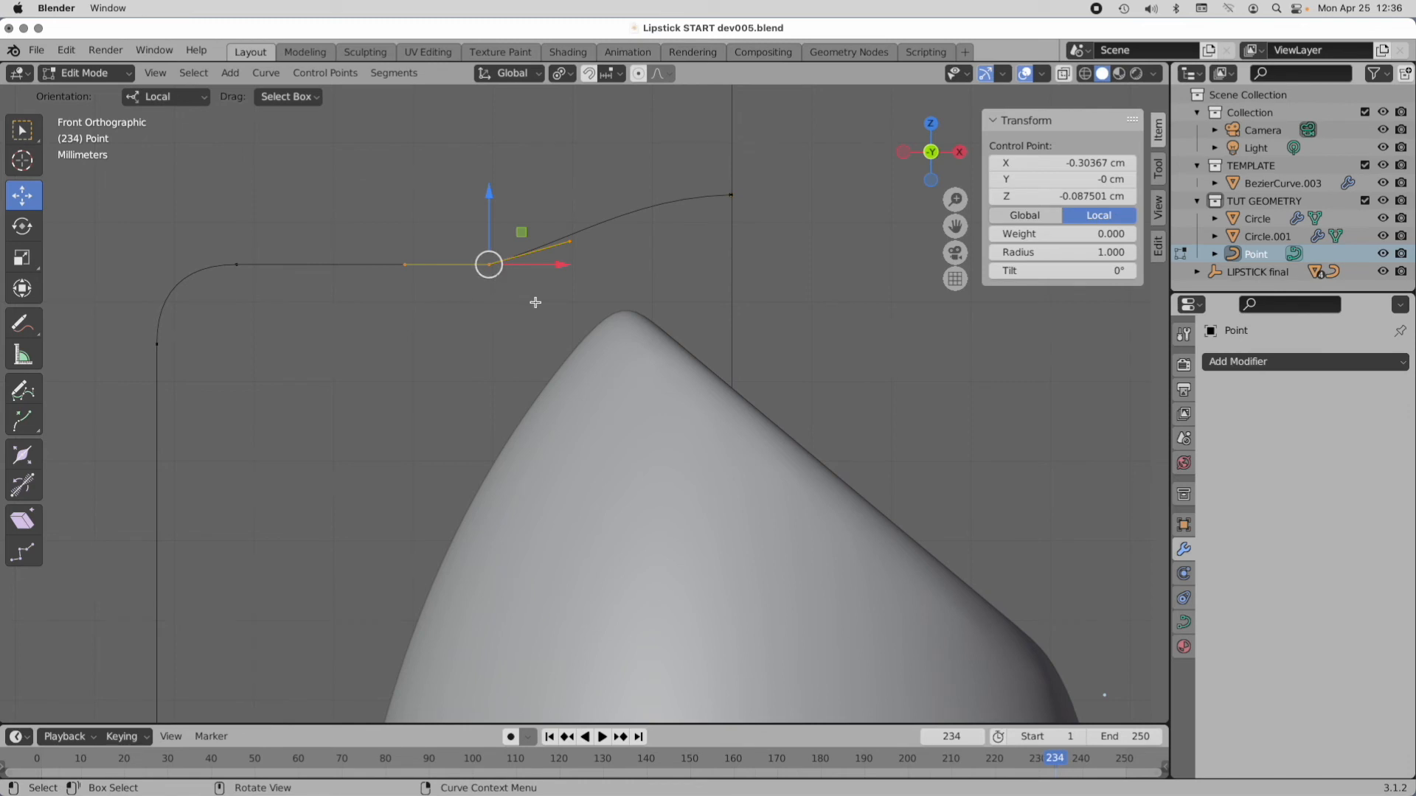
pyautogui.moveTo(534, 304); pyautogui.dragTo(598, 214)
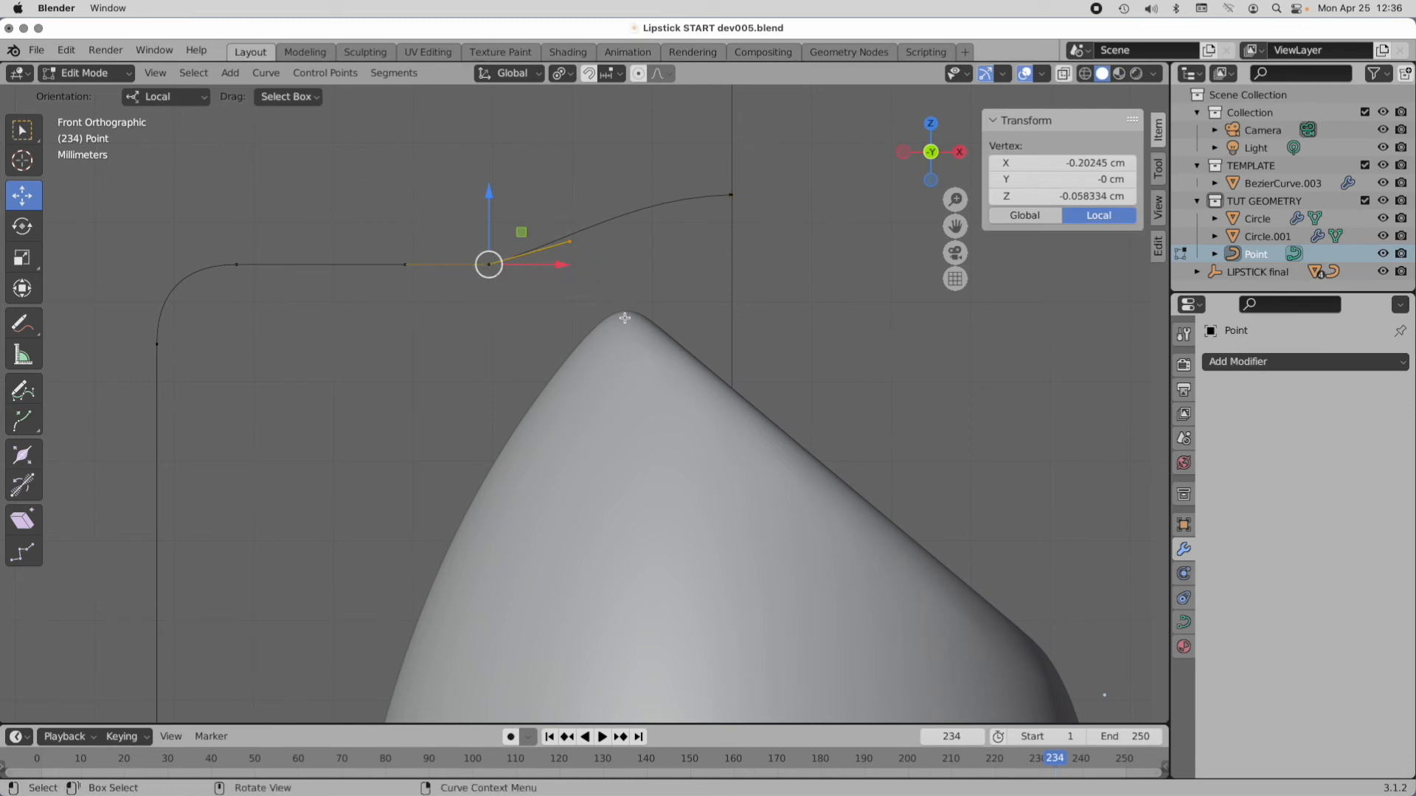
pyautogui.press('g')
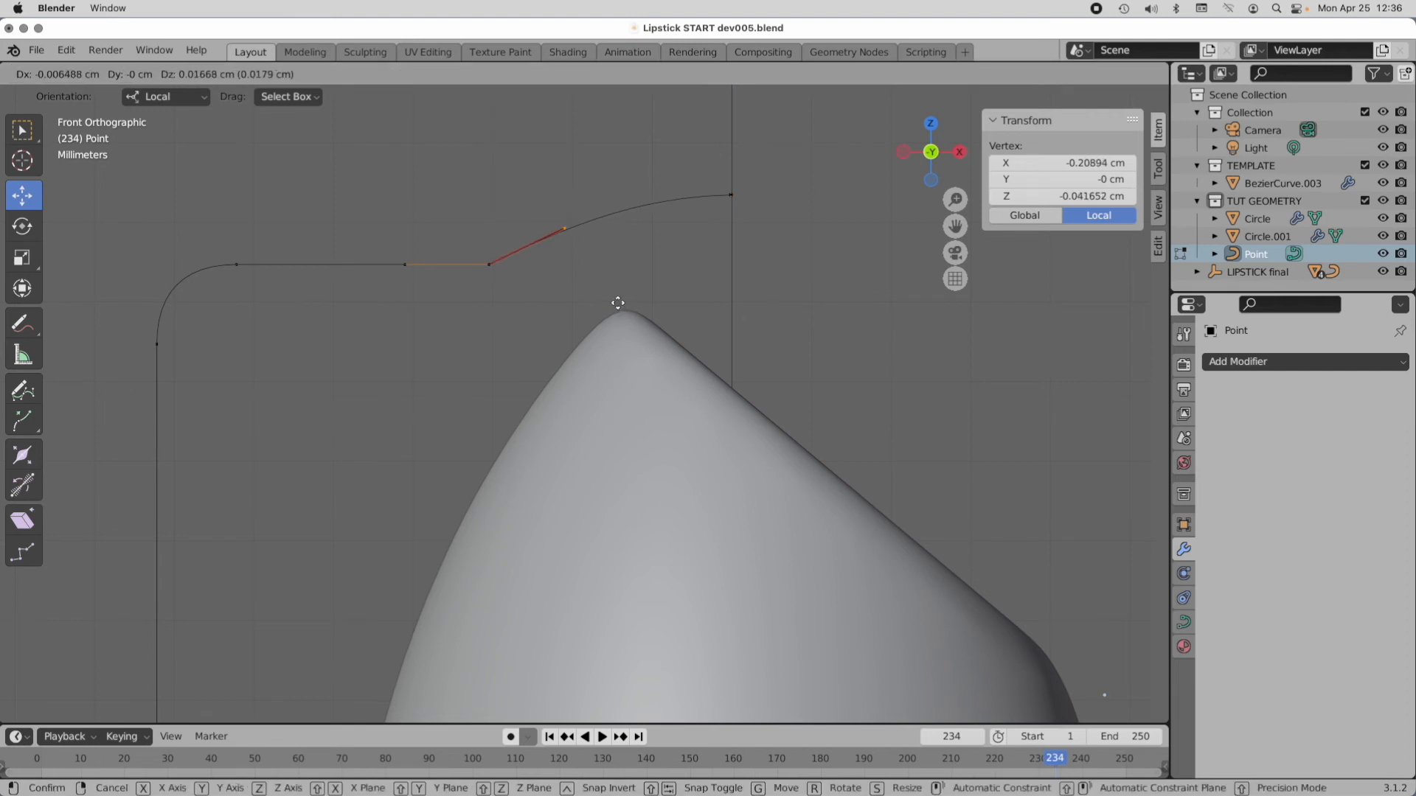
pyautogui.click(613, 294)
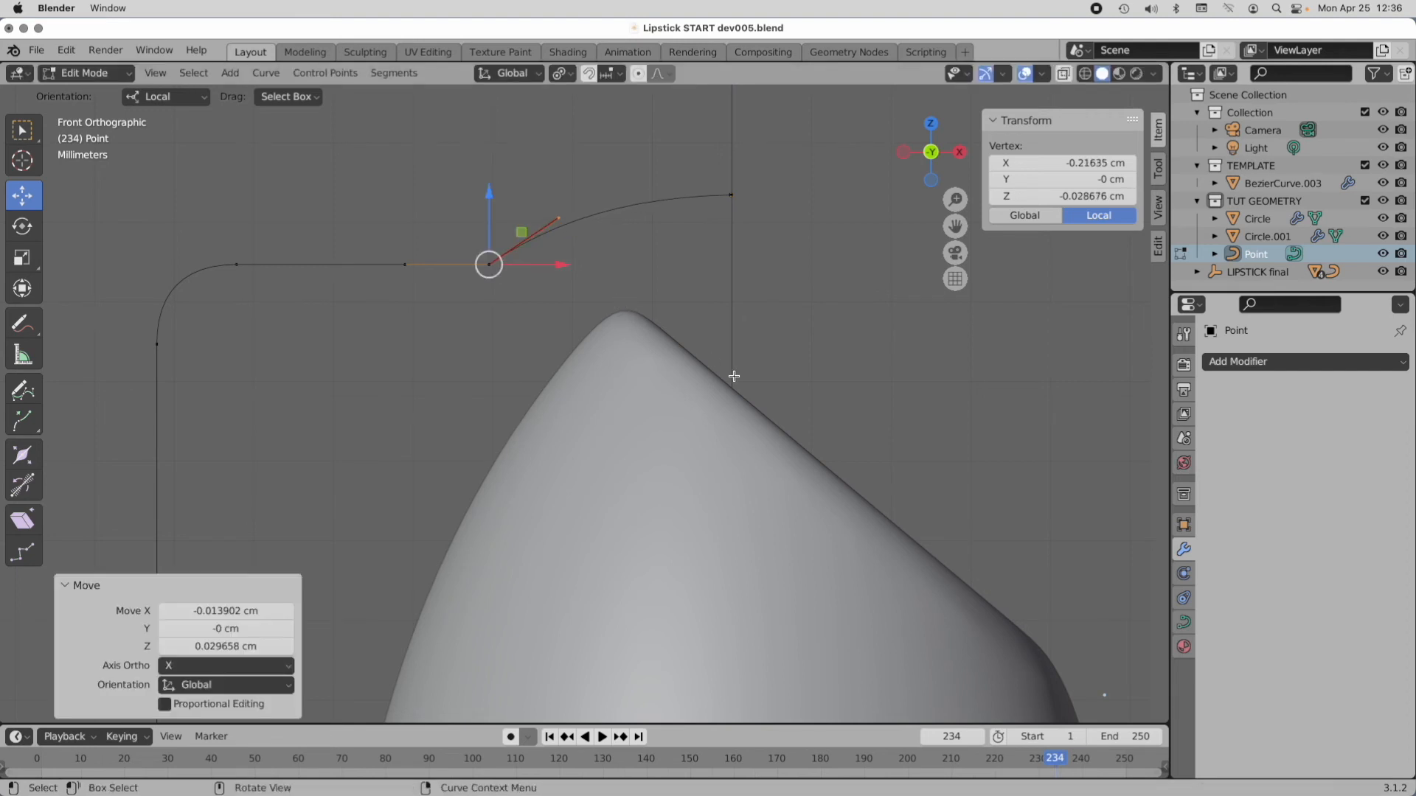
# Step: Move the control point at the raised tip's base about 0.052 cm along X towards the centre line, then deselect everything
pyautogui.moveTo(524, 264); pyautogui.dragTo(565, 266)
pyautogui.moveTo(457, 243); pyautogui.dragTo(600, 267)
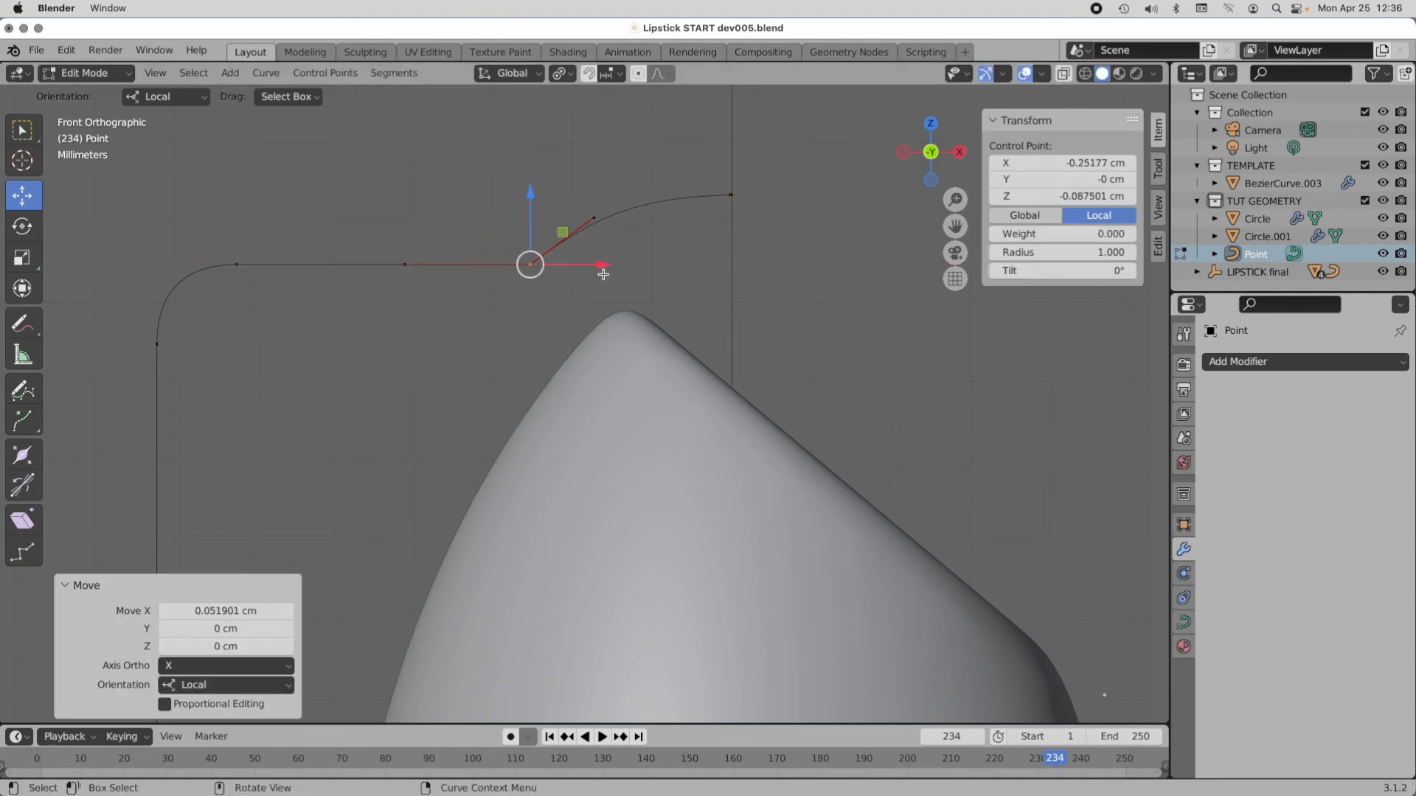
pyautogui.click(721, 355)
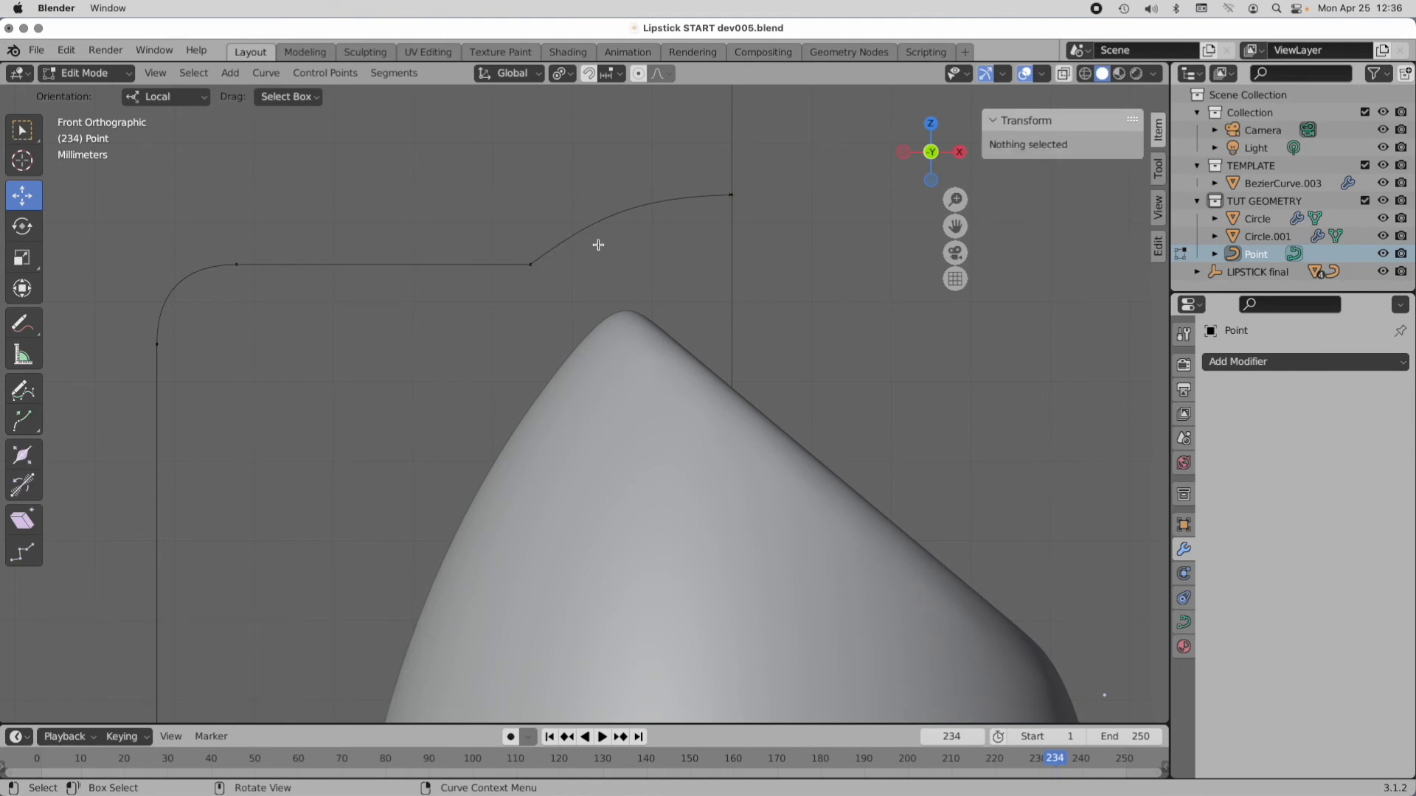
# Step: Return to Object Mode and add a Screw modifier to the cap curve
pyautogui.keyDown('ctrl'); pyautogui.moveTo(595, 244); pyautogui.dragTo(388, 509, button='middle'); pyautogui.keyUp('ctrl')
pyautogui.keyDown('shift'); pyautogui.moveTo(593, 477); pyautogui.dragTo(526, 401, button='middle'); pyautogui.keyUp('shift')
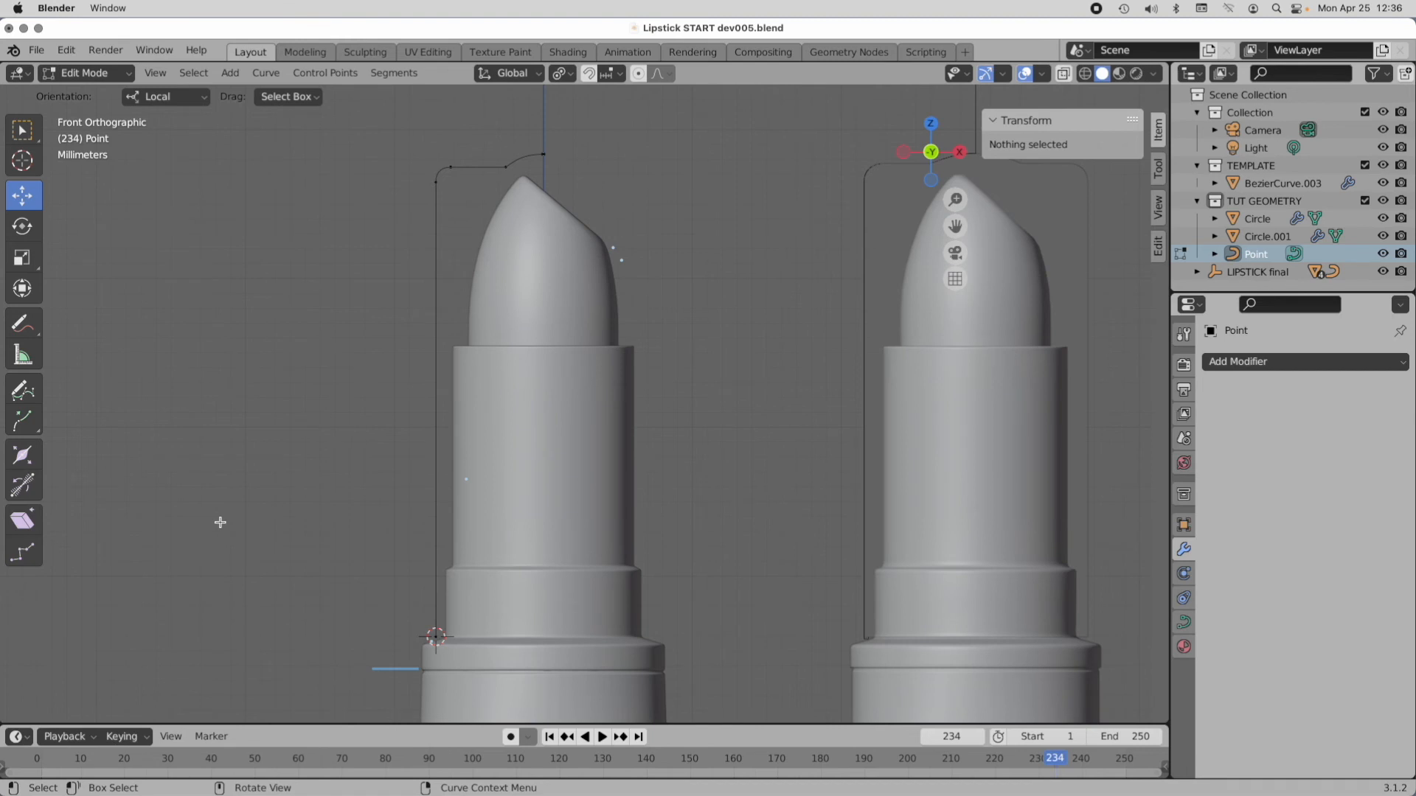
pyautogui.click(83, 73)
pyautogui.click(83, 94)
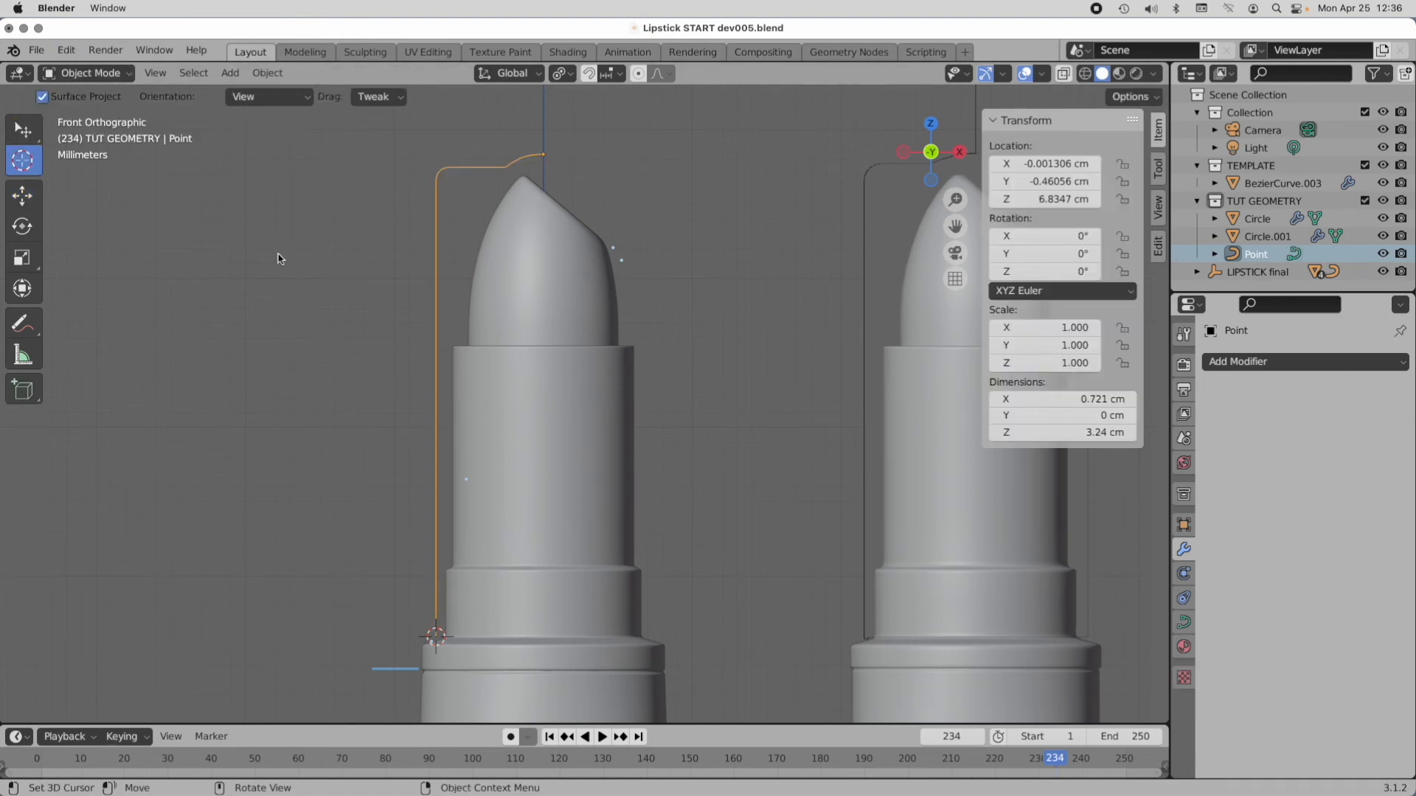
pyautogui.click(1245, 362)
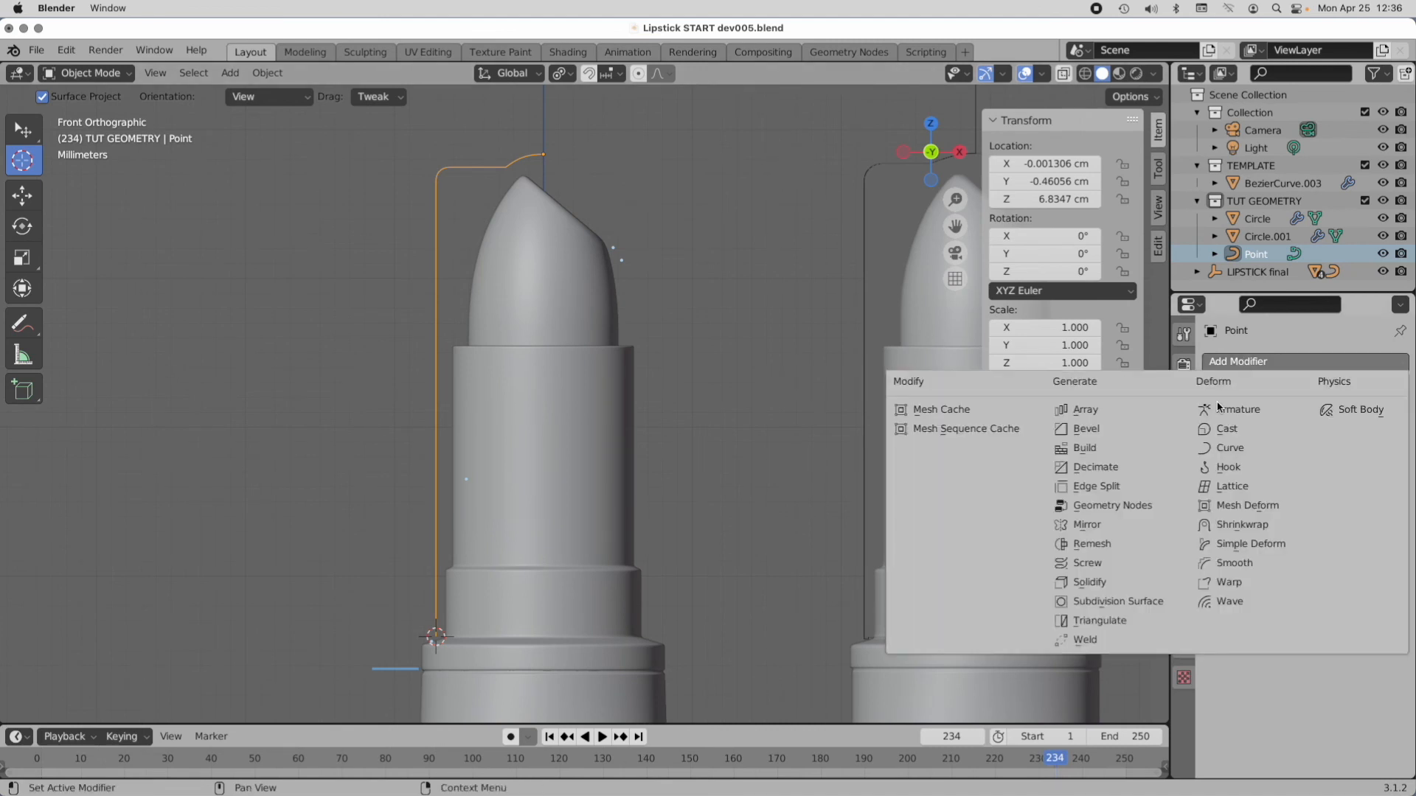
pyautogui.click(1087, 564)
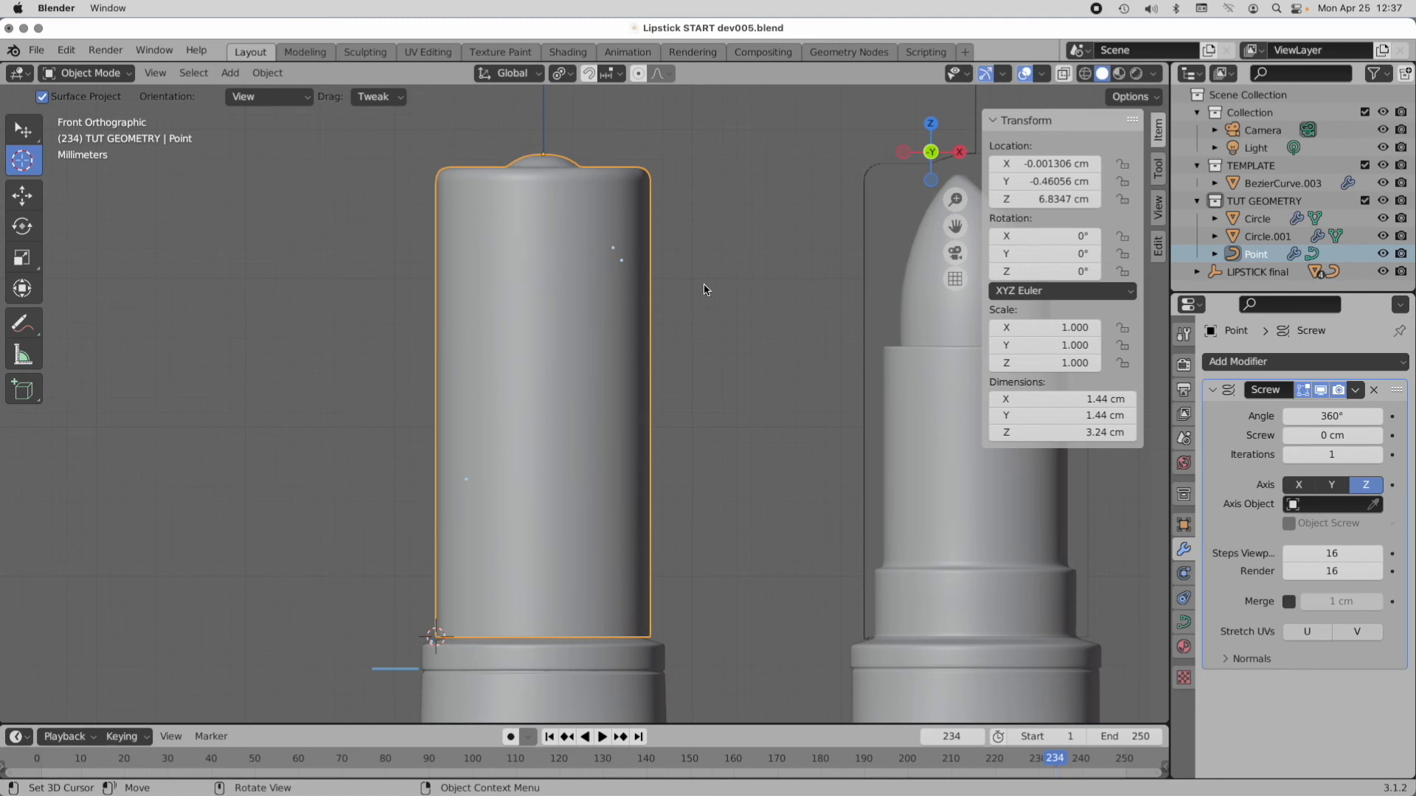
# Step: Switch the viewport to wireframe shading and examine the cap around the lipstick with X-ray temporarily enabled
pyautogui.moveTo(706, 289); pyautogui.dragTo(677, 349, button='middle')
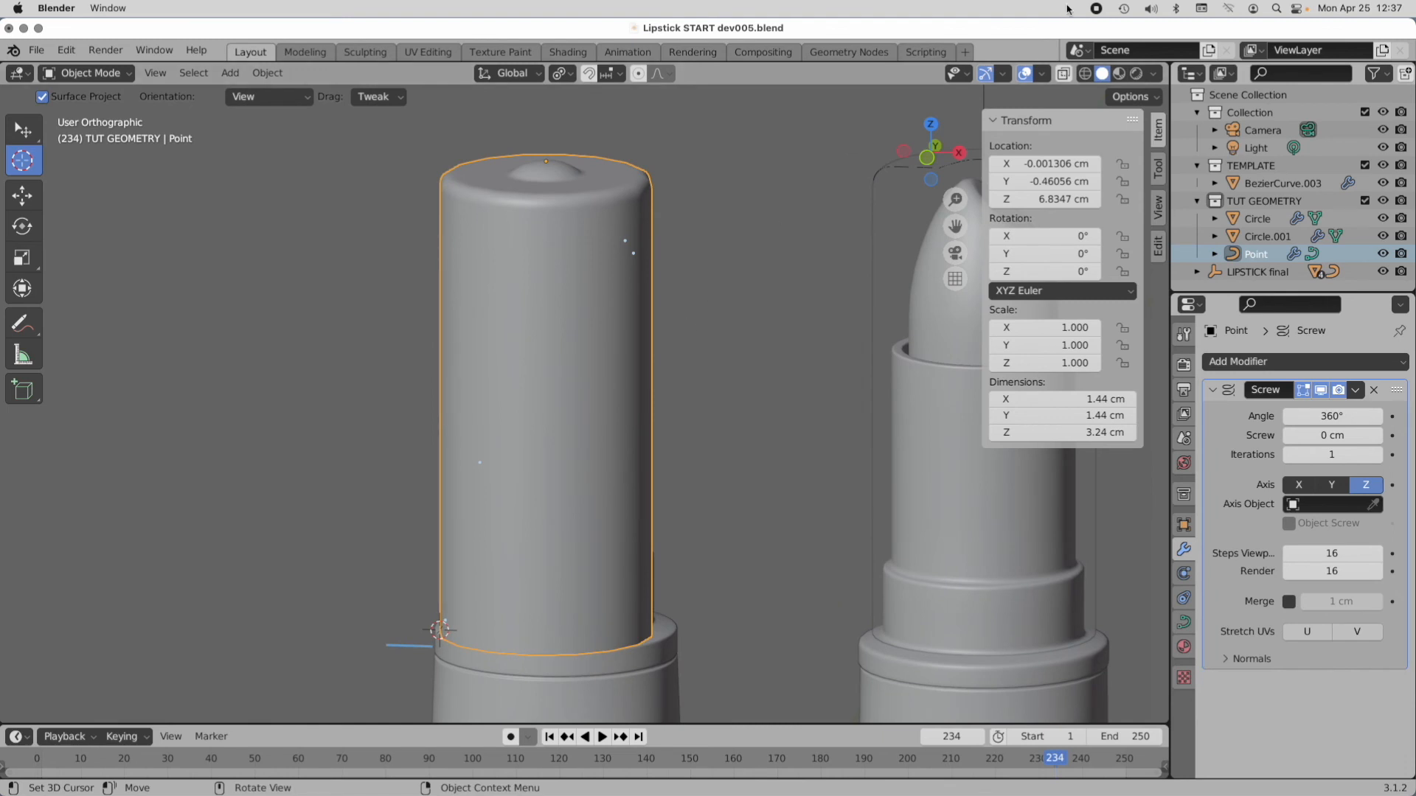
pyautogui.click(1085, 74)
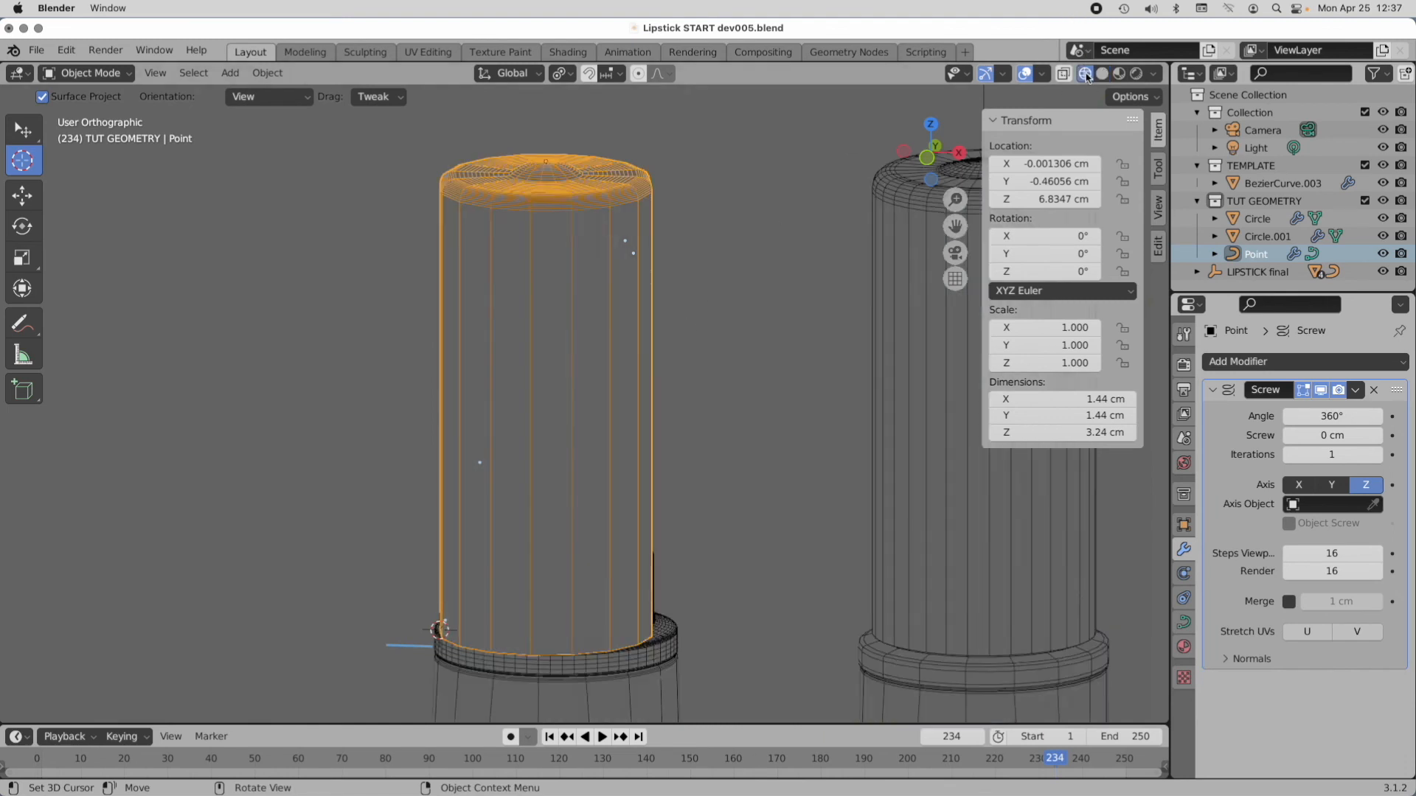
pyautogui.click(1064, 74)
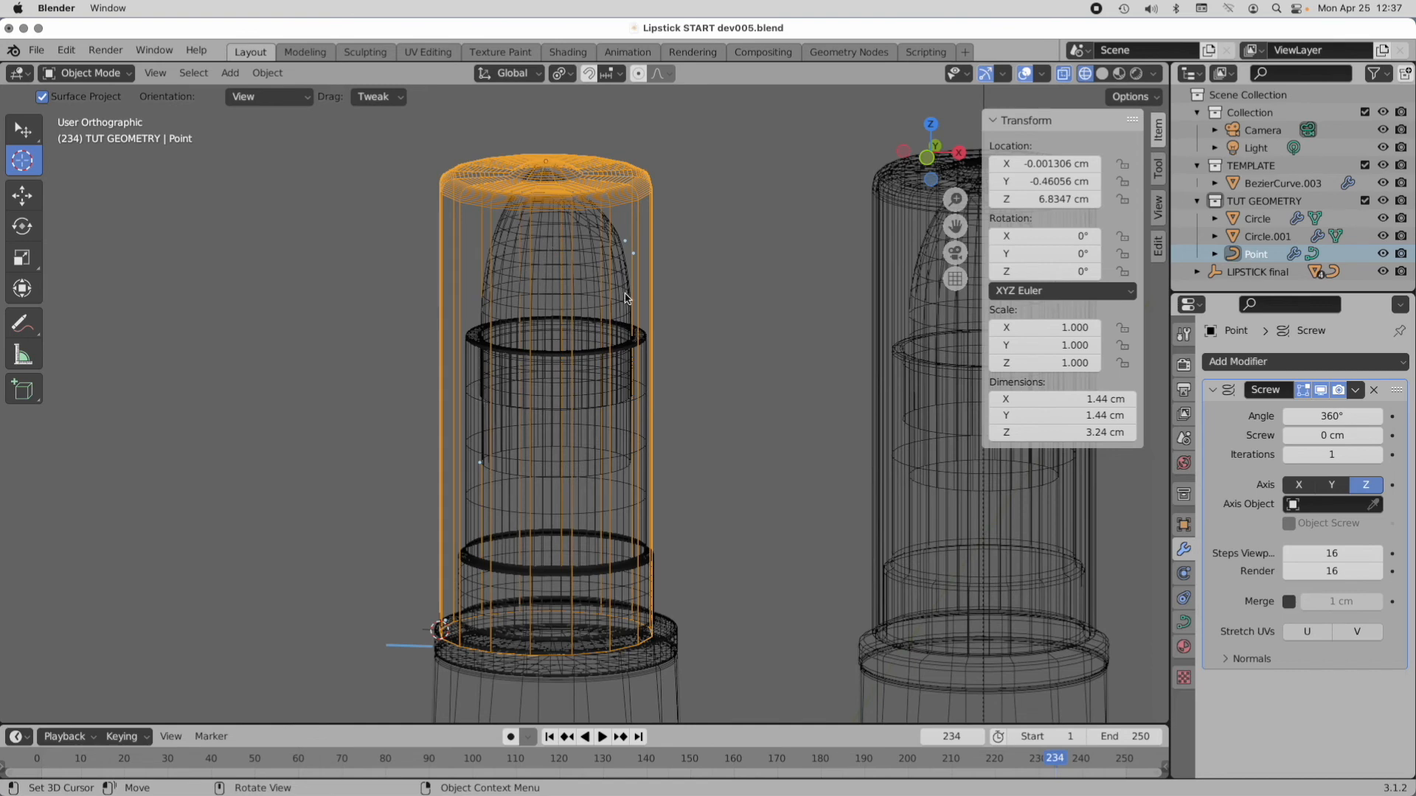
pyautogui.moveTo(860, 227); pyautogui.dragTo(721, 262, button='middle')
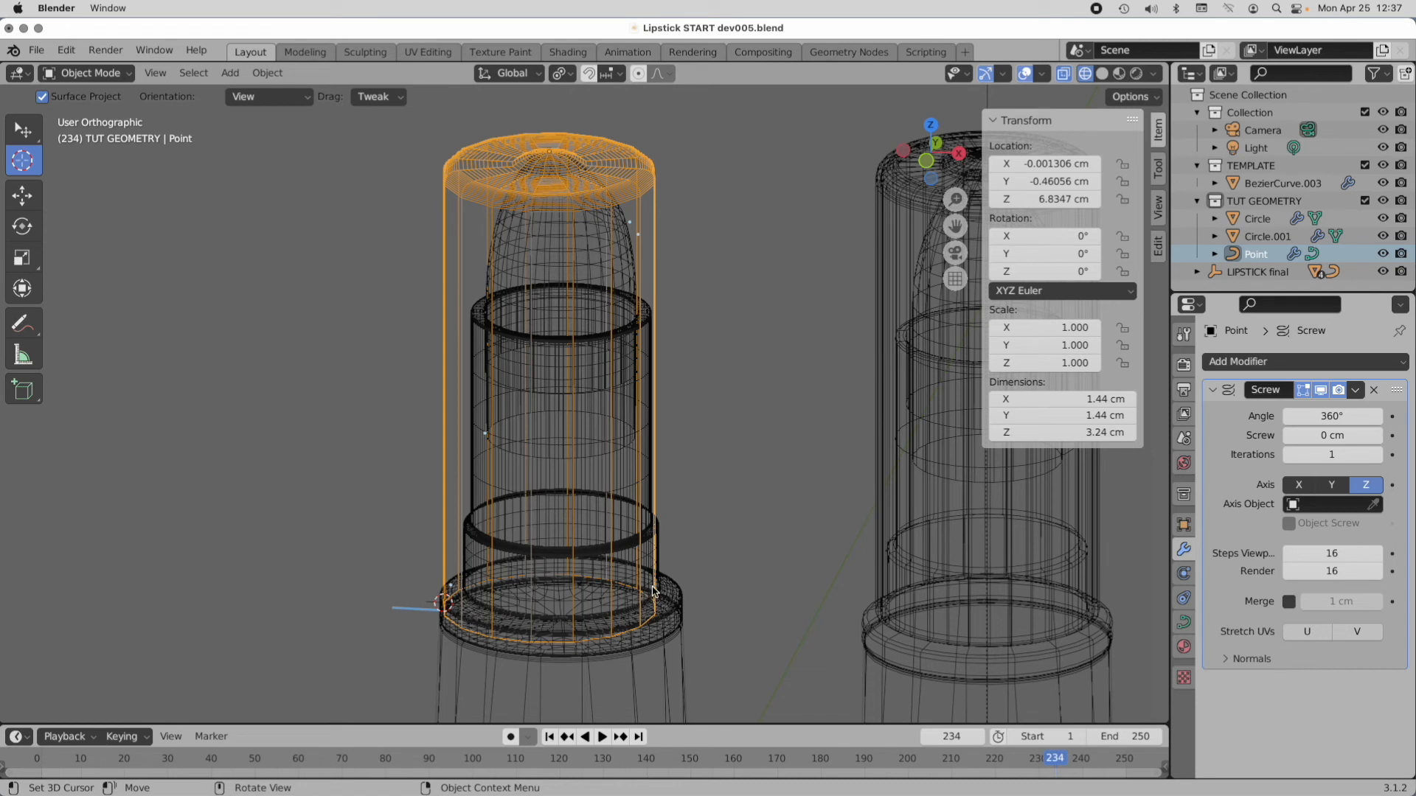
pyautogui.click(1065, 76)
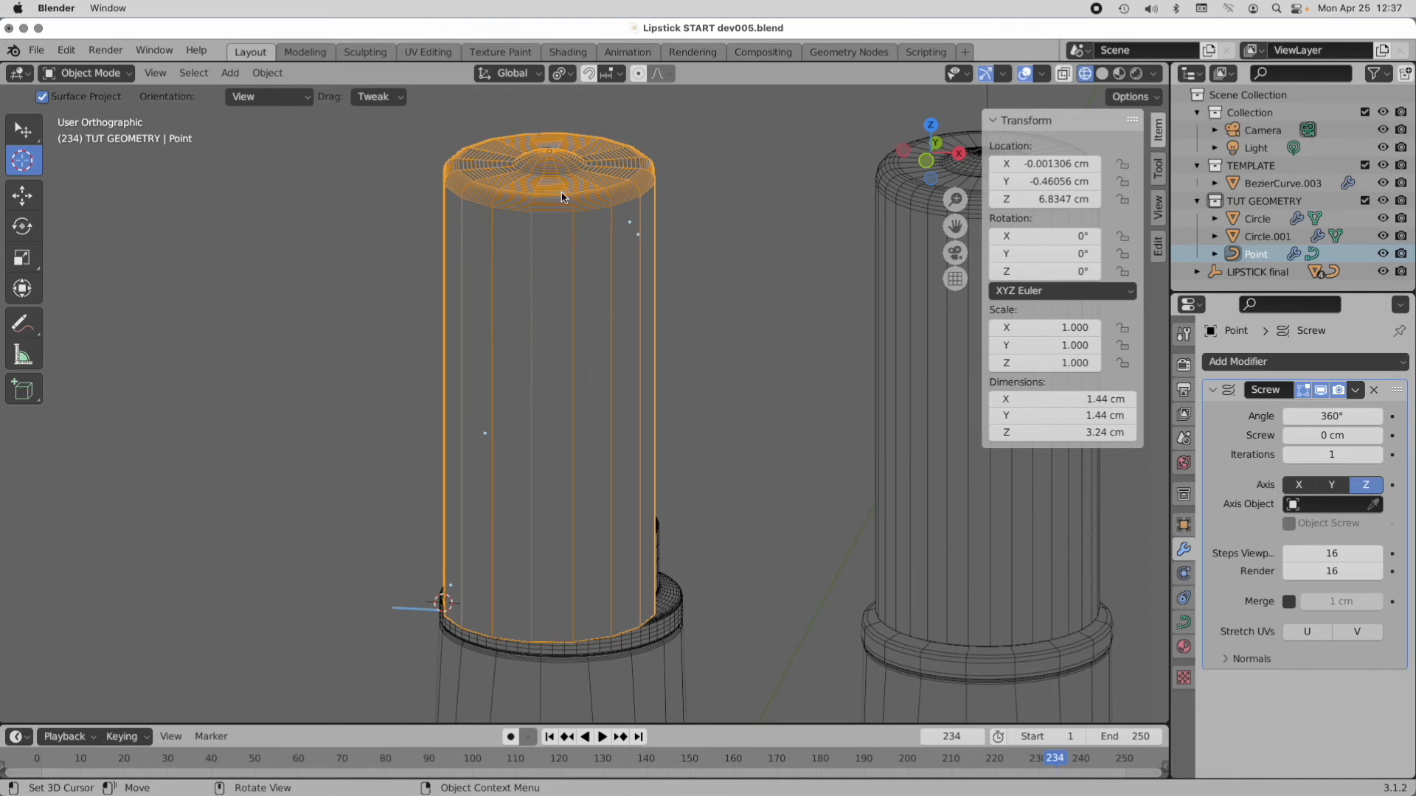
# Step: Set the Screw modifier's viewport steps to 32
pyautogui.keyDown('ctrl'); pyautogui.moveTo(558, 184); pyautogui.dragTo(601, 156, button='middle'); pyautogui.keyUp('ctrl')
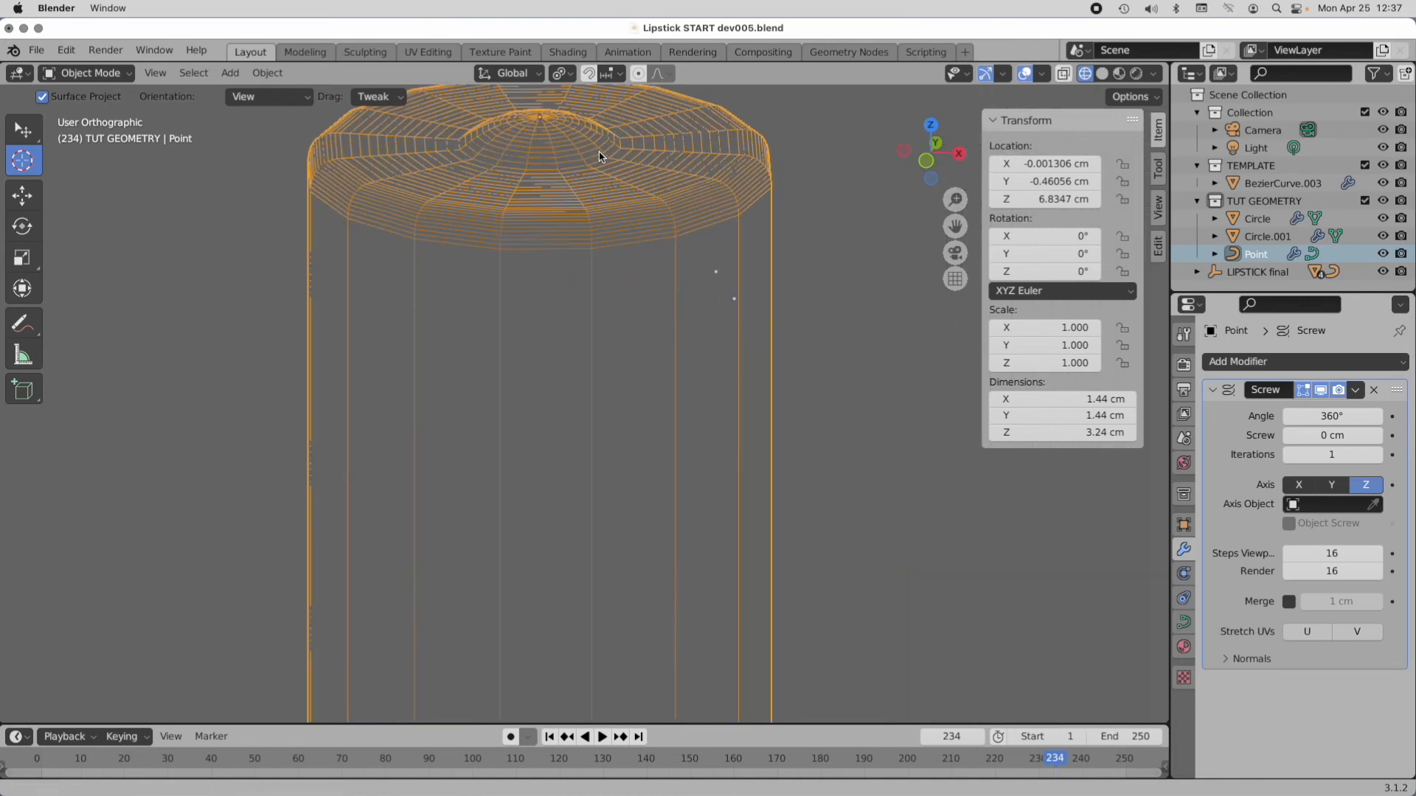
pyautogui.keyDown('shift'); pyautogui.moveTo(575, 225); pyautogui.dragTo(602, 253, button='middle'); pyautogui.keyUp('shift')
pyautogui.moveTo(602, 254); pyautogui.dragTo(601, 291, button='middle')
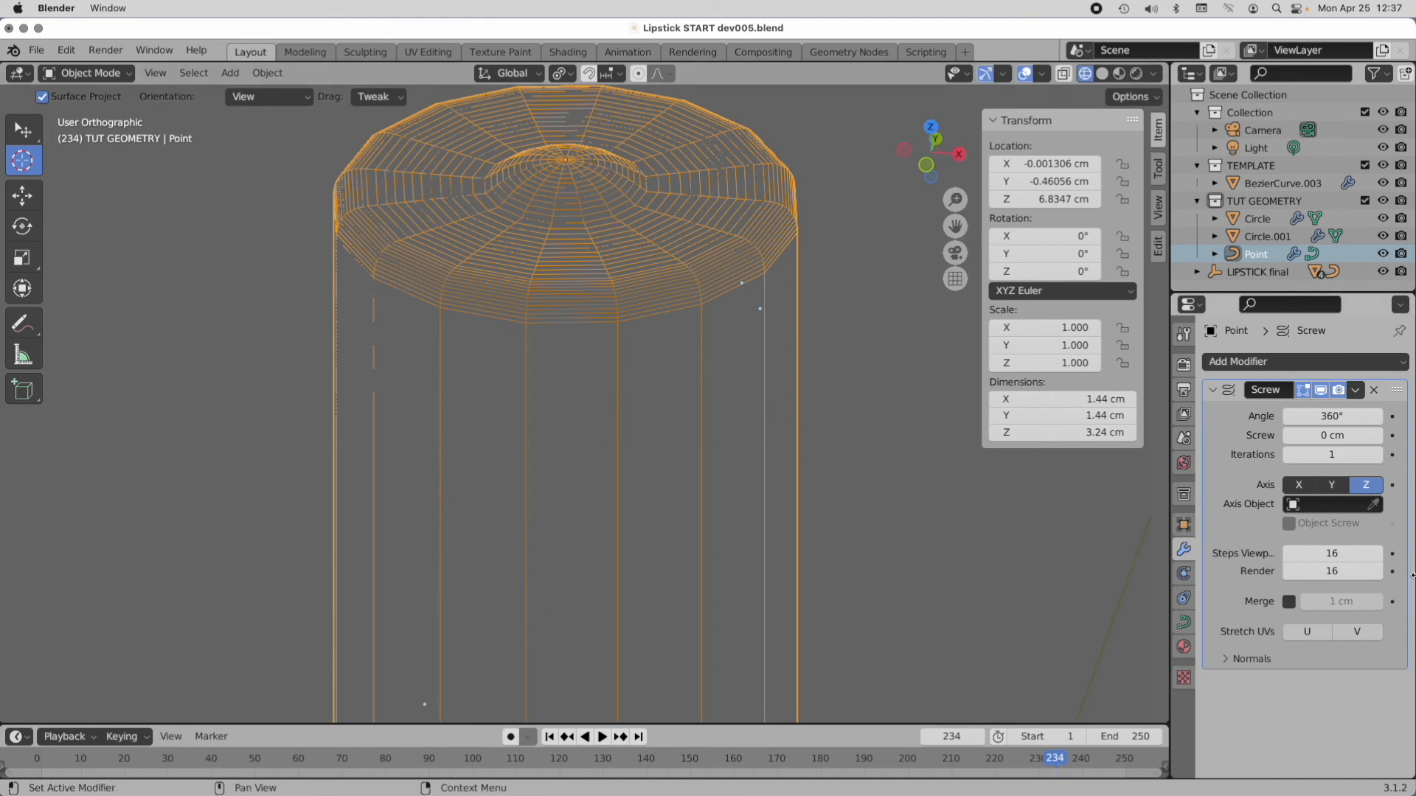
pyautogui.click(1351, 553)
pyautogui.write('32')
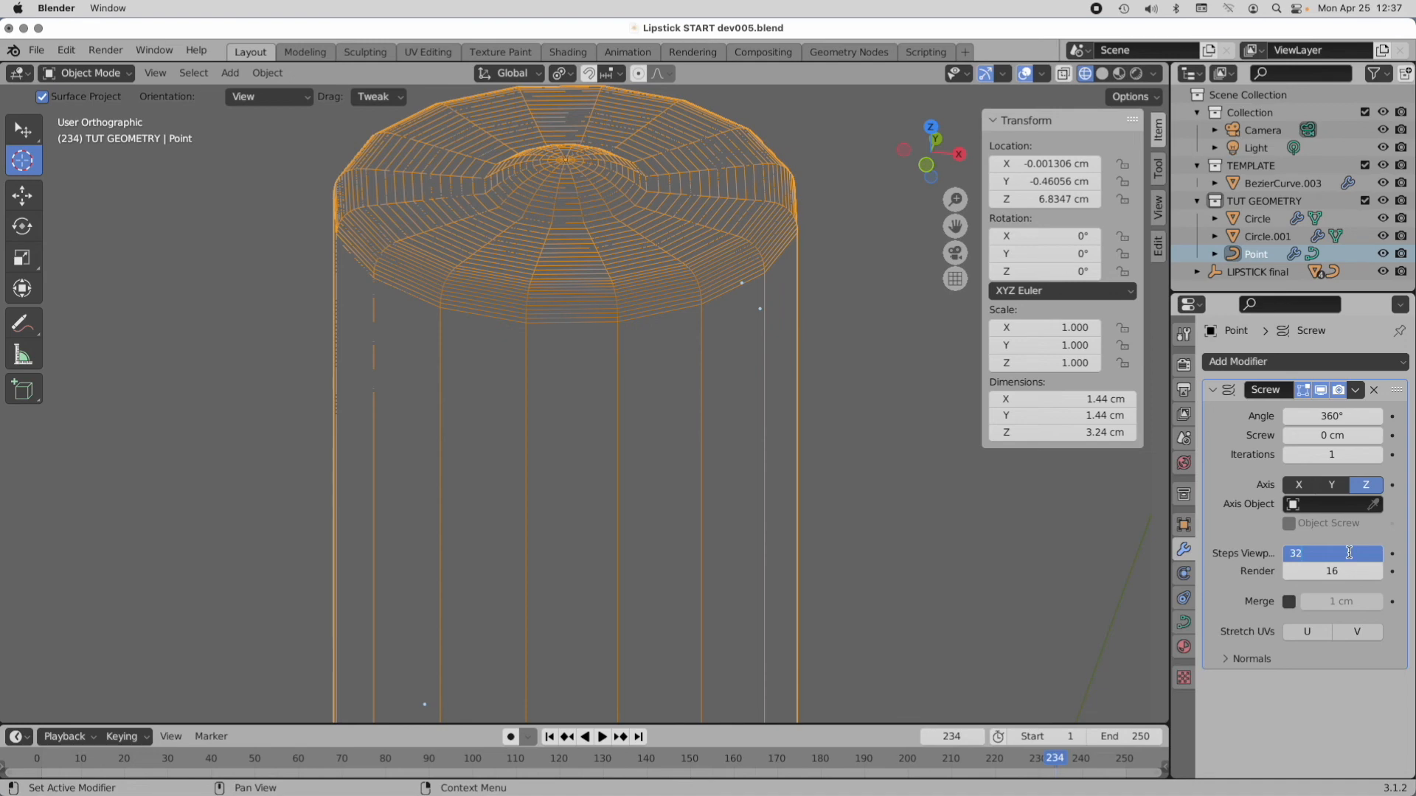
pyautogui.press('Return')
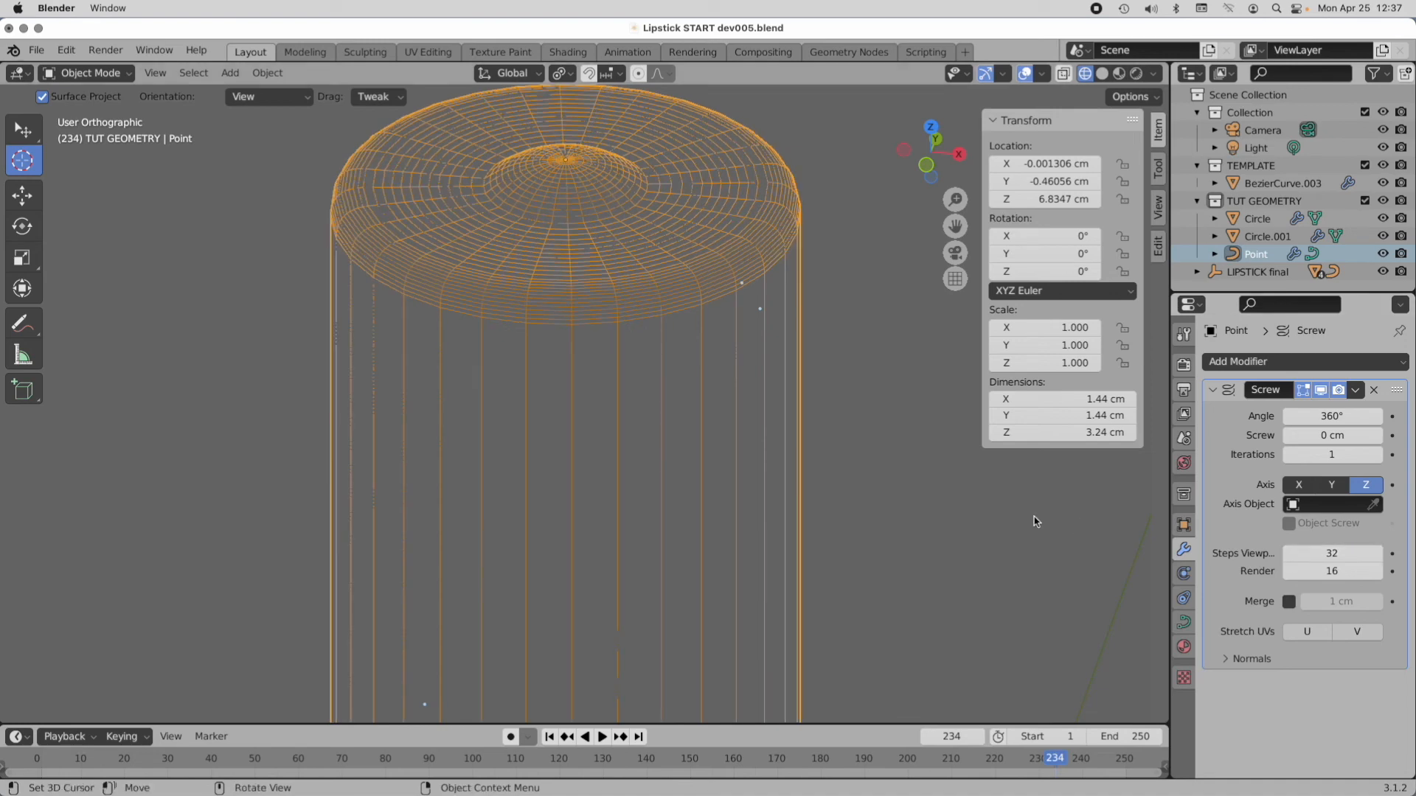
# Step: In Edit Mode with X-ray on, select the control point at the dome's base and hide the Screw modifier in the viewport
pyautogui.press('Tab')
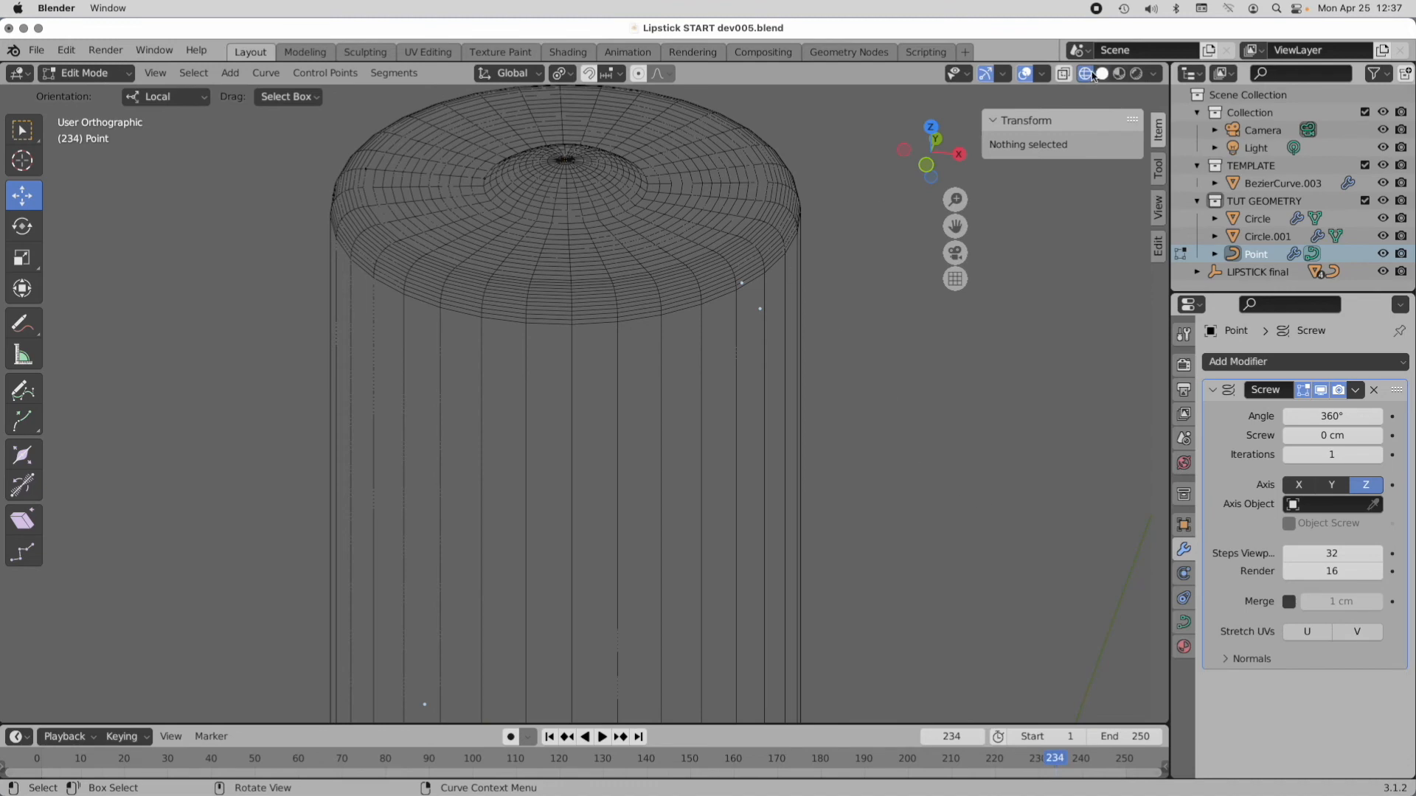
pyautogui.click(1063, 73)
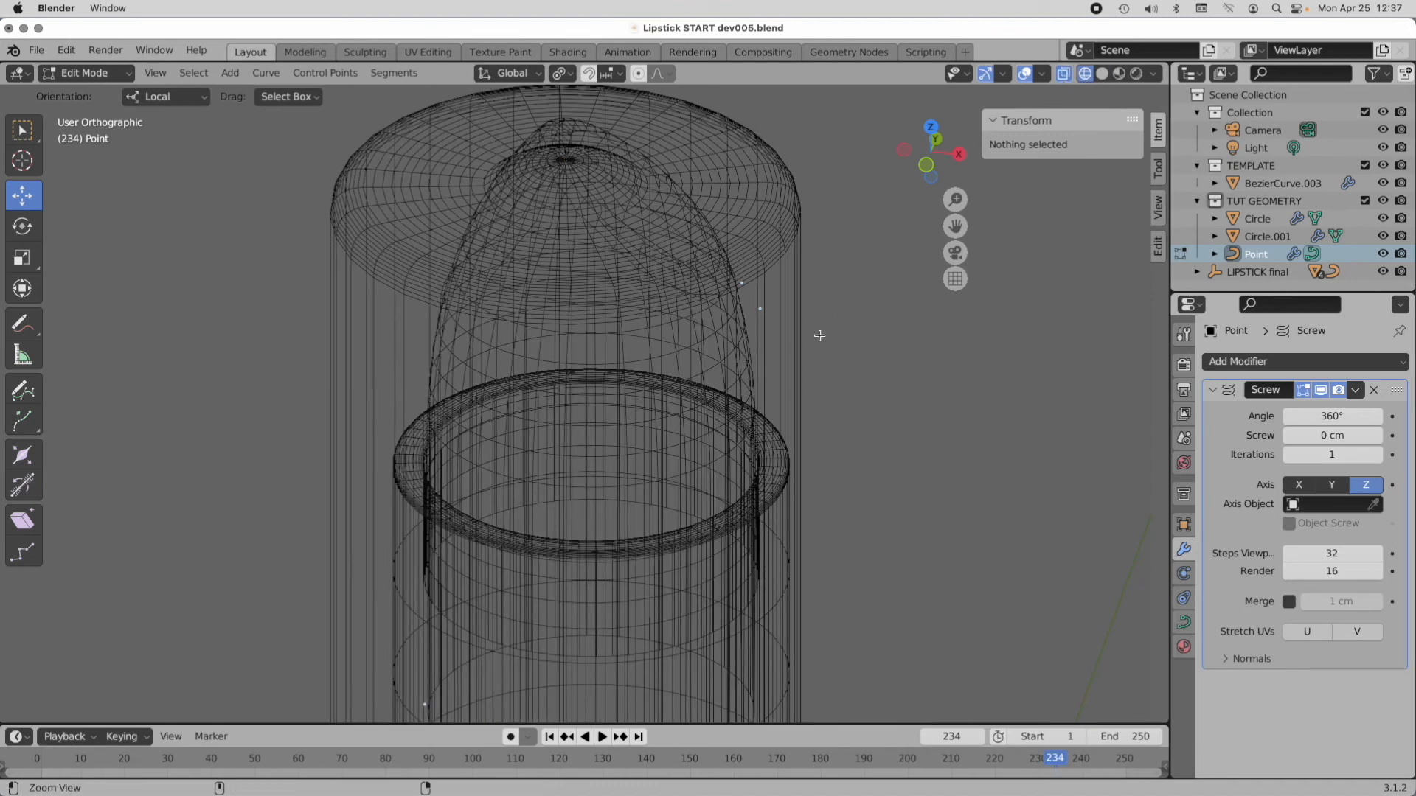
pyautogui.keyDown('ctrl'); pyautogui.moveTo(821, 337); pyautogui.dragTo(730, 417, button='middle'); pyautogui.keyUp('ctrl')
pyautogui.keyDown('shift'); pyautogui.moveTo(790, 559); pyautogui.dragTo(806, 397, button='middle'); pyautogui.keyUp('shift')
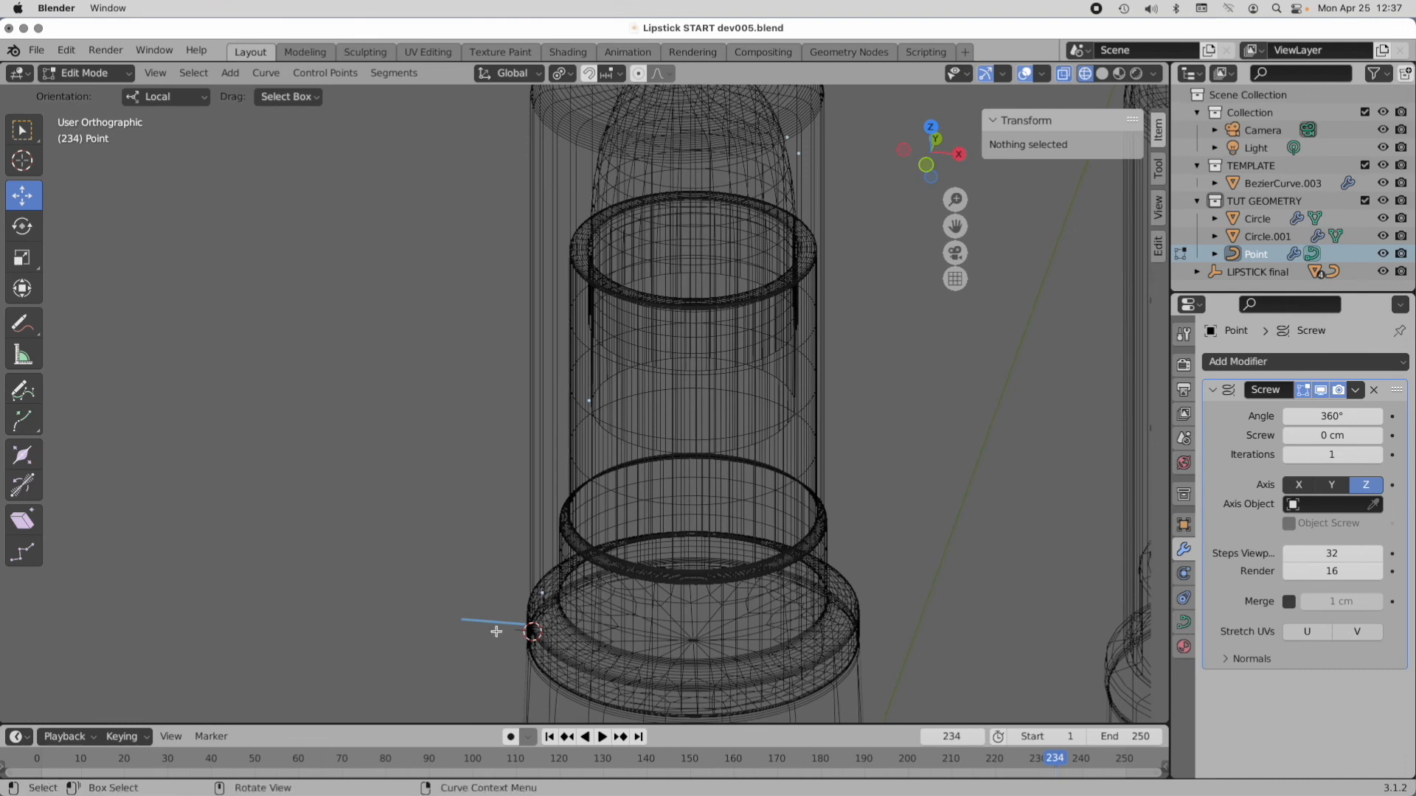
pyautogui.keyDown('shift'); pyautogui.moveTo(647, 147); pyautogui.dragTo(643, 285, button='middle'); pyautogui.keyUp('shift')
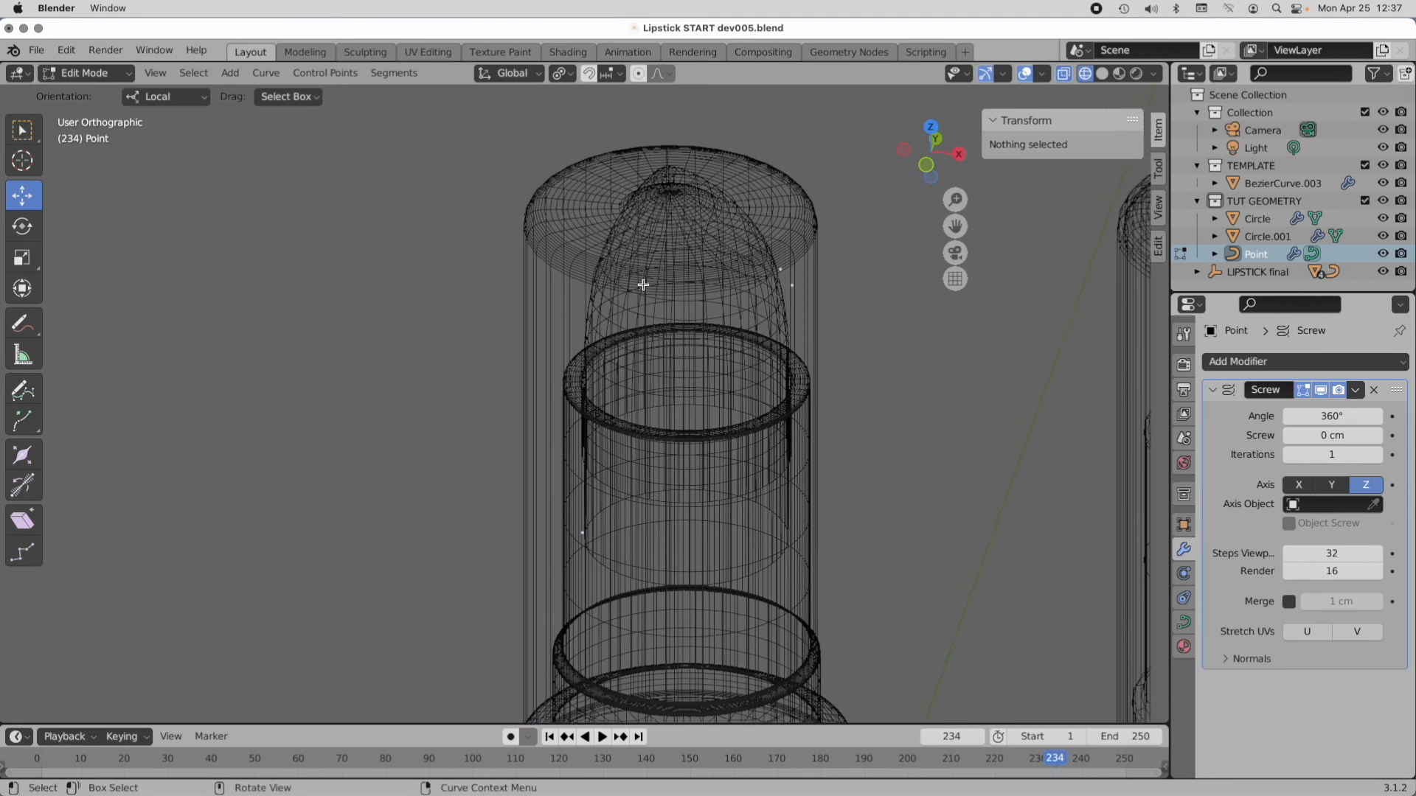
pyautogui.keyDown('ctrl'); pyautogui.moveTo(573, 212); pyautogui.dragTo(642, 208, button='middle'); pyautogui.keyUp('ctrl')
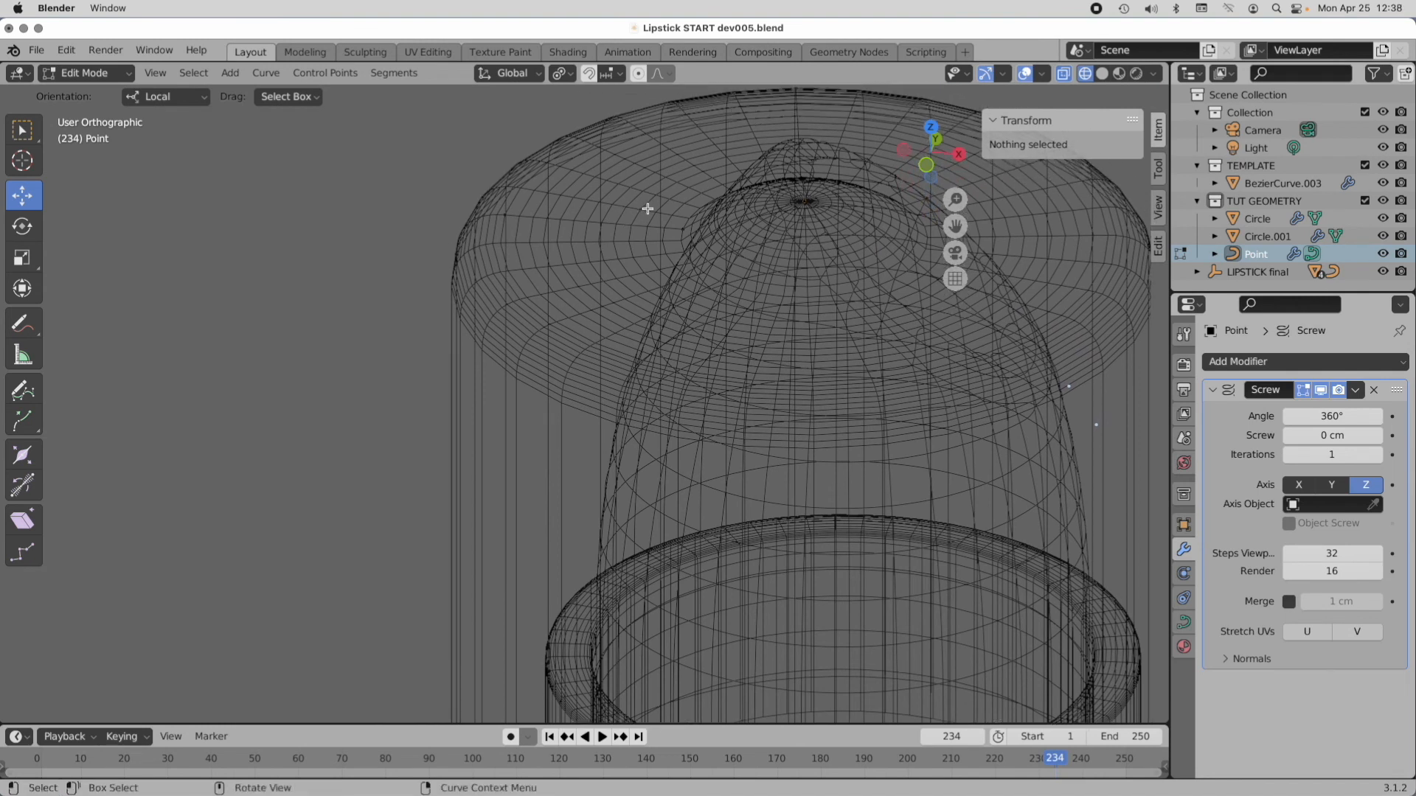
pyautogui.click(683, 228)
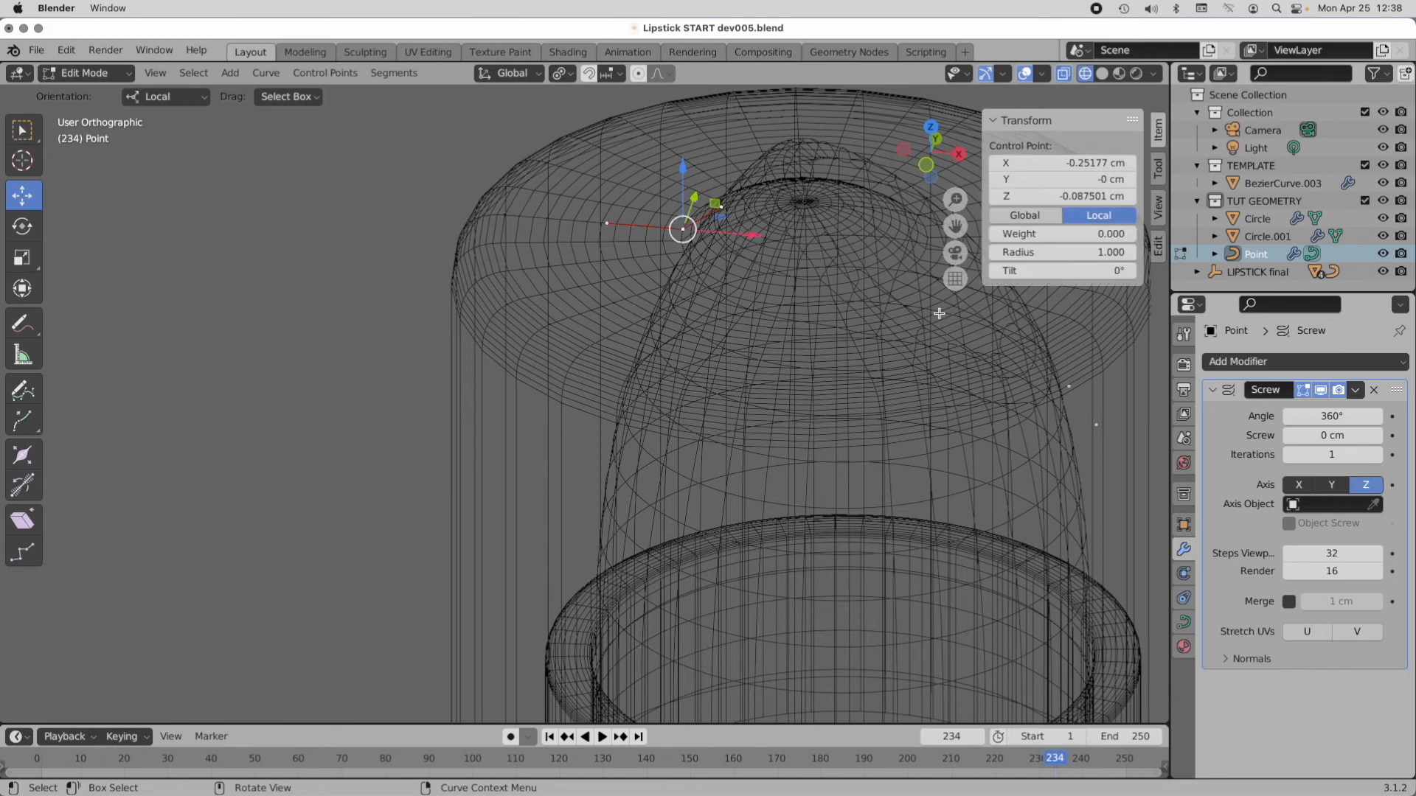
pyautogui.click(1323, 392)
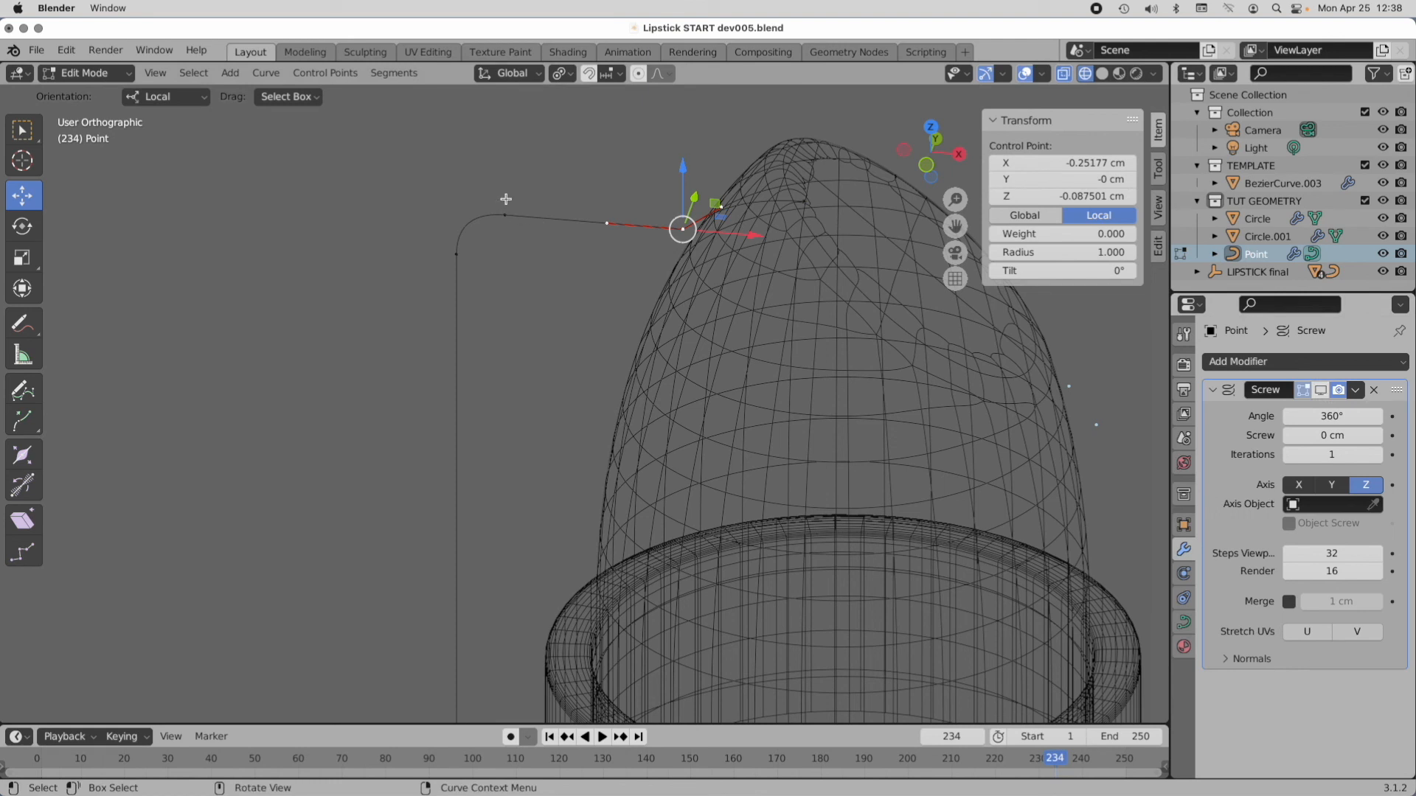
# Step: Set the two facing handles along the cap's flat top segment to Vector, and show the Screw modifier in the viewport again
pyautogui.moveTo(491, 175); pyautogui.dragTo(690, 263)
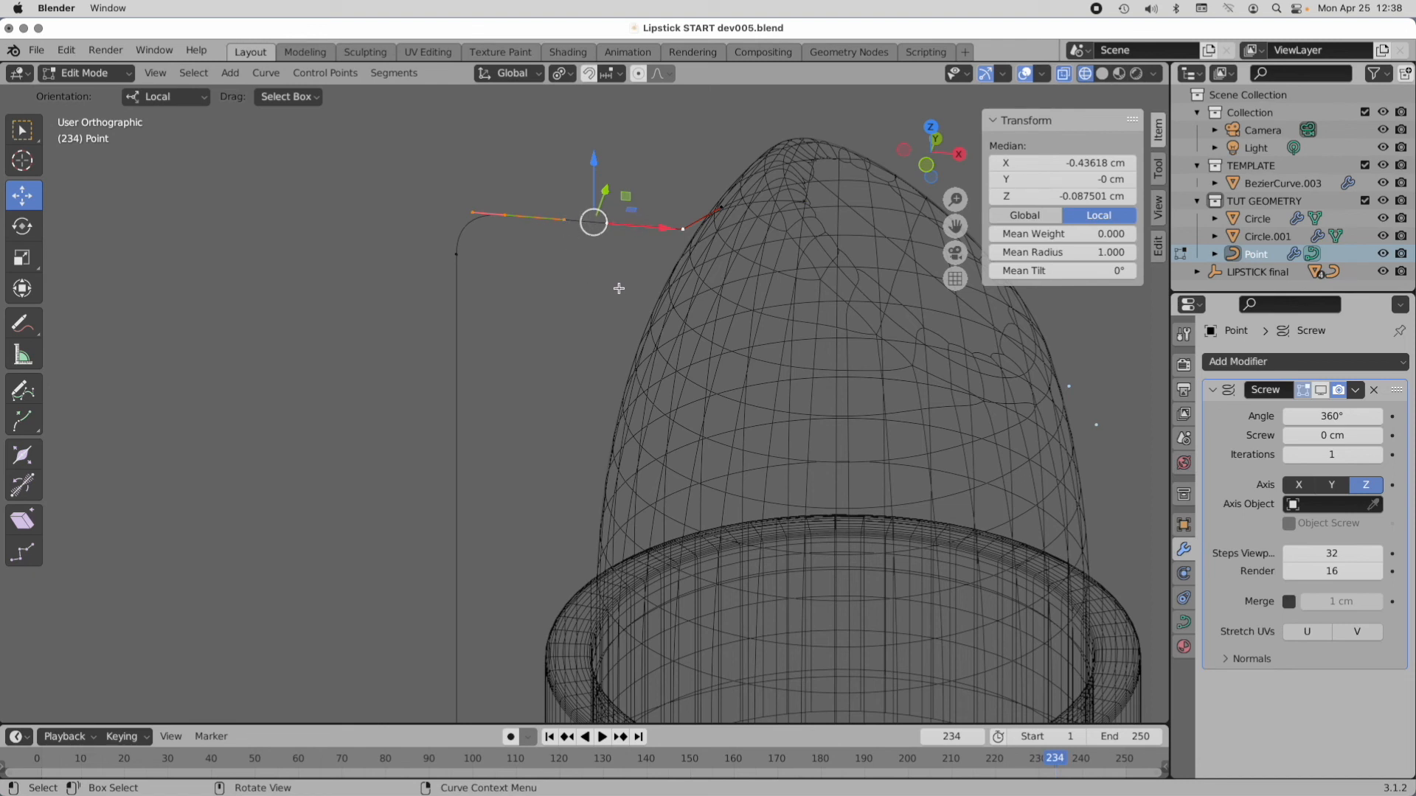
pyautogui.click(600, 209)
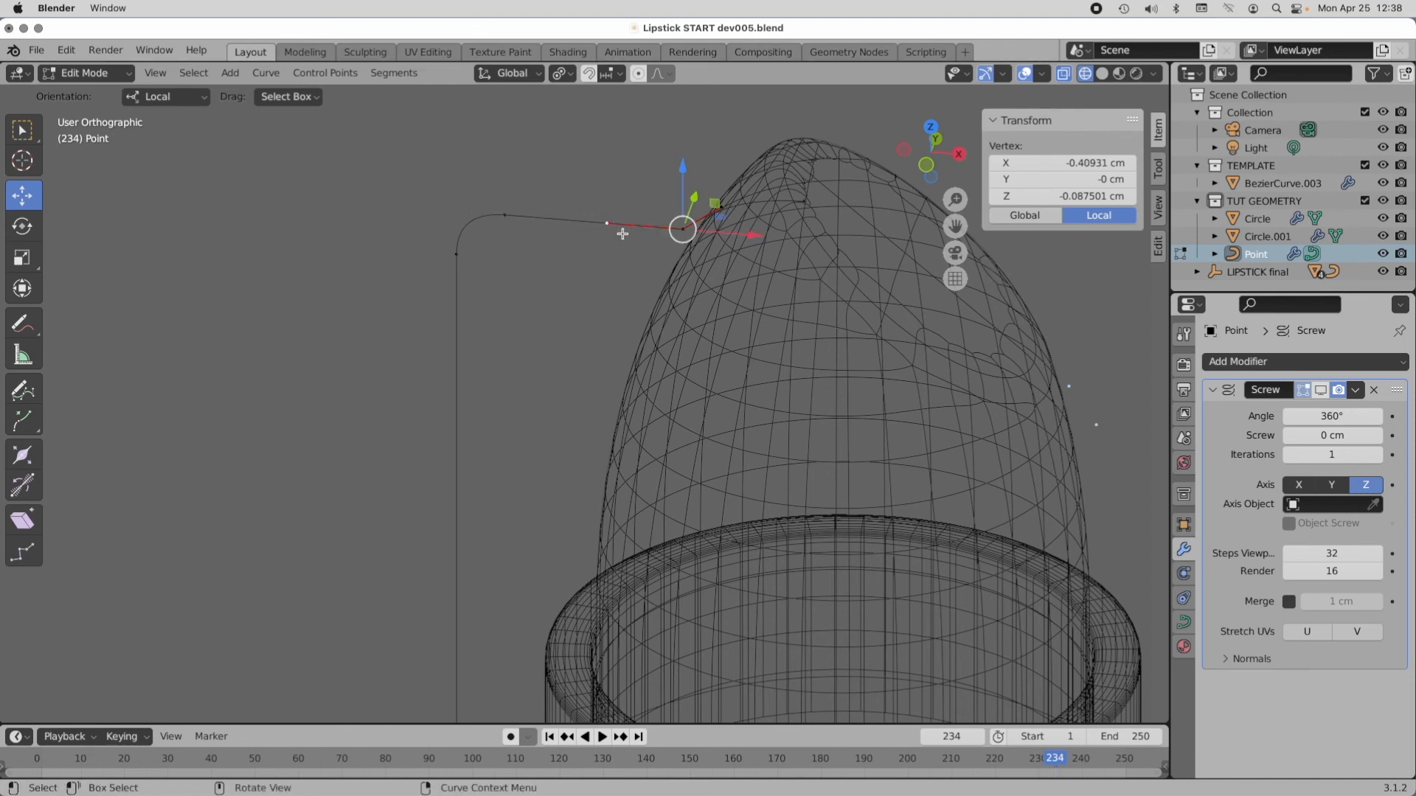
pyautogui.scroll(2, 611, 225)
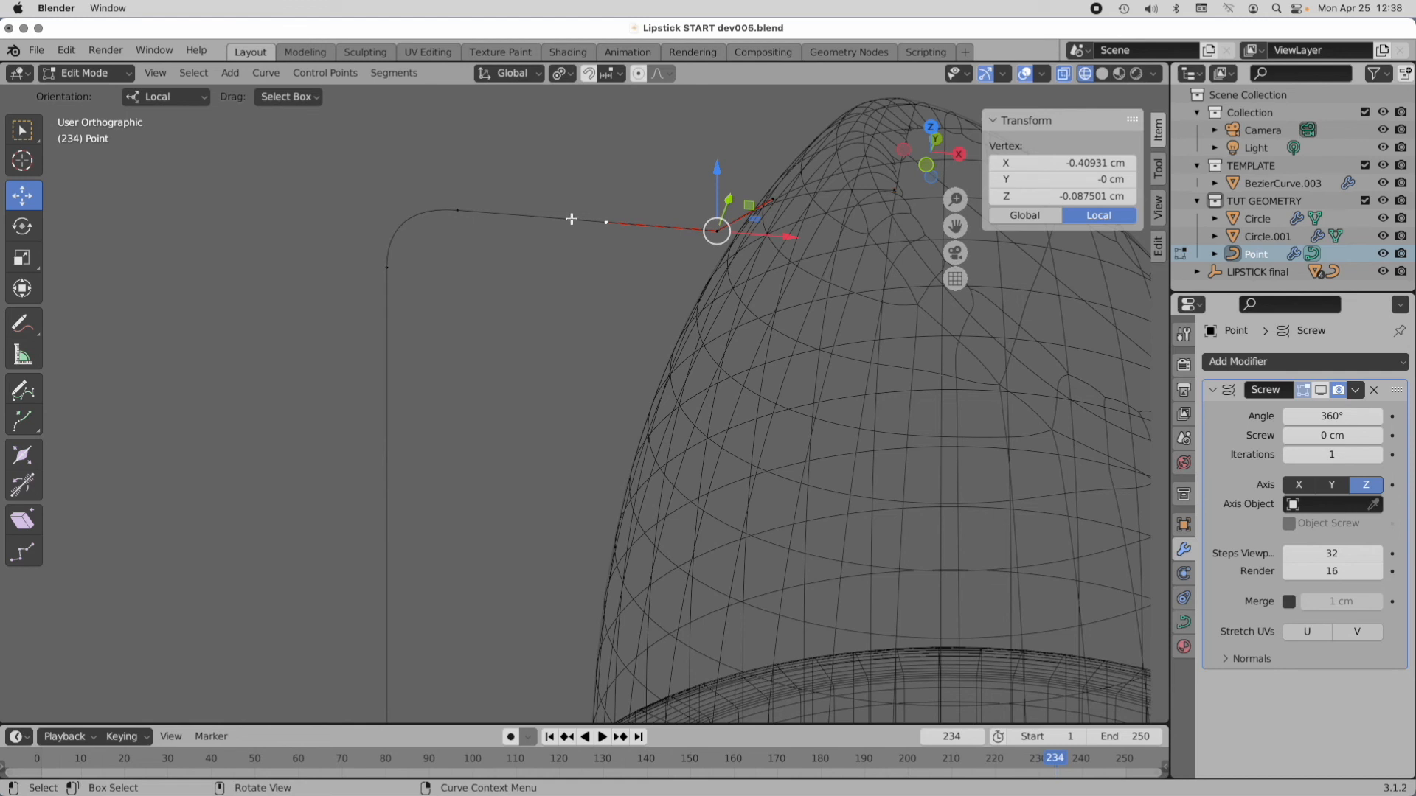
pyautogui.keyDown('shift'); pyautogui.click(458, 208); pyautogui.keyUp('shift')
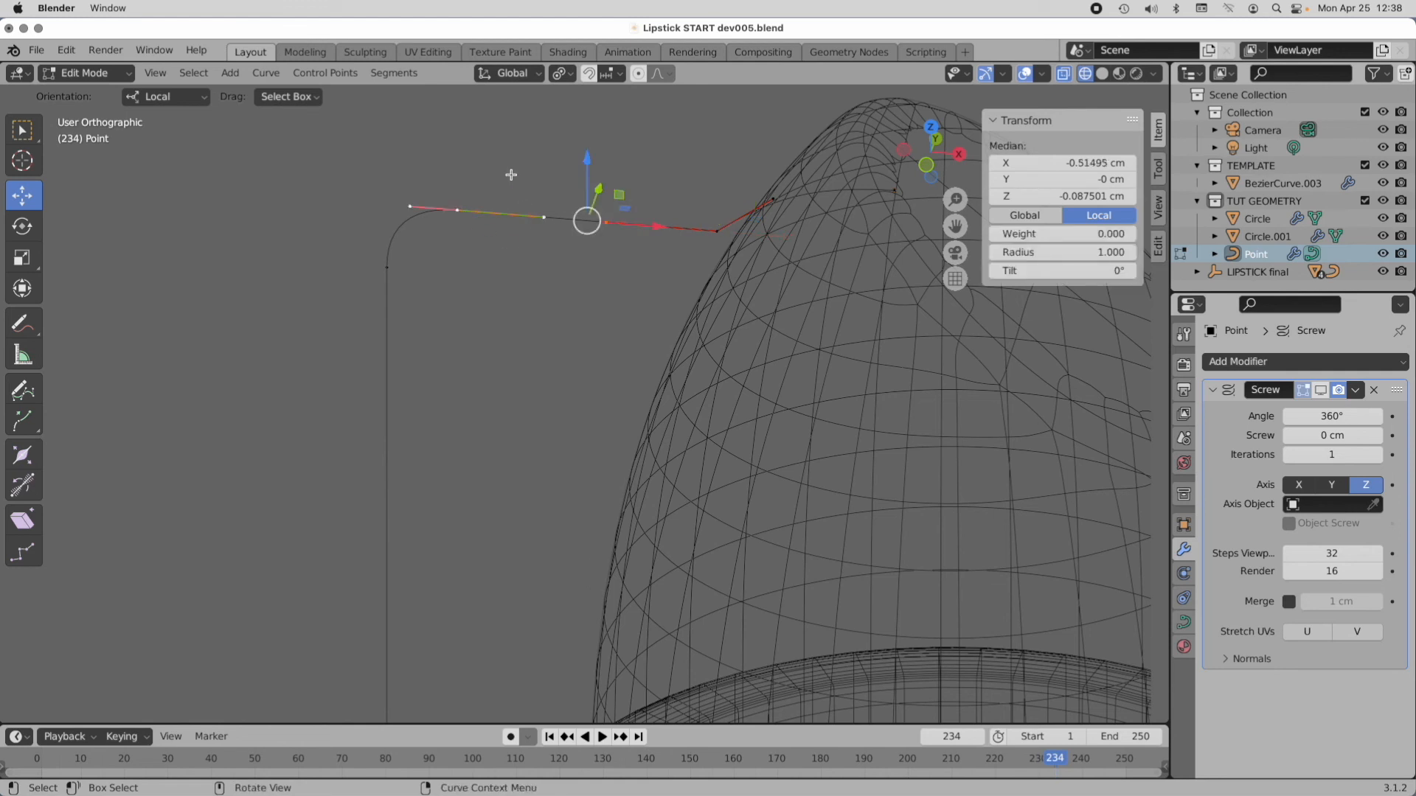
pyautogui.moveTo(505, 166); pyautogui.dragTo(663, 281)
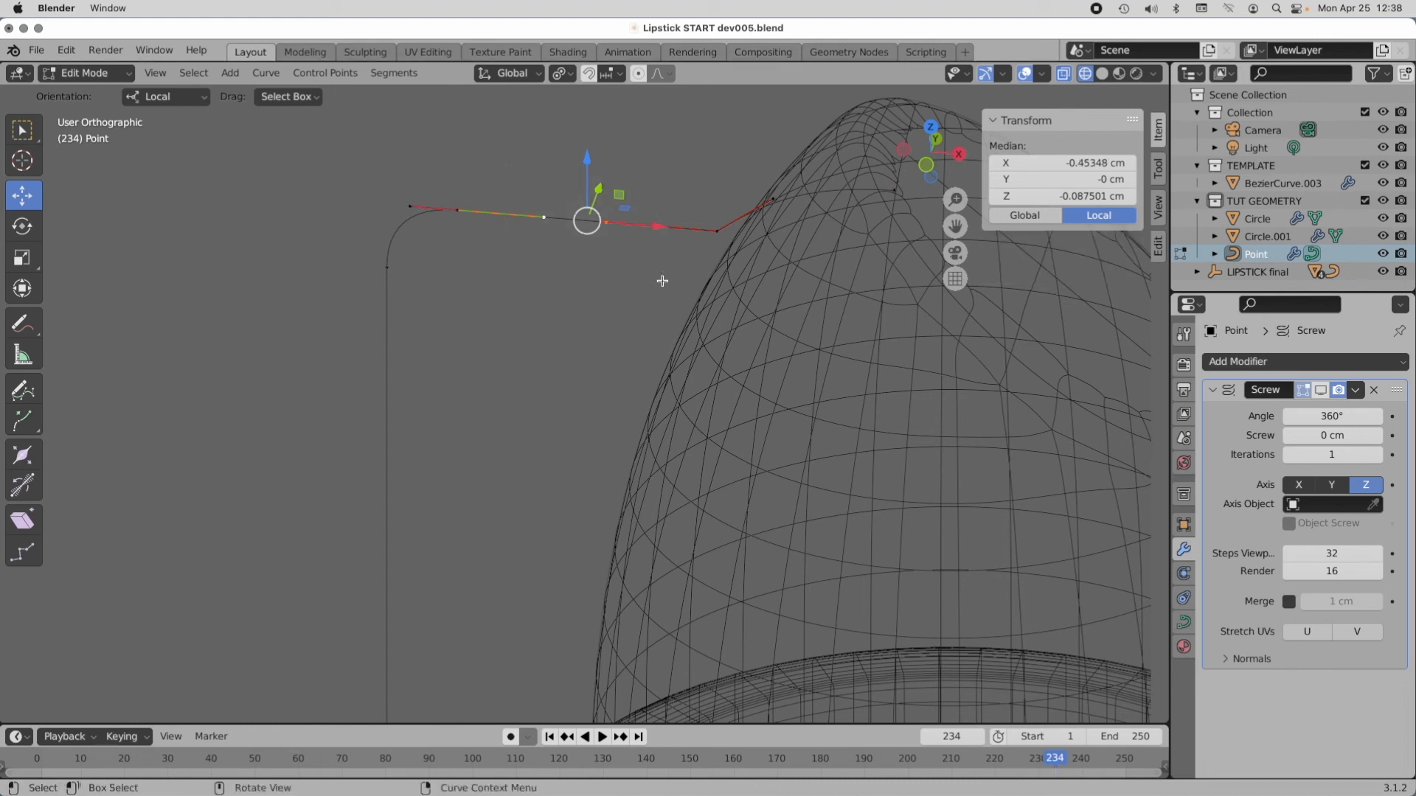
pyautogui.press('v')
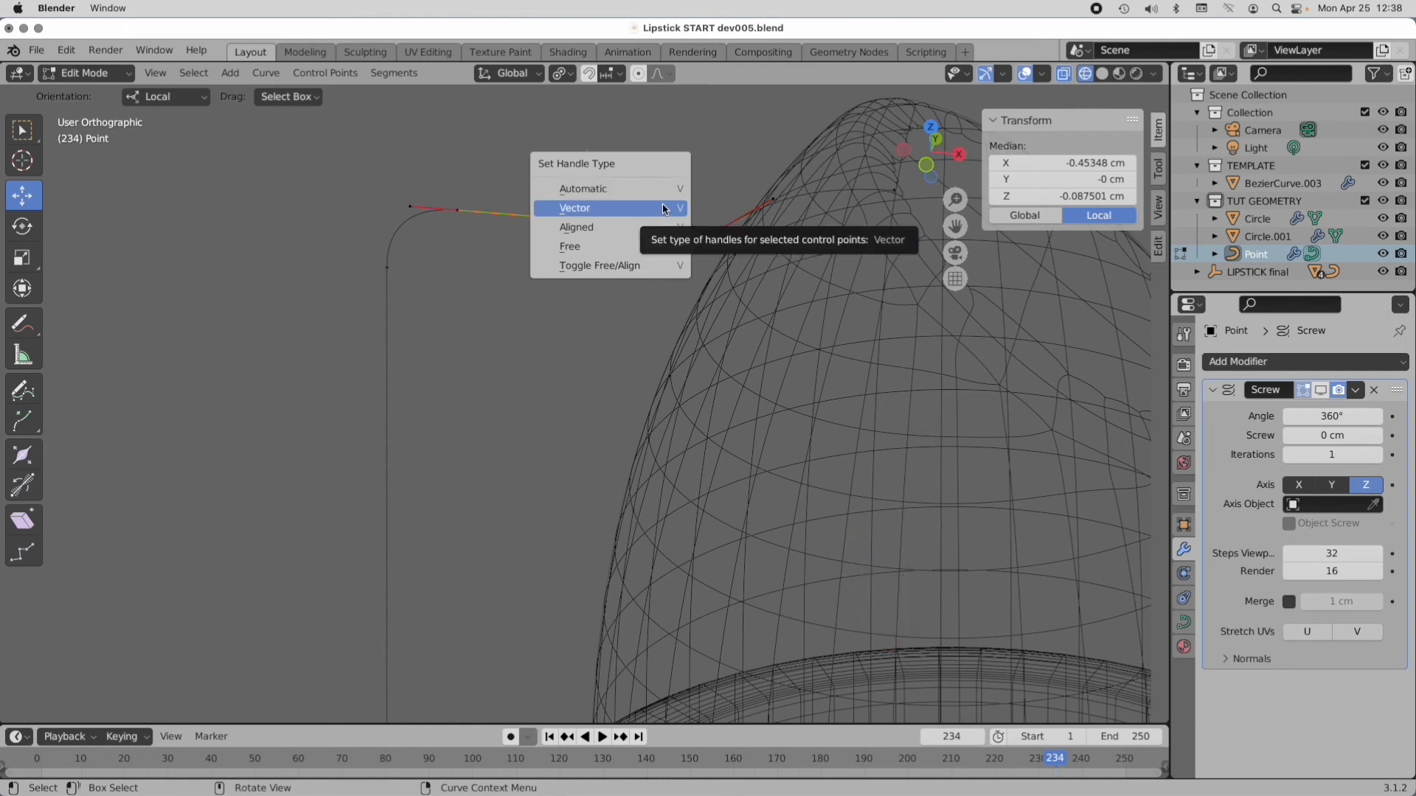
pyautogui.click(664, 209)
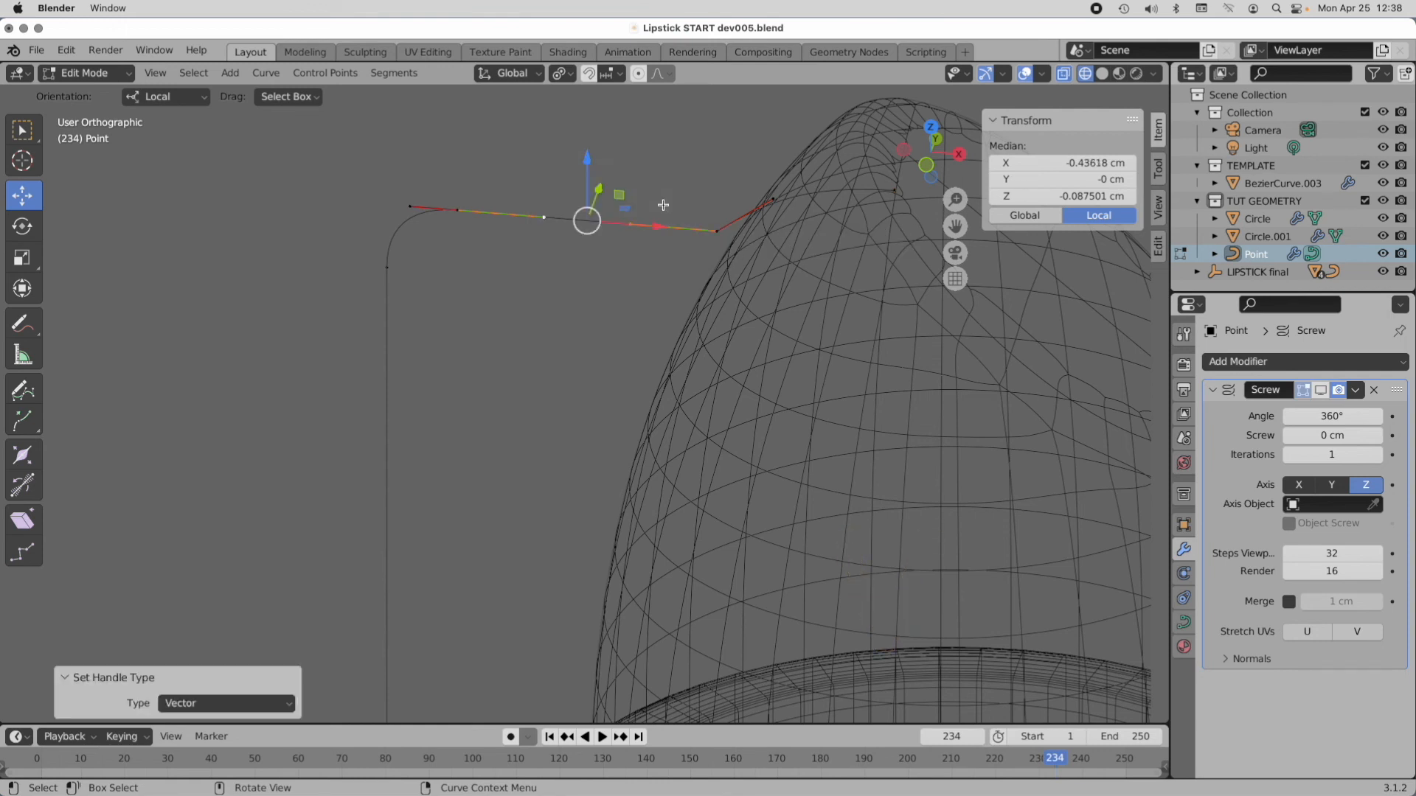
pyautogui.click(1320, 392)
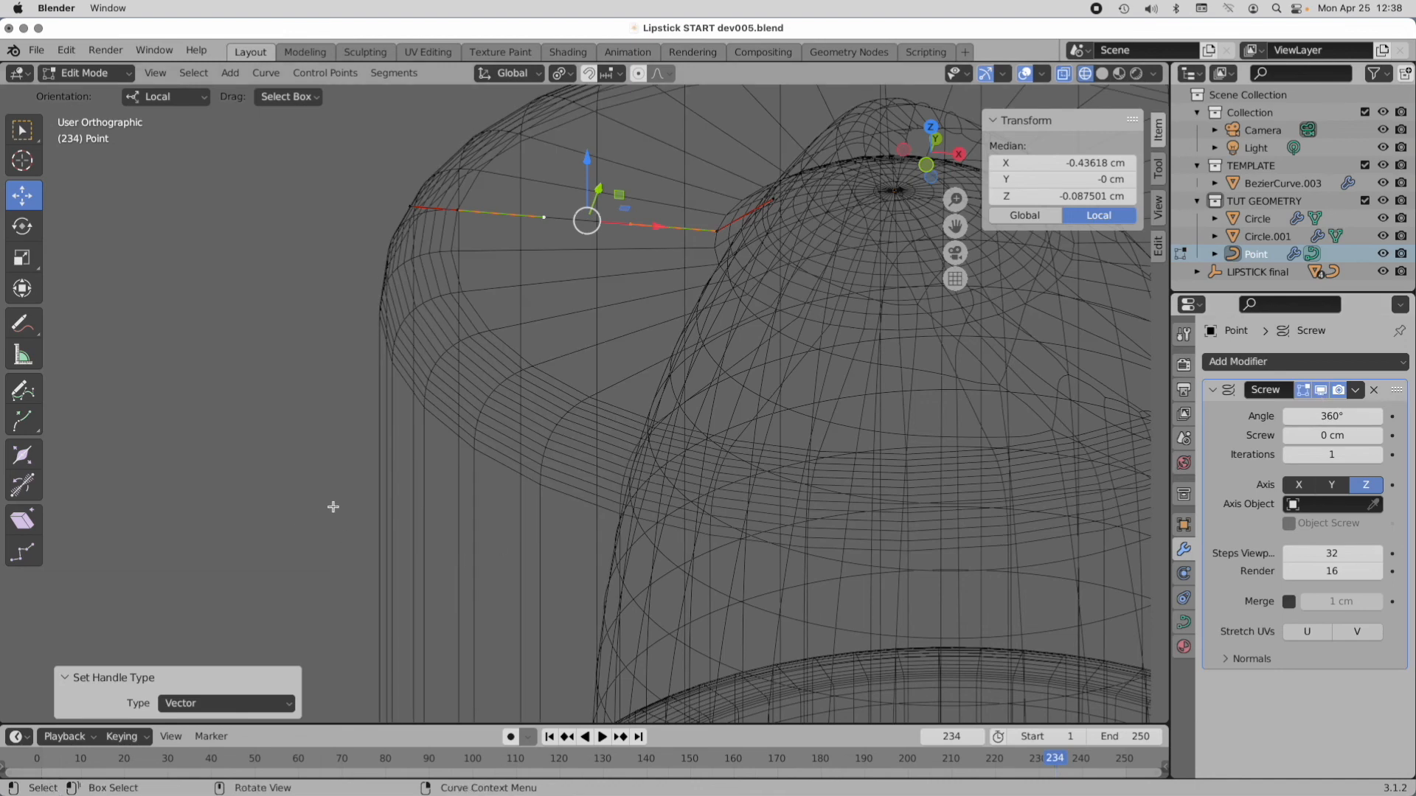
# Step: Set the cap curve's preview resolution to 6 and turn X-ray off
pyautogui.keyDown('alt'); pyautogui.keyDown('shift'); pyautogui.moveTo(609, 447); pyautogui.dragTo(568, 503); pyautogui.keyUp('shift'); pyautogui.keyUp('alt')
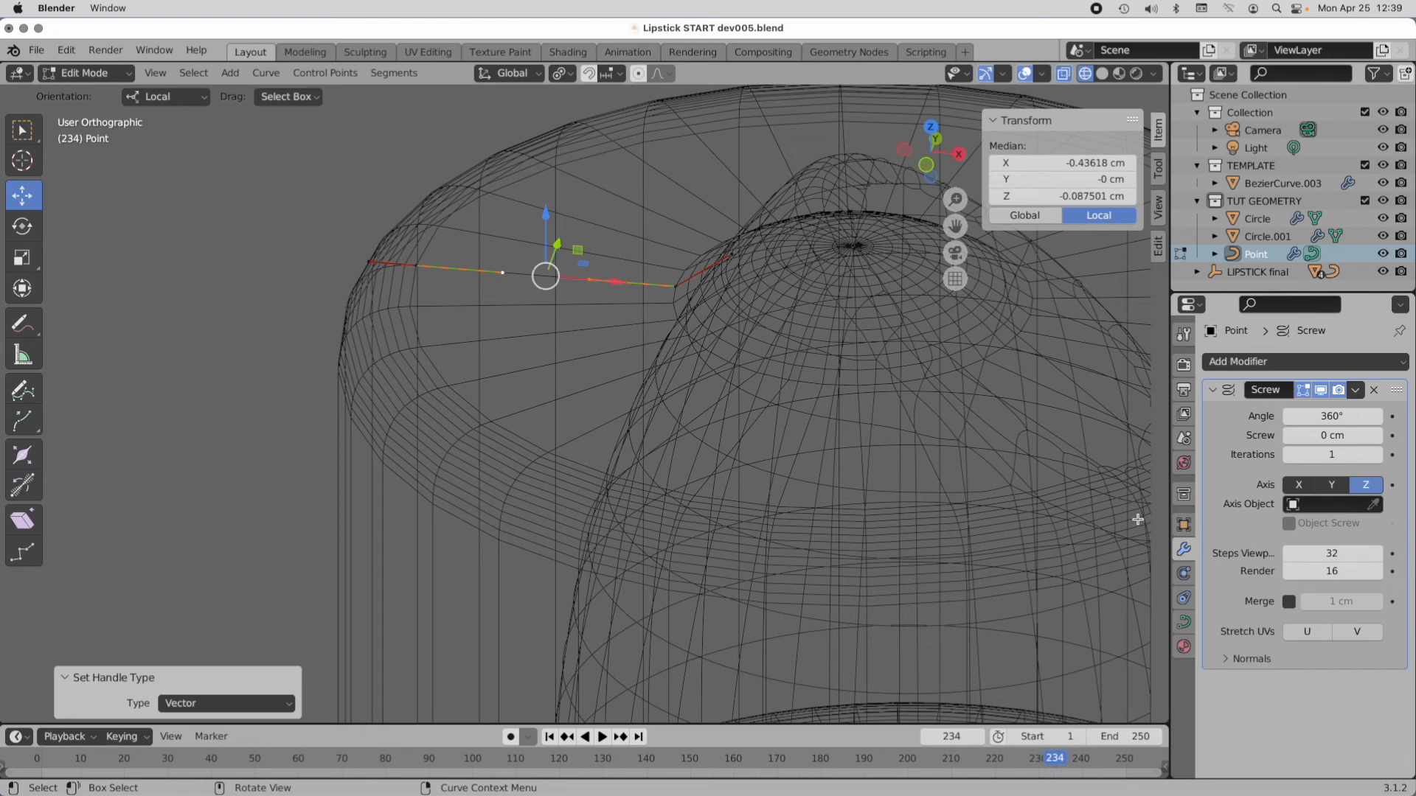
pyautogui.click(1184, 623)
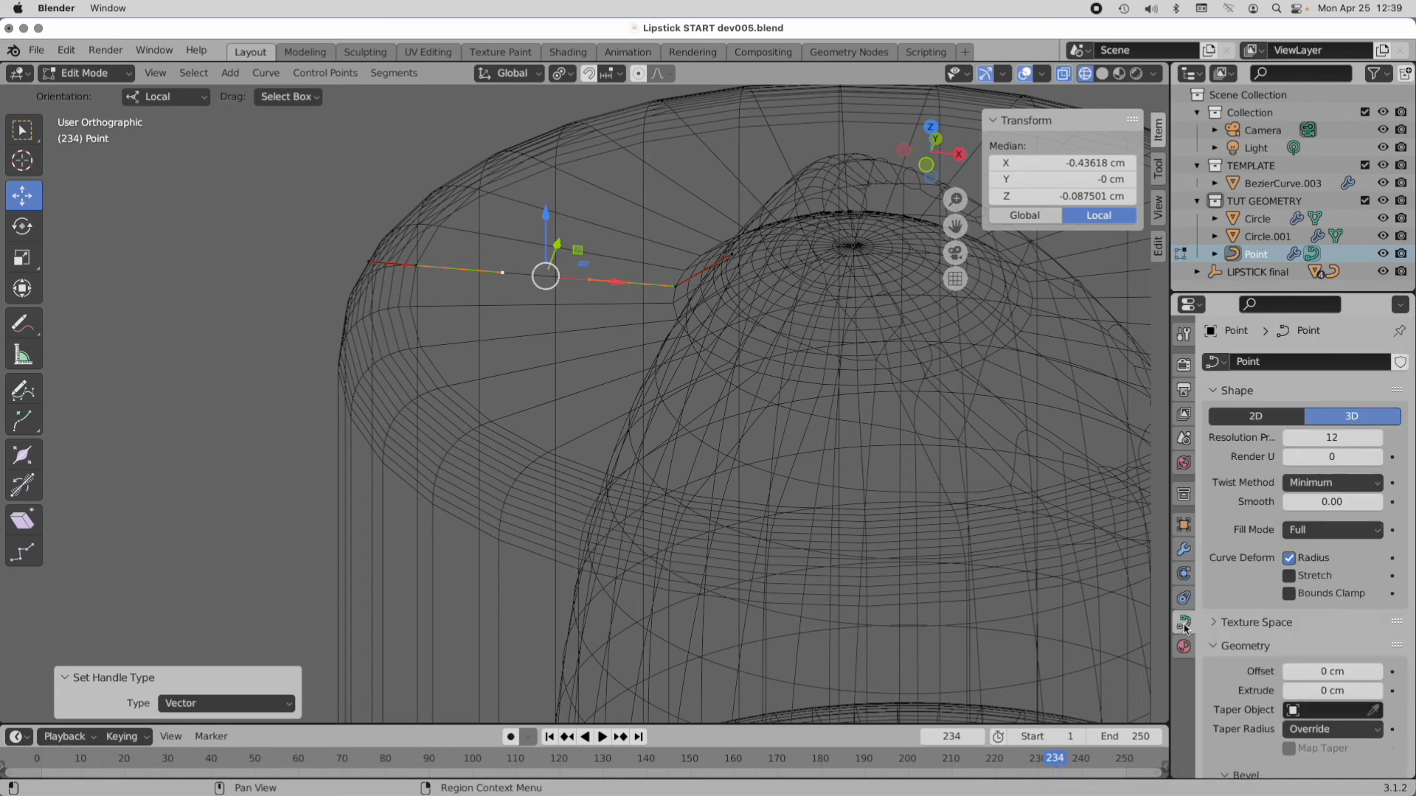
pyautogui.click(1340, 438)
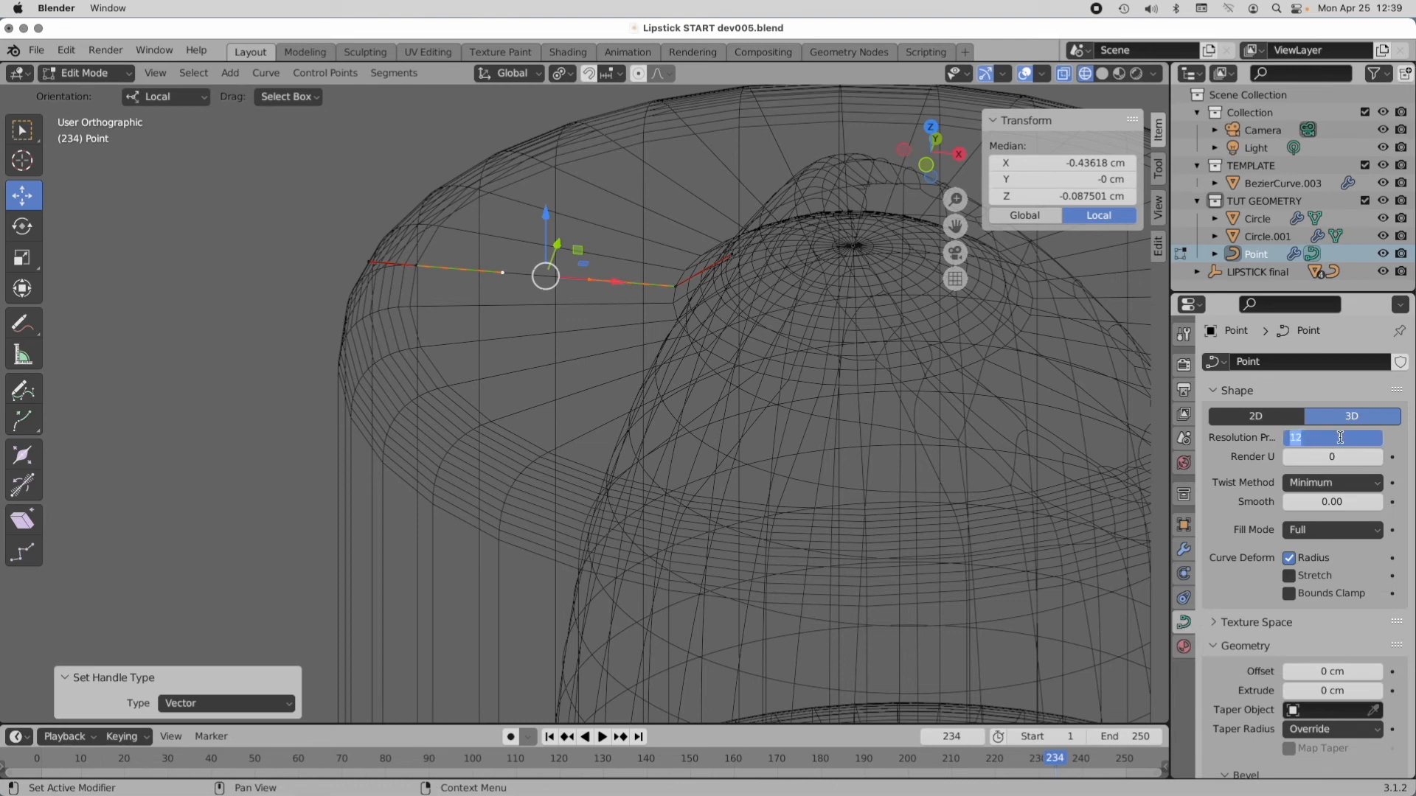
pyautogui.write('6')
pyautogui.press('Return')
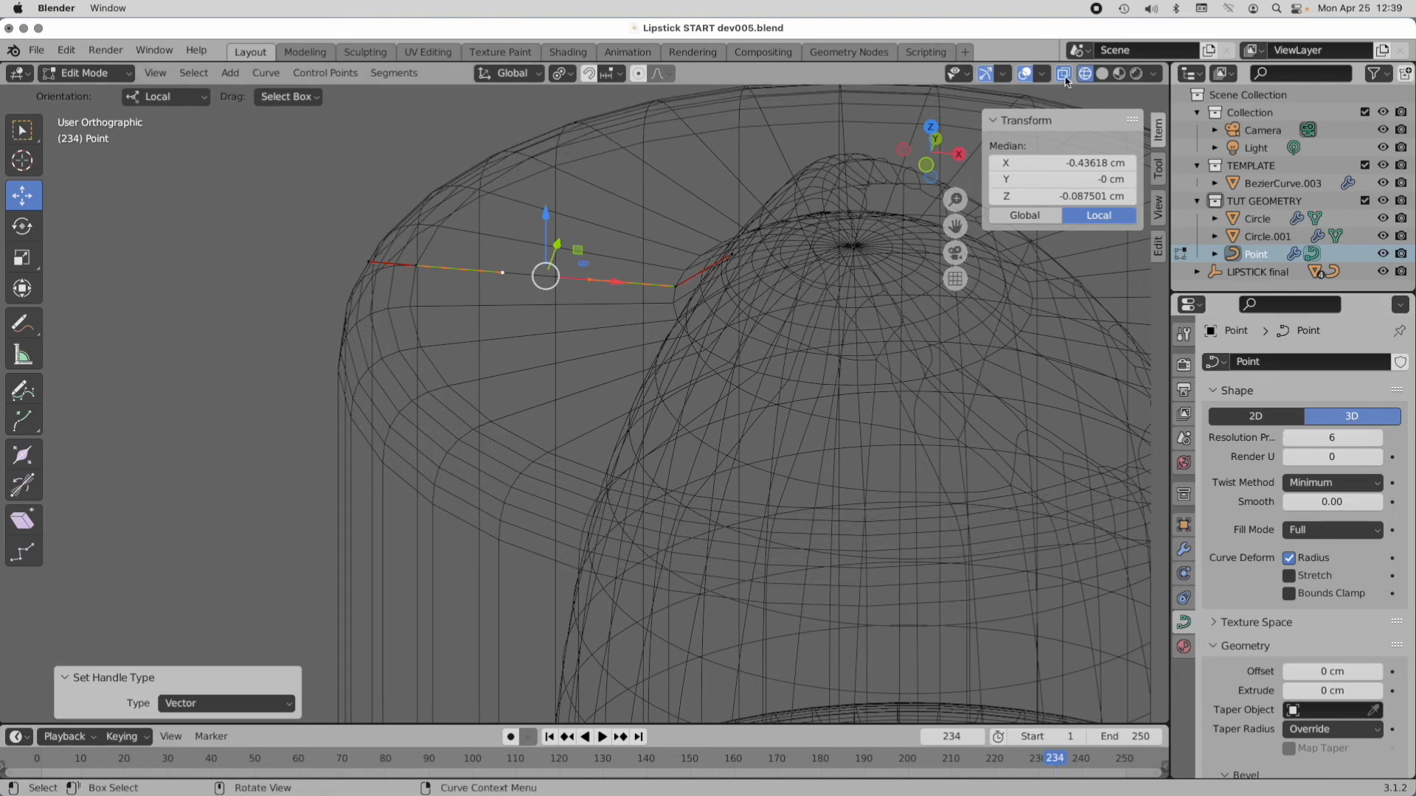
pyautogui.scroll(-6, 826, 364)
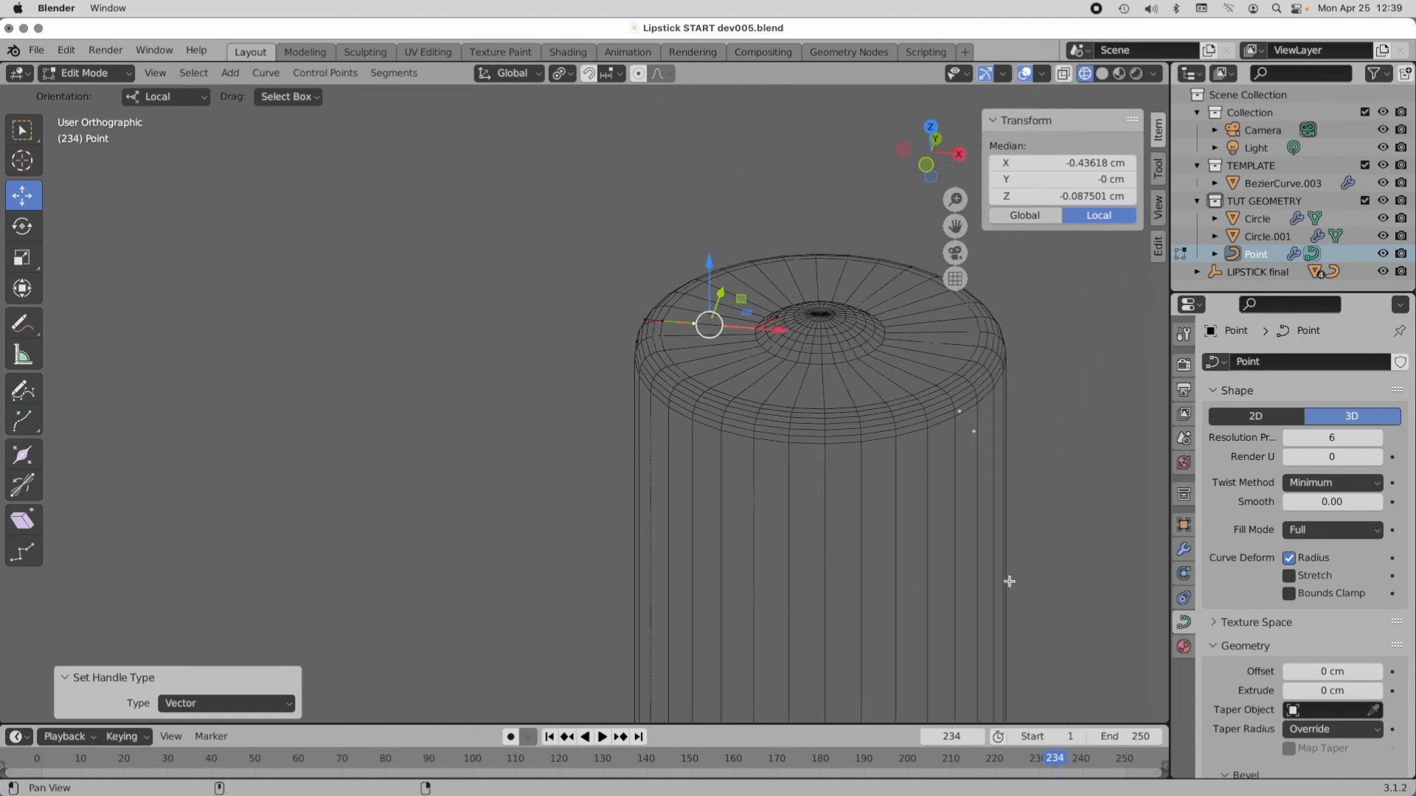
pyautogui.keyDown('alt'); pyautogui.keyDown('shift'); pyautogui.moveTo(1009, 581); pyautogui.dragTo(756, 516); pyautogui.keyUp('shift'); pyautogui.keyUp('alt')
pyautogui.keyDown('alt'); pyautogui.keyDown('shift'); pyautogui.moveTo(803, 590); pyautogui.dragTo(759, 494); pyautogui.keyUp('shift'); pyautogui.keyUp('alt')
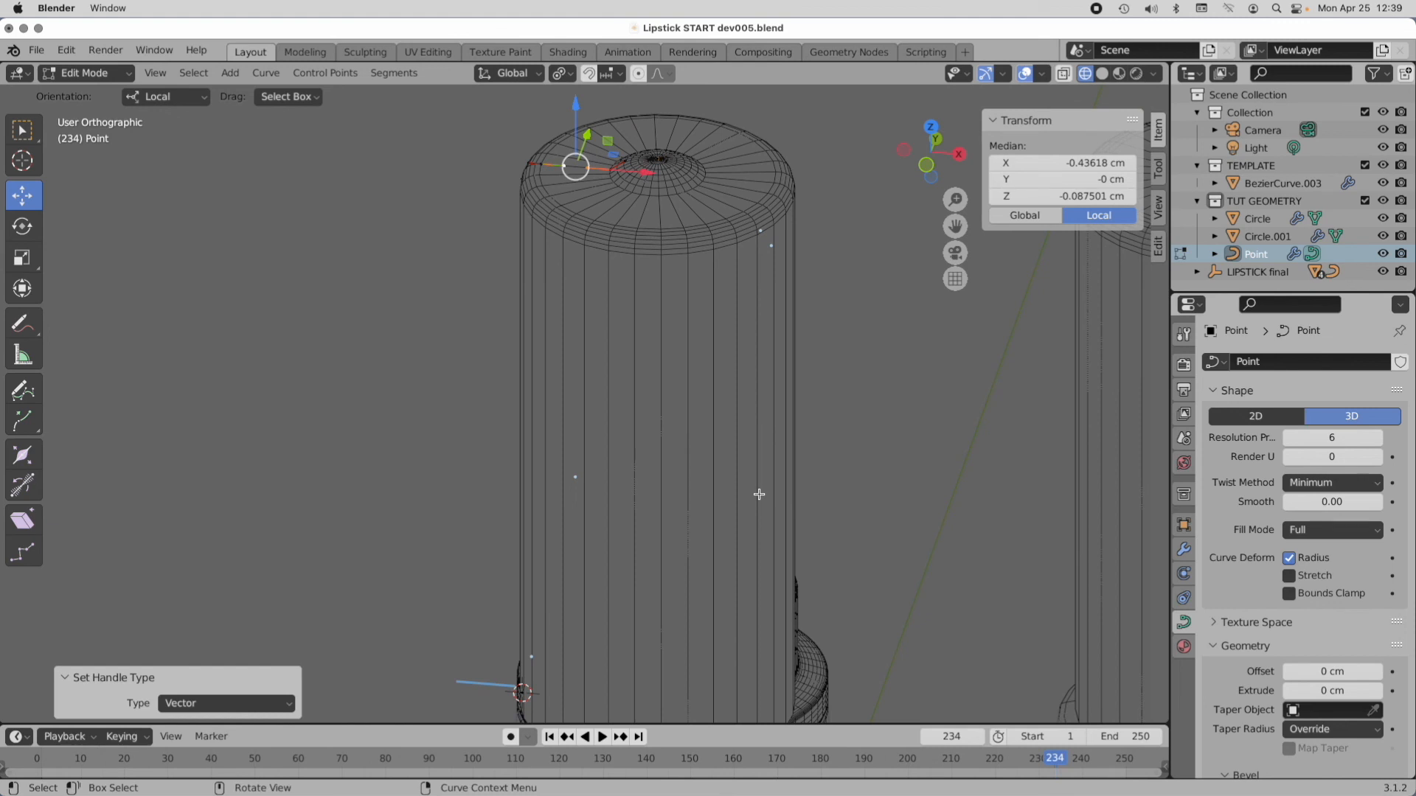
# Step: Return to Object Mode and convert the cap curve to a mesh
pyautogui.press('Tab')
pyautogui.rightClick(758, 208)
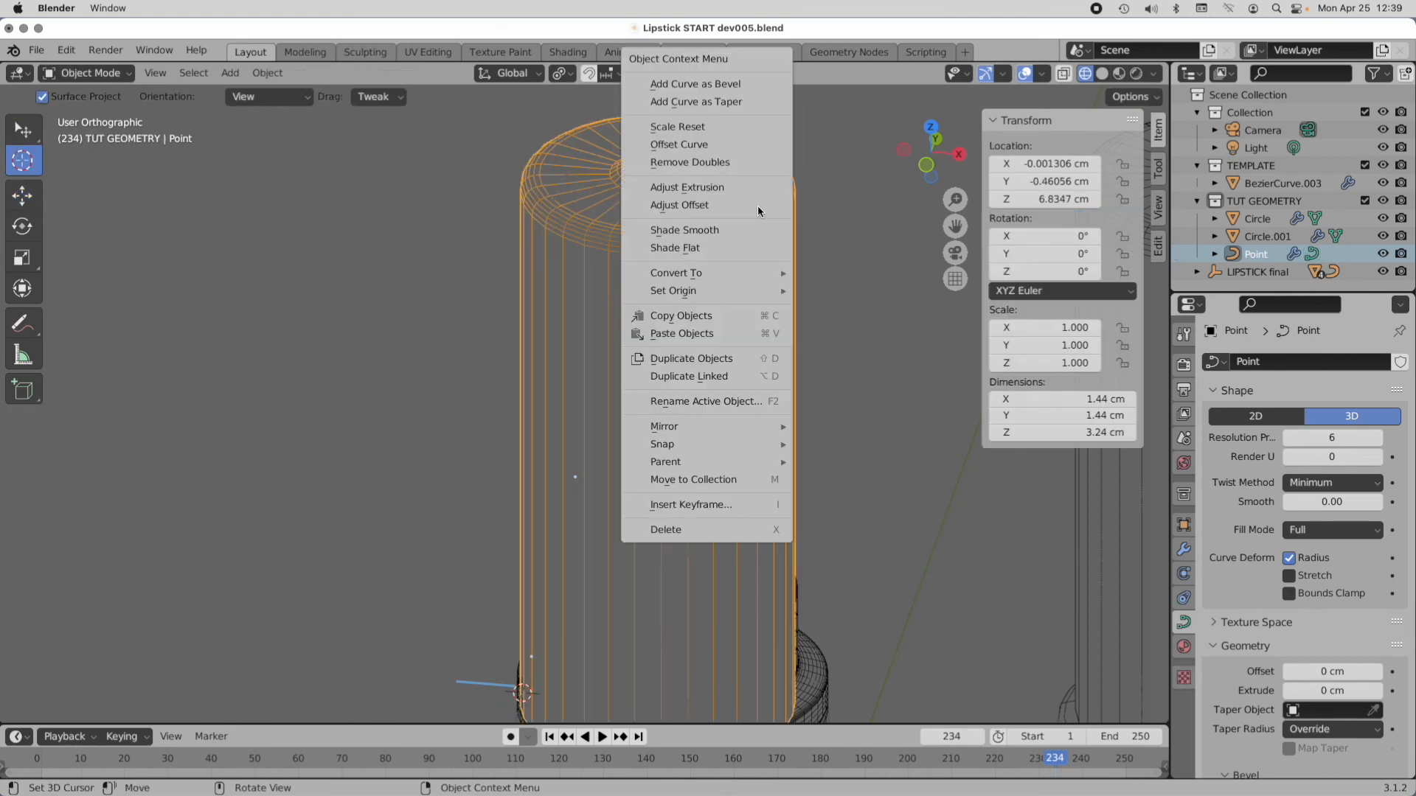
pyautogui.moveTo(771, 280)
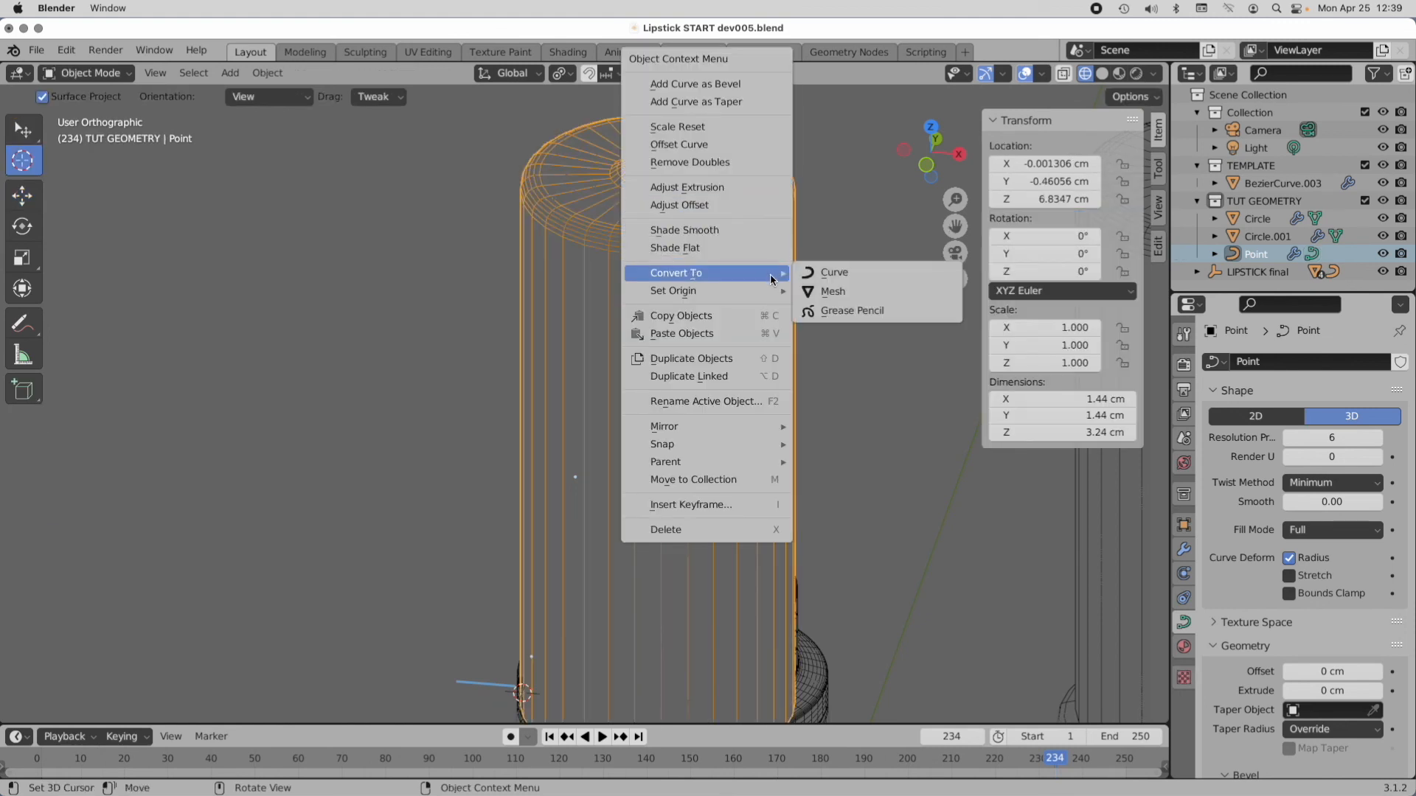
pyautogui.click(817, 293)
# Step: In top view, centre the cap over the lipstick by setting its Y location to 0 cm
pyautogui.moveTo(817, 295); pyautogui.dragTo(809, 618, button='middle')
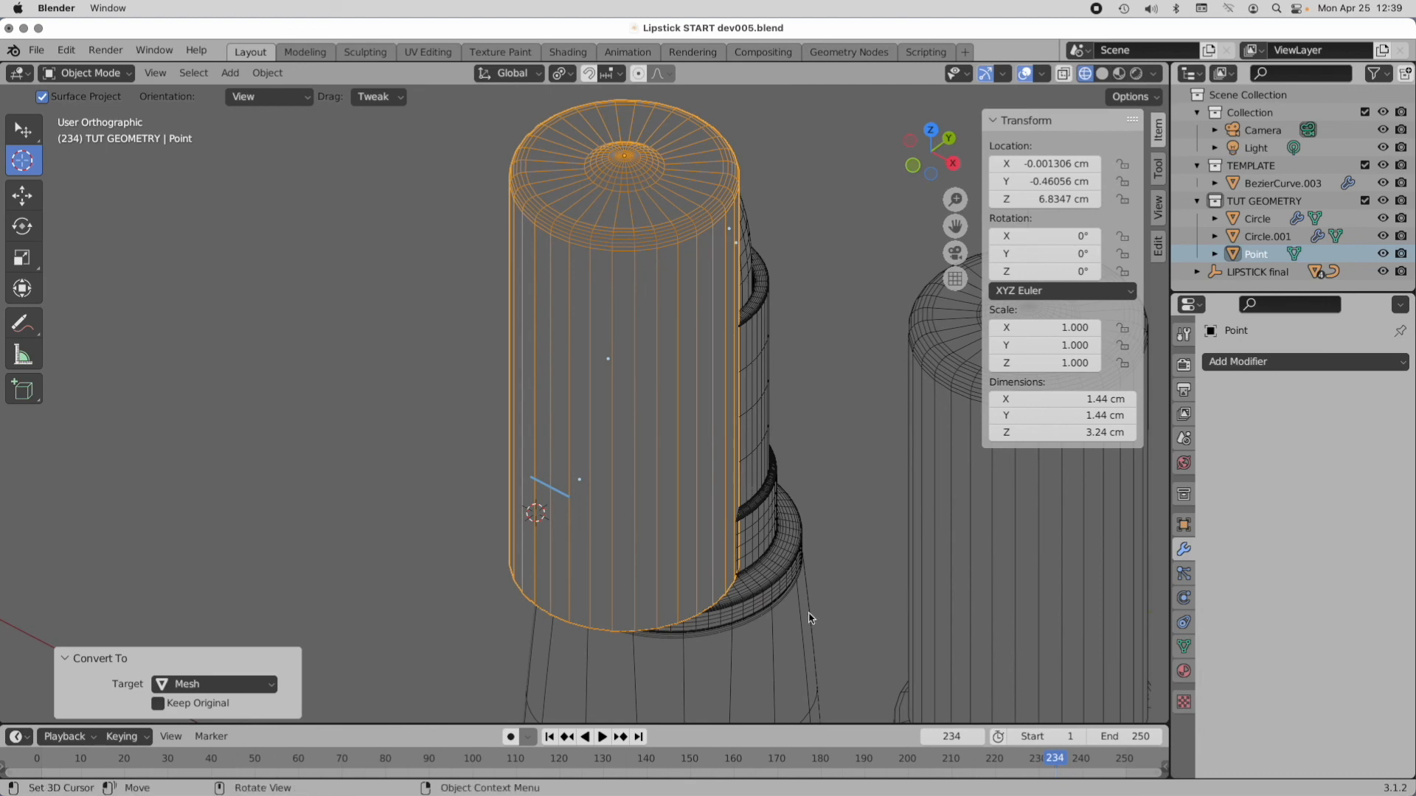
pyautogui.click(932, 134)
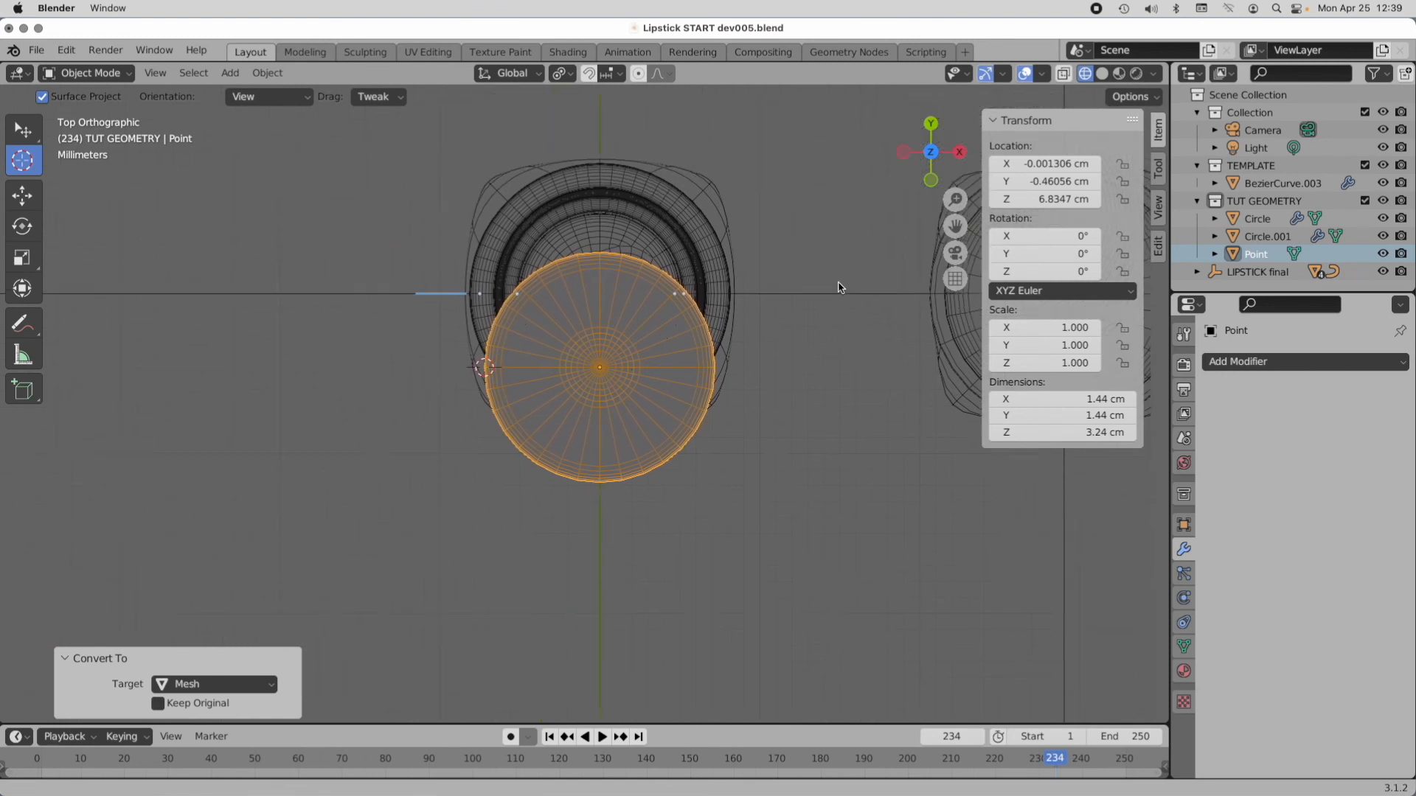
pyautogui.keyDown('shift'); pyautogui.moveTo(839, 284); pyautogui.dragTo(853, 303, button='middle'); pyautogui.keyUp('shift')
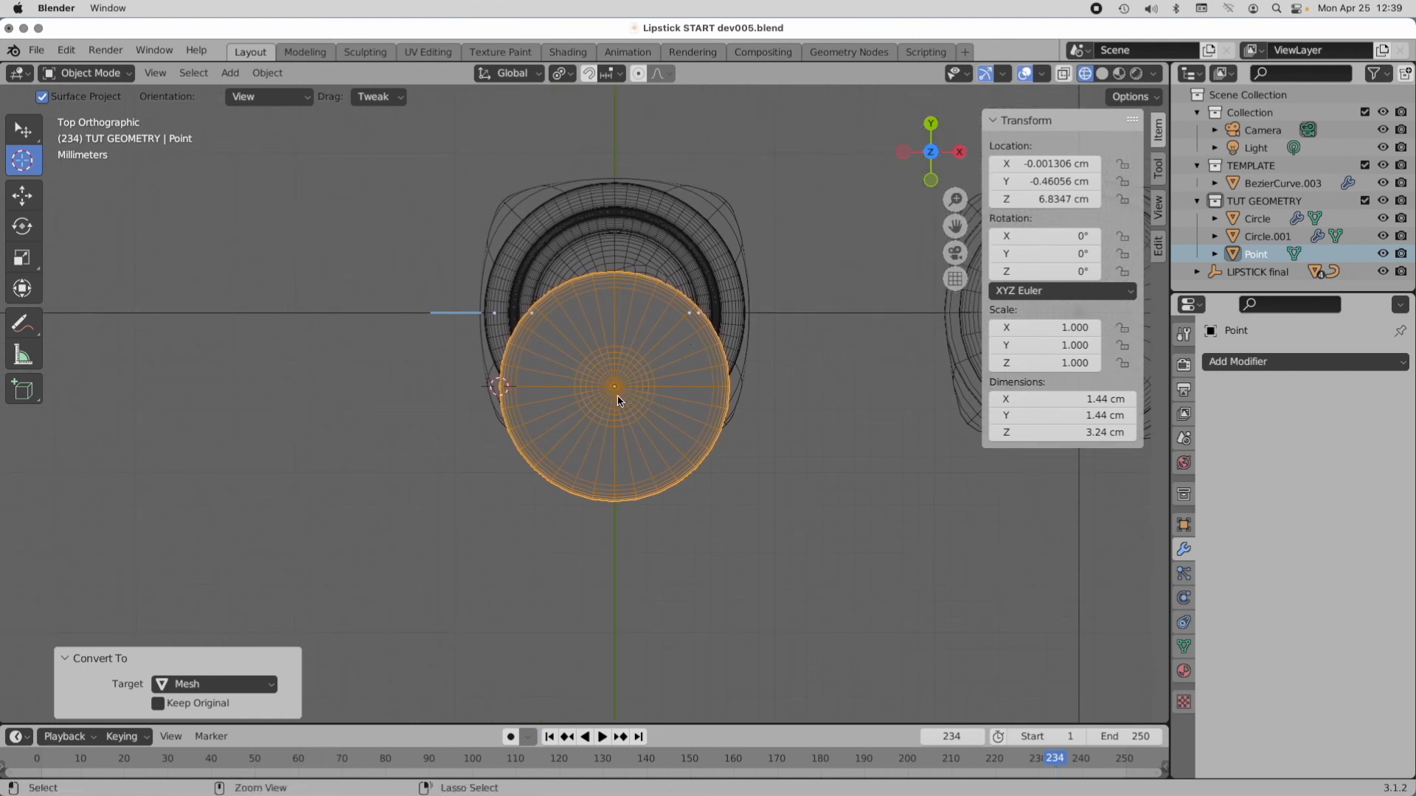
pyautogui.scroll(2, 624, 394)
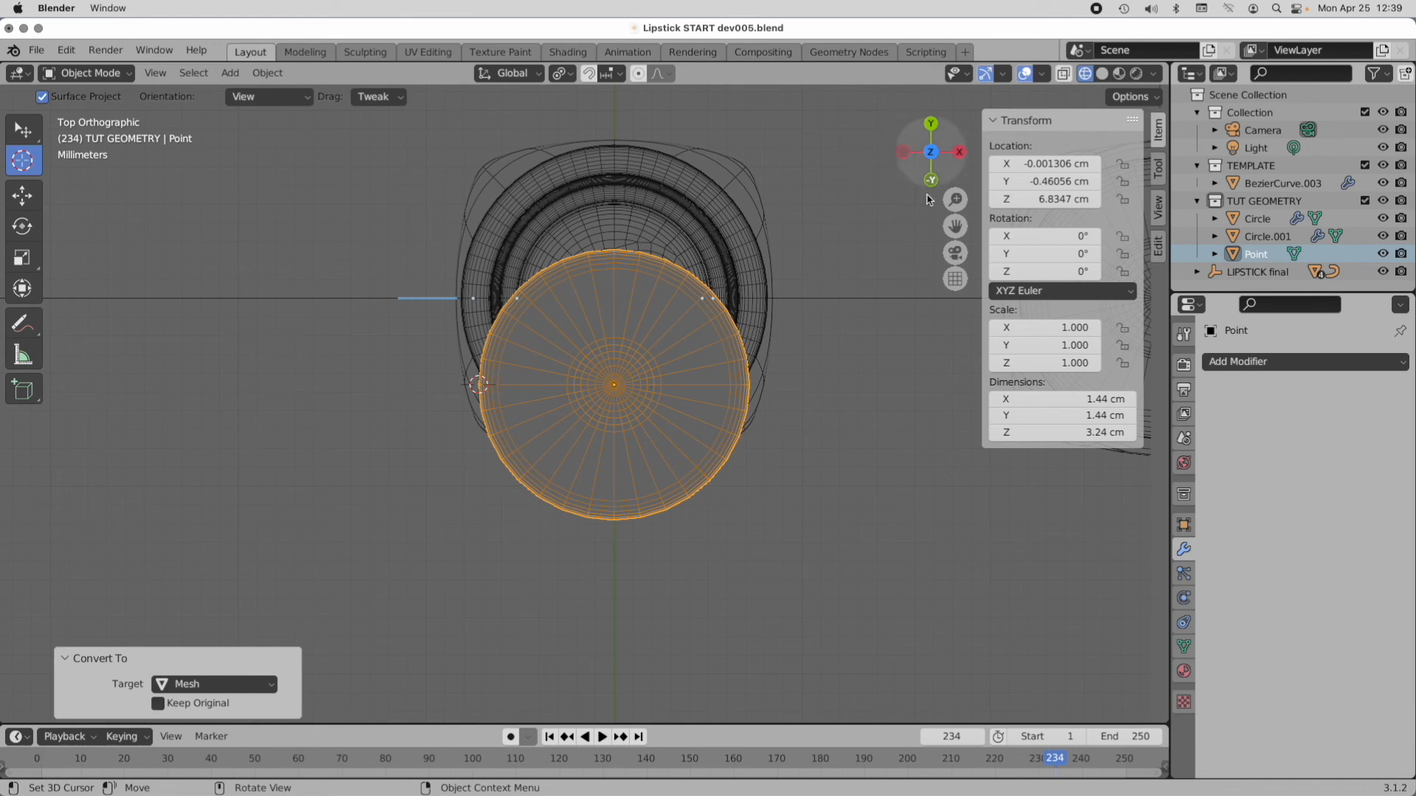
pyautogui.click(1032, 181)
pyautogui.write('0')
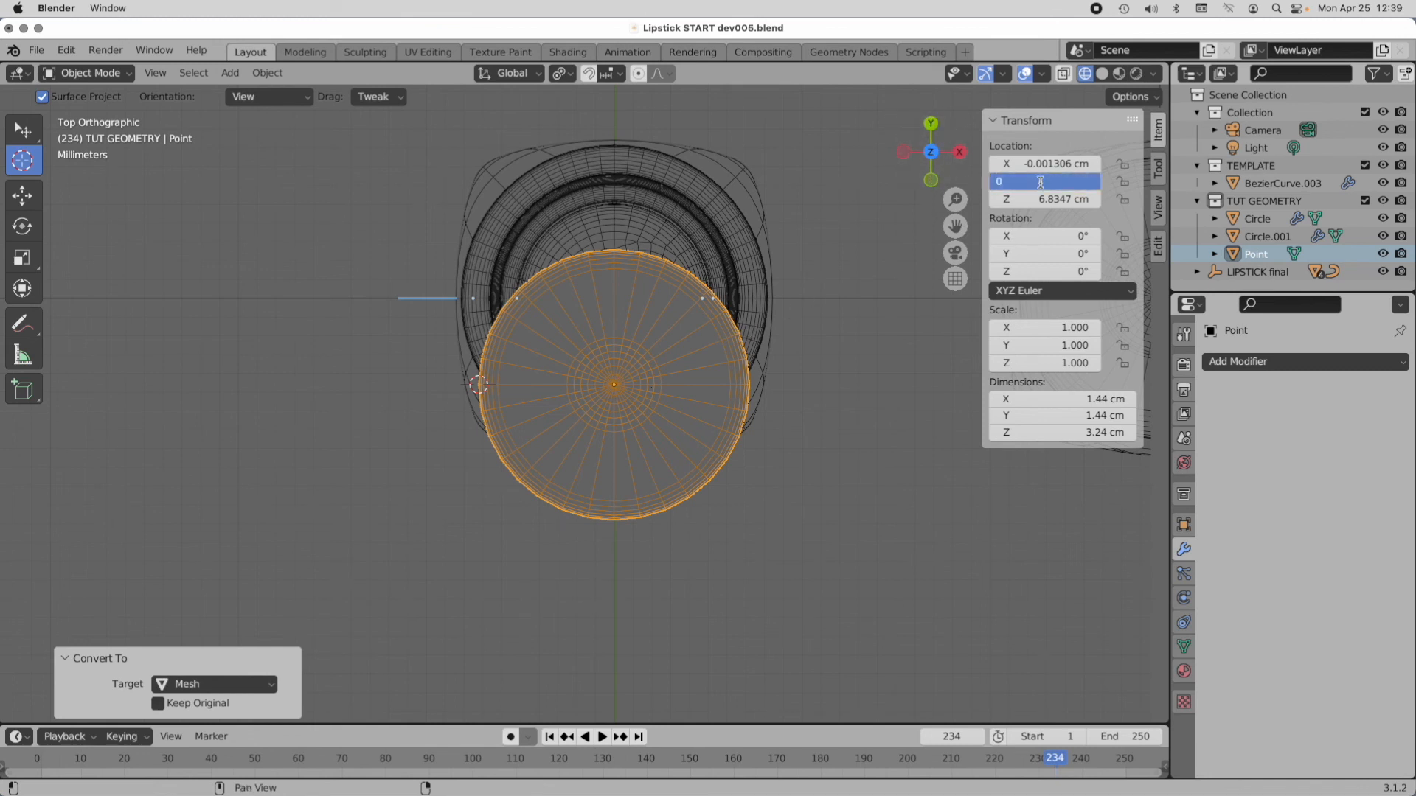
pyautogui.press('Return')
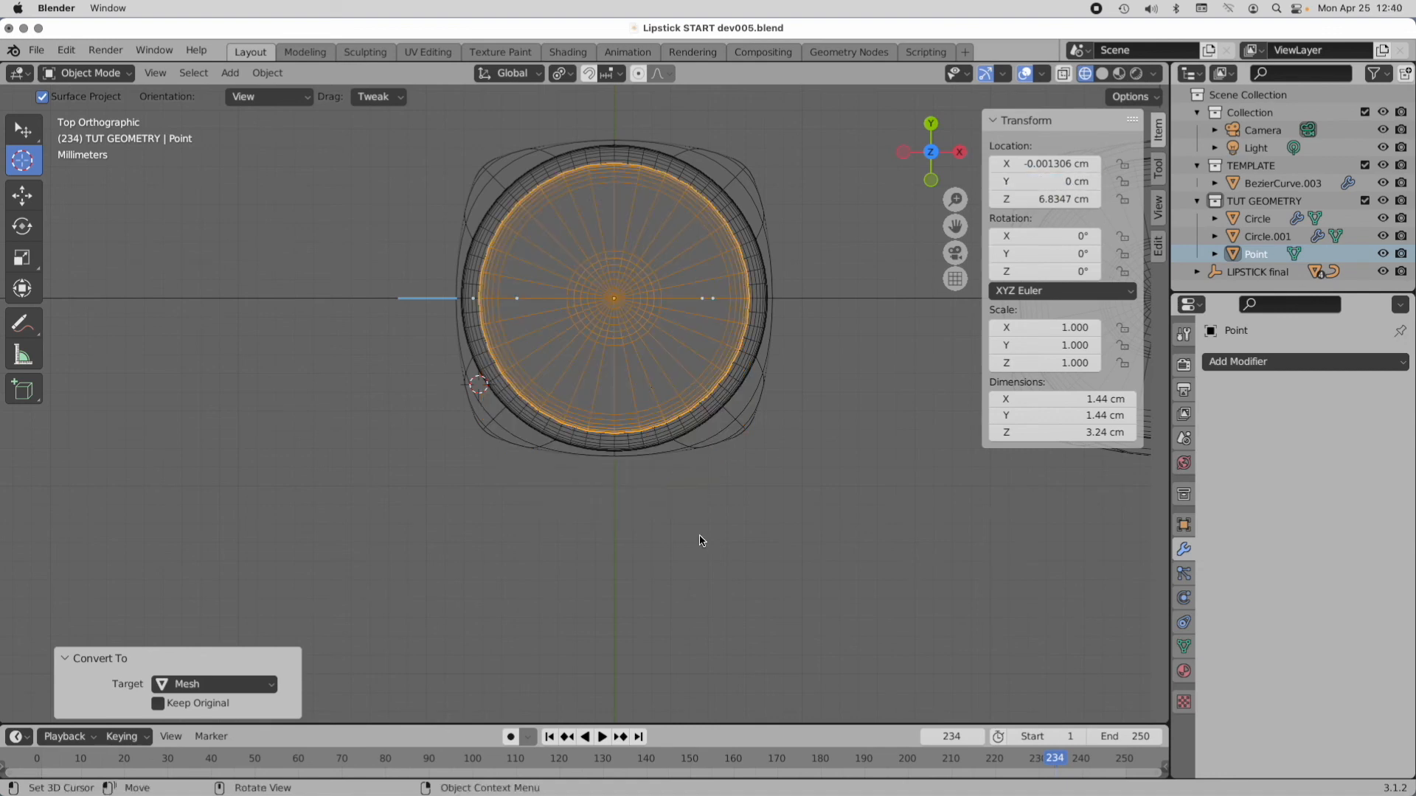
# Step: Inspect the cap's top corner in front view with X-ray on, and add a Subdivision Surface modifier to the cap
pyautogui.moveTo(648, 580); pyautogui.dragTo(608, 449, button='middle')
pyautogui.moveTo(595, 465); pyautogui.dragTo(624, 476, button='middle')
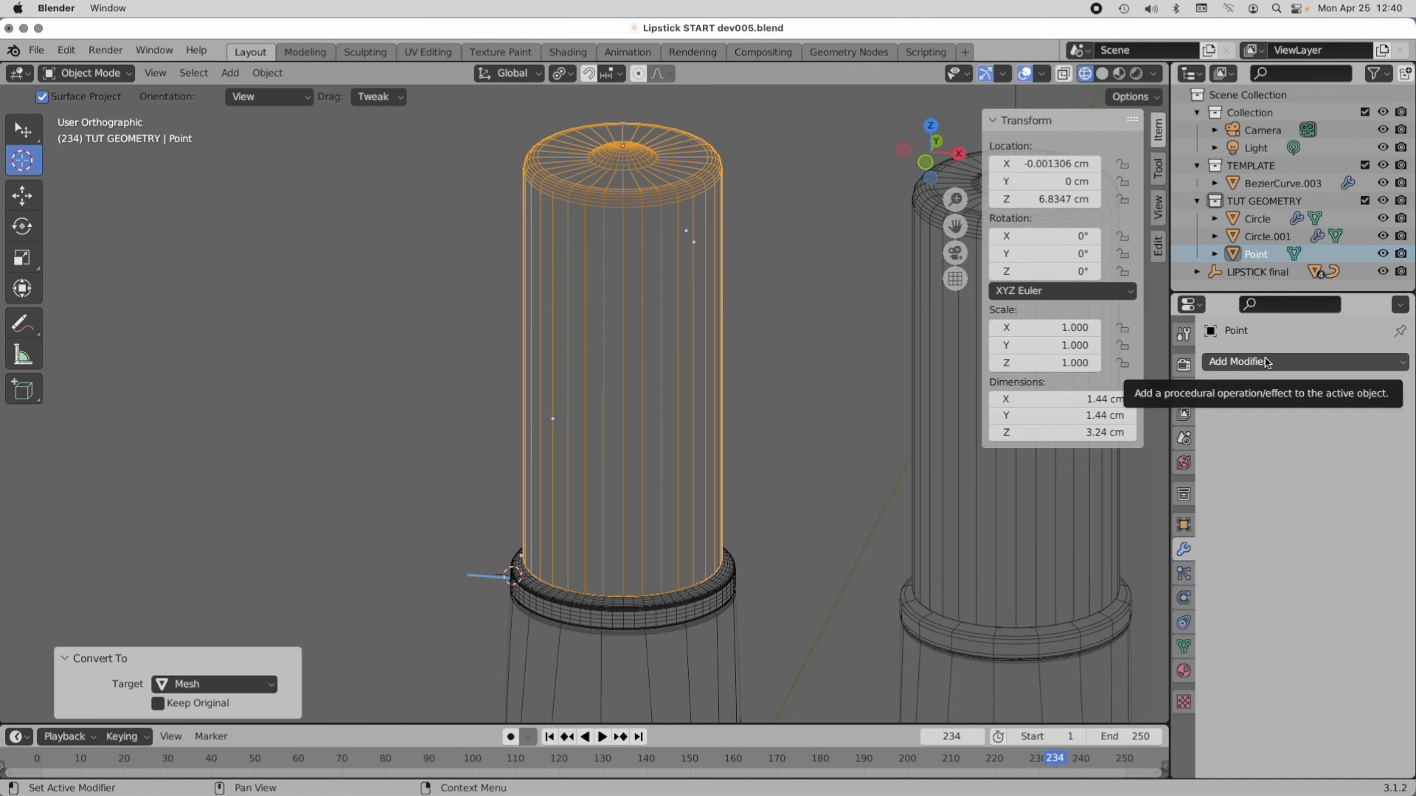
pyautogui.click(926, 163)
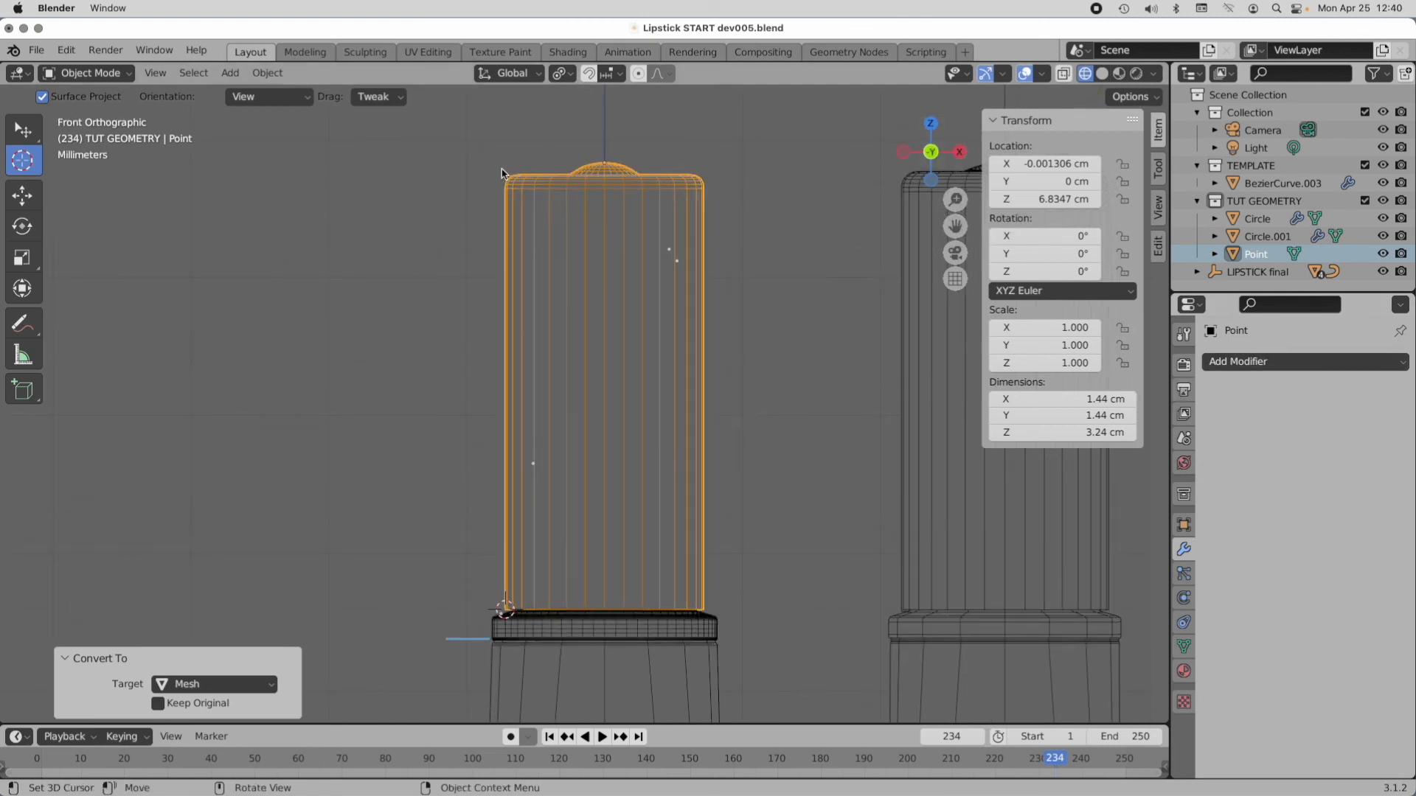
pyautogui.scroll(5, 503, 169)
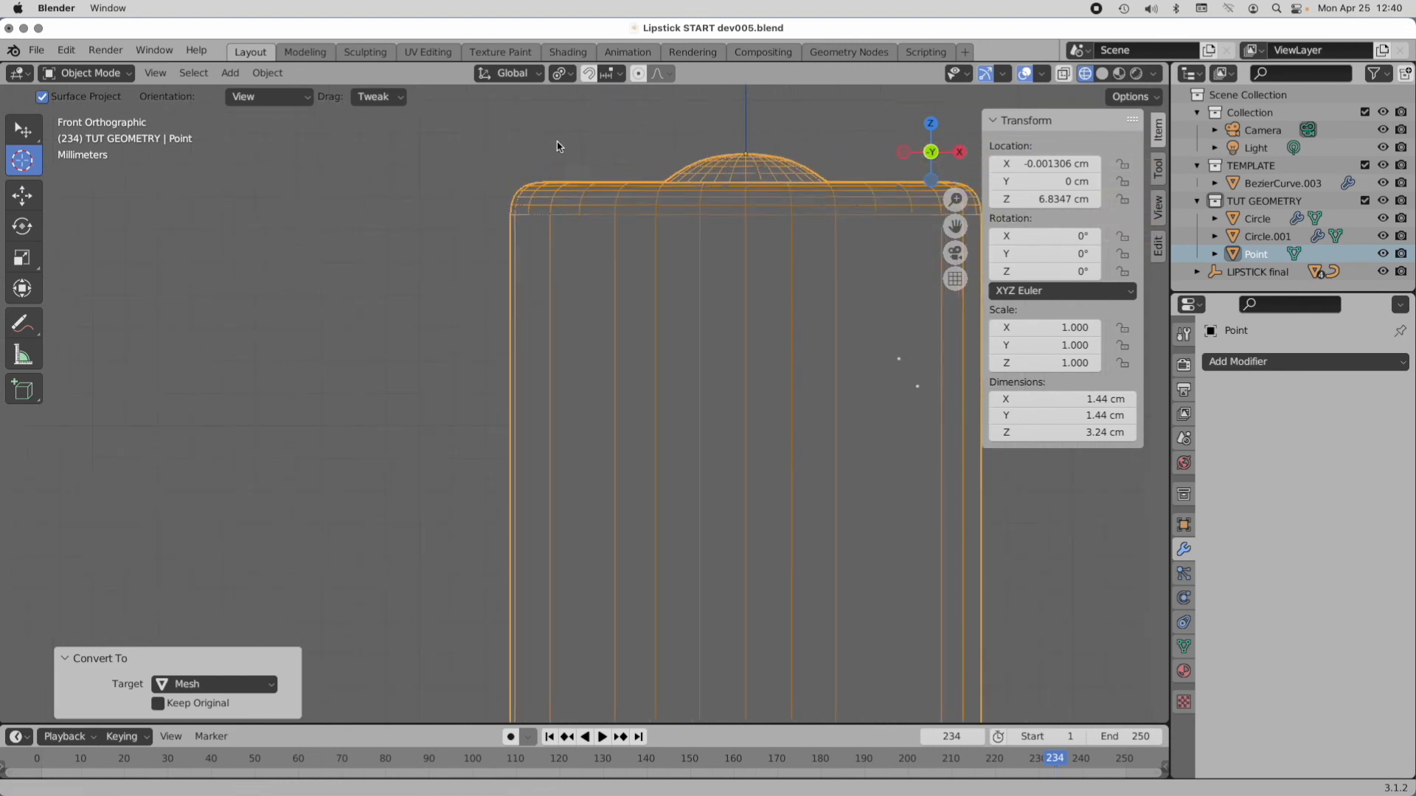
pyautogui.scroll(5, 558, 145)
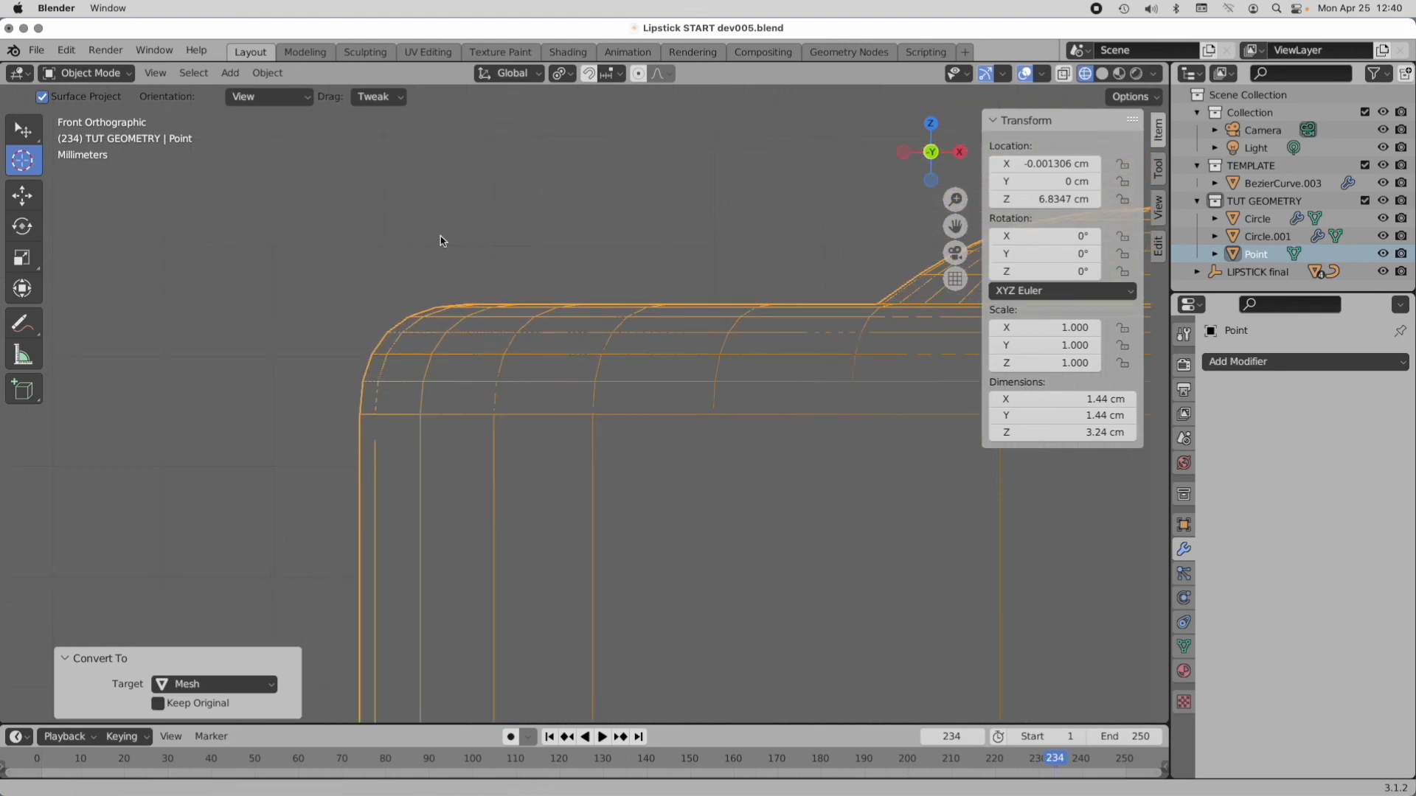
pyautogui.click(1066, 76)
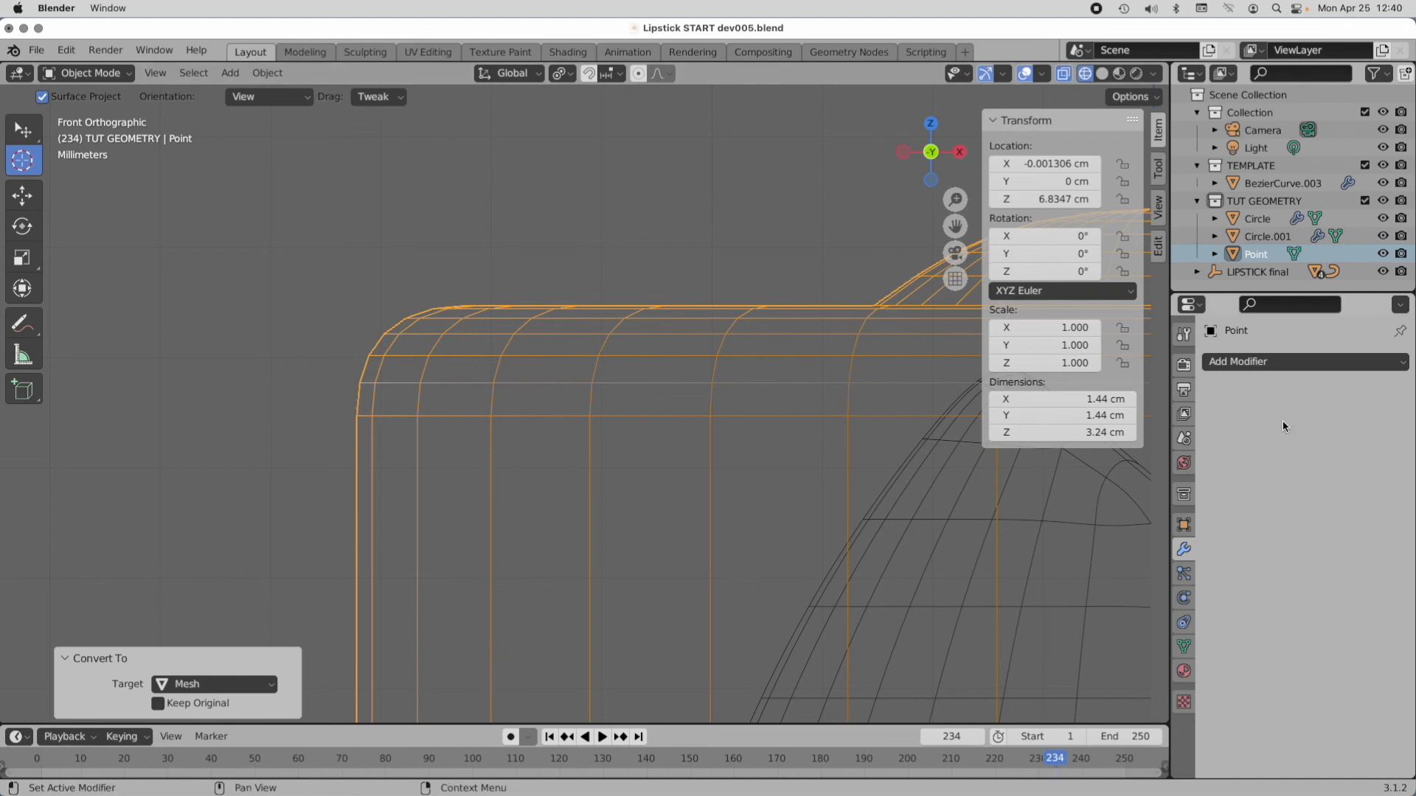
pyautogui.click(1273, 362)
pyautogui.click(1065, 679)
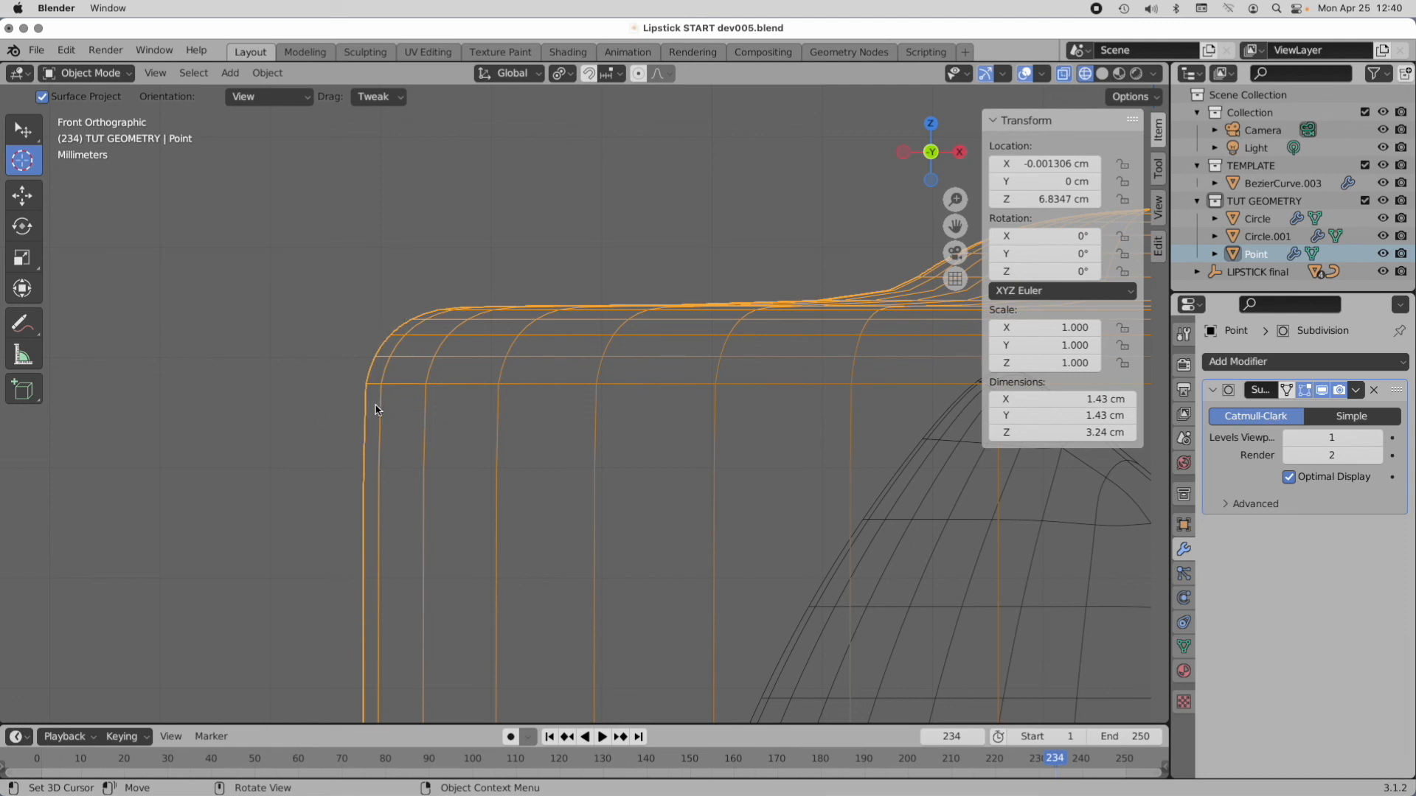
# Step: Turn off the Subdivision modifier's viewport display and, in Edit Mode, add one loop cut around the cap's side wall just below the rounded rim
pyautogui.click(1321, 390)
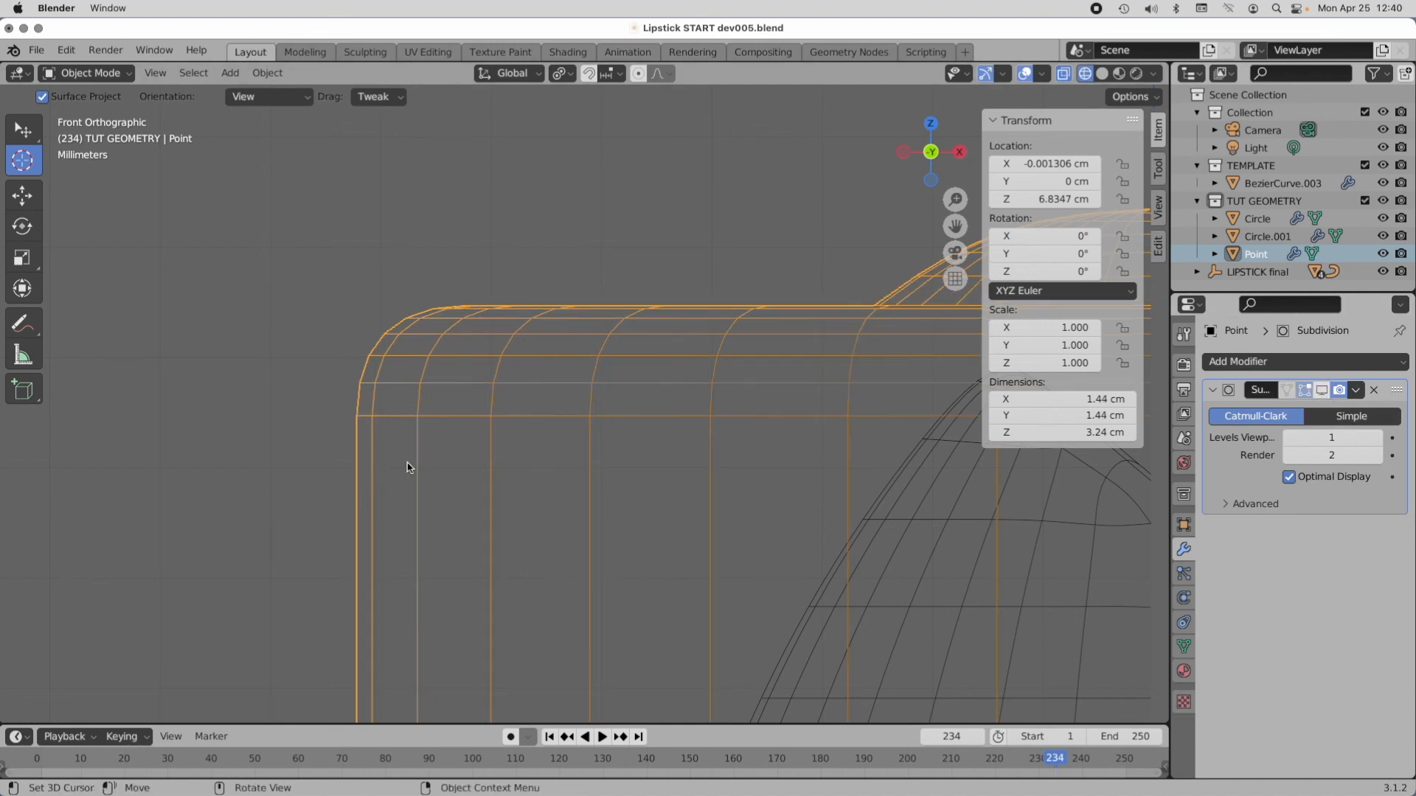
pyautogui.keyDown('ctrl'); pyautogui.moveTo(496, 423); pyautogui.dragTo(245, 611, button='middle'); pyautogui.keyUp('ctrl')
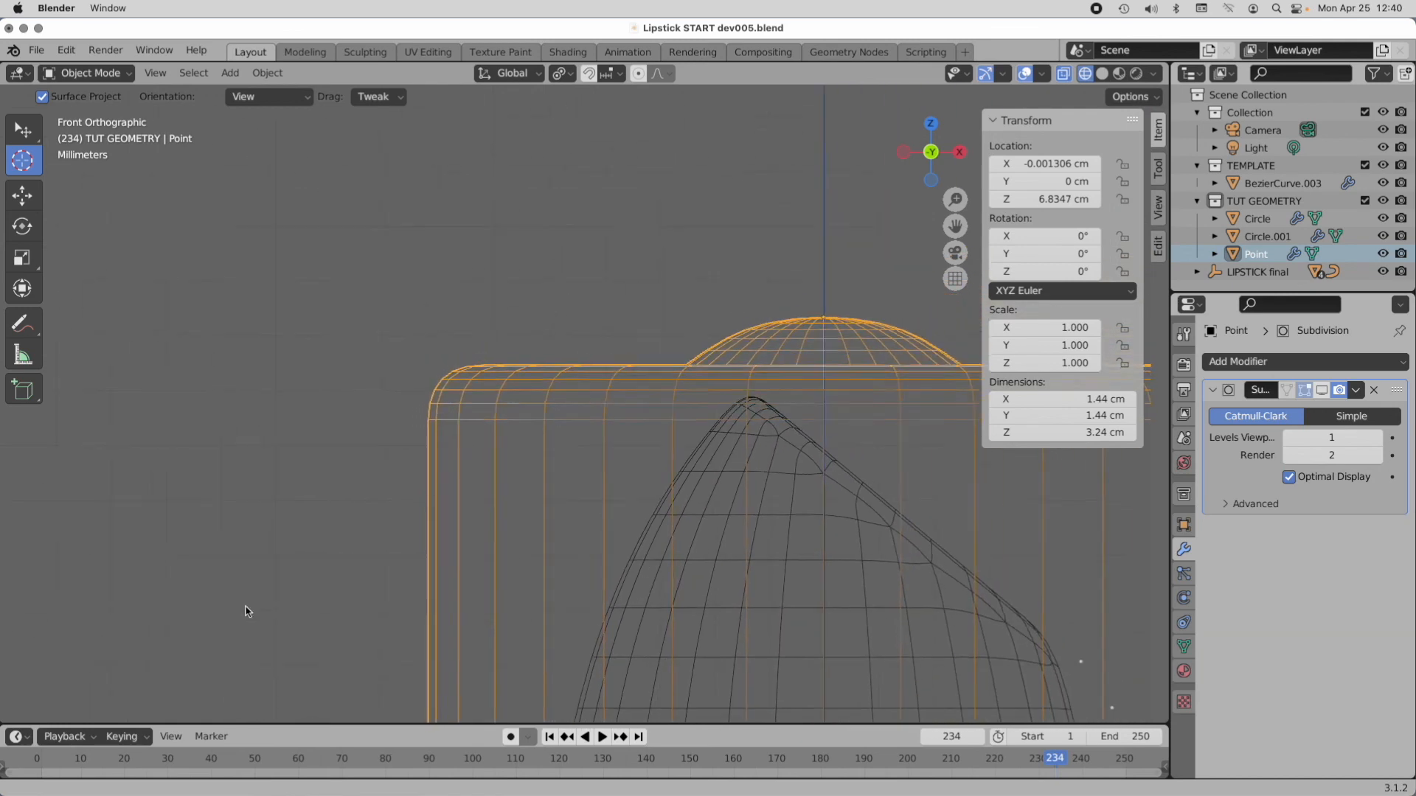
pyautogui.scroll(-2, 295, 601)
pyautogui.scroll(-2, 627, 539)
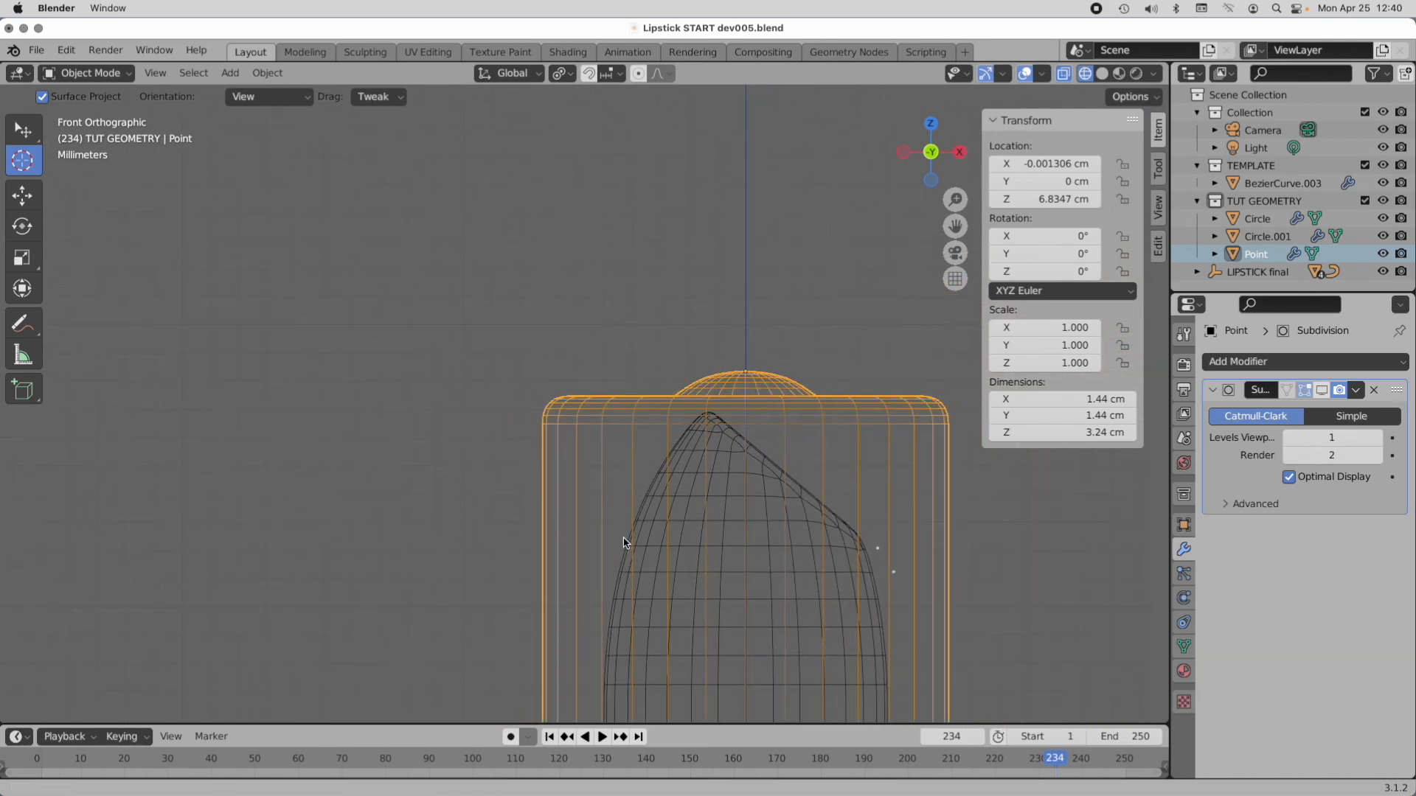
pyautogui.keyDown('shift'); pyautogui.moveTo(623, 542); pyautogui.dragTo(488, 338, button='middle'); pyautogui.keyUp('shift')
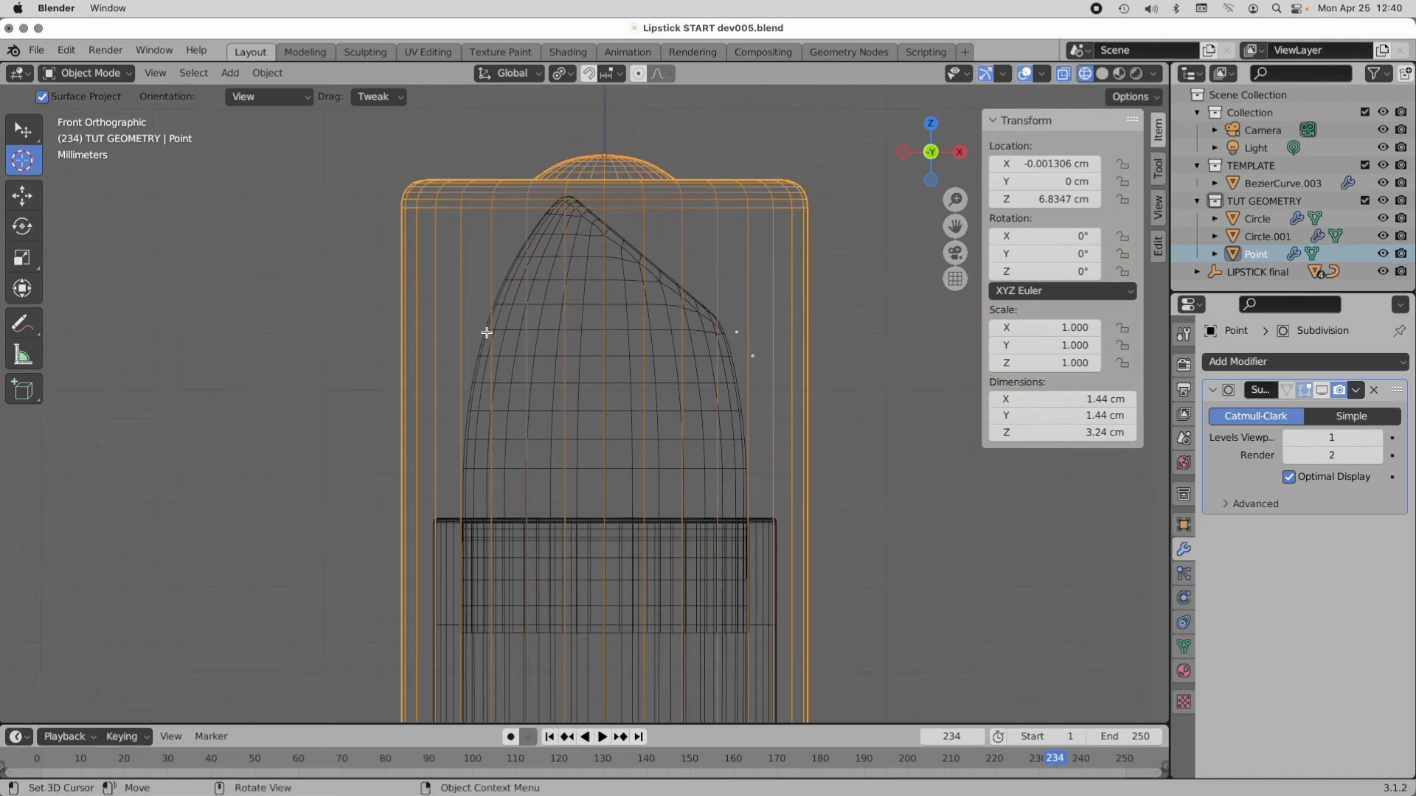
pyautogui.press('Tab')
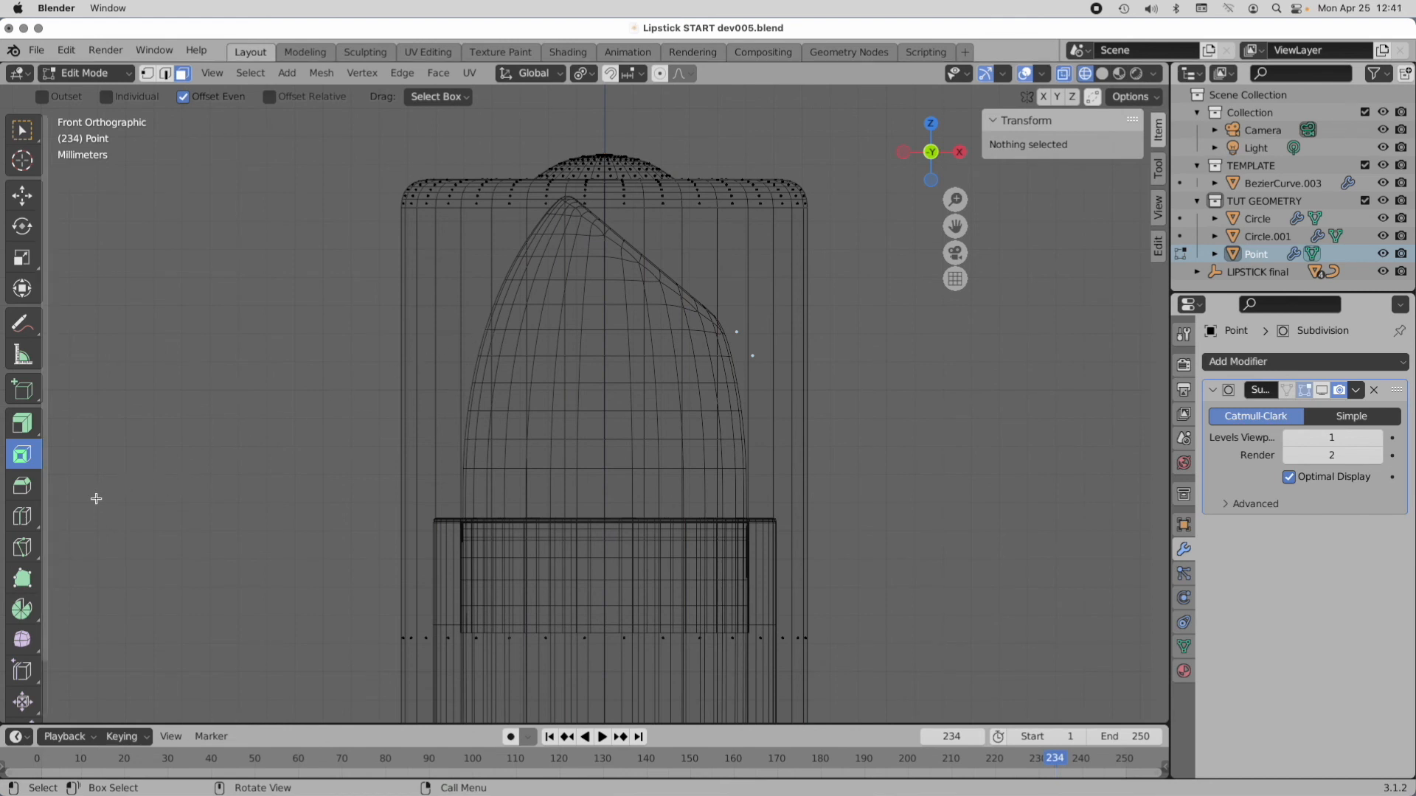
pyautogui.click(24, 519)
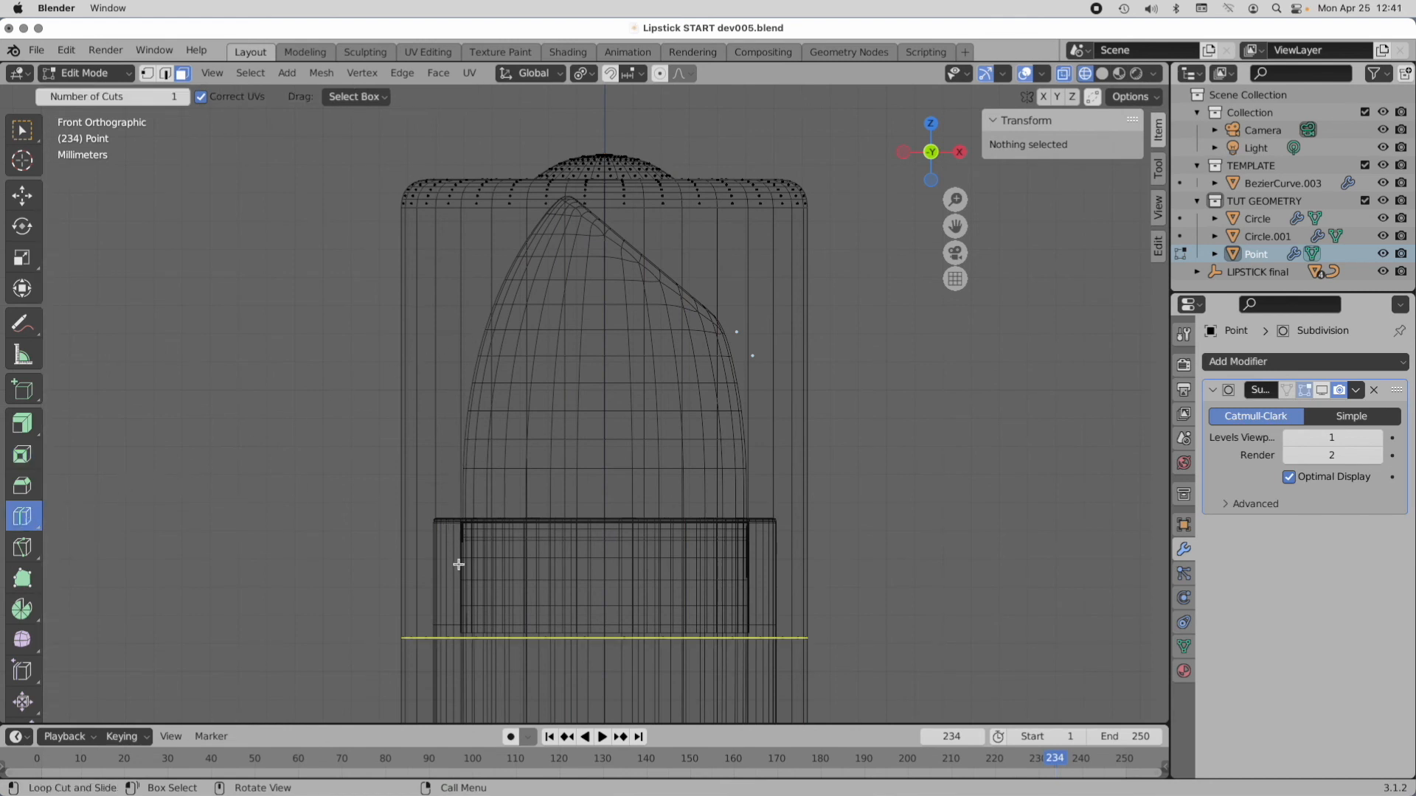
pyautogui.moveTo(452, 639); pyautogui.dragTo(452, 142)
pyautogui.scroll(4, 441, 160)
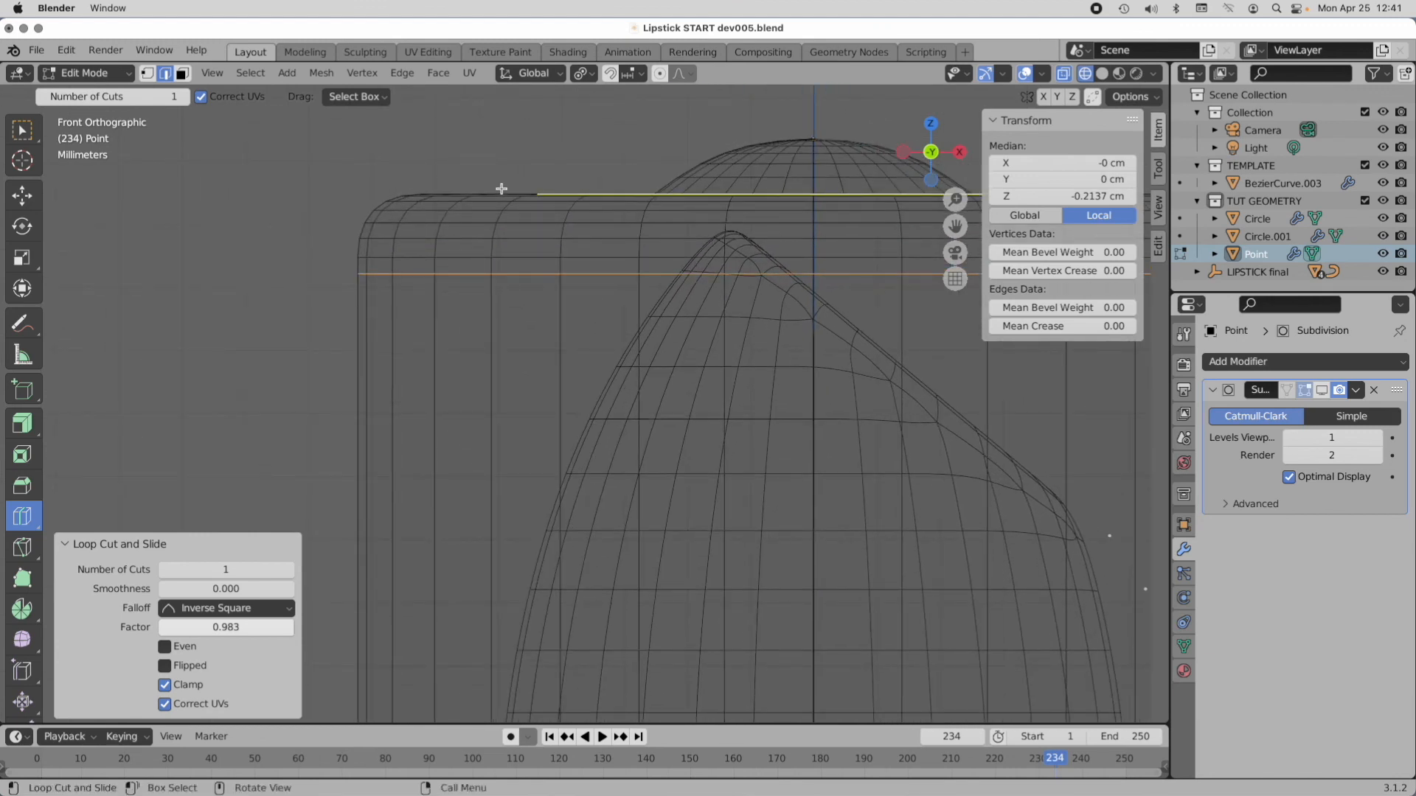
# Step: Crease the new edge loop to 1.0, and check the cap's top with the subdivision preview on before switching it off
pyautogui.press('s')
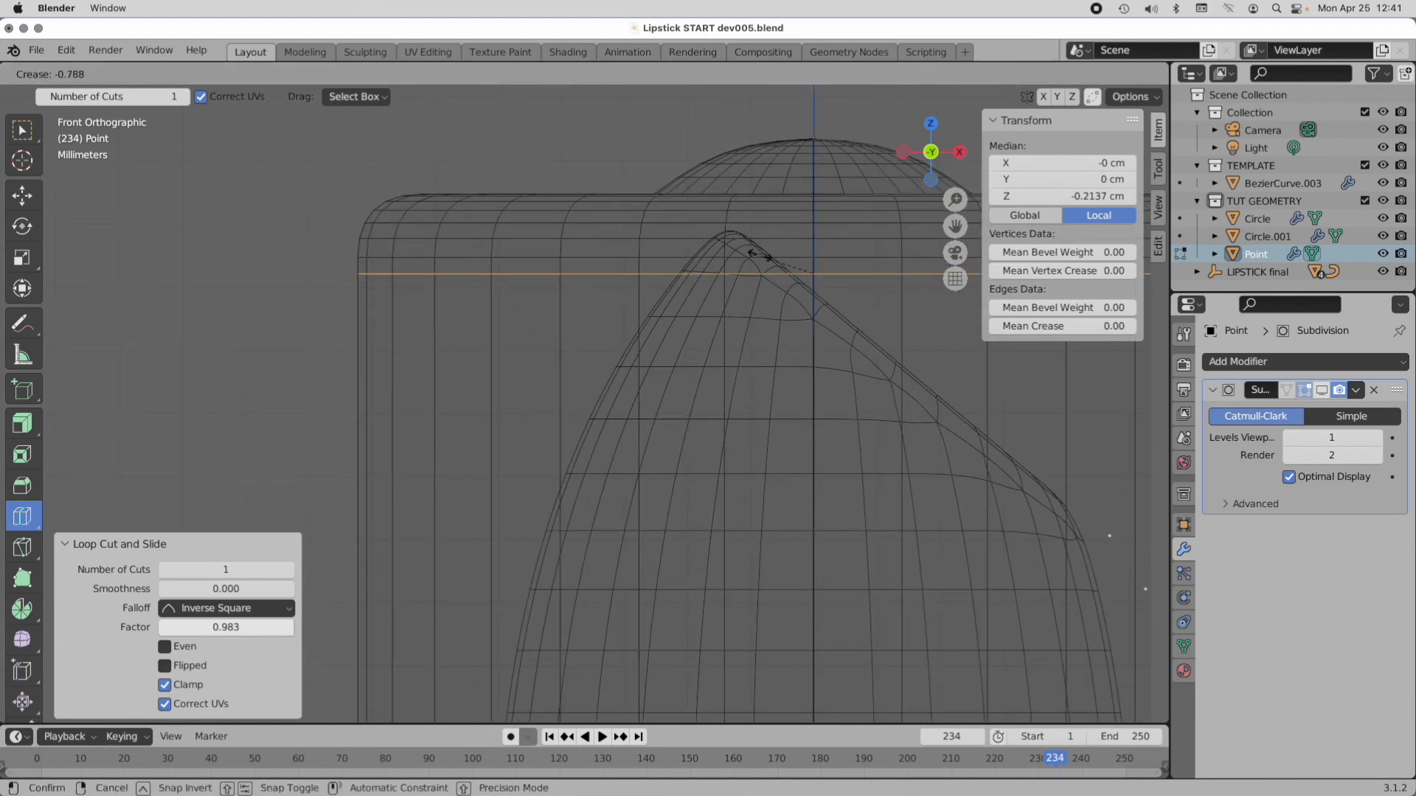
pyautogui.click(455, 362)
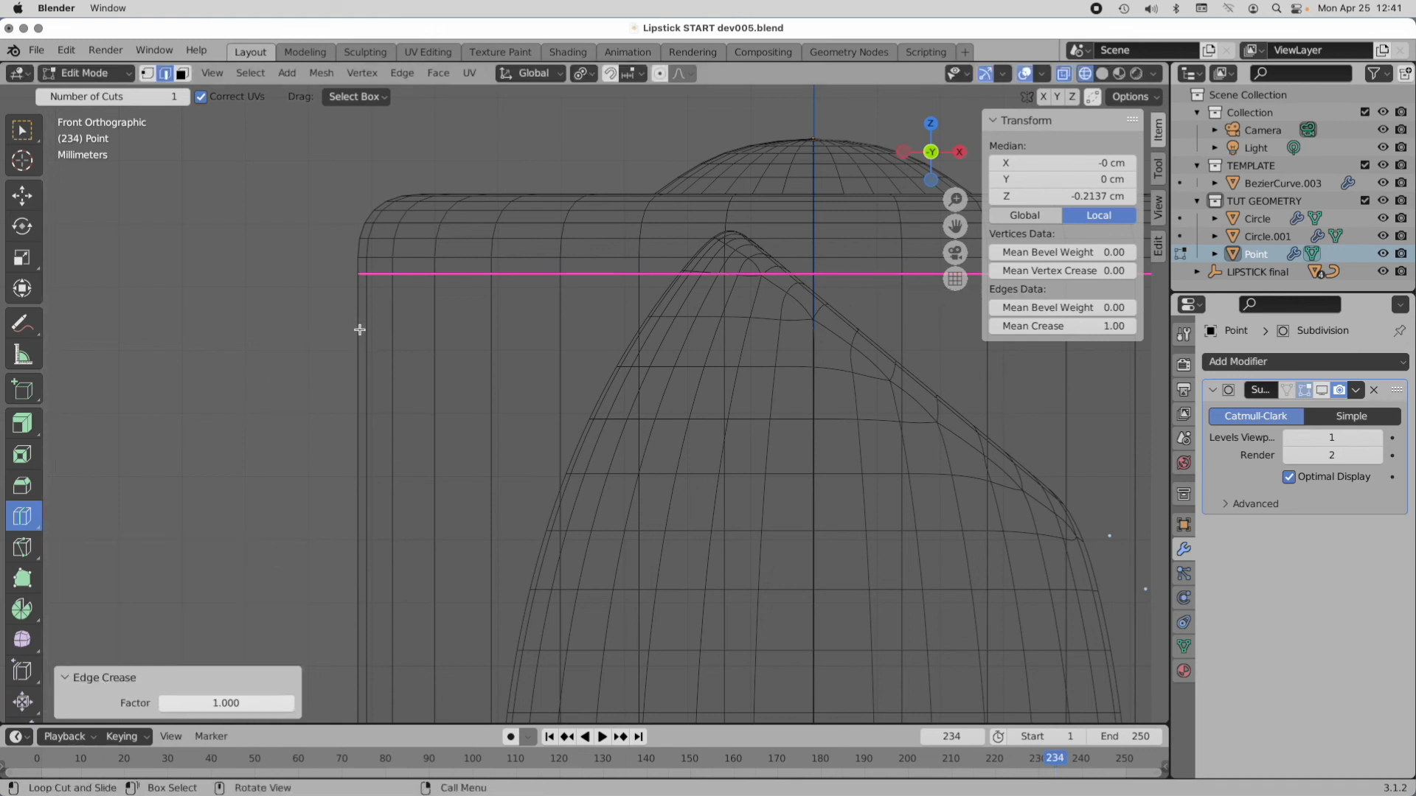
pyautogui.click(1325, 393)
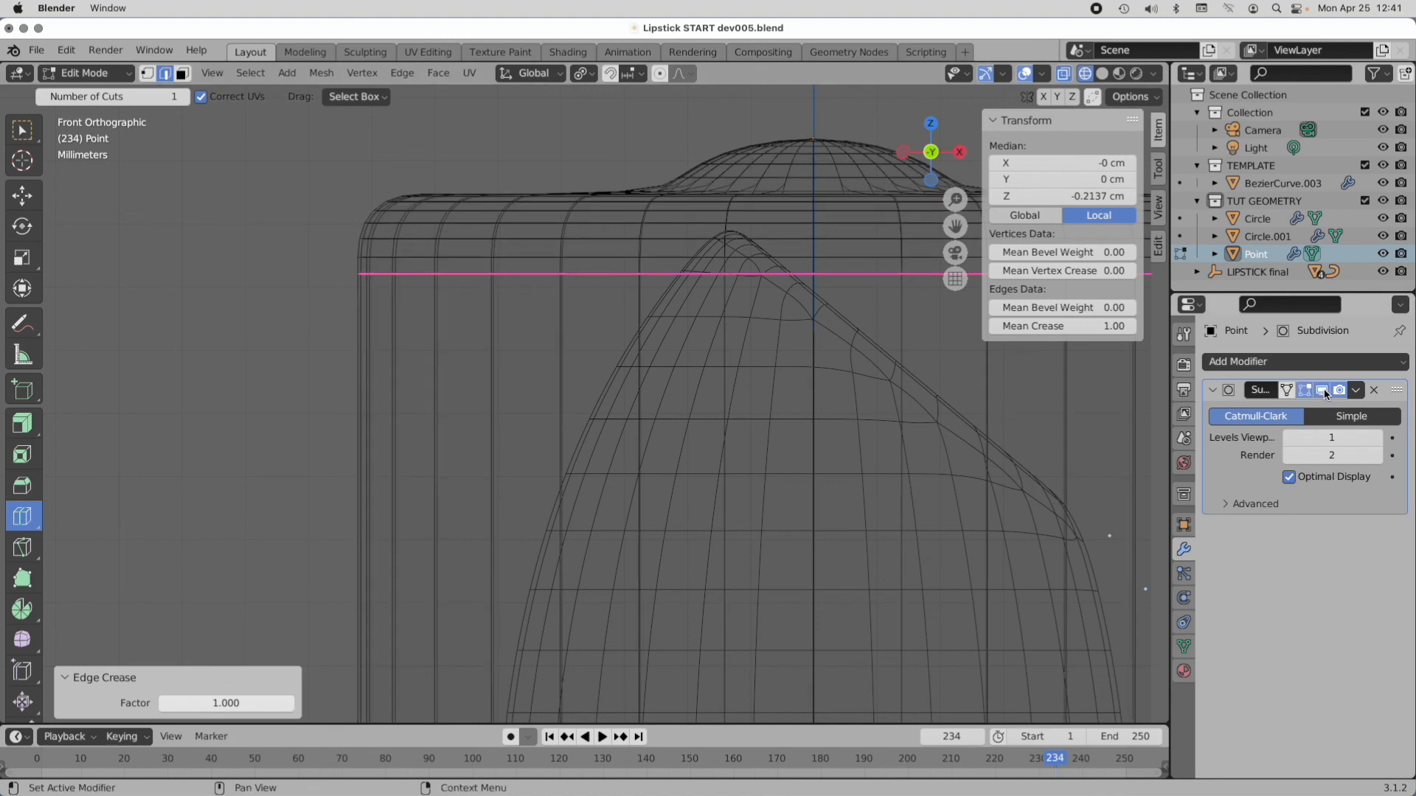
pyautogui.click(22, 196)
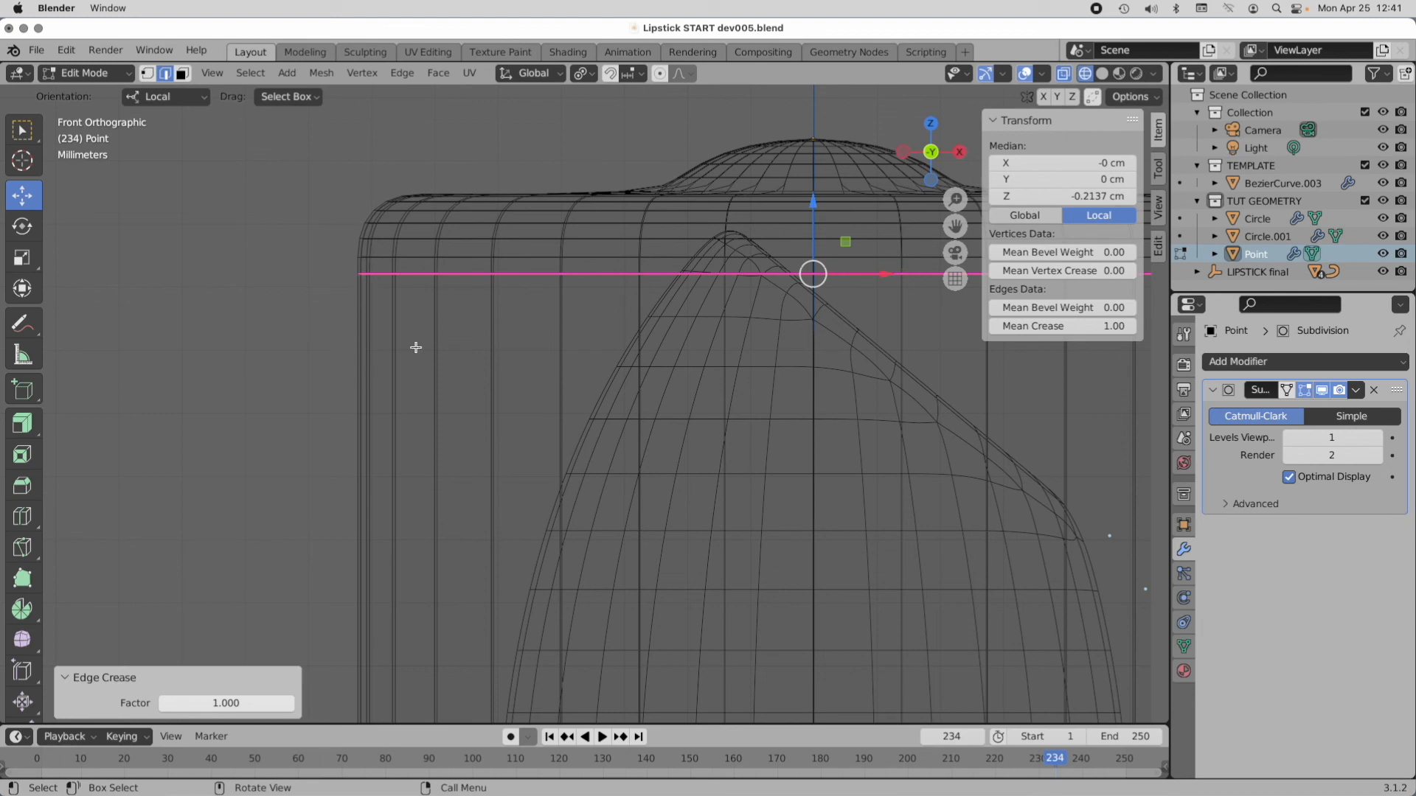
pyautogui.scroll(-3, 490, 322)
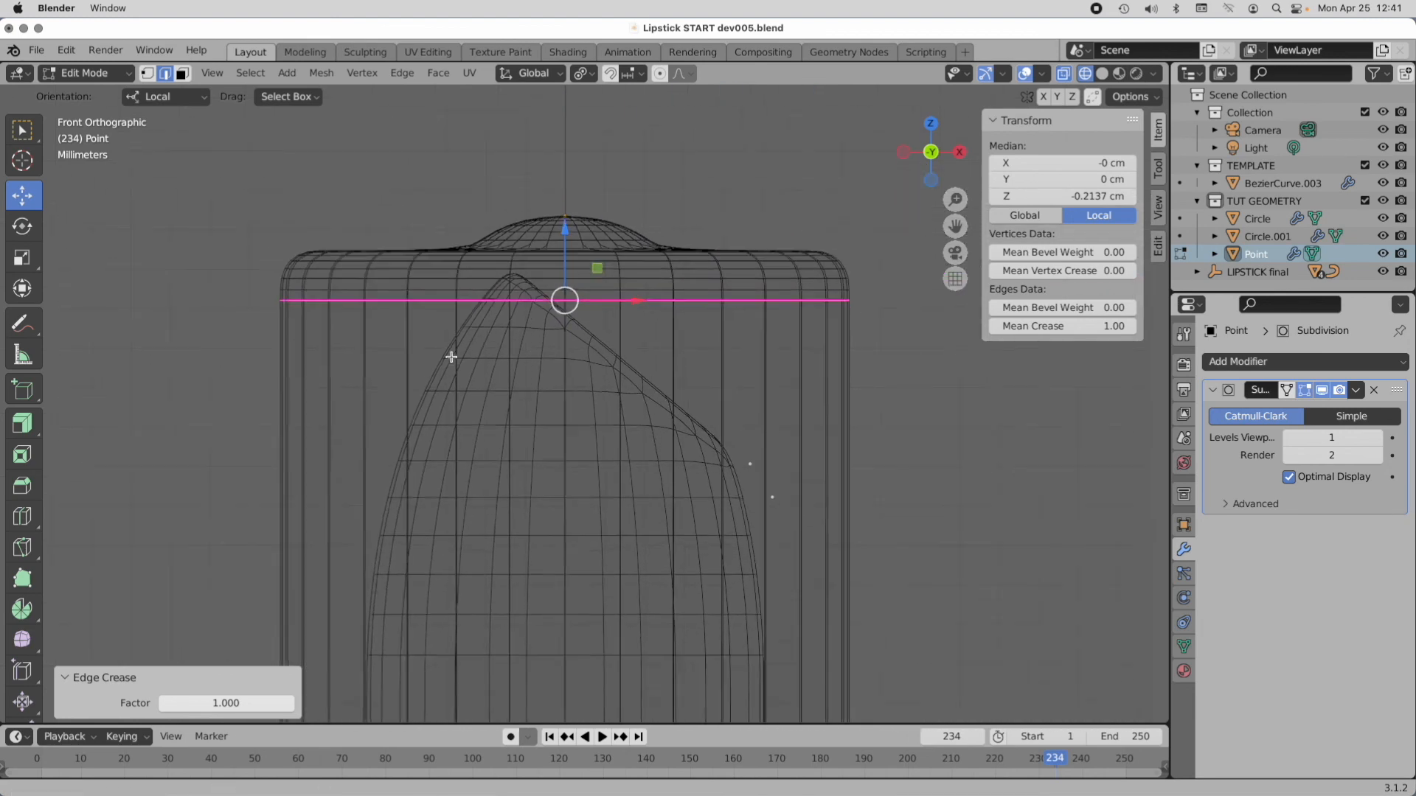
pyautogui.moveTo(451, 357); pyautogui.dragTo(419, 356, button='middle')
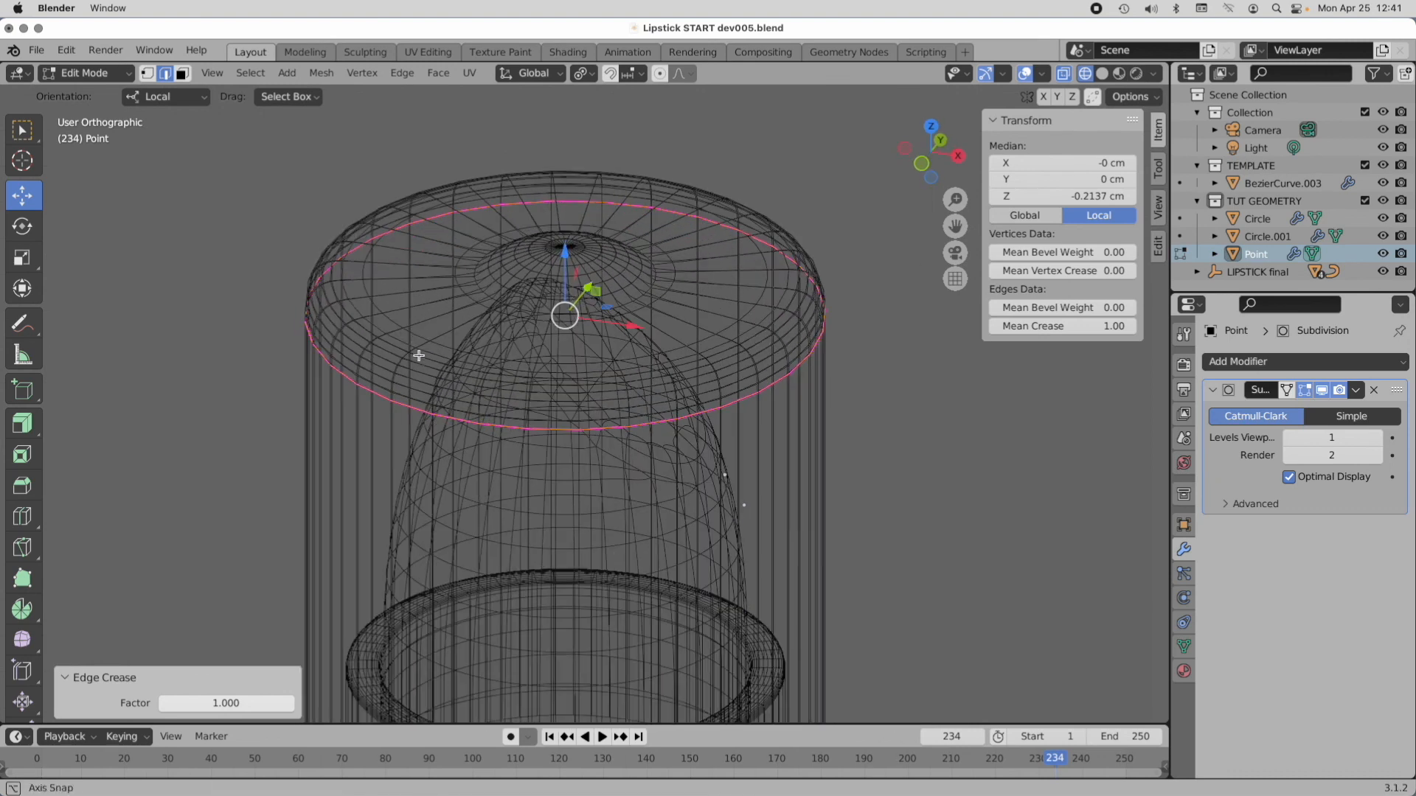
pyautogui.scroll(3, 484, 266)
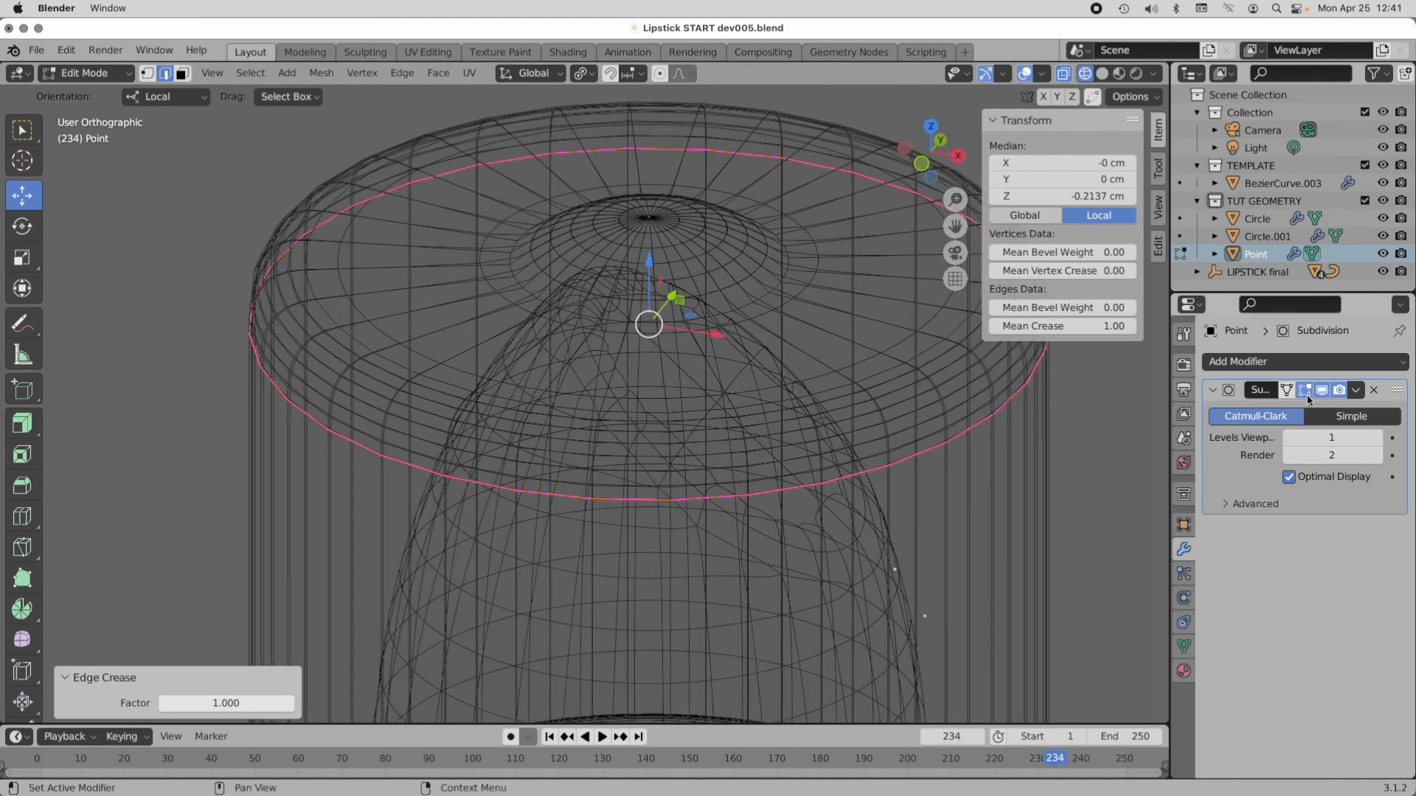
pyautogui.click(1323, 392)
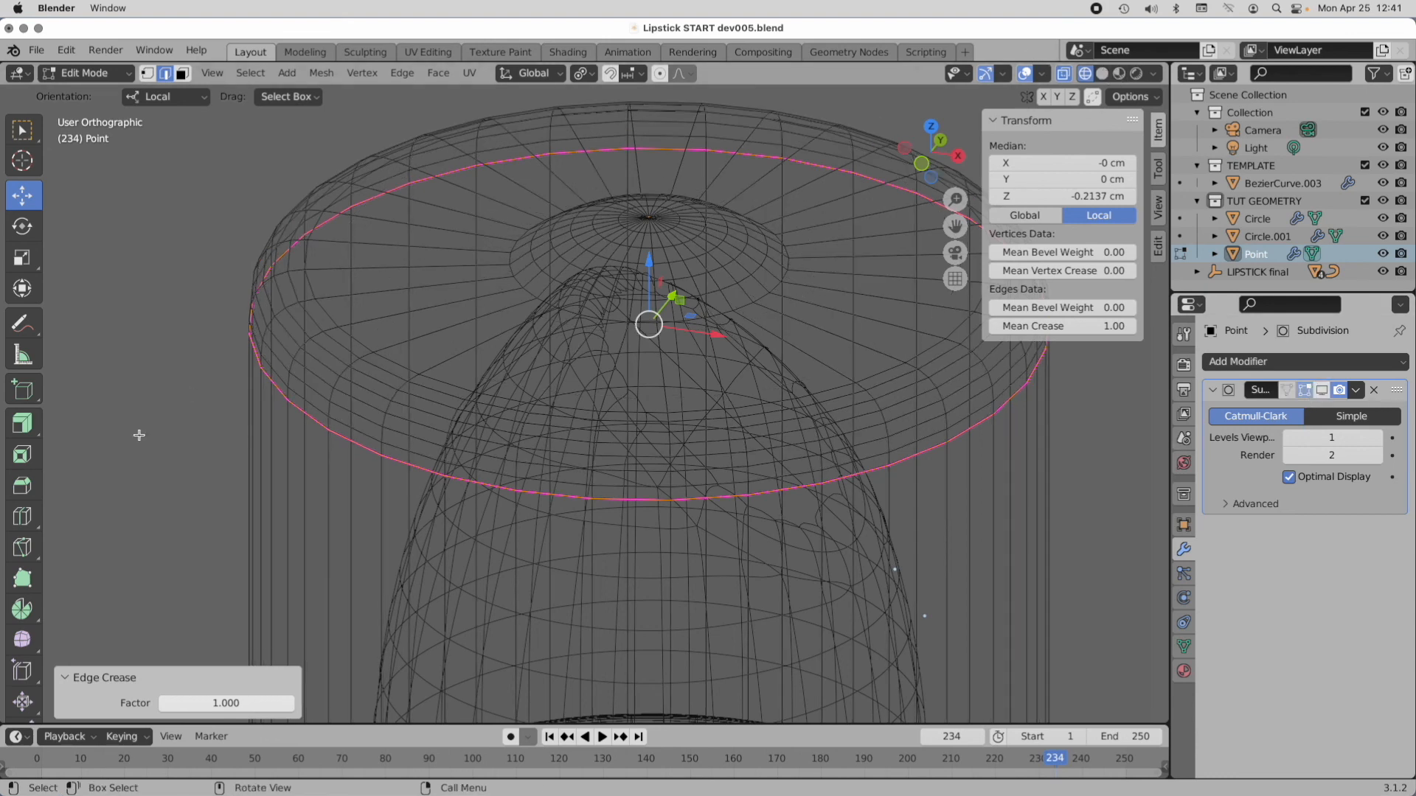
# Step: Add a loop cut on the cap's flat top close to the rounded outer edge and crease it to 1.0
pyautogui.click(22, 516)
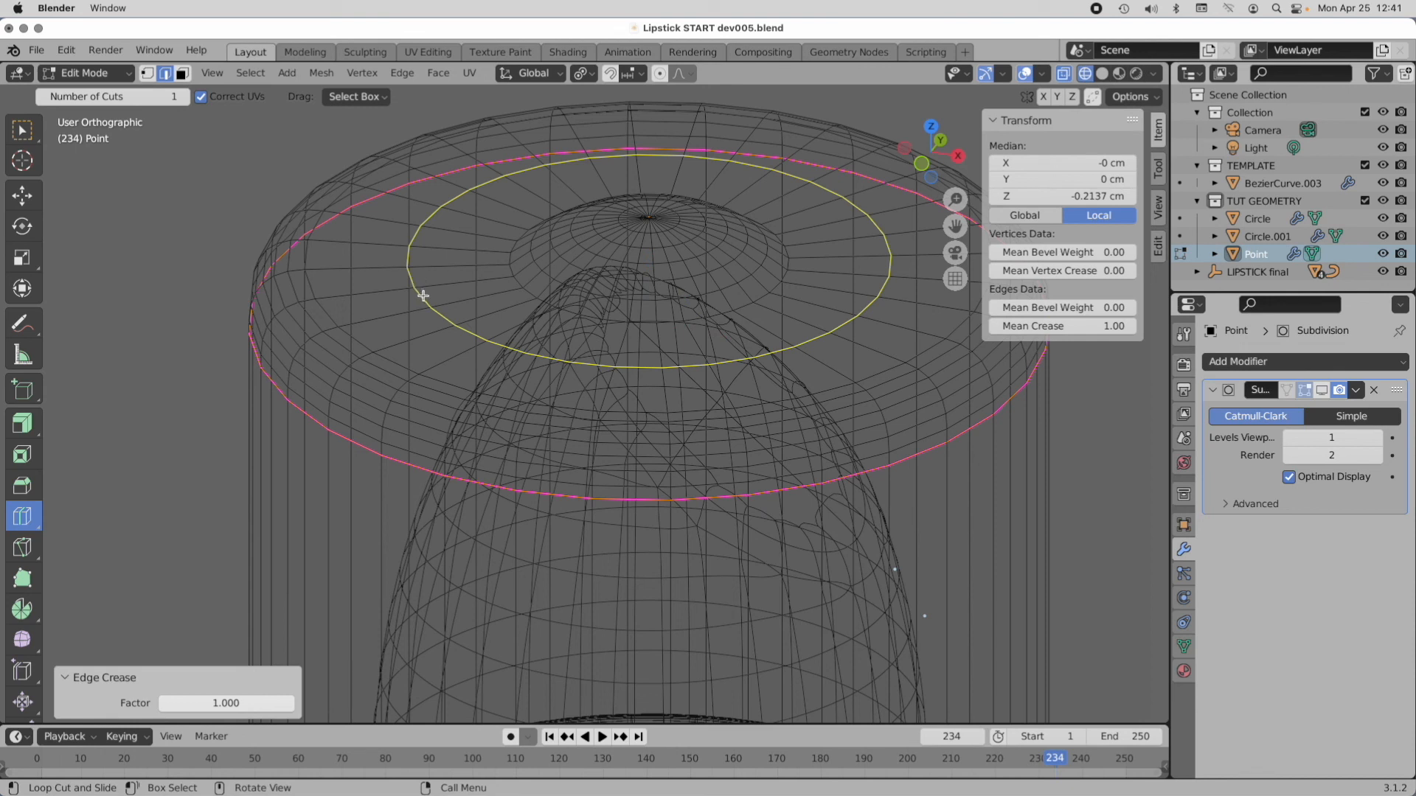
pyautogui.moveTo(423, 295); pyautogui.dragTo(345, 322)
pyautogui.hotkey('shift', 'e')
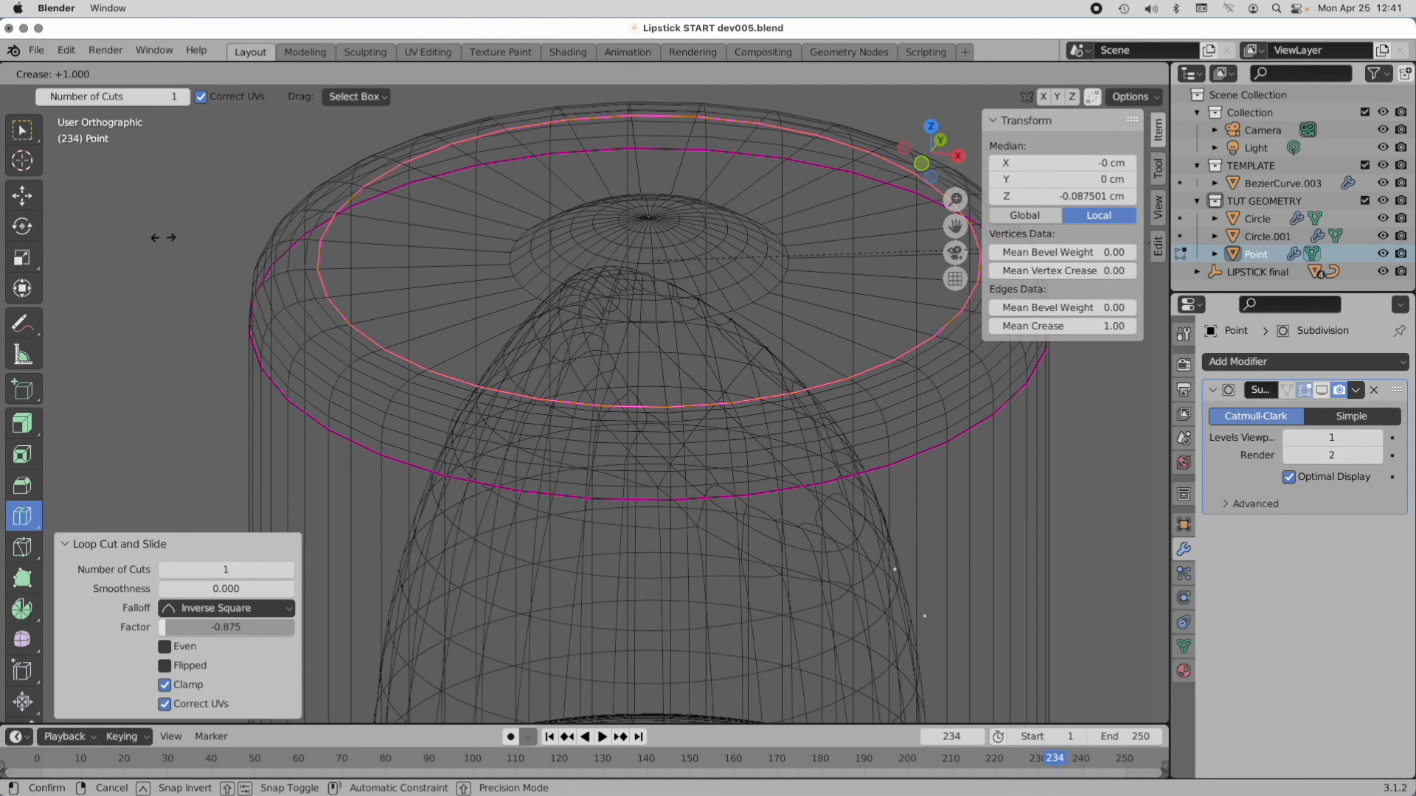
pyautogui.click(469, 261)
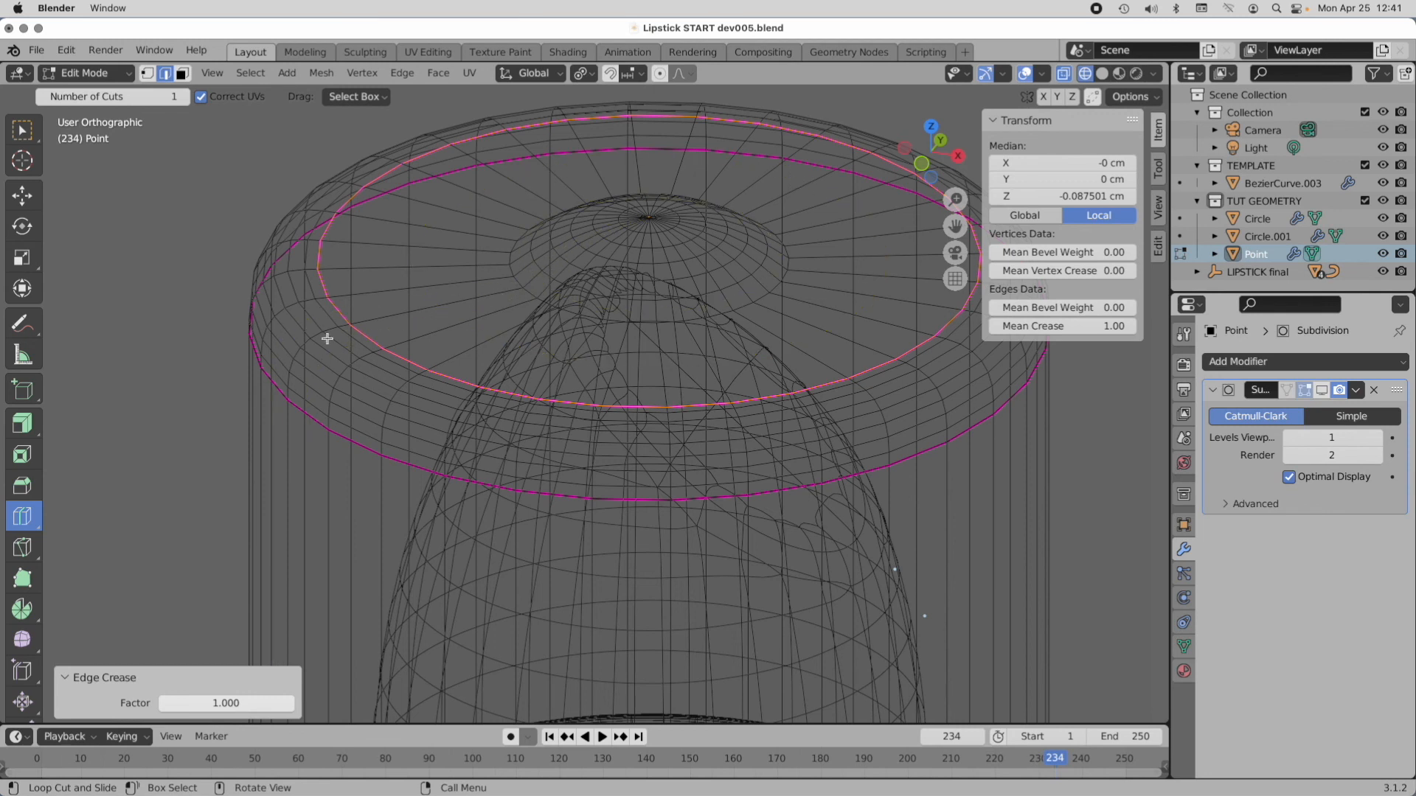
# Step: Bevel the edge loop around the base of the small dome slightly with 2 segments, and clear the selection
pyautogui.click(23, 485)
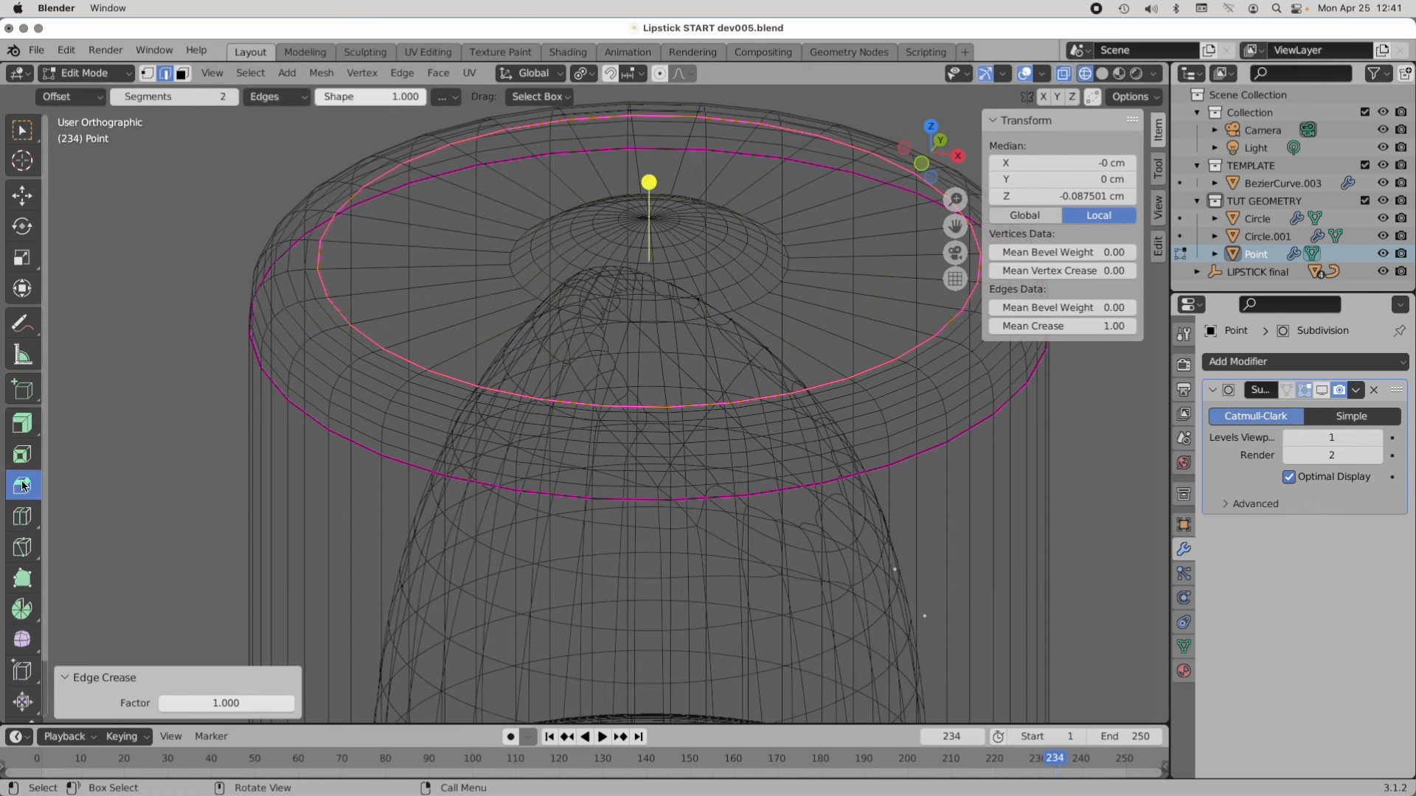
pyautogui.keyDown('alt'); pyautogui.click(529, 292); pyautogui.keyUp('alt')
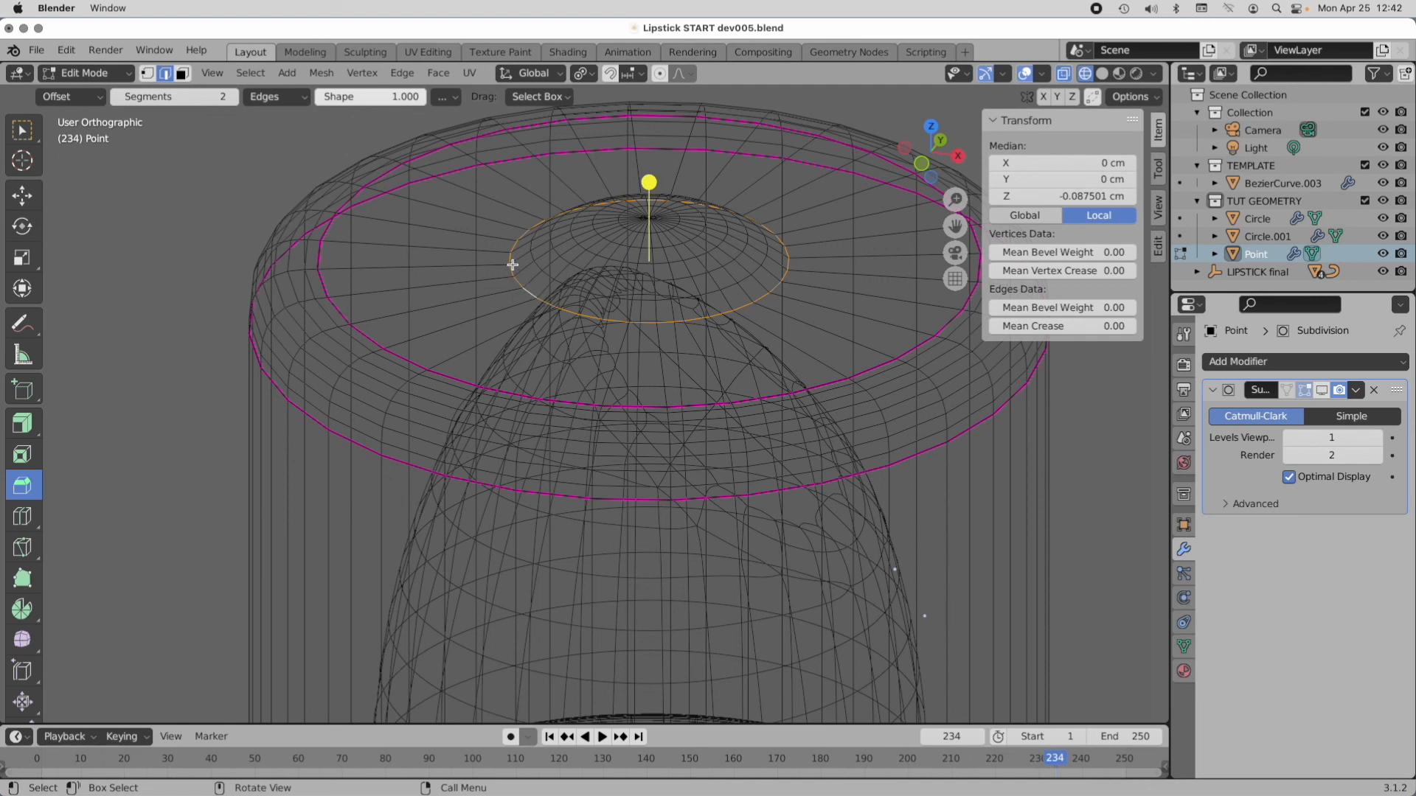
pyautogui.moveTo(649, 181); pyautogui.dragTo(651, 171)
pyautogui.click(197, 235)
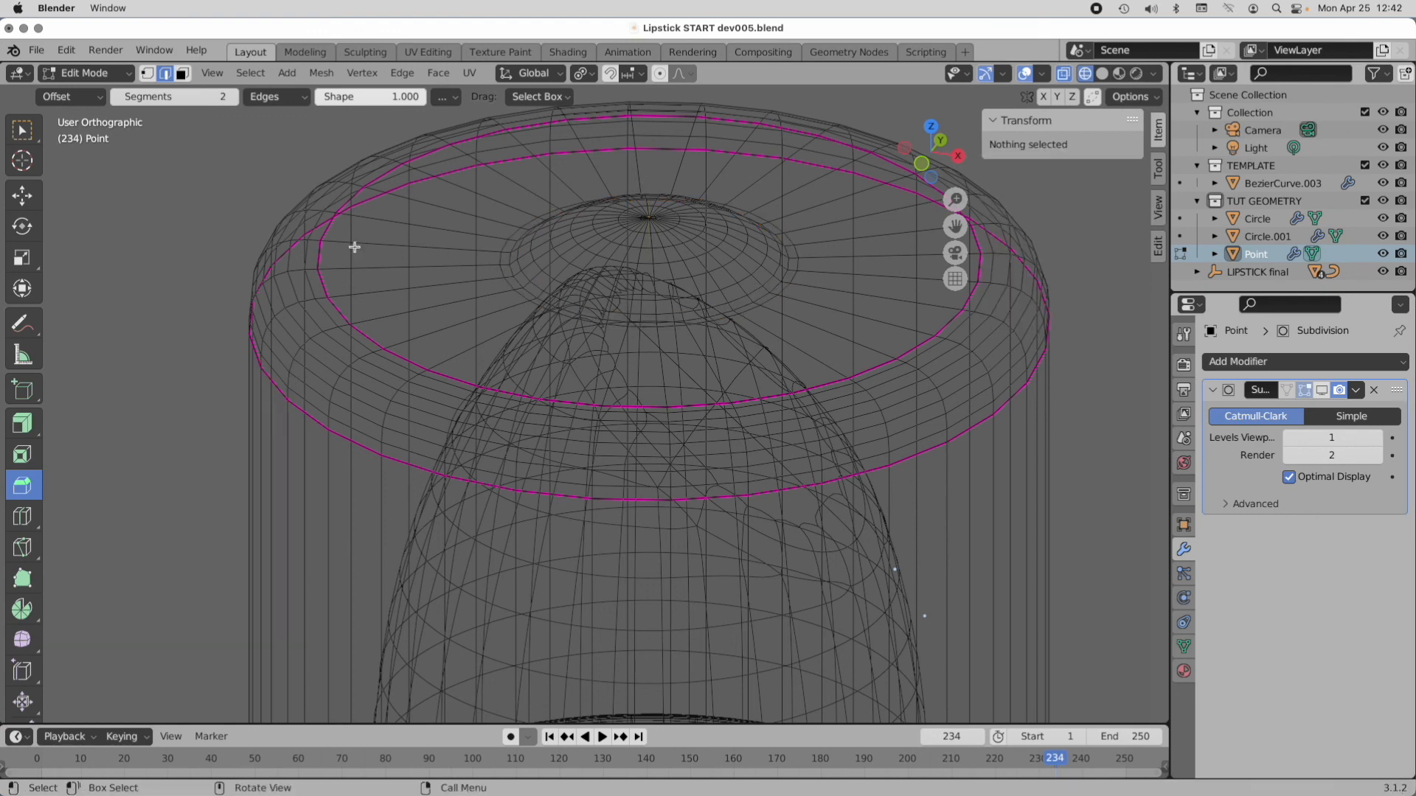
# Step: Return to Object Mode, inspect the cap's top corner in front view, and remove the Subdivision modifier from the cap
pyautogui.keyDown('ctrl'); pyautogui.keyDown('alt'); pyautogui.moveTo(562, 272); pyautogui.dragTo(388, 451); pyautogui.keyUp('alt'); pyautogui.keyUp('ctrl')
pyautogui.keyDown('alt'); pyautogui.keyDown('shift'); pyautogui.moveTo(569, 561); pyautogui.dragTo(525, 486); pyautogui.keyUp('shift'); pyautogui.keyUp('alt')
pyautogui.press('Tab')
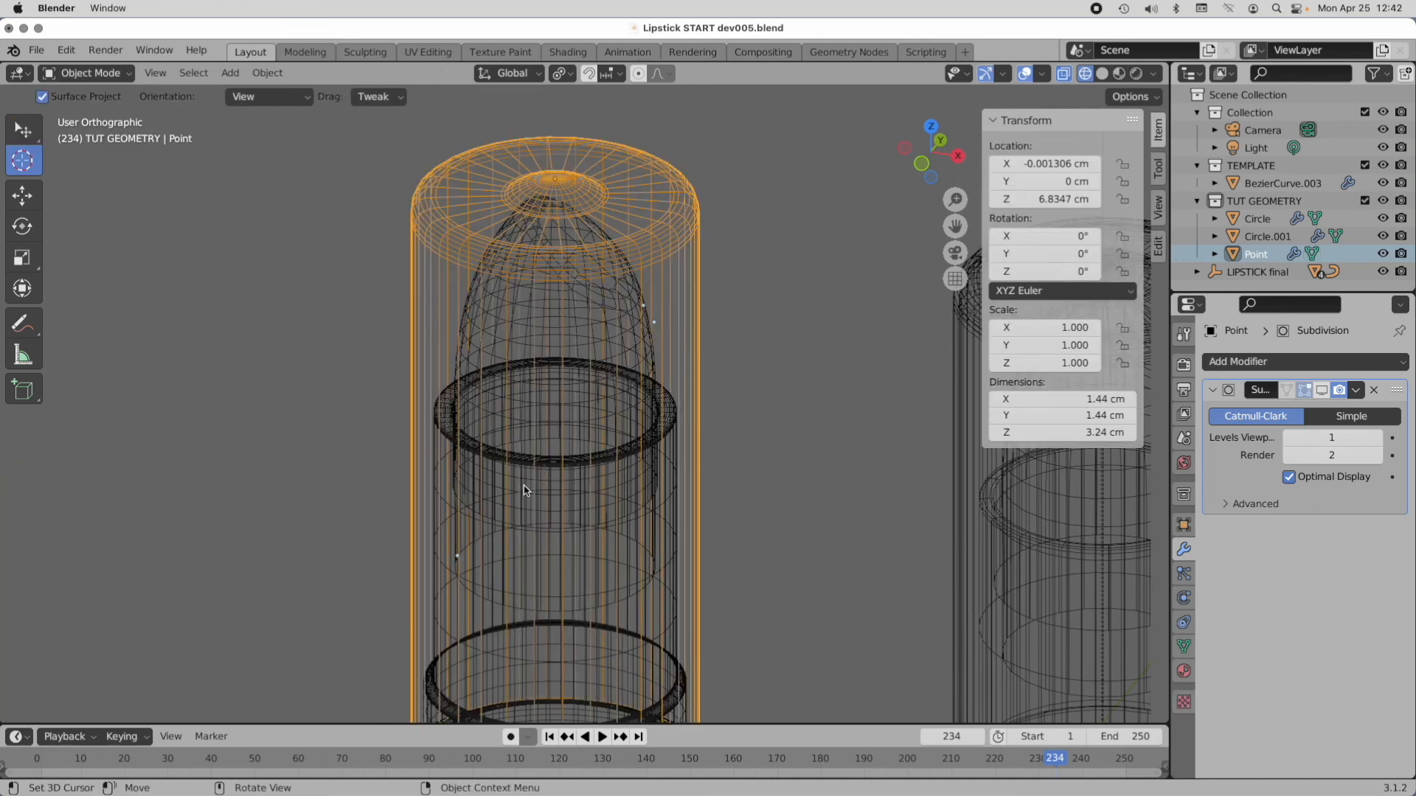
pyautogui.click(922, 166)
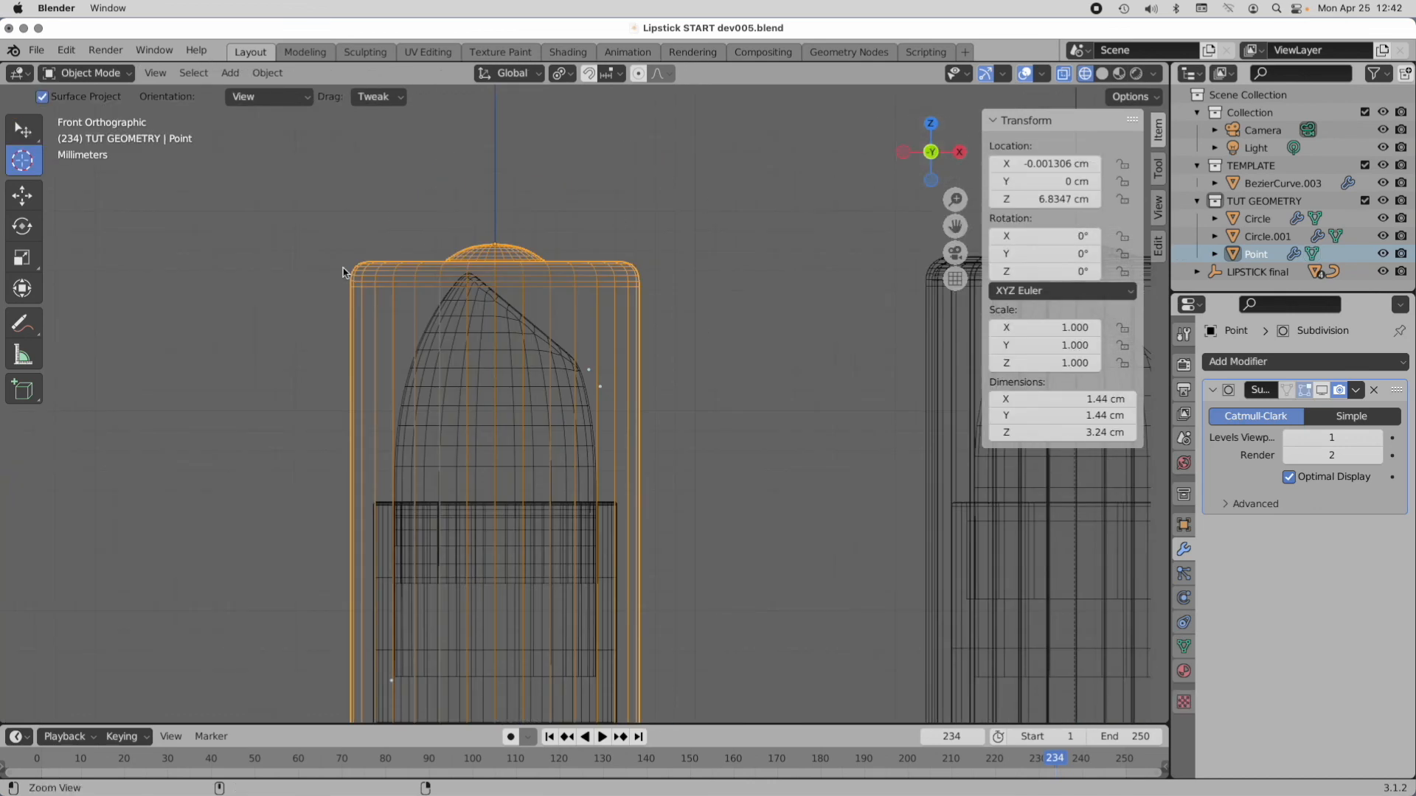
pyautogui.keyDown('ctrl'); pyautogui.moveTo(343, 273); pyautogui.dragTo(471, 206, button='middle'); pyautogui.keyUp('ctrl')
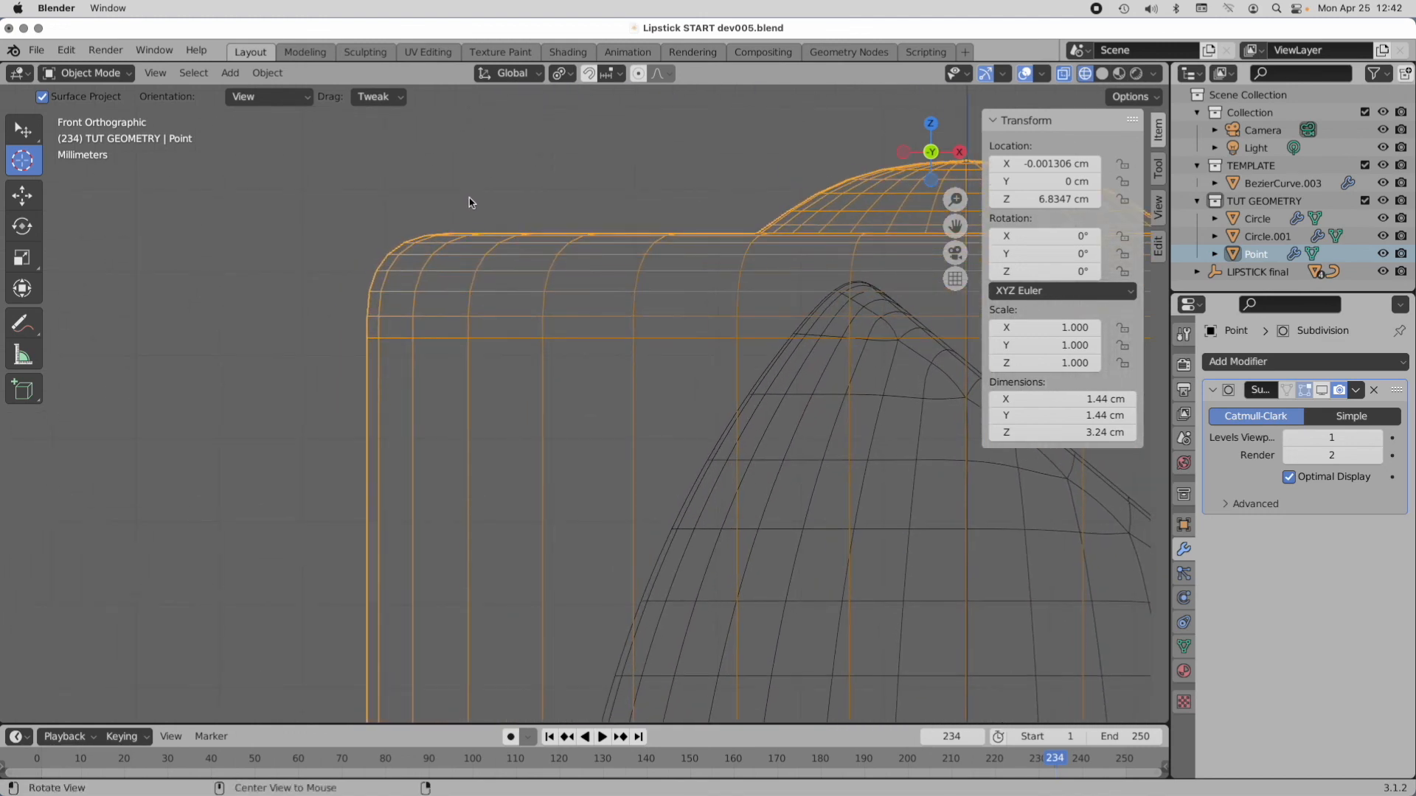
pyautogui.click(1376, 391)
# Step: Add a Solidify modifier to the cap with a thickness of 0.01 cm
pyautogui.click(1254, 364)
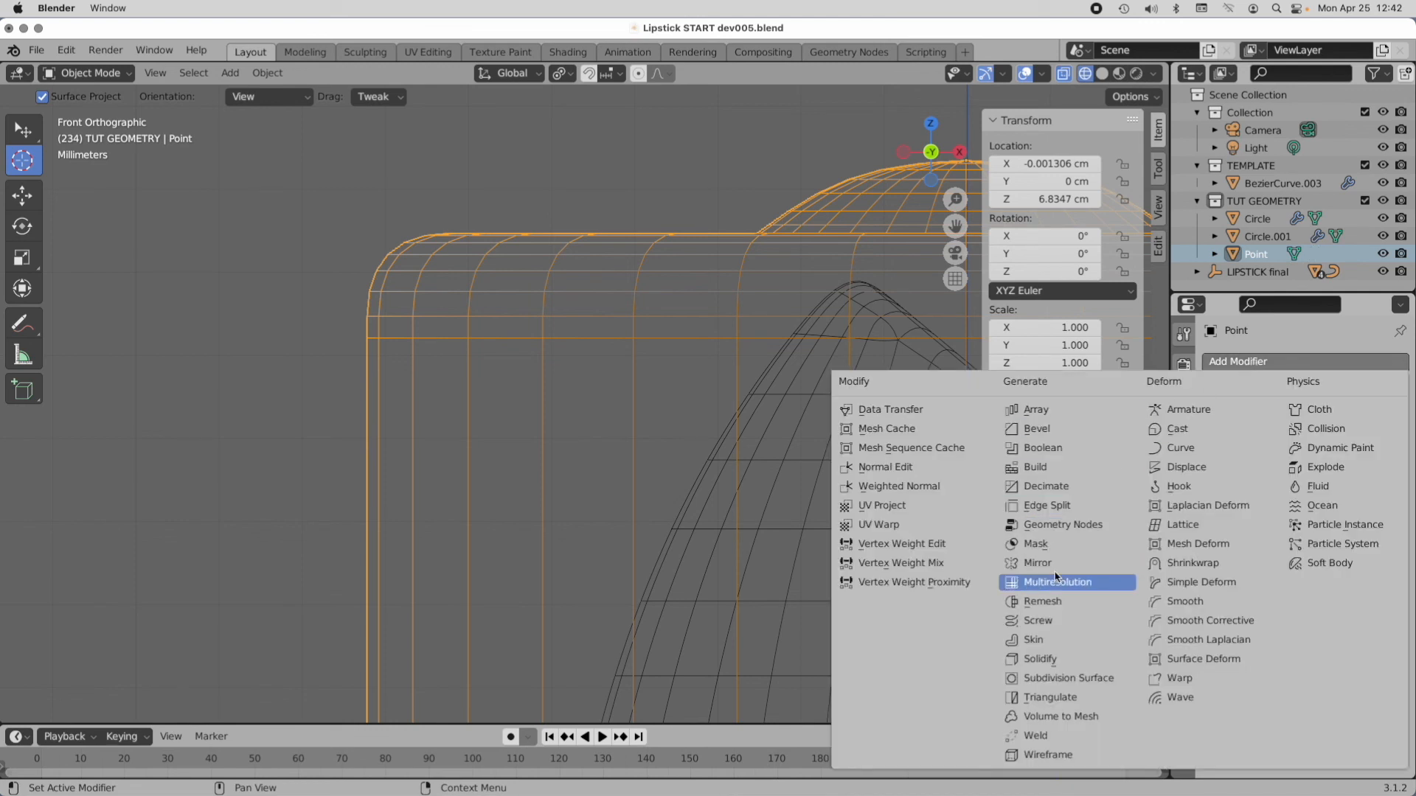
pyautogui.click(1041, 660)
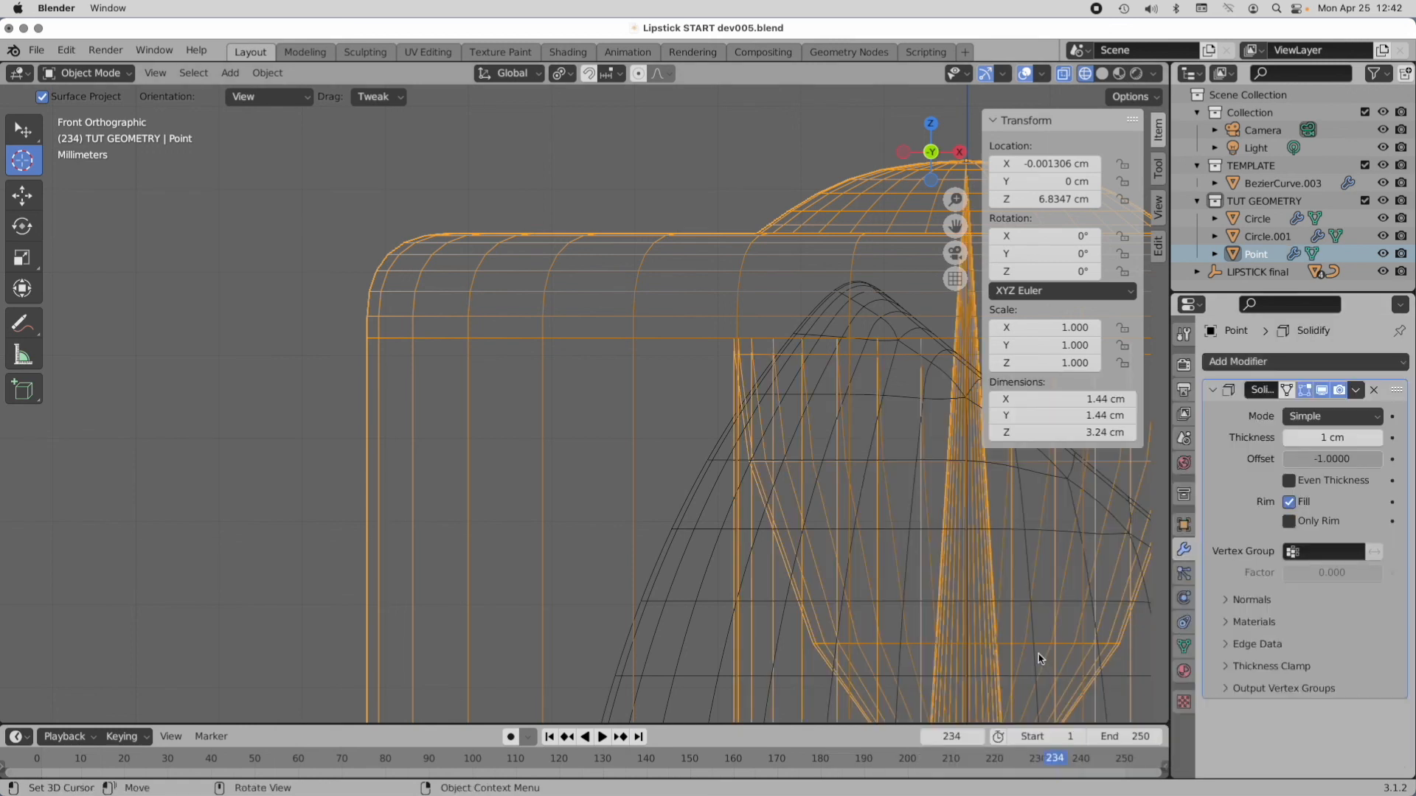
pyautogui.click(1346, 437)
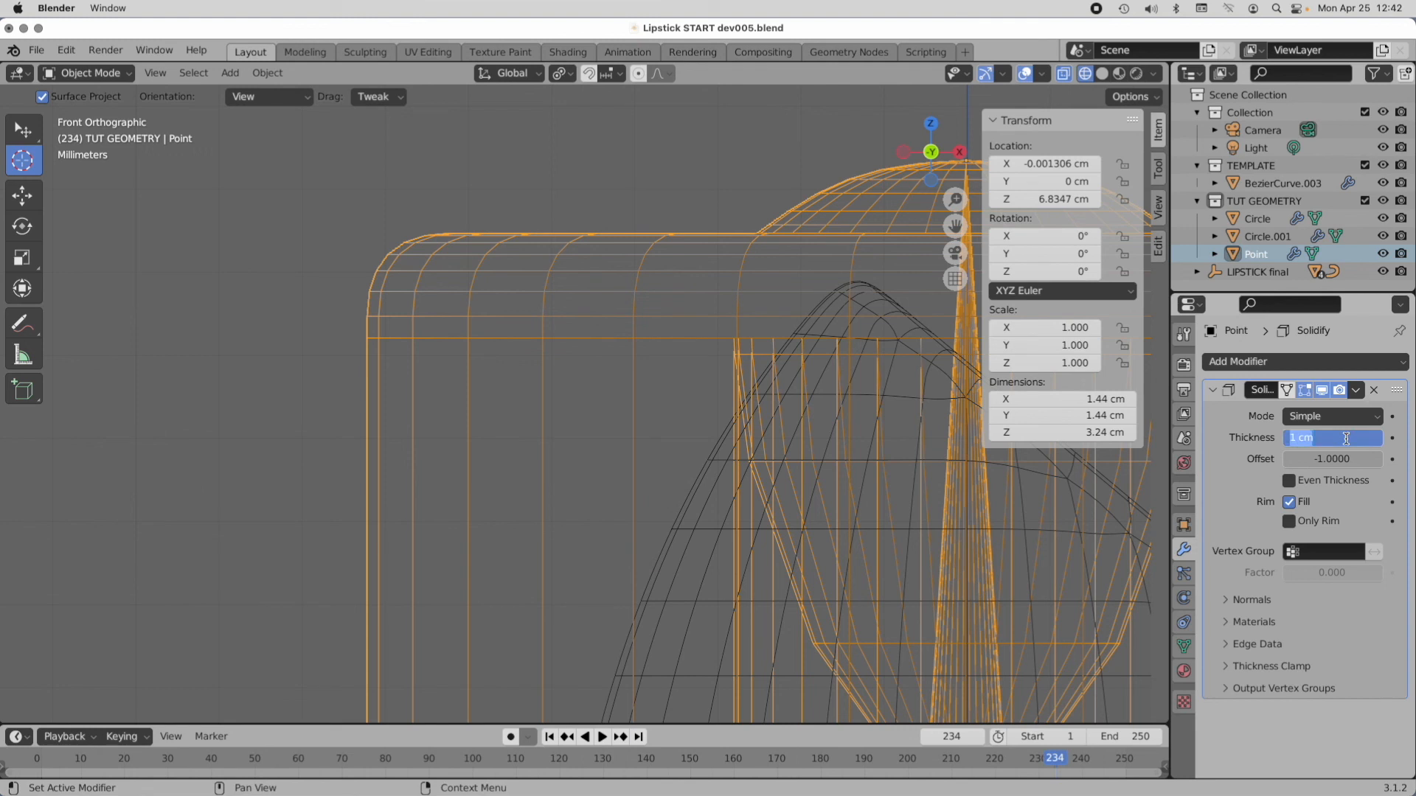
pyautogui.write('.01')
pyautogui.press('Return')
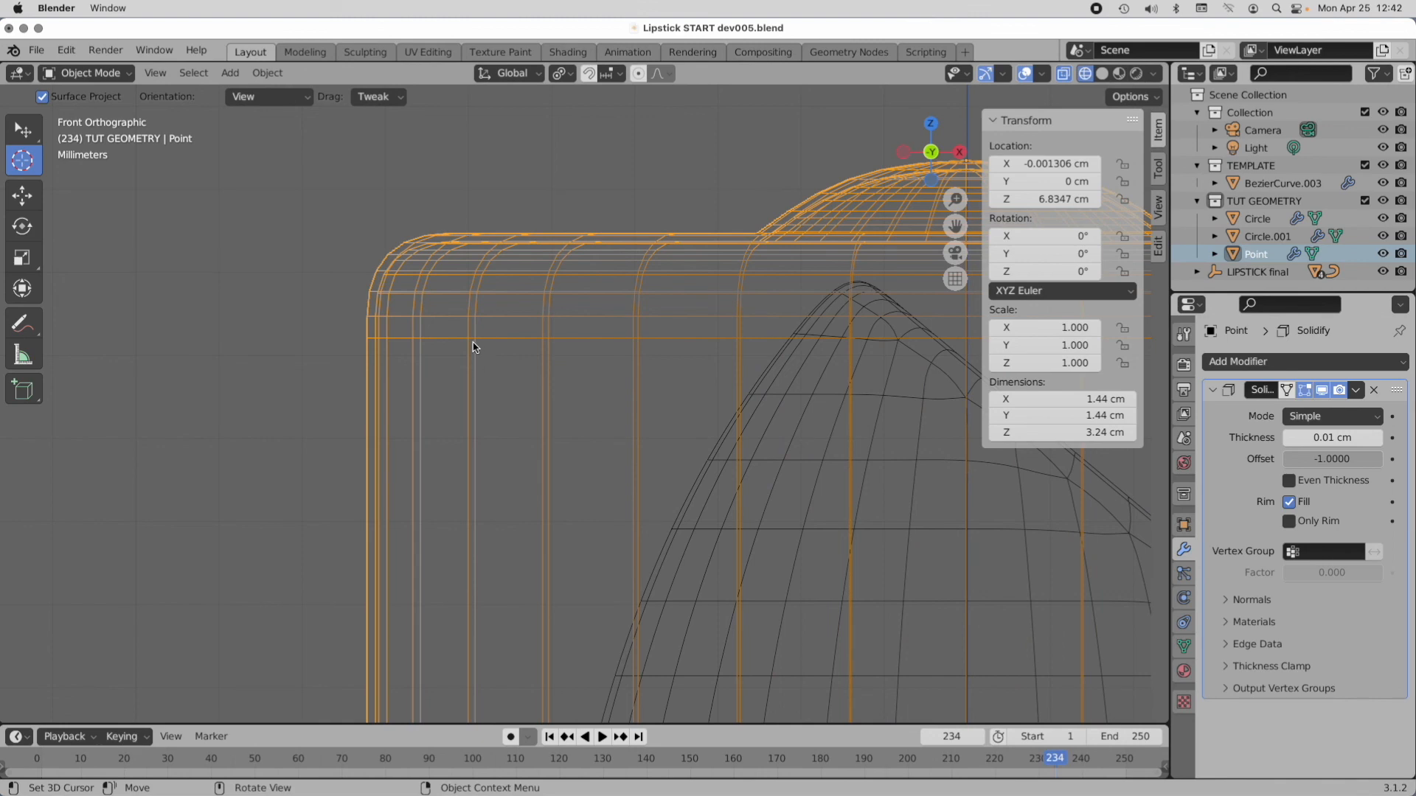
# Step: Set the cap's Solidify thickness to 0.013 cm
pyautogui.scroll(2, 461, 265)
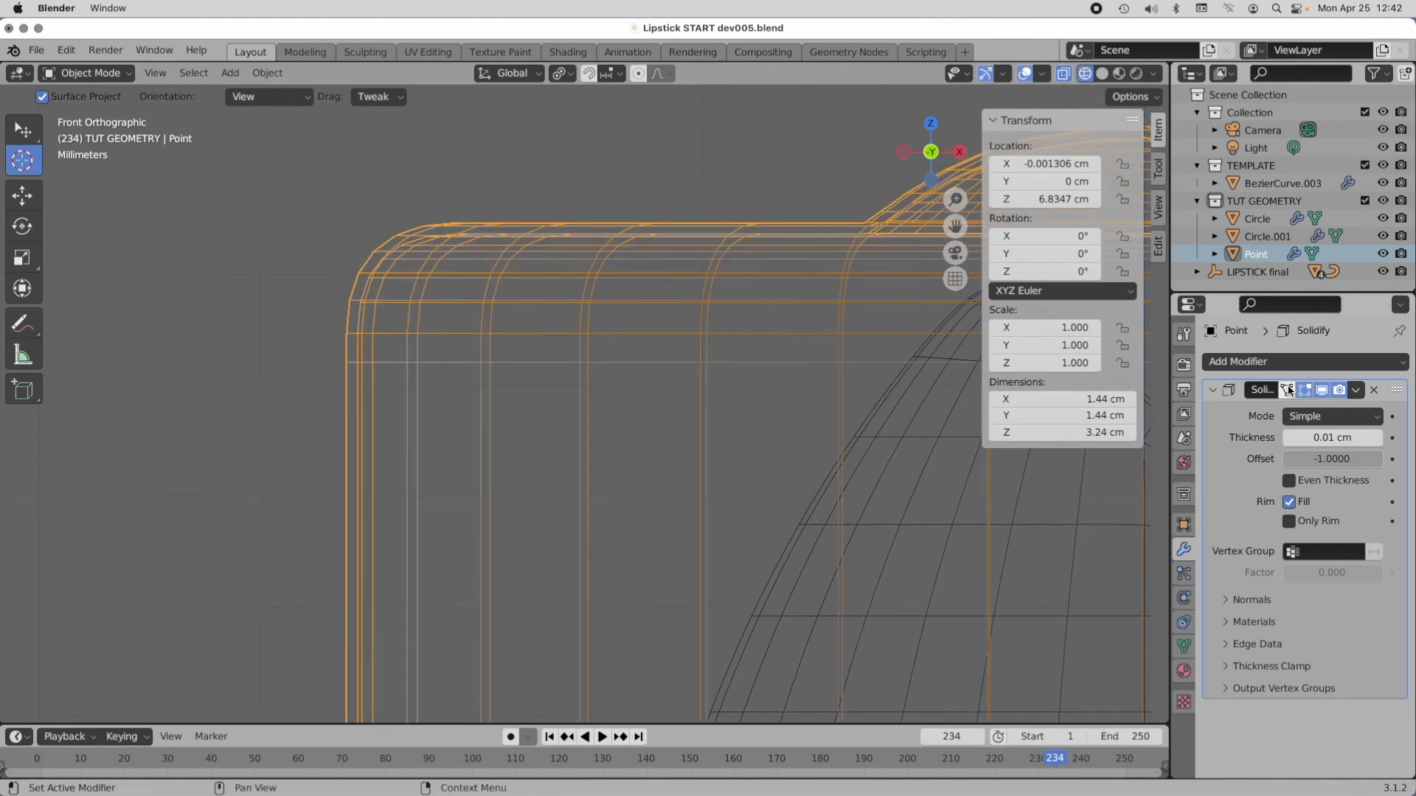
pyautogui.click(1338, 439)
pyautogui.write('.')
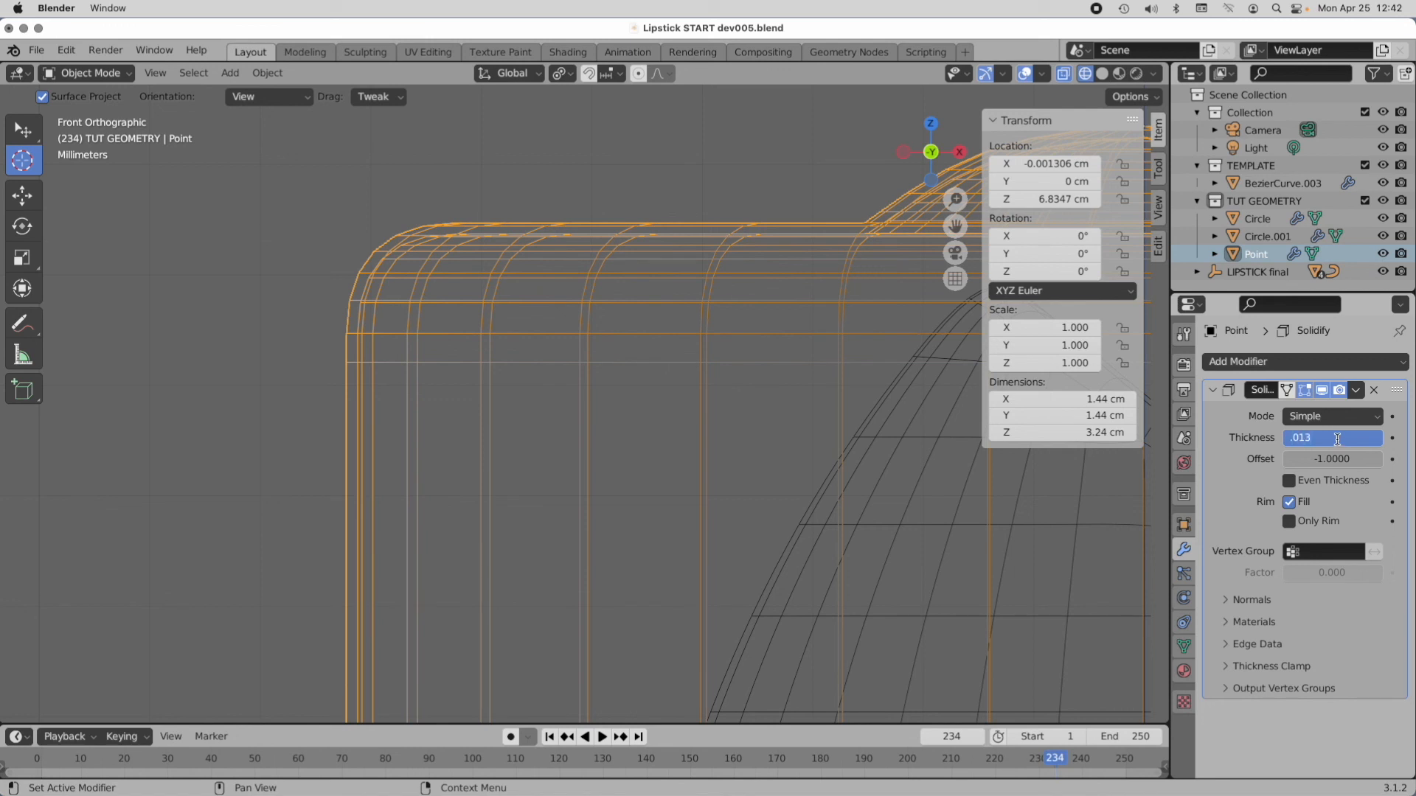
pyautogui.write('013')
pyautogui.press('Return')
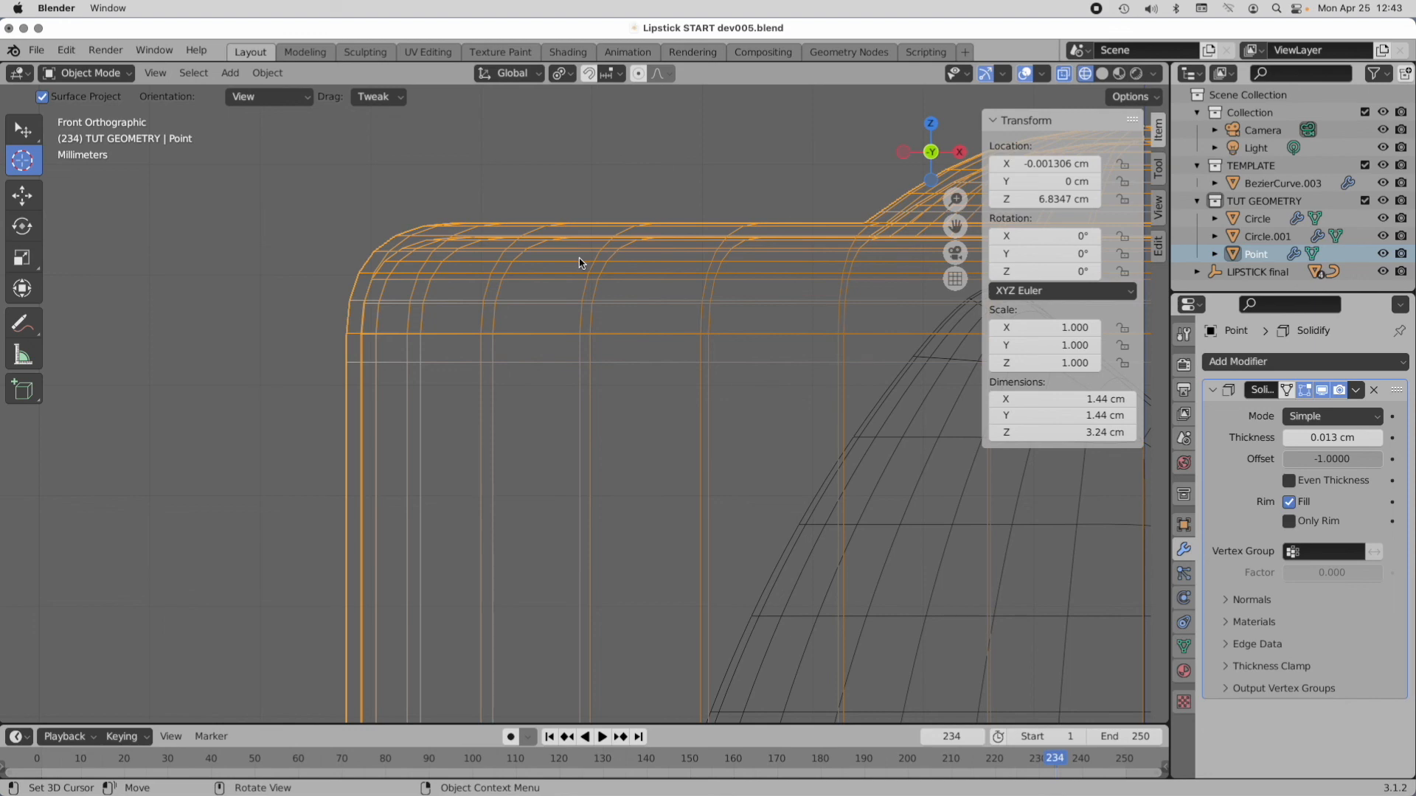
# Step: Convert the solidified cap to a mesh so its wall thickness becomes real geometry
pyautogui.scroll(-8, 622, 278)
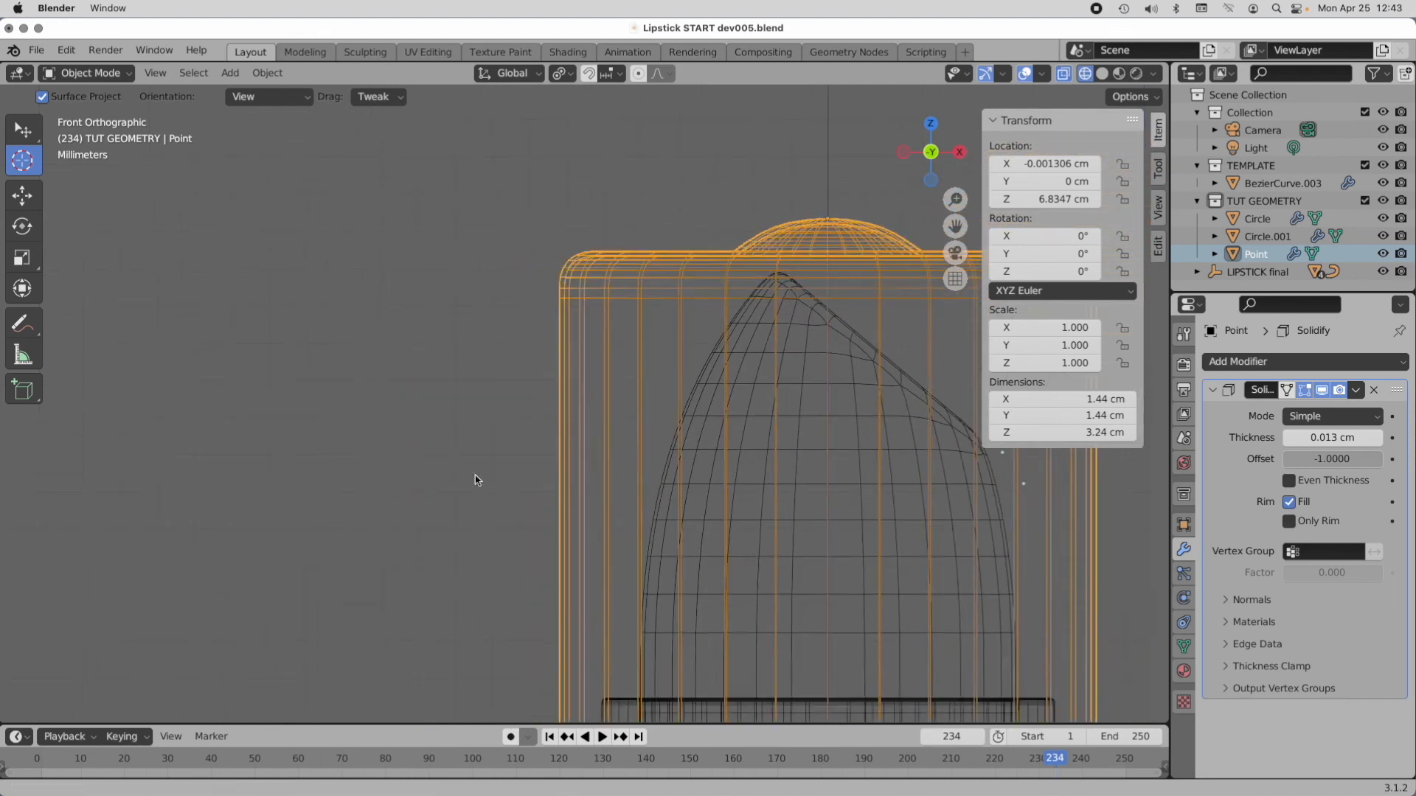
pyautogui.keyDown('shift'); pyautogui.moveTo(522, 364); pyautogui.dragTo(520, 380, button='middle'); pyautogui.keyUp('shift')
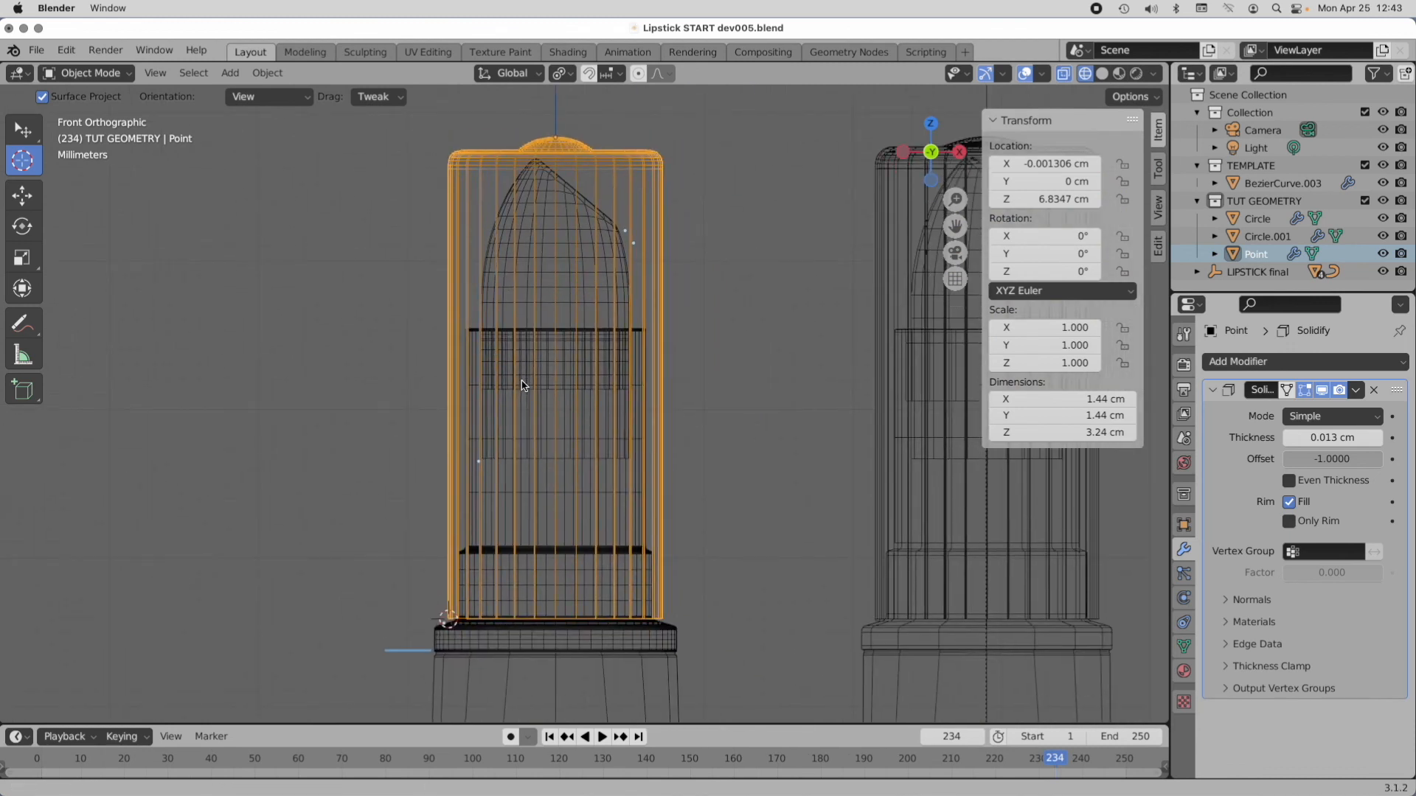
pyautogui.rightClick(471, 155)
pyautogui.moveTo(472, 163)
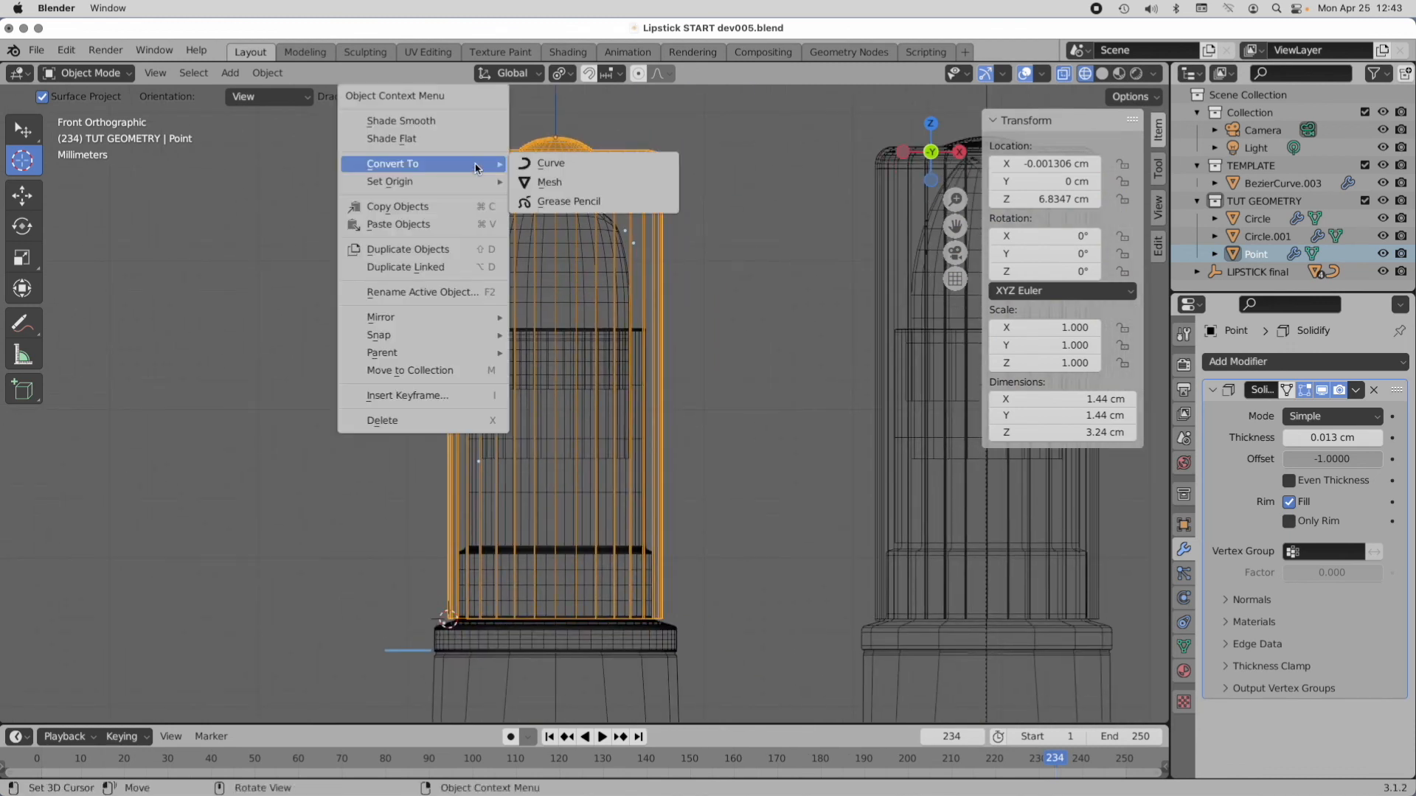
pyautogui.click(575, 184)
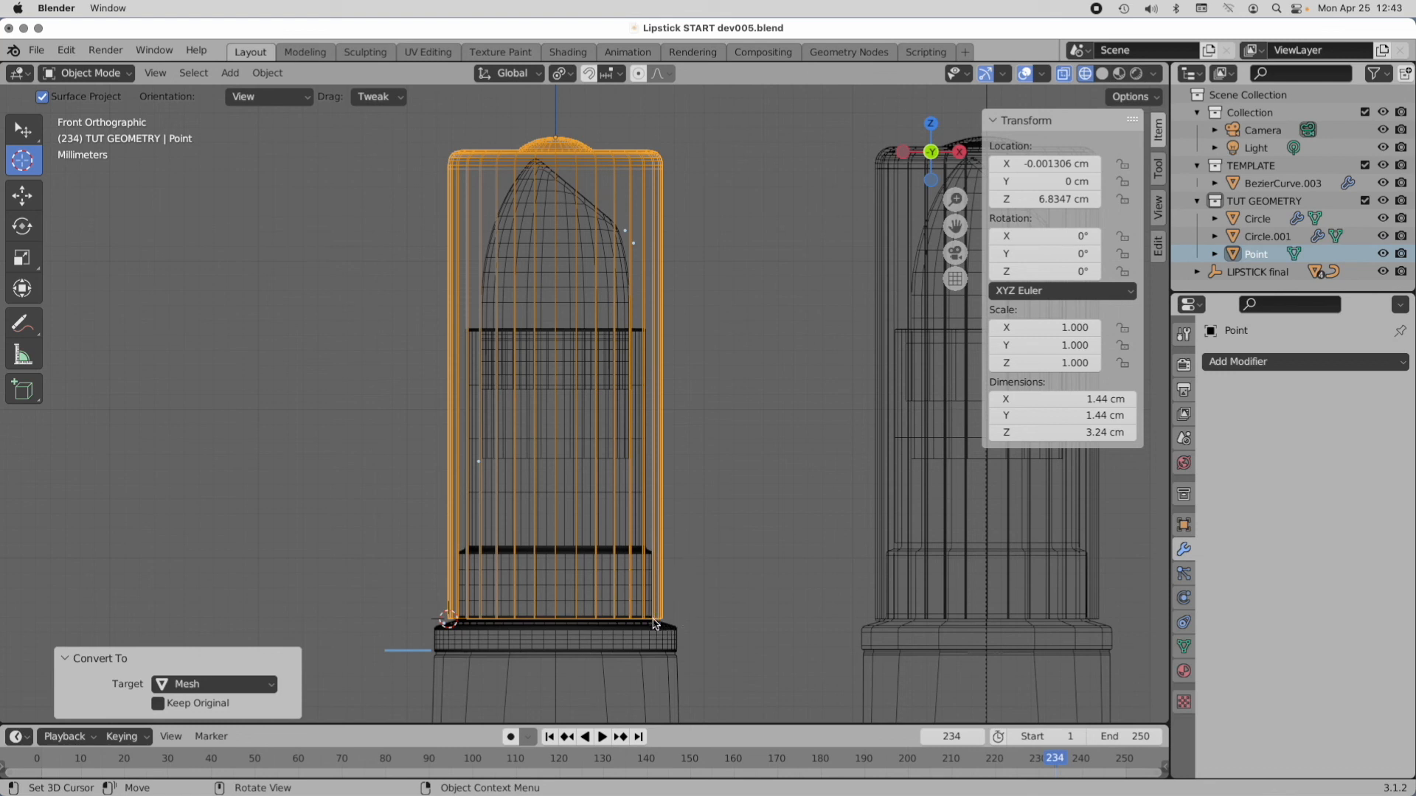
# Step: Add a Subdivision Surface modifier to the cap and check its effect on the open lower edge
pyautogui.click(1258, 363)
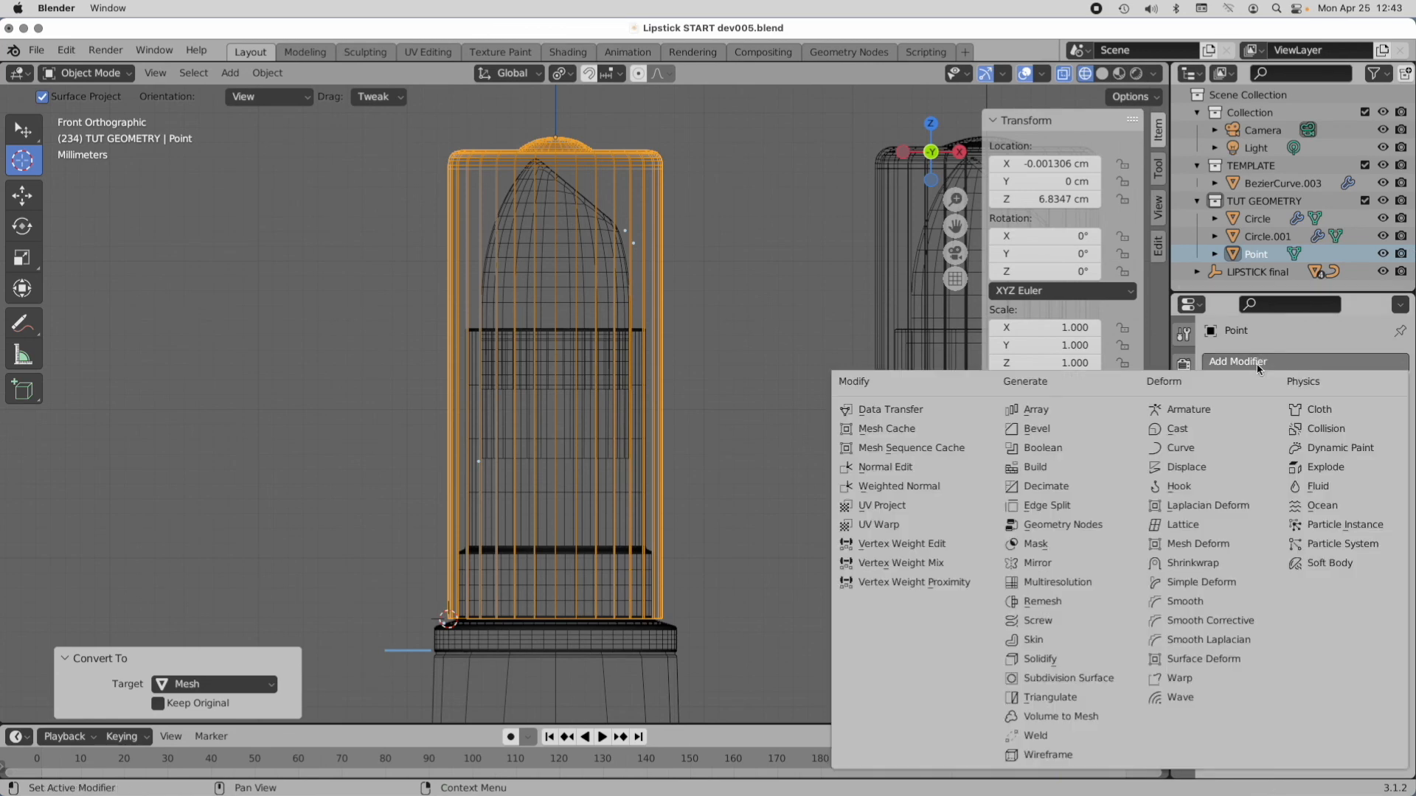
pyautogui.click(1064, 679)
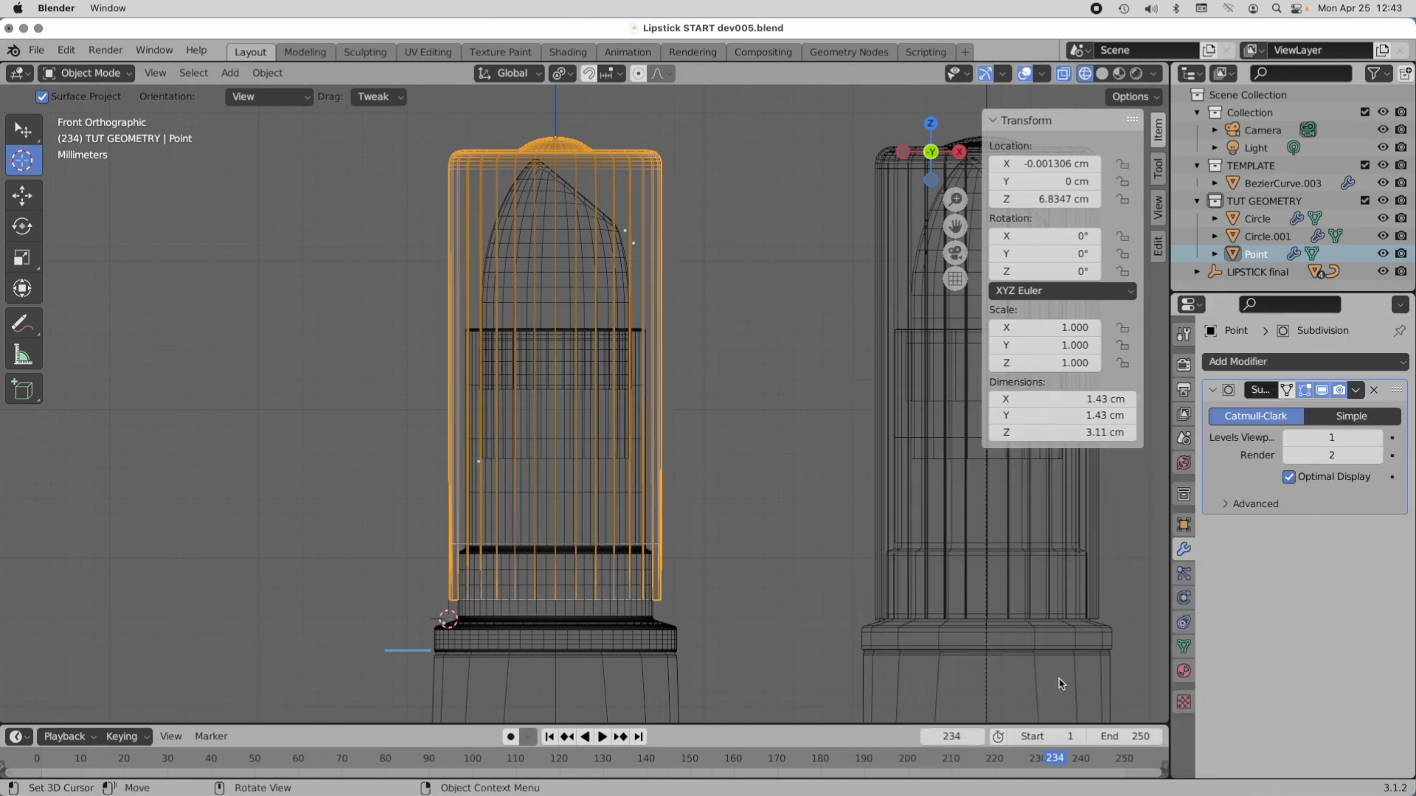
pyautogui.scroll(1, 454, 597)
pyautogui.scroll(6, 454, 597)
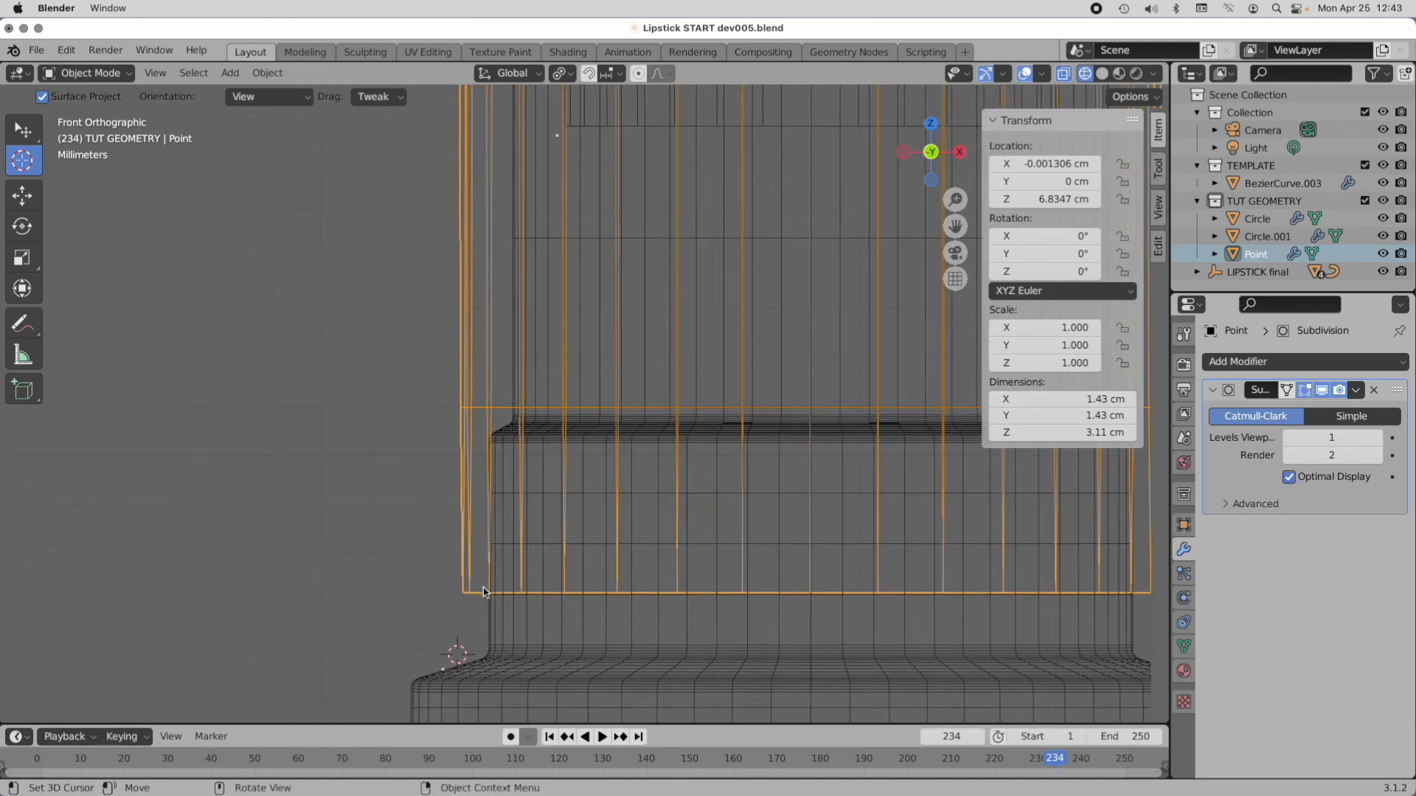
# Step: In Edit Mode with X-ray off, select the edge loops around the cap's open bottom rim and set their crease to 1.0
pyautogui.press('Tab')
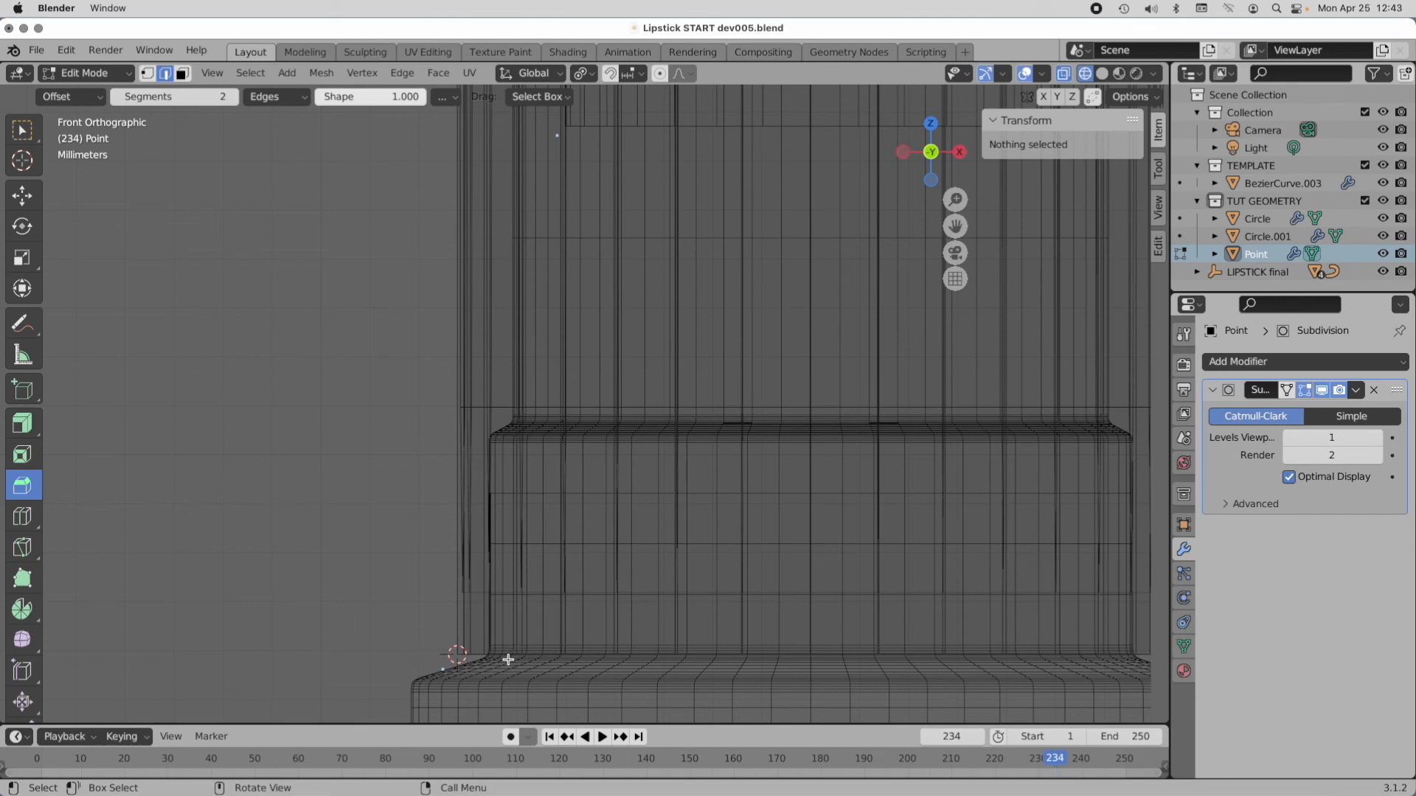
pyautogui.moveTo(546, 622); pyautogui.dragTo(616, 521, button='middle')
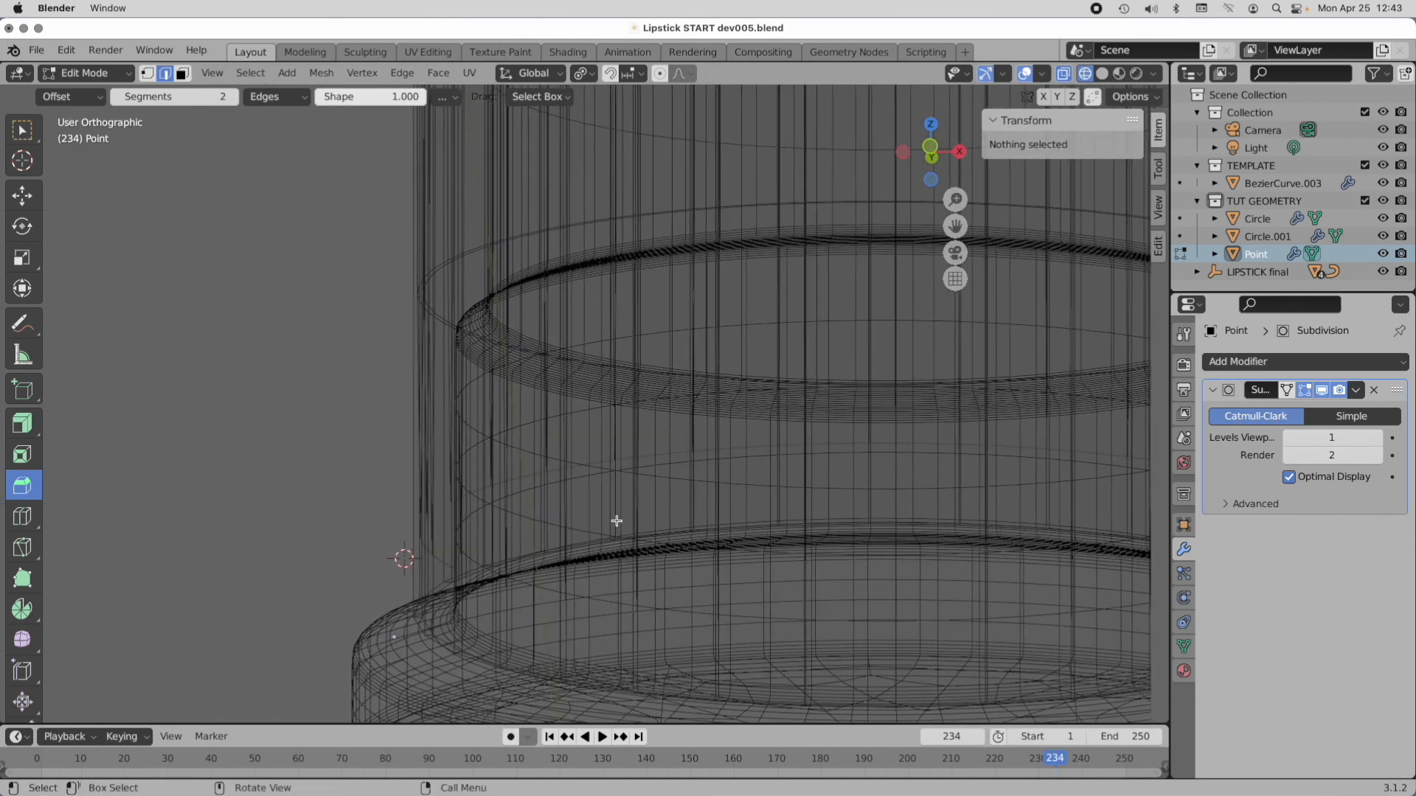
pyautogui.click(1067, 74)
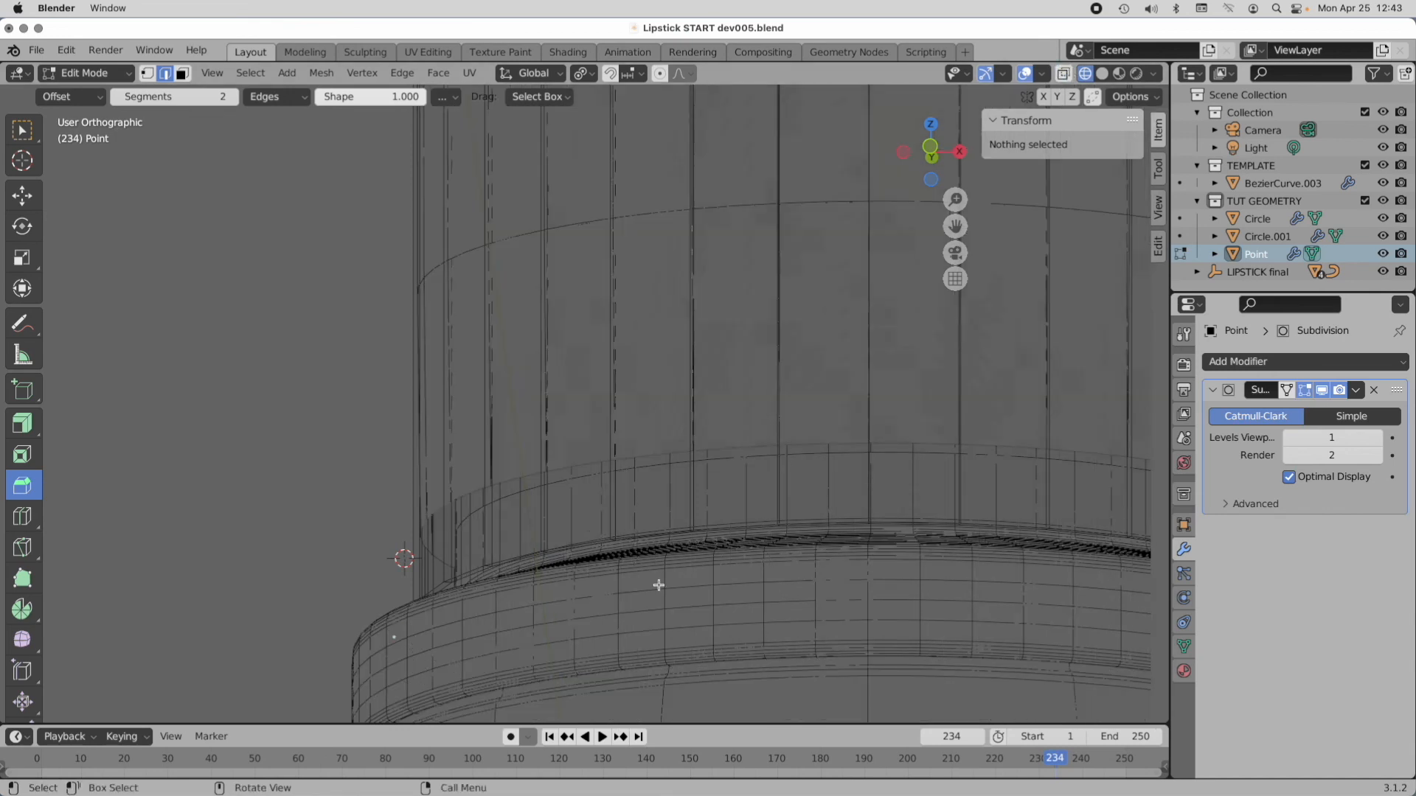
pyautogui.keyDown('alt'); pyautogui.click(465, 570); pyautogui.keyUp('alt')
pyautogui.keyDown('alt'); pyautogui.keyDown('shift'); pyautogui.click(468, 576); pyautogui.keyUp('shift'); pyautogui.keyUp('alt')
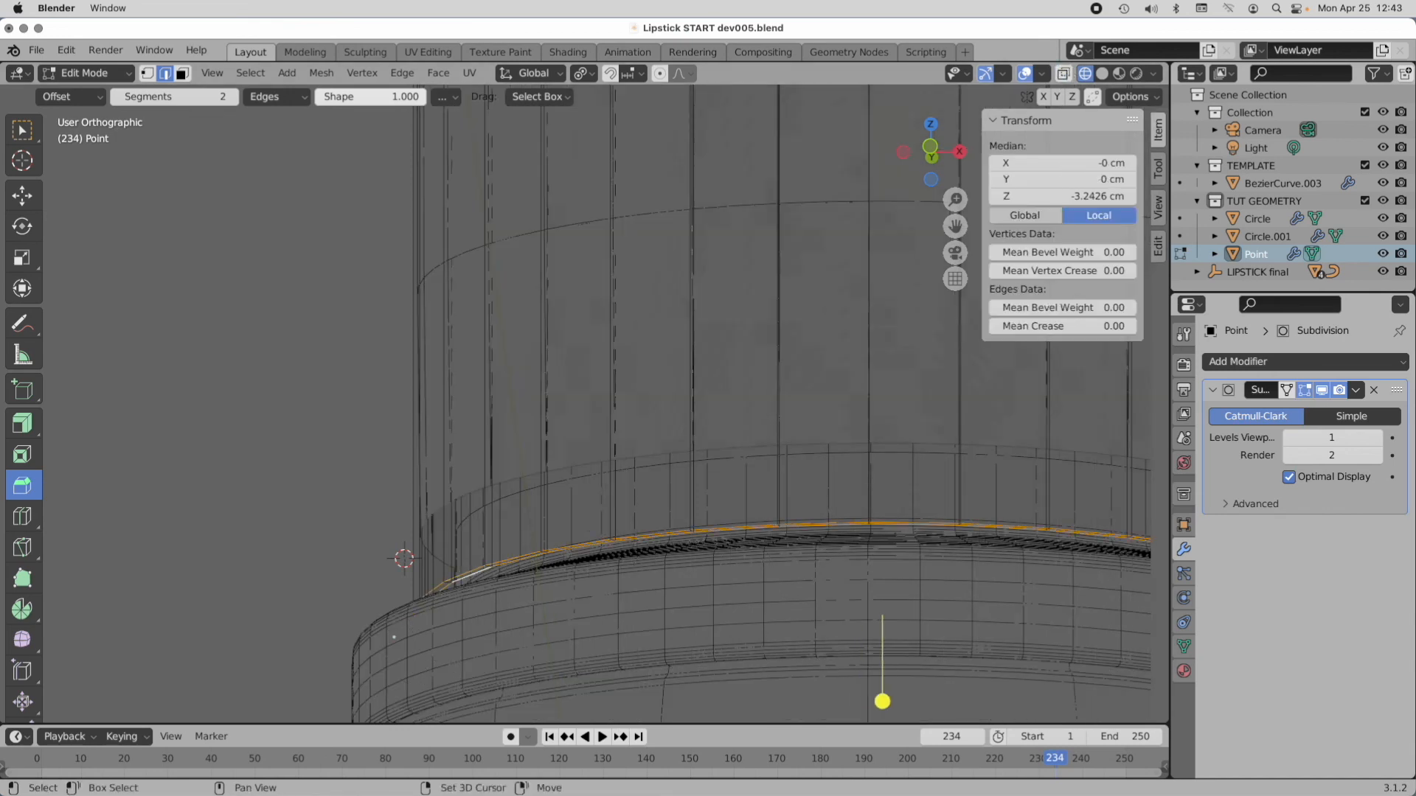
pyautogui.rightClick(570, 268)
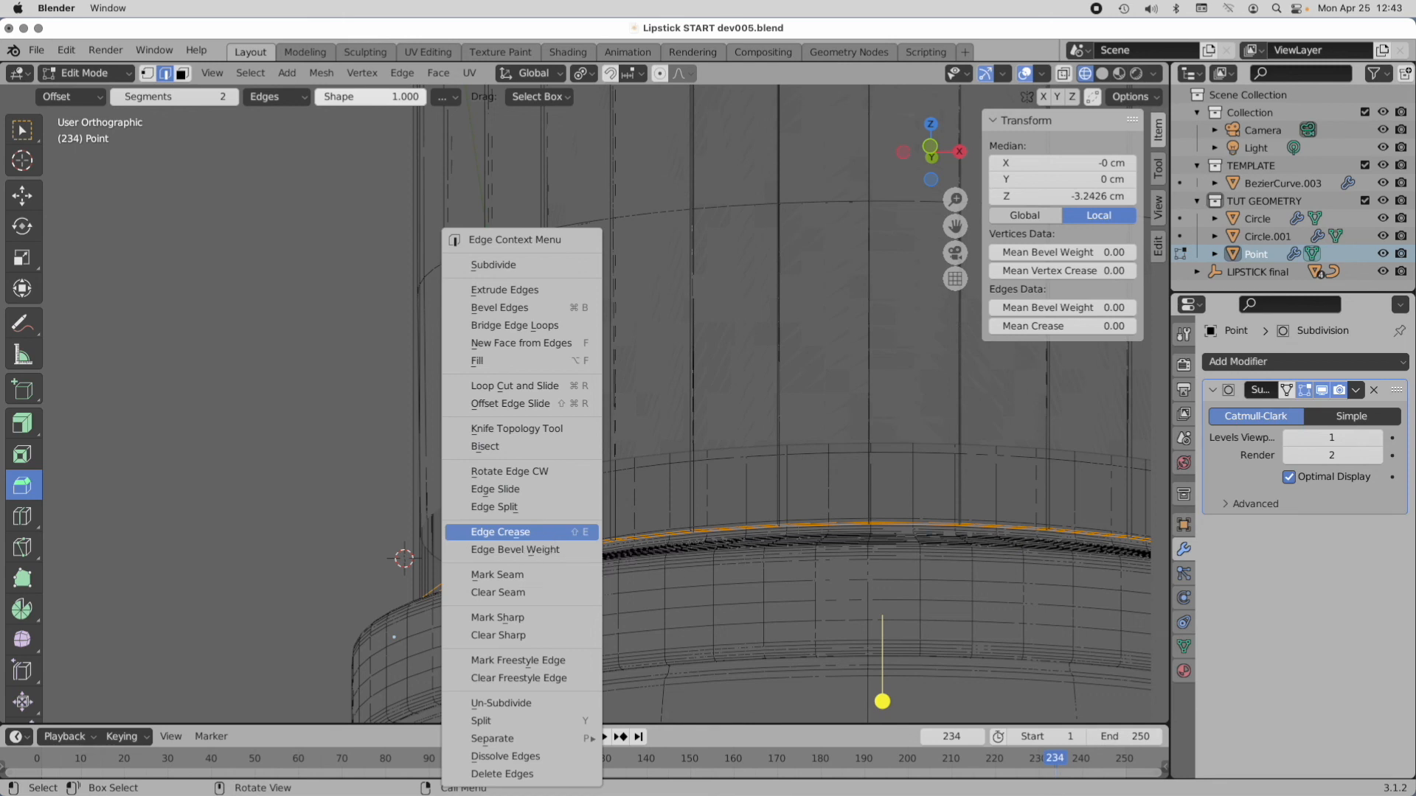
pyautogui.click(547, 534)
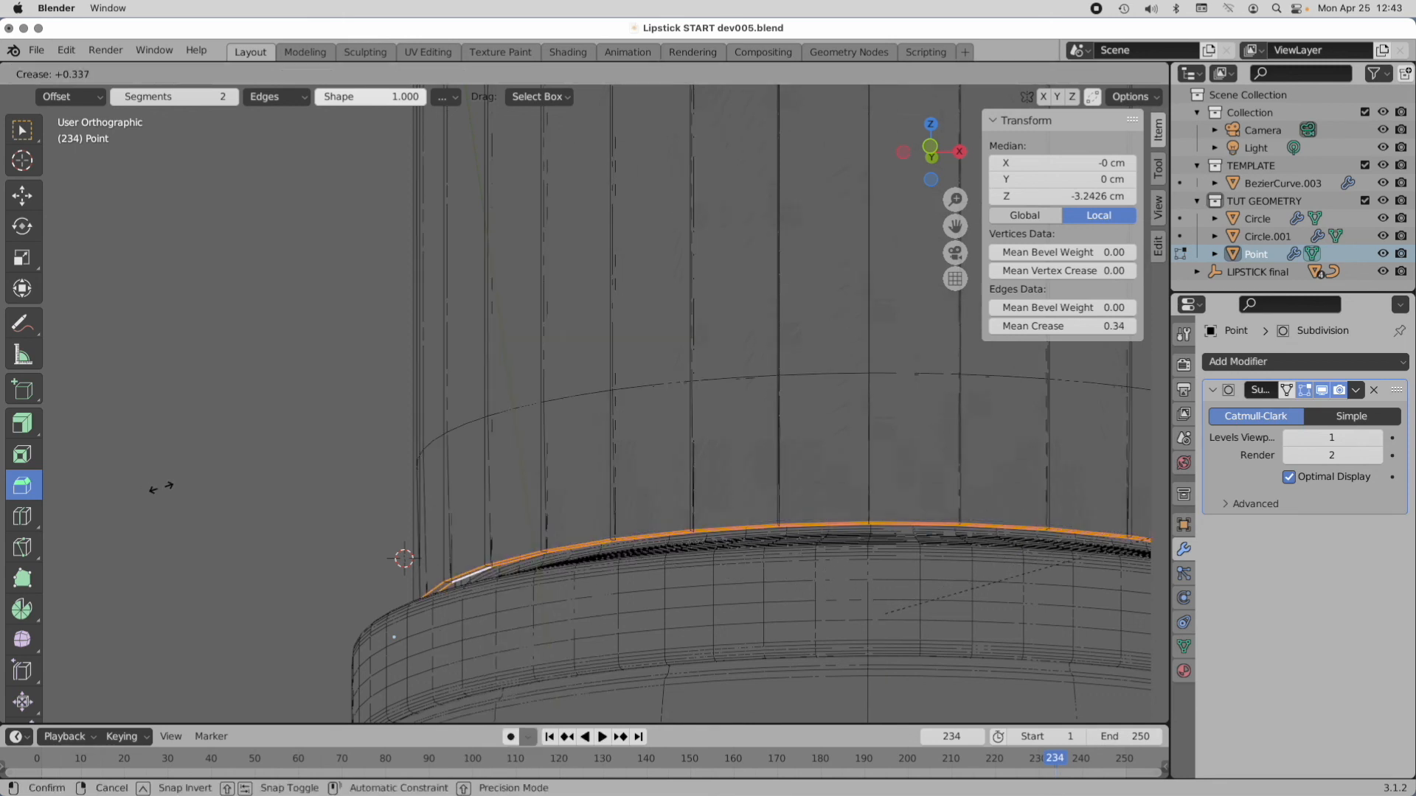
pyautogui.click(507, 472)
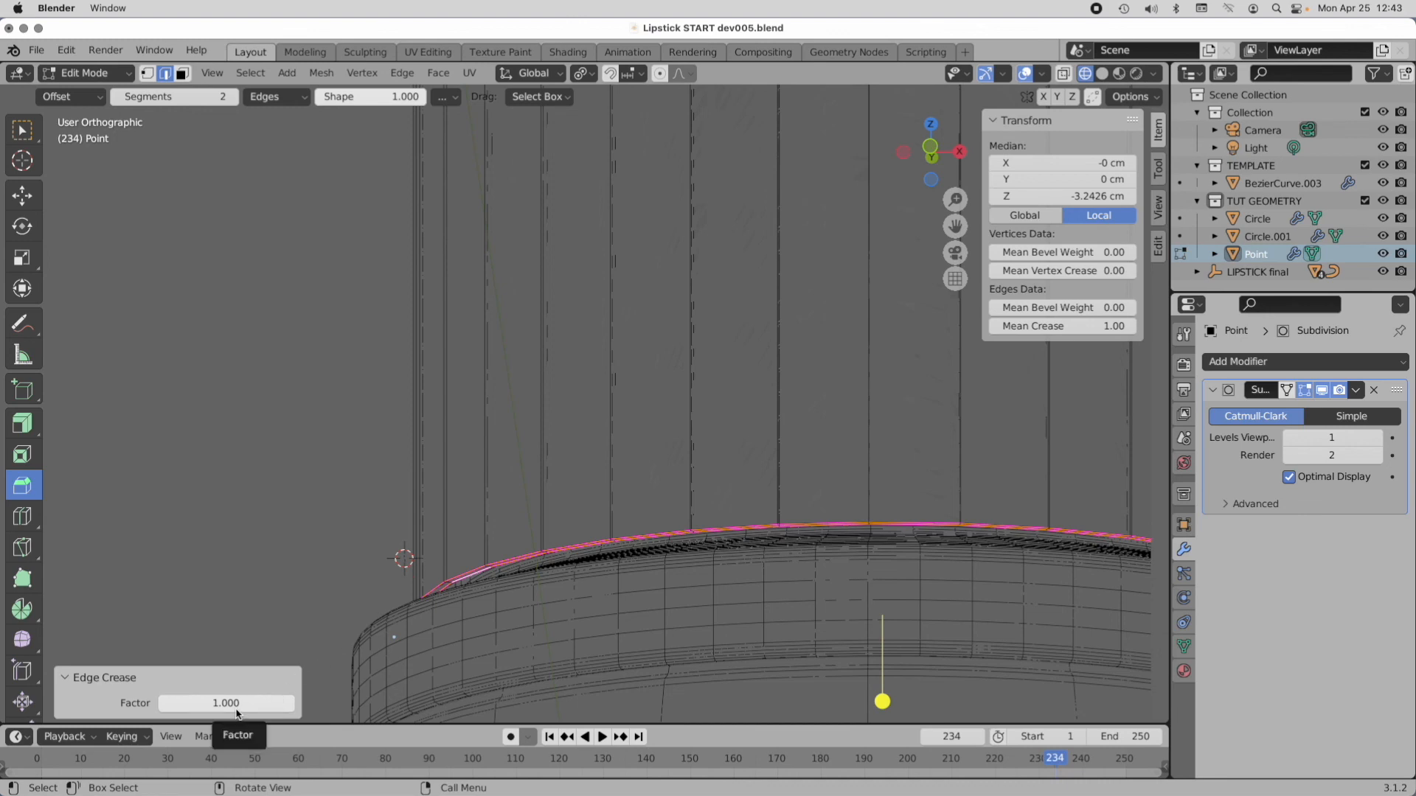
# Step: Check the creased loops on the cap's top, return to Object Mode, and display the model in solid shading
pyautogui.click(421, 418)
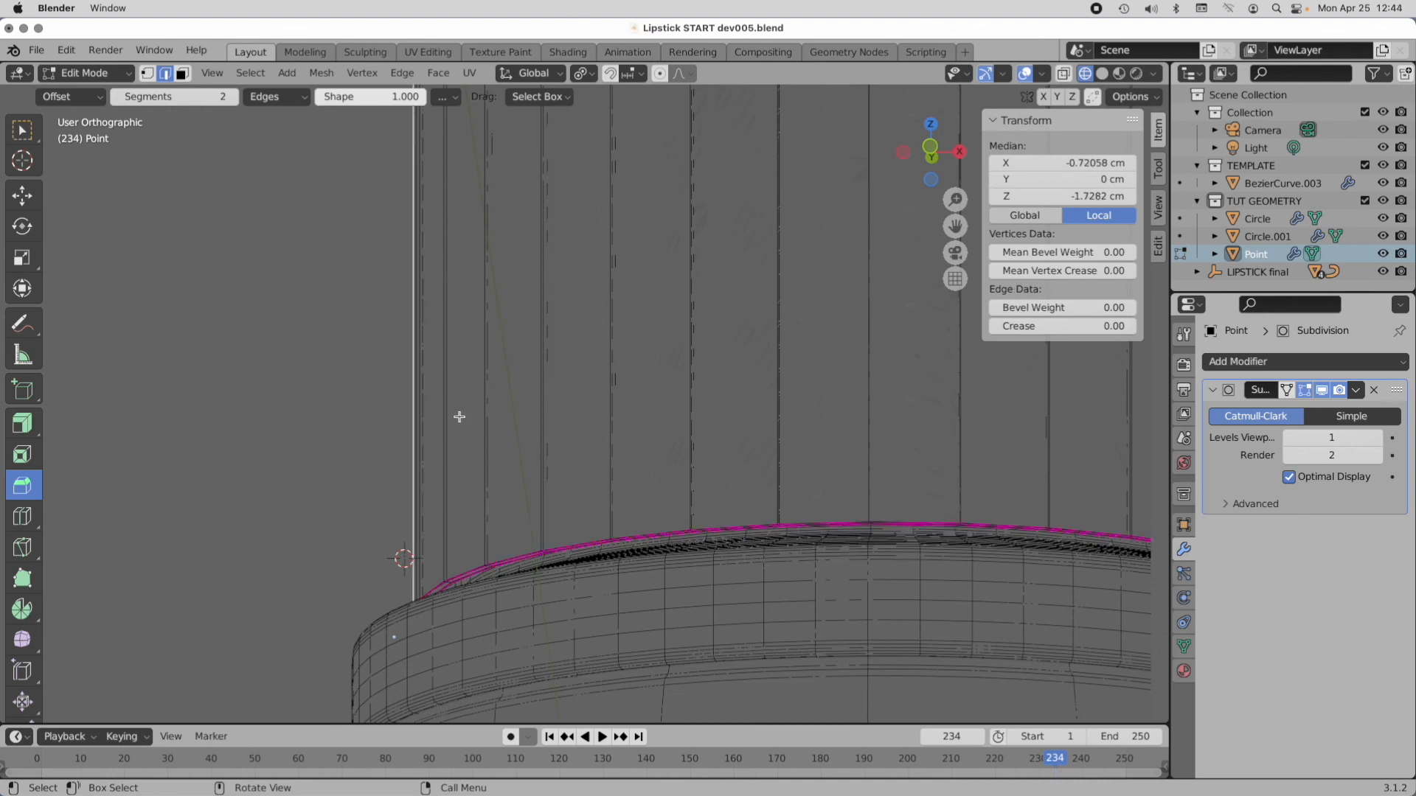
pyautogui.scroll(-4, 757, 208)
pyautogui.keyDown('alt'); pyautogui.keyDown('shift'); pyautogui.moveTo(803, 203); pyautogui.dragTo(635, 632); pyautogui.keyUp('shift'); pyautogui.keyUp('alt')
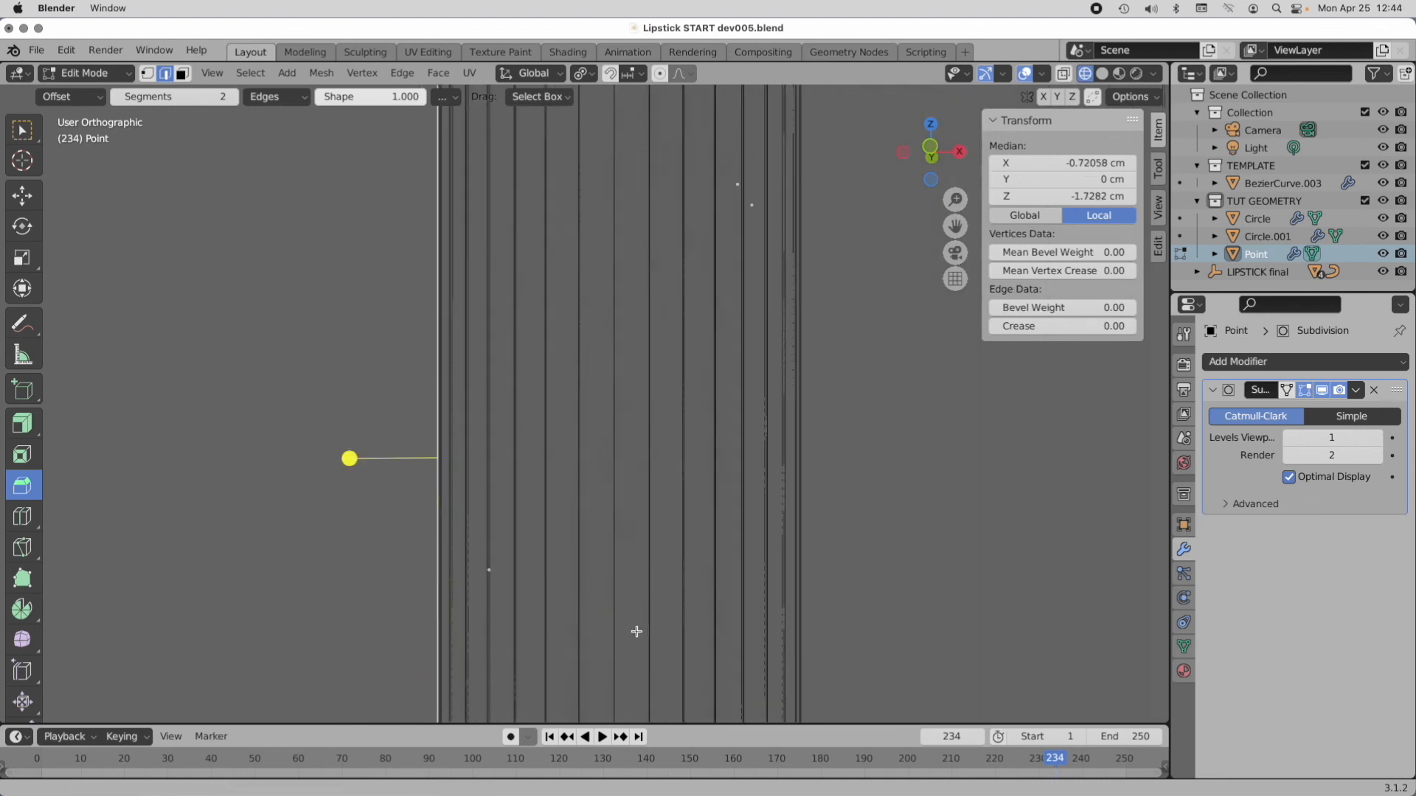
pyautogui.keyDown('alt'); pyautogui.keyDown('shift'); pyautogui.moveTo(664, 284); pyautogui.dragTo(591, 546); pyautogui.keyUp('shift'); pyautogui.keyUp('alt')
pyautogui.scroll(-2, 654, 325)
pyautogui.keyDown('alt'); pyautogui.moveTo(656, 362); pyautogui.dragTo(658, 417); pyautogui.keyUp('alt')
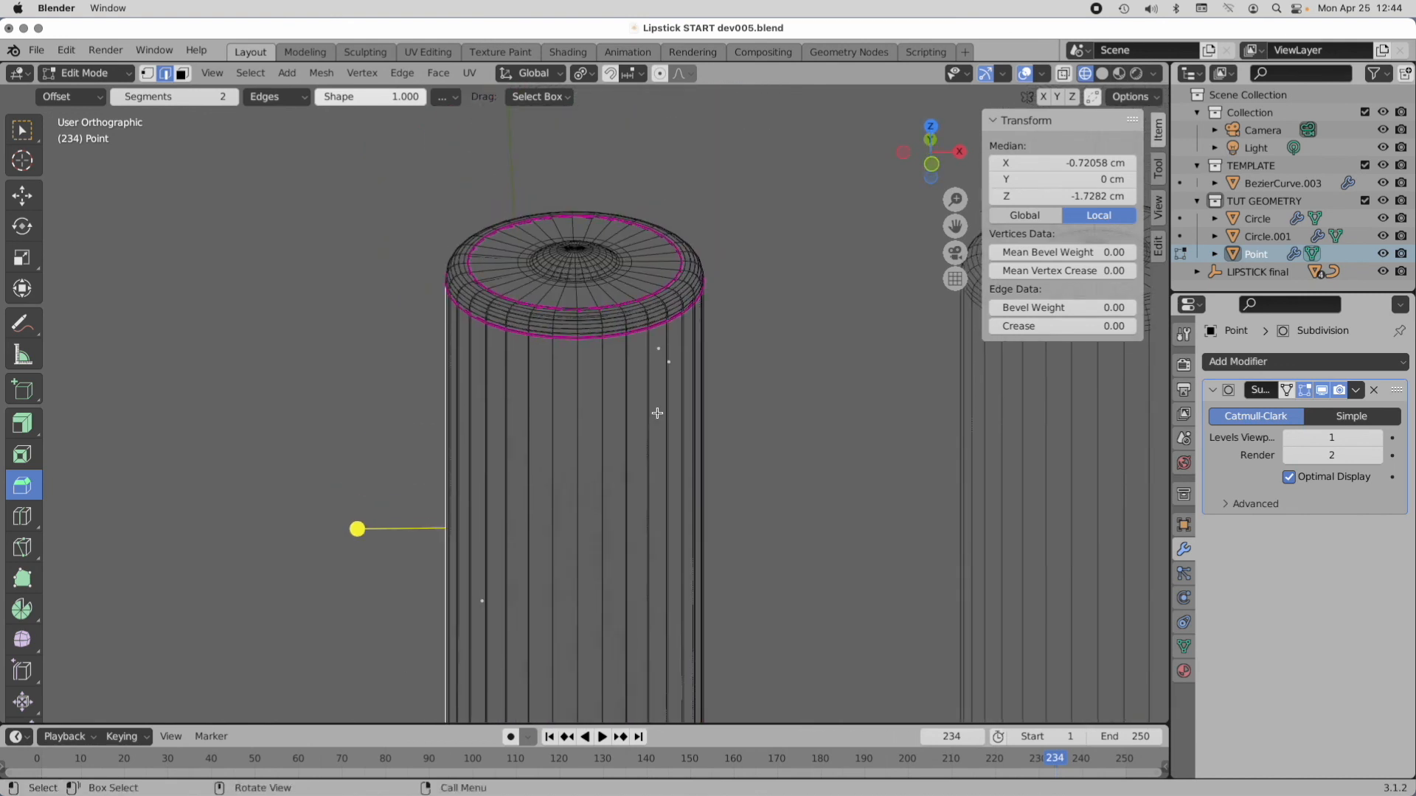
pyautogui.press('Tab')
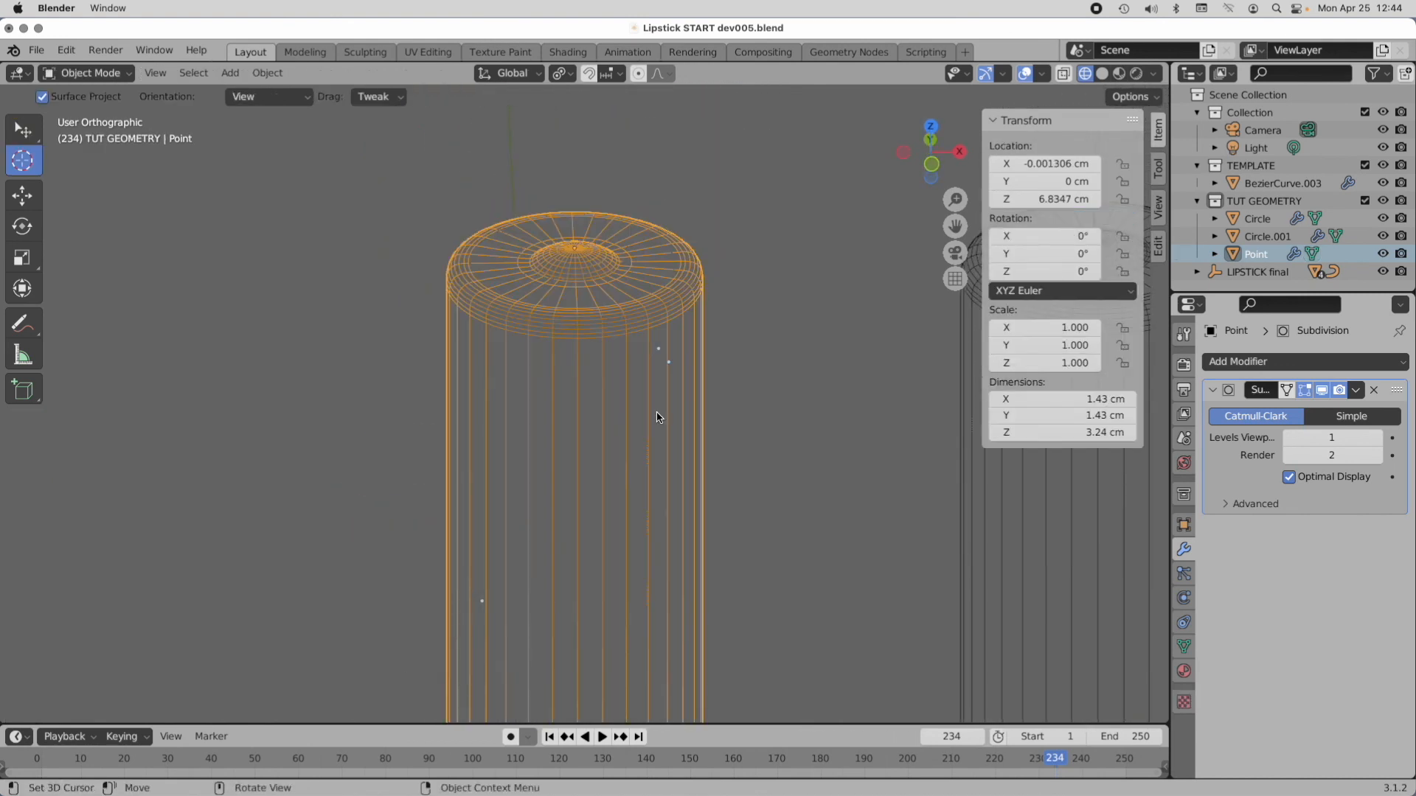
pyautogui.click(1102, 73)
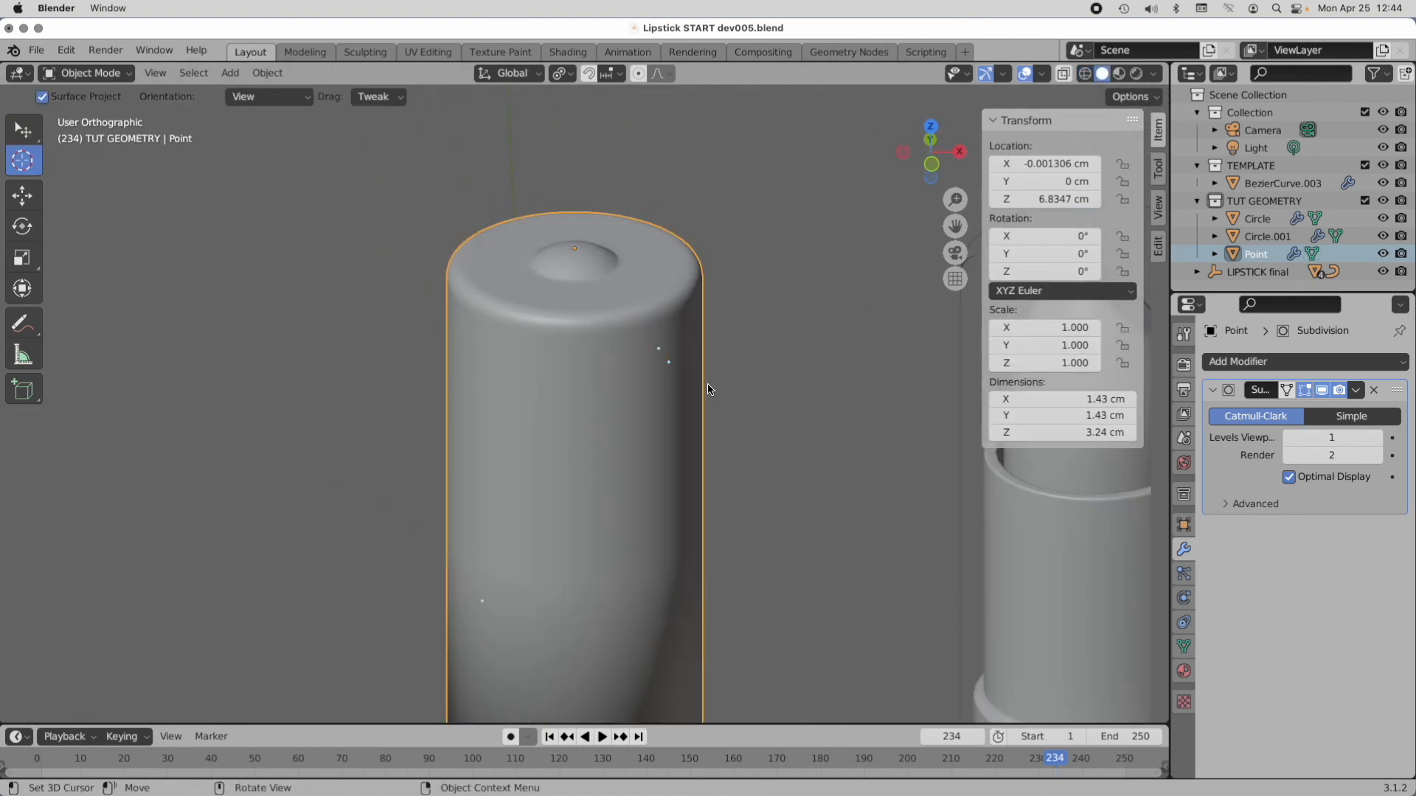
# Step: Isolate the cap in Local View and examine the surface shading along its wall and open lower end
pyautogui.rightClick(623, 342)
pyautogui.click(619, 295)
pyautogui.moveTo(620, 300); pyautogui.dragTo(452, 692, button='middle')
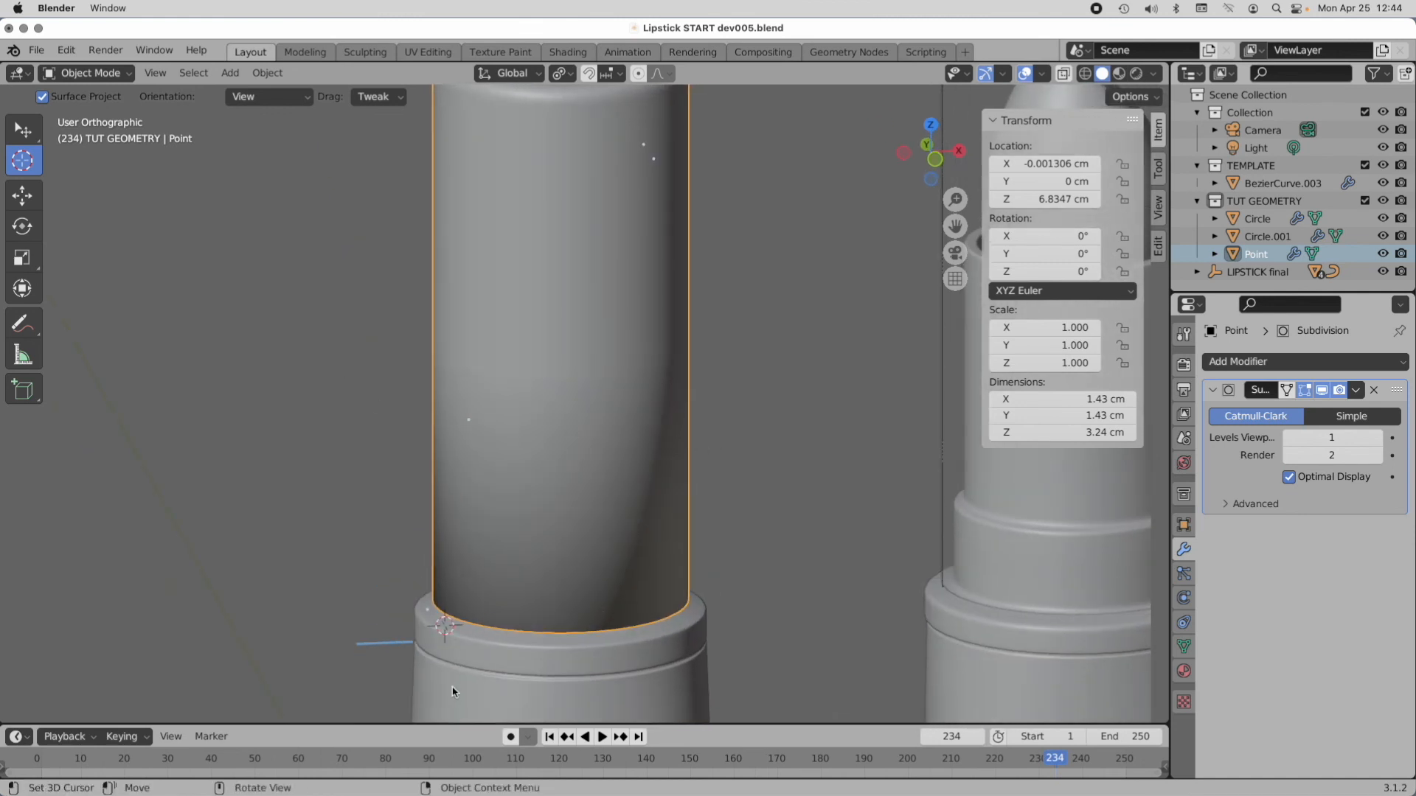
pyautogui.keyDown('shift'); pyautogui.moveTo(509, 605); pyautogui.dragTo(480, 537, button='middle'); pyautogui.keyUp('shift')
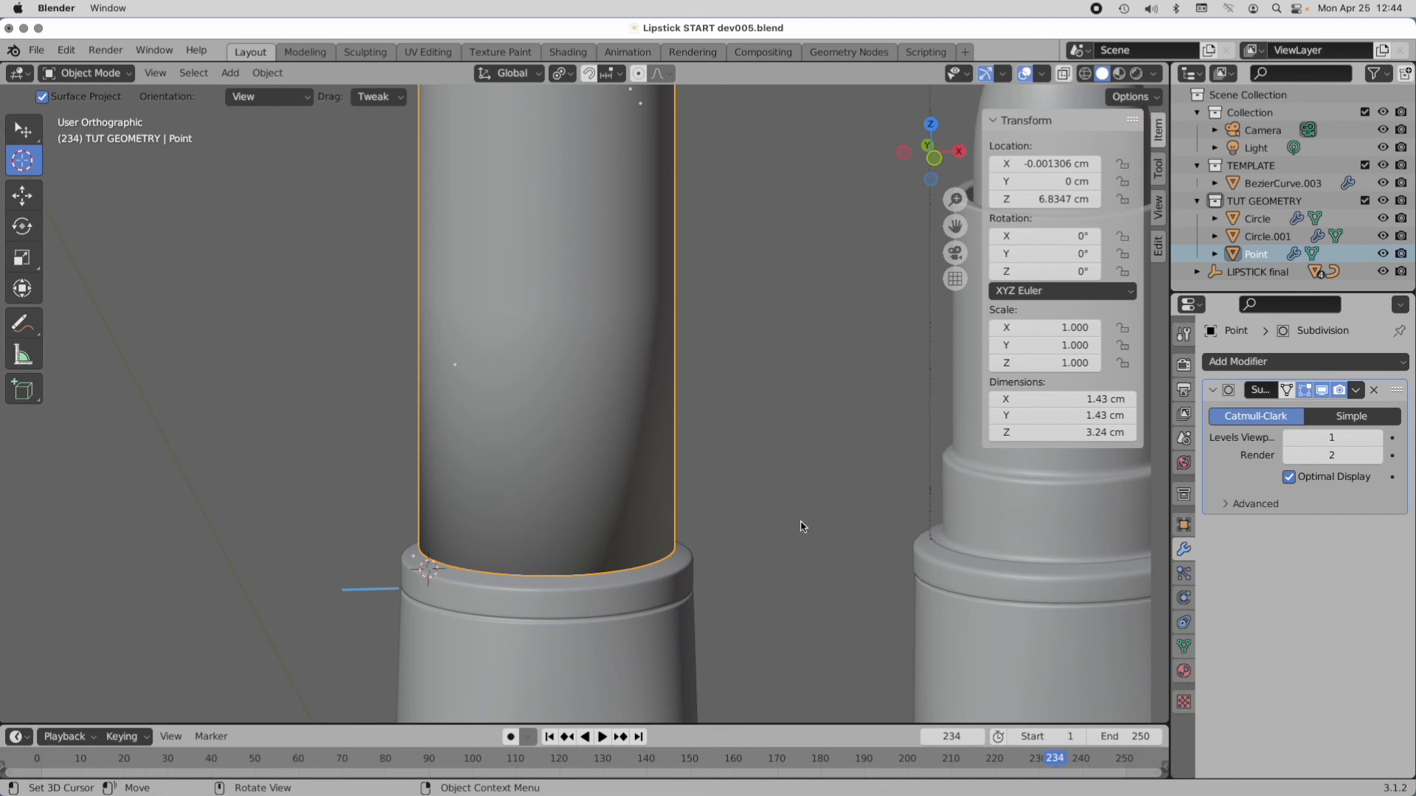
pyautogui.press('KP_Divide')
pyautogui.moveTo(715, 573); pyautogui.dragTo(754, 574, button='middle')
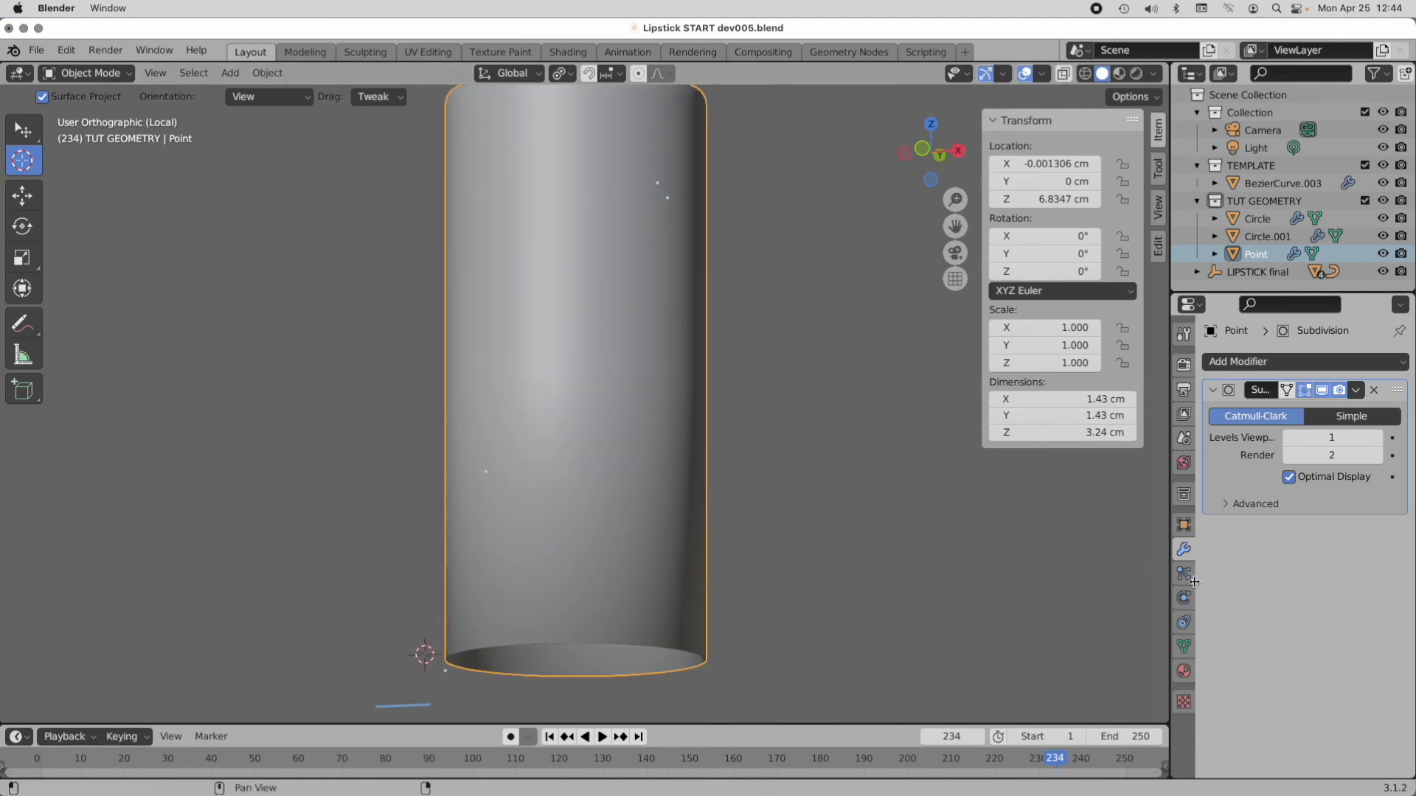
# Step: Enable Auto Smooth at 30° for the cap's normals and check the rim and domed top
pyautogui.click(1183, 647)
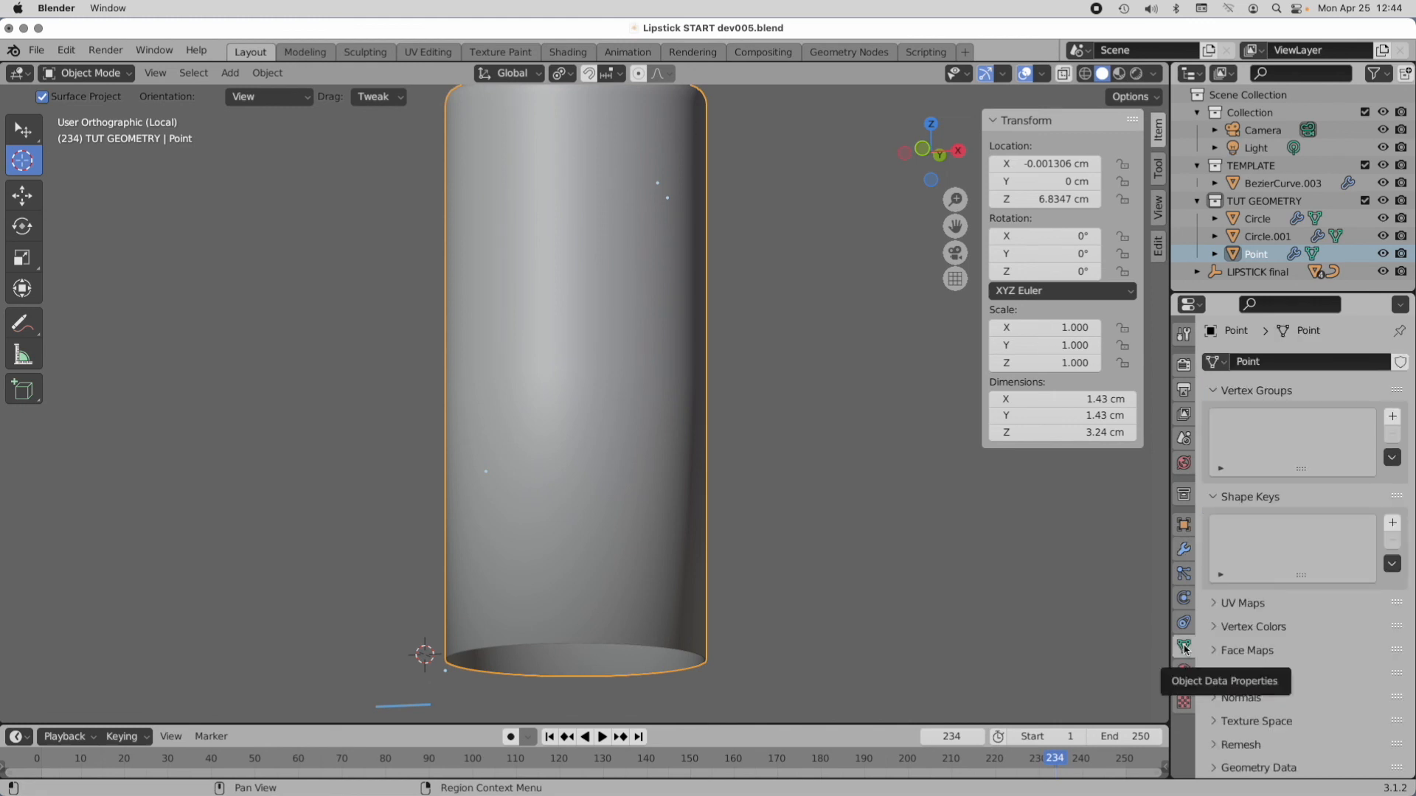
pyautogui.click(1214, 697)
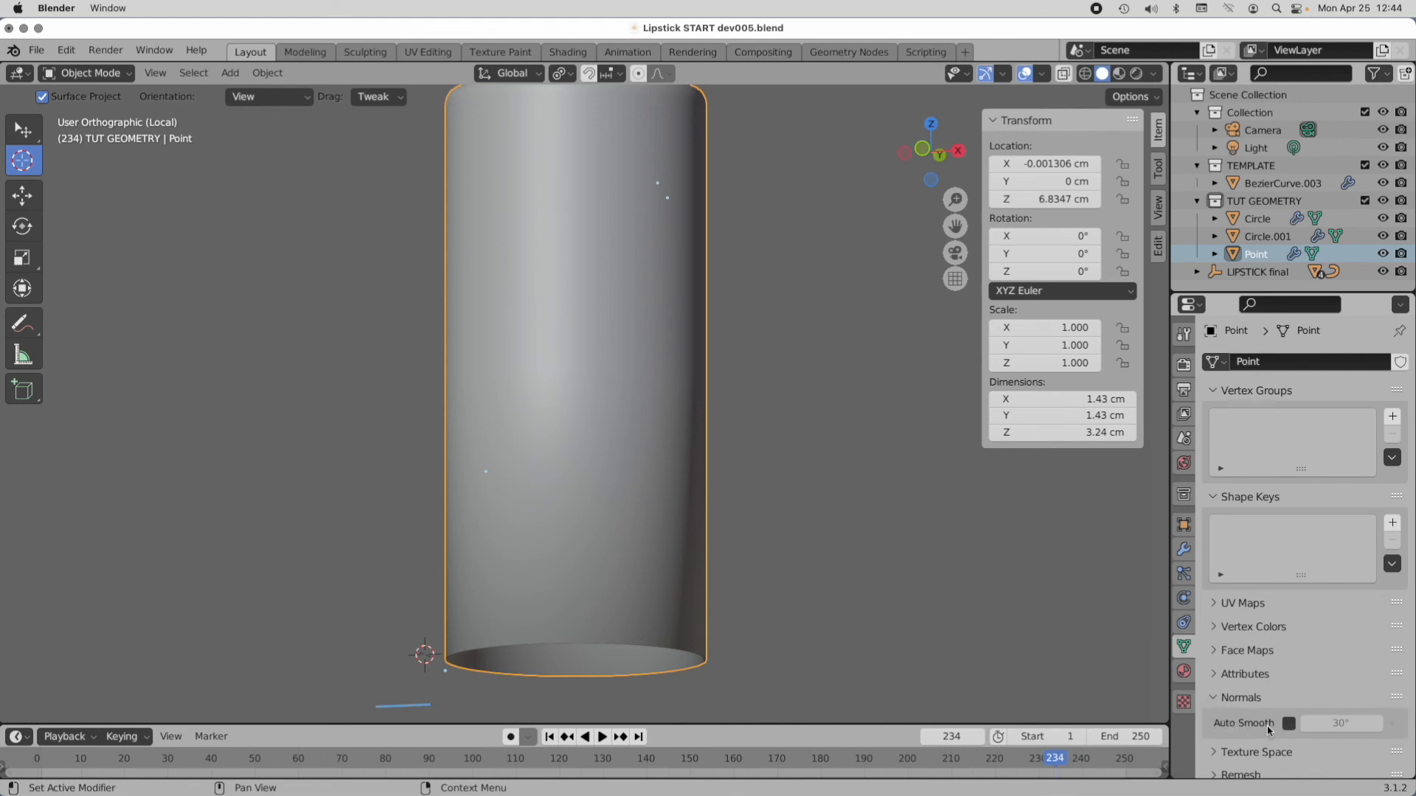
pyautogui.click(1289, 724)
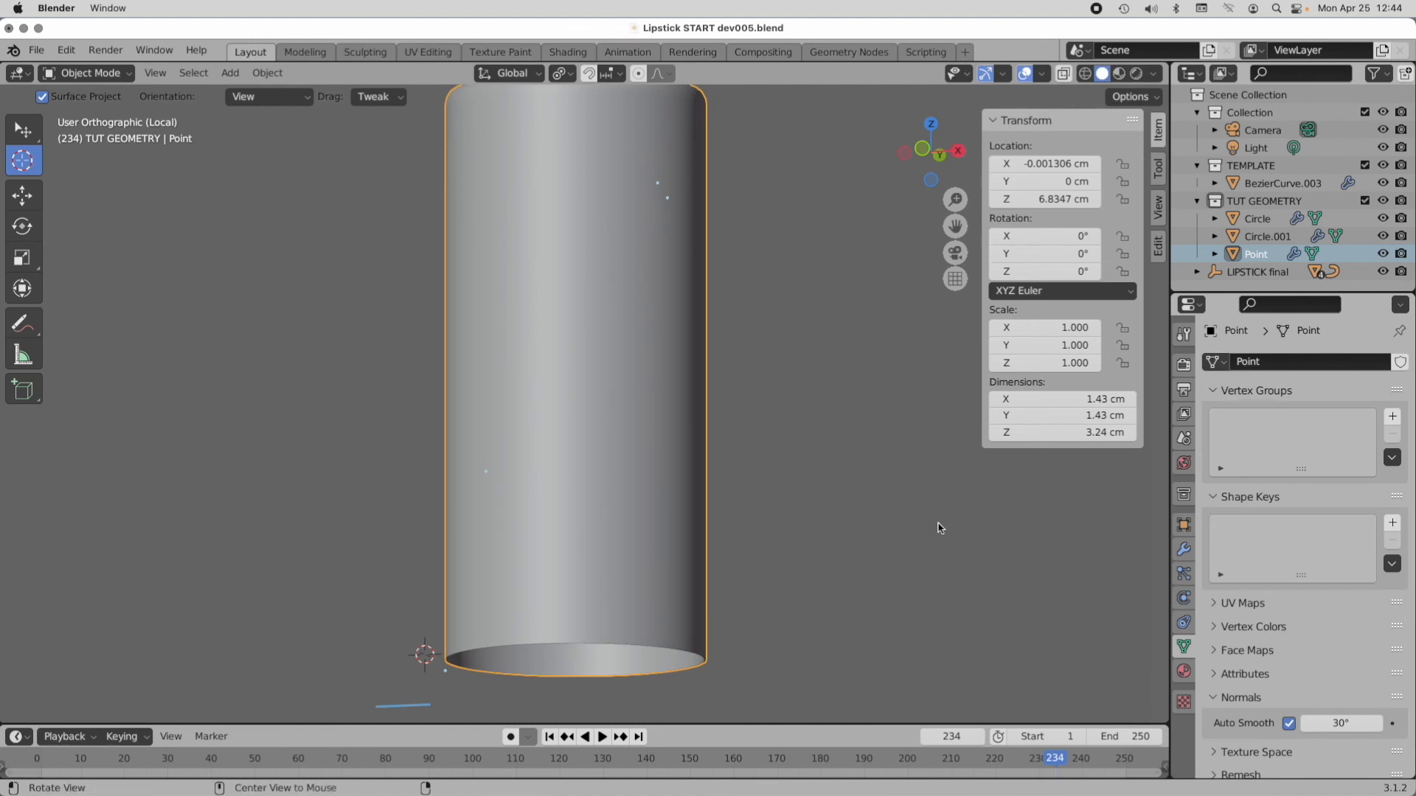
pyautogui.moveTo(939, 528); pyautogui.dragTo(718, 411, button='middle')
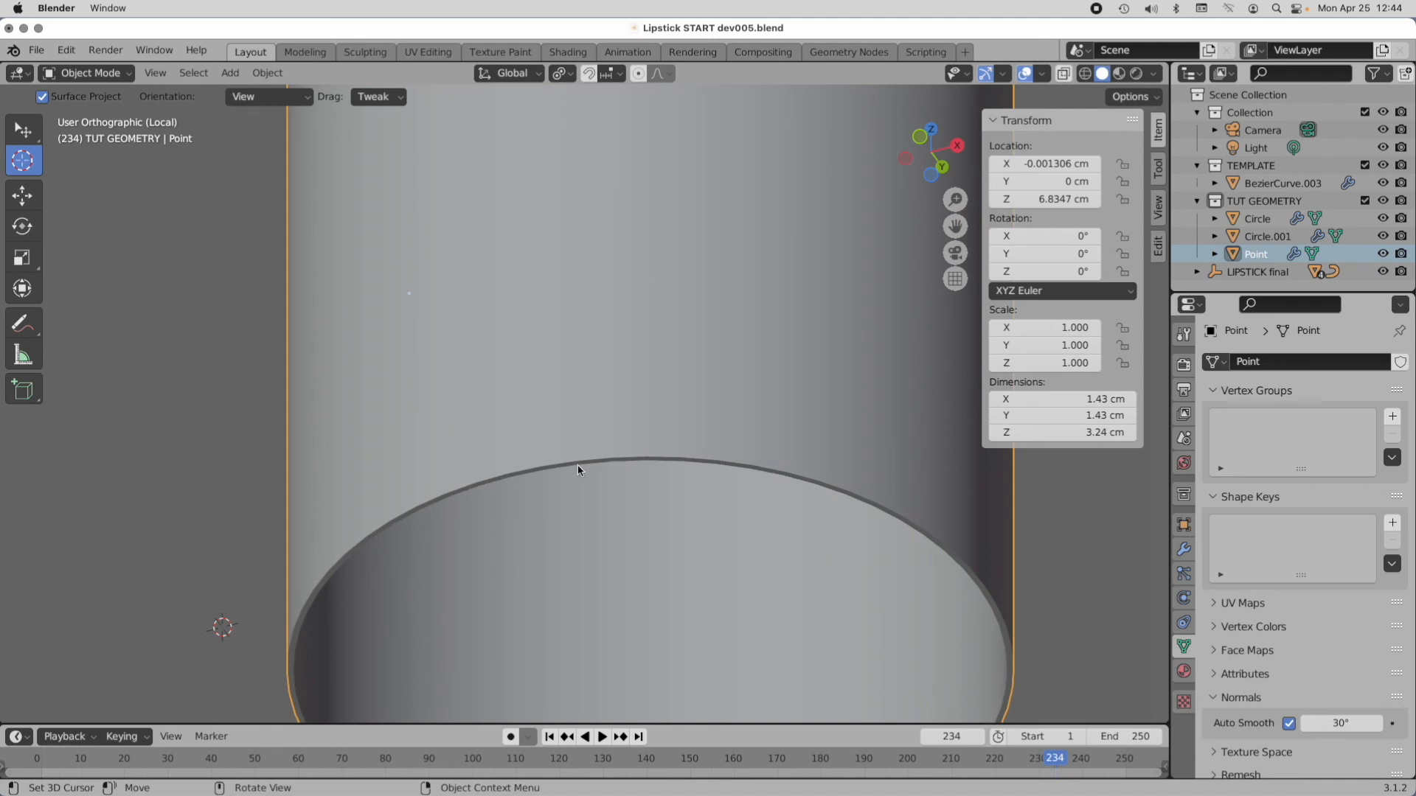
pyautogui.keyDown('ctrl'); pyautogui.moveTo(578, 469); pyautogui.dragTo(733, 449, button='middle'); pyautogui.keyUp('ctrl')
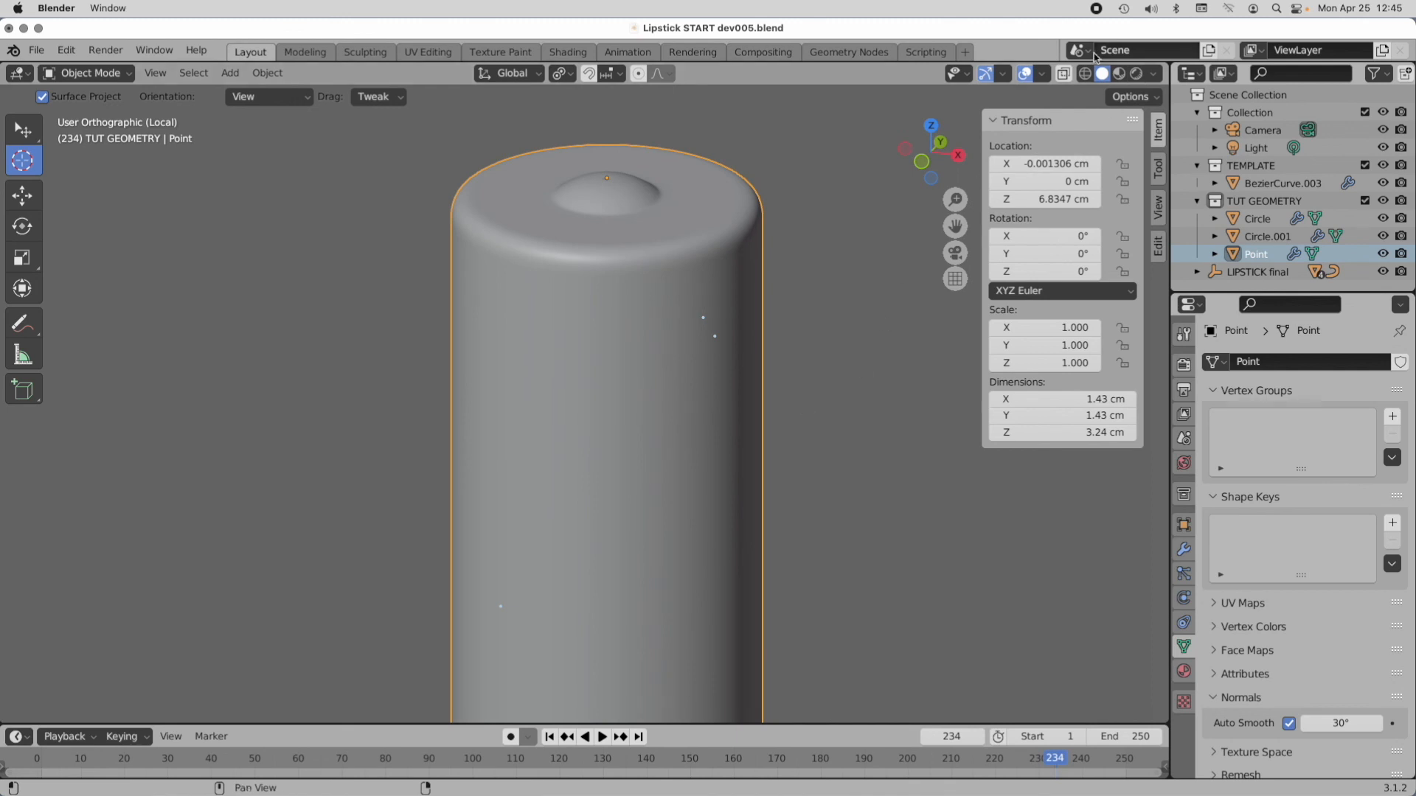
# Step: Switch to wireframe shading, reopen the cap's modifier settings, and leave Local View to show the whole lipstick
pyautogui.click(1085, 73)
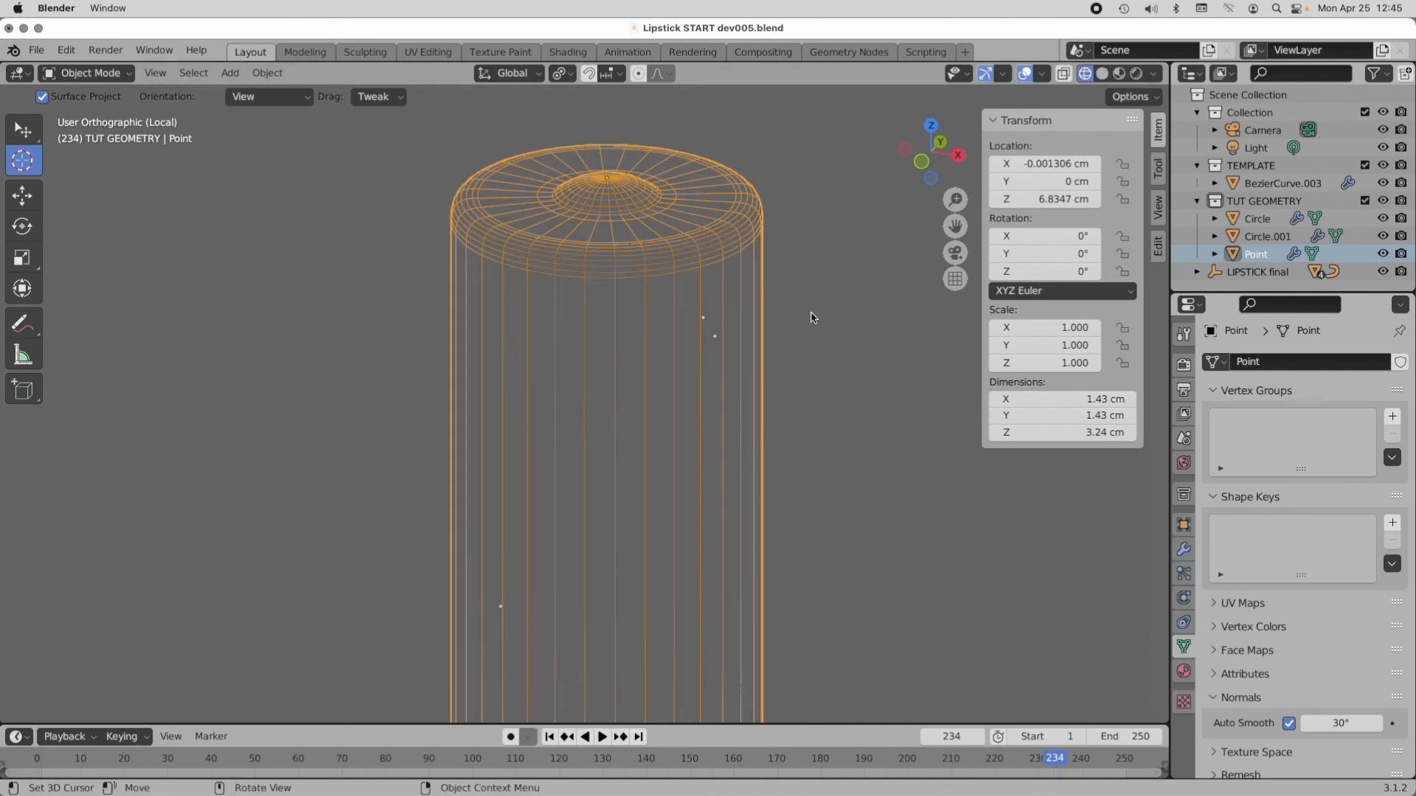
pyautogui.click(1184, 549)
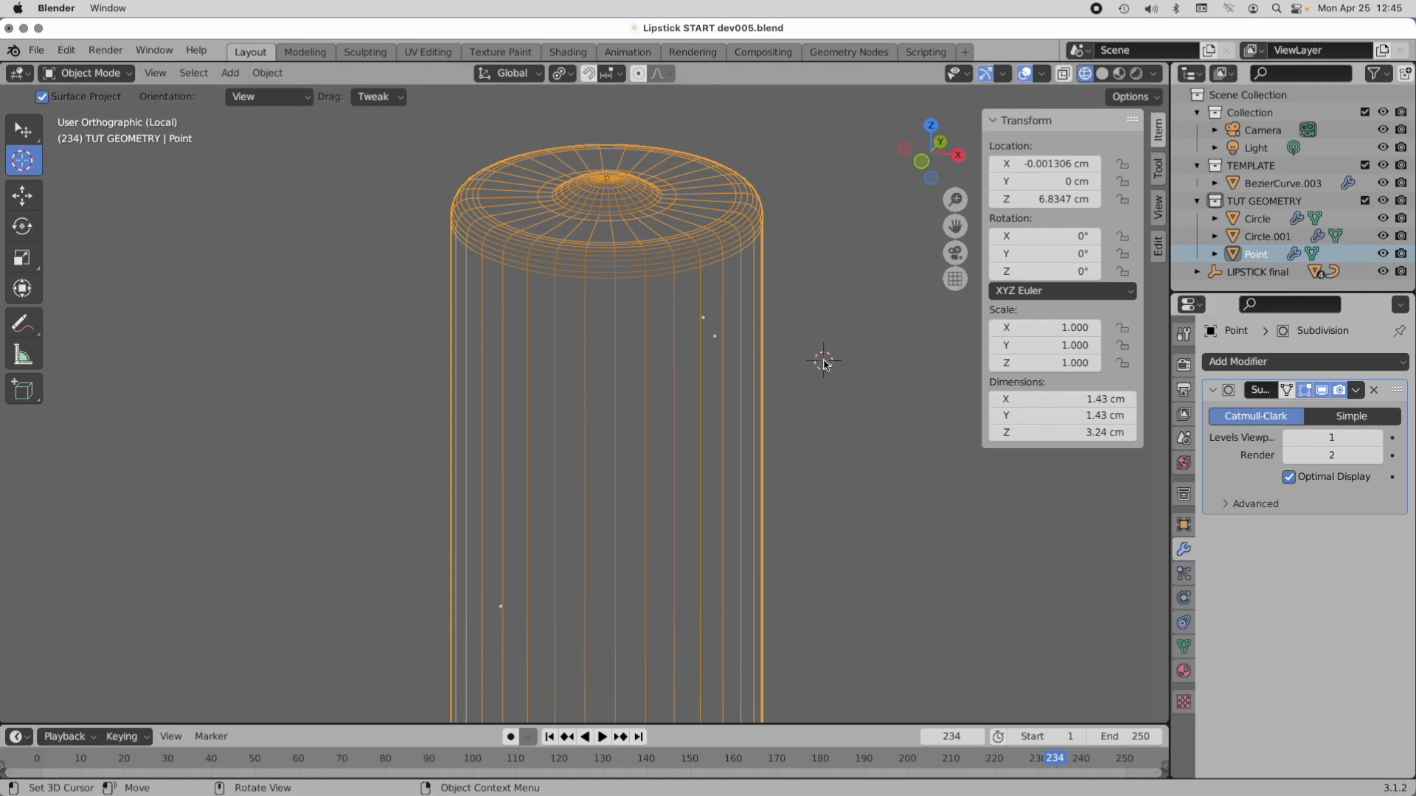
pyautogui.press('/')
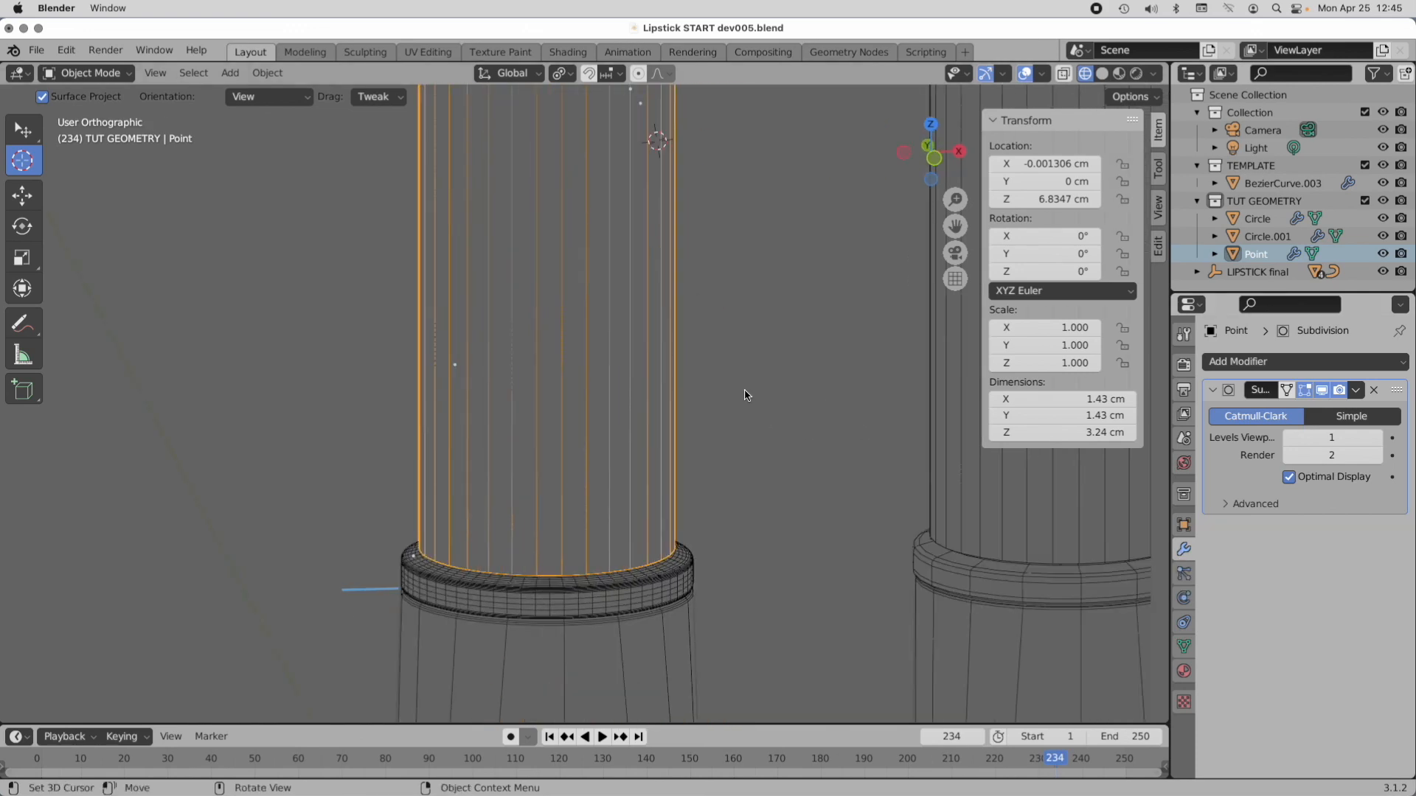
pyautogui.keyDown('ctrl'); pyautogui.moveTo(749, 395); pyautogui.dragTo(493, 527, button='middle'); pyautogui.keyUp('ctrl')
pyautogui.keyDown('shift'); pyautogui.moveTo(787, 626); pyautogui.dragTo(744, 488, button='middle'); pyautogui.keyUp('shift')
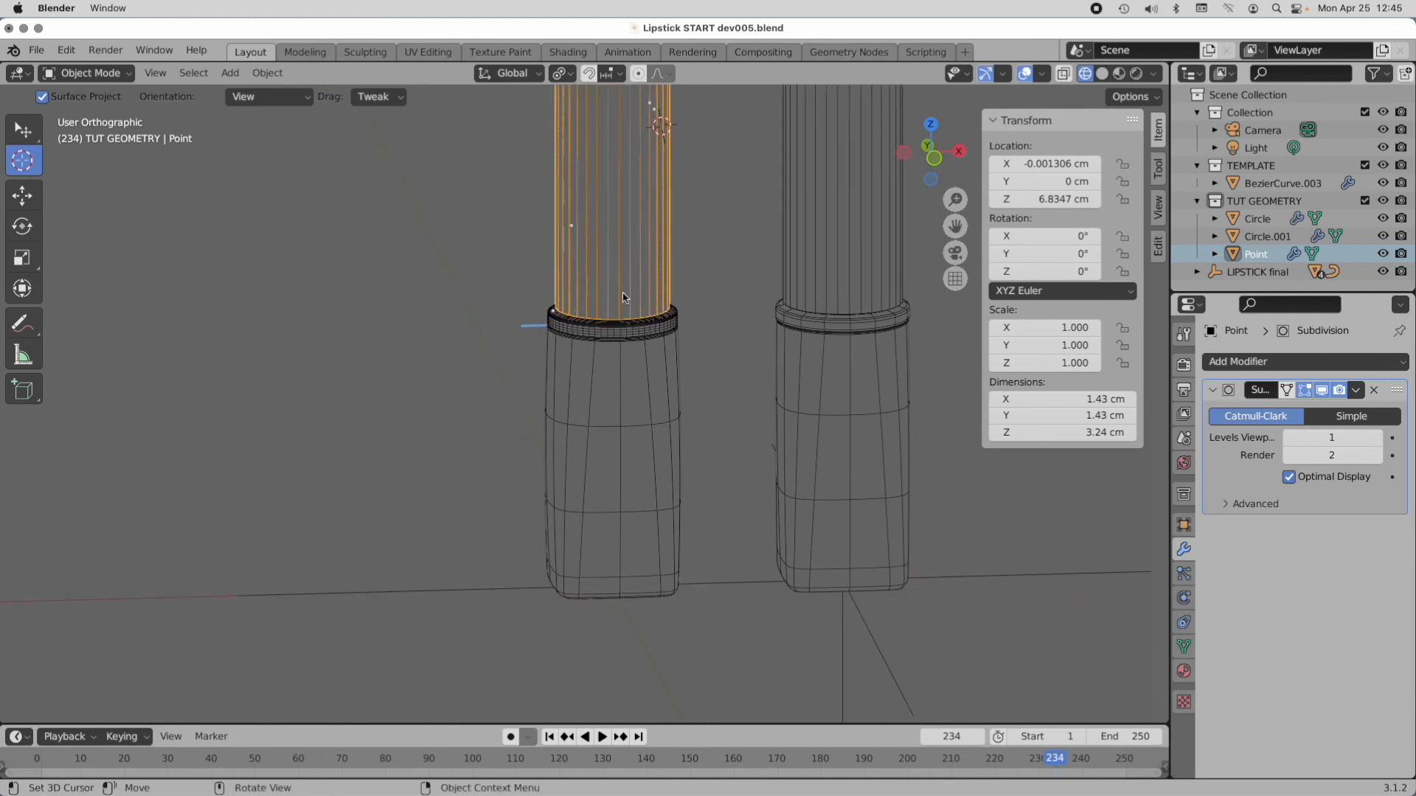
# Step: Select the collar object Circle.001 and enable Optimal Display on its Subdivision modifier
pyautogui.click(16, 191)
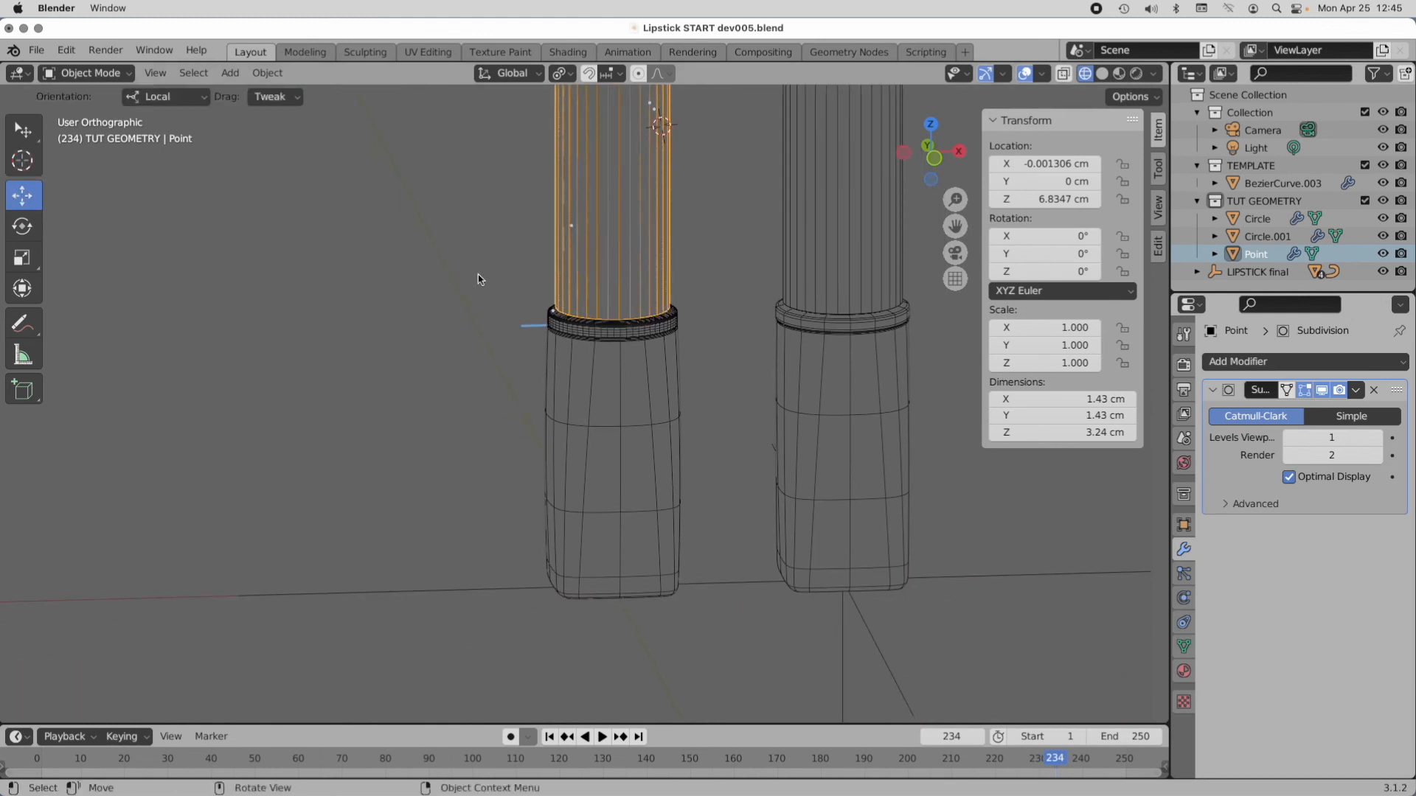
pyautogui.click(666, 326)
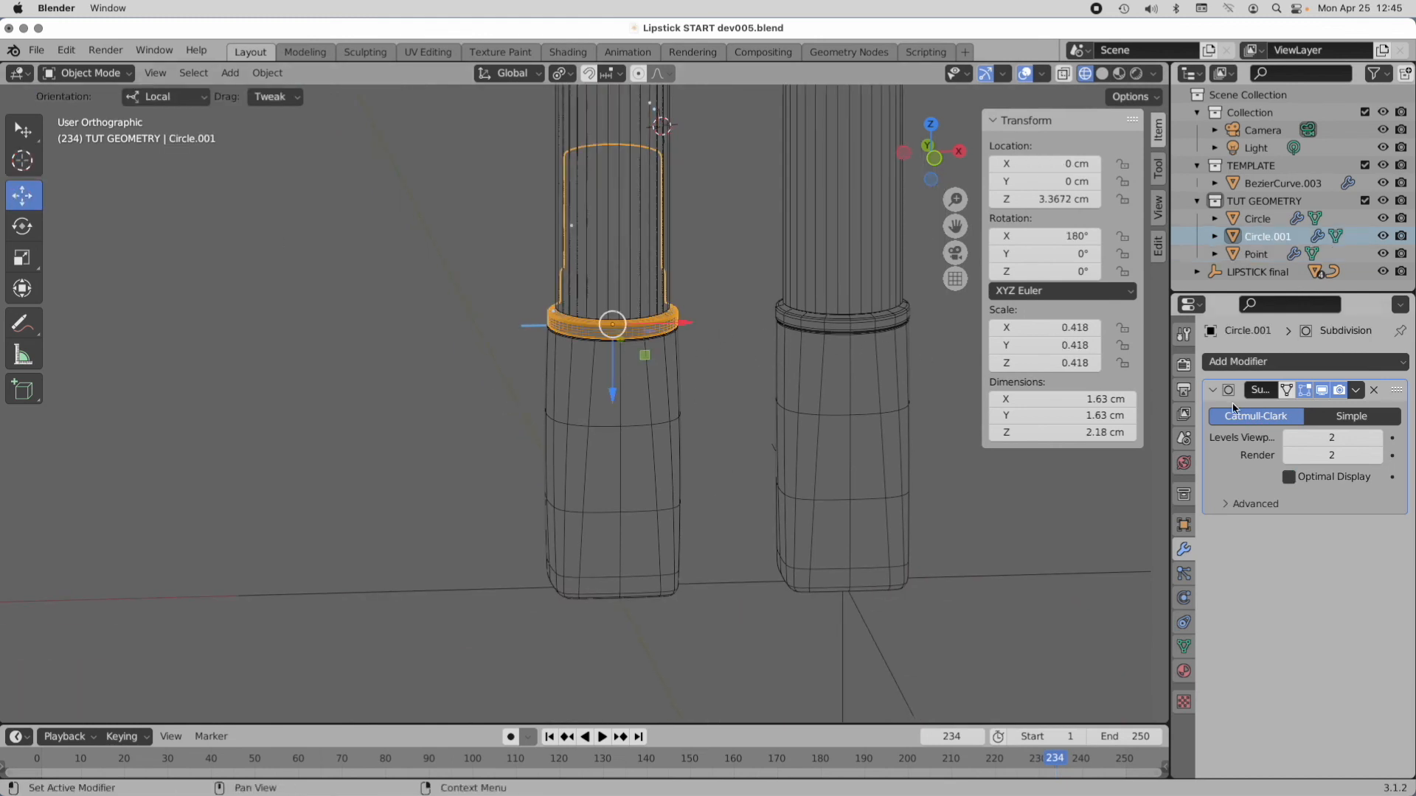
pyautogui.click(1347, 479)
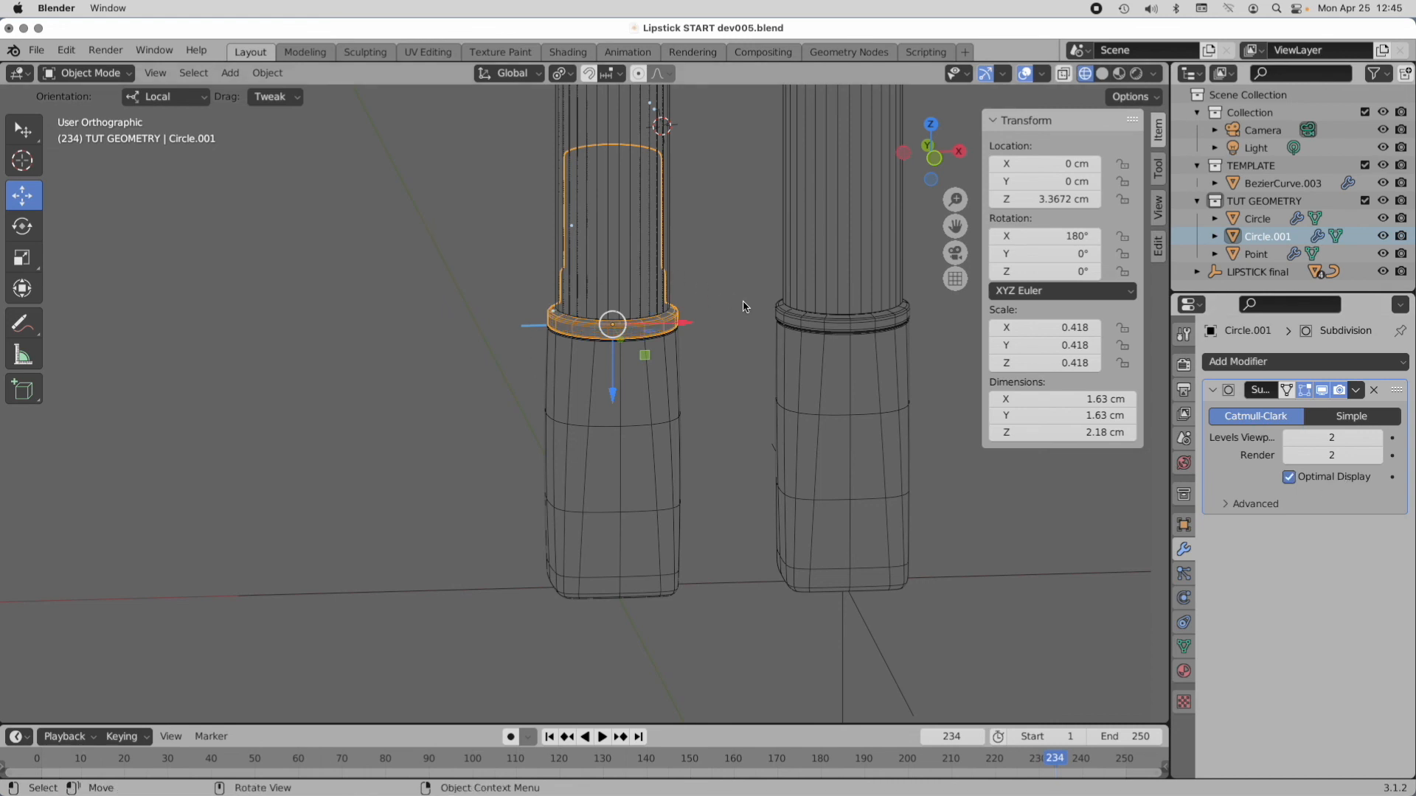
# Step: Hide the LIPSTICK final reference model and view the remaining lipstick in solid shading
pyautogui.click(1383, 272)
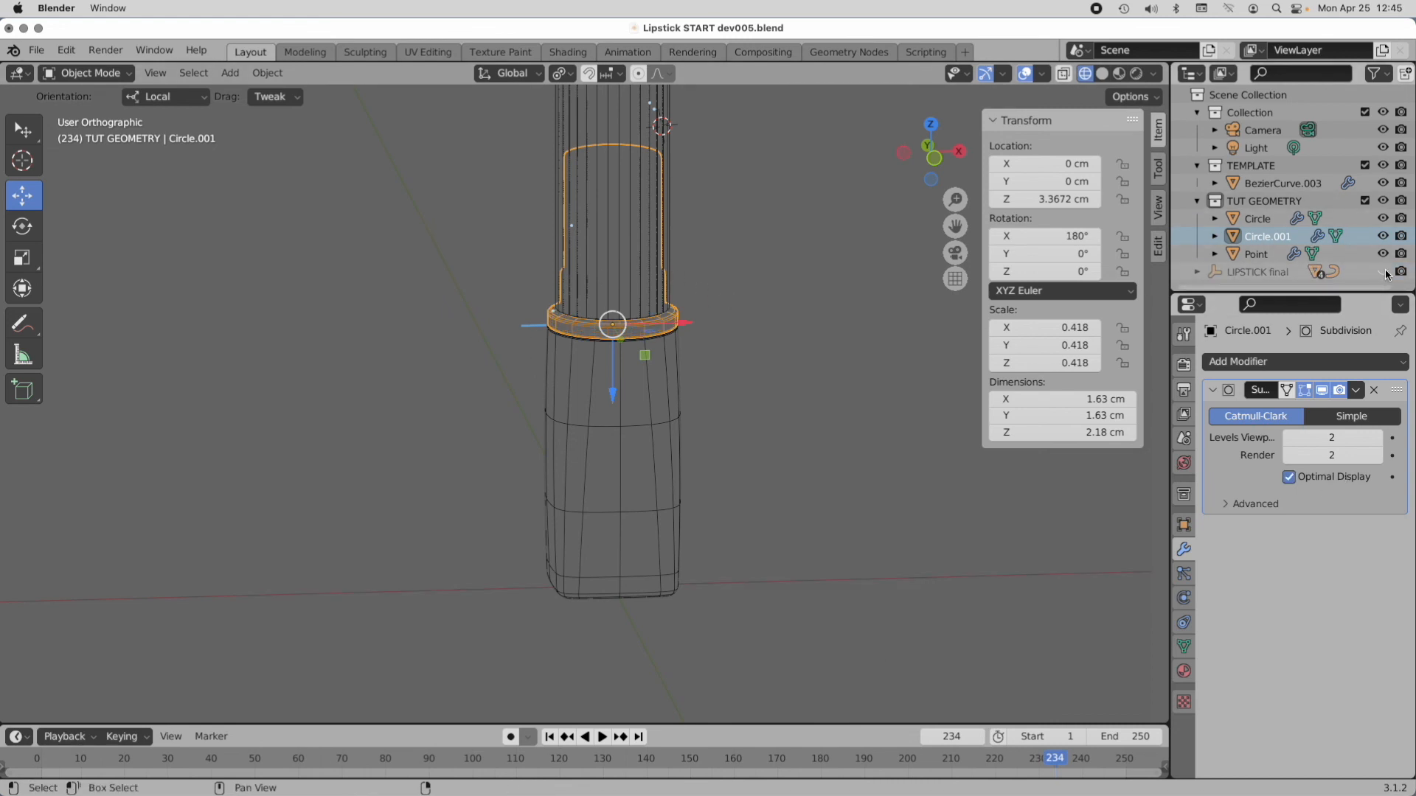
pyautogui.click(764, 263)
pyautogui.moveTo(752, 233)
pyautogui.keyDown('alt'); pyautogui.mouseDown()
pyautogui.moveTo(700, 365)
pyautogui.moveTo(733, 385)
pyautogui.moveTo(725, 401)
pyautogui.mouseUp(); pyautogui.keyUp('alt')
pyautogui.click(1102, 73)
pyautogui.keyDown('alt'); pyautogui.keyDown('shift'); pyautogui.moveTo(725, 401); pyautogui.dragTo(755, 357); pyautogui.keyUp('shift'); pyautogui.keyUp('alt')
pyautogui.keyDown('alt'); pyautogui.moveTo(756, 356); pyautogui.dragTo(711, 379); pyautogui.keyUp('alt')
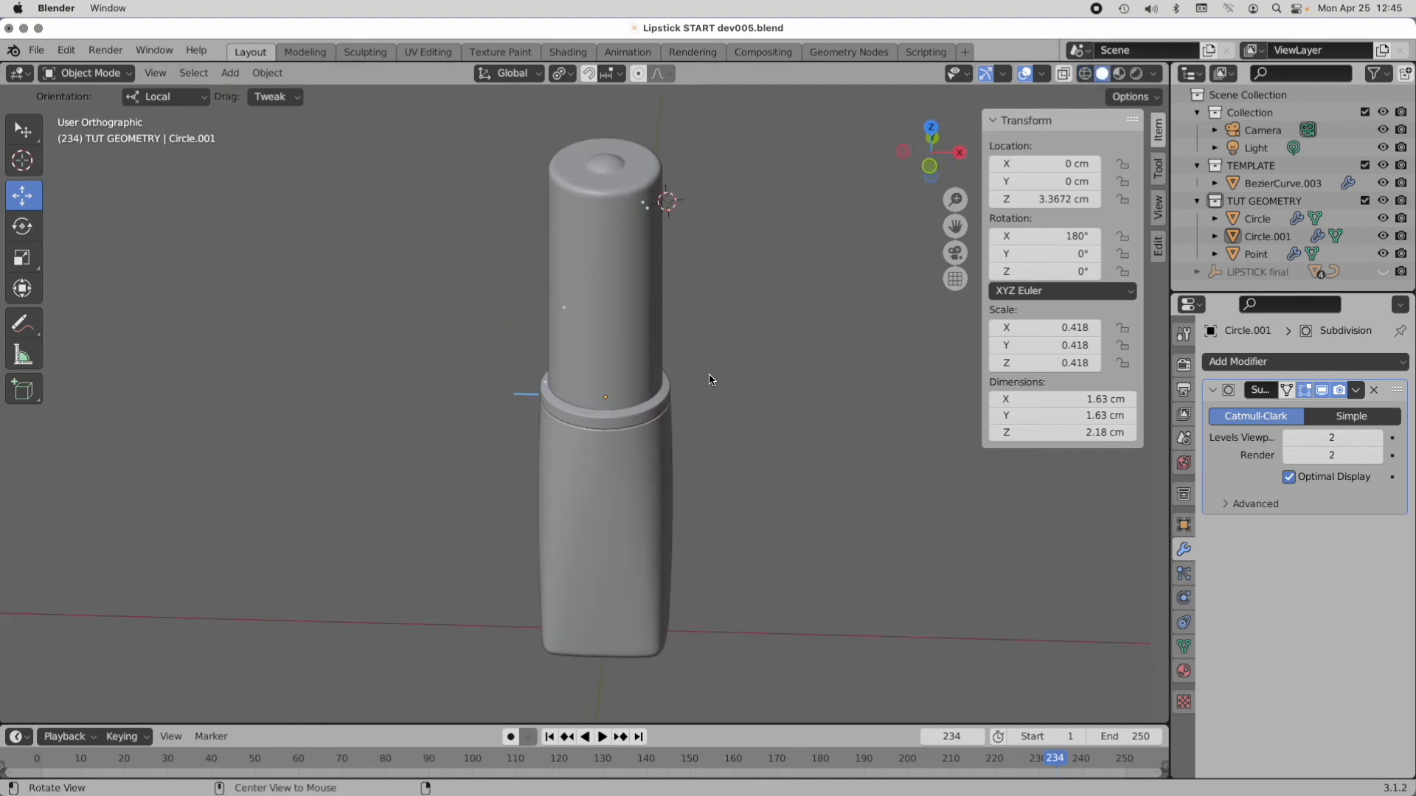
# Step: Move the cap about 1.66 cm along X so it stands beside the lipstick
pyautogui.click(609, 272)
pyautogui.moveTo(679, 161); pyautogui.dragTo(812, 164)
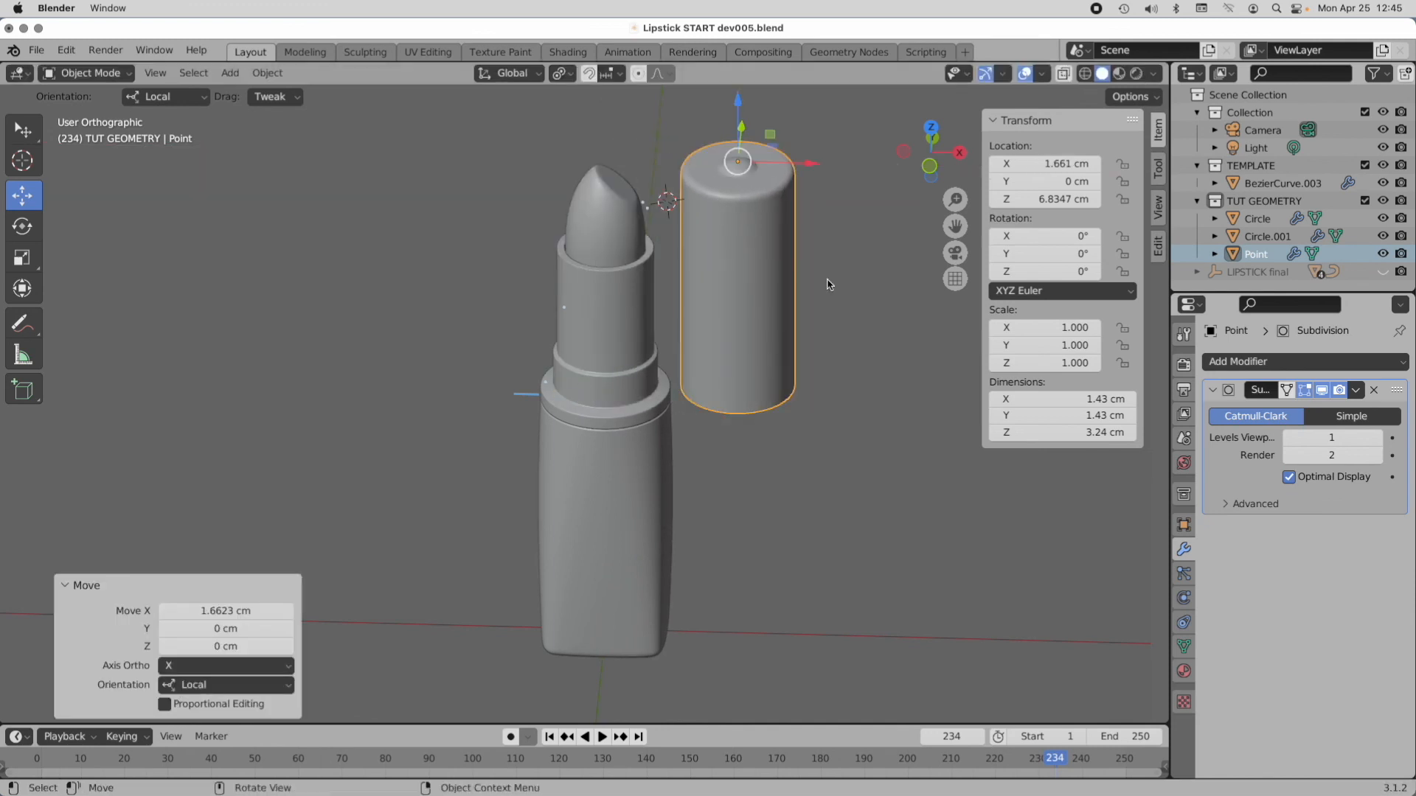